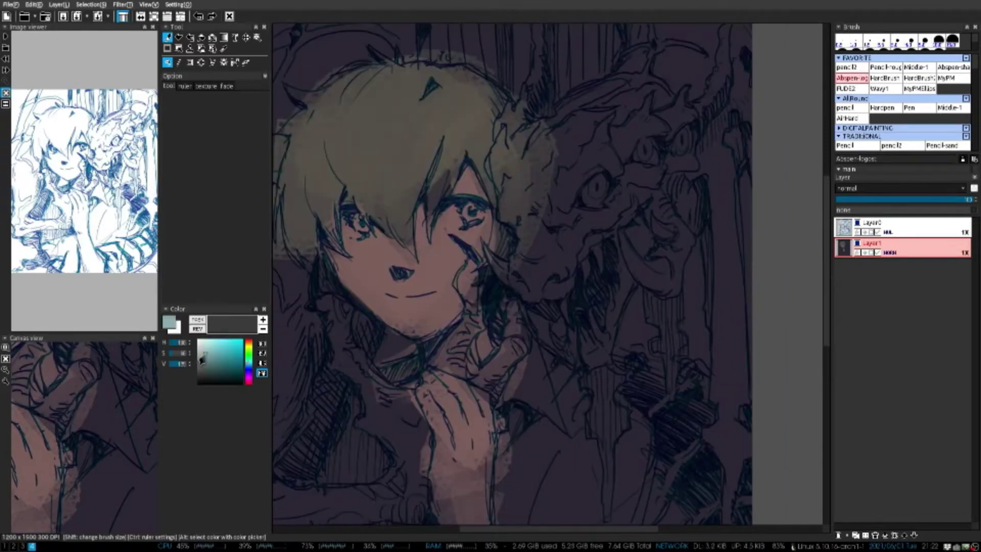
Block in the dragon's head, lower jaw and the pillar beside it in blue-grey, and shade the head with a darker tone using Abspen-shade
mouse_move(562, 225)
left_mouse_down()
mouse_move(588, 194)
mouse_move(537, 154)
mouse_move(521, 258)
mouse_move(603, 306)
left_mouse_up()
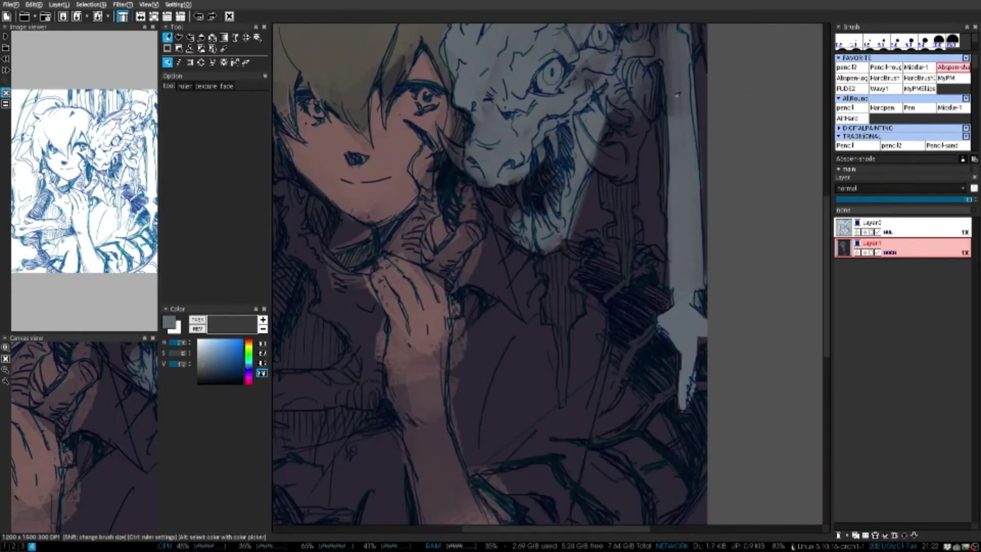
left_click_drag(541, 245, 562, 424)
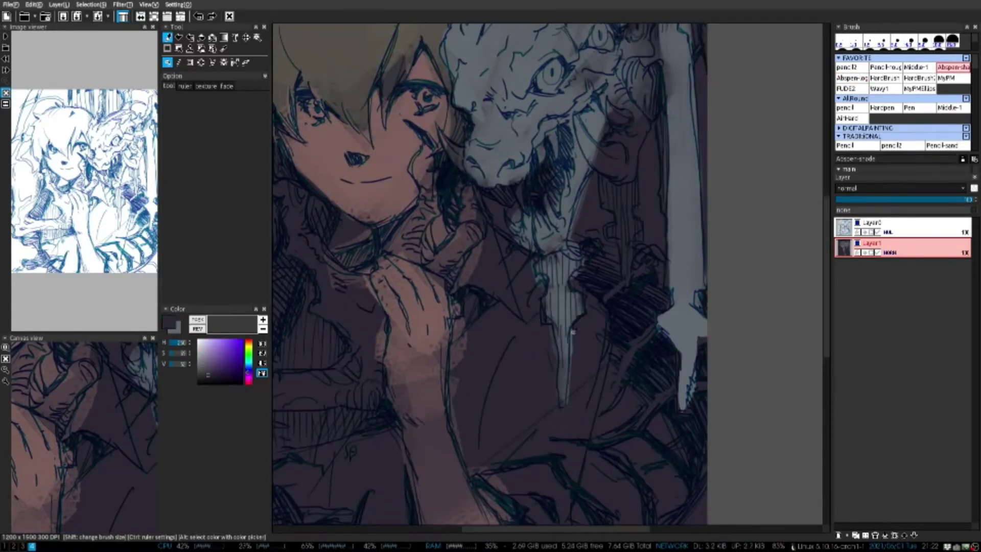
scroll(490, 276, "down", 2)
scroll(491, 276, "up", 3)
mouse_move(532, 176)
left_mouse_down()
mouse_move(603, 220)
mouse_move(633, 226)
left_mouse_up()
left_click_drag(592, 279, 531, 327)
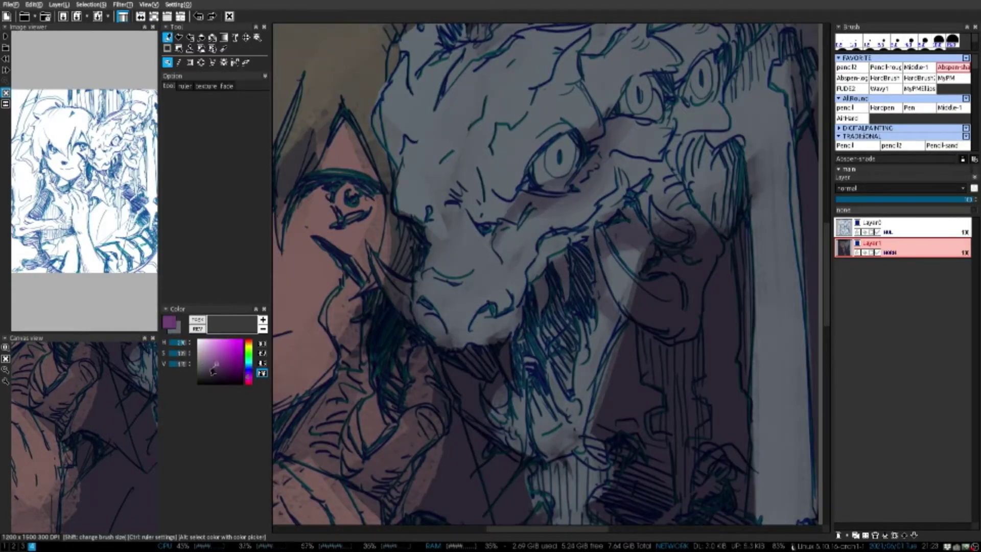
Paint the dragon's gums magenta-purple and fill the inside of its open mouth with a darker purple
left_click(220, 365)
left_click_drag(531, 273, 568, 246)
left_click_drag(577, 309, 537, 404)
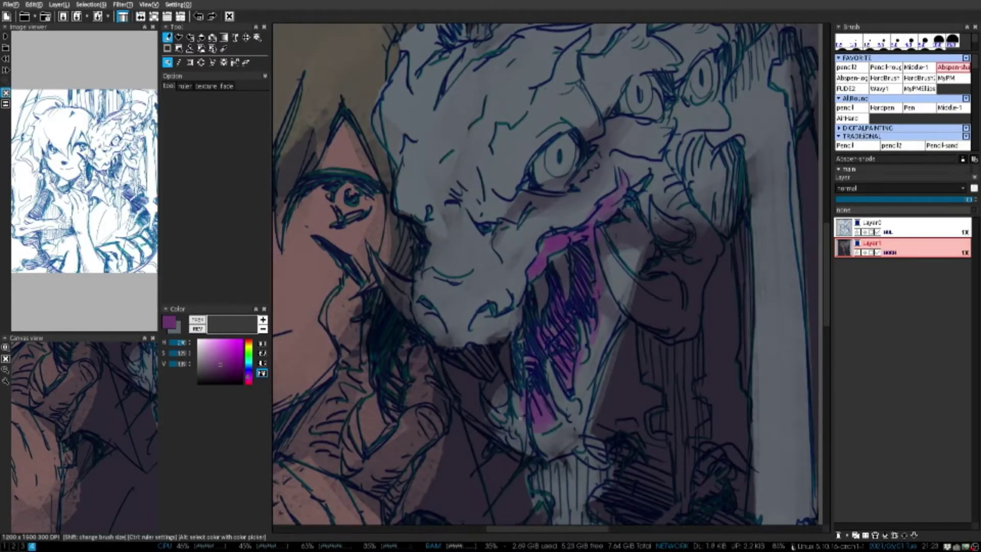
left_click(536, 333, "alt")
left_click_drag(536, 333, 536, 399)
left_click_drag(530, 364, 537, 440)
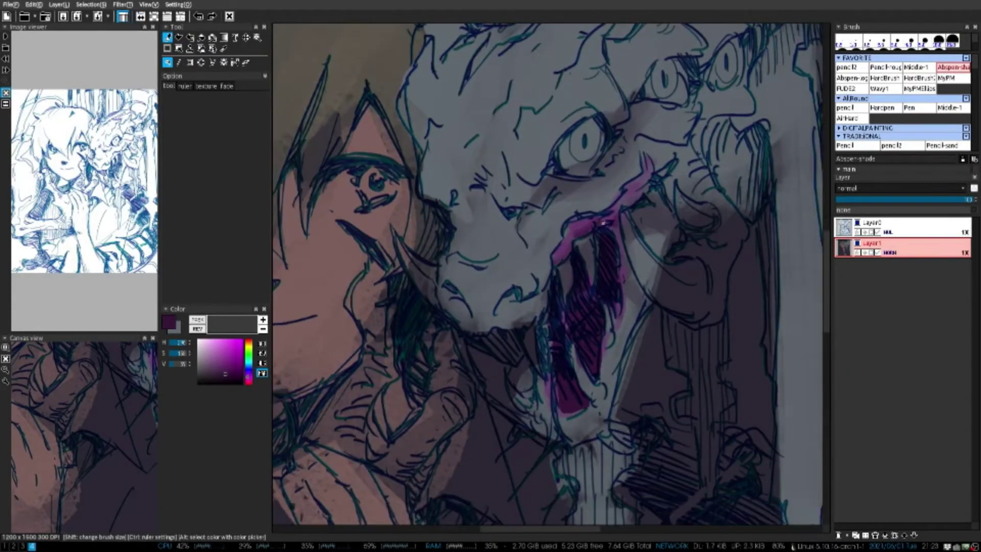
Shade around the dragon's eyes, beneath its snout and along the side of its jaw with dark purple
left_click_drag(541, 296, 514, 332)
key("h")
left_click_drag(593, 313, 560, 373)
key("h")
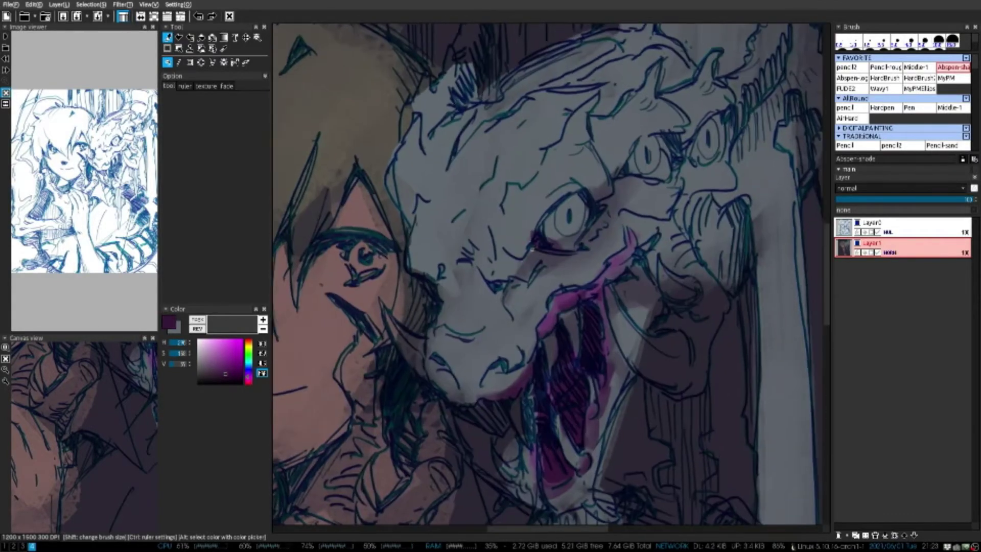
left_click_drag(432, 356, 450, 285)
left_click(706, 227, "alt")
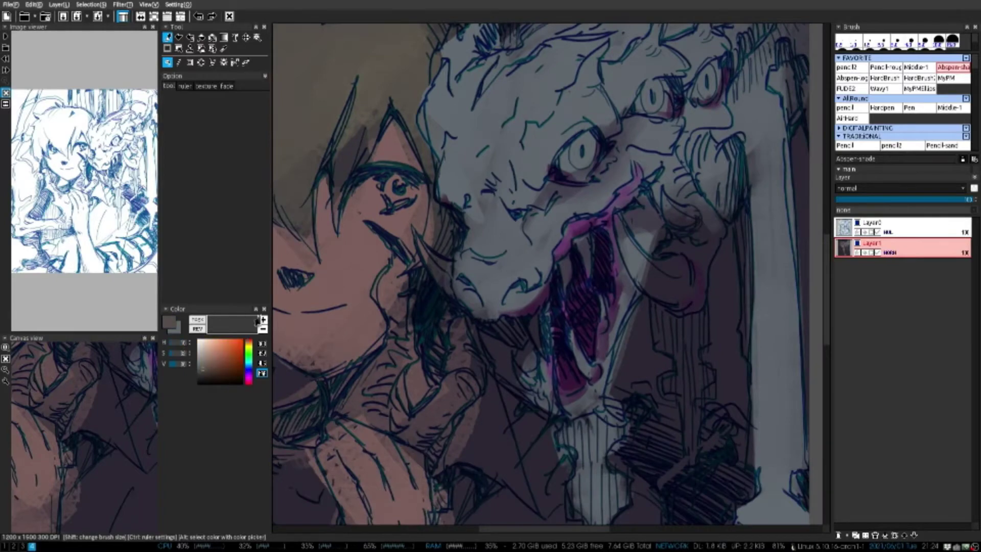
Paint the dragon's front iris yellow and its two rear irises red-orange
scroll(562, 204, "up", 2)
left_click(248, 346)
left_click_drag(529, 204, 536, 225)
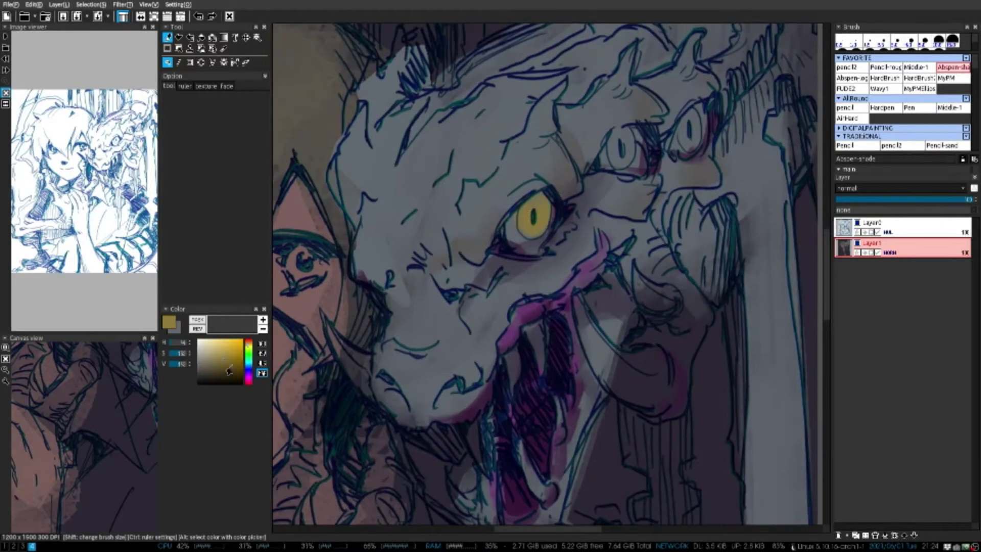
left_click(249, 341)
left_click(228, 365)
left_click_drag(615, 136, 624, 156)
left_click_drag(686, 115, 692, 143)
Blend yellow and orange into the dragon's three irises so they share a glowing gradient
left_click(620, 140, "alt")
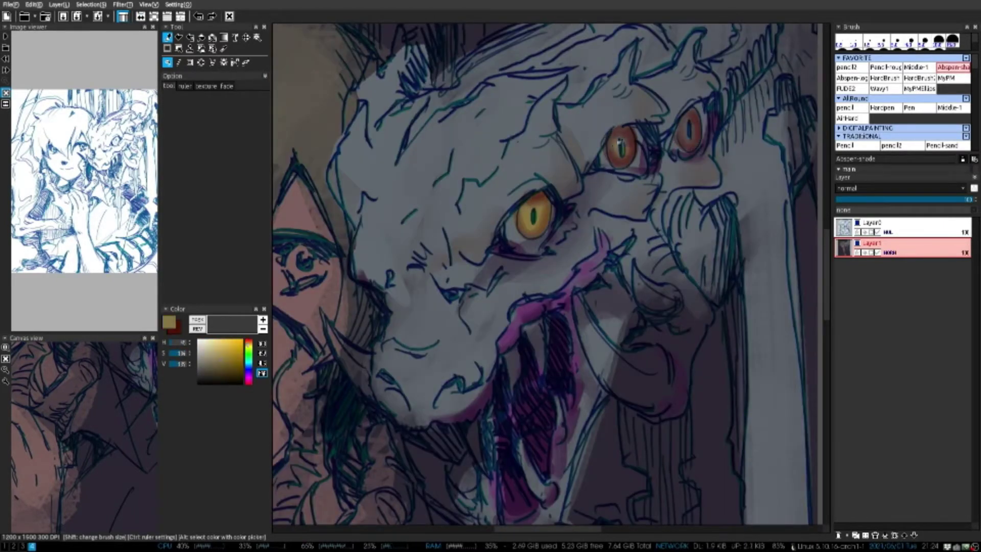
key("x")
key("h")
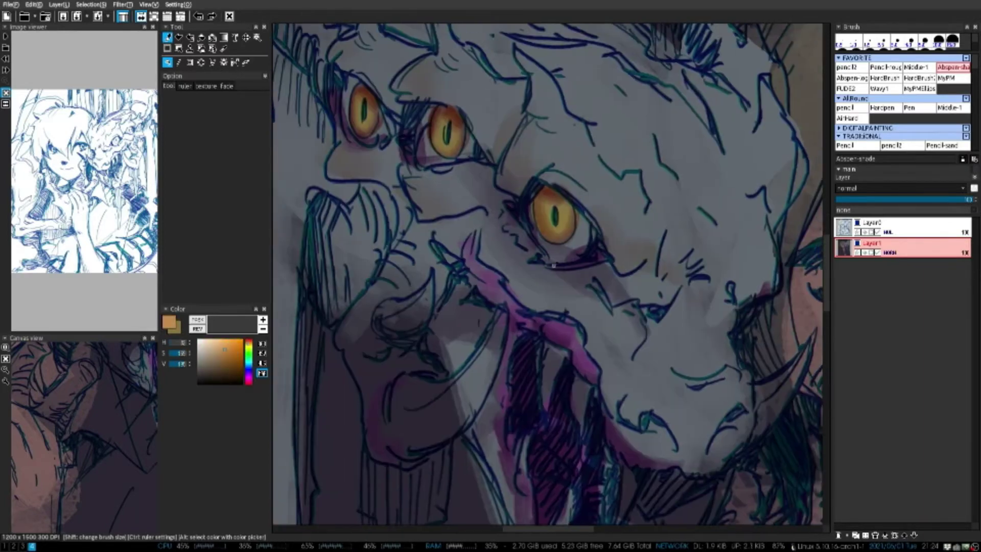
scroll(553, 266, "down", 5)
scroll(553, 265, "up", 5)
Paint the whites of the dragon's eyes cream and edge the eyelids with red
left_click(553, 265, "alt")
left_click_drag(547, 255, 564, 255)
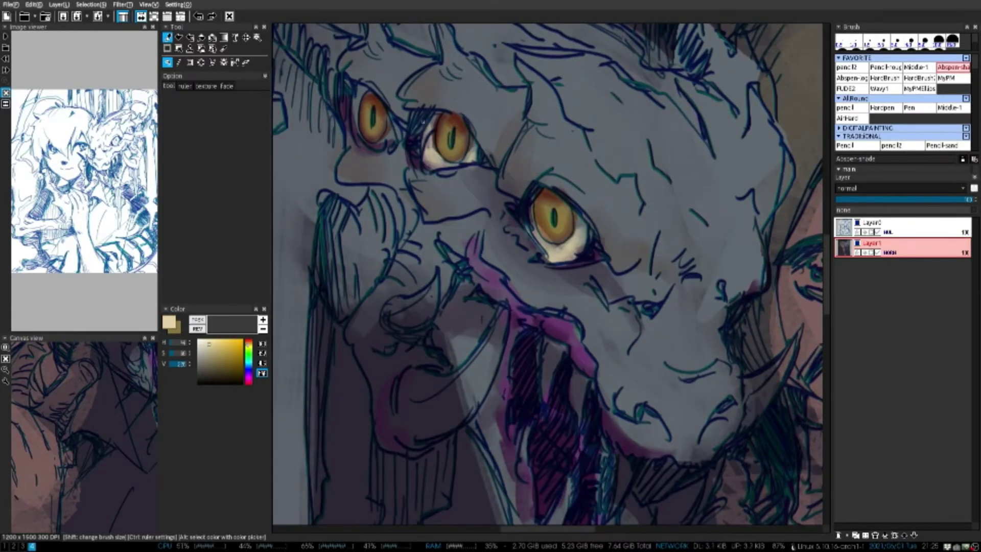
scroll(547, 256, "down", 5)
scroll(548, 256, "up", 5)
key("x")
key("h")
key("h")
Add pale blue-grey highlights along the dragon's brow ridges, horns and back of the head with Pencil-rough
mouse_move(582, 236)
left_mouse_down()
mouse_move(525, 231)
mouse_move(582, 165)
left_mouse_up()
key("h")
key("h")
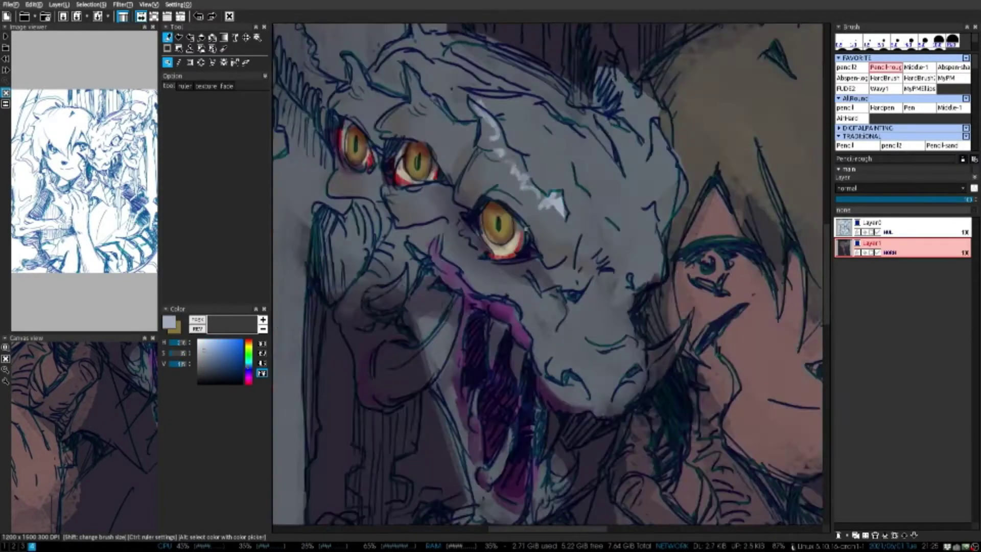
key("h")
left_click_drag(636, 132, 687, 72)
scroll(423, 201, "up", 5)
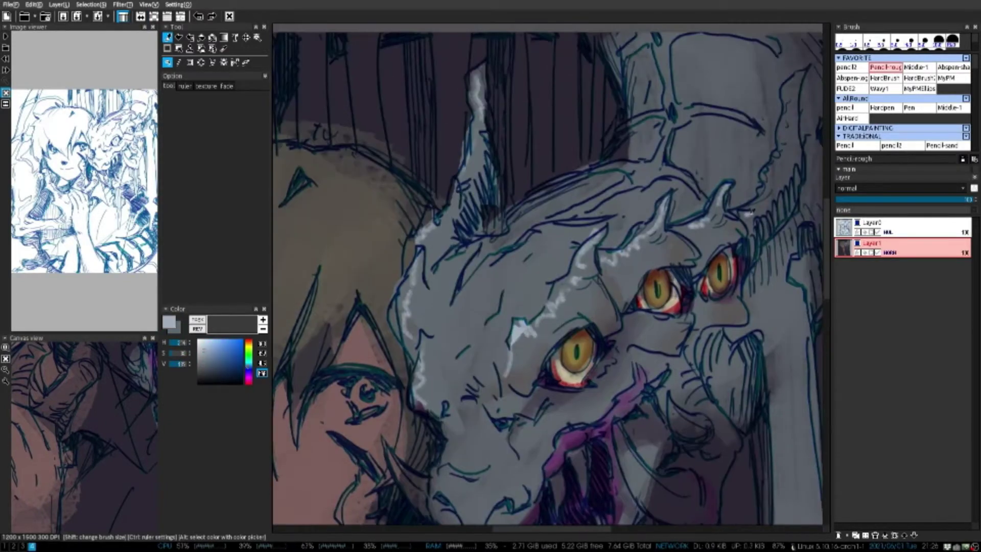
scroll(787, 109, "up", 2)
Dot pale scales beside the dragon's eyes with pencil2 and draw dark blue wrinkles below the eyes with Pencil-rough
left_click(847, 67)
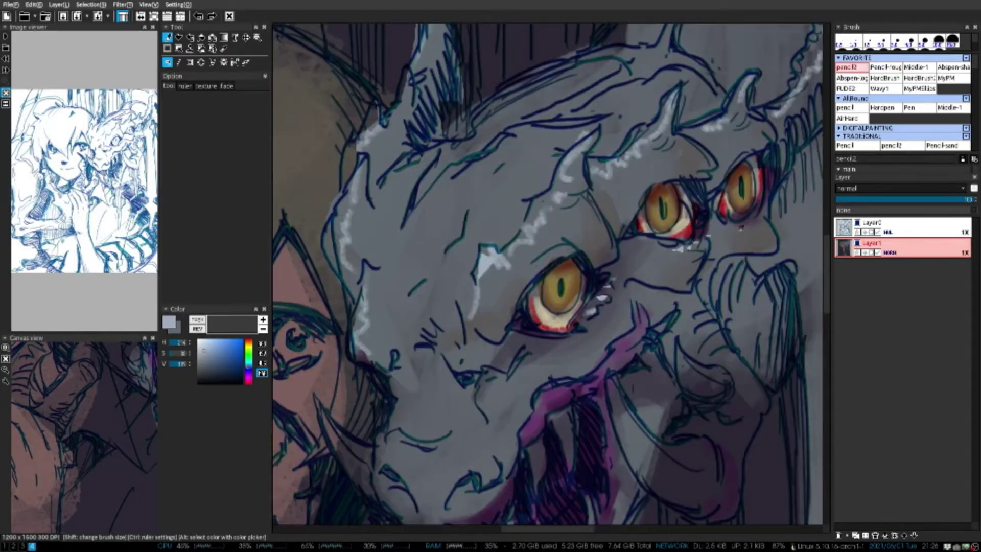
scroll(545, 239, "down", 3)
scroll(528, 233, "down", 2)
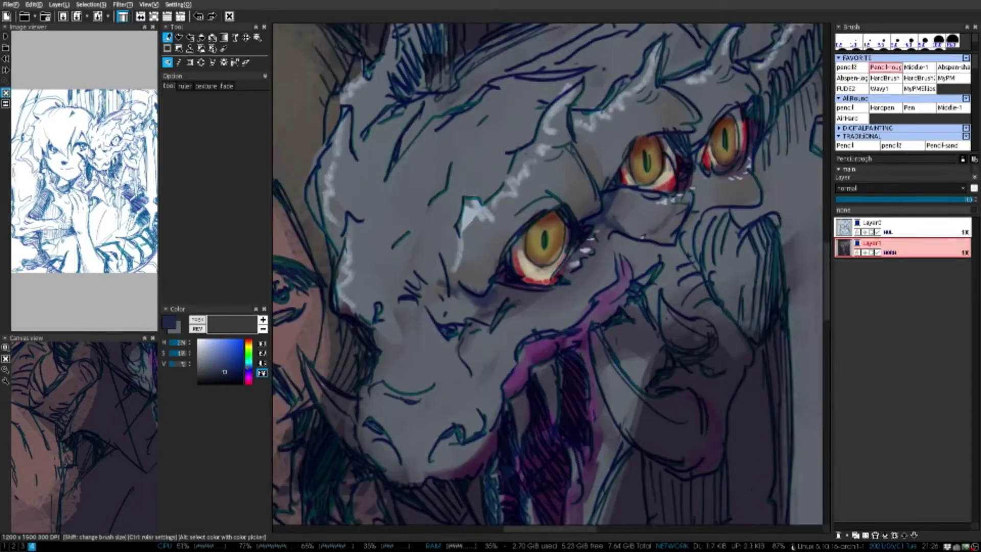
scroll(544, 246, "down", 1)
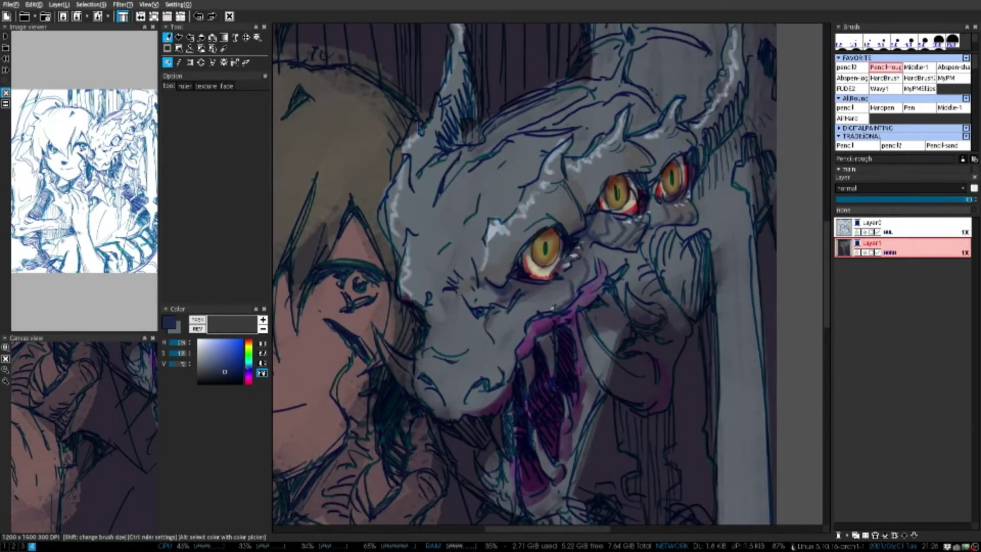
key("h")
key("h")
scroll(445, 302, "down", 1)
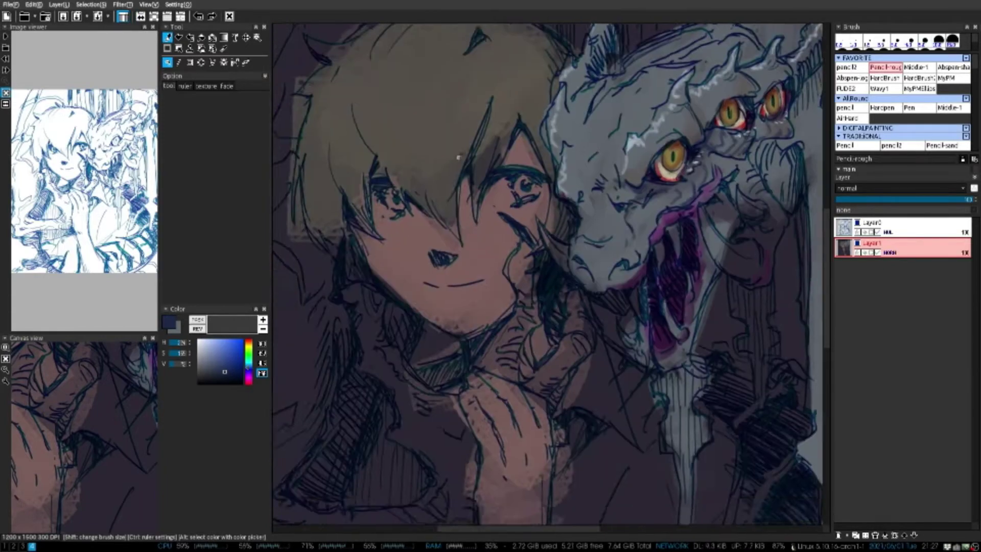
Paint lighter skin tones over the character's cheeks, nose and chin with Middle-1, leaving shadow beneath the fringe
left_click(473, 328, "alt")
scroll(496, 336, "up", 3)
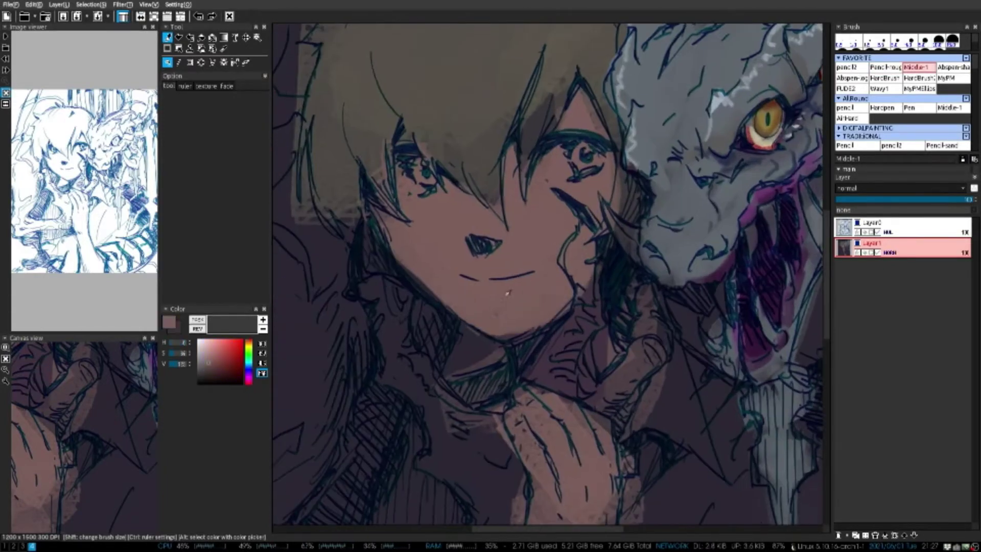
left_click(425, 280, "alt")
left_click_drag(506, 292, 587, 225)
left_click_drag(532, 241, 452, 259)
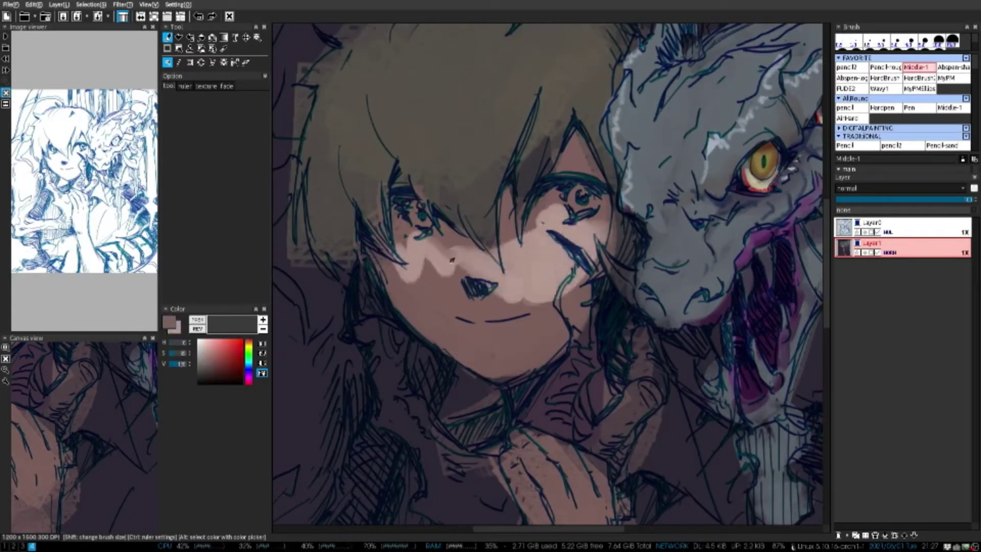
mouse_move(512, 263)
left_mouse_down()
mouse_move(587, 230)
mouse_move(414, 317)
left_mouse_up()
key("h")
scroll(551, 276, "down", 3)
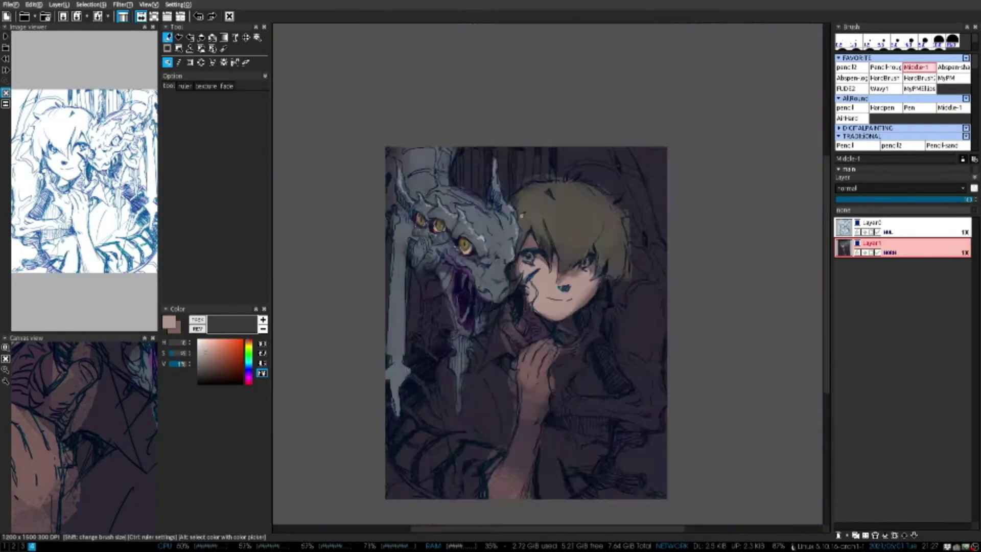
Trace pale yellow rim highlights along both edges of the pillar beside the dragon with Pencil-rough
scroll(551, 276, "up", 3)
key("2")
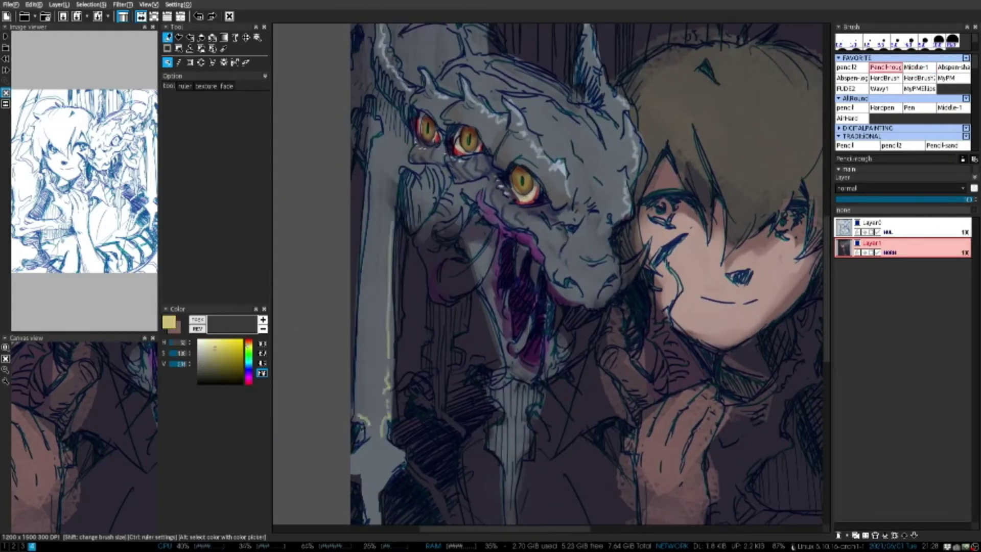
scroll(369, 180, "down", 2)
left_click_drag(368, 450, 409, 388)
left_click_drag(384, 199, 399, 123)
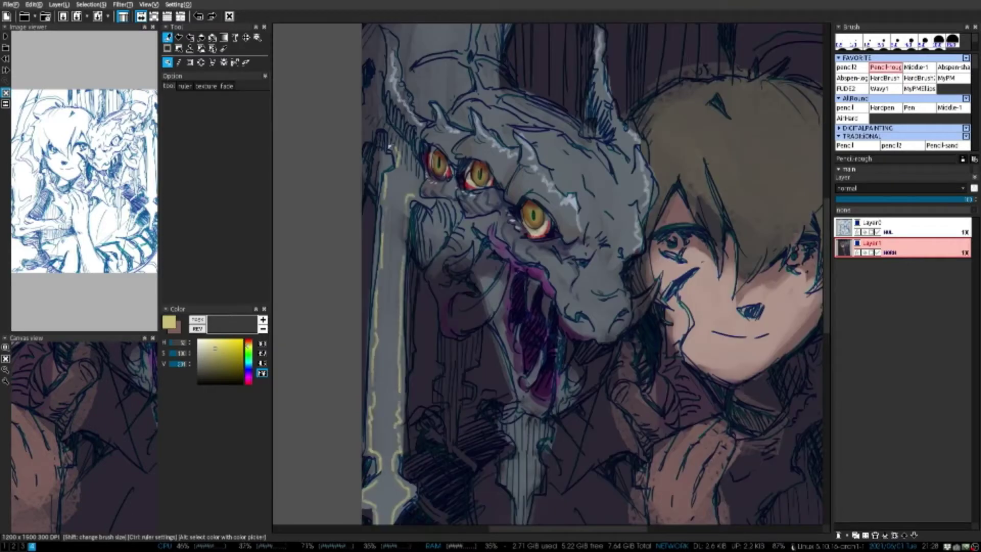
key("h")
key("h")
Add pale yellow accents beneath the dragon's eyes and brighten its irises
key("h")
scroll(551, 276, "up", 1)
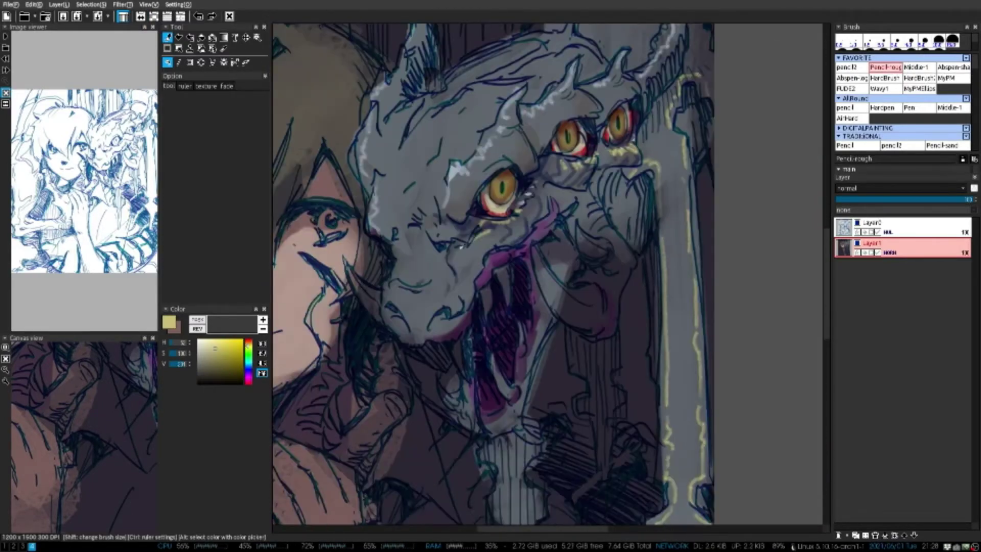
key("h")
key("h")
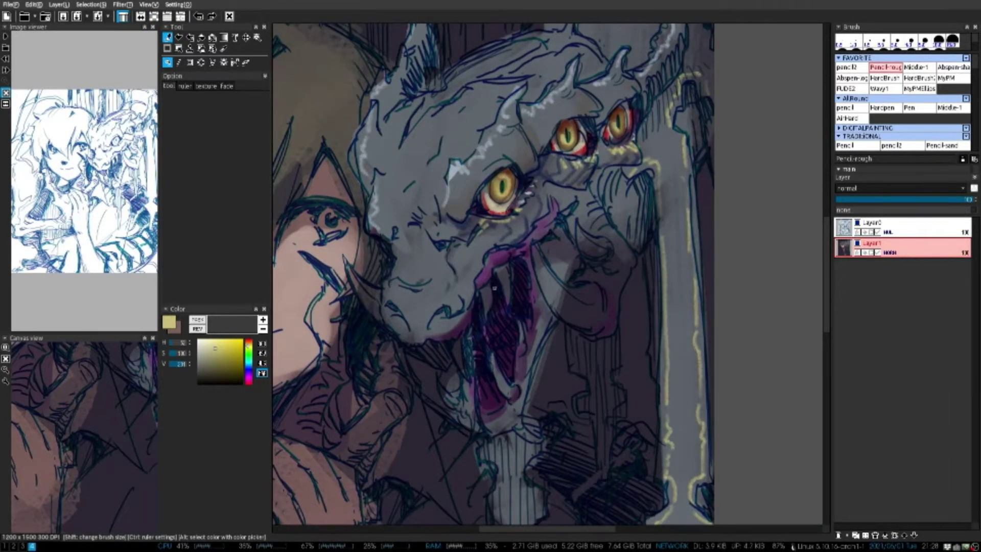
Paint the dragon's teeth, large tusk and the edges of the spike below its jaw in pale yellow
scroll(546, 276, "down", 4)
scroll(546, 276, "up", 1)
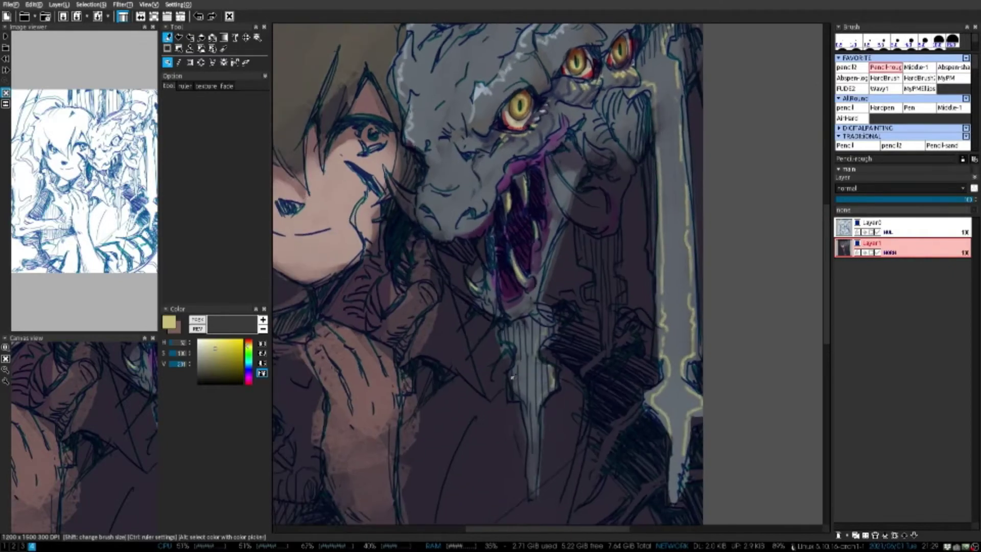
scroll(532, 266, "down", 4)
scroll(532, 267, "up", 3)
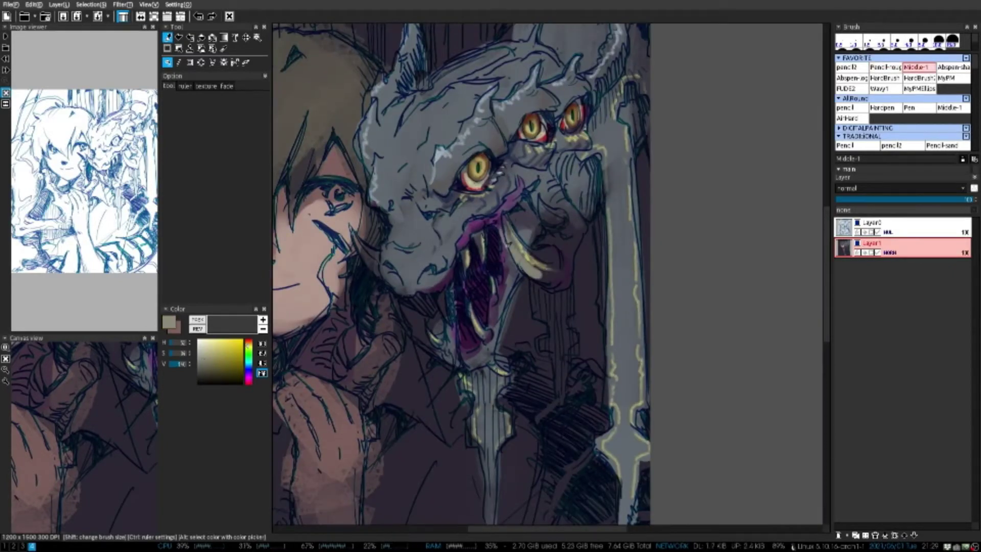
scroll(547, 279, "up", 1)
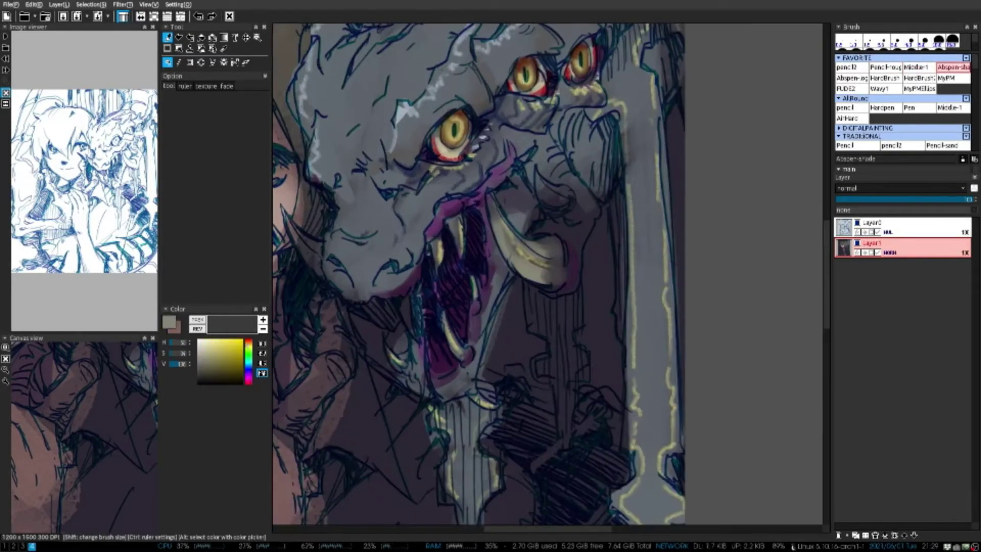
Darken the gaps and folds behind the dragon's jaw and around its mouth with dark purple-blue tones using Abspen-shade
left_click(532, 341, "alt")
scroll(533, 341, "down", 3)
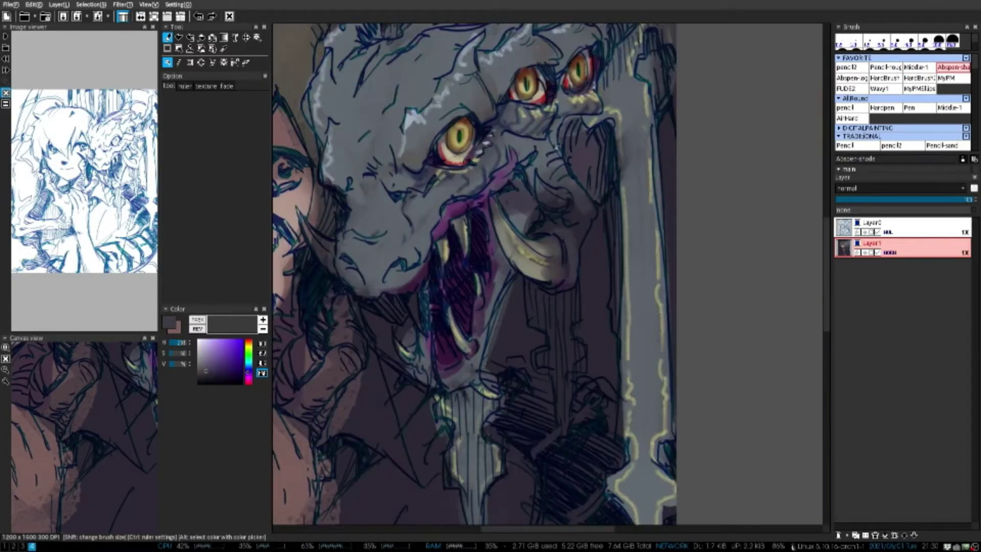
scroll(536, 317, "up", 1)
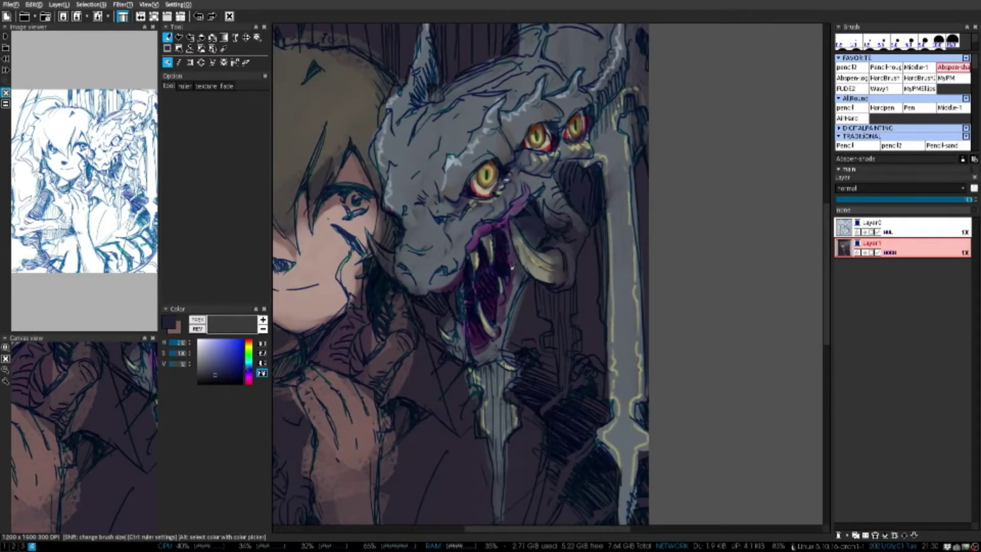
scroll(457, 335, "up", 1)
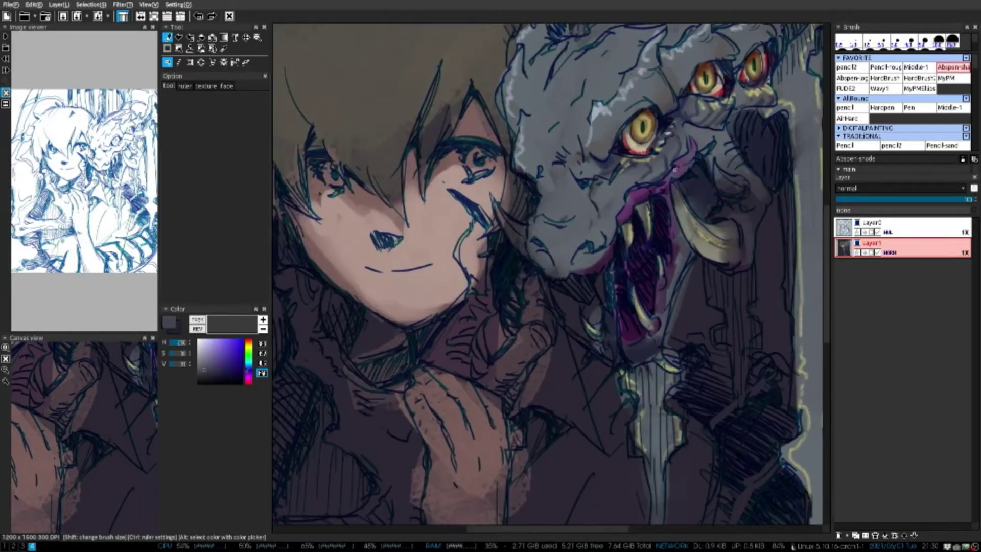
Add pale blue-grey highlights along the edge of the dragon's snout and upper lip with HardBrush
scroll(457, 334, "up", 1)
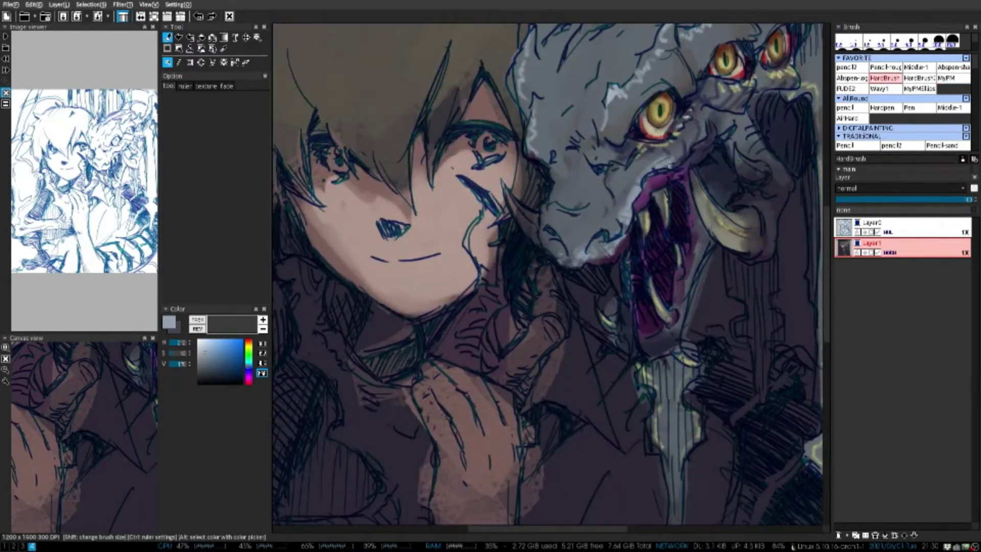
left_click_drag(701, 130, 646, 163)
scroll(547, 275, "down", 2)
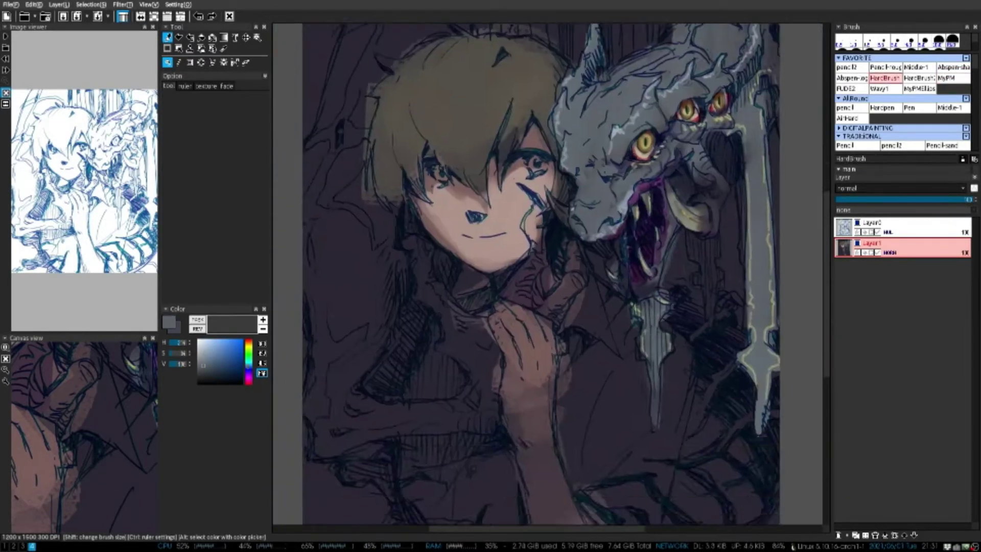
Paint the whites of the character's eyes in light warm grey with HardBrush2
left_click(460, 286, "alt")
scroll(547, 274, "up", 3)
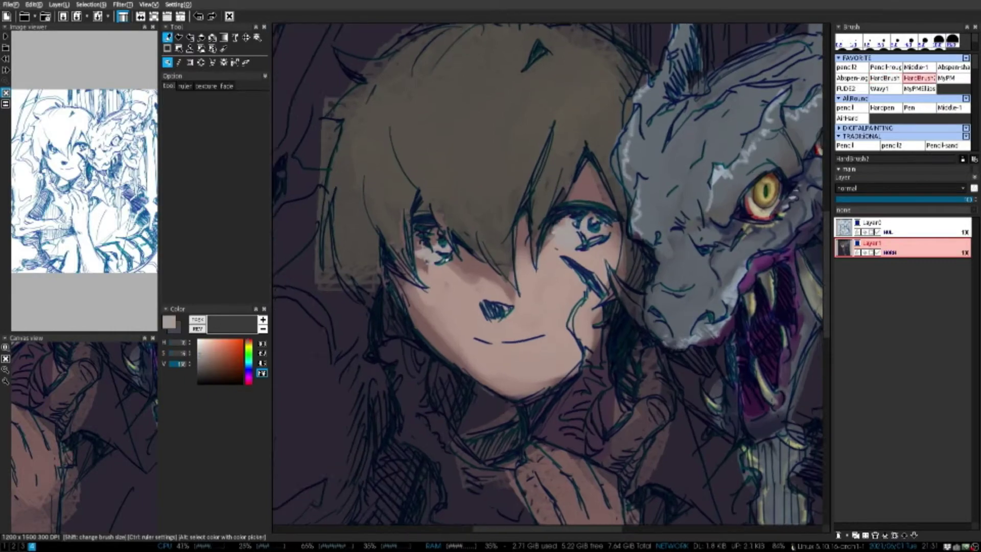
key("h")
key("h")
scroll(581, 191, "up", 2)
Colour the lower part of the character's irises dark red
left_click(581, 191, "alt")
key("h")
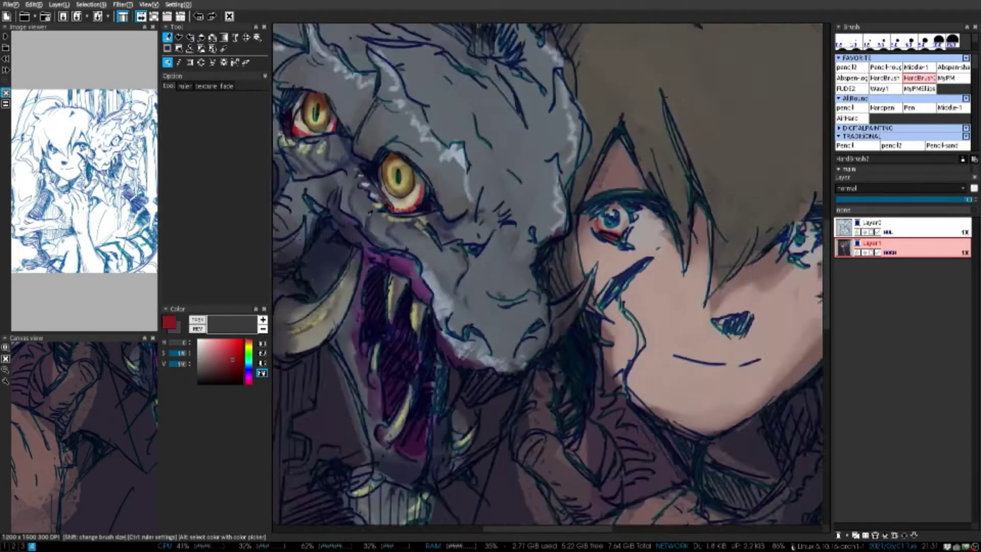
key("h")
scroll(488, 196, "up", 2)
Paint bright yellow-orange highlights into both of the character's irises
scroll(488, 196, "down", 1)
scroll(488, 197, "up", 1)
left_click(488, 197, "alt")
left_click_drag(488, 197, 662, 182)
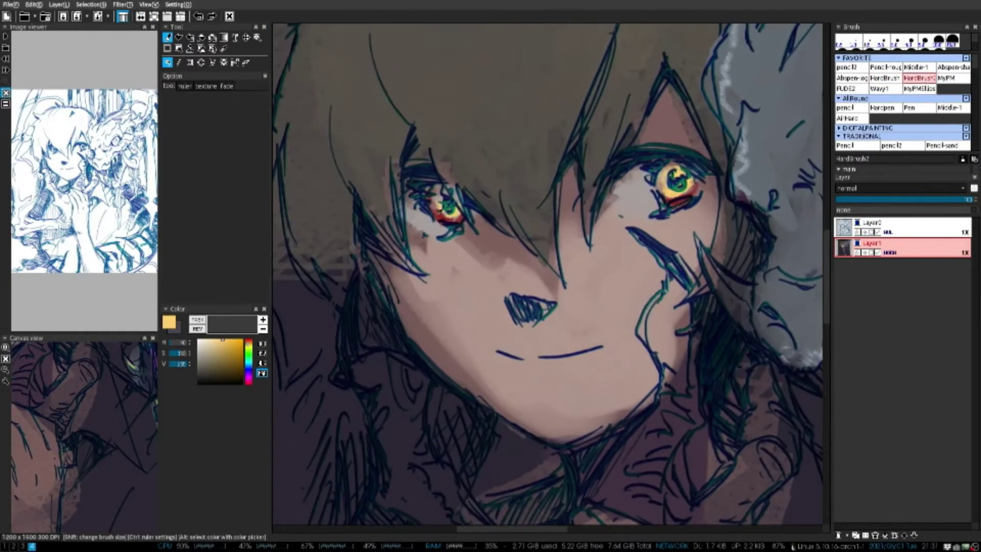
Lay light beige highlights over the crown of the character's hair and blend their lower edges with Middle-1
left_click(662, 181, "alt")
scroll(662, 182, "down", 2)
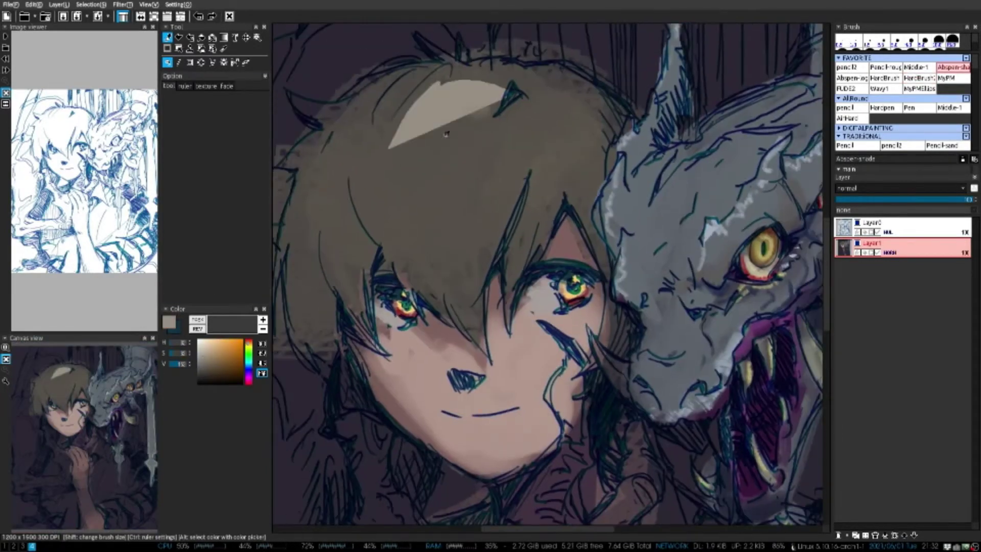
left_click_drag(381, 168, 490, 115)
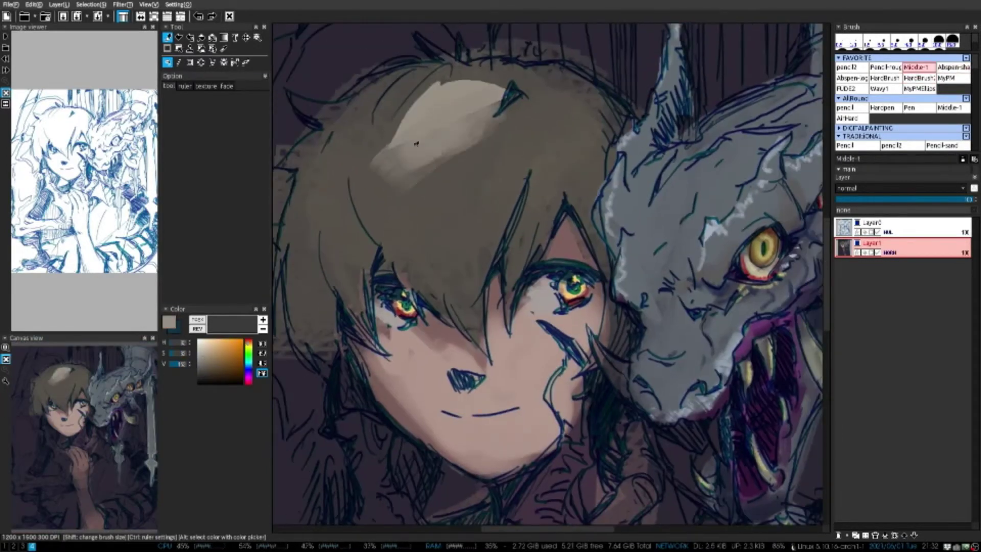
left_click_drag(404, 194, 504, 102)
mouse_move(531, 153)
left_mouse_down()
mouse_move(548, 135)
mouse_move(511, 143)
mouse_move(424, 235)
left_mouse_up()
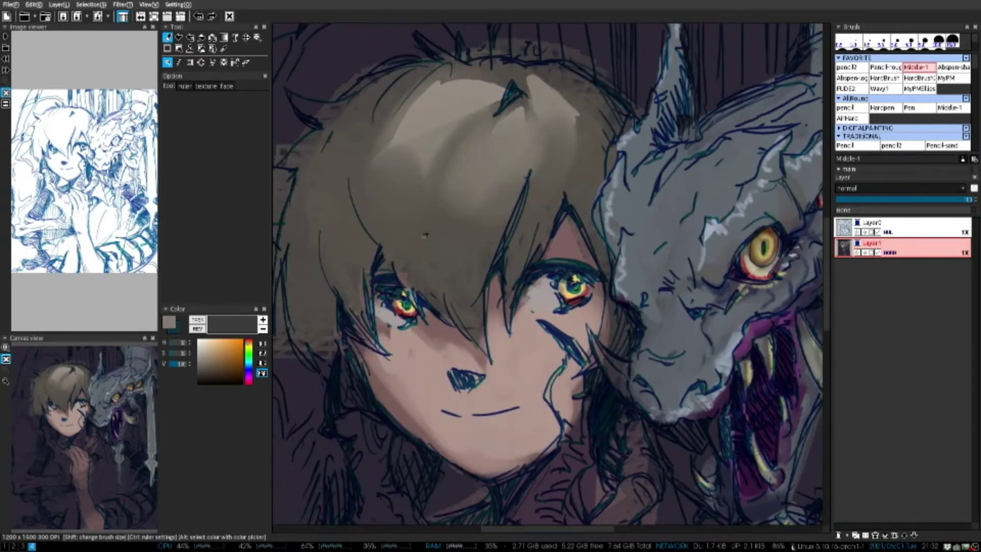
Extend the beige highlight down the middle of the hair into pointed, tapering strands with Middle-1
left_click_drag(470, 98, 429, 214)
left_click_drag(404, 138, 447, 219)
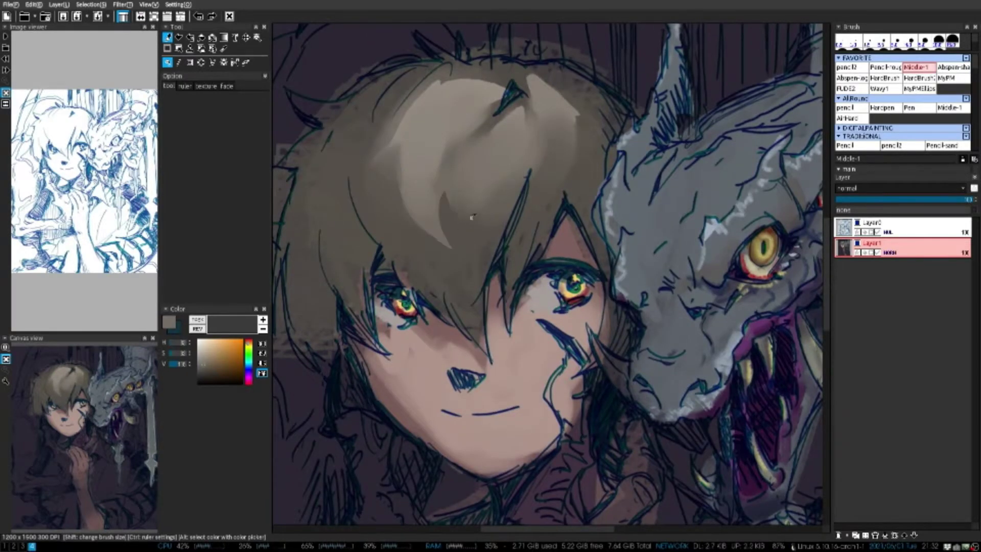
key("h")
key("h")
scroll(473, 120, "down", 1)
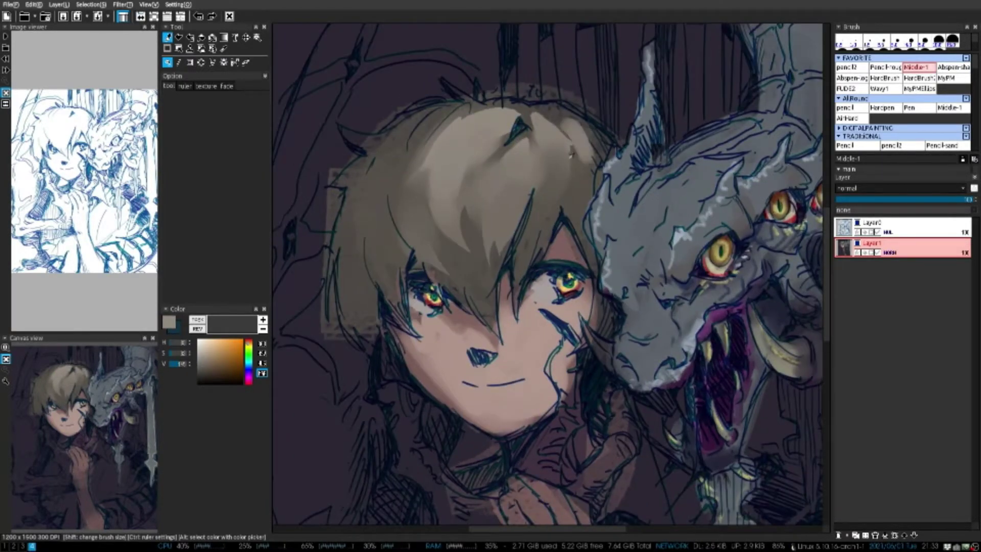
key("h")
key("h")
Paint dark grey shadow strands into the lit centre of the hair above the fringe with Middle-1
left_click(347, 305, "alt")
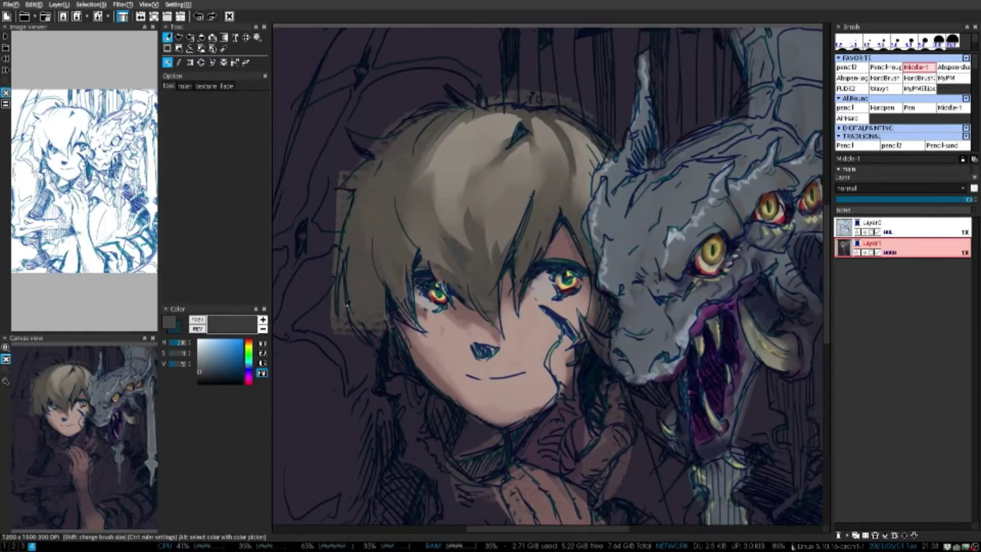
scroll(347, 305, "up", 1)
left_click_drag(444, 207, 409, 258)
left_click_drag(449, 184, 437, 212)
key("h")
key("h")
left_click_drag(455, 110, 443, 160)
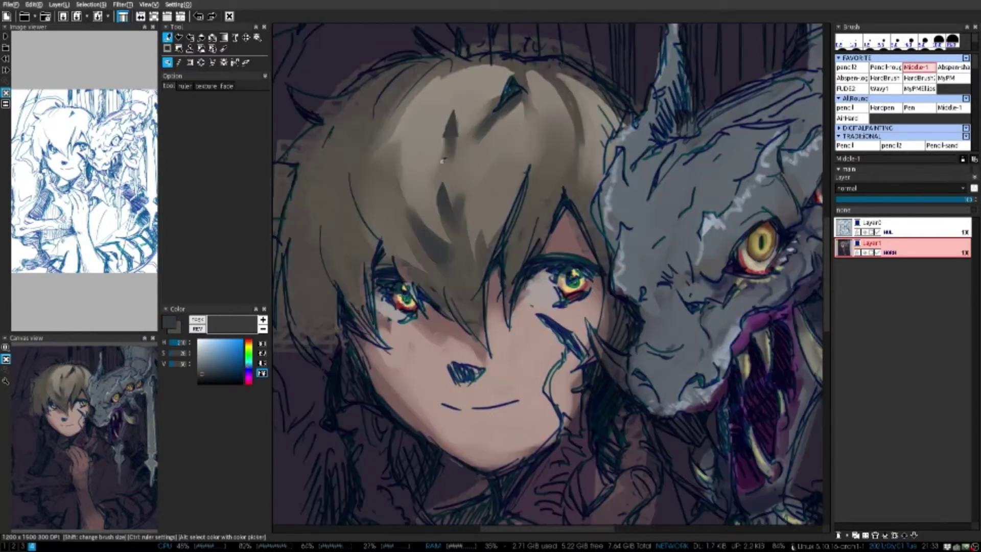
Darken the outer locks of hair on both sides of the face with Abspen-shade
key("Right")
key("Left")
key("Left")
scroll(448, 132, "down", 1)
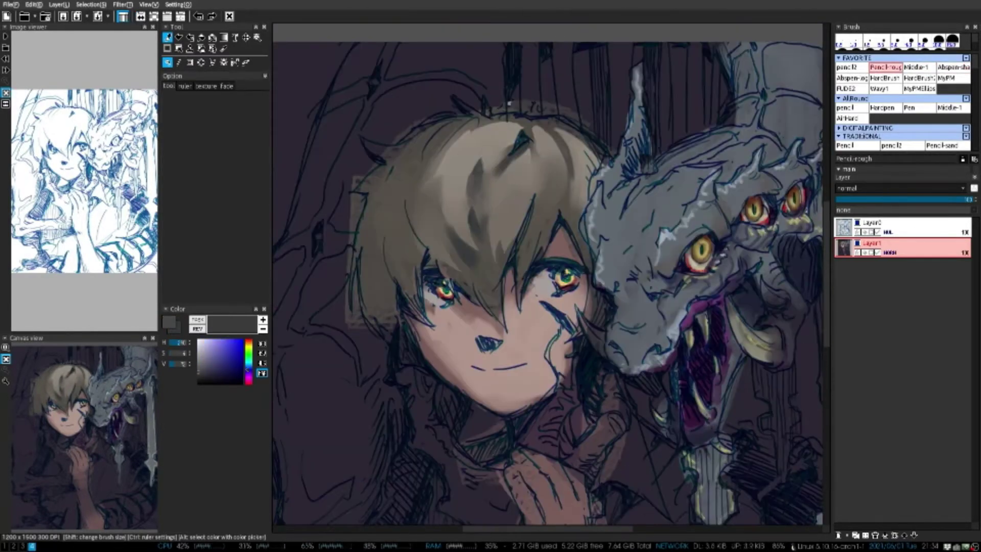
key("Right")
key("Right")
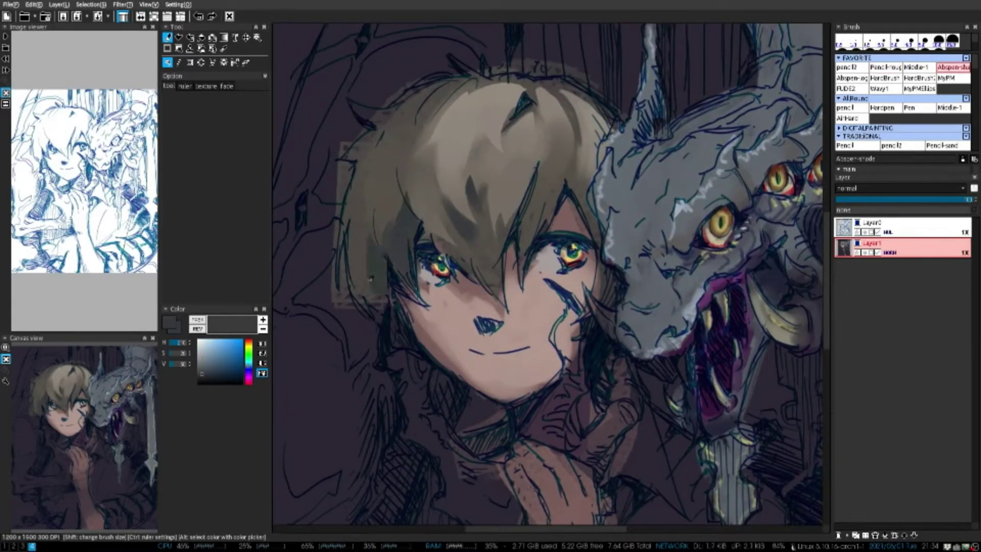
left_click_drag(354, 260, 369, 240)
left_click_drag(619, 279, 606, 239)
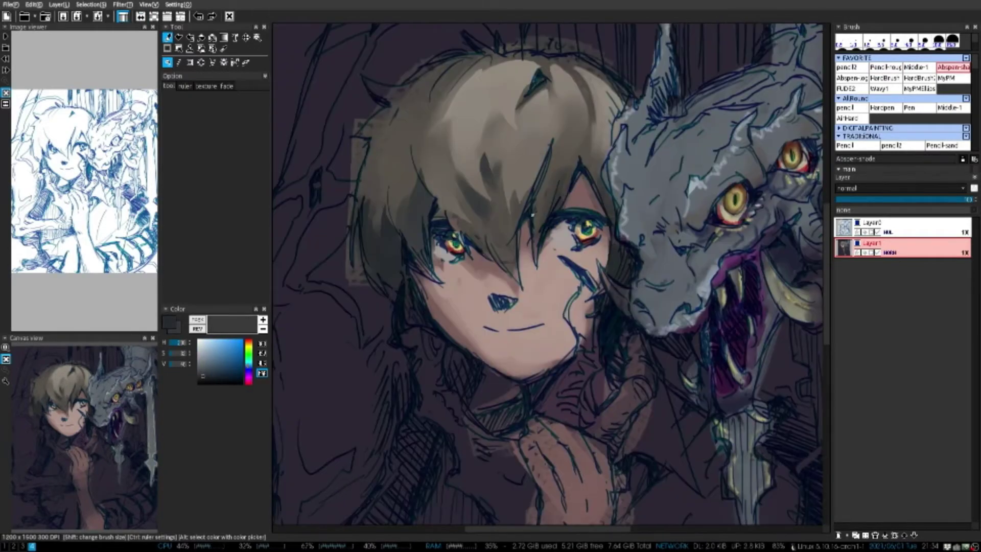
Blend beige and darker tones through the fringe and along the hair's outer edge with Abspen-shade
scroll(431, 301, "up", 1)
left_click(431, 302, "alt")
scroll(349, 185, "down", 1)
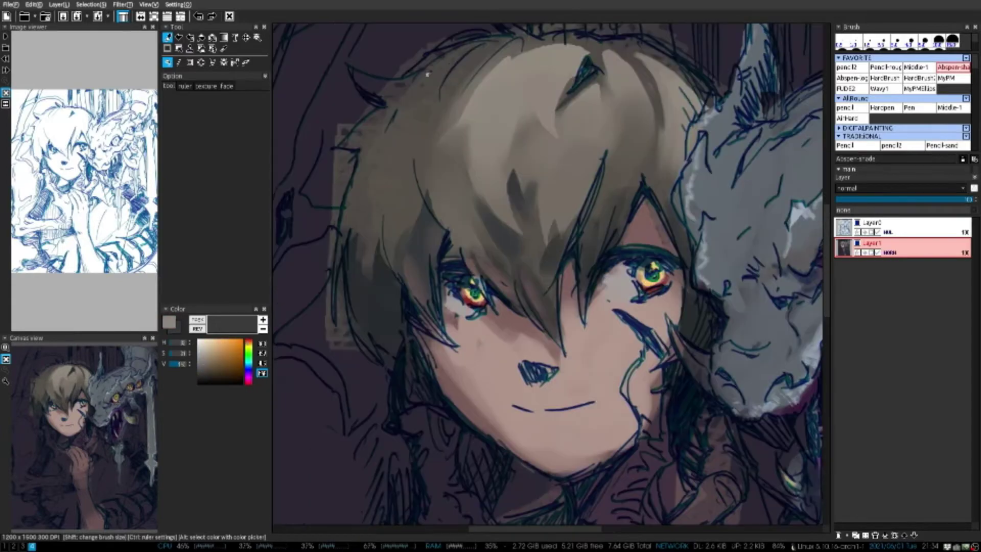
scroll(519, 167, "up", 1)
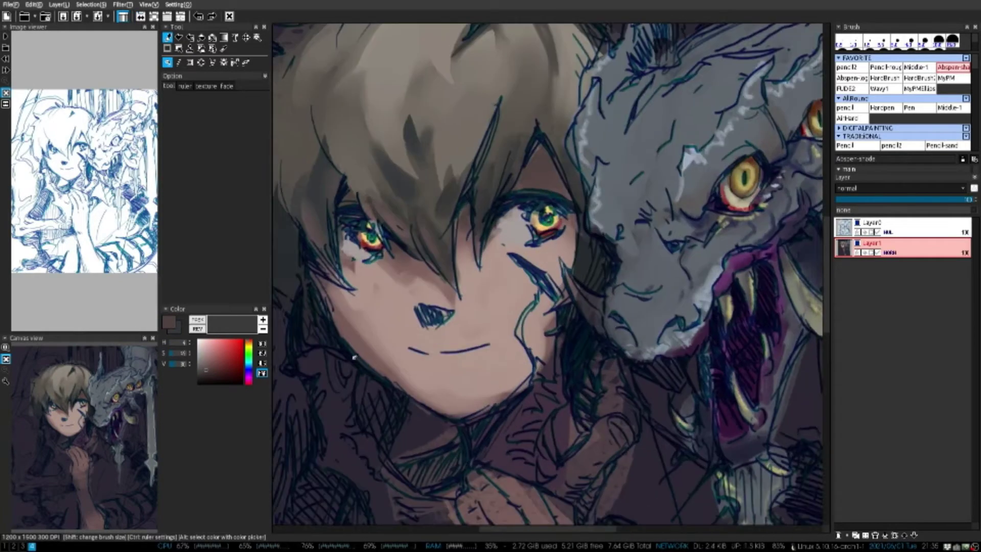
Shade the neck below the chin and blend skin tones over the raised hand and forearm
left_click(431, 176, "alt")
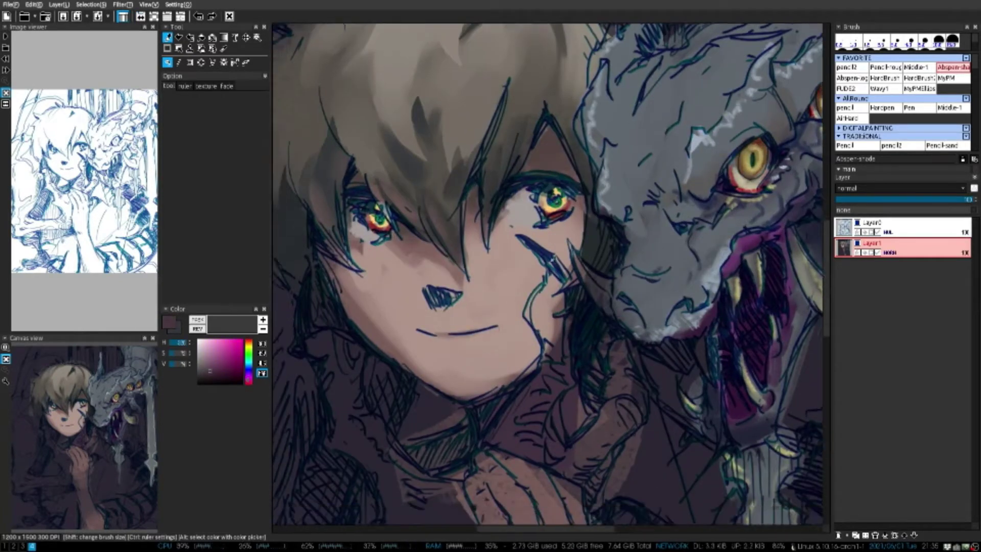
scroll(402, 185, "down", 1)
left_click(565, 256, "alt")
left_click_drag(566, 256, 566, 256)
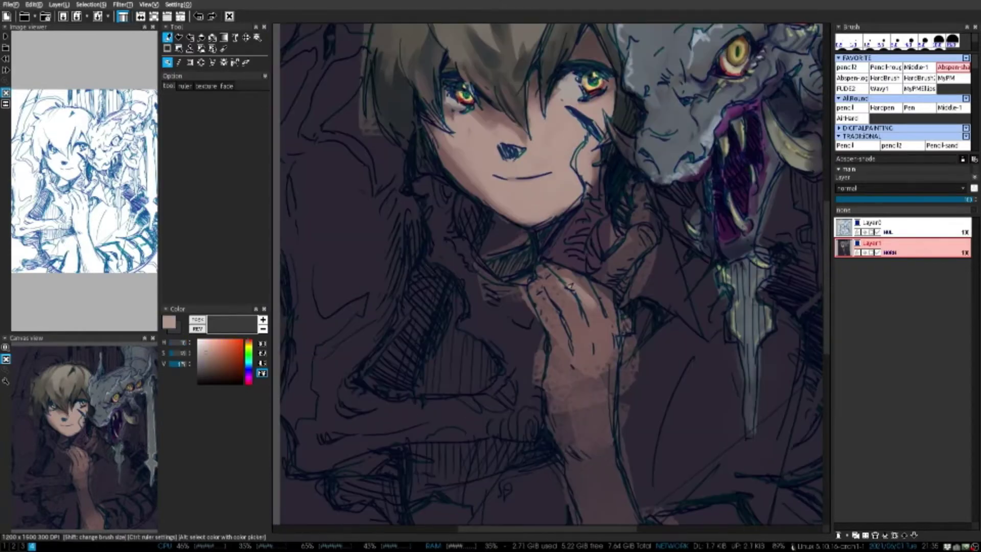
scroll(565, 256, "down", 3)
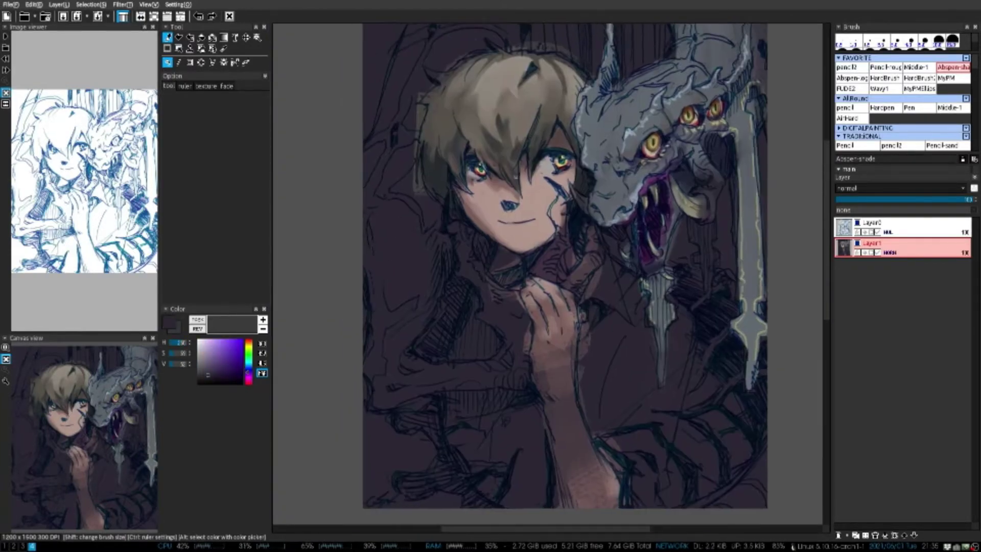
Paint the background arches and pillars behind the character's head in muted blue-grey with Abspen-shade
left_click(349, 270, "alt")
left_click_drag(350, 270, 373, 306)
left_click_drag(437, 92, 497, 36)
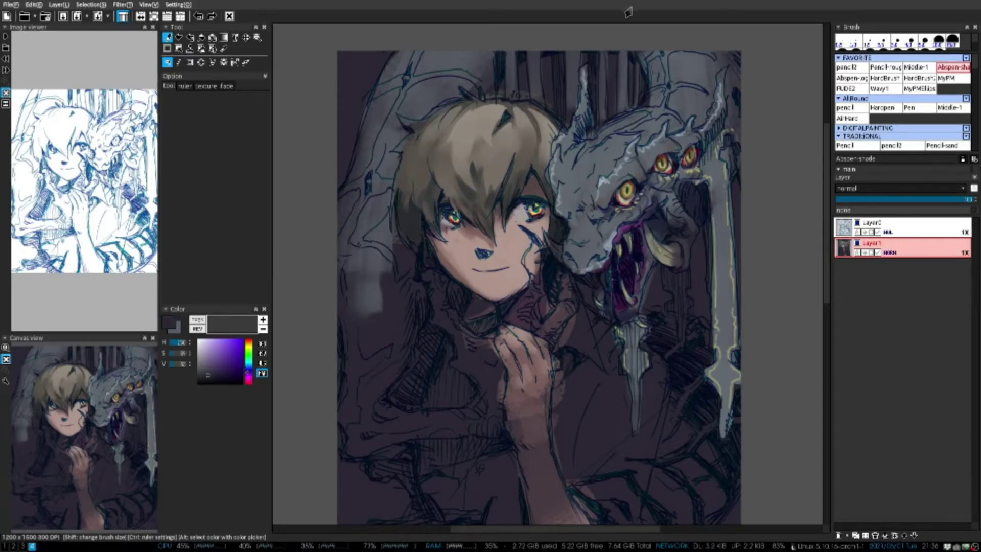
Add pinkish-violet highlights to the gums and inner edge of the dragon's mouth with pencil2
key("h")
scroll(446, 187, "up", 3)
left_click(446, 187, "alt")
key("h")
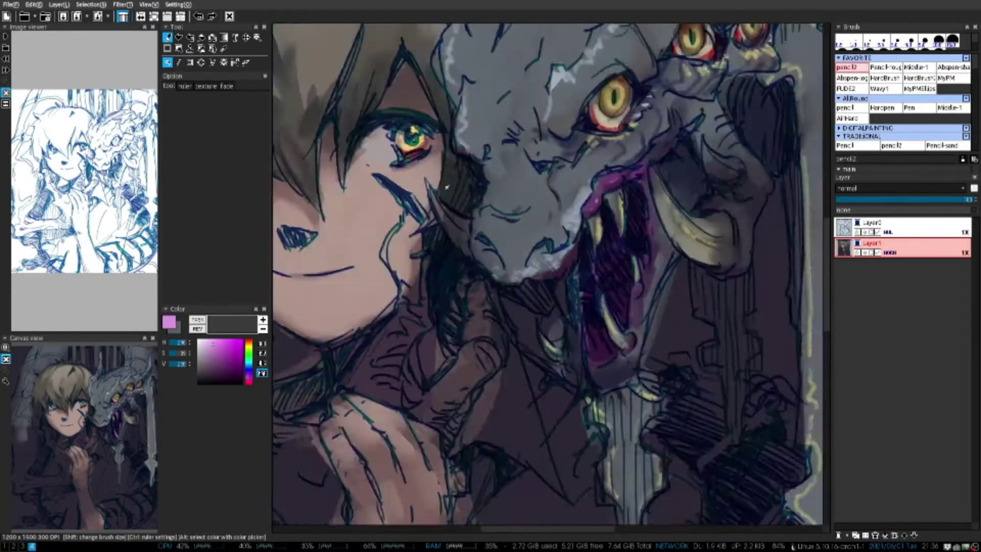
key("h")
key("h")
scroll(446, 187, "down", 2)
left_click(447, 187, "alt")
scroll(447, 187, "down", 1)
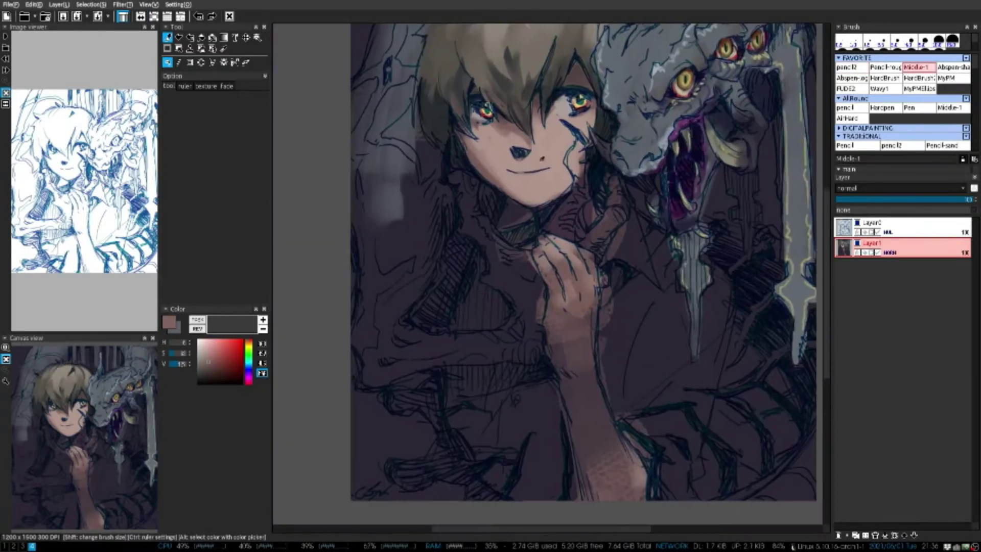
Paint the large bony arm that wraps in front of the character in blue-grey, with dark shading along its edges
left_click(491, 246, "alt")
mouse_move(491, 245)
left_mouse_down()
mouse_move(522, 291)
mouse_move(399, 358)
mouse_move(377, 263)
mouse_move(386, 364)
mouse_move(506, 357)
left_mouse_up()
left_click(386, 365, "alt")
left_click_drag(373, 378, 498, 352)
left_click_drag(434, 225, 393, 317)
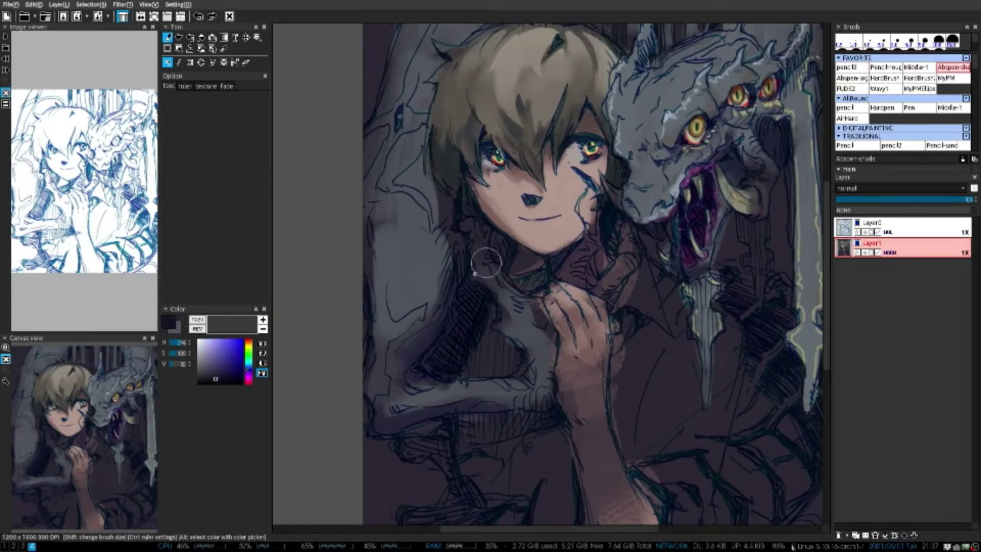
Fill the character's clothing around the raised forearm with a translucent grey-green base tone using Abspen-shade
scroll(446, 232, "down", 1)
mouse_move(628, 394)
left_mouse_down()
mouse_move(651, 464)
mouse_move(622, 450)
left_mouse_up()
left_click(521, 351, "alt")
left_click_drag(634, 327, 659, 460)
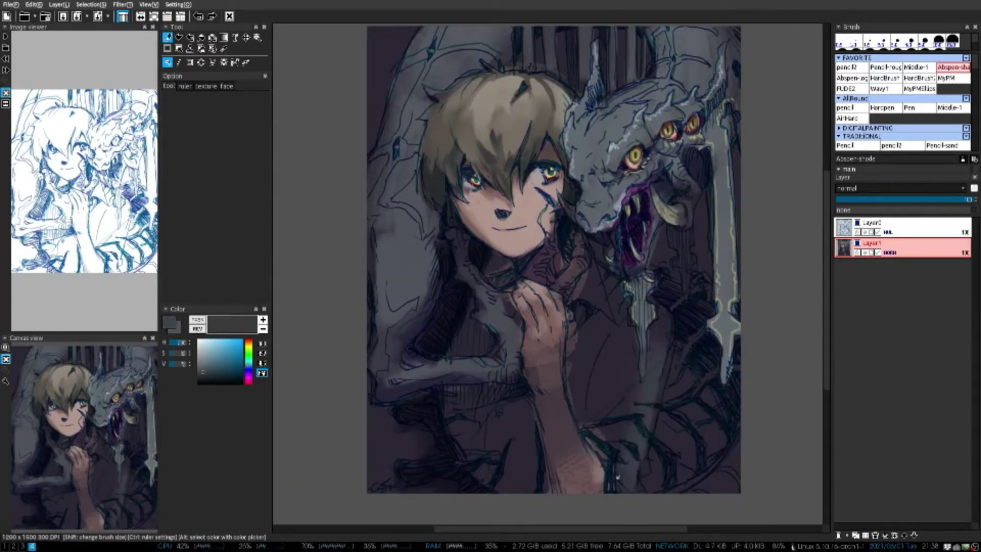
left_click_drag(592, 317, 572, 354)
left_click_drag(598, 281, 634, 327)
left_click_drag(511, 398, 452, 485)
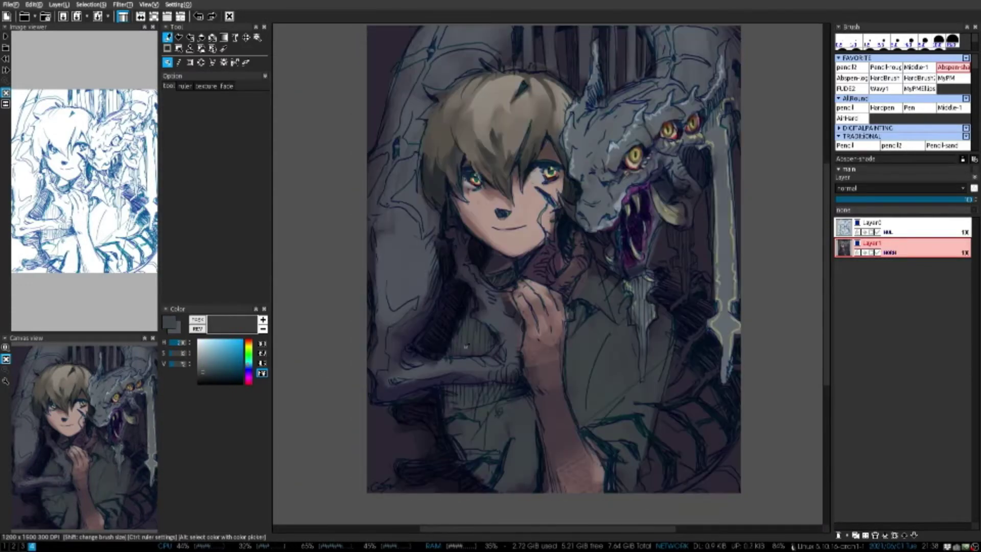
Shade the folds and lower areas of the character's clothing in dark blue with Abspen-shade
left_click(466, 346, "alt")
left_click_drag(664, 327, 628, 491)
left_click_drag(522, 414, 477, 480)
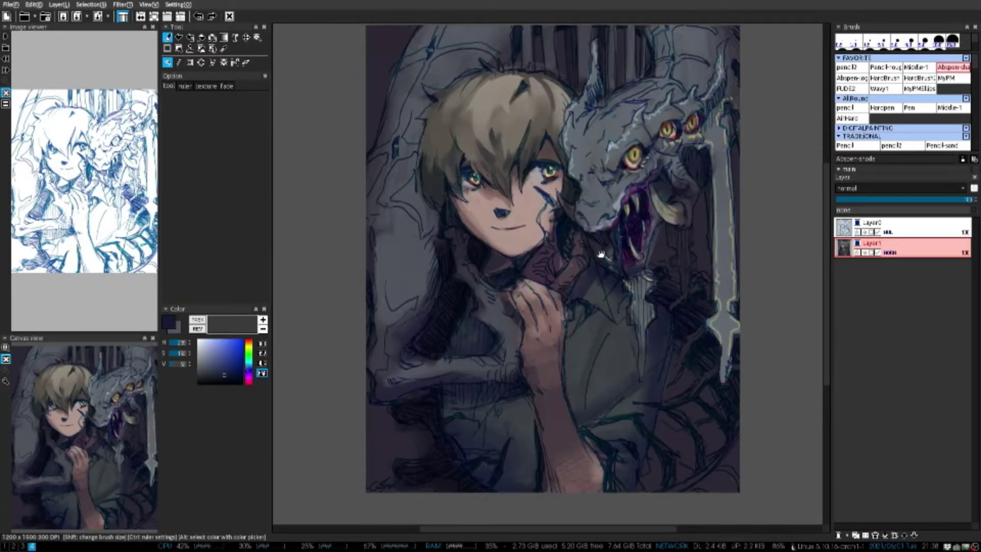
Add soft violet-blue highlights around the dragon's eyes, snout, nostrils, jaw and horn base with Abspen-shade
scroll(582, 422, "up", 4)
scroll(582, 422, "down", 5)
scroll(694, 186, "up", 2)
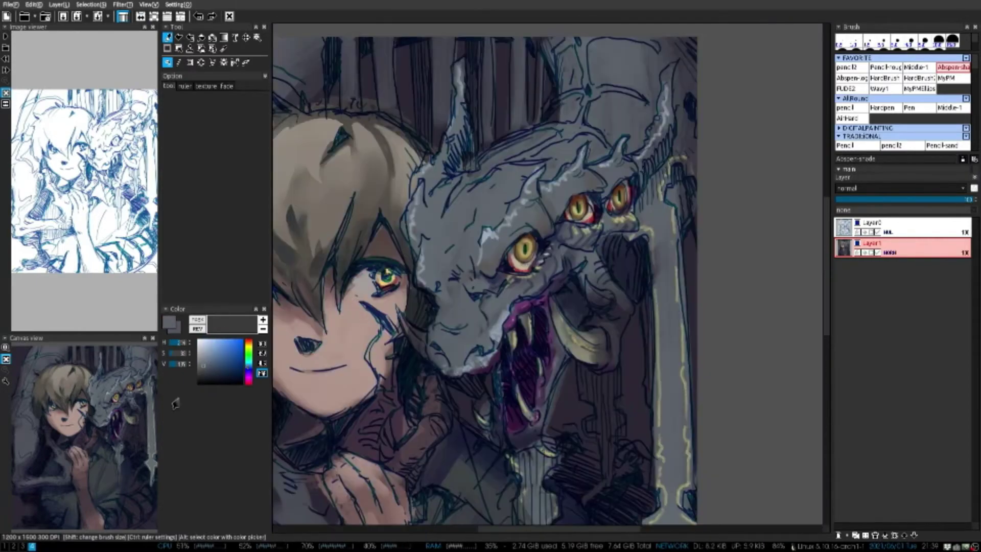
scroll(549, 276, "up", 1)
mouse_move(526, 269)
left_mouse_down()
mouse_move(550, 276)
mouse_move(613, 138)
left_mouse_up()
scroll(552, 302, "down", 2)
scroll(552, 302, "up", 1)
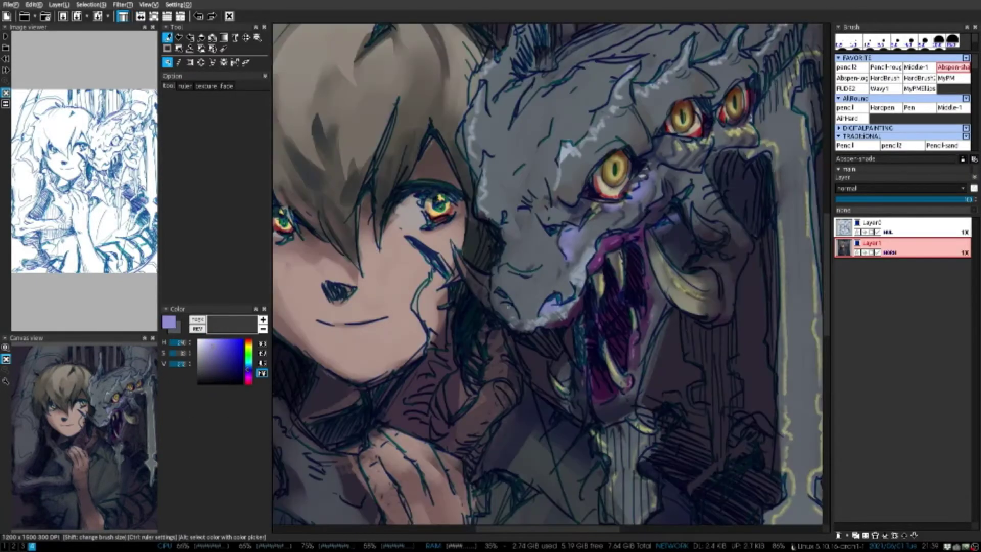
left_click_drag(668, 177, 551, 224)
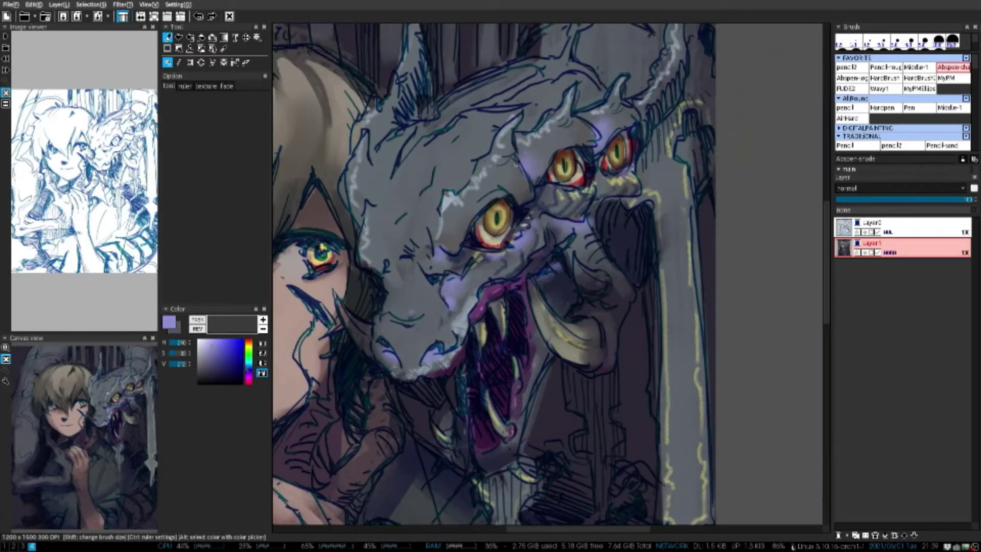
left_click_drag(511, 276, 560, 292)
key("h")
key("h")
Paint dark blue wrinkles and shadows across the dragon's forehead and snout
left_click(228, 368)
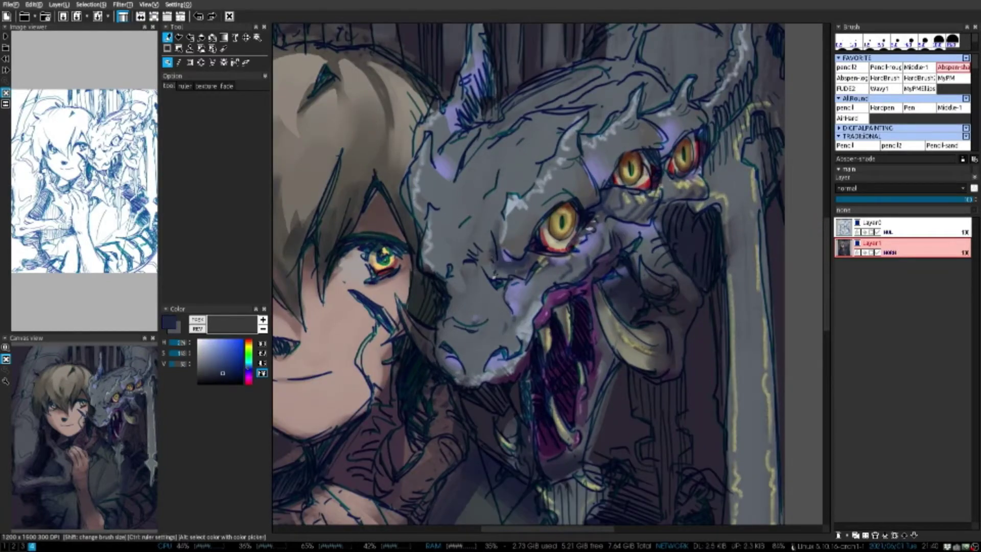
key("h")
left_click_drag(450, 179, 506, 215)
key("h")
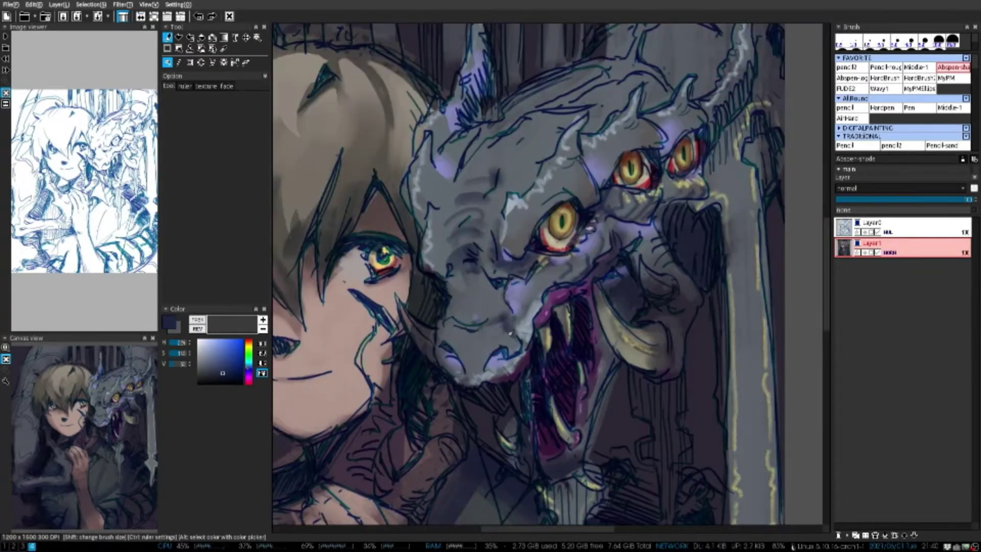
scroll(454, 291, "down", 2)
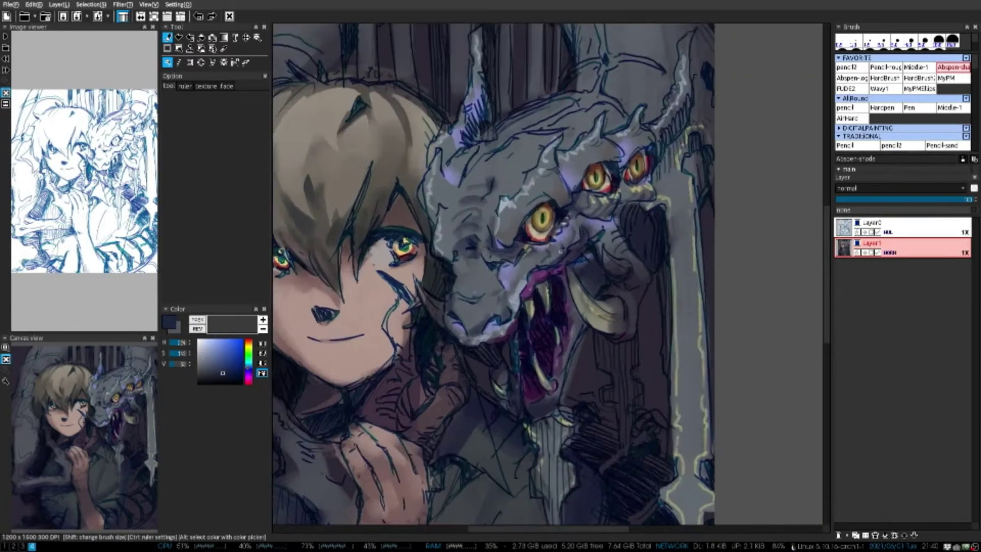
Create a new layer above the line art with the screen (color filter) blend mode
scroll(487, 342, "down", 2)
key("ctrl+shift+n")
key("Return")
scroll(487, 342, "up", 3)
Tint the line art of the character's eyes, nose, mouth and face contour dark red with Middle-1
left_click(491, 375, "alt")
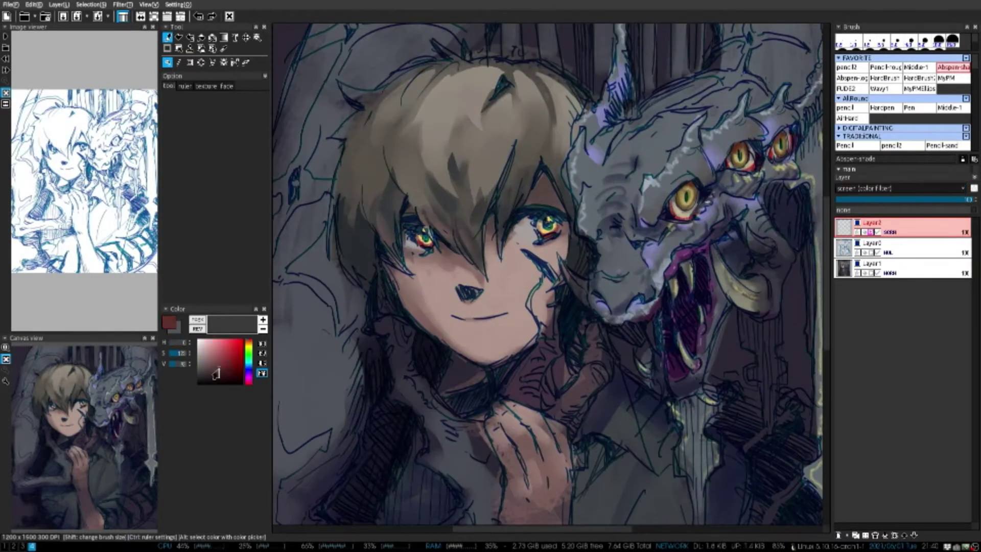
left_click_drag(534, 221, 562, 219)
left_click(411, 255, "alt")
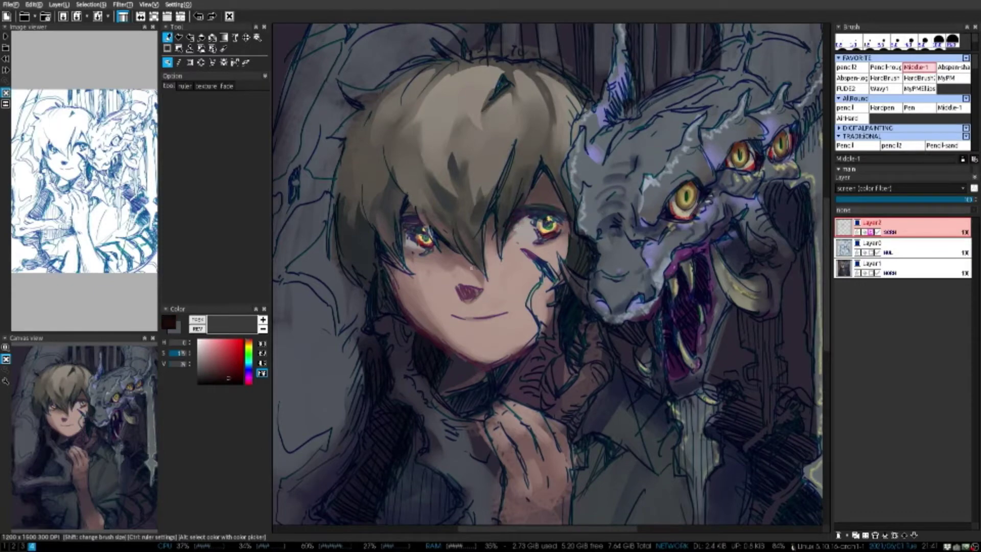
left_click_drag(365, 266, 491, 416)
Tint the line art of the character's fingers, hand outline and collar red with Middle-1
scroll(531, 327, "up", 1)
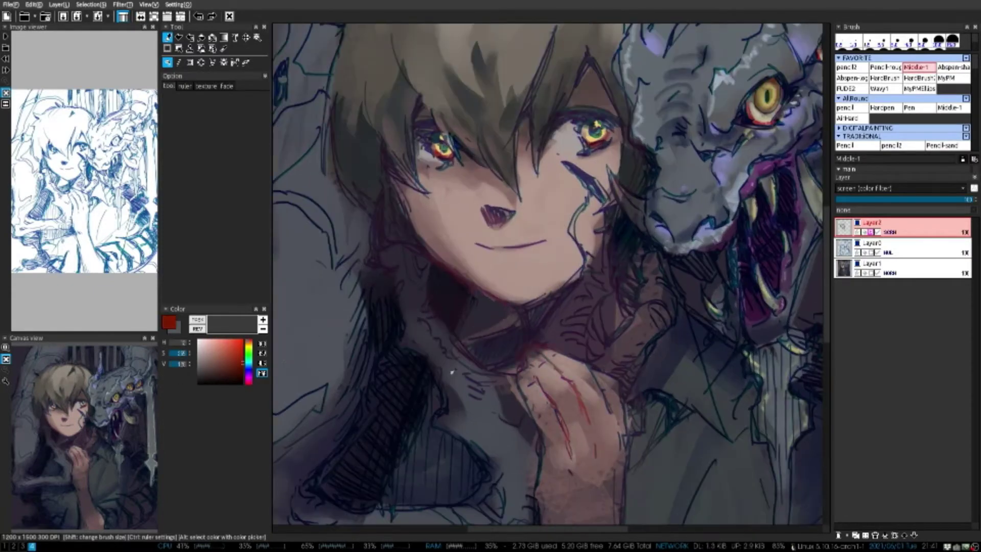
left_click_drag(511, 286, 480, 363)
left_click(214, 369)
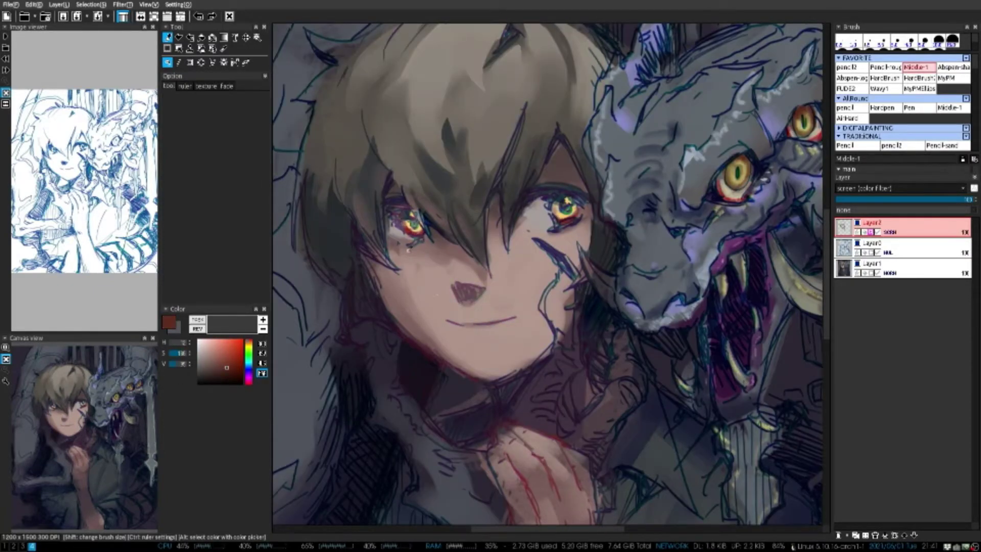
scroll(548, 276, "down", 1)
key("h")
key("h")
scroll(368, 355, "up", 2)
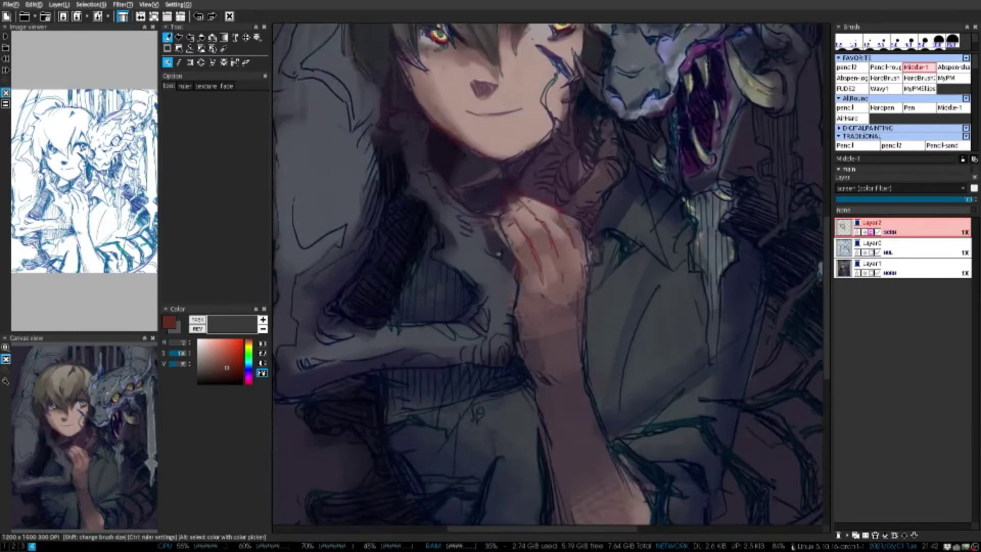
scroll(456, 369, "down", 1)
scroll(451, 239, "up", 1)
scroll(356, 462, "down", 1)
Strongly desaturate the base painting on Layer1 with a hue and saturation adjustment
left_click(900, 265)
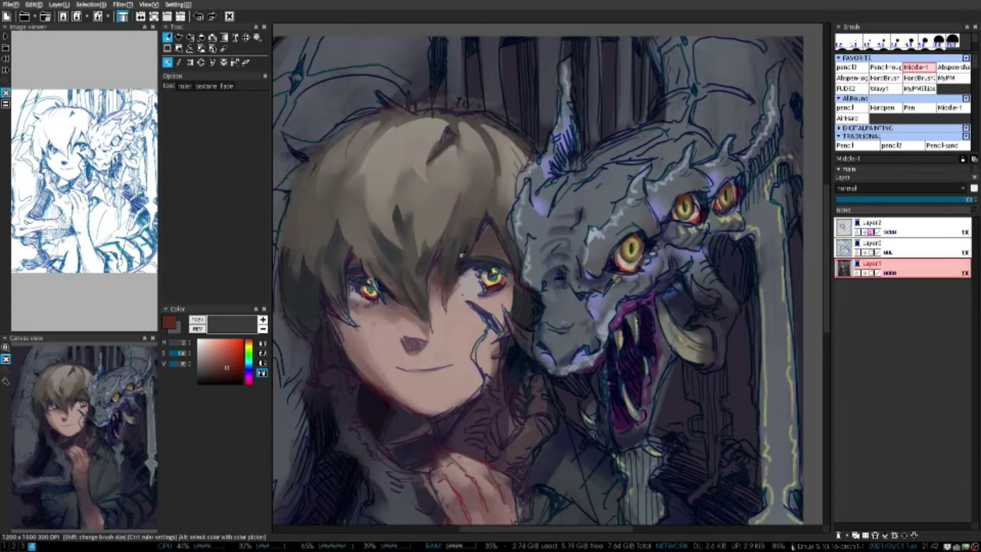
key("ctrl+u")
left_click_drag(176, 237, 105, 238)
left_click_drag(175, 261, 163, 262)
left_click(230, 279)
key("h")
scroll(552, 328, "down", 1)
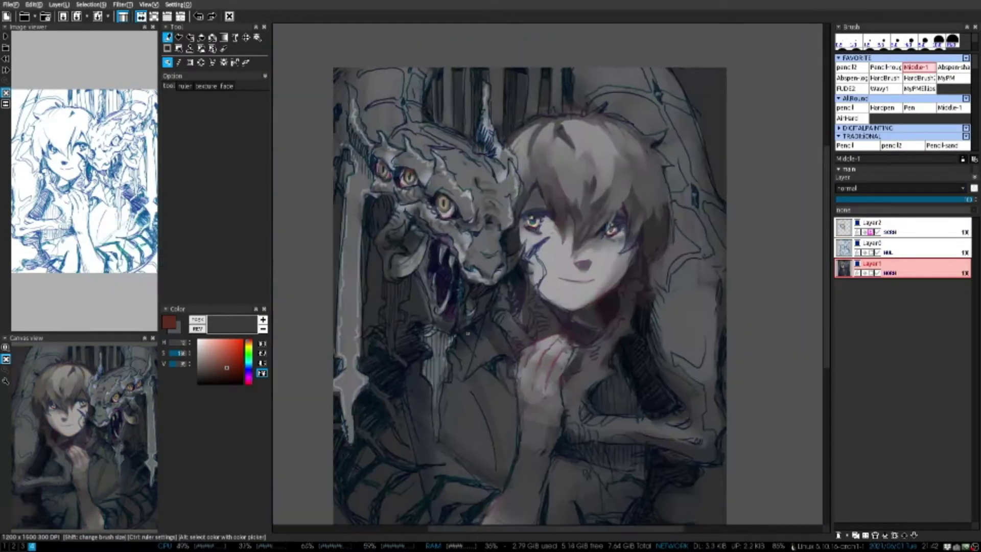
Try a different opacity for the screen-mode line tint on Layer2 and compare it in mirrored view
scroll(552, 329, "up", 1)
key("h")
scroll(552, 329, "down", 1)
scroll(551, 329, "up", 2)
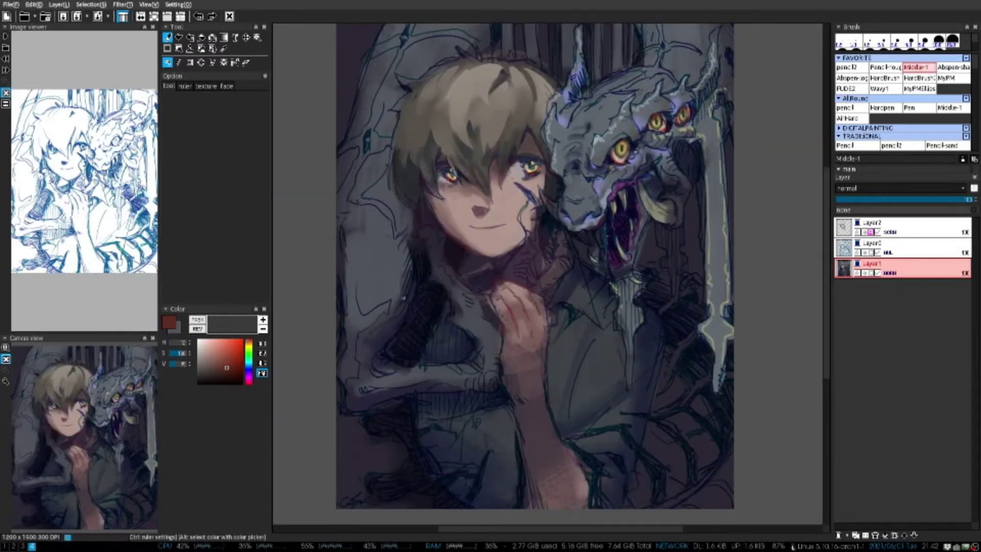
left_click(899, 224)
left_click(930, 200)
key("h")
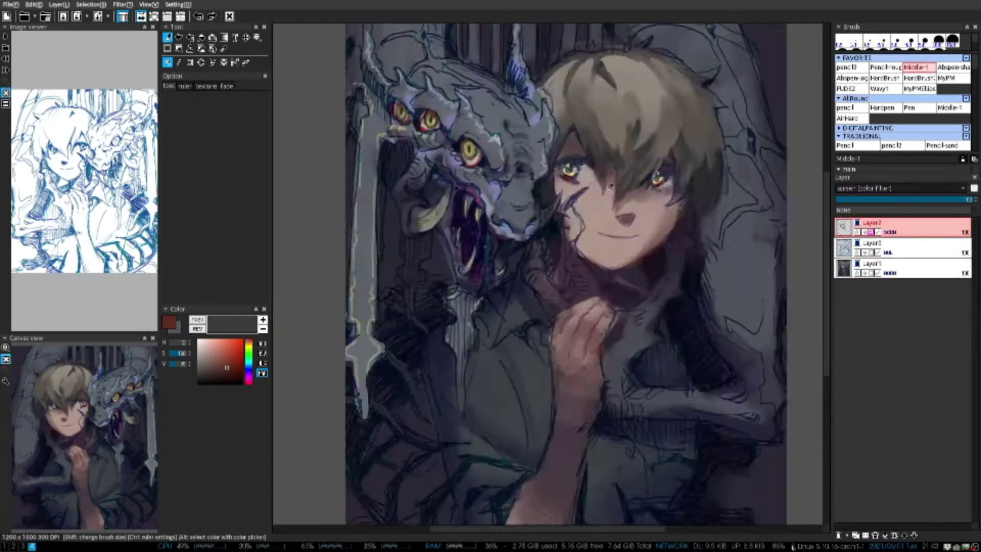
key("h")
scroll(552, 328, "up", 1)
On Layer1, paint dark reddish-black tones over the hatched background beside the sword and the rib-like spikes below it
left_click(899, 265)
left_click(360, 443, "alt")
left_click_drag(360, 443, 271, 428)
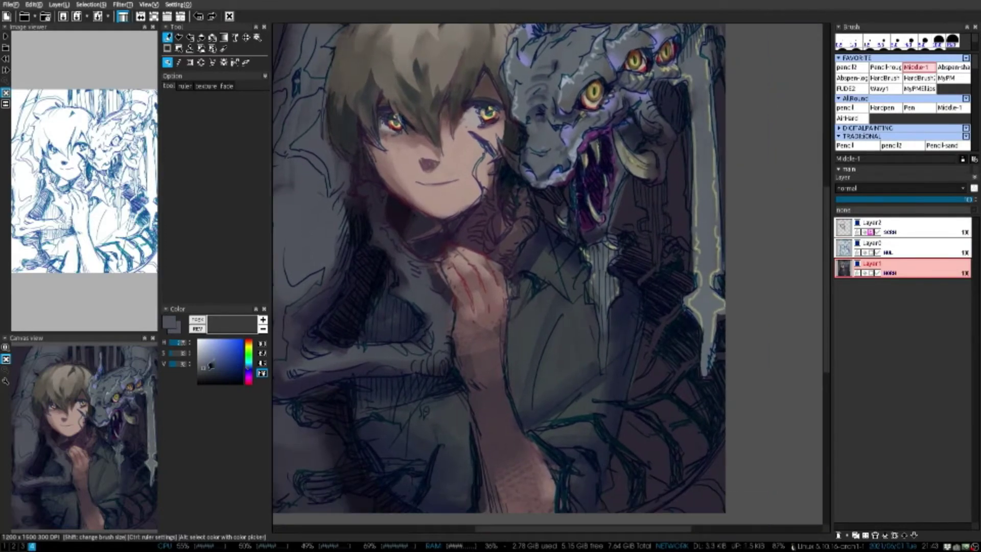
left_click_drag(680, 386, 654, 302)
left_click(223, 380)
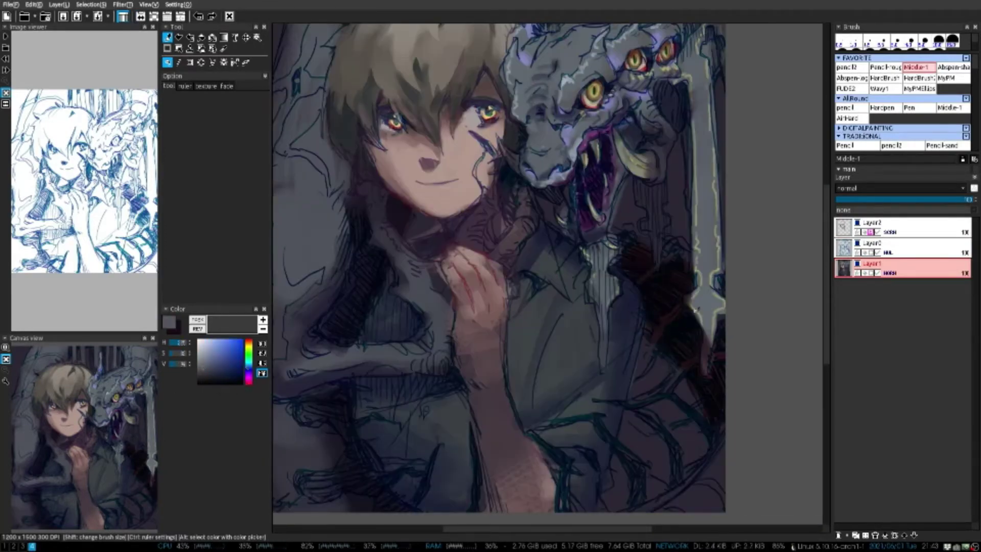
key("h")
key("h")
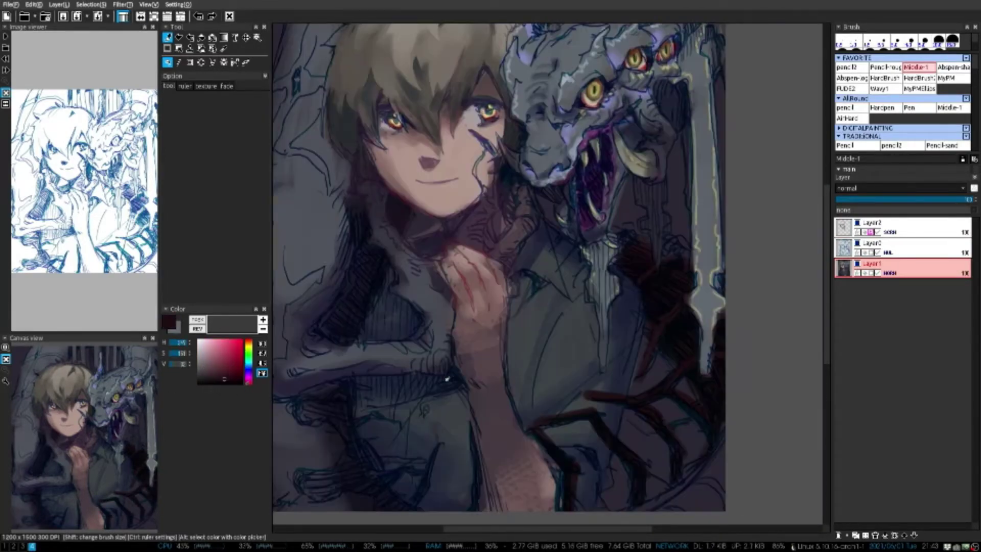
Fill the jagged hanging shapes below the dragon's jaw and beside the sword with deep red using Middle-1
scroll(698, 343, "down", 1)
key("h")
scroll(704, 375, "down", 2)
key("h")
left_click_drag(652, 332, 644, 429)
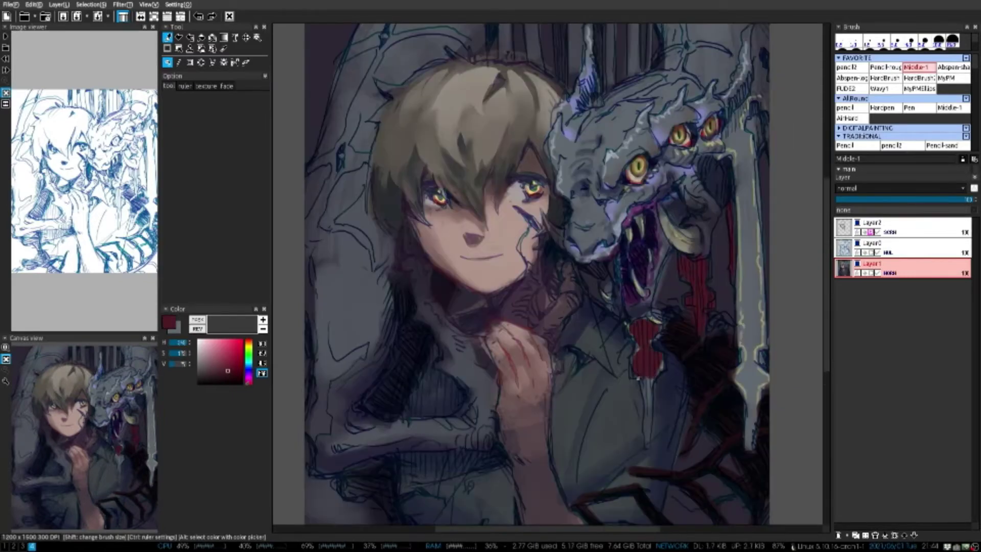
Paint dark red stripes between the vertical background bars above the character and the dragon
key("h")
key("h")
scroll(696, 337, "up", 4)
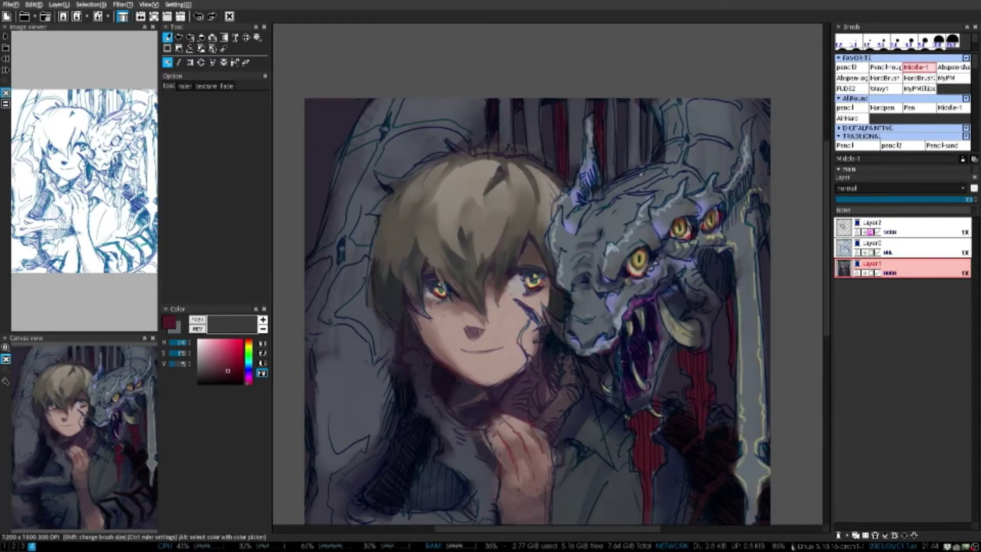
key("h")
key("h")
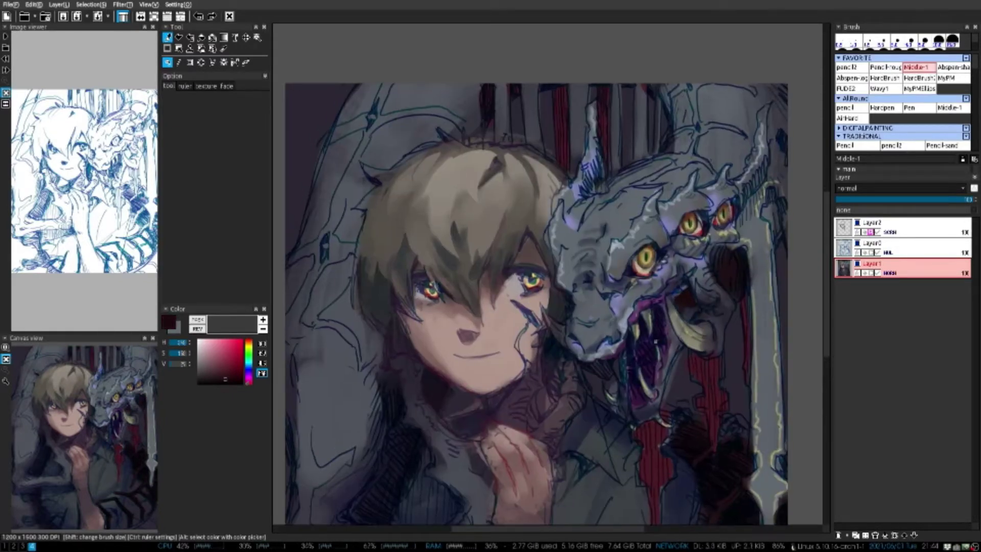
scroll(531, 307, "down", 2)
scroll(532, 307, "up", 2)
key("h")
key("h")
scroll(540, 276, "down", 3)
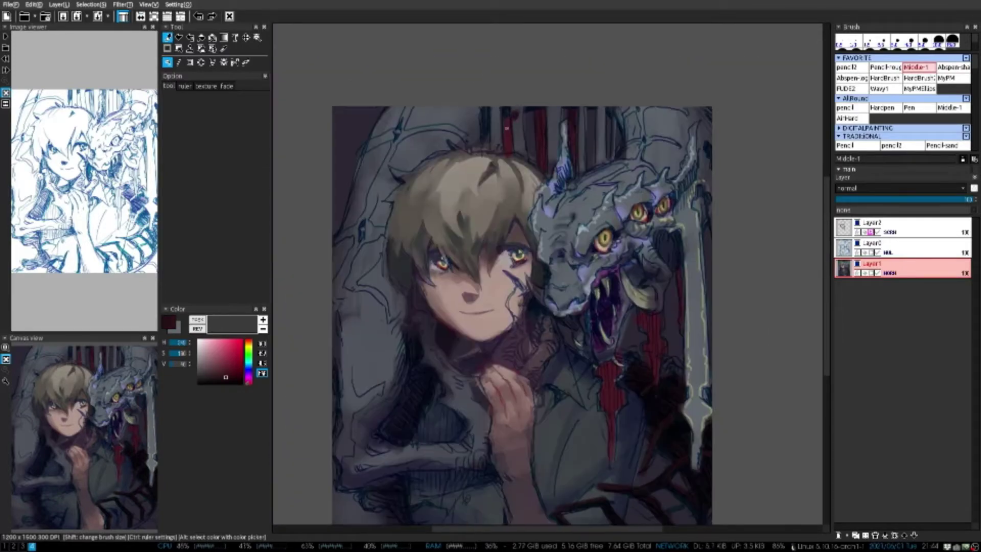
Shade the hatched gaps beside the skeletal arm and the lower background shapes with very dark red
key("h")
key("h")
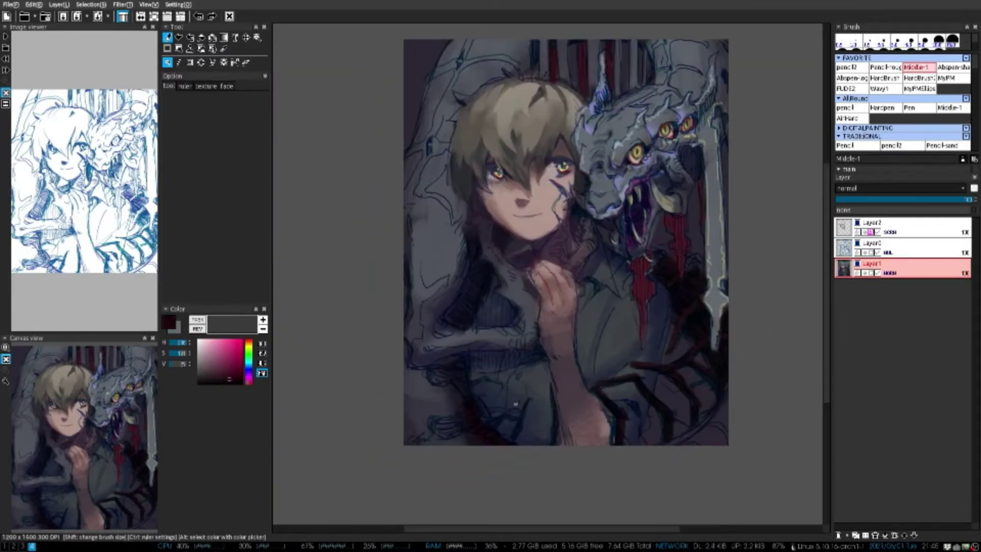
key("h")
key("h")
scroll(452, 376, "up", 4)
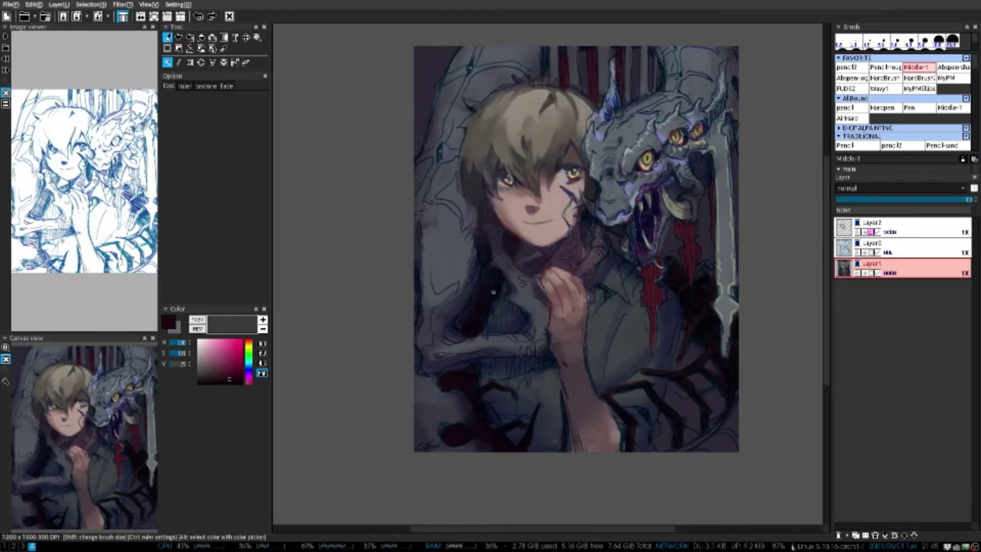
Color the branching veins on the arches behind the dragon and the character crimson with Abspen-shade
scroll(455, 374, "up", 2)
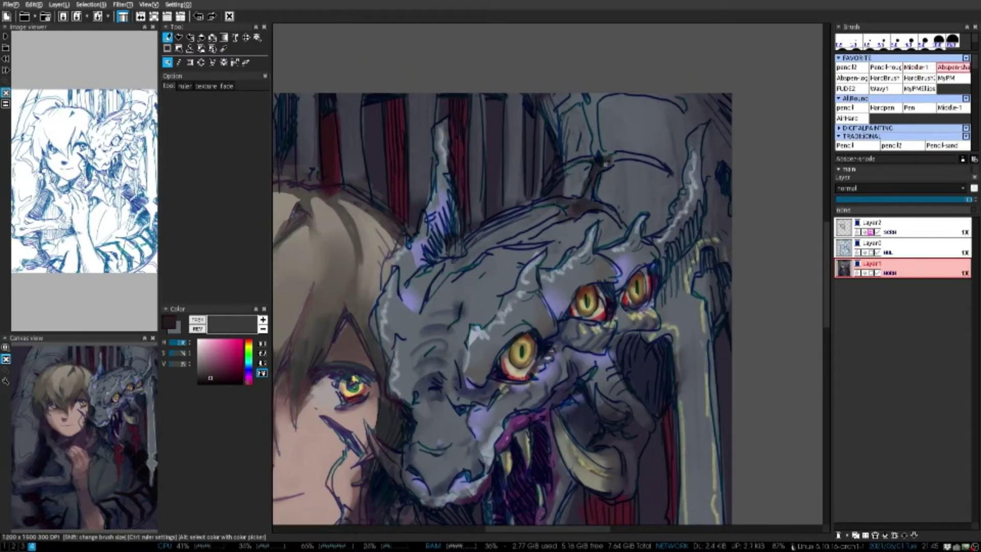
key("h")
scroll(544, 180, "down", 4)
key("h")
scroll(543, 180, "up", 4)
left_click_drag(544, 225, 598, 218)
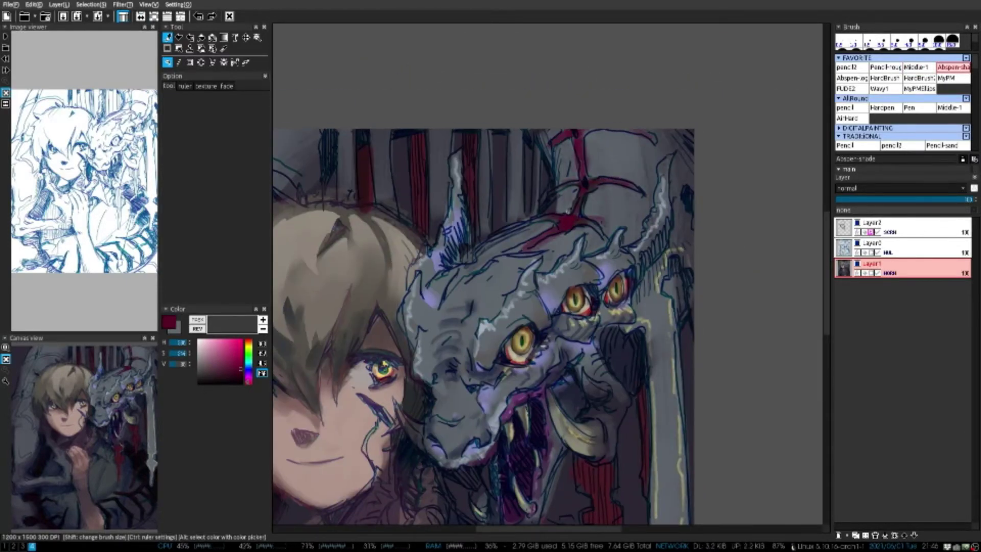
scroll(483, 330, "down", 4)
scroll(483, 329, "up", 3)
scroll(417, 295, "down", 1)
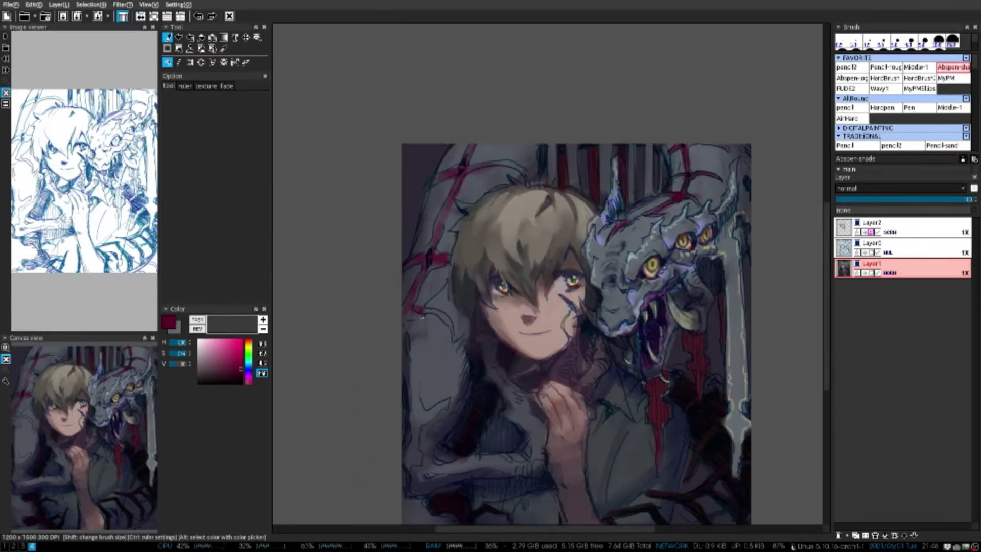
Extend the crimson veins down the arch beside the character and deepen the dark shadows around his hair and shoulder
scroll(417, 416, "down", 3)
scroll(407, 373, "up", 1)
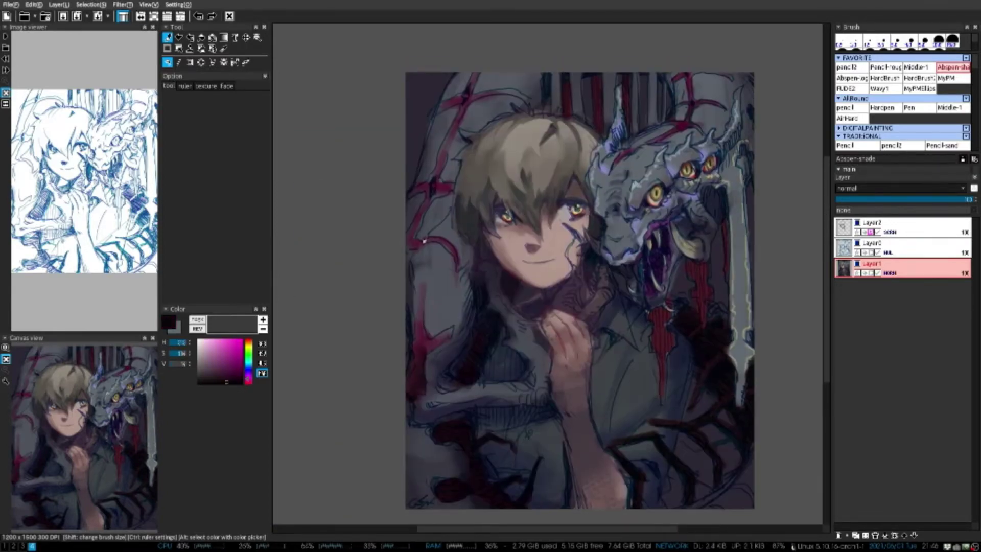
scroll(483, 270, "up", 3)
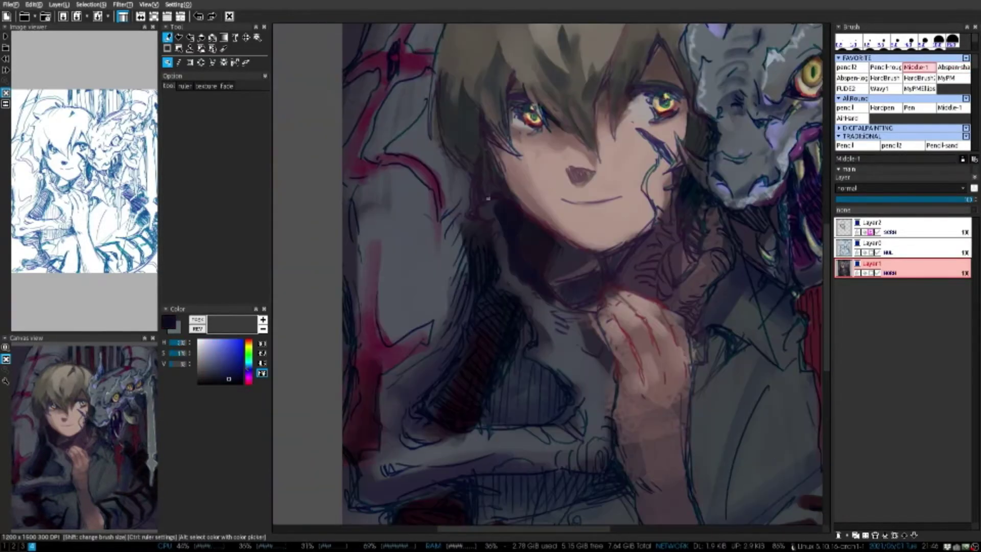
scroll(488, 197, "down", 2)
scroll(409, 238, "up", 3)
Paint a pale fang earring and a gray bone-like ornament below the hair, and repaint the marked cheek edge
left_click(409, 239, "alt")
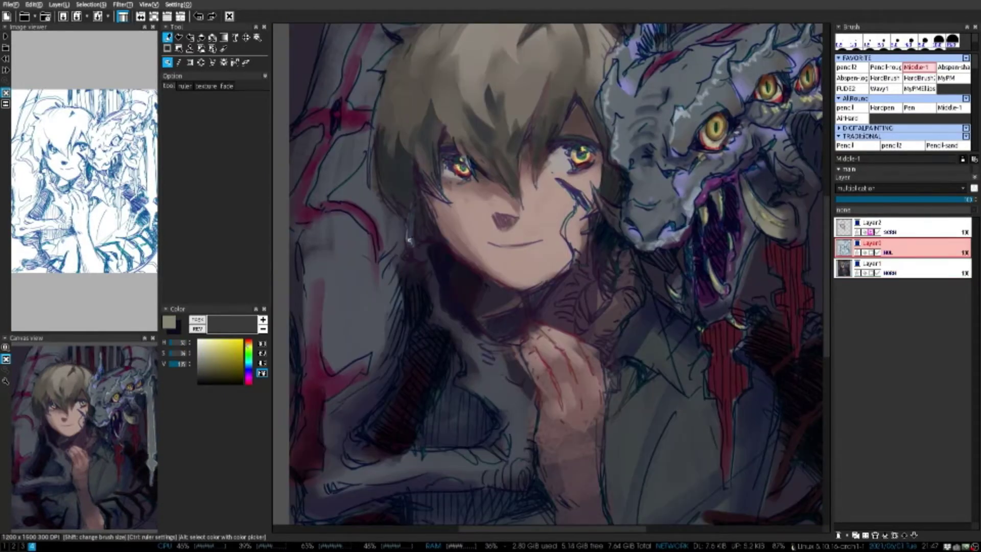
left_click(427, 296, "alt")
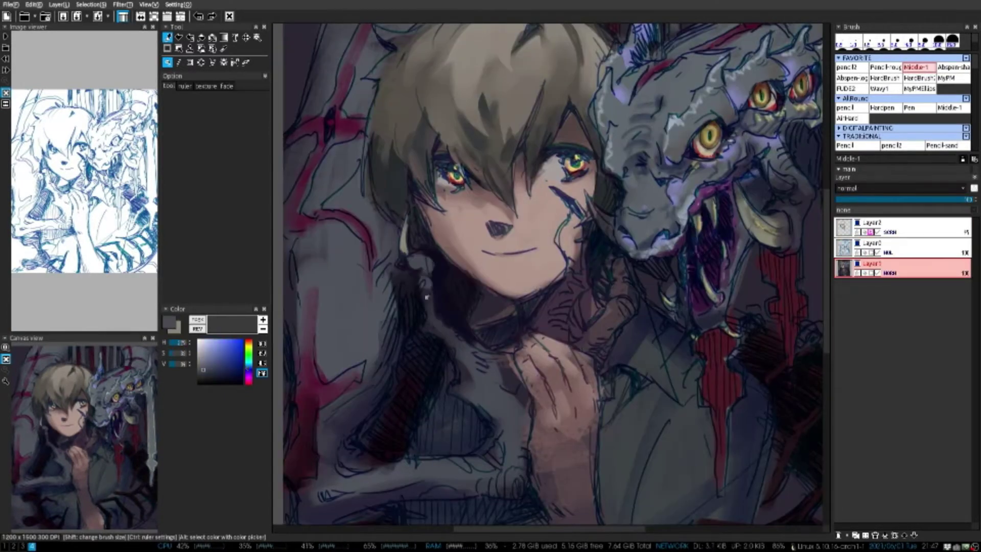
key("h")
key("h")
scroll(520, 322, "up", 2)
left_click(520, 322, "alt")
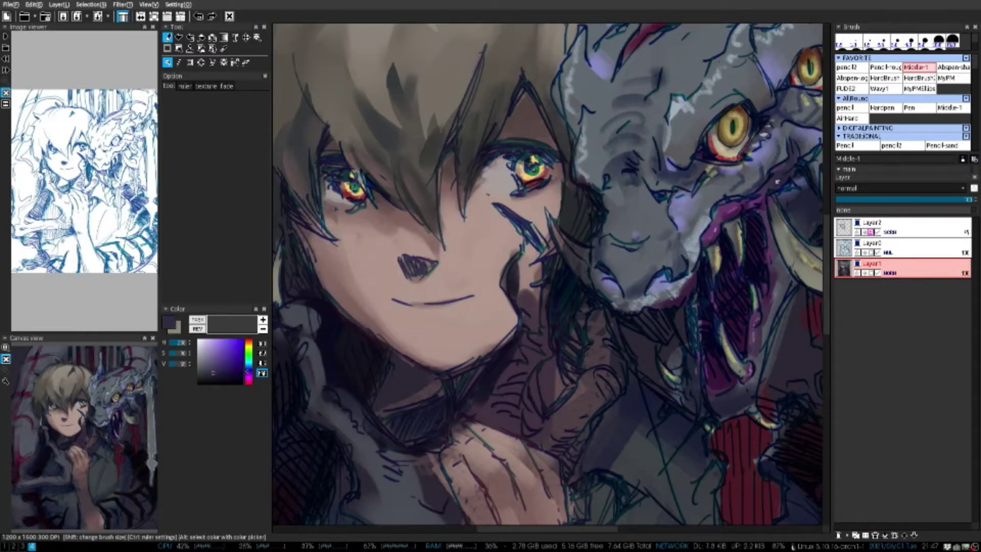
Add crimson accents below the earring, at the cheek gap and beside the dragon's jaw
left_click(532, 286, "alt")
key("h")
scroll(534, 327, "down", 2)
scroll(588, 358, "up", 2)
left_click(587, 358, "alt")
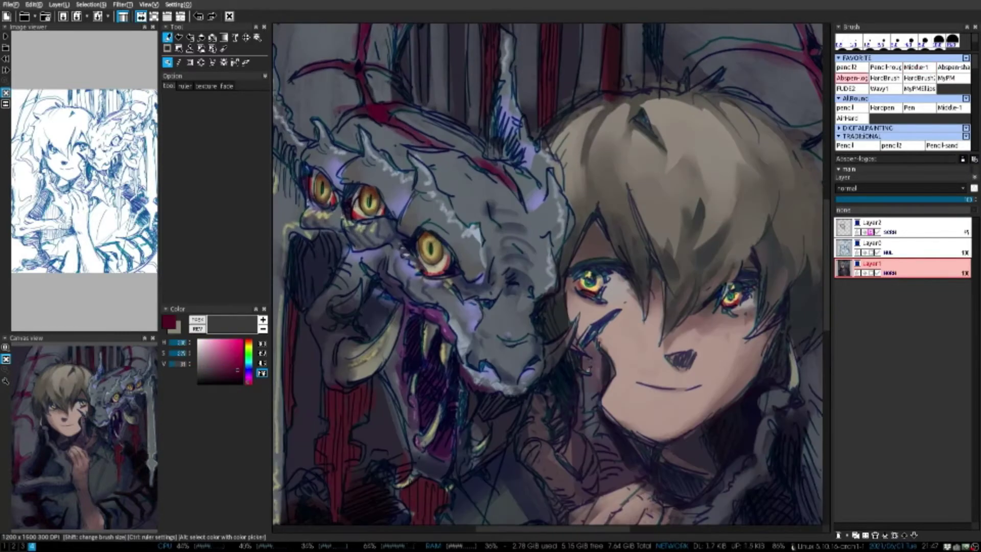
key("h")
Darken the collar, the twisted ornament above the hand and the surrounding clothing with sampled dark violet-gray tones
left_click(509, 380, "alt")
left_click_drag(685, 286, 644, 352)
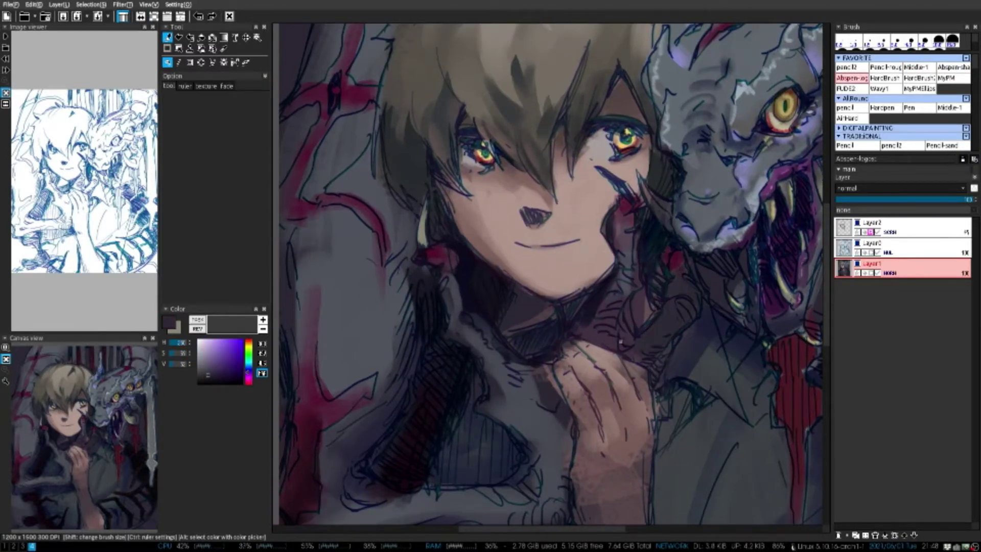
left_click(606, 296, "alt")
left_click_drag(608, 276, 660, 333)
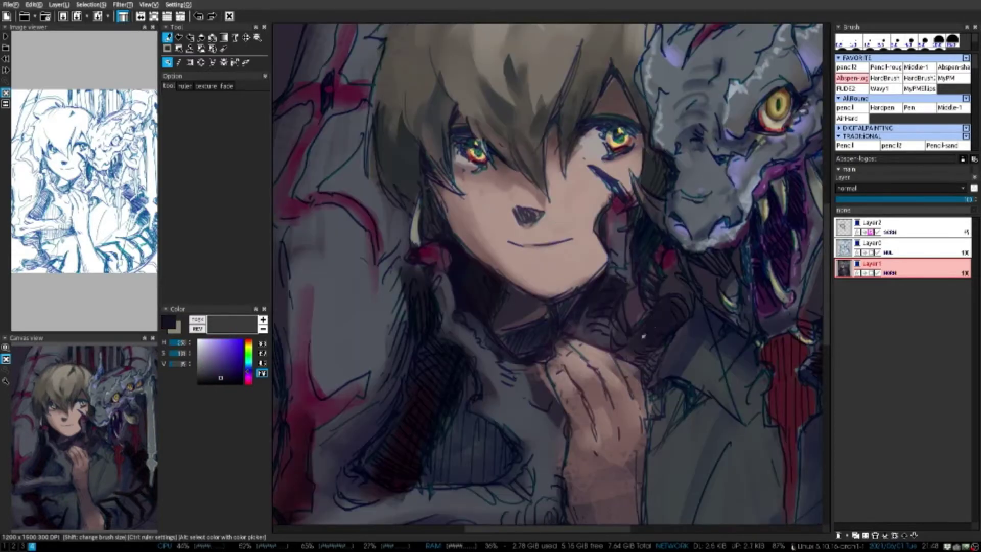
scroll(542, 255, "down", 1)
scroll(521, 357, "up", 1)
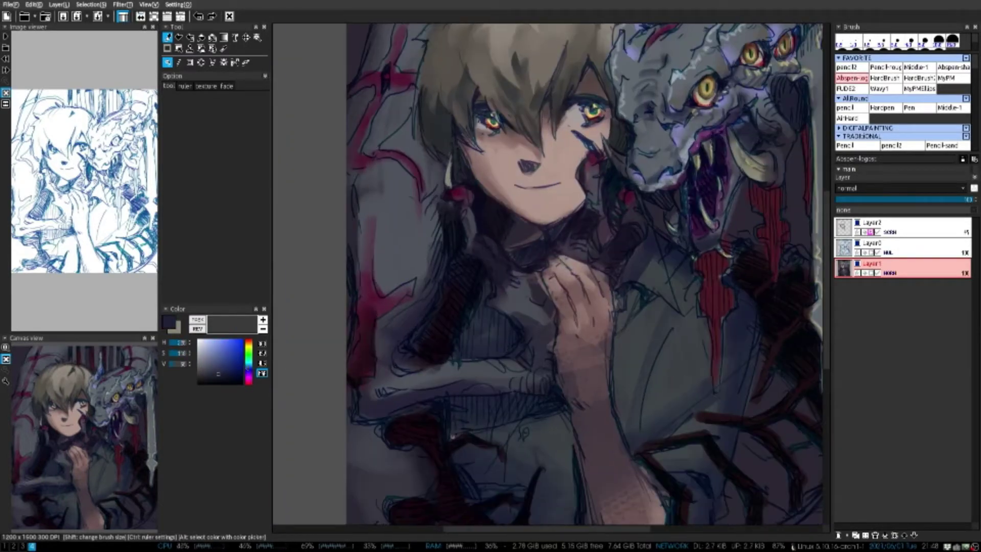
left_click(464, 328, "alt")
scroll(466, 335, "down", 1)
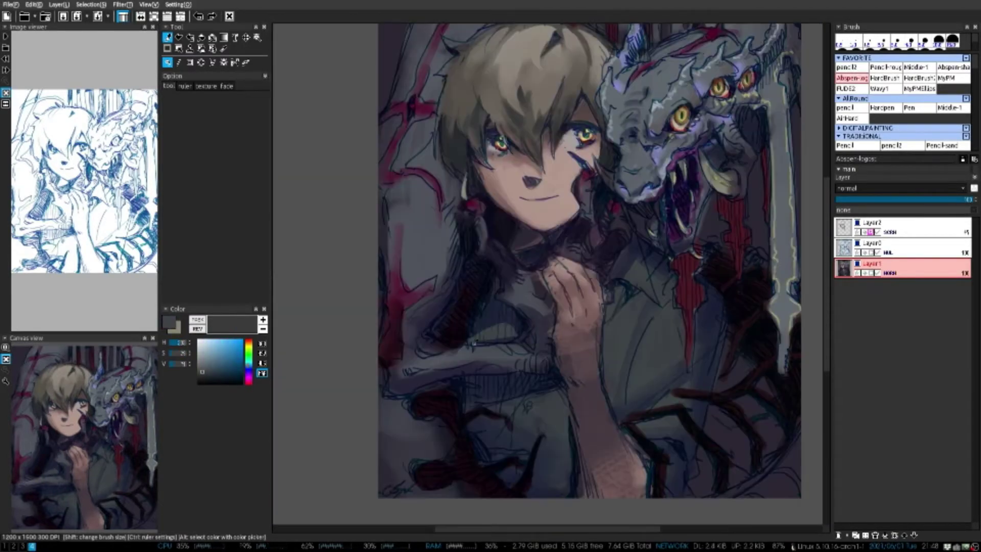
Paint purplish and pink skin shadows under the bangs, around the eyes and along the nose
scroll(474, 343, "down", 1)
scroll(511, 204, "up", 3)
left_click(525, 185, "alt")
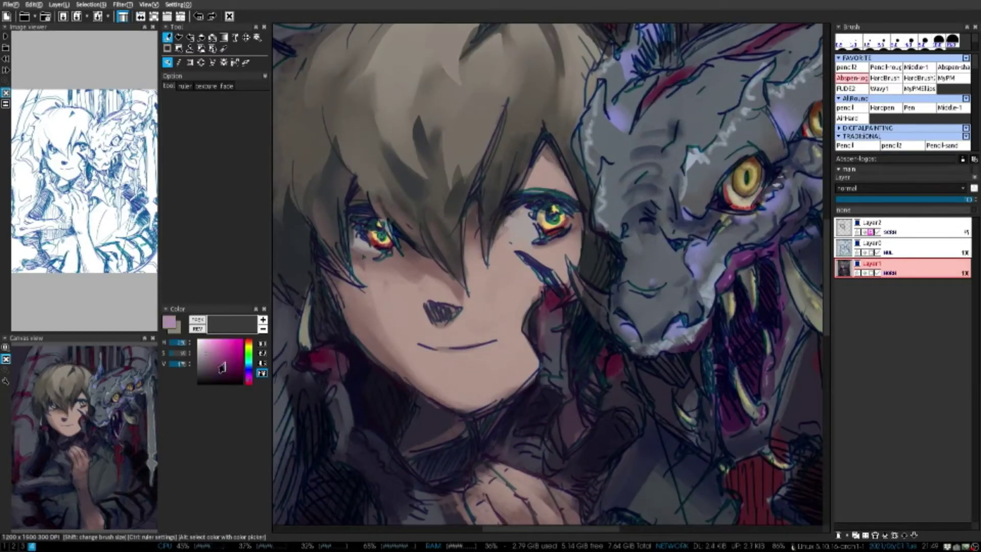
left_click(556, 171, "alt")
scroll(483, 181, "down", 1)
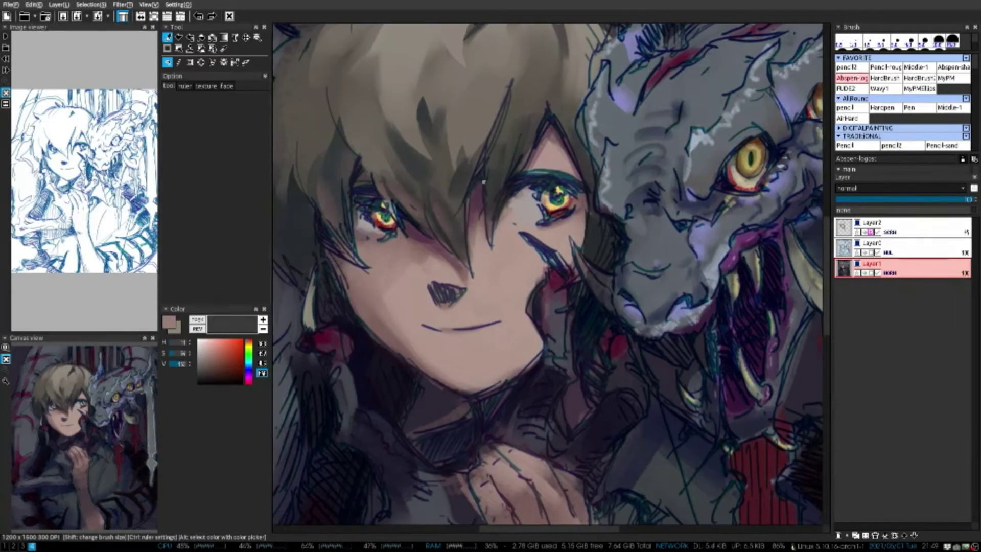
scroll(440, 281, "down", 3)
key("h")
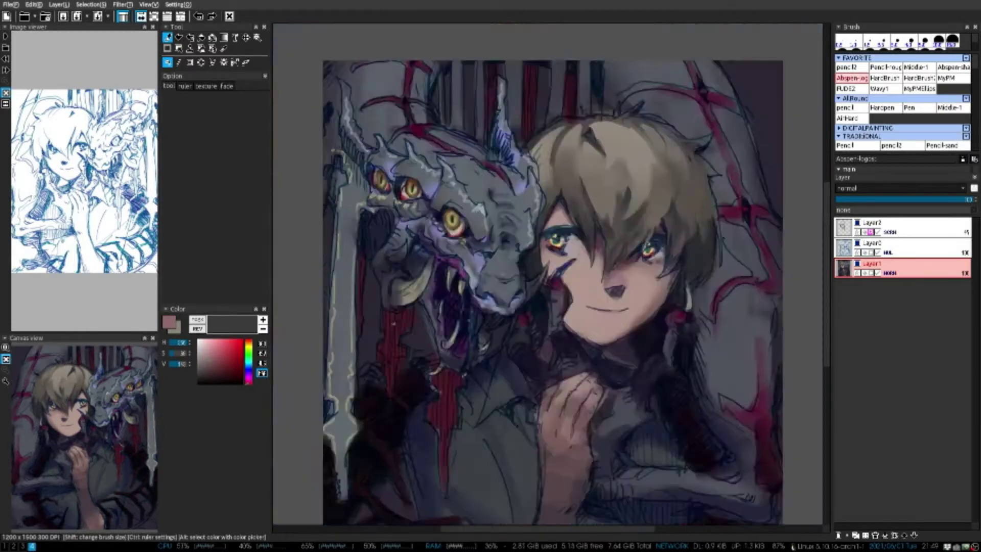
Smooth the skin shading on the character's raised hand and forearm with sampled flesh tones
key("h")
scroll(511, 255, "up", 3)
left_click(562, 437, "alt")
scroll(486, 358, "up", 4)
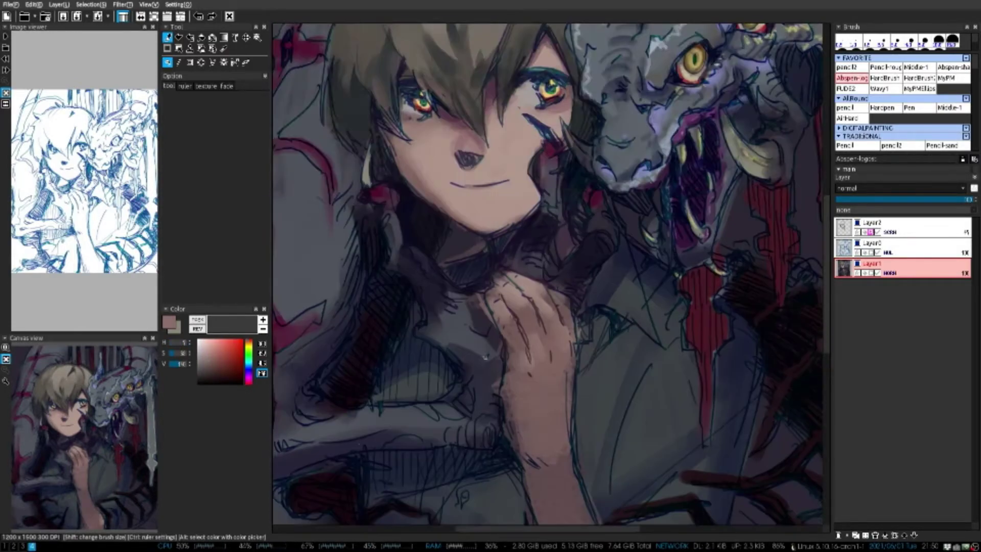
scroll(592, 326, "down", 1)
left_click(592, 325, "alt")
scroll(562, 317, "up", 2)
left_click(557, 312, "alt")
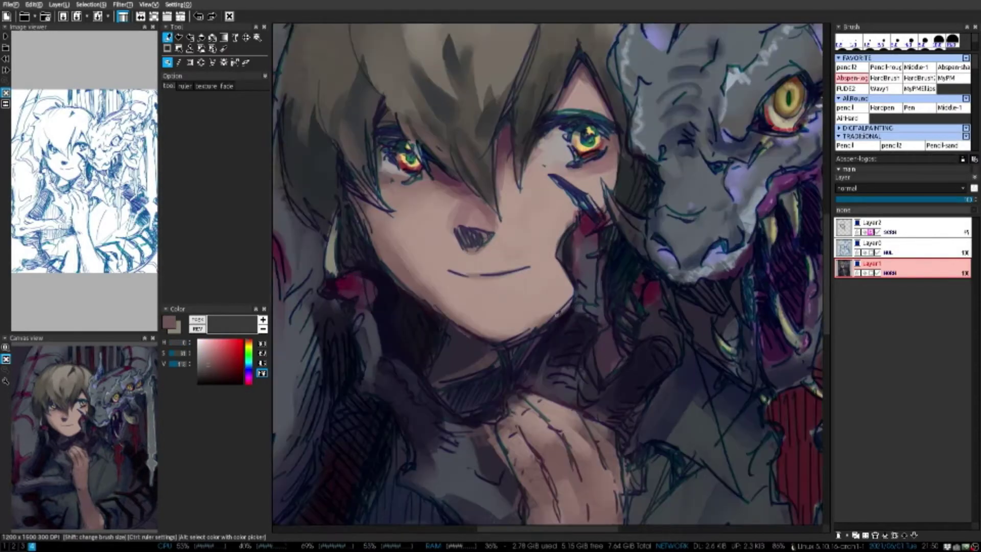
Refine the shadows around the character's eyes and nose with a sampled purplish tone
scroll(554, 311, "up", 1)
scroll(554, 213, "up", 3)
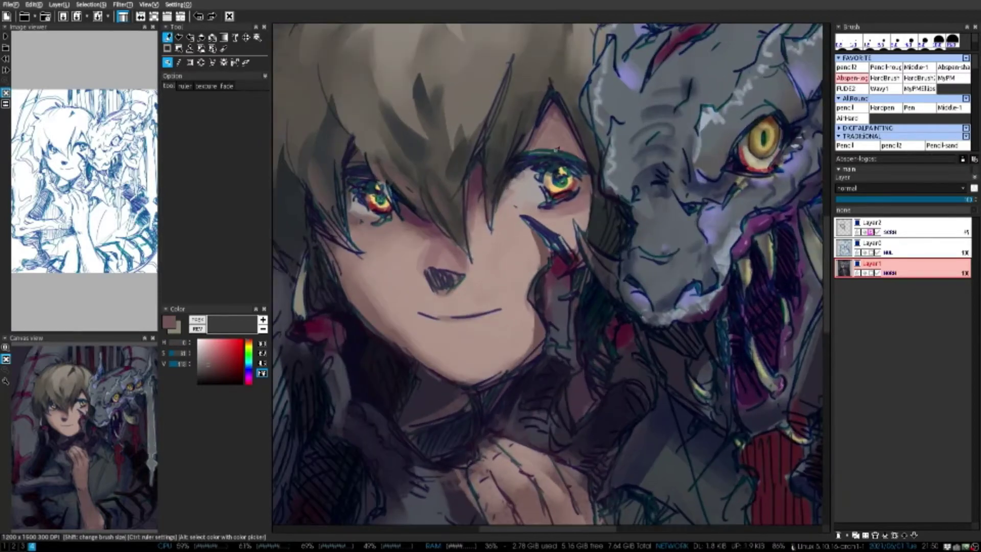
left_click(552, 143, "alt")
scroll(480, 165, "up", 1)
scroll(481, 165, "down", 5)
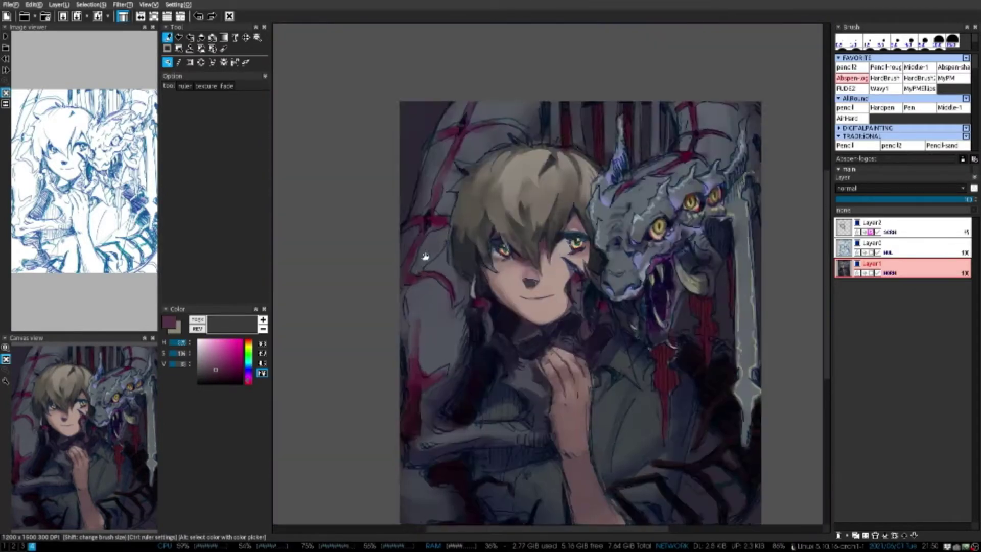
Darken the background outside the arch in the painting's upper corner with a sampled near-black blue
scroll(478, 160, "up", 4)
key("b")
scroll(479, 160, "down", 4)
left_click(358, 103, "alt")
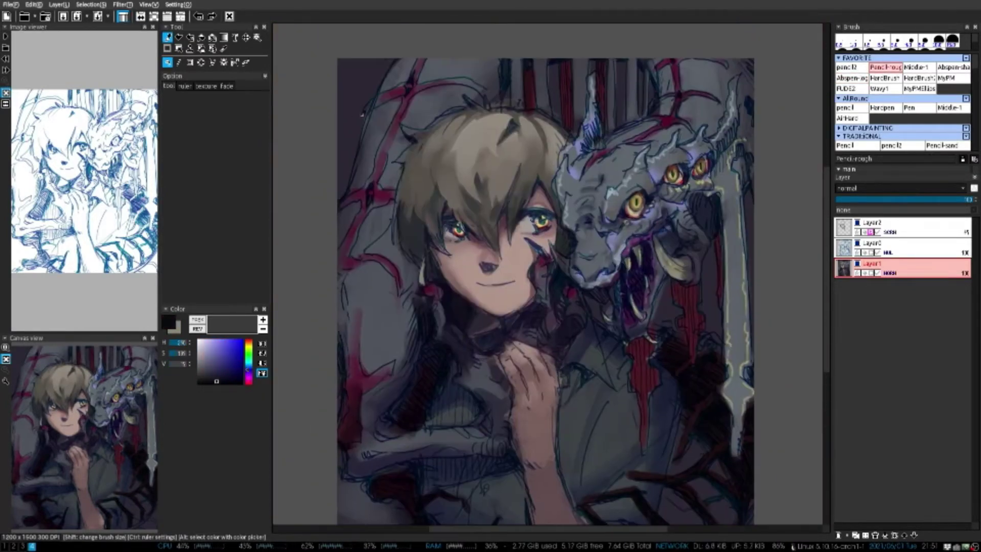
key("b")
mouse_move(353, 133)
left_mouse_down()
mouse_move(367, 72)
mouse_move(384, 66)
left_mouse_up()
scroll(616, 92, "down", 2)
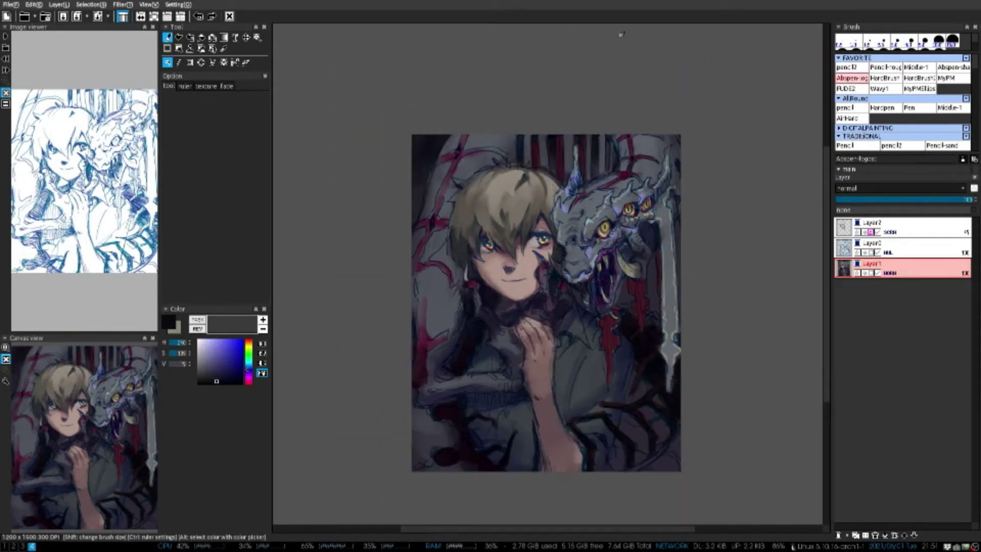
scroll(618, 136, "up", 1)
scroll(395, 121, "down", 2)
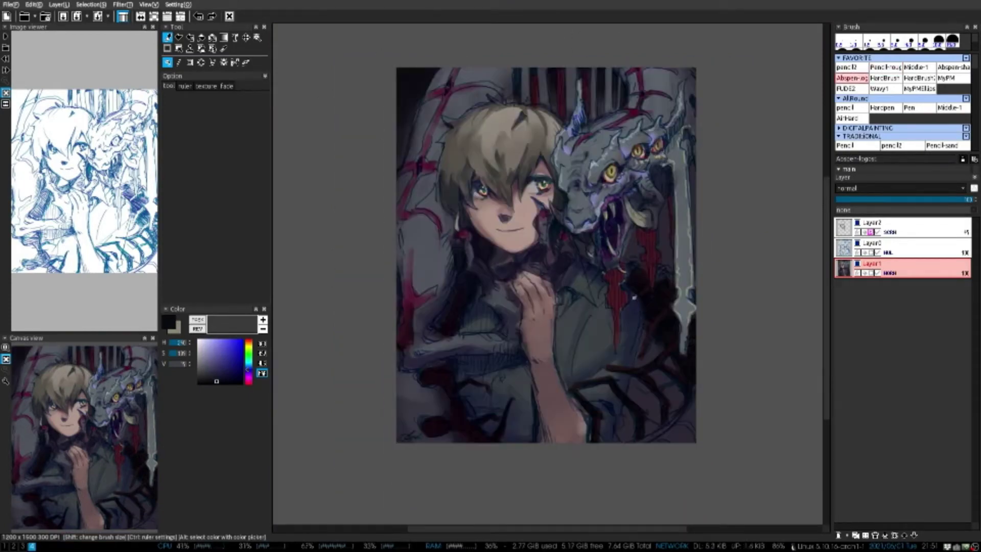
Group the sketch and colour layers in a hidden folder beneath duplicated flattened copies of the painting
scroll(633, 298, "up", 4)
left_click(907, 283)
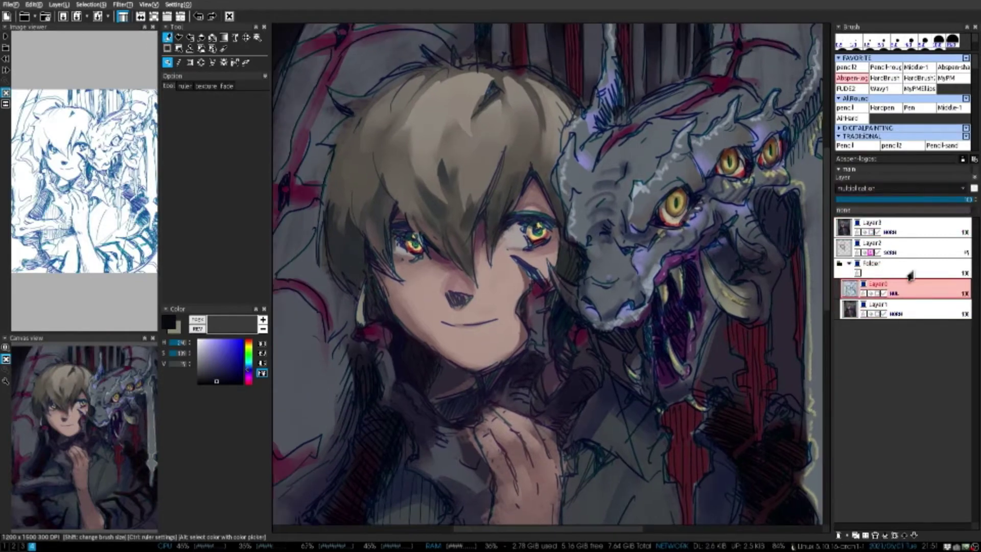
scroll(552, 276, "down", 3)
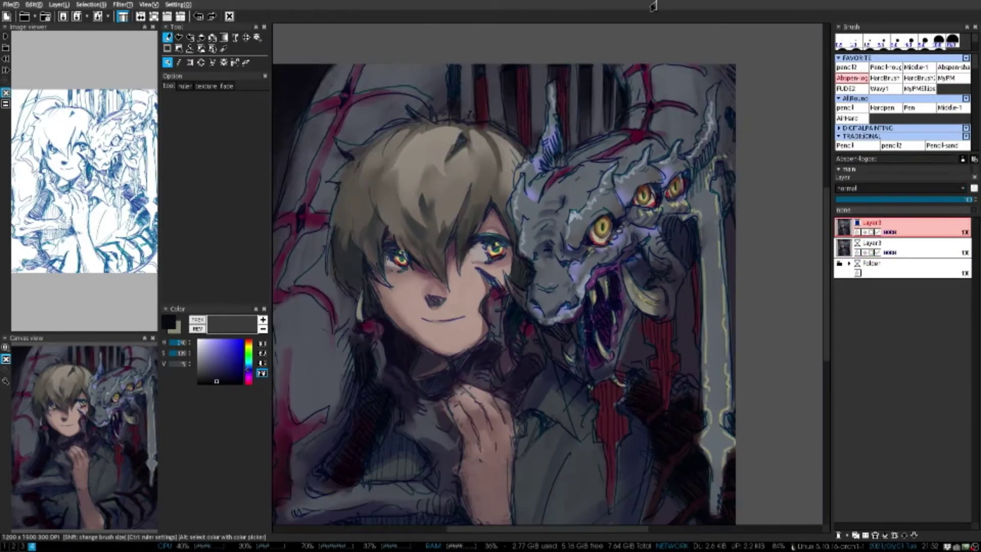
Erase a contour around the dragon's horn, snout and chin on the upper flattened copy
scroll(539, 182, "up", 1)
left_click_drag(526, 128, 351, 285)
scroll(532, 281, "down", 1)
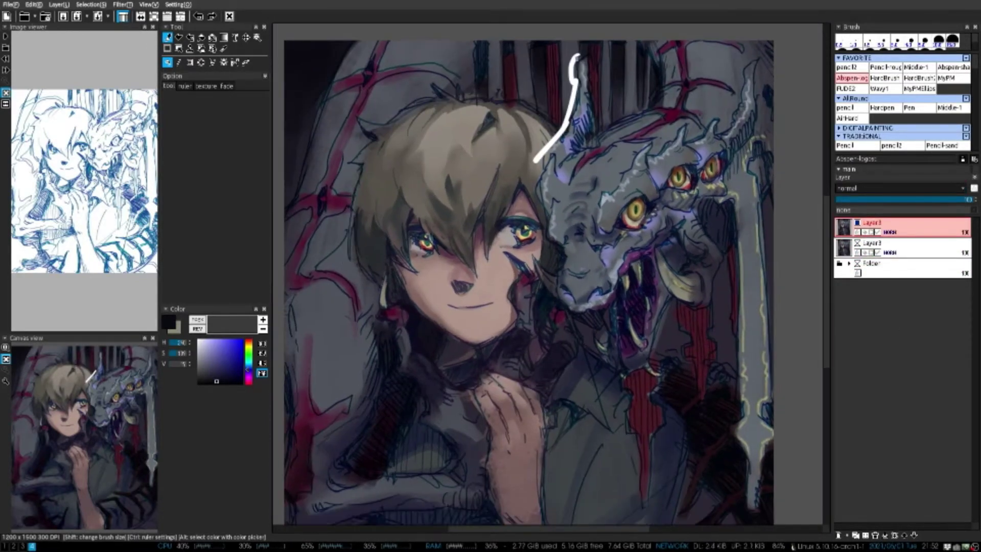
mouse_move(548, 145)
left_mouse_down()
mouse_move(552, 275)
mouse_move(572, 287)
left_mouse_up()
scroll(574, 337, "up", 2)
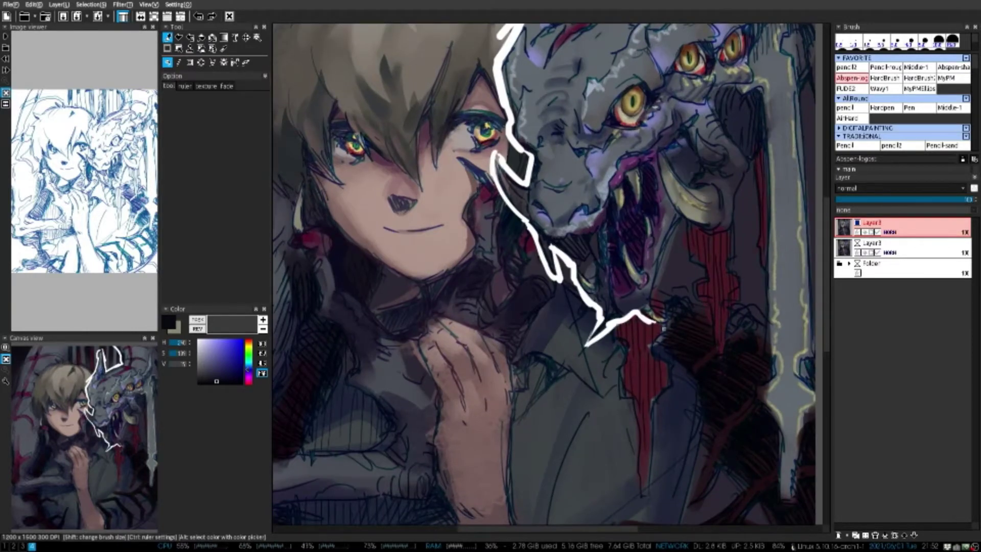
Extend the erased contour around the red drips and the sword, isolating the dragon area on its own layer
scroll(659, 325, "down", 1)
mouse_move(585, 337)
left_mouse_down()
mouse_move(608, 353)
mouse_move(665, 327)
mouse_move(681, 276)
left_mouse_up()
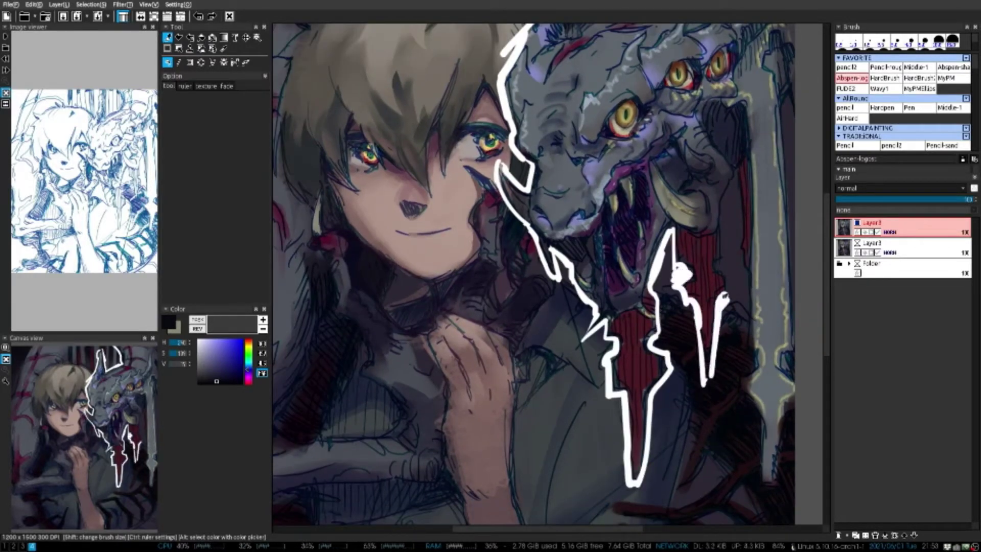
left_click_drag(742, 266, 751, 377)
scroll(751, 377, "down", 1)
left_click_drag(756, 335, 782, 434)
scroll(767, 433, "down", 1)
scroll(746, 381, "up", 1)
left_click_drag(782, 153, 781, 408)
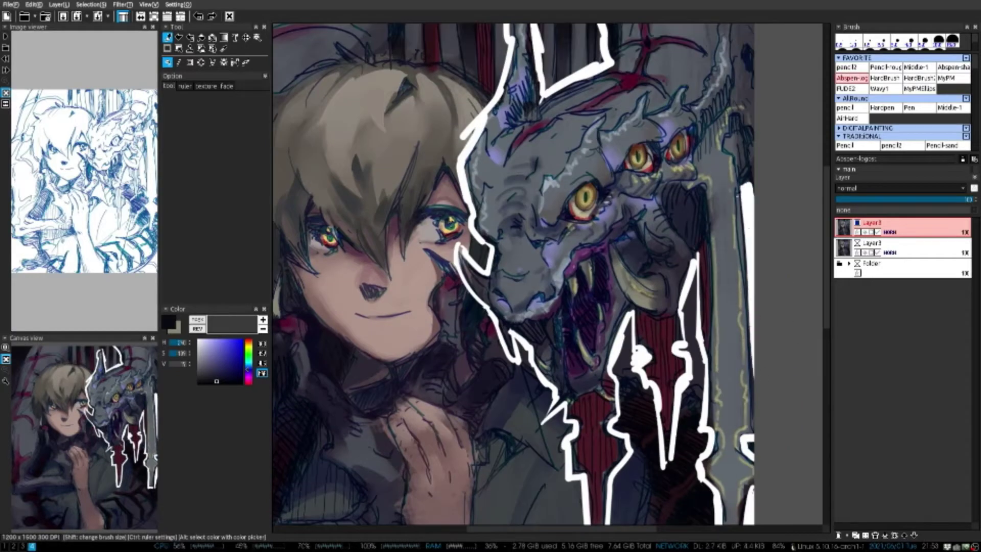
scroll(766, 357, "down", 1)
scroll(534, 252, "down", 1)
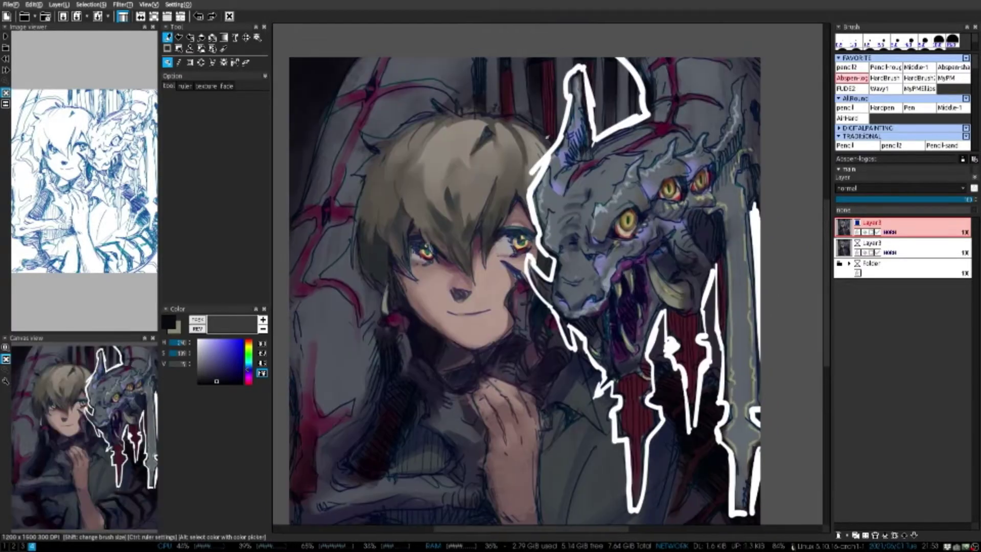
scroll(579, 68, "up", 1)
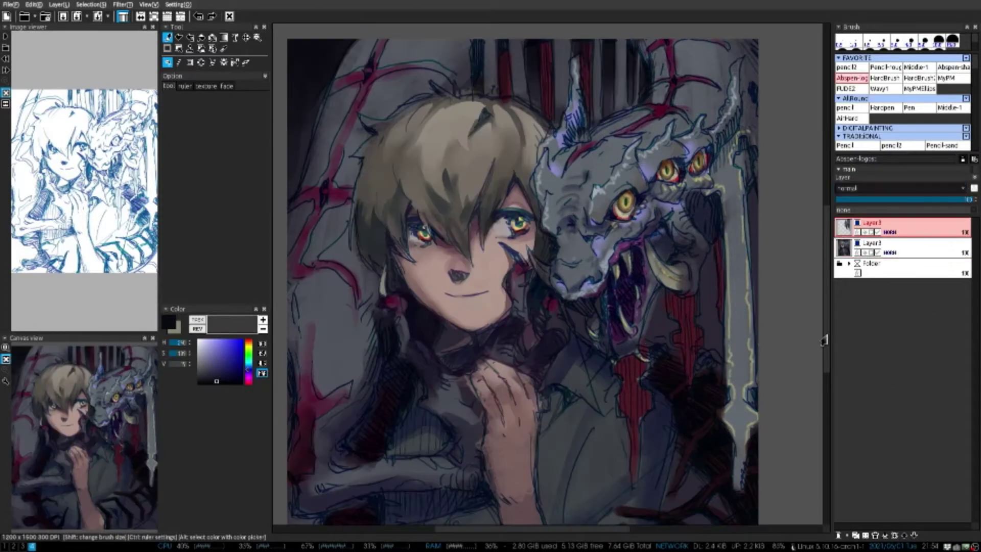
Shade the skin around the dragon's largest eye and paint pale grey facets on the brow beside it
scroll(667, 249, "up", 1)
scroll(667, 249, "up", 1)
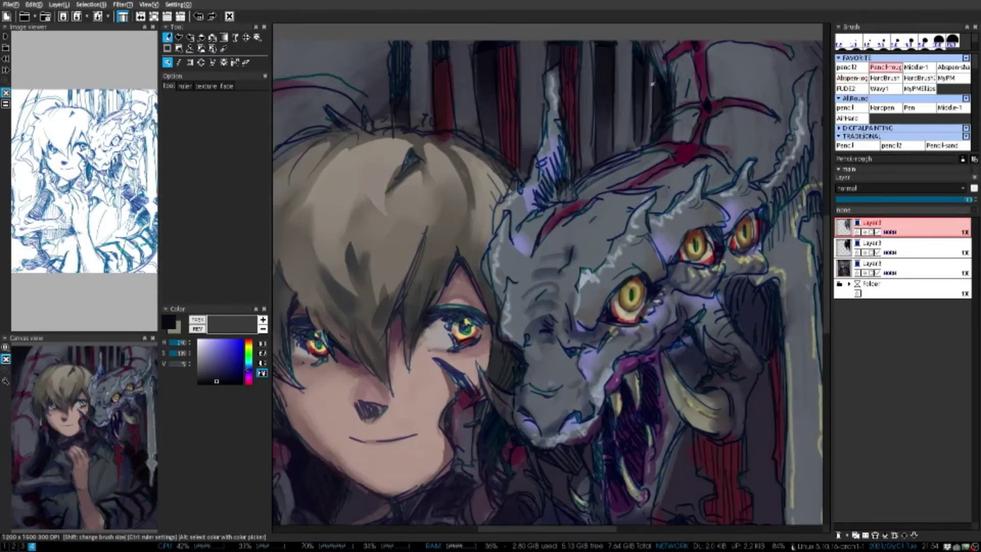
scroll(642, 199, "up", 2)
left_click_drag(662, 186, 695, 125)
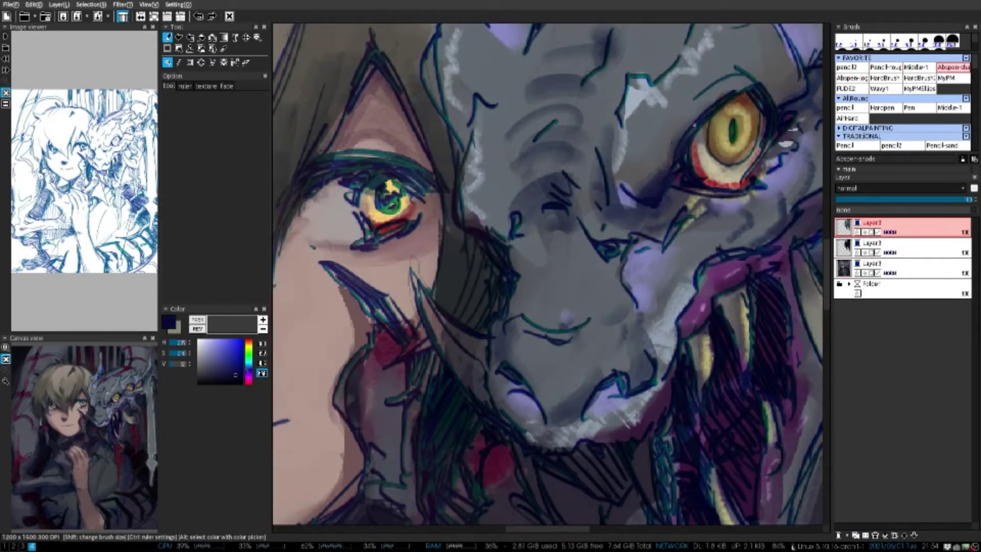
key("b")
left_click_drag(741, 75, 655, 143)
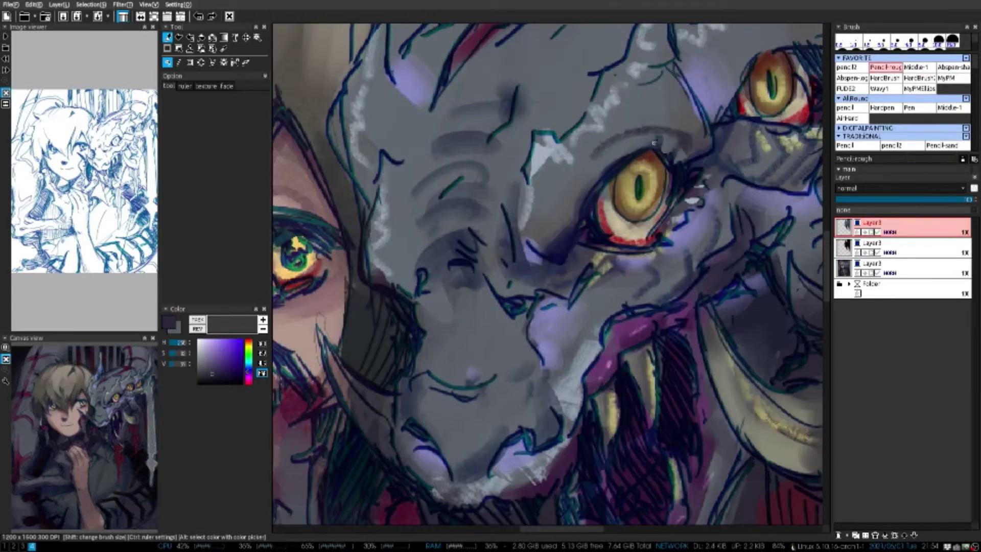
left_click(595, 153, "alt")
left_click_drag(593, 143, 537, 204)
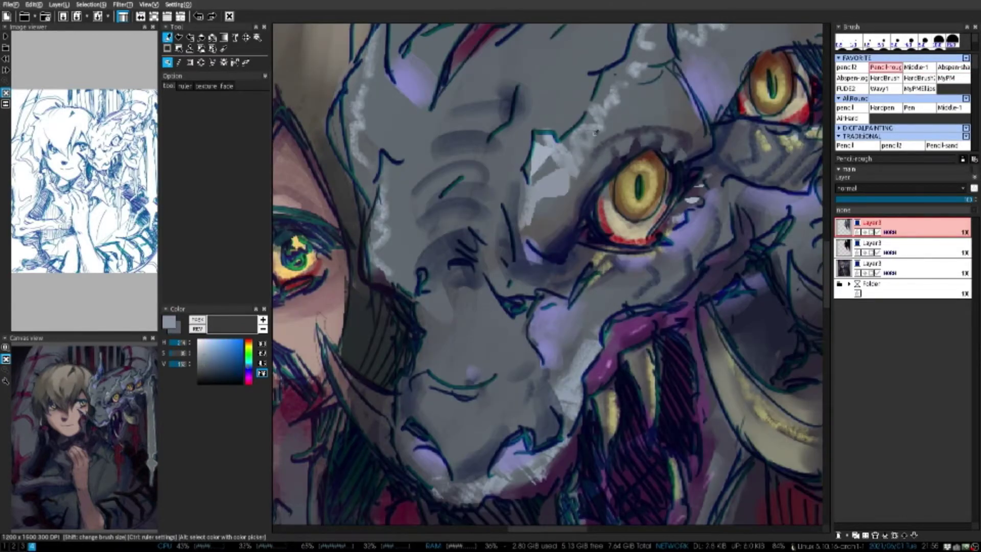
Smooth the brow above the dragon's largest eye with Middle-1 and redden the eye's rim with pencil2
key("m")
left_click_drag(577, 164, 624, 77)
left_click_drag(571, 148, 610, 76)
left_click_drag(611, 76, 592, 116)
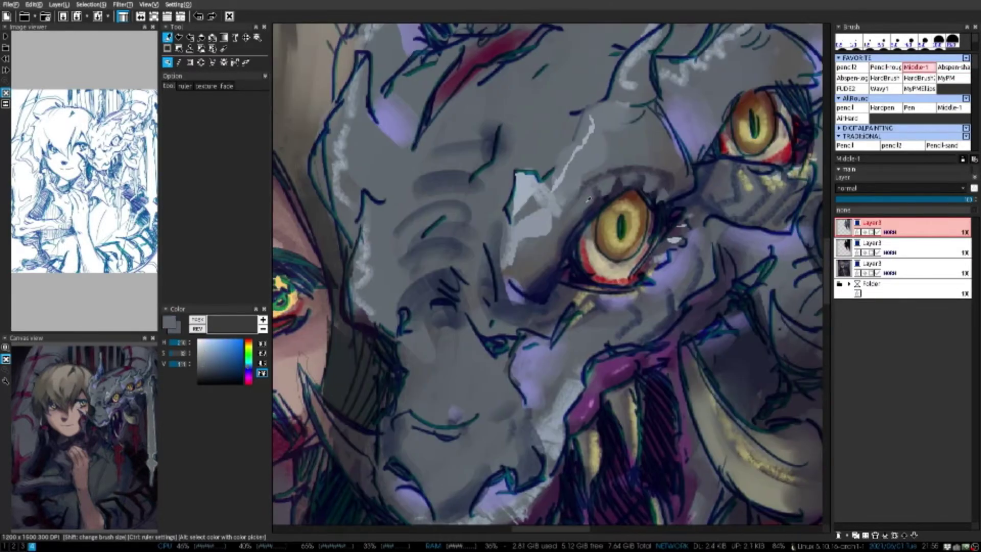
left_click(574, 239, "alt")
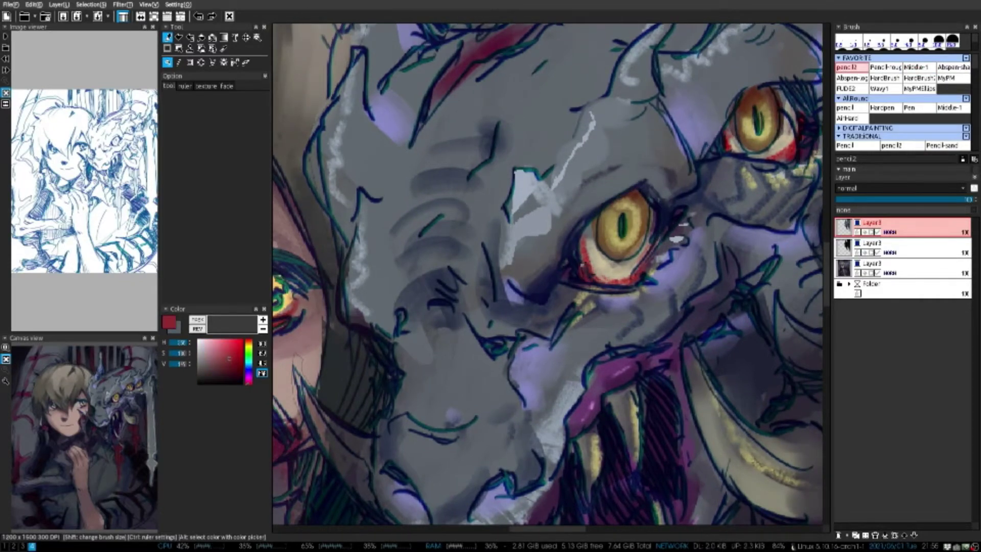
scroll(582, 266, "down", 2)
scroll(555, 220, "up", 2)
Darken the fold above the dragon's upper lip using Abspen-shade with sampled near-black blue and grey tones
left_click(556, 220, "alt")
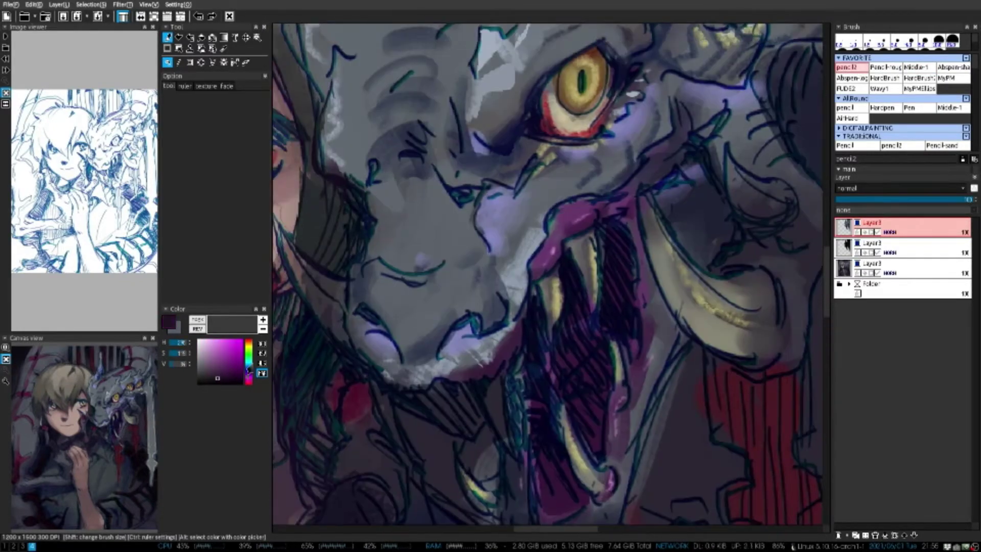
left_click(953, 67)
left_click(662, 148, "alt")
left_click_drag(549, 224, 578, 204)
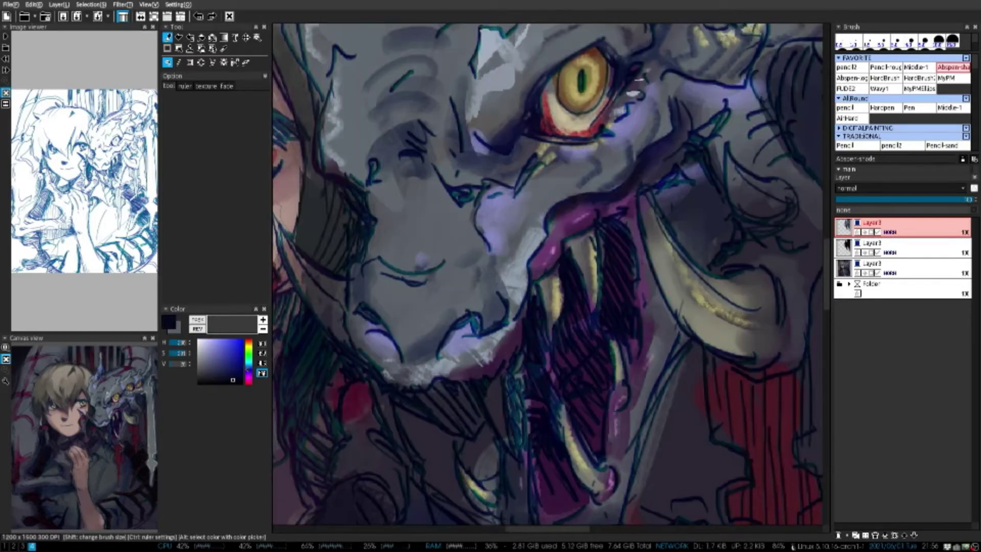
scroll(567, 204, "down", 2)
left_click(588, 207, "alt")
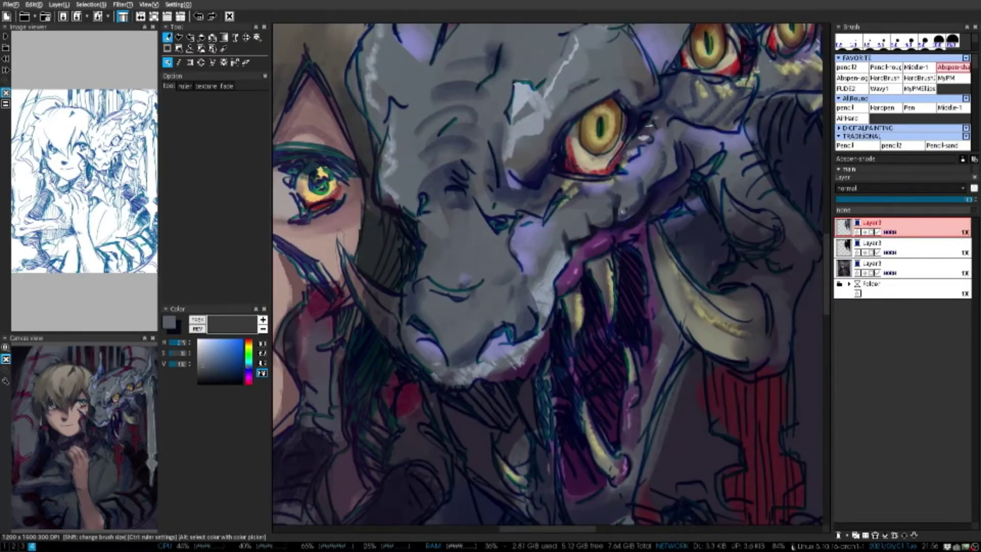
left_click(604, 215, "alt")
scroll(664, 169, "down", 2)
scroll(668, 169, "up", 2)
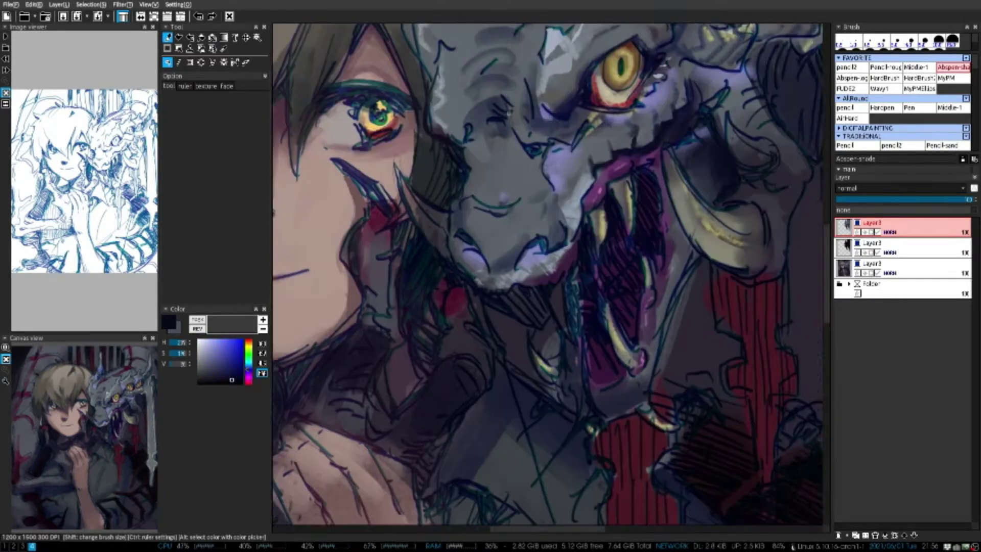
Shade the dragon's snout and nostrils with sampled dark blue tones, checking the shapes in a mirrored view
left_click(492, 244, "alt")
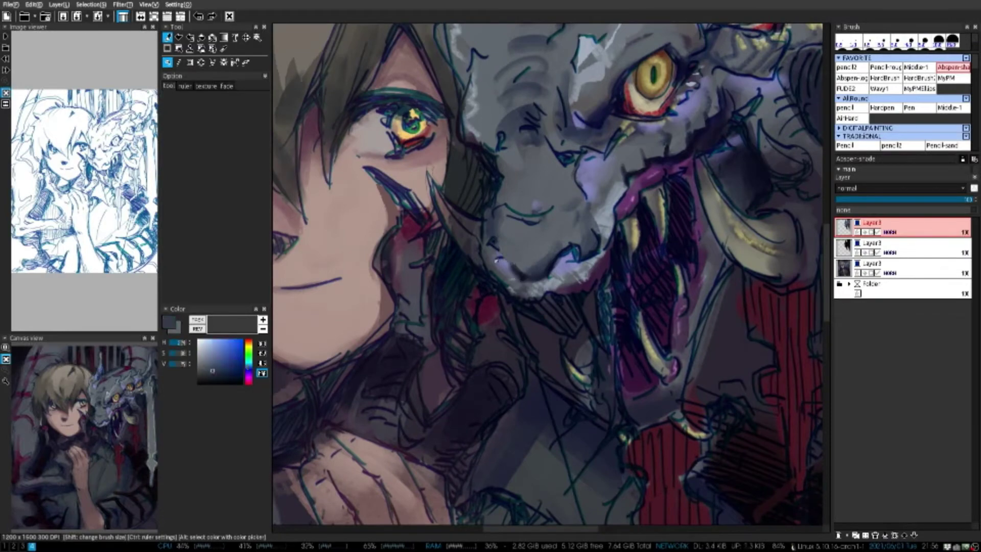
left_click(496, 260, "alt")
scroll(506, 266, "up", 2)
scroll(511, 271, "down", 3)
key("h")
scroll(527, 283, "up", 3)
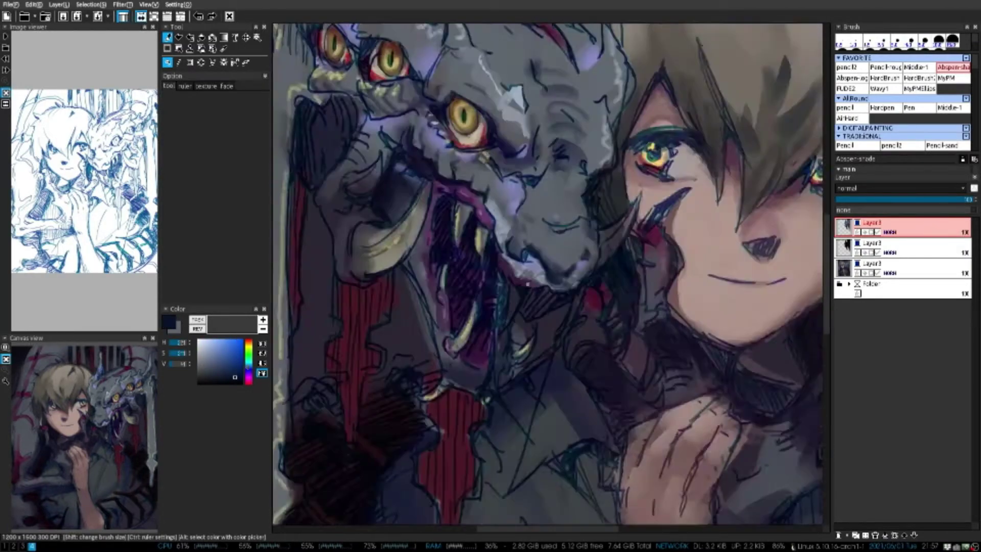
key("h")
scroll(528, 284, "up", 2)
Paint the fang beneath the dragon's snout with Pencil-rough and darken the mouth interior with Abspen-shade
left_click(886, 67)
left_click(611, 354, "alt")
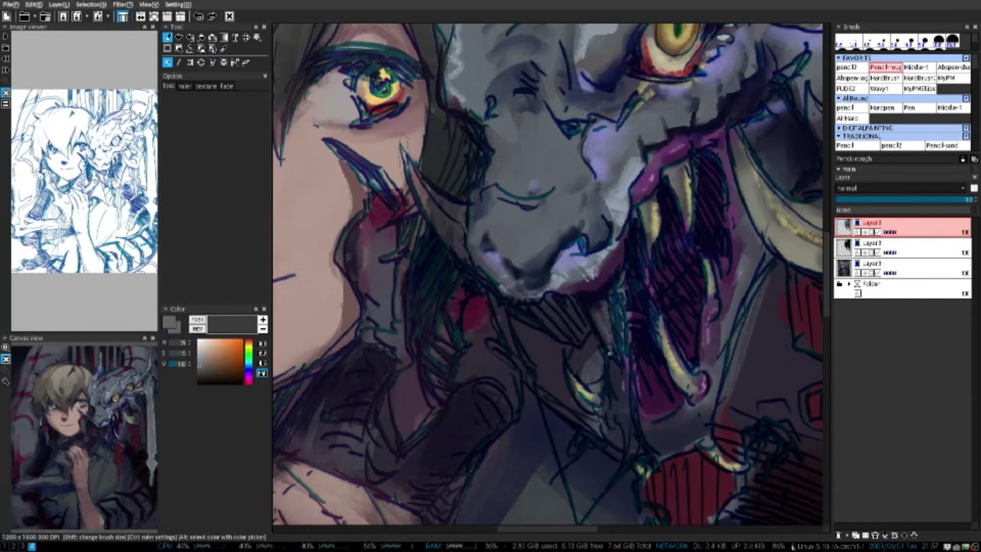
scroll(610, 353, "down", 1)
left_click(954, 67)
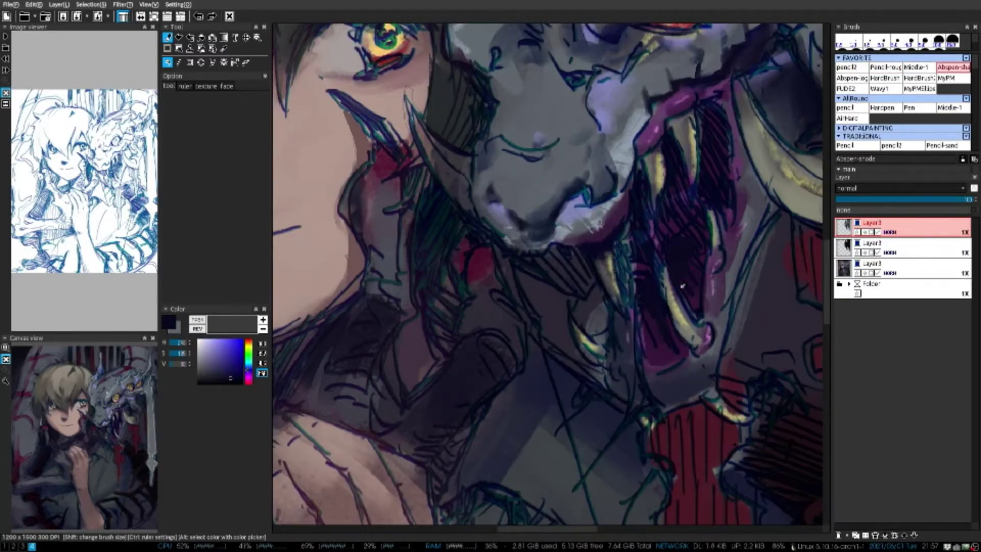
scroll(661, 231, "down", 1)
key("h")
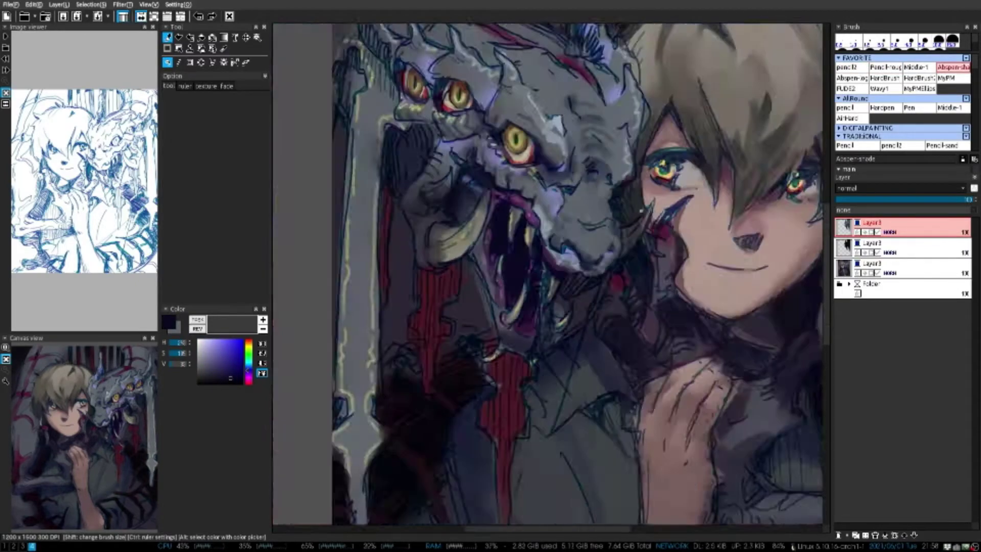
key("h")
Shade the dragon's gums and lower jaw with sampled purple, near-black and blue-grey tones
left_click(621, 149, "alt")
scroll(621, 149, "down", 1)
key("h")
scroll(550, 272, "up", 1)
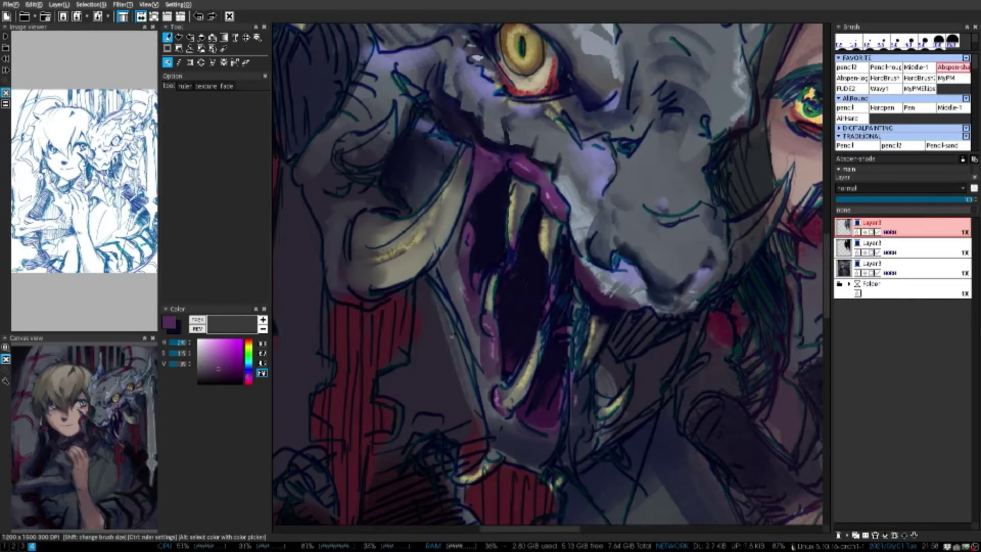
scroll(452, 308, "down", 1)
scroll(545, 352, "up", 1)
left_click(545, 351, "alt")
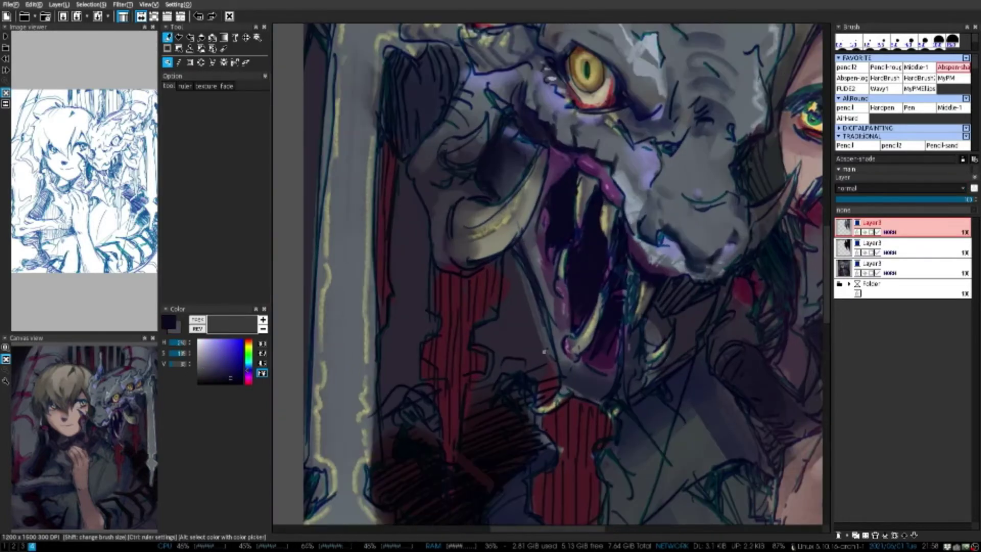
key("h")
left_click(474, 303, "alt")
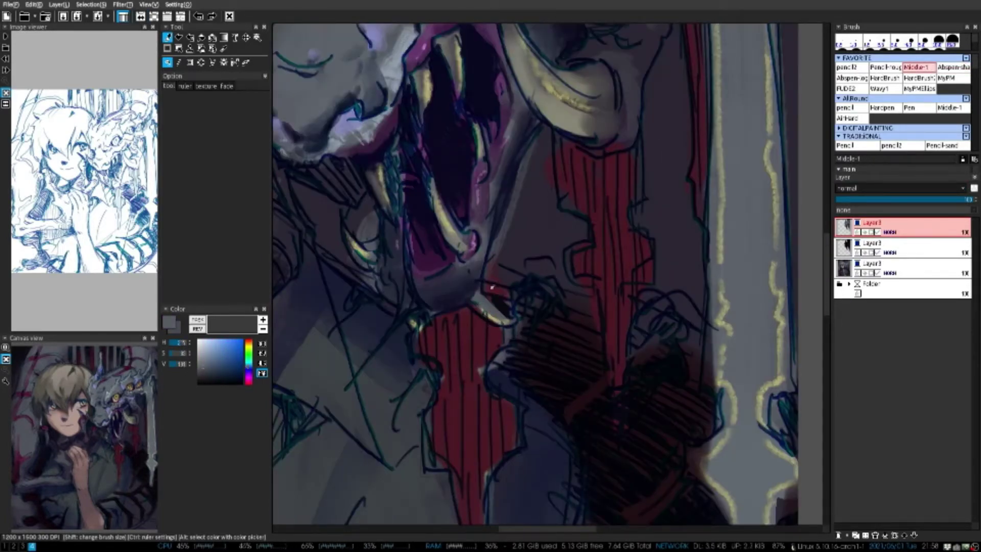
scroll(492, 288, "down", 1)
scroll(484, 338, "up", 1)
Cover the hatching on the red drip below the dragon's jaw with a flat sampled dark crimson
left_click(485, 316, "alt")
left_click_drag(488, 266, 421, 291)
left_click_drag(477, 340, 508, 389)
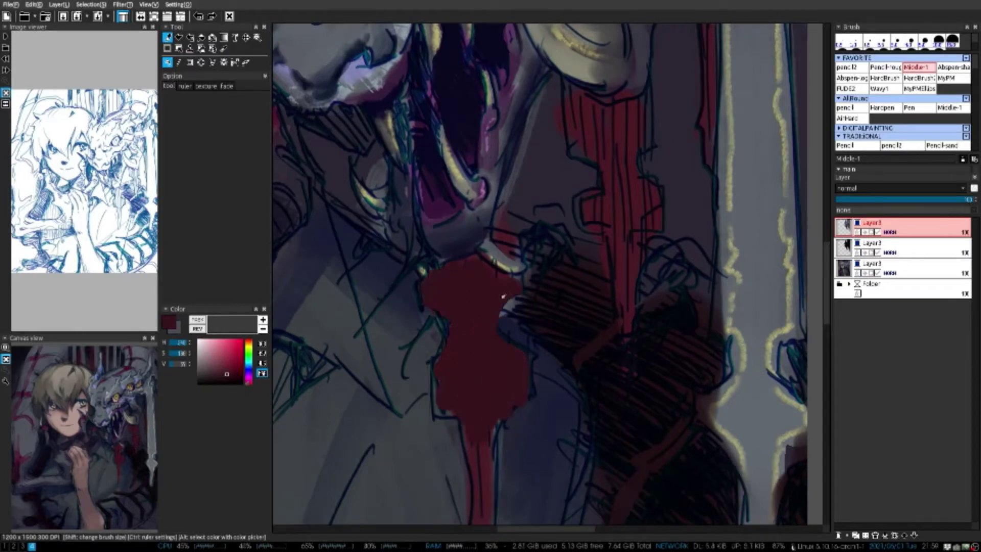
scroll(505, 327, "down", 1)
scroll(511, 307, "up", 1)
scroll(511, 307, "down", 1)
Duplicate the flattened painting layer below the dragon cutouts
left_click(899, 266)
left_click(838, 535)
left_click(848, 521)
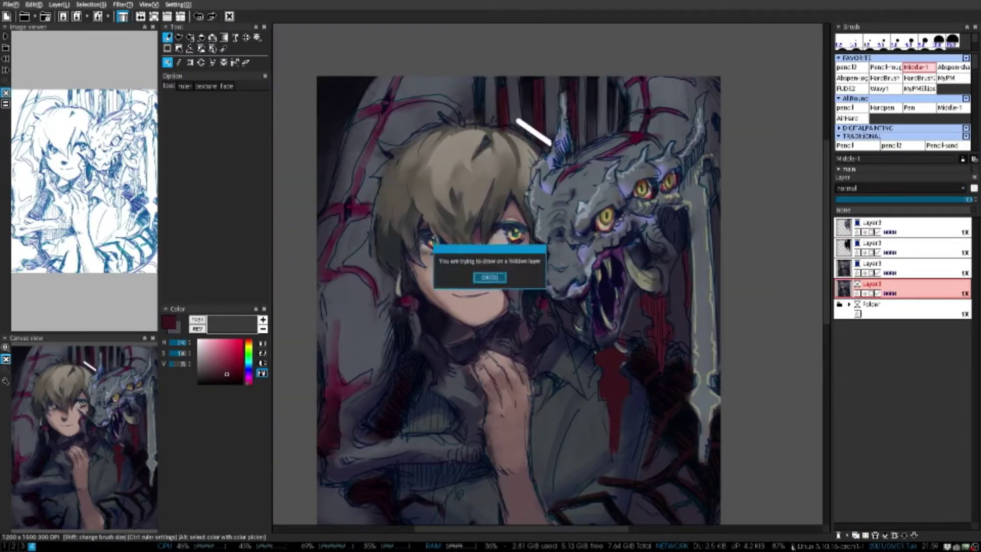
left_click(490, 277)
Erase a contour around the character's hair, face and body to isolate the figure on the flattened copy
left_click_drag(450, 118, 549, 148)
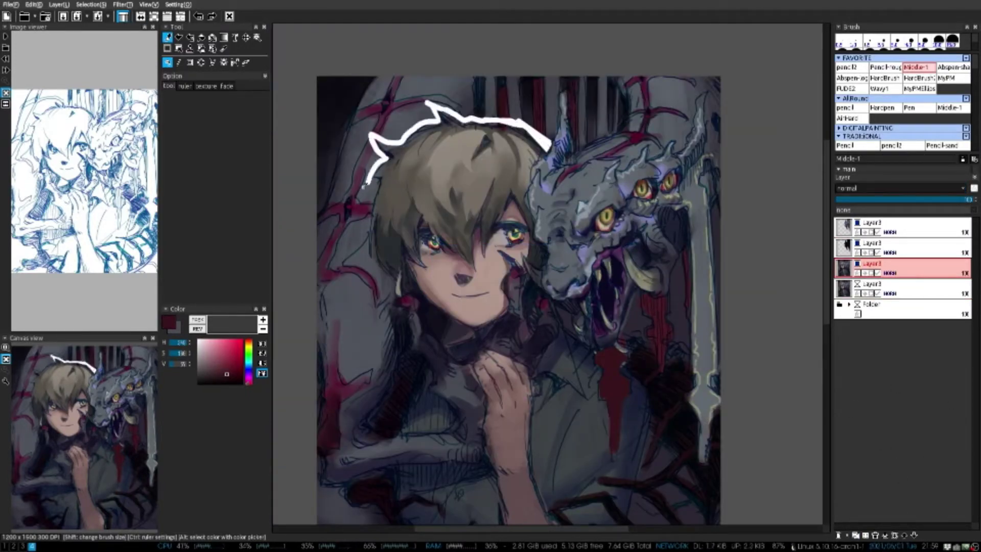
left_click_drag(363, 187, 384, 287)
left_click_drag(460, 307, 478, 230)
mouse_move(491, 240)
left_mouse_down()
mouse_move(391, 363)
mouse_move(366, 490)
left_mouse_up()
left_click_drag(675, 343, 641, 470)
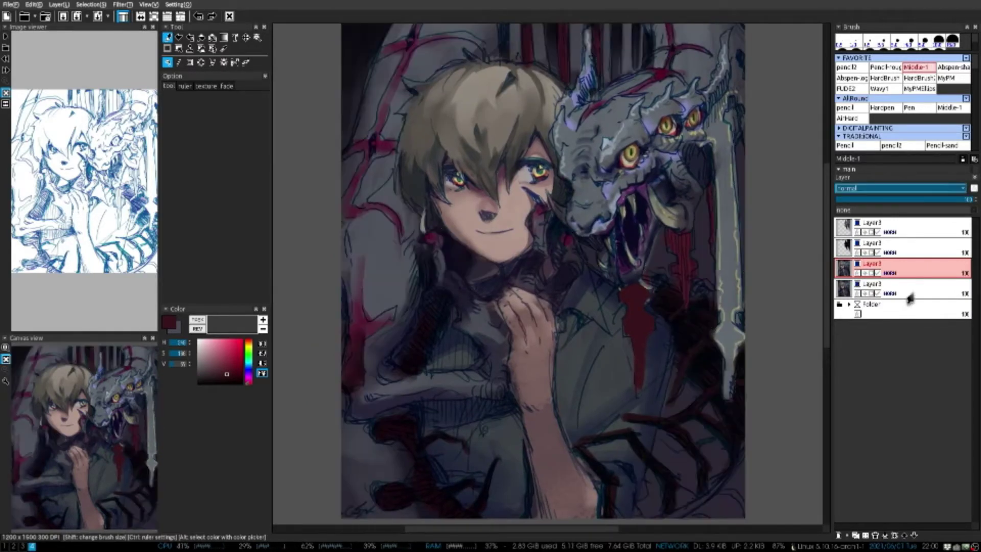
Erase a contour around the dark clawed hands, arm and claws beside the torso on another flattened copy
left_click(900, 288)
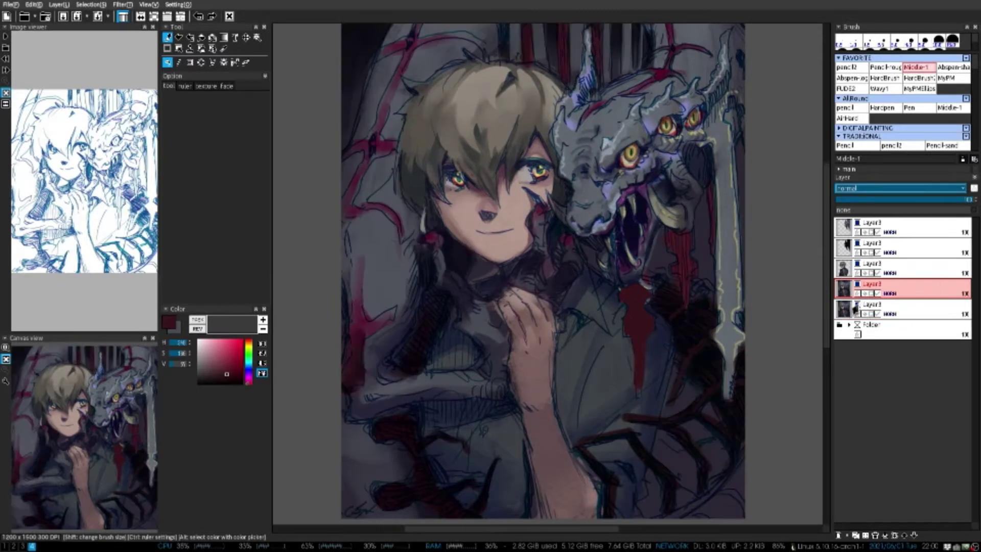
mouse_move(454, 213)
left_mouse_down()
mouse_move(485, 263)
mouse_move(556, 174)
left_mouse_up()
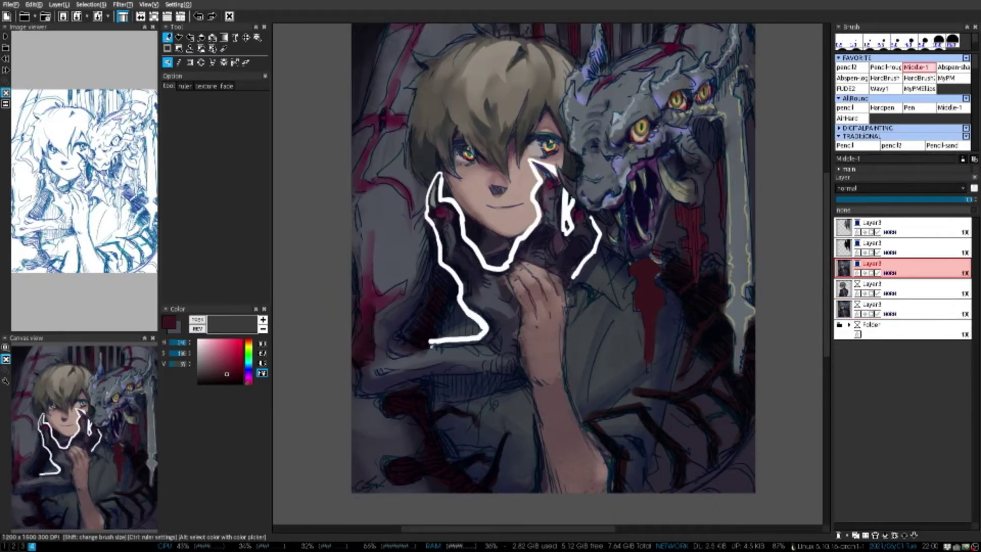
left_click_drag(547, 311, 492, 349)
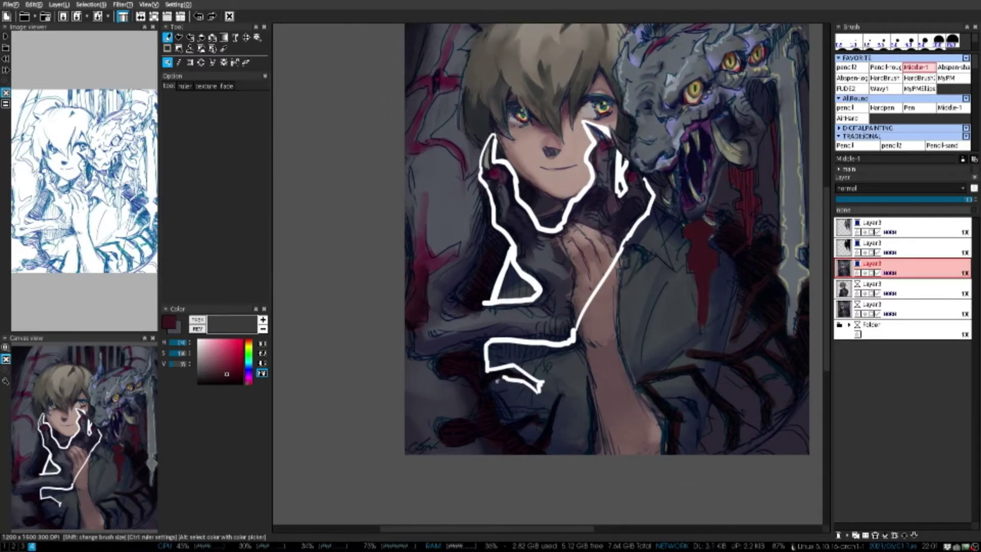
left_click_drag(528, 449, 554, 452)
left_click_drag(593, 199, 593, 244)
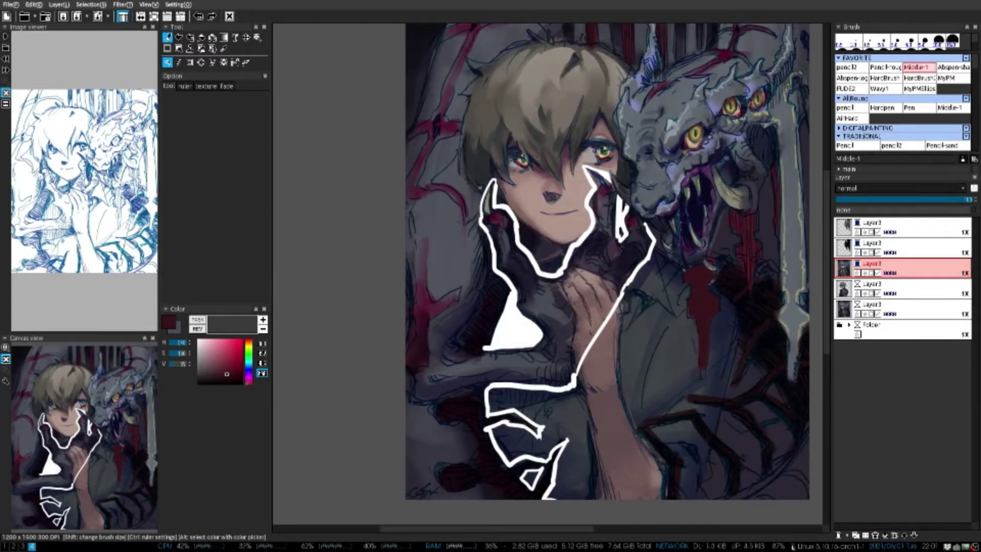
Erase contours along the character's hair and the dark claws, and clear the gaps between the spidery claws on the clawed-arm copy
left_click_drag(485, 176, 549, 46)
left_click_drag(401, 136, 434, 25)
left_click_drag(720, 461, 690, 436)
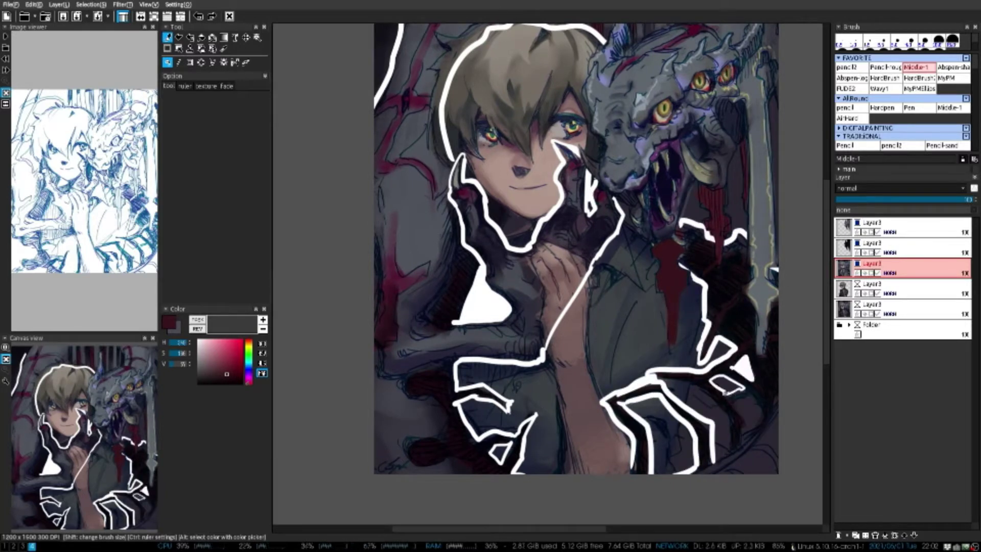
left_click_drag(696, 395, 653, 422)
left_click_drag(660, 466, 624, 469)
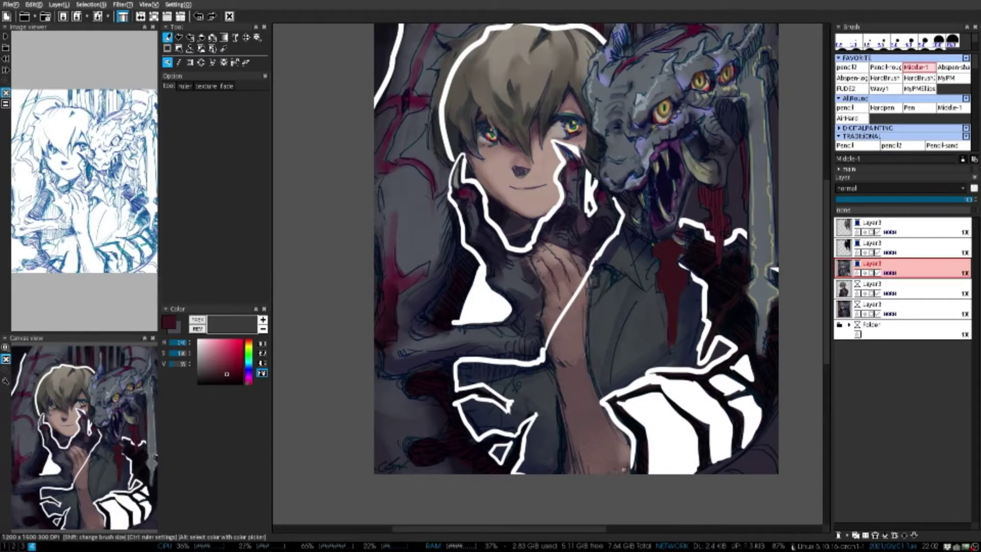
Erase the shirt, forearm, face and hair enclosed by the contours, leaving the dark arms and claws on the copy
left_click_drag(562, 256, 639, 352)
mouse_move(639, 460)
left_mouse_down()
mouse_move(515, 339)
mouse_move(528, 300)
left_mouse_up()
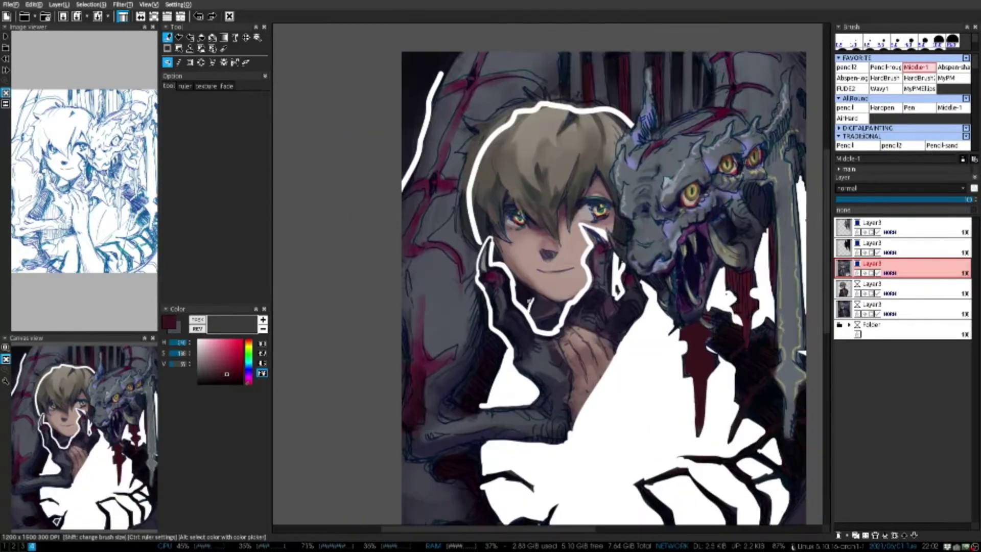
left_click_drag(511, 154, 588, 230)
Show the hidden cutout layers again and merge the two dragon cutouts with the clawed-arm cutout into one layer
left_click(858, 305)
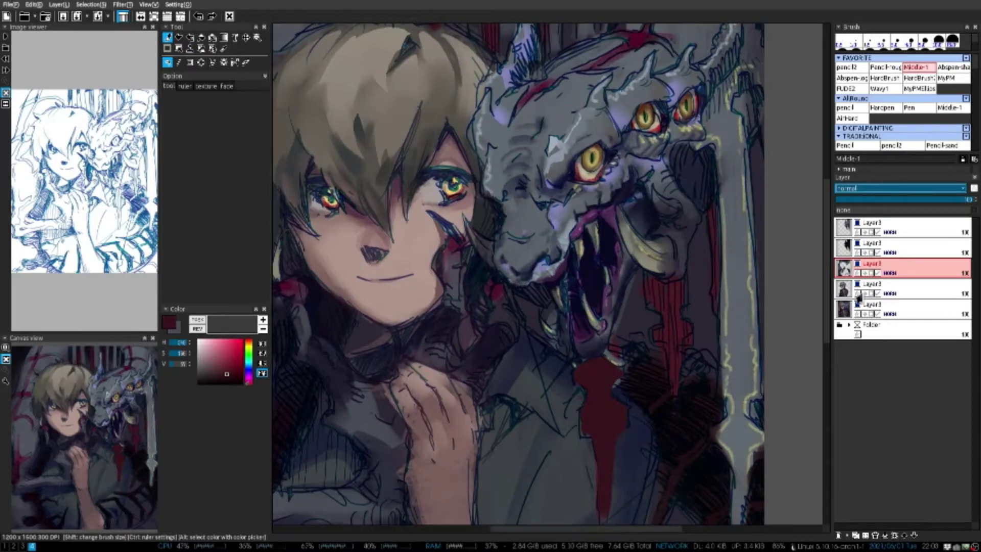
left_click(868, 225)
scroll(627, 188, "up", 2)
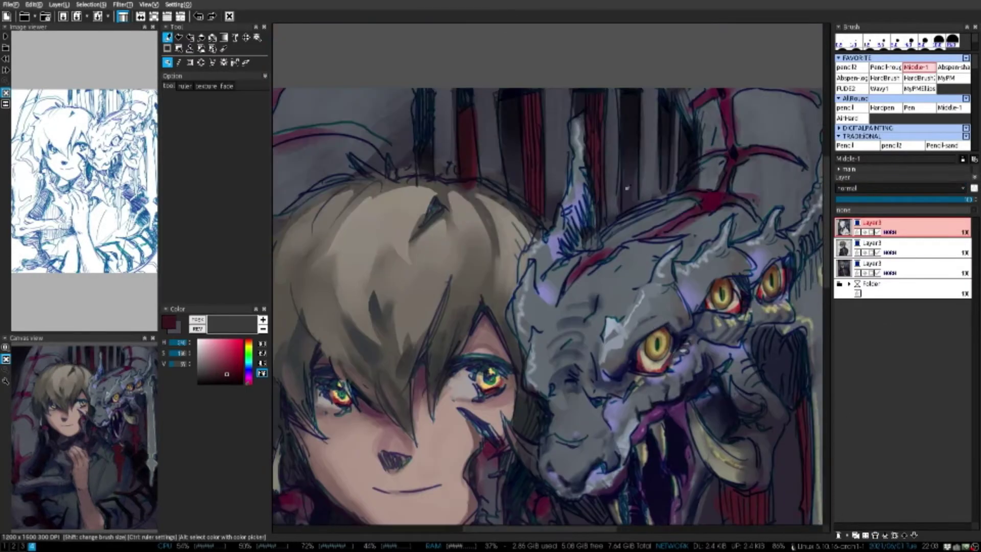
Paint dark blue-grey patches on the dragon's forehead and snout with the Middle-1 brush, checking the canvas mirrored
scroll(627, 188, "down", 2)
left_click(562, 194, "alt")
left_click_drag(557, 184, 577, 230)
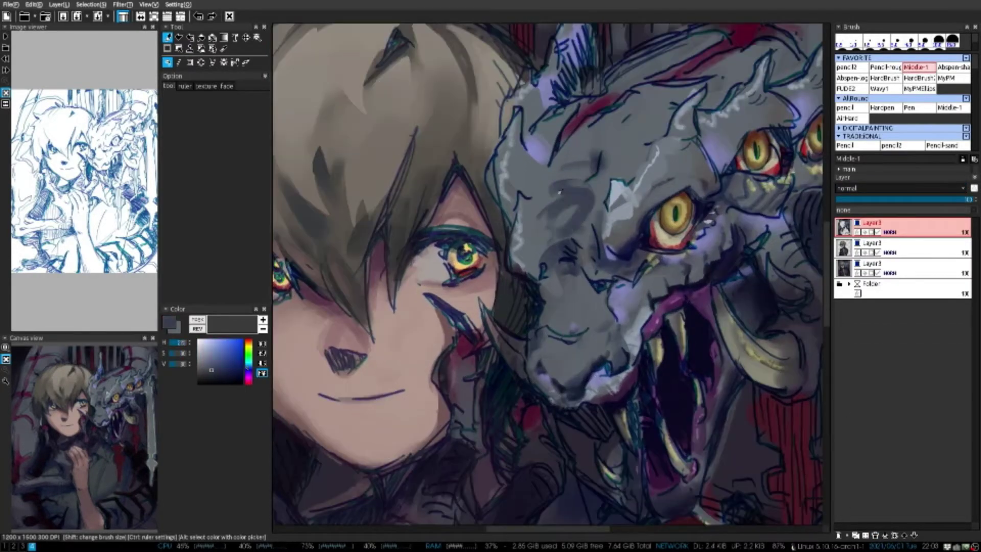
scroll(552, 278, "down", 1)
left_click_drag(552, 278, 568, 301)
key("h")
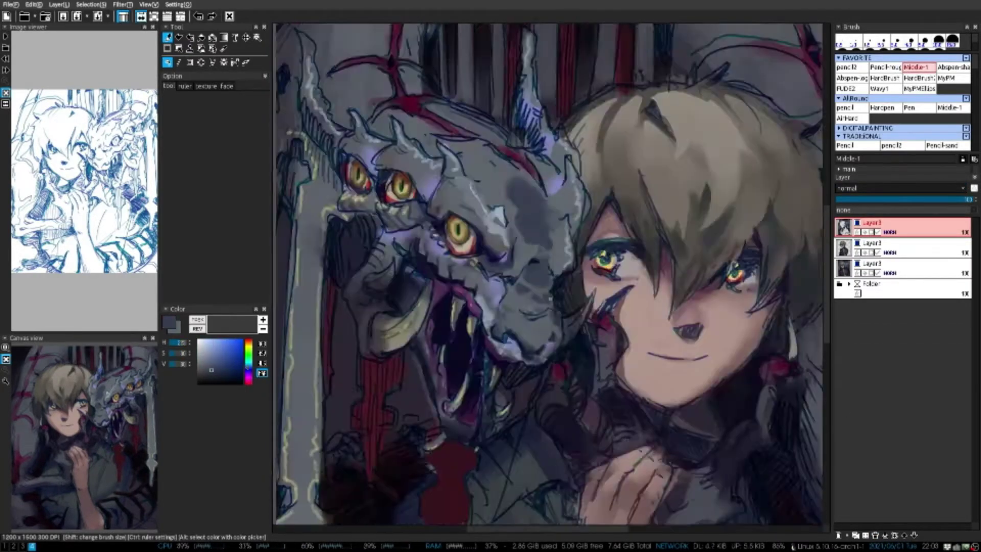
key("h")
Deepen the shadows around the dragon's snout, nostril and brow ridge with sampled dark navy using the Abspen-shade brush
scroll(570, 220, "up", 2)
left_click(570, 219, "alt")
left_click(576, 233, "alt")
left_click_drag(577, 233, 513, 205)
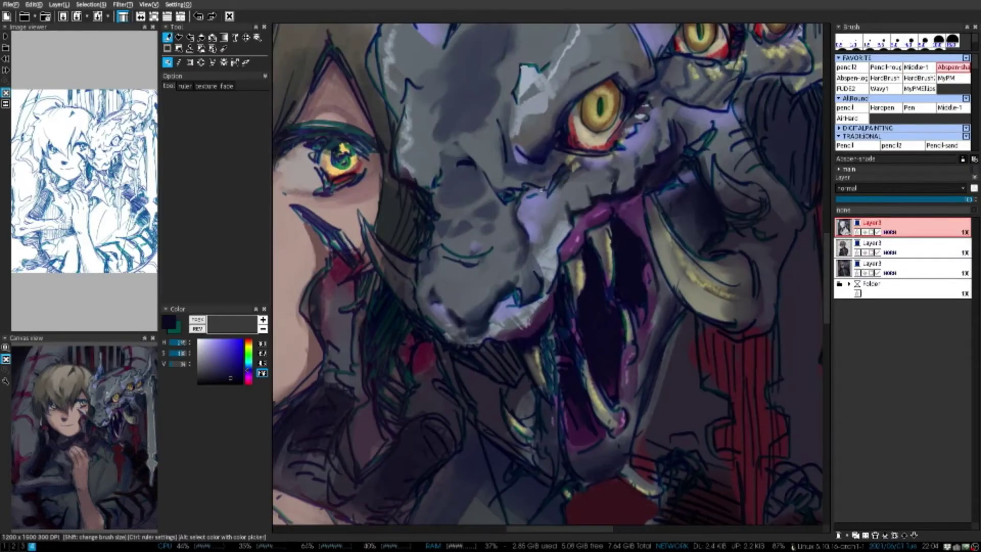
left_click_drag(524, 158, 548, 130)
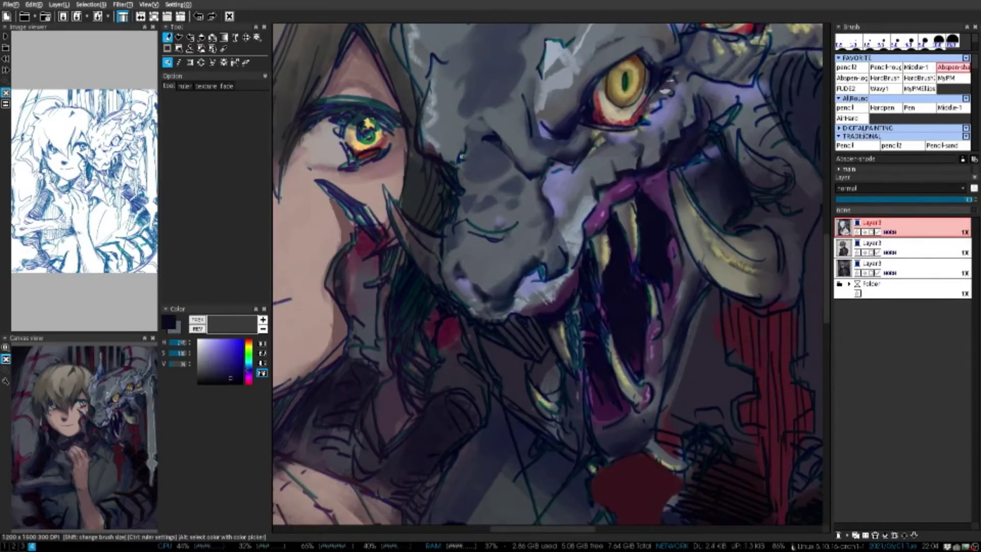
scroll(441, 115, "down", 3)
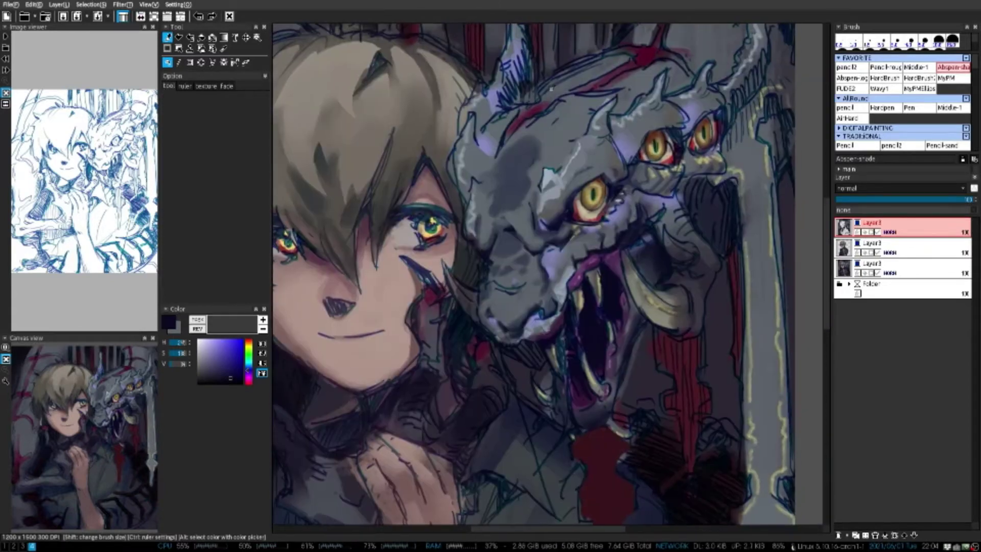
On the character's layer, darken the hair between the face and the dragon's snout with sampled dark tones, covering the sketch hatching
scroll(522, 204, "up", 4)
left_click(523, 205, "alt")
left_click(522, 204, "alt")
scroll(522, 204, "up", 3)
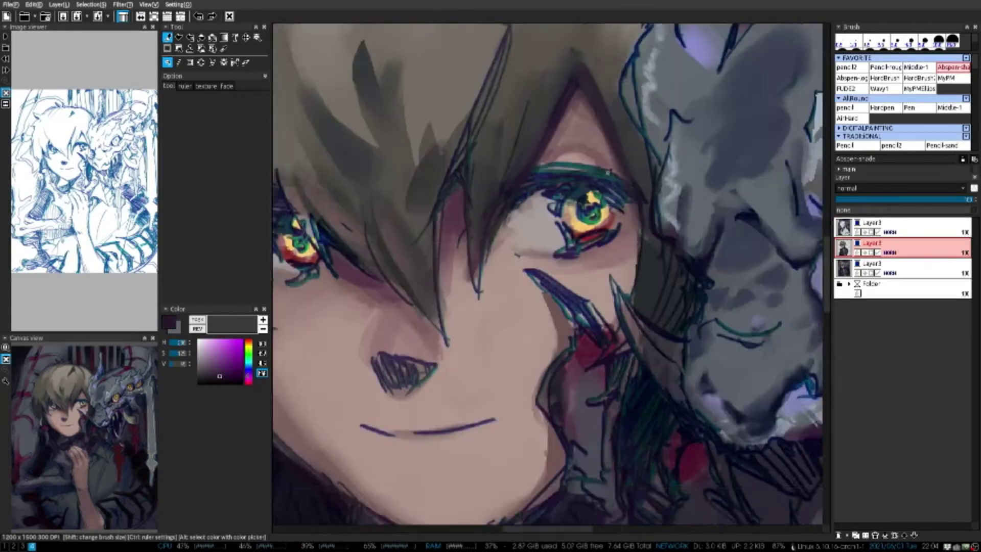
left_click(522, 204, "alt")
left_click(503, 294, "alt")
scroll(502, 294, "down", 2)
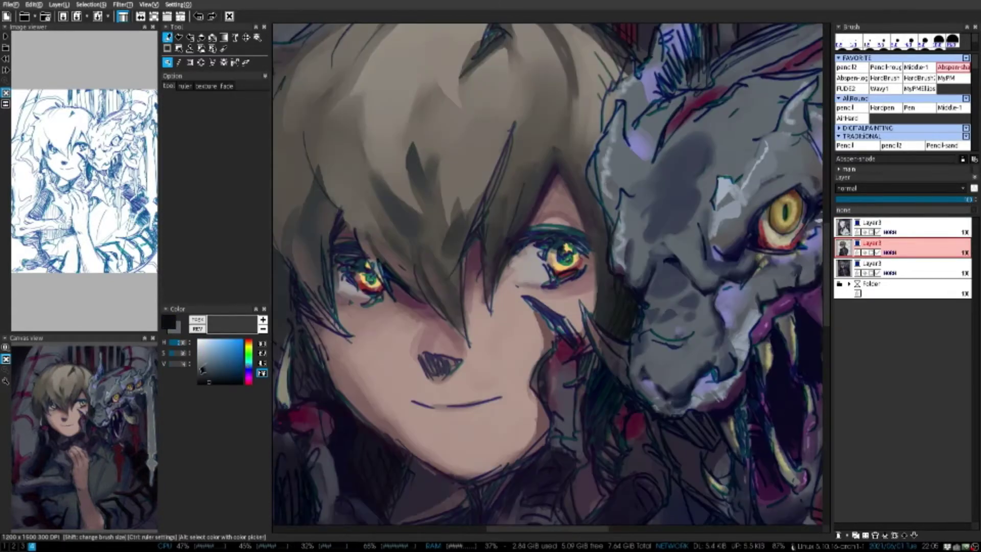
left_click(593, 232, "alt")
scroll(598, 178, "up", 3)
left_click(598, 178, "alt")
scroll(598, 178, "down", 2)
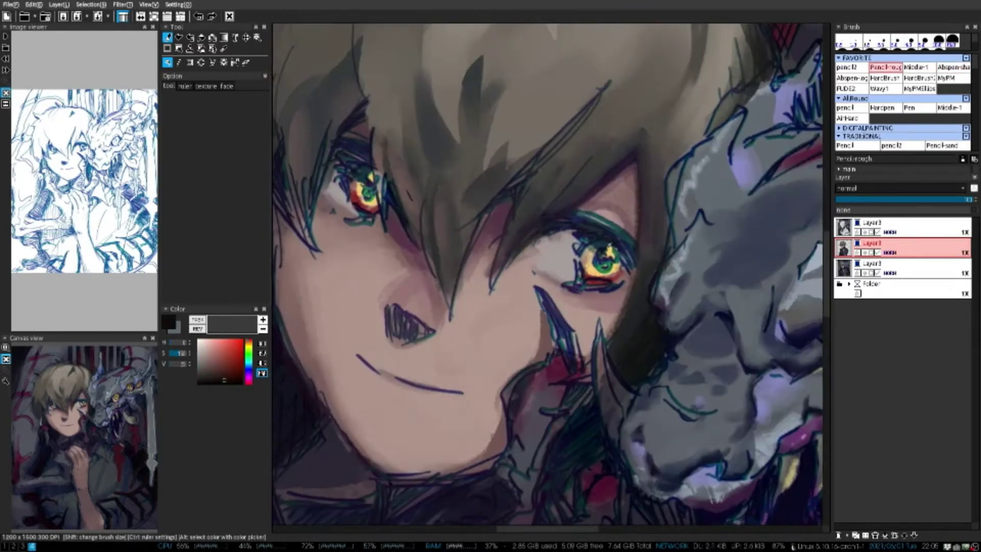
Paint the upper lash line dark navy and shade the white of the eye nearest the dragon with the Pencil-rough brush
left_click(624, 225, "alt")
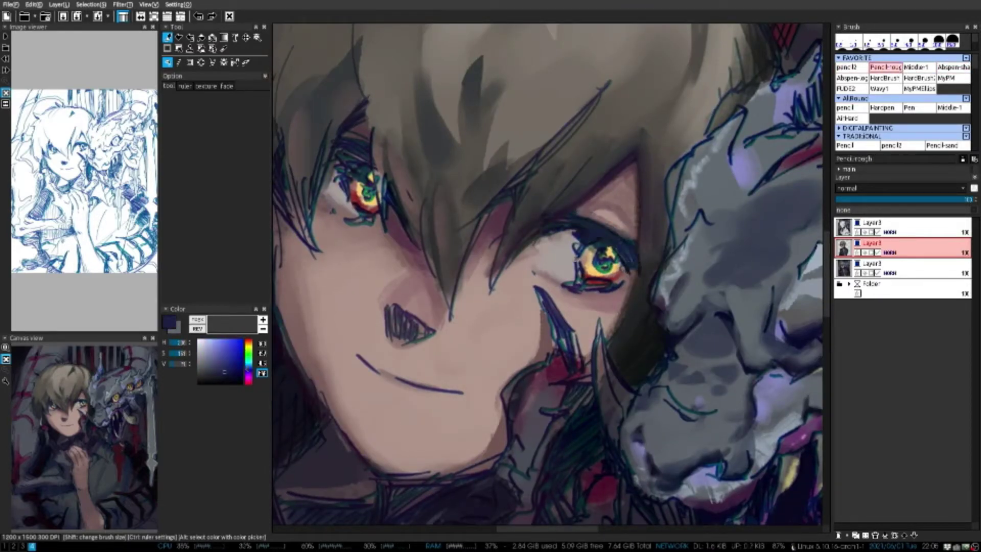
left_click(557, 234, "alt")
left_click(557, 234, "alt")
scroll(557, 234, "up", 2)
left_click(546, 228, "alt")
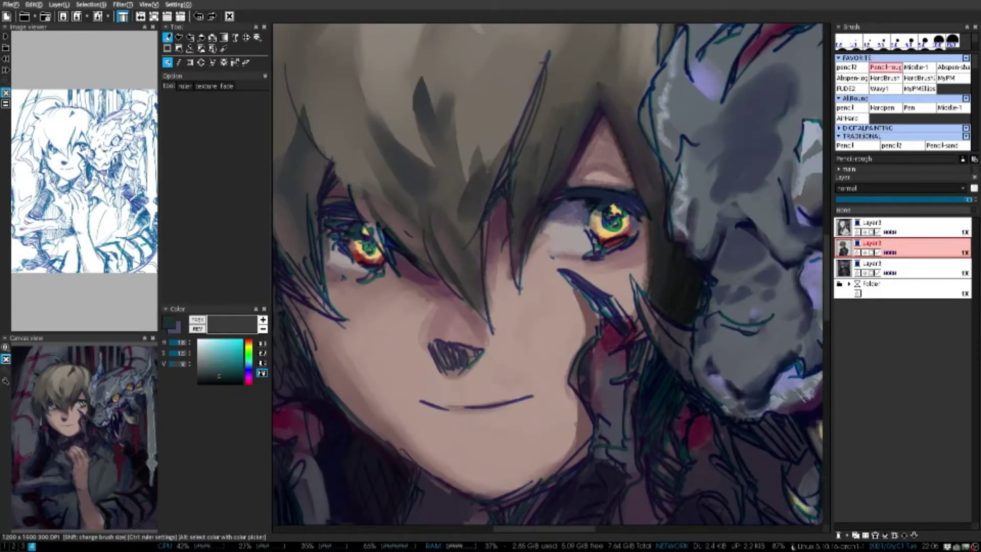
Repaint the iris of the eye nearest the dragon in glowing yellow with reddish edges and define its lower lash line
left_click(611, 239, "alt")
left_click(610, 232, "alt")
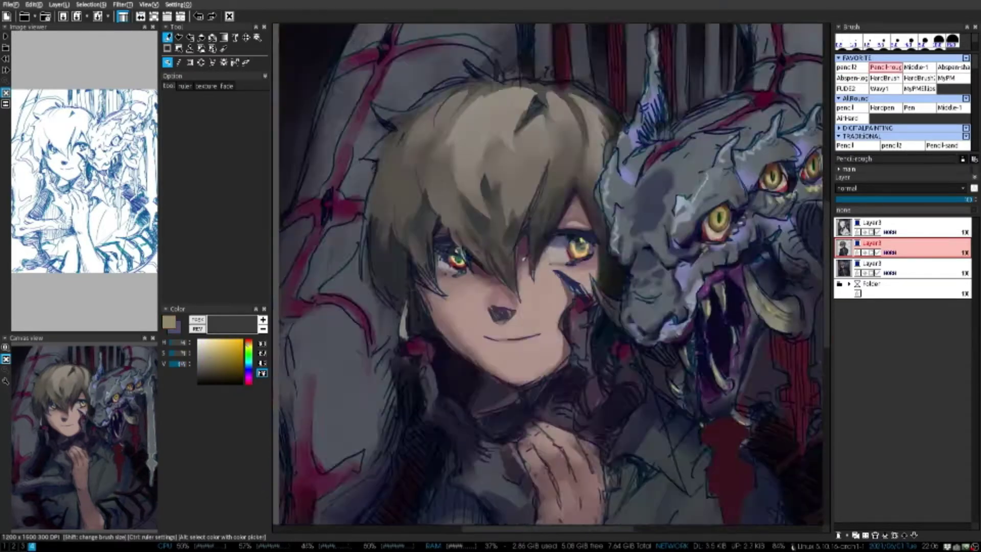
mouse_move(575, 245)
left_mouse_down()
mouse_move(645, 241)
mouse_move(639, 231)
left_mouse_up()
left_click(626, 220, "alt")
left_click(613, 240, "alt")
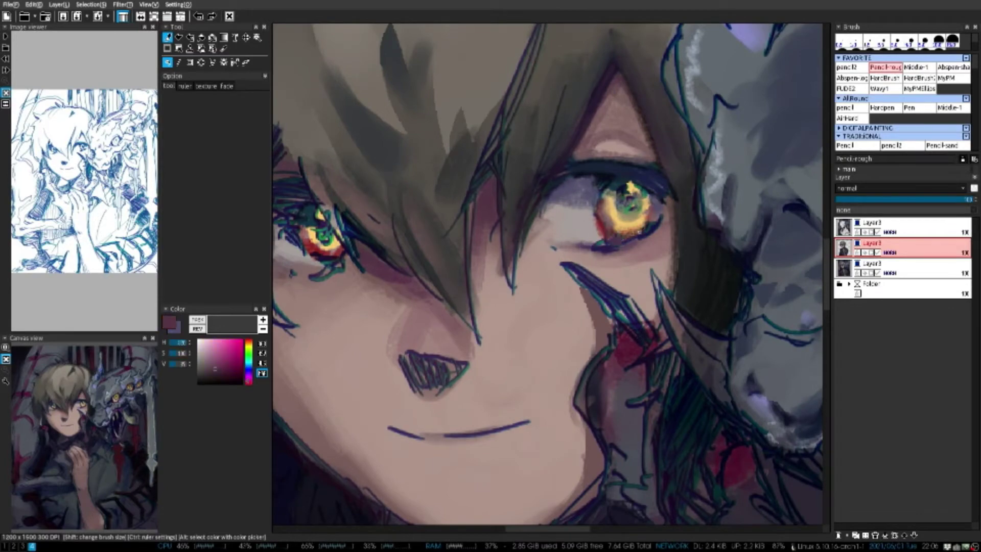
left_click(520, 234, "alt")
scroll(519, 234, "down", 2)
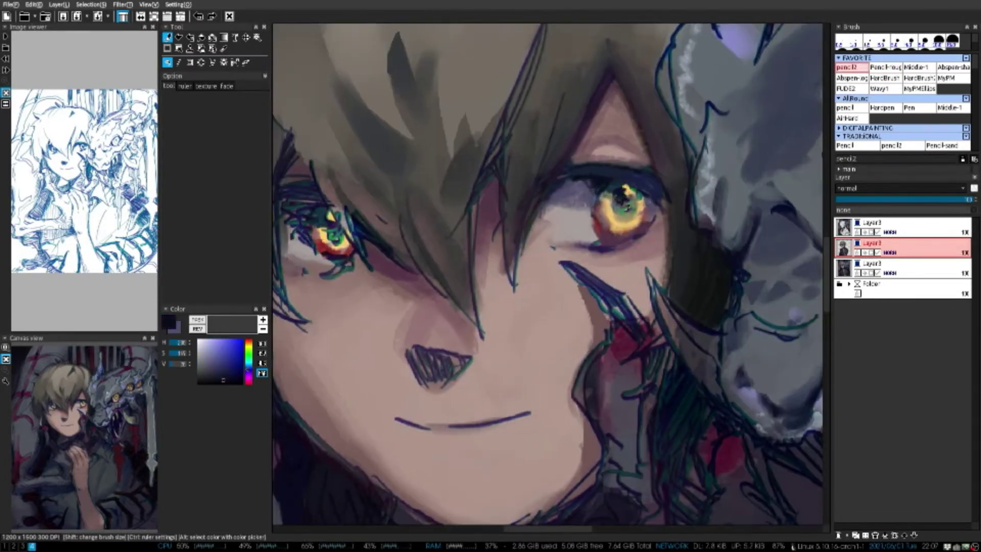
Refine the same eye with golden highlights, deep red edges and a darker upper iris using the Pencil-rough brush
left_click(885, 67)
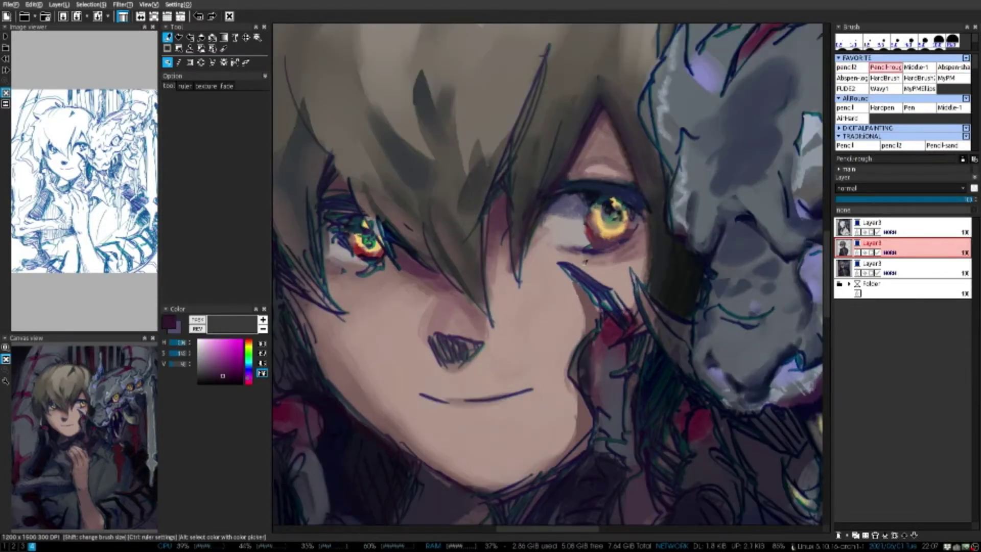
left_click(610, 217, "alt")
mouse_move(569, 194)
left_mouse_down()
mouse_move(605, 224)
mouse_move(595, 248)
left_mouse_up()
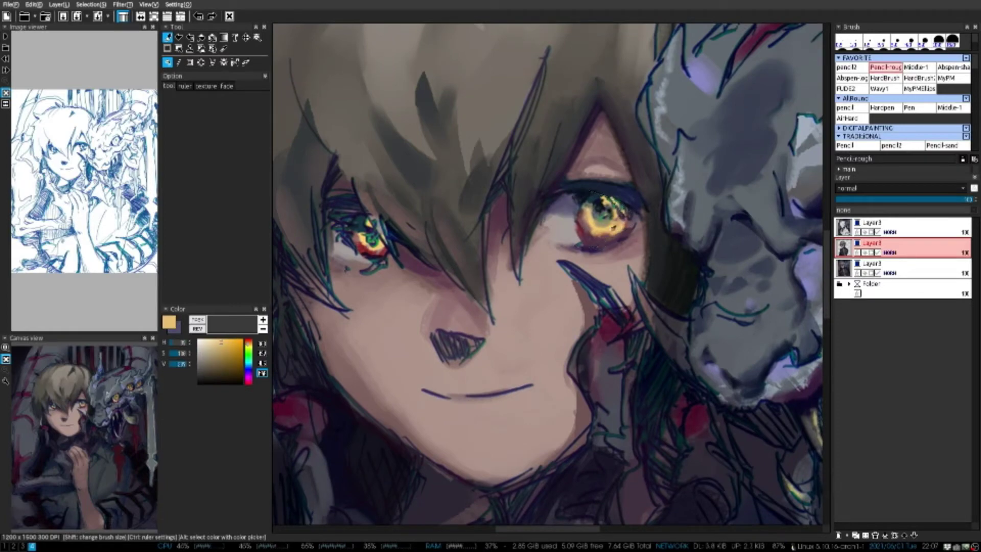
left_click(613, 210, "alt")
scroll(613, 209, "up", 1)
scroll(613, 171, "down", 2)
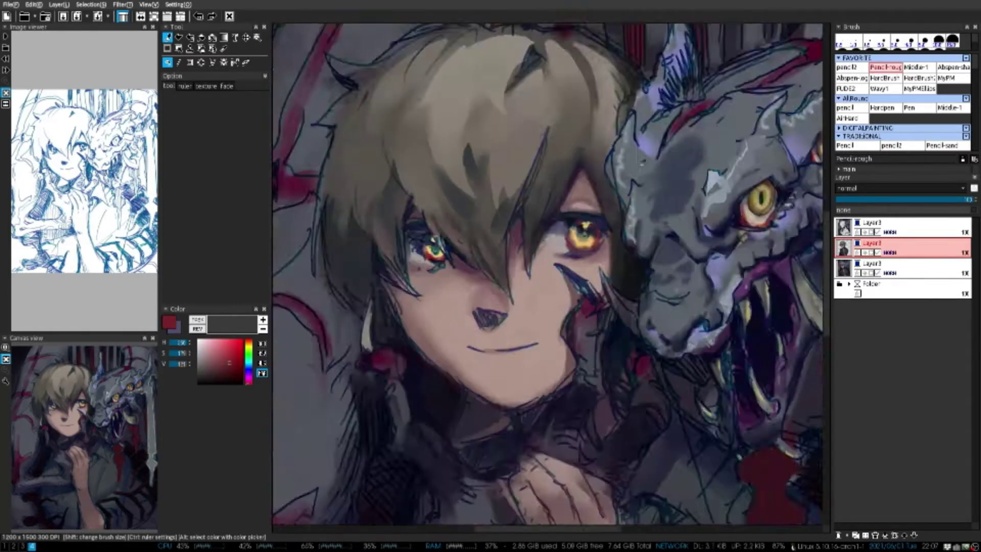
scroll(606, 196, "up", 1)
left_click(605, 196, "alt")
scroll(472, 221, "down", 2)
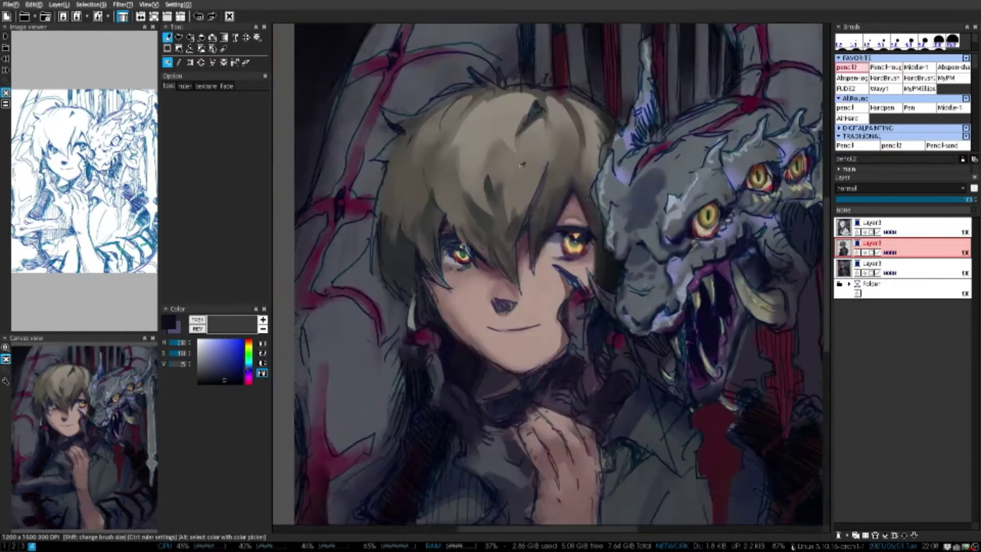
Paint the dark lashes and the eyelid fold of the character's other eye over the sketch lines with sampled colors
scroll(473, 221, "up", 2)
left_click(473, 221, "alt")
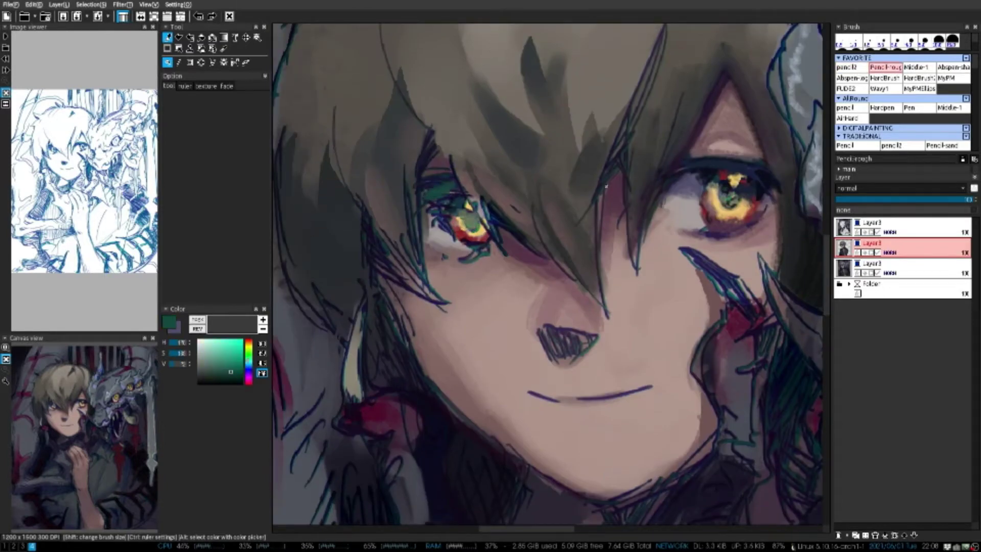
left_click(426, 181, "alt")
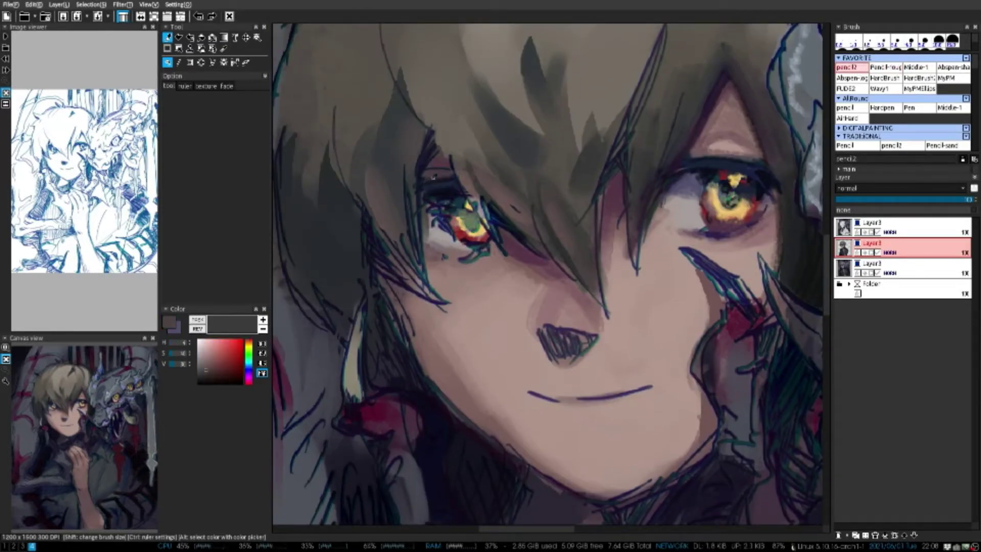
left_click(467, 224, "alt")
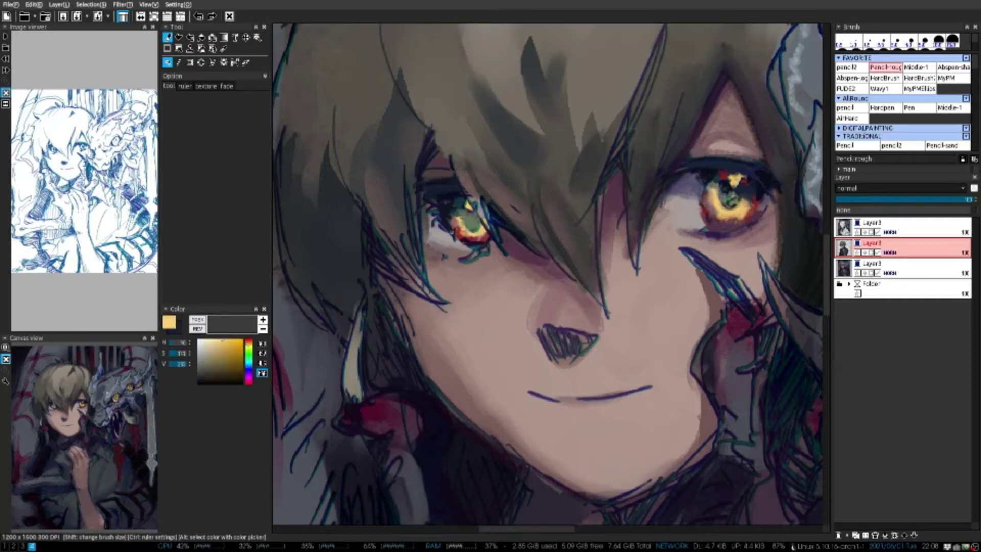
Paint the other eye's iris with golden and orange tones and shade its lower lid with a muted purple
left_click_drag(457, 223, 477, 219)
left_click(466, 234, "alt")
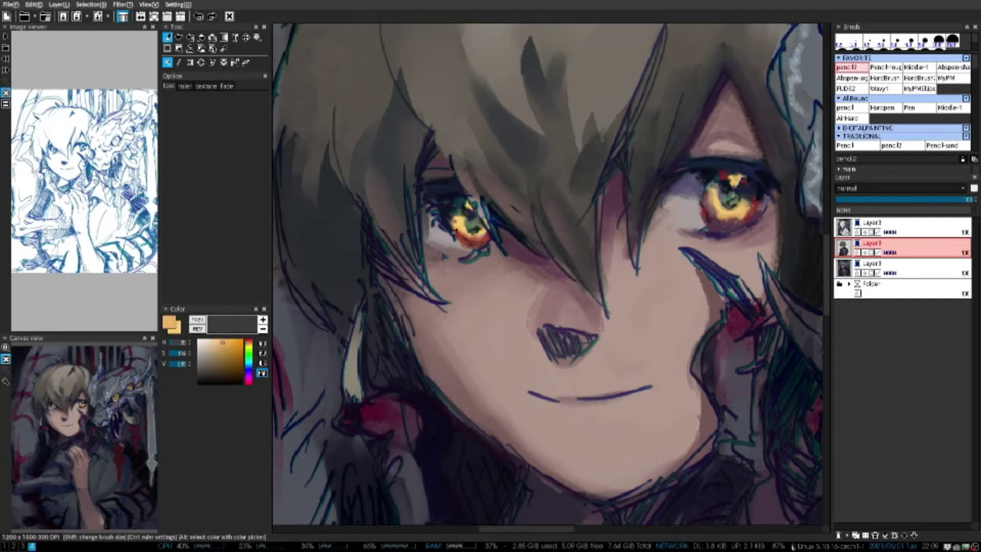
key("2")
scroll(471, 259, "down", 3)
scroll(472, 259, "up", 3)
key("1")
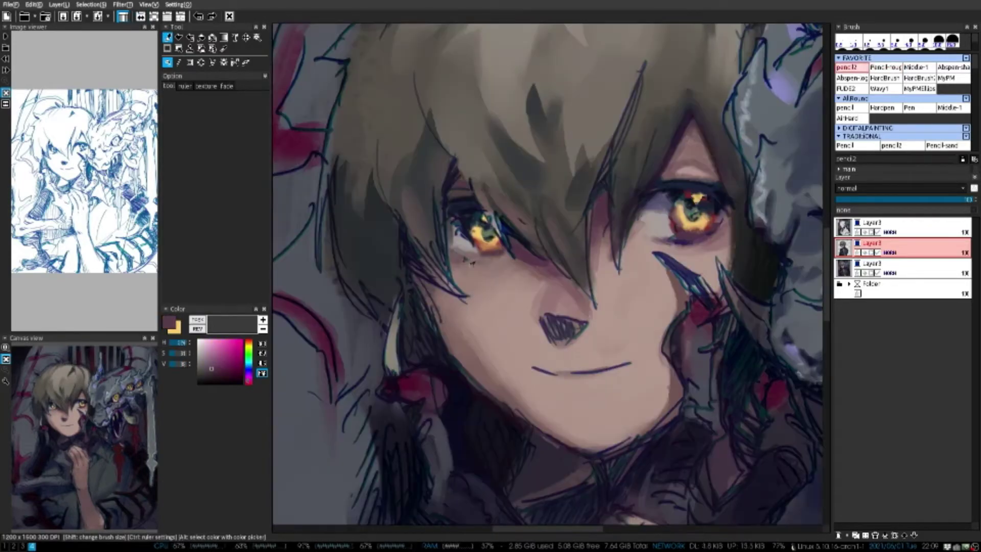
left_click_drag(471, 259, 635, 222)
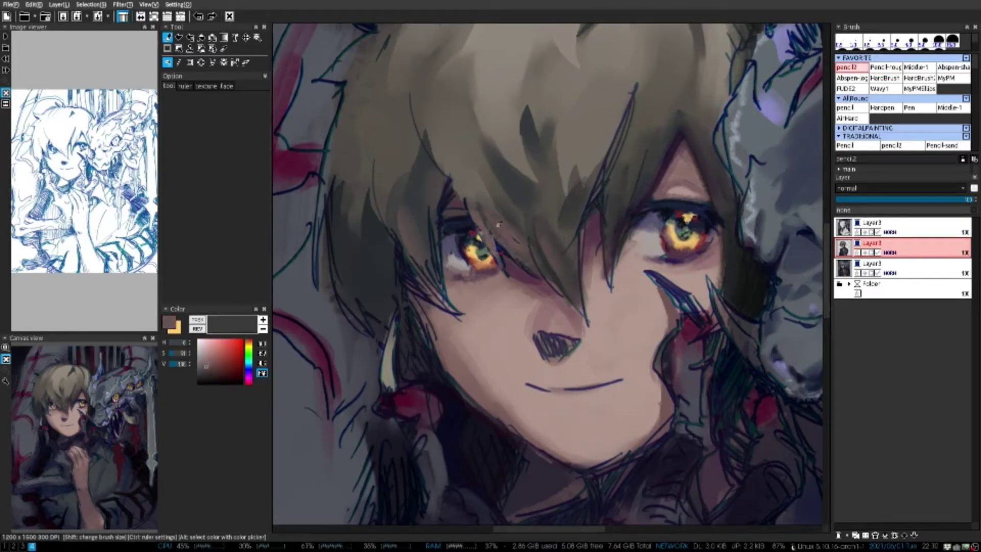
Repaint the central bang between the eyes with sampled hair tones, tapering it to a clean point above the nose
key("2")
left_click(504, 240, "alt")
left_click_drag(534, 230, 562, 296)
key("3")
scroll(583, 302, "up", 2)
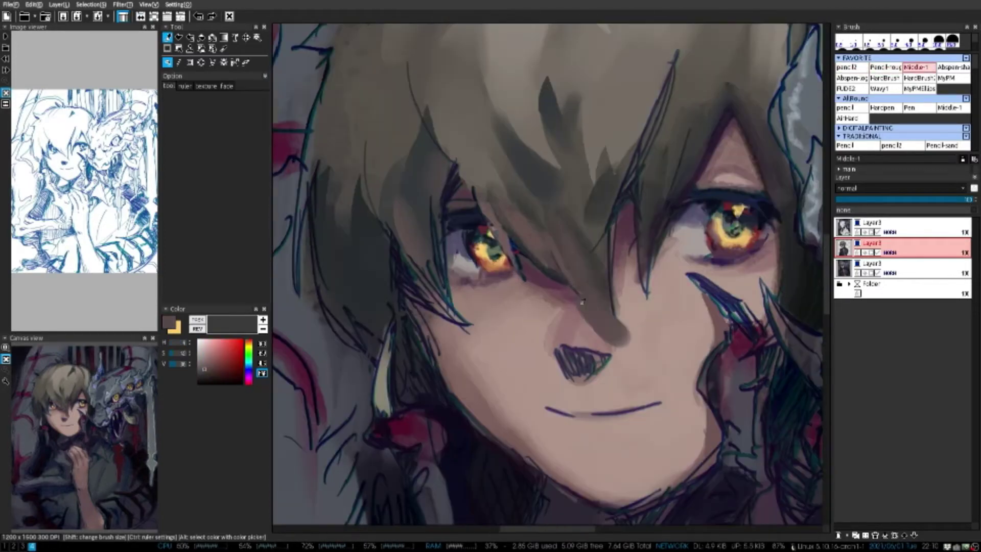
scroll(582, 302, "down", 1)
scroll(548, 238, "down", 2)
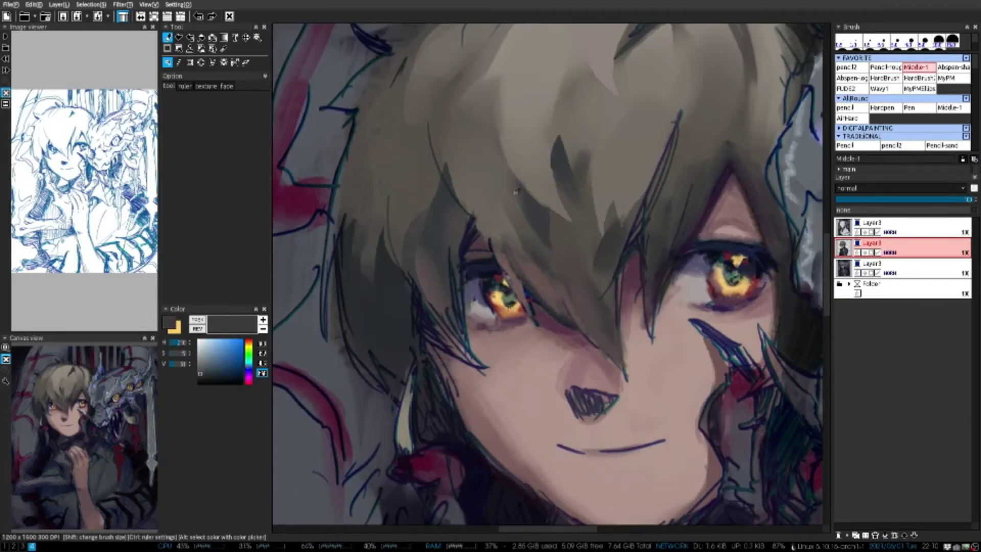
Blend the bangs' shadows with the Abspen-shade brush and cover the sketch lines on the lock between the eyes
left_click(495, 204, "alt")
key("4")
scroll(495, 157, "up", 1)
scroll(494, 157, "up", 1)
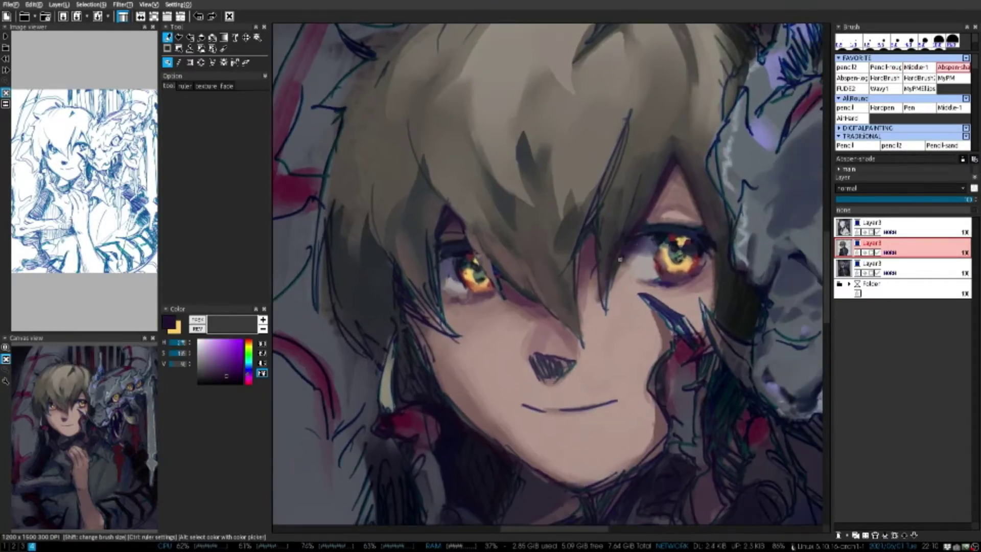
left_click(634, 251, "alt")
left_click(595, 263, "alt")
mouse_move(598, 263)
left_mouse_down()
mouse_move(588, 304)
mouse_move(580, 301)
left_mouse_up()
left_click(606, 226, "alt")
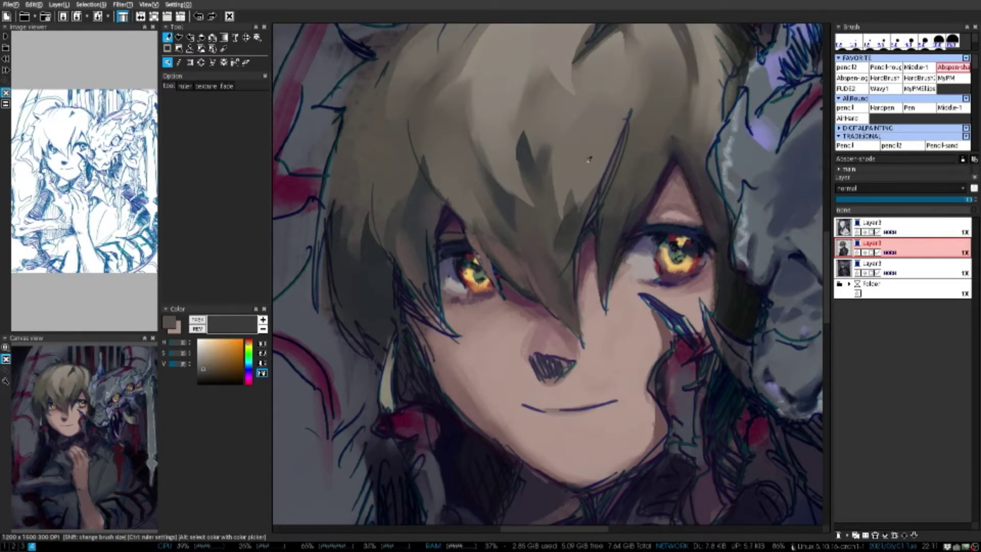
scroll(640, 90, "down", 1)
left_click(641, 91, "alt")
scroll(669, 117, "down", 1)
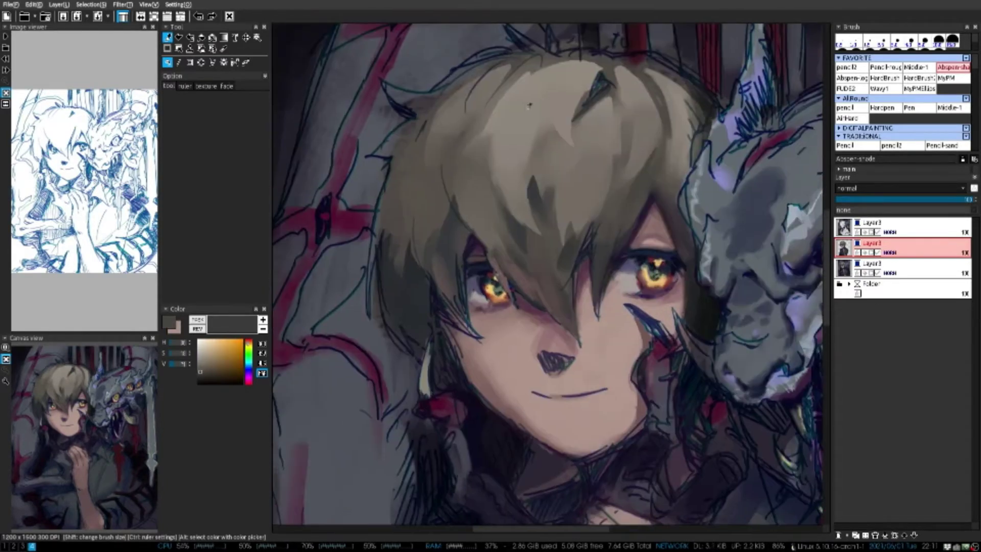
Soften the highlights on the crown, repaint the hair's outer edge over the sketch lines with Middle-1, and select the dragon layer
left_click(531, 133, "alt")
mouse_move(531, 168)
left_mouse_down()
mouse_move(511, 102)
mouse_move(493, 117)
left_mouse_up()
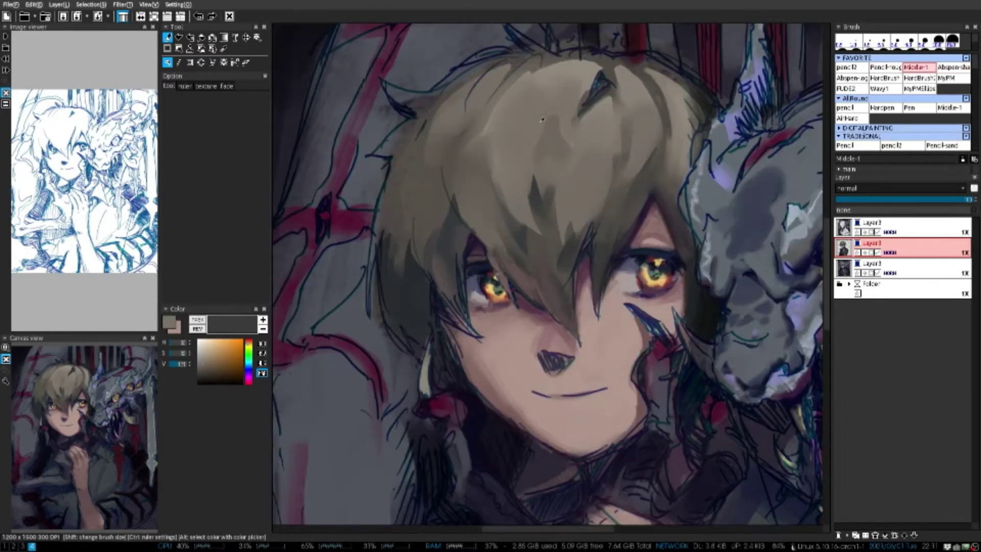
scroll(543, 119, "down", 1)
mouse_move(459, 194)
left_mouse_down()
mouse_move(414, 128)
mouse_move(449, 161)
left_mouse_up()
key("Up")
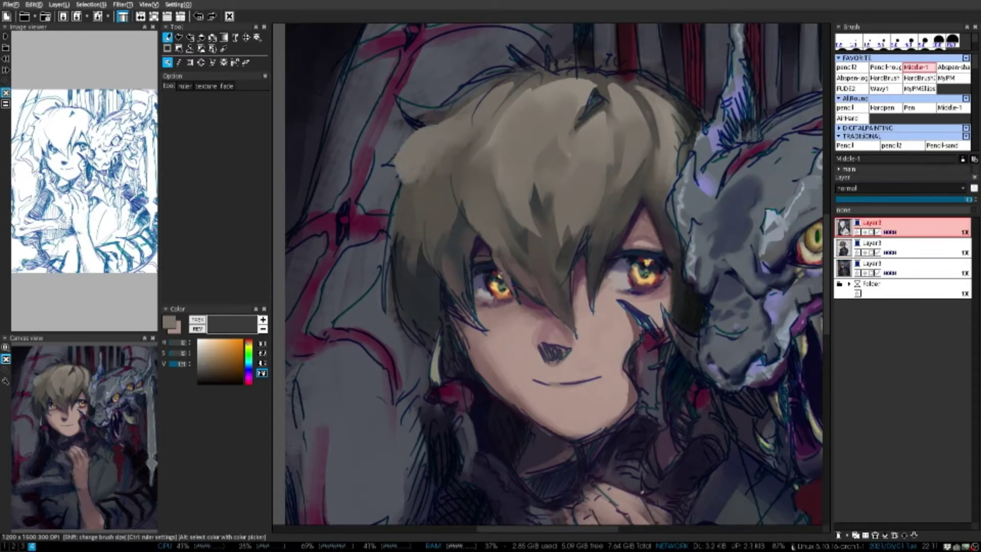
Select the character layer and paint the far side of the hair, from crown to neck, with a sampled near-black tone using Middle-1
key("Down")
left_click(682, 297, "alt")
mouse_move(675, 102)
left_mouse_down()
mouse_move(682, 298)
mouse_move(680, 153)
mouse_move(726, 112)
mouse_move(741, 332)
left_mouse_up()
left_click_drag(678, 222, 662, 171)
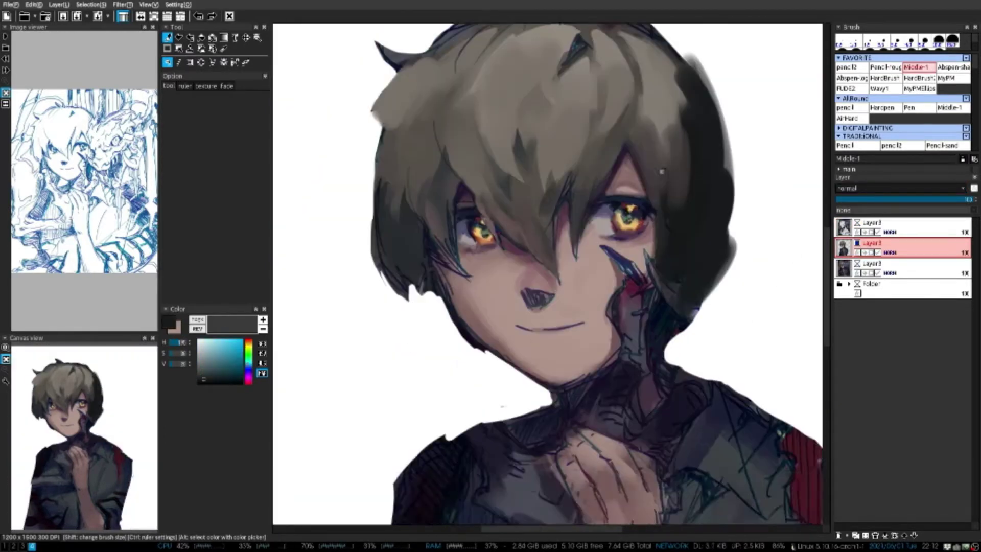
scroll(662, 171, "down", 3)
scroll(562, 230, "up", 2)
key("h")
key("h")
scroll(507, 299, "up", 2)
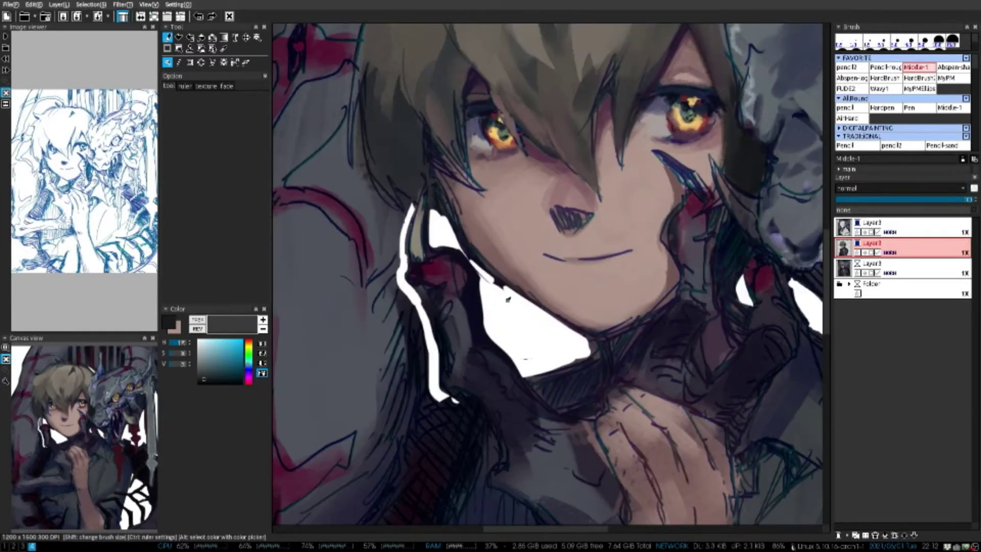
scroll(508, 299, "down", 1)
Shade the outer cheek and jaw edge with sampled dark red and purple tones using the Abspen-shade brush
left_click(434, 265, "alt")
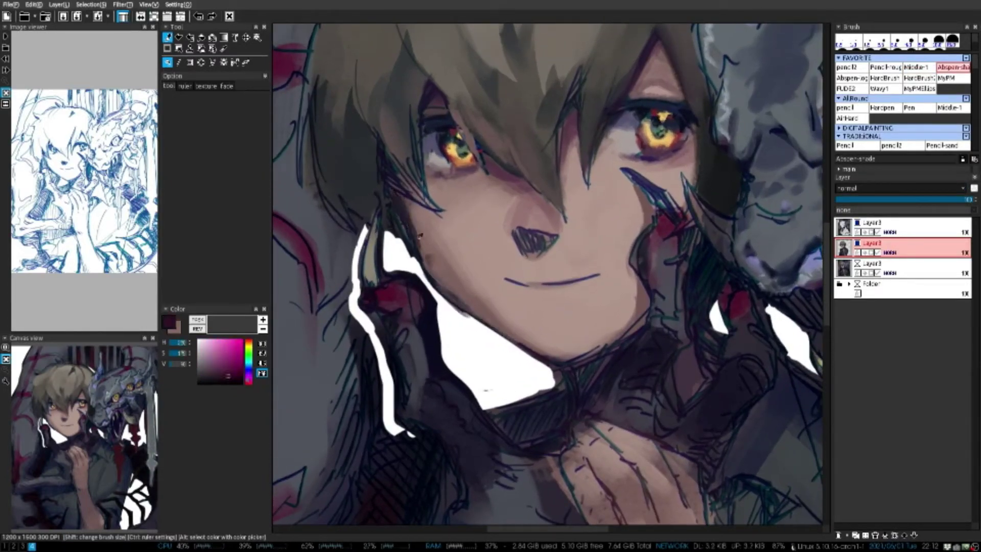
key("h")
key("h")
left_click(428, 286, "alt")
left_click_drag(428, 289, 466, 314)
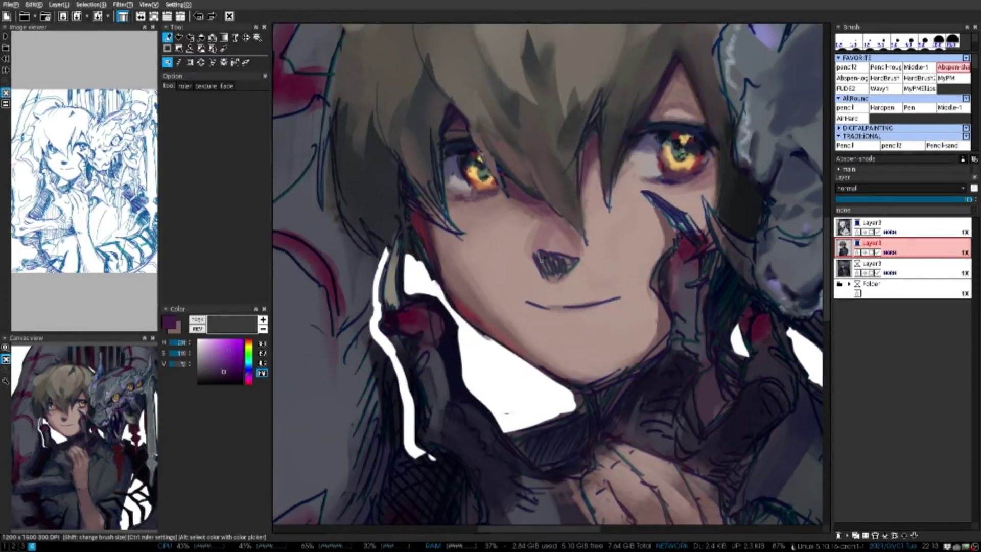
Replace the sketched nose with a soft shadow shape using Middle-1 and sample the cheek's skin tone to paint beside the claws
left_click(916, 67)
left_click_drag(547, 258, 567, 263)
key("h")
key("h")
left_click(654, 225, "alt")
left_click_drag(653, 224, 605, 197)
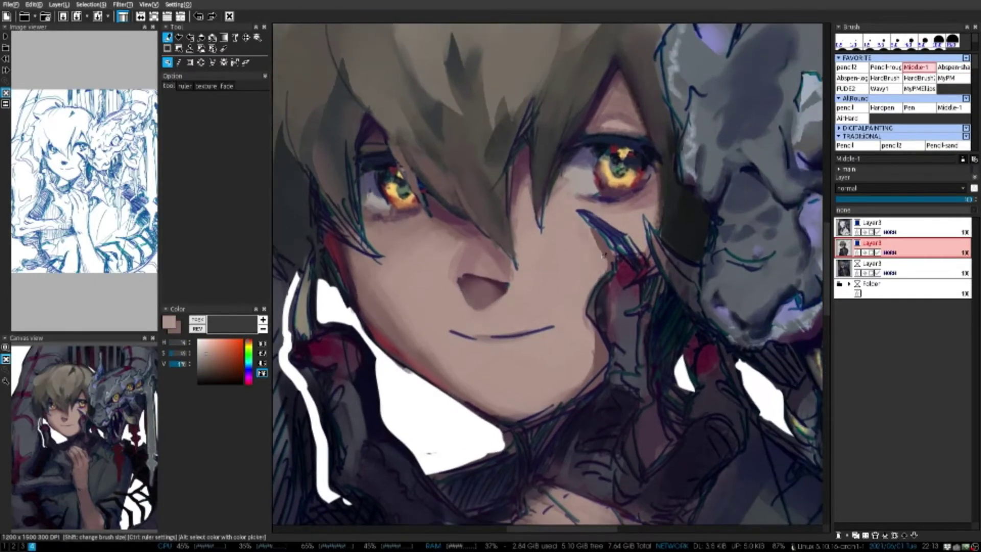
Repaint the jawline beside the claws with sampled skin tones and fill the neck shadow with muted reds and purples
left_click_drag(593, 327, 541, 404)
left_click(539, 405, "alt")
left_click_drag(573, 358, 538, 405)
key("h")
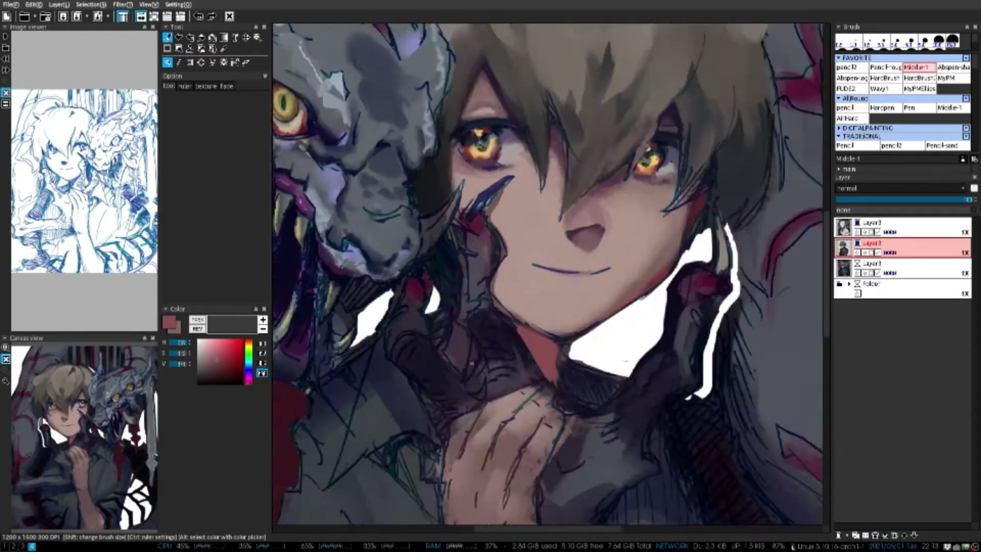
key("h")
left_click(562, 357, "alt")
mouse_move(583, 332)
left_mouse_down()
mouse_move(542, 365)
mouse_move(542, 380)
mouse_move(568, 393)
left_mouse_up()
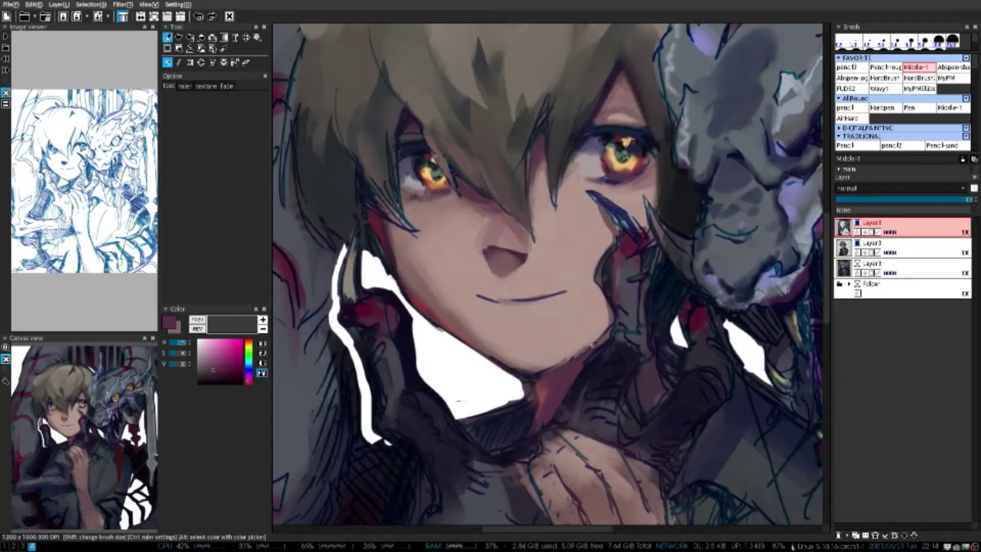
left_click(608, 307, "alt")
left_click(954, 67)
scroll(464, 376, "up", 1)
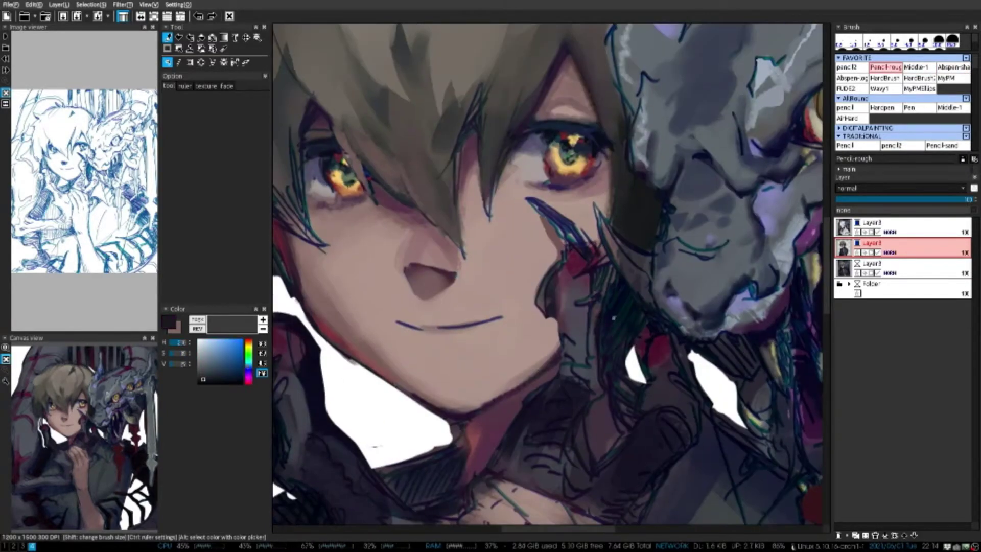
Paint the dark hair behind the claws with sampled brown and glaze it with an olive-yellow tone using Abspen-shade
left_click(920, 67)
scroll(547, 276, "down", 3)
scroll(547, 276, "up", 3)
left_click(416, 307, "alt")
left_click(953, 67)
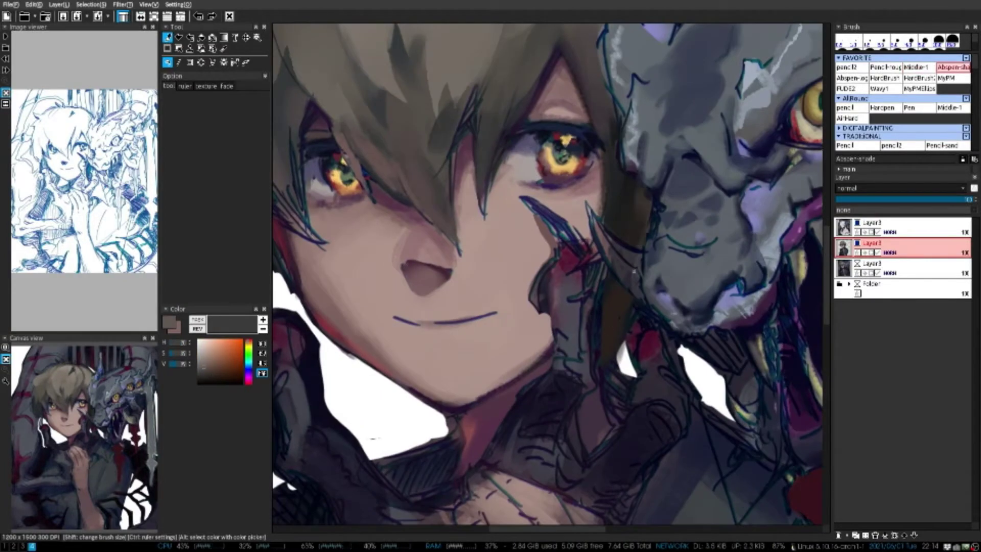
scroll(546, 276, "down", 1)
left_click(562, 154, "alt")
scroll(547, 276, "up", 1)
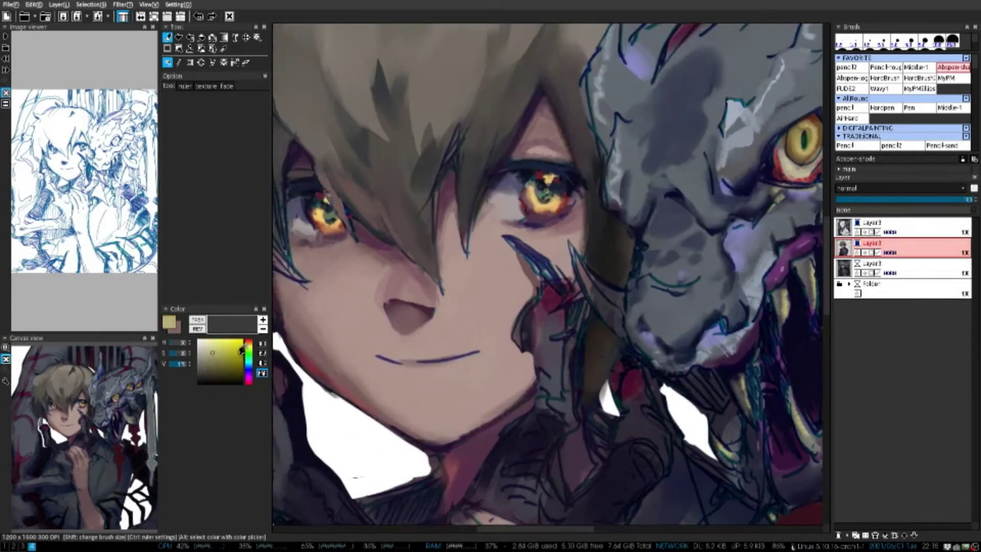
Refine the hair edge and upper lid above the eye nearer the dragon using the Pencil-rough brush
scroll(546, 276, "down", 1)
scroll(551, 278, "up", 2)
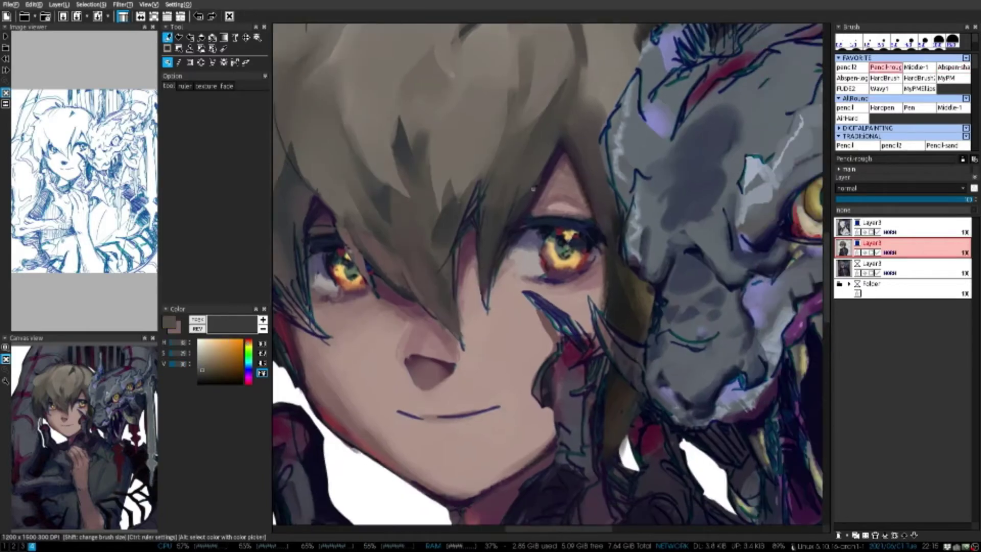
left_click(562, 179, "alt")
scroll(551, 277, "down", 1)
scroll(551, 277, "down", 1)
scroll(497, 258, "up", 1)
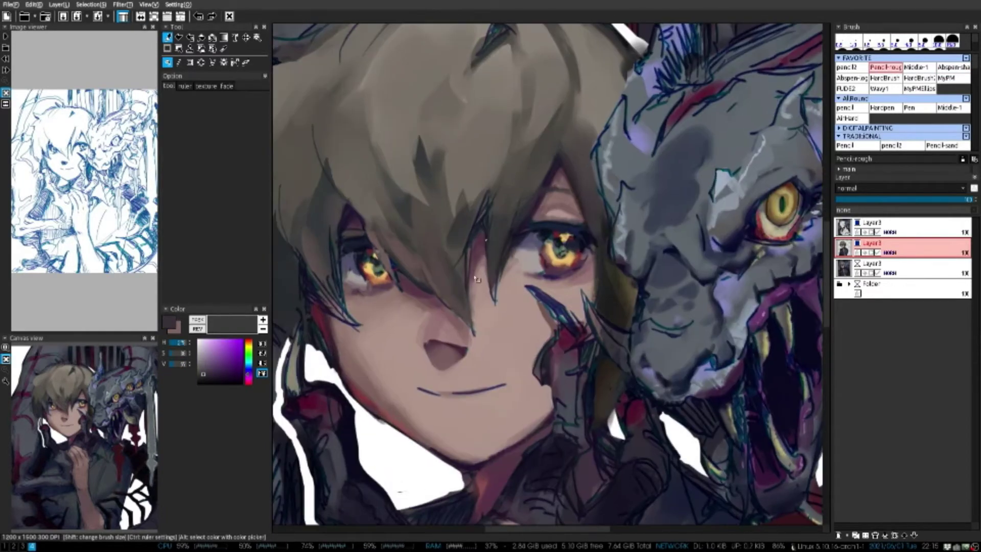
Shift the eye nearer the dragon slightly toward the nose and repaint the short lock between the eyes over its sketch lines
left_click_drag(506, 302, 482, 252)
left_click_drag(557, 246, 544, 250)
left_click(465, 254, "alt")
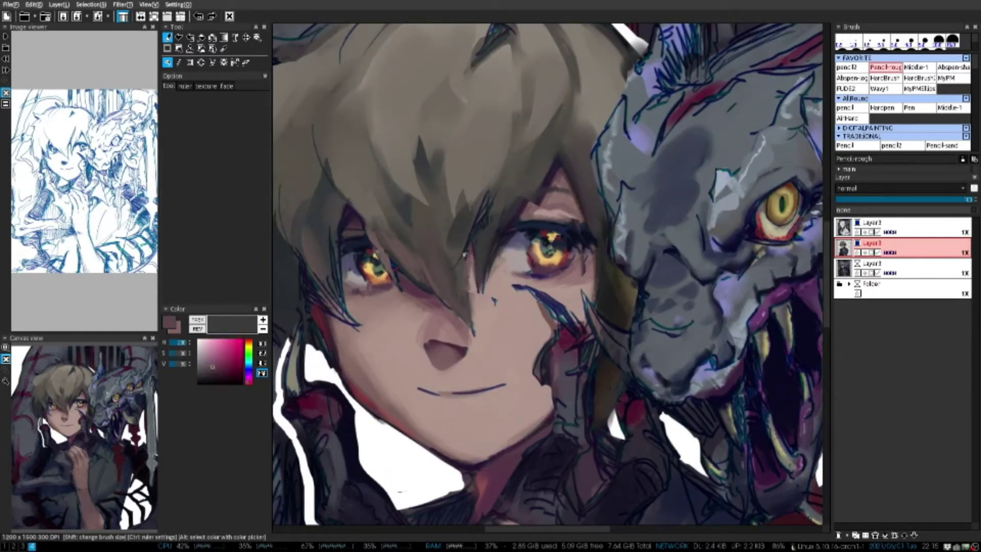
left_click(459, 262, "alt")
key("h")
key("h")
scroll(511, 230, "up", 1)
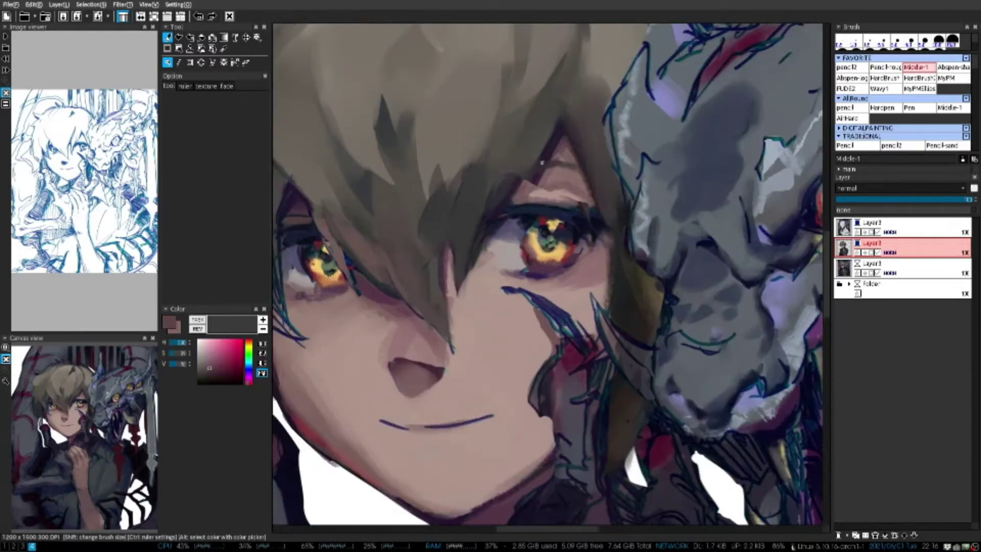
Repaint the skin above the eye nearer the dragon with sampled tones and add a thin eyebrow line using Middle-1
mouse_move(508, 180)
left_mouse_down()
mouse_move(545, 175)
mouse_move(544, 193)
left_mouse_up()
left_click(531, 182, "alt")
left_click(537, 194, "alt")
scroll(544, 194, "down", 1)
left_click(543, 164, "alt")
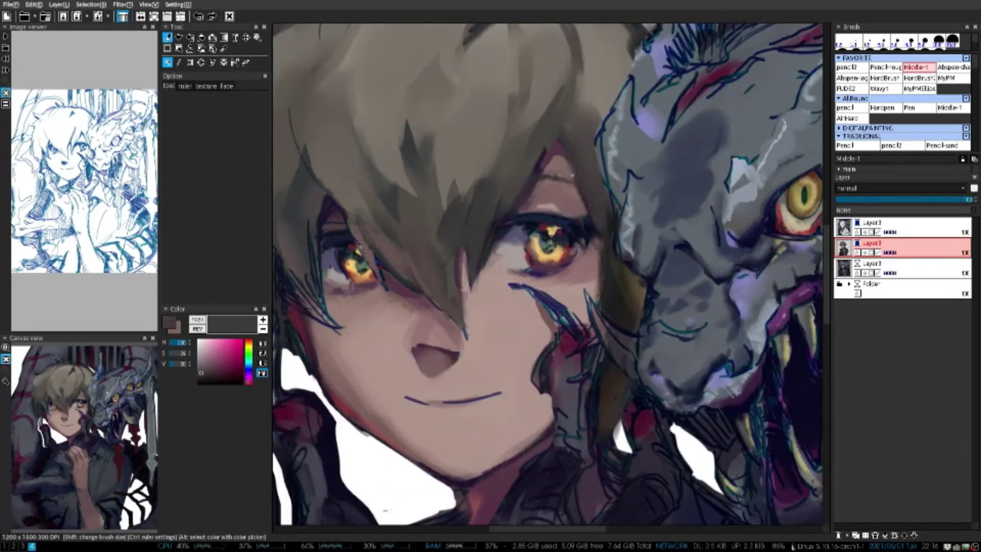
Sharpen the eyebrow and outer lash line of the eye nearer the dragon with sampled tones using the pencil2 brush
scroll(572, 175, "up", 1)
left_click(590, 190, "alt")
key("1")
left_click(580, 158, "alt")
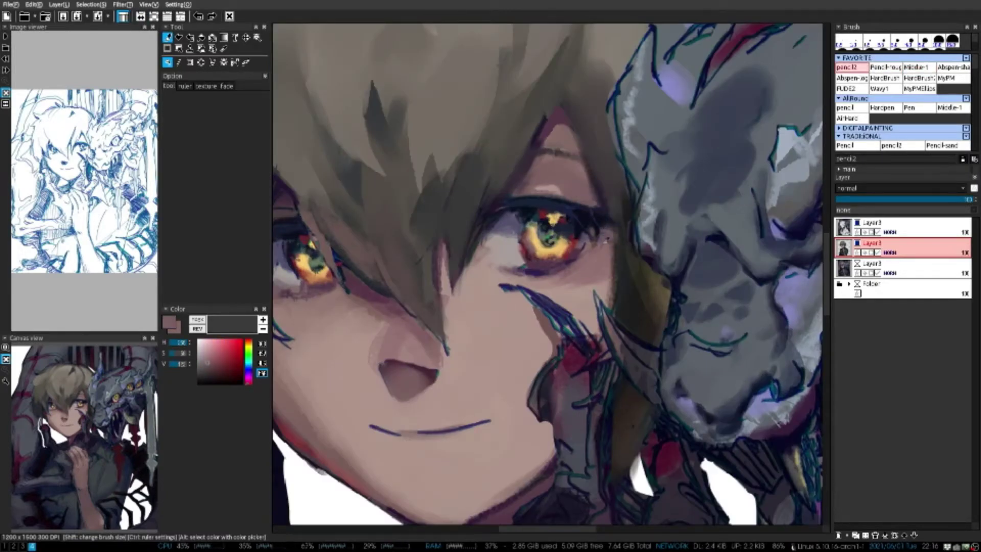
scroll(594, 234, "down", 2)
scroll(539, 255, "up", 2)
Reshape the short lock beside the central bang, painting its tip and the surrounding skin with sampled tones
left_click(538, 254, "alt")
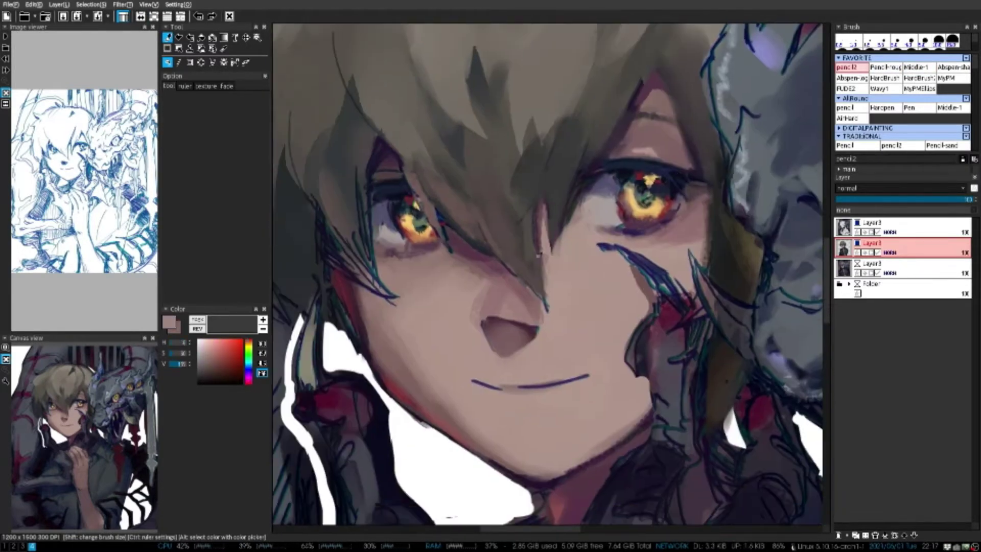
left_click_drag(559, 265, 519, 312)
left_click(537, 235, "alt")
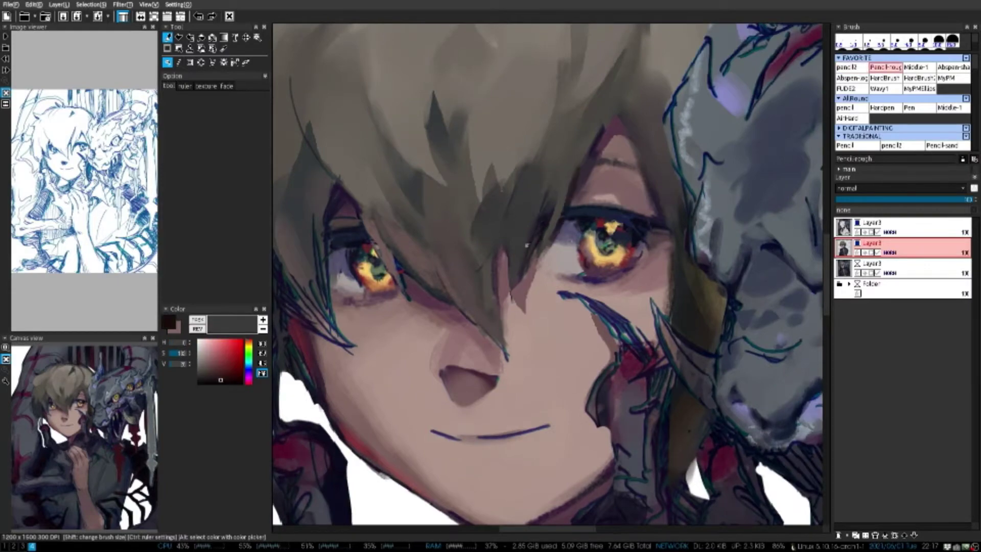
scroll(511, 293, "down", 2)
scroll(484, 265, "up", 2)
Fill the gap between the bang tips above the nose with sampled shadow tones using Pencil-rough
left_click(483, 265, "alt")
key("2")
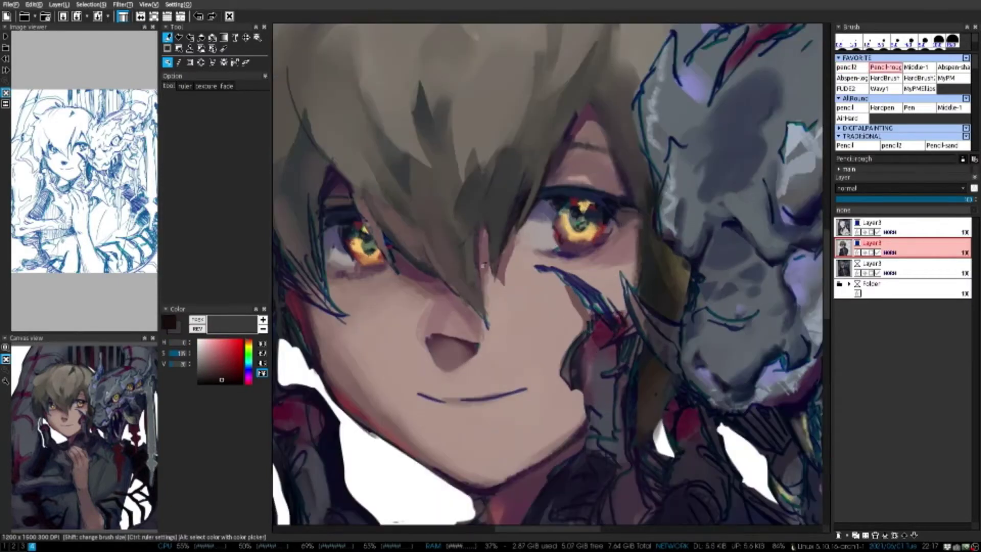
scroll(475, 257, "down", 2)
scroll(476, 256, "up", 2)
scroll(527, 196, "down", 2)
scroll(527, 196, "up", 2)
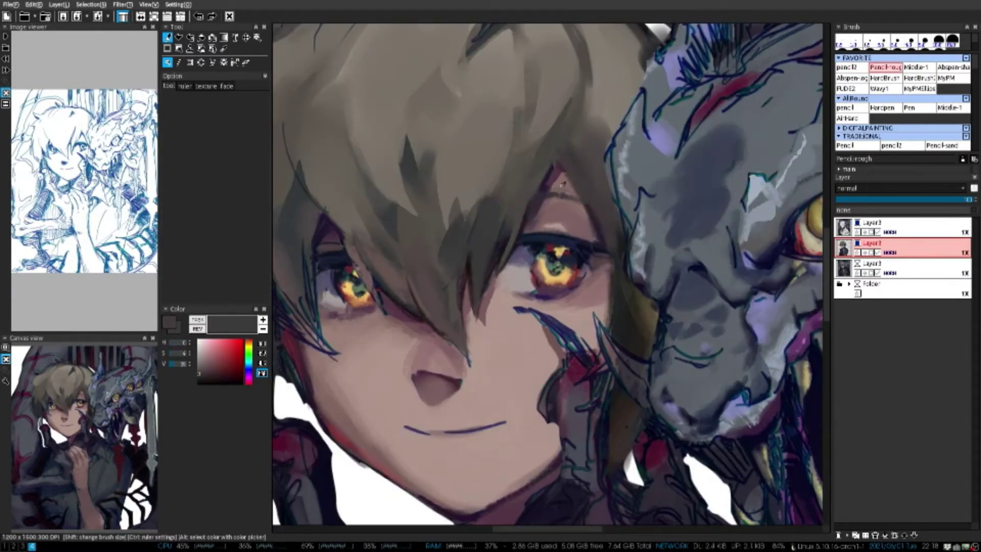
scroll(571, 188, "down", 2)
scroll(571, 188, "up", 2)
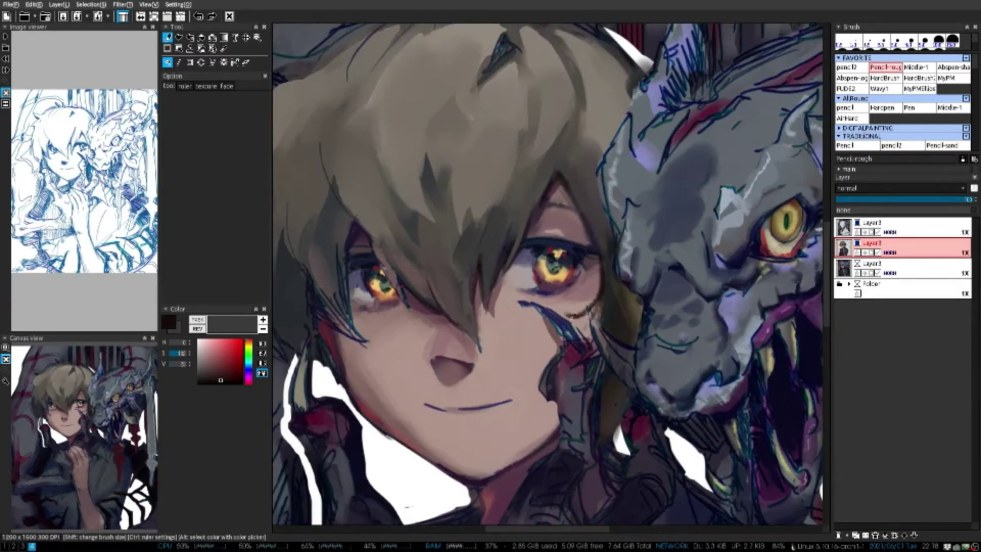
Paint the side lock's tip over the cheek by the claws and clean the skin around it with a sampled skin tone
left_click_drag(567, 318, 603, 306)
left_click(605, 291, "alt")
scroll(601, 272, "down", 2)
scroll(602, 272, "up", 2)
key("h")
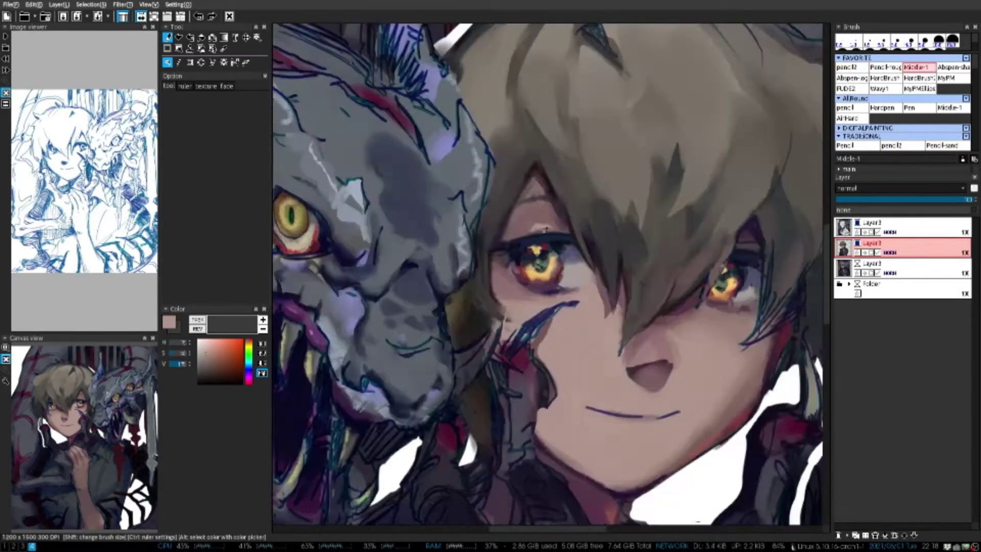
key("h")
left_click(603, 286, "alt")
key("2")
Repaint the side locks by the ear with sampled hair shadows, covering their sketch lines with Pencil-rough and Abspen-shade
scroll(542, 123, "down", 1)
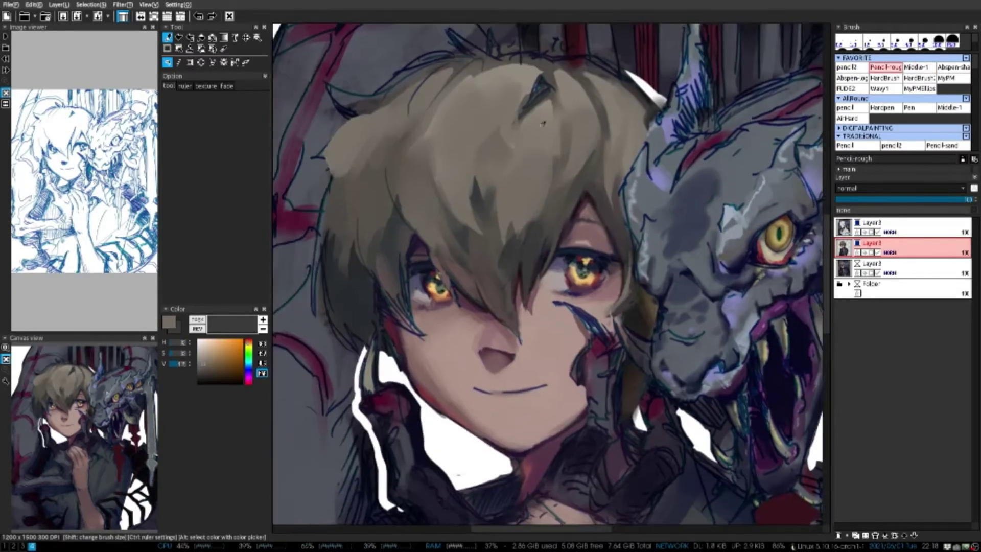
left_click(428, 120, "alt")
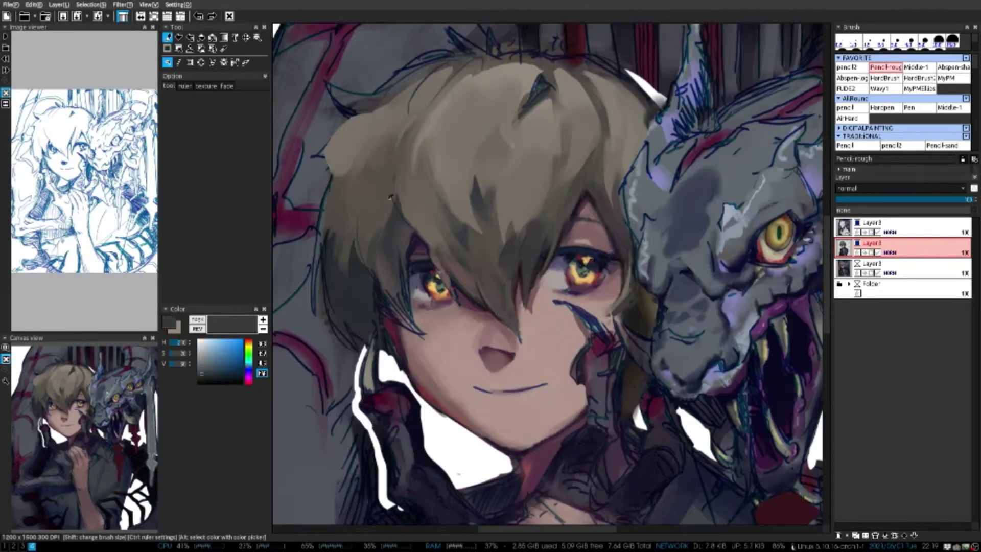
scroll(403, 236, "up", 1)
left_click(393, 248, "alt")
key("3")
key("4")
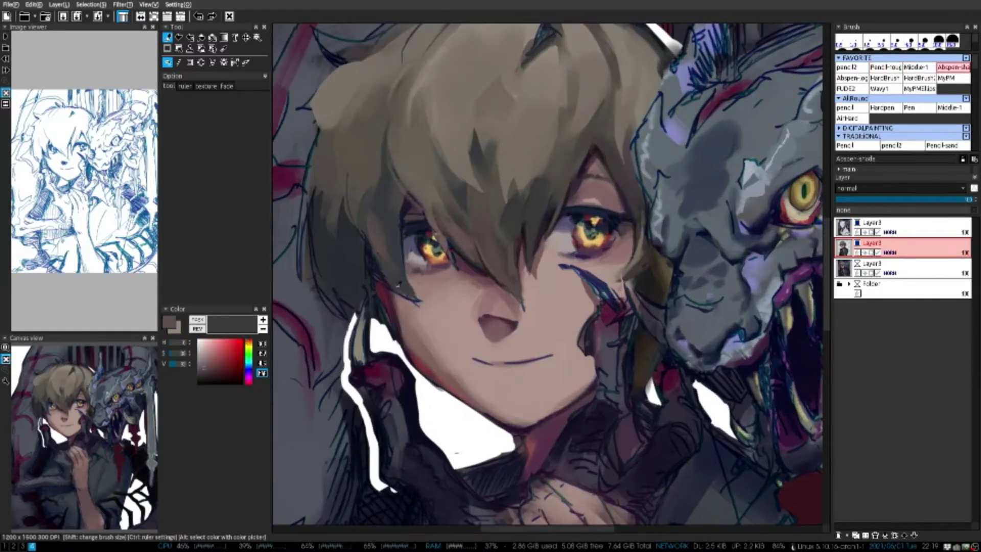
Glaze a warm tan tone along the hair locks framing the eyes using Abspen-shade
scroll(390, 255, "up", 1)
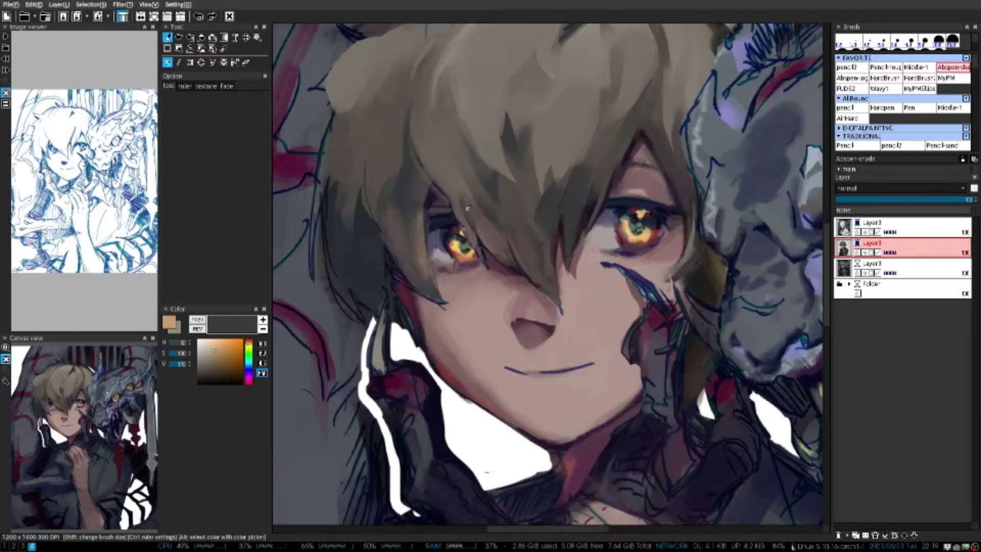
key("h")
key("h")
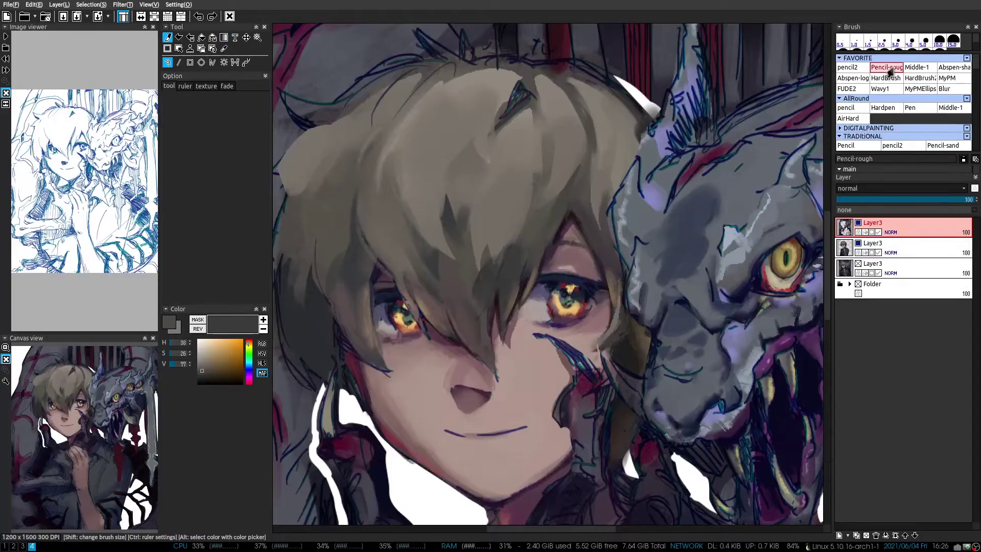
Touch up the bangs between the eyes with a sampled brown hair tone using Pencil-rough
scroll(492, 241, "up", 3)
left_click(496, 220, "alt")
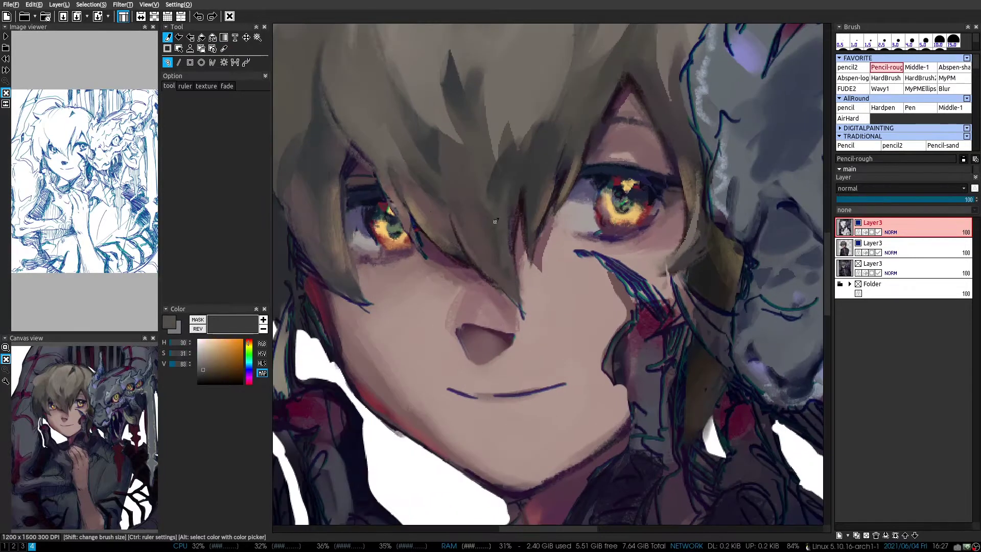
key("m")
scroll(500, 174, "down", 3)
scroll(594, 226, "up", 3)
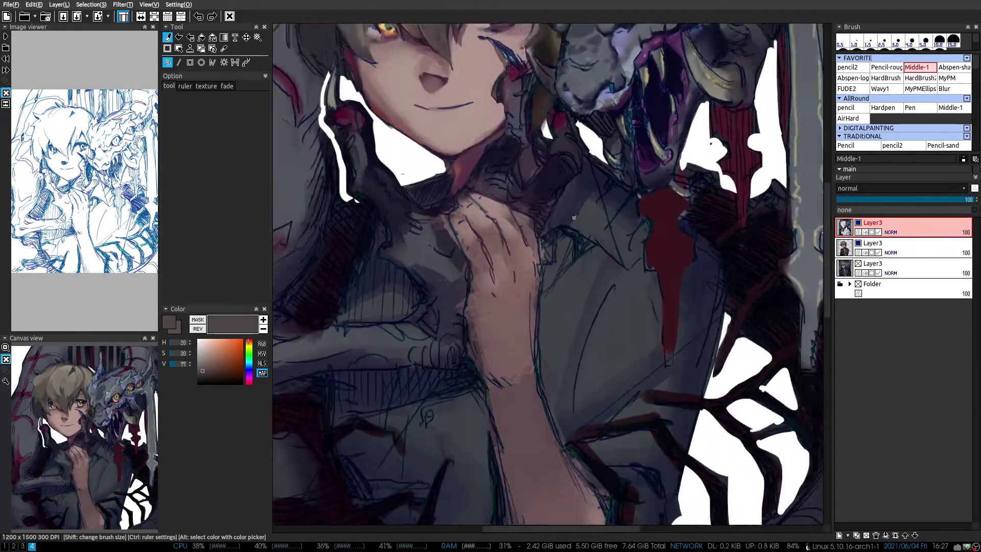
Sample the shirt's dark tones, clear the selection, and isolate the character layer by hiding the dragon and background layers
left_click(601, 179, "alt")
scroll(613, 148, "down", 2)
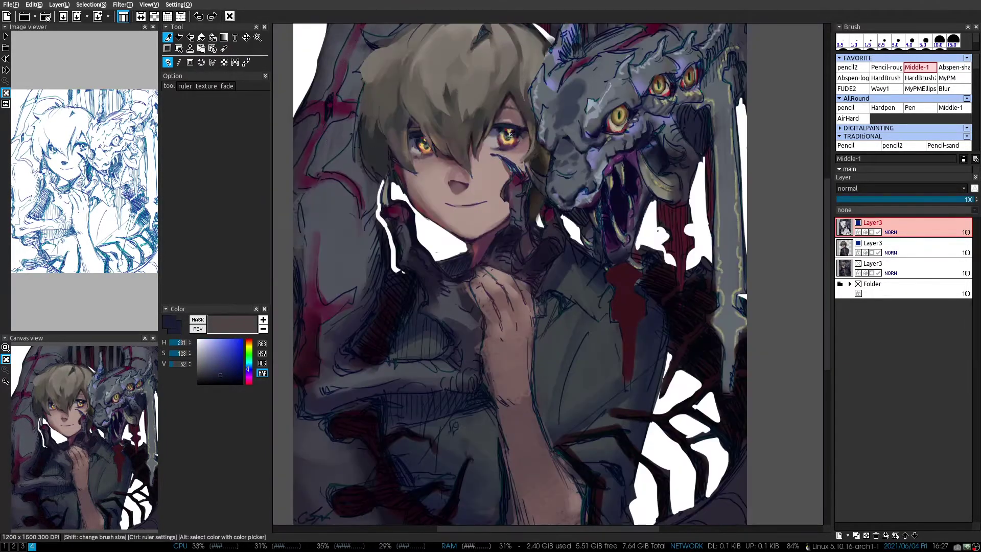
left_click(561, 245, "alt")
key("ctrl+d")
key("Down")
scroll(544, 275, "up", 2)
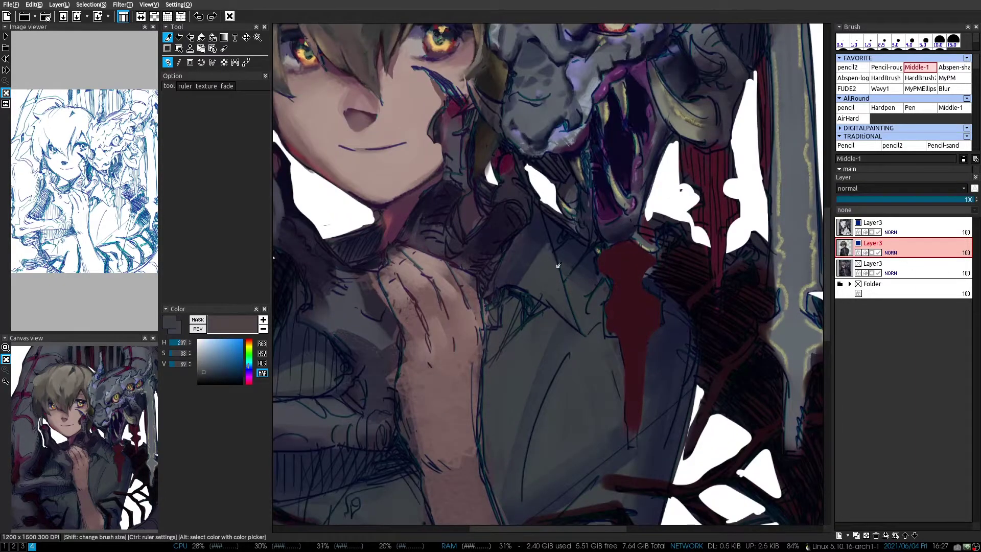
left_click_drag(562, 223, 557, 31)
left_click(859, 223)
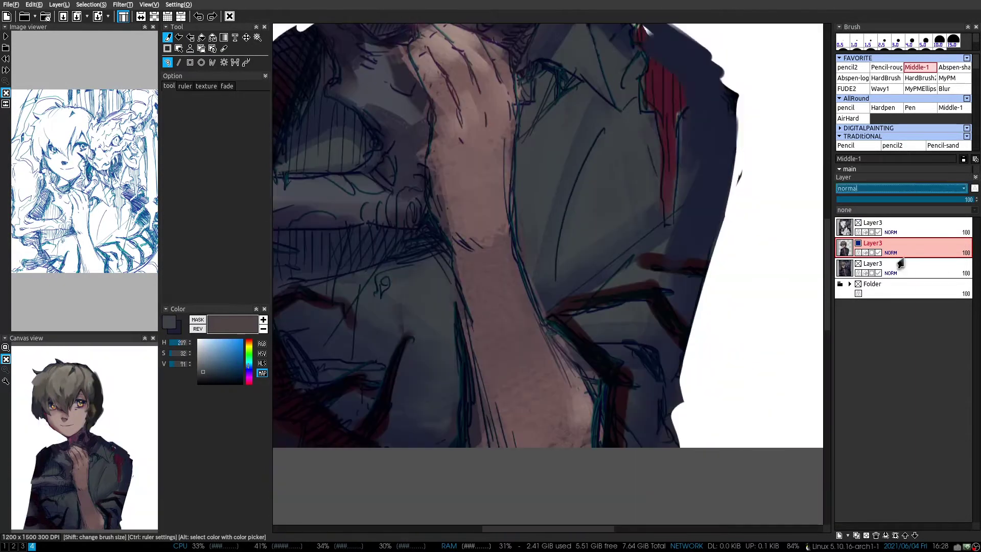
Paint the shirt's outer shoulder and sleeve with a sampled dark navy using Middle-1, and show the background layer again
left_click(670, 327, "alt")
left_click_drag(670, 327, 608, 465)
left_click(624, 256, "alt")
left_click(858, 263)
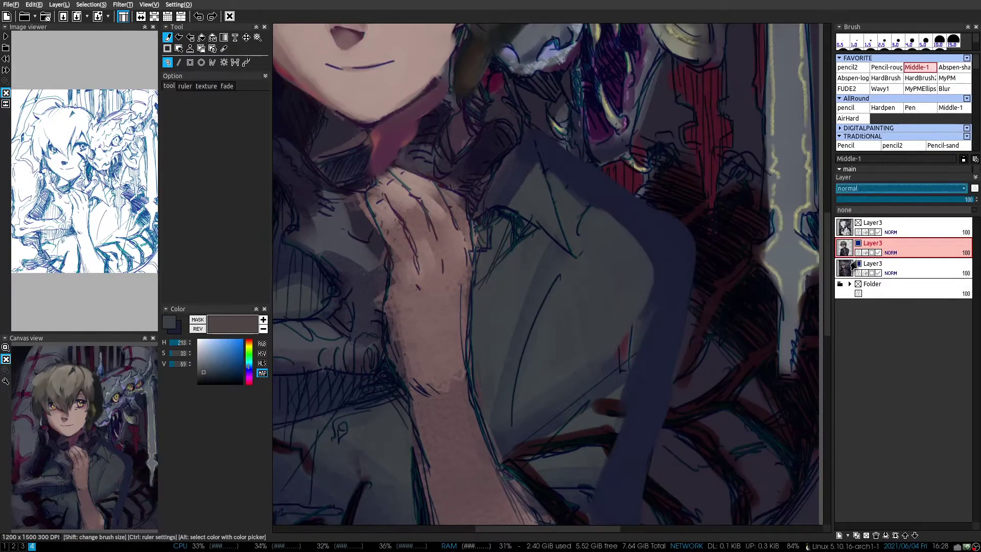
Cover the sketch lines on the shirt front and collar with sampled grey-blue tones, defining the folded collar's light shape
scroll(562, 255, "down", 5)
scroll(577, 225, "up", 4)
left_click(613, 266, "alt")
left_click_drag(552, 327, 613, 214)
mouse_move(539, 220)
left_mouse_down()
mouse_move(579, 222)
mouse_move(559, 182)
left_mouse_up()
scroll(572, 215, "up", 2)
left_click(559, 182, "alt")
scroll(522, 225, "down", 3)
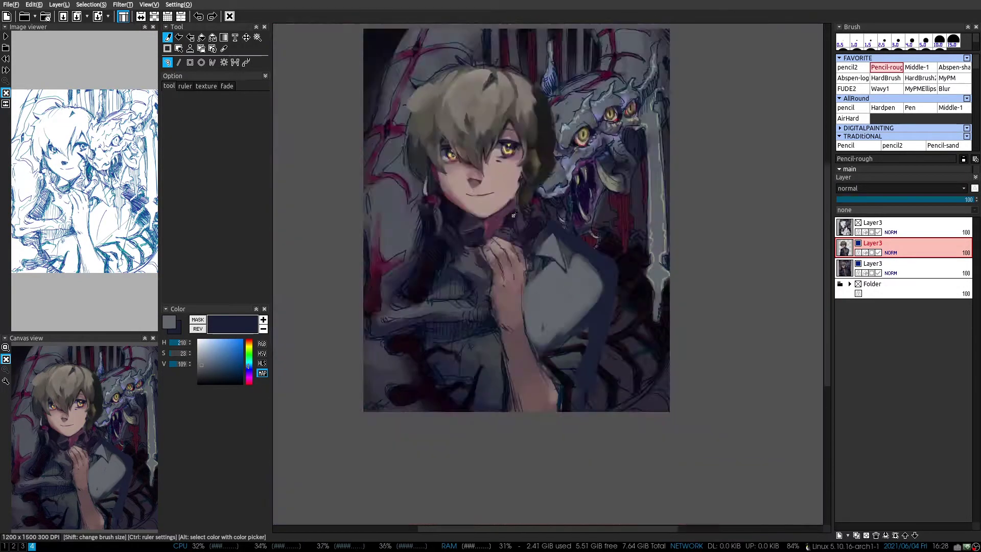
Refine the folded collar's edge and the shadow beneath it with sampled dark greys using Pencil-rough
scroll(523, 225, "up", 3)
left_click_drag(524, 228, 545, 248)
left_click(546, 249, "alt")
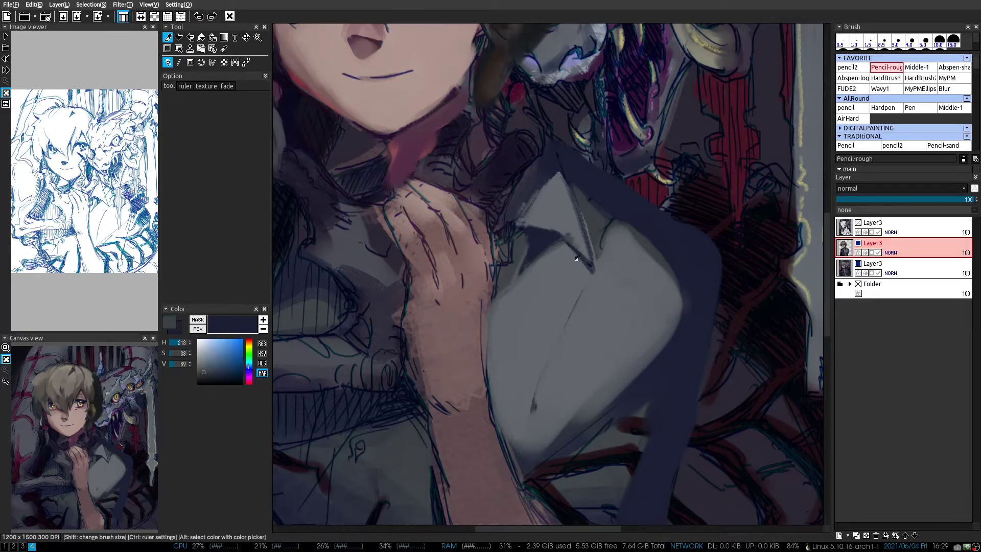
scroll(570, 259, "up", 2)
left_click(535, 324, "alt")
Paint the lower sleeve near the elbow with a sampled dark navy using Middle-1, covering the sketch lines
scroll(585, 275, "down", 4)
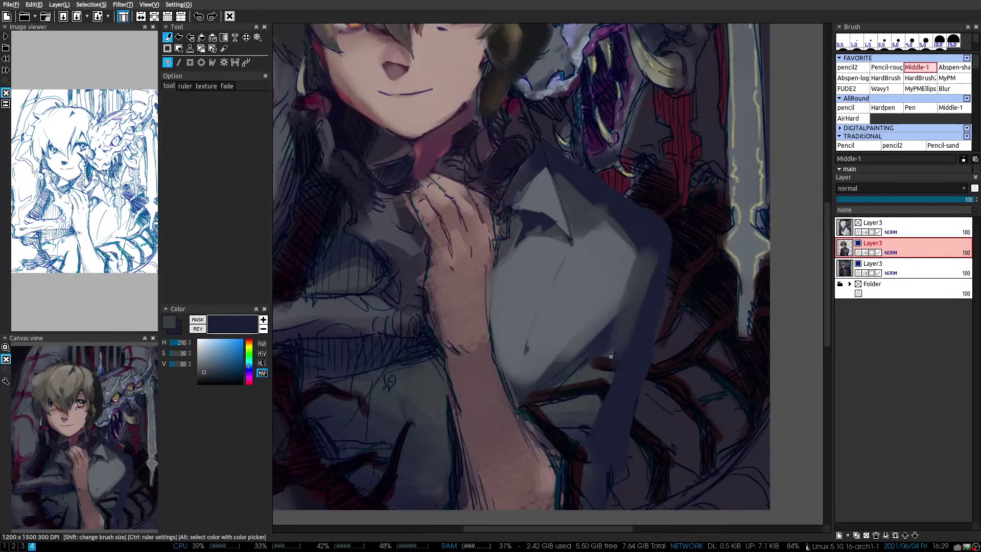
left_click(600, 400, "alt")
left_click_drag(600, 400, 647, 239)
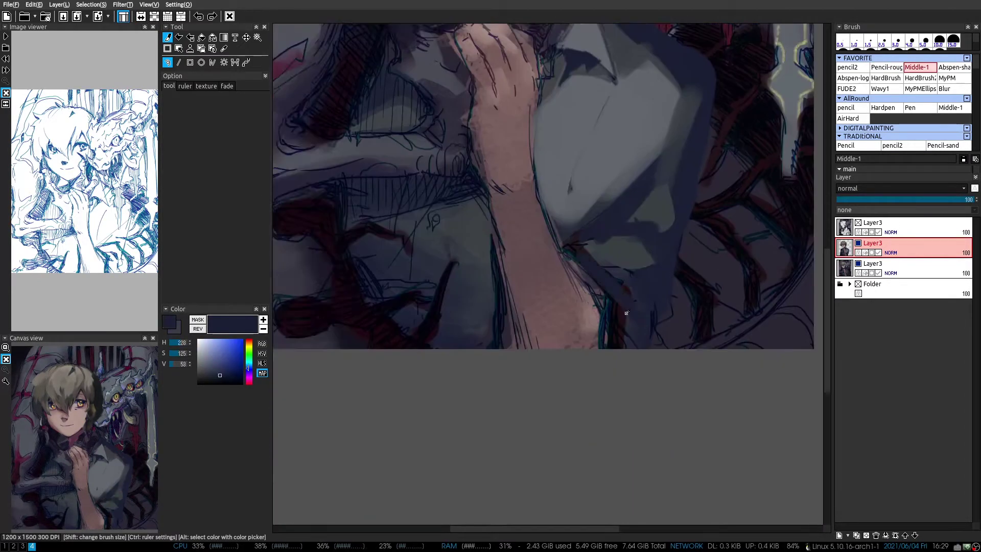
Shade the raised forearm and wrist with sampled dusky skin tones using Middle-1 and Abspen-shade, smoothing over the sketch outlines
left_click(526, 306, "alt")
left_click_drag(532, 347, 503, 221)
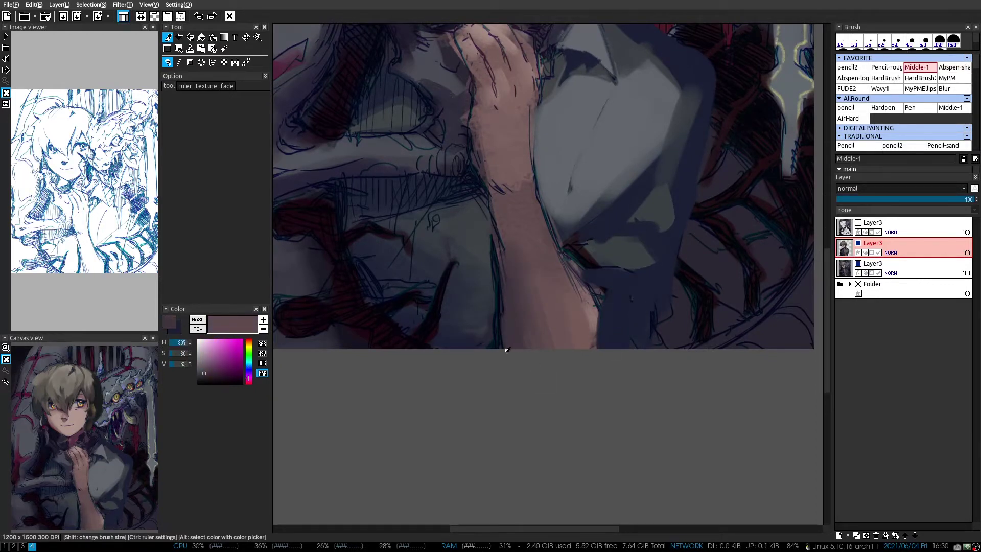
scroll(419, 337, "up", 2)
left_click(584, 306, "alt")
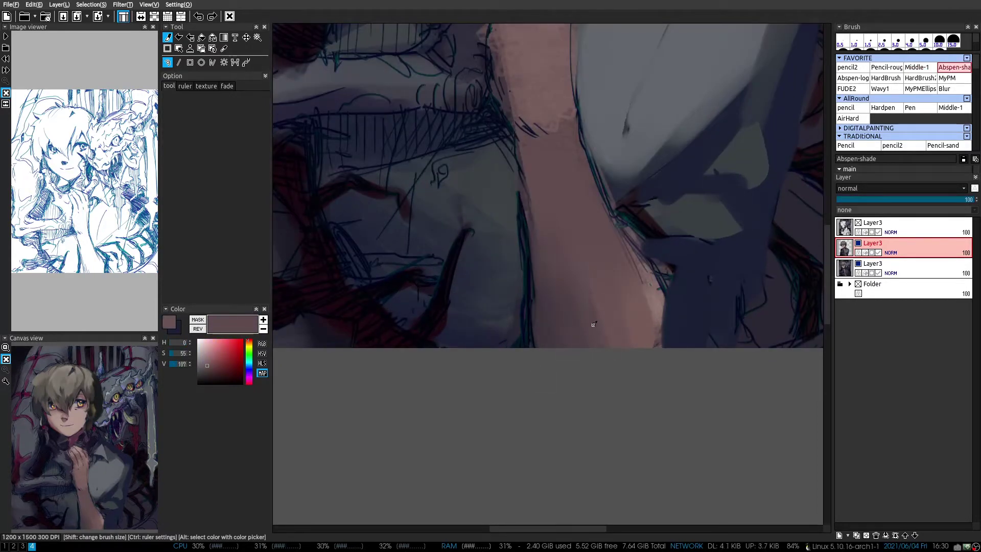
mouse_move(557, 332)
left_mouse_down()
mouse_move(516, 301)
mouse_move(499, 235)
left_mouse_up()
left_click(511, 256, "alt")
left_click_drag(511, 317, 490, 184)
left_click_drag(577, 301, 572, 210)
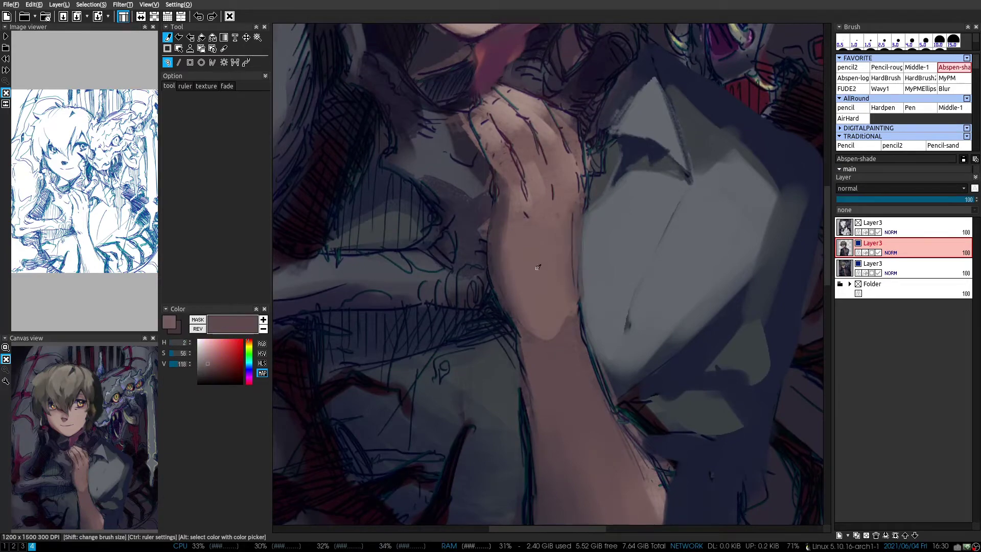
Paint the back of the hand and the knuckles with a sampled light skin tone using Middle-1, covering stray sketch lines
scroll(538, 303, "up", 3)
left_click(525, 278, "alt")
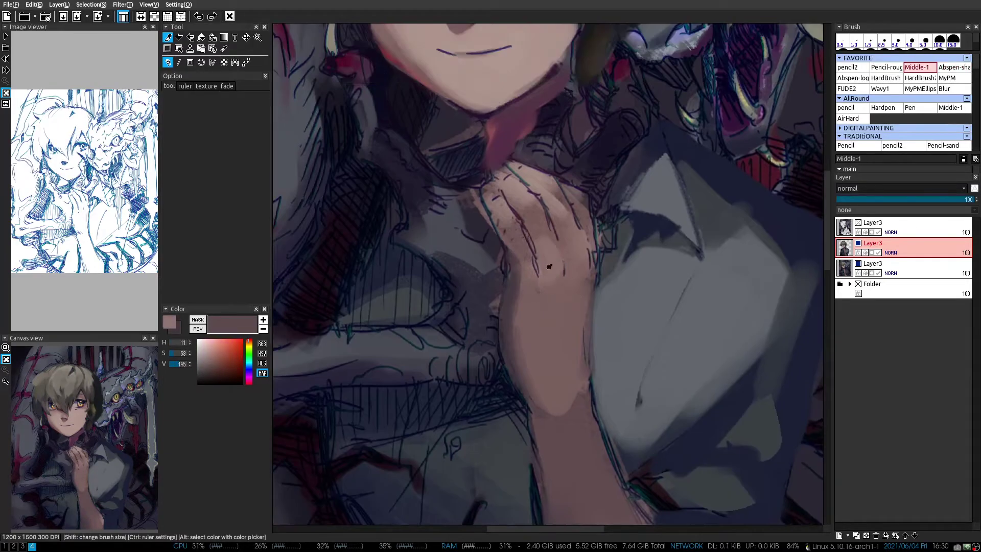
left_click_drag(579, 279, 579, 236)
scroll(532, 265, "up", 2)
mouse_move(535, 327)
left_mouse_down()
mouse_move(535, 276)
mouse_move(535, 295)
left_mouse_up()
left_click_drag(514, 189, 522, 279)
scroll(464, 201, "down", 2)
scroll(503, 245, "up", 2)
Draw the dark gaps between the fingers and the hand's outer contour with a sampled near-black brown using pencil2
left_click(502, 246, "alt")
left_click(467, 215, "alt")
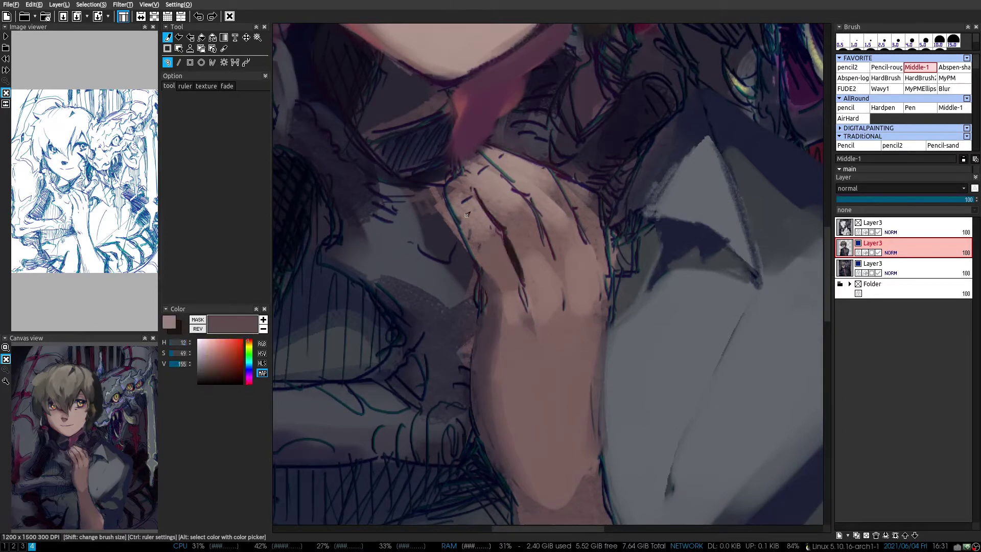
key("b")
left_click(444, 196, "alt")
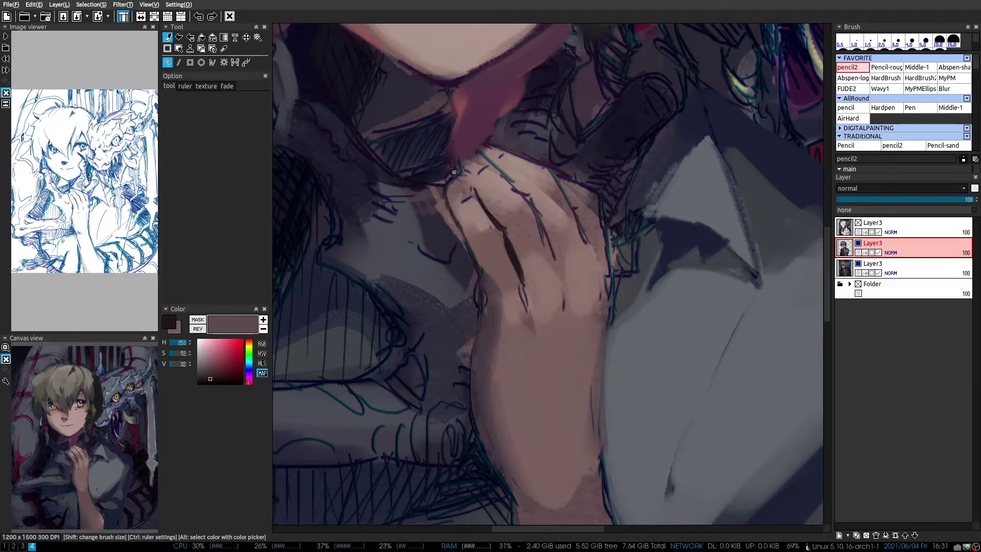
left_click(472, 161, "alt")
key("b")
left_click_drag(527, 197, 534, 214)
Shape the middle and outer fingers with sampled skin tones using Pencil-rough and pencil2, darkening the gap between them
scroll(534, 214, "down", 2)
scroll(553, 235, "up", 2)
left_click(552, 234, "alt")
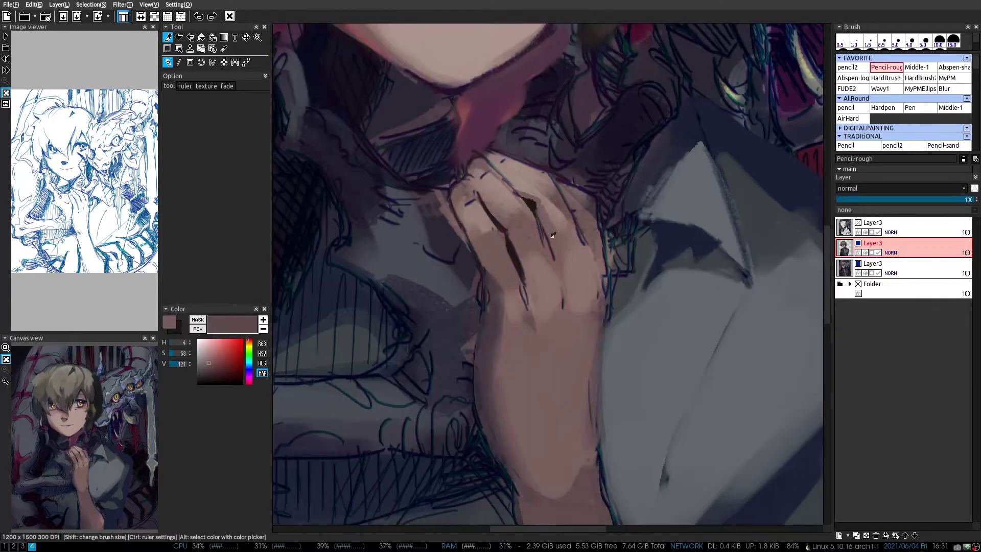
scroll(549, 204, "up", 1)
left_click(546, 181, "alt")
left_click(552, 174, "alt")
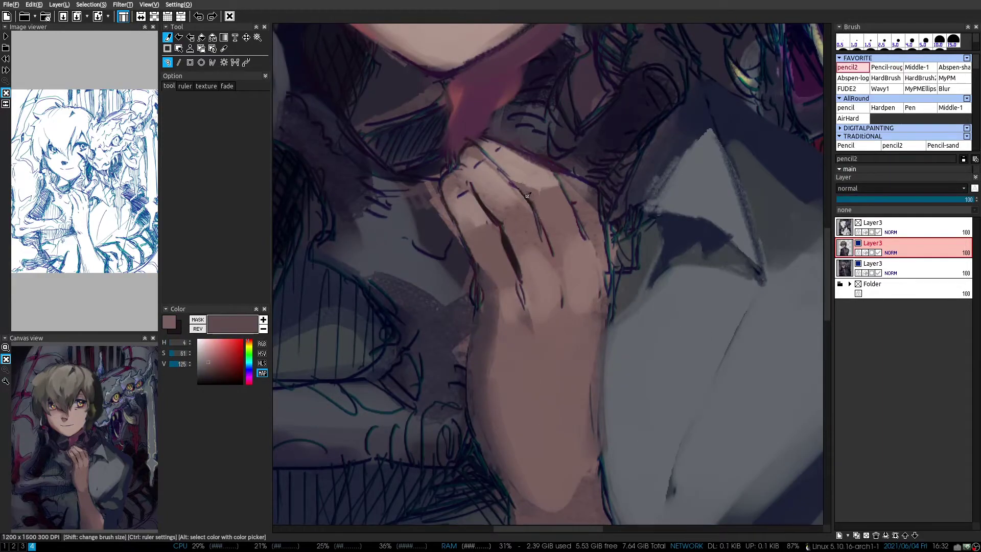
left_click_drag(572, 205, 585, 244)
Touch up the fingertips and finger edges with sampled skin tones using Pencil-rough
scroll(574, 199, "down", 2)
scroll(574, 246, "up", 2)
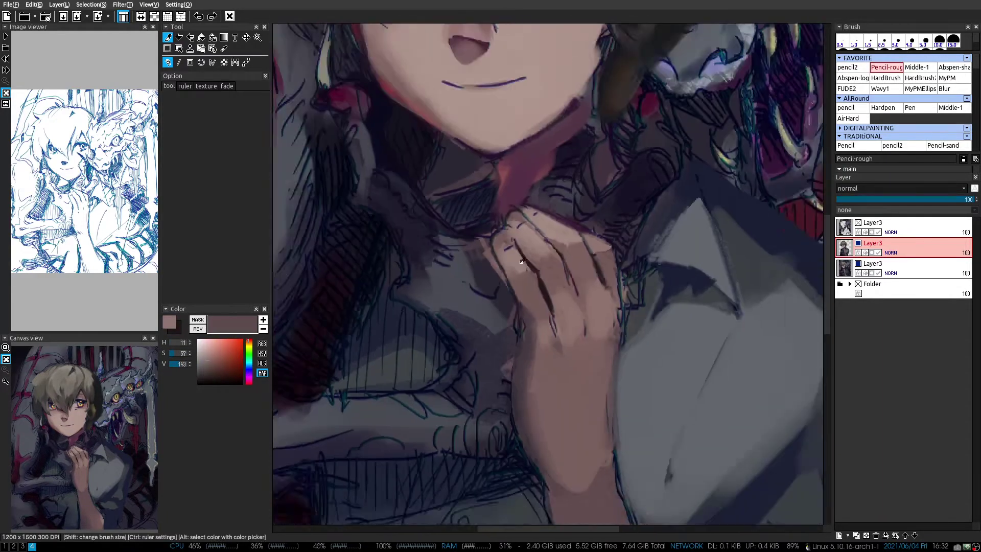
left_click(575, 276, "alt")
left_click_drag(575, 275, 644, 163)
left_click_drag(588, 225, 575, 307)
Paint soft folds across the shirt chest and sleeve with sampled grey-blue tones using Middle-1
left_click(585, 232, "alt")
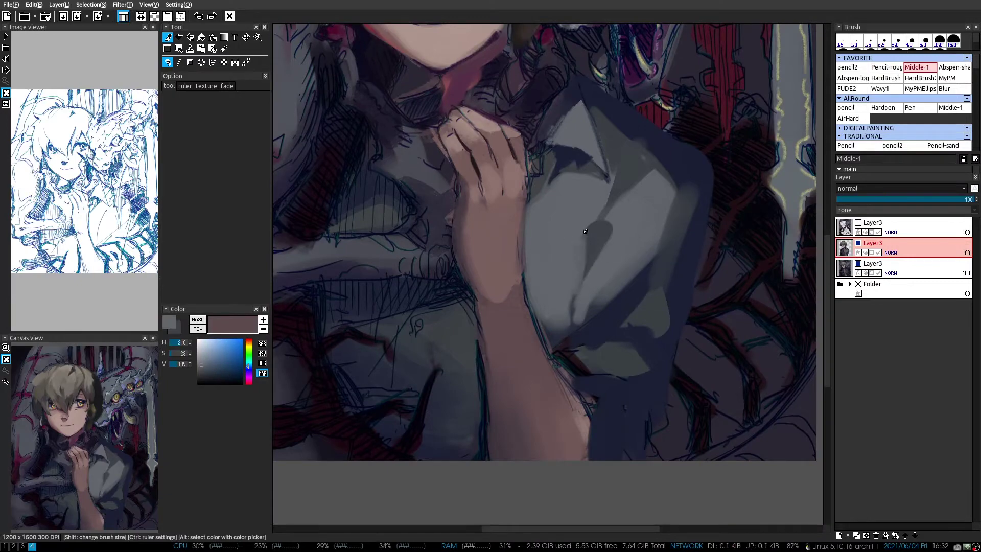
mouse_move(590, 240)
left_mouse_down()
mouse_move(646, 156)
mouse_move(588, 332)
left_mouse_up()
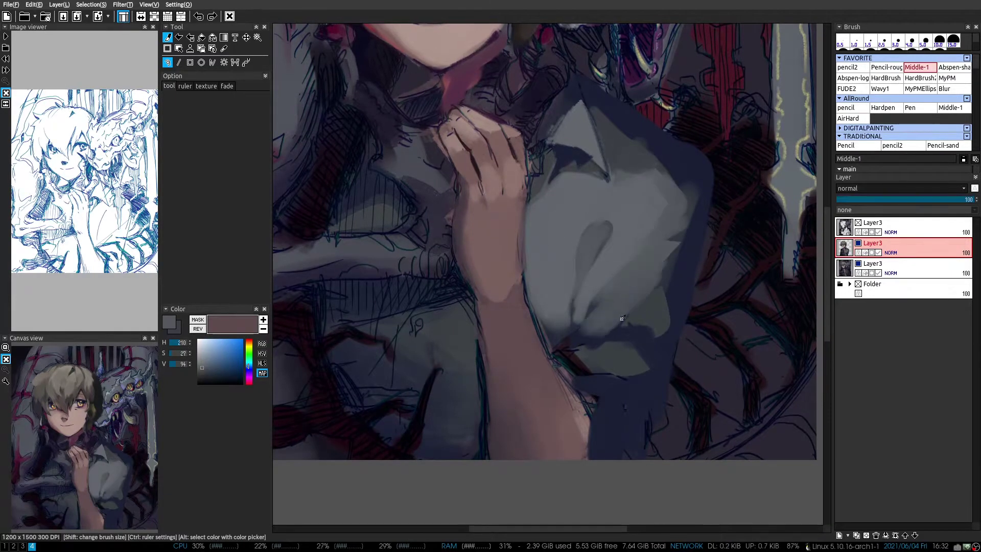
scroll(540, 373, "up", 1)
mouse_move(541, 374)
left_mouse_down()
mouse_move(572, 274)
mouse_move(545, 236)
left_mouse_up()
scroll(573, 275, "down", 2)
left_click(582, 197, "alt")
Fill the sleeve opening beside the elbow with a sampled near-black brown using Middle-1
left_click(547, 253, "alt")
scroll(560, 284, "down", 3)
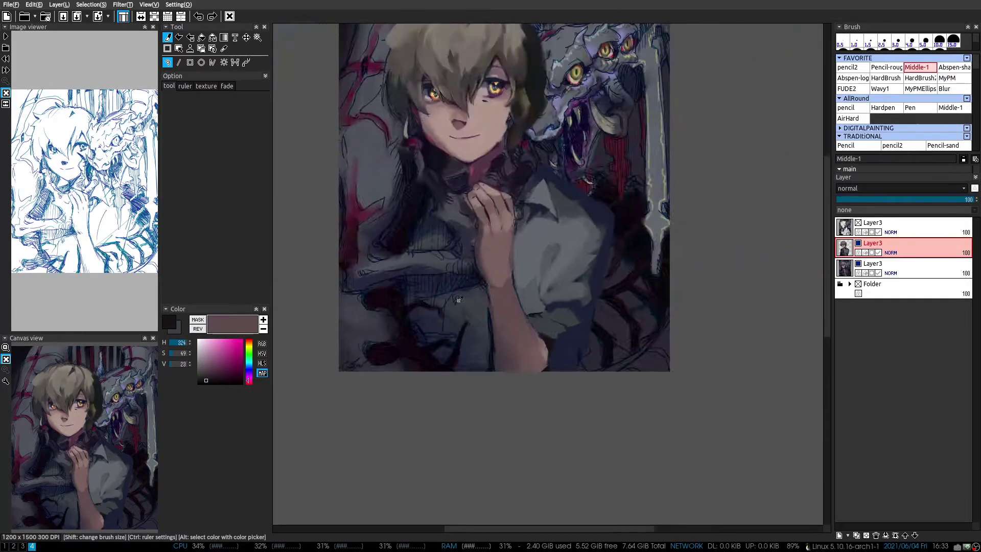
scroll(464, 193, "up", 3)
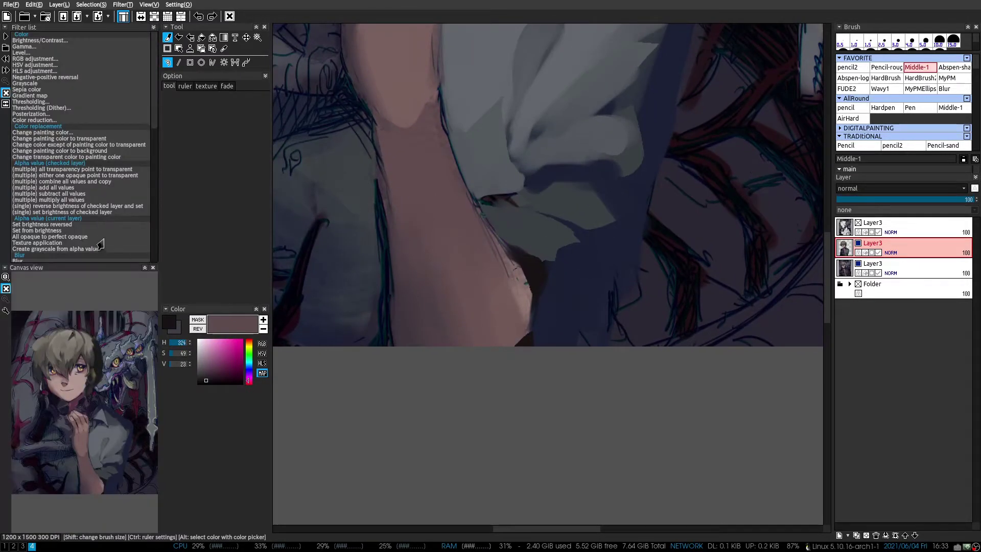
scroll(476, 306, "up", 2)
Build the gathered folds of the rolled sleeve above the elbow with sampled grey-blue and navy tones using Middle-1
left_click(476, 305, "alt")
scroll(477, 305, "up", 1)
left_click(530, 430, "alt")
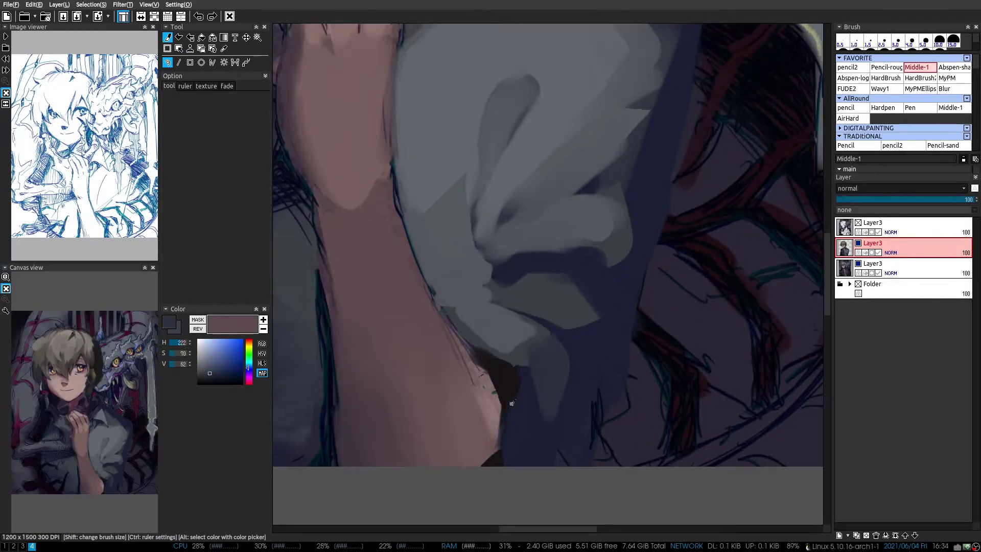
left_click_drag(490, 334, 543, 338)
left_click(511, 286, "alt")
mouse_move(495, 281)
left_mouse_down()
mouse_move(552, 291)
mouse_move(562, 325)
mouse_move(474, 344)
mouse_move(503, 271)
mouse_move(554, 248)
mouse_move(504, 212)
left_mouse_up()
Refine the sleeve creases and blend the shirt chest planes with sampled light and dark grey-blues using Middle-1
scroll(511, 317, "up", 1)
left_click(526, 309, "alt")
scroll(438, 390, "down", 3)
scroll(503, 272, "up", 3)
left_click(508, 290, "alt")
scroll(495, 214, "down", 2)
left_click(487, 174, "alt")
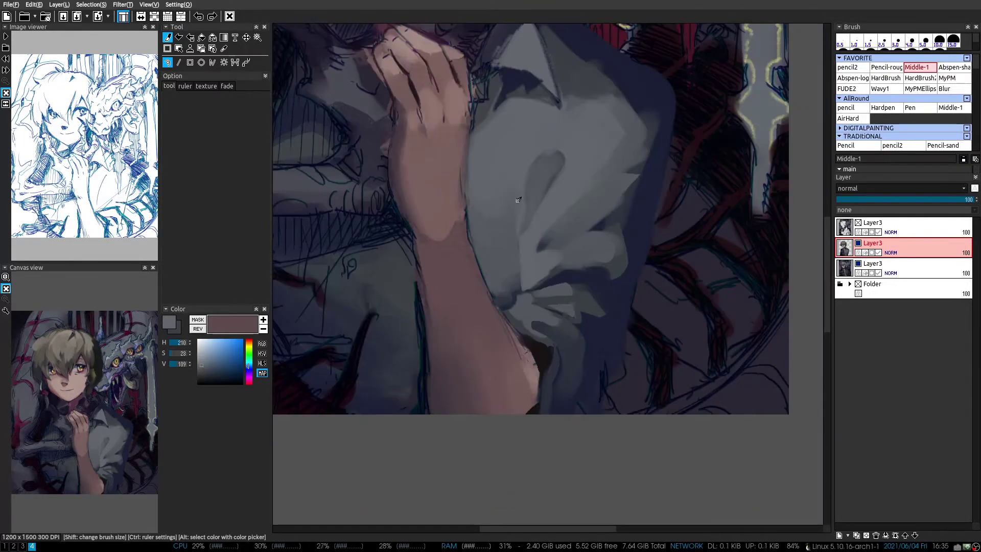
scroll(528, 198, "down", 2)
scroll(527, 214, "down", 1)
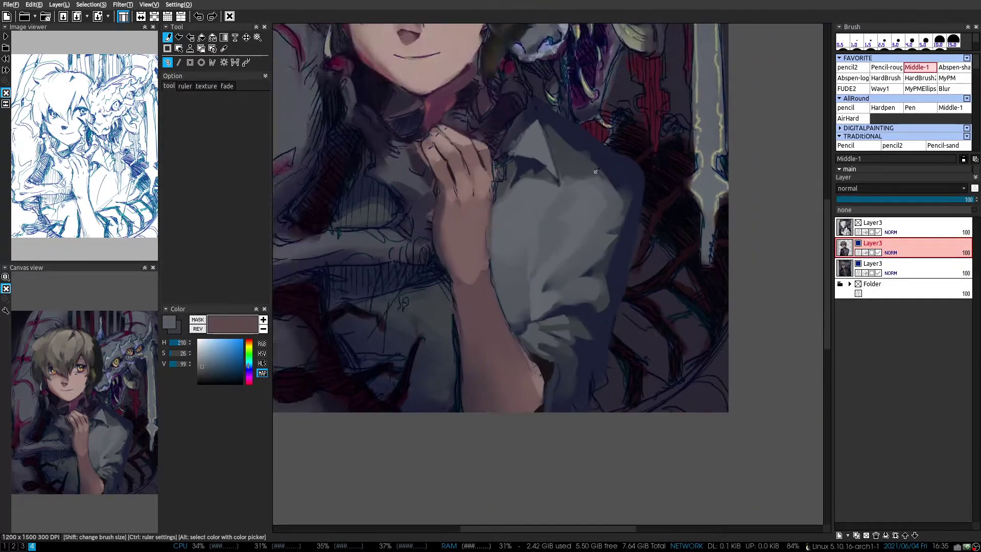
Cover the sketch lines on the shirt's lower torso beside the forearm with a sampled dark navy using Middle-1
scroll(389, 347, "up", 1)
left_click(396, 356, "alt")
scroll(396, 357, "up", 1)
mouse_move(396, 357)
left_mouse_down()
mouse_move(460, 368)
mouse_move(517, 448)
left_mouse_up()
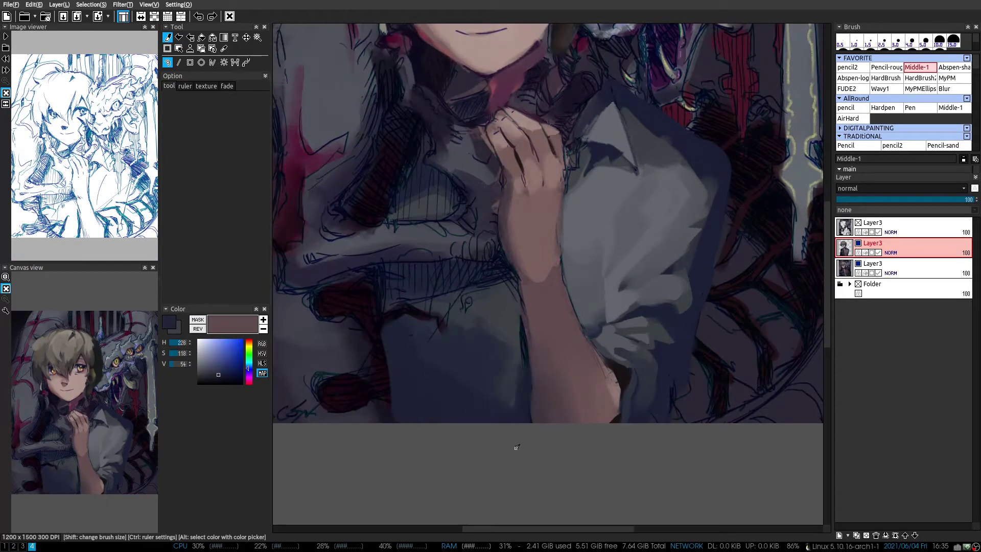
scroll(511, 356, "down", 2)
scroll(511, 356, "up", 1)
Paint over the sketched bony arm across the torso with sampled navy and grey shirt tones using Middle-1 and Abspen-shade
left_click(486, 309, "alt")
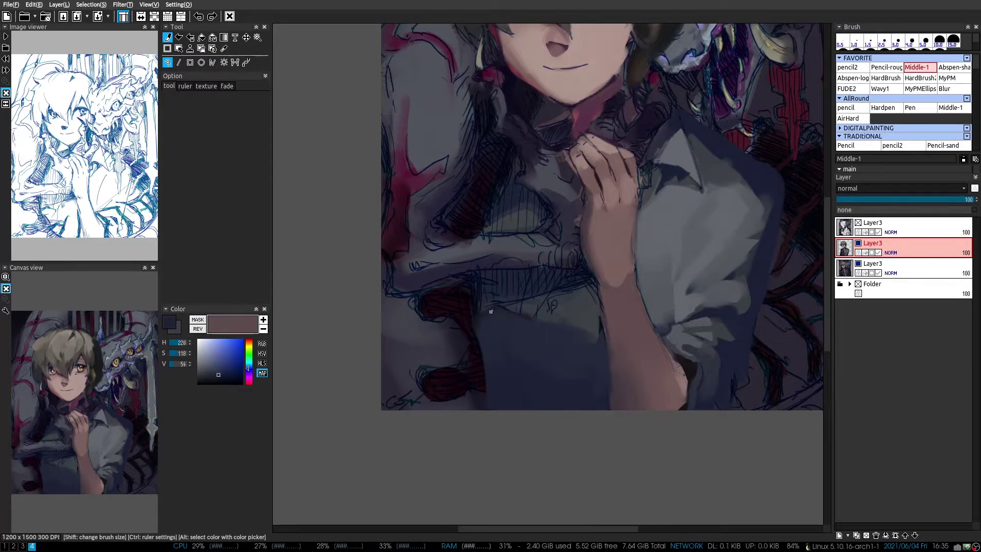
scroll(589, 282, "up", 2)
left_click(495, 324, "alt")
left_click_drag(494, 324, 613, 327)
scroll(501, 317, "down", 1)
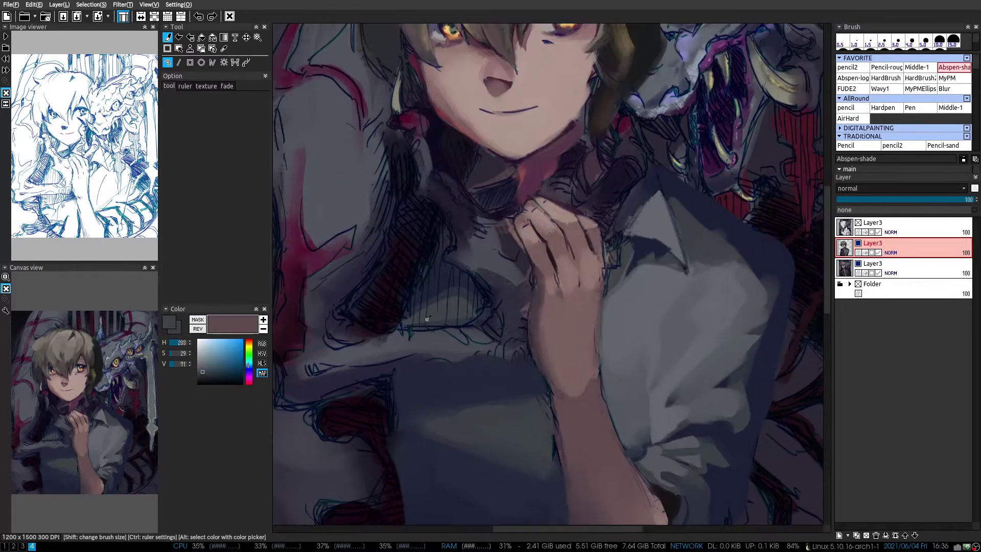
left_click_drag(409, 307, 463, 313)
scroll(463, 313, "down", 2)
scroll(467, 327, "up", 3)
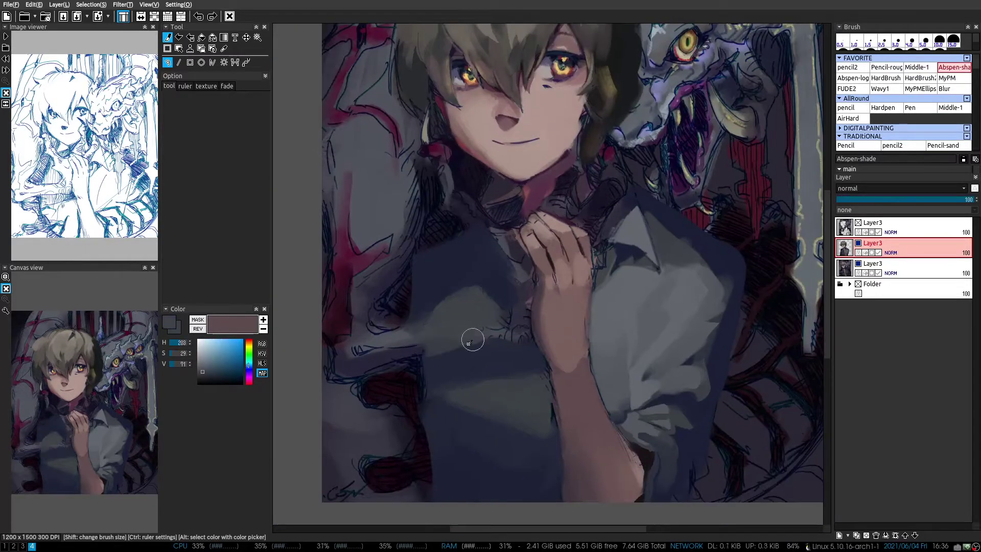
Extend the navy shirt up to the neck and hand, and clean the fingers' edges with sampled skin tones using Middle-1
left_click(488, 295, "alt")
scroll(511, 301, "up", 1)
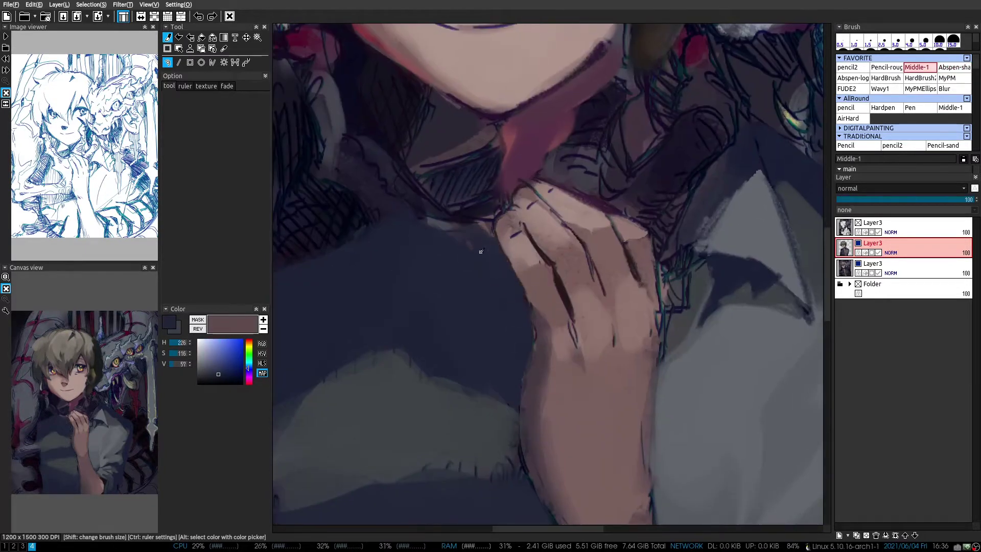
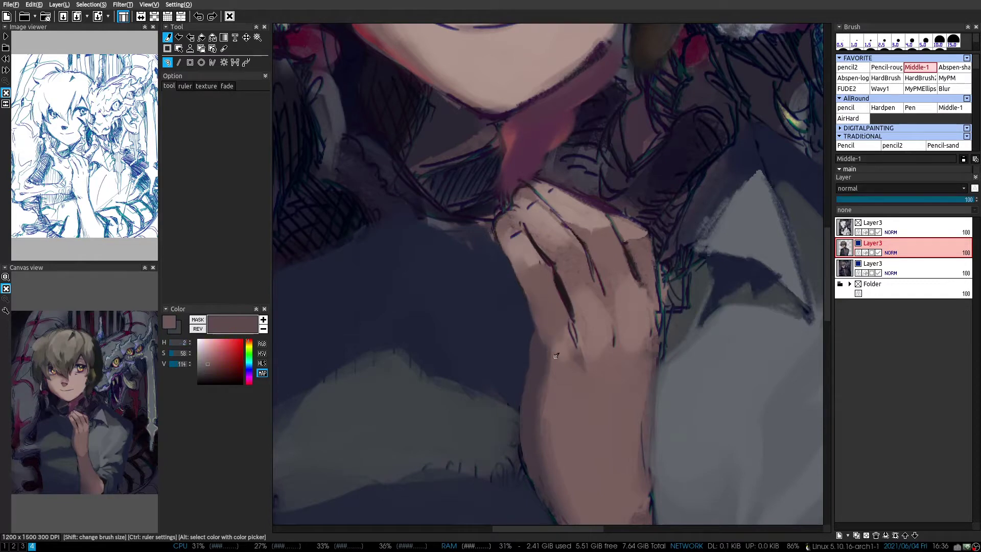
scroll(622, 280, "down", 2)
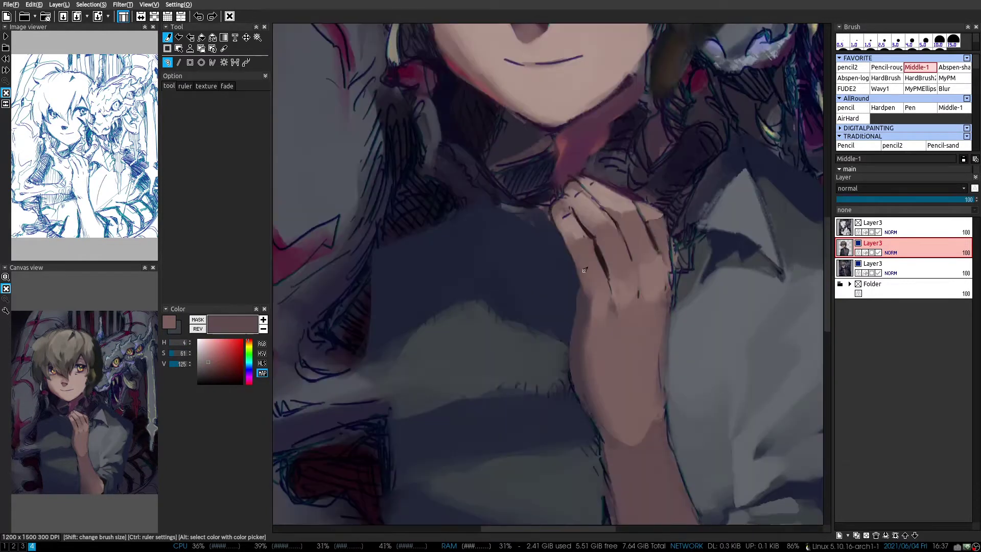
scroll(583, 301, "up", 3)
left_click(583, 302, "alt")
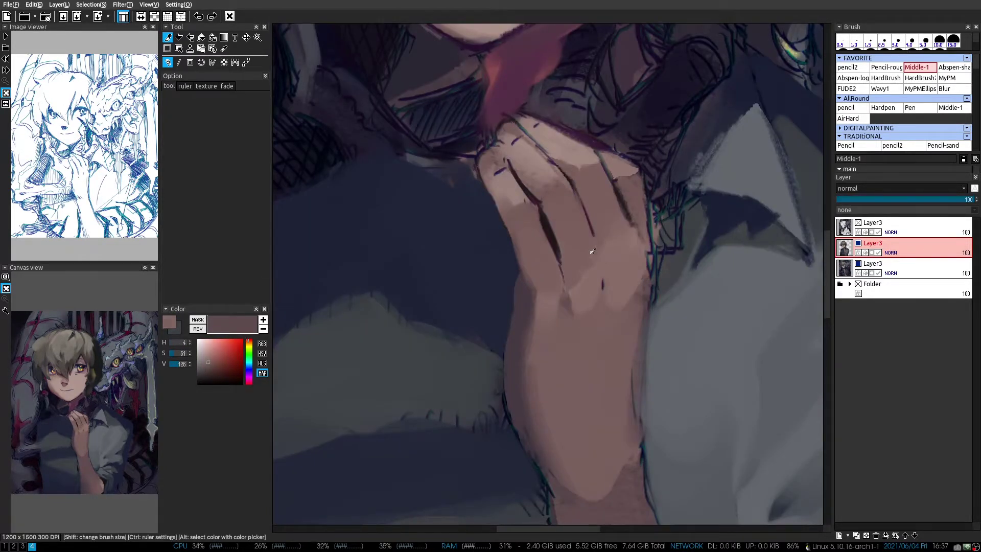
Add saturated red accents at the ends of the finger gaps and along the finger edge using pencil2
key("1")
left_click(583, 224, "alt")
scroll(546, 303, "up", 1)
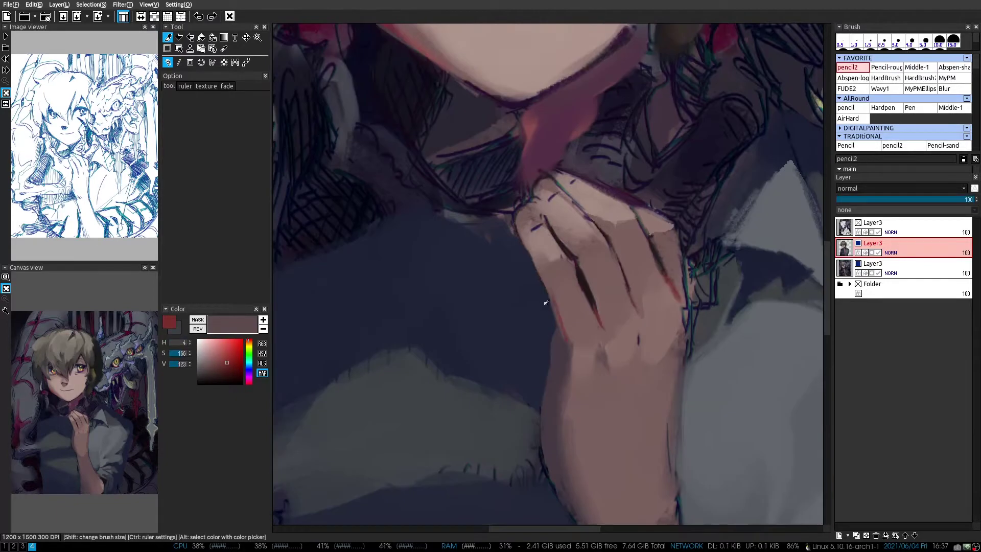
scroll(550, 337, "down", 1)
Blend the wrist into the forearm with sampled dusky skin tones using Middle-1 and Abspen-shade
key("2")
scroll(557, 335, "down", 1)
scroll(562, 333, "up", 1)
left_click(566, 332, "alt")
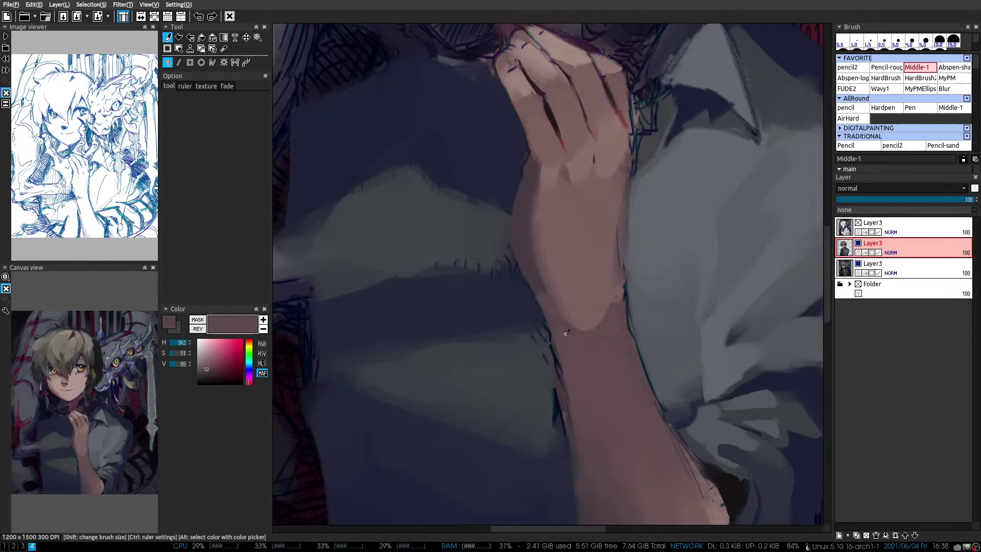
scroll(605, 210, "down", 1)
left_click_drag(565, 296, 586, 207)
scroll(587, 220, "down", 1)
scroll(526, 289, "down", 1)
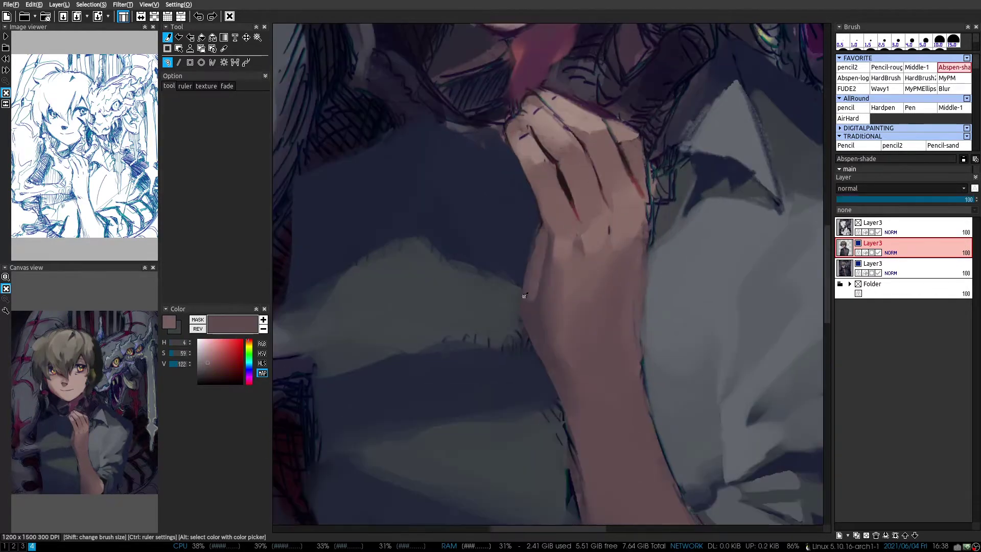
Clean up the shirt's edge beside the wrist with a sampled shirt tone using Middle-1
key("2")
scroll(530, 281, "down", 1)
left_click(522, 358, "alt")
scroll(522, 371, "down", 1)
Paint the neck above the hand with sampled dark purple-brown tones using Middle-1 and Abspen-shade, covering the sketch lines
scroll(521, 307, "up", 3)
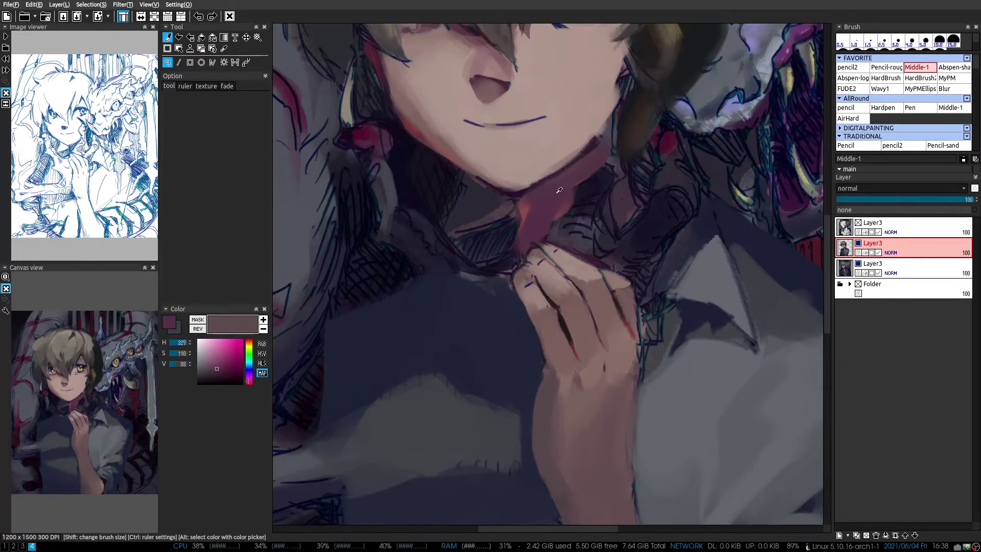
left_click(521, 245, "alt")
left_click(603, 235, "alt")
scroll(582, 265, "up", 3)
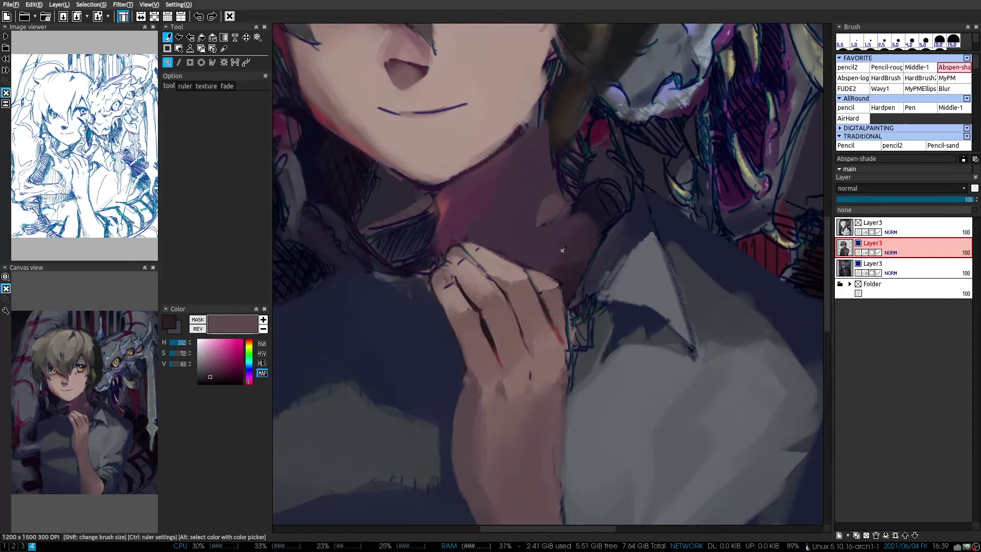
left_click(578, 240, "alt")
Paint the collar stand navy beside the neck and tidy the light collar flap with sampled tones
scroll(607, 239, "down", 1)
scroll(628, 238, "up", 2)
left_click(627, 239, "alt")
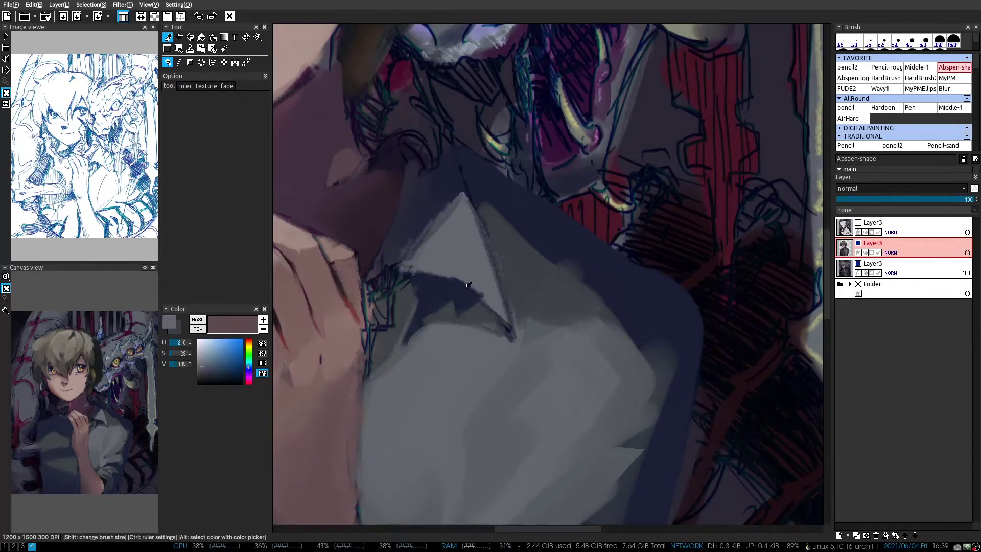
key("2")
scroll(526, 254, "down", 5)
scroll(526, 307, "up", 5)
left_click(526, 306, "alt")
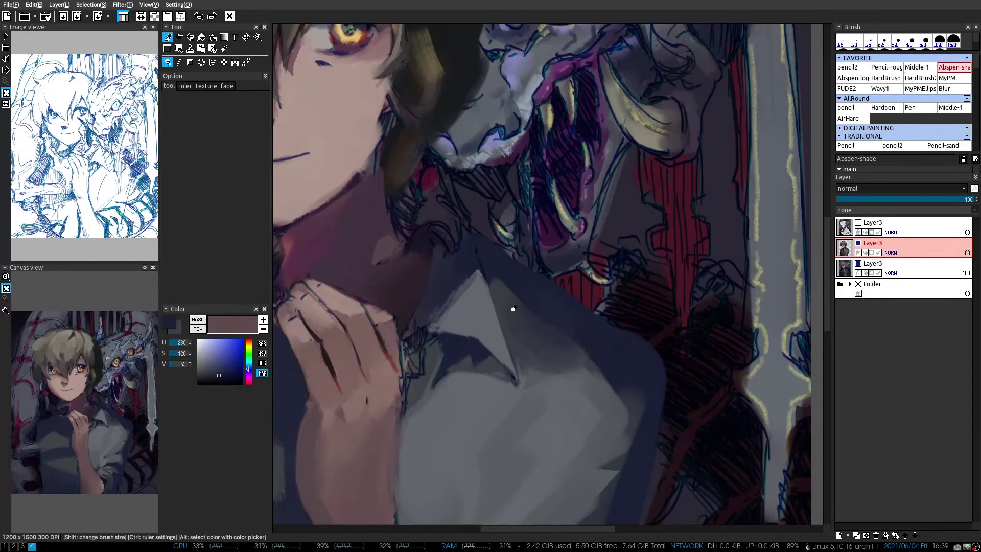
Softly shade the shoulder and the area beside the collar with a sampled dark navy using Abspen-shade
key("1")
left_click_drag(573, 306, 516, 353)
left_click_drag(490, 287, 527, 357)
scroll(525, 354, "down", 1)
scroll(526, 354, "down", 5)
scroll(511, 286, "up", 6)
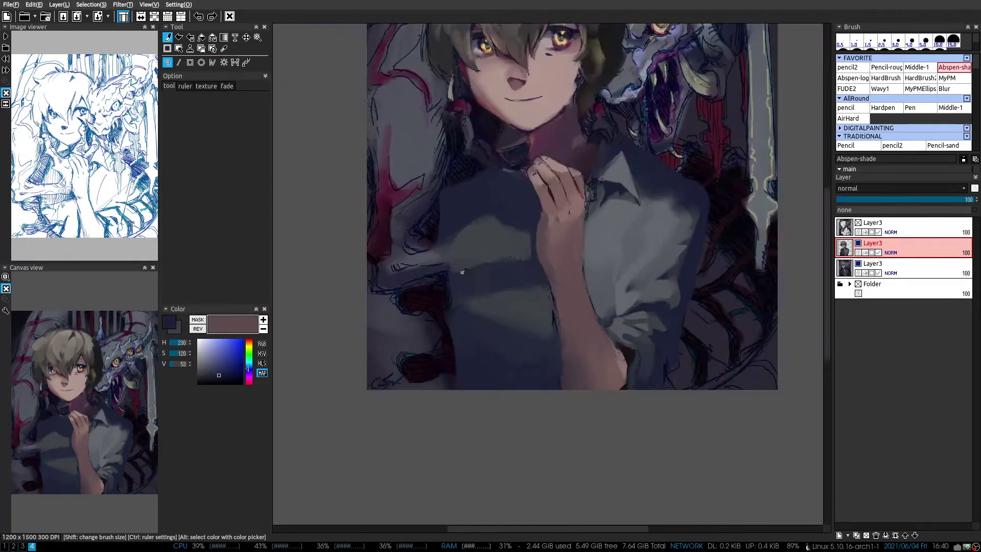
Cover the sketch lines where the shirt meets the forearm with sampled navy and shadowed skin tones using Abspen-shade and Middle-1
left_click(505, 268, "alt")
scroll(505, 268, "down", 1)
scroll(504, 267, "up", 2)
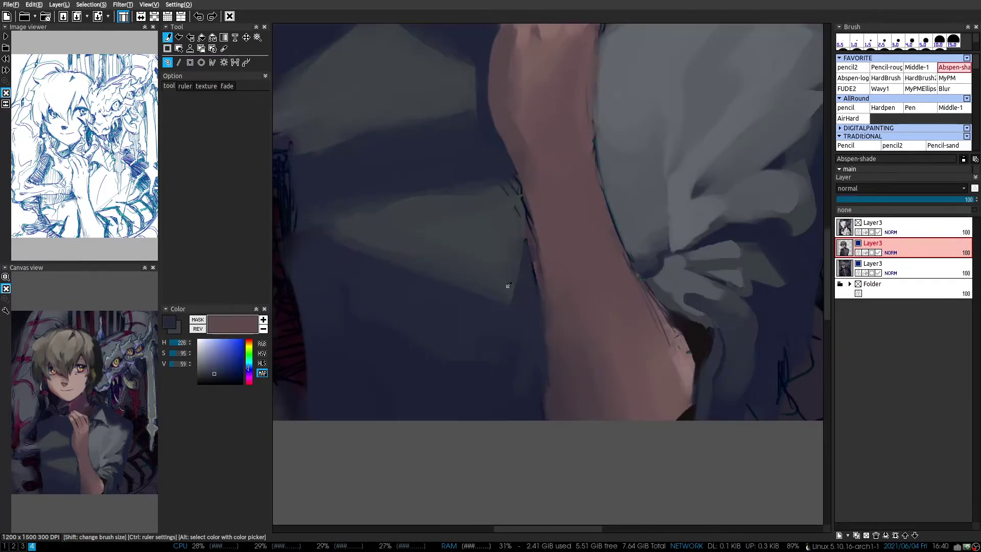
left_click(535, 253, "alt")
key("2")
scroll(535, 253, "down", 3)
scroll(504, 285, "up", 5)
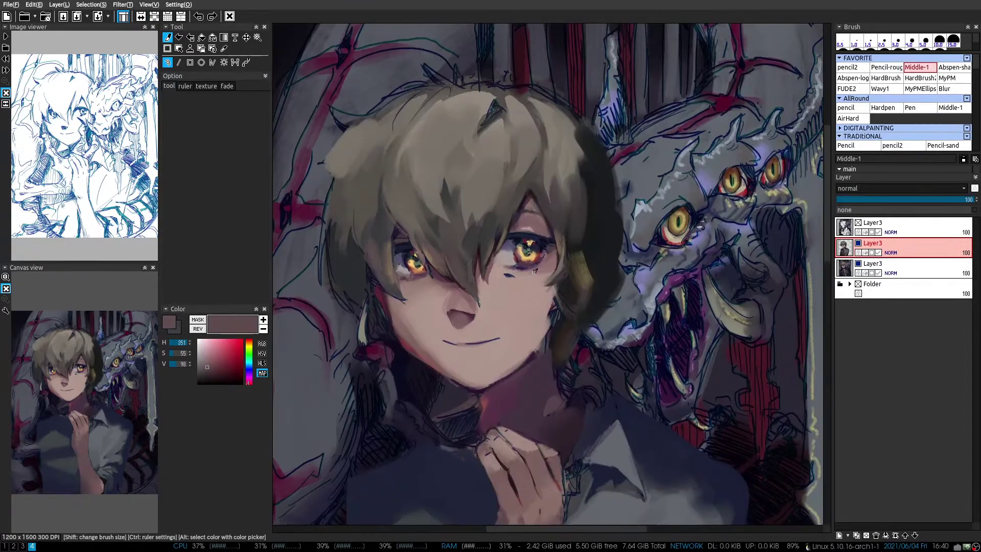
Paint over the stray dark marks beneath the eye nearer the dragon with sampled skin tones
left_click(498, 173, "alt")
mouse_move(497, 173)
left_mouse_down()
mouse_move(553, 296)
mouse_move(541, 245)
left_mouse_up()
key("1")
left_click(553, 297, "alt")
left_click(540, 303, "alt")
key("3")
scroll(530, 197, "up", 3)
Shade the eyelid and the skin around the eye nearer the dragon with sampled skin tones using Middle-1
key("2")
left_click(530, 198, "alt")
left_click(523, 171, "alt")
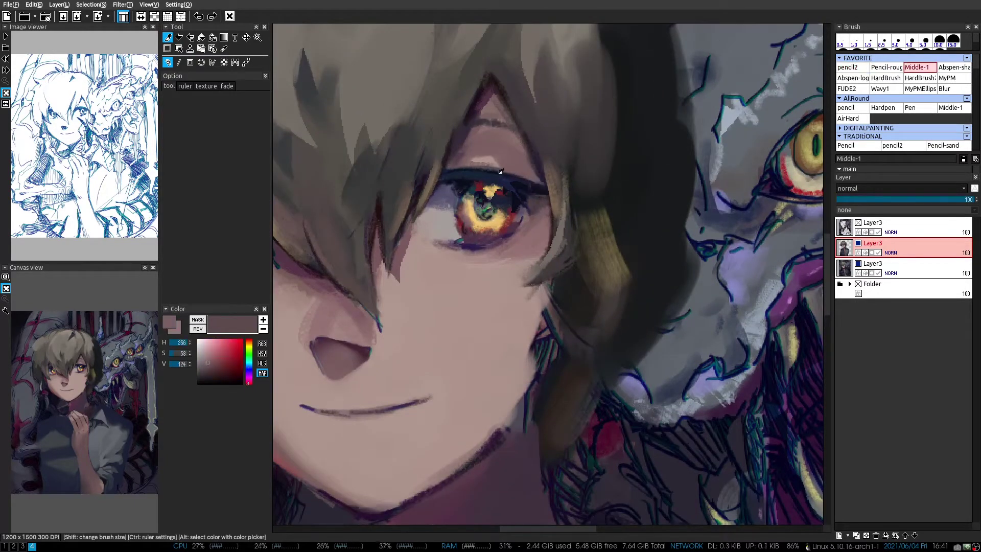
left_click_drag(522, 171, 547, 246)
scroll(552, 266, "down", 2)
left_click(553, 271, "alt")
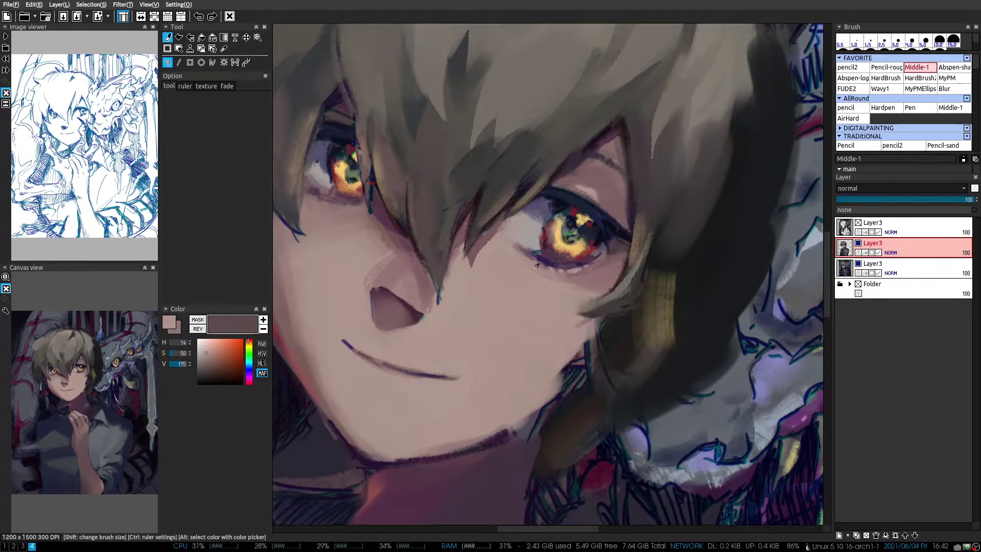
Mirror the canvas view and paint the eyelid of the eye farther from the dragon with light skin and dark blue tones
scroll(614, 258, "down", 2)
key("h")
scroll(700, 252, "up", 2)
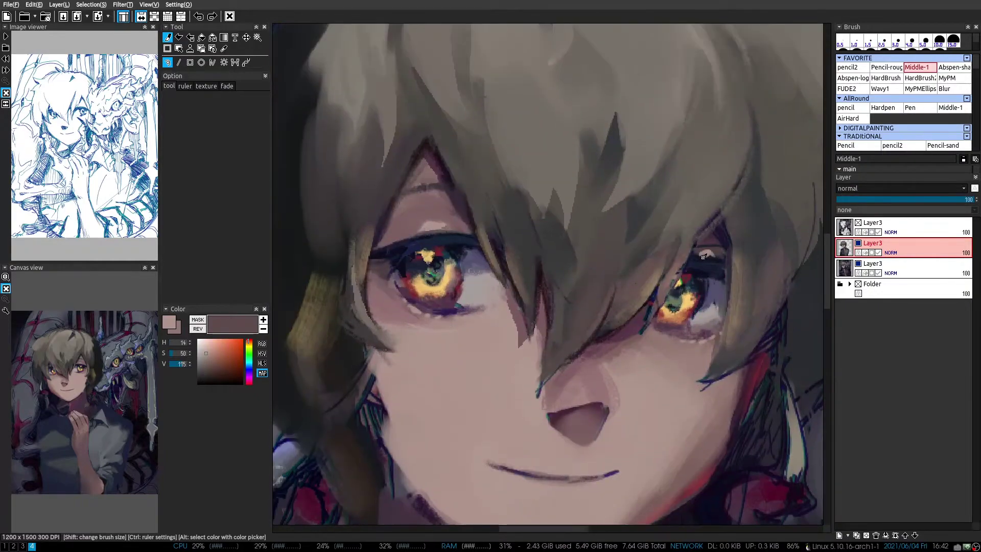
scroll(703, 256, "up", 1)
left_click_drag(703, 255, 576, 267)
left_click(590, 227, "alt")
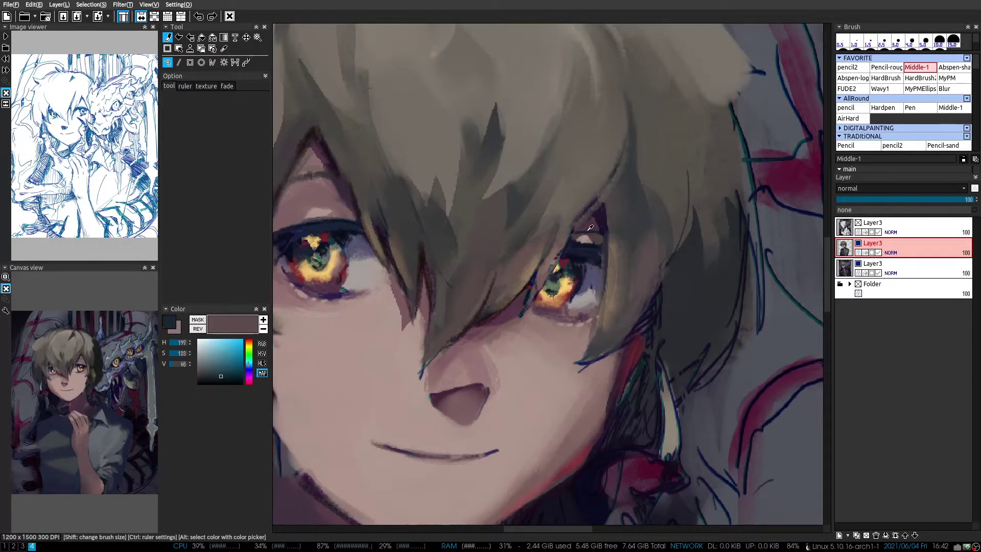
Refine the upper eyelid line of the eye nearer the dragon with a sampled dark purple using pencil2, then unmirror the view
key("2")
left_click(330, 214, "alt")
left_click_drag(330, 214, 443, 160)
key("h")
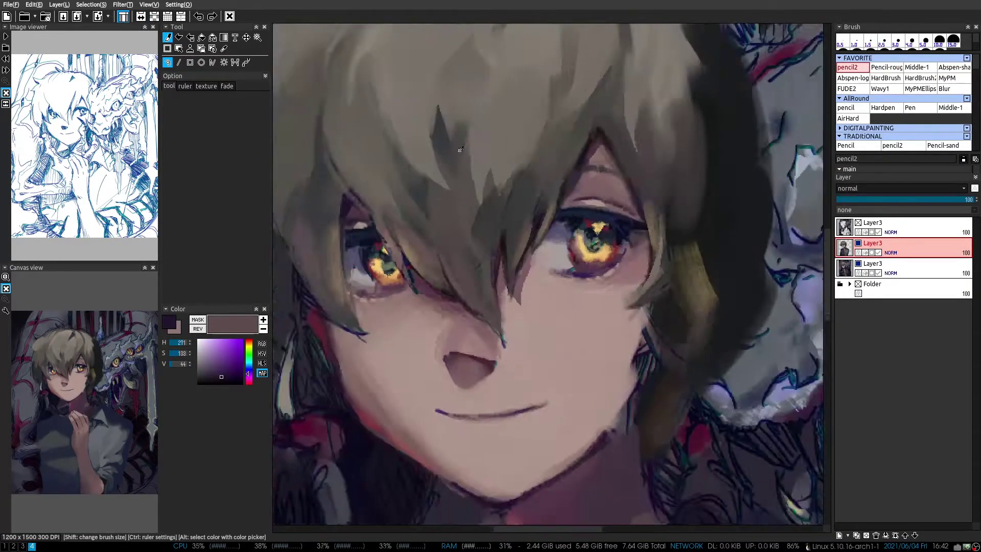
scroll(657, 203, "up", 1)
Soften the dark shadow under the nose with sampled skin and muted rose tones using Abspen-shade
left_click(657, 203, "alt")
key("b")
key("4")
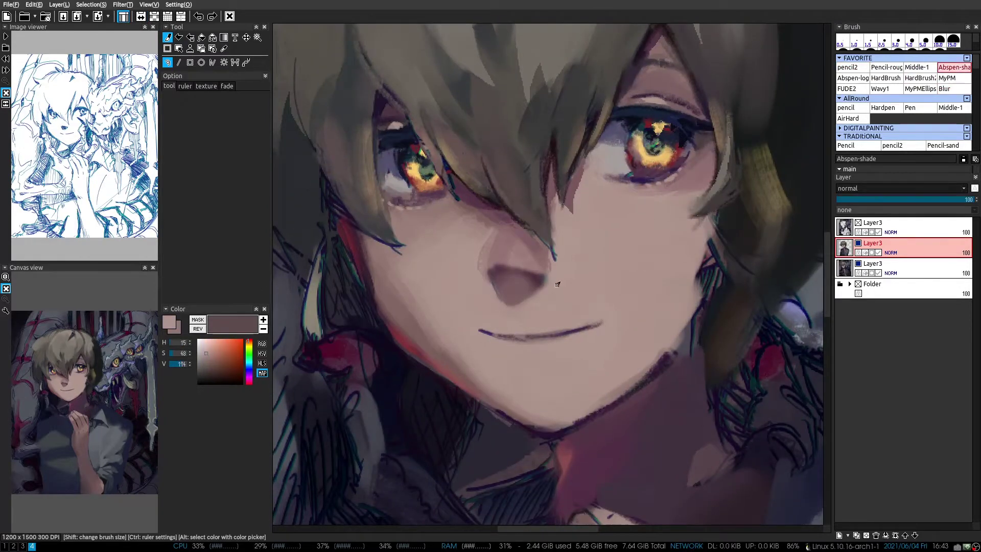
left_click(512, 273, "alt")
left_click(532, 280, "alt")
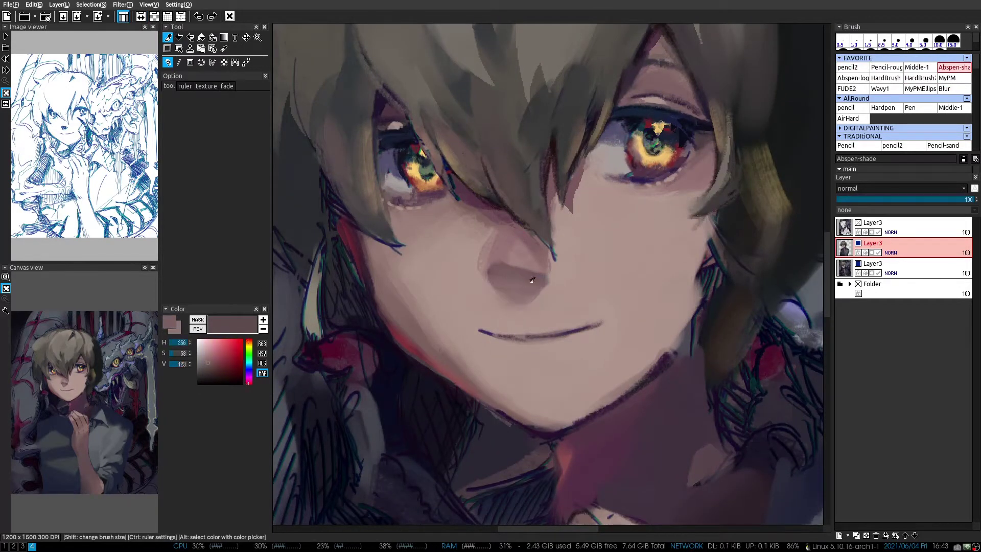
scroll(501, 255, "down", 1)
left_click(501, 256, "alt")
scroll(501, 256, "down", 4)
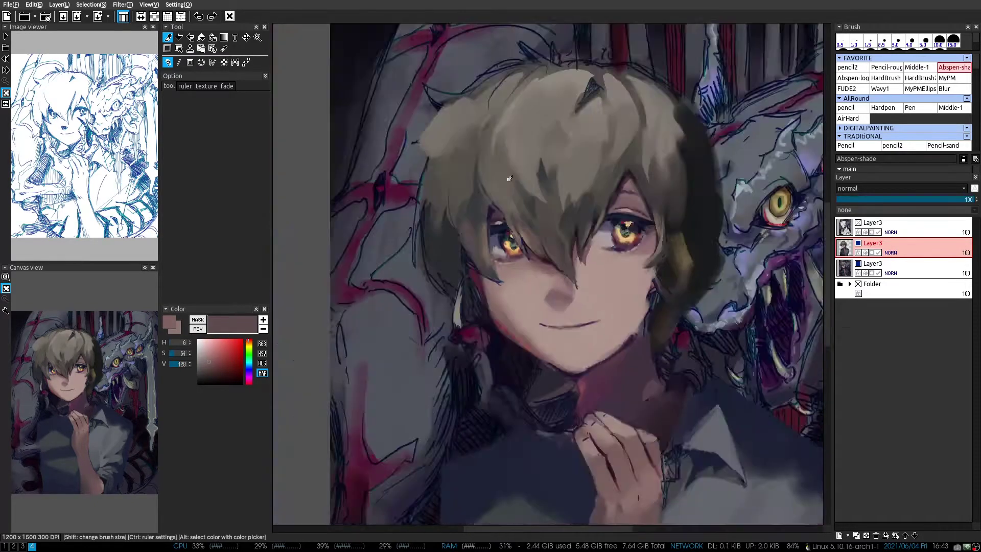
Blend the nose bridge with sampled skin tones and cover the blue sketch line at the central fringe tip using Middle-1
scroll(529, 260, "up", 2)
left_click(573, 313, "alt")
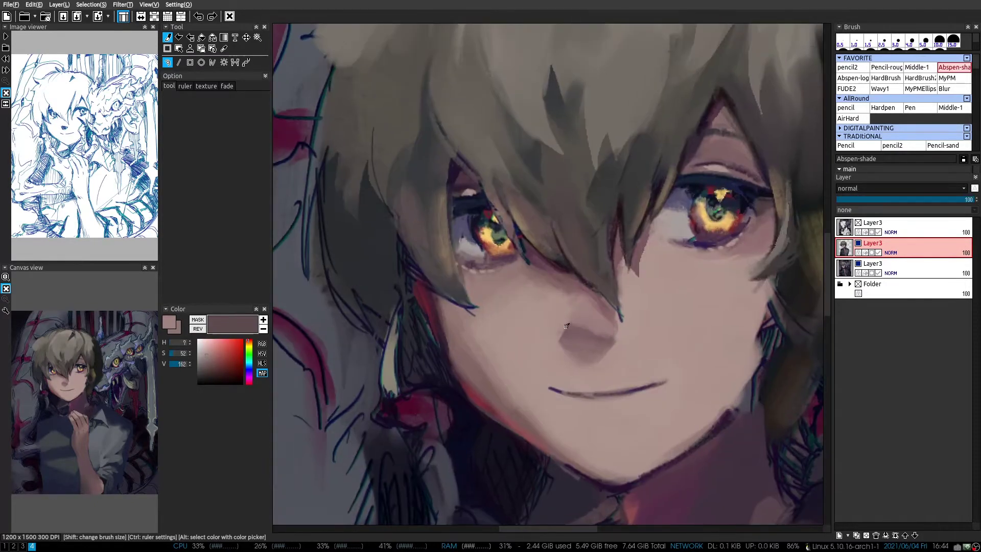
scroll(567, 325, "down", 1)
scroll(562, 307, "up", 1)
left_click(559, 220, "alt")
key("2")
left_click(551, 209, "alt")
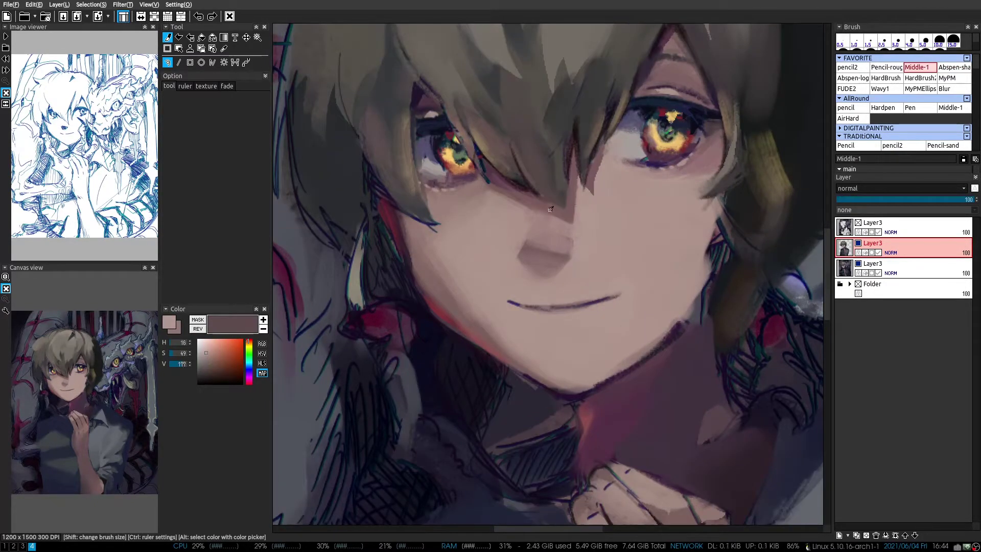
scroll(551, 208, "down", 1)
scroll(511, 230, "up", 1)
Clean up the hair lock beside the eye farther from the dragon with sampled skin, hair and dark purple tones using pencil2 and Middle-1
key("1")
left_click(501, 237, "alt")
scroll(526, 257, "down", 1)
left_click(427, 238, "alt")
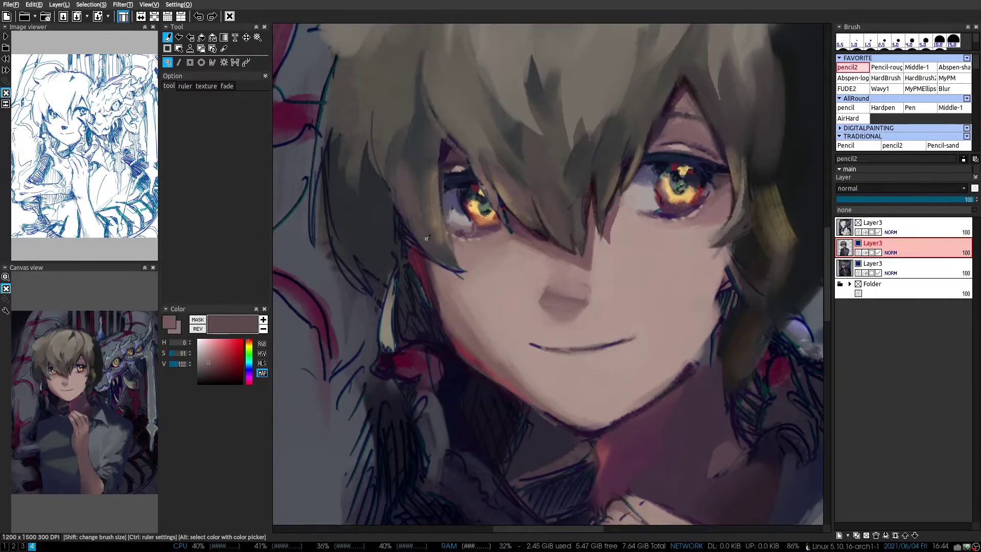
left_click(452, 279, "alt")
key("2")
left_click(396, 220, "alt")
key("3")
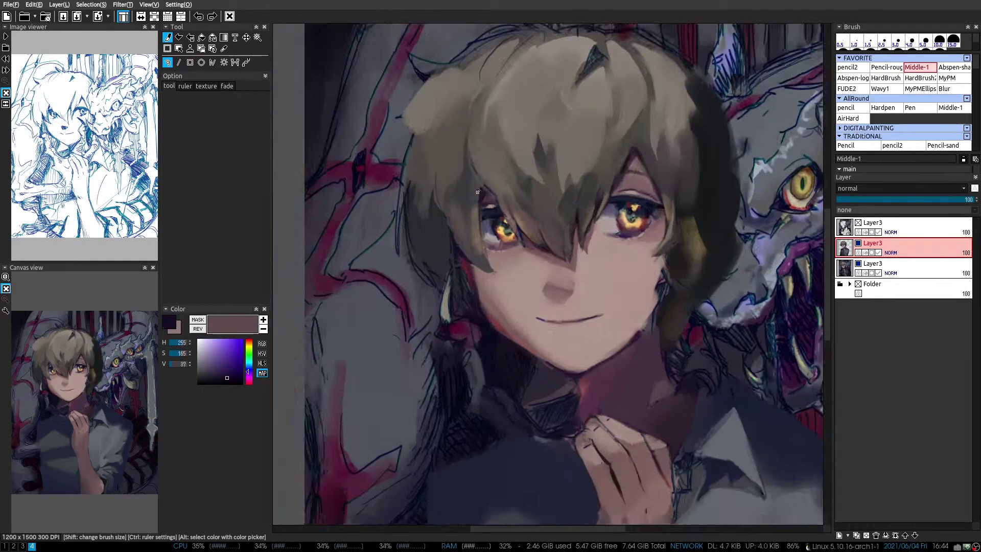
Soften the jawline with a sampled skin tone and shade the hair beside the neck in olive brown using Abspen-shade
scroll(511, 245, "down", 1)
scroll(554, 254, "up", 1)
left_click_drag(555, 254, 568, 224)
left_click(452, 335, "alt")
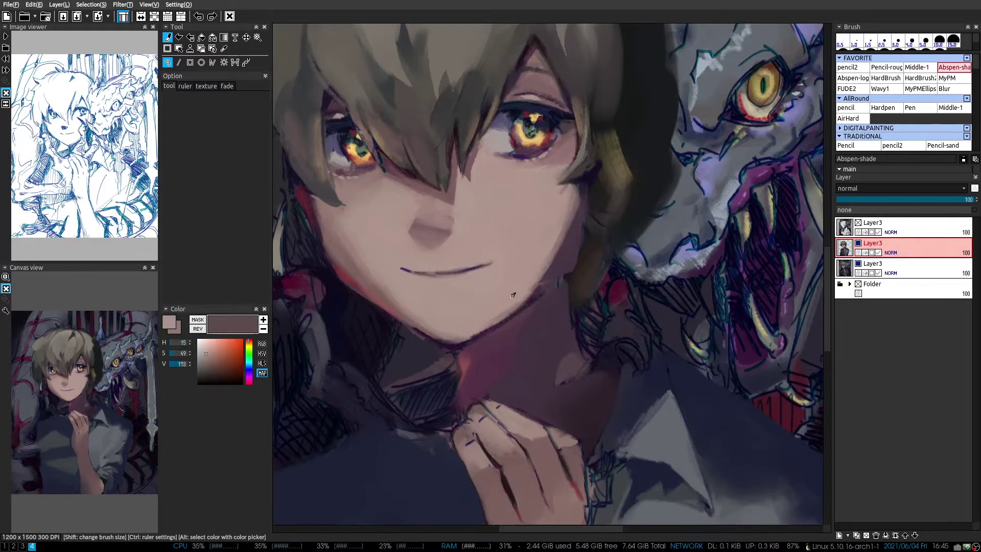
left_click_drag(452, 336, 464, 360)
left_click_drag(550, 295, 542, 368)
left_click(593, 279, "alt")
scroll(625, 212, "down", 1)
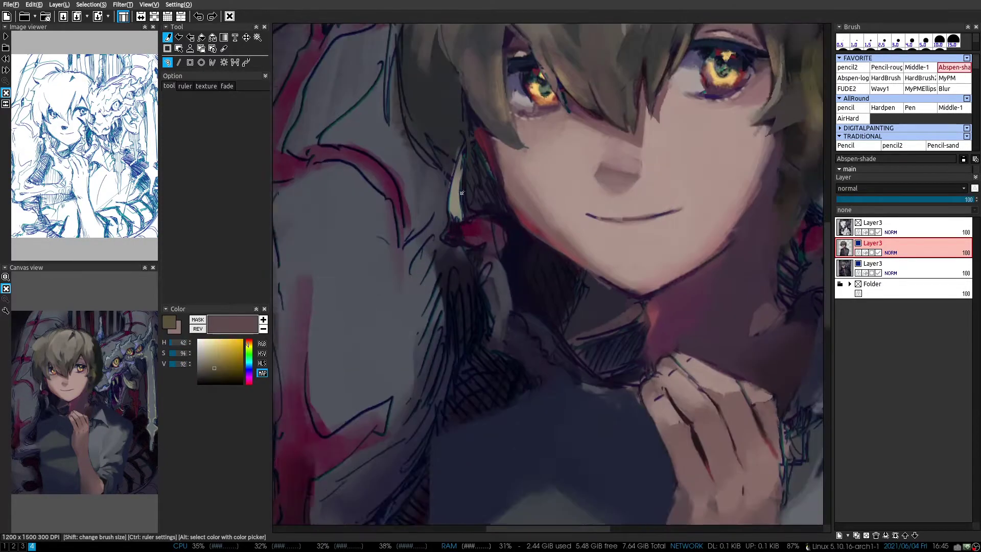
Touch up the cheek edge below the side hair lock with sampled skin tones using Middle-1
scroll(473, 156, "up", 1)
left_click(474, 156, "alt")
left_click(500, 168, "alt")
scroll(497, 227, "up", 1)
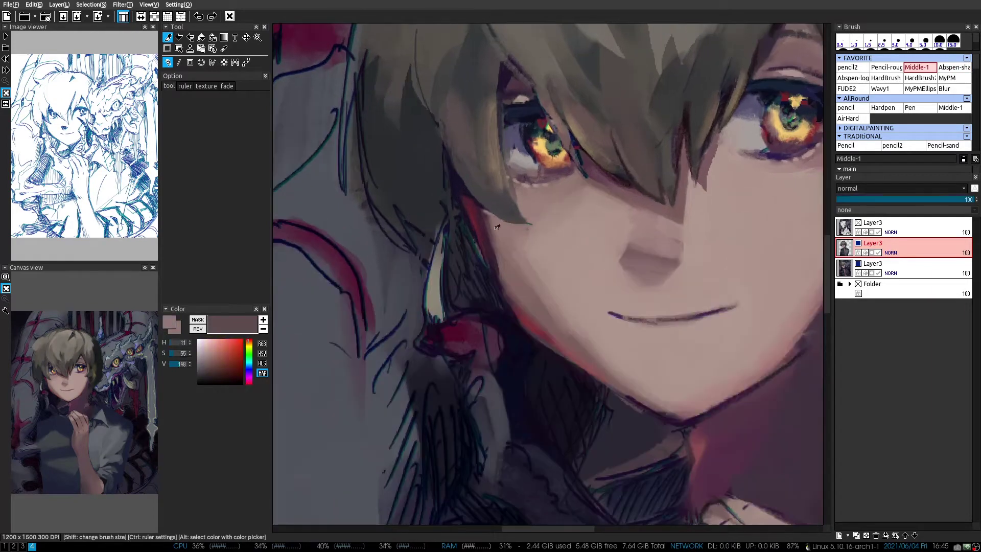
scroll(496, 239, "down", 1)
scroll(575, 238, "up", 2)
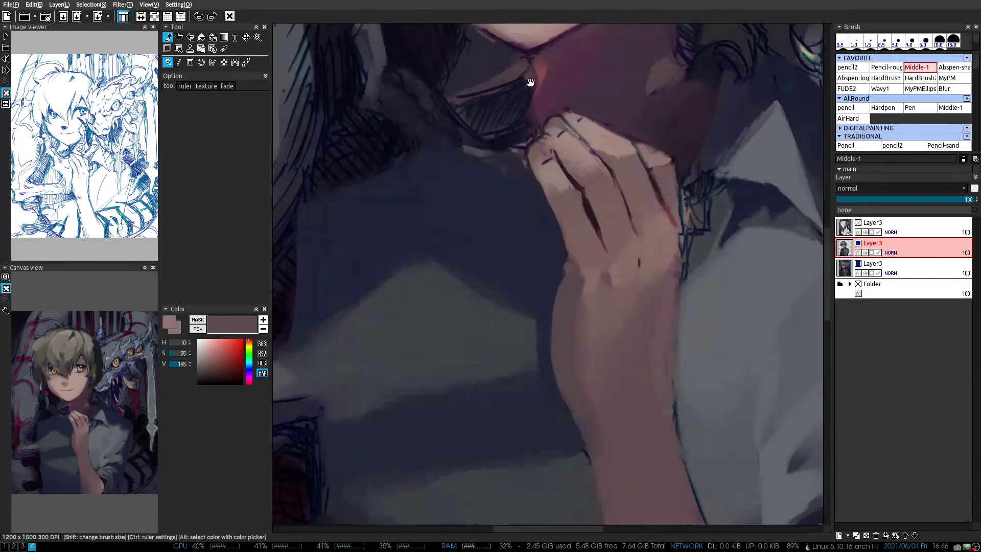
Paint sampled skin tones over the small sketch marks on the raised hand's fingertips using Middle-1
left_click(575, 239, "alt")
key("ctrl+z")
left_click(567, 225, "alt")
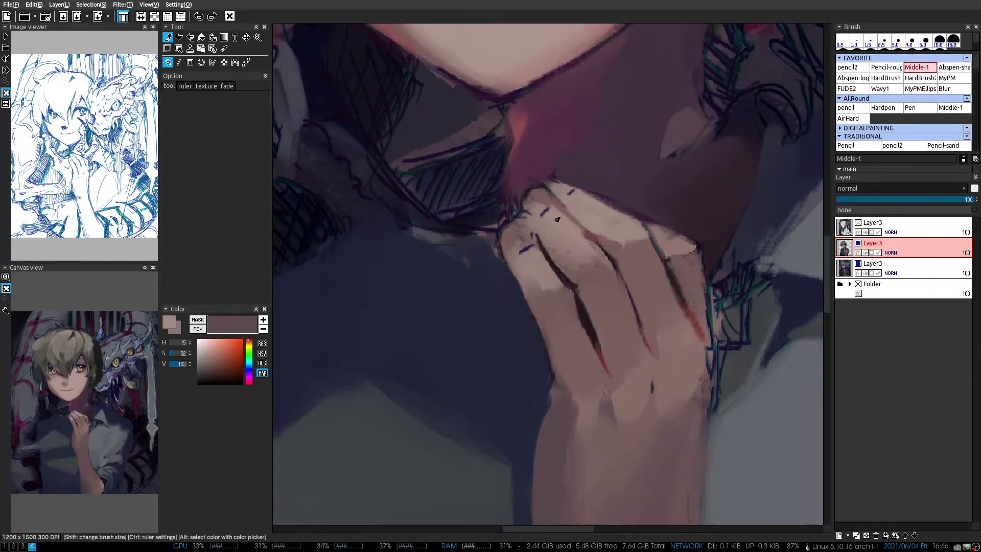
scroll(535, 225, "down", 1)
scroll(539, 225, "down", 2)
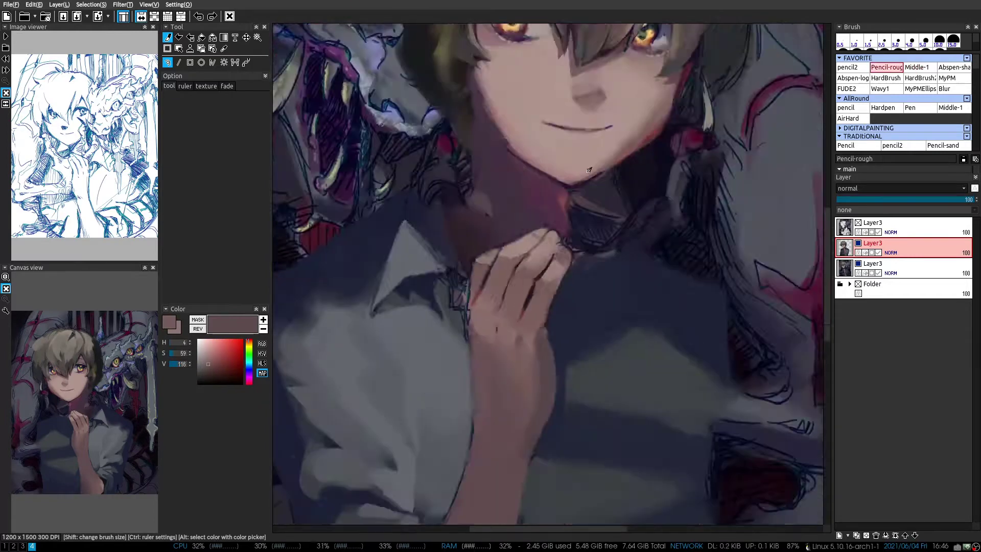
Refine the finger edges and the gaps between the fingers with sampled skin tones using pencil2
scroll(602, 237, "up", 3)
left_click(601, 238, "alt")
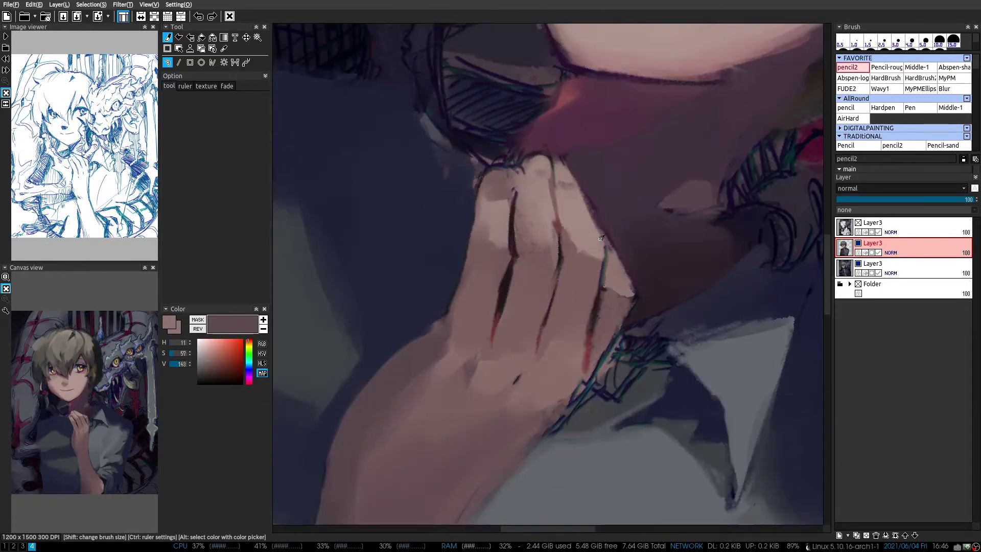
left_click(584, 275, "alt")
left_click(562, 266, "alt")
scroll(557, 240, "down", 1)
left_click(547, 220, "alt")
scroll(545, 212, "down", 1)
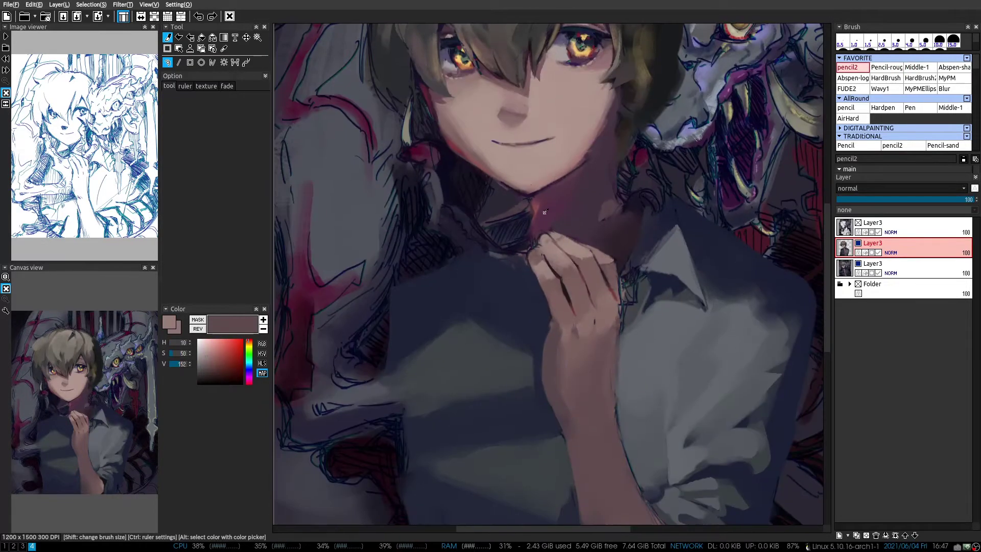
Show the hidden layers and paint a light grey highlight on the shirt beside the forearm using Middle-1
left_click(545, 211, "alt")
scroll(545, 211, "down", 1)
scroll(511, 246, "down", 1)
scroll(474, 291, "up", 3)
left_click_drag(472, 289, 568, 278)
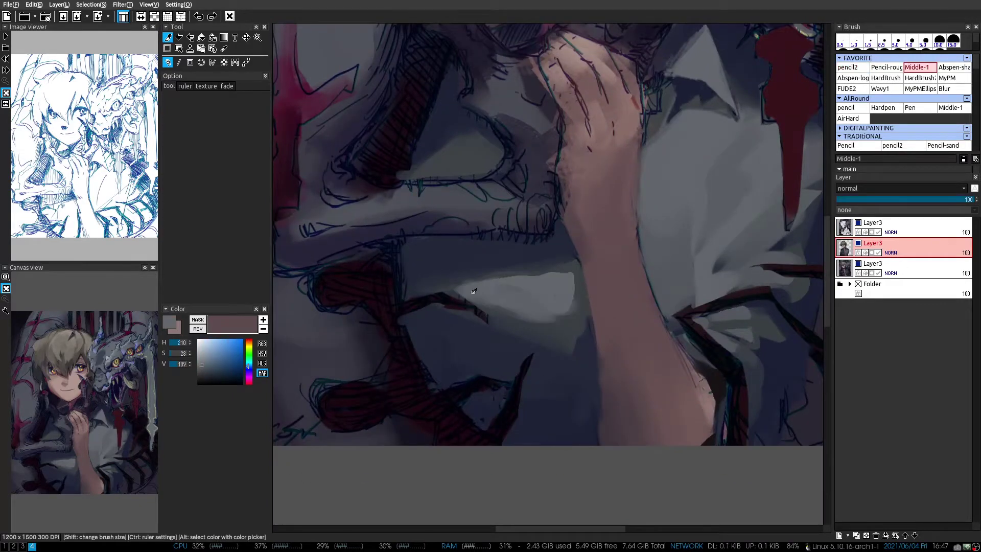
left_click(564, 281, "alt")
scroll(560, 287, "down", 1)
scroll(538, 286, "up", 1)
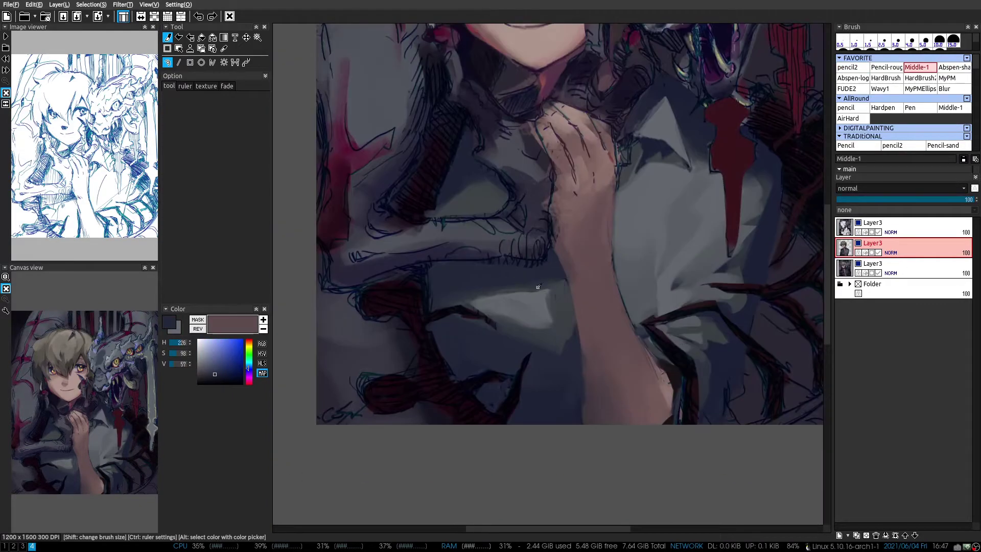
Softly extend the grey light area on the lower shirt with a sampled grey-blue using Abspen-shade
left_click(561, 303, "alt")
scroll(521, 322, "down", 4)
scroll(501, 312, "up", 5)
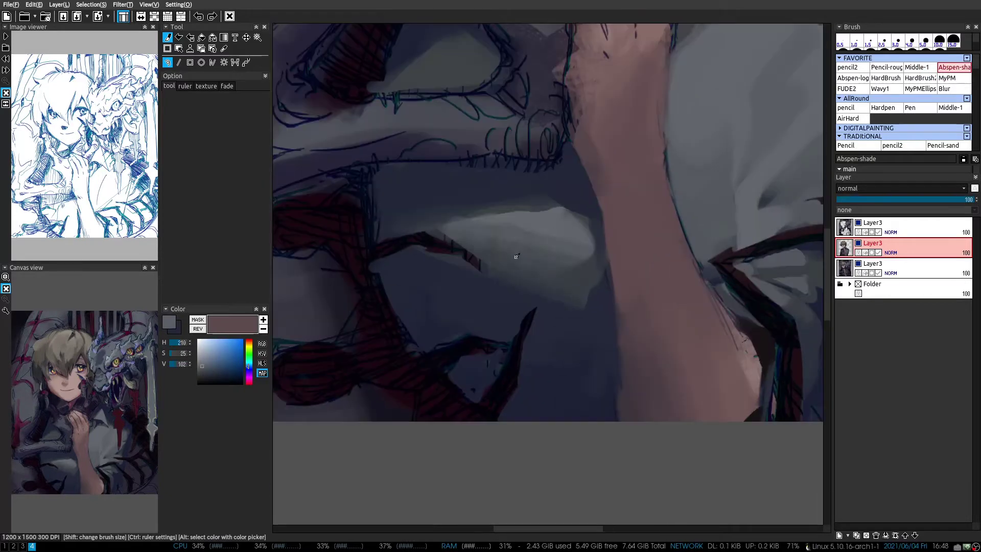
scroll(575, 302, "down", 4)
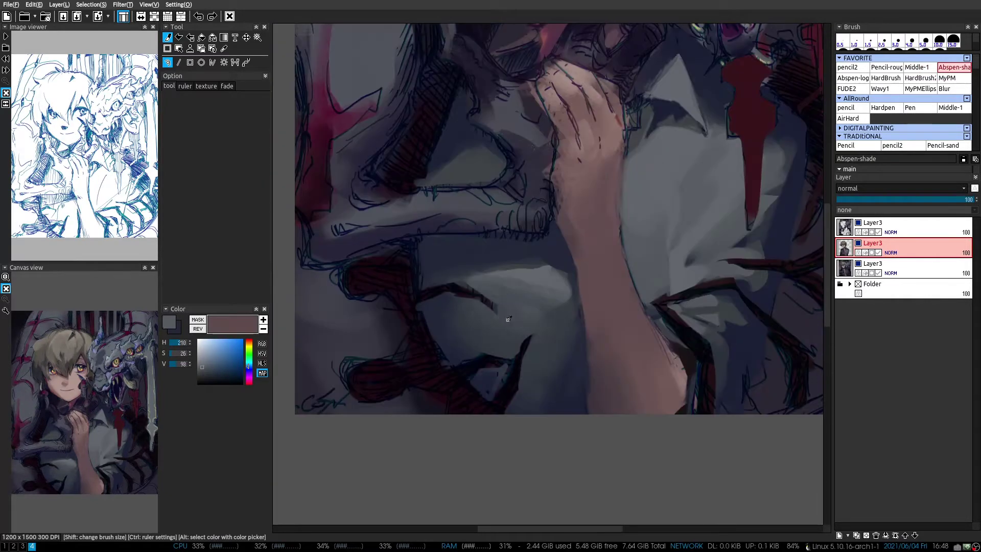
Paint a dark blue-grey vertical fold down the lit part of the lower shirt with a sampled tone
left_click(503, 324, "alt")
scroll(408, 279, "up", 4)
scroll(407, 280, "down", 2)
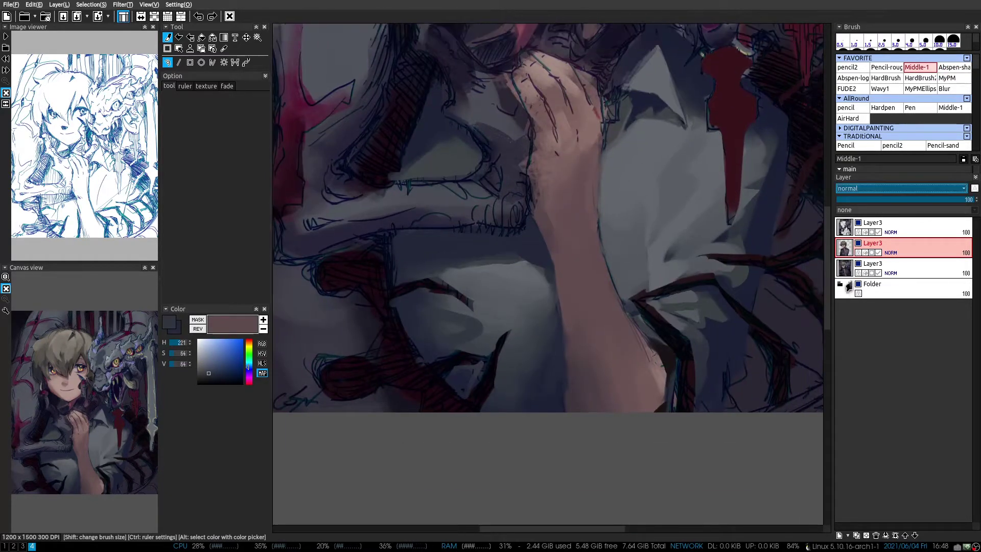
scroll(432, 343, "up", 1)
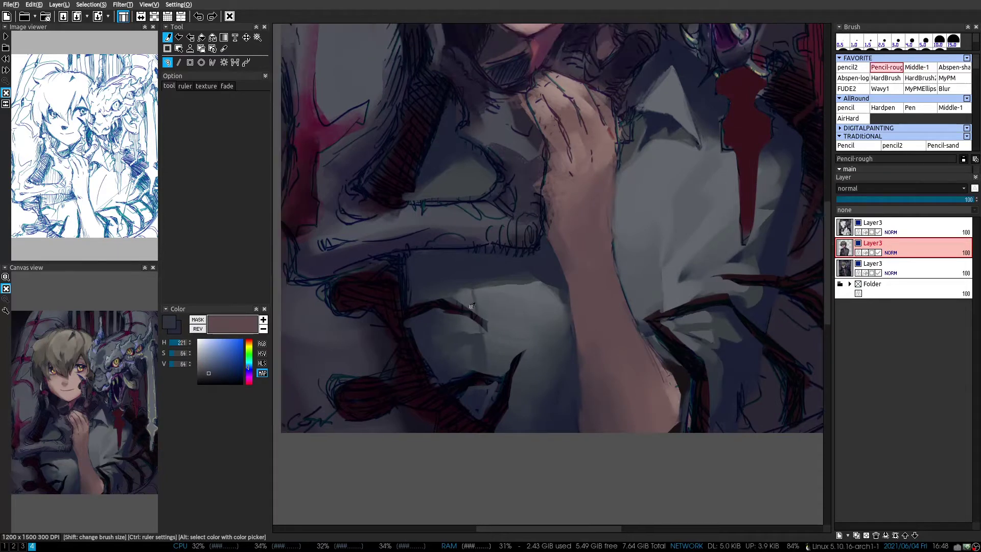
scroll(472, 306, "down", 1)
left_click_drag(574, 161, 625, 117)
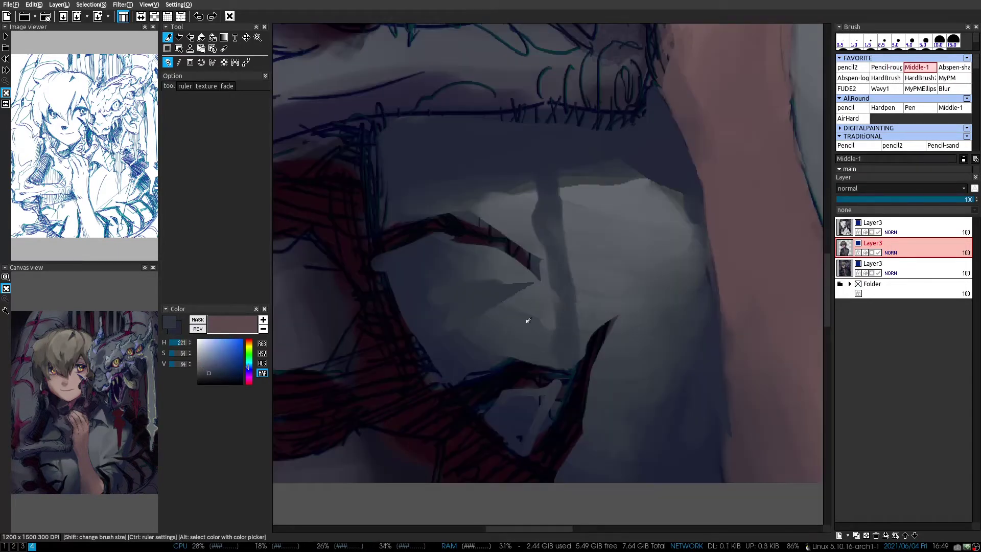
Shape the shirt shading between the red claws and the vertical fold with sampled grey-blue tones using Middle-1
left_click(469, 323, "alt")
left_click(403, 284, "alt")
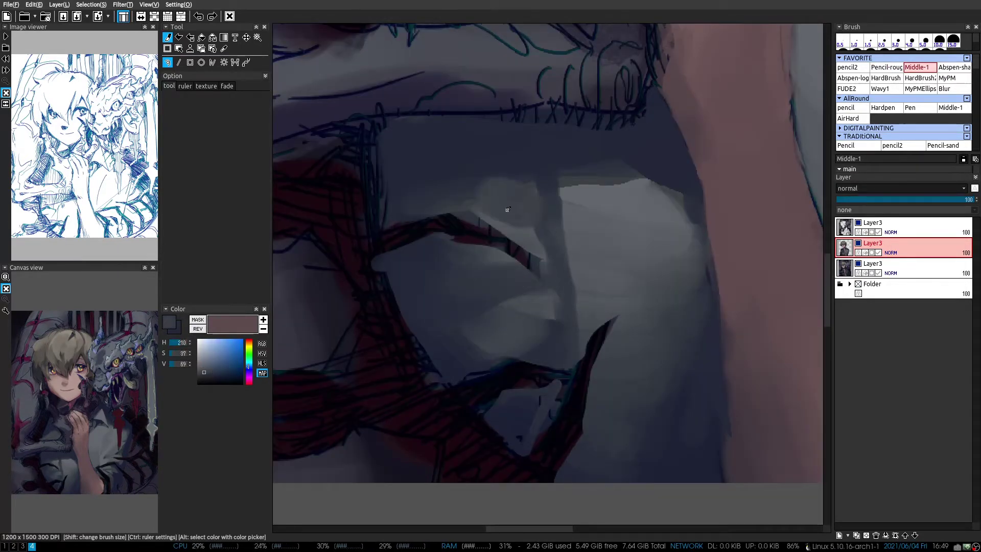
scroll(529, 256, "down", 5)
scroll(529, 255, "up", 5)
left_click(541, 322, "alt")
scroll(541, 322, "down", 5)
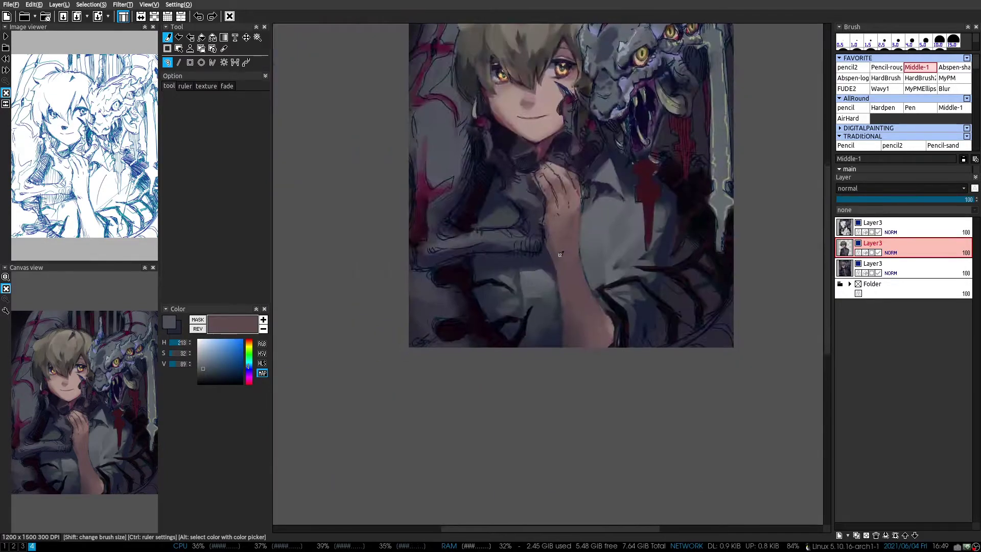
Rework the vertical shirt fold with light and dark grey-blue tones, adding a thinner dark line beside it
scroll(541, 322, "up", 6)
mouse_move(547, 207)
left_mouse_down()
mouse_move(486, 228)
mouse_move(505, 339)
left_mouse_up()
scroll(523, 266, "down", 1)
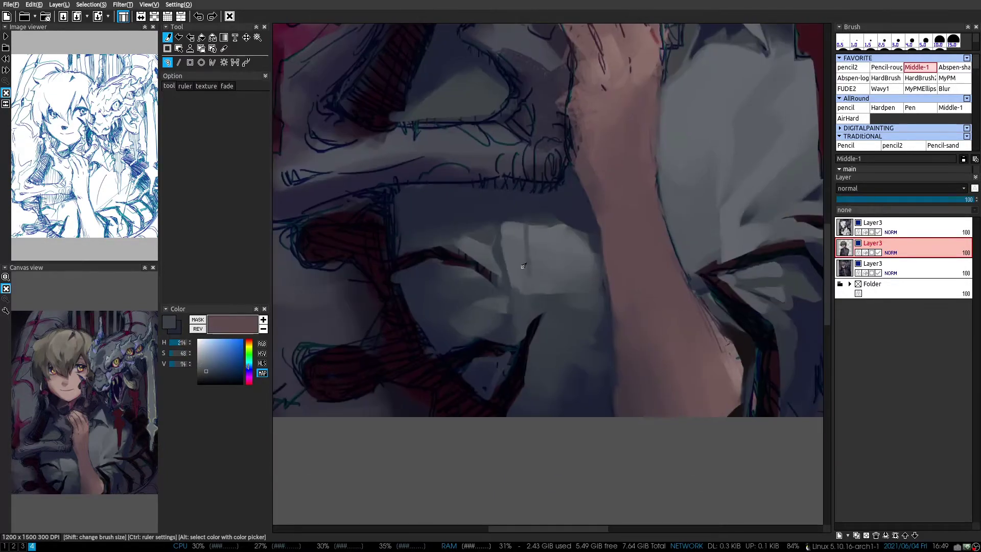
left_click(529, 397, "alt")
scroll(530, 397, "down", 5)
scroll(527, 207, "up", 5)
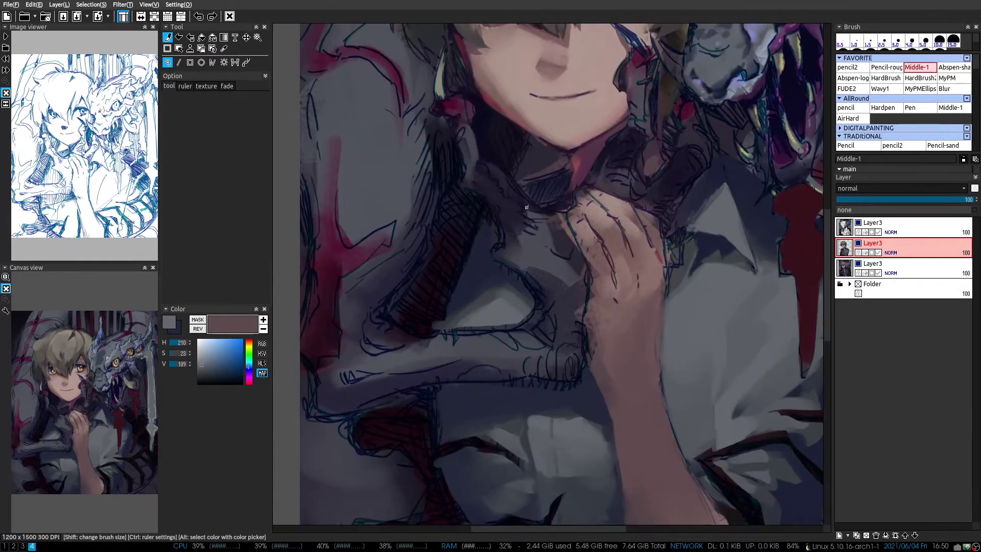
Paint over the sketch lines on the shirt between the hand and the collar flap with sampled grey-blue and navy tones
left_click(527, 207, "alt")
scroll(527, 207, "down", 5)
scroll(573, 204, "up", 5)
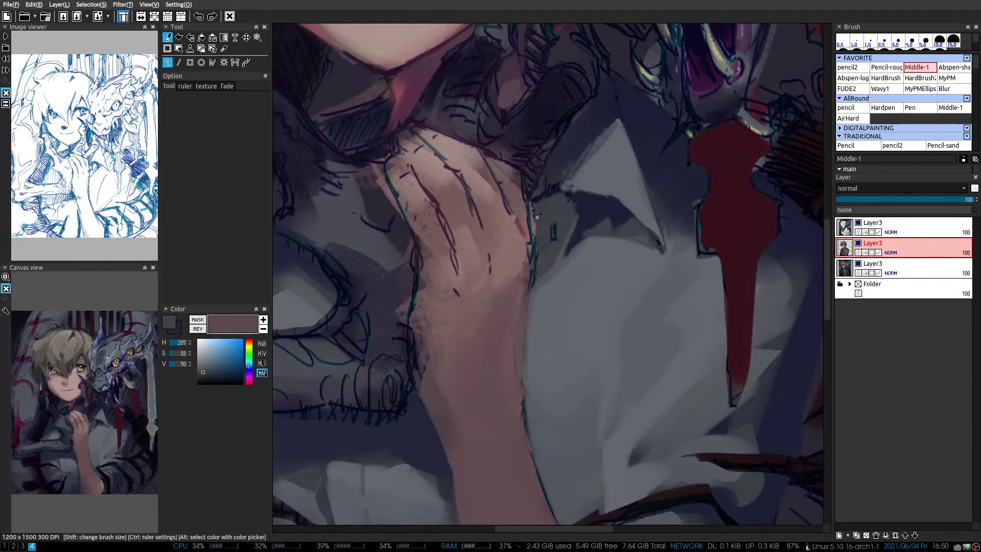
left_click(573, 205, "alt")
scroll(573, 204, "up", 3)
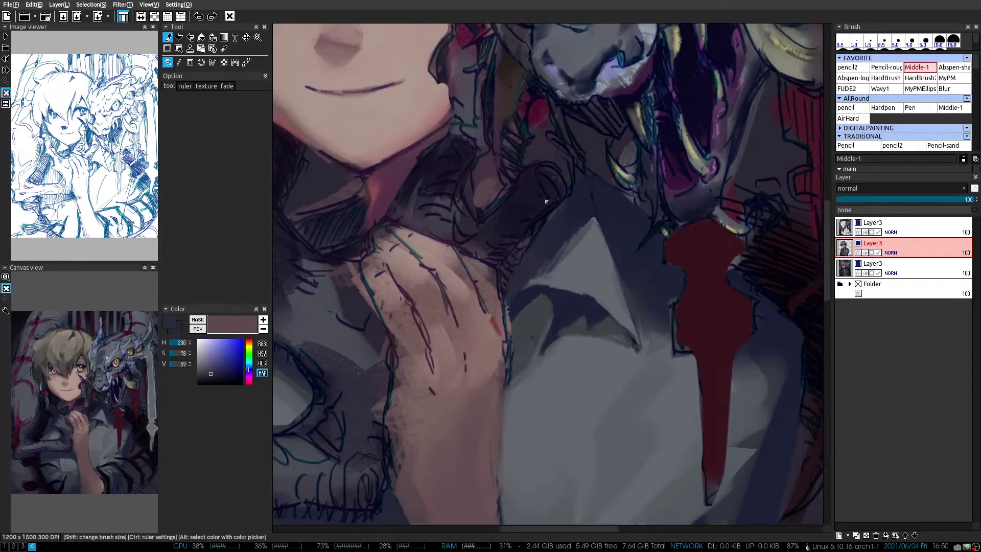
Hide the top layer and paint a dark reddish-brown shadow in the shirt opening beside the hand
left_click(858, 223)
left_click(519, 254, "alt")
key("b")
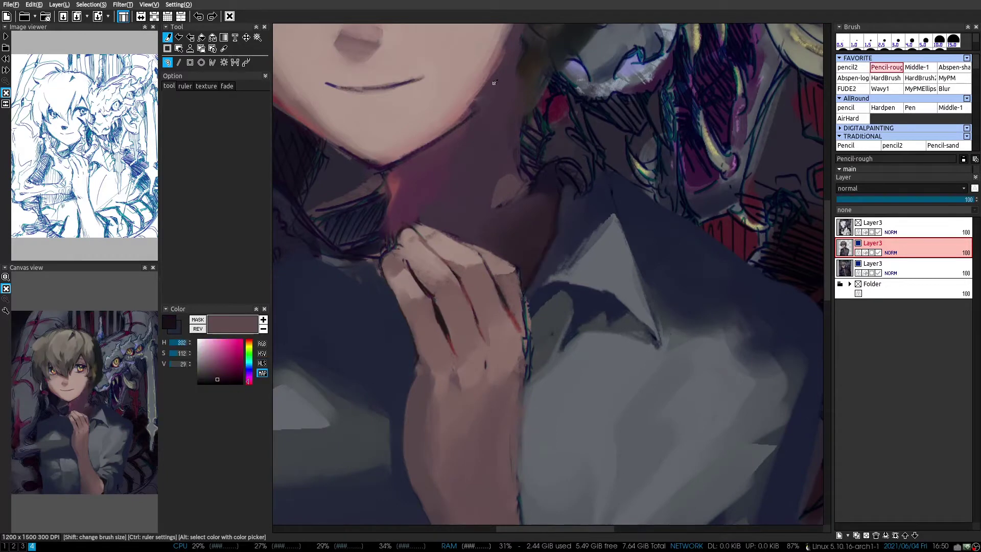
scroll(423, 301, "down", 2)
left_click(423, 301, "alt")
key("b")
scroll(495, 317, "down", 1)
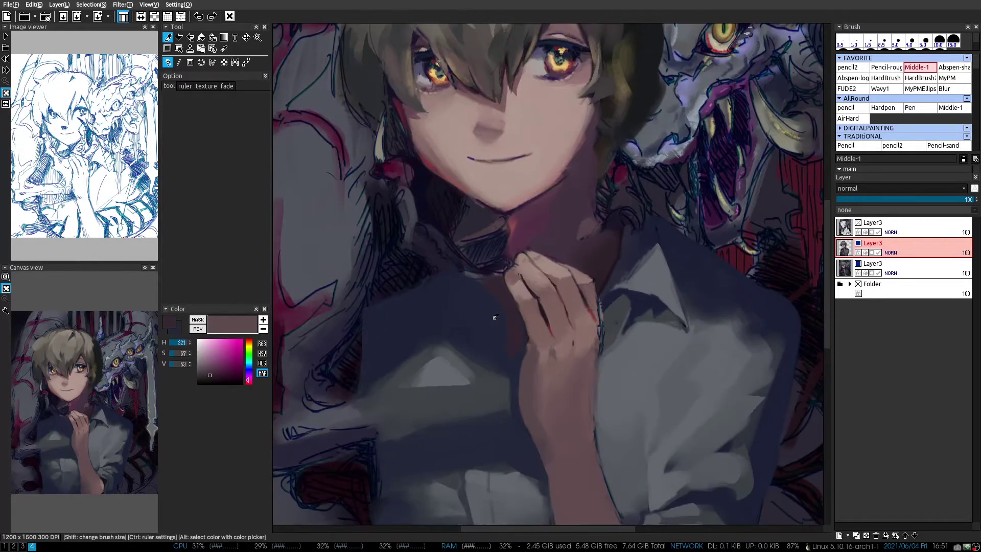
Paint the near collar between the chin and the hand with sampled navy tones using Middle-1, covering its sketch lines
left_click(494, 317, "alt")
scroll(495, 317, "up", 1)
scroll(475, 244, "up", 1)
left_click_drag(486, 224, 490, 245)
scroll(471, 309, "up", 1)
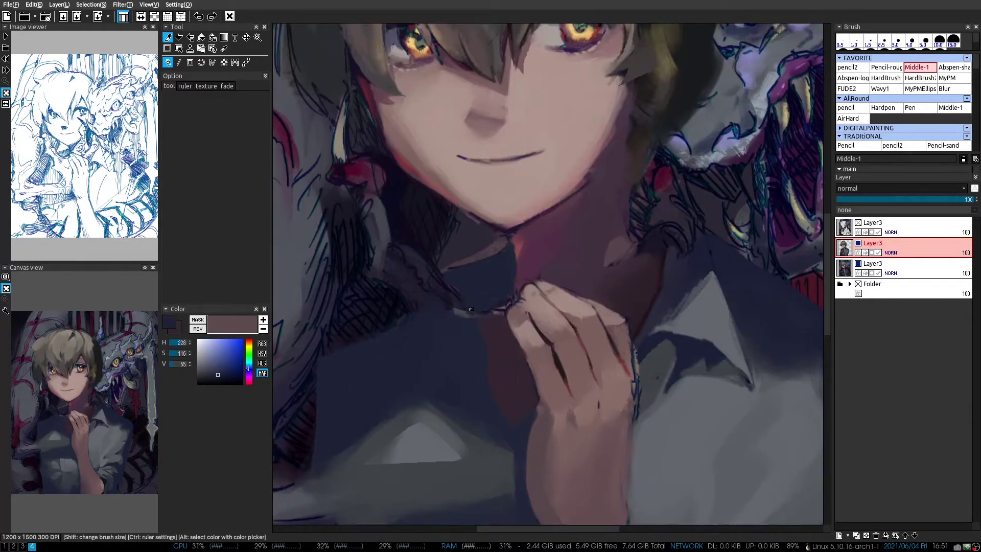
scroll(475, 283, "down", 3)
scroll(469, 198, "up", 1)
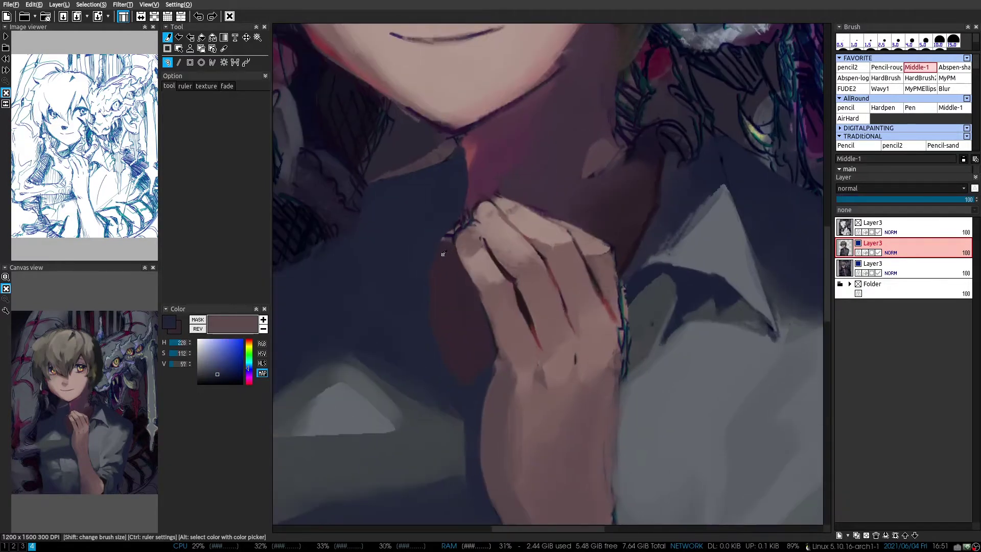
Paint the far collar behind the neck in sampled navy, covering the sketch lines up to the shoulder
scroll(433, 236, "up", 2)
left_click(572, 276, "alt")
scroll(599, 271, "down", 1)
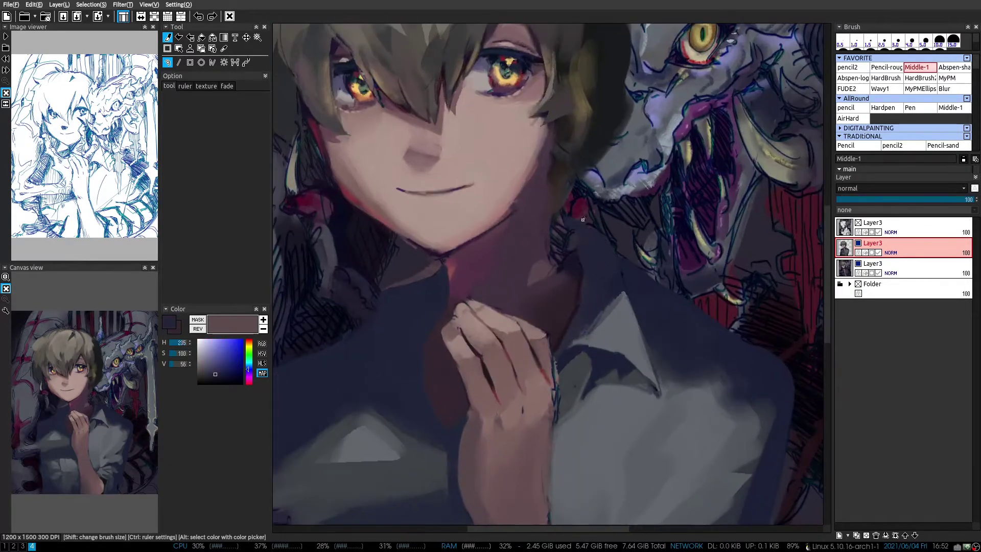
scroll(578, 234, "up", 1)
scroll(536, 244, "up", 2)
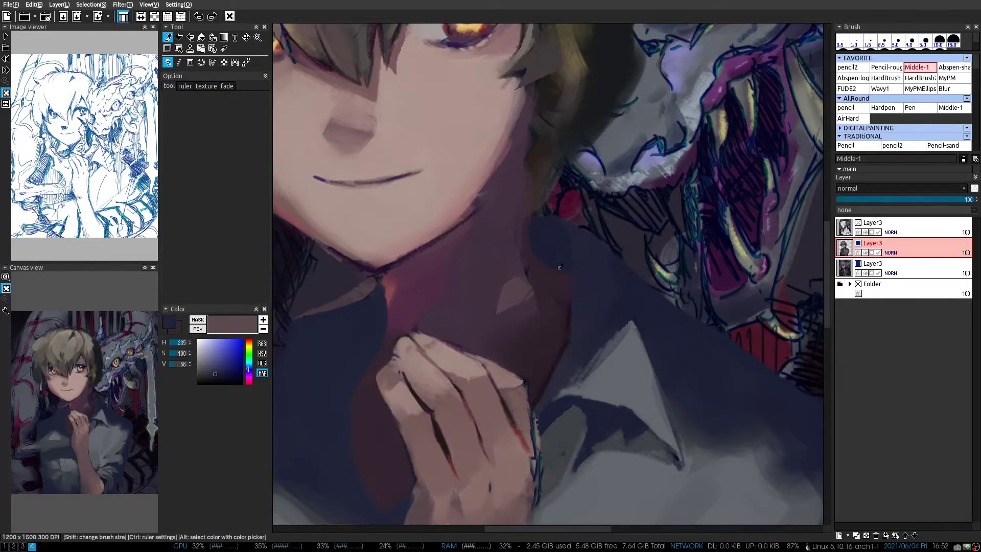
scroll(560, 267, "down", 1)
left_click(494, 300, "alt")
scroll(411, 352, "up", 1)
scroll(511, 256, "up", 1)
Soften the cheek edge along the jaw with a sampled skin tone using Abspen-shade
left_click(954, 67)
left_click(583, 225, "alt")
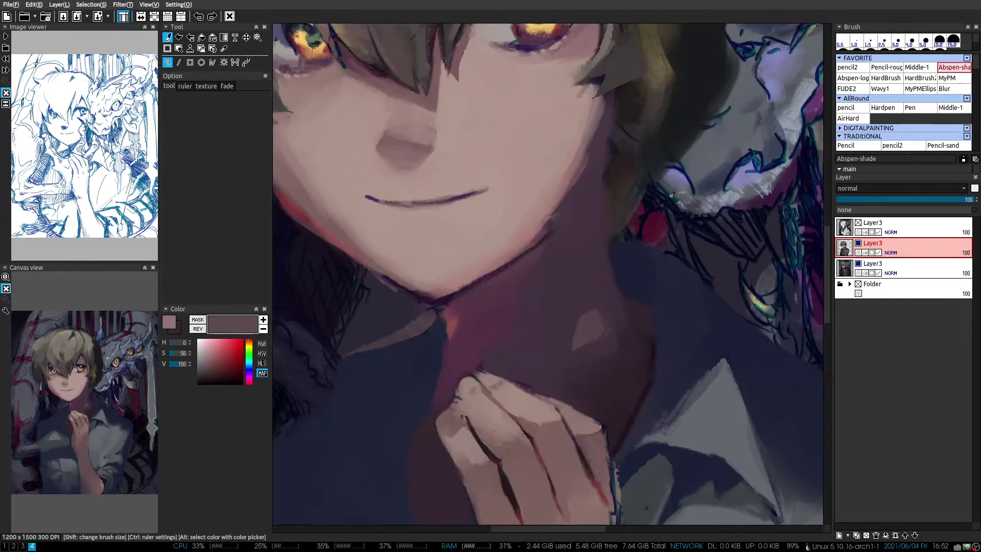
left_click_drag(573, 220, 588, 154)
left_click_drag(613, 225, 608, 90)
scroll(587, 127, "down", 1)
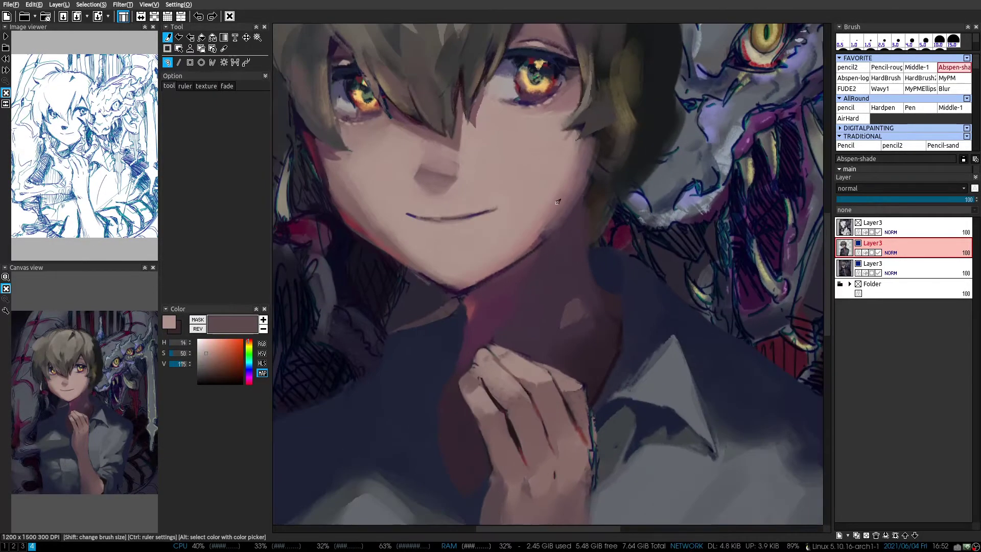
Shade the lower cheek and jawline above the neck with sampled pinkish skin tones, checking the picture mirrored
left_click(460, 306, "alt")
scroll(588, 128, "up", 1)
scroll(576, 80, "down", 1)
key("h")
key("h")
scroll(541, 173, "up", 1)
scroll(542, 173, "up", 1)
left_click(573, 224, "alt")
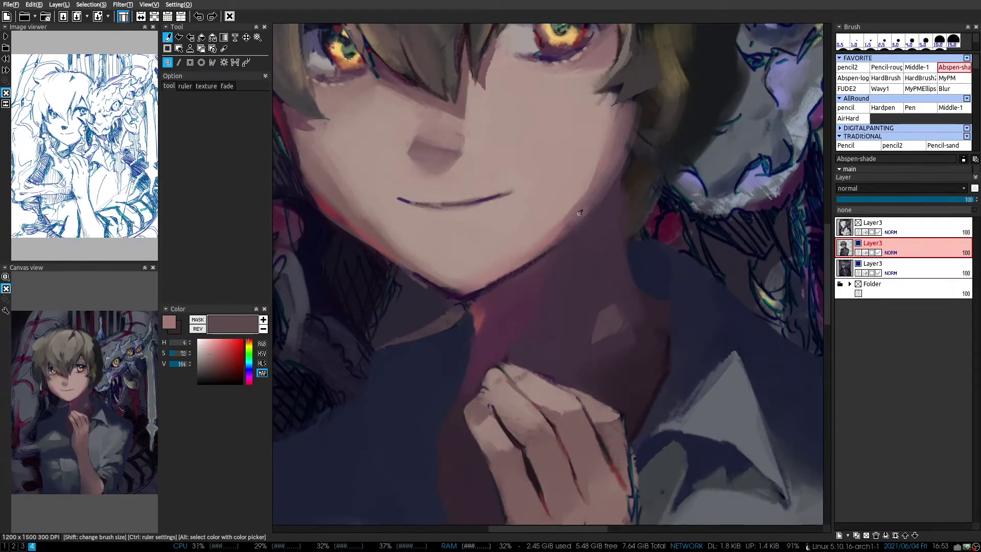
left_click_drag(567, 230, 685, 228)
Show the top layer again and insert a white checker-textured layer named CHECKER beneath it at reduced opacity
left_click(858, 222)
left_click(847, 535)
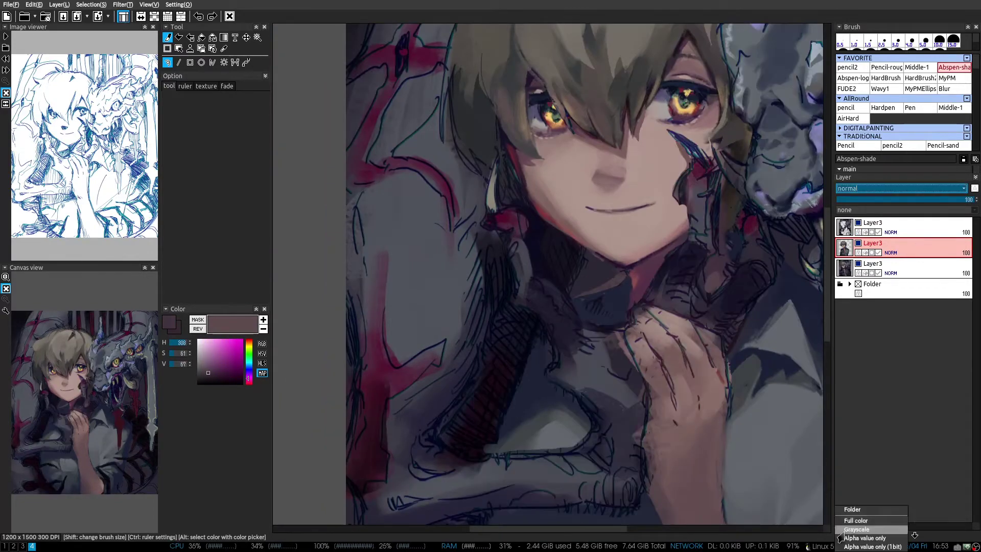
left_click(868, 511)
left_click(440, 289)
left_click(537, 315)
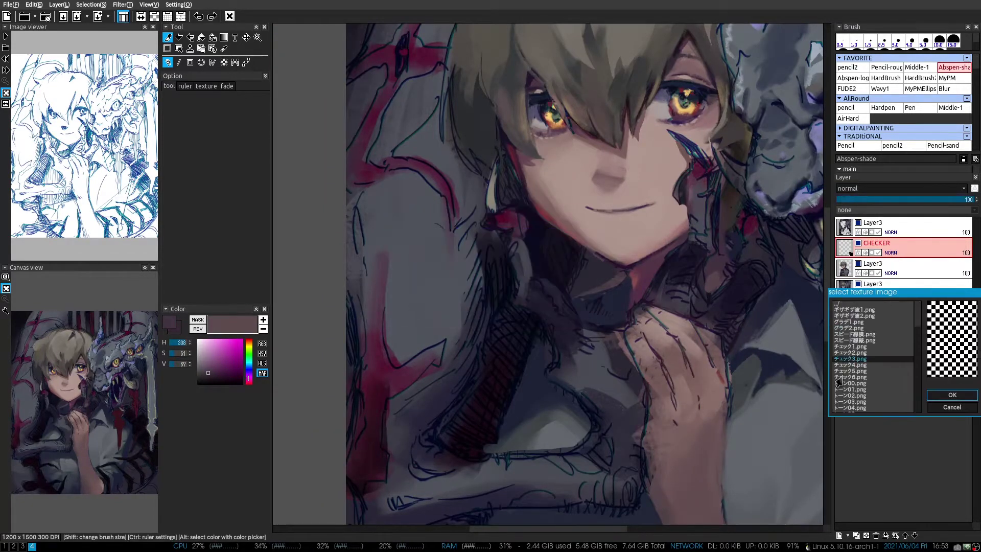
left_click_drag(761, 284, 567, 266)
key("x")
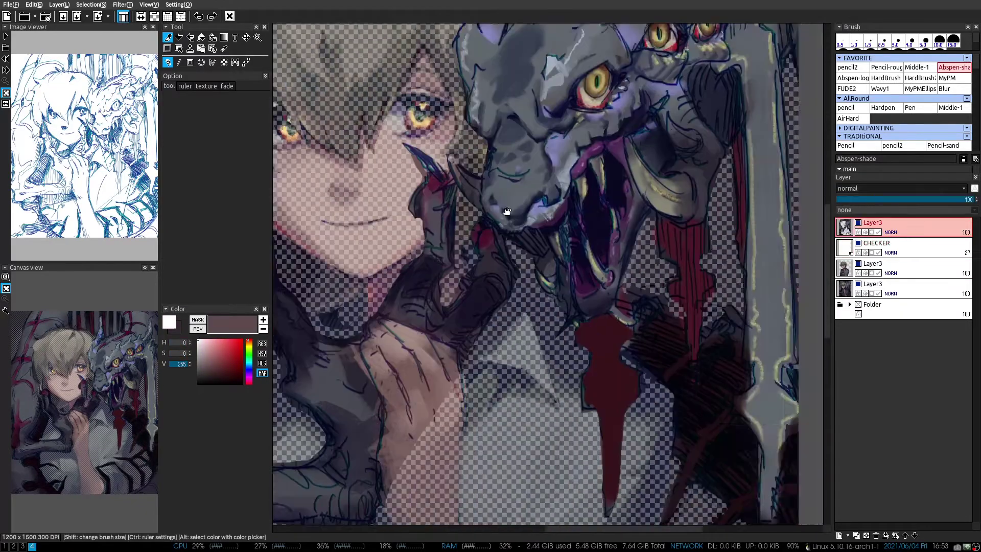
Return to the dragon layer and repaint the dragon's forehead and brow with sampled grey tones using Middle-1
left_click(879, 224)
scroll(507, 295, "up", 1)
scroll(507, 295, "up", 2)
left_click(508, 295, "alt")
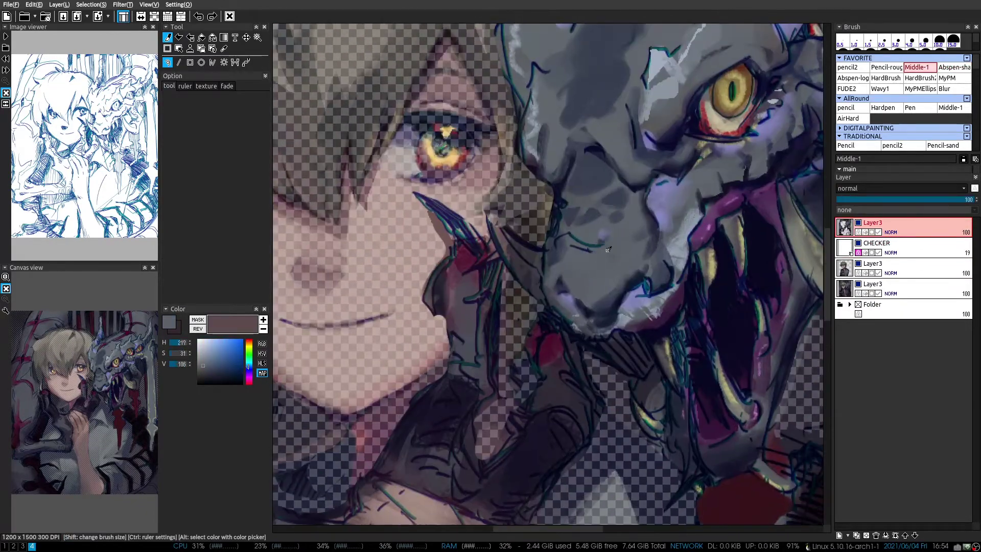
key("h")
key("h")
scroll(514, 242, "up", 1)
left_click(514, 242, "alt")
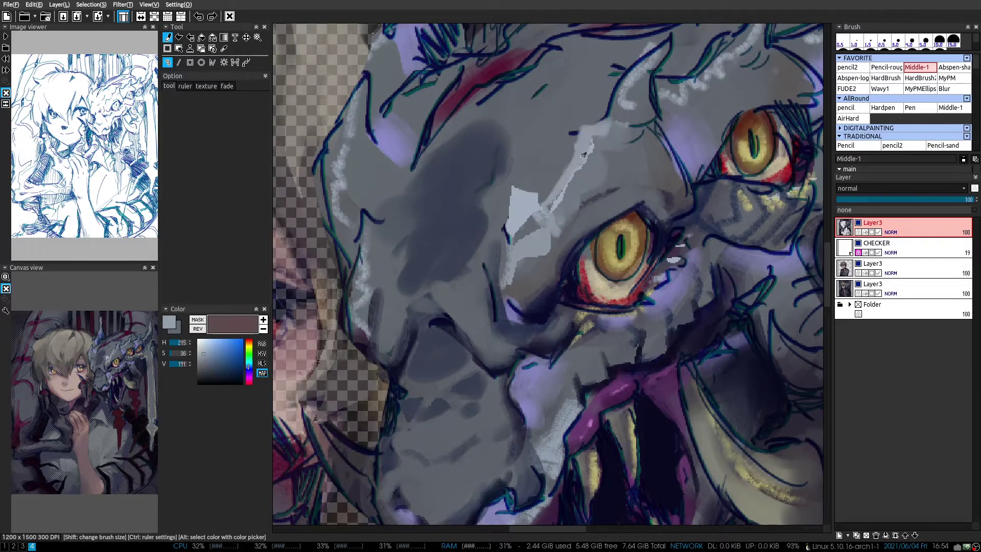
Extend the light grey highlight along the ridge above the dragon's nearest eye and blend it into the brow
mouse_move(583, 155)
left_mouse_down()
mouse_move(532, 193)
mouse_move(488, 200)
left_mouse_up()
left_click(532, 194, "alt")
left_click(575, 187, "alt")
mouse_move(587, 159)
left_mouse_down()
mouse_move(597, 118)
mouse_move(369, 302)
left_mouse_up()
key("2")
scroll(358, 323, "down", 3)
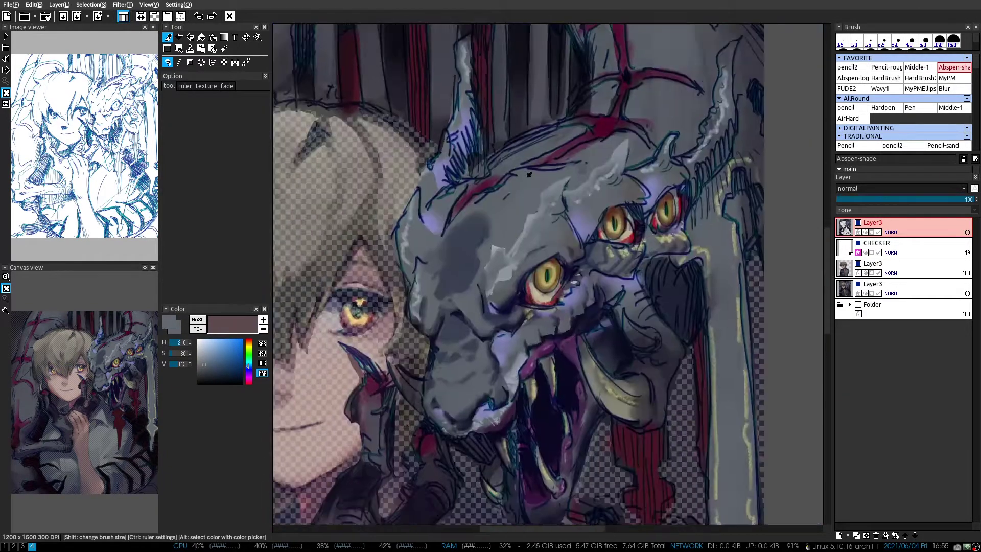
Outline the highlighted brow ridge with a sampled dark blue-grey tone using pencil2
scroll(357, 323, "up", 4)
left_click(454, 277, "alt")
key("1")
scroll(511, 241, "up", 2)
key("3")
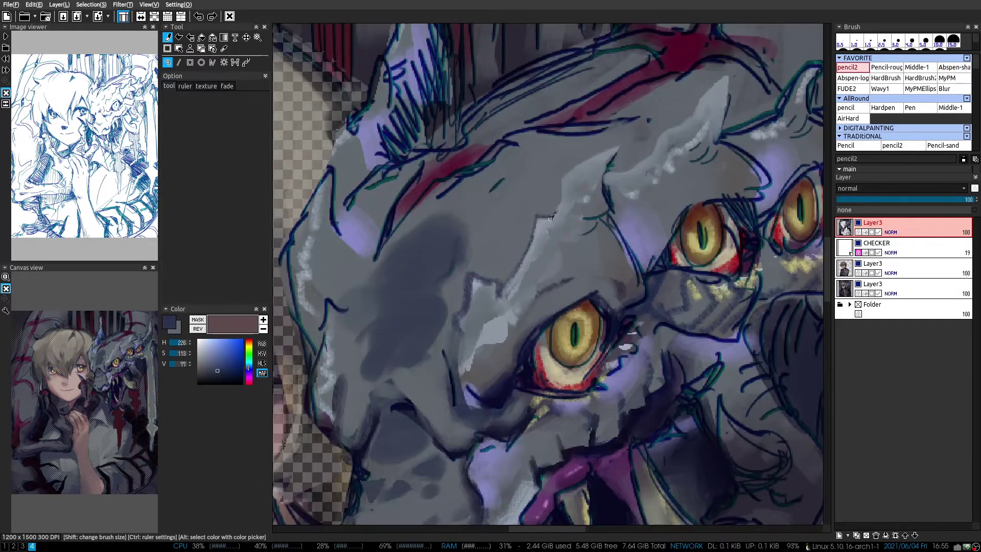
scroll(608, 156, "up", 3)
scroll(608, 156, "right", 4)
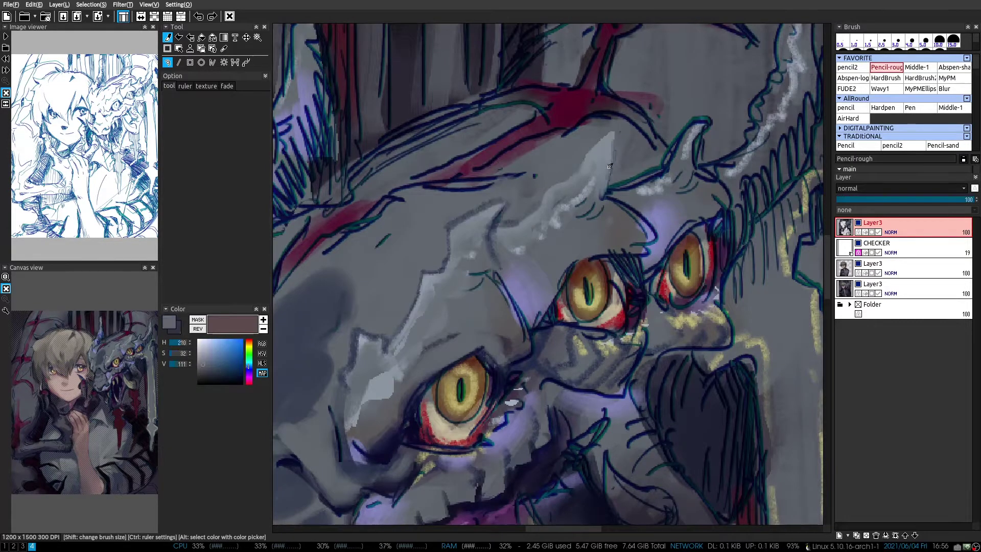
Shade the brow above the dragon's nearest eye with sampled grey and dark violet tones using Pencil-rough
key("3")
key("1")
scroll(580, 161, "down", 3)
scroll(580, 161, "left", 1)
left_click(469, 214, "alt")
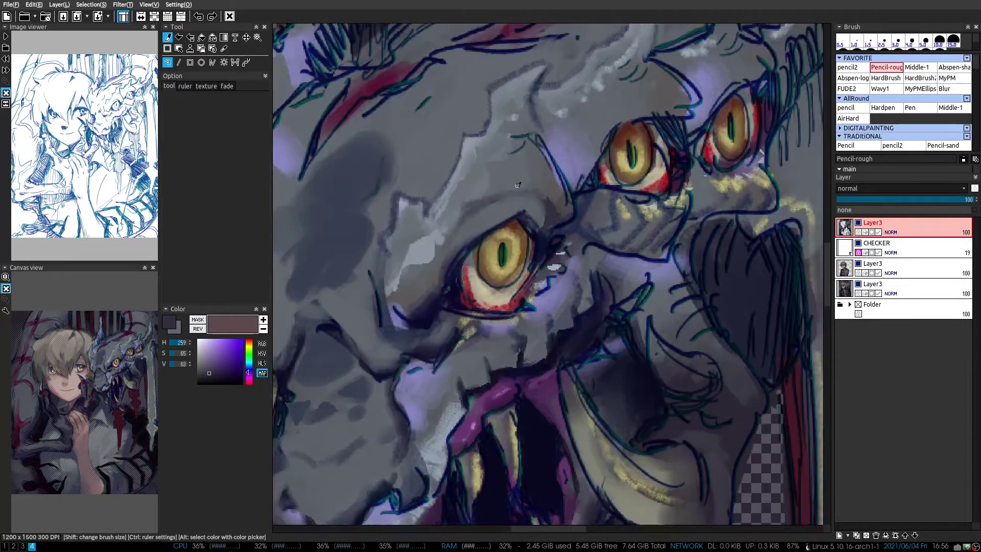
scroll(555, 222, "left", 3)
scroll(511, 215, "right", 3)
left_click(491, 209, "alt")
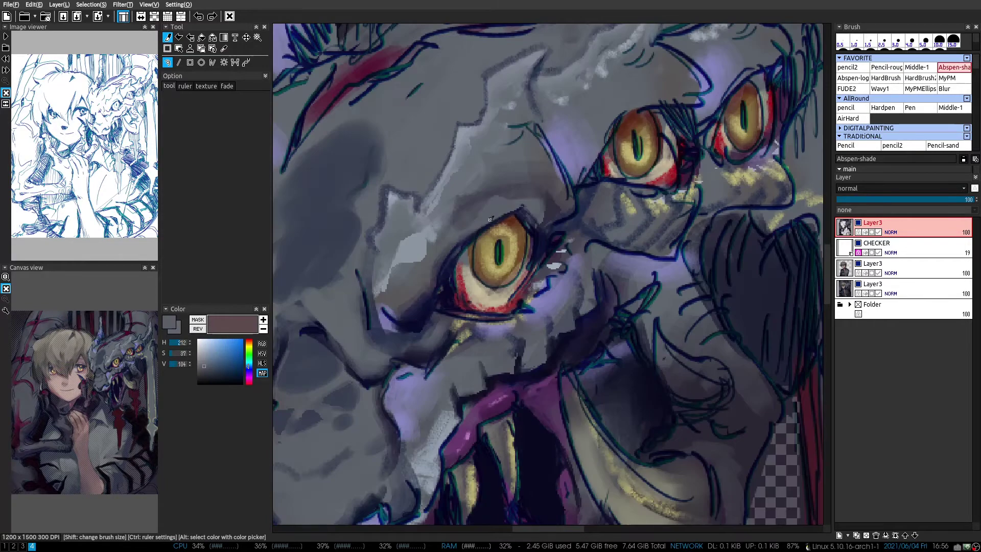
Blend the upper eyelid with Abspen-shade and redraw the nearest eye's outline in dark blue tones with pencil2
key("4")
scroll(481, 147, "down", 2)
key("1")
scroll(511, 138, "left", 3)
left_click(555, 127, "alt")
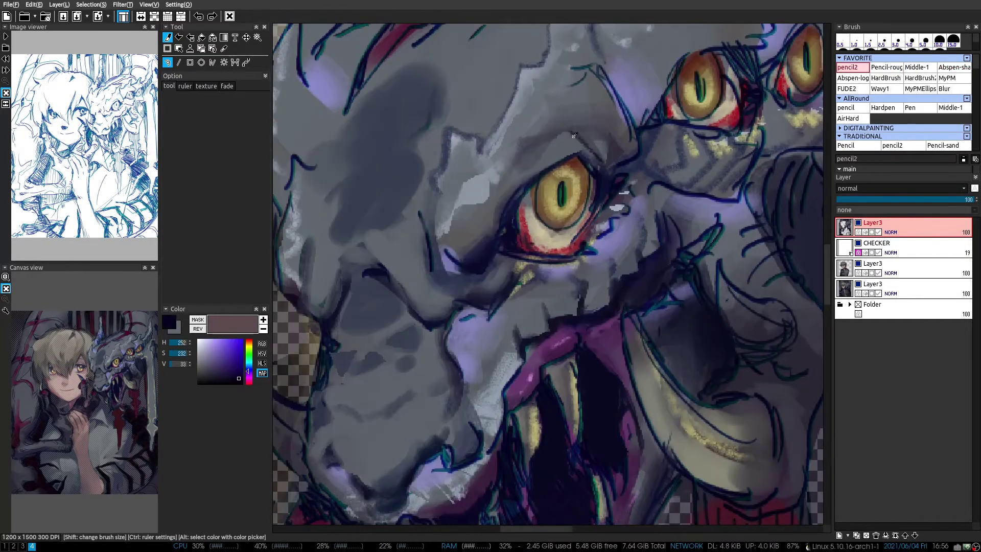
scroll(574, 135, "left", 3)
scroll(542, 164, "right", 3)
left_click(521, 187, "alt")
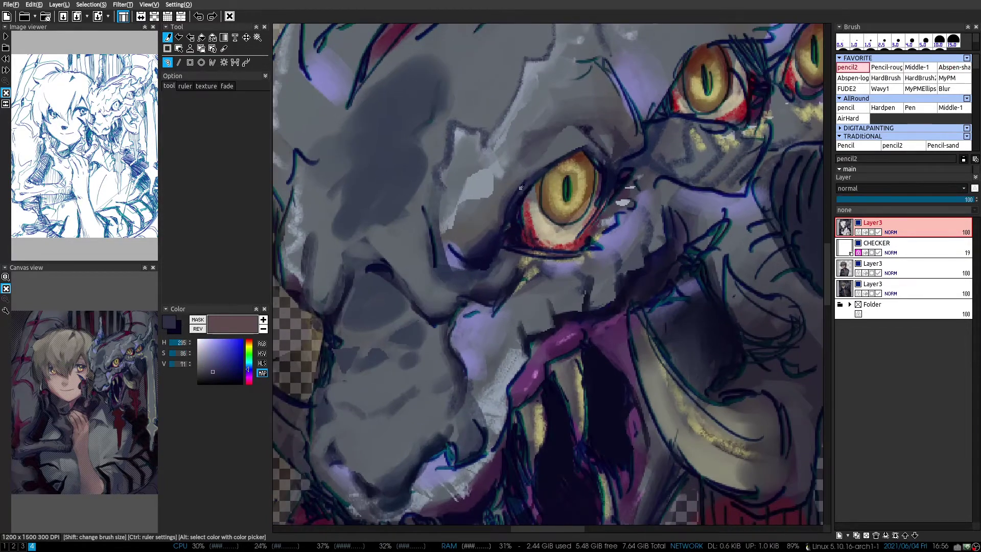
Repaint the nearest eye's iris with sampled brown and yellow tones using pencil2 and Abspen-shade
left_click(527, 241, "alt")
scroll(567, 225, "left", 2)
left_click(587, 198, "alt")
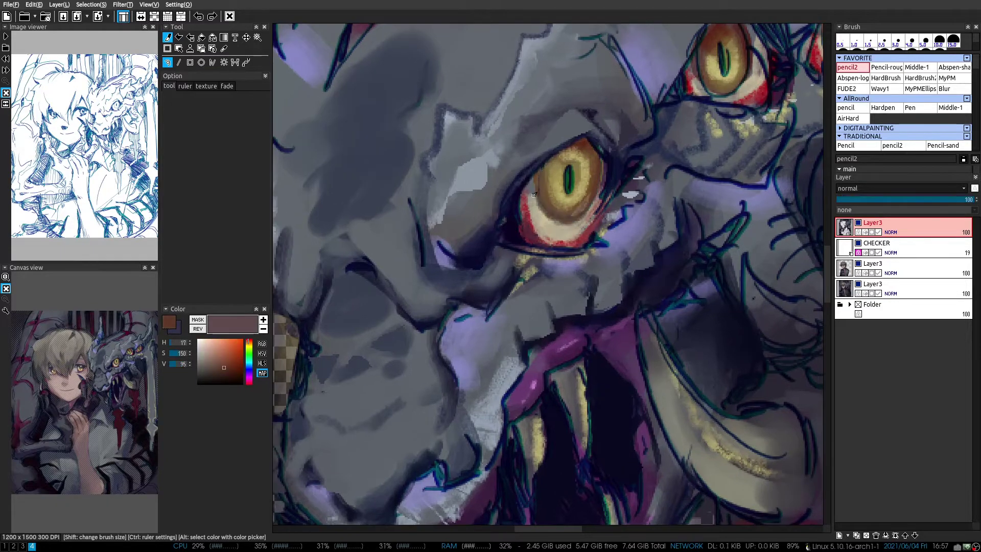
key("2")
scroll(541, 189, "left", 2)
left_click(553, 184, "alt")
left_click(583, 190, "alt")
left_click(567, 184, "alt")
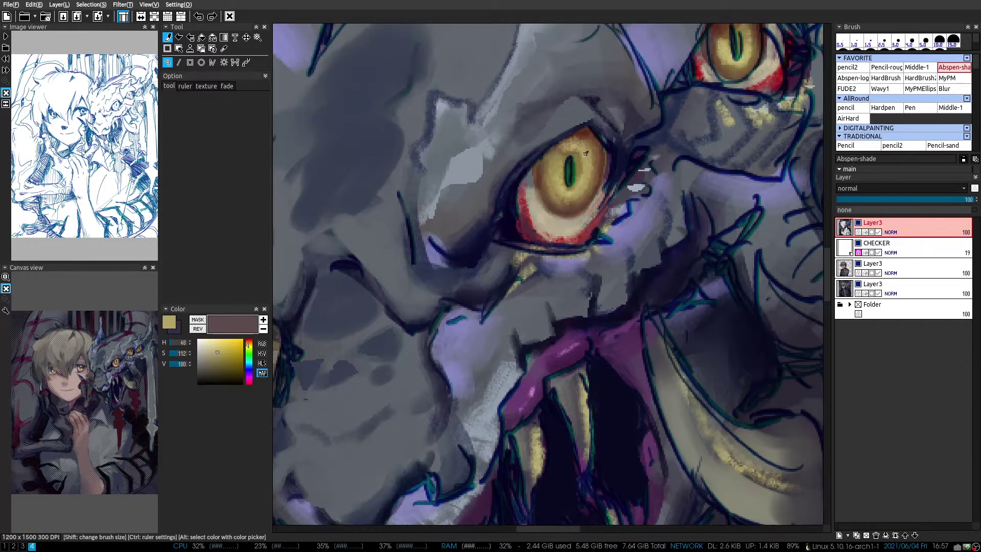
Darken the iris's upper edge and the eye corners with dark brown and navy tones using Middle-1 and Abspen-shade
scroll(567, 195, "left", 2)
left_click(215, 371)
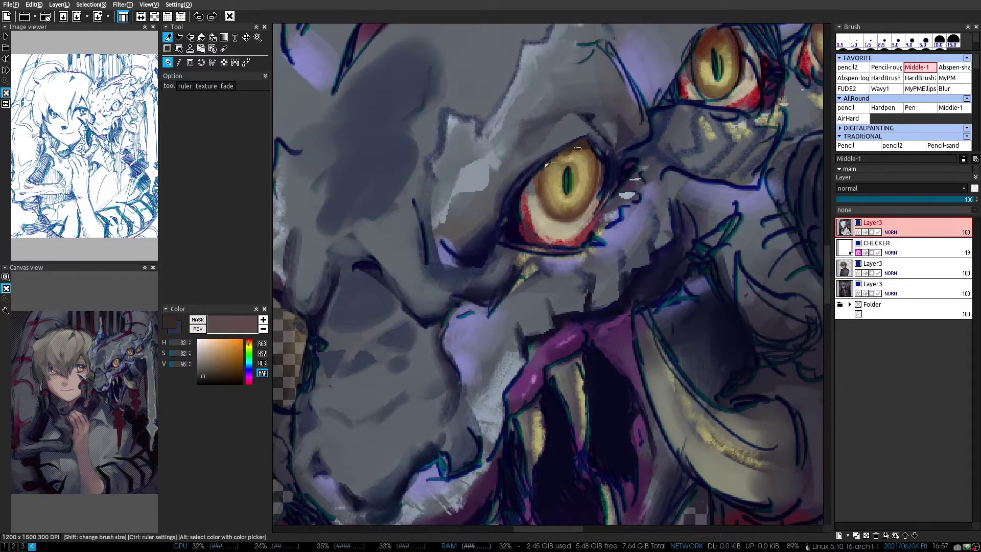
left_click_drag(588, 143, 541, 167)
scroll(537, 175, "left", 3)
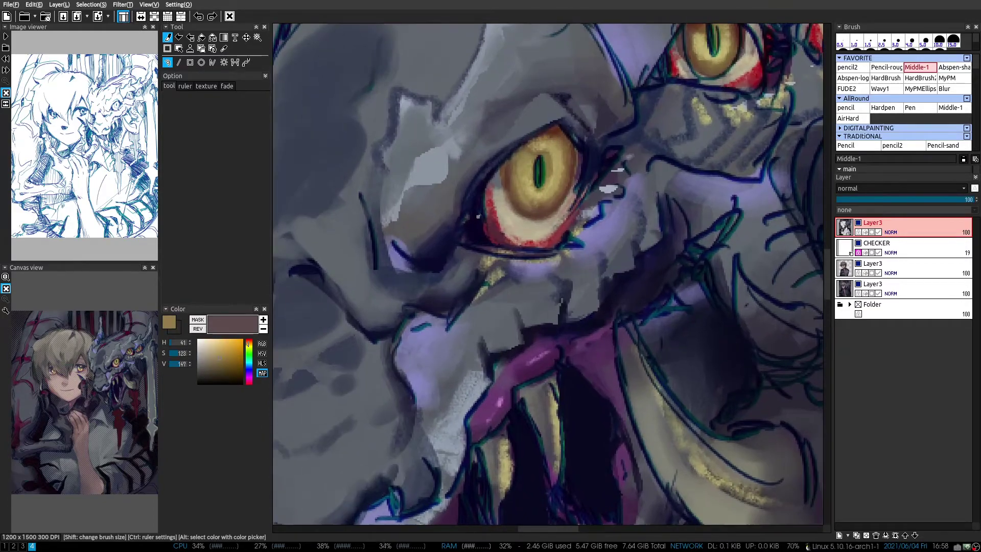
key("4")
left_click(552, 169, "alt")
scroll(553, 166, "left", 1)
scroll(516, 194, "up", 1)
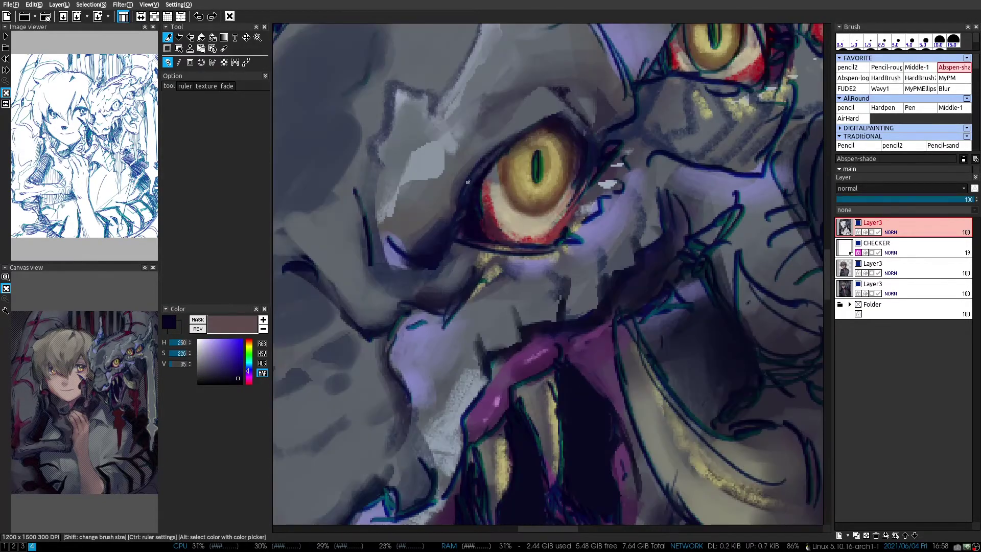
Paint a pale lavender glow on the lower iris and eyeball using Abspen-shade
scroll(468, 181, "down", 1)
scroll(511, 215, "left", 1)
left_click(567, 245, "alt")
left_click_drag(532, 238, 547, 245)
scroll(567, 276, "up", 1)
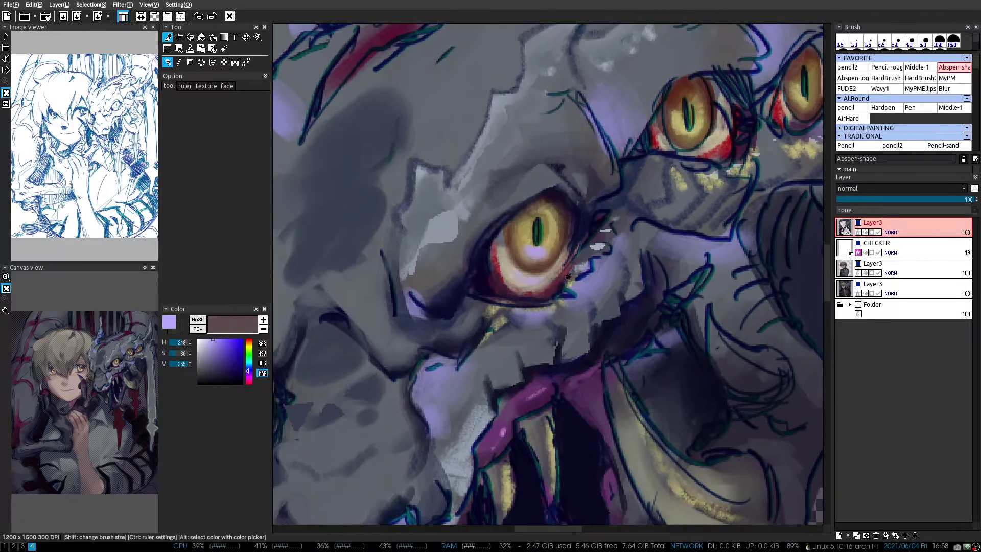
Shape small scales beside the nearest eye's outer corner with sampled grey and pale yellow tones using Middle-1
key("3")
left_click(576, 281, "alt")
left_click(587, 256, "alt")
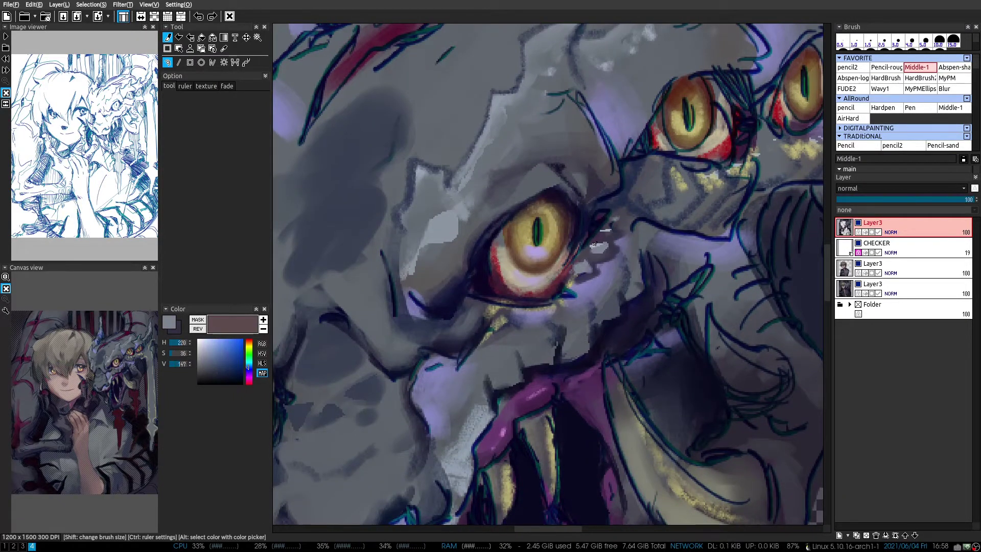
left_click(542, 311, "alt")
left_click_drag(577, 268, 619, 238)
key("h")
key("h")
key("x")
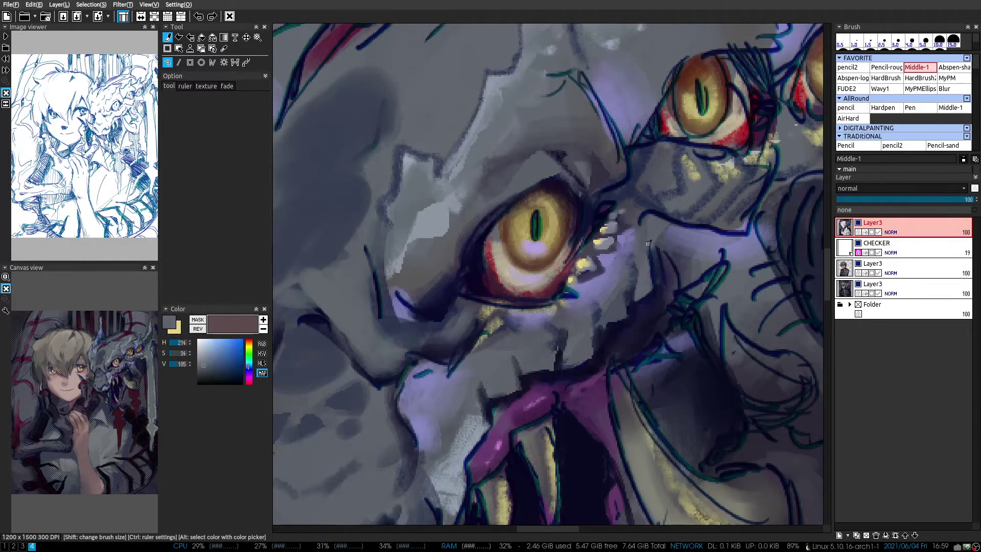
Paint over the sketch line between the nearest eye and the snout bridge and rework the adjoining forehead shading
scroll(626, 299, "down", 2)
scroll(550, 249, "up", 2)
left_click(550, 249, "alt")
left_click(531, 228, "alt")
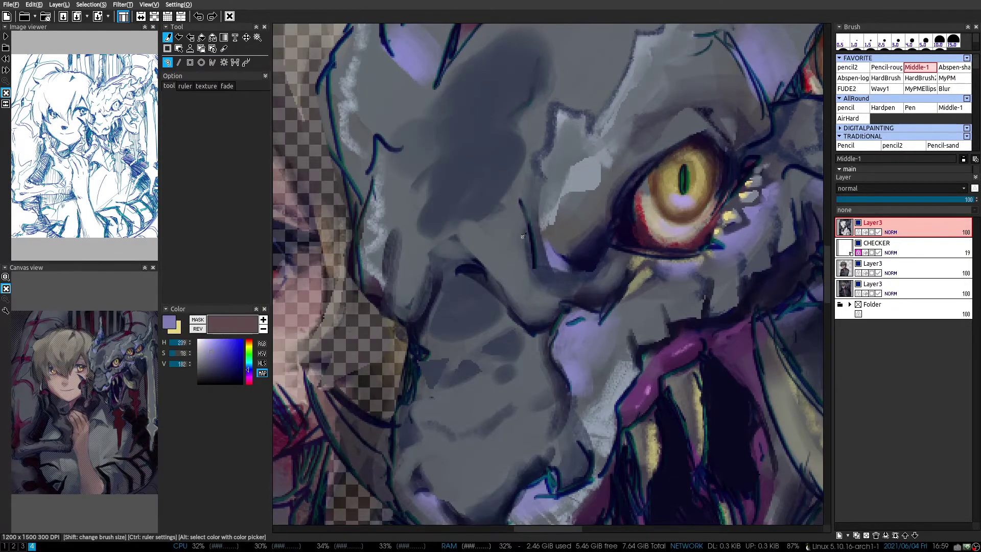
left_click_drag(521, 199, 526, 263)
left_click_drag(465, 219, 436, 234)
Soften the dark blue-grey forehead patch with sampled greys using Abspen-shade and Middle-1
scroll(522, 181, "down", 1)
left_click(522, 181, "alt")
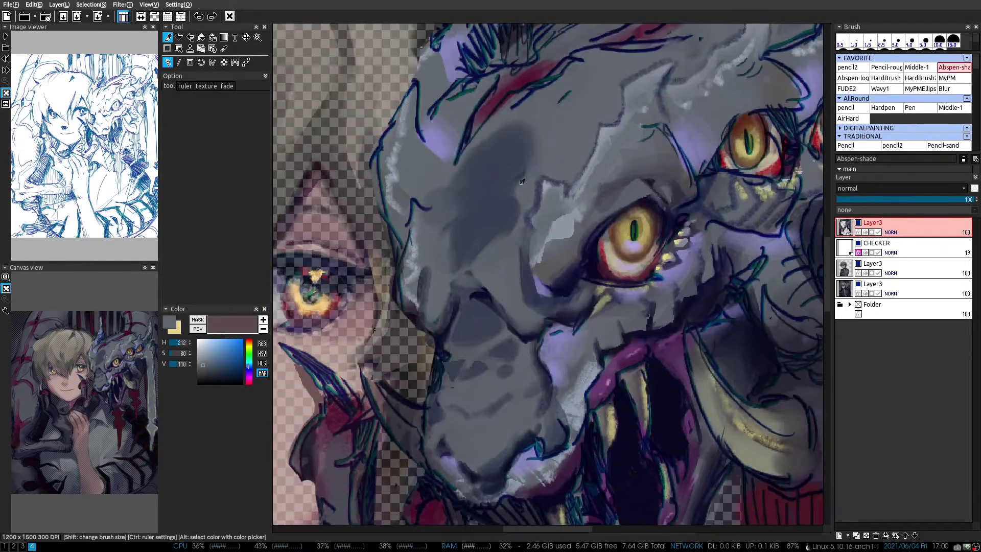
left_click(508, 151, "alt")
scroll(510, 169, "down", 1)
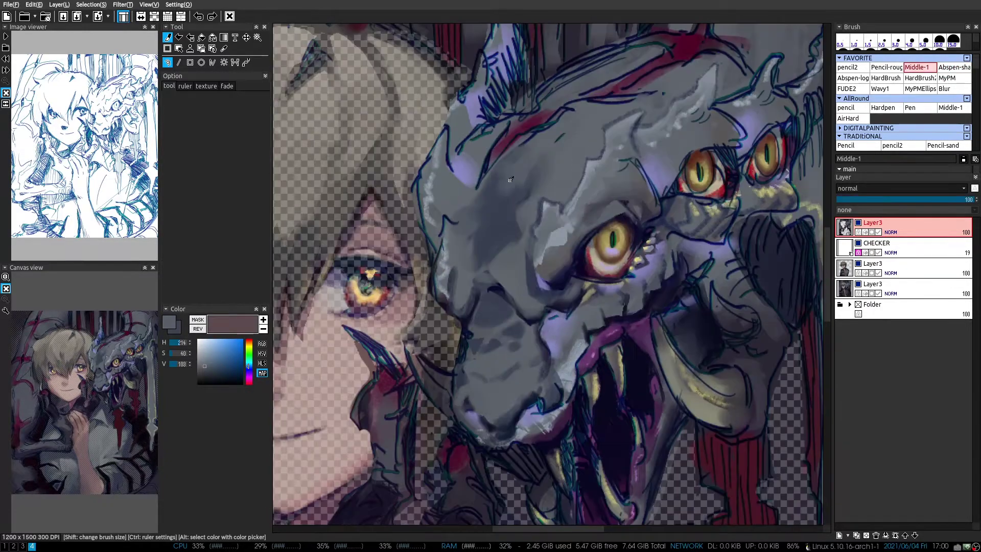
scroll(478, 245, "up", 1)
Blur the forehead shading and define the creases above the snout with sampled dark blue-grey tones using MyPM
left_click(954, 88)
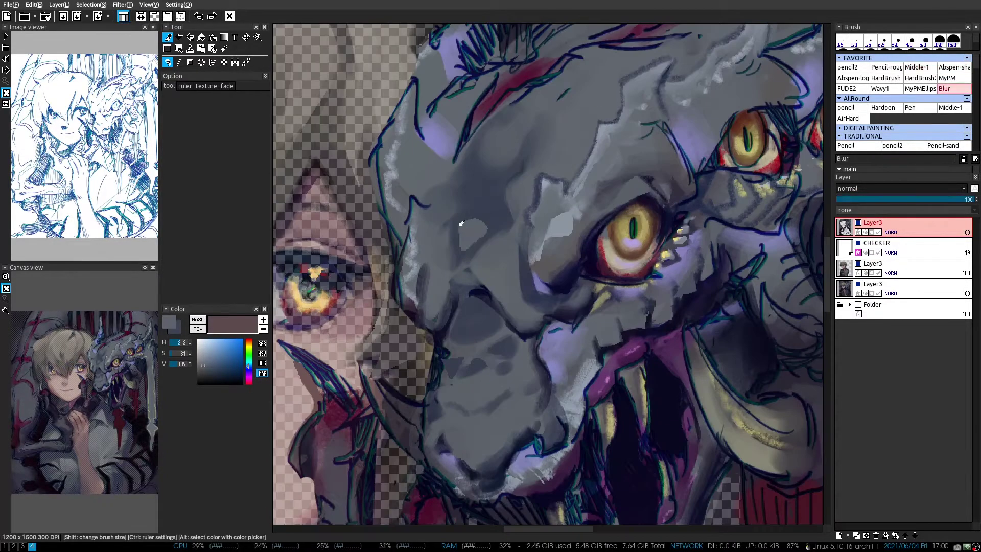
scroll(454, 208, "up", 1)
scroll(444, 198, "down", 2)
scroll(499, 218, "up", 1)
left_click(499, 218, "alt")
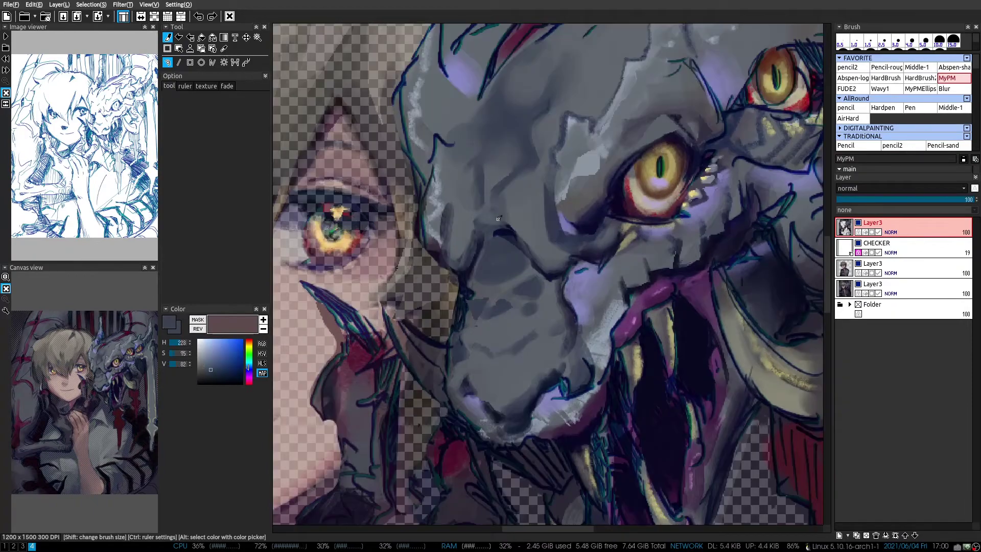
scroll(546, 260, "up", 1)
left_click(546, 260, "alt")
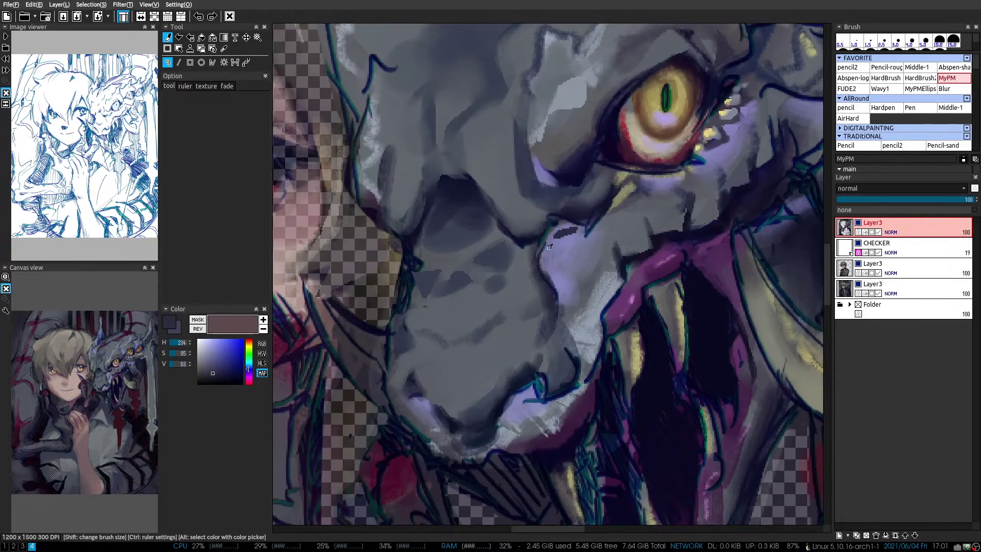
Add a sampled lavender highlight across the top of the dragon's snout bridge using MyPM
scroll(550, 247, "down", 1)
scroll(550, 247, "up", 1)
left_click(550, 247, "alt")
scroll(594, 134, "down", 2)
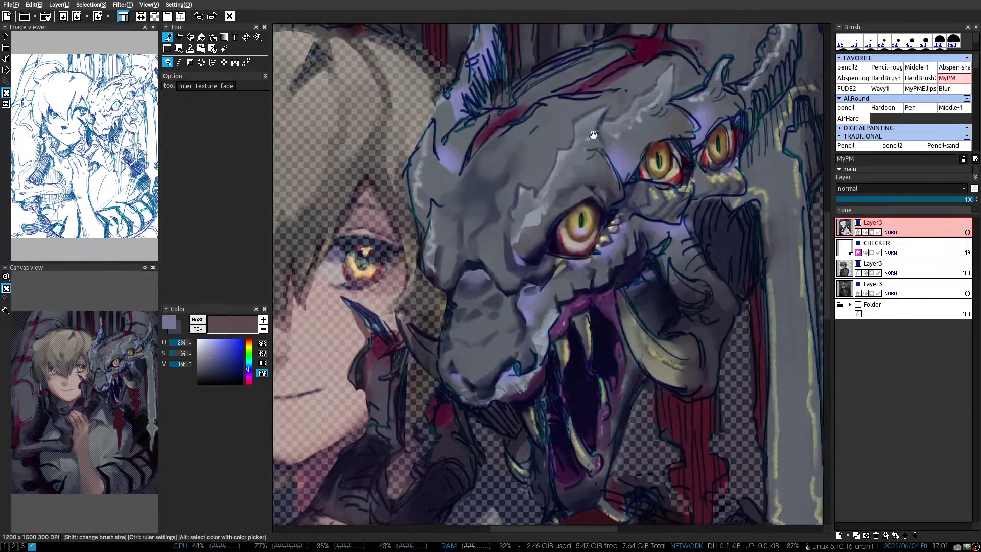
scroll(516, 315, "up", 2)
scroll(580, 249, "down", 2)
key("h")
key("h")
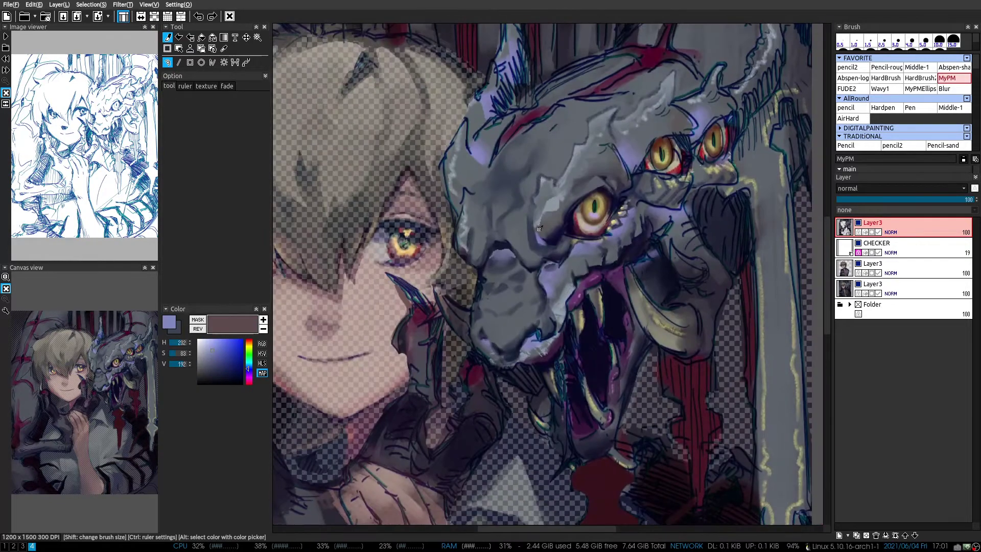
Refine the snout's outer contour beside the character's face with sampled grey-blue tones using pencil2 and Pencil-rough
scroll(490, 185, "up", 2)
left_click(490, 185, "alt")
key("2")
key("1")
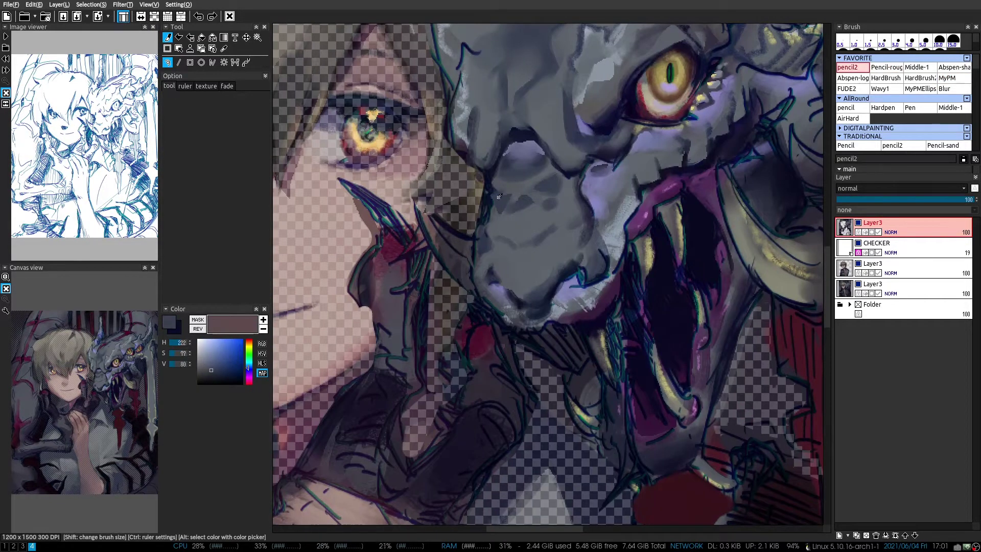
left_click(474, 211, "alt")
left_click(487, 241, "alt")
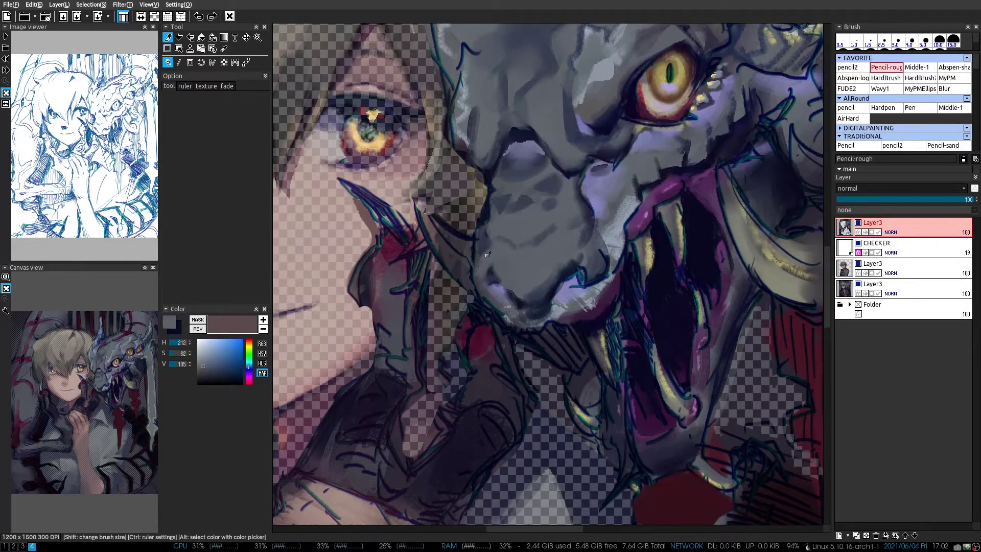
Block in the hollow behind the dragon's jaw with sampled dark tones using Abspen-shade, covering its sketch lines
scroll(487, 254, "down", 2)
scroll(639, 179, "up", 3)
key("4")
left_click(690, 173, "alt")
left_click_drag(695, 168, 687, 271)
scroll(618, 238, "down", 1)
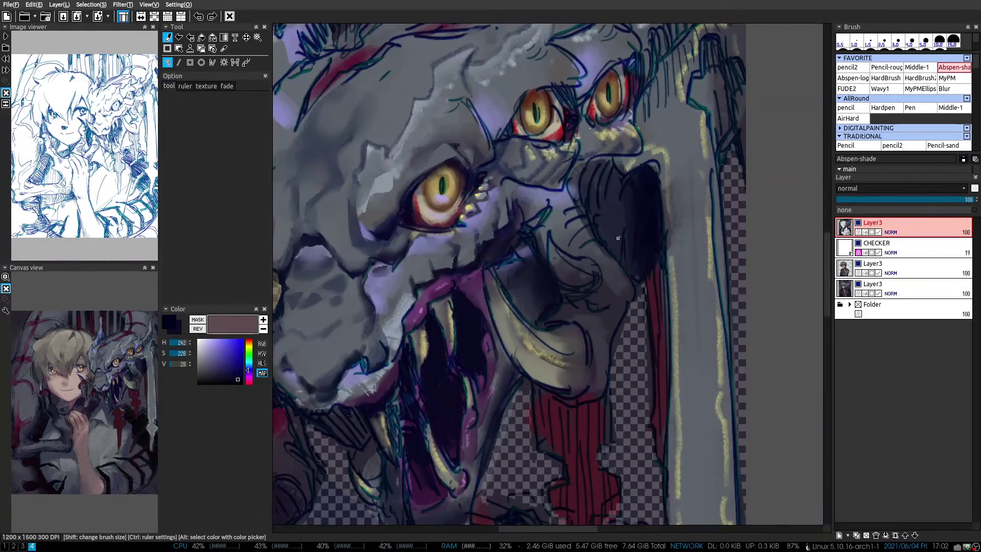
left_click(602, 198, "alt")
mouse_move(597, 173)
left_mouse_down()
mouse_move(603, 198)
mouse_move(605, 168)
left_mouse_up()
left_click(605, 168, "alt")
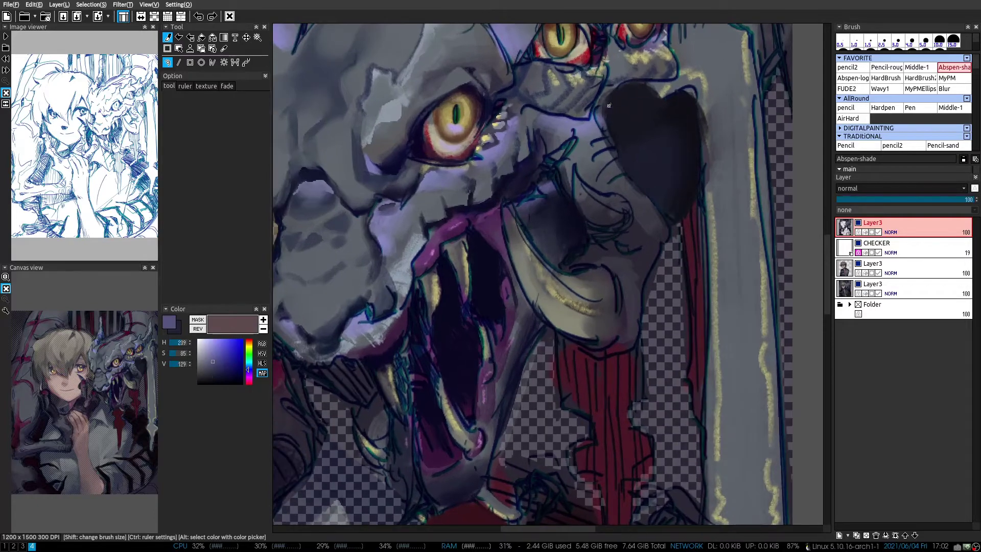
Reshape the dark hollow's edges behind the jaw with sampled dark greys using Abspen-shade
key("h")
key("h")
left_click(630, 157, "alt")
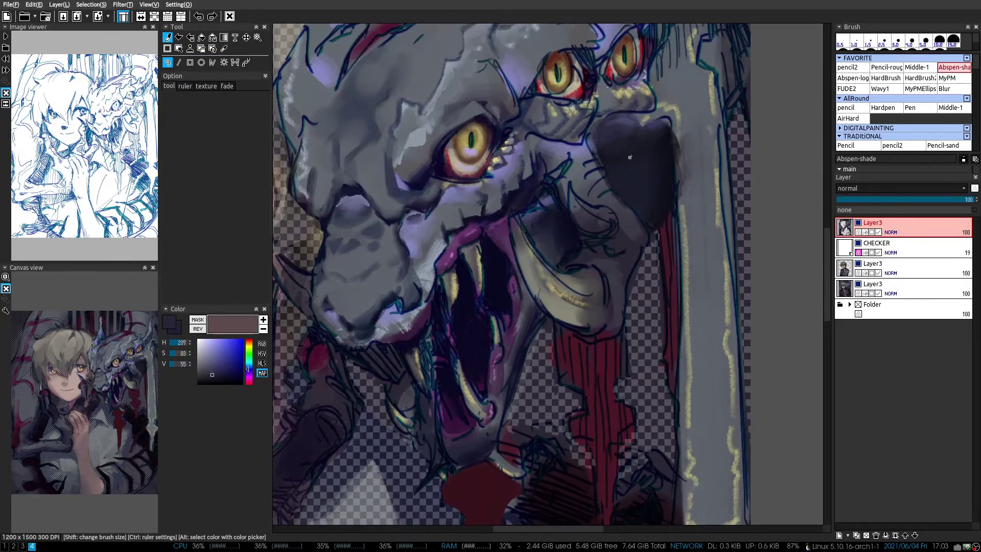
scroll(600, 171, "down", 2)
scroll(600, 171, "up", 3)
mouse_move(639, 193)
left_mouse_down()
mouse_move(563, 210)
mouse_move(623, 261)
left_mouse_up()
scroll(568, 205, "down", 1)
Smooth the hollow behind the jaw and extend its dark tone up behind the furthest eye using Middle-1
left_click(602, 218, "alt")
left_click(585, 237, "alt")
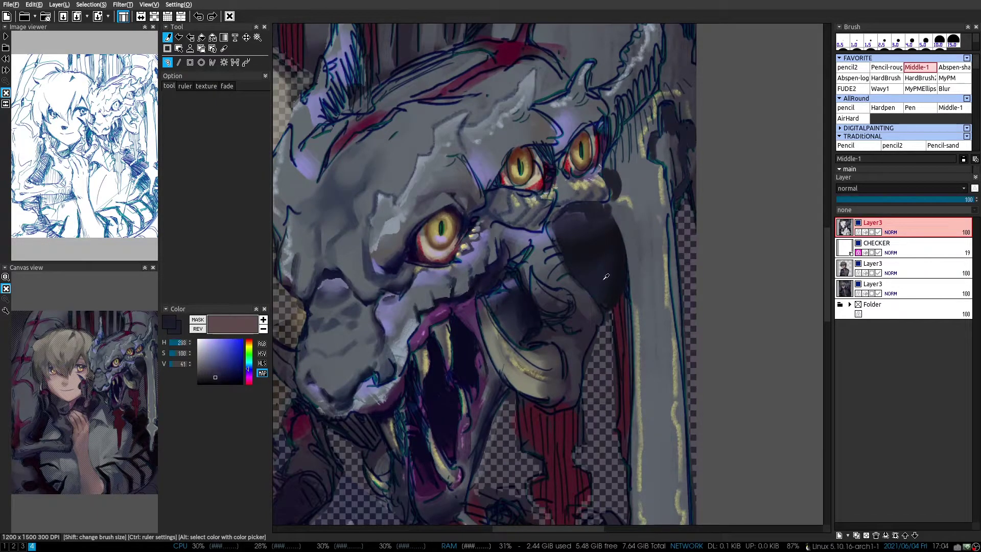
scroll(652, 145, "down", 2)
scroll(645, 128, "up", 1)
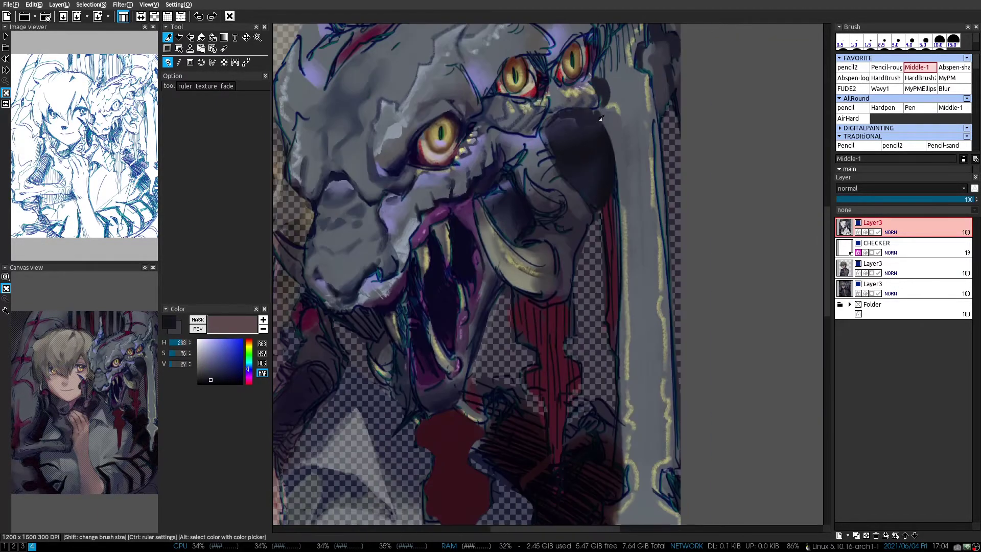
left_click(639, 108, "alt")
scroll(587, 179, "down", 1)
scroll(508, 246, "up", 2)
left_click(506, 248, "alt")
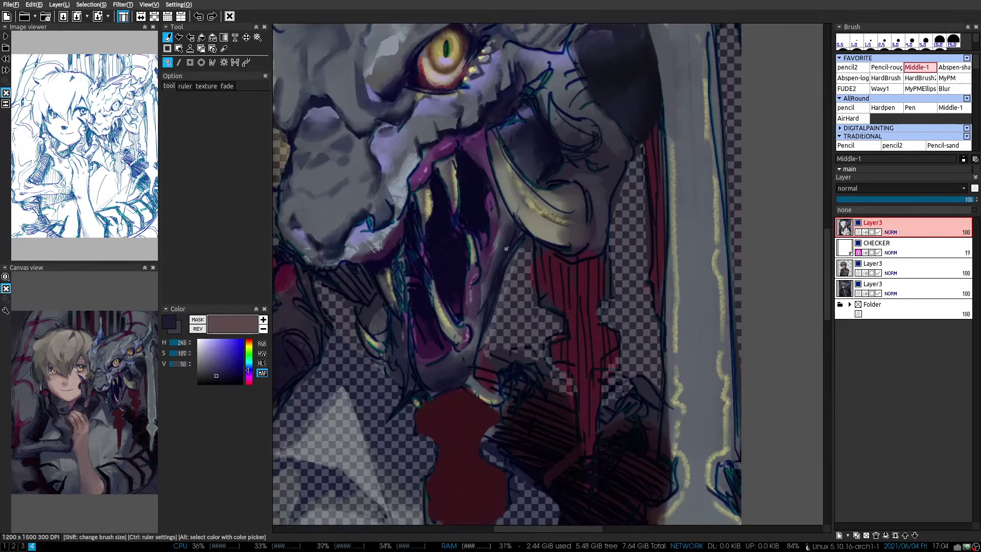
Paint the smaller cheek tusk and smooth the large tusk with sampled greyish beige tones using Middle-1
scroll(547, 159, "up", 1)
left_click(511, 246, "alt")
key("h")
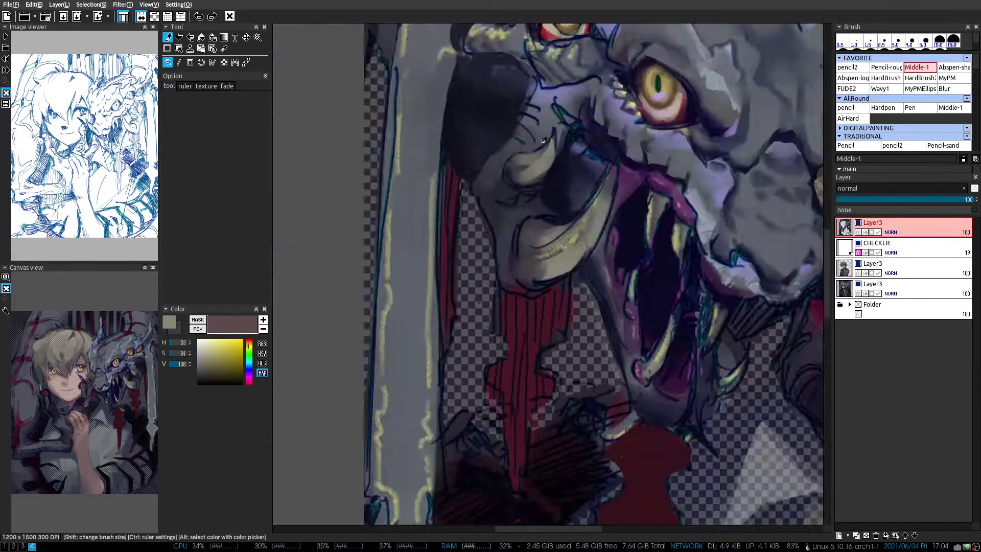
key("h")
scroll(507, 339, "up", 1)
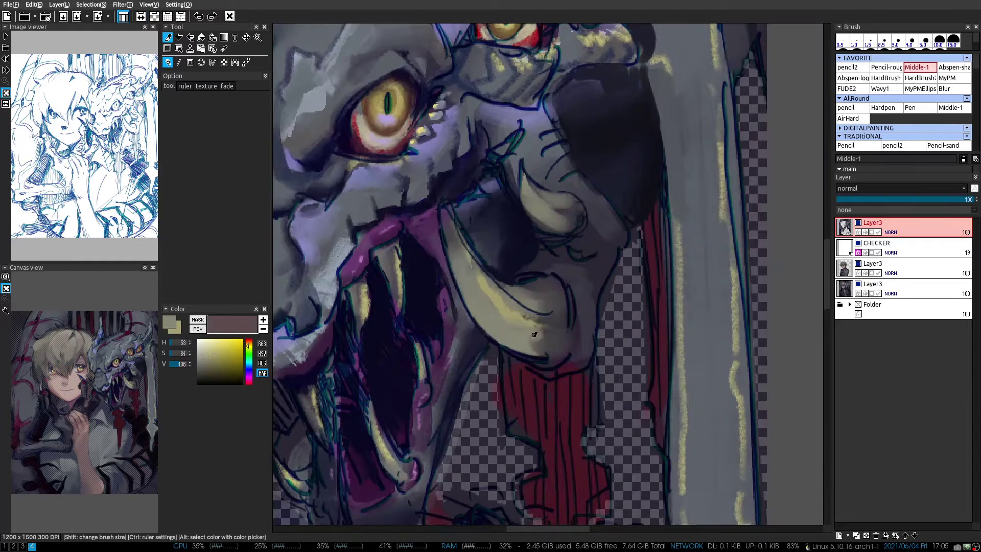
left_click(506, 312, "alt")
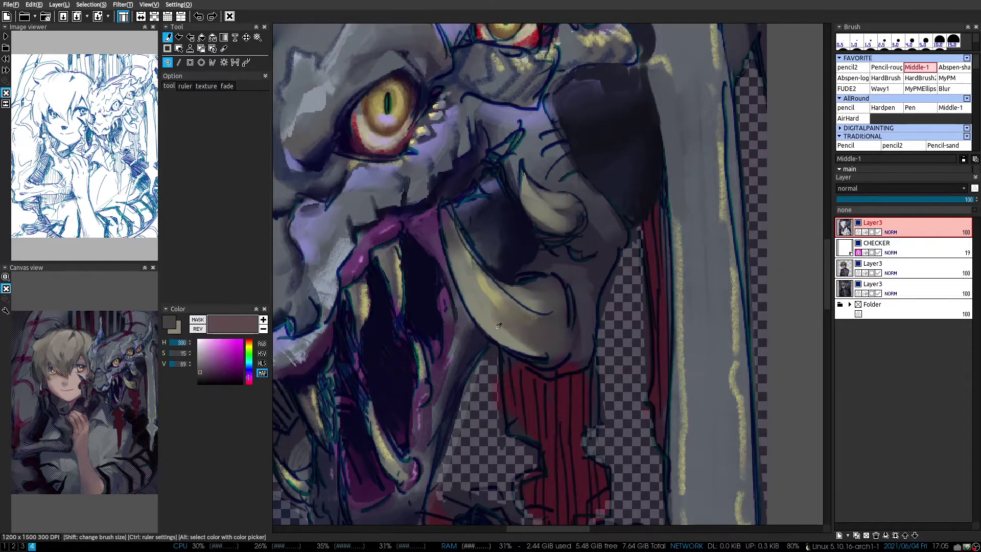
mouse_move(493, 302)
left_mouse_down()
mouse_move(537, 327)
mouse_move(523, 309)
left_mouse_up()
Shade the roots of both cheek tusks with sampled dark tones using pencil2 and Pencil-rough
key("h")
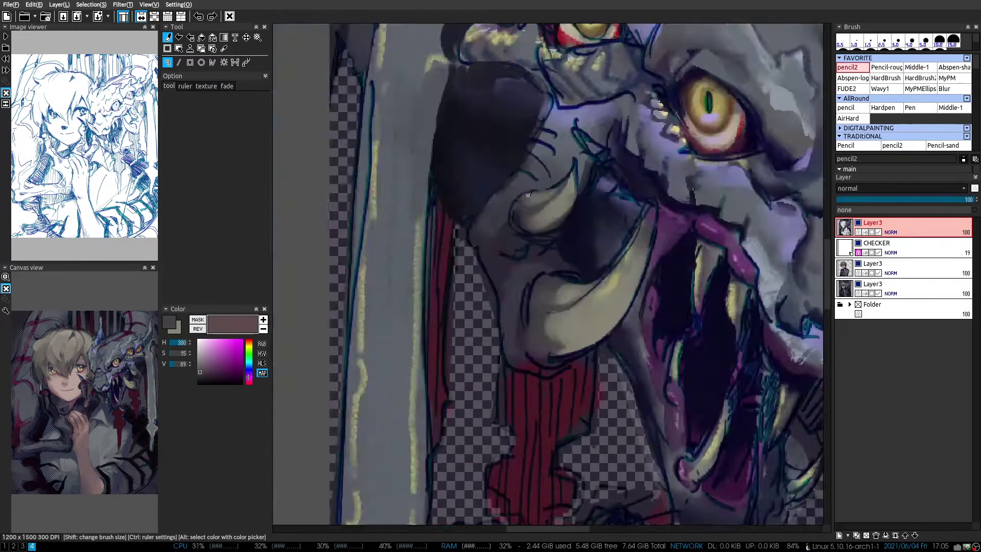
key("h")
left_click(565, 192, "alt")
scroll(565, 192, "up", 1)
left_click(564, 301, "alt")
key("b")
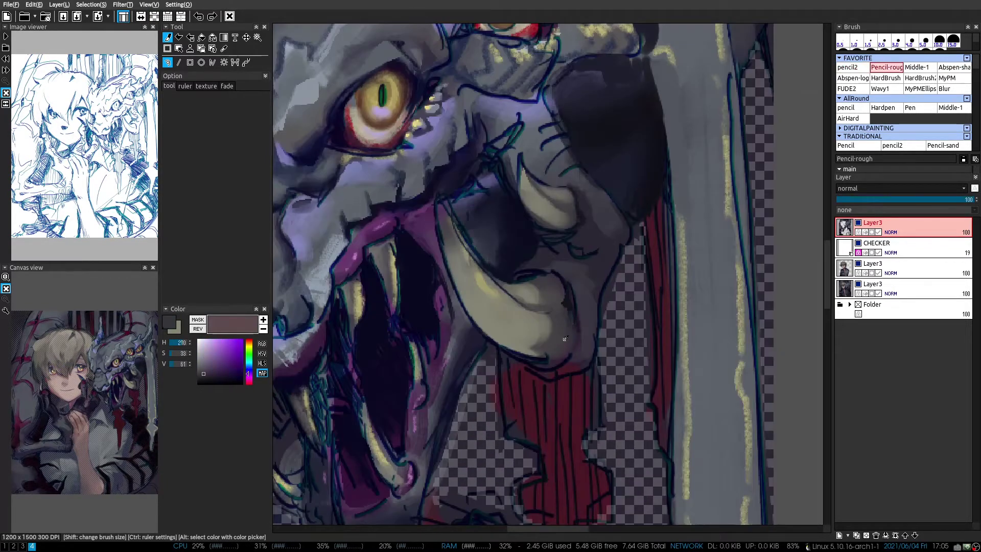
Clean up the large tusk's tip and inner edge with sampled dark blue tones using pencil2 and Pencil-rough
scroll(570, 322, "left", 1)
scroll(494, 189, "down", 1)
left_click(493, 190, "alt")
key("b")
left_click(492, 188, "alt")
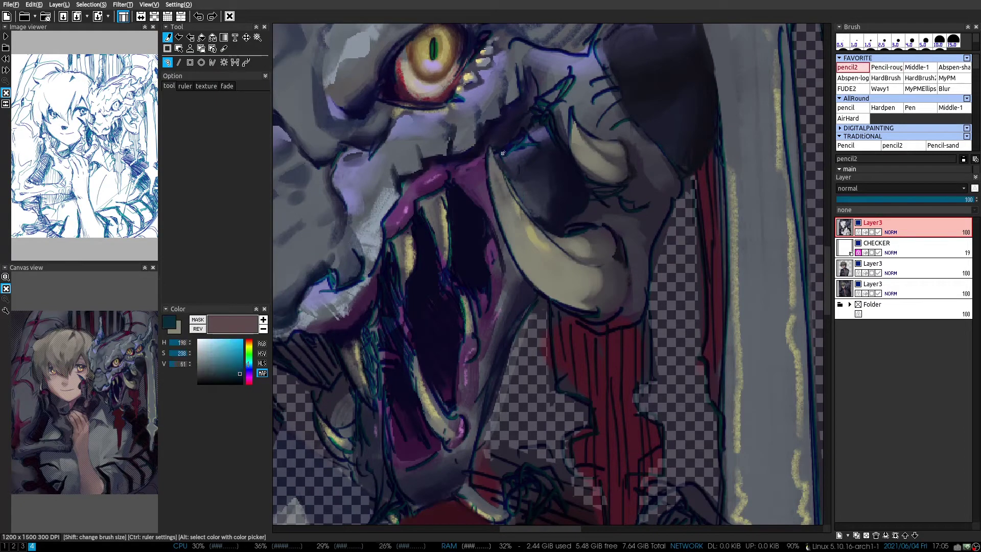
scroll(501, 188, "down", 2)
scroll(502, 188, "up", 2)
left_click(503, 188, "alt")
key("b")
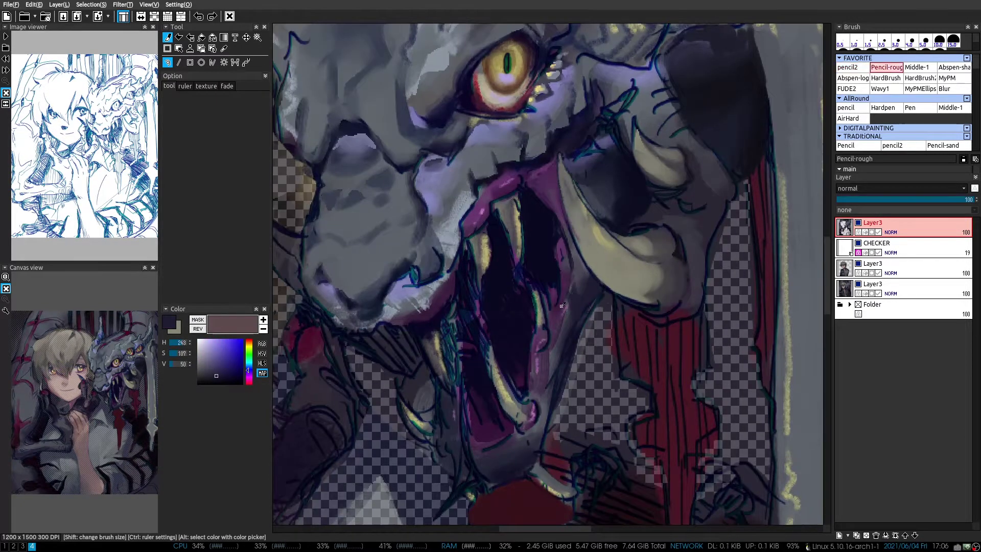
Darken the inner gum edge beside the large tusk with a sampled dark purple using Pencil-rough
left_click(560, 274, "alt")
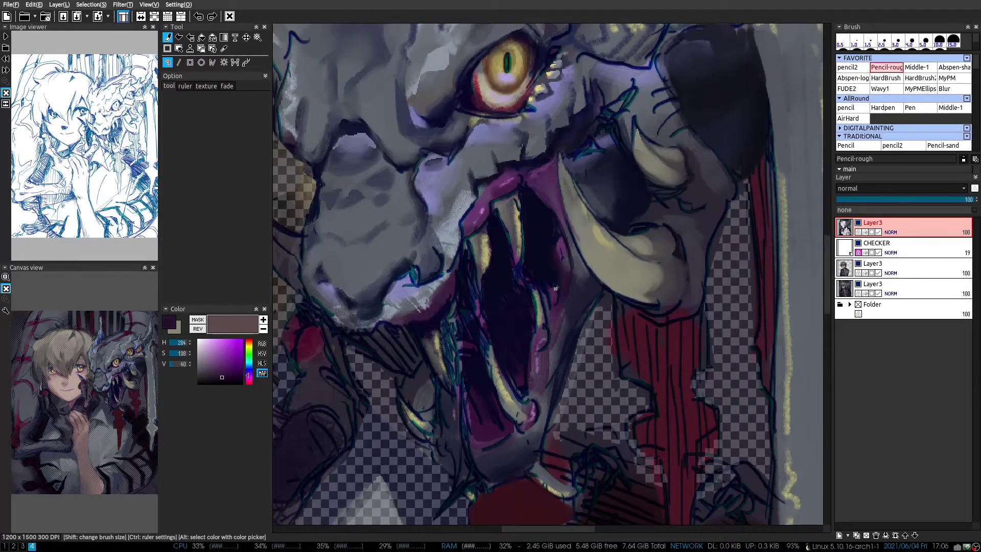
left_click_drag(556, 288, 555, 262)
key("h")
scroll(509, 183, "down", 2)
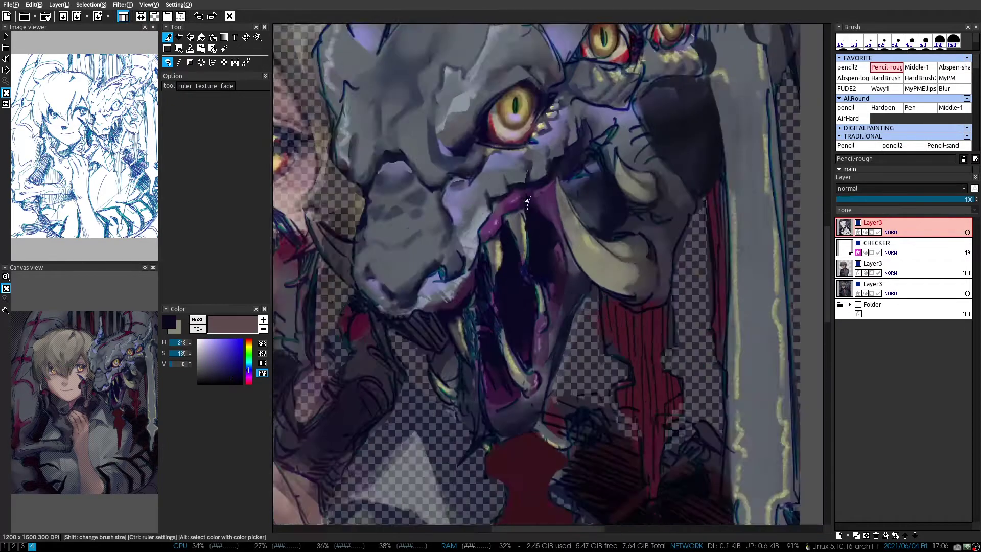
Repaint the gum at the corner of the mouth with a sampled purple using pencil2
key("h")
scroll(509, 183, "up", 2)
key("b")
left_click(510, 246, "alt")
left_click(510, 245, "alt")
key("h")
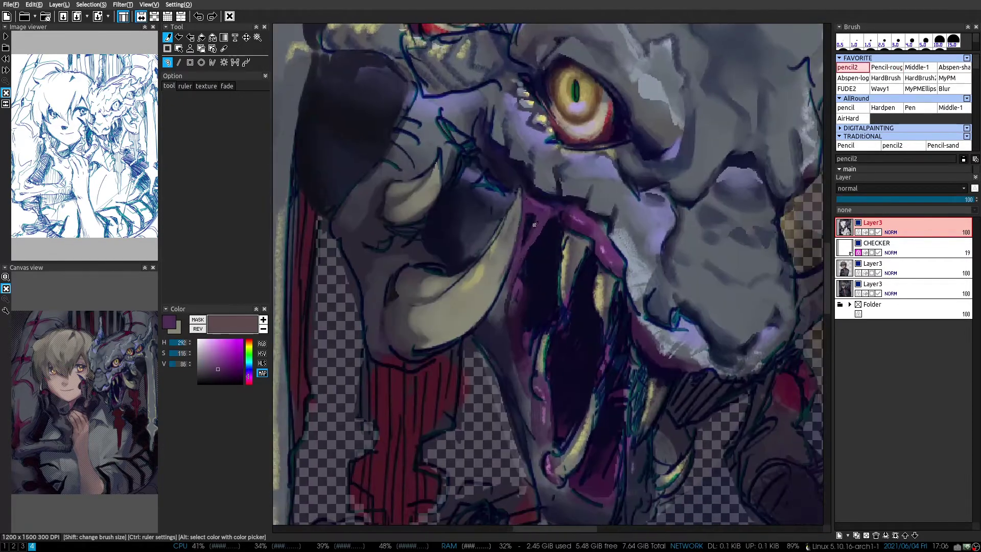
Model the upper gum and the strands at the mouth corner with sampled purple and dark blue tones using Pencil-rough
key("b")
left_click(612, 258, "alt")
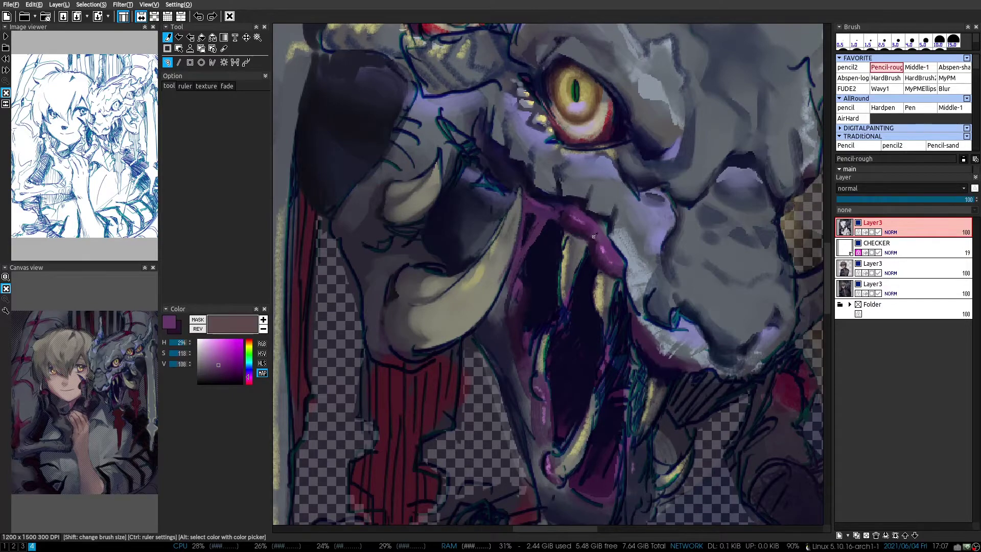
key("h")
scroll(594, 235, "up", 1)
key("h")
key("h")
scroll(655, 348, "down", 2)
scroll(562, 286, "up", 2)
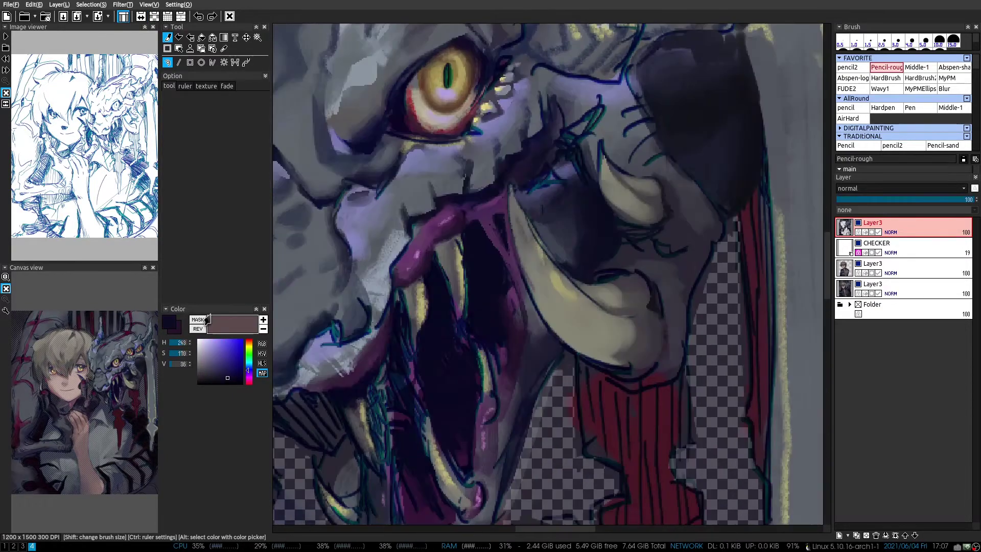
Try a bluish lavender tone inside the upper corner of the mouth using Middle-1
scroll(536, 276, "down", 2)
scroll(488, 247, "up", 2)
left_click(488, 248, "alt")
key("m")
left_click(488, 248, "alt")
scroll(501, 241, "up", 1)
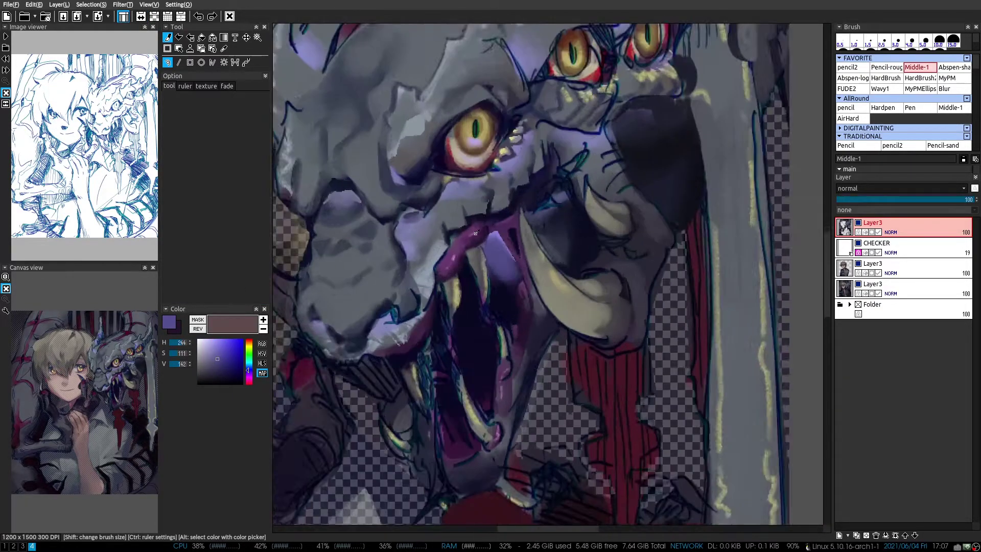
Restore the dark mouth corner and smooth the surrounding gum with sampled purple using Middle-1
scroll(511, 230, "up", 1)
left_click(527, 216, "alt")
scroll(527, 216, "down", 1)
scroll(527, 215, "down", 1)
key("h")
scroll(527, 216, "down", 2)
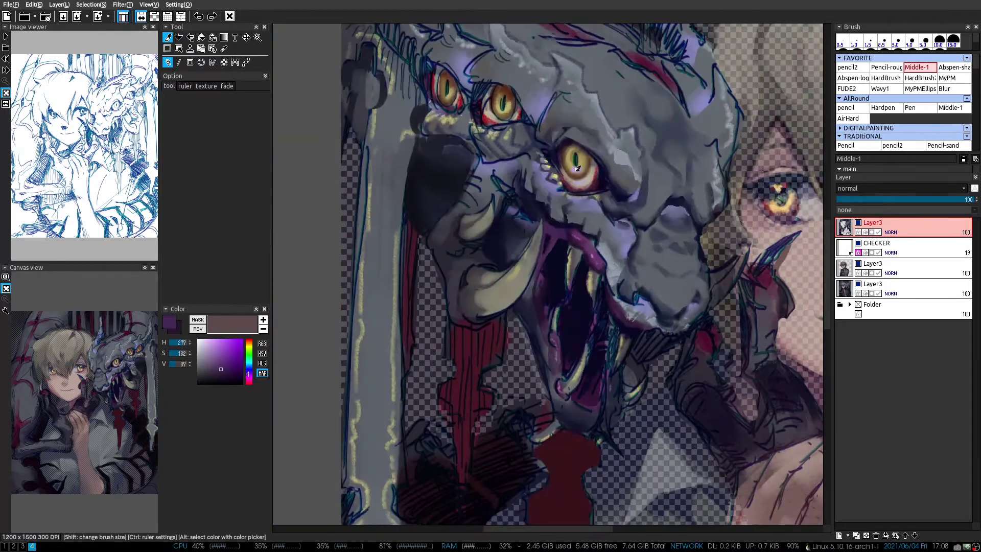
Repaint the fang beneath the snout in sampled beige and cover the hatching behind it with dark purple using Middle-1
key("h")
scroll(540, 319, "up", 4)
left_click(540, 319, "alt")
left_click_drag(540, 320, 555, 343)
scroll(516, 352, "down", 1)
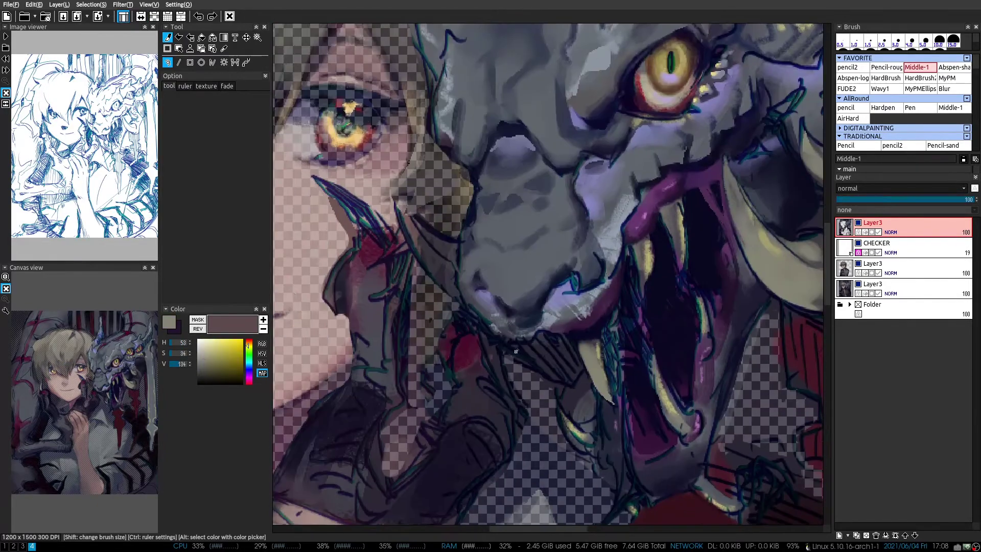
left_click(517, 395, "alt")
scroll(517, 394, "up", 1)
scroll(517, 395, "up", 1)
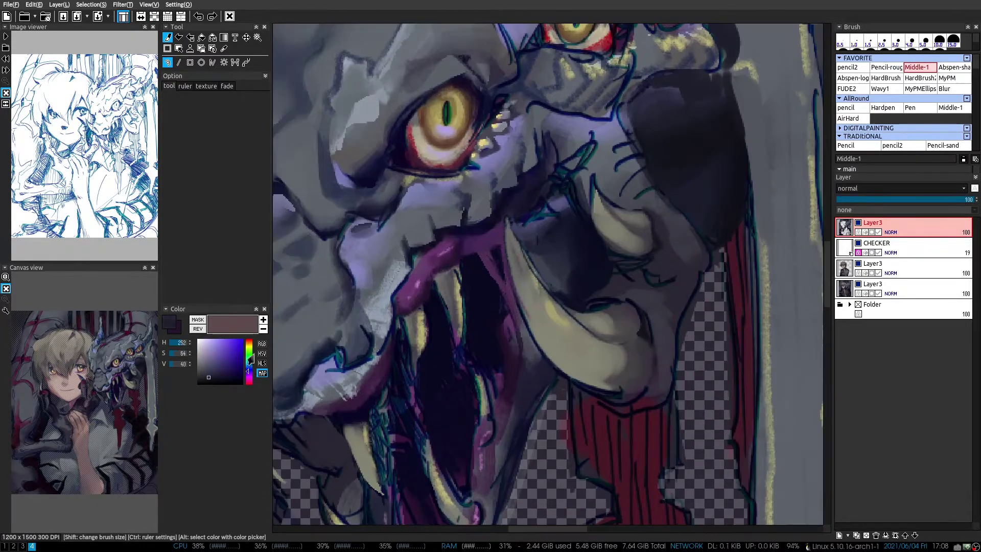
Paint over the sketch lines between the two cheek tusks with a sampled dark grey using Pencil-rough
left_click(645, 284, "alt")
key("h")
key("h")
key("h")
key("h")
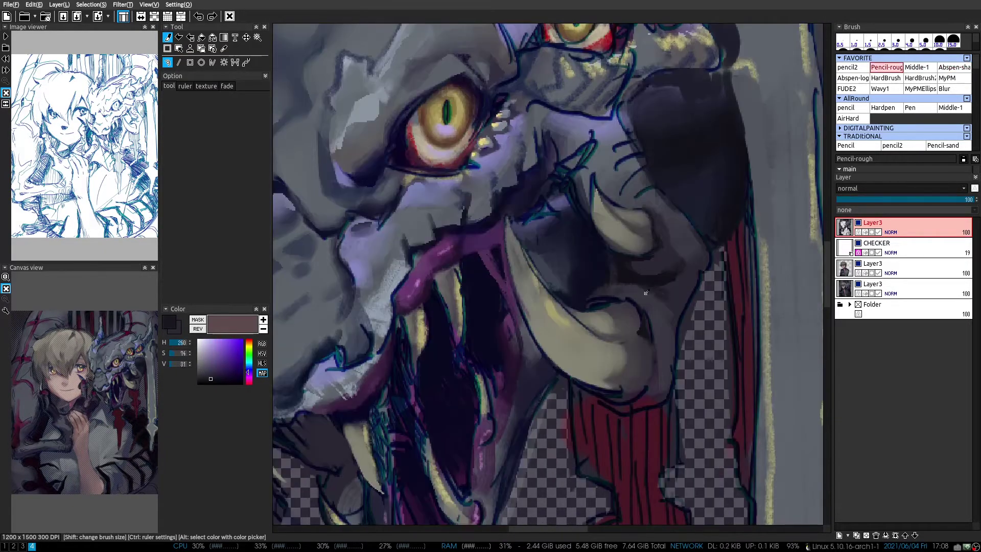
Paint a purple gum edge around the base of the creature's large tusk with the Middle-1 brush
left_click_drag(646, 292, 476, 280)
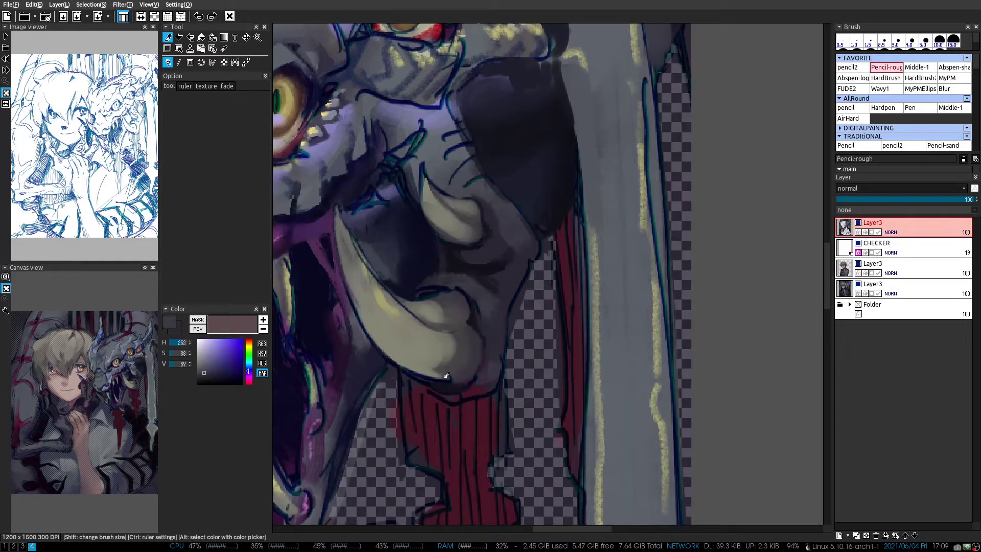
key("2")
left_click(409, 353, "alt")
left_click(478, 360, "alt")
scroll(460, 378, "down", 1)
scroll(532, 314, "up", 2)
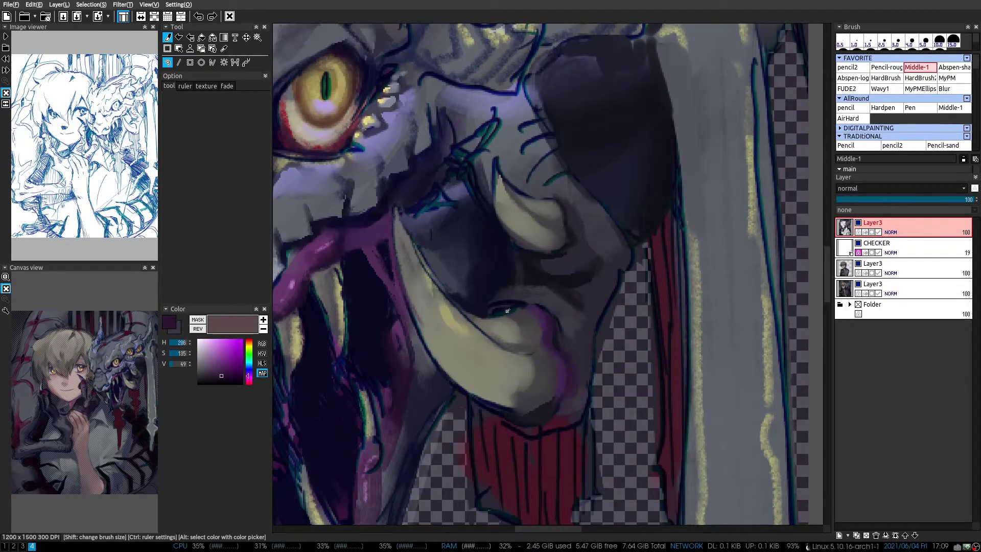
Extend the purple rim down the large tusk's base and add matching purple gum around the smaller upper tusk
key("h")
key("h")
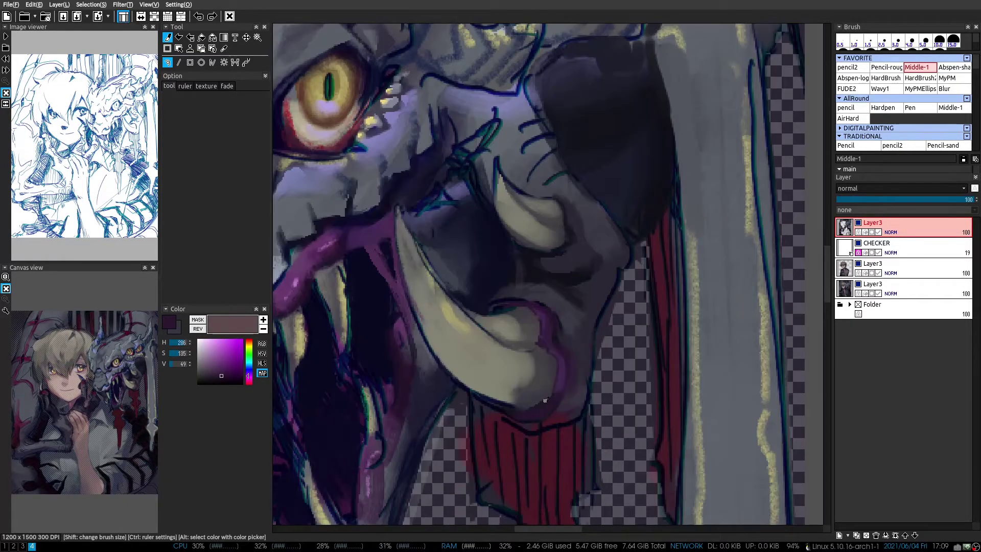
key("h")
key("h")
key("1")
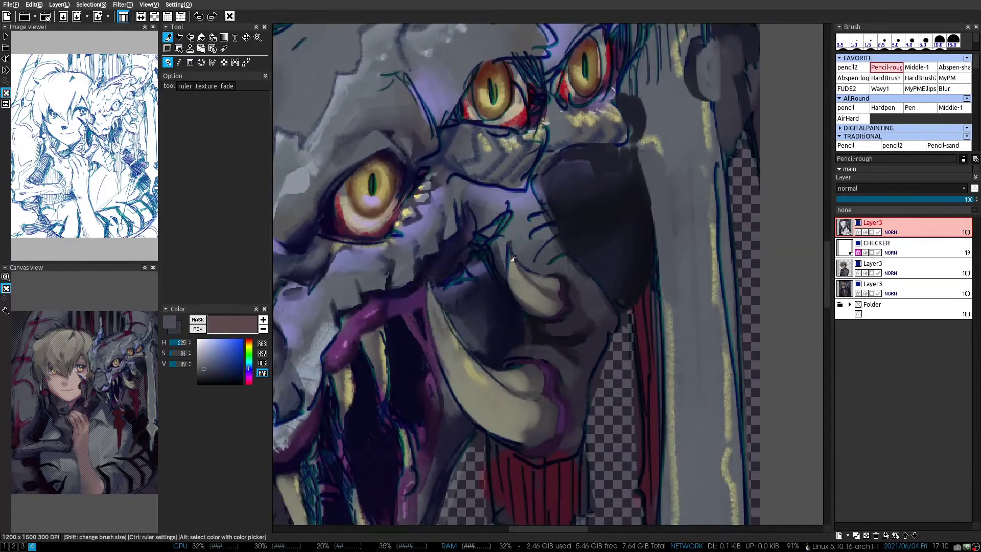
Paint grey skin tones beside the smaller tusk and a light highlight above the large tusk's gum, using sampled greys
left_click(509, 253, "alt")
scroll(536, 280, "down", 2)
scroll(537, 280, "up", 2)
left_click(516, 307, "alt")
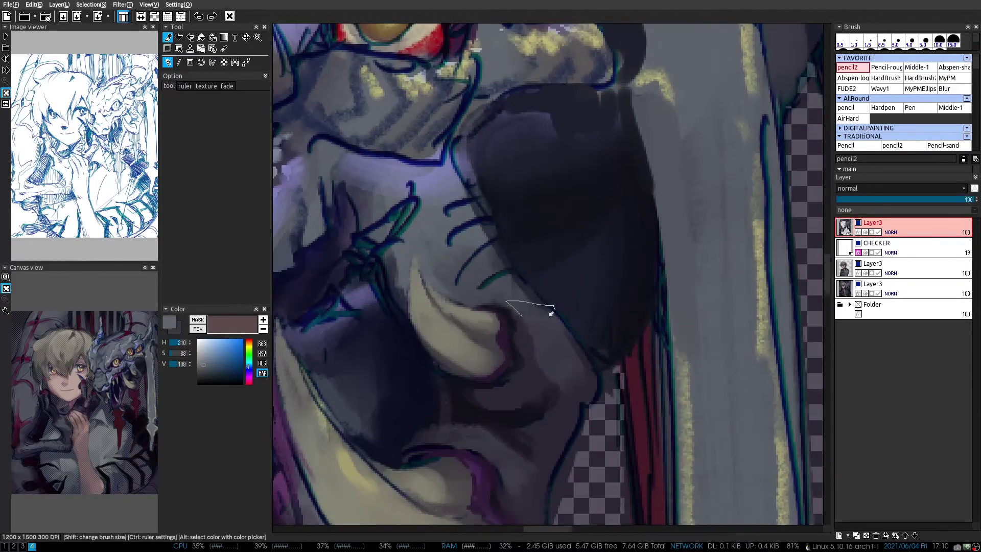
scroll(526, 306, "up", 1)
scroll(482, 392, "down", 1)
key("h")
key("h")
left_click(536, 286, "alt")
key("1")
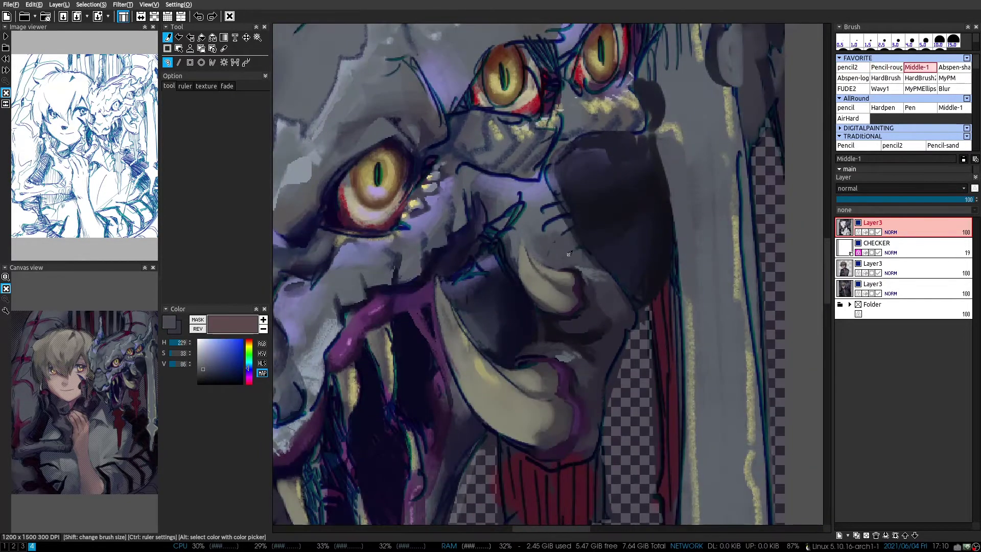
Cover the sketch lines above the smaller tusk with grey skin folds and darken the nearby cheek edge
left_click(536, 250, "alt")
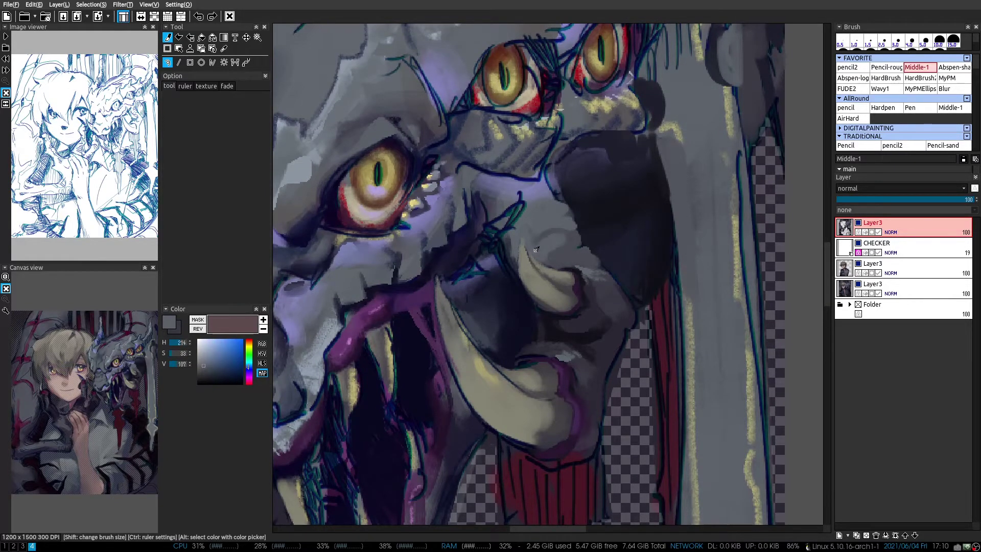
scroll(531, 206, "down", 2)
scroll(531, 205, "up", 2)
left_click(593, 261, "alt")
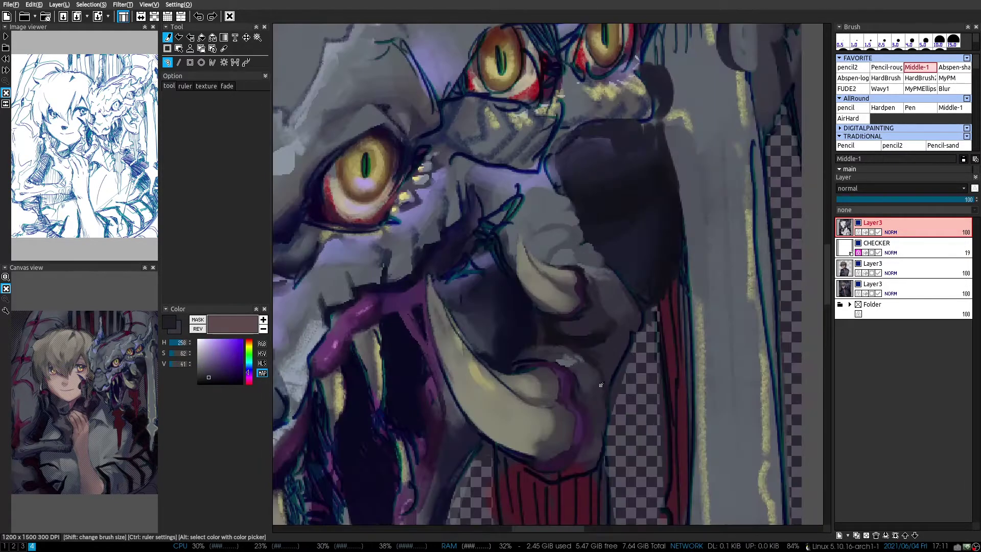
Hide the lowest Layer3 in the layer stack
left_click(859, 284)
left_click(859, 284)
left_click(858, 284)
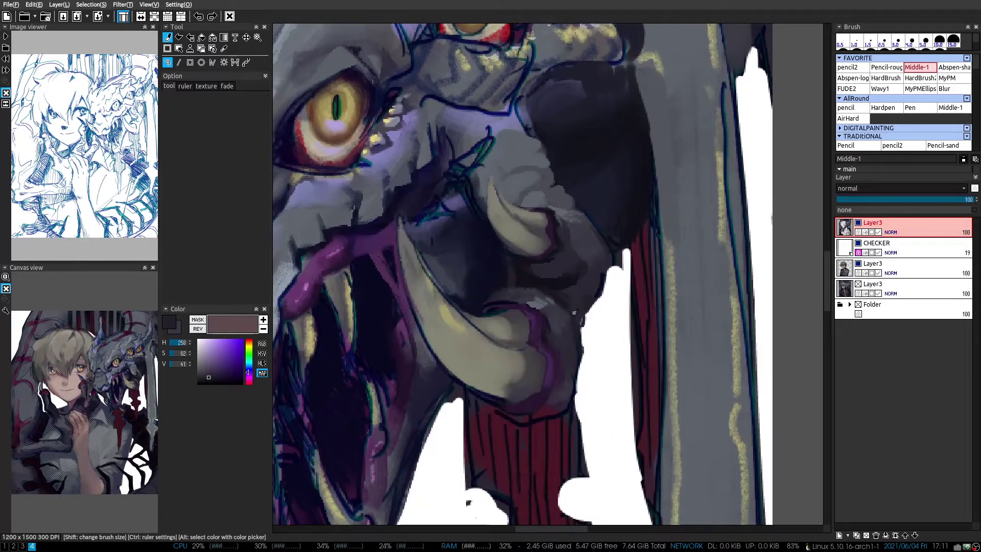
Shape the cheek's outer edge into rounded scales and paint dark red over the sketch lines of the ornament beneath it
key("h")
key("h")
key("h")
key("h")
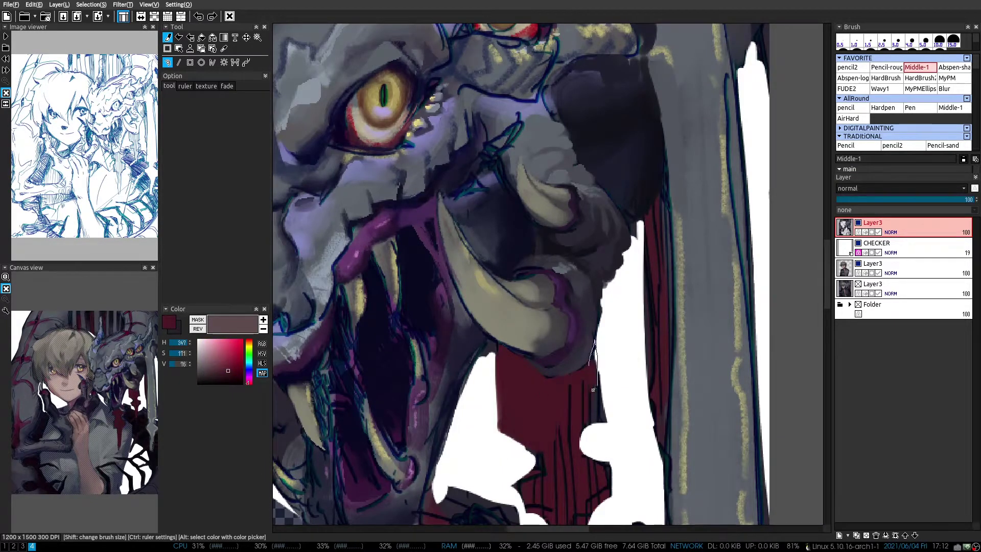
Finish filling the rear red ornament and erase the dark background around it and along the sword's outline
scroll(554, 397, "down", 2)
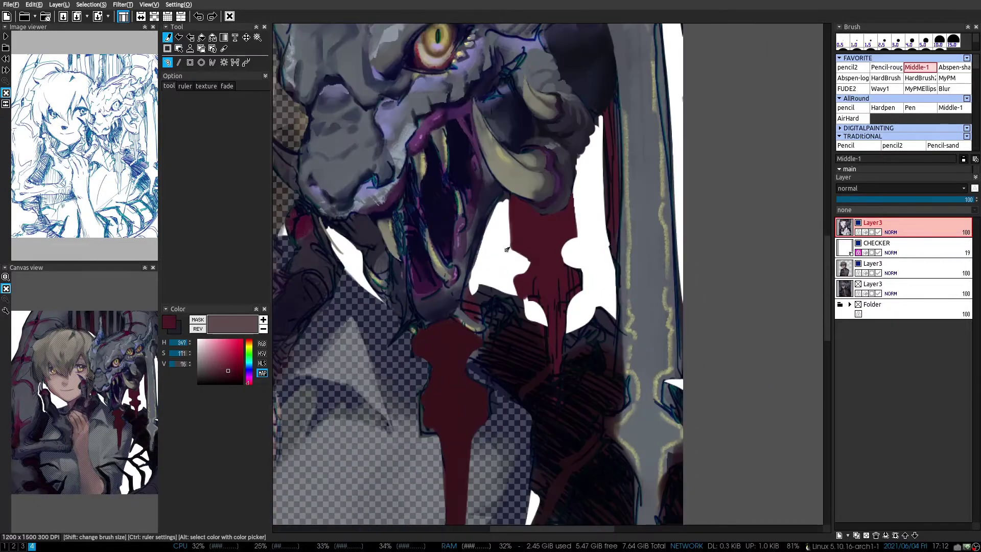
left_click_drag(564, 299, 564, 394)
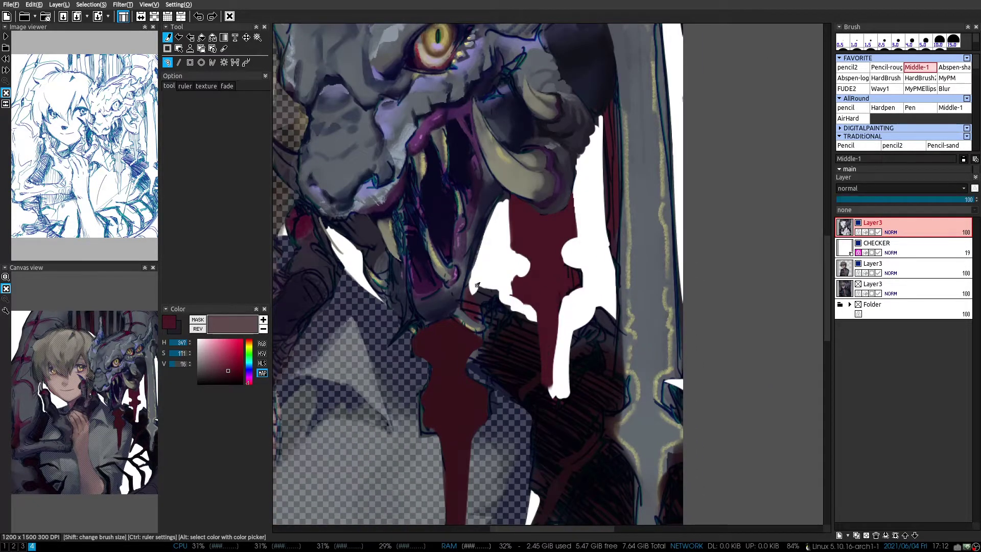
scroll(507, 414, "down", 2)
mouse_move(595, 228)
left_mouse_down()
mouse_move(598, 388)
mouse_move(649, 467)
left_mouse_up()
left_click_drag(645, 299, 649, 391)
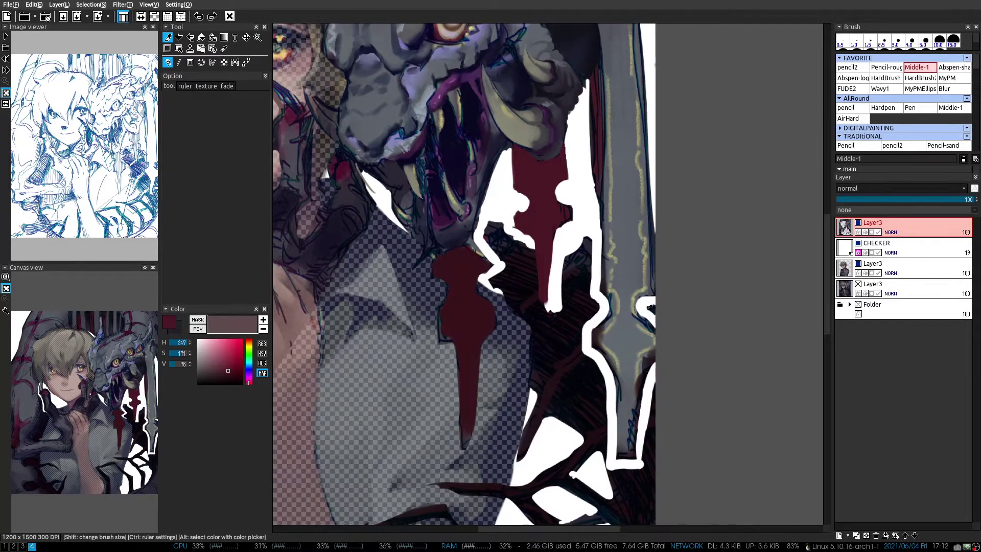
Clear the remaining dark background between the shirt and the sword, and complete the front ornament's silhouette in dark red
scroll(511, 238, "down", 3)
scroll(510, 237, "down", 2)
scroll(516, 242, "up", 5)
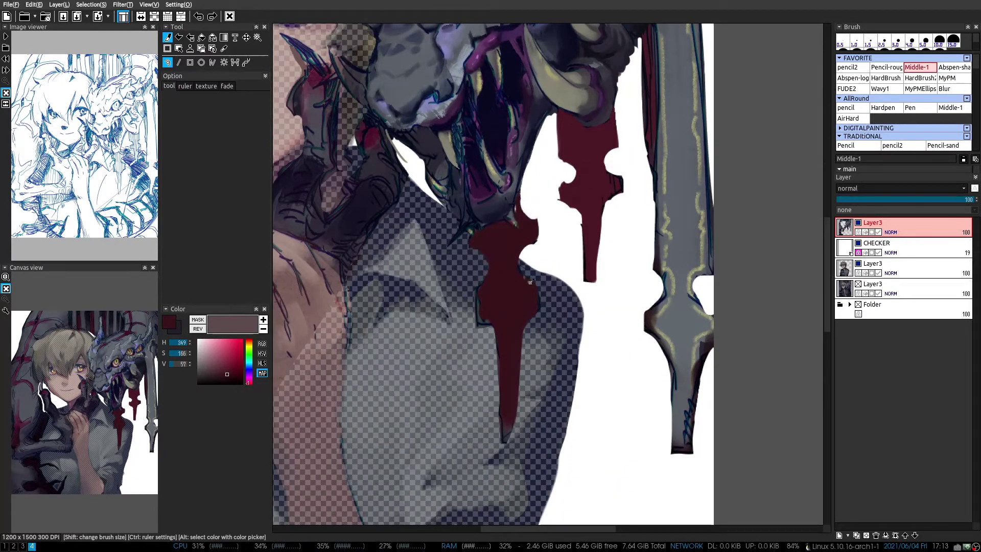
left_click_drag(484, 342, 523, 287)
scroll(488, 285, "up", 4)
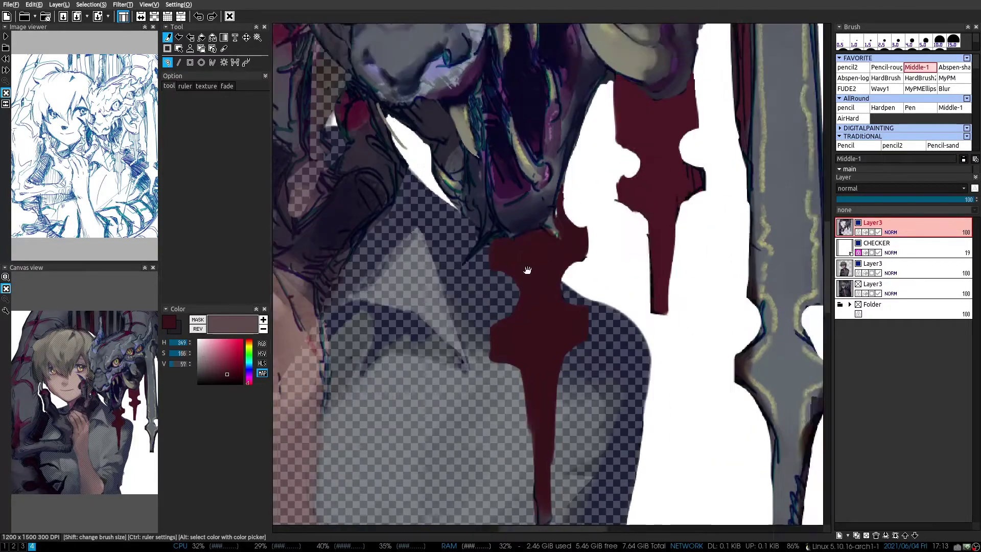
Paint two curved grey spikes beneath the tip of the lower jaw, over the front red ornament
left_click(559, 226, "alt")
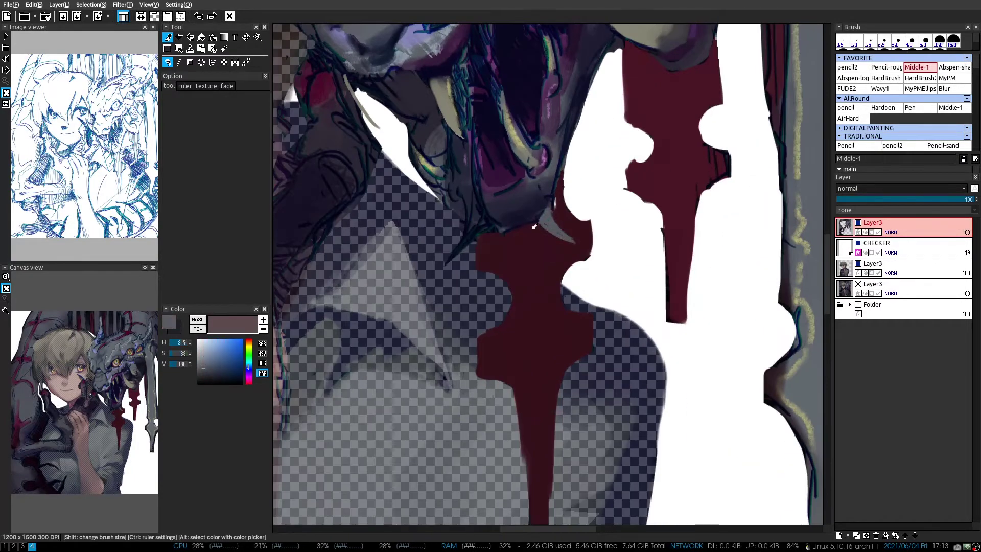
scroll(502, 247, "up", 1)
left_click(511, 337, "alt")
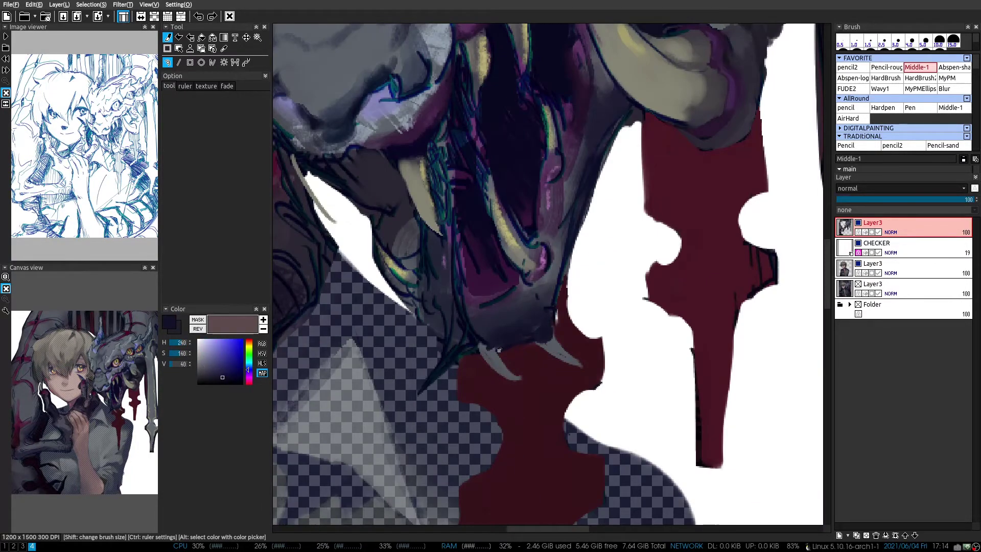
scroll(500, 350, "down", 2)
left_click(499, 350, "alt")
scroll(499, 350, "up", 2)
Darken the inside of the lower mouth with sampled navy and purple, covering the bright purple area and sketch lines
left_click_drag(460, 307, 511, 282)
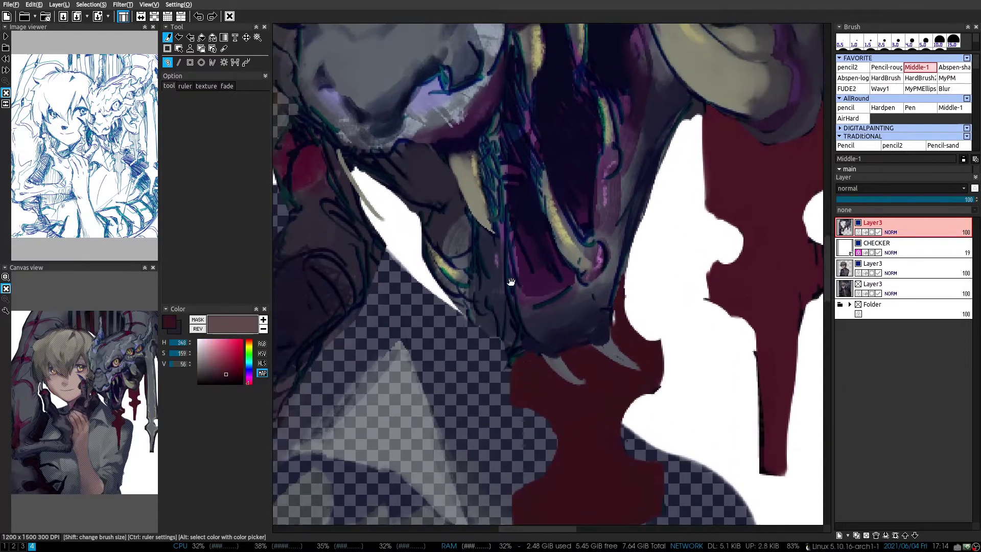
scroll(511, 282, "up", 1)
left_click(511, 281, "alt")
left_click_drag(498, 179, 498, 230)
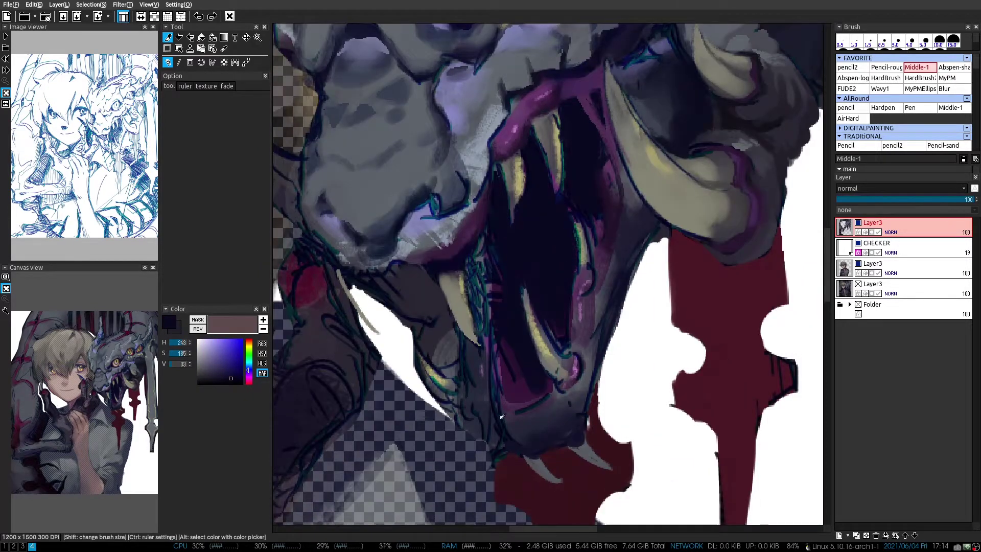
left_click(524, 391, "alt")
left_click_drag(514, 347, 518, 328)
left_click(518, 310, "alt")
Paint a long dark navy forked tongue hanging out of the mouth over the front red ornament
left_click_drag(511, 382, 481, 286)
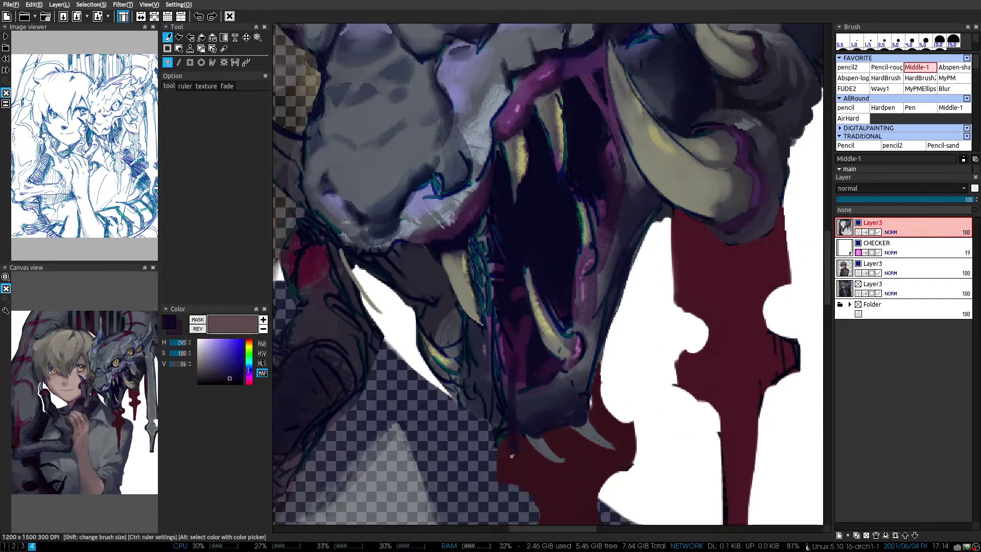
key("ctrl+z")
left_click_drag(494, 345, 513, 433)
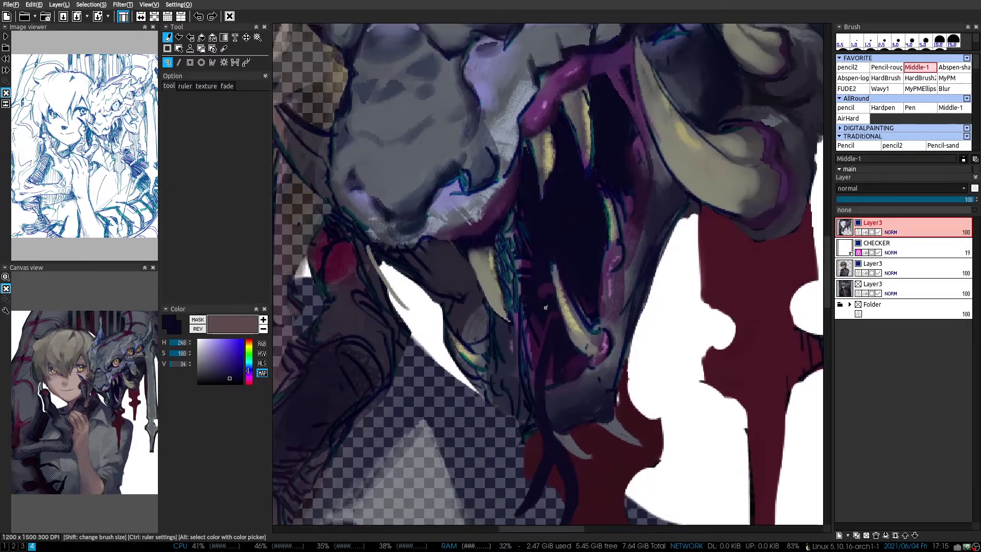
left_click_drag(501, 394, 532, 389)
Tint the part of the tongue inside the mouth with dark red
left_click(530, 256, "alt")
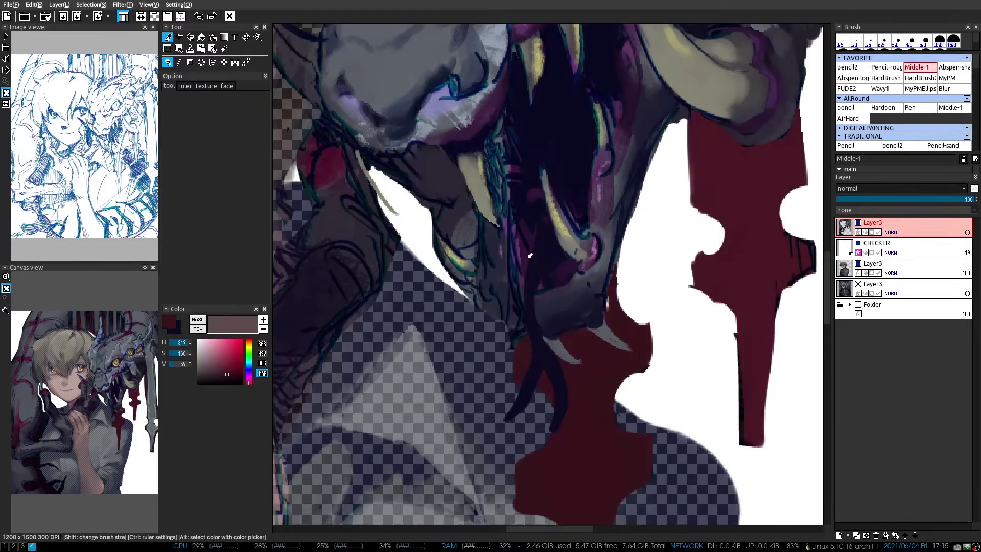
left_click(531, 252, "alt")
left_click_drag(531, 252, 529, 335)
scroll(561, 266, "down", 2)
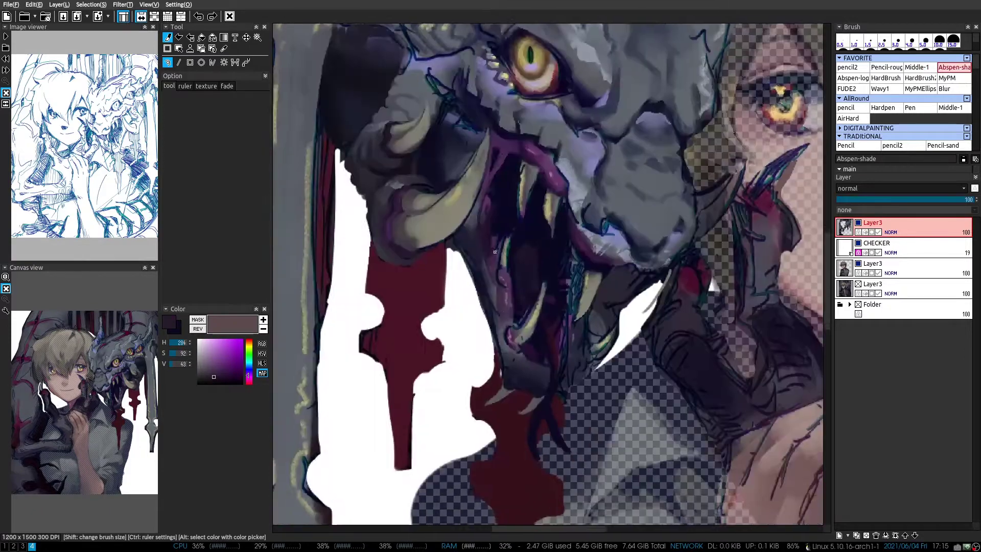
Build up the purple gum ridge along the lower jaw's inner edge with sampled purples and the pencil2 brush
scroll(561, 265, "up", 2)
scroll(573, 303, "down", 1)
left_click(571, 284, "alt")
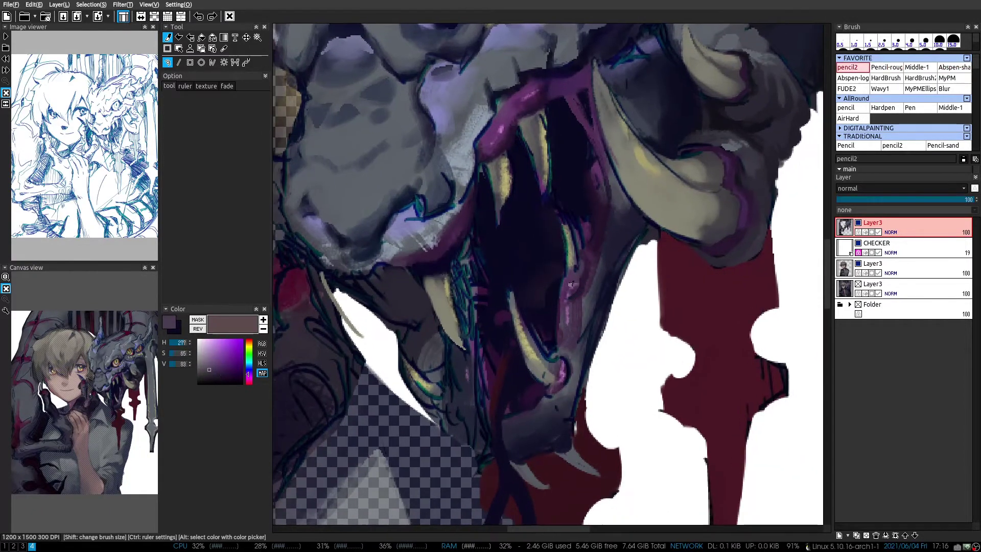
left_click(334, 377, "alt")
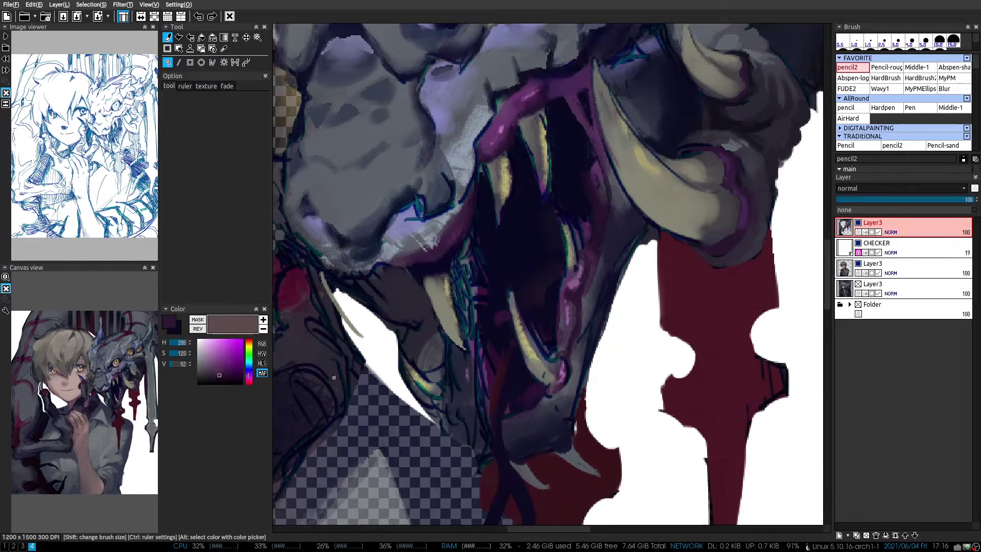
left_click(578, 311, "alt")
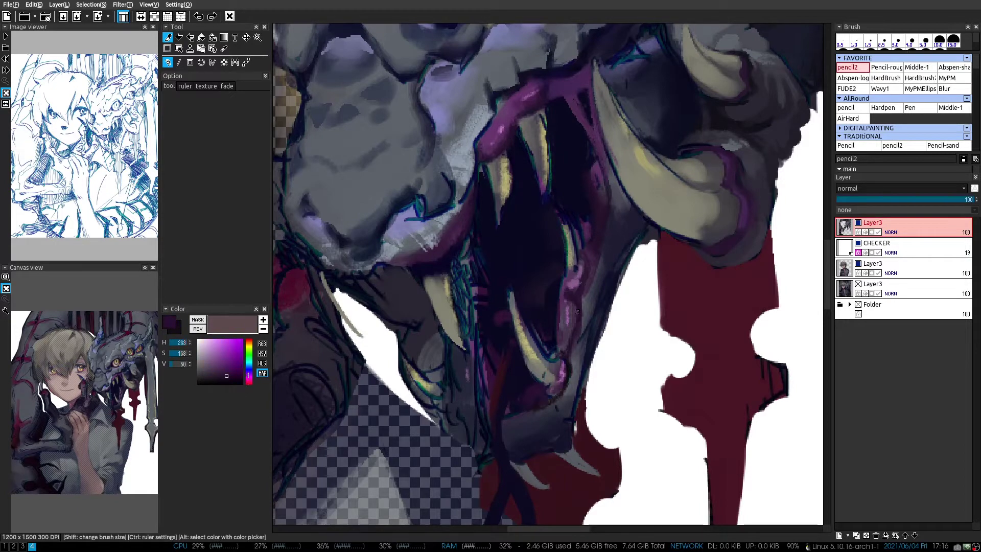
Refine the lower front fang with beige and shade the gum around its base in dark reddish purple
left_click(546, 402, "alt")
left_click(559, 315, "alt")
left_click(553, 350, "alt")
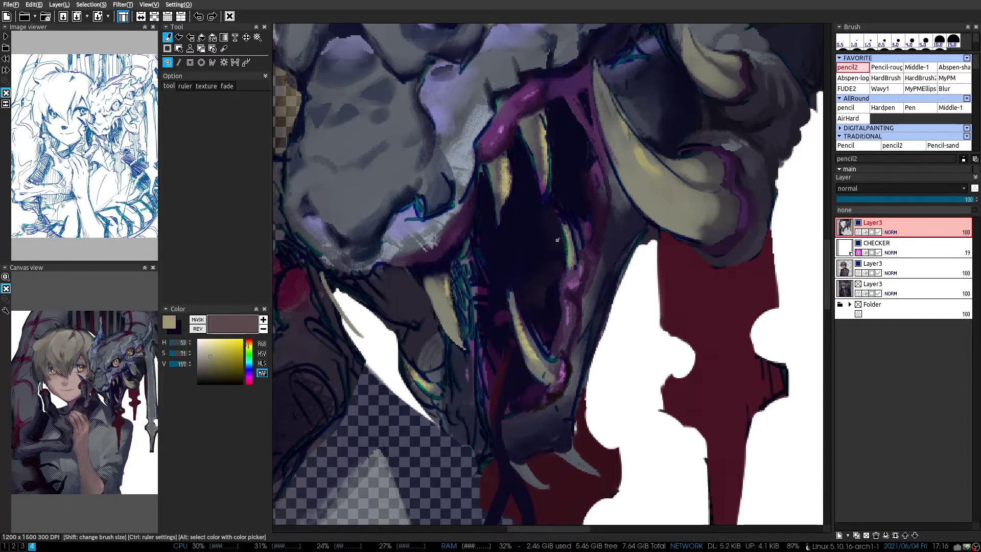
scroll(666, 298, "down", 2)
scroll(666, 298, "up", 2)
Extend the purple gum up the back of the mouth, covering the sketch lines around the small rear fang
left_click(582, 278, "alt")
left_click(611, 279, "alt")
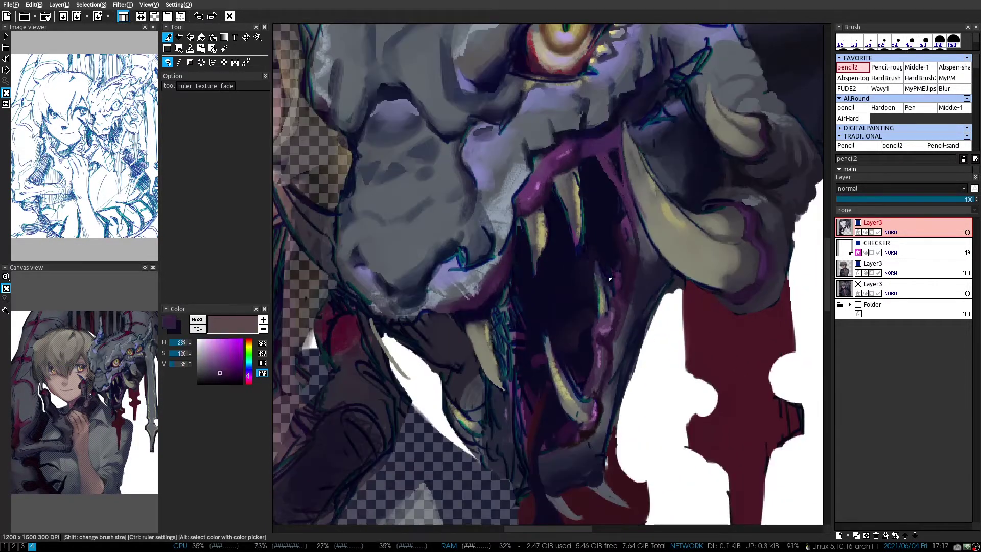
scroll(598, 251, "down", 1)
left_click(606, 255, "alt")
key("2")
key("h")
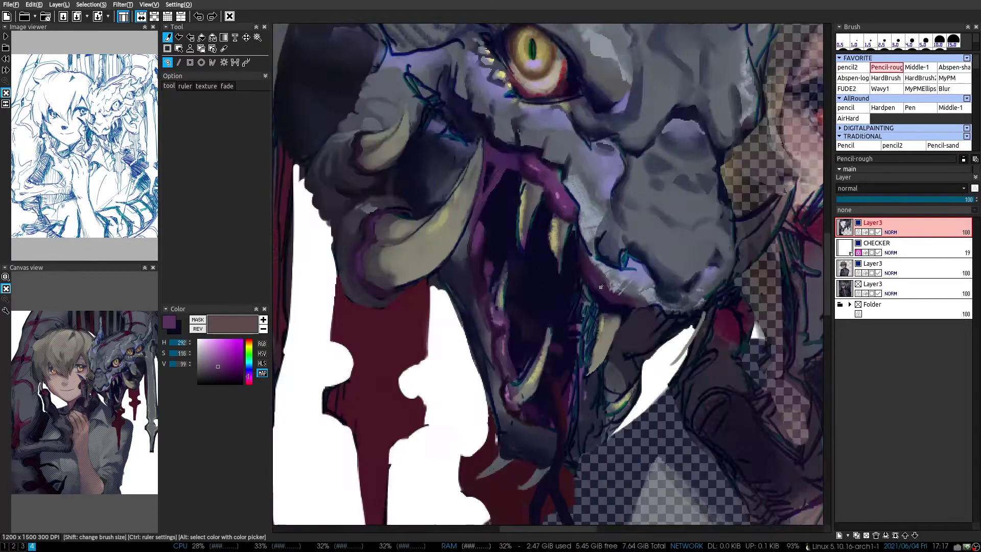
key("h")
key("h")
key("h")
Sharpen the fangs' outlines by painting the surrounding mouth interior dark navy with the pencil2 and Middle-1 brushes
scroll(607, 254, "up", 1)
left_click(607, 253, "alt")
key("1")
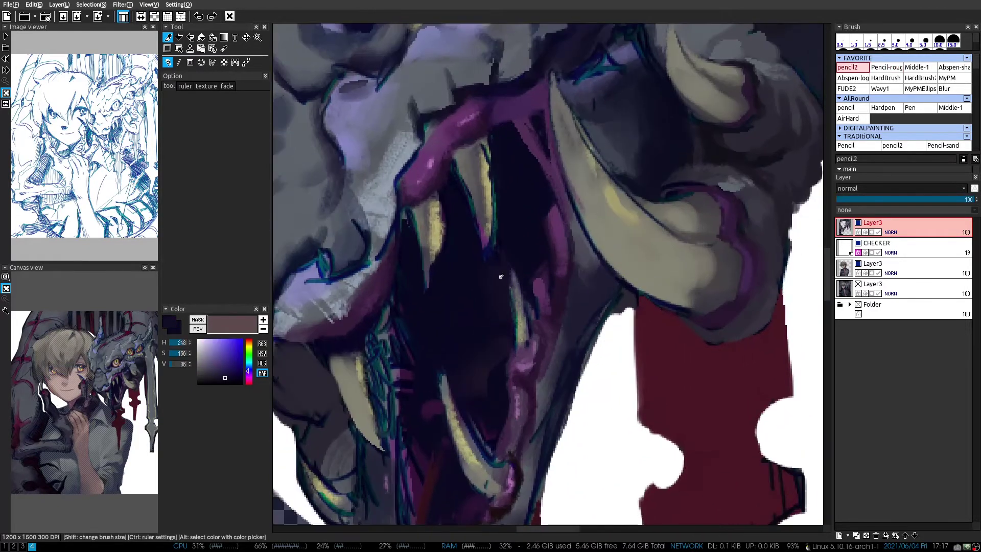
scroll(542, 255, "down", 2)
key("h")
key("h")
scroll(542, 255, "up", 1)
key("3")
scroll(511, 229, "down", 1)
left_click(448, 196, "alt")
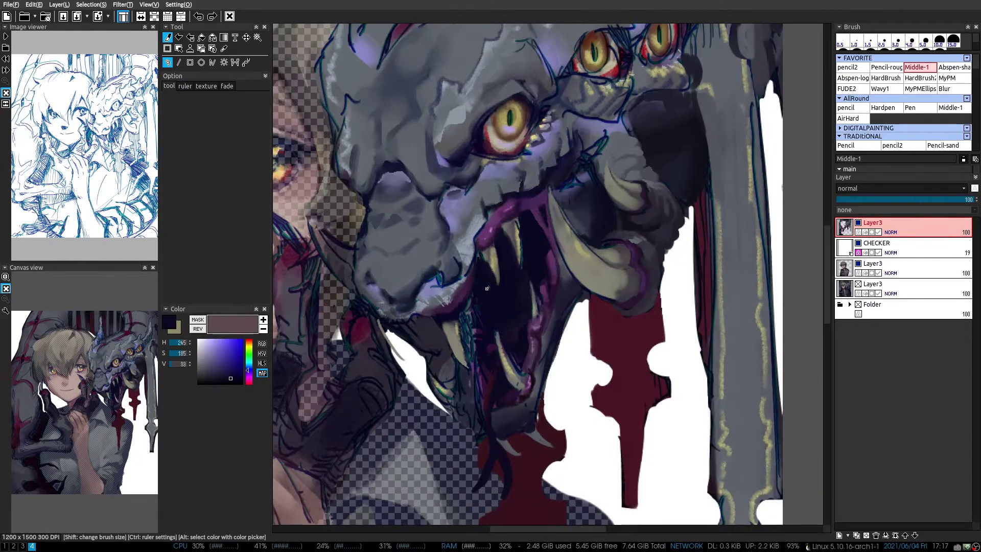
Rework the gum behind the small rear fang in dark purple and add a light grey highlight on its ridge
scroll(448, 195, "up", 1)
scroll(448, 195, "up", 1)
scroll(511, 246, "up", 1)
key("2")
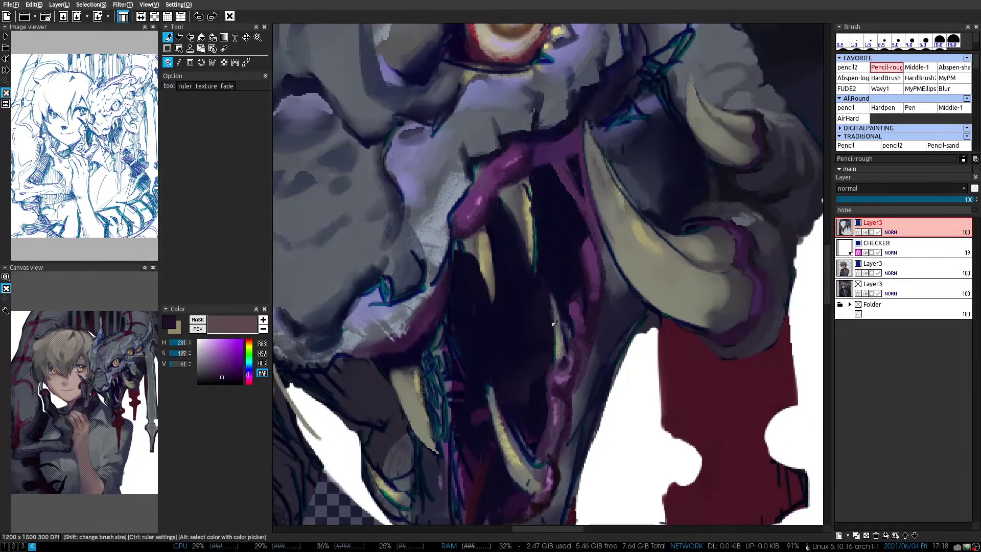
left_click(571, 294, "alt")
left_click(571, 294, "alt")
scroll(572, 294, "down", 2)
scroll(504, 292, "up", 2)
key("3")
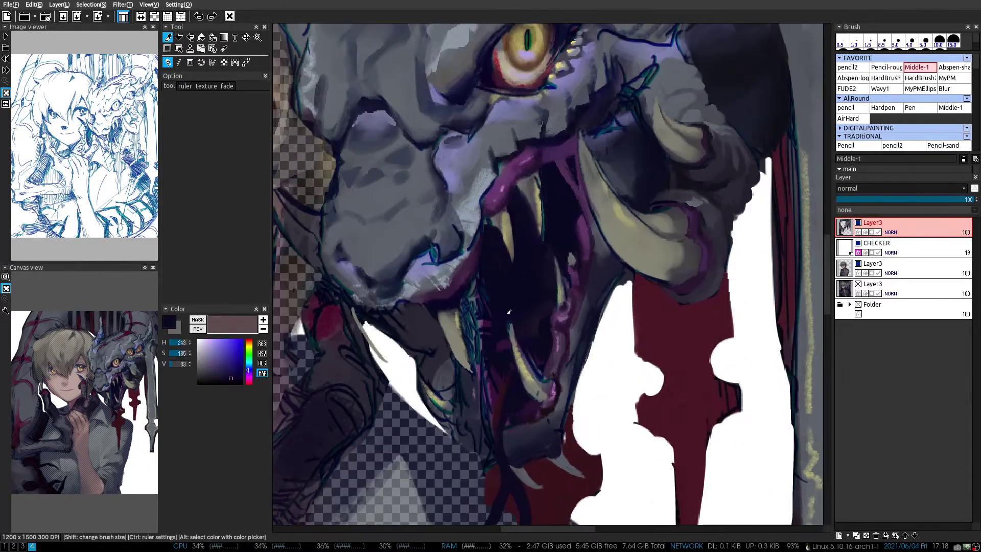
Shade the mouth interior dark purple with Abspen-shade and clear the dark fill behind the fang below the snout
key("h")
key("h")
scroll(497, 301, "up", 1)
left_click(499, 301, "alt")
key("4")
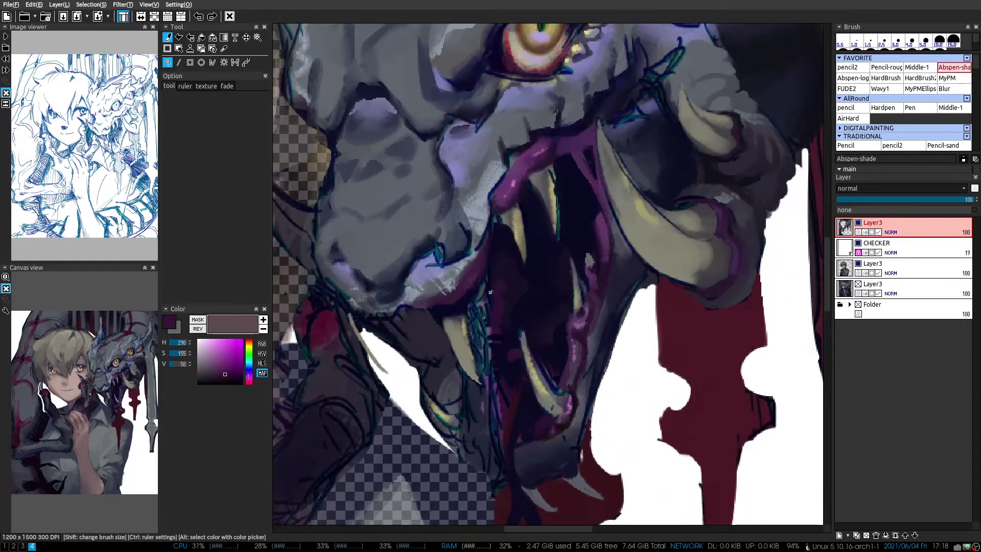
scroll(523, 307, "up", 1)
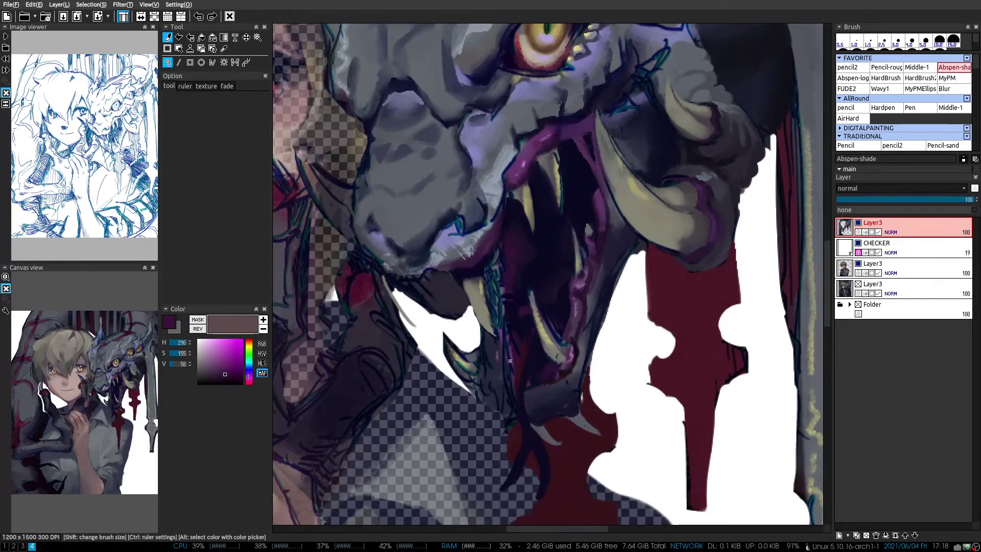
Repaint the tip of the lower jaw in dark blue with Middle-1 and add a grey highlight along its upper rim
key("3")
left_click(496, 383, "alt")
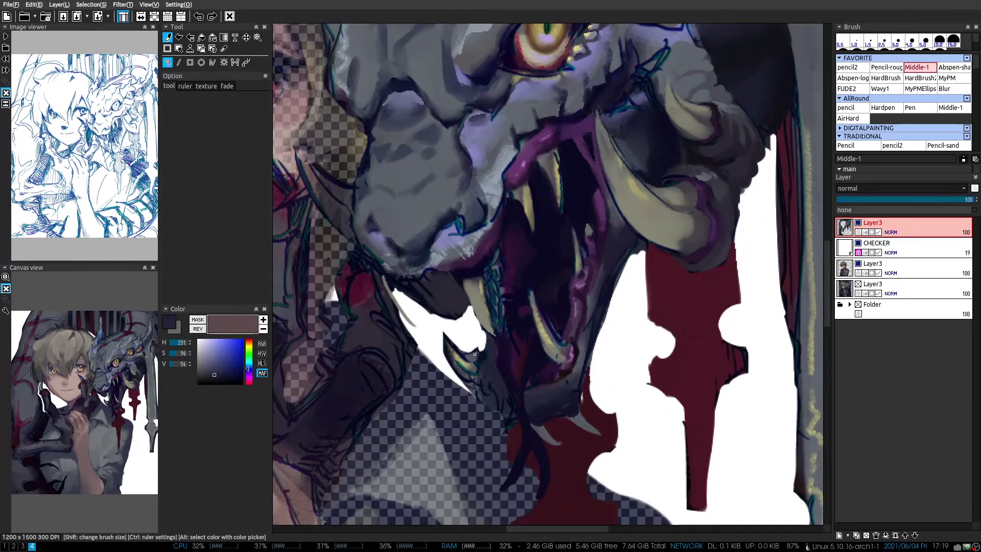
scroll(475, 352, "down", 1)
scroll(473, 286, "up", 1)
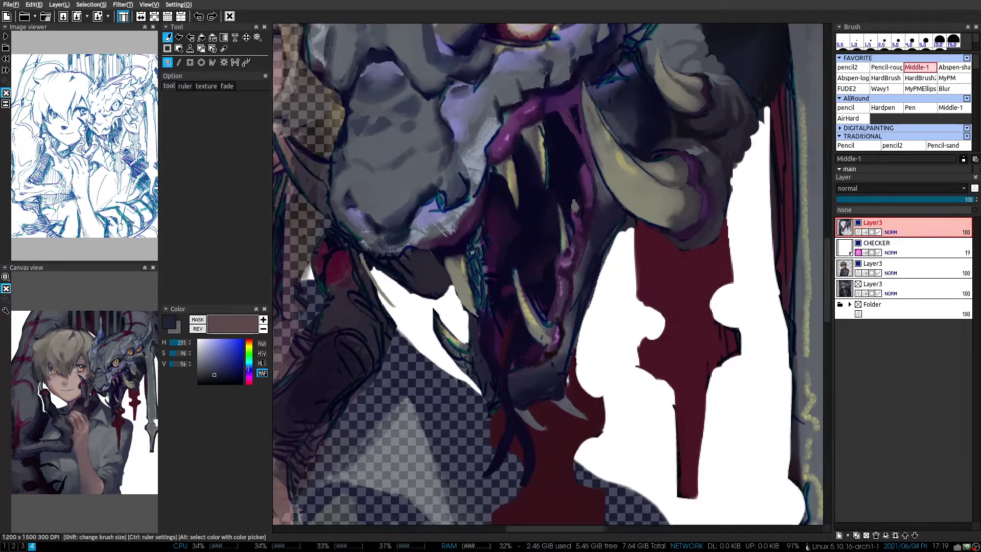
scroll(473, 252, "up", 1)
left_click(509, 346, "alt")
left_click(516, 365, "alt")
key("h")
key("h")
scroll(524, 350, "down", 1)
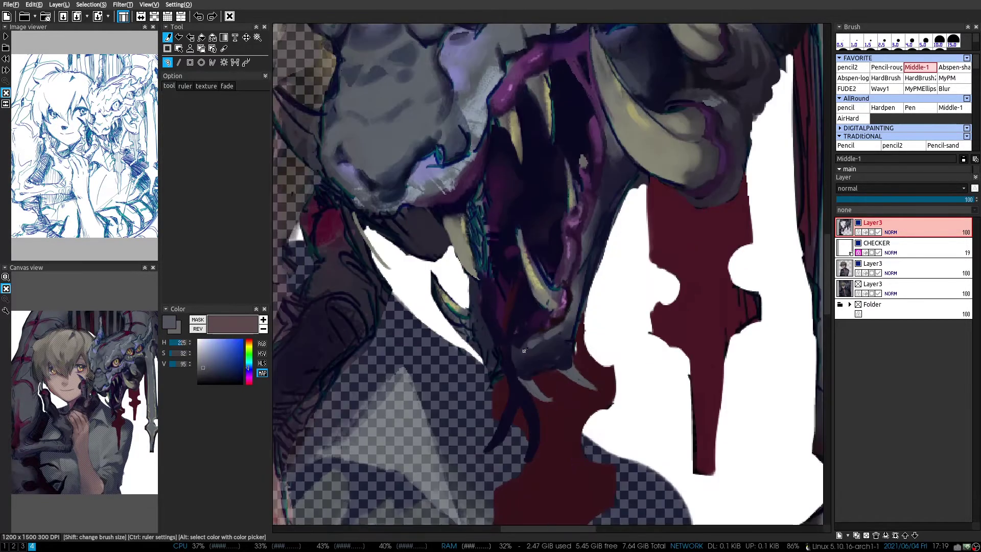
Fill in the base of the lower front fang with grey, covering the teal sketch lines where it meets the jaw
left_click(469, 317, "alt")
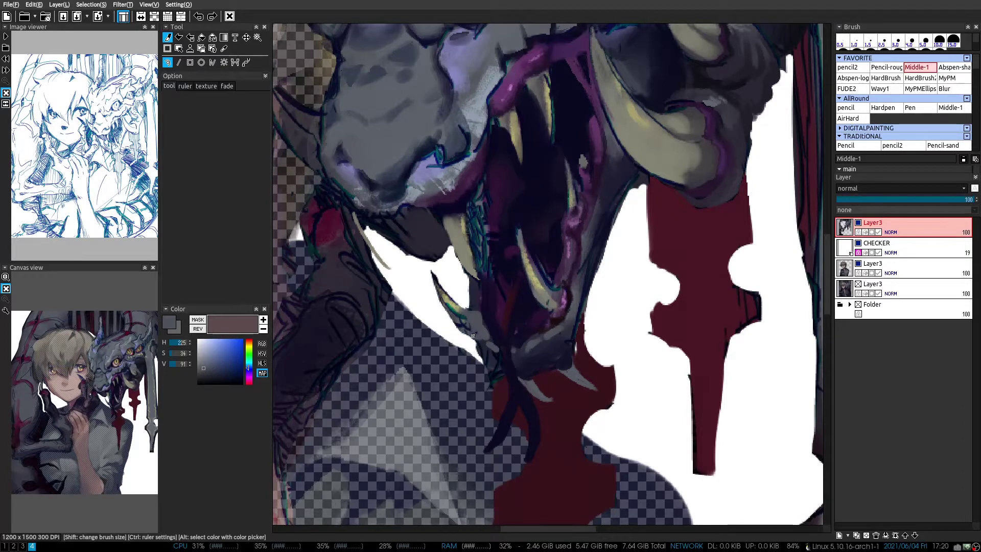
left_click(463, 327, "alt")
left_click(478, 291, "alt")
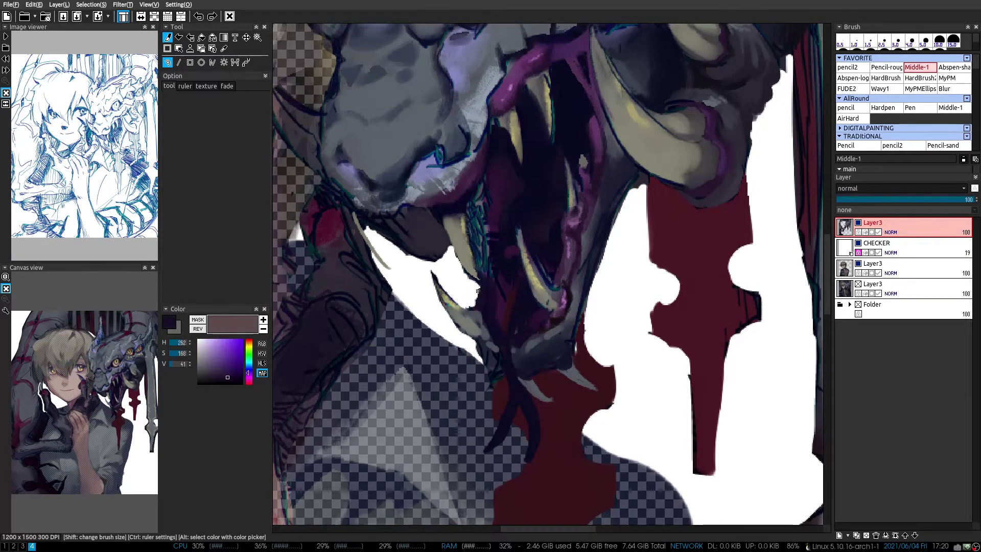
Outline the lower jaw's gum in near-black with the Pencil-rough and pencil2 brushes, from the jaw tip up the back edge
left_click(566, 315, "alt")
key("Left")
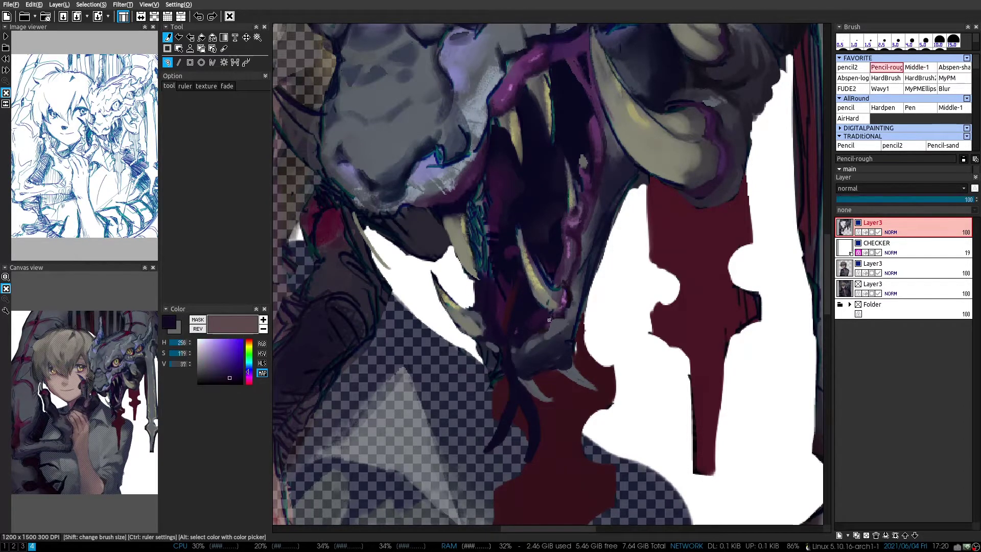
key("Left")
scroll(566, 315, "down", 2)
scroll(556, 170, "up", 3)
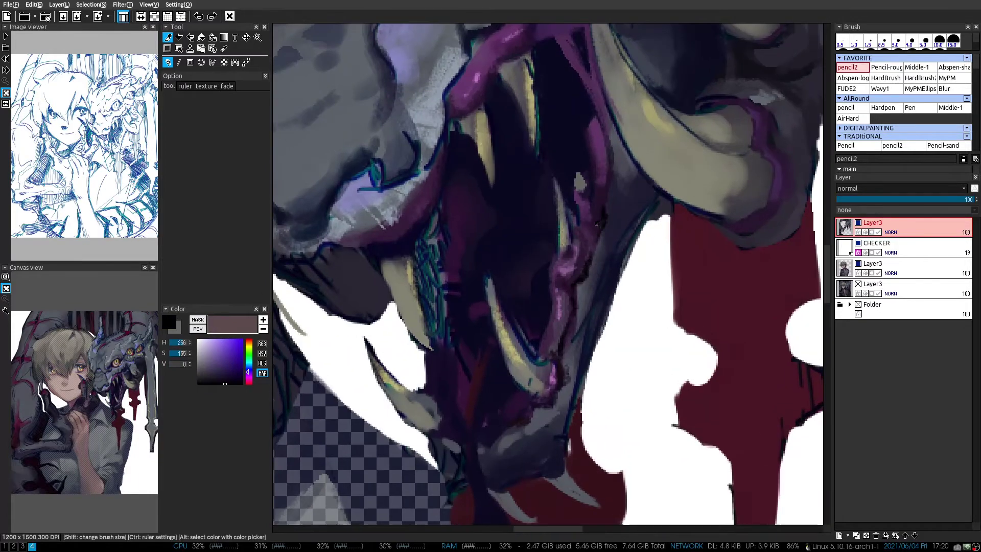
scroll(533, 325, "down", 2)
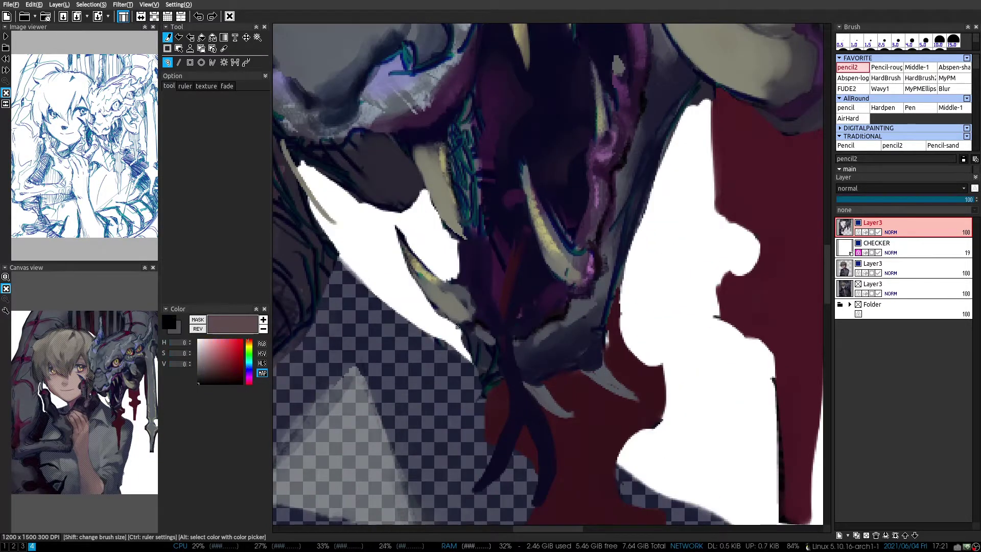
Repaint the lower front fang in greyish olive with pencil2 and tidy the dark edge at its base
left_click(456, 329, "alt")
scroll(480, 348, "up", 2)
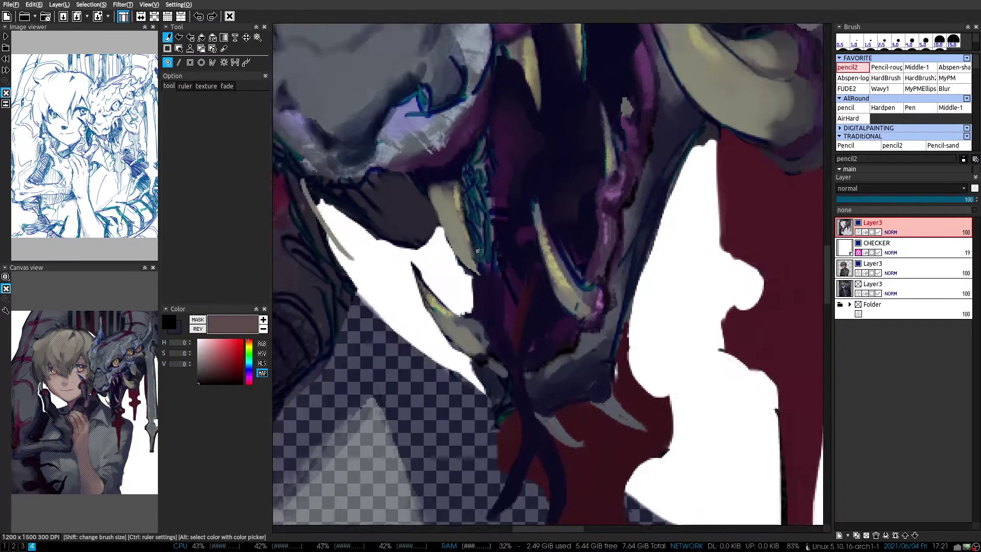
left_click(456, 359, "alt")
left_click(457, 349, "alt")
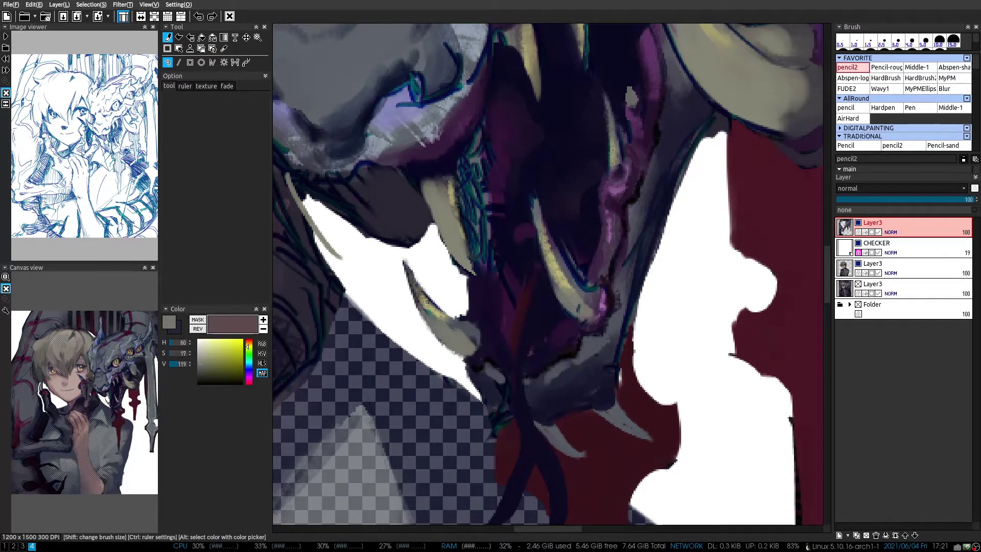
key("h")
key("h")
Darken the mouth interior around the rear lower fang in purple and navy, and brighten the lower front fang with pale yellow
left_click(585, 280, "alt")
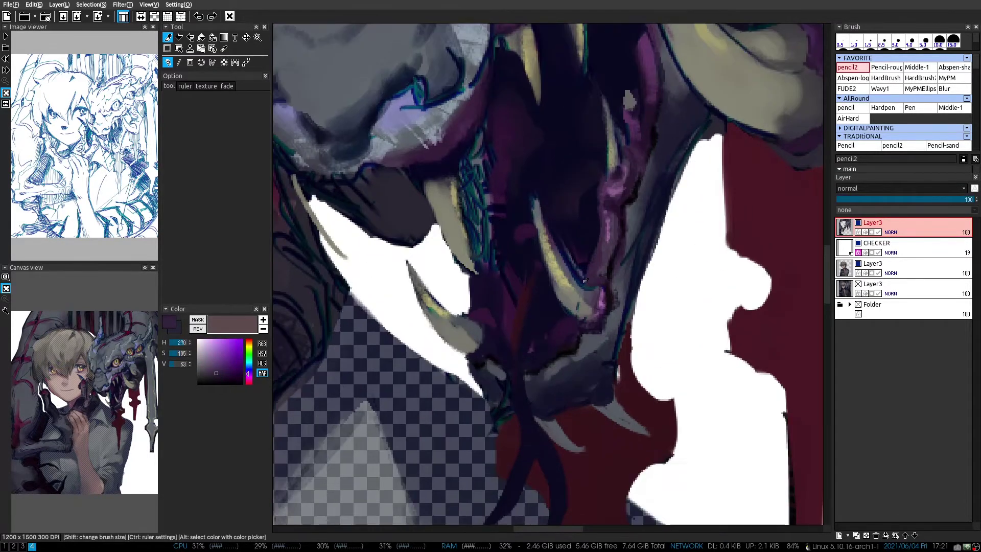
left_click(556, 260, "alt")
key("h")
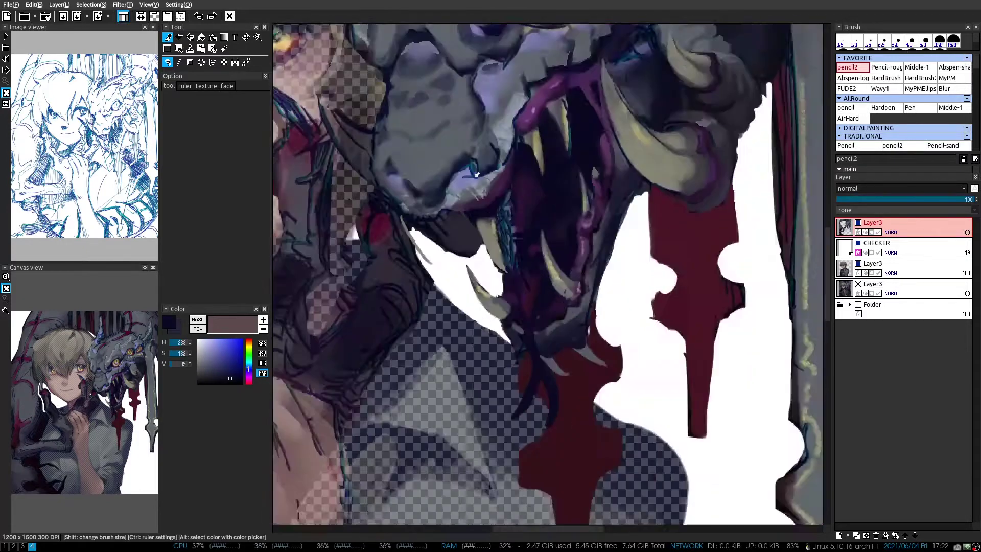
key("h")
left_click(422, 284, "alt")
scroll(428, 319, "up", 5)
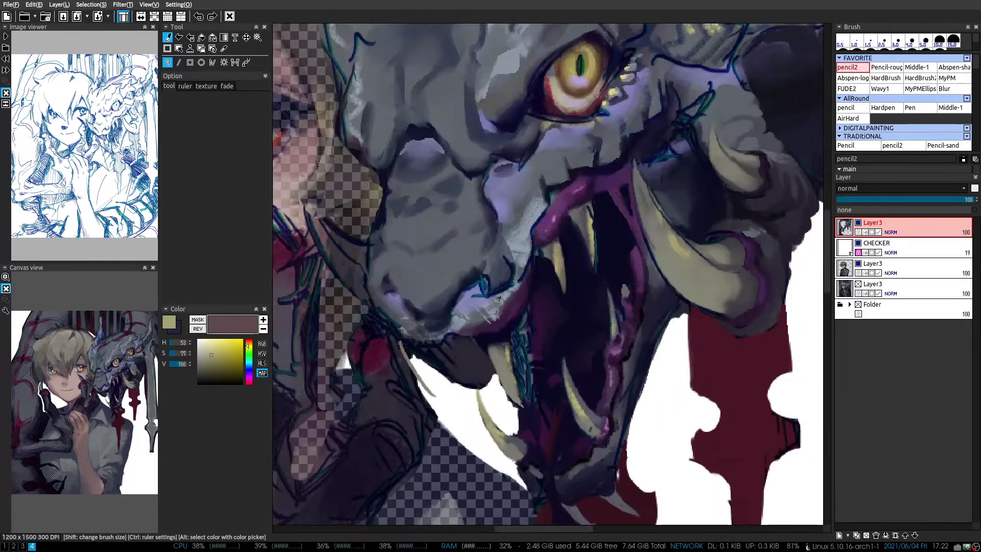
Model the snout's nostril and the flesh beside it with lavender and dark blue-grey, using Middle-1 and Abspen-shade
left_click(489, 264, "alt")
key("h")
key("h")
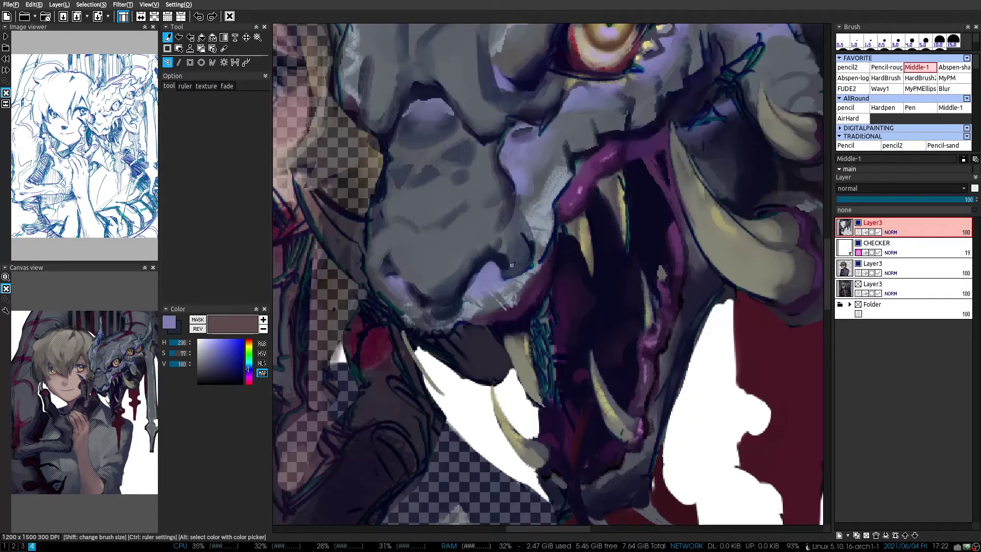
left_click(540, 205, "alt")
scroll(540, 204, "down", 3)
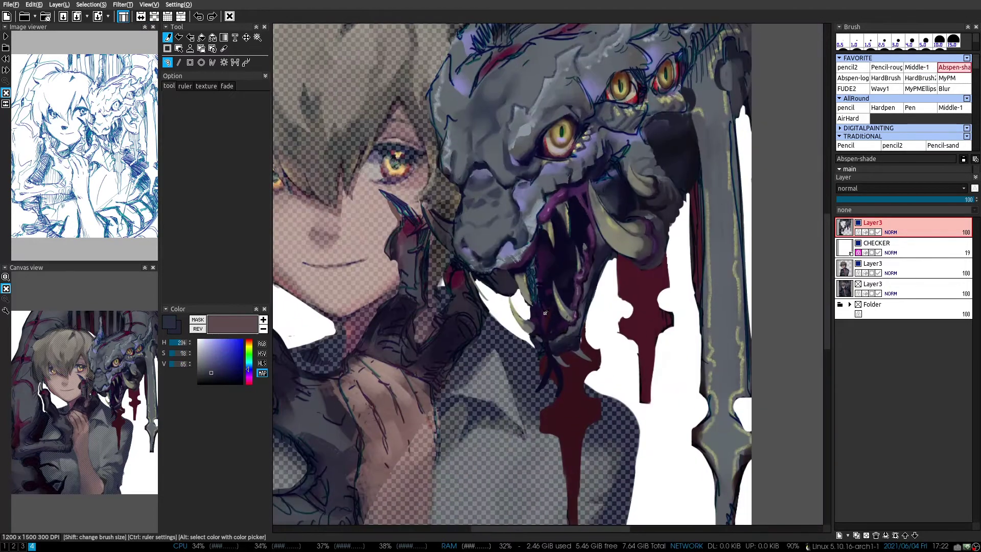
scroll(537, 219, "up", 3)
left_click(535, 233, "alt")
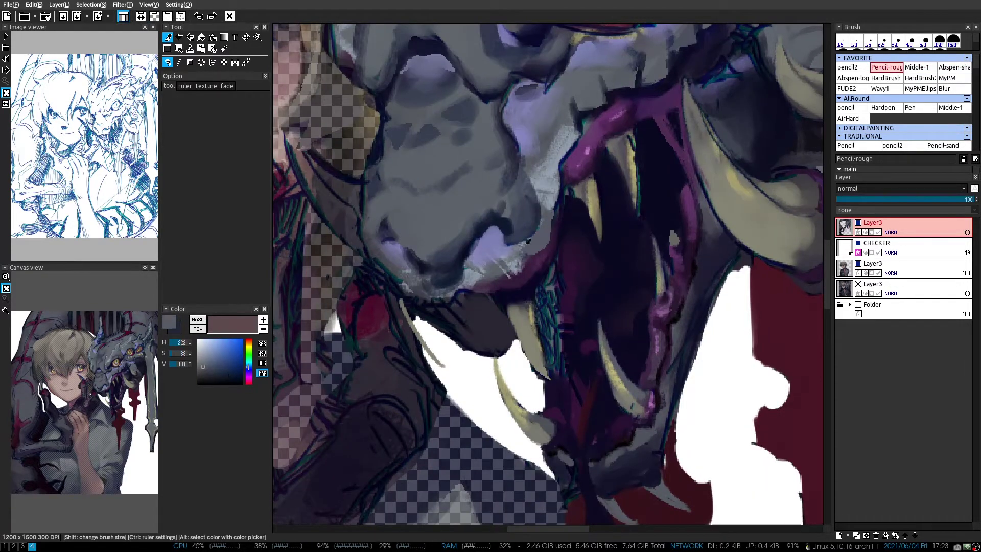
Define the upper lip's edge in dark navy with pencil2 and highlight it in light blue-grey with Pencil-rough
left_click(526, 225, "alt")
key("h")
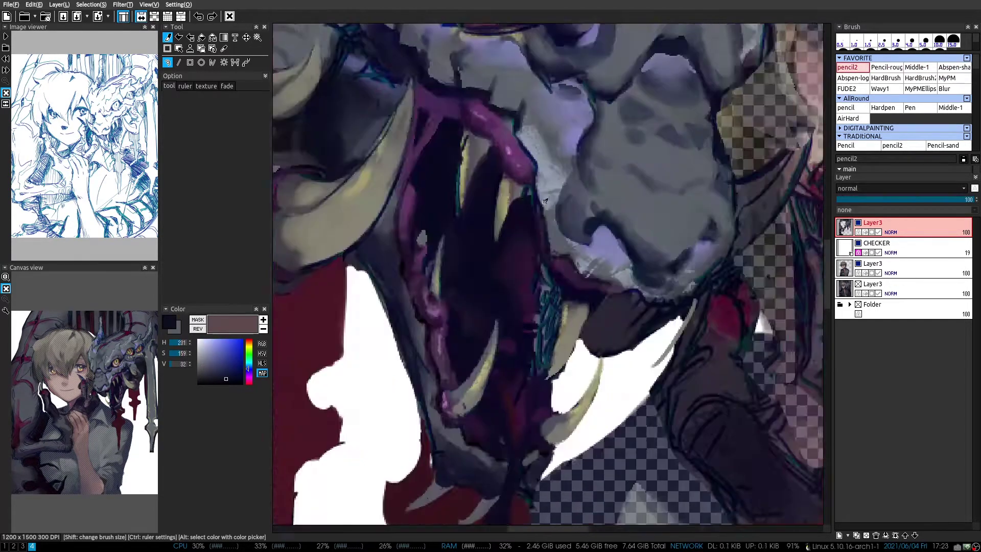
key("h")
left_click(556, 267, "alt")
scroll(556, 267, "down", 2)
left_click(485, 287, "alt")
scroll(484, 287, "up", 1)
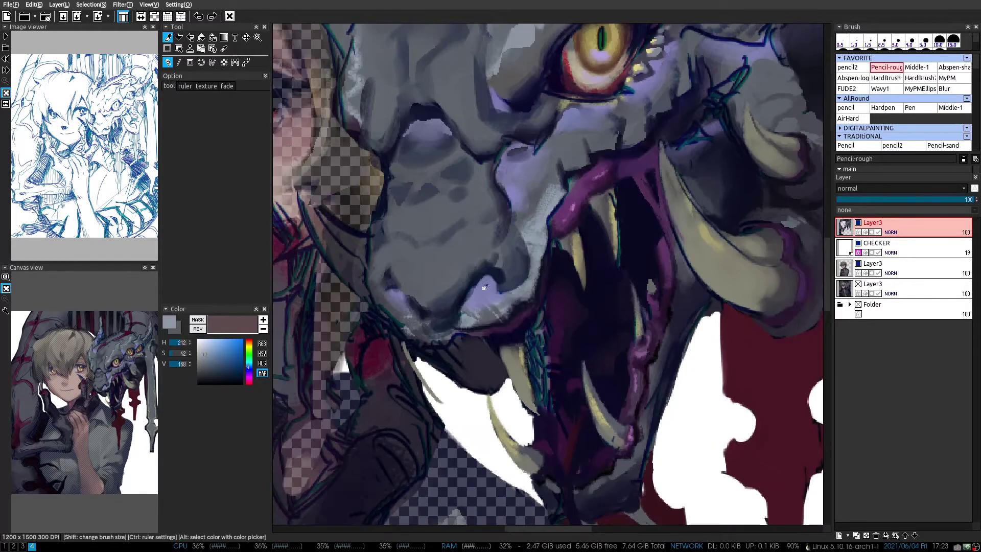
scroll(469, 312, "up", 1)
Draw a crisp dark navy outline along the underside of the snout's front lip
left_click(474, 342, "alt")
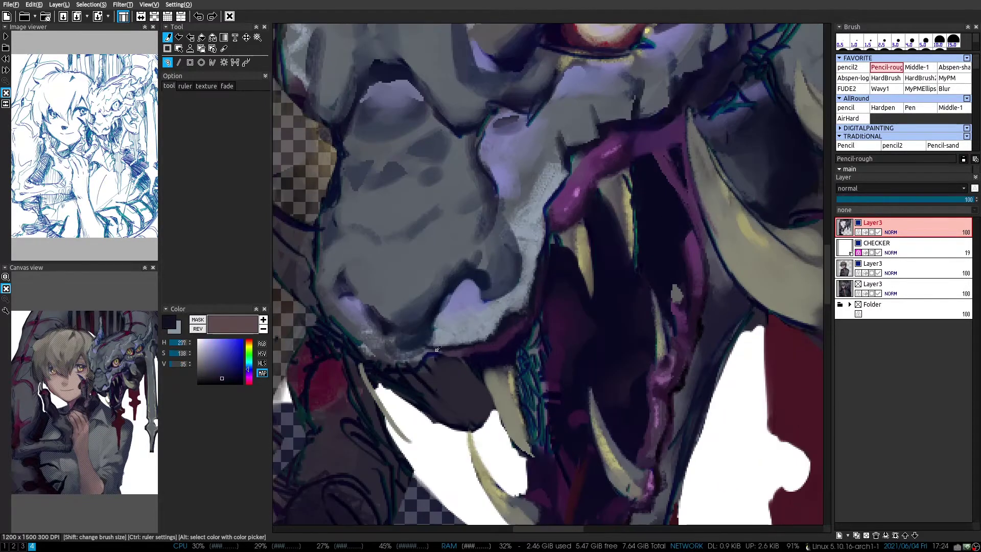
left_click(437, 349, "alt")
left_click_drag(437, 349, 398, 361)
key("x")
scroll(442, 357, "up", 1)
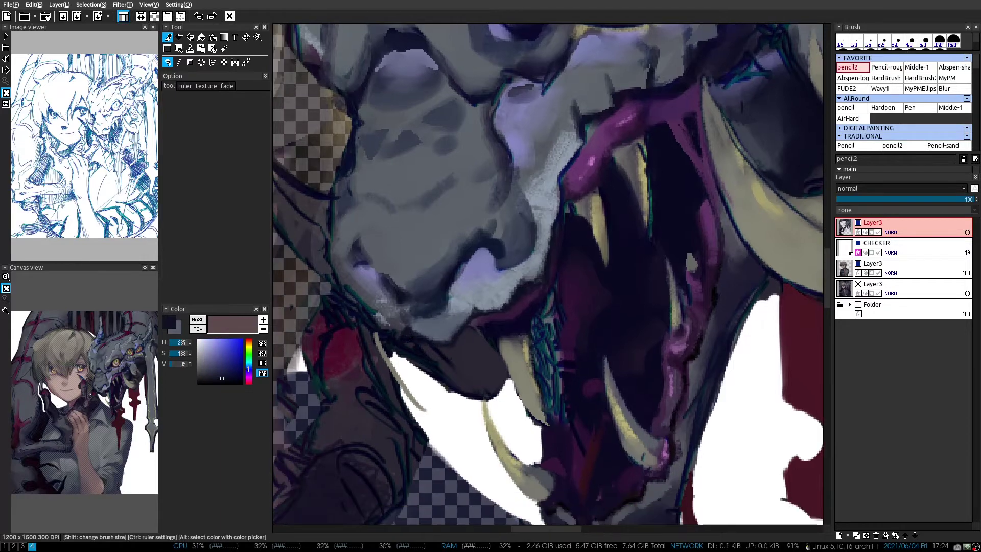
Paint the upper front fang below the snout as a fuller curved shape in greyish olive with Middle-1
key("x")
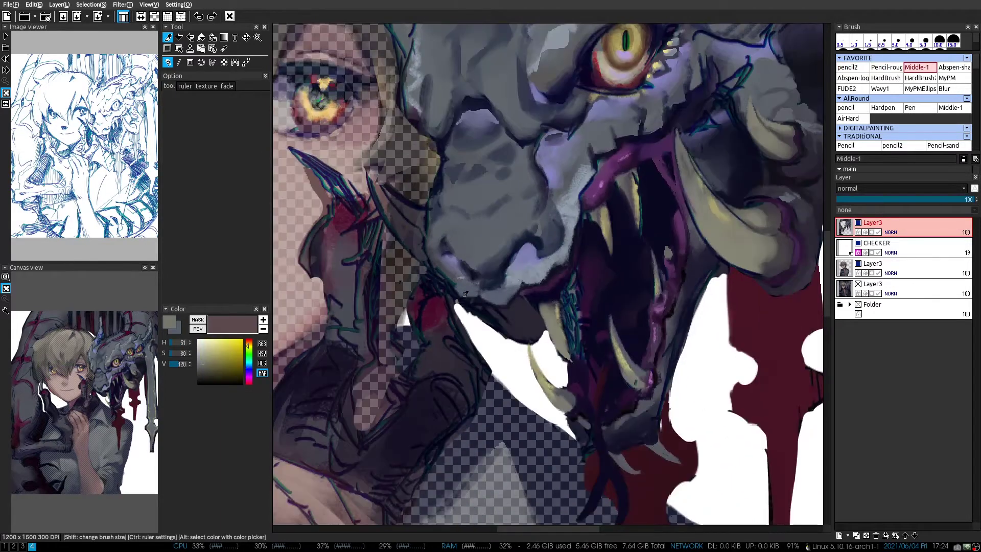
scroll(453, 313, "down", 1)
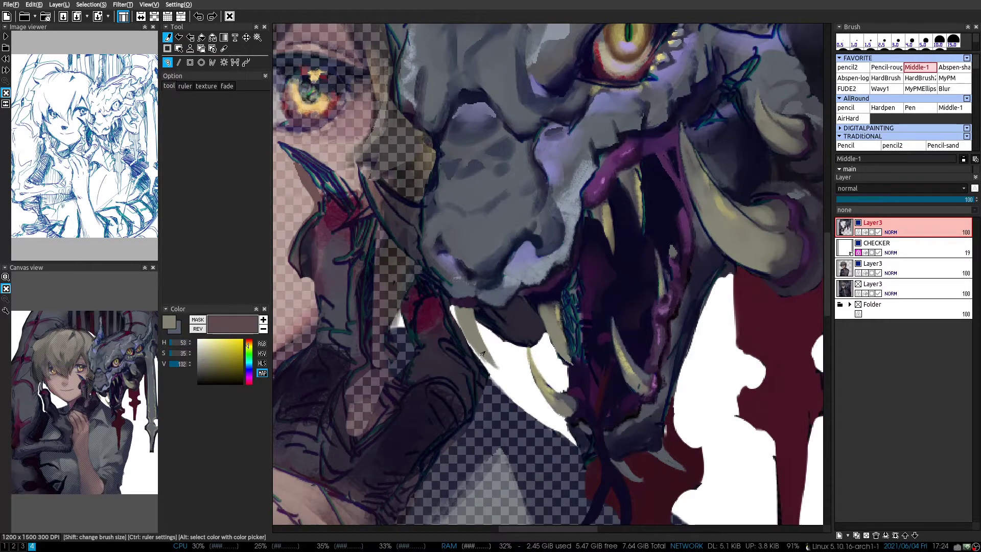
scroll(483, 354, "down", 3)
scroll(517, 254, "up", 4)
Reshape the fleshy area between the two upper fangs below the snout in dark purple-grey, smoothing its lower contour
left_click(517, 253, "alt")
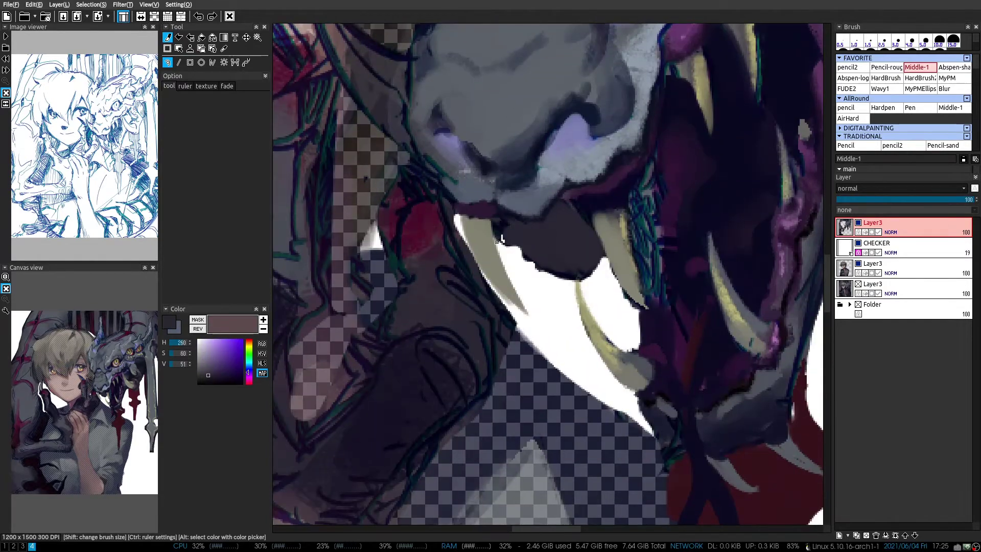
scroll(500, 240, "down", 2)
left_click(532, 223, "alt")
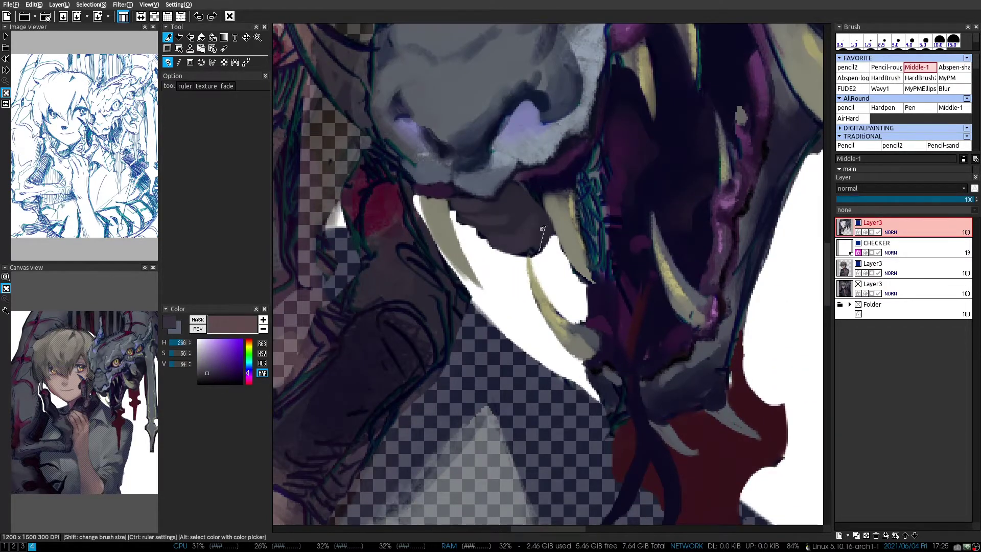
scroll(533, 248, "down", 1)
scroll(533, 248, "up", 1)
scroll(533, 249, "down", 1)
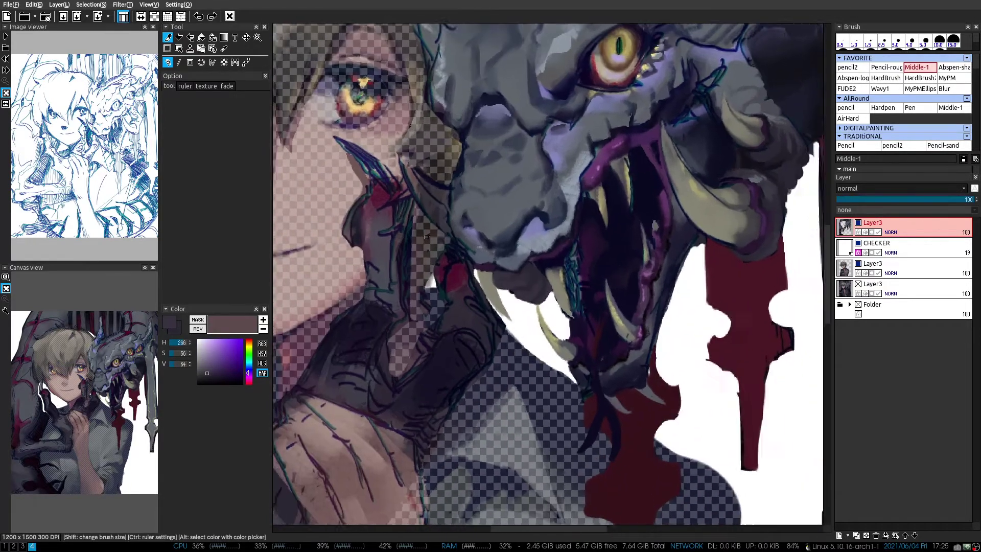
Repaint the curved spike beside the snout in dark brownish grey with Middle-1, covering its sketch lines
mouse_move(451, 253)
left_mouse_down()
mouse_move(487, 244)
mouse_move(463, 256)
left_mouse_up()
scroll(462, 255, "down", 1)
left_click(431, 274, "alt")
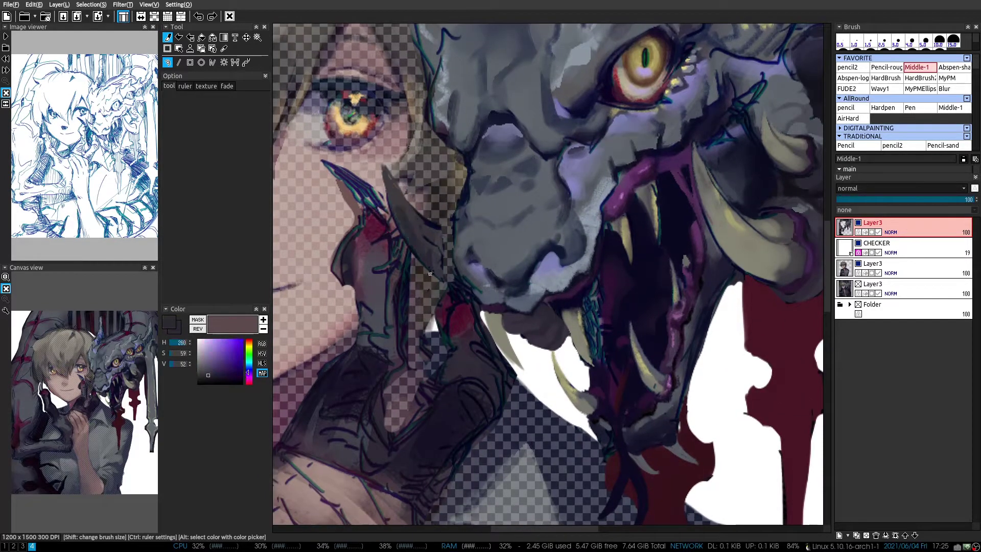
left_click(447, 257, "alt")
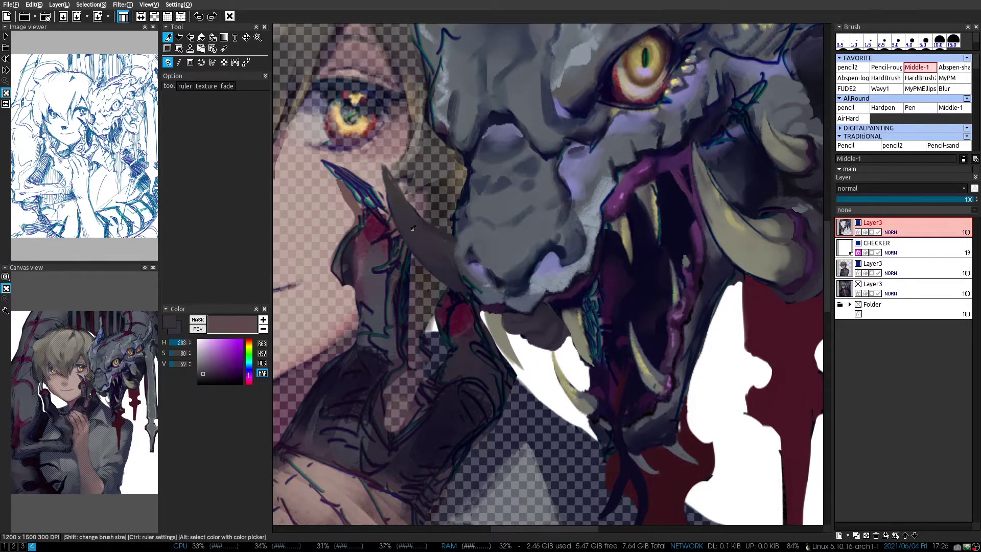
scroll(411, 196, "down", 1)
key("h")
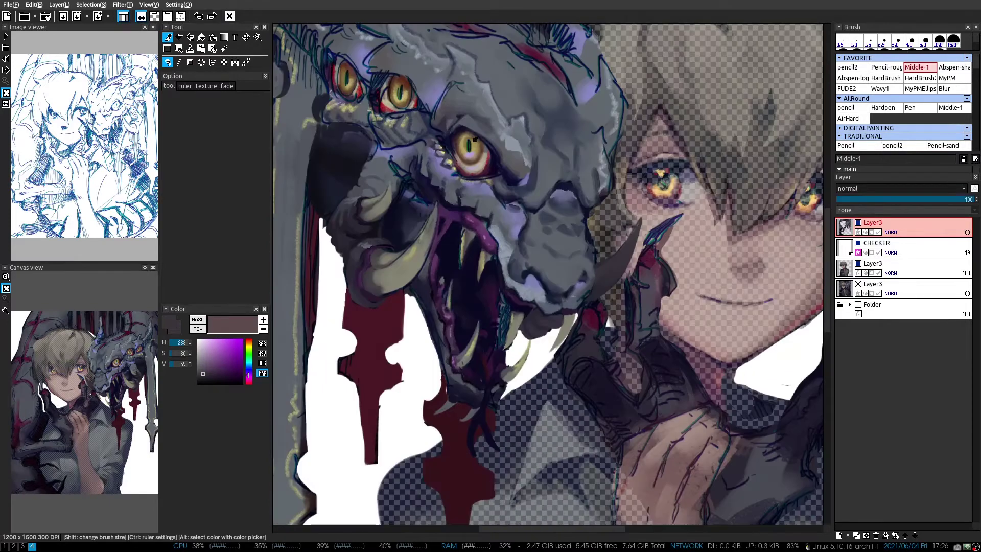
scroll(474, 139, "up", 1)
key("h")
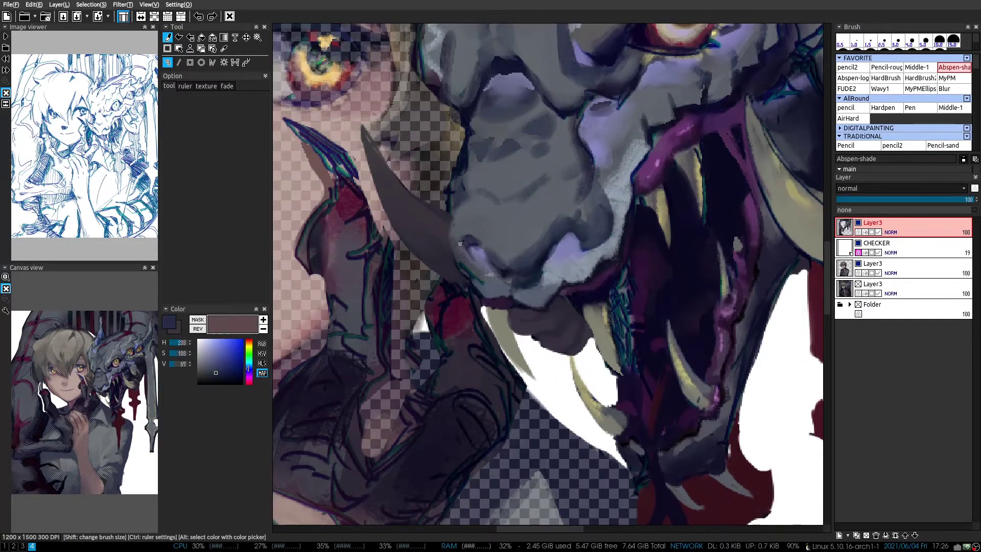
Shade the snout's far nostril in dark blue with Abspen-shade and blend light blue-grey onto the lip below it
scroll(462, 246, "right", 1)
left_click(465, 289, "alt")
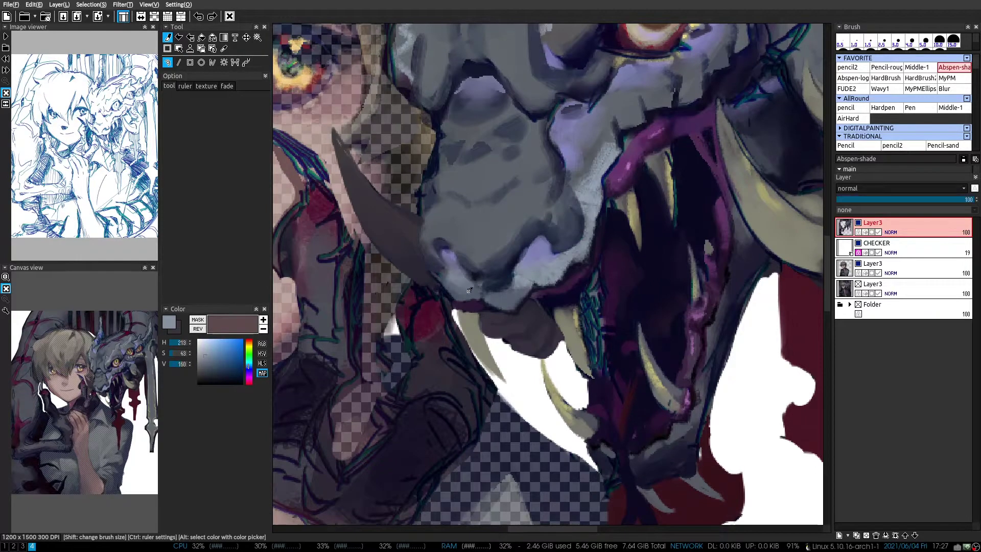
key("b")
key("p")
scroll(511, 322, "down", 5)
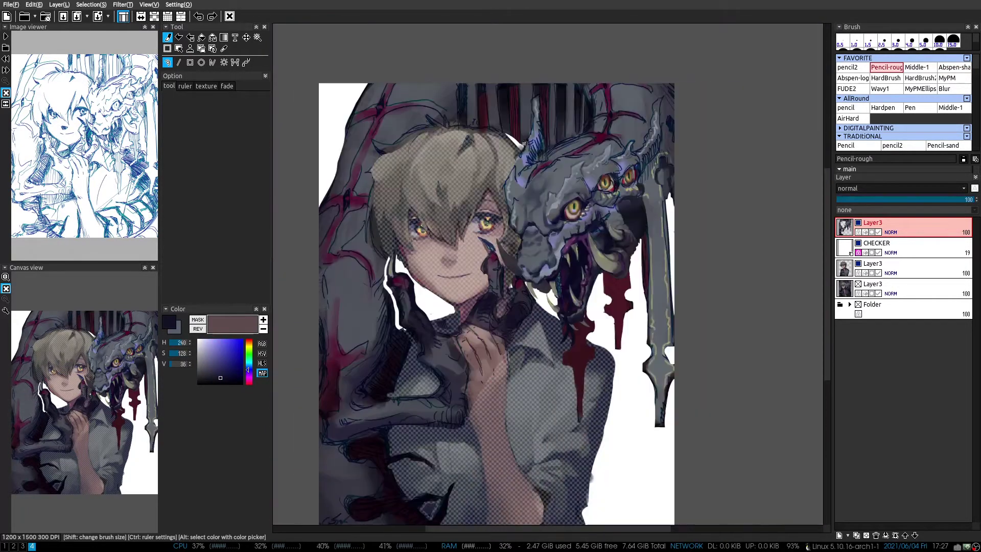
Paint the upper gum in dark purple and clear the teal sketch lines between the upper fang and the mouth interior
scroll(552, 353, "up", 5)
left_click(571, 364, "alt")
left_click(541, 311, "alt")
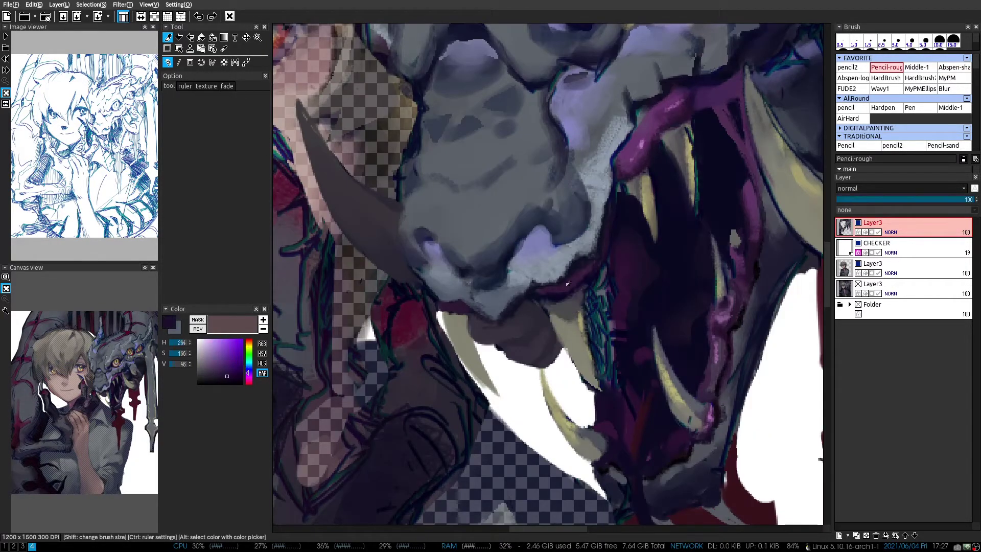
left_click_drag(568, 284, 549, 308)
key("b")
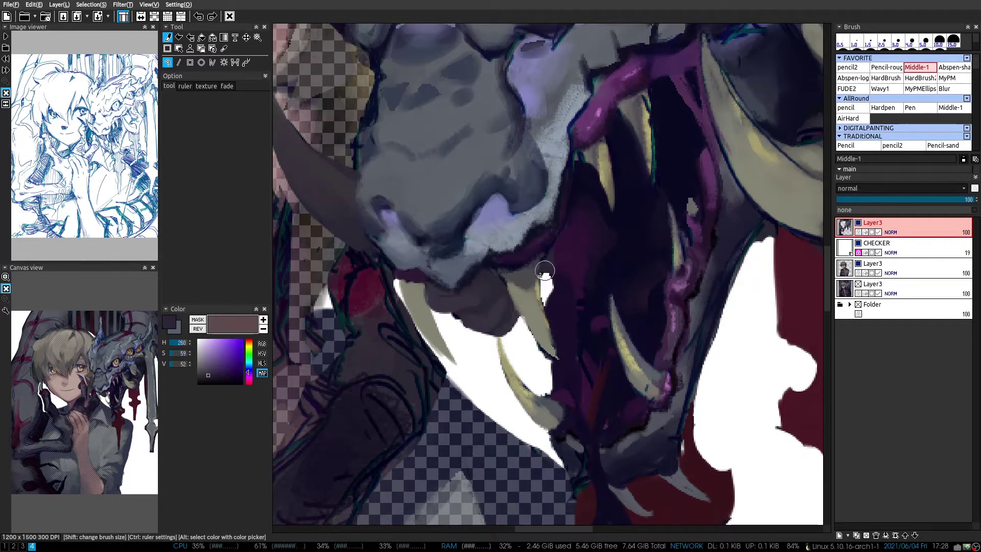
key("h")
key("h")
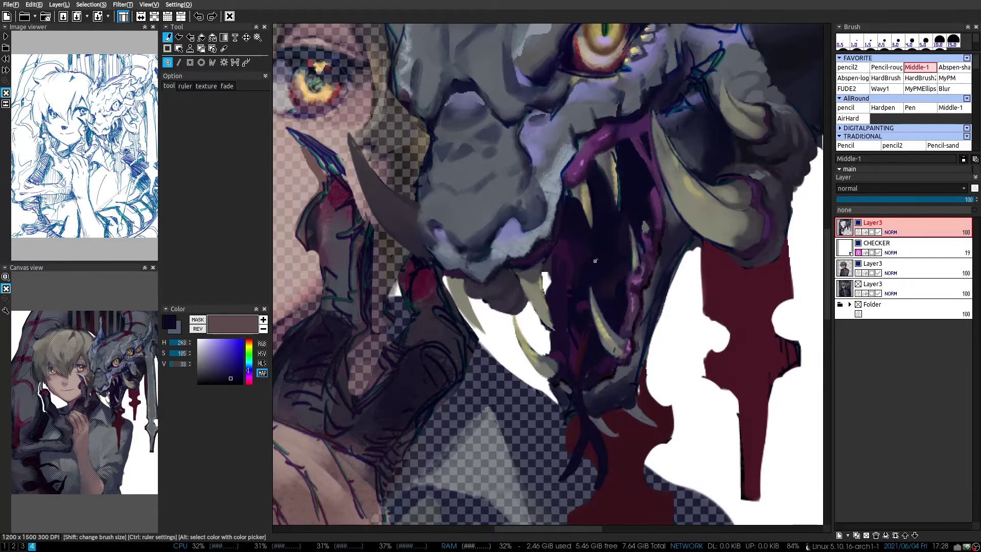
Refine the upper fang nearest the mouth interior in grey-beige with Middle-1 and shade its base in dark purple-grey
scroll(595, 260, "up", 2)
left_click(562, 240, "alt")
left_click(572, 286, "alt")
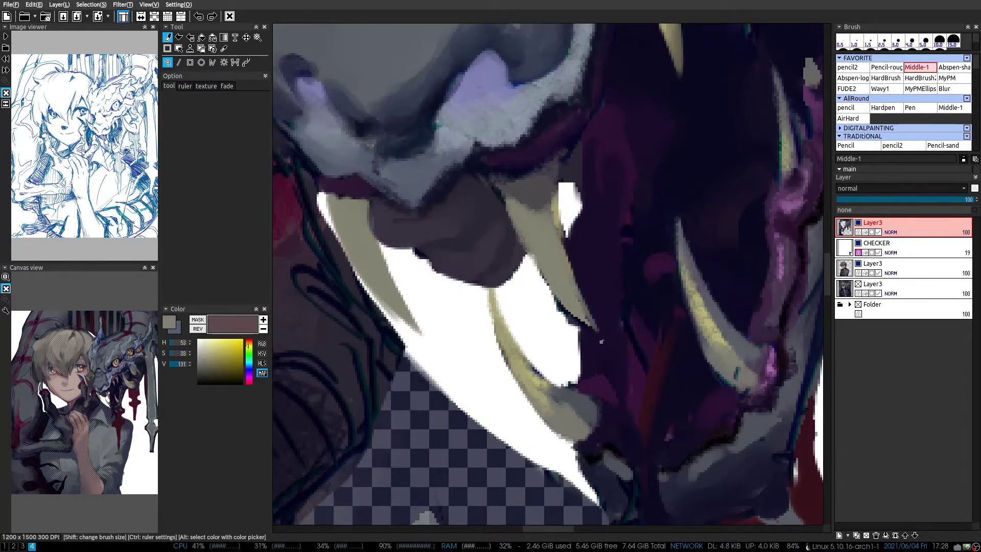
left_click(588, 322, "alt")
left_click(542, 271, "alt")
scroll(550, 183, "down", 2)
scroll(550, 182, "up", 2)
left_click(533, 276, "alt")
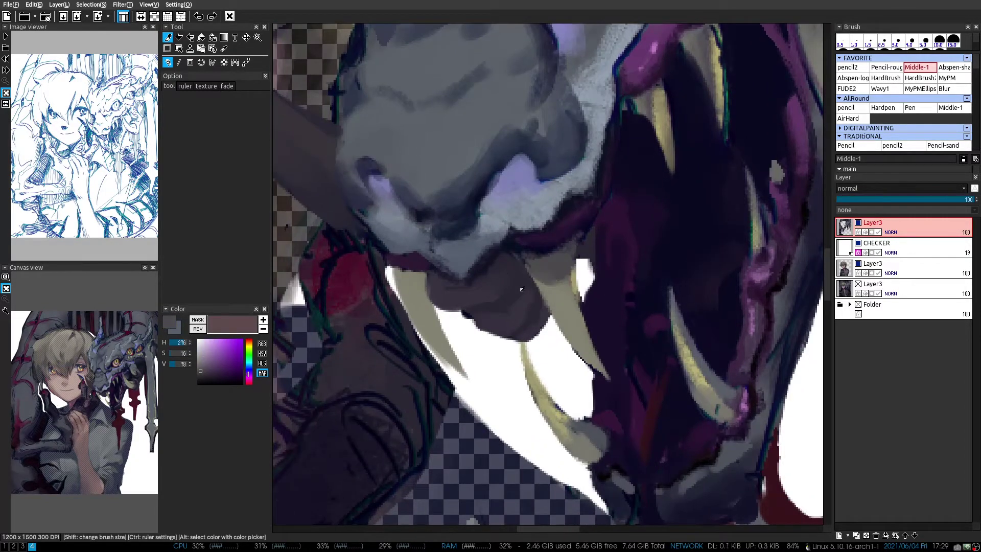
Shade the base of the far upper fang under the snout's lip, blending its grey-beige into dark purple-grey
scroll(582, 239, "down", 2)
left_click(442, 243, "alt")
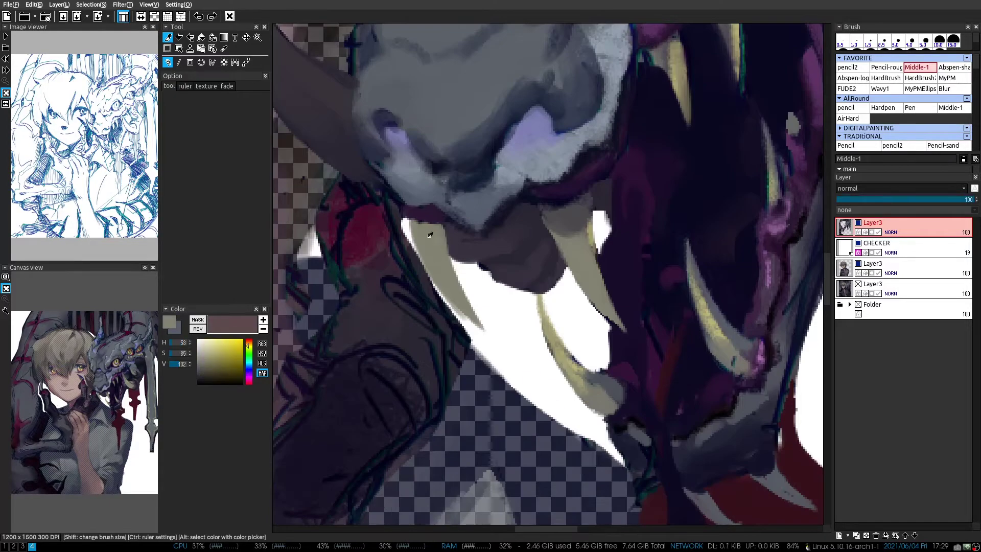
scroll(439, 261, "up", 2)
left_click(438, 263, "alt")
scroll(439, 266, "down", 3)
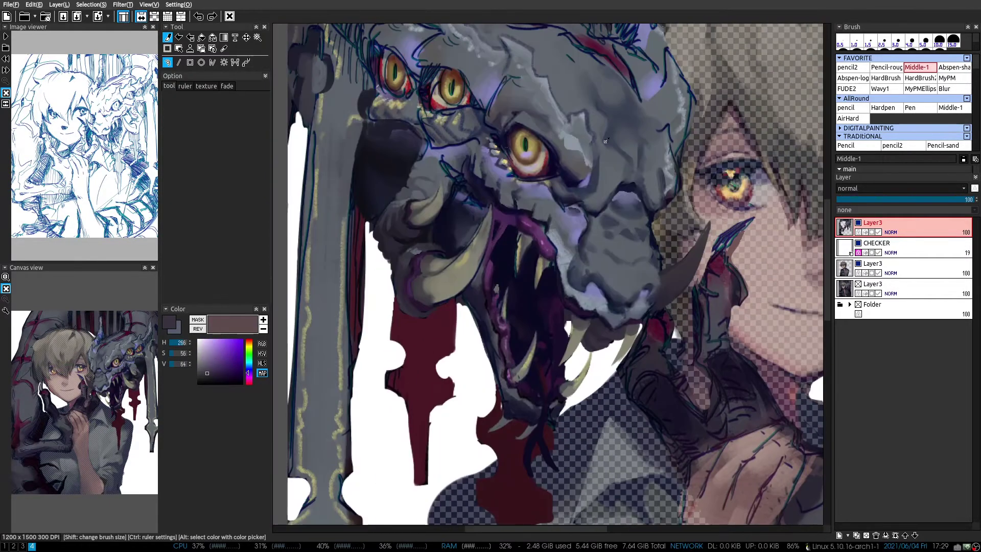
Darken the recess under the upper lip around the near fang's base with a near-black purple
scroll(439, 266, "up", 3)
left_click(220, 384)
scroll(459, 239, "up", 2)
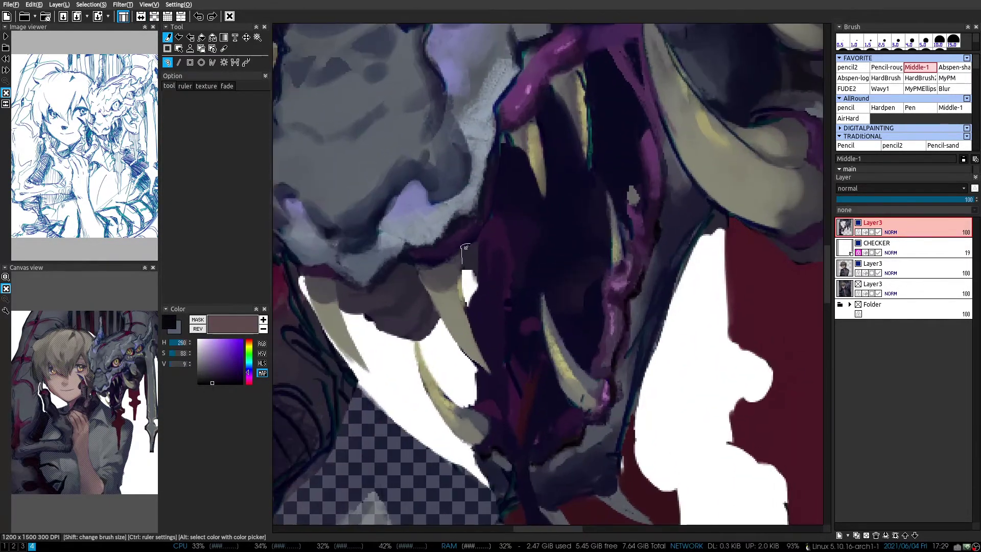
scroll(464, 252, "down", 1)
mouse_move(452, 258)
left_mouse_down()
mouse_move(445, 246)
mouse_move(468, 263)
left_mouse_up()
key("h")
scroll(455, 271, "down", 2)
key("h")
scroll(455, 271, "up", 2)
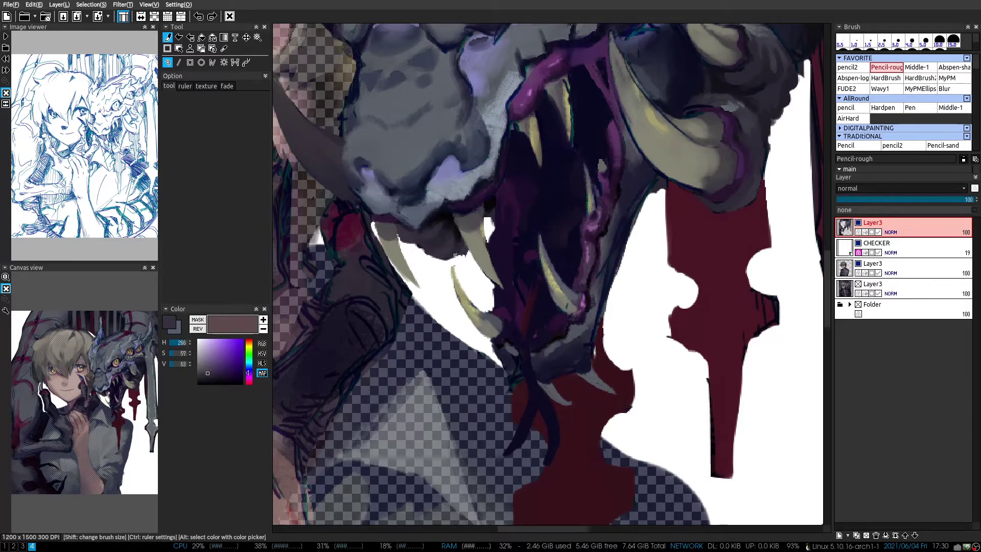
Sharpen the lower fangs' edges with pencil2, using dark navy and dark purple from the mouth interior and gum
scroll(459, 256, "down", 2)
scroll(459, 255, "up", 3)
left_click(506, 271, "alt")
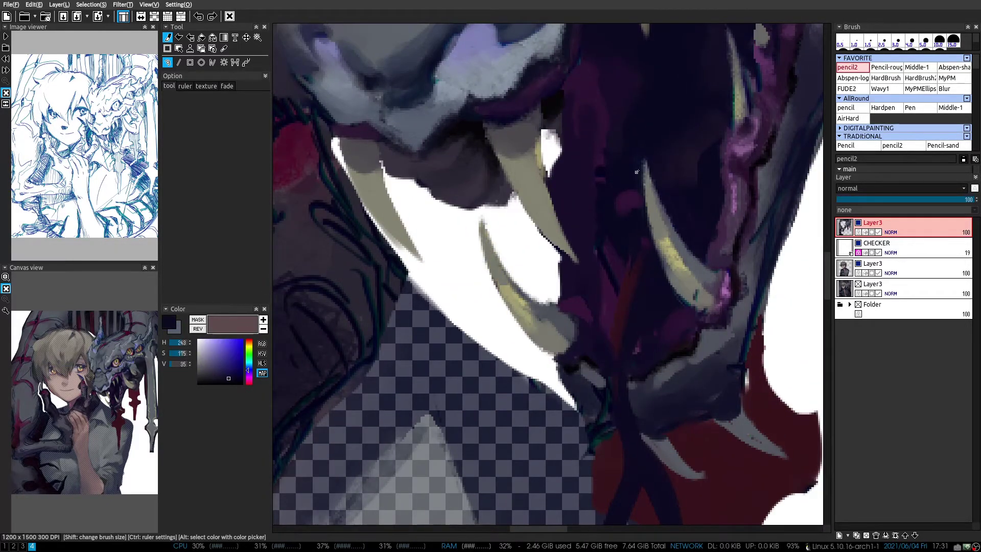
scroll(613, 256, "right", 4)
left_click(587, 283, "alt")
left_click(596, 284, "alt")
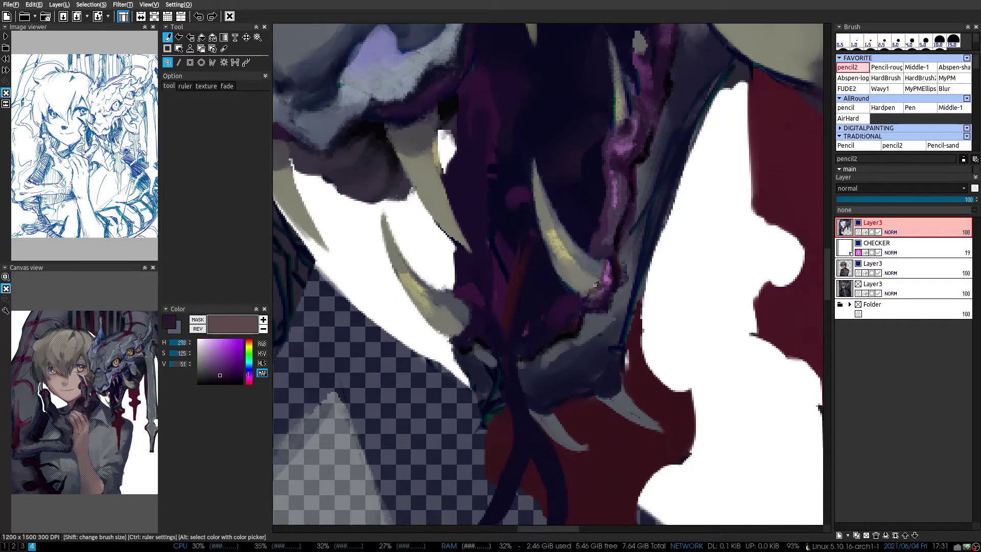
scroll(625, 199, "down", 2)
scroll(525, 274, "up", 2)
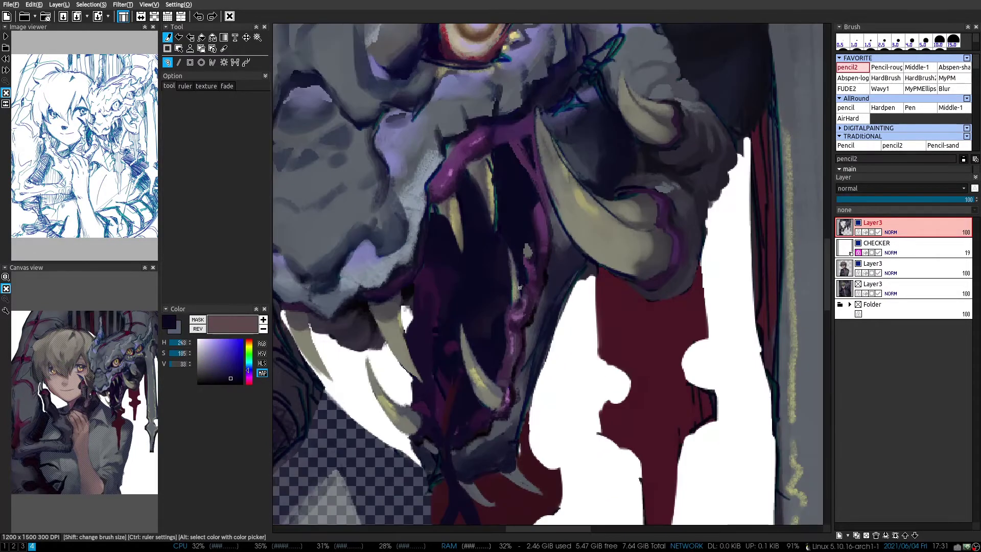
Clean the edges of the small back tooth and deepen the mouth interior with dark navy and Pencil-rough
left_click(525, 275, "alt")
scroll(463, 343, "up", 1)
left_click(463, 343, "alt")
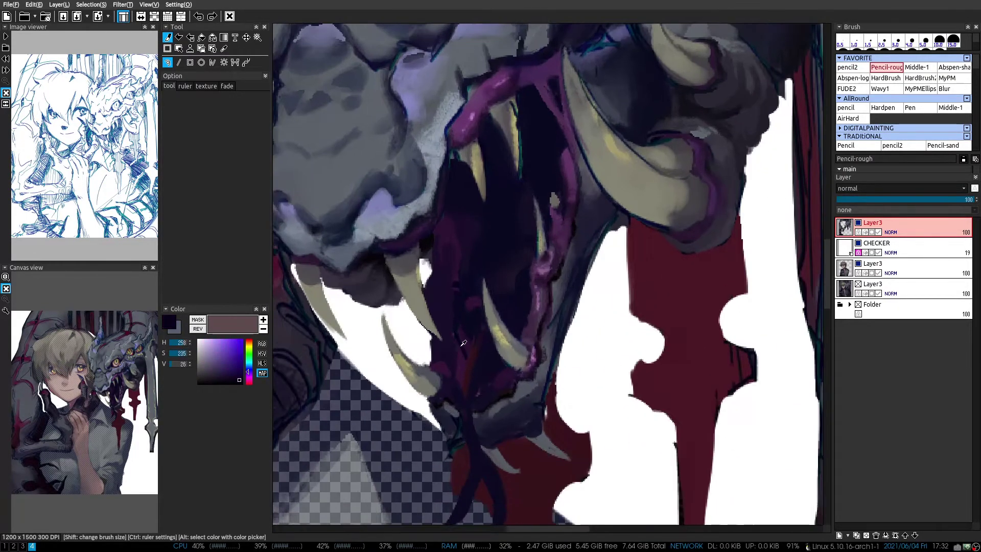
key("2")
scroll(470, 363, "down", 3)
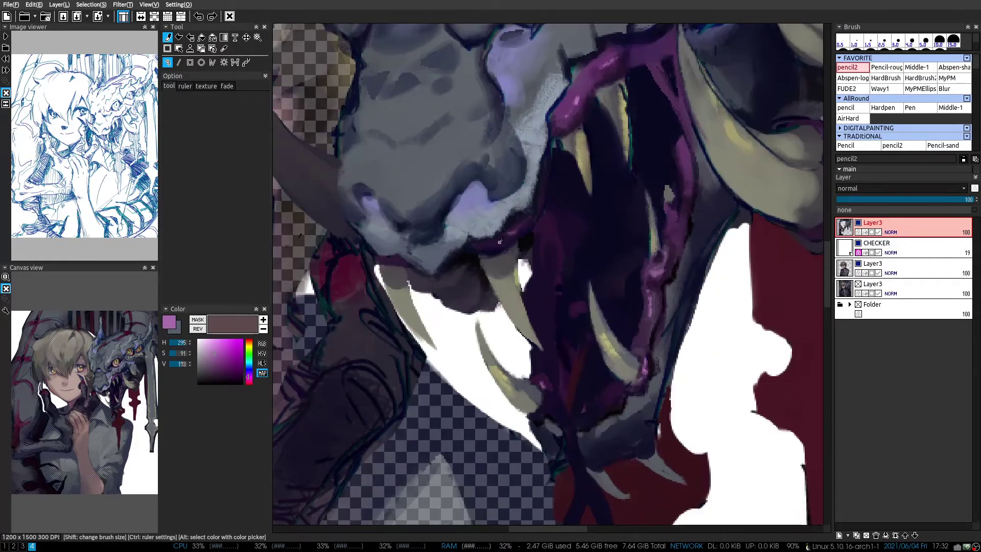
Add light purple highlights to the upper gum and tidy its edge against the lip in dark purple with Pencil-rough
scroll(484, 352, "up", 3)
key("1")
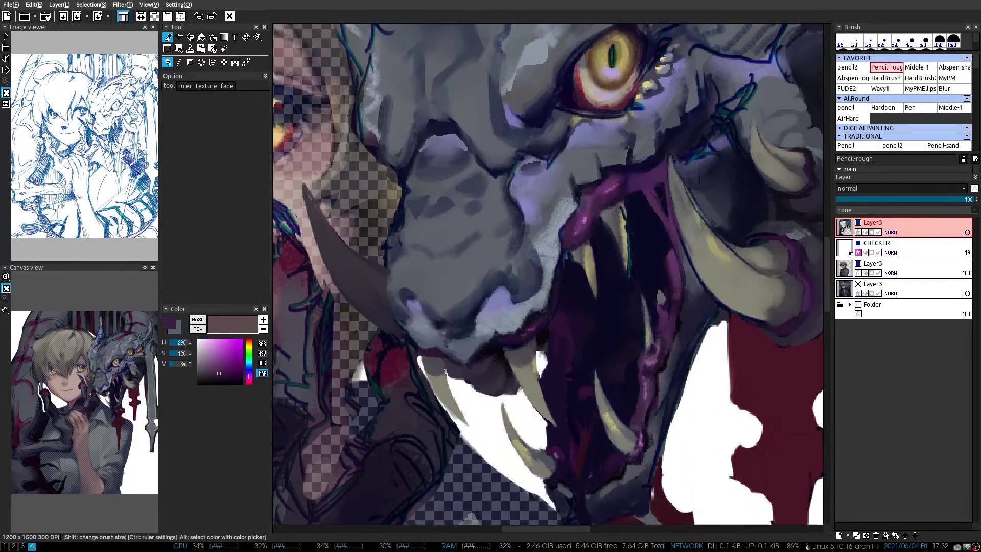
left_click(556, 234, "alt")
key("h")
key("h")
key("h")
key("h")
scroll(560, 275, "down", 3)
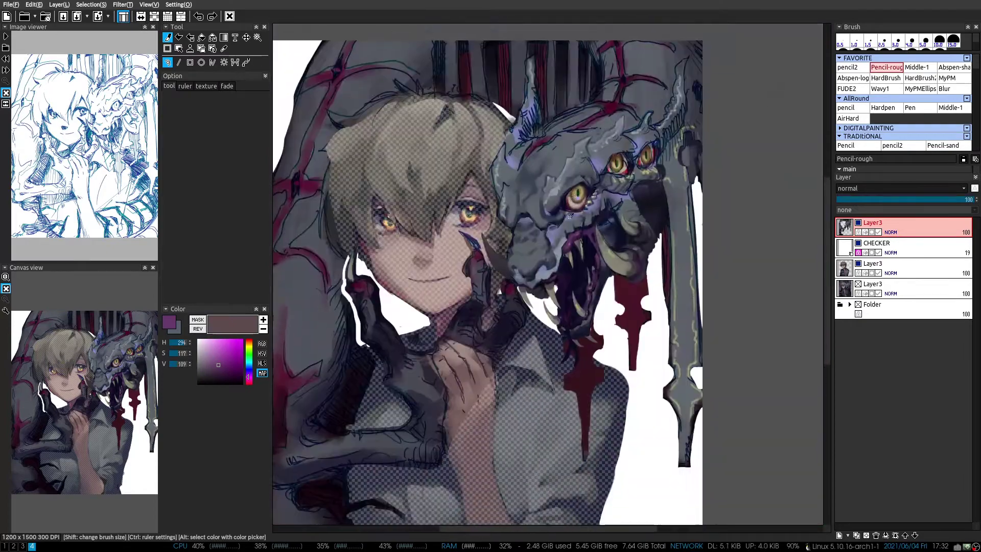
Paint the cheek recess above the large tusk in dark purple-blue, covering the teal sketch lines at the mouth corner
scroll(564, 320, "up", 3)
left_click(564, 320, "alt")
key("2")
scroll(529, 312, "down", 3)
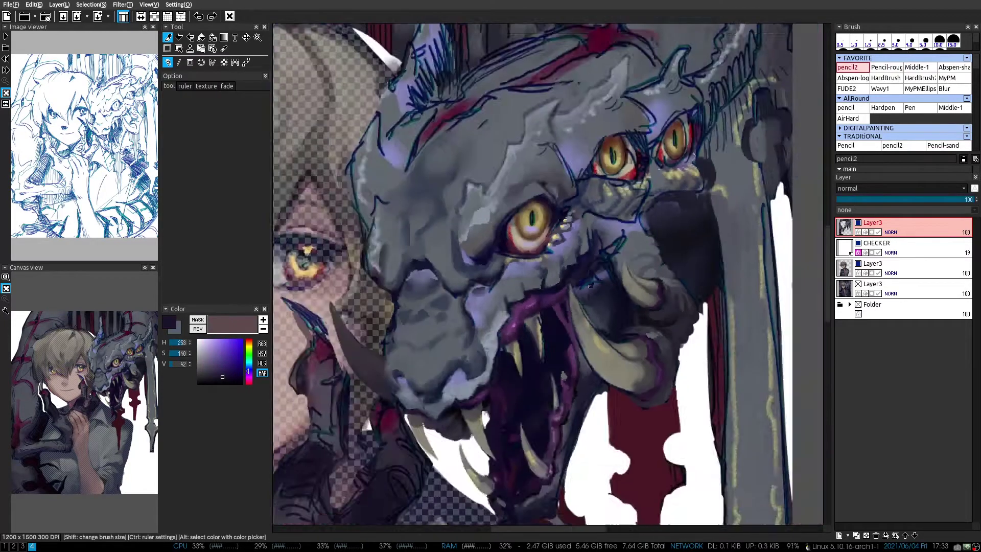
scroll(532, 286, "up", 3)
key("1")
left_click(532, 285, "alt")
scroll(531, 285, "down", 2)
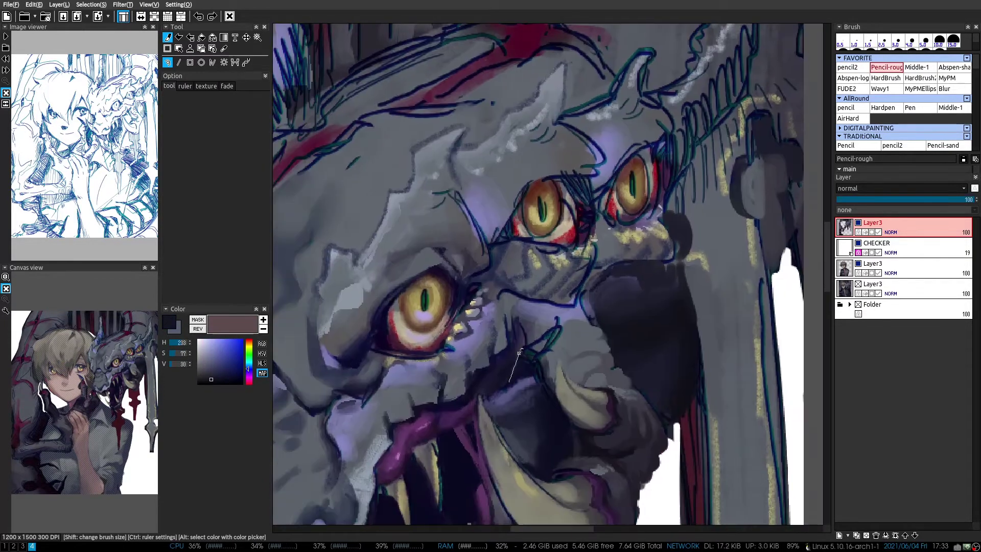
scroll(511, 308, "down", 2)
left_click(511, 308, "alt")
scroll(511, 307, "up", 2)
key("4")
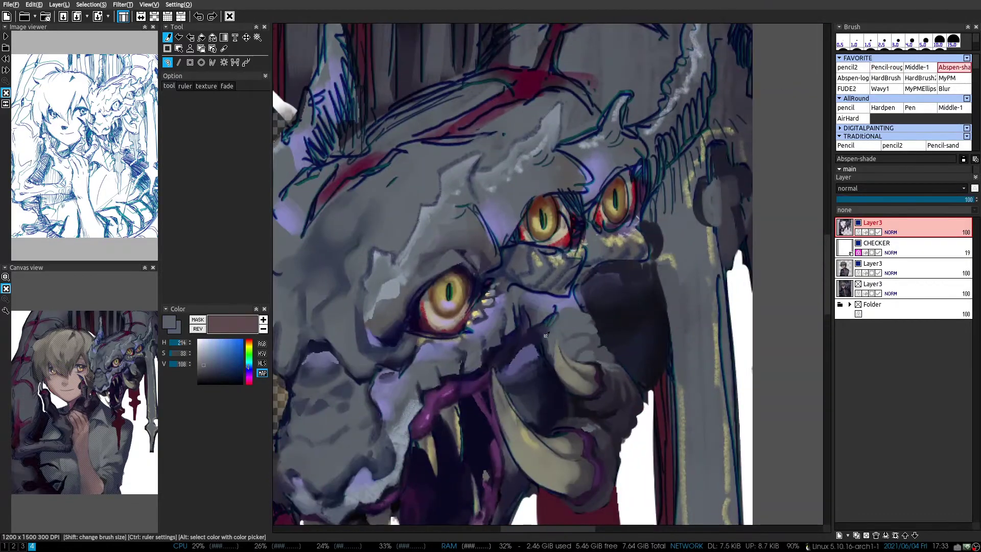
Blend blue-grey and lavender over the cheek between the middle eye and the small tusk with Abspen-shade
left_click(567, 359, "alt")
scroll(525, 343, "down", 3)
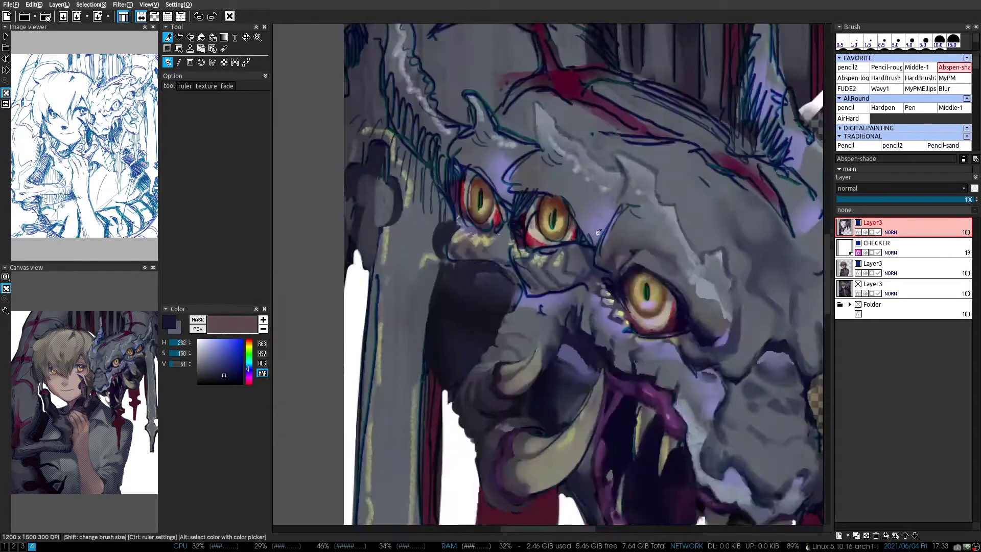
scroll(511, 273, "up", 4)
left_click(511, 274, "alt")
scroll(544, 285, "down", 3)
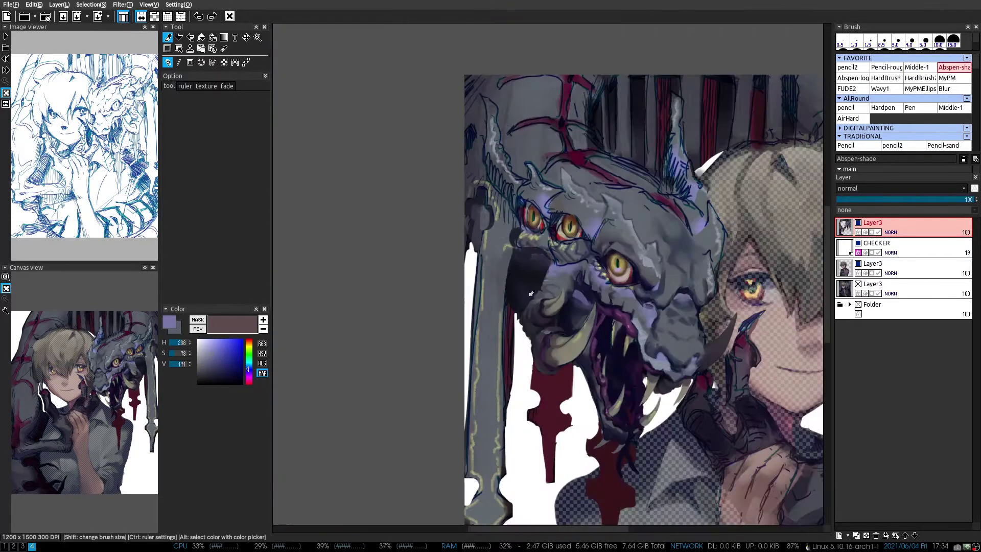
scroll(544, 285, "up", 3)
left_click(552, 266, "alt")
left_click_drag(532, 251, 563, 286)
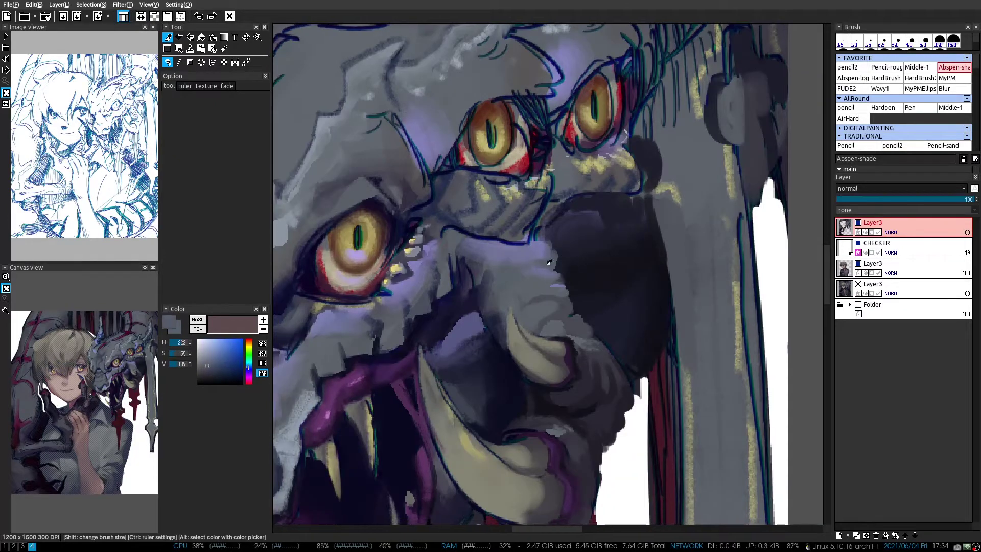
Repaint the upper edge of the dark hollow behind the cheek, softening its sketch outline with dark blue-grey
left_click(552, 236, "alt")
mouse_move(542, 235)
left_mouse_down()
mouse_move(588, 202)
mouse_move(642, 201)
left_mouse_up()
scroll(585, 268, "down", 2)
scroll(585, 267, "up", 3)
left_click(555, 197, "alt")
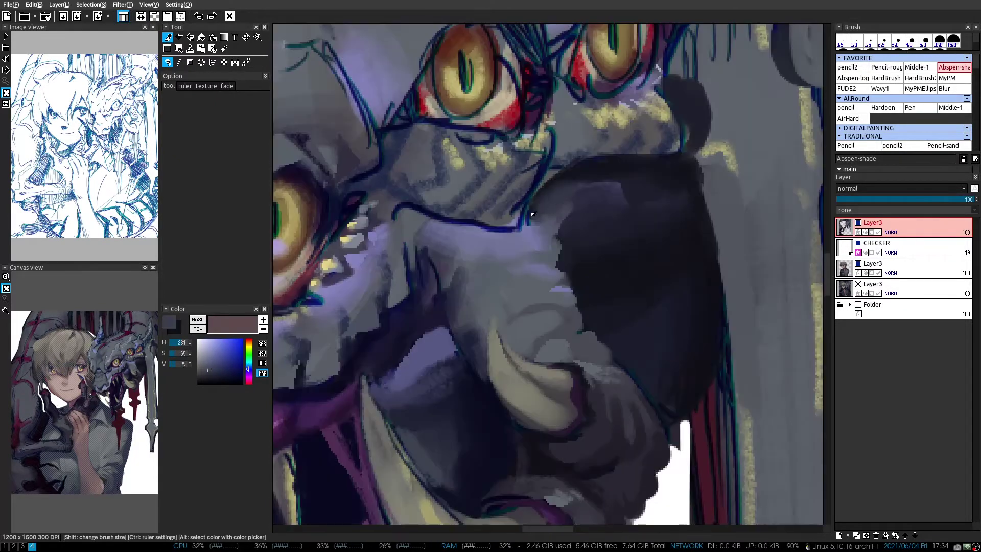
Paint a lighter dark blue-grey plane inside the upper part of the hollow behind the cheek
scroll(585, 204, "down", 3)
scroll(606, 166, "up", 3)
left_click(606, 166, "alt")
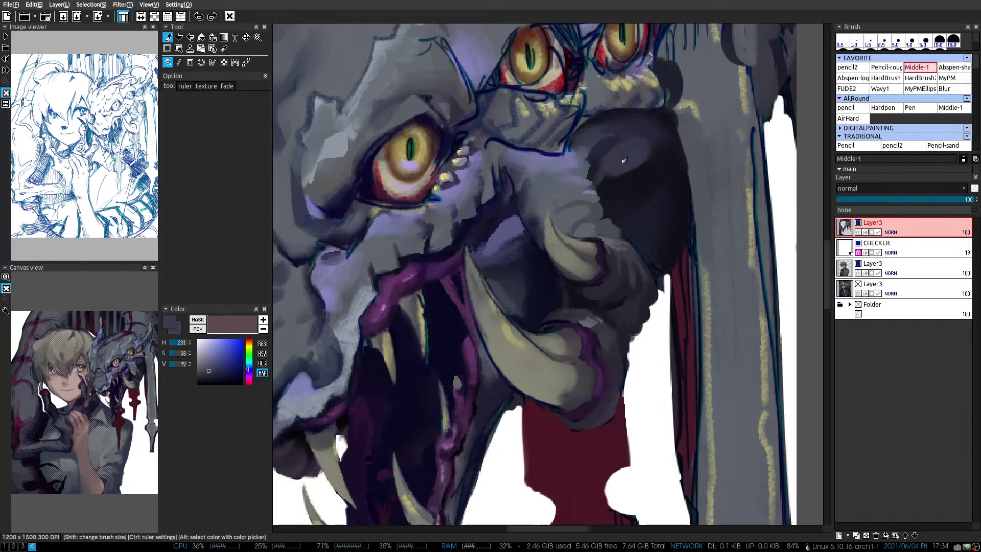
left_click(592, 175, "alt")
key("h")
key("h")
scroll(592, 176, "up", 2)
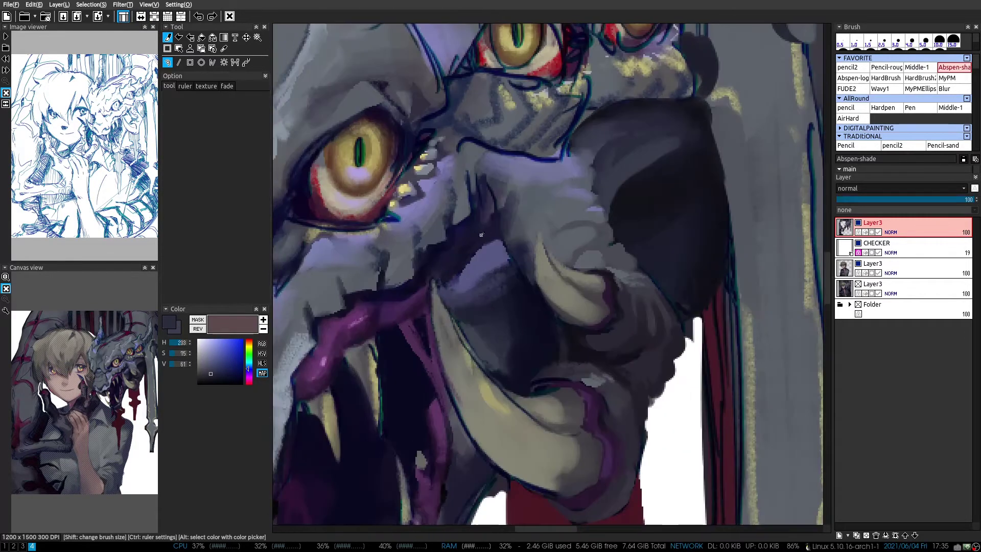
Reshape the dark crease above the cheek recess in blue-grey with Middle-1, covering the leftover sketch strokes
left_click(491, 225, "alt")
key("2")
left_click(506, 197, "alt")
left_click(492, 195, "alt")
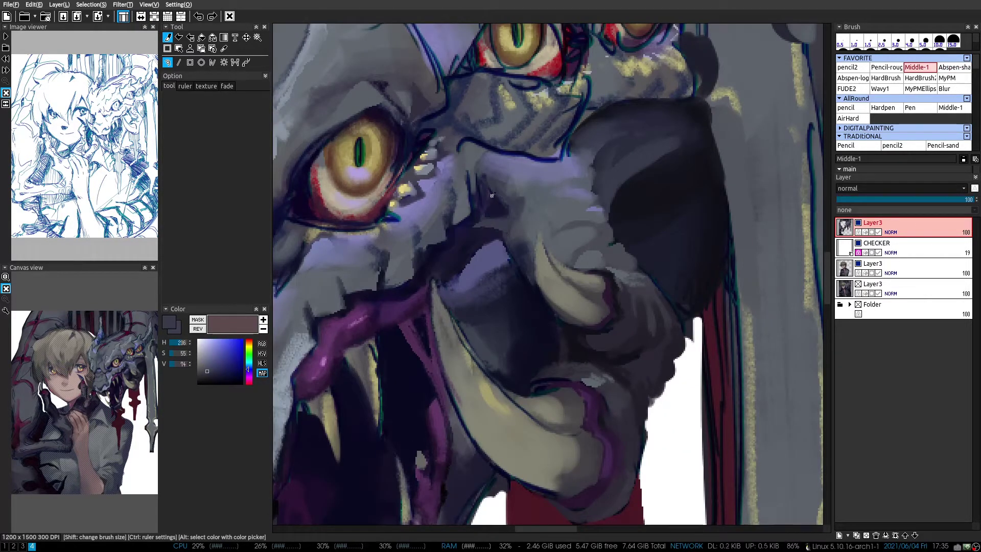
left_click(497, 211, "alt")
key("h")
scroll(497, 211, "down", 1)
key("h")
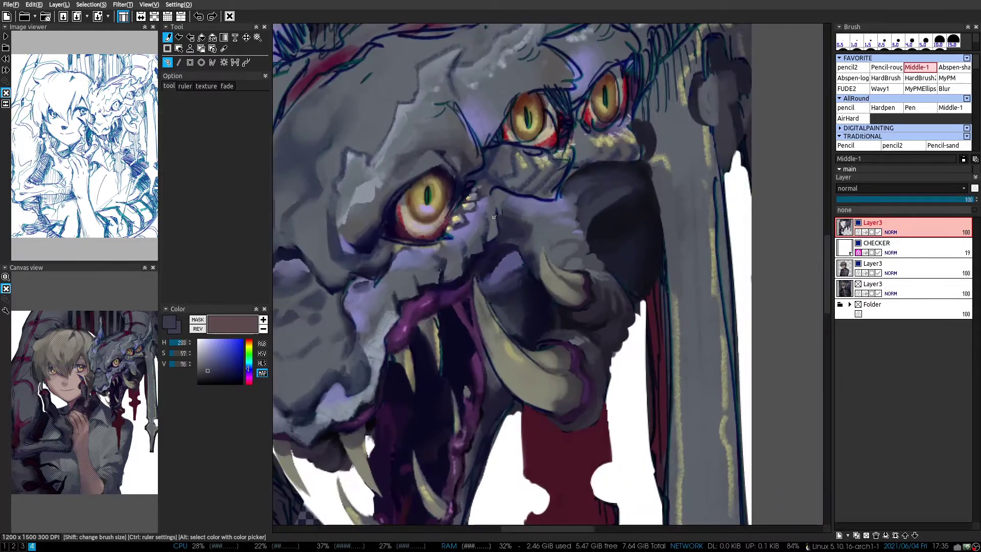
Shade the underside of the fold below the middle eye in dark blue with Abspen-shade, covering its outline
scroll(494, 217, "up", 1)
left_click(526, 194, "alt")
key("1")
key("x")
left_click_drag(561, 172, 491, 176)
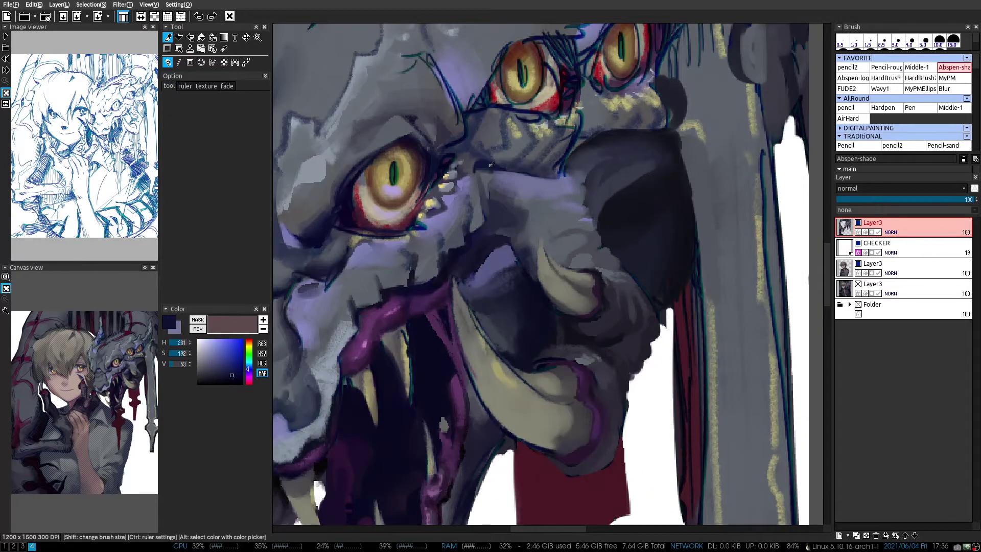
left_click_drag(565, 148, 531, 171)
Redraw the scales below the middle eye in blue-grey and dark blue, adding pale yellow highlights with pencil2
scroll(568, 208, "up", 1)
left_click(618, 193, "alt")
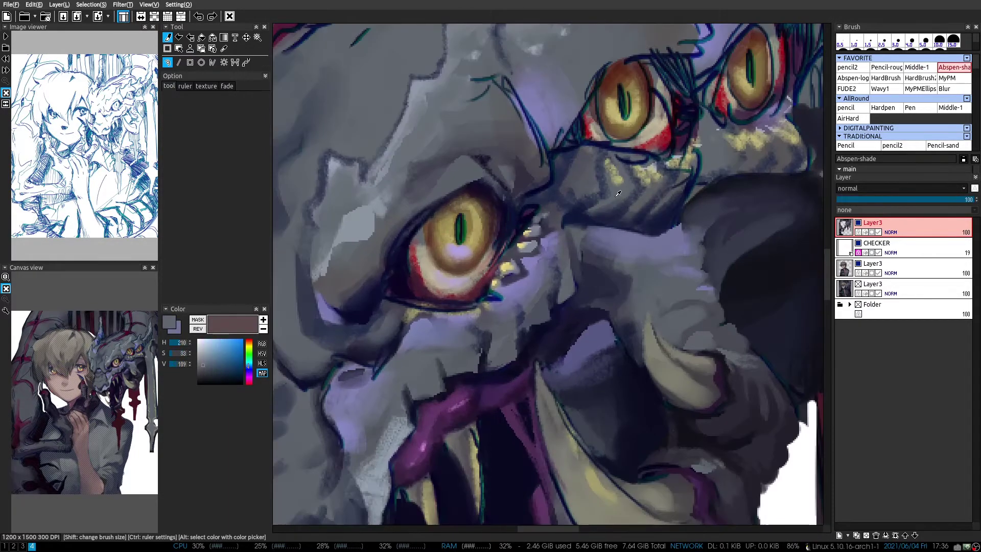
left_click(652, 190, "alt")
key("1")
left_click_drag(664, 184, 592, 168)
left_click(677, 174, "alt")
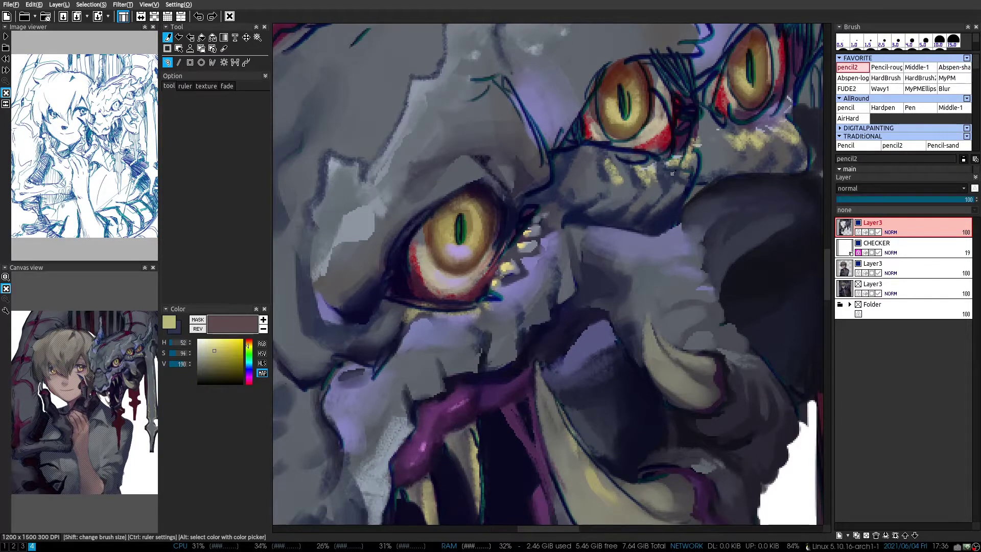
key("x")
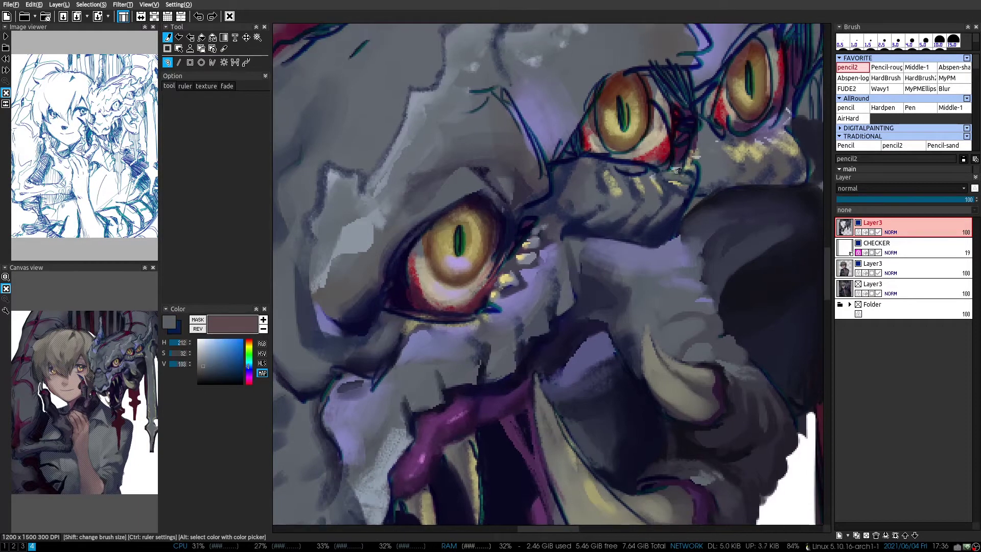
Repaint the middle eye's white and shade its rim in dark red, covering the sketch lines around it
key("h")
key("x")
left_click(512, 228, "alt")
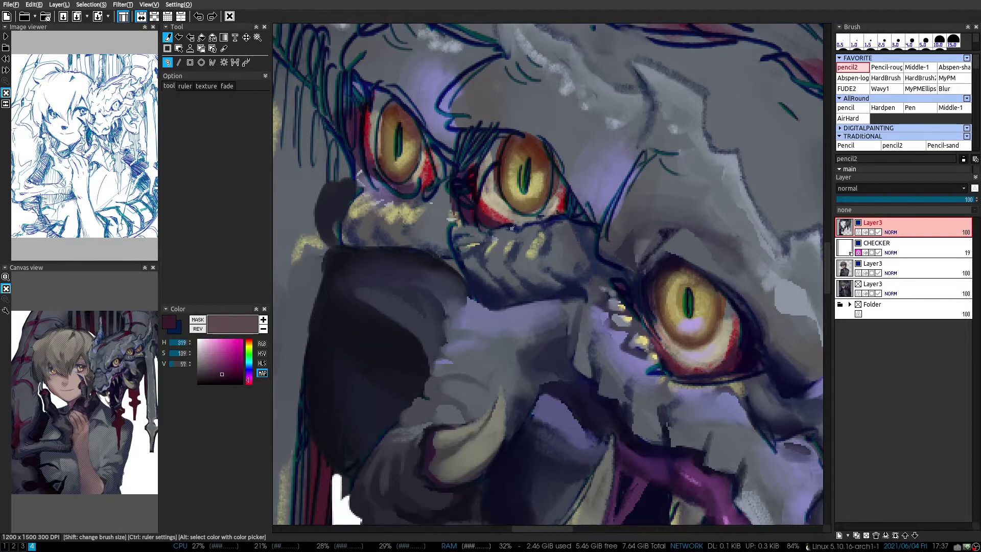
left_click(490, 174, "alt")
key("4")
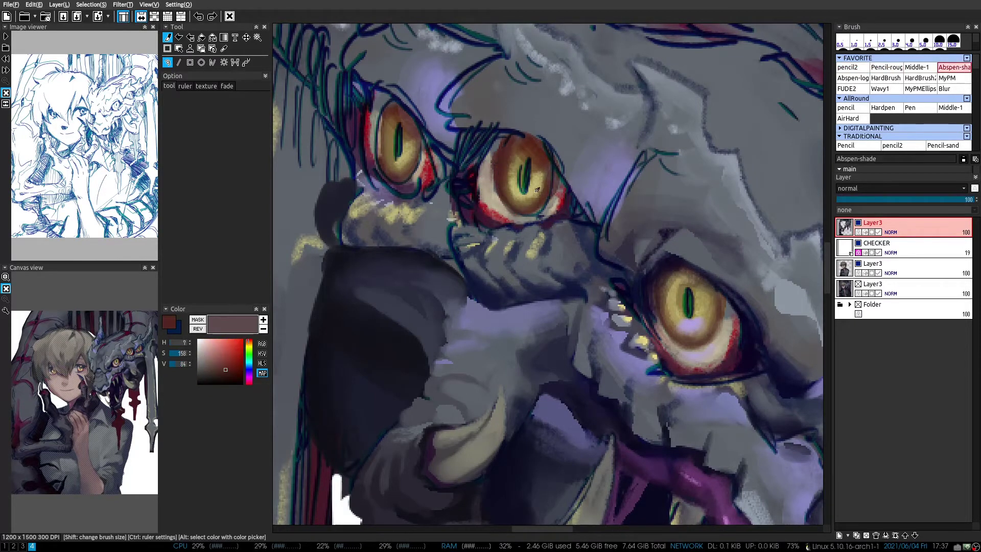
Shade the middle eye's iris with Abspen-shade, brightening its lower part in gold and darkening its top
left_click(514, 216, "alt")
left_click_drag(550, 185, 522, 201)
mouse_move(537, 154)
left_mouse_down()
mouse_move(518, 173)
mouse_move(504, 149)
mouse_move(475, 140)
left_mouse_up()
Shade the middle eye's outer edge and the shadow beneath its upper lid in dark purple-brown
left_click(506, 143, "alt")
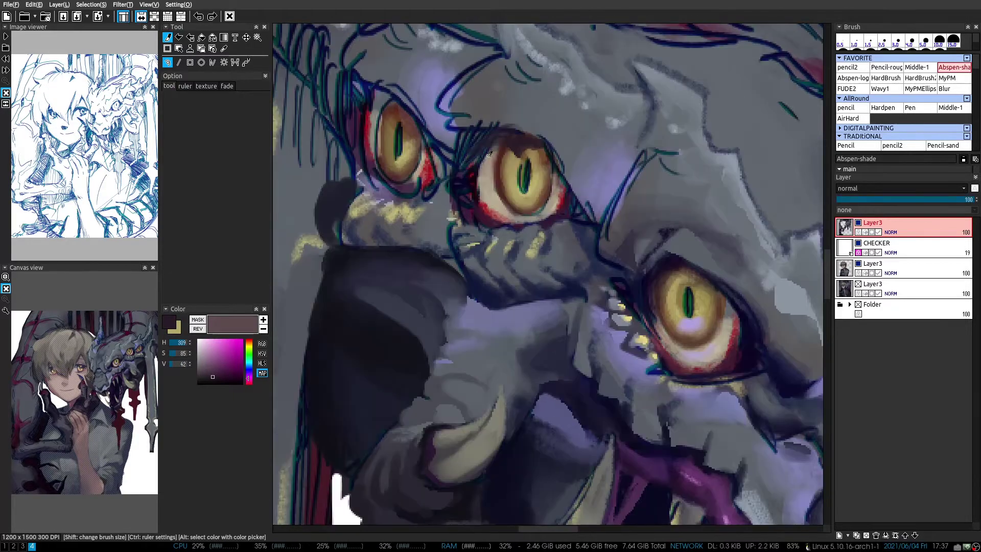
left_click_drag(551, 163, 562, 205)
left_click(573, 224, "alt")
left_click_drag(481, 148, 527, 127)
left_click(556, 201, "alt")
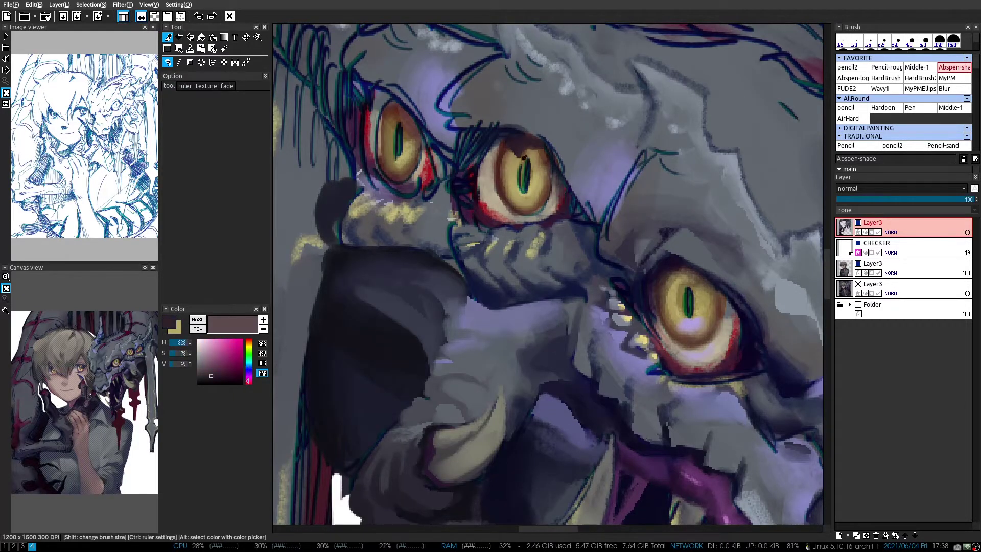
Cover the middle eye's dark pupil in gold and paint bright green slit pupils on the front and middle eyes with Middle-1
key("h")
key("2")
left_click(573, 240, "alt")
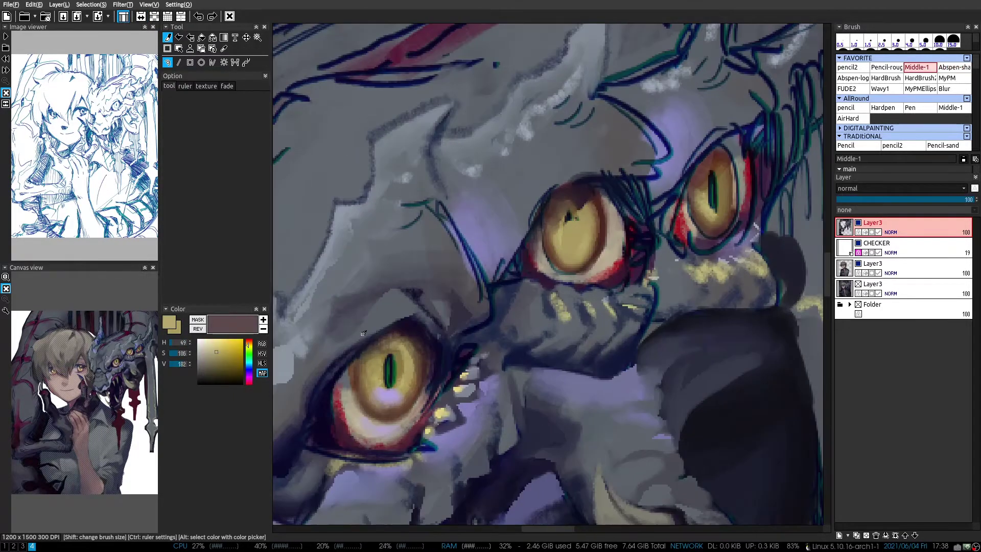
scroll(645, 107, "up", 1)
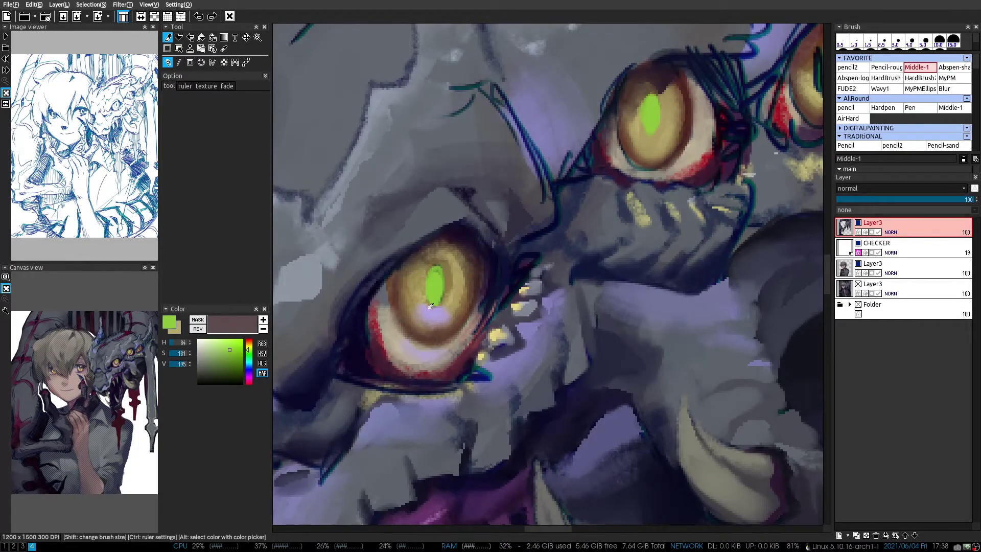
key("h")
key("h")
key("h")
key("h")
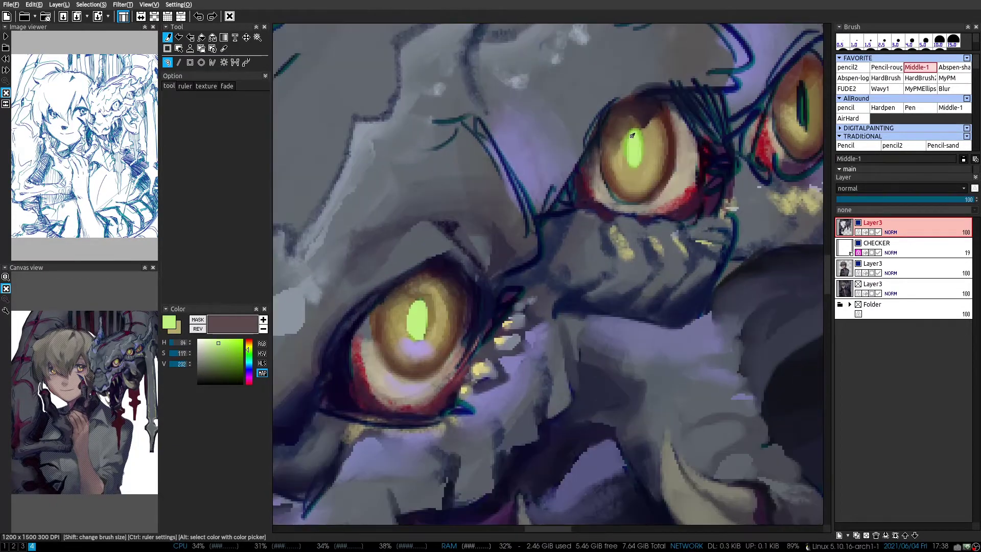
Cover the middle eye's green pupil and paint a dark slit pupil in its place with pencil2
scroll(632, 135, "down", 2)
left_click(587, 168, "alt")
key("1")
scroll(557, 208, "up", 3)
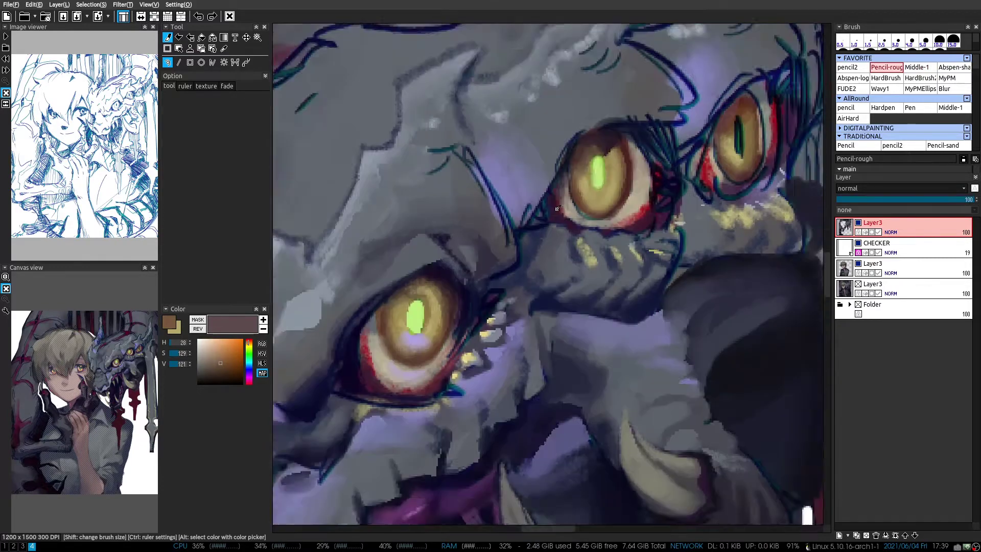
scroll(557, 208, "up", 1)
key("2")
mouse_move(602, 148)
left_mouse_down()
mouse_move(604, 171)
mouse_move(611, 151)
left_mouse_up()
key("x")
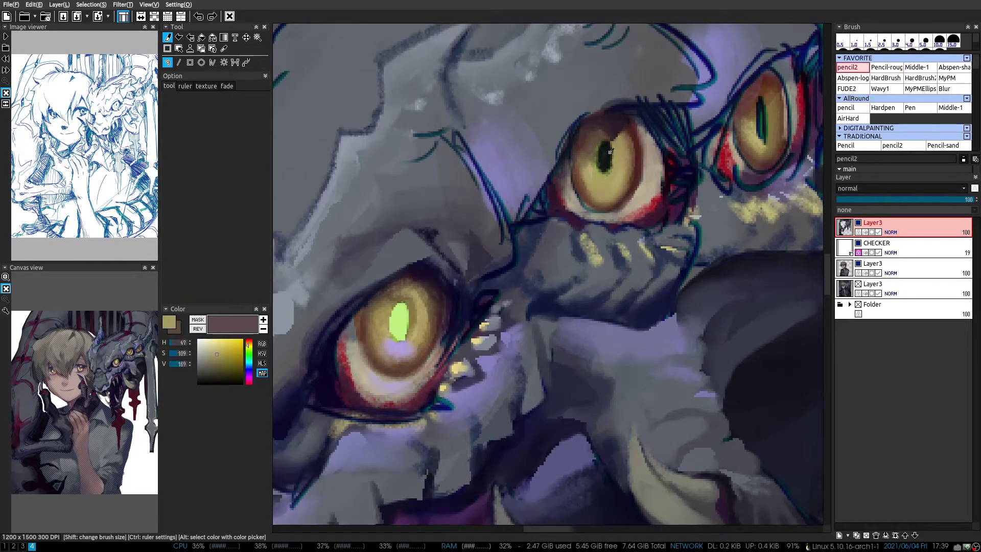
Soften the middle eye's iris with Abspen-shade and add a pale lavender reflection to its lower part
key("4")
scroll(547, 276, "down", 1)
left_click(588, 204, "alt")
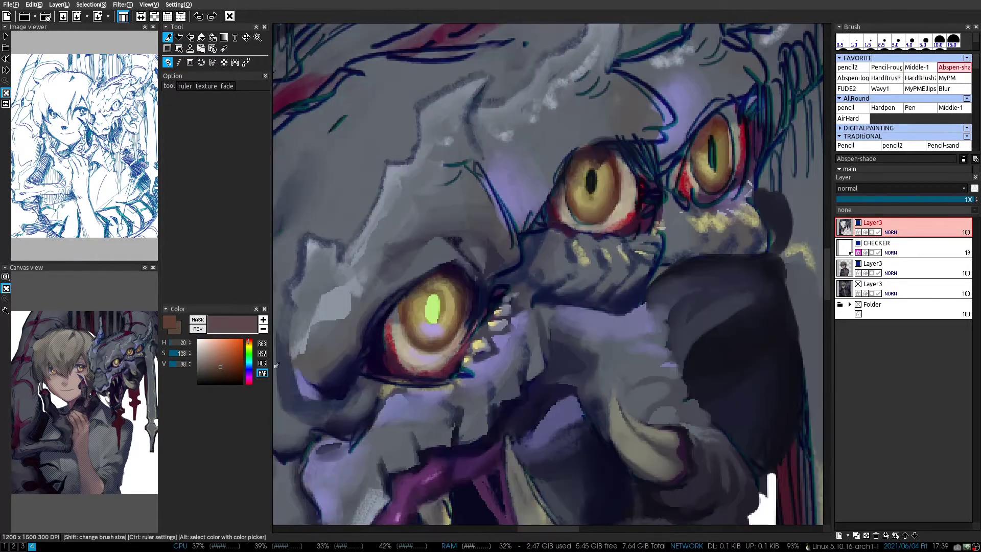
left_click(424, 334, "alt")
left_click_drag(585, 199, 614, 230)
Refine the middle eye's dark slit pupil with pencil2 and check the face in a mirrored view
scroll(588, 205, "up", 2)
key("2")
left_click(562, 188, "alt")
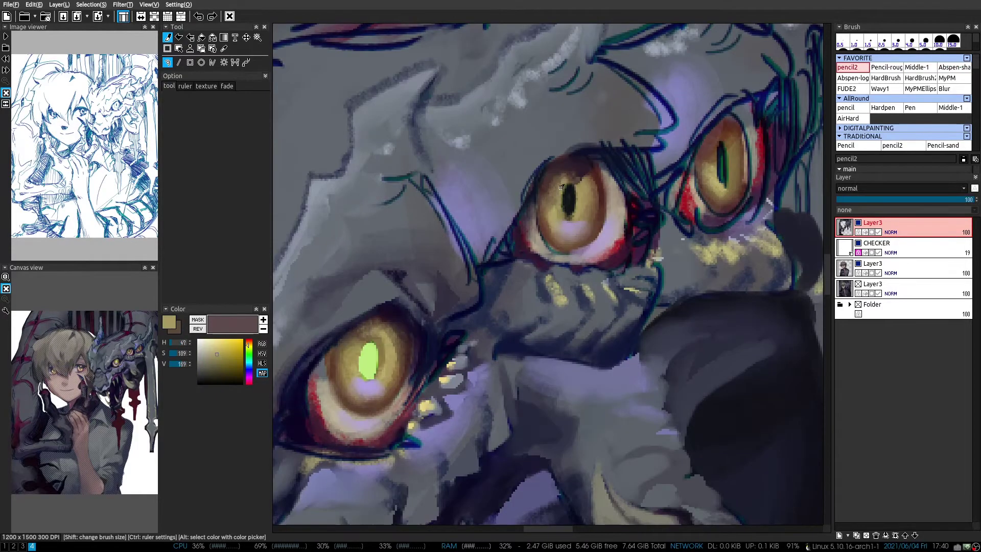
left_click_drag(567, 178, 564, 194)
key("h")
key("h")
key("h")
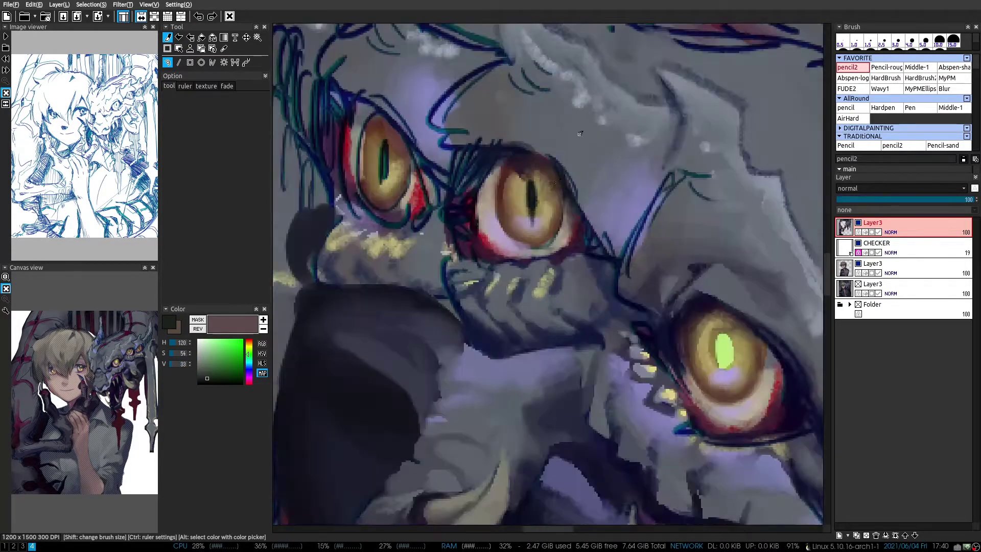
key("h")
Block in near-black shadow over the sketch hatching at the middle eye's outer corner with Pencil-rough
key("3")
left_click(539, 213, "alt")
left_click(542, 204, "alt")
left_click(562, 194, "alt")
scroll(573, 194, "down", 1)
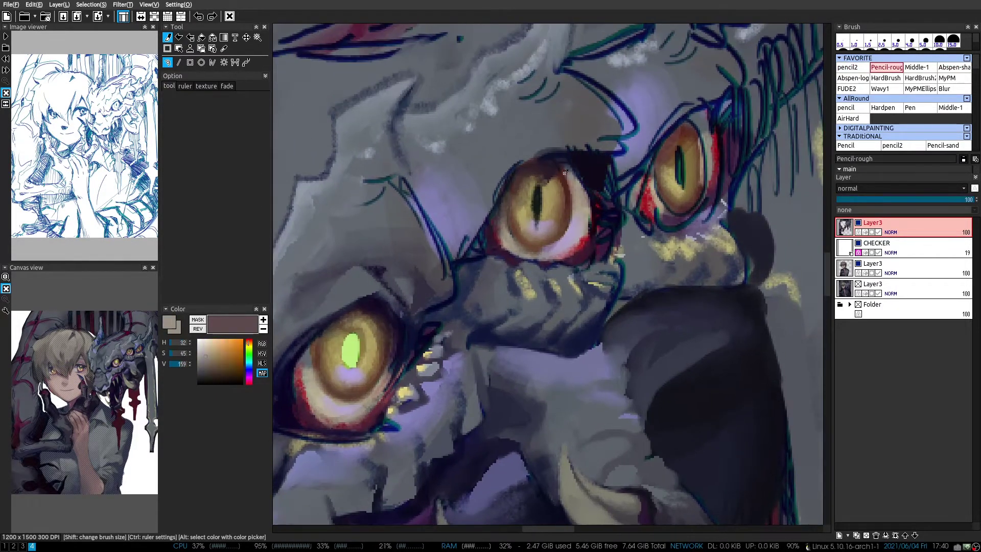
left_click(588, 204, "alt")
left_click(586, 181, "alt")
scroll(587, 258, "down", 1)
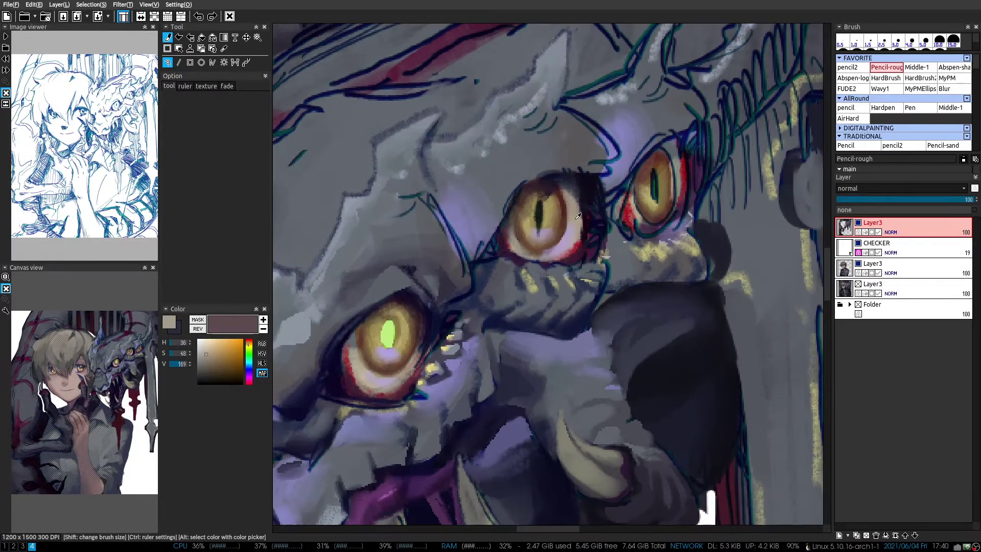
Paint grey skin and dark strokes beside the middle eye's outer corner, covering the sketch lines toward the rear eye
left_click(592, 214, "alt")
key("4")
scroll(590, 217, "up", 1)
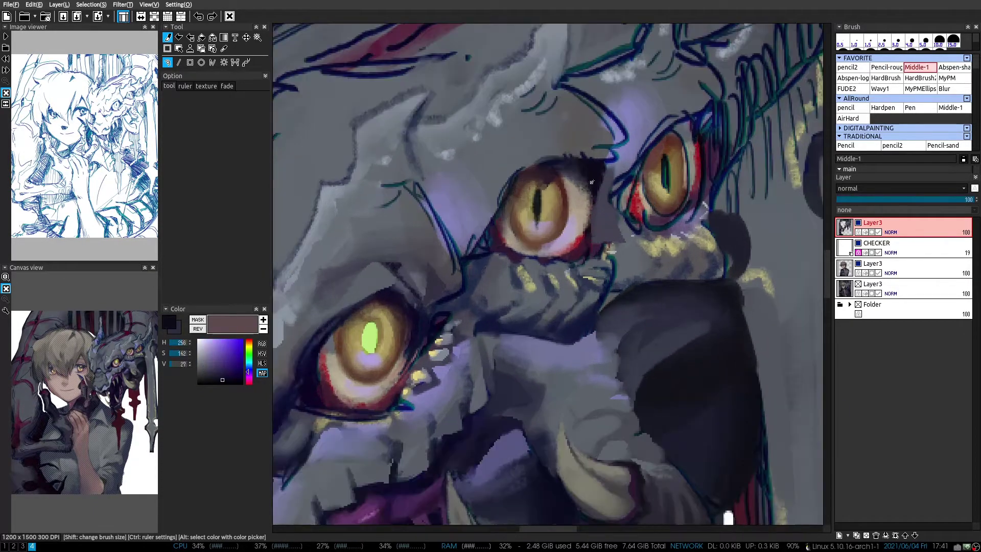
key("h")
key("h")
key("1")
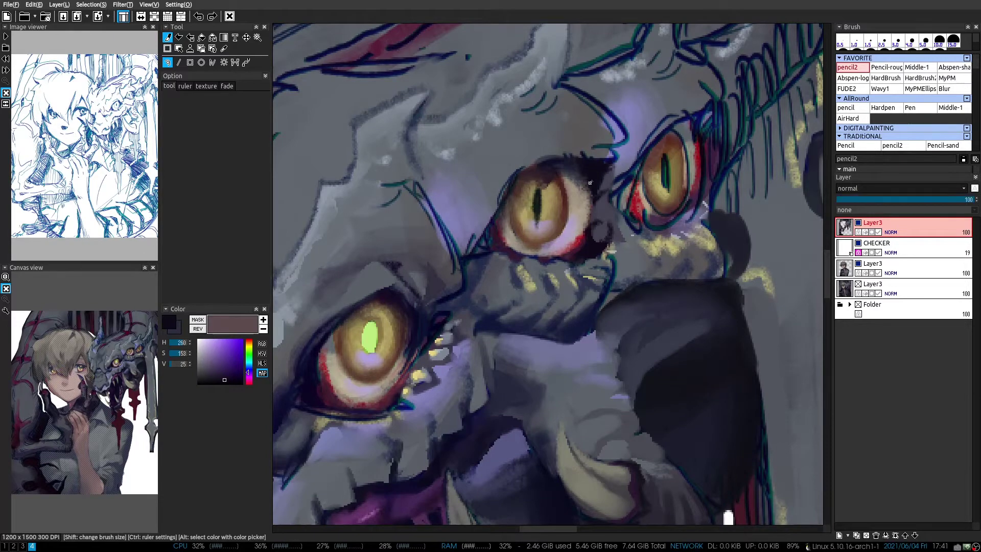
left_click_drag(590, 182, 594, 225)
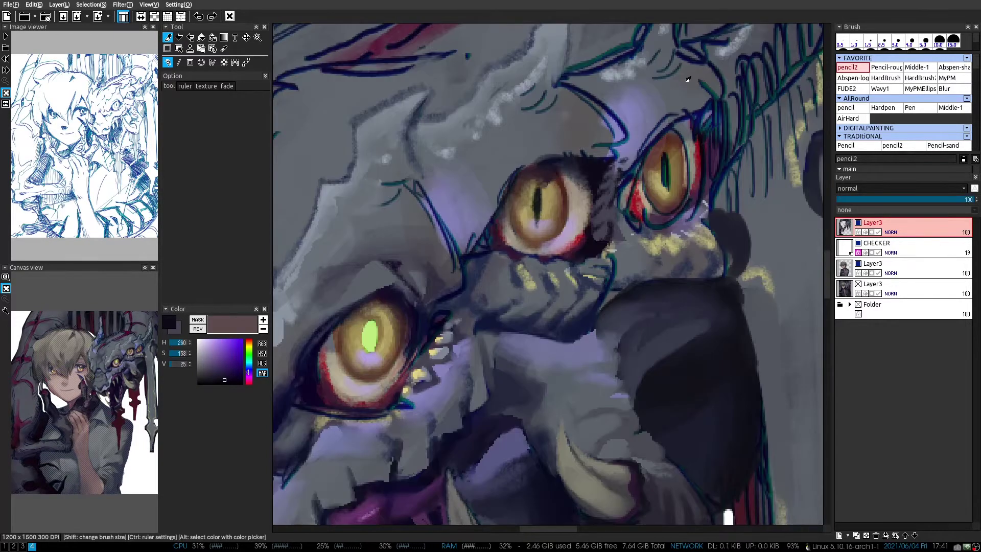
Clean up the middle eye's upper lid edge and cover the sketch lines between the front and middle eyes in grey and lavender
scroll(688, 79, "down", 1)
scroll(629, 168, "up", 1)
key("1")
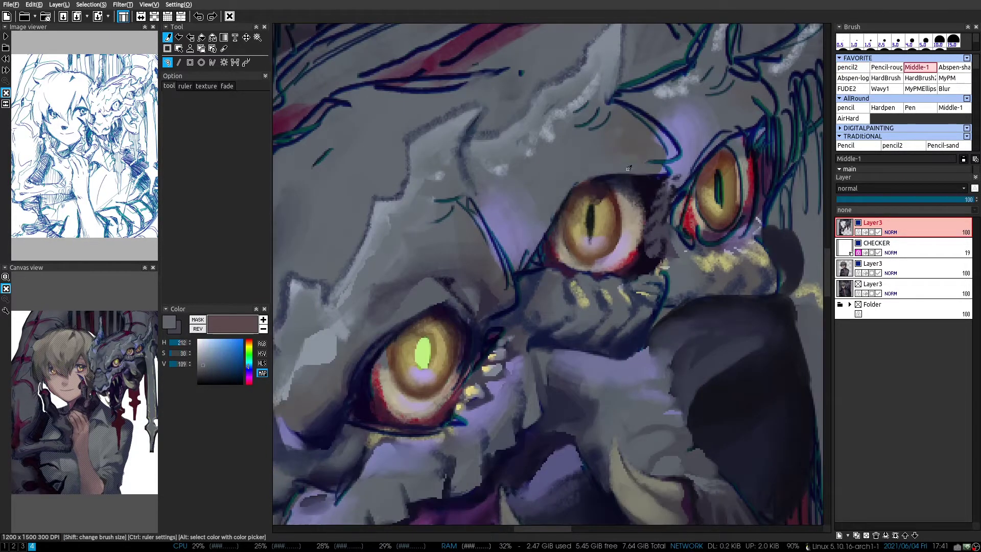
key("2")
key("h")
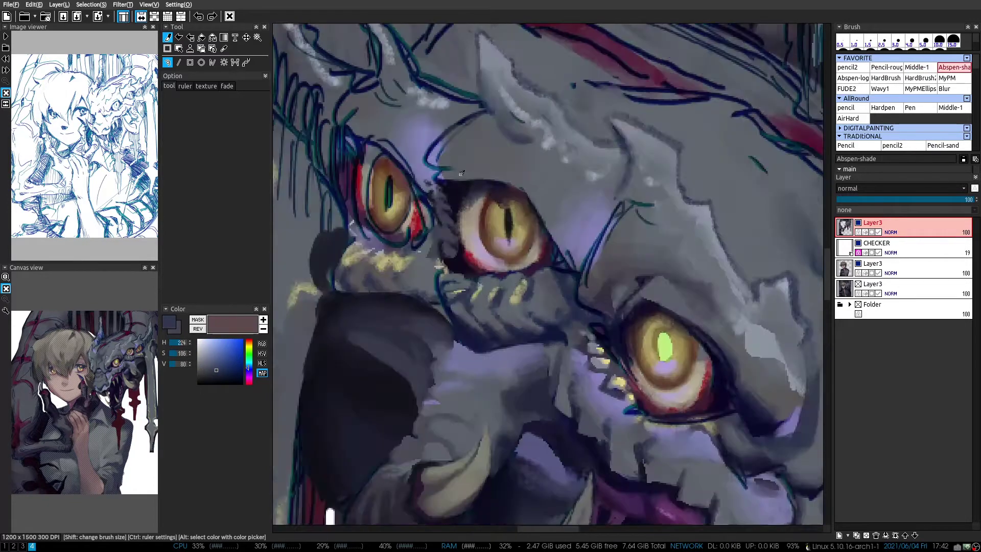
key("h")
left_click(200, 366)
left_click(955, 67)
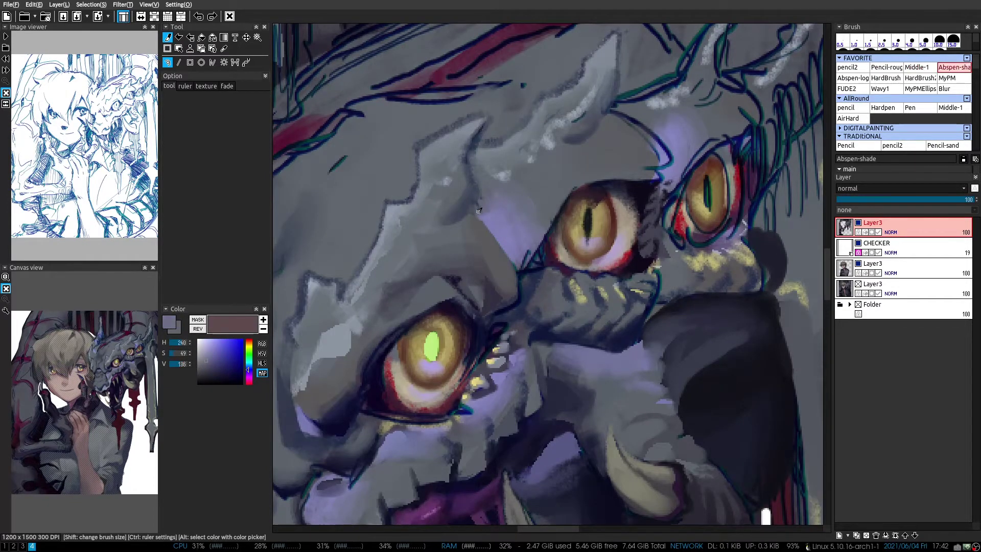
Shade the brow ridge above the middle eye in dark grey-purple with Abspen-shade
scroll(477, 226, "down", 3)
scroll(443, 326, "up", 2)
left_click(443, 326, "alt")
left_click(563, 225, "alt")
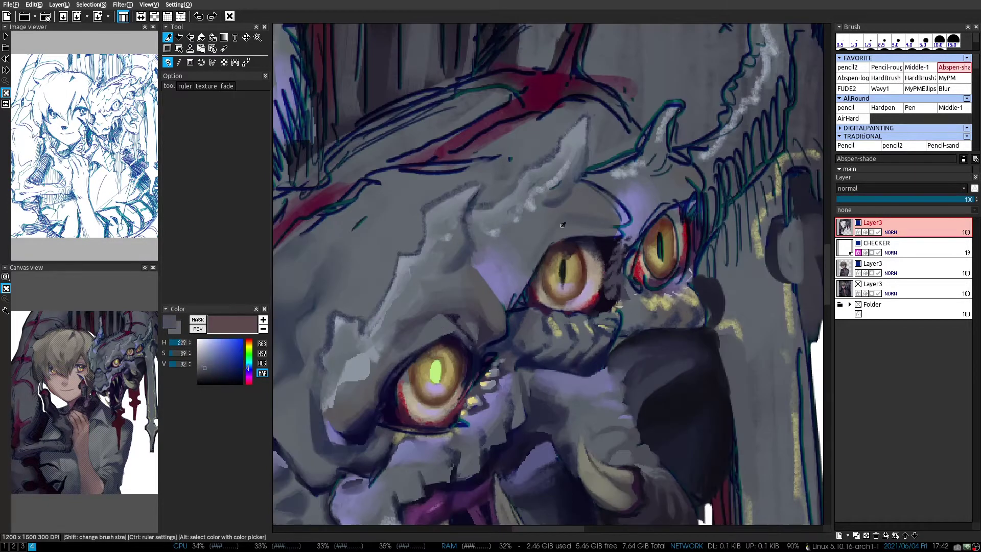
key("2")
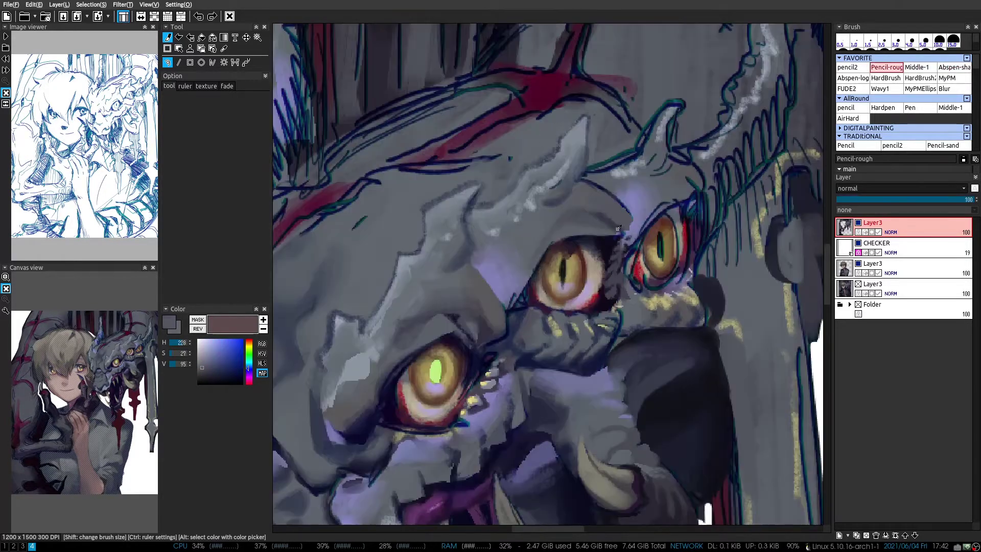
Cover the sketch lines between the middle and rear eyes with grey and lavender tones using Middle-1
scroll(615, 195, "right", 2)
key("3")
left_click(616, 194, "alt")
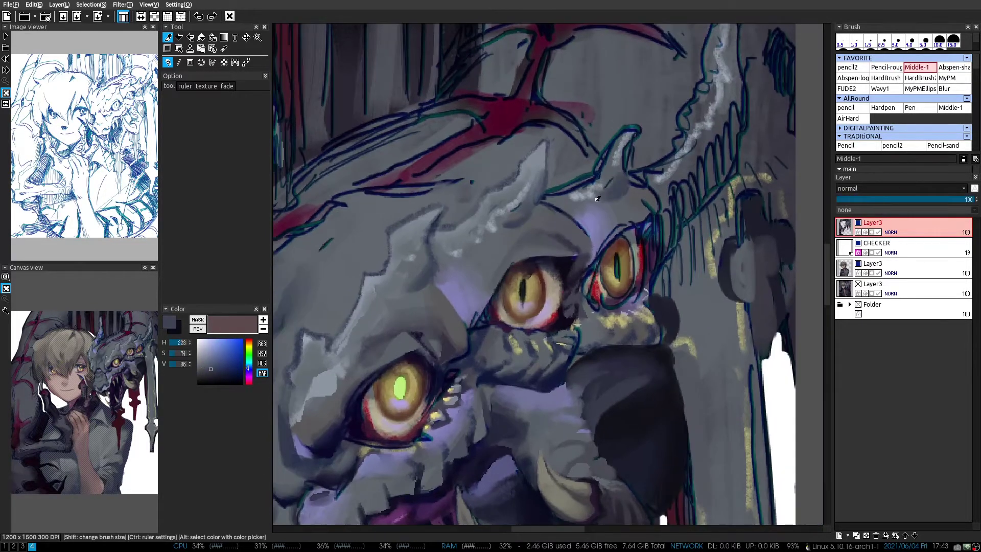
key("h")
key("h")
scroll(609, 212, "up", 1)
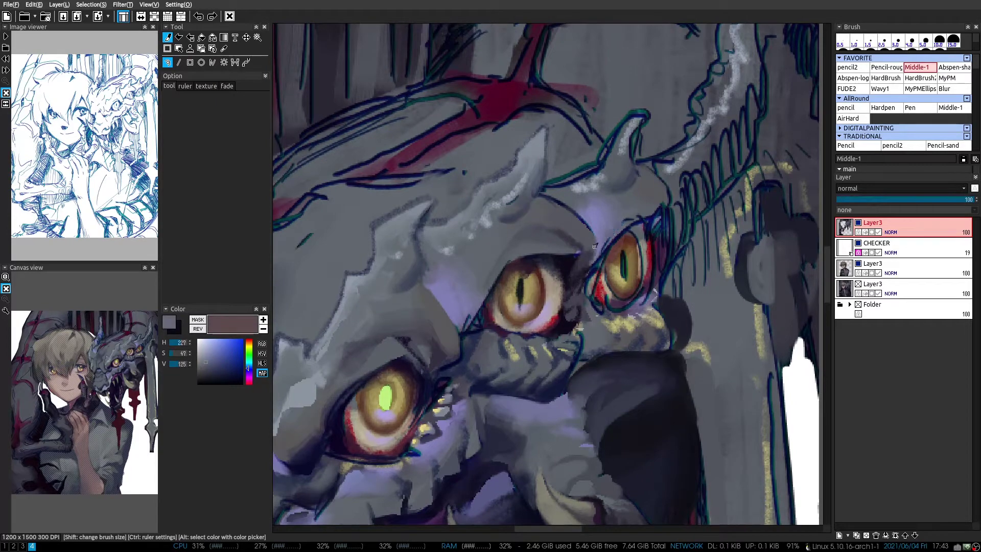
left_click(634, 207, "alt")
Repaint the rear eye's iris in reddish brown and gold with Middle-1, covering its teal sketch outline
scroll(634, 204, "down", 3)
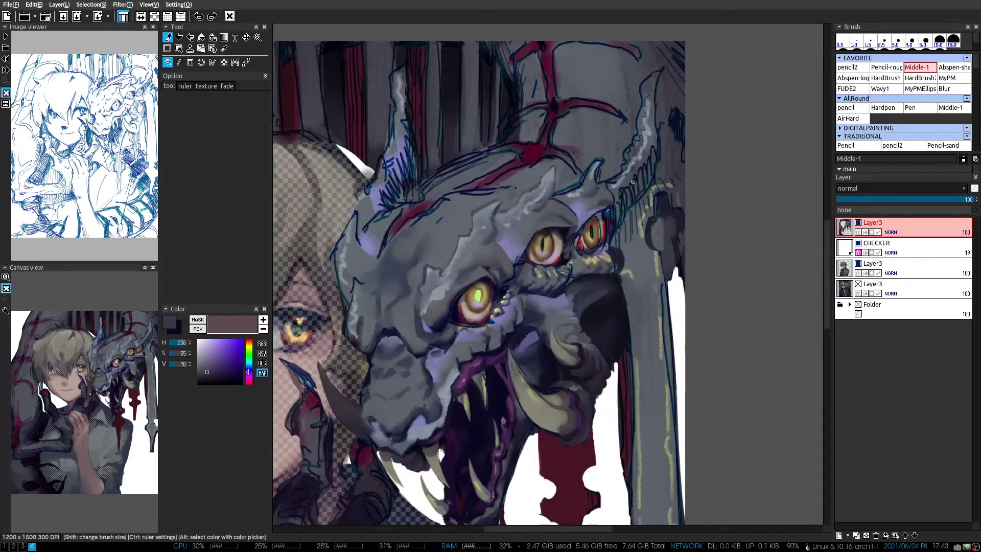
scroll(634, 181, "down", 2)
scroll(511, 264, "up", 5)
left_click(516, 255, "alt")
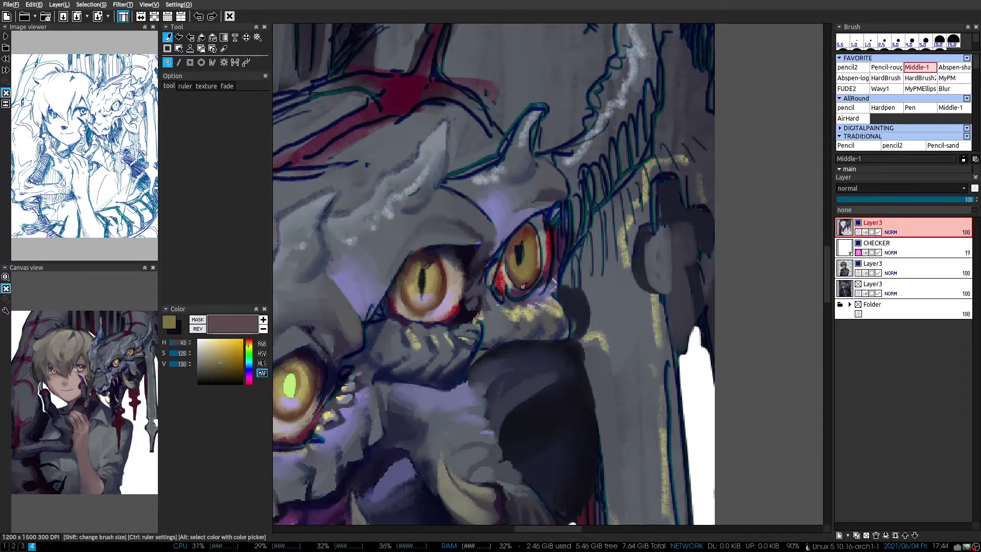
left_click(511, 263, "alt")
left_click(519, 252, "alt")
left_click(527, 245, "alt")
left_click(515, 256, "alt")
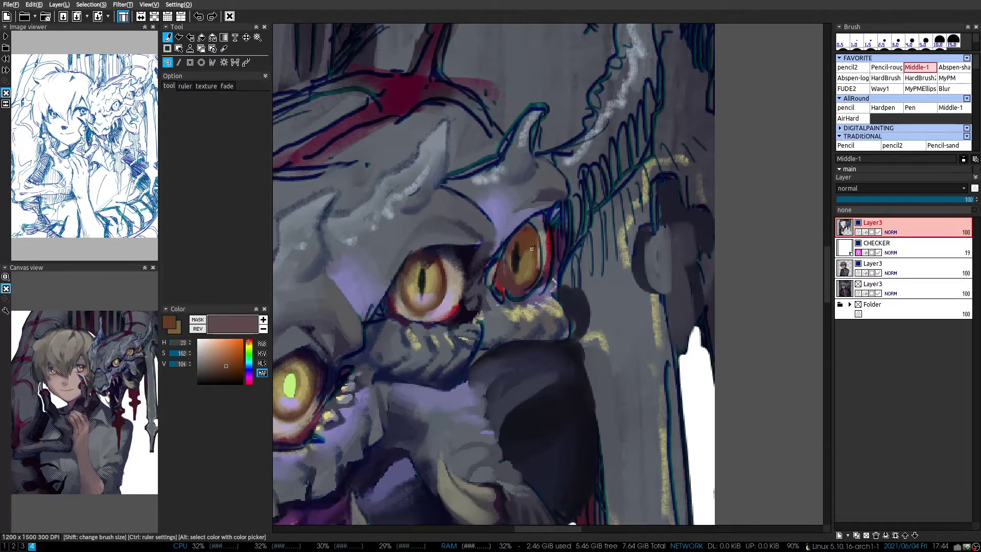
left_click(538, 272, "alt")
left_click(518, 284, "alt")
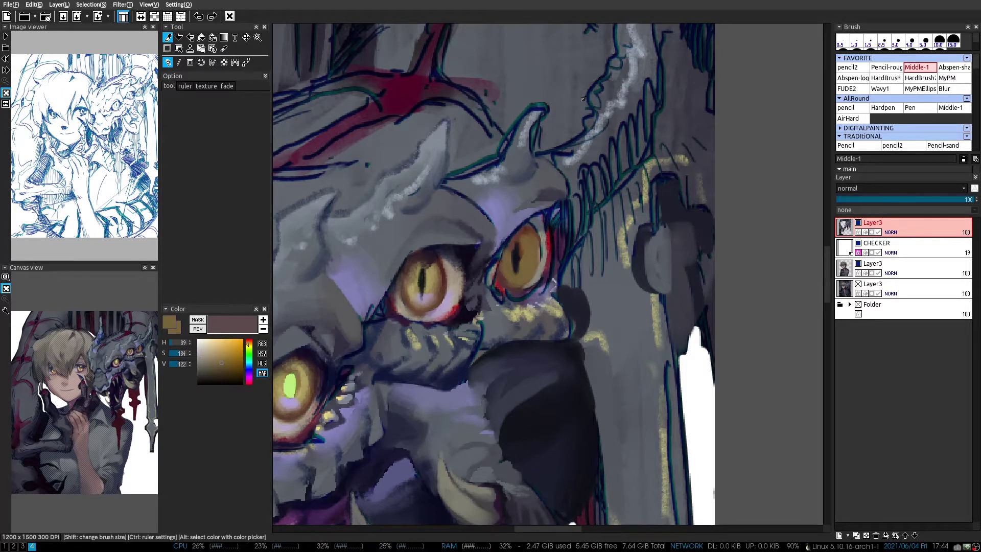
Darken the rear eye's upper corner and paint its lower rim red, covering the sketch lines around it
scroll(519, 163, "up", 1)
left_click(535, 200, "alt")
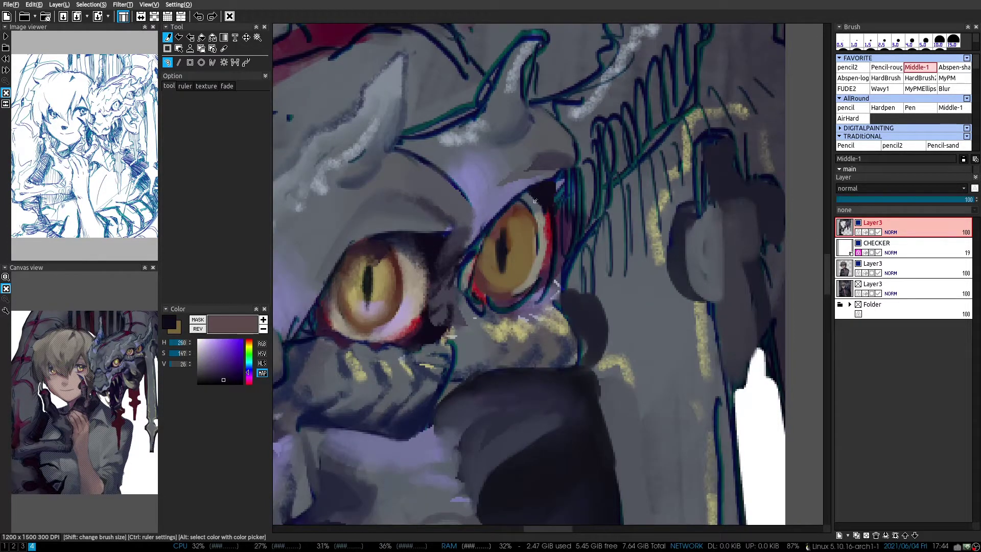
key("2")
left_click(529, 266, "alt")
left_click(517, 259, "alt")
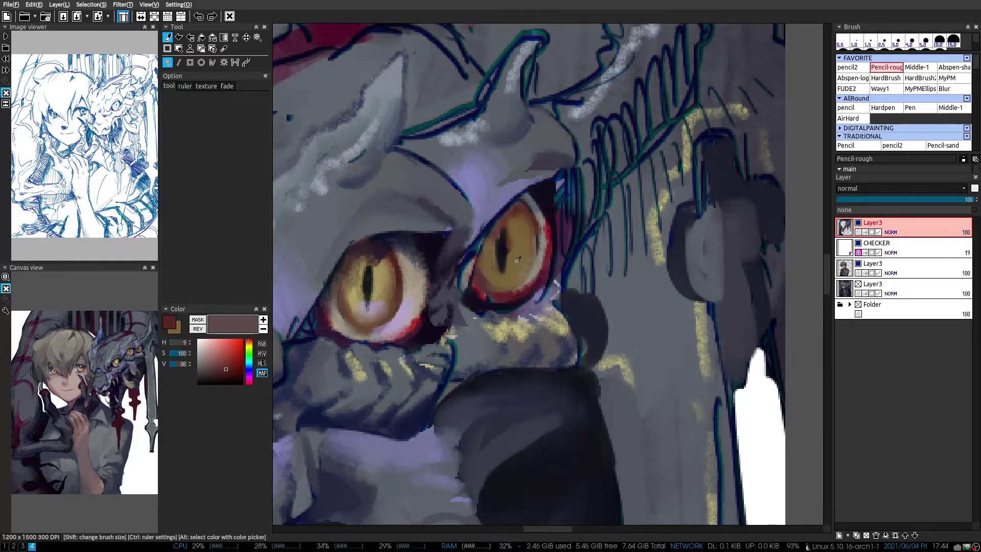
left_click(521, 202, "alt")
Thicken the dark slit pupils of the rear and middle eyes with pencil2
scroll(444, 212, "down", 5)
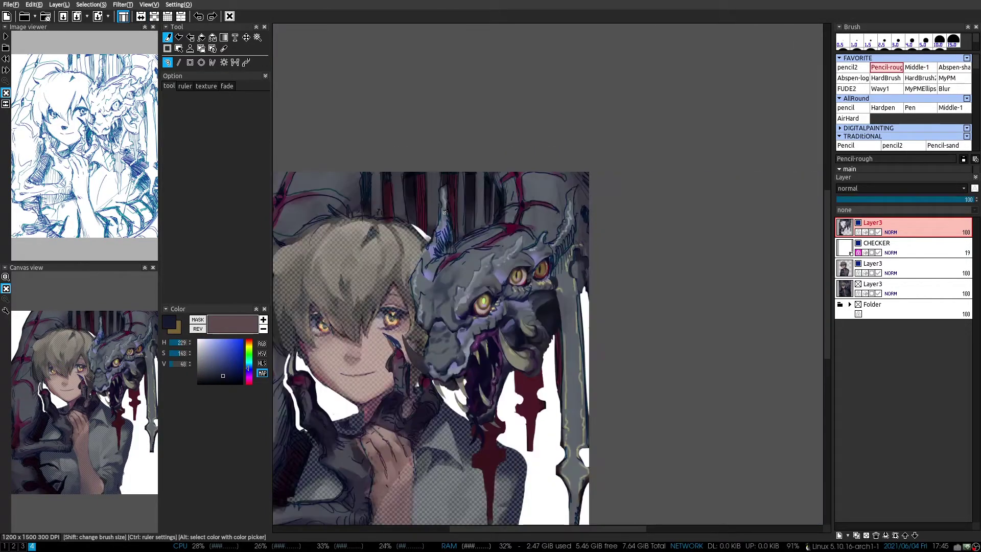
scroll(450, 230, "up", 5)
key("1")
left_click(473, 275, "alt")
scroll(425, 267, "down", 5)
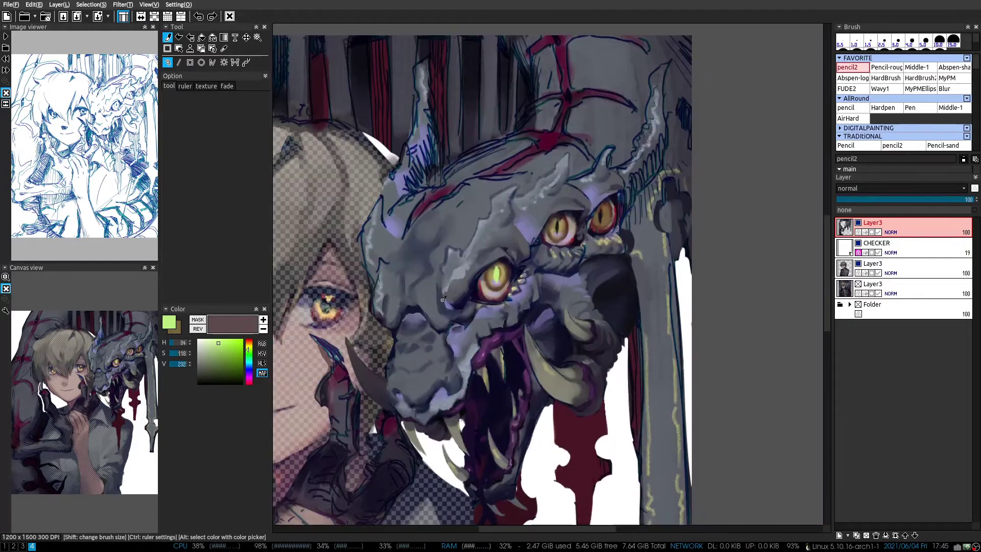
scroll(609, 179, "up", 6)
left_click(609, 179, "alt")
left_click(612, 159, "alt")
left_click_drag(611, 150, 614, 165)
left_click(485, 182, "alt")
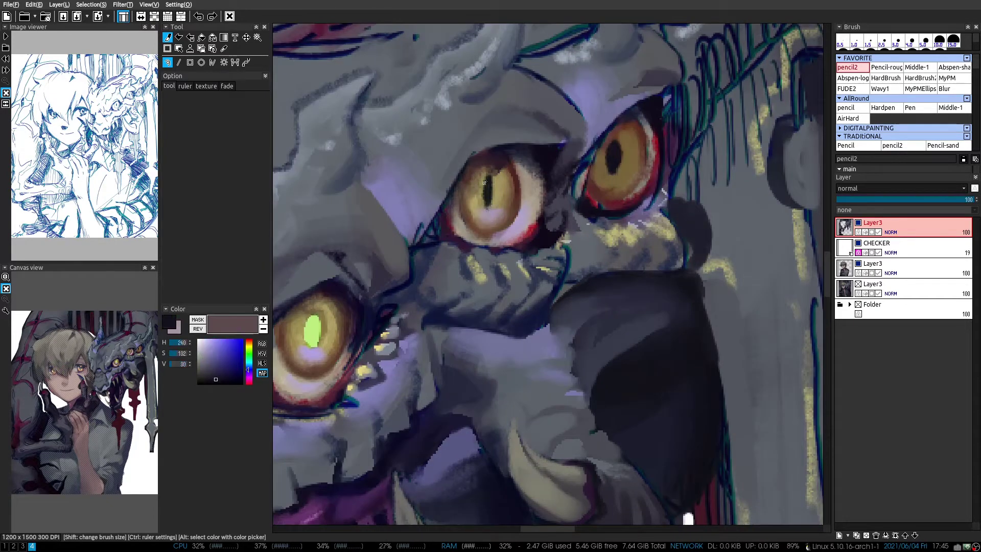
scroll(483, 209, "down", 1)
scroll(511, 209, "up", 1)
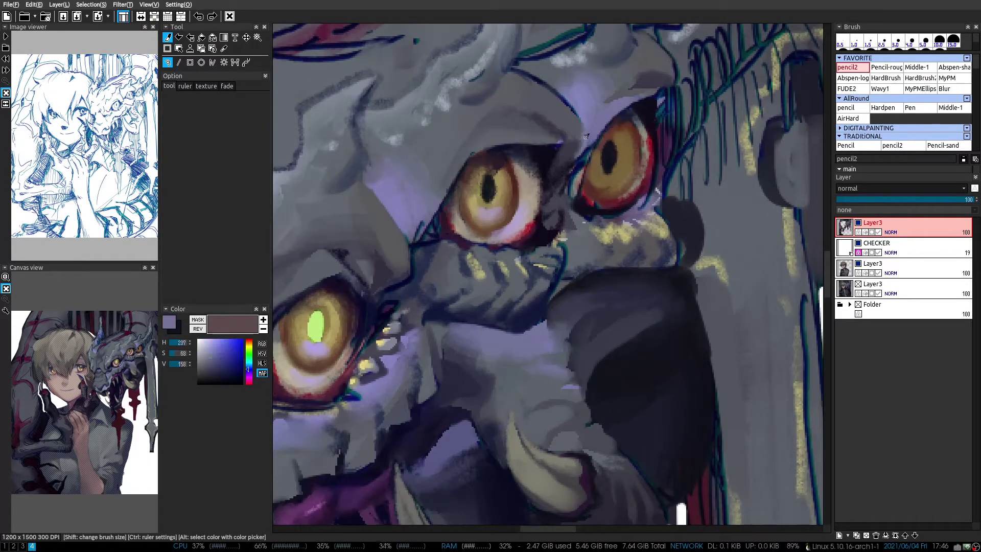
Paint dark purple shadow strokes on the skin between the middle and rear eyes with pencil2
left_click(563, 208, "alt")
left_click(563, 209, "alt")
left_click_drag(567, 204, 570, 168)
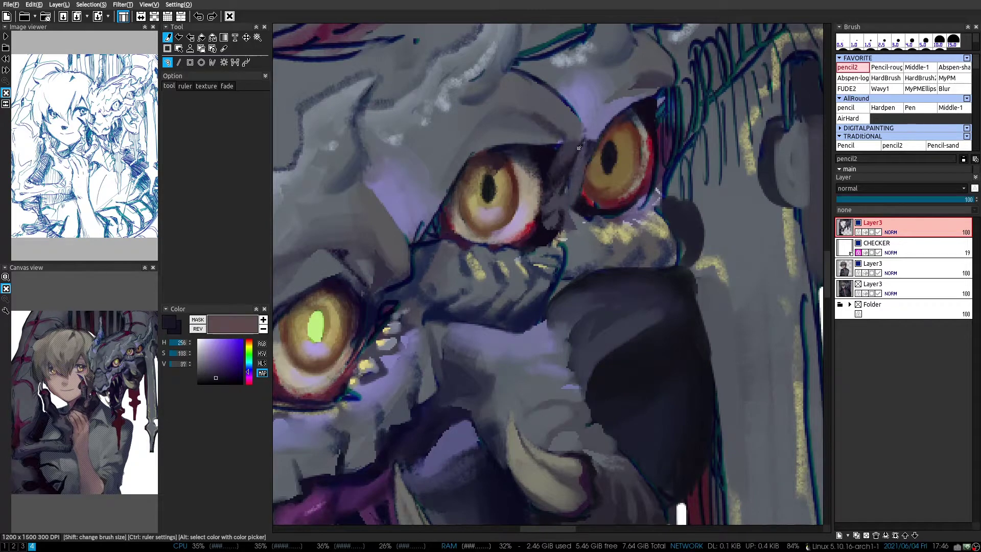
Shade the rear eye's iris edges with Abspen-shade and add a pale lavender reflection to its lower part
scroll(579, 148, "up", 2)
left_click(586, 239, "alt")
left_click(567, 240, "alt")
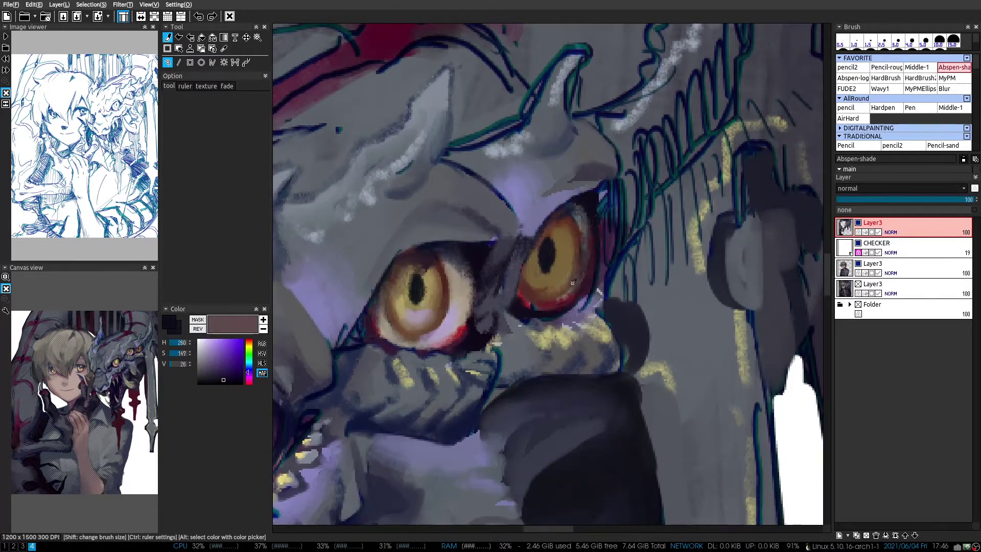
scroll(549, 255, "up", 1)
left_click(530, 277, "alt")
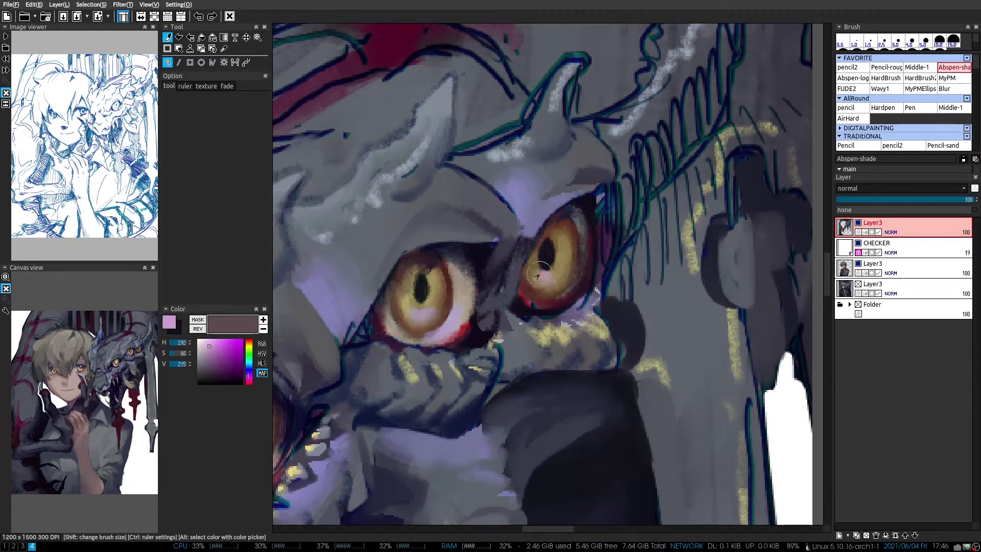
key("h")
key("h")
left_click(536, 276, "alt")
scroll(544, 256, "down", 3)
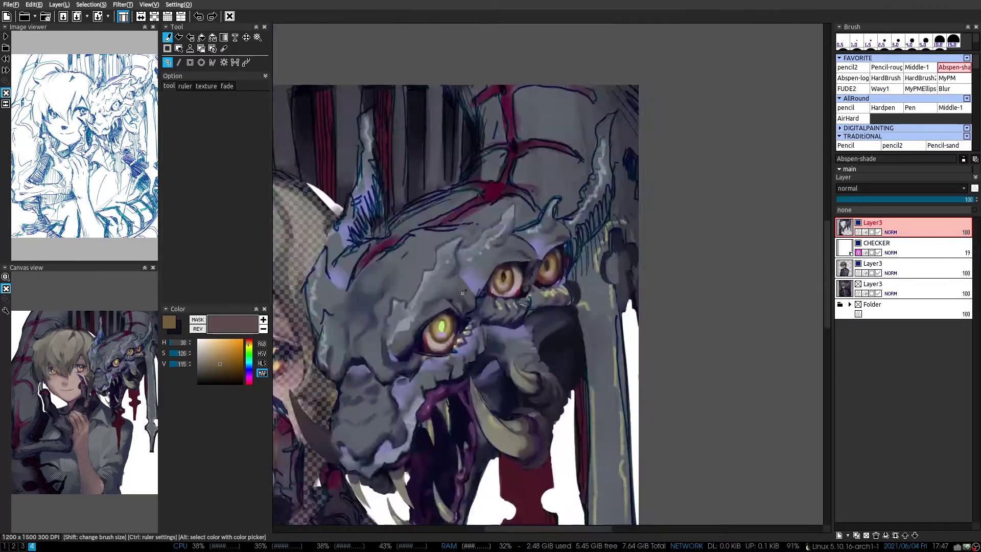
Cover the sketch lines along the outer edge of the head beside the boy's hair with dark blue-grey
key("h")
scroll(464, 292, "down", 2)
key("h")
scroll(475, 256, "up", 4)
left_click(489, 223, "alt")
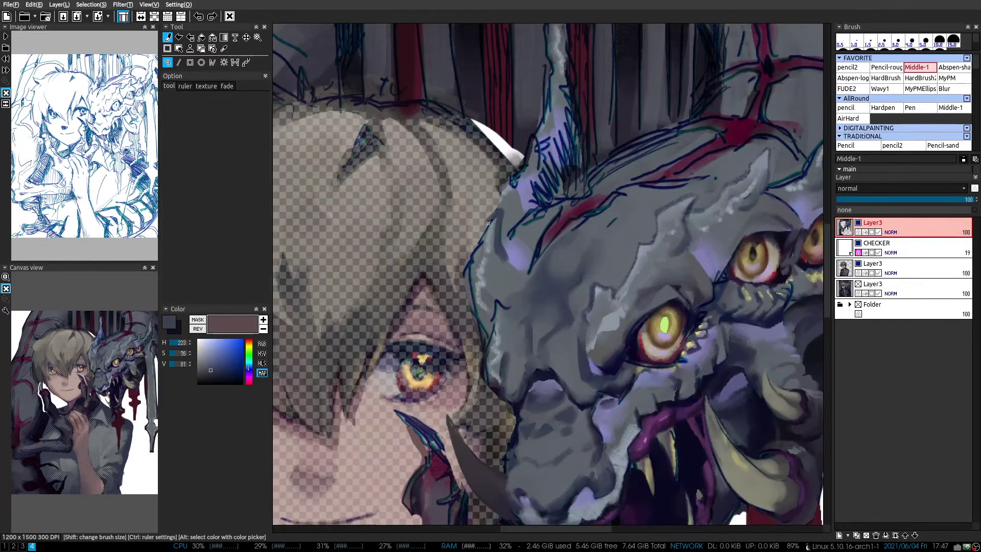
scroll(464, 279, "up", 1)
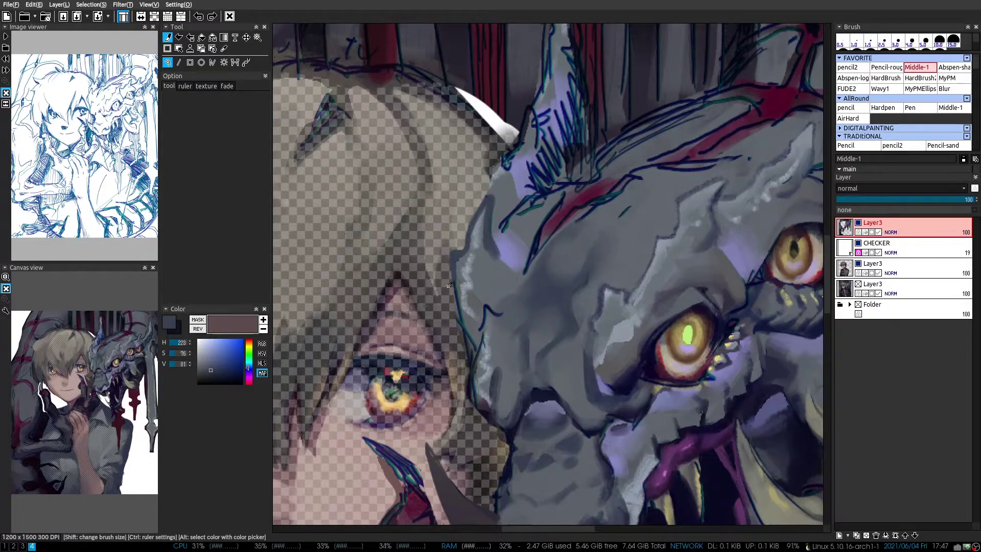
left_click_drag(449, 285, 458, 221)
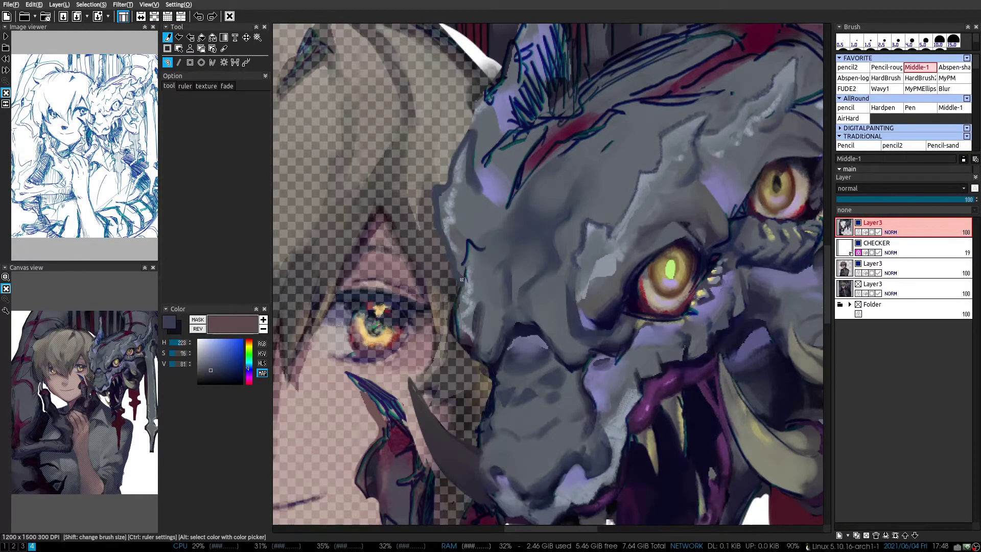
key("Left")
left_click_drag(454, 251, 444, 213)
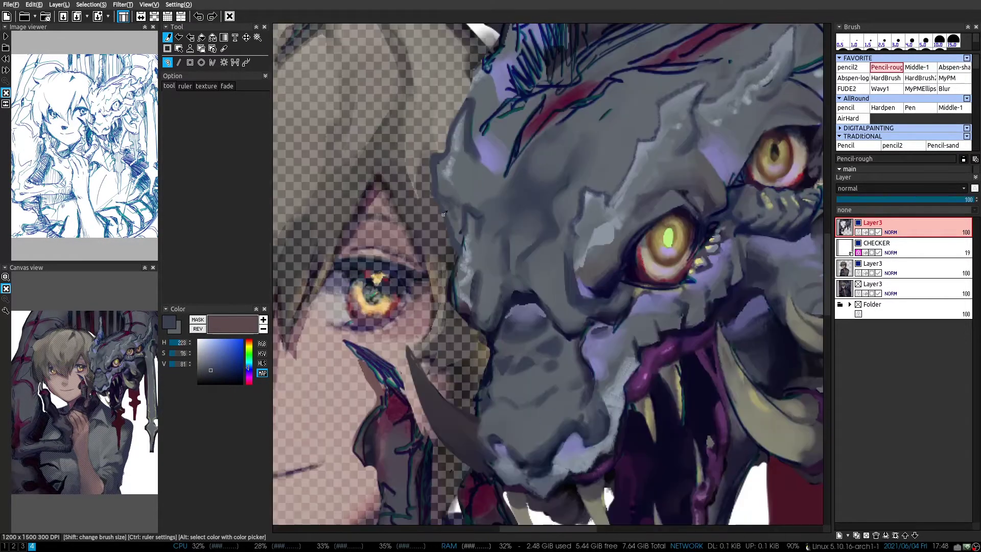
Refine the head's outer edge beside the boy's hair with sampled blue-greys, using Pencil-rough and pencil2
left_click(459, 276, "alt")
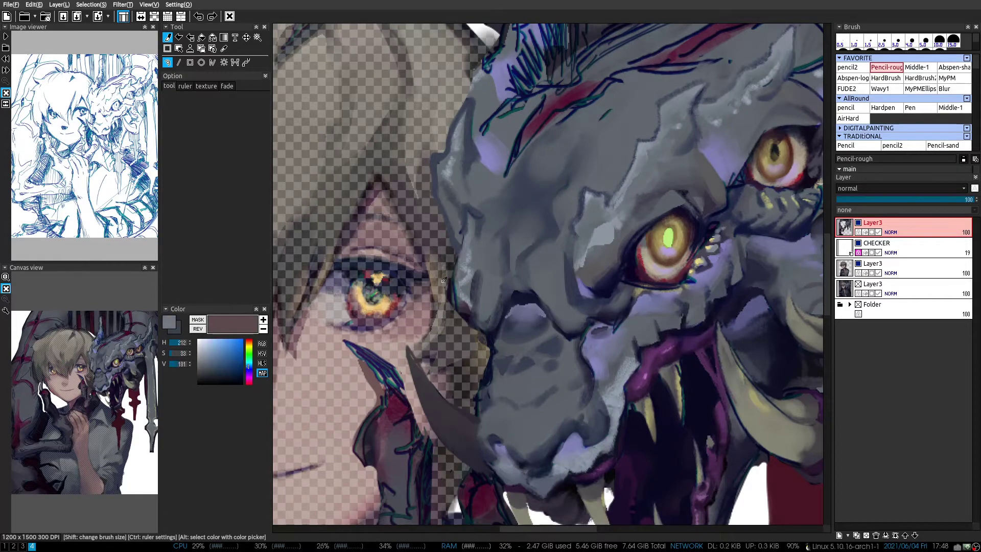
left_click(454, 310, "alt")
key("Left")
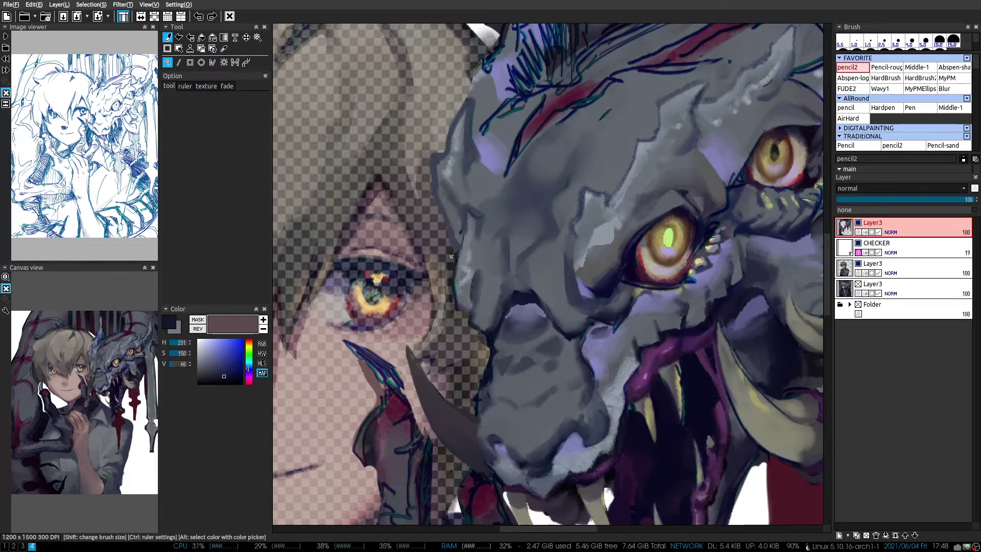
left_click(457, 237, "alt")
key("h")
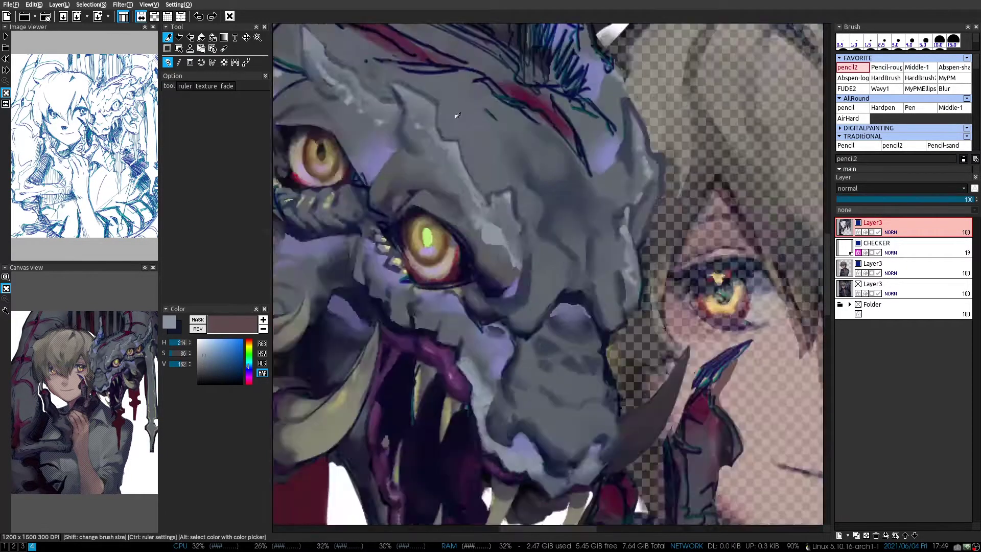
key("h")
left_click(438, 220, "alt")
scroll(437, 224, "down", 2)
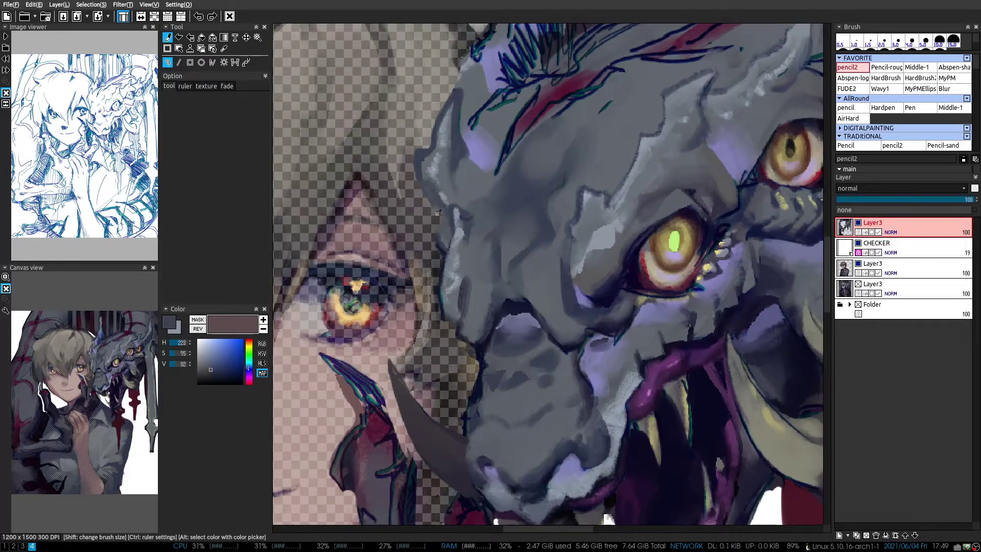
Paint over the remaining teal sketch lines along the head's edge beside the boy's eye with dark blue-grey pencil2 strokes
key("Home")
key("h")
key("h")
key("Home")
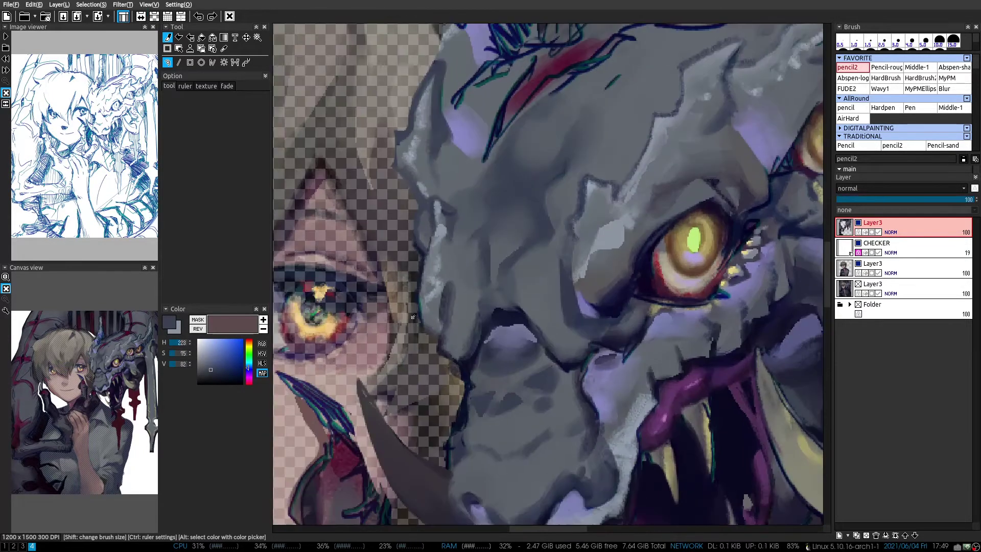
key("Right")
key("Right")
left_click(429, 317, "alt")
key("Left")
key("Left")
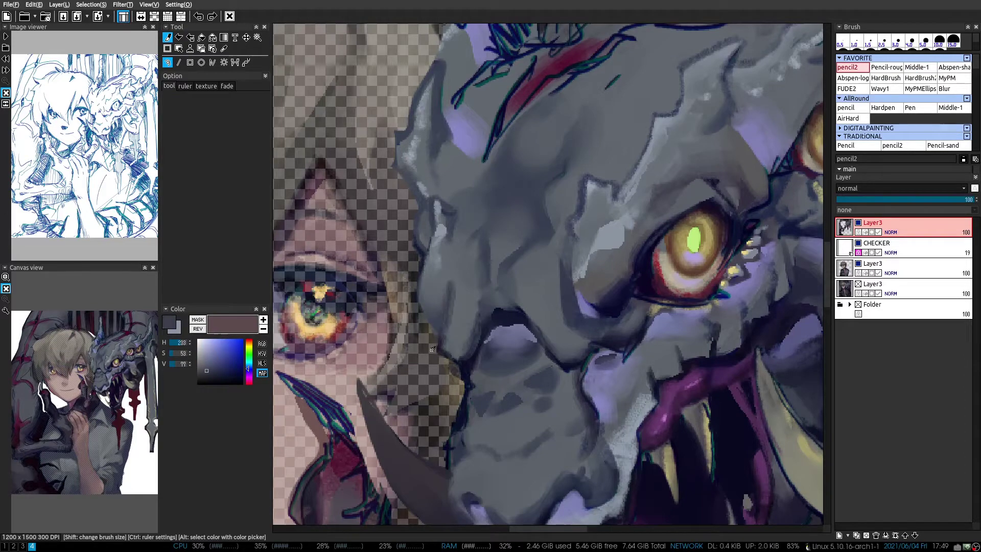
Soften the shading on the scales next to the boy's eye with sampled greys, using Abspen-shade
left_click(438, 314, "alt")
key("Right")
key("Right")
key("Right")
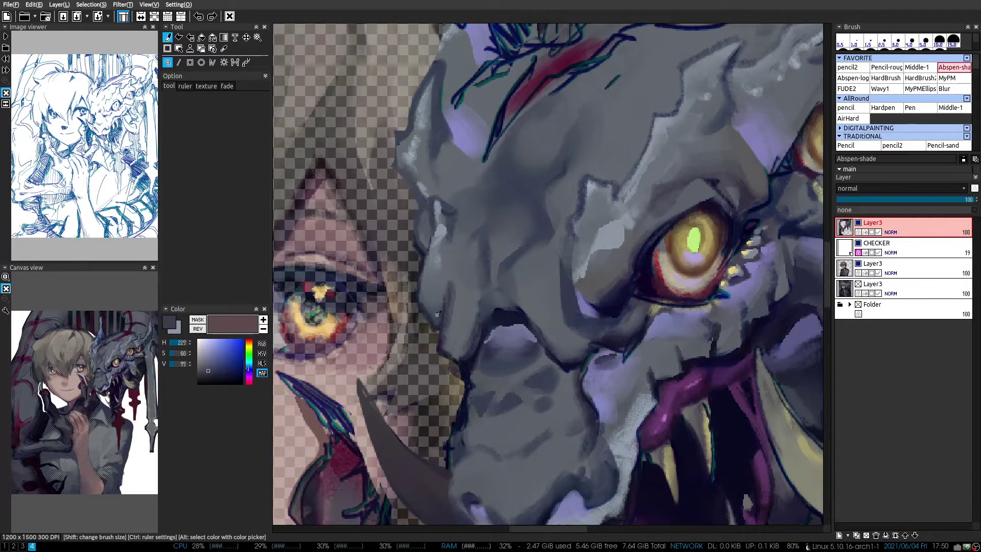
left_click(426, 299, "alt")
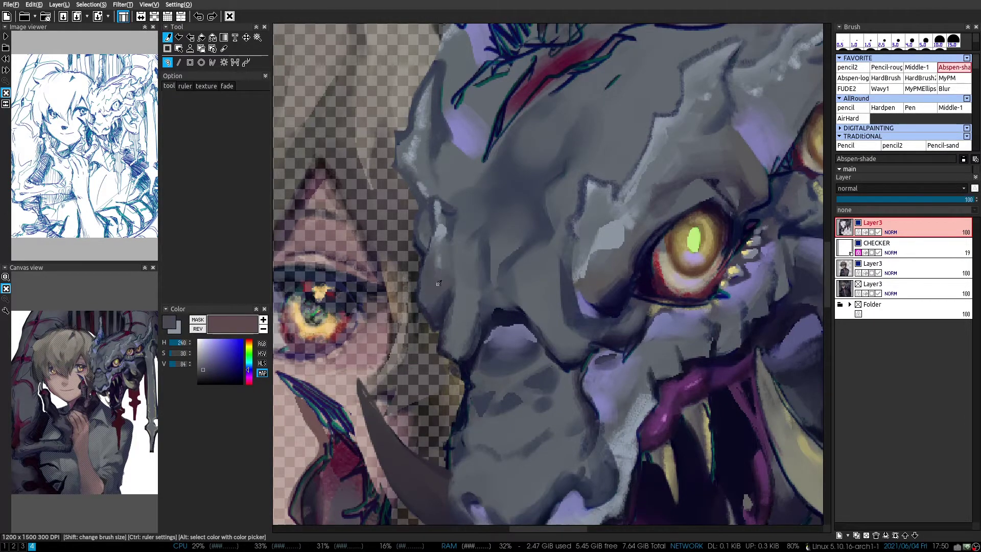
Blend the grey shading across the creature's forehead and above its brow ridge with Abspen-shade
scroll(439, 283, "down", 3)
key("h")
key("h")
left_click(480, 224, "alt")
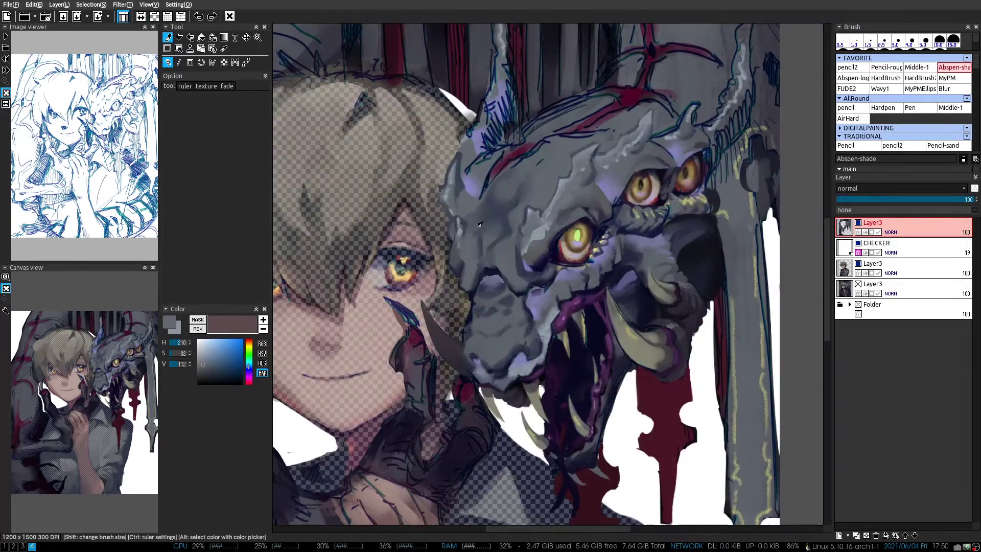
scroll(479, 224, "up", 3)
left_click(531, 215, "alt")
scroll(634, 200, "down", 3)
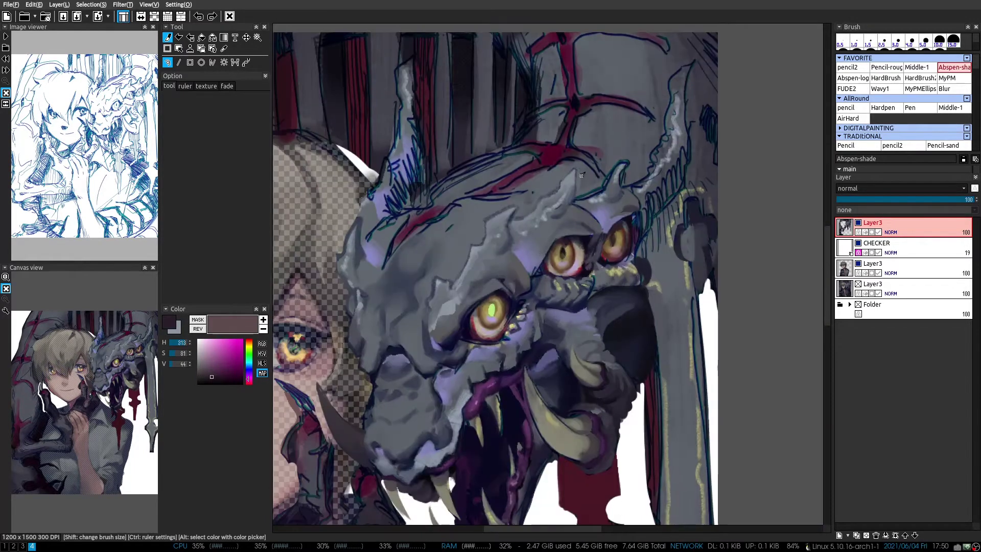
scroll(634, 199, "up", 2)
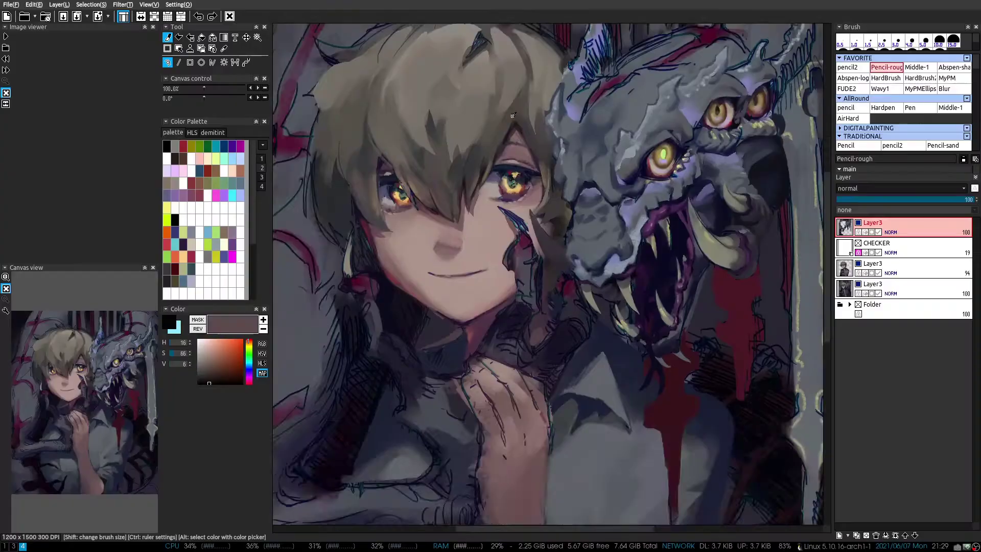
Paint sampled blue-grey over the sketch lines on the forehead around the red streak with Abspen-shade
scroll(599, 202, "down", 1)
scroll(599, 202, "up", 3)
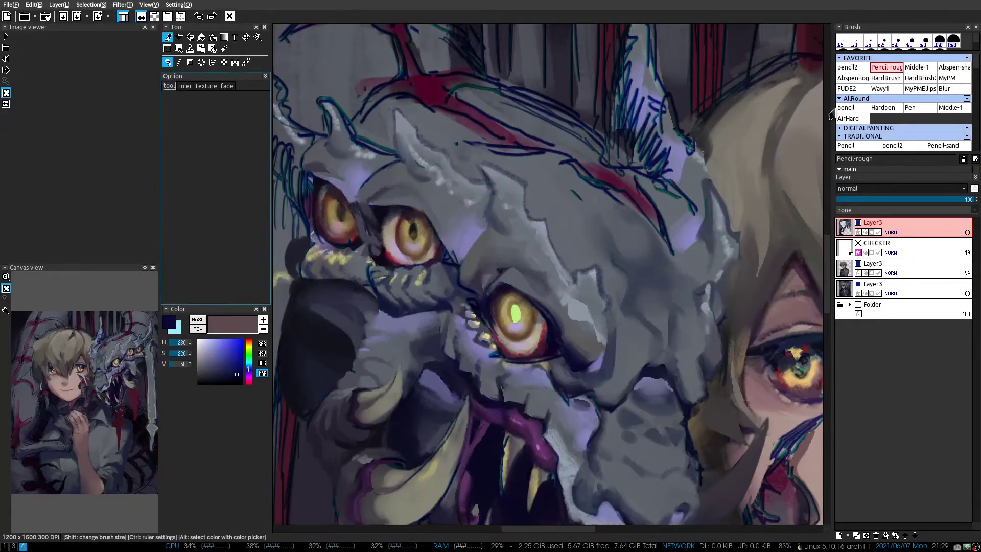
left_click(534, 167, "alt")
key("h")
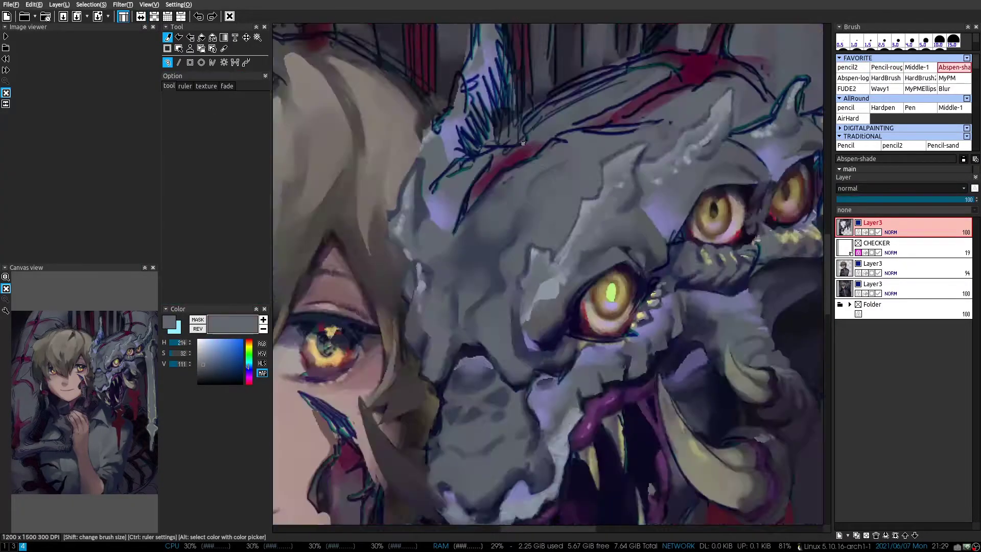
key("h")
mouse_move(562, 163)
left_mouse_down()
mouse_move(613, 215)
mouse_move(484, 144)
left_mouse_up()
left_click(587, 178, "alt")
key("h")
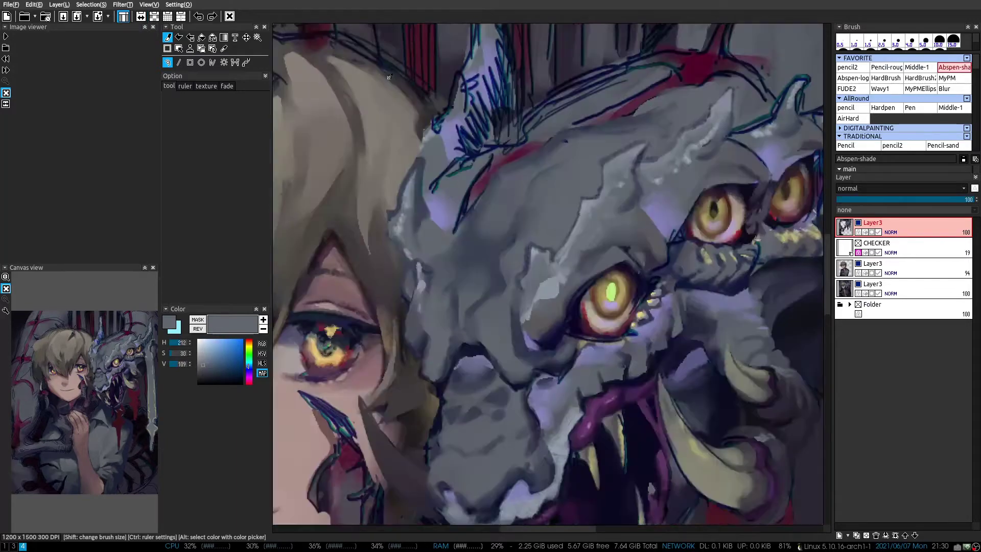
Repaint the red streak across the crown with Middle-1, covering the sketch lines along its lower edge
key("h")
scroll(515, 162, "up", 1)
key("2")
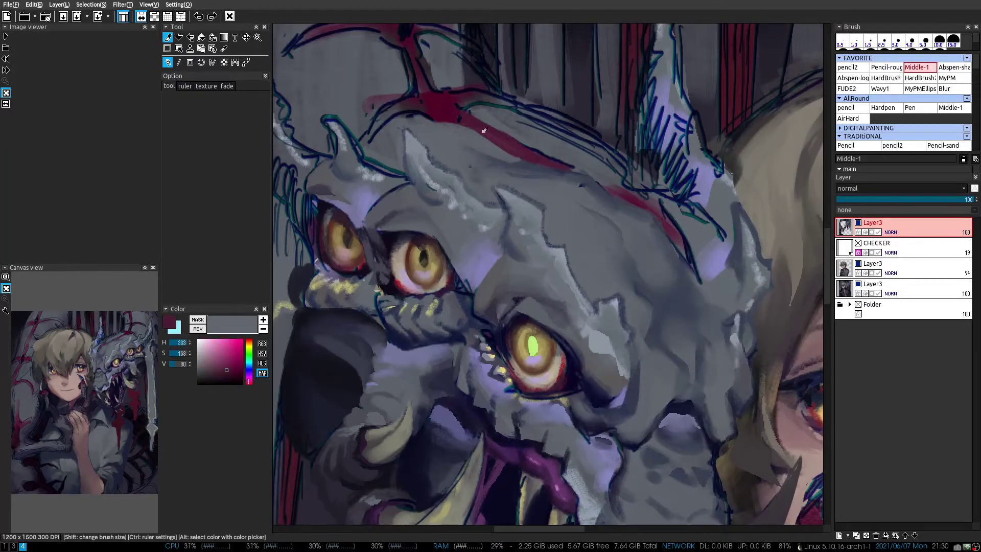
key("h")
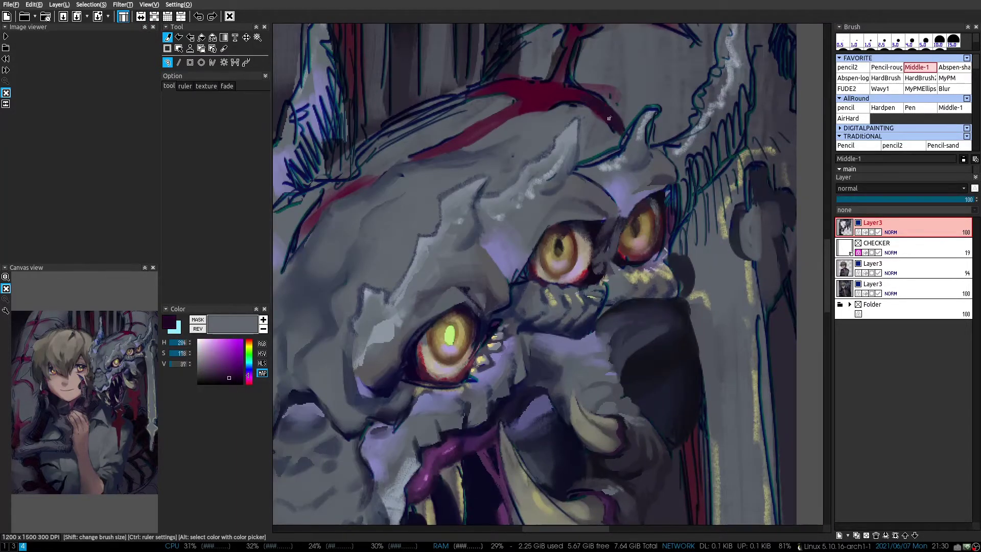
Smooth the neck behind the crown with blue-grey and edge its red vein in dark purple, using Middle-1
left_click(607, 97, "alt")
left_click(609, 95, "alt")
left_click_drag(705, 49, 683, 80)
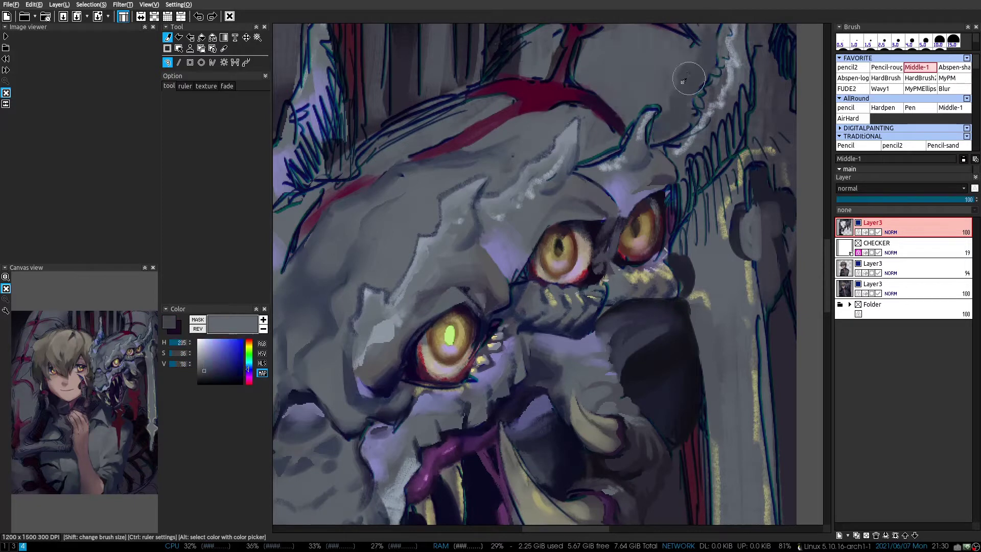
key("h")
key("h")
left_click(574, 98, "alt")
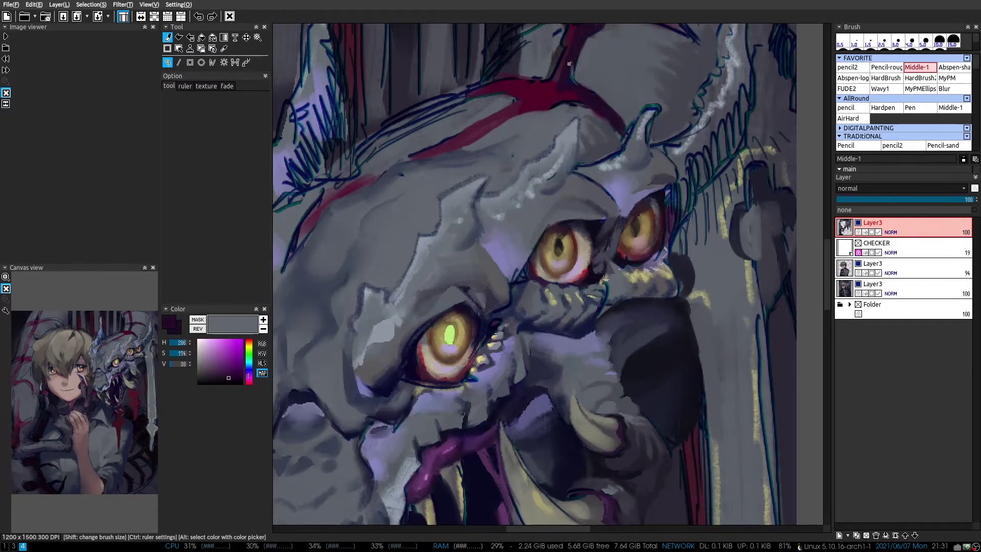
left_click_drag(569, 64, 573, 159)
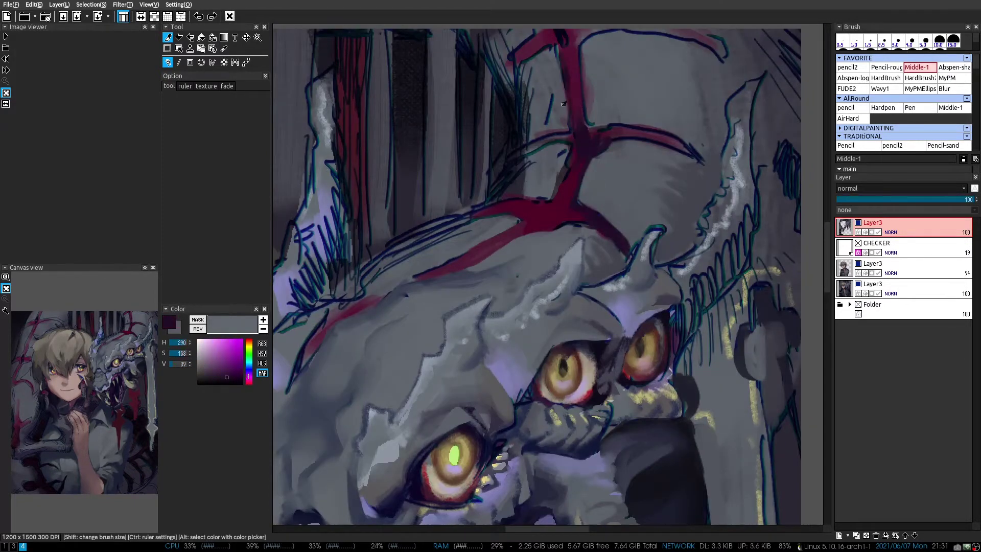
Show the main brush settings and shade the neck's far side with darker grey, using Middle-1
left_click(613, 38, "alt")
left_click(848, 177)
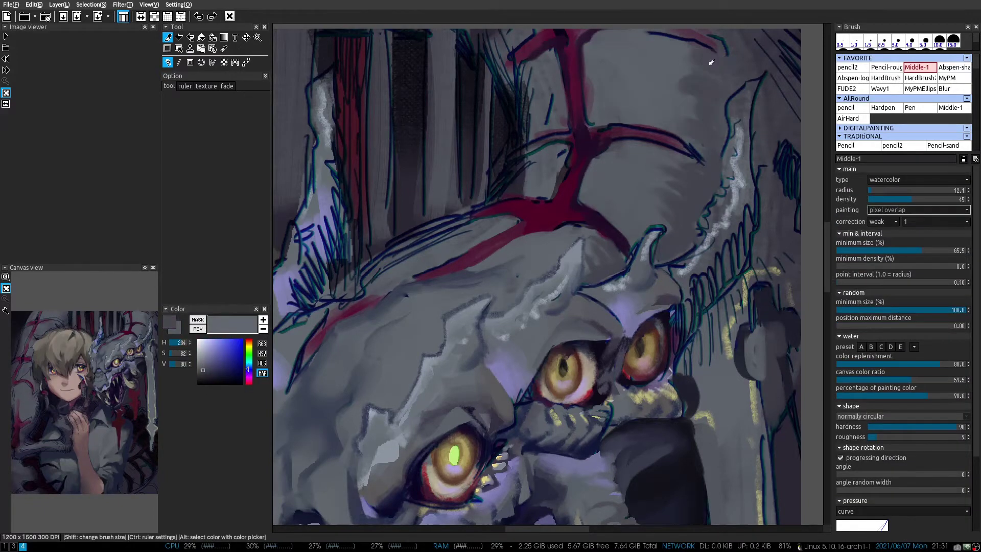
scroll(711, 62, "down", 2)
scroll(635, 202, "up", 2)
Cover the sketch lines around the sword's upper part behind the rear eye with dark blue-grey, using Middle-1
left_click(636, 202, "alt")
scroll(636, 203, "down", 1)
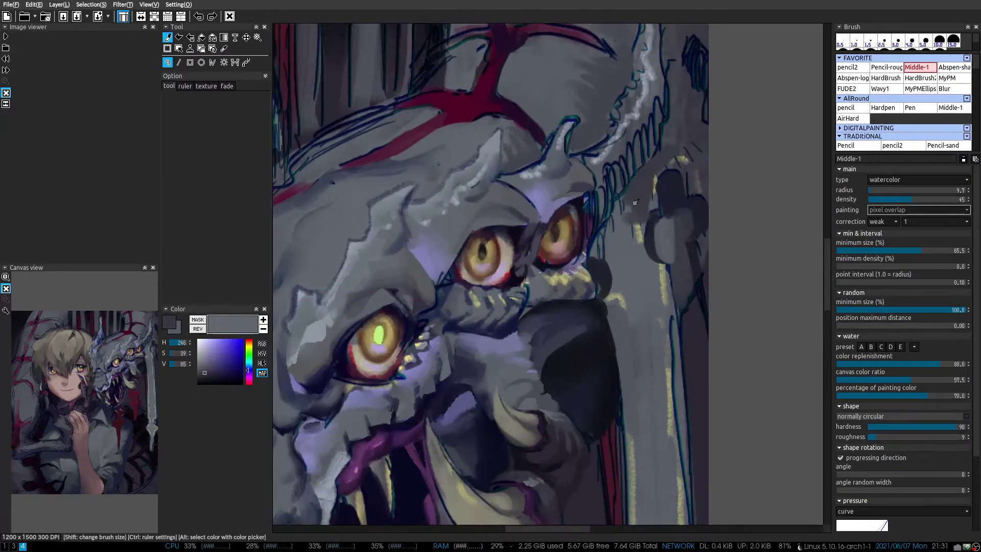
left_click_drag(636, 202, 624, 245)
left_click_drag(679, 210, 670, 170)
left_click_drag(676, 236, 665, 181)
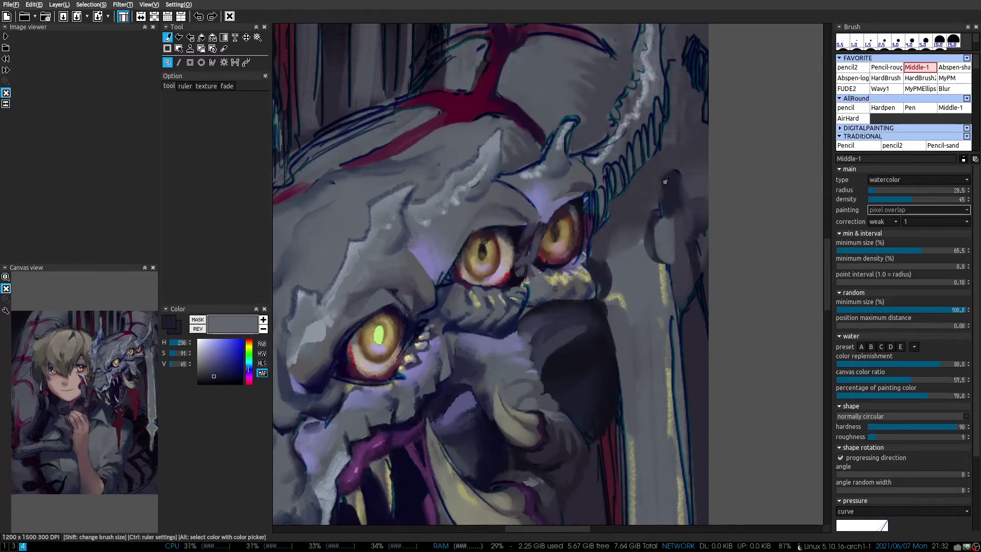
scroll(685, 221, "down", 2)
scroll(620, 201, "up", 2)
Reshape the sword's upper end and clean the background beside it with sampled dark blue-greys, using Pencil-rough
left_click(663, 225, "alt")
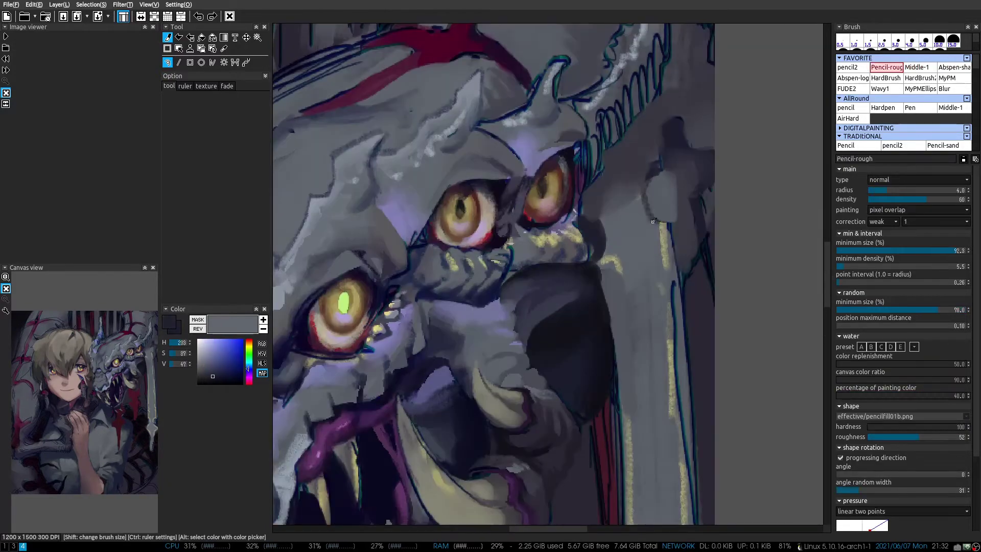
key("1")
left_click(697, 199, "alt")
key("3")
scroll(696, 204, "down", 2)
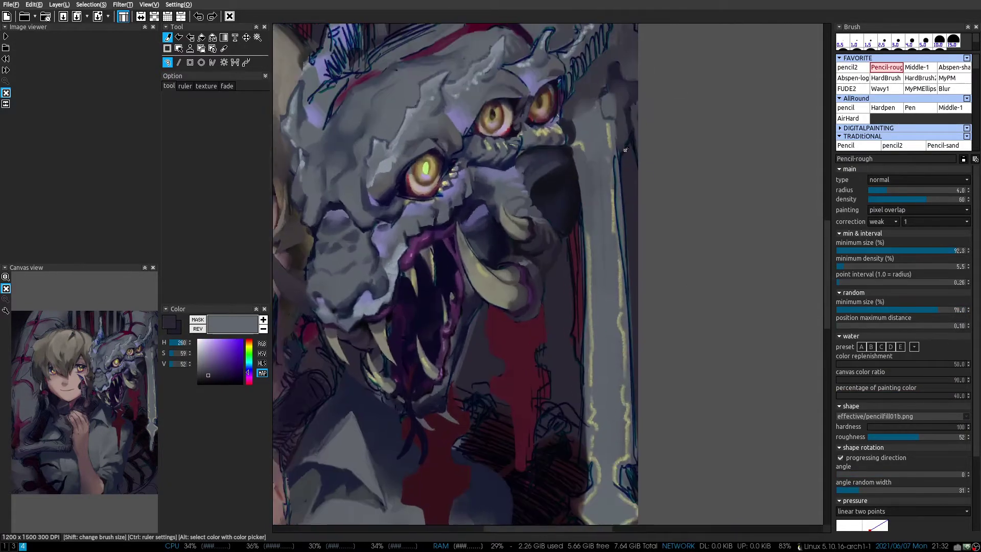
scroll(646, 213, "up", 2)
Paint blue-grey over the yellow line on the sword blade's outer side and repaint its lower end with Middle-1
key("2")
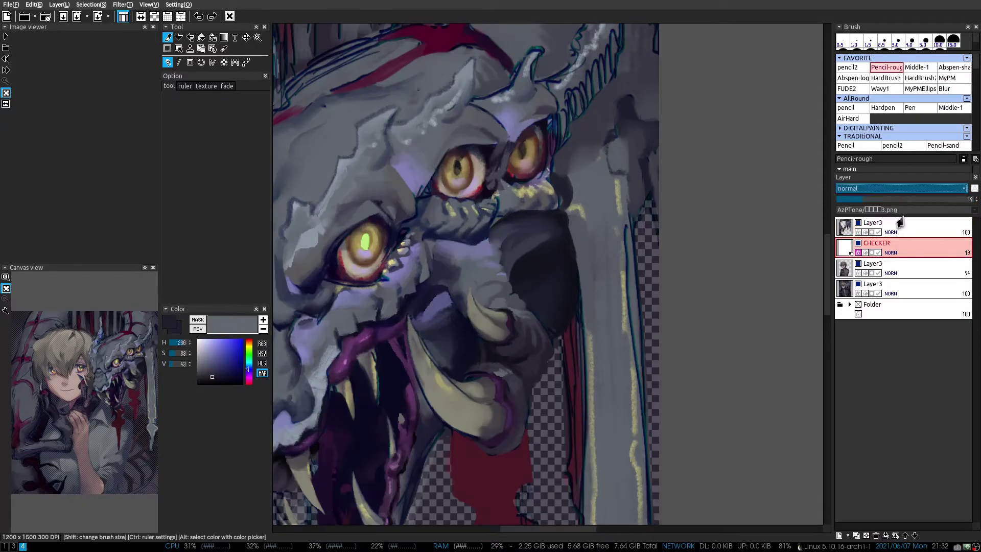
left_click(618, 252, "alt")
key("3")
scroll(629, 235, "down", 10)
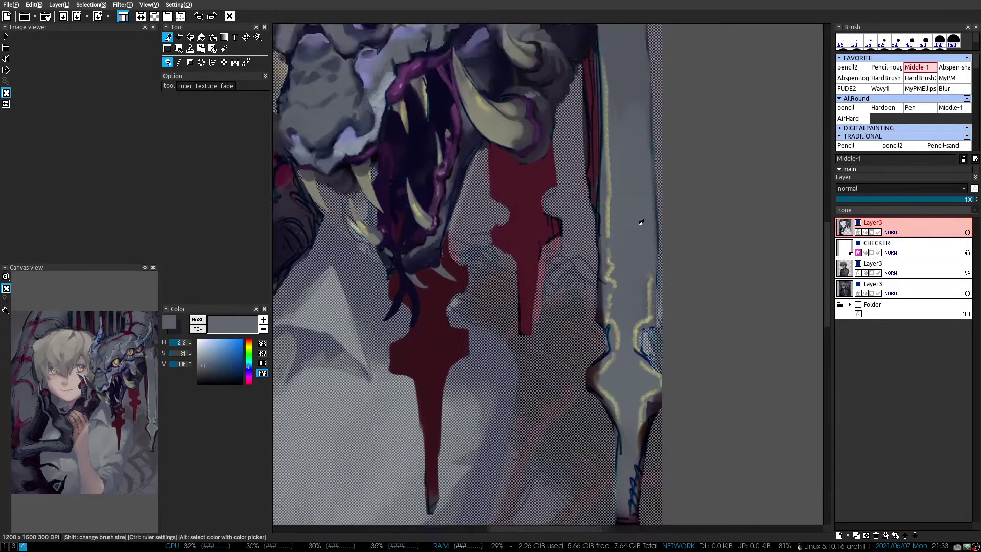
scroll(640, 222, "down", 2)
scroll(613, 332, "down", 3)
left_click(592, 420, "alt")
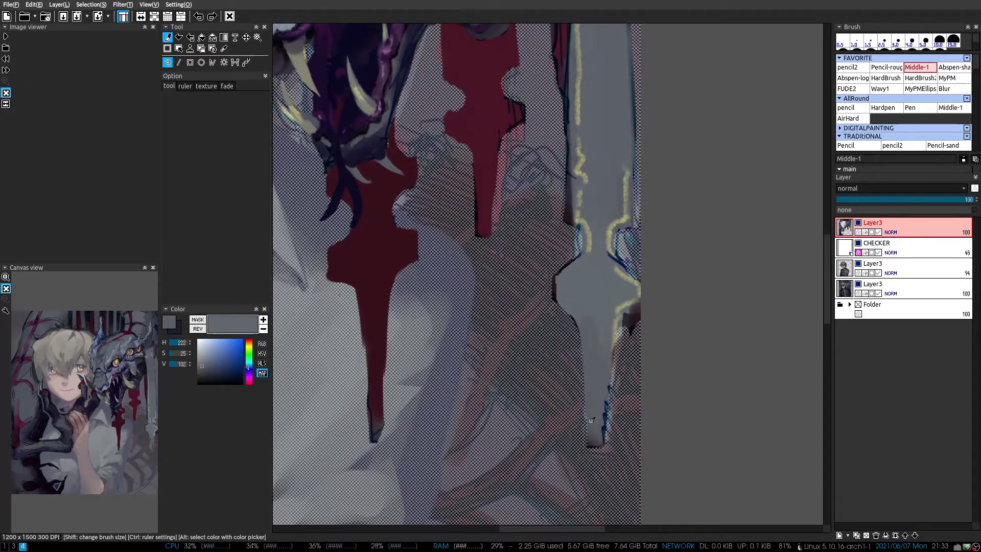
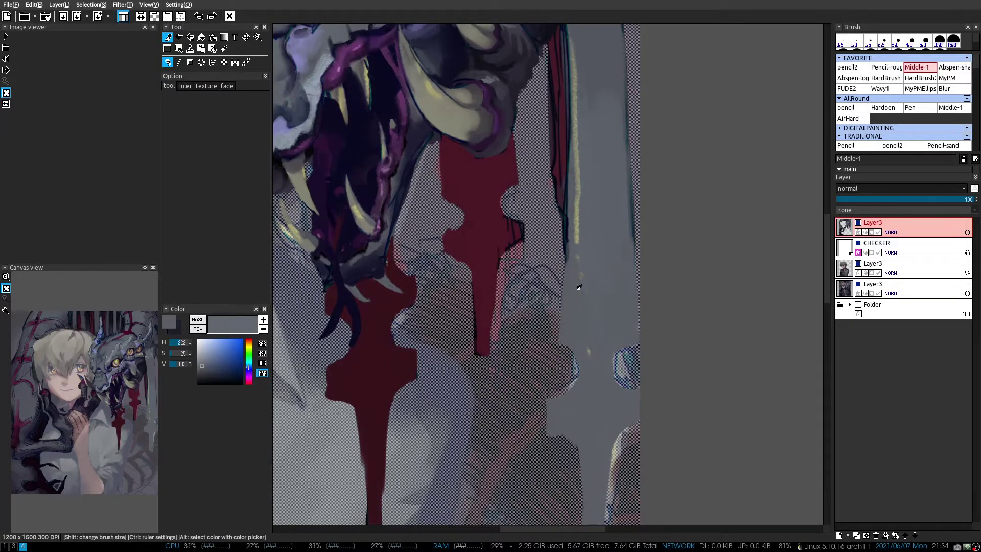
Cover the lower yellow marks and dark outline along the sword blade's inner edge with blue-grey, using Middle-1
left_click(579, 235, "alt")
scroll(580, 235, "up", 6)
scroll(525, 229, "down", 3)
scroll(525, 228, "up", 4)
Fill the dark red strip between the jaw and the sword blade and clean the blade edge next to it
left_click(555, 164, "alt")
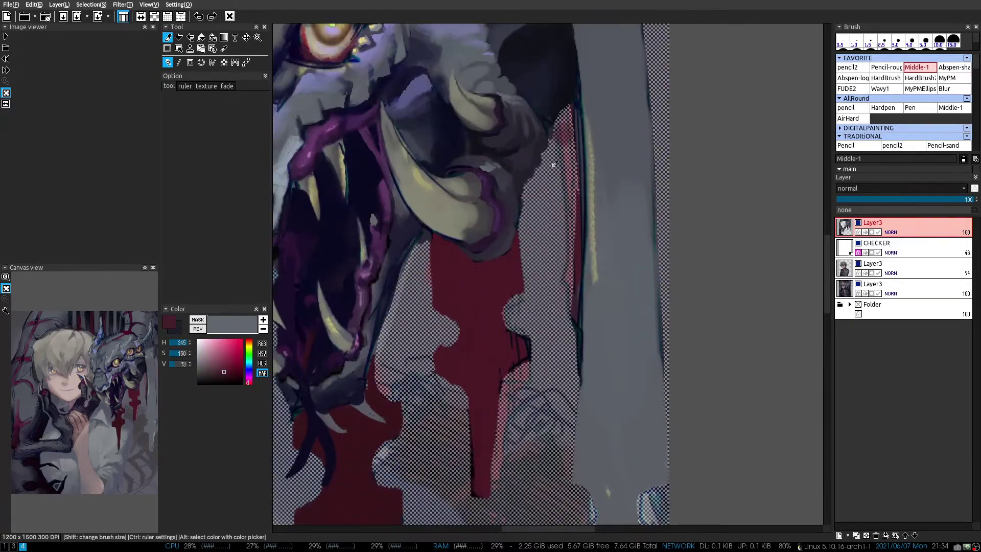
scroll(570, 332, "down", 3)
scroll(567, 316, "up", 4)
left_click(567, 307, "alt")
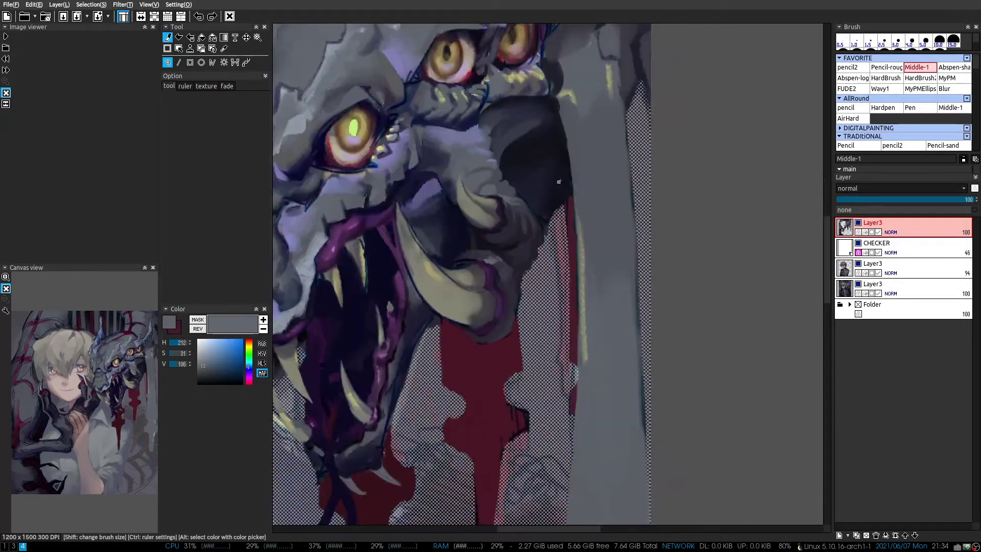
Clean the edge of the dark shape behind the jaw against the sword with near-black pencil2 strokes
key("1")
scroll(562, 291, "up", 1)
scroll(562, 291, "up", 3)
left_click(589, 251, "alt")
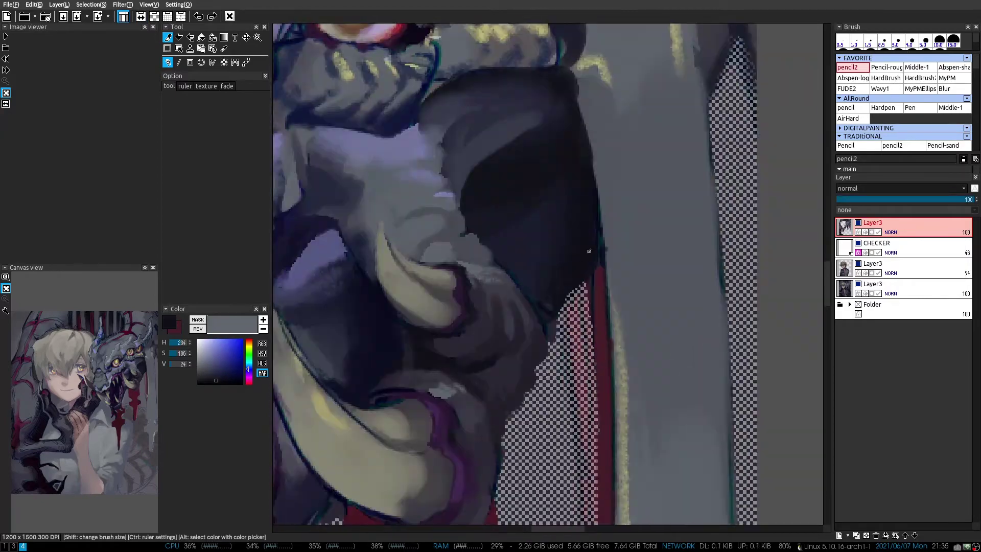
scroll(592, 259, "down", 2)
Paint grey scale shapes above the jaw's smaller horn with Pencil-rough, overlapping the dark shape behind it
left_click(548, 188, "alt")
key("2")
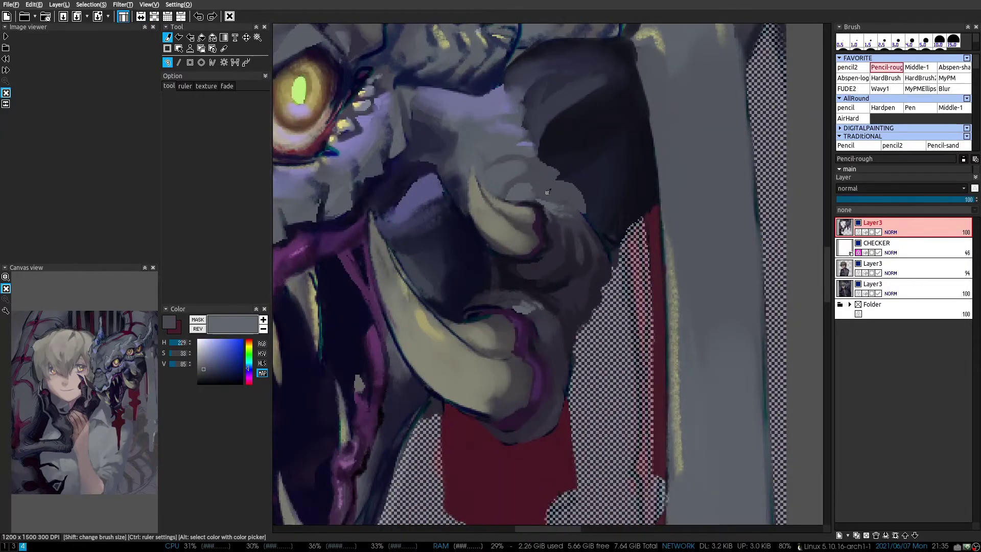
scroll(547, 191, "down", 2)
scroll(545, 169, "up", 3)
Cover the remaining yellow line on the sword blade beside the jaw with sampled blue-grey, using Middle-1
left_click(546, 167, "alt")
key("3")
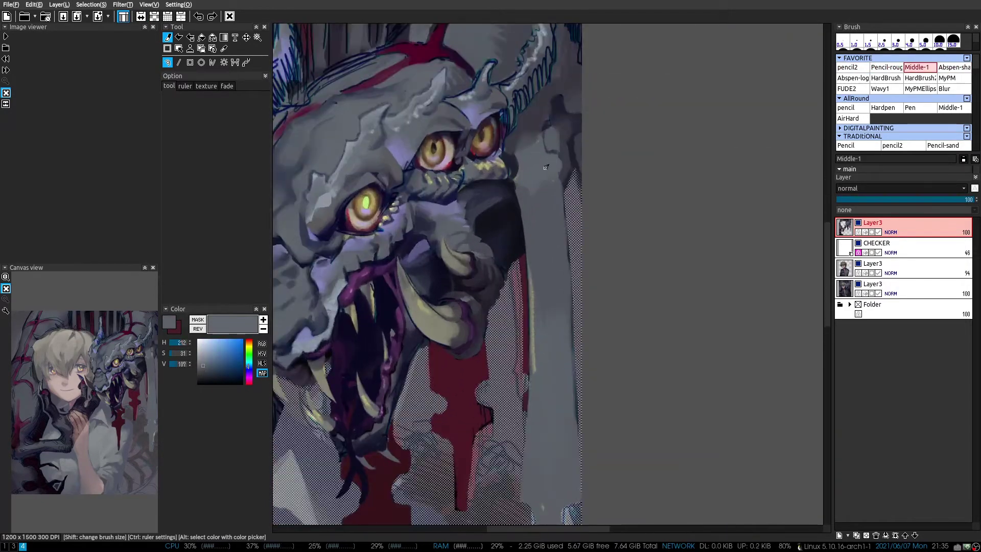
scroll(546, 167, "down", 3)
Tint the middle of the sword blade with soft teal and lavender, using Abspen-shade
key("4")
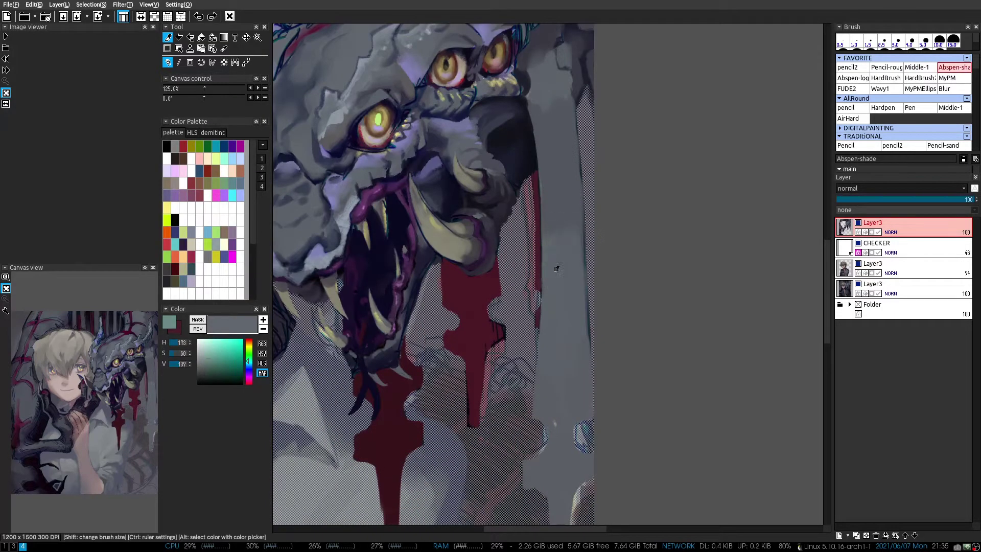
left_click(587, 286, "alt")
scroll(551, 294, "down", 1)
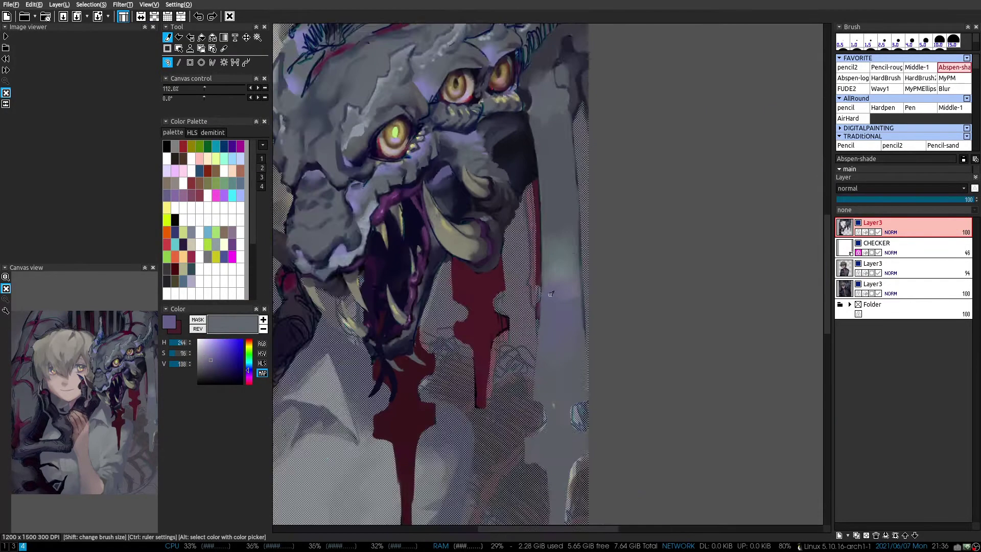
Try a pale lavender reflection across the middle of the sword blade with Middle-1
left_click(551, 294, "alt")
scroll(555, 253, "up", 3)
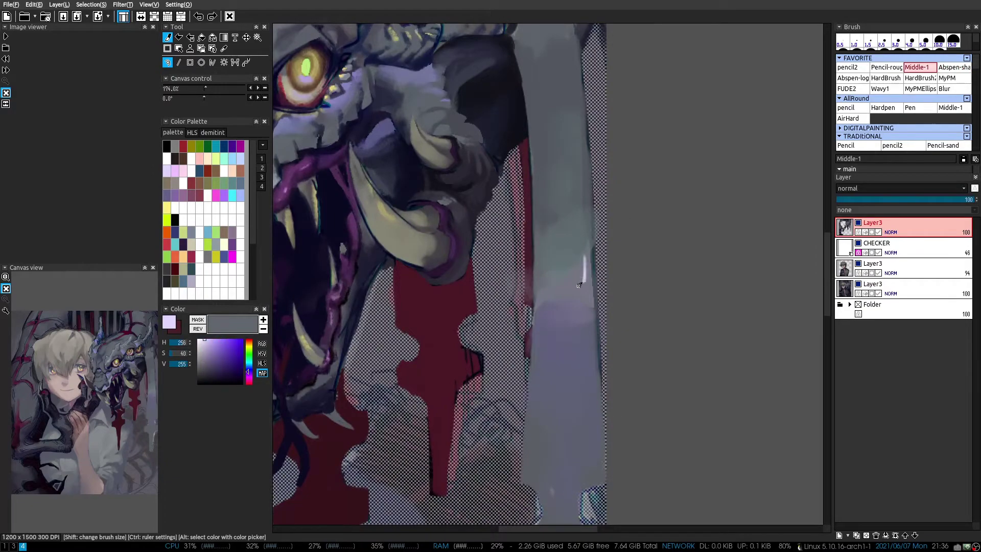
scroll(532, 316, "up", 2)
left_click(562, 286, "alt")
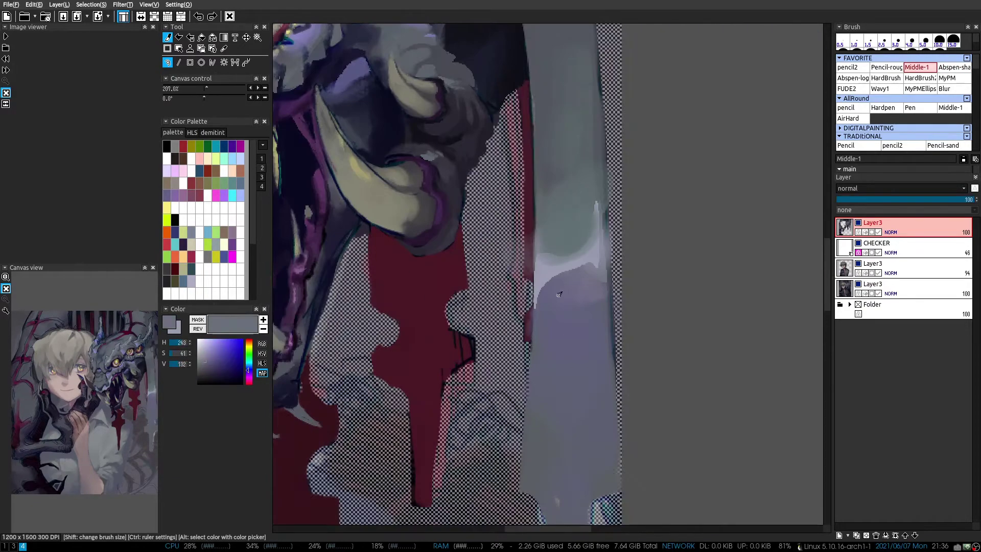
scroll(559, 288, "down", 4)
scroll(595, 329, "down", 1)
Smooth the middle of the sword blade with sampled teal-grey and blue-grey, using Middle-1
left_click(595, 329, "alt")
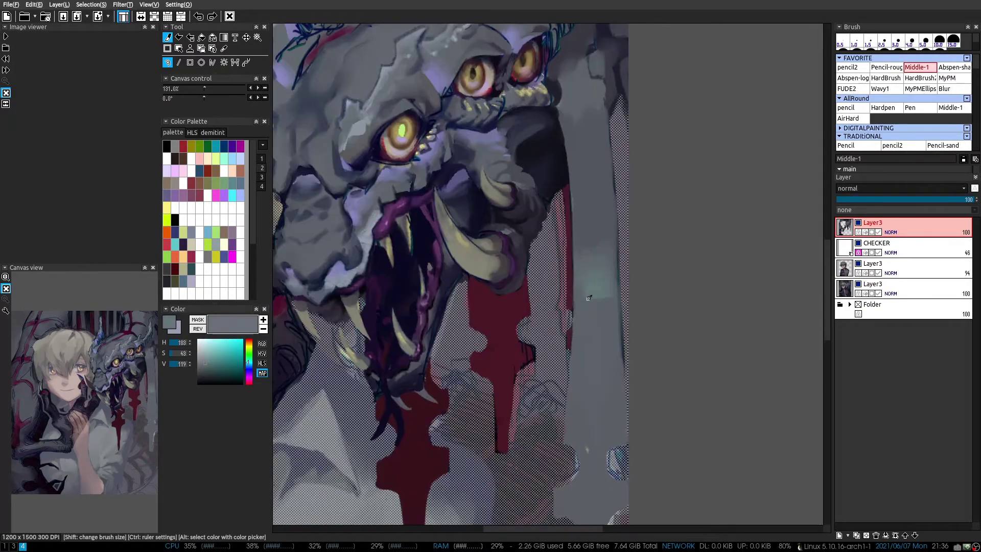
left_click(590, 411, "alt")
scroll(511, 305, "up", 2)
left_click(512, 305, "alt")
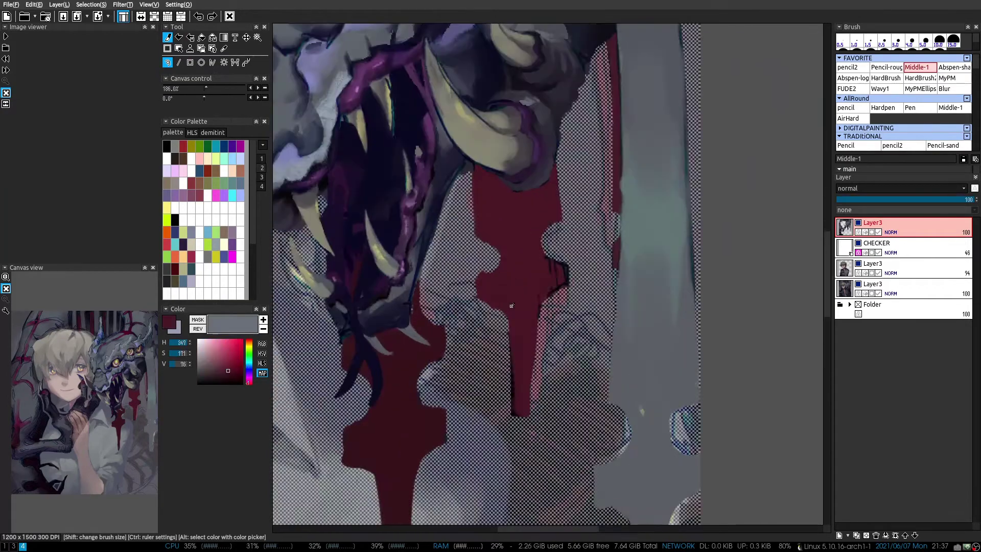
Clear the sketched dark gaps between the background bars behind the creature's front horn, using Pencil-rough
scroll(493, 281, "down", 6)
left_click(493, 282, "alt")
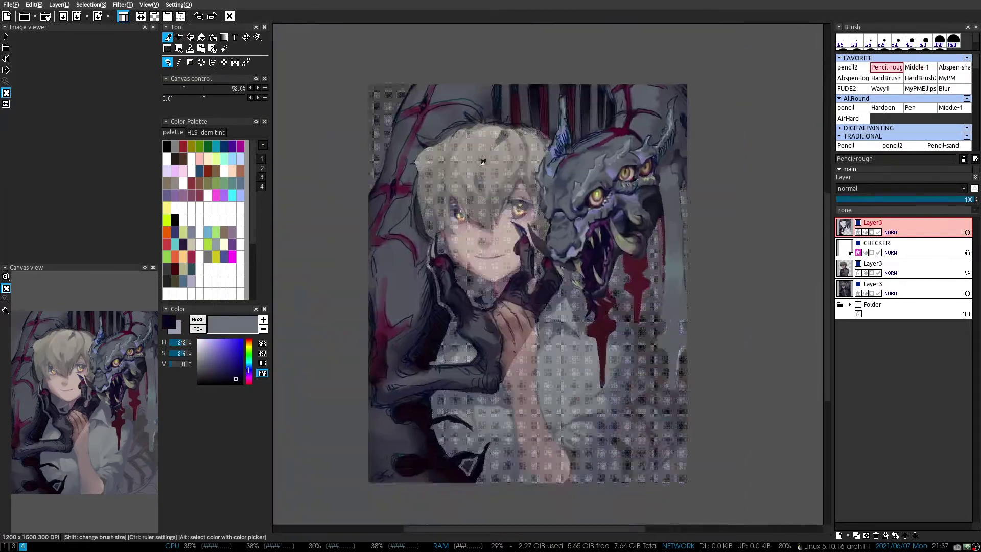
scroll(521, 168, "up", 6)
left_click_drag(521, 169, 534, 110)
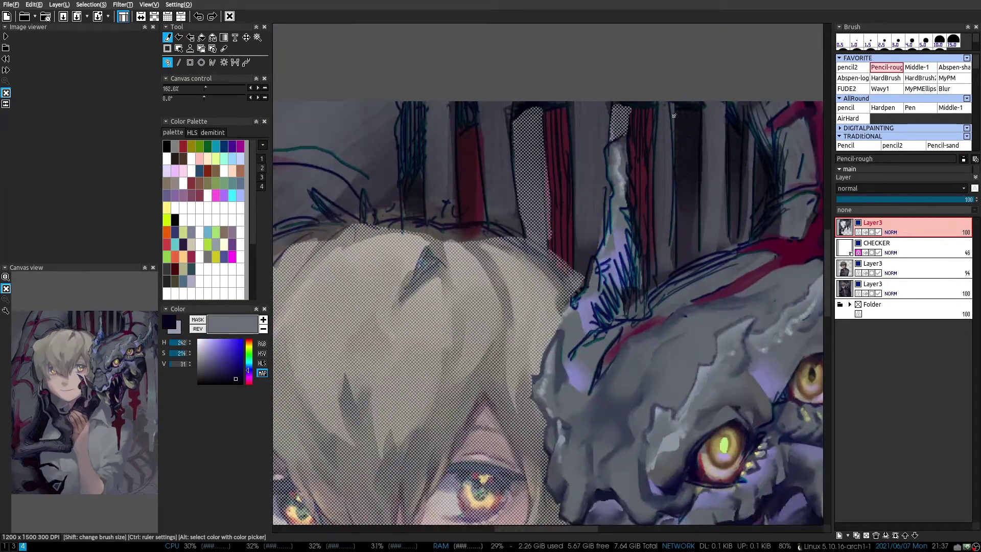
left_click_drag(675, 115, 572, 192)
Cover the red sketched bars behind the hair and front horn with dark maroon, using Middle-1
left_click(573, 192, "alt")
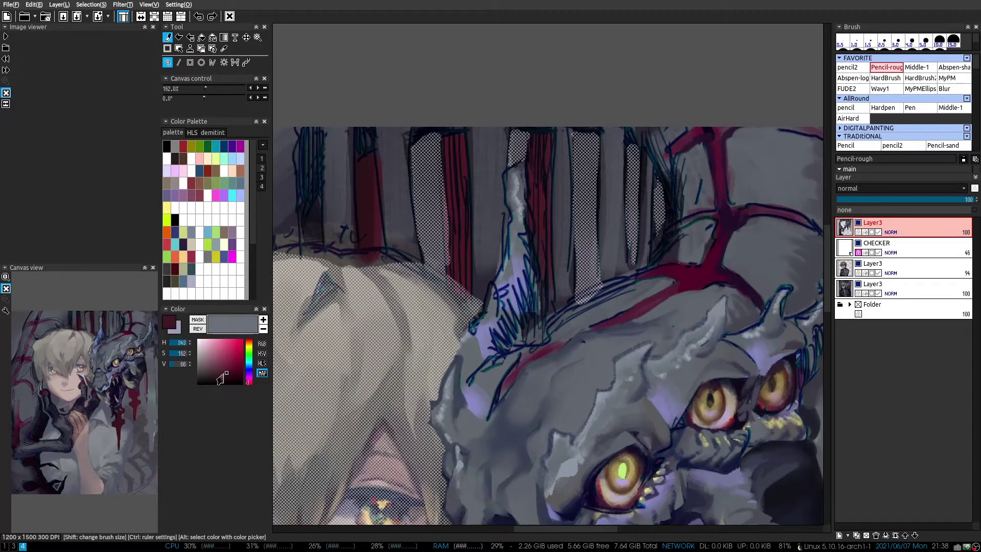
key("2")
left_click_drag(538, 266, 535, 152)
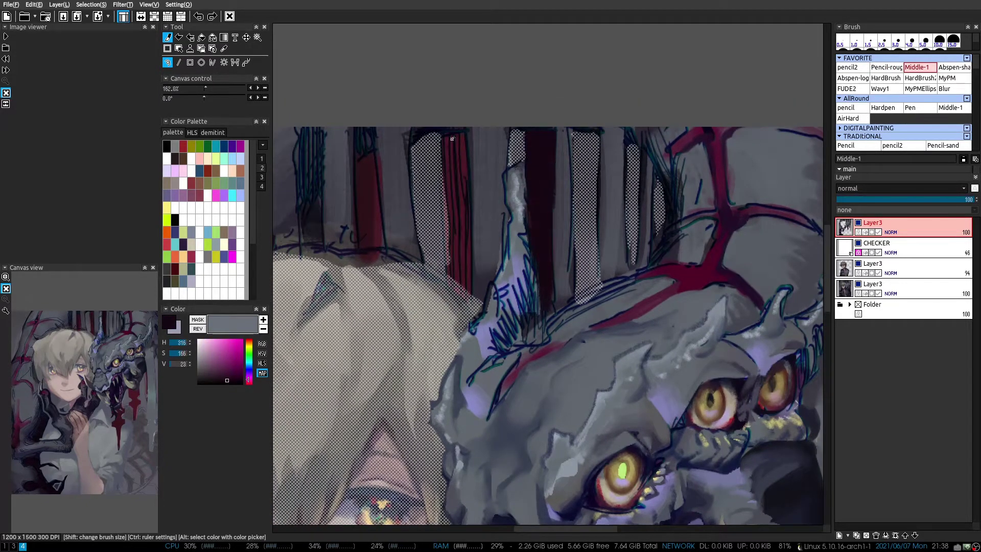
left_click_drag(452, 138, 460, 246)
mouse_move(379, 156)
left_mouse_down()
mouse_move(368, 225)
mouse_move(493, 223)
left_mouse_up()
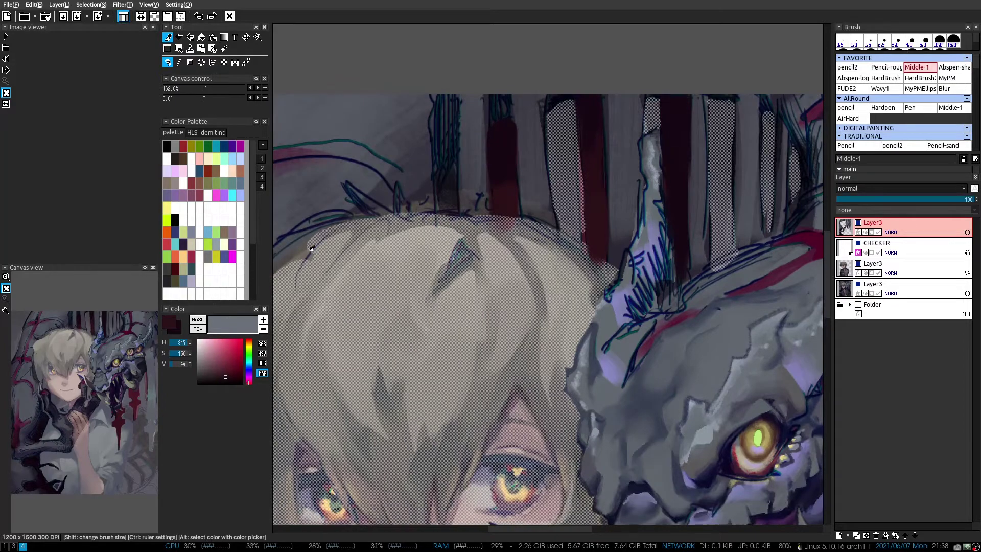
Clean up the background along the left side of the character's hair with sampled grey, using Middle-1
left_click_drag(311, 248, 439, 166)
left_click_drag(358, 245, 434, 240)
left_click(424, 256, "alt")
left_click_drag(432, 373, 408, 362)
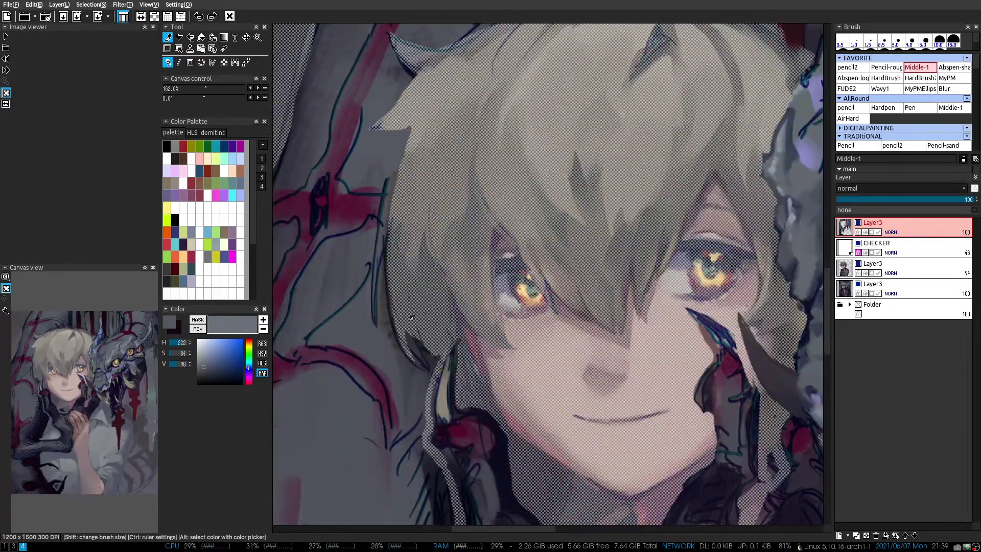
left_click_drag(405, 254, 358, 184)
Paint the narrow gap between the bars beside the creature's neck with sampled dark maroon
left_click(531, 201, "alt")
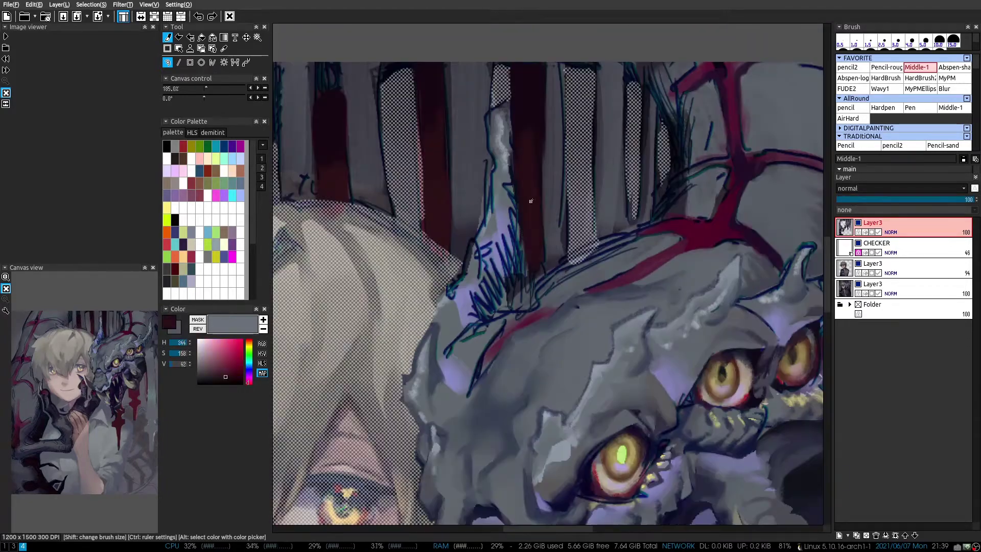
left_click(626, 169, "alt")
scroll(624, 173, "down", 1)
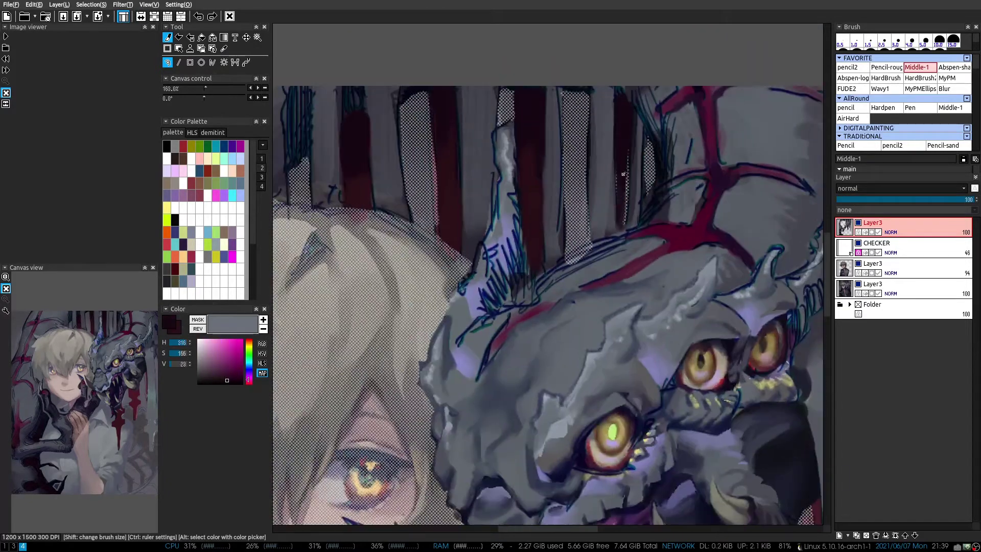
Paint the leftmost bar above the hair and the top of the neighbouring maroon bar near-black, using Middle-1
key("h")
scroll(459, 245, "down", 3)
key("h")
scroll(450, 205, "up", 1)
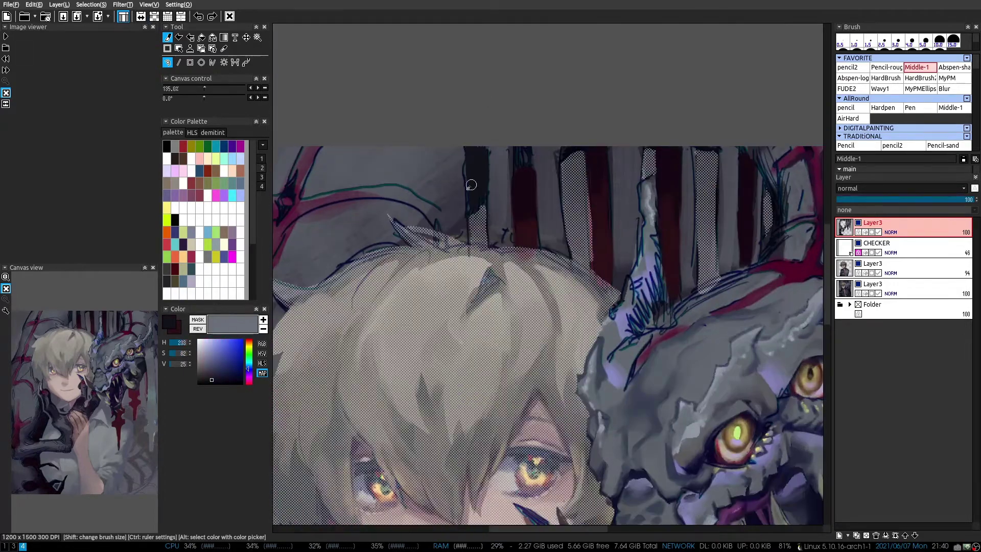
left_click_drag(470, 148, 473, 200)
left_click(458, 177, "alt")
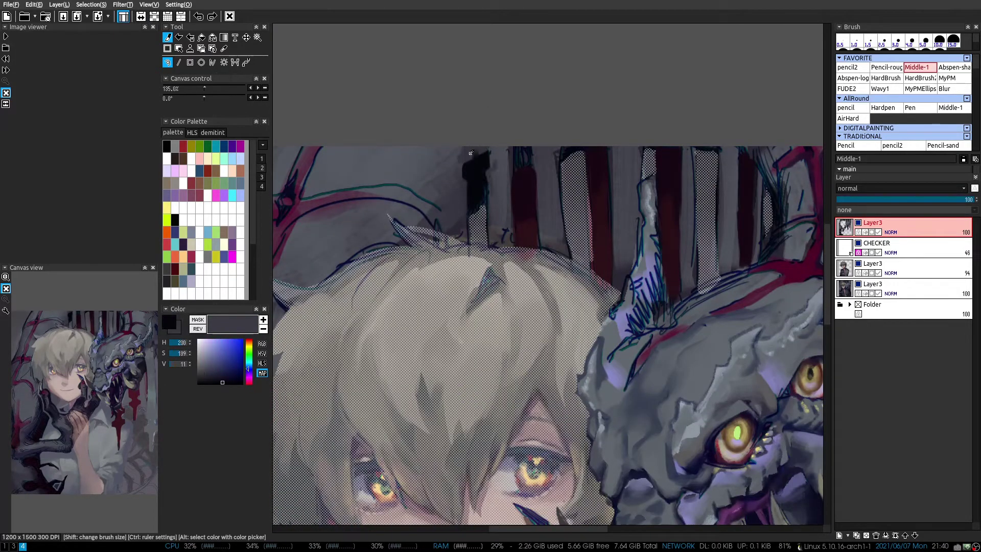
scroll(506, 124, "up", 4)
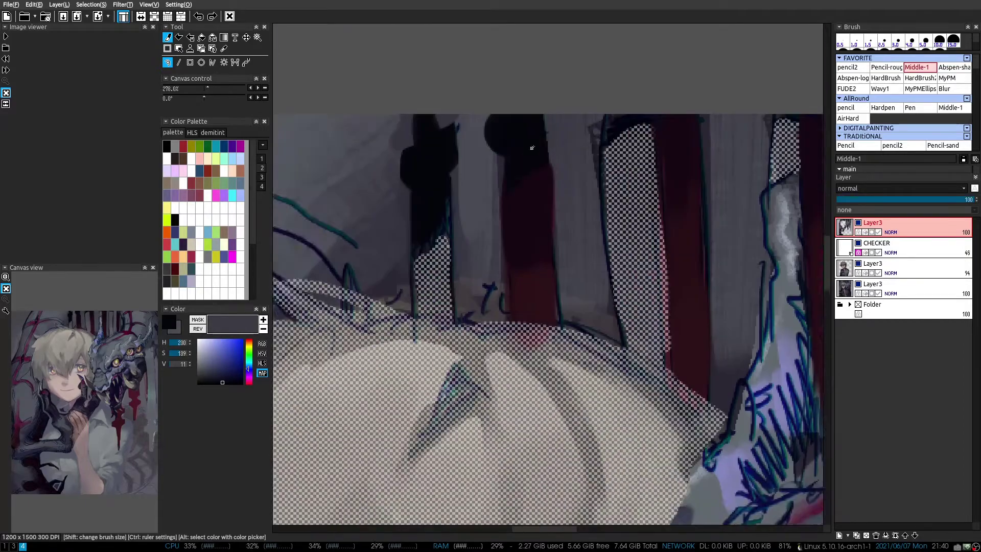
scroll(625, 162, "down", 2)
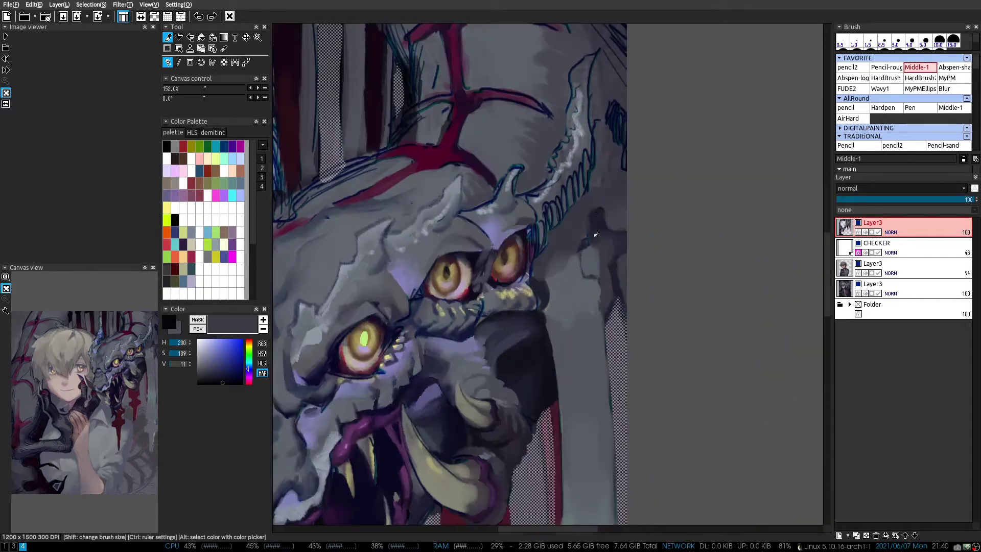
Paint the background between the tall rear horn and the canvas edge with sampled dark greys, using Middle-1 and Abspen-shade
left_click(554, 160, "alt")
key("b")
left_click(593, 205, "alt")
left_click_drag(588, 133, 588, 215)
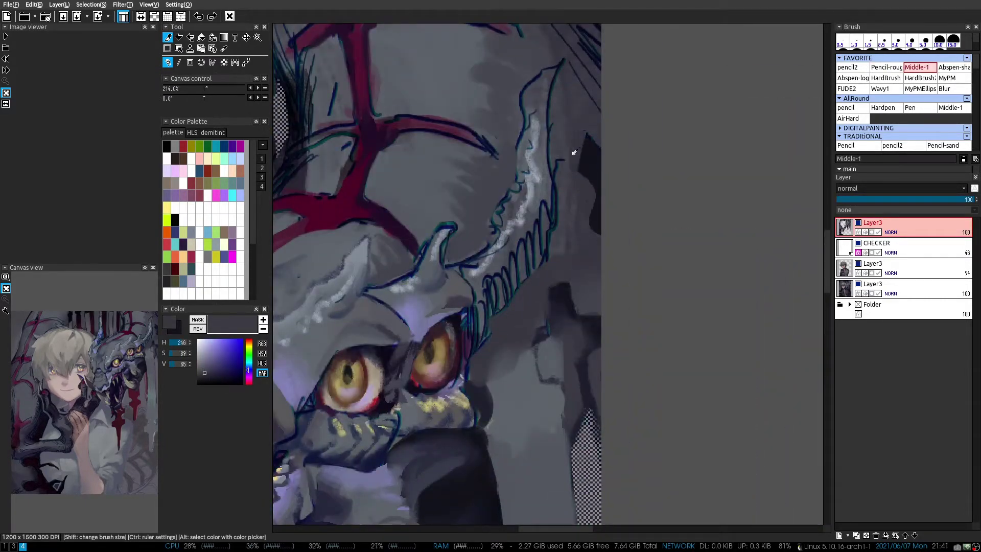
scroll(588, 204, "down", 2)
mouse_move(817, 302)
left_mouse_down()
mouse_move(609, 193)
mouse_move(587, 72)
mouse_move(595, 109)
left_mouse_up()
left_click(609, 193, "alt")
scroll(460, 307, "down", 1)
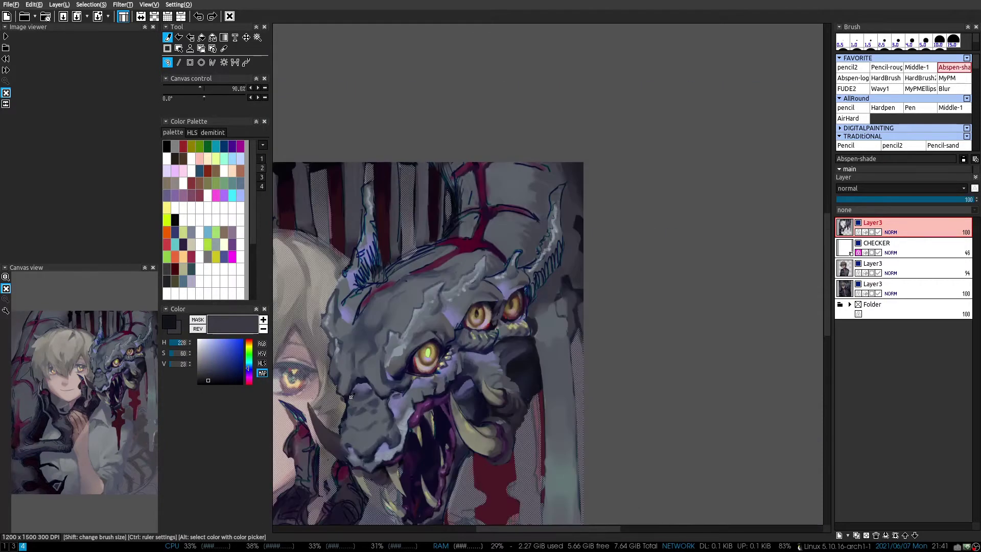
Retouch the corner of the creature's mouth beside the large tusk with sampled purple, using Pencil-rough
scroll(511, 327, "up", 2)
left_click(515, 336, "alt")
key("b")
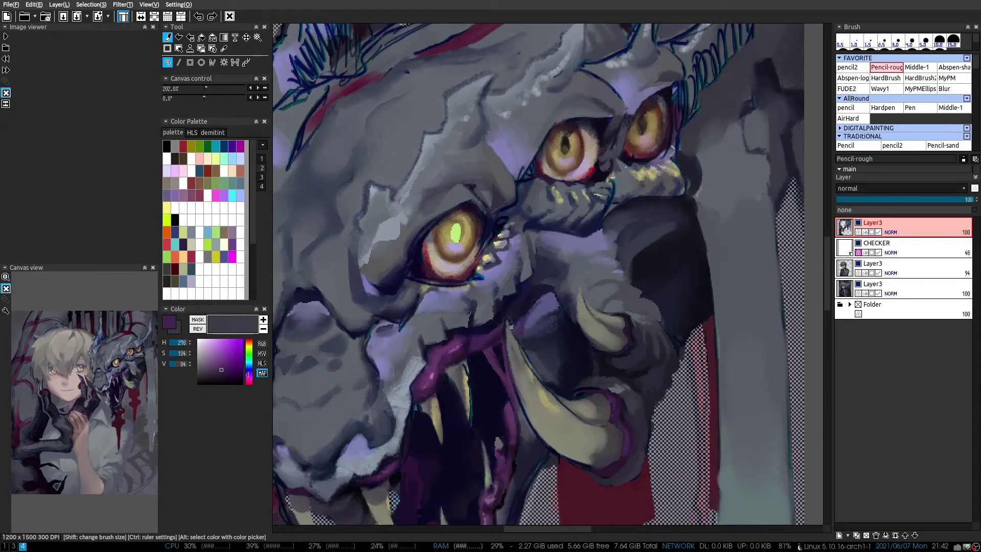
scroll(512, 326, "down", 2)
scroll(512, 326, "up", 3)
left_click(512, 326, "alt")
key("b")
scroll(546, 207, "down", 4)
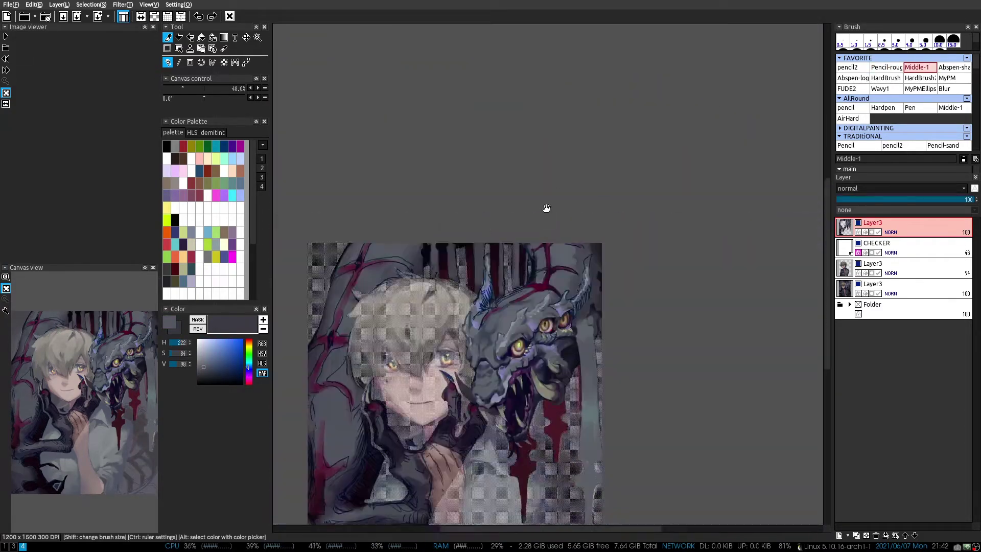
Repaint the outline of the small brow horn above the far eye with sampled dark blue-grey, using Middle-1 and Pencil-rough
scroll(547, 208, "up", 5)
left_click(504, 291, "alt")
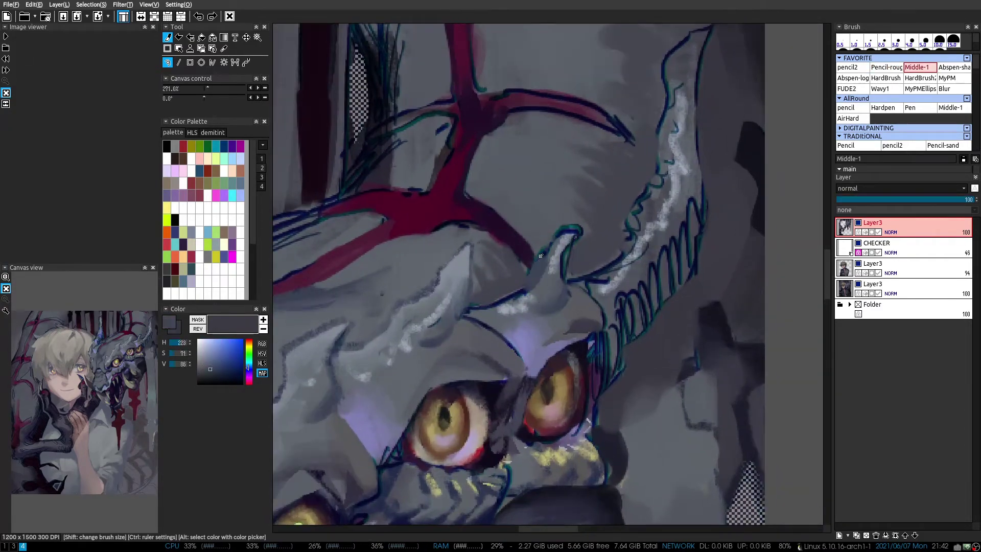
left_click(511, 296, "alt")
scroll(511, 286, "up", 1)
key("b")
scroll(568, 173, "up", 1)
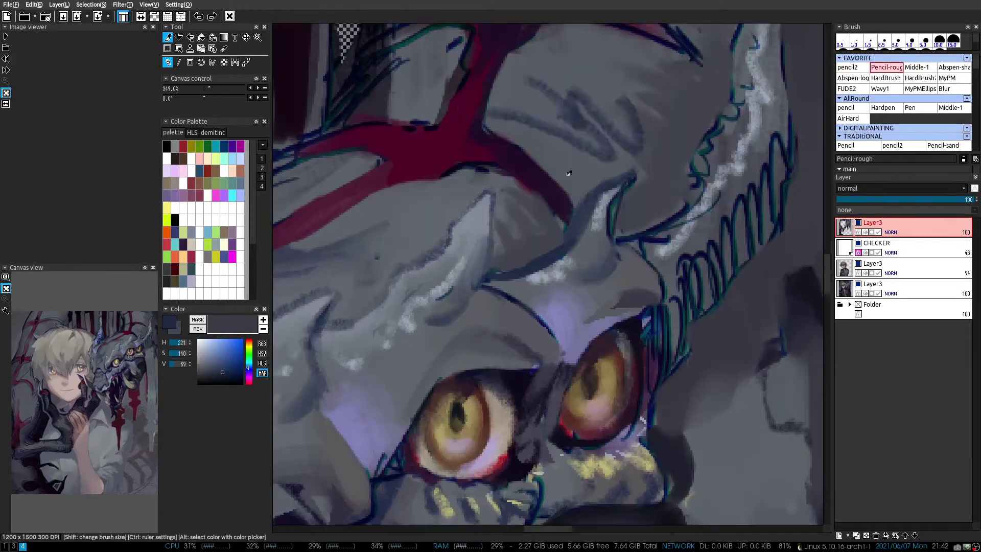
Refine the small brow horn's edges and inner shading with sampled grey, using Pencil-rough
left_click(568, 173, "alt")
left_click_drag(597, 192, 577, 247)
scroll(577, 246, "down", 1)
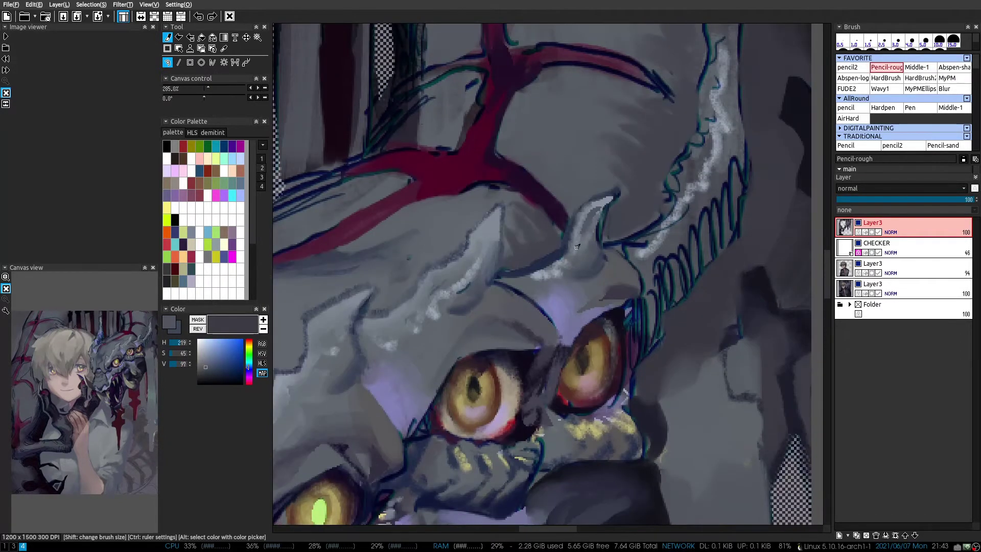
key("b")
mouse_move(606, 207)
left_mouse_down()
mouse_move(596, 226)
mouse_move(604, 189)
left_mouse_up()
key("b")
Darken the brow behind the far eye and the tall horn's hatched underside with Abspen-shade
left_click(618, 267, "alt")
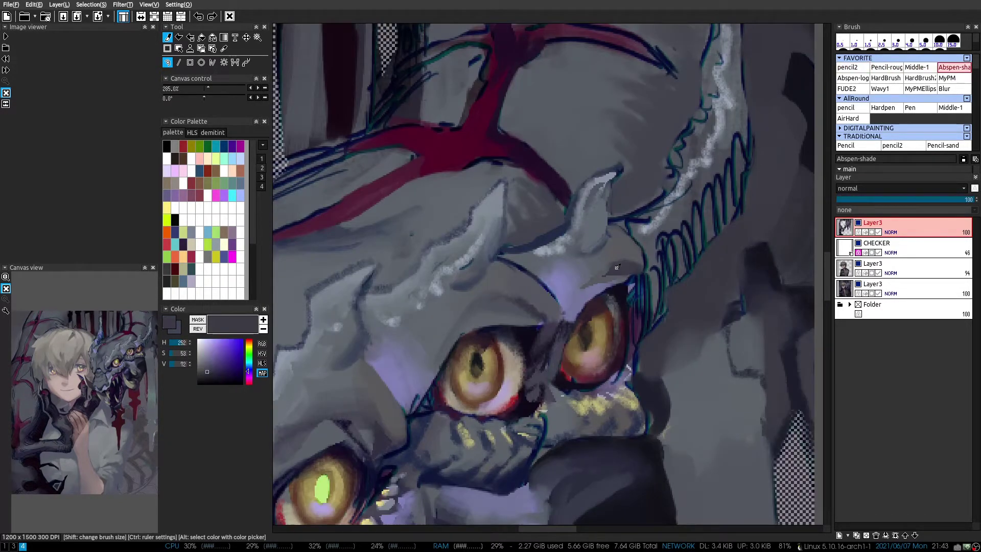
left_click(638, 249, "alt")
left_click_drag(637, 248, 613, 221)
left_click_drag(626, 287, 652, 247)
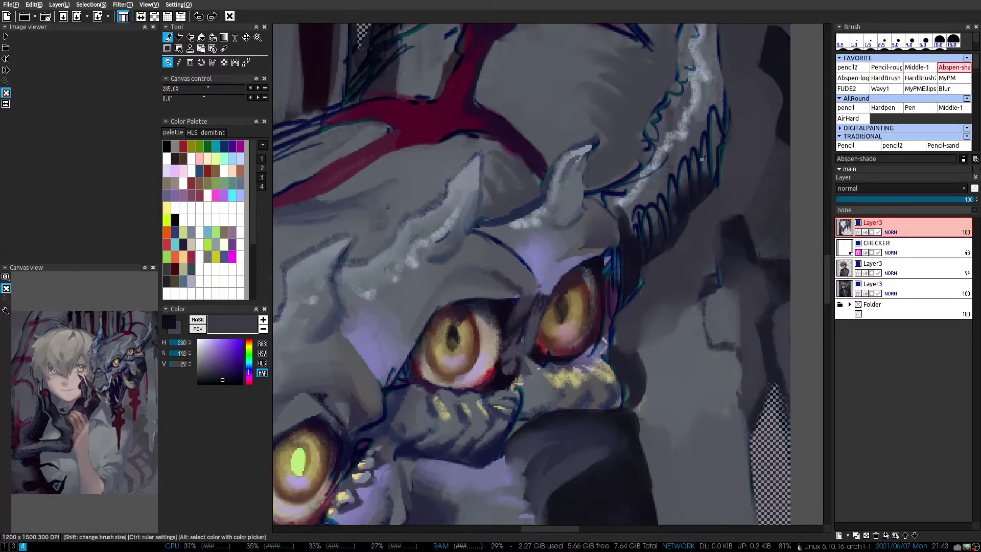
Cover the hatching along the tall horn's underside with sampled greys in Middle-1, checking in mirrored view
key("h")
scroll(703, 159, "down", 1)
key("b")
left_click(443, 223, "alt")
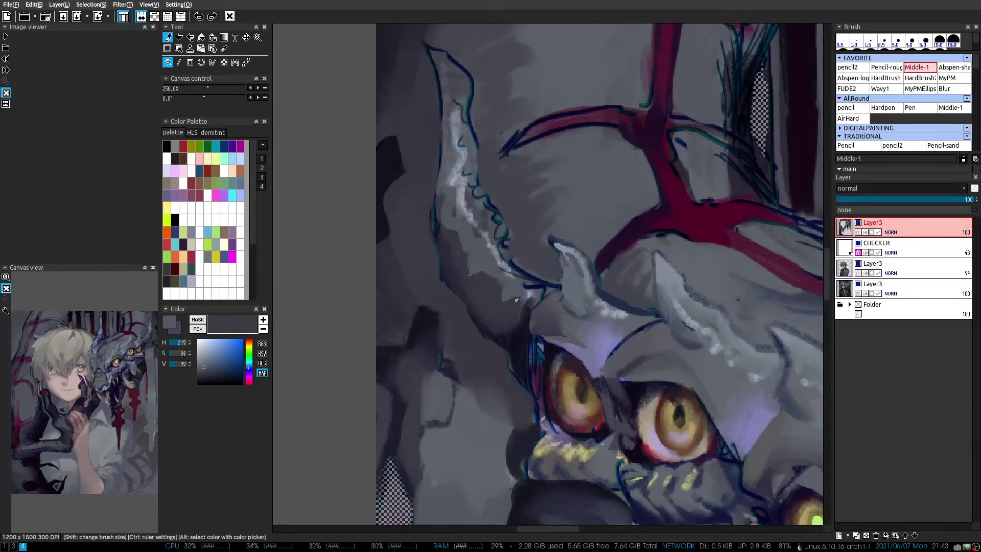
Reshape the tall horn's tip and upper edge with sampled greys, covering its sketch outline
key("h")
left_click(630, 174, "alt")
mouse_move(626, 77)
left_mouse_down()
mouse_move(623, 143)
mouse_move(590, 181)
left_mouse_up()
left_click(601, 140, "alt")
left_click(601, 139, "alt")
scroll(567, 140, "down", 3)
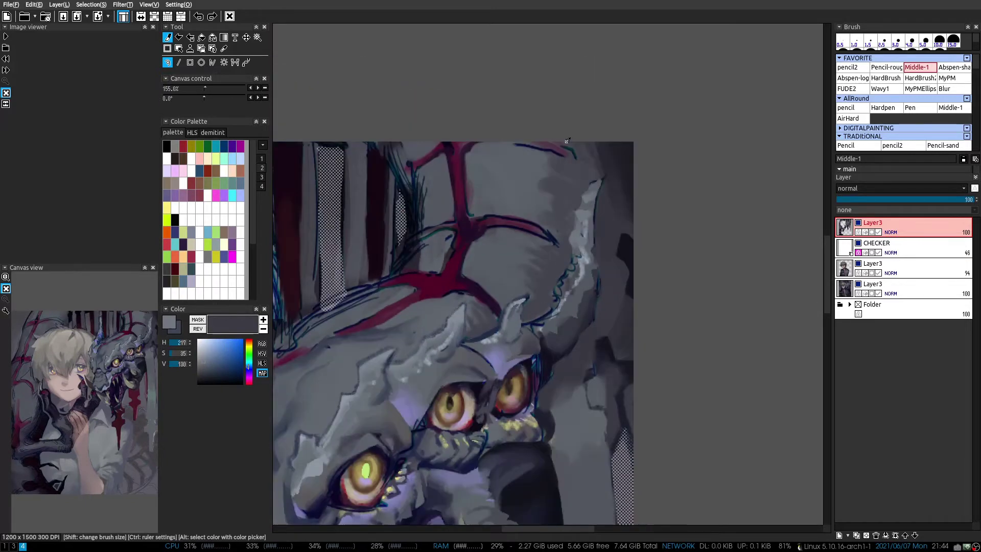
Paint light grey facets along the tall horn's inner ridge with Middle-1, covering the chalky highlight and wavy sketch line
scroll(567, 141, "up", 3)
left_click(543, 299, "alt")
left_click(541, 388, "alt")
mouse_move(553, 344)
left_mouse_down()
mouse_move(542, 389)
mouse_move(726, 389)
mouse_move(550, 230)
left_mouse_up()
left_click(511, 266, "alt")
left_click_drag(511, 265, 526, 267)
scroll(527, 267, "down", 4)
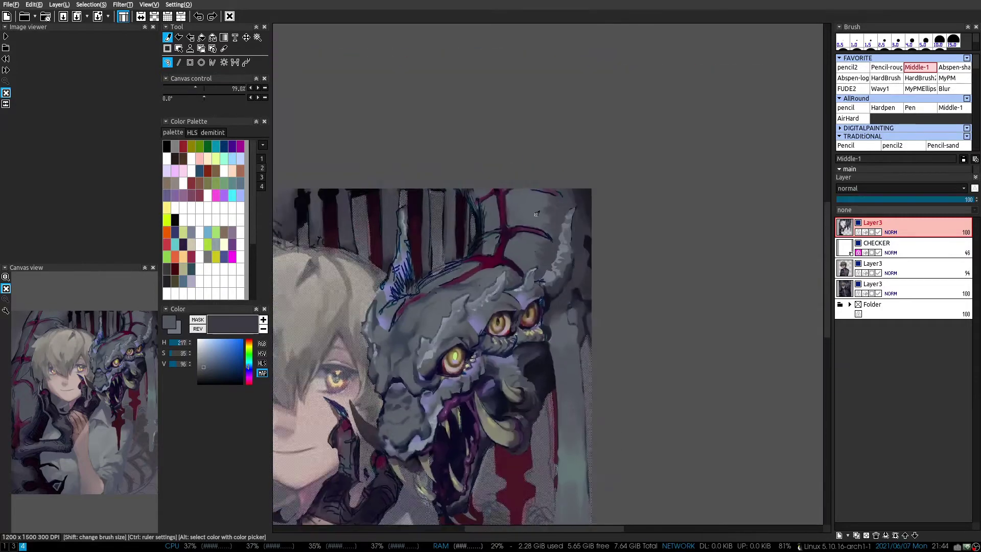
Cover the remaining blue outline on the tall horn's outer edge with sampled dark grey, using Middle-1
scroll(527, 268, "up", 4)
key("2")
left_click(534, 317, "alt")
scroll(607, 221, "down", 1)
key("1")
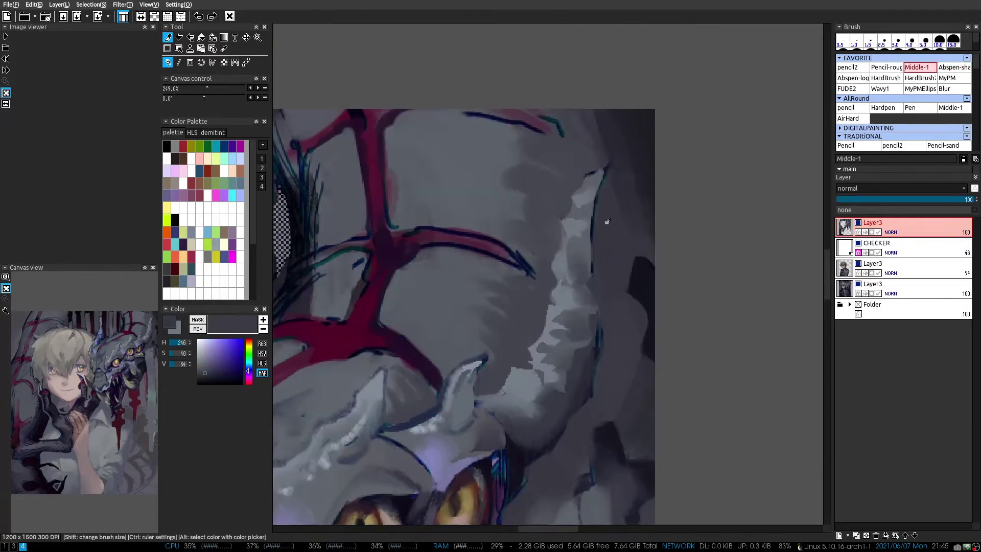
left_click_drag(595, 361, 587, 255)
left_click(562, 94, "alt")
Refine the tall horn's lower shading and the dark edge beneath it with sampled greys
scroll(563, 94, "down", 3)
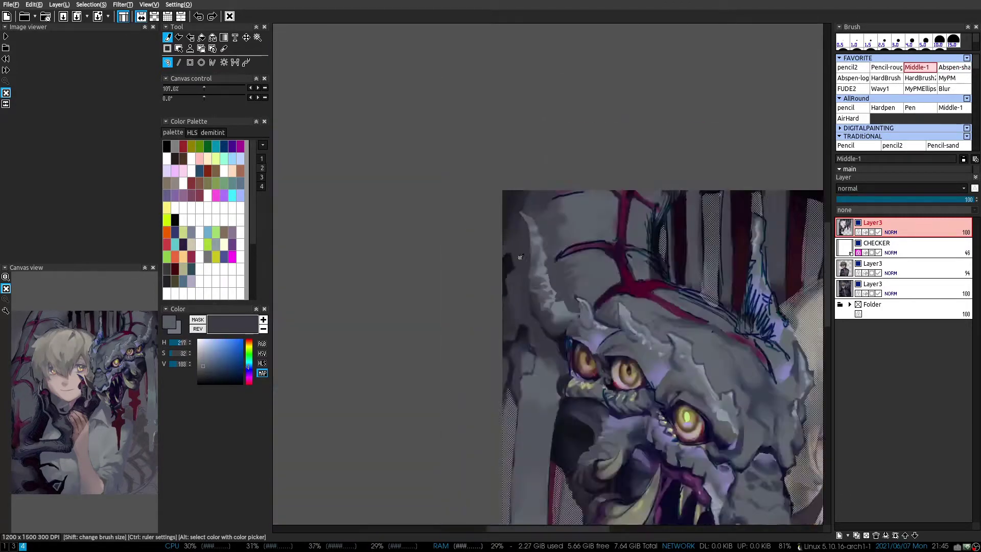
scroll(602, 174, "up", 4)
left_click(575, 180, "alt")
mouse_move(602, 175)
left_mouse_down()
mouse_move(575, 180)
mouse_move(572, 241)
mouse_move(538, 290)
mouse_move(562, 287)
left_mouse_up()
left_click(611, 180, "alt")
key("2")
Paint a small grey scale shape at the far eye's outer lower corner with Pencil-rough, covering the sketch line
scroll(562, 327, "down", 3)
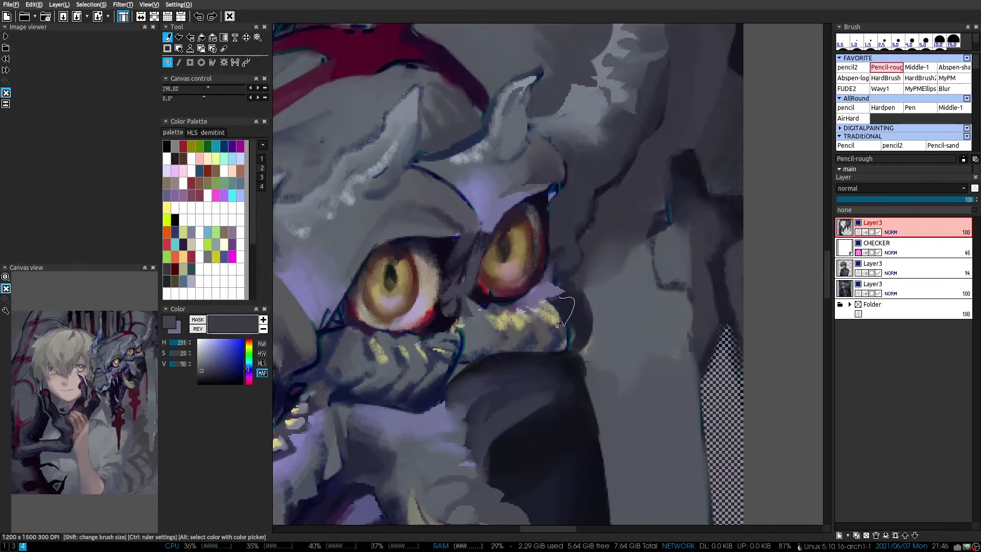
scroll(564, 353, "up", 3)
left_click(564, 353, "alt")
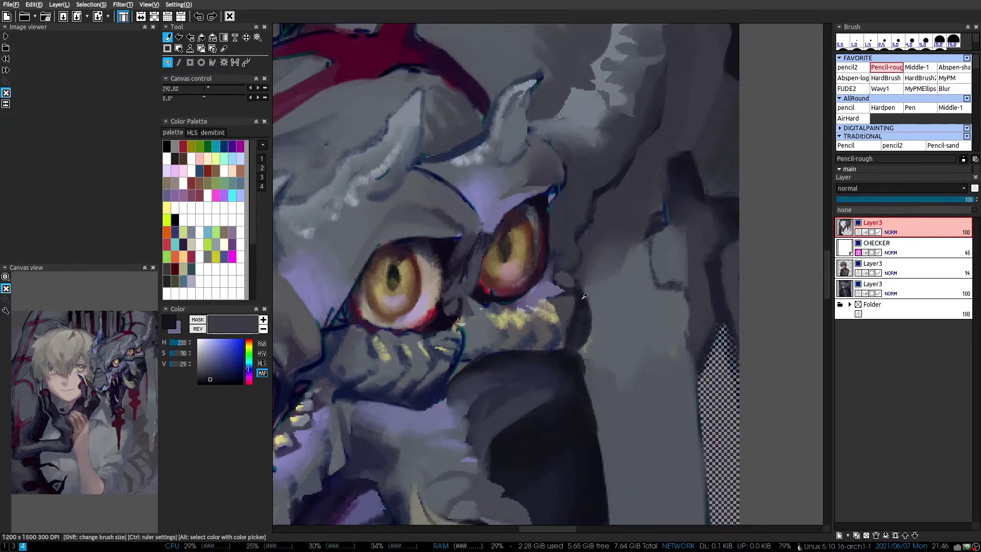
Define the jagged contour behind the far eye and below the tall horn with near-black pencil2 strokes
scroll(552, 249, "down", 2)
key("h")
scroll(569, 198, "up", 3)
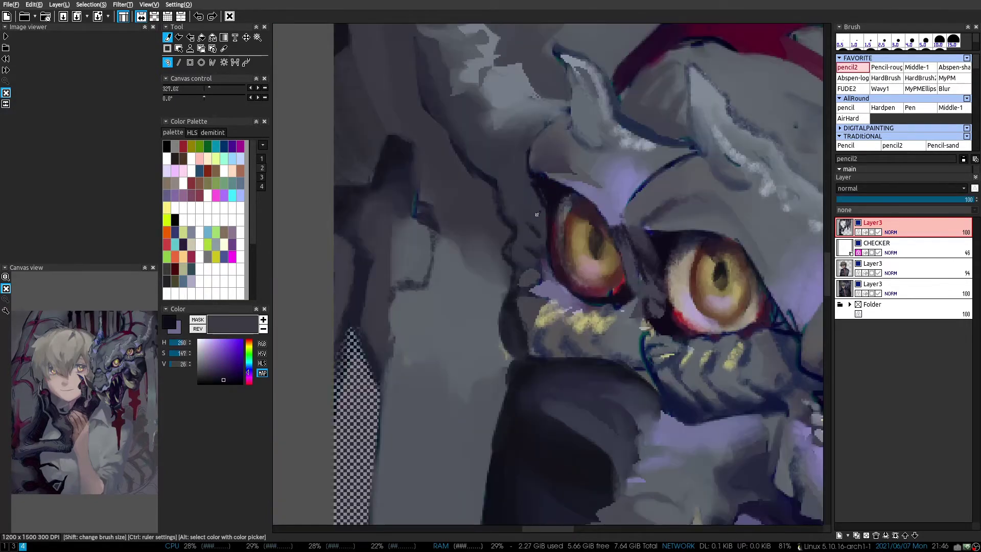
key("h")
Touch up the edges around the far eyes, small horns and snout with pencil2, using sampled greys
scroll(537, 213, "down", 3)
scroll(534, 232, "up", 3)
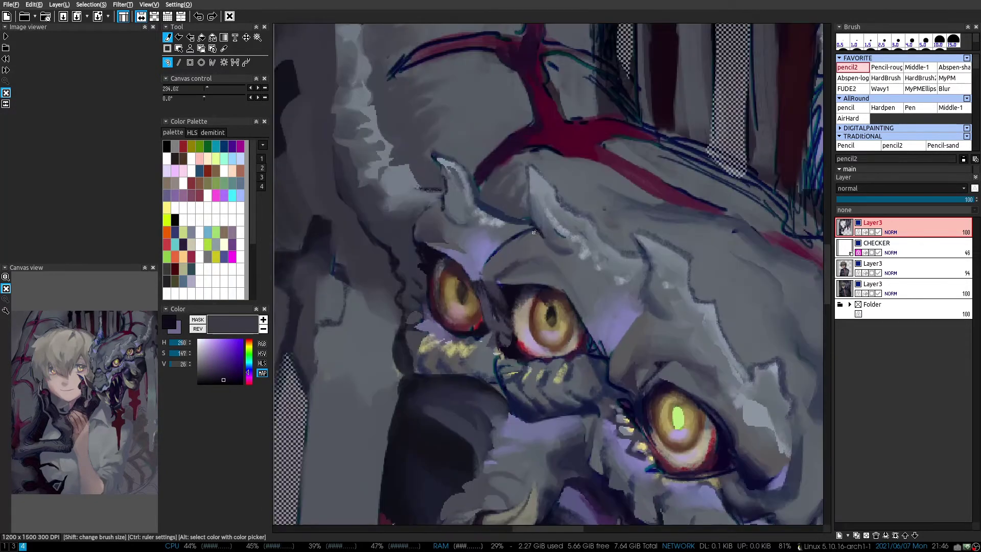
scroll(534, 231, "down", 3)
left_click(444, 213, "alt")
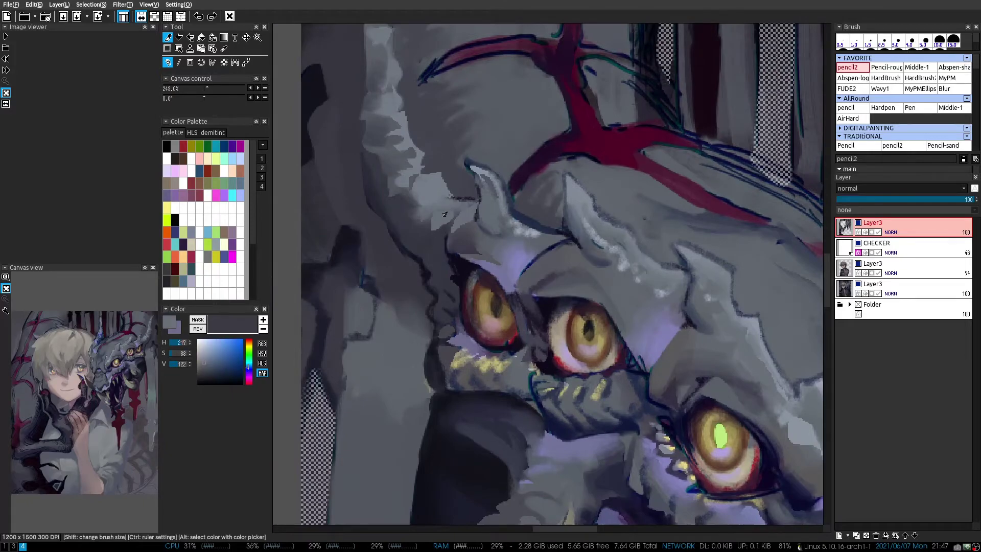
scroll(565, 93, "down", 3)
scroll(565, 93, "up", 3)
left_click(587, 251, "alt")
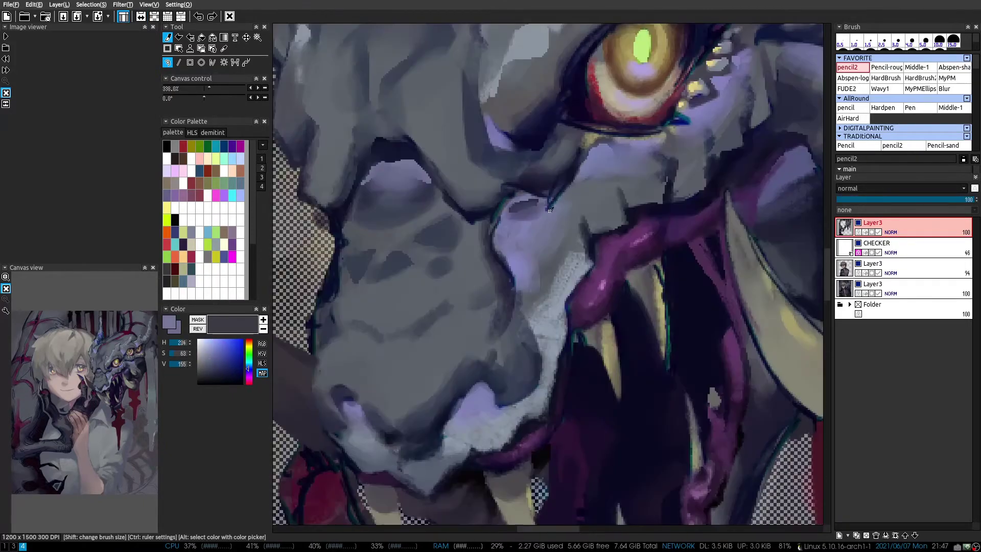
scroll(587, 250, "down", 3)
scroll(692, 275, "up", 3)
Fill and reshape the two hanging sword-like spikes below the jaws in flat dark red, using Middle-1
key("2")
scroll(693, 275, "down", 3)
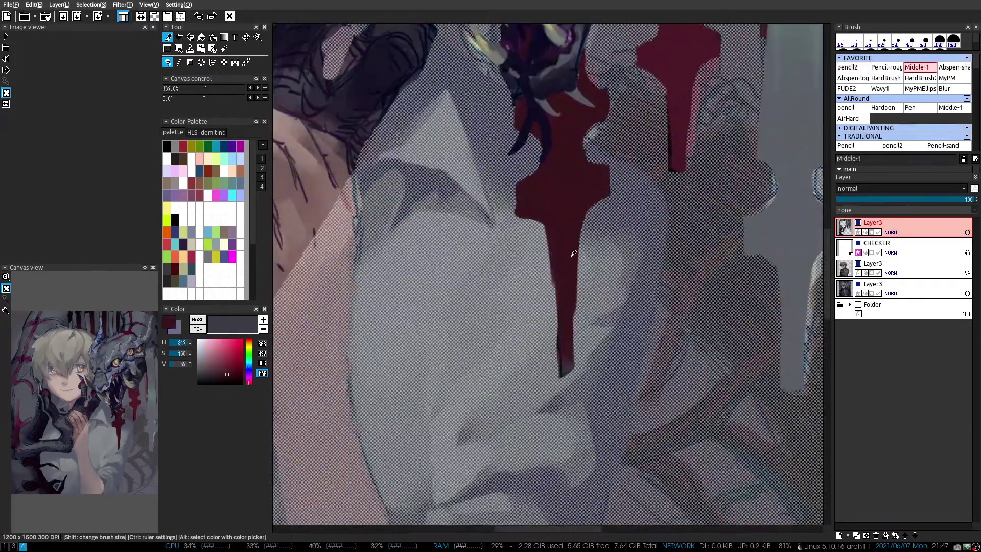
scroll(613, 272, "up", 2)
left_click(613, 272, "alt")
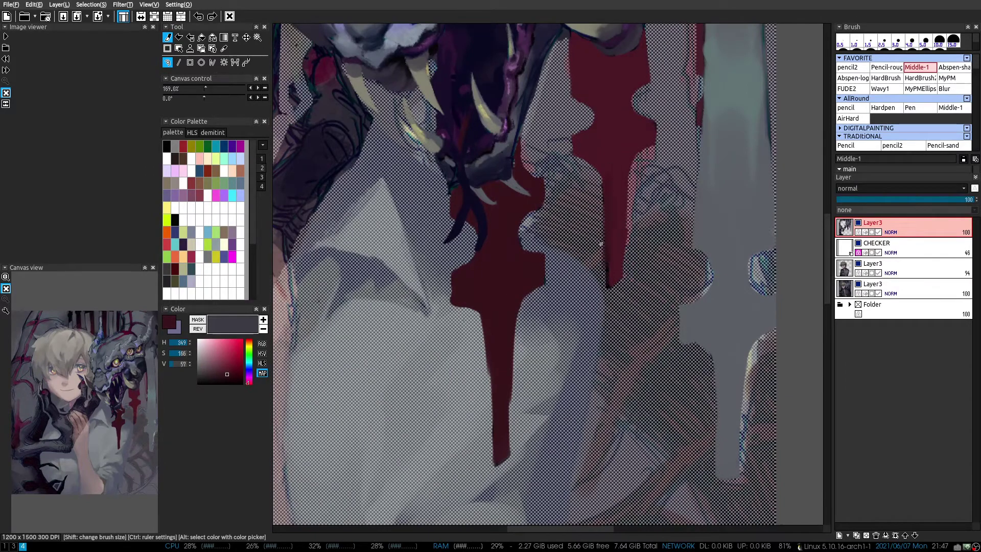
scroll(627, 212, "down", 2)
scroll(626, 212, "up", 2)
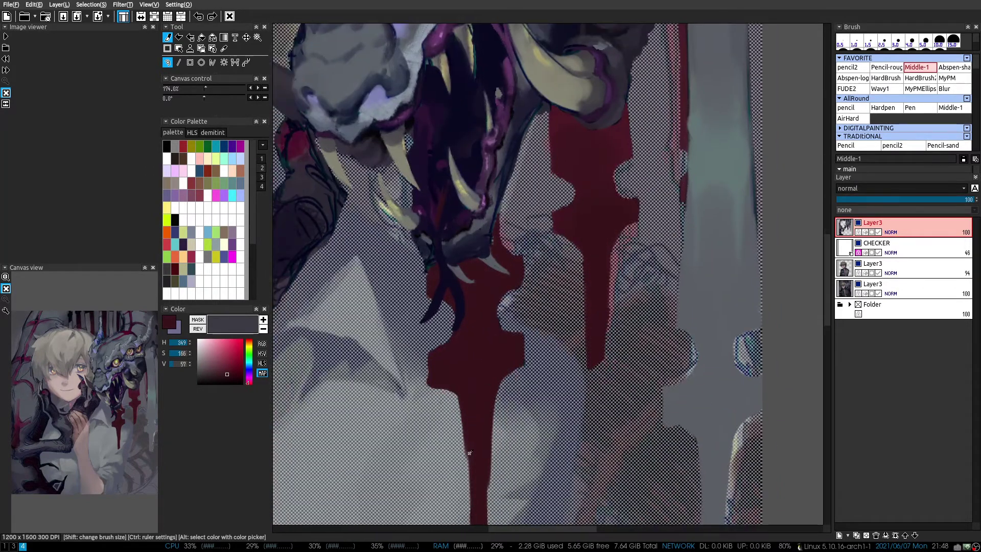
scroll(632, 170, "down", 2)
scroll(539, 185, "up", 2)
scroll(542, 257, "down", 3)
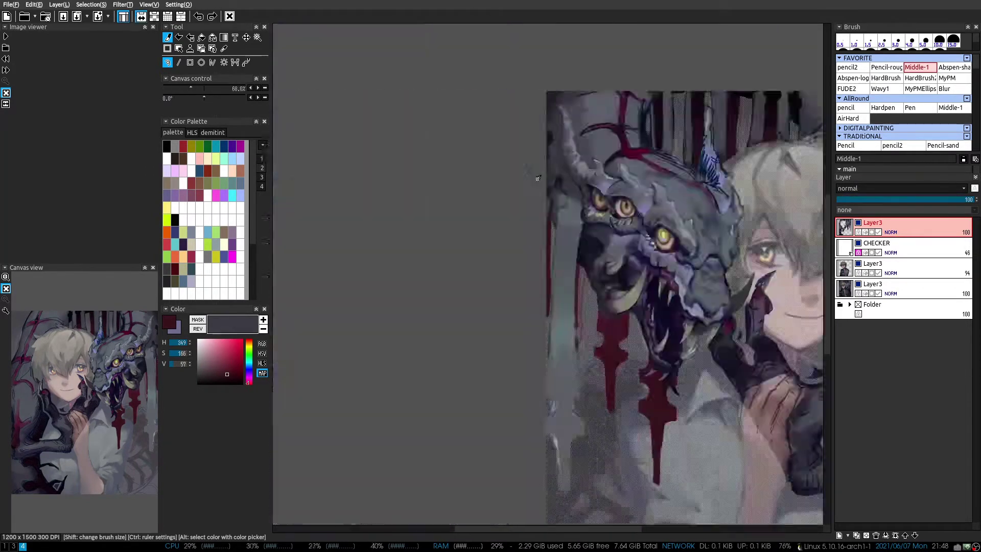
Paint a narrow third dark-red spike between the creature's jaw and the grey column, and adjust its lower part within a selection
scroll(517, 311, "up", 3)
scroll(517, 310, "down", 1)
scroll(497, 325, "up", 1)
scroll(497, 325, "up", 4)
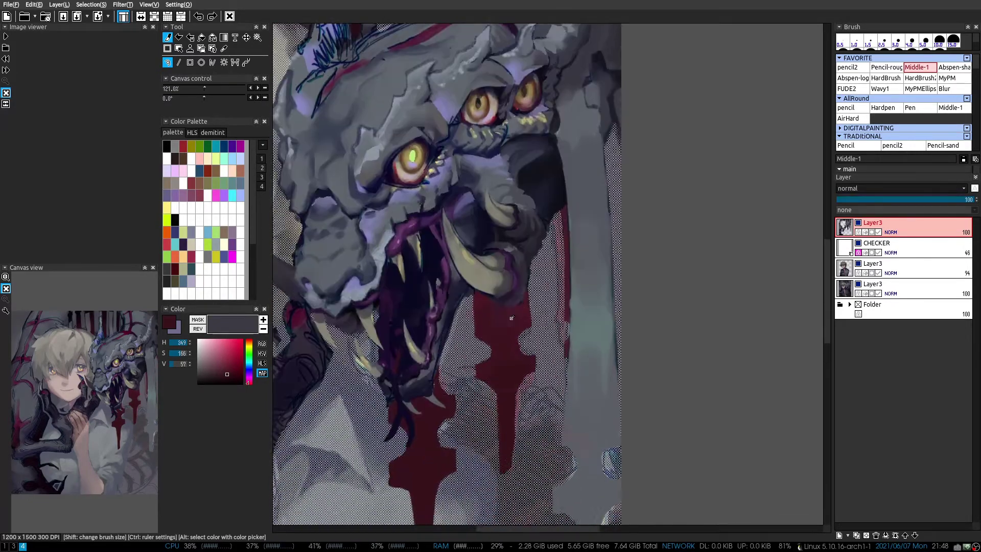
left_click(566, 276, "alt")
scroll(550, 205, "down", 3)
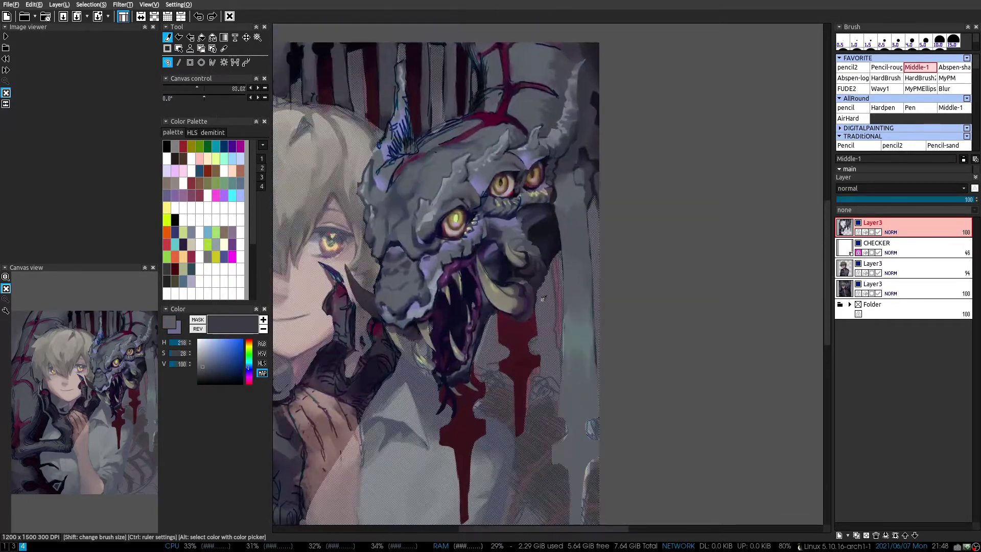
left_click(543, 358, "alt")
scroll(542, 358, "up", 3)
scroll(533, 152, "down", 1)
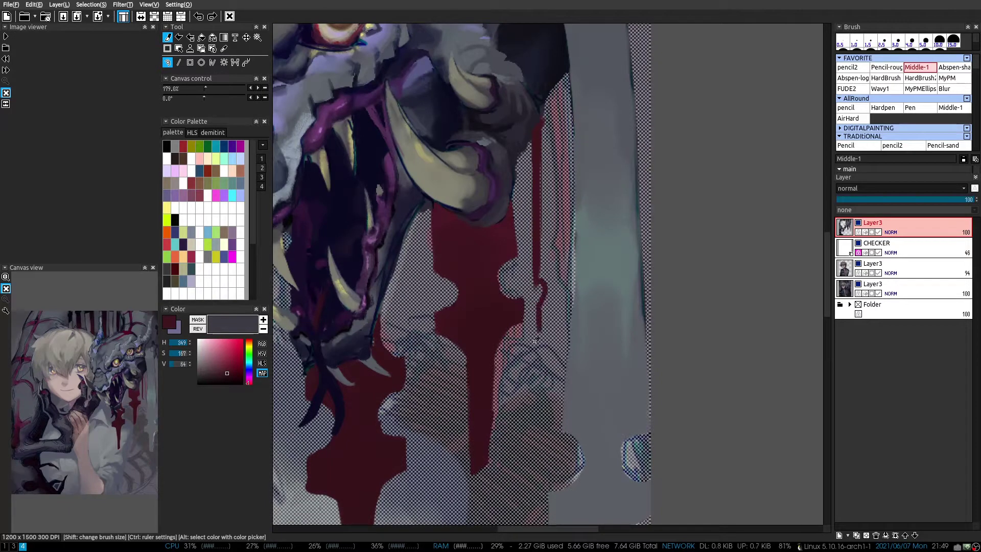
left_click_drag(543, 230, 539, 249)
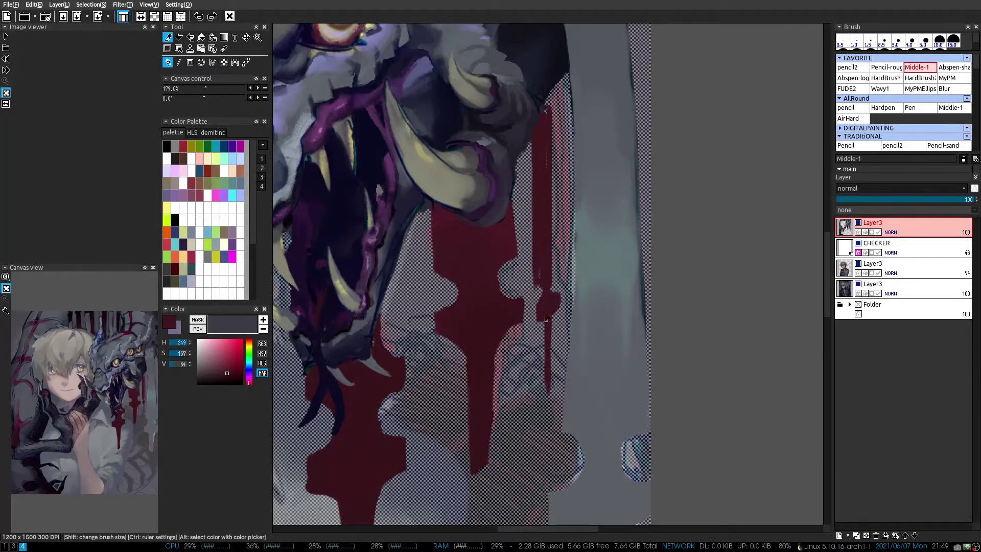
scroll(547, 166, "down", 2)
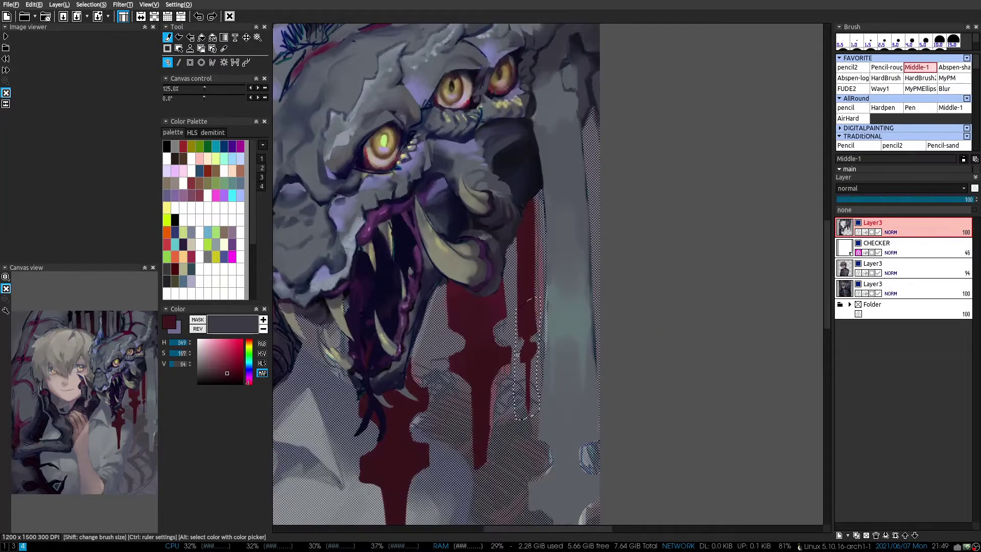
scroll(510, 299, "up", 1)
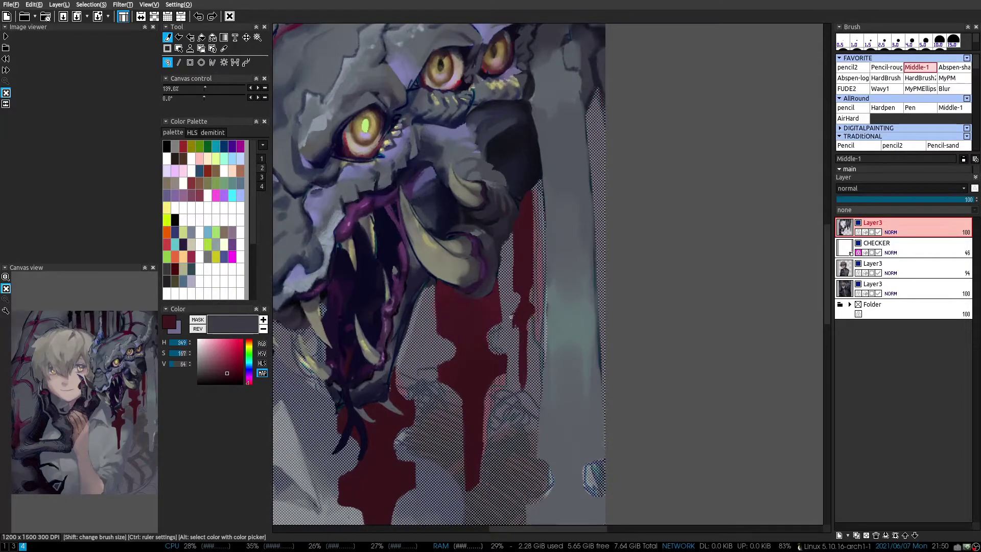
Paint the clawed finger beside the boy's jaw with sampled near-black purples, using Middle-1 to define its dark contour
scroll(512, 317, "down", 4)
scroll(521, 274, "up", 4)
left_click(520, 274, "alt")
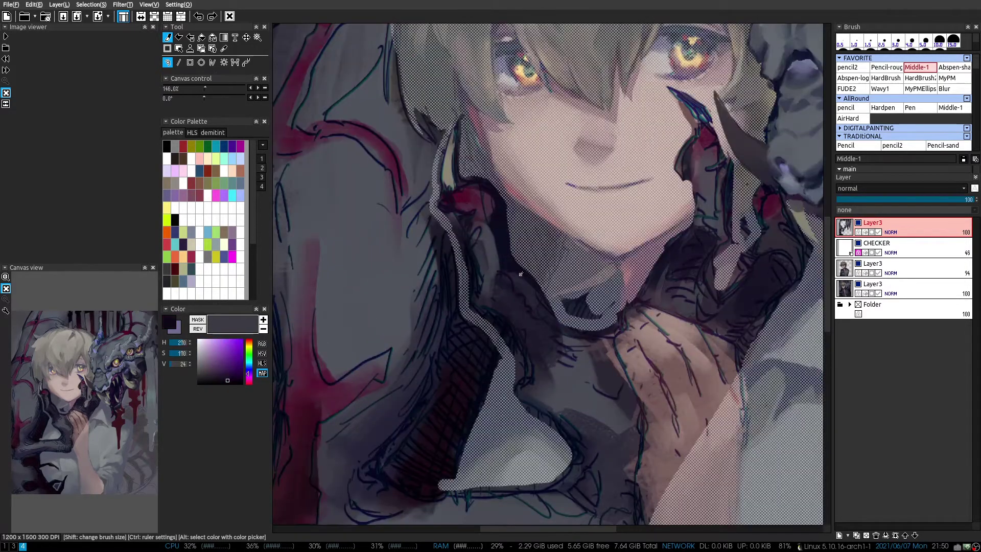
left_click(454, 202, "alt")
scroll(454, 203, "up", 2)
left_click(435, 250, "alt")
left_click_drag(435, 251, 460, 230)
left_click(529, 314, "alt")
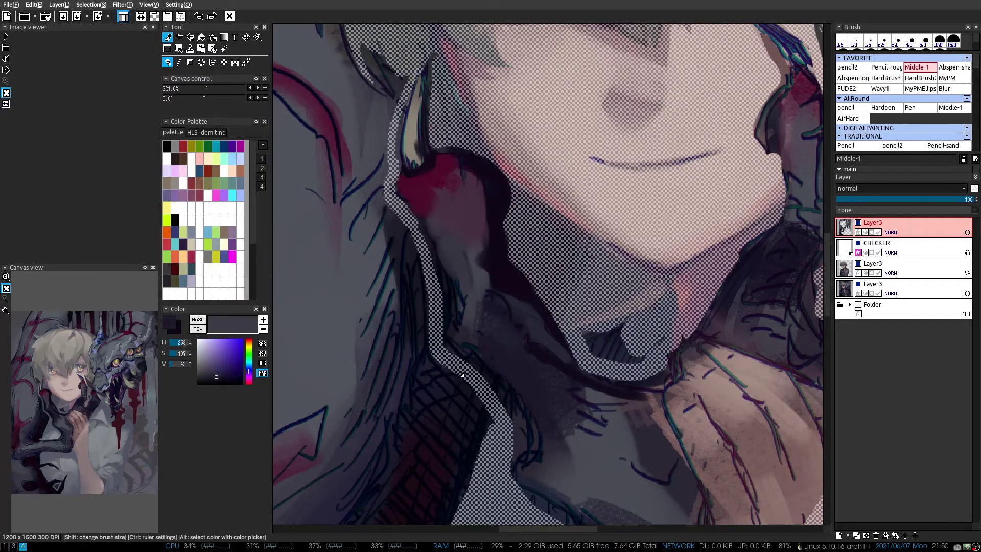
Fill the gap beside the clawed finger and darken the hatched recess behind the arm with Middle-1
scroll(462, 375, "down", 1)
left_click(491, 333, "alt")
mouse_move(532, 409)
left_mouse_down()
mouse_move(488, 322)
mouse_move(450, 153)
left_mouse_up()
left_click(445, 148, "alt")
scroll(457, 246, "down", 1)
scroll(457, 245, "up", 1)
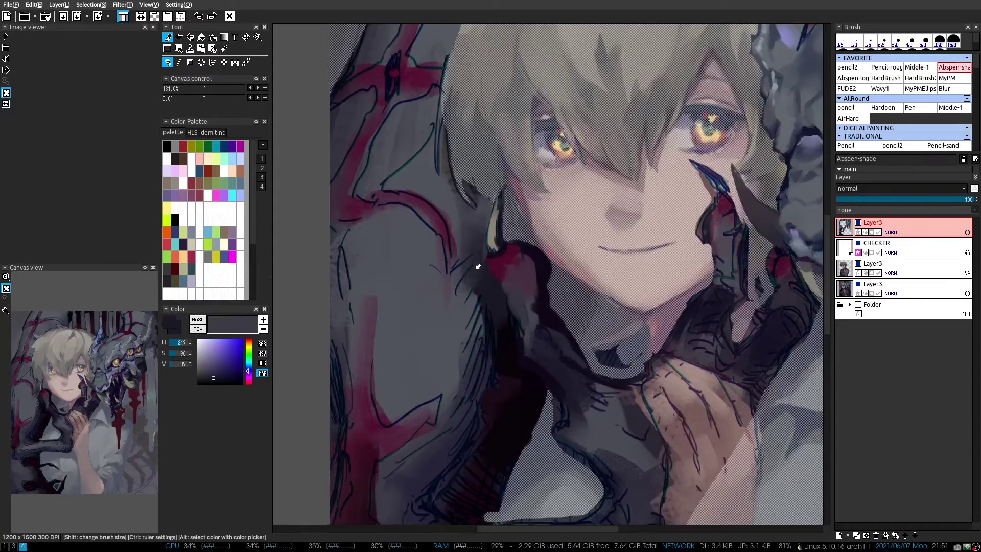
Shade the upper arm's inner edge and deepen the dark red recess beside it with Abspen-shade, covering the sketch lines
left_click(954, 67)
left_click(460, 255, "alt")
key("h")
key("h")
left_click(469, 428, "alt")
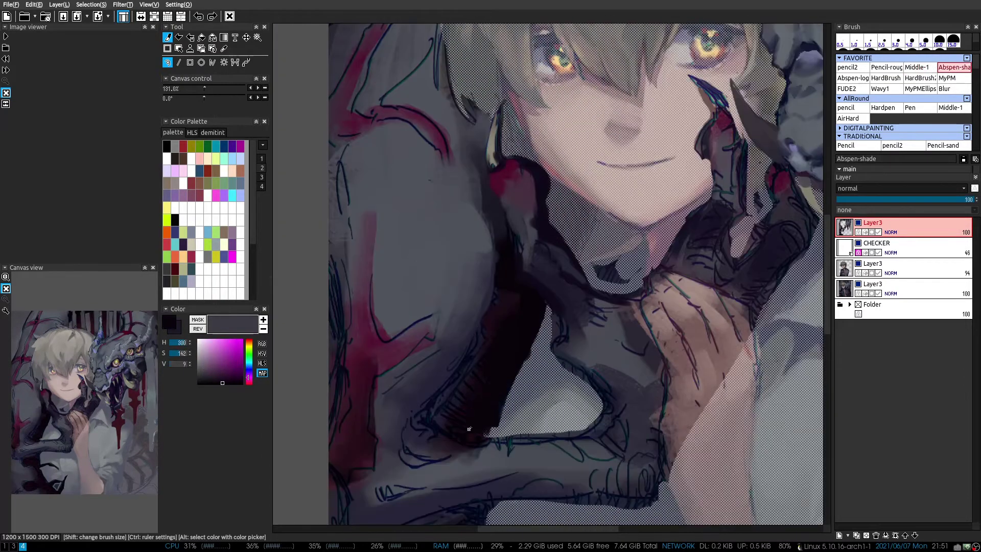
left_click(487, 344, "alt")
scroll(490, 307, "down", 3)
key("h")
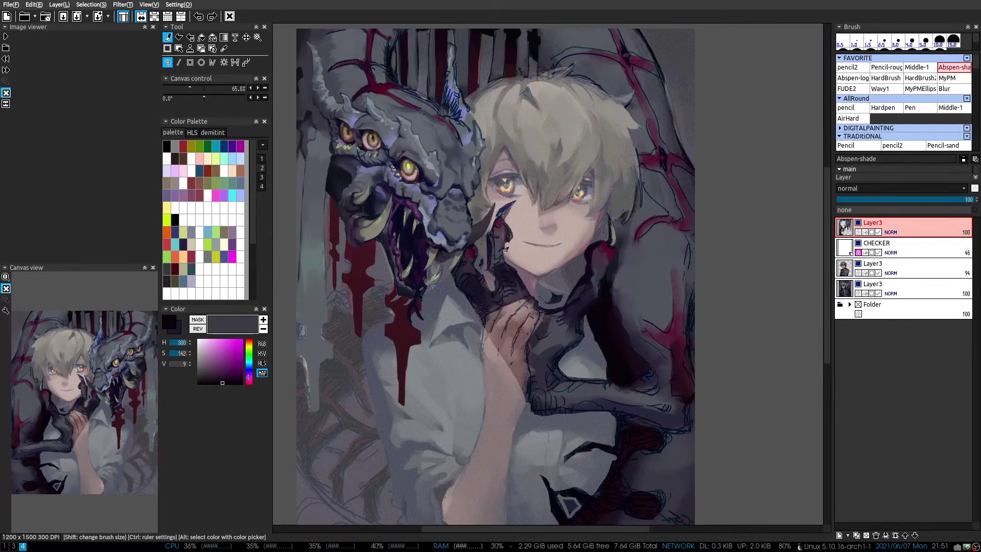
key("h")
scroll(506, 249, "up", 3)
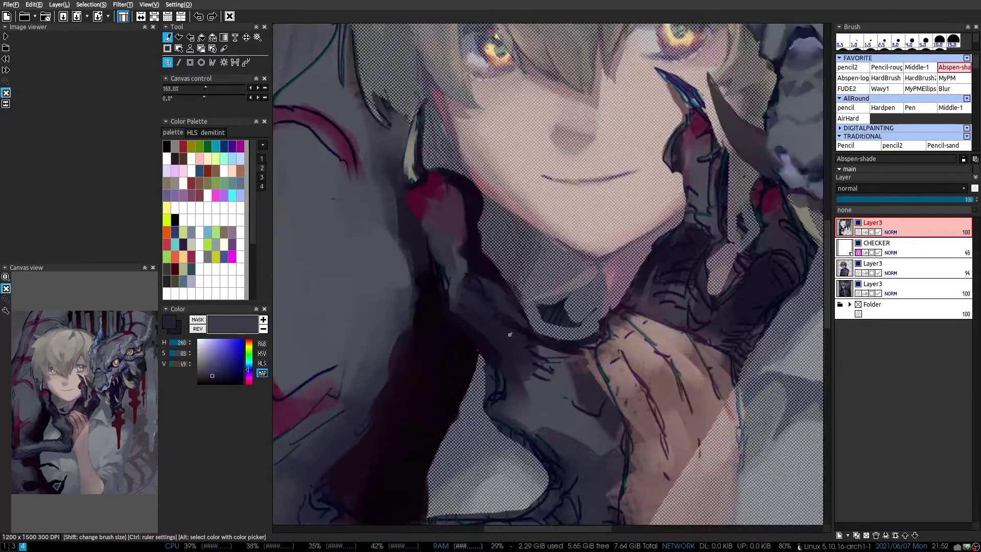
Paint the clawed hand and wrist below the boy's chin with sampled dark greys and purples, using Middle-1
left_click(920, 67)
scroll(460, 286, "up", 1)
left_click(453, 298, "alt")
left_click(498, 323, "alt")
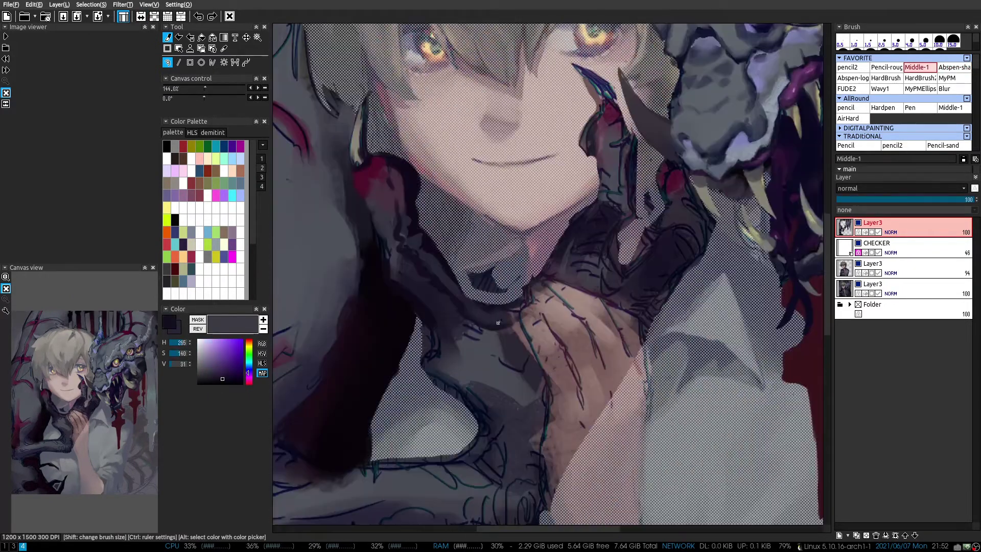
left_click(449, 332, "alt")
left_click(474, 354, "alt")
left_click_drag(474, 353, 535, 427)
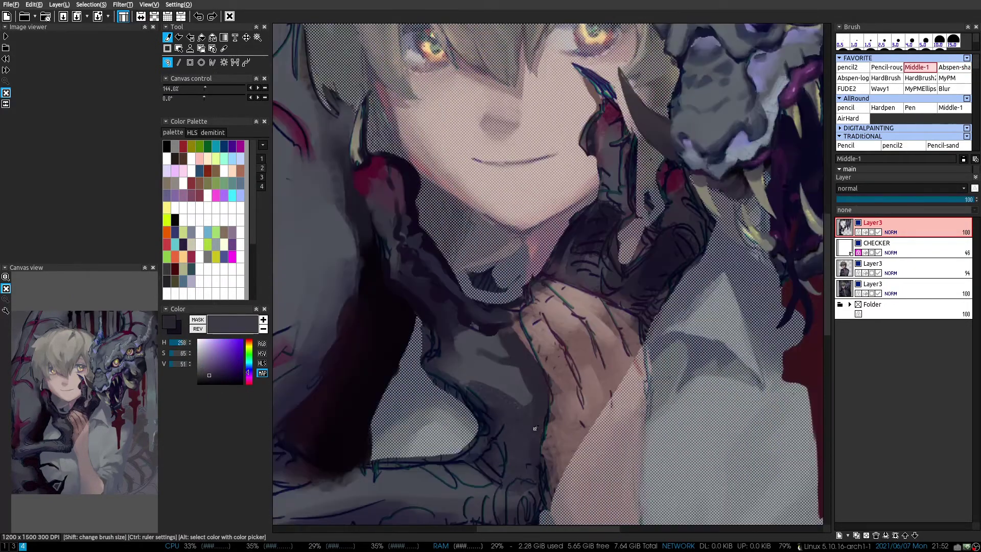
left_click(501, 424, "alt")
left_click(435, 348, "alt")
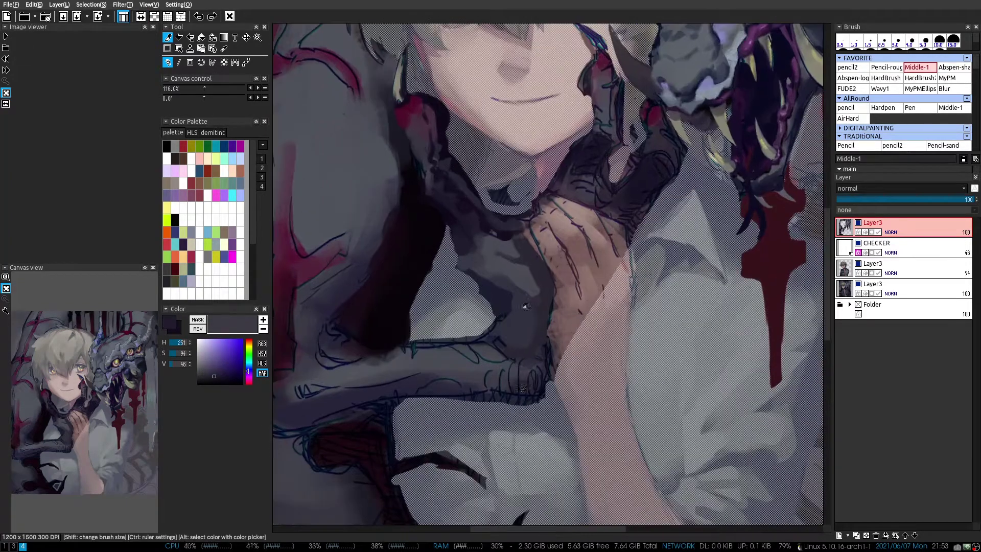
Paint the creature's forearm and elbow in sampled dark greys with Middle-1, covering the blue sketch lines
scroll(511, 403, "down", 2)
left_click(511, 403, "alt")
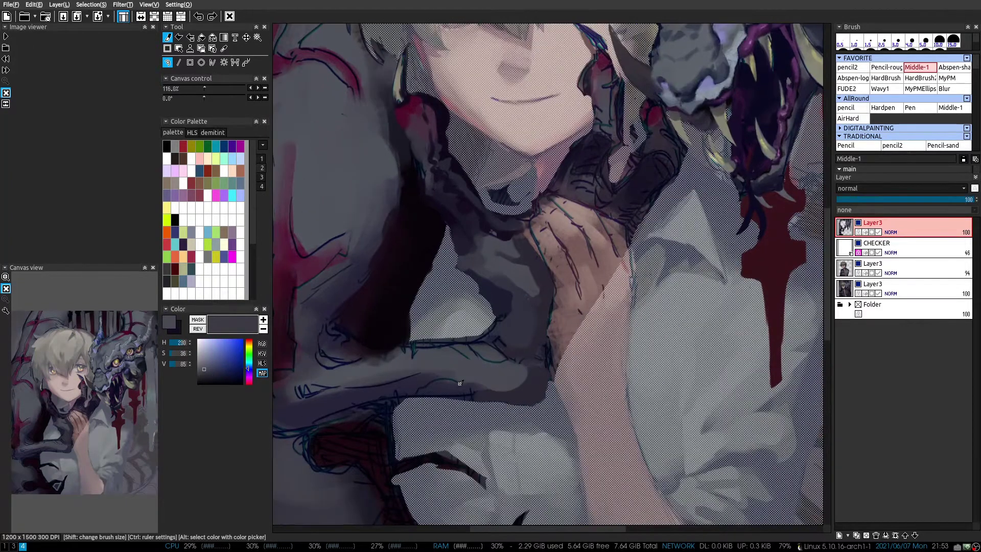
mouse_move(354, 367)
left_mouse_down()
mouse_move(471, 321)
mouse_move(470, 278)
left_mouse_up()
left_click(471, 321, "alt")
left_click(444, 307, "alt")
left_click(431, 287, "alt")
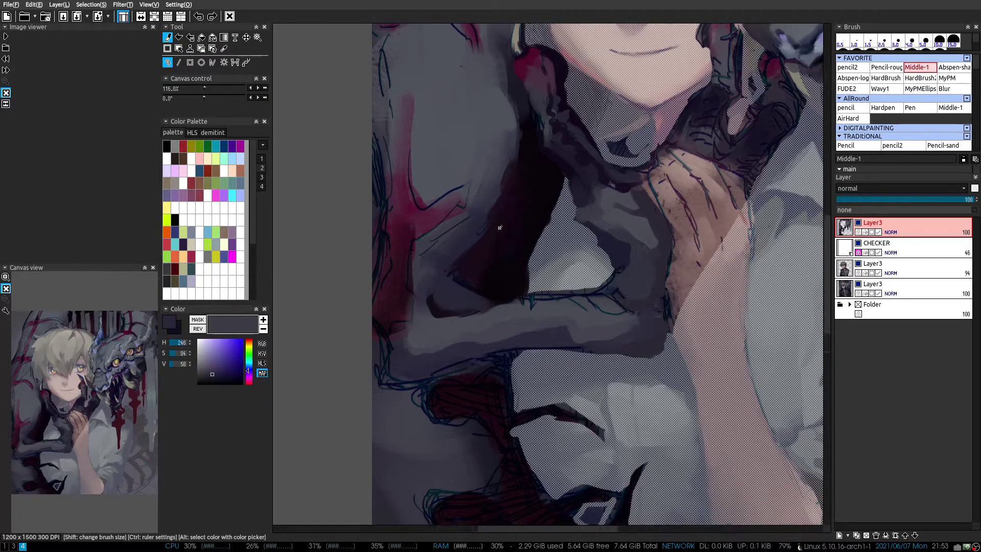
Refine the forearm's inner bend and its edge against the white shirt with sampled greys
left_click_drag(499, 227, 527, 293)
left_click(544, 381, "alt")
left_click_drag(592, 304, 507, 273)
left_click(567, 368, "alt")
left_click(573, 373, "alt")
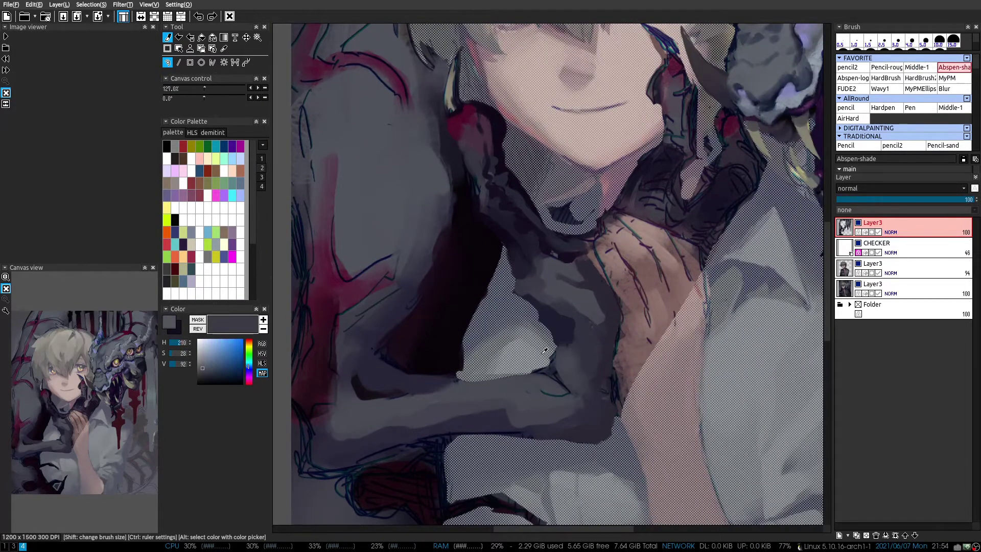
Blend the forearm and upper arm with Abspen-shade, covering the green marks and the V-shaped sketch lines
left_click(552, 365, "alt")
scroll(442, 266, "down", 3)
scroll(441, 266, "up", 2)
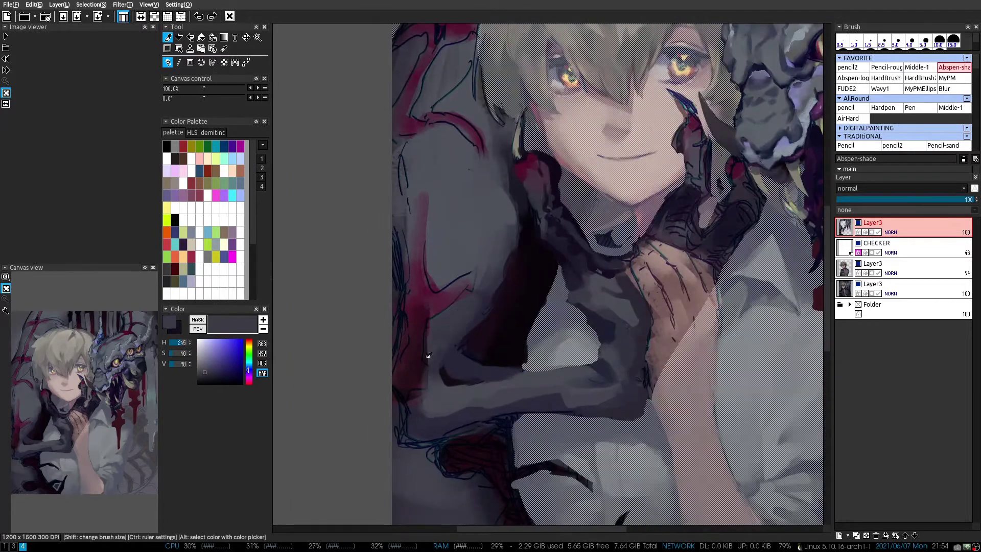
left_click(488, 284, "alt")
left_click_drag(391, 55, 382, 183)
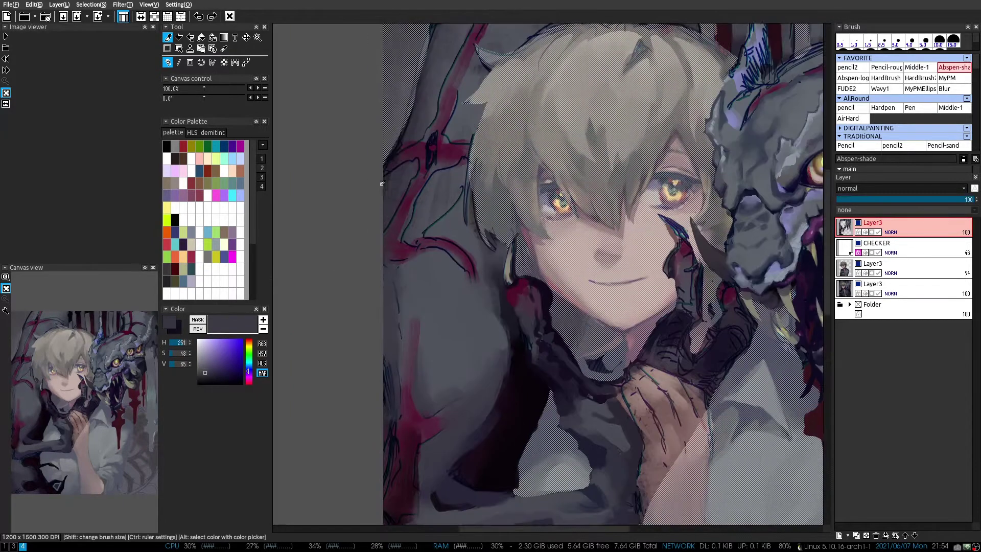
Darken the outer edge of the background form above the creature's shoulder with Pencil-rough, using sampled dark purples
scroll(409, 102, "down", 1)
left_click(440, 118, "alt")
scroll(440, 117, "up", 2)
left_click(887, 67)
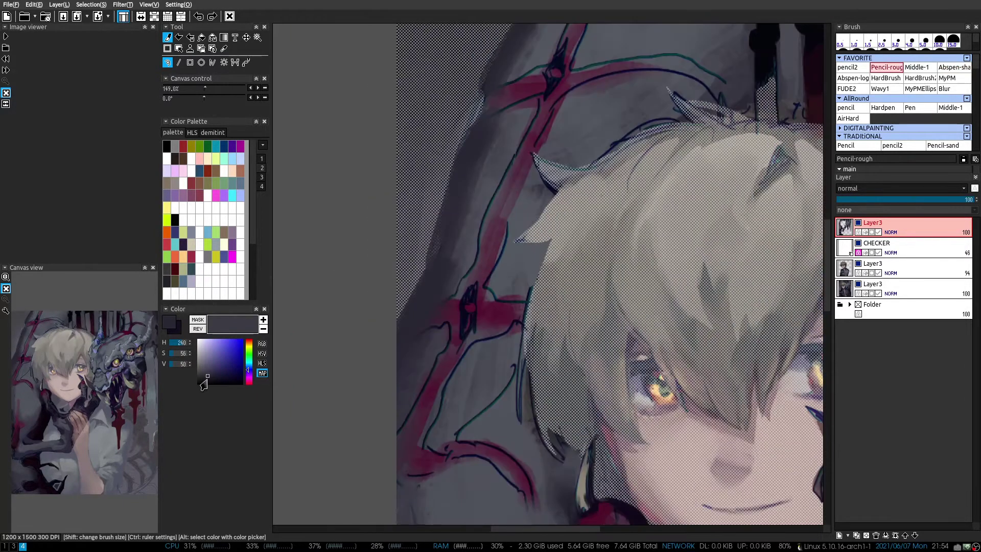
left_click(411, 299, "alt")
scroll(418, 62, "down", 3)
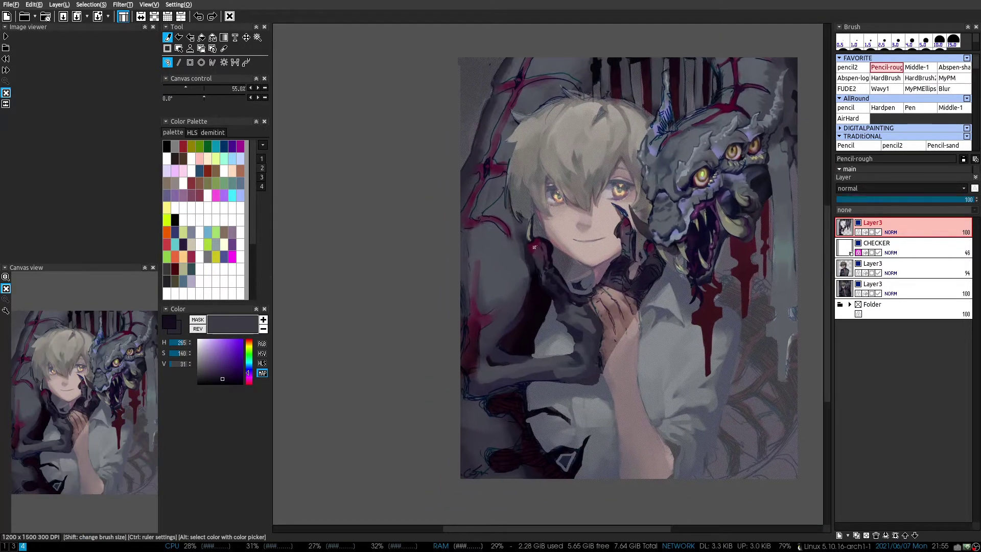
Cover the red vein along the creature's upper arm with sampled greys, using Middle-1 and Abspen-shade to model the arm
scroll(471, 266, "up", 2)
left_click(471, 266, "alt")
left_click_drag(465, 220, 466, 333)
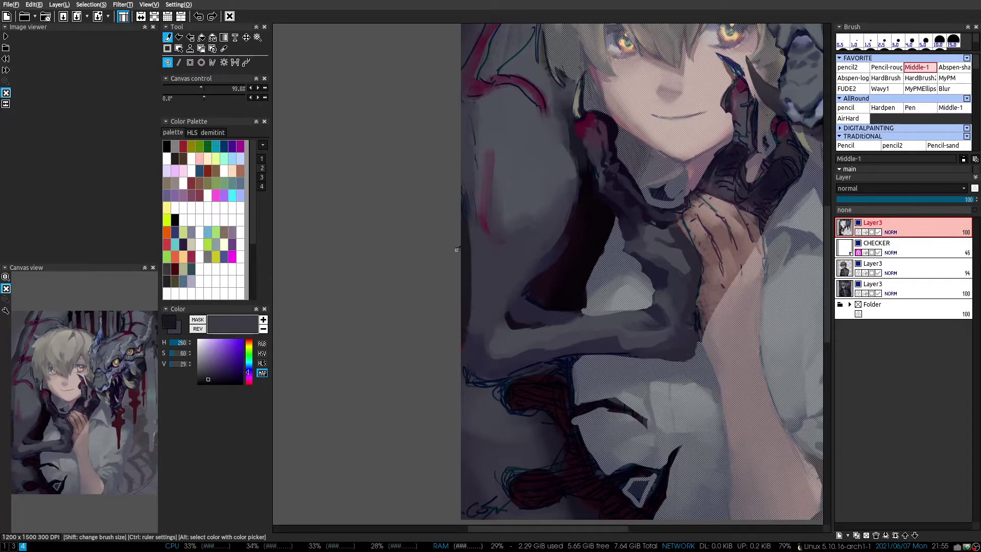
left_click(473, 308, "alt")
scroll(476, 301, "up", 3)
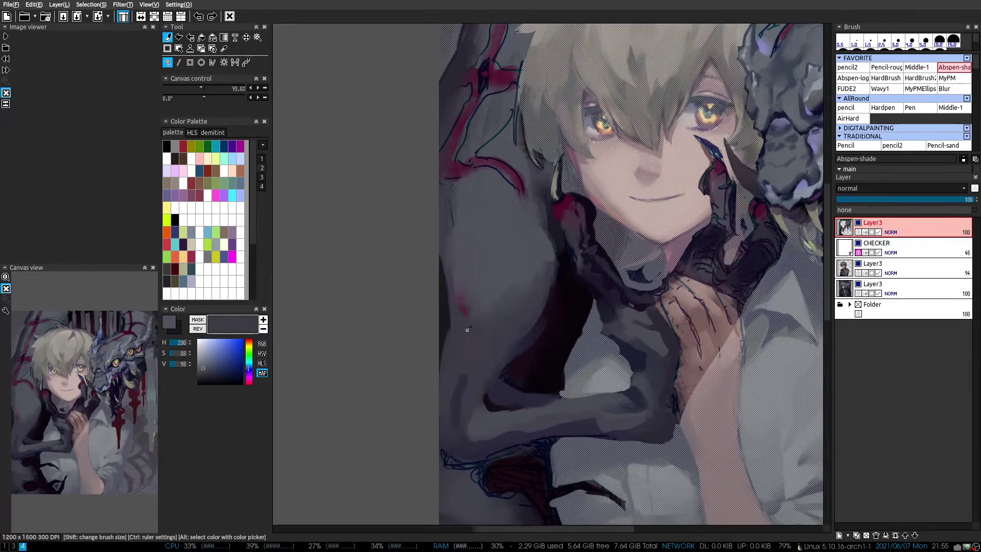
scroll(482, 366, "up", 1)
left_click(504, 336, "alt")
scroll(456, 396, "down", 1)
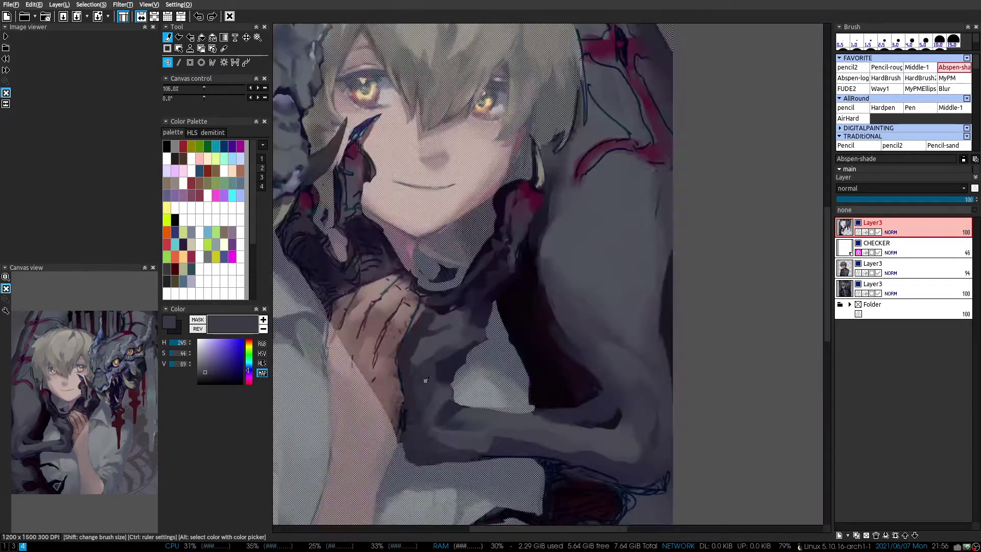
left_click(494, 373, "alt")
left_click(551, 239, "alt")
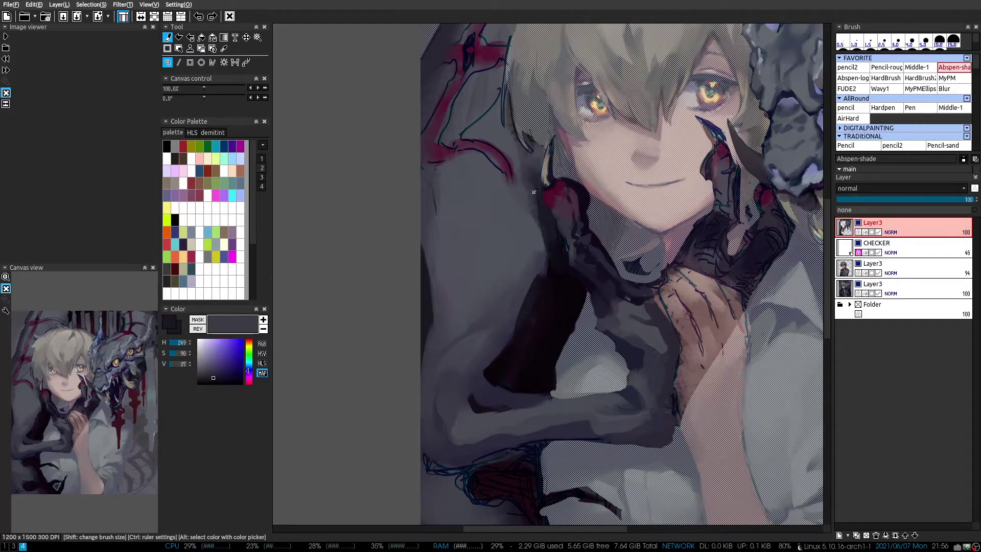
scroll(565, 175, "down", 3)
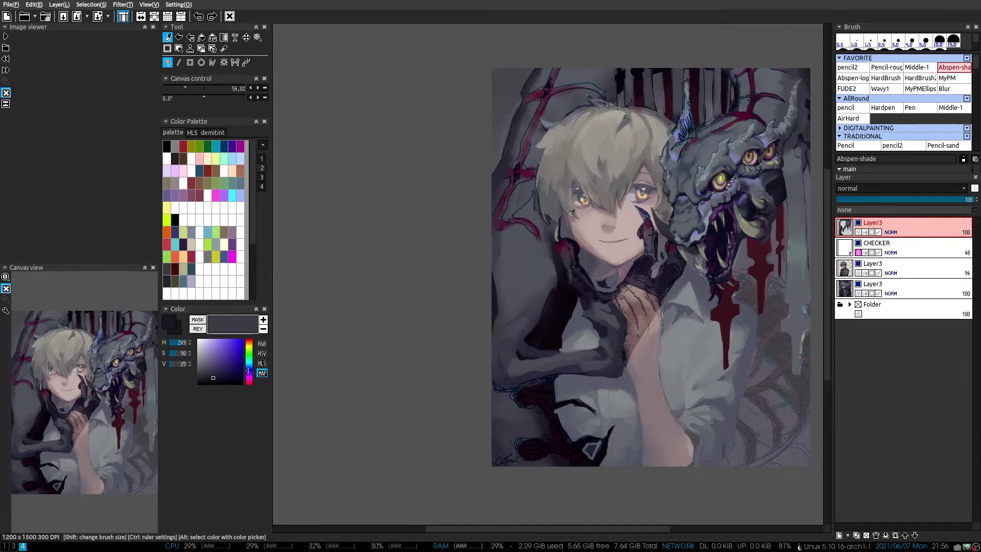
scroll(571, 213, "up", 2)
left_click_drag(467, 442, 455, 232)
scroll(454, 233, "right", 3)
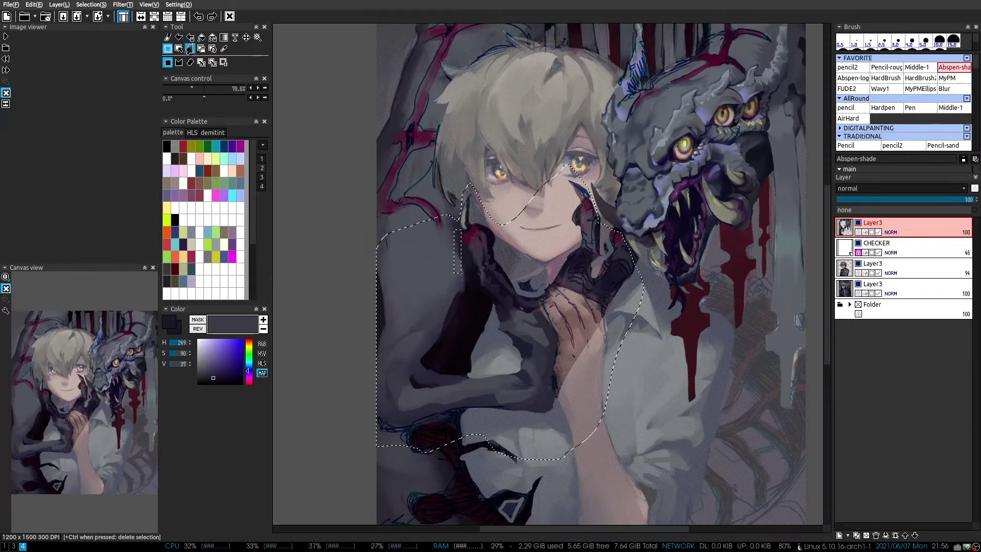
key("s")
key("ctrl+d")
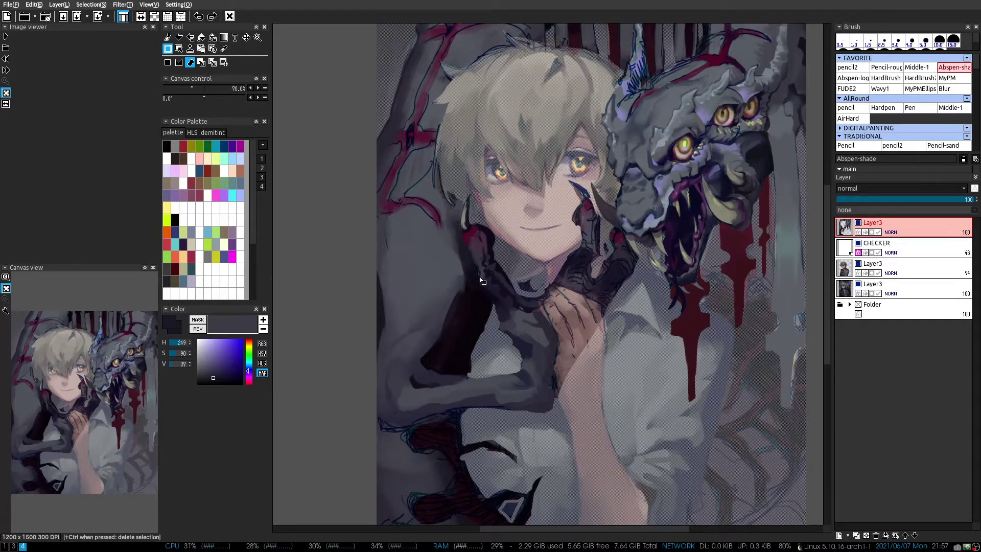
left_click_drag(473, 427, 521, 444)
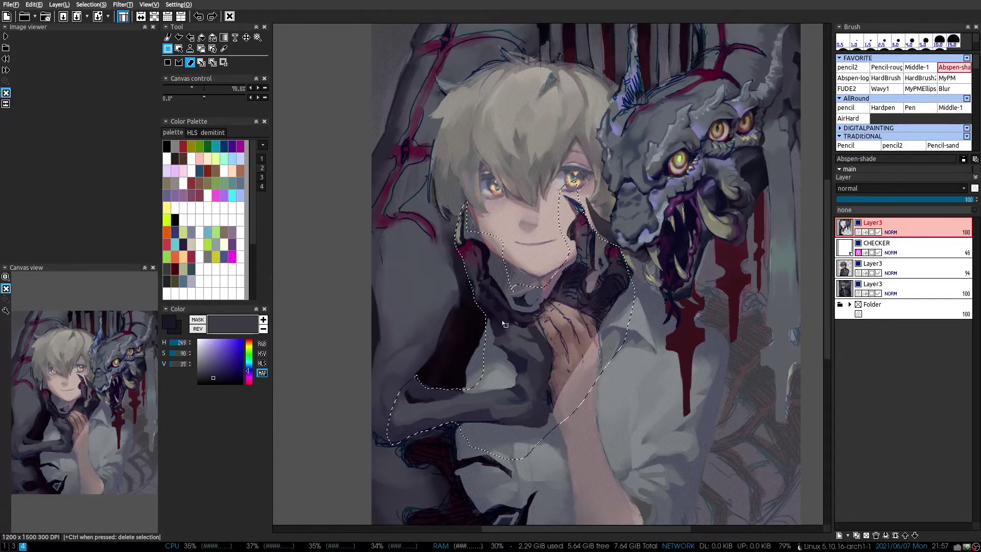
scroll(313, 324, "left", 2)
scroll(353, 340, "up", 3)
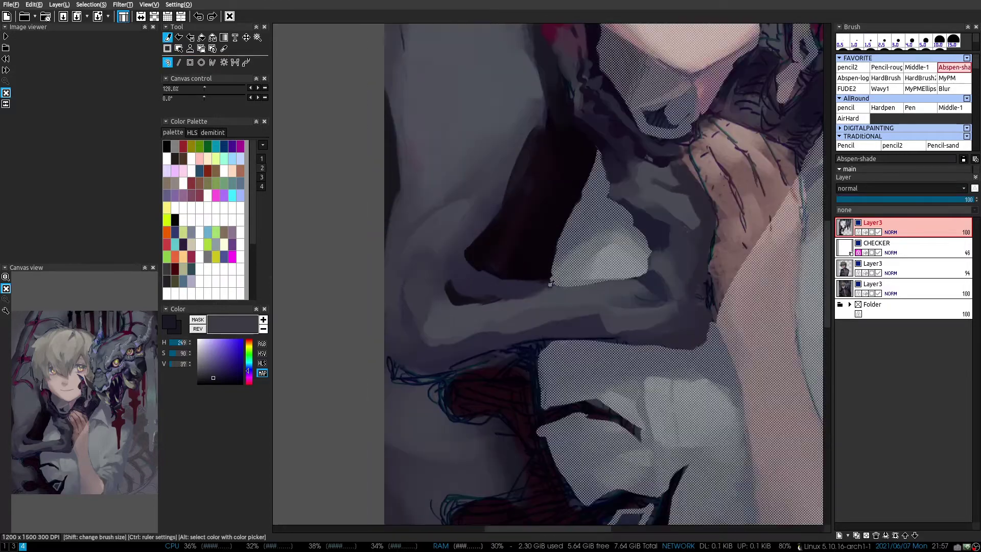
Paint the hatched shapes below the creature's forearm in sampled near-black with the Middle-1 brush, covering the sketch lines
scroll(562, 256, "down", 3)
key("b")
left_click(514, 353, "alt")
left_click(515, 343, "alt")
left_click_drag(490, 317, 449, 276)
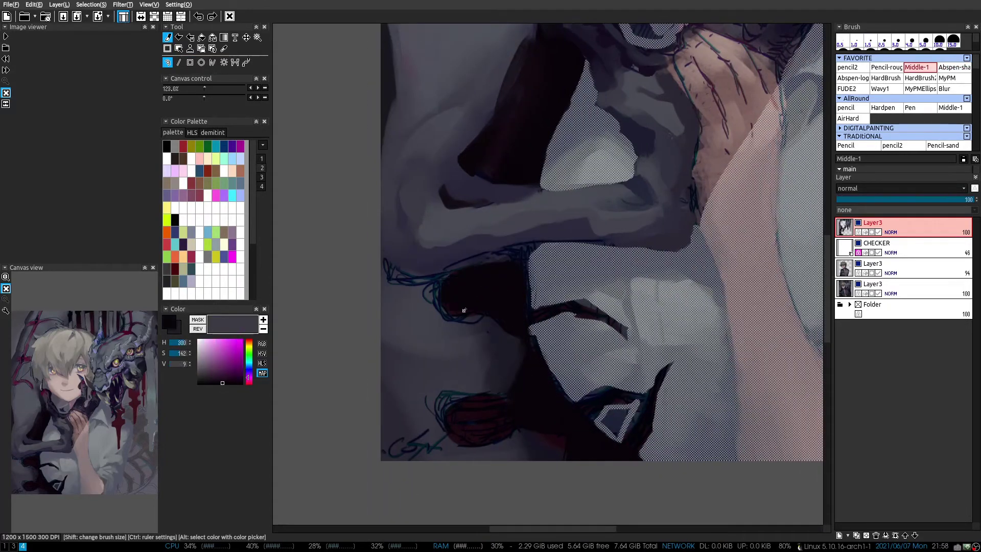
Add rounded dark-red tips to the two black shapes beneath the forearm and fill in their dark base
left_click_drag(460, 404, 486, 439)
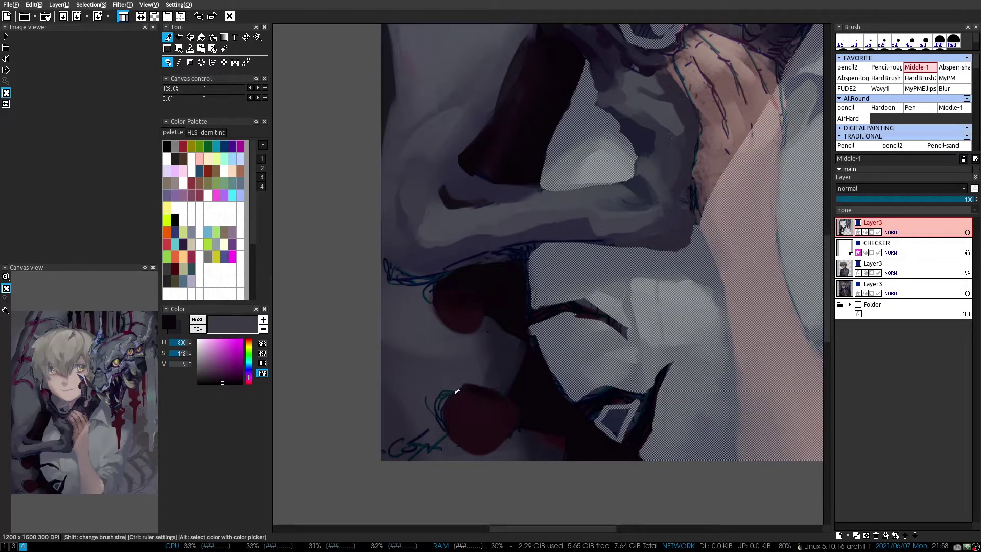
left_click_drag(492, 452, 542, 445)
left_click(511, 358, "alt")
scroll(485, 333, "up", 1)
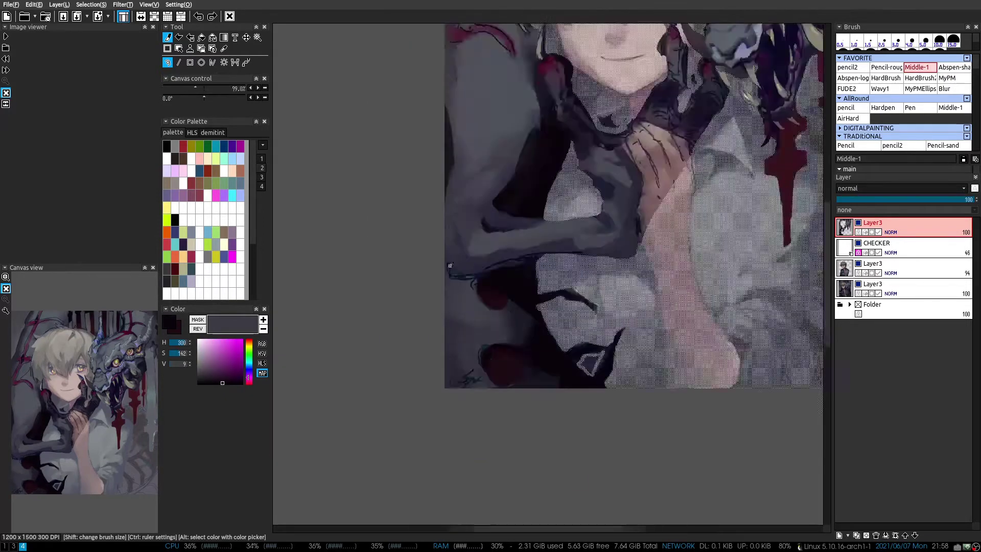
Paint the area around the creature's elbow and just below it with sampled dark greys, using Middle-1
mouse_move(449, 276)
left_mouse_down()
mouse_move(394, 286)
mouse_move(450, 294)
mouse_move(468, 267)
left_mouse_up()
left_click(457, 299, "alt")
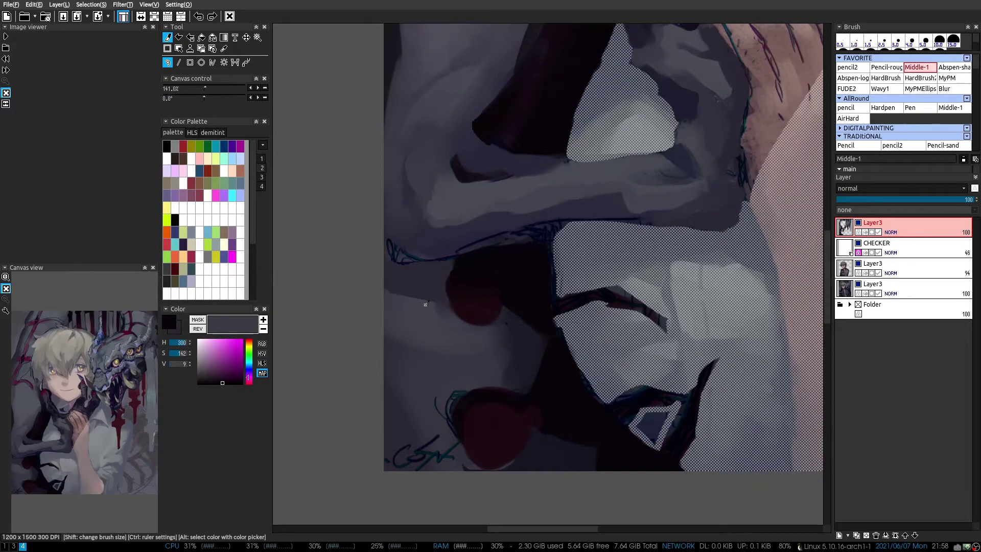
scroll(426, 304, "down", 1)
left_click(514, 311, "alt")
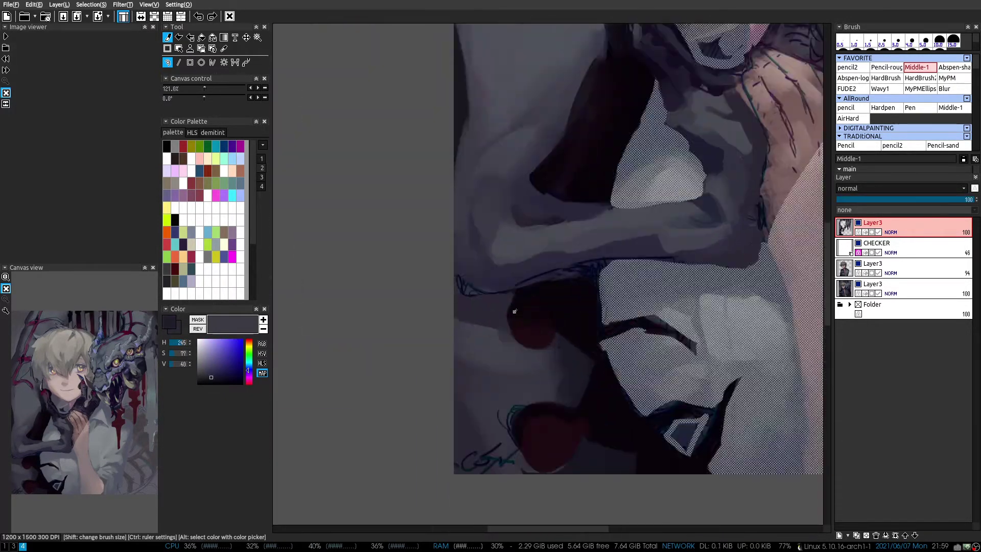
Cover the blue sketch lines along the underside of the elbow and forearm with Abspen-shade, checking the shape in a mirrored view
left_click(569, 277, "alt")
scroll(569, 278, "up", 2)
key("h")
left_click(560, 291, "alt")
key("2")
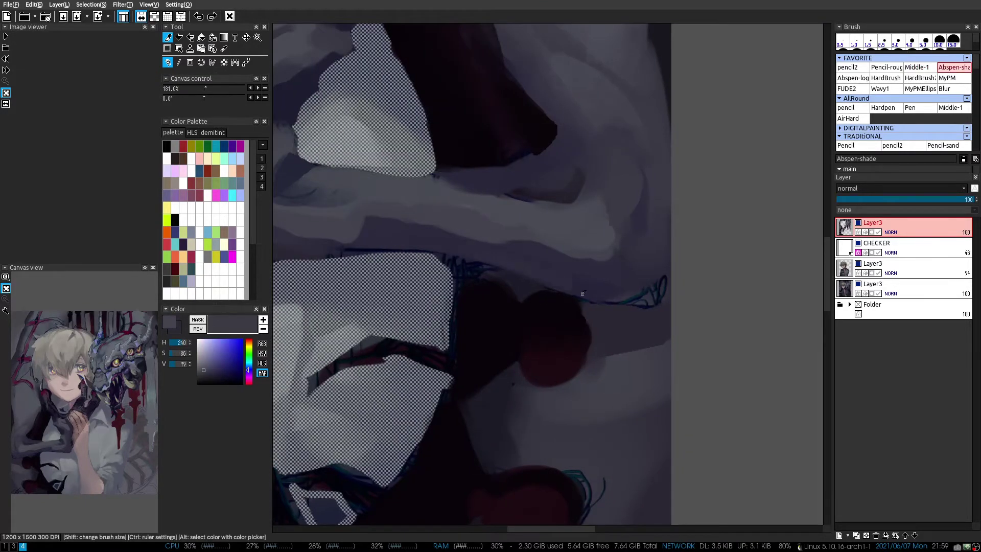
key("h")
scroll(546, 291, "down", 2)
scroll(545, 292, "up", 2)
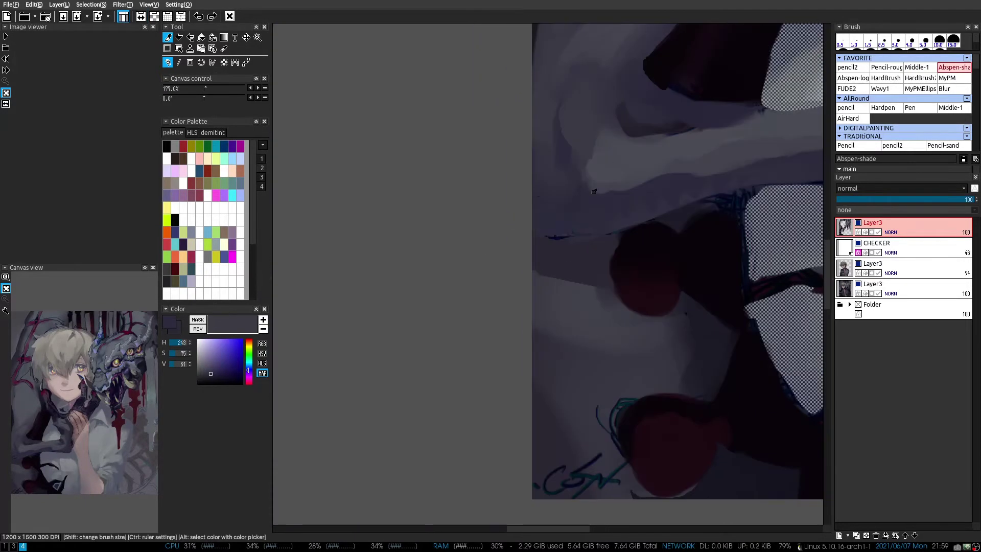
Refine the shading of the elbow and its lower edge with sampled greys, using Abspen-shade
left_click(503, 300, "alt")
left_click(519, 278, "alt")
scroll(577, 195, "down", 2)
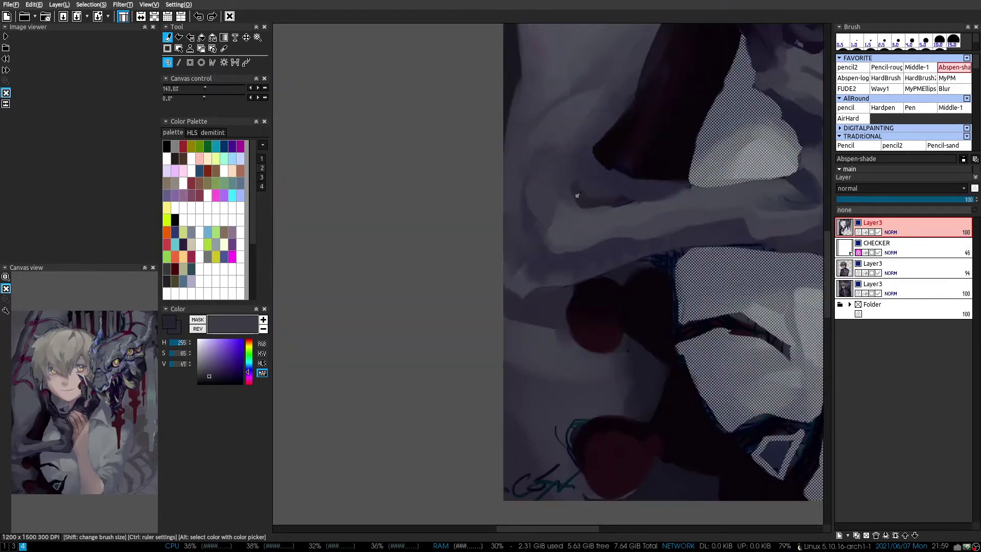
scroll(536, 238, "down", 2)
Paint over the teal signature in the canvas corner and blend the surrounding background with sampled greys
left_click(500, 338, "alt")
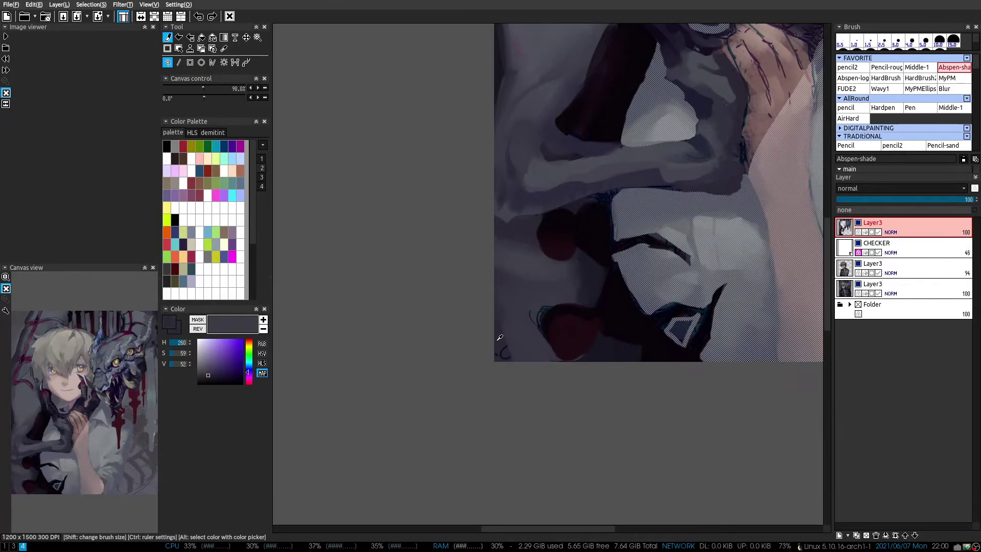
left_click(504, 300, "alt")
scroll(569, 278, "up", 1)
left_click(602, 243, "alt")
scroll(543, 293, "up", 1)
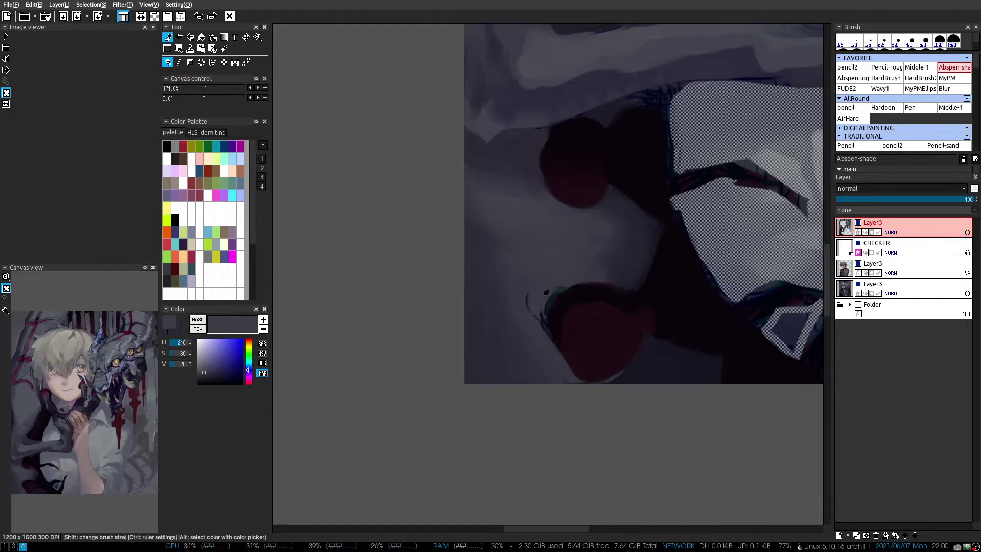
Clean up the outline of the lower red-tipped shape, covering the green sketch marks around it with sampled greys
left_click(556, 348, "alt")
left_click(651, 372, "alt")
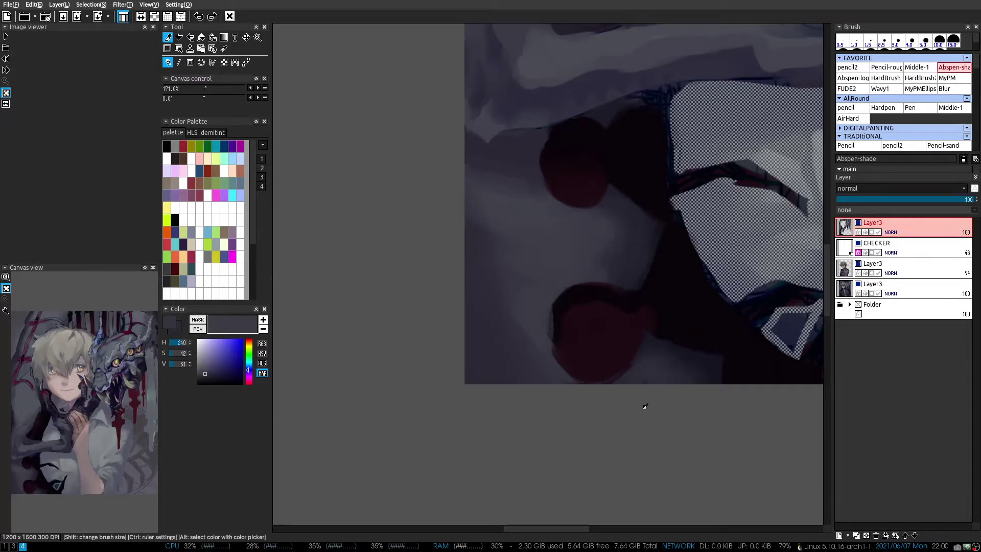
scroll(645, 406, "down", 3)
scroll(430, 362, "up", 2)
Cover the red veins on the background form above the creature's shoulder with sampled greys
left_click(440, 348, "alt")
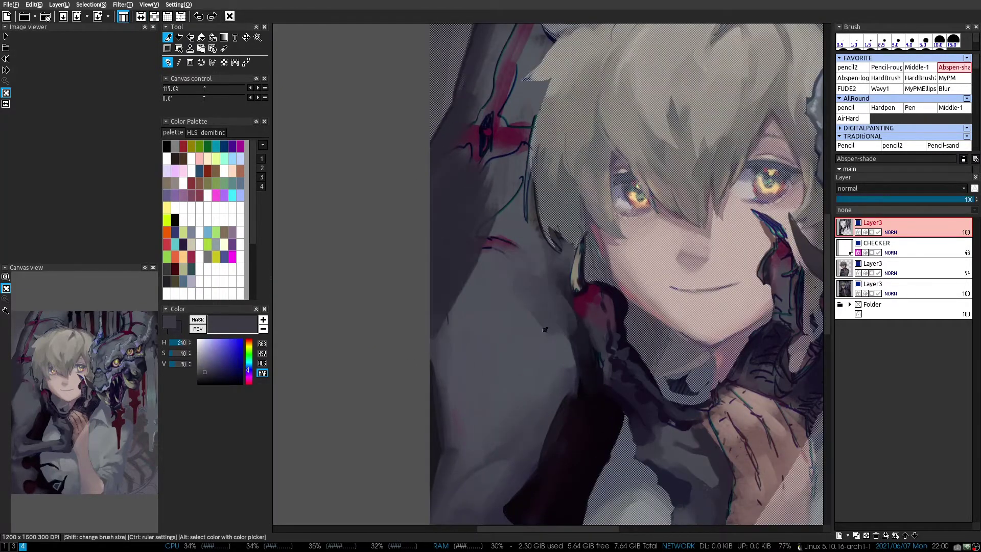
scroll(562, 153, "up", 1)
scroll(511, 142, "down", 1)
left_click(511, 142, "alt")
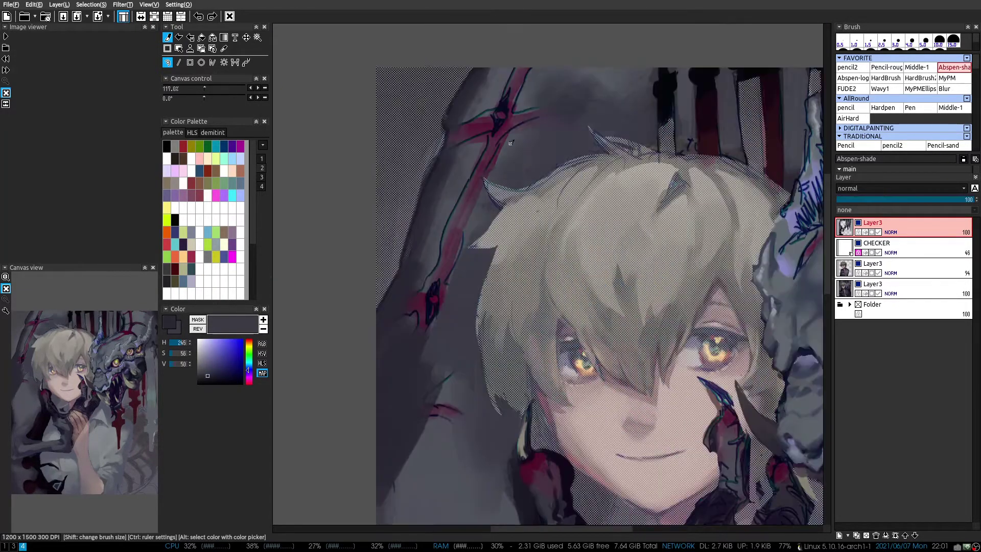
left_click(511, 142, "alt")
scroll(510, 145, "down", 2)
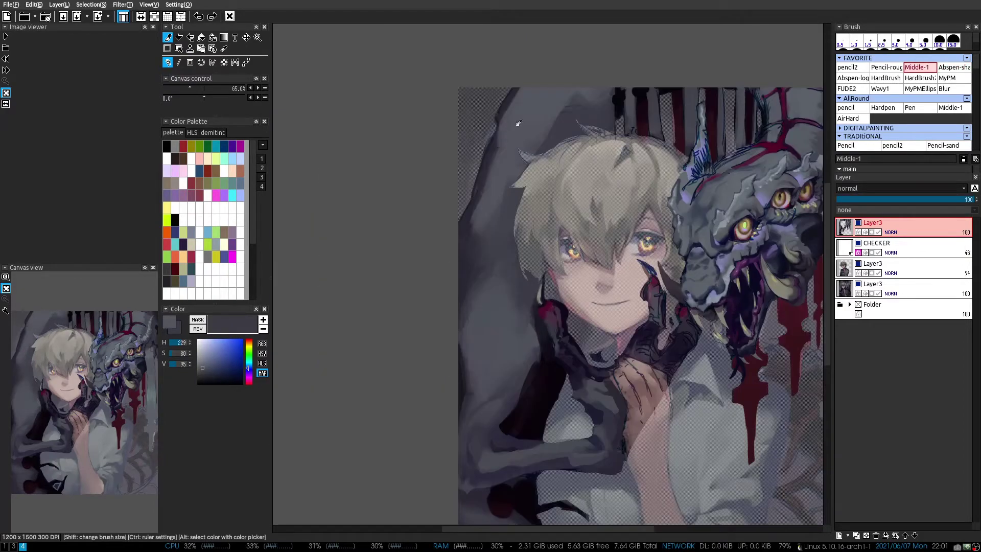
Blend the background form beside the hair with Abspen-shade and sampled greys, smoothing its shading down to the shoulder
left_click(519, 123, "alt")
scroll(516, 127, "up", 1)
scroll(459, 230, "down", 2)
scroll(446, 246, "up", 2)
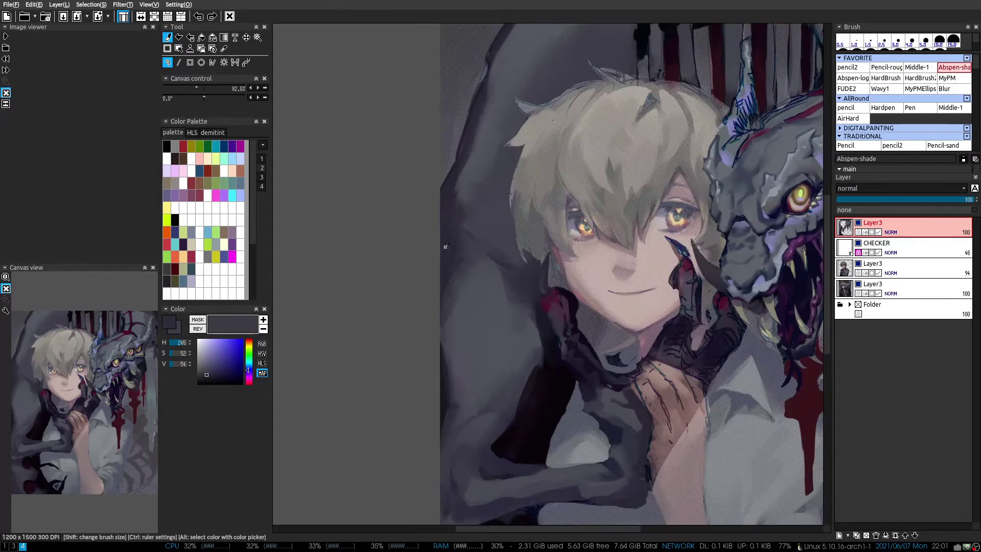
scroll(511, 168, "up", 1)
left_click(521, 153, "alt")
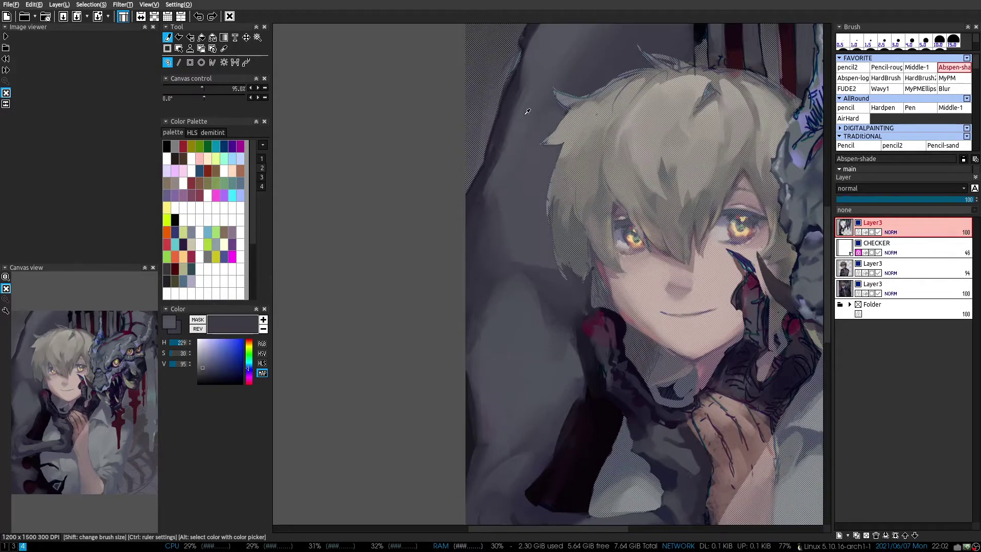
left_click(572, 82, "alt")
scroll(579, 51, "up", 1)
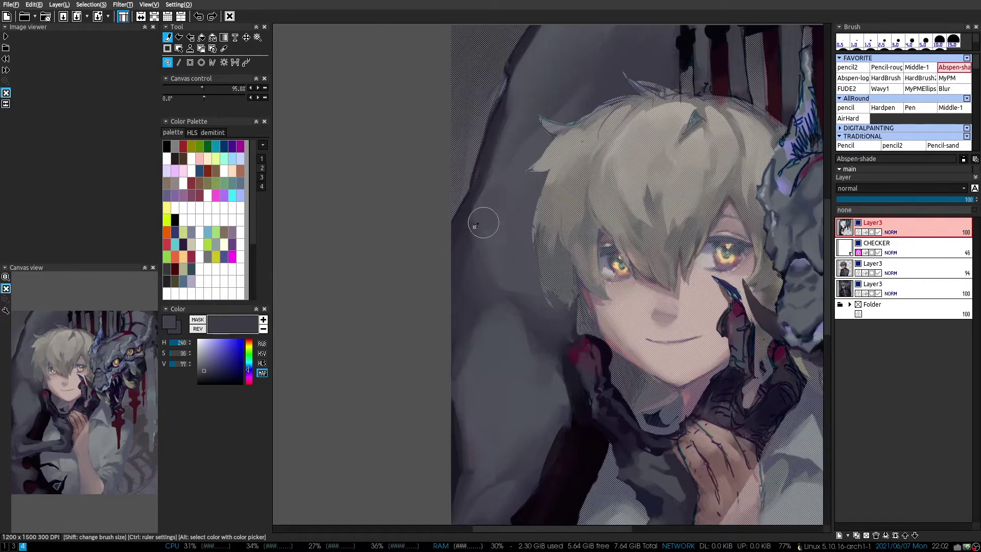
scroll(476, 225, "down", 2)
scroll(496, 201, "up", 3)
left_click(495, 200, "alt")
scroll(535, 309, "down", 2)
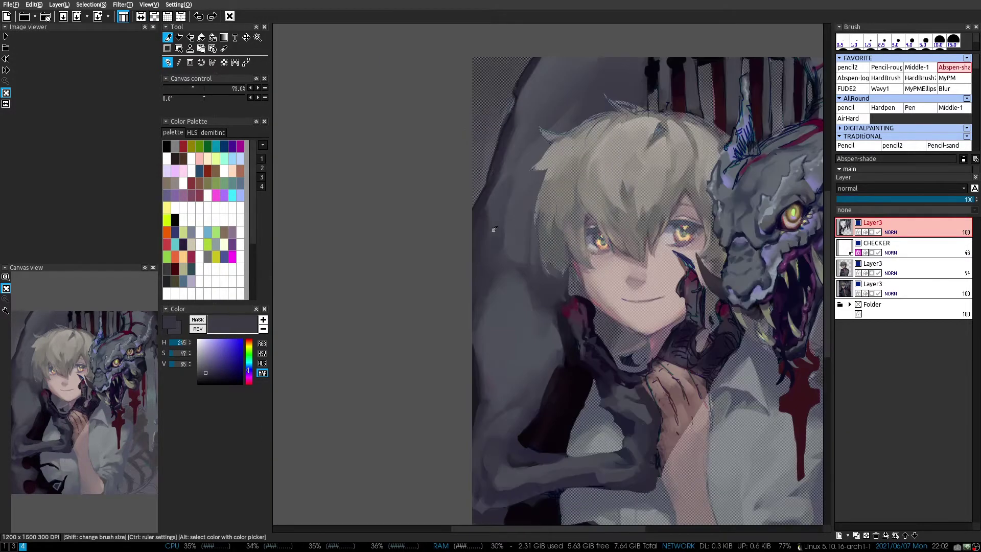
Draw dark crease lines across the background form beside the hair to divide it into segments, checking it in a mirrored view
left_click(498, 232, "alt")
scroll(485, 238, "up", 2)
left_click(523, 50, "alt")
scroll(523, 50, "down", 1)
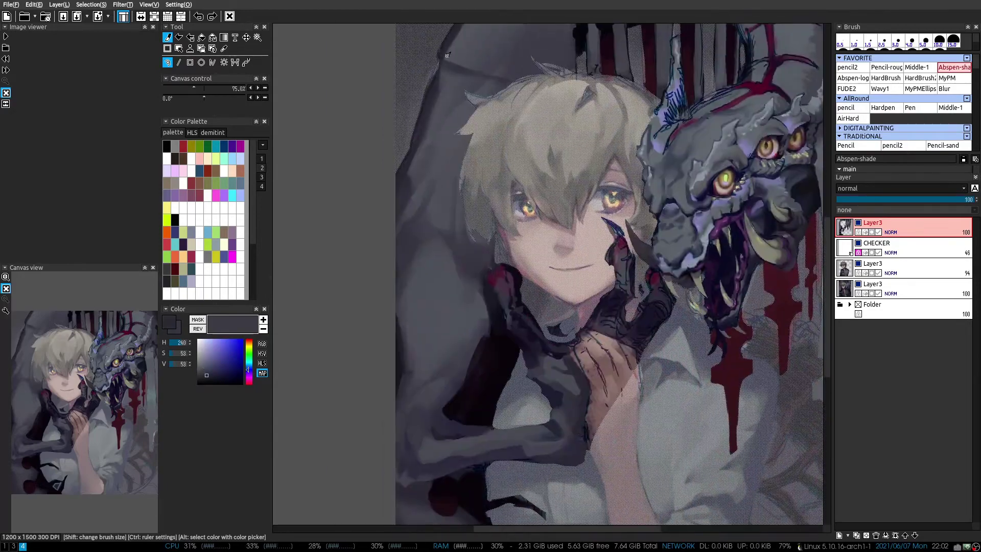
key("h")
key("h")
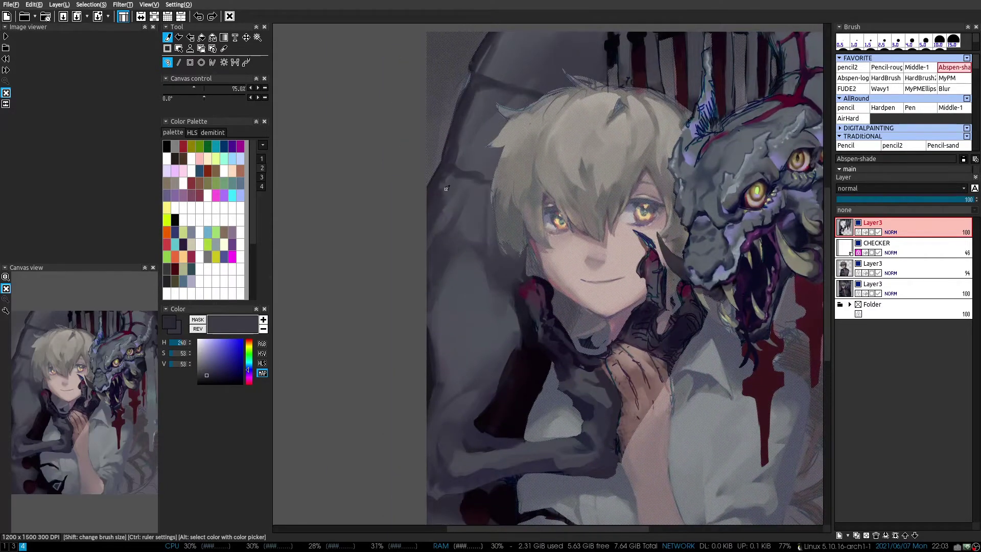
scroll(518, 33, "down", 2)
scroll(511, 153, "up", 2)
Paint a branching dark purple vein network along the background form with Middle-1, using the colour sampled from the dragon's head
left_click(511, 154, "alt")
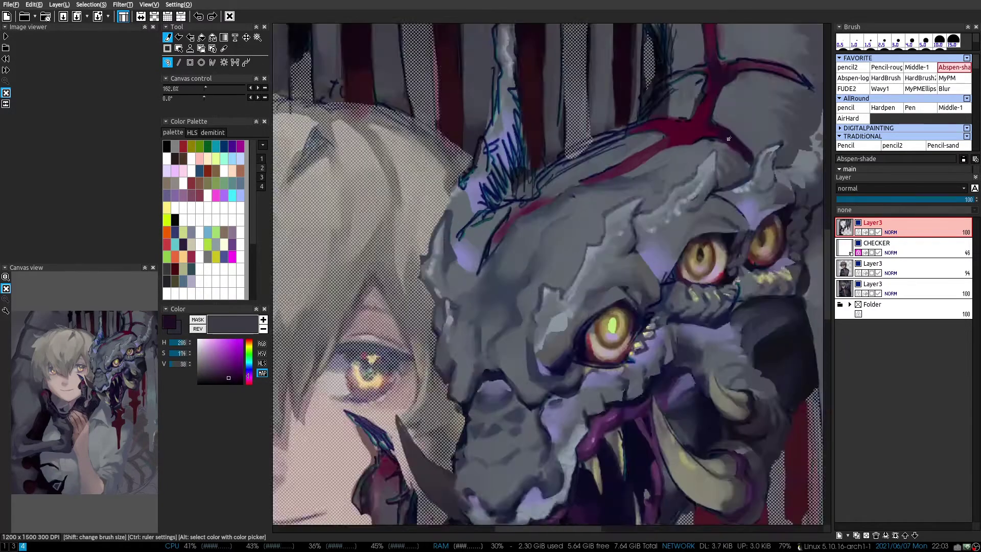
scroll(511, 153, "up", 2)
mouse_move(590, 174)
left_mouse_down()
mouse_move(511, 158)
mouse_move(488, 76)
left_mouse_up()
mouse_move(522, 41)
left_mouse_down()
mouse_move(417, 276)
mouse_move(423, 214)
left_mouse_up()
scroll(475, 188, "down", 1)
scroll(523, 119, "down", 1)
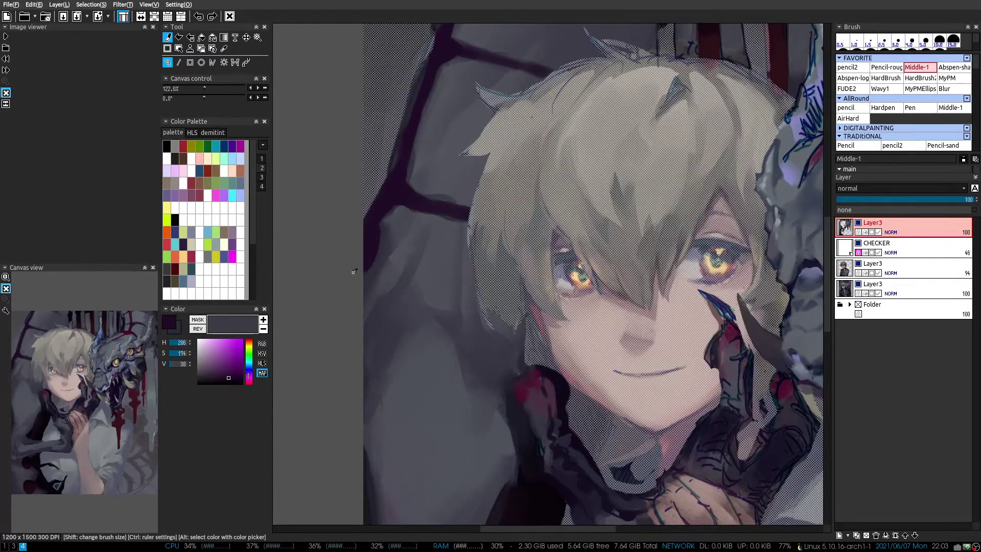
Paint crimson centres into the dark purple veins along the background form beside the hair
scroll(373, 221, "down", 1)
left_click(559, 70, "alt")
scroll(440, 246, "up", 2)
left_click_drag(406, 230, 436, 242)
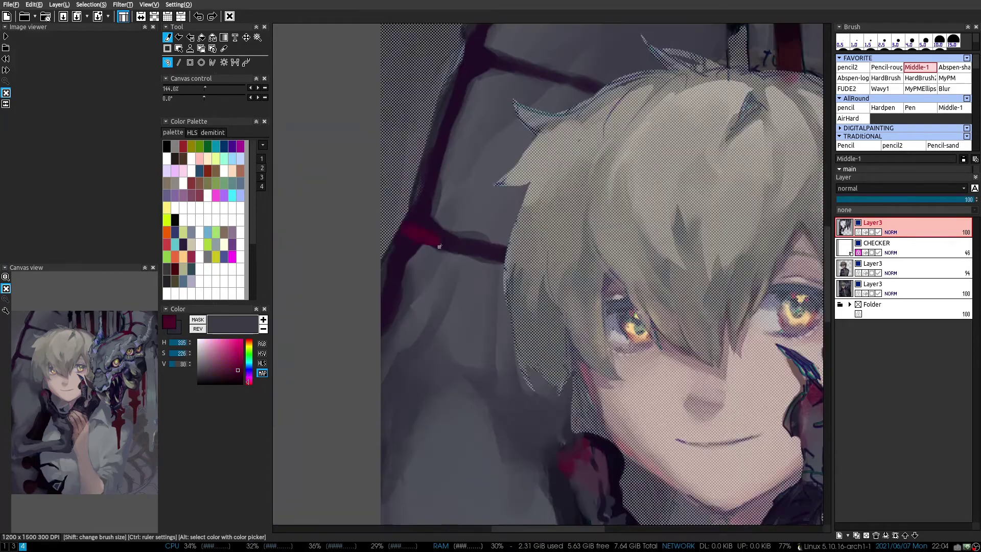
scroll(554, 87, "down", 1)
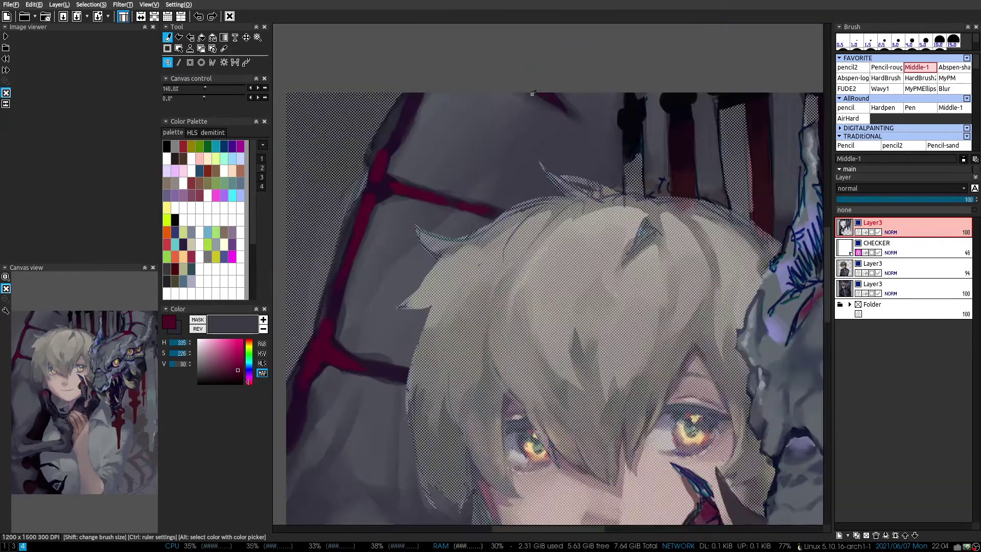
scroll(404, 90, "down", 2)
Add thin dark purple branch lines inside the upper segment of the background form, alongside the crimson veins
scroll(434, 97, "up", 1)
scroll(496, 106, "up", 2)
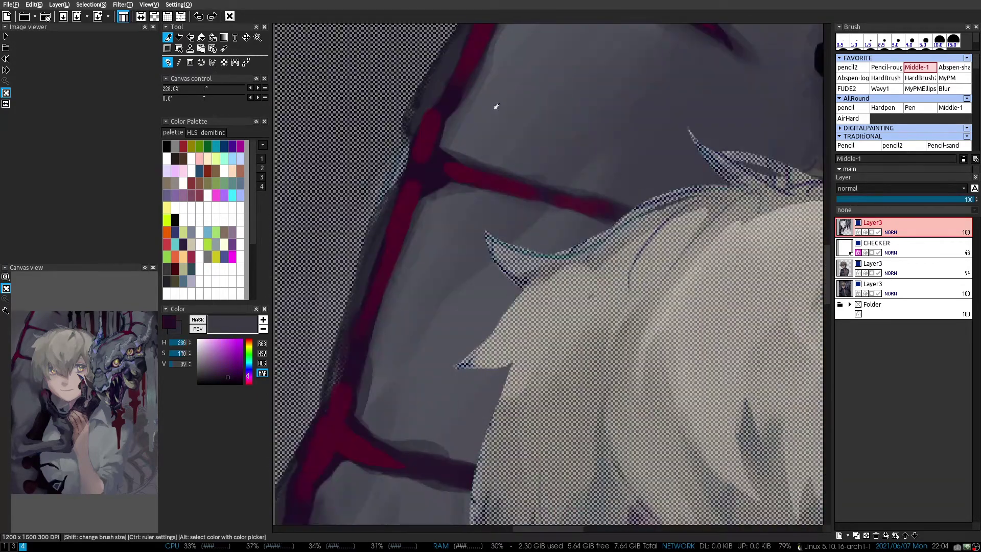
left_click_drag(494, 79, 471, 134)
left_click_drag(511, 154, 470, 139)
scroll(485, 194, "down", 5)
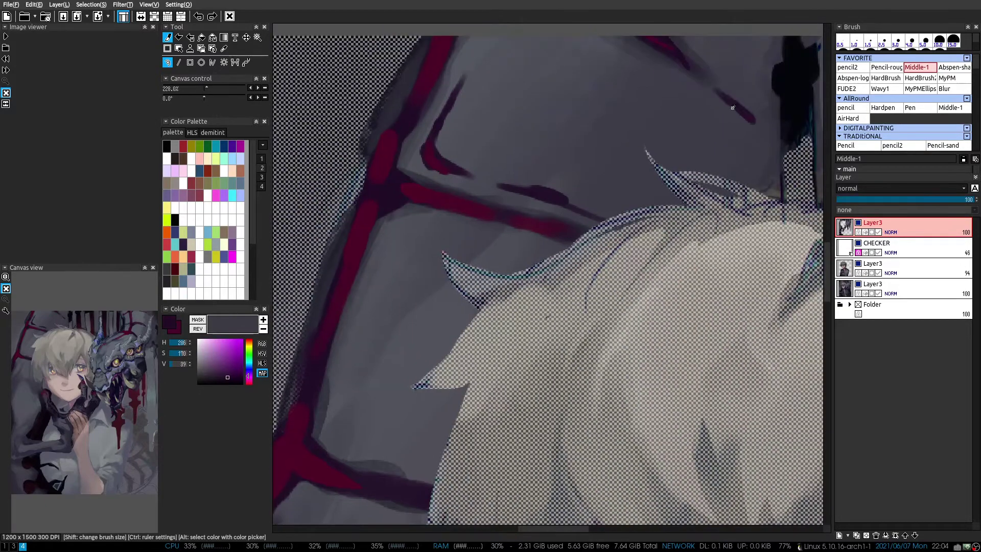
Extend the veins with dark purple strokes in the segment beside the hair and down the form's outer edge
scroll(447, 256, "up", 3)
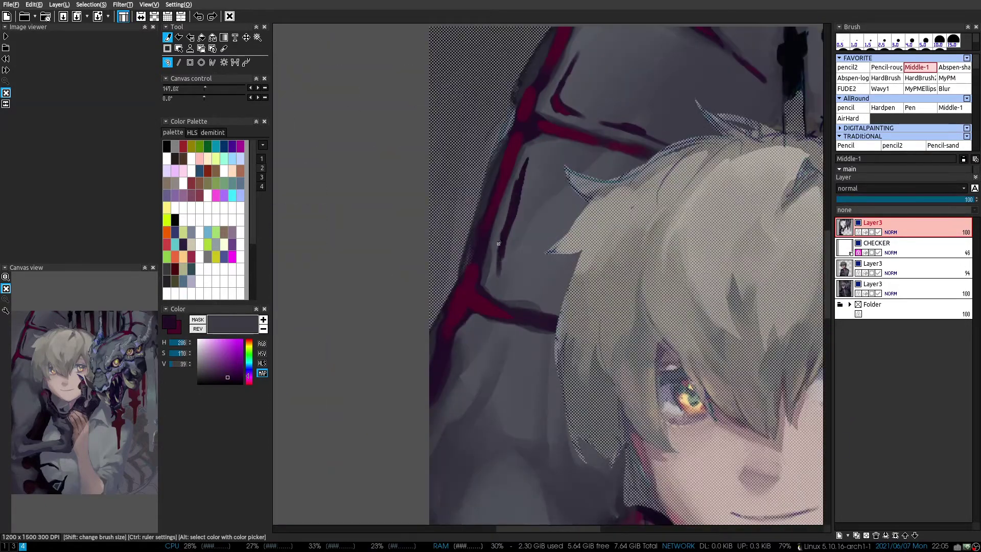
left_click_drag(498, 243, 511, 176)
scroll(497, 185, "down", 3)
scroll(489, 232, "up", 2)
left_click(489, 232, "alt")
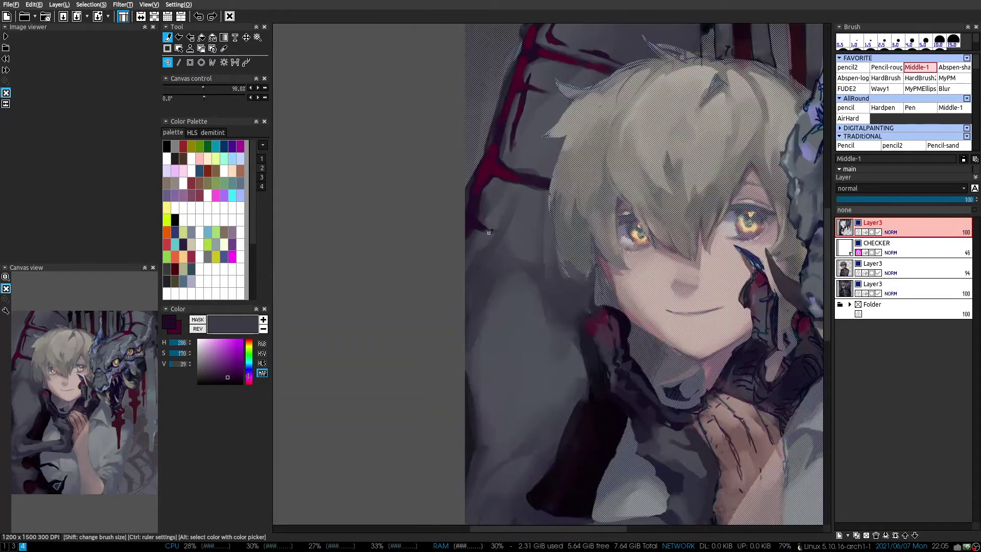
Add a star-shaped vein above the shoulder, hide the CHECKER layer and switch to the Abspen-shade brush
scroll(462, 225, "down", 3)
scroll(339, 182, "up", 2)
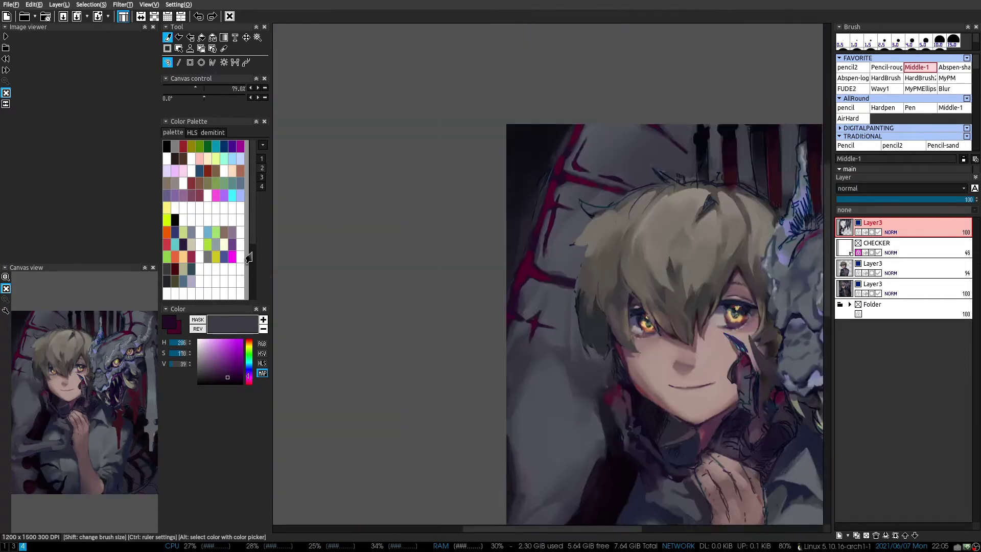
scroll(509, 191, "down", 1)
key("2")
scroll(517, 83, "down", 2)
scroll(541, 460, "up", 4)
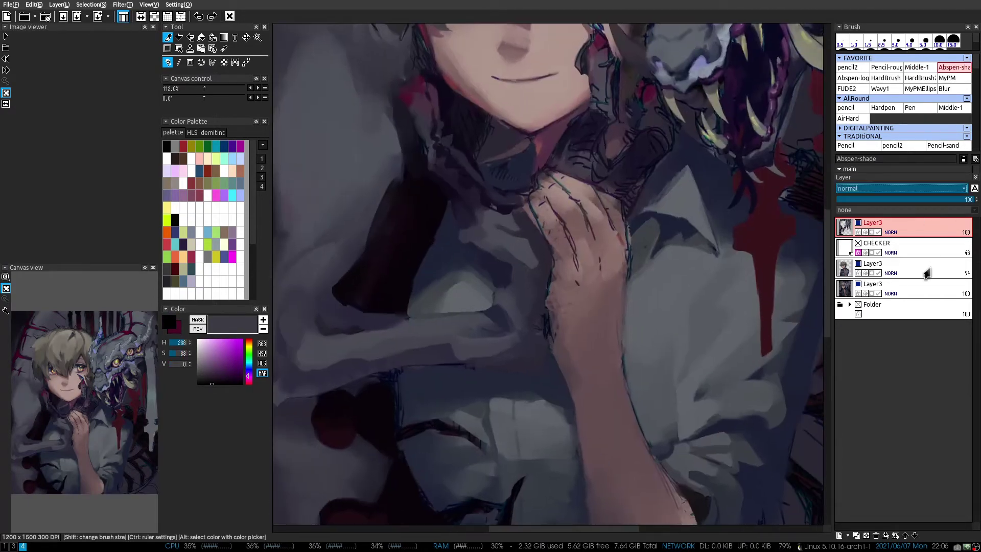
Show the CHECKER layer and paint skin tones over the sketch lines on the raised human hand and its fingers
left_click(858, 247)
left_click(859, 244)
left_click(879, 226)
left_click_drag(537, 189, 499, 261)
left_click_drag(588, 164, 511, 232)
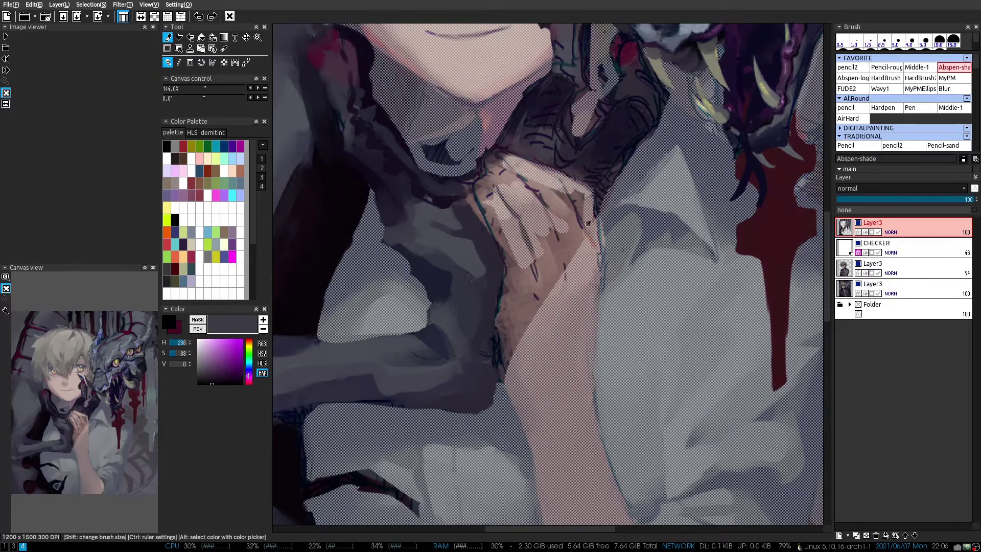
left_click_drag(583, 194, 570, 255)
mouse_move(506, 151)
left_mouse_down()
mouse_move(478, 212)
mouse_move(506, 327)
left_mouse_up()
left_click_drag(562, 168, 487, 218)
left_click(859, 244)
scroll(517, 297, "up", 1)
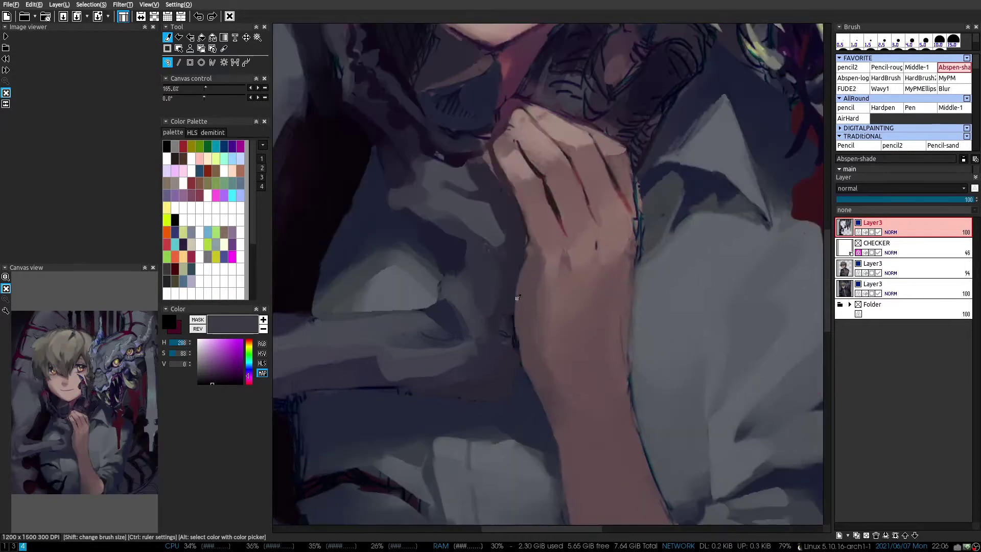
Refine the human hand's finger edges and the dark clothing beside them with sampled tones, using the Middle-1 brush
left_click(511, 228, "alt")
mouse_move(492, 168)
left_mouse_down()
mouse_move(501, 205)
mouse_move(564, 220)
mouse_move(552, 233)
left_mouse_up()
scroll(520, 171, "up", 1)
left_click(479, 204, "alt")
key("b")
left_click(532, 215, "alt")
left_click(534, 218, "alt")
mouse_move(542, 200)
left_mouse_down()
mouse_move(534, 218)
mouse_move(552, 210)
left_mouse_up()
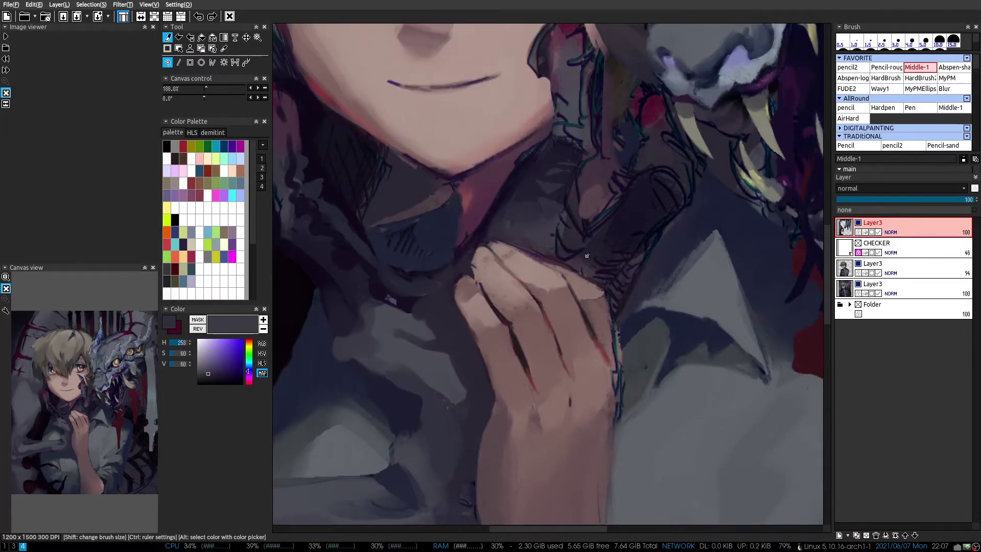
Paint sampled grey-purple tones over the hatching on the creature's hand beside the neck and its finger along the jaw
left_click_drag(598, 255, 639, 219)
left_click(645, 214, "alt")
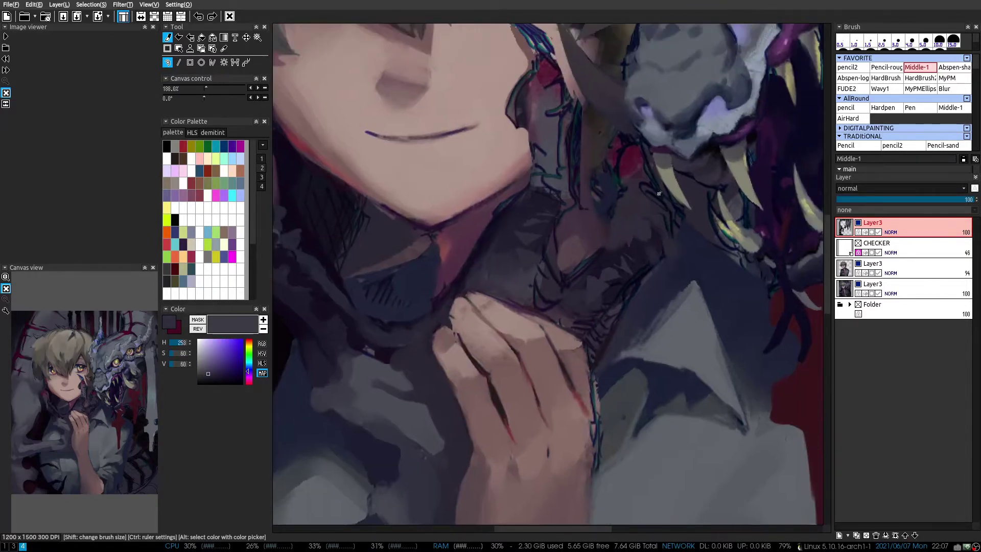
left_click_drag(638, 173, 616, 223)
key("b")
key("b")
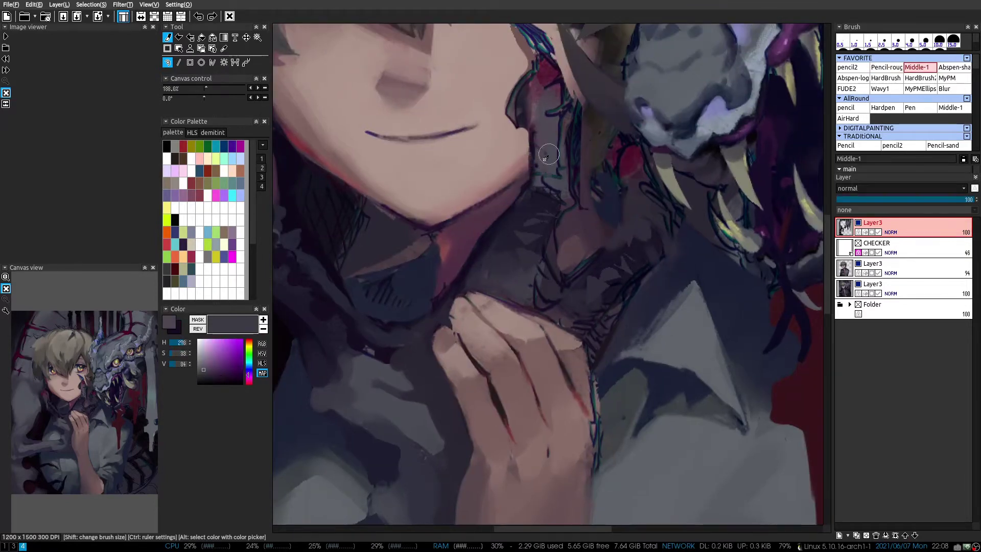
left_click(559, 194, "alt")
left_click_drag(567, 176, 558, 207)
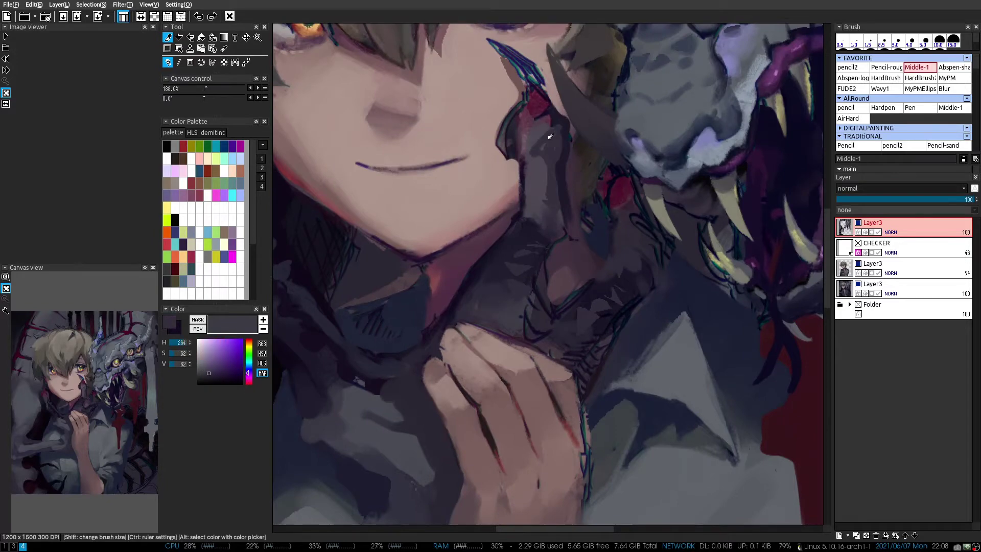
Clean up the creature's finger against the cheek, defining its dark side planes, crimson tip and pale green-grey claw
left_click(550, 137, "alt")
scroll(551, 137, "down", 2)
scroll(529, 229, "up", 3)
left_click(523, 252, "alt")
mouse_move(593, 197)
left_mouse_down()
mouse_move(577, 215)
mouse_move(491, 153)
mouse_move(481, 217)
left_mouse_up()
scroll(543, 237, "down", 2)
left_click(734, 218, "alt")
scroll(511, 204, "up", 3)
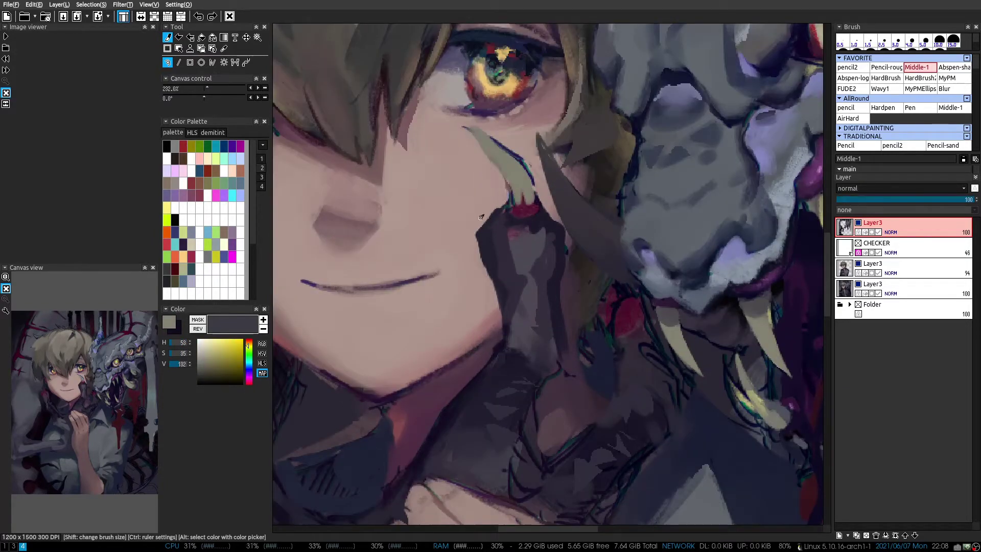
Cover the blue sketch outline on the claw below the eye and shape it with pale green-grey strokes and skin tones
left_click_drag(501, 176, 475, 134)
key("2")
left_click(526, 184, "alt")
left_click(511, 168, "alt")
key("1")
left_click(506, 173, "alt")
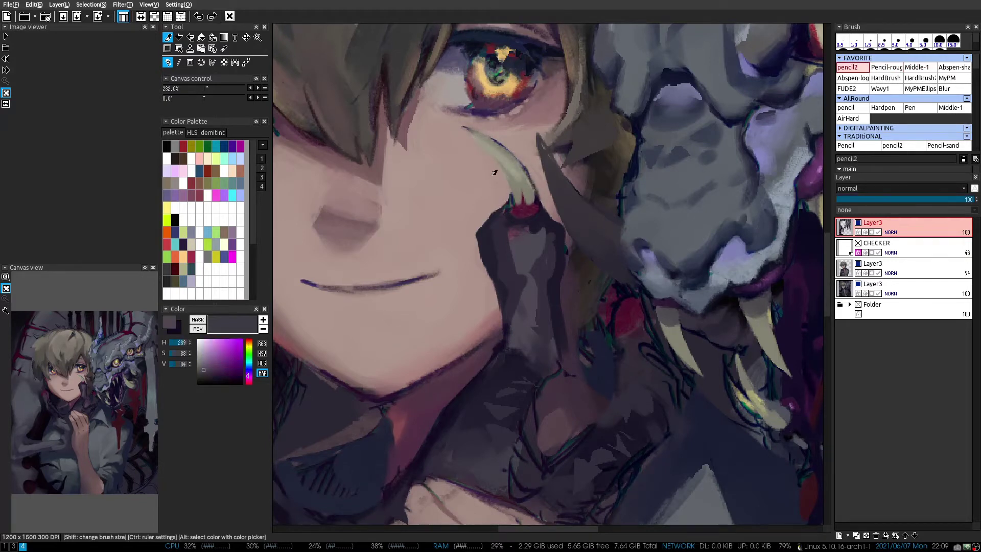
left_click(503, 194, "alt")
mouse_move(511, 169)
left_mouse_down()
mouse_move(498, 210)
mouse_move(540, 220)
left_mouse_up()
scroll(503, 189, "down", 2)
scroll(503, 189, "up", 2)
Extend the claw's base over the fingertip and shade the surrounding fingertip dark crimson, checking the shape on the mirrored canvas
left_click(525, 217, "alt")
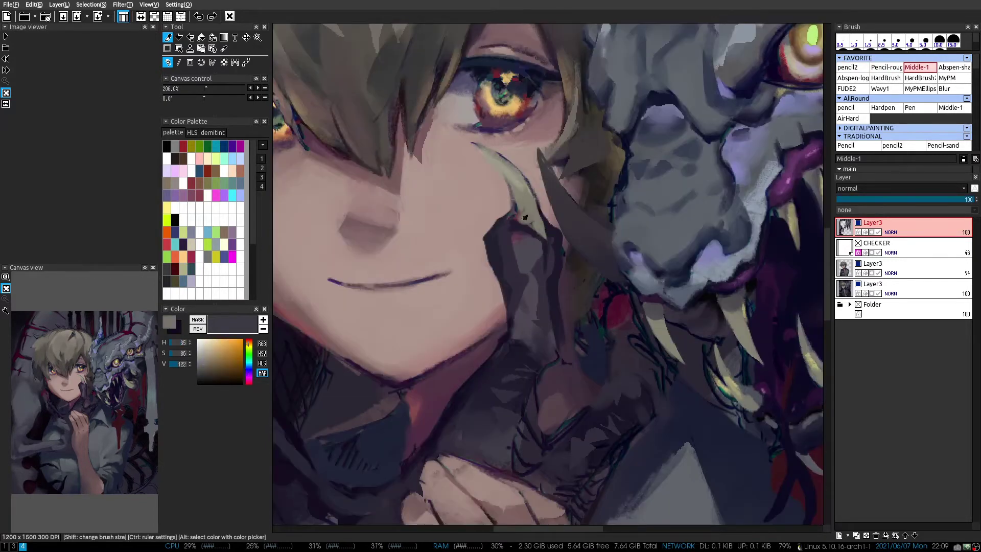
key("h")
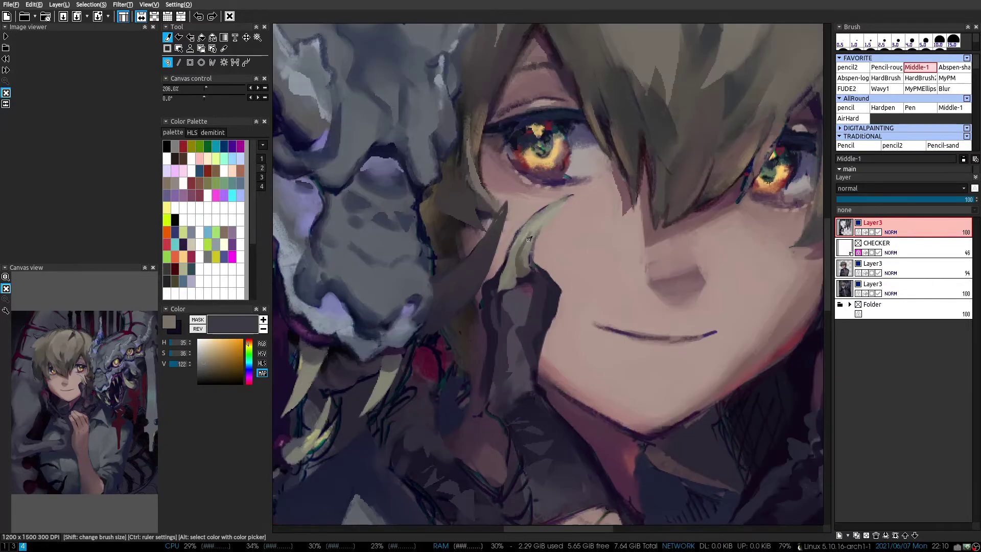
left_click(526, 240, "alt")
key("h")
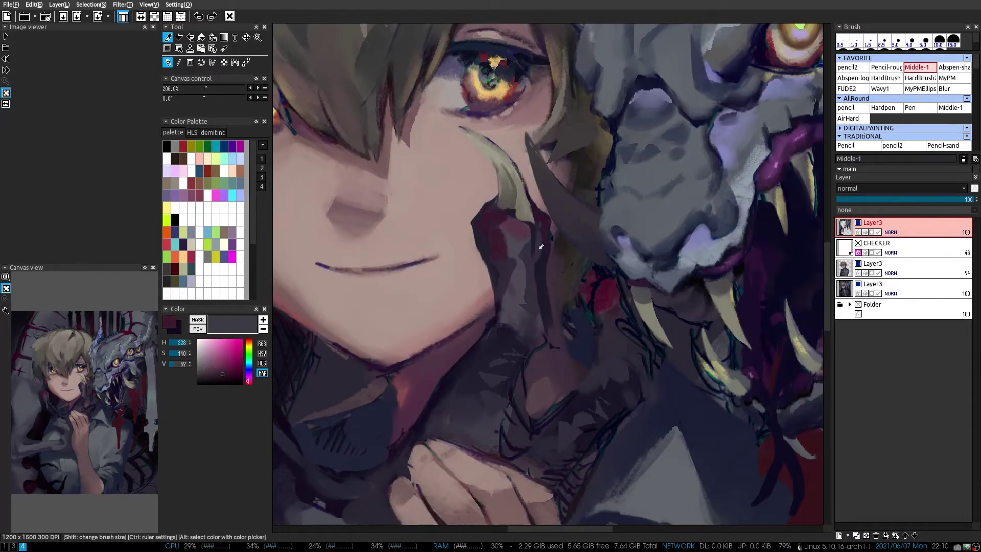
scroll(522, 285, "up", 1)
left_click(524, 208, "alt")
key("1")
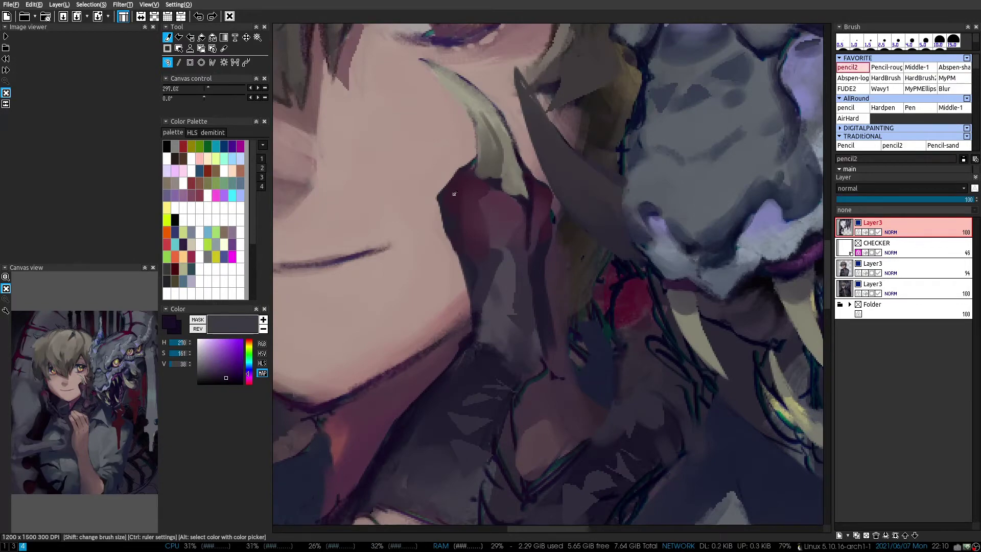
Shade the creature's finger below the crimson tip with dark blue-purple tones and refine its contour against the jaw
scroll(524, 230, "down", 1)
left_click(525, 301, "alt")
key("2")
key("2")
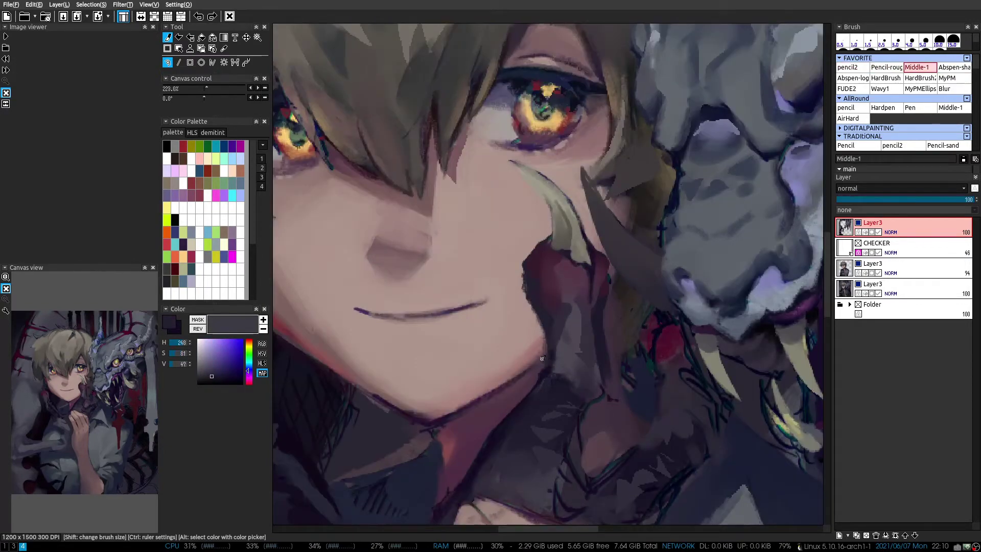
left_click(559, 329, "alt")
scroll(526, 284, "down", 1)
scroll(517, 278, "up", 1)
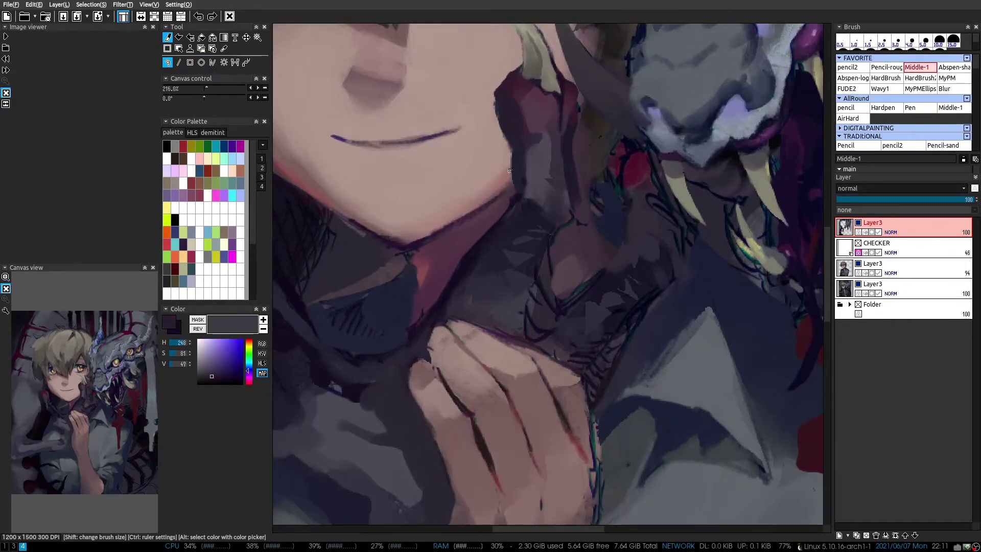
Paint dark blue-purple tones over the sketch lines between the creature's finger joint and palm
key("h")
key("h")
left_click(578, 302, "alt")
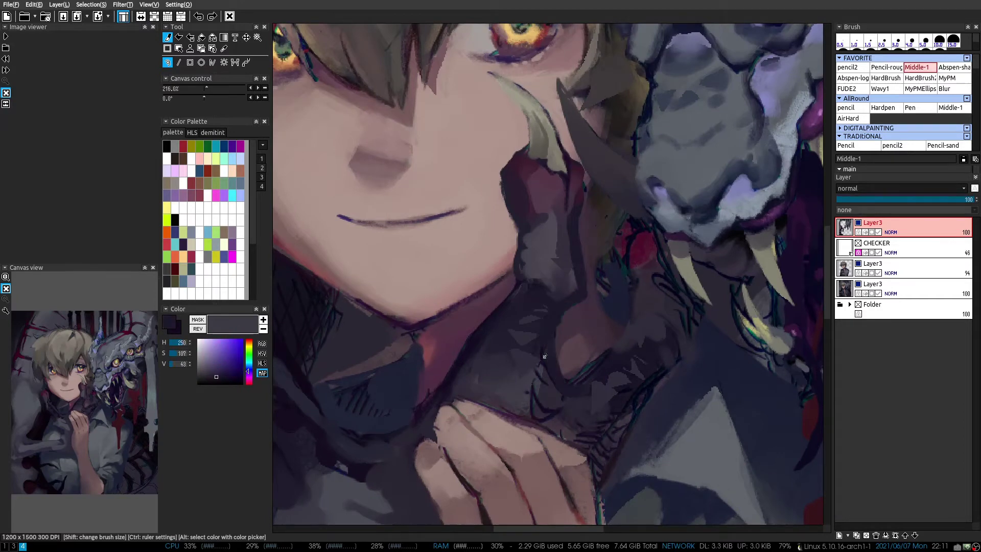
left_click_drag(544, 356, 532, 289)
key("3")
left_click(553, 342, "alt")
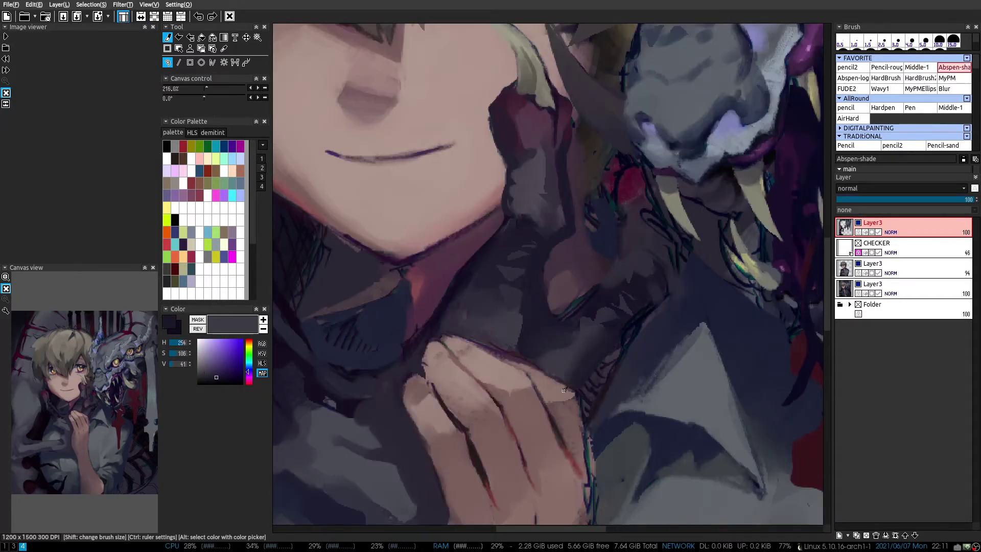
Blend the planes on the back of the creature's hand above the human fingers with the Abspen-shade brush
scroll(564, 390, "down", 1)
scroll(519, 263, "up", 1)
left_click(519, 263, "alt")
left_click_drag(532, 228, 532, 287)
left_click(556, 261, "alt")
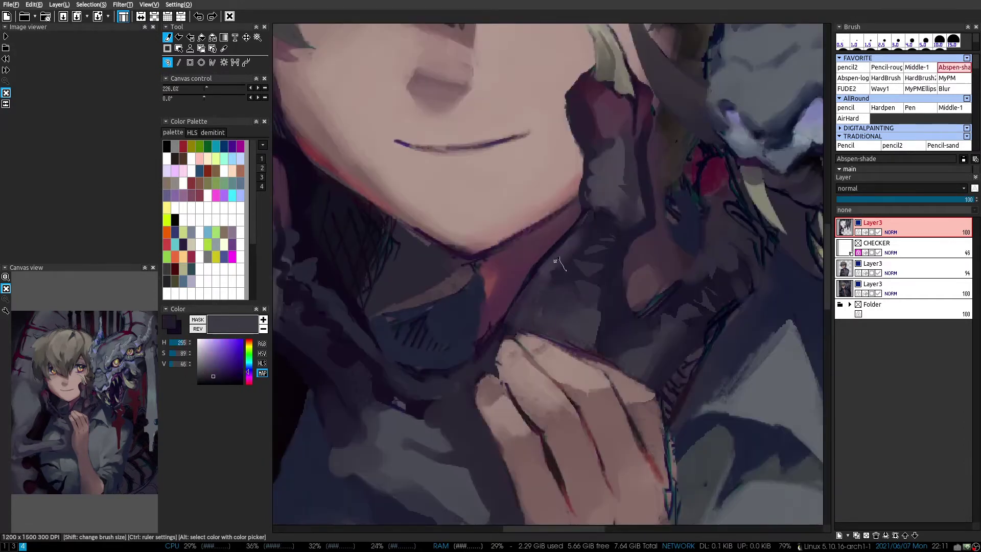
scroll(517, 333, "down", 1)
scroll(511, 349, "up", 1)
left_click(511, 349, "alt")
scroll(530, 284, "down", 1)
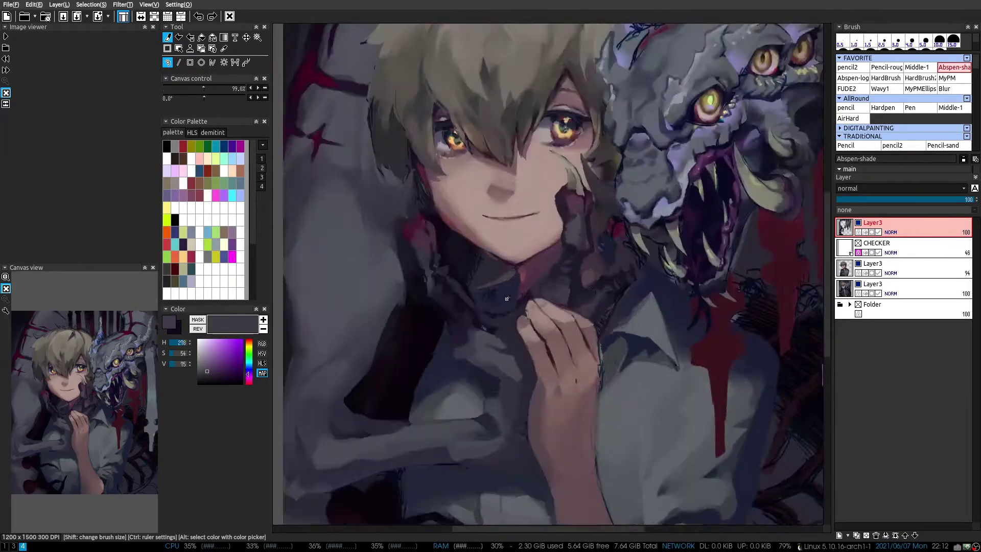
Add lighter grey-purple strokes to the knuckle and back of the creature's hand beside the neck
scroll(602, 289, "up", 1)
left_click(602, 289, "alt")
left_click_drag(602, 289, 618, 292)
left_click(586, 83, "alt")
scroll(601, 304, "down", 2)
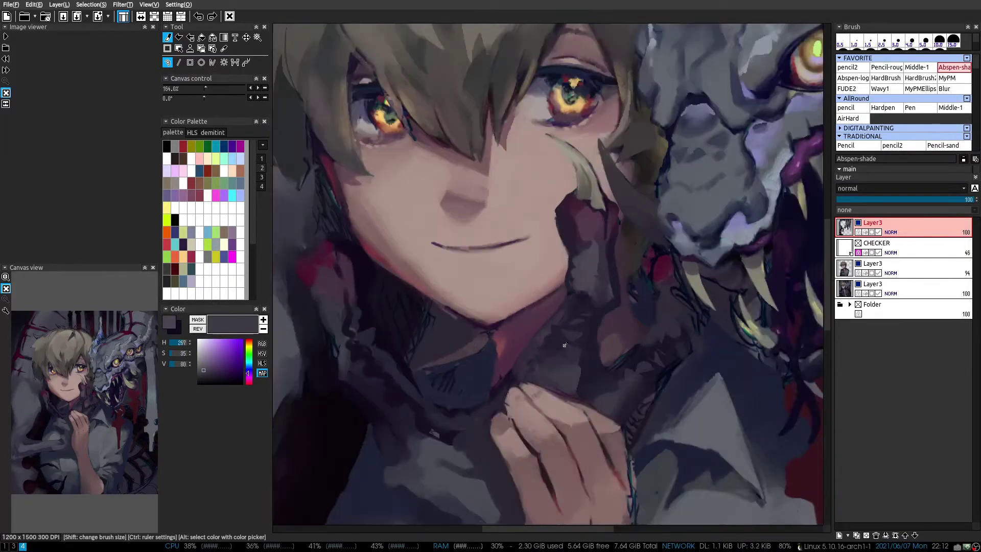
left_click(588, 348, "alt")
scroll(588, 347, "down", 1)
scroll(617, 259, "up", 2)
scroll(617, 259, "up", 1)
left_click(600, 303, "alt")
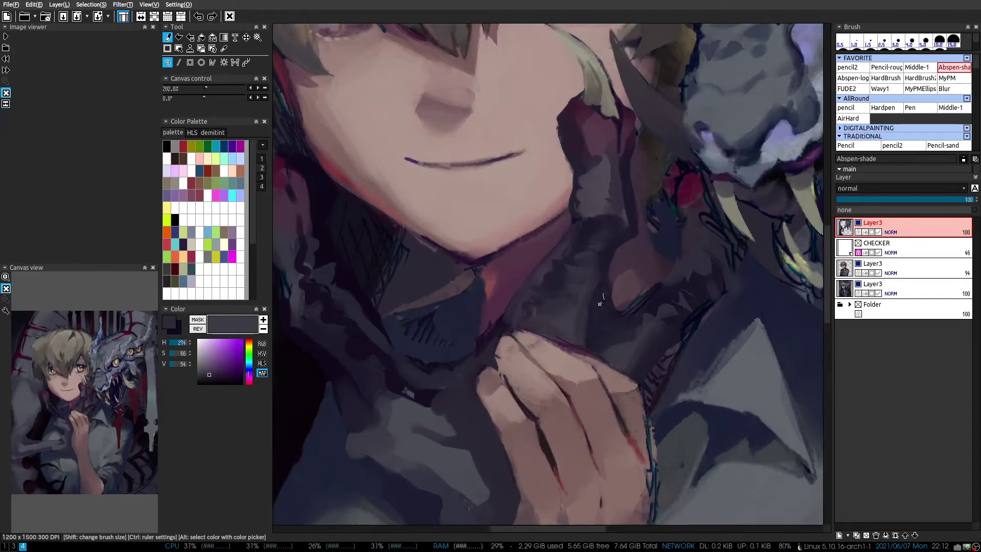
Deepen the shadows around the creature's palm and define the dark crease between its finger and thumb
scroll(596, 336, "down", 4)
scroll(603, 234, "up", 5)
left_click(603, 233, "alt")
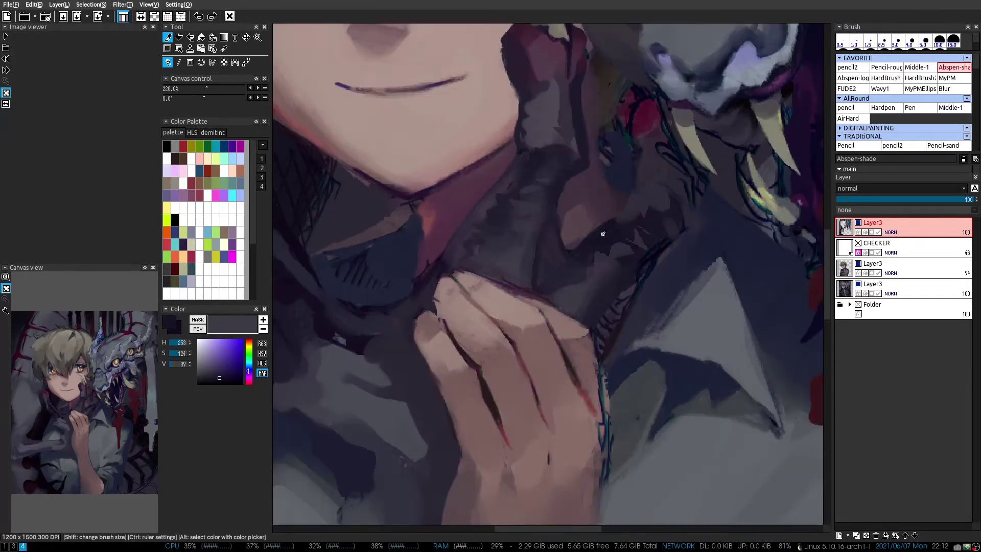
scroll(626, 238, "down", 3)
scroll(591, 215, "up", 3)
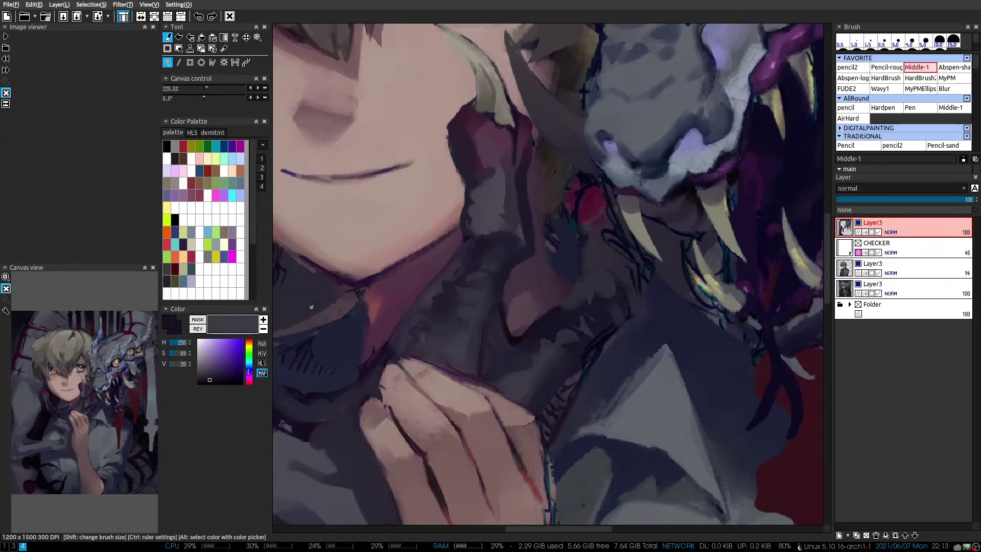
scroll(592, 215, "down", 3)
scroll(592, 214, "up", 3)
Block in the creature's curled finger under the dragon's jaw with near-black purple, keeping a crimson accent at its tip
left_click(223, 378)
left_click(542, 209, "alt")
mouse_move(541, 209)
left_mouse_down()
mouse_move(560, 271)
mouse_move(534, 326)
left_mouse_up()
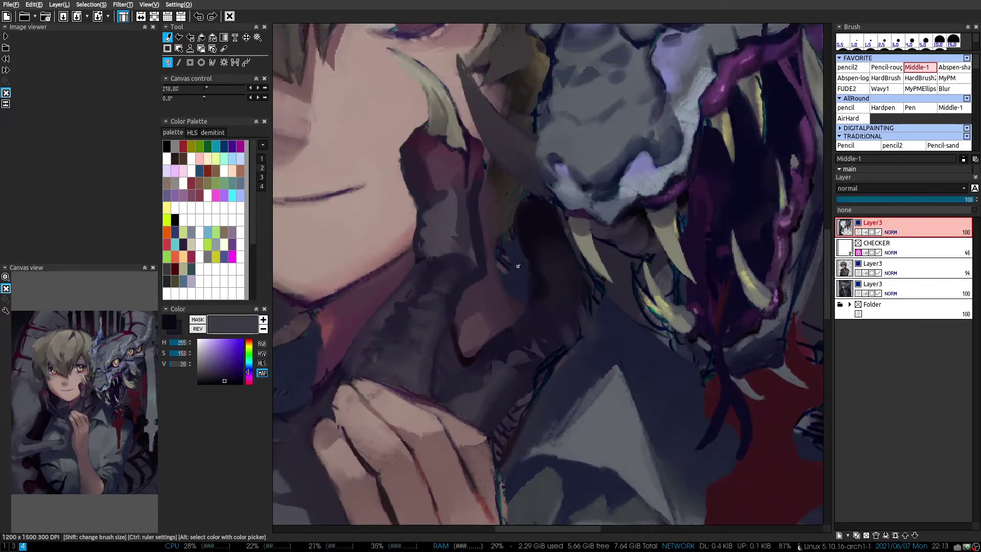
key("2")
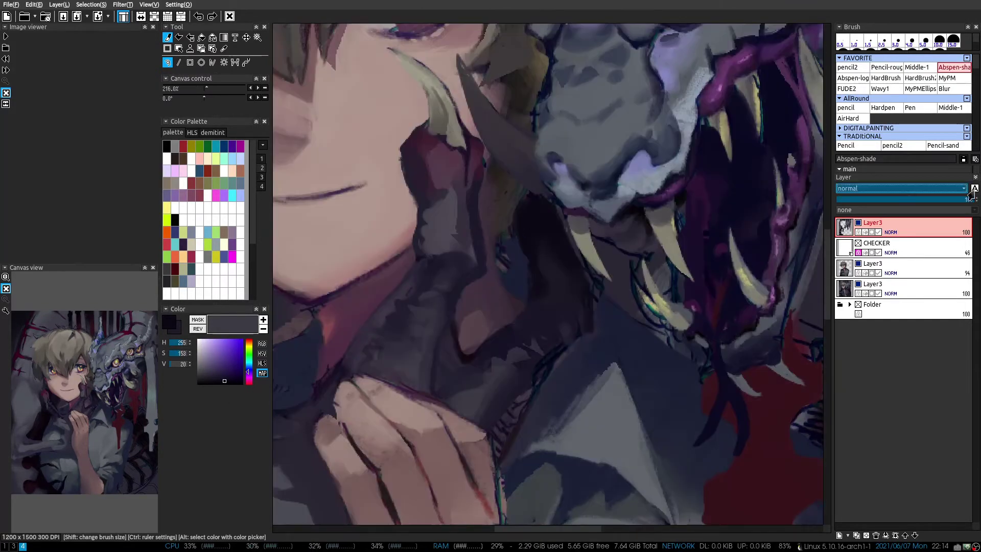
left_click_drag(504, 271, 511, 240)
key("1")
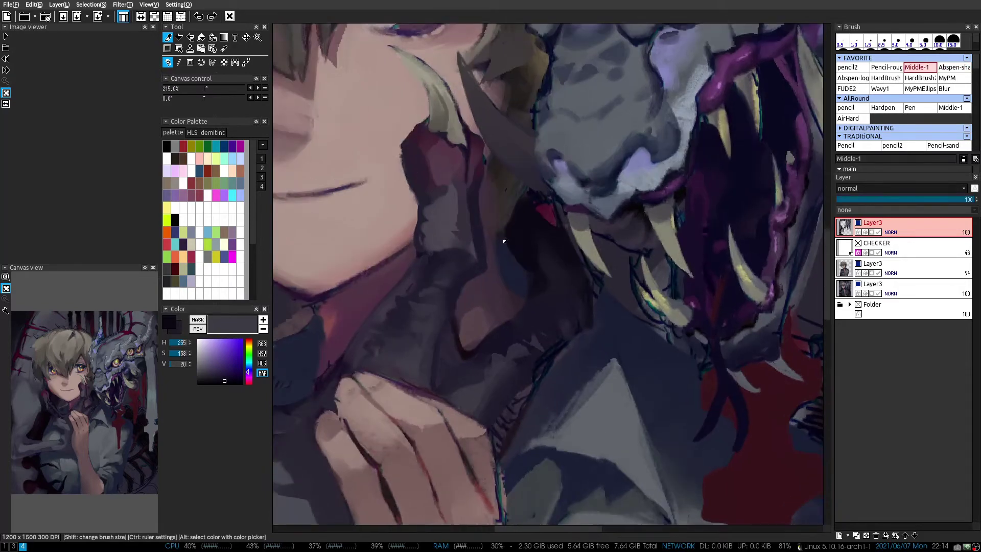
left_click(507, 236, "alt")
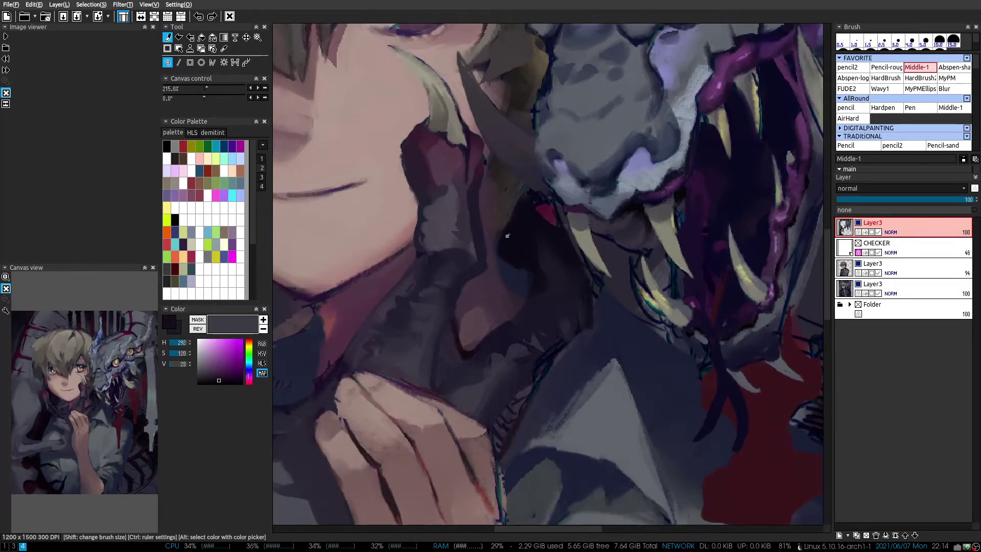
Refine the curled finger's dark edges and shade the adjoining hand with sampled purples using the Pencil-rough brush
scroll(538, 293, "up", 3)
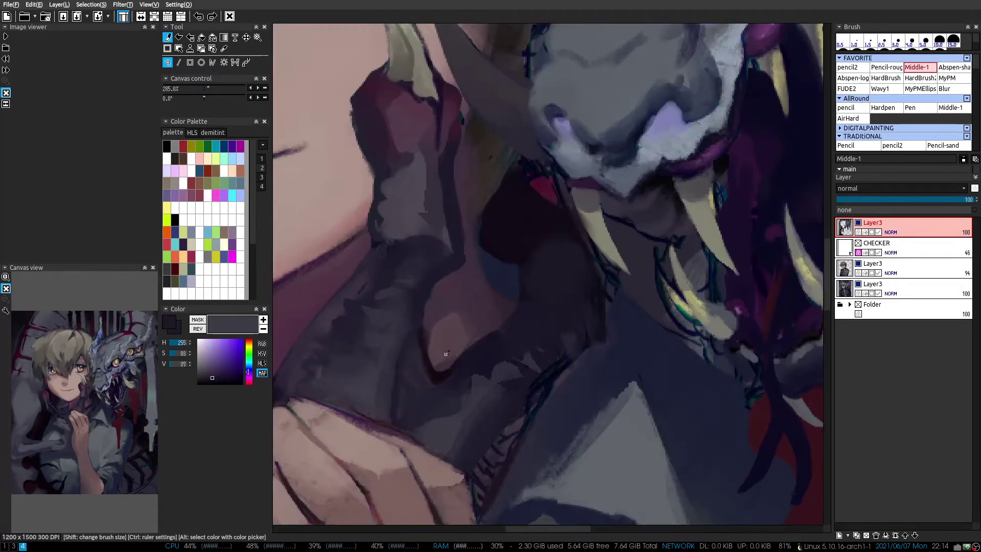
key("3")
left_click(528, 303, "alt")
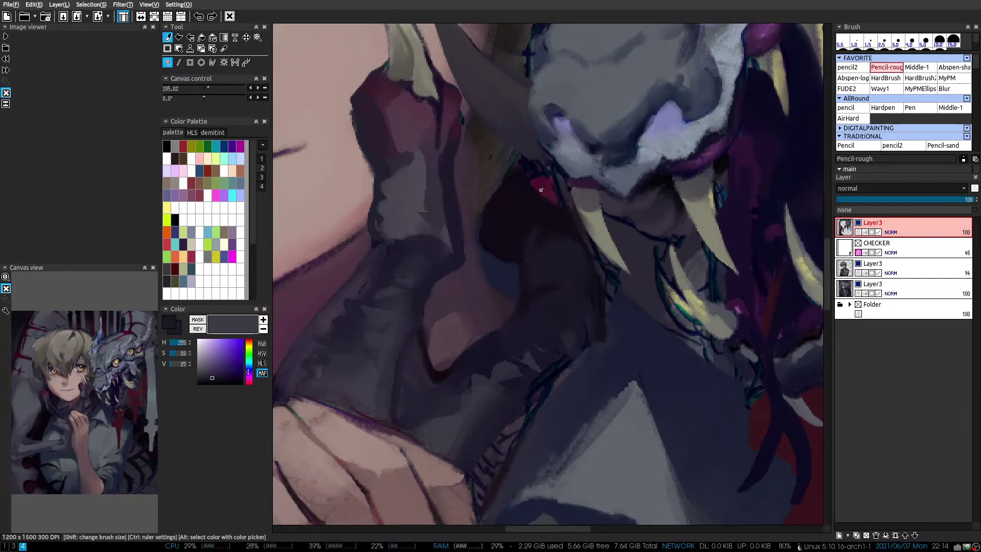
scroll(542, 190, "down", 2)
left_click(390, 371, "alt")
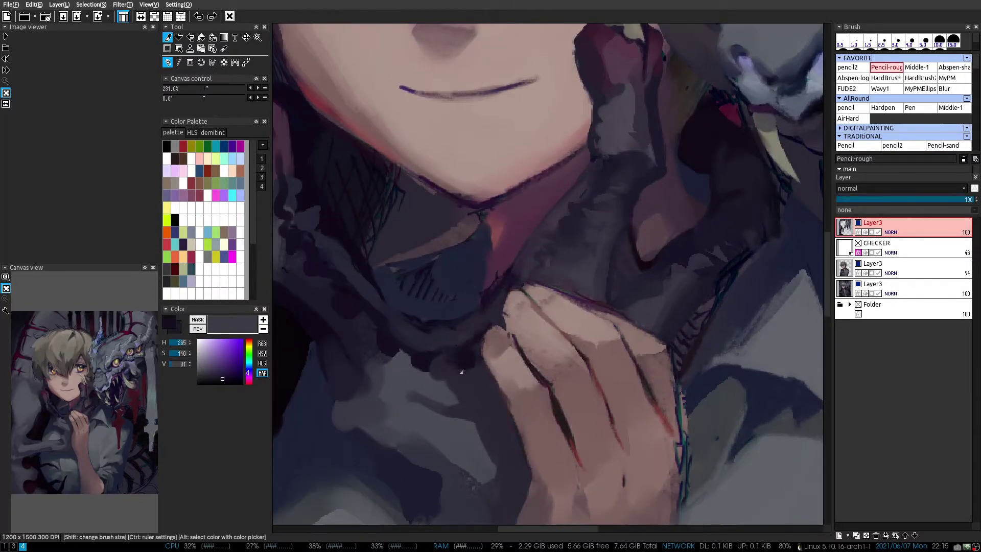
Paint dark jagged edges along the creature's hands around the neck and cover the hatching on the blue inner collar
key("2")
scroll(390, 317, "down", 1)
left_click_drag(390, 317, 360, 315)
scroll(528, 312, "up", 1)
key("3")
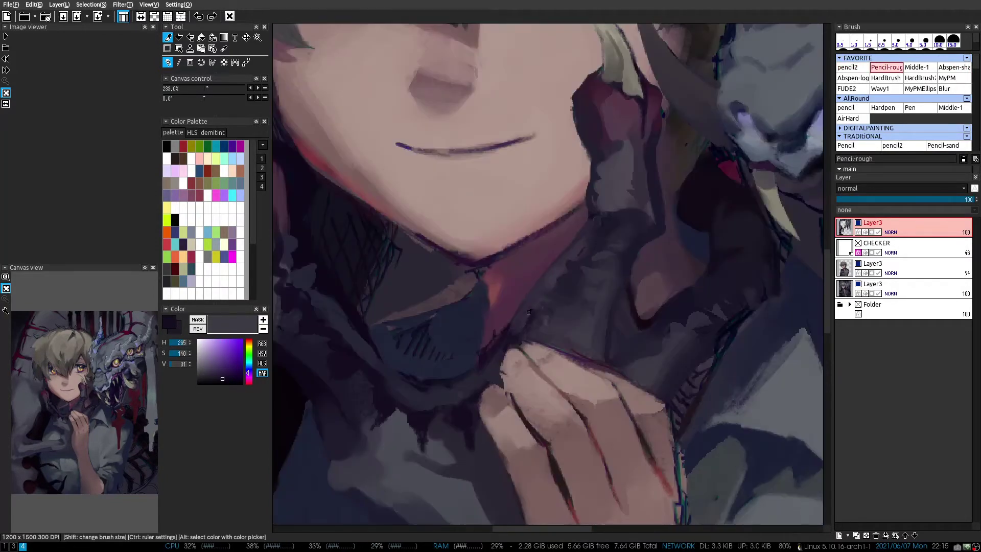
scroll(566, 254, "up", 1)
left_click_drag(316, 255, 415, 362)
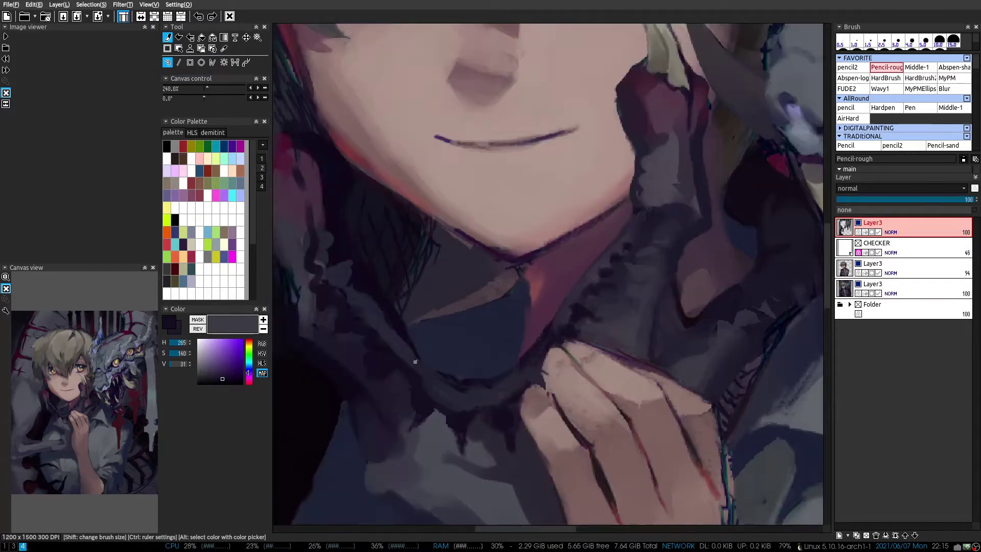
left_click_drag(433, 397, 317, 361)
scroll(633, 261, "down", 5)
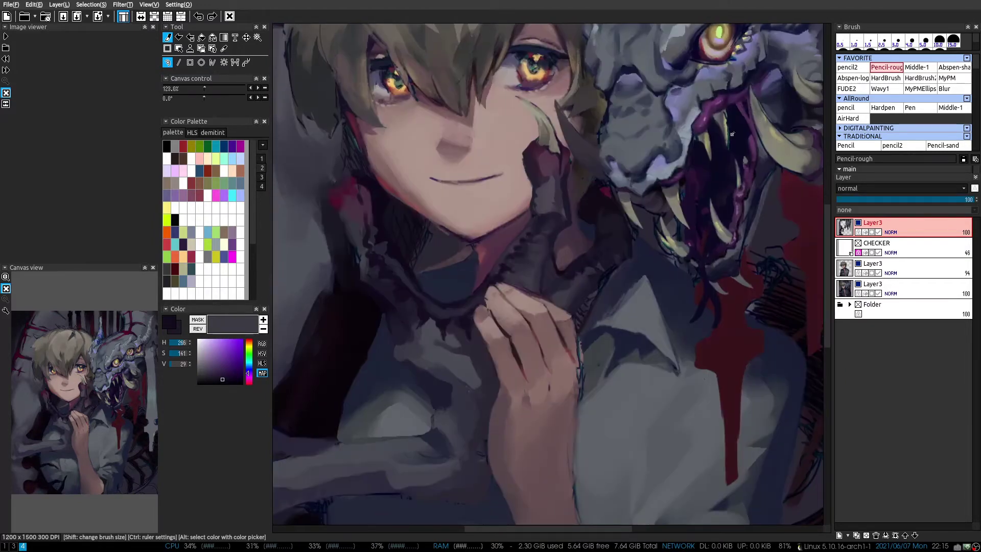
Add muted purple-grey shading to the creature's curled finger under the dragon's fangs
scroll(628, 211, "up", 5)
left_click(628, 211, "alt")
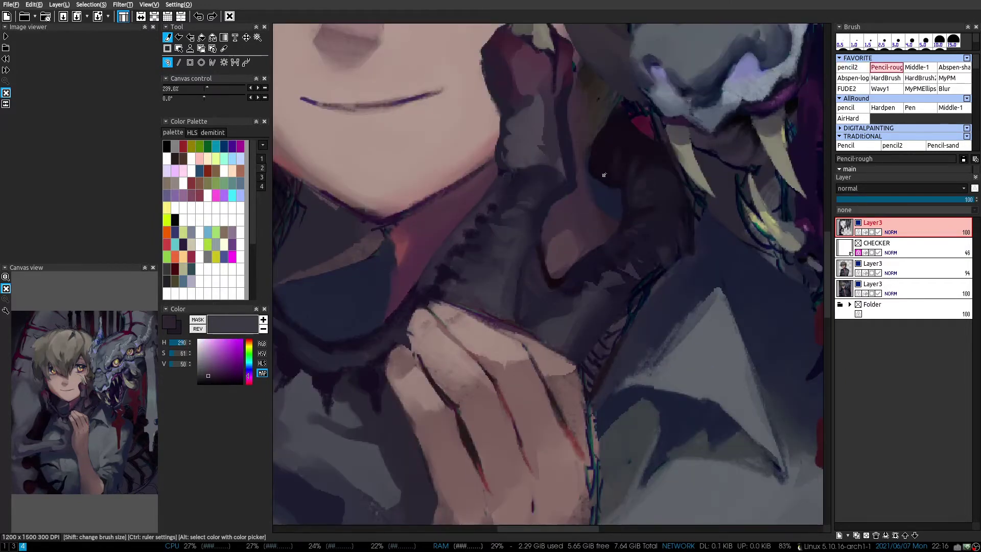
scroll(604, 174, "down", 5)
scroll(662, 189, "up", 5)
left_click(662, 189, "alt")
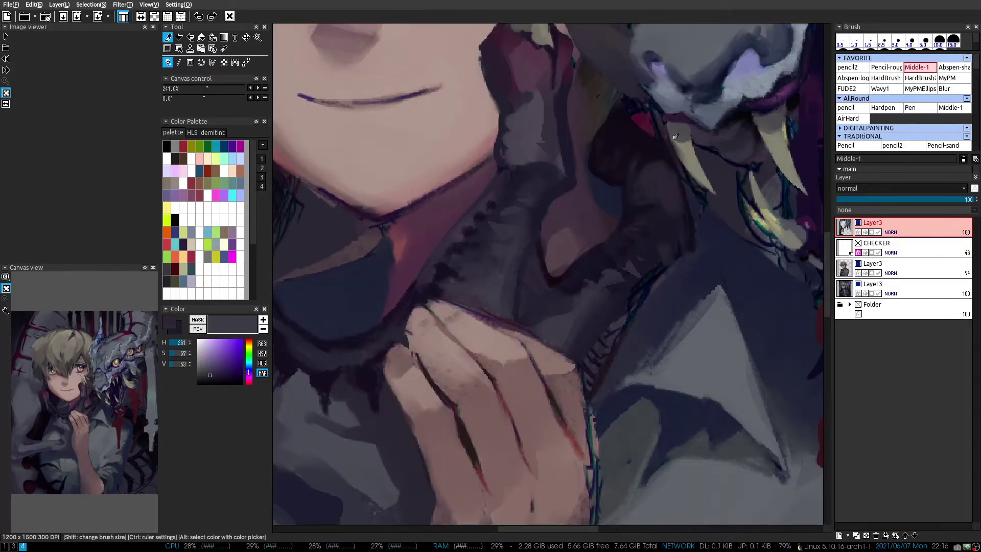
Paint dark purple over the hatched gap between the human hand and the shirt collar
scroll(676, 136, "down", 3)
left_click(549, 358, "alt")
scroll(549, 358, "up", 3)
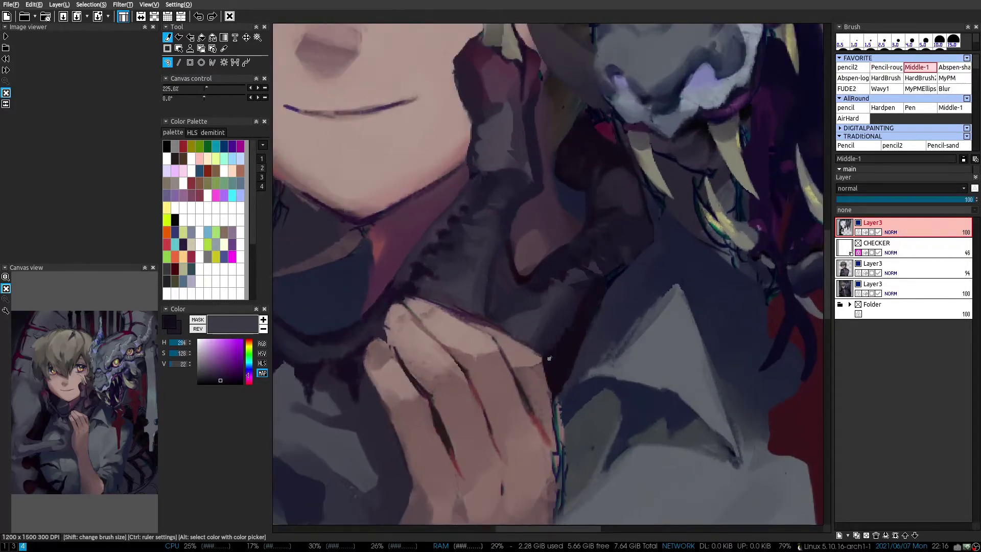
Shade the gap between the creature's clawed hand and the shirt collar in dark purple with the Abspen-shade brush
left_click(553, 329, "alt")
scroll(599, 295, "up", 2)
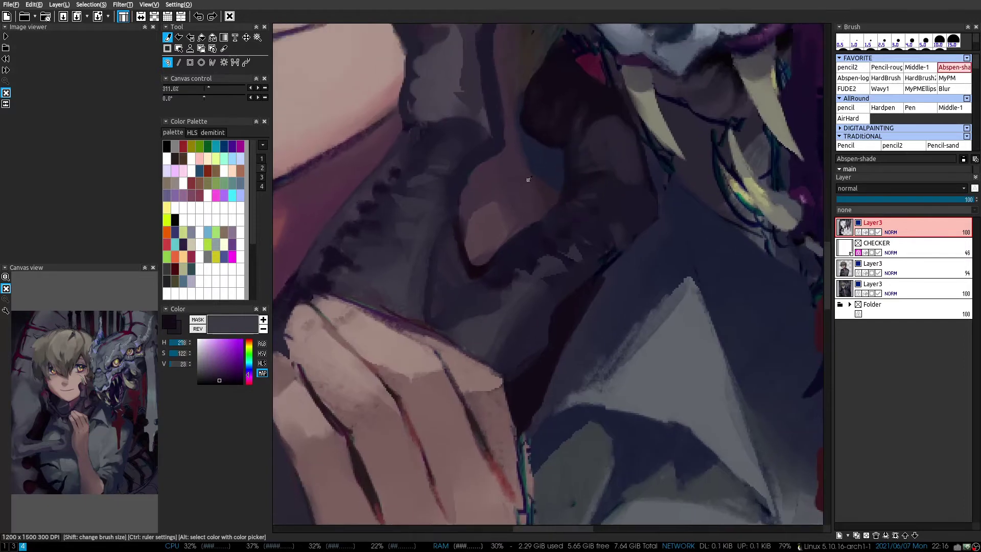
left_click_drag(600, 295, 588, 276)
scroll(590, 225, "down", 2)
left_click_drag(590, 224, 591, 281)
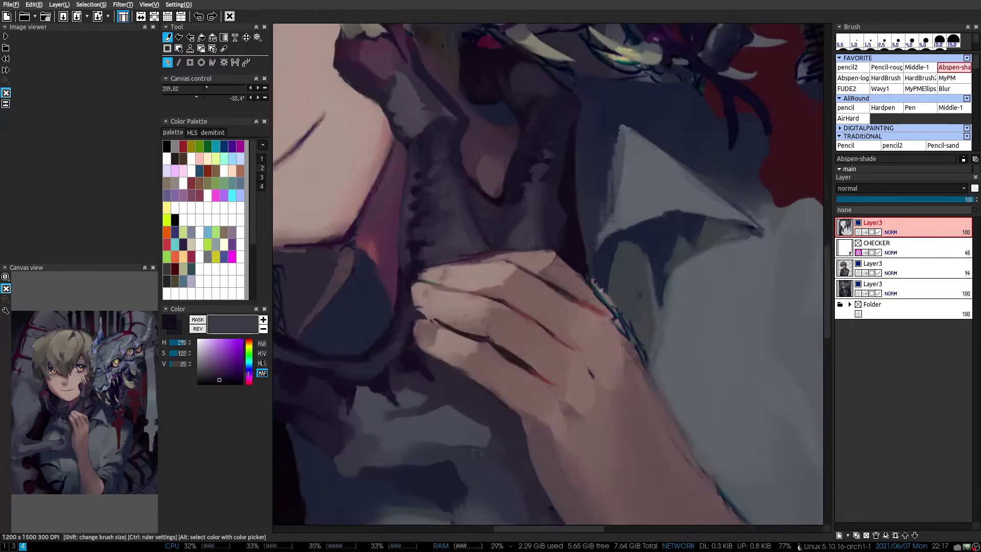
scroll(574, 340, "down", 2)
scroll(291, 322, "up", 3)
left_click(291, 322, "alt")
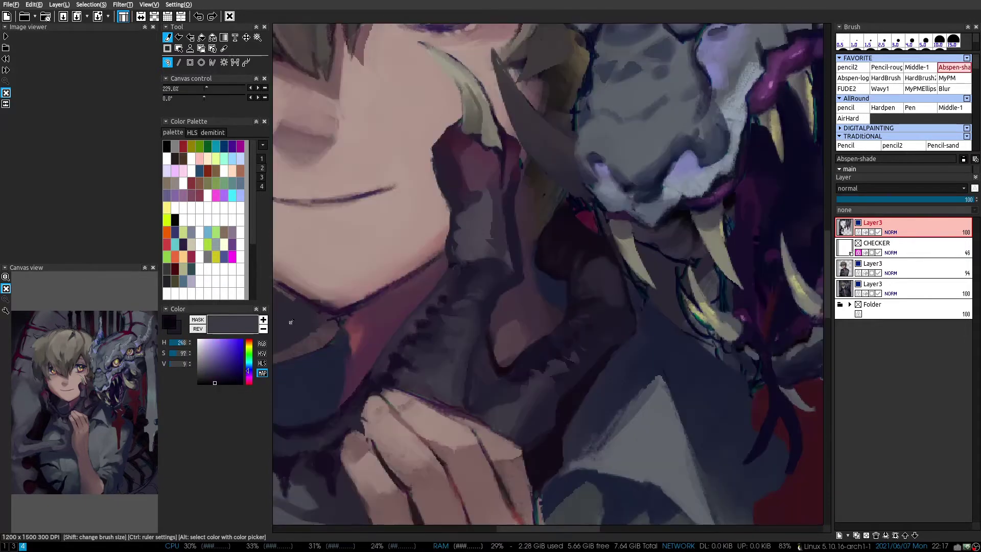
Darken the recess behind the curled finger with near-black and refine the finger's shading with the Pencil-rough brush
left_click_drag(563, 307, 534, 275)
key("1")
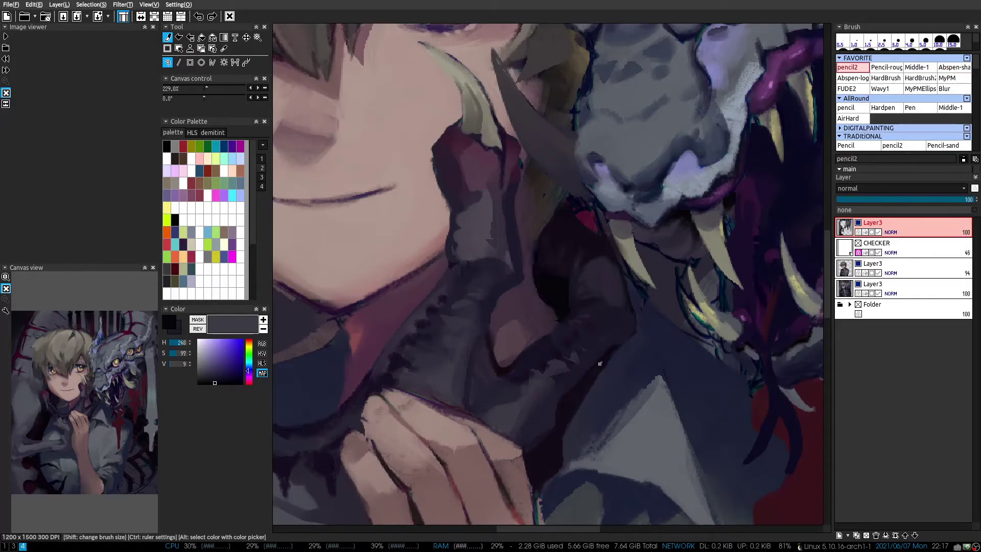
key("2")
scroll(543, 414, "up", 2)
scroll(557, 358, "down", 2)
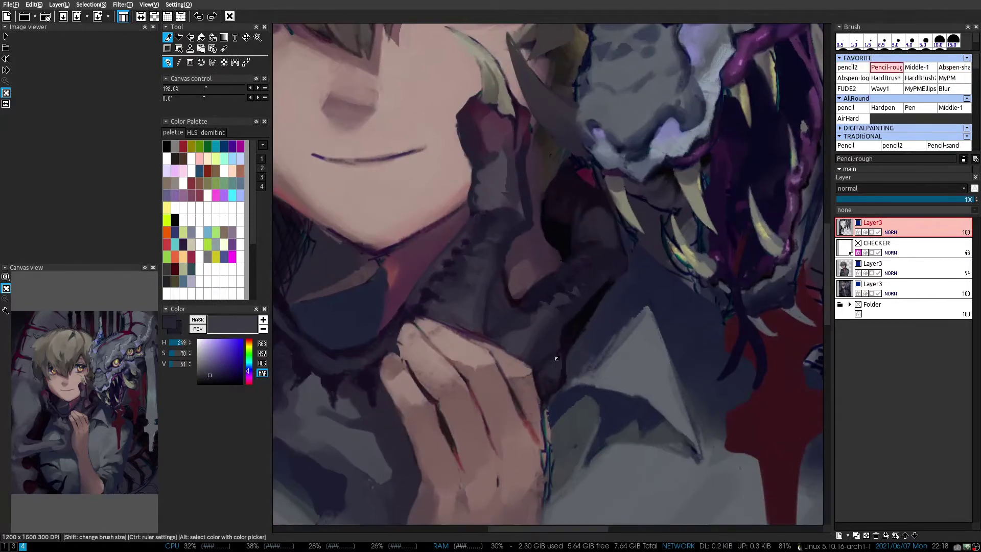
Paint dark contour lines along the underside of the creature's hand above the shirt collar using pencil2 and Pencil-rough
key("h")
scroll(531, 295, "up", 3)
key("h")
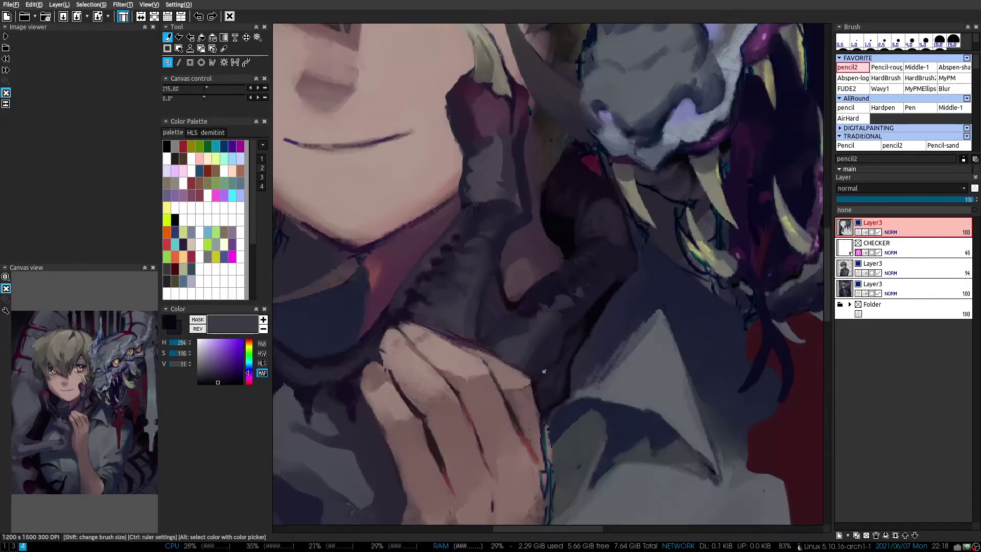
key("1")
key("2")
scroll(535, 303, "down", 5)
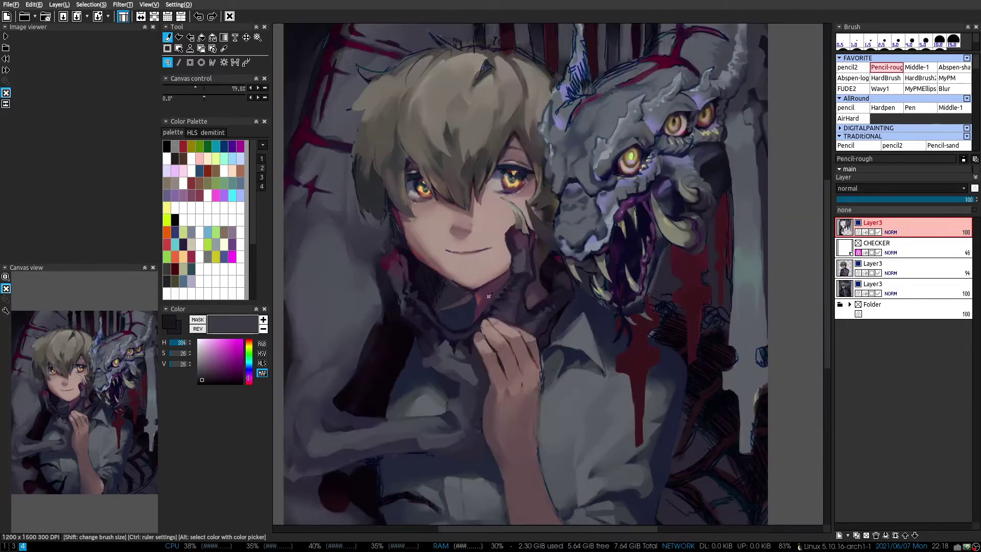
scroll(596, 356, "up", 4)
key("1")
scroll(562, 347, "down", 2)
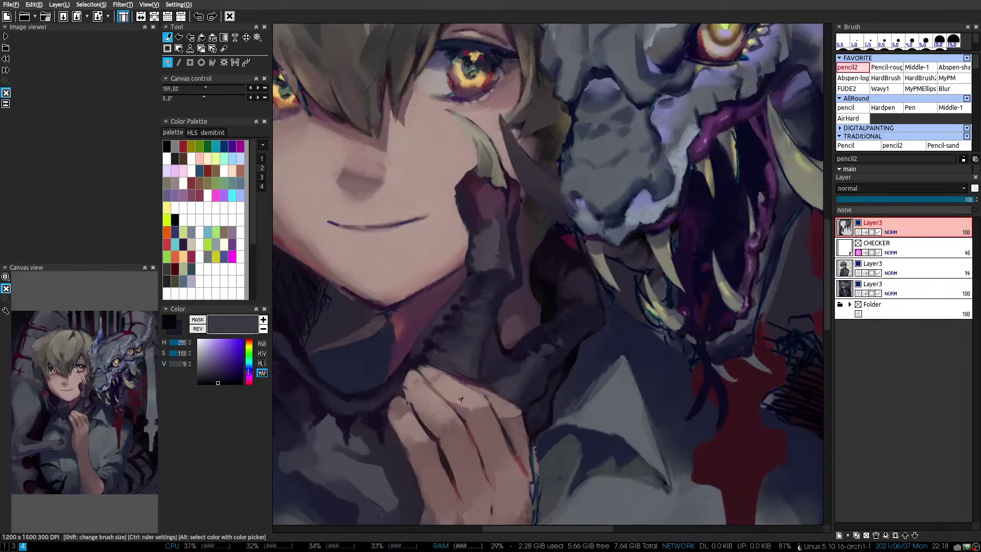
Refine the clawed hand's lower edge and the dark contour around the curled finger with sampled purples
scroll(546, 338, "up", 4)
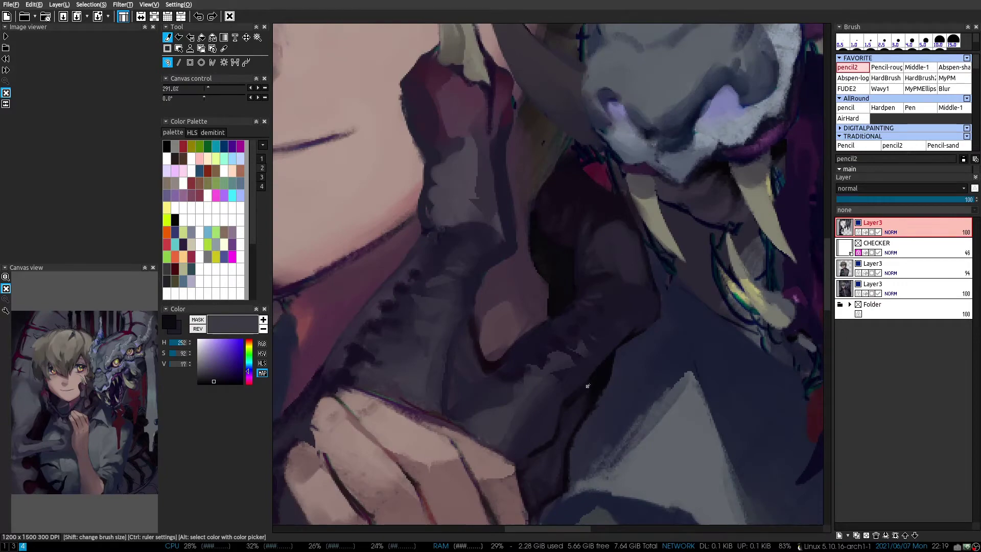
scroll(587, 386, "down", 2)
scroll(528, 236, "up", 3)
key("2")
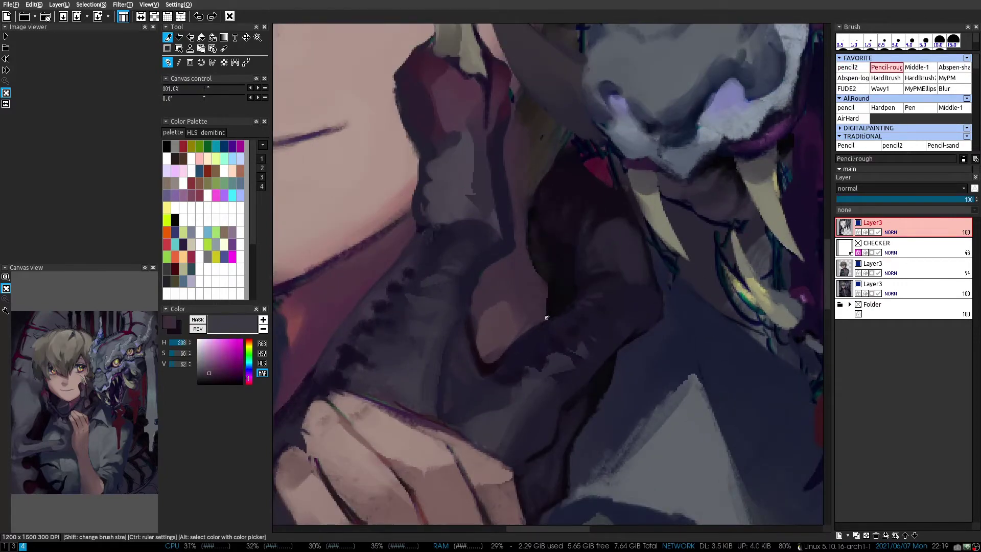
key("1")
scroll(547, 317, "down", 2)
scroll(533, 286, "up", 1)
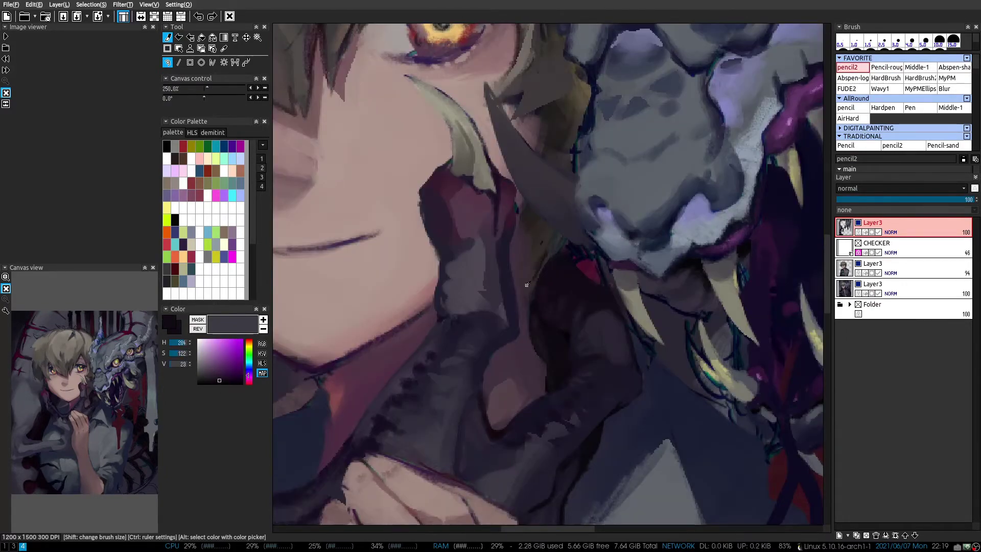
Cover the hatching inside the collar under the boy's jaw with sampled dark tones using the Middle-1 brush
scroll(527, 284, "down", 3)
scroll(542, 230, "up", 3)
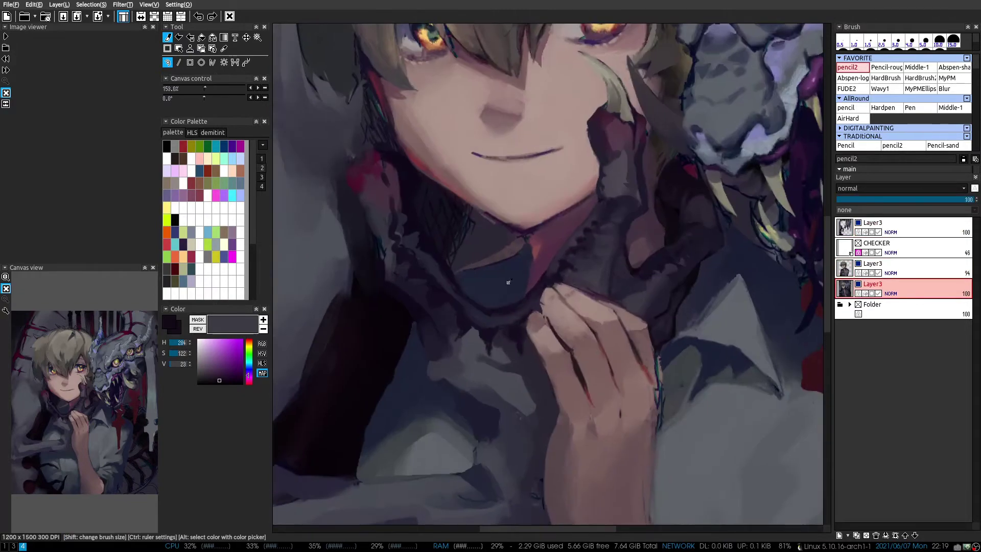
scroll(511, 235, "down", 1)
scroll(463, 242, "up", 2)
key("3")
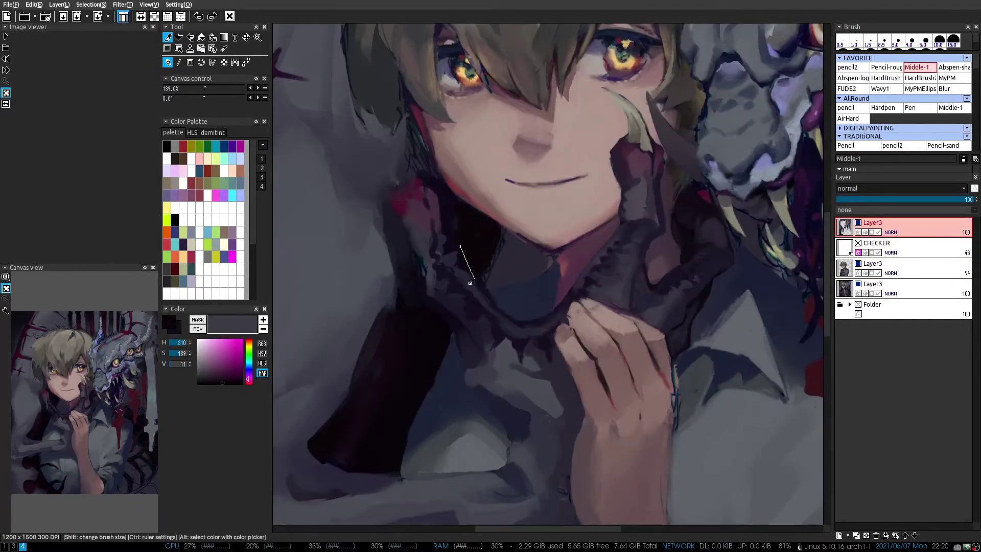
scroll(482, 234, "down", 3)
scroll(506, 220, "up", 4)
left_click(511, 210, "alt")
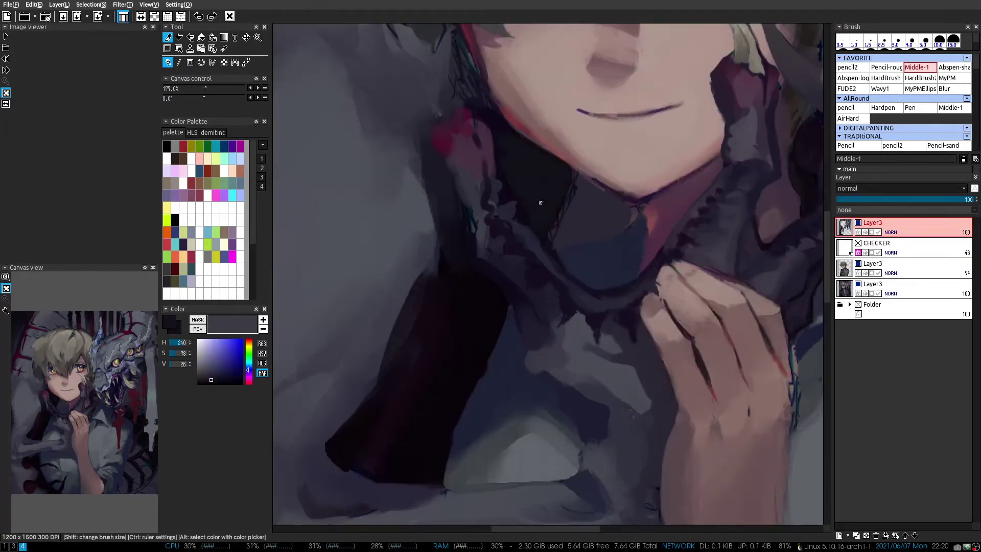
scroll(520, 236, "down", 1)
left_click(520, 236, "alt")
left_click_drag(499, 221, 457, 270)
Paint sampled dark grey-purples over the background beside the jaw, covering the sketch lines below the side hair
scroll(476, 280, "down", 3)
left_click(459, 272, "alt")
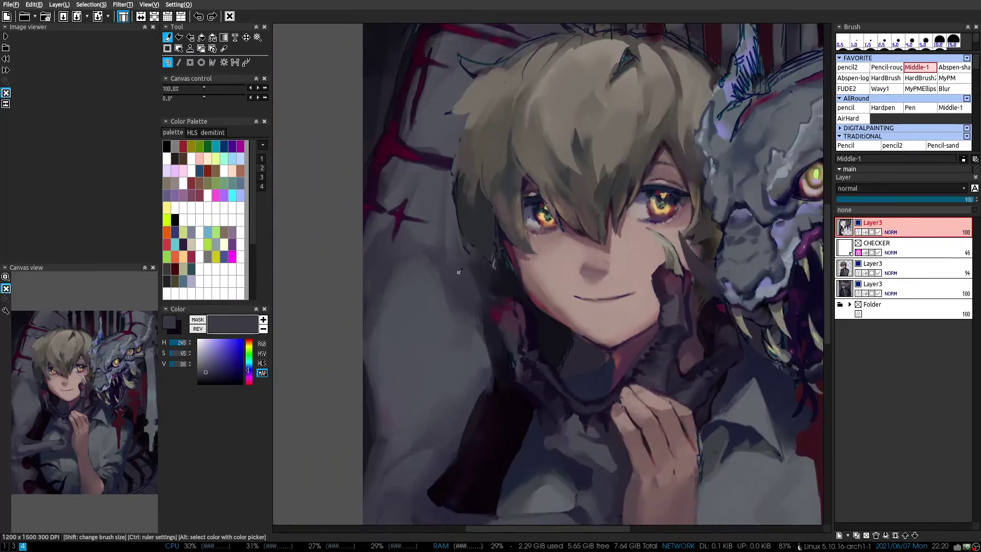
scroll(542, 325, "up", 4)
left_click(475, 261, "alt")
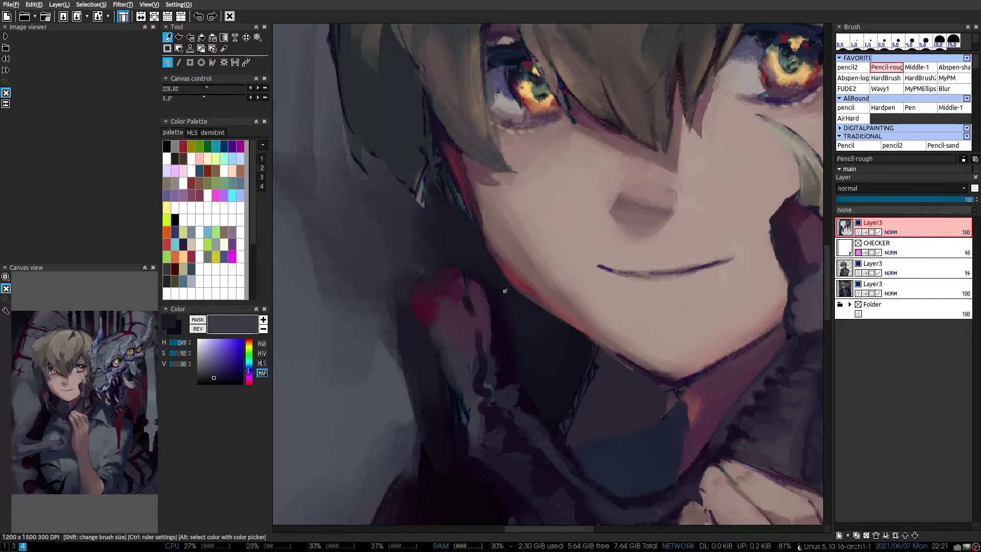
scroll(504, 291, "down", 2)
left_click(433, 246, "alt")
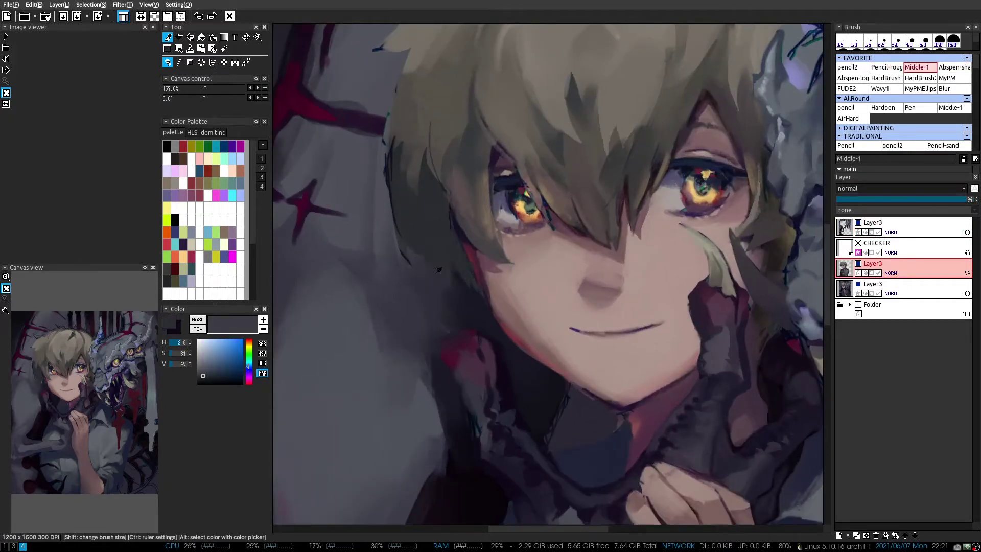
Extend and shade the boy's side hair locks beside the cheek on the middle Layer3, using the Middle-1 brush
left_click_drag(451, 275, 507, 148)
left_click_drag(424, 159, 409, 123)
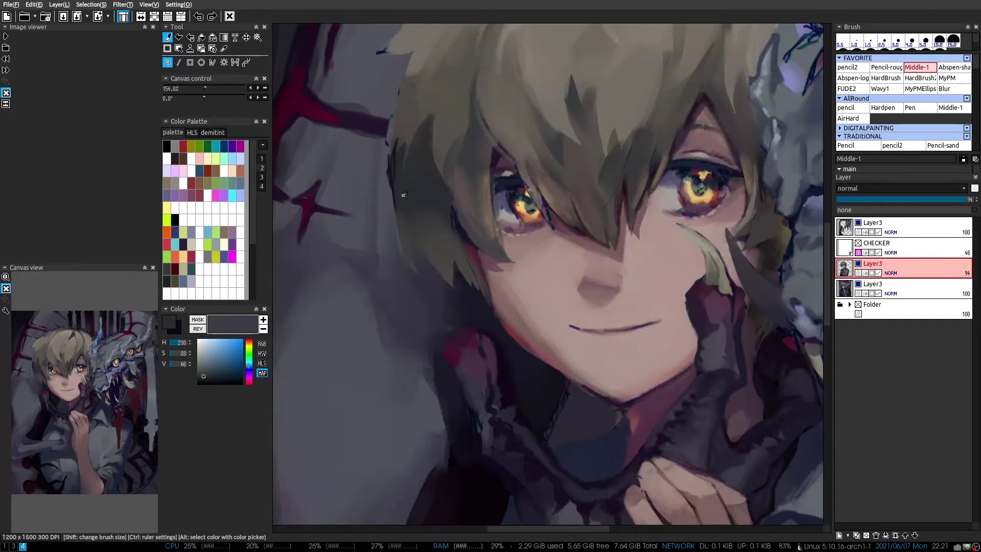
left_click(414, 133, "alt")
scroll(478, 102, "down", 1)
left_click_drag(478, 76, 478, 113)
left_click(478, 113, "alt")
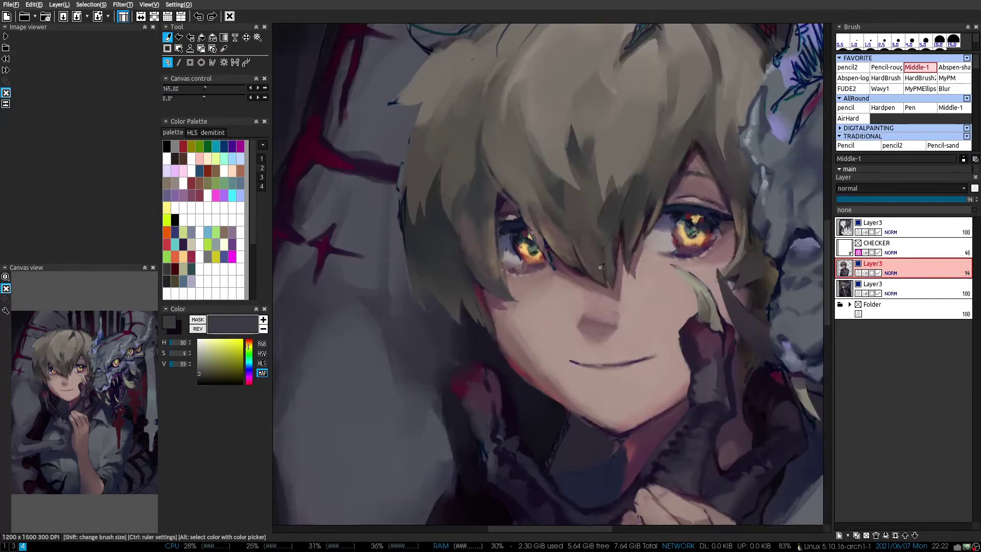
Shade the boy's fringe and side locks around the eyes with sampled grey-brown tones
scroll(522, 189, "up", 2)
left_click(447, 166, "alt")
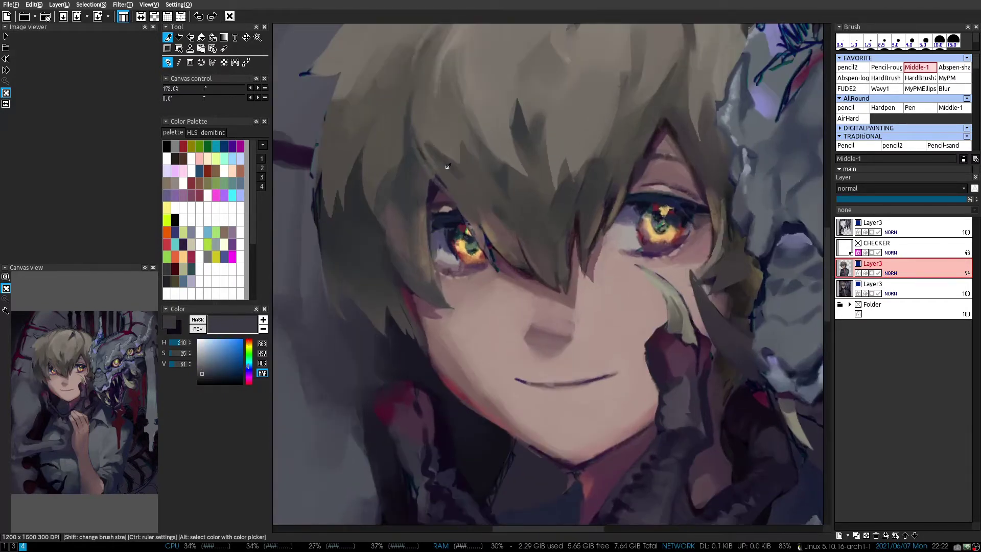
left_click_drag(449, 111, 375, 187)
left_click(532, 232, "alt")
left_click(474, 297, "alt")
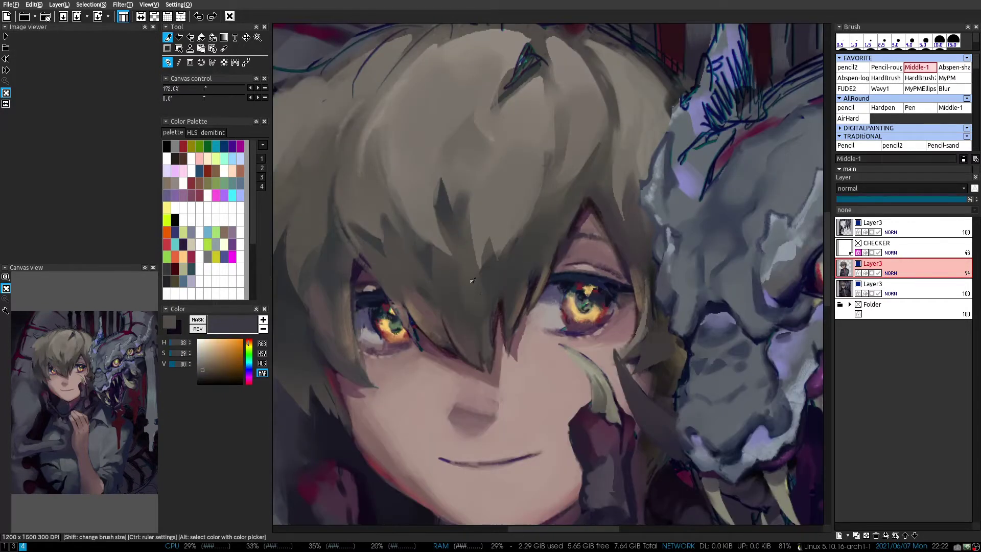
left_click(468, 292, "alt")
mouse_move(467, 292)
left_mouse_down()
mouse_move(514, 266)
mouse_move(546, 224)
left_mouse_up()
left_click(460, 358, "alt")
left_click_drag(562, 306, 542, 212)
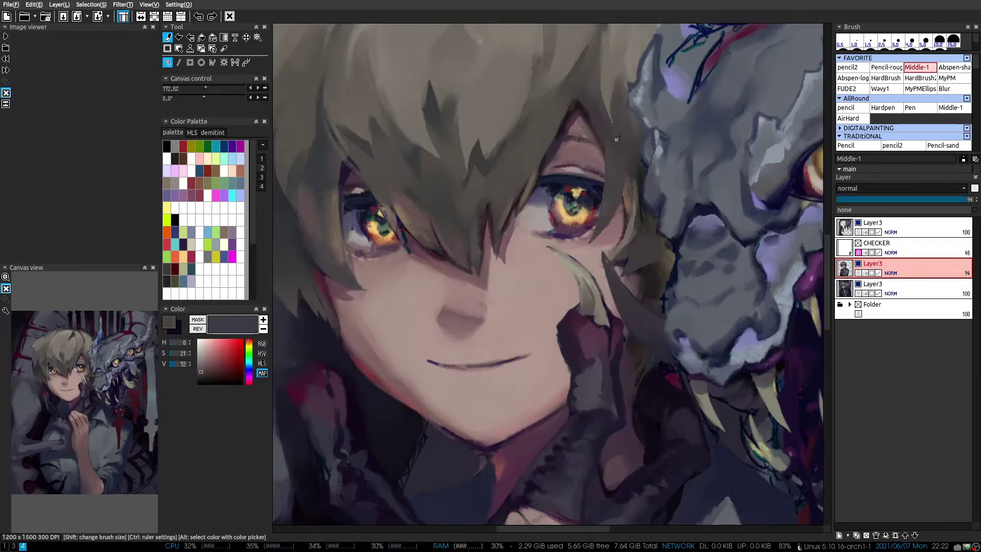
Set the opacity of the boy's hair layer to 100
left_click(179, 37)
key("b")
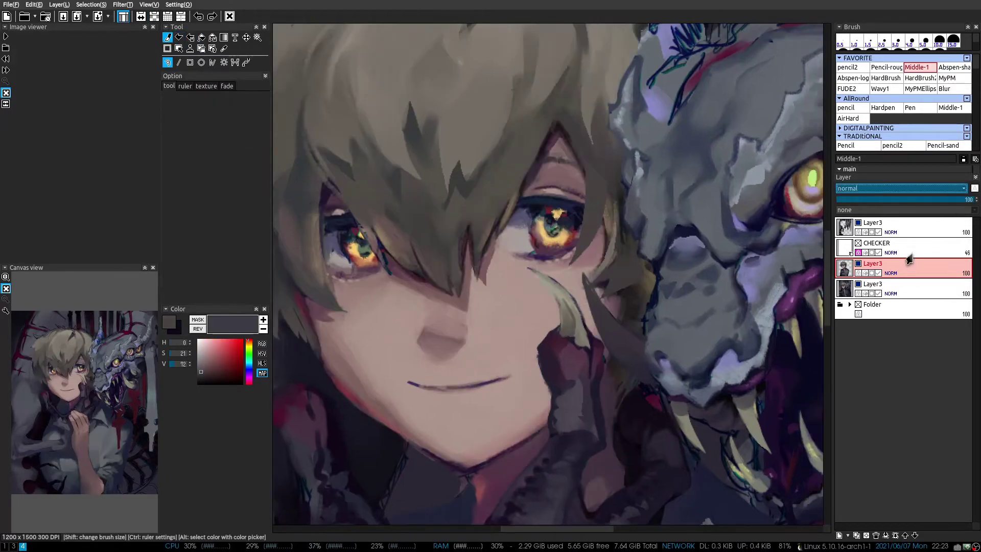
left_click_drag(600, 199, 572, 276)
Paint dark strand accents through the hair above the eye and soften the crown with sampled hair tones
left_click(567, 201, "alt")
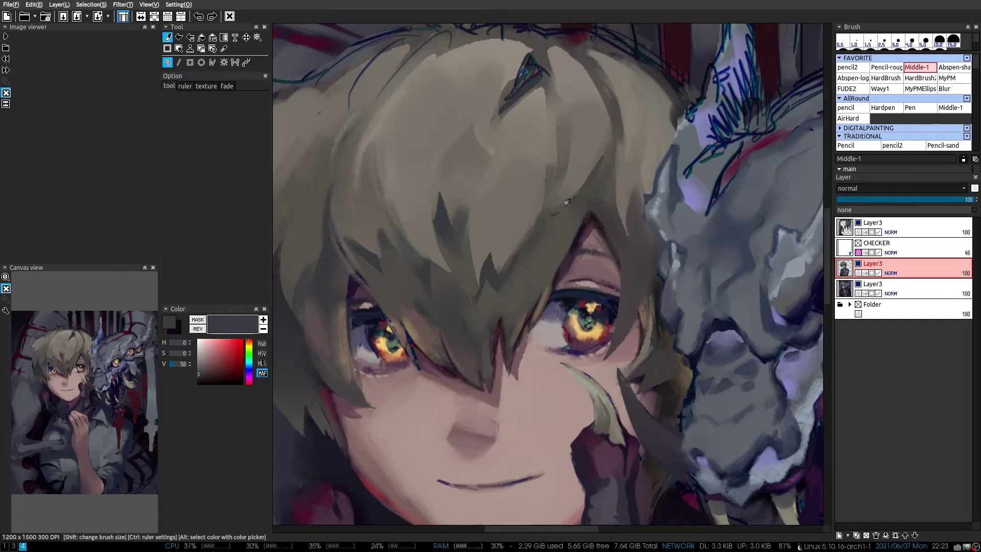
left_click(562, 220, "alt")
left_click(549, 177, "alt")
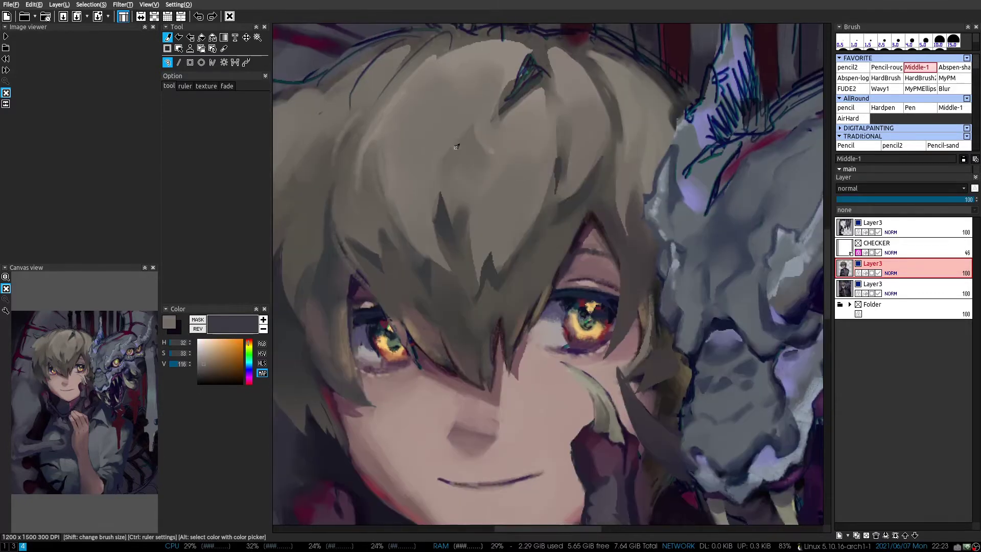
key("p")
left_click_drag(391, 208, 475, 75)
left_click(423, 130, "alt")
left_click_drag(423, 131, 439, 124)
Add a dark brown parting and a loose, pointed hair tuft over the crown
key("m")
key("h")
left_click(457, 162, "alt")
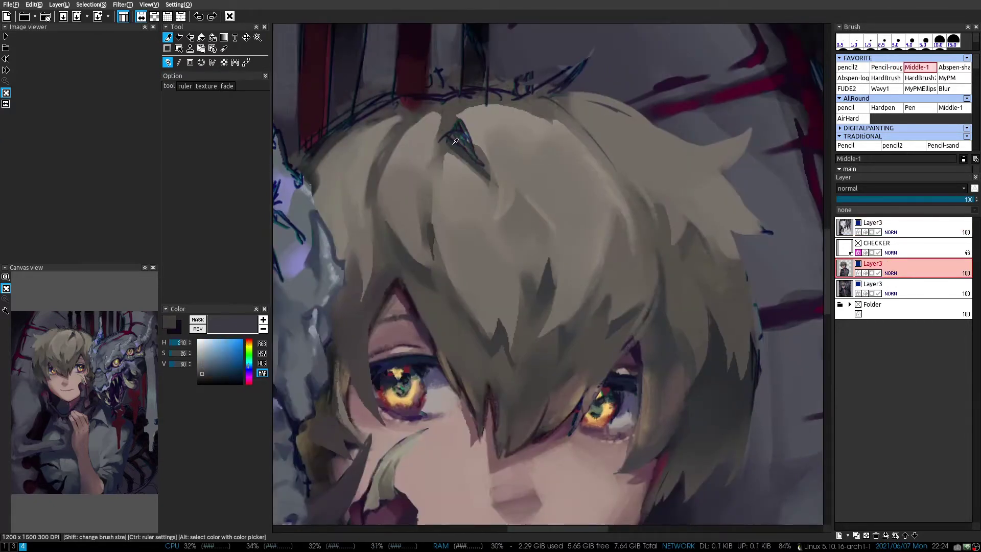
left_click(519, 112, "alt")
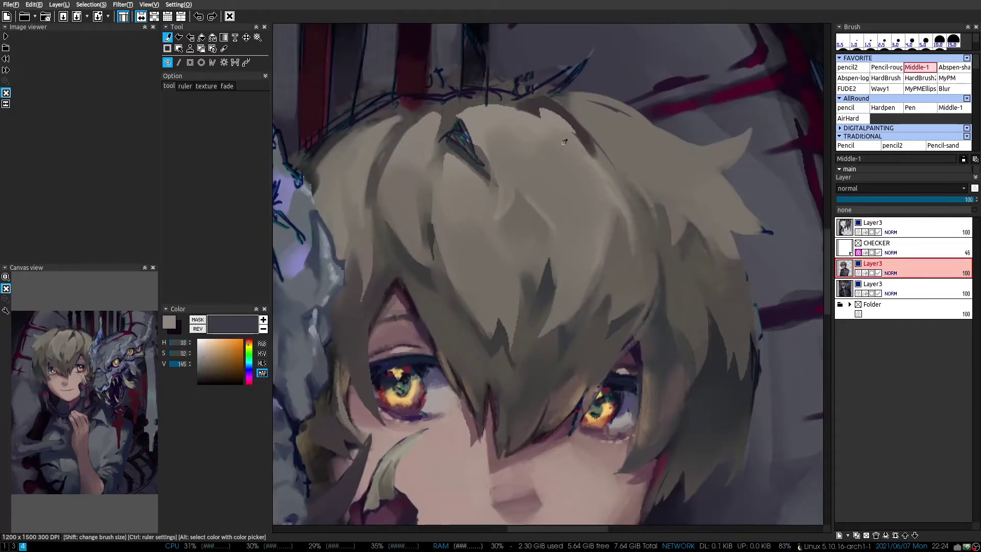
left_click_drag(591, 50, 522, 84)
key("h")
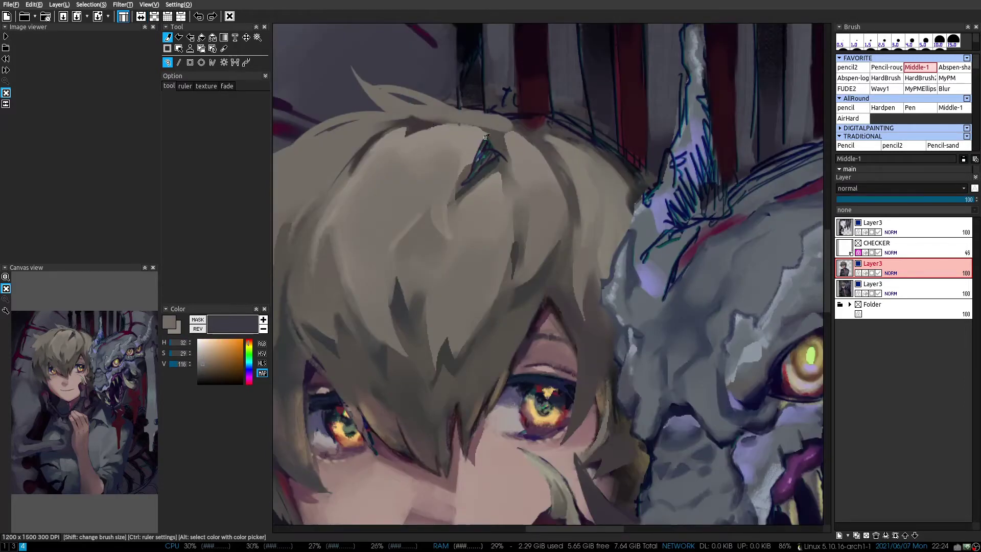
Paint the hair outline along the crown toward the dragon's horn, covering the sketch lines with sampled grey-brown
left_click(486, 137, "alt")
mouse_move(480, 126)
left_mouse_down()
mouse_move(613, 153)
mouse_move(597, 155)
left_mouse_up()
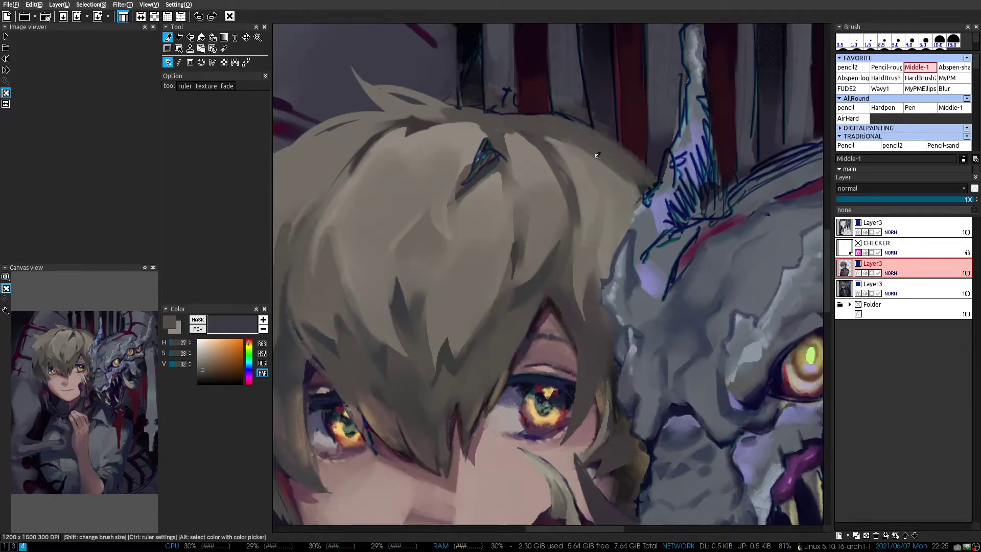
scroll(643, 166, "down", 5)
scroll(470, 162, "up", 5)
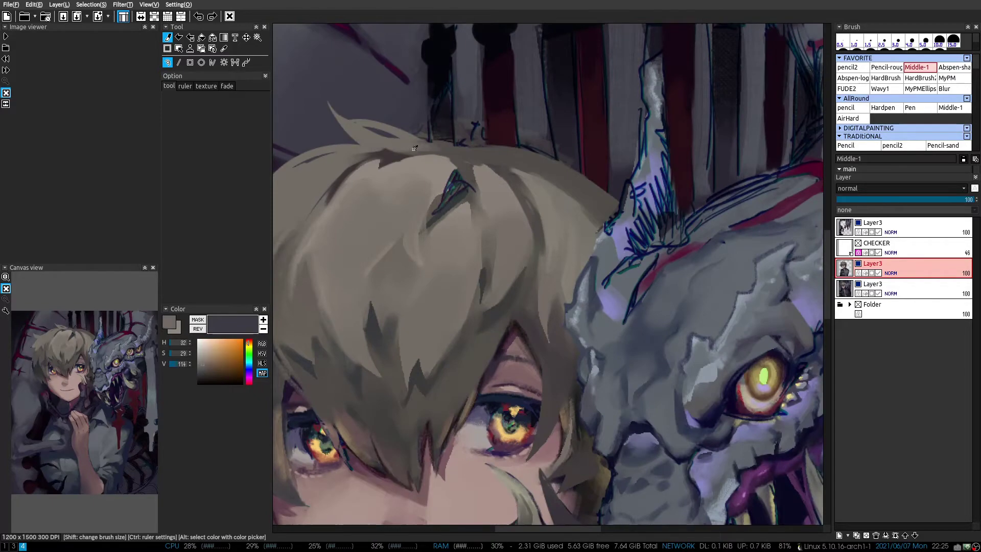
Paint over the leftover sketch mark in the parting at the crown of the hair with a sampled dark hair shade
scroll(583, 204, "down", 5)
scroll(497, 133, "up", 6)
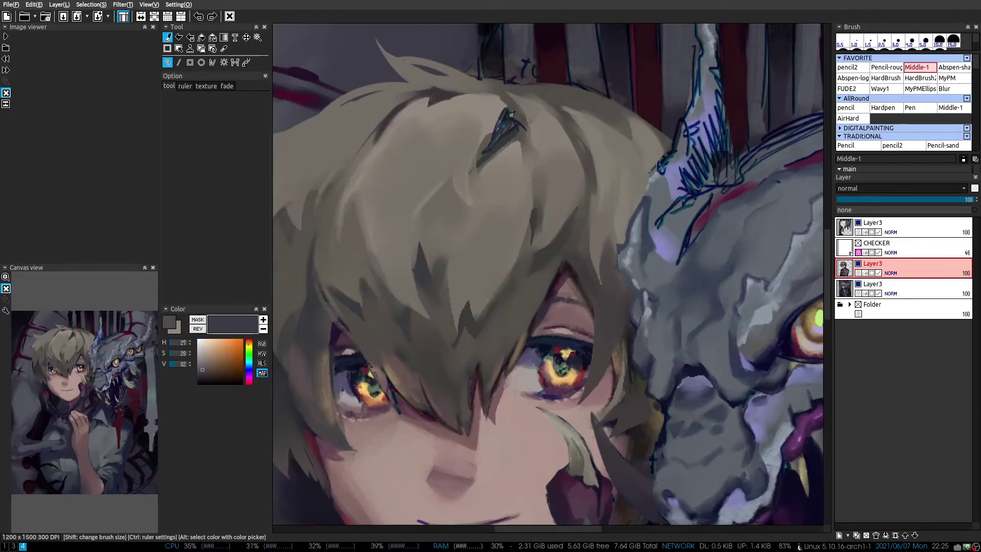
left_click(496, 133, "alt")
key("h")
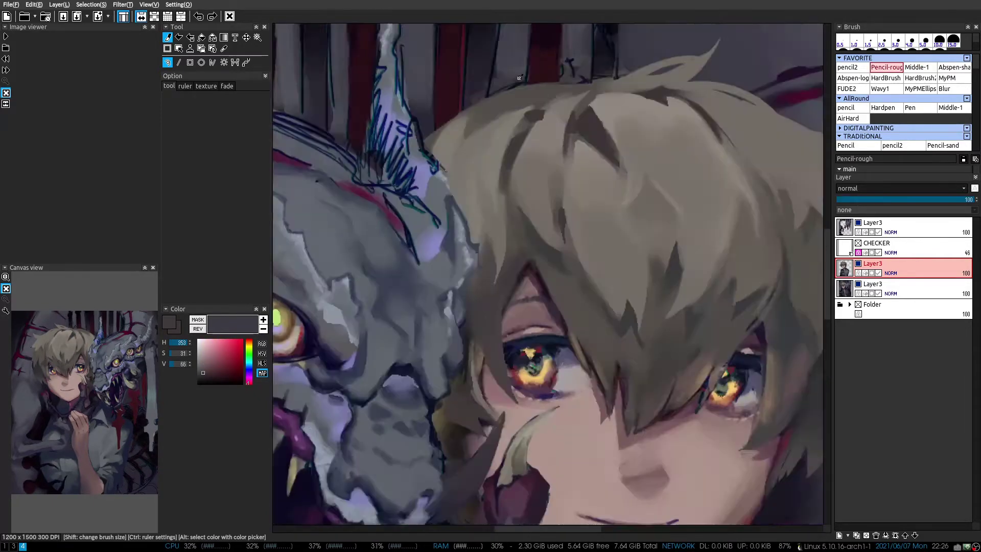
Add darker shadow strands to the outer hair tufts on the side away from the dragon with the Middle-1 and Pencil-rough brushes
key("h")
scroll(568, 138, "down", 5)
scroll(651, 214, "up", 6)
key("h")
key("2")
left_click(652, 215, "alt")
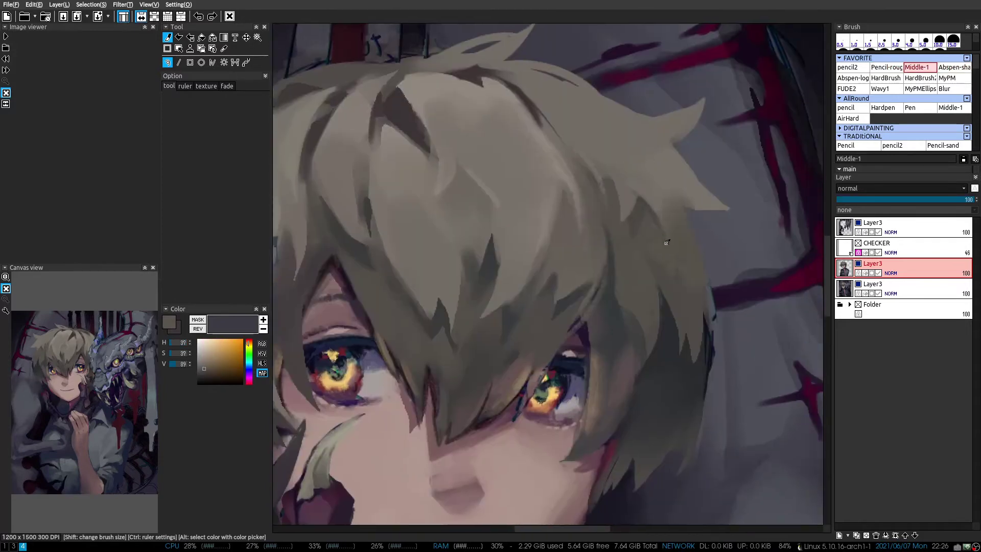
scroll(601, 142, "down", 5)
scroll(601, 142, "up", 5)
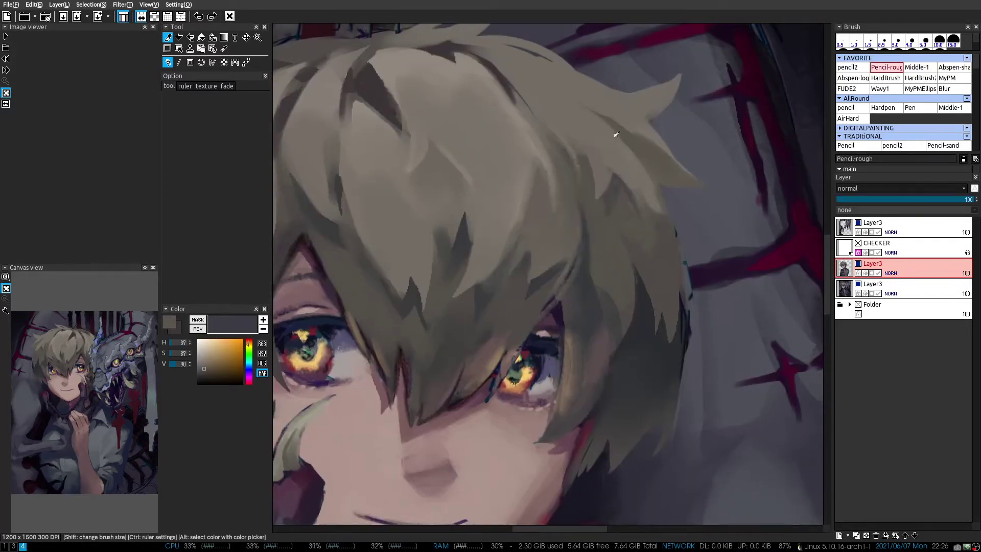
Refine the shape and strands of the pointed outer hair tufts with the Middle-1 brush, using tones sampled from the hair
key("h")
scroll(595, 112, "down", 5)
scroll(459, 179, "up", 6)
left_click(459, 179, "alt")
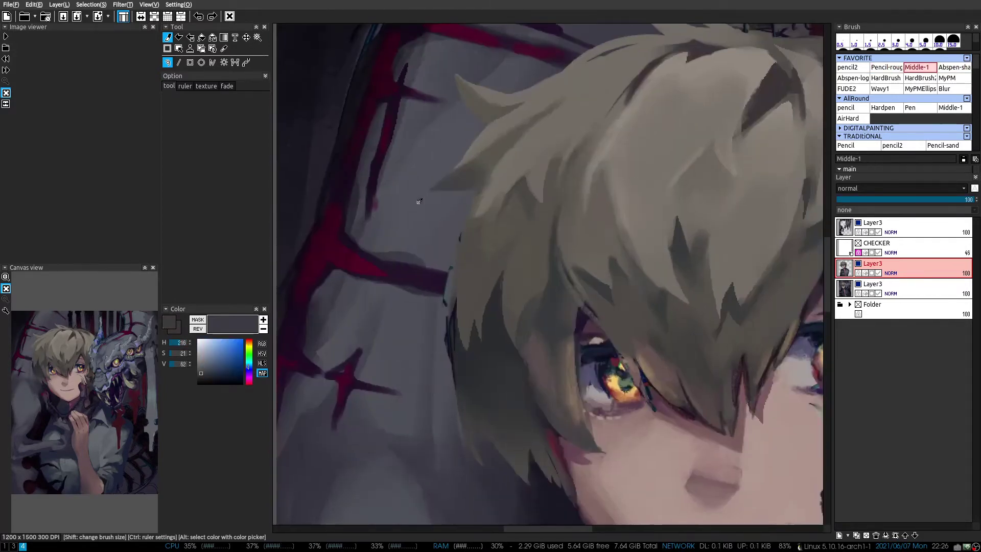
key("h")
key("2")
key("h")
scroll(424, 61, "down", 5)
left_click(542, 123, "alt")
key("1")
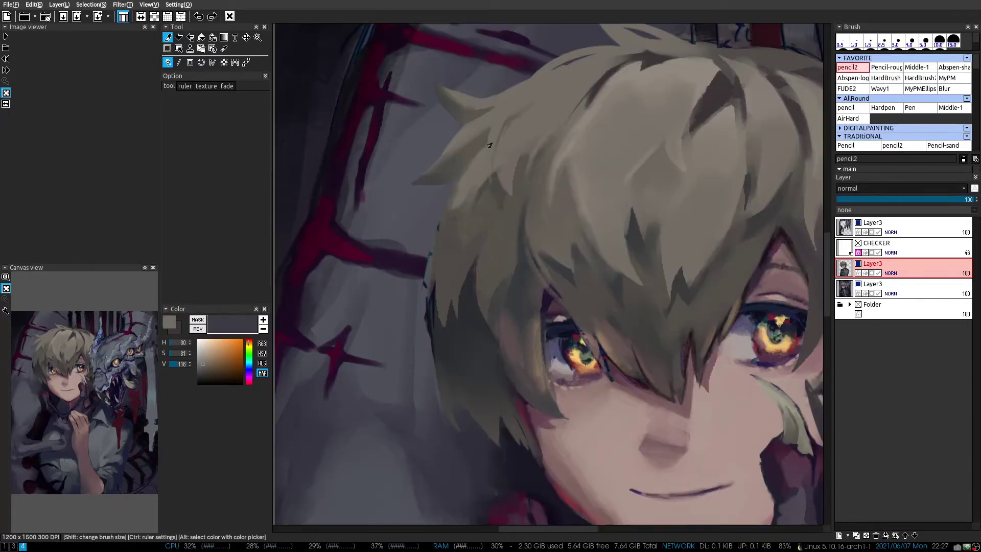
Paint light highlight strands near the crown of the hair with Middle-1 and soften them with the Abspen-shade brush
scroll(542, 123, "up", 5)
left_click(542, 123, "alt")
key("2")
key("h")
scroll(541, 122, "down", 5)
scroll(600, 104, "up", 5)
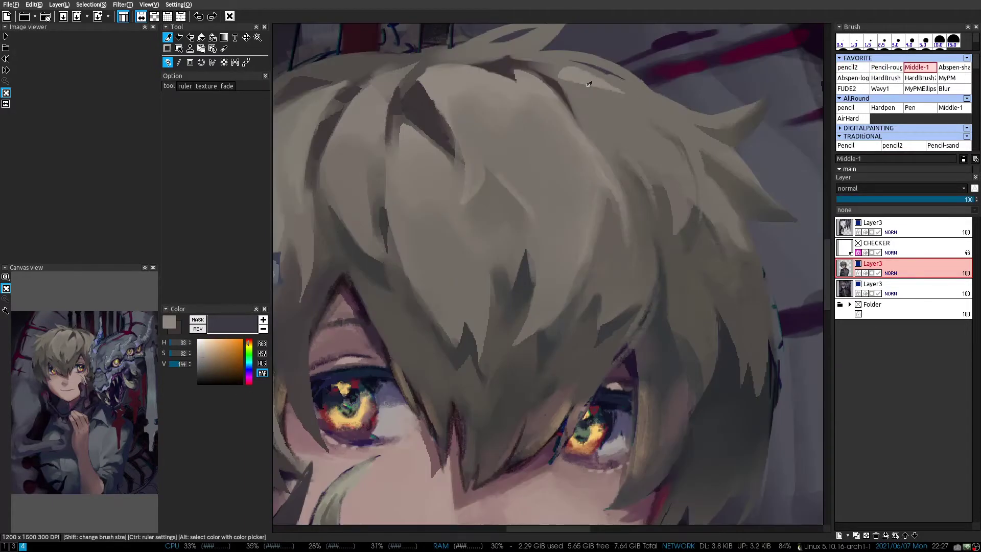
left_click(600, 104, "alt")
key("3")
scroll(625, 112, "down", 5)
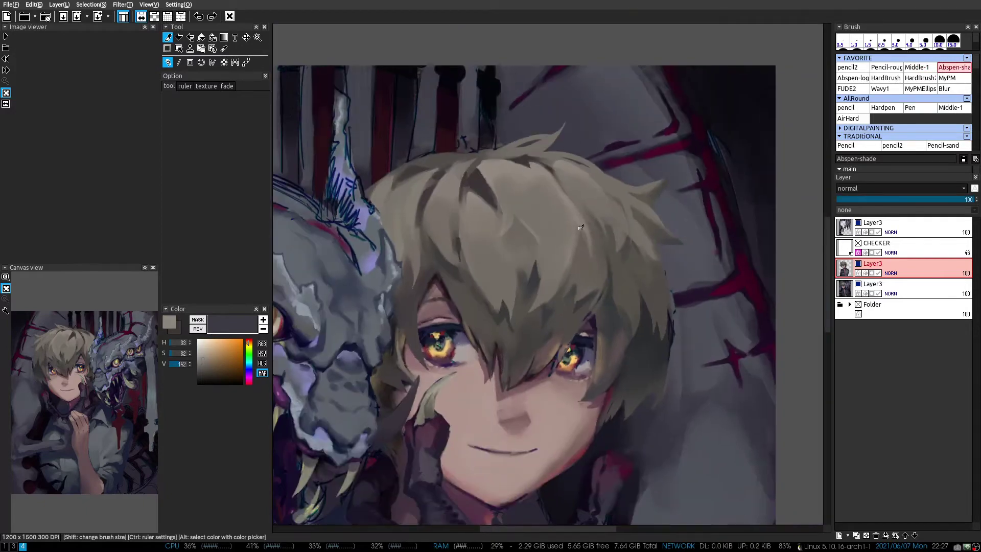
Shade the lower side locks of the hair away from the dragon with a sampled dark blue-grey and the Abspen-shade brush
scroll(460, 215, "up", 5)
key("h")
left_click(409, 225, "alt")
left_click(407, 227, "alt")
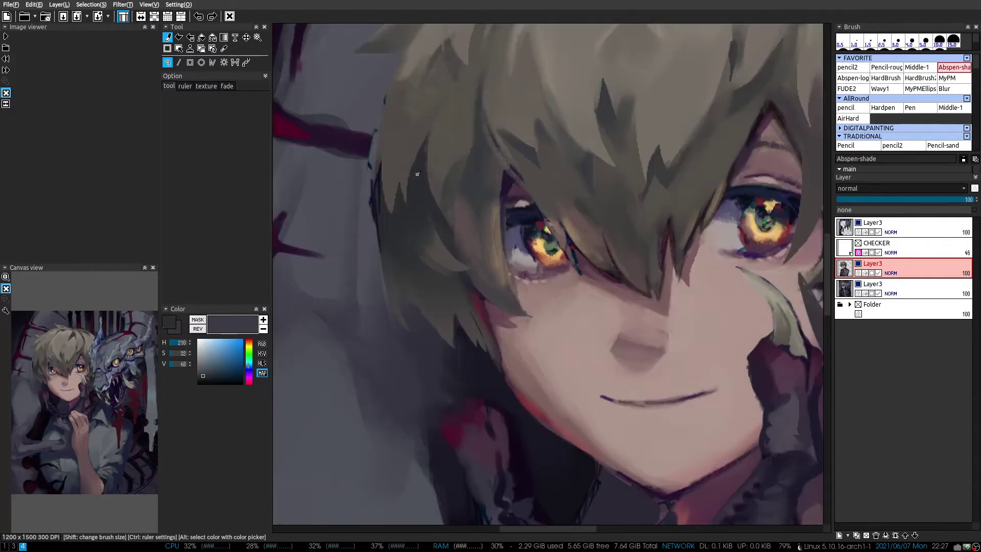
scroll(505, 291, "down", 3)
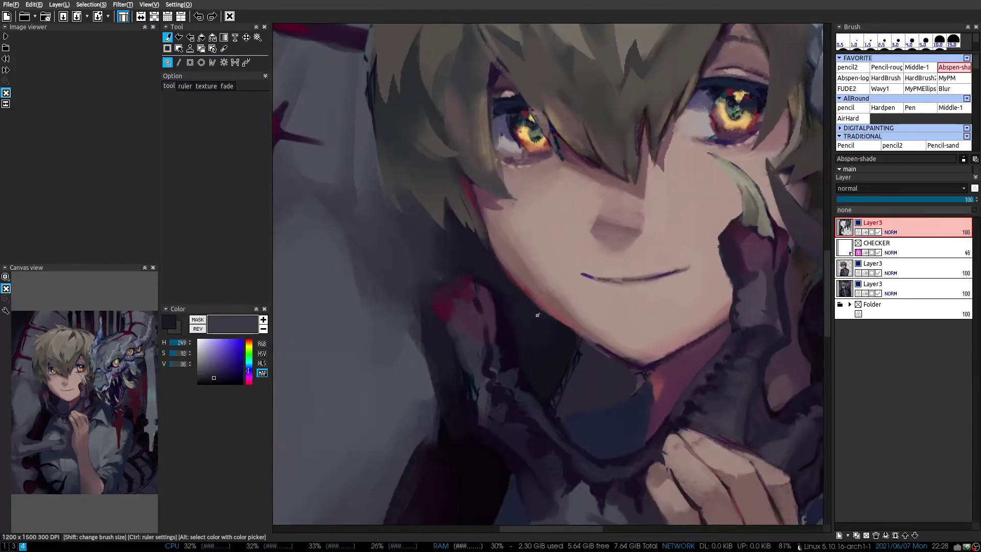
Clean up the dark area along the jawline below the side hair with sampled dark purple and the Pencil-rough brush
scroll(537, 315, "up", 1)
left_click(470, 327, "alt")
key("p")
left_click(479, 336, "alt")
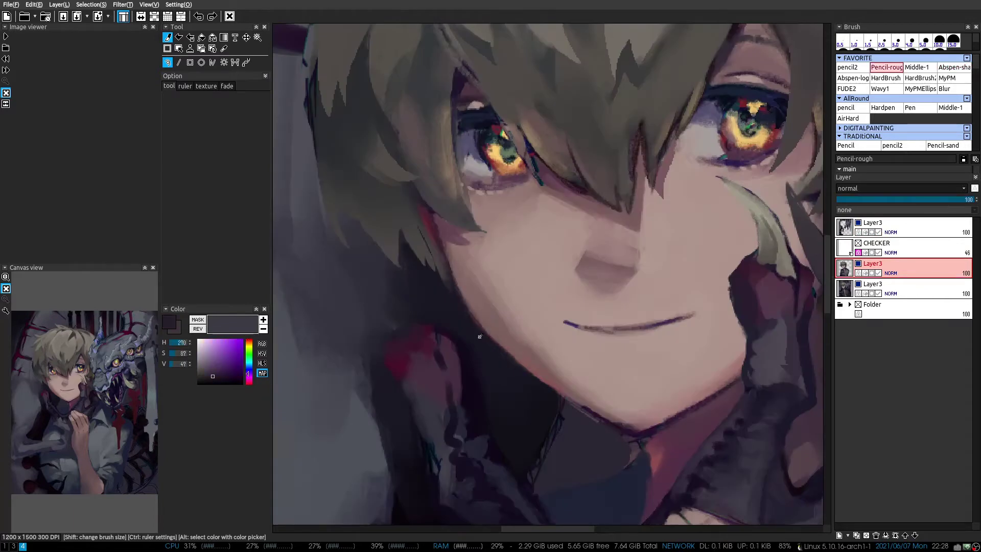
scroll(504, 355, "down", 2)
scroll(450, 286, "up", 1)
Paint over the old nose shadow with sampled skin tones using the Middle-1 brush
key("m")
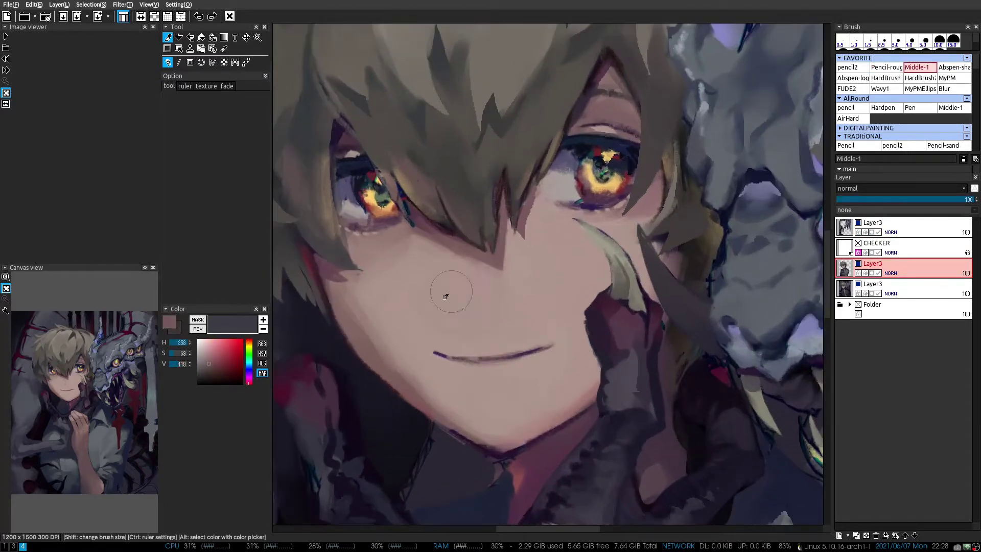
left_click(442, 280, "alt")
mouse_move(466, 275)
left_mouse_down()
mouse_move(463, 317)
mouse_move(486, 322)
mouse_move(427, 304)
left_mouse_up()
scroll(443, 280, "down", 2)
scroll(439, 296, "up", 2)
Paint a new soft nose shadow in muted reddish brown with the Pencil-rough brush
key("p")
left_click(449, 307, "alt")
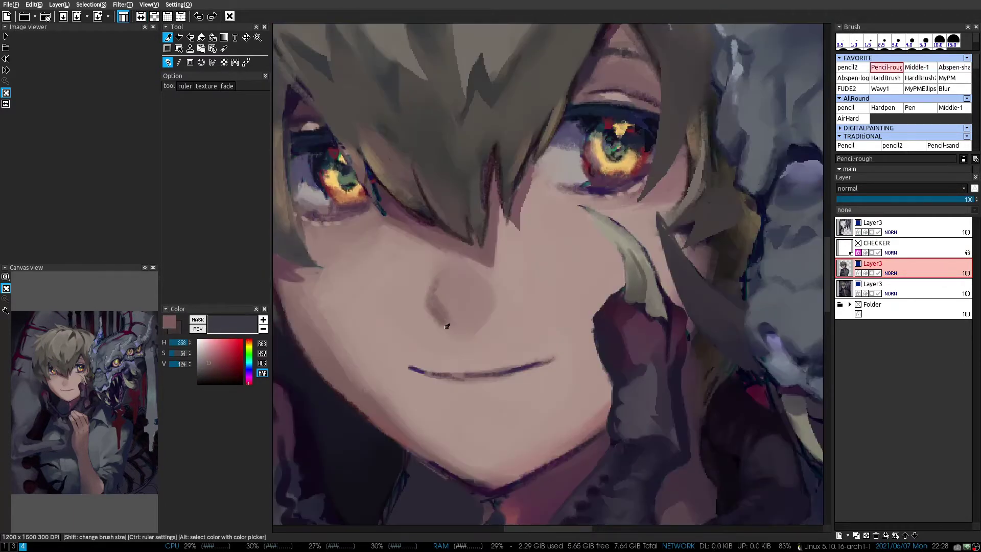
scroll(447, 326, "down", 1)
left_click(495, 275, "alt")
Add a pale pink highlight along the nose with the Abspen-shade brush
key("a")
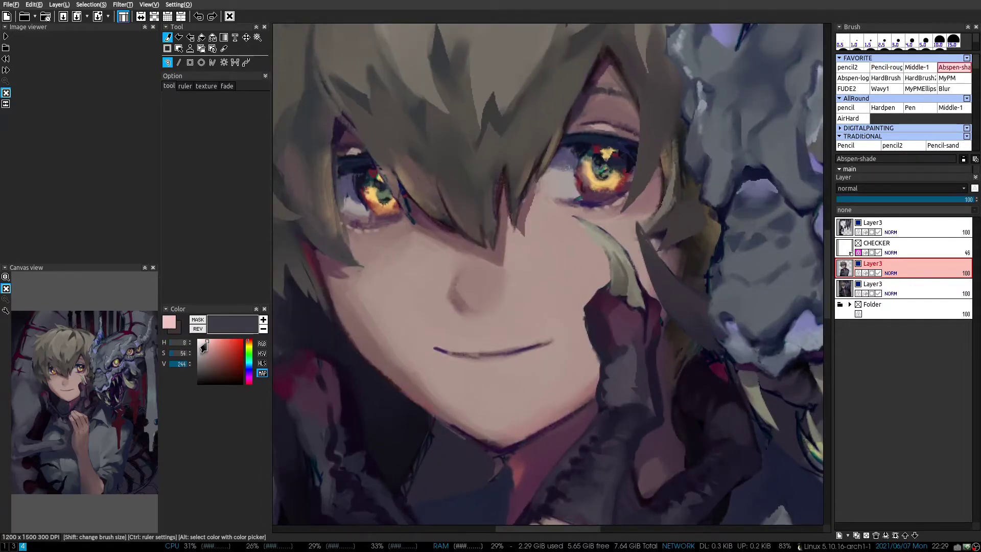
scroll(450, 273, "down", 1)
scroll(588, 153, "up", 1)
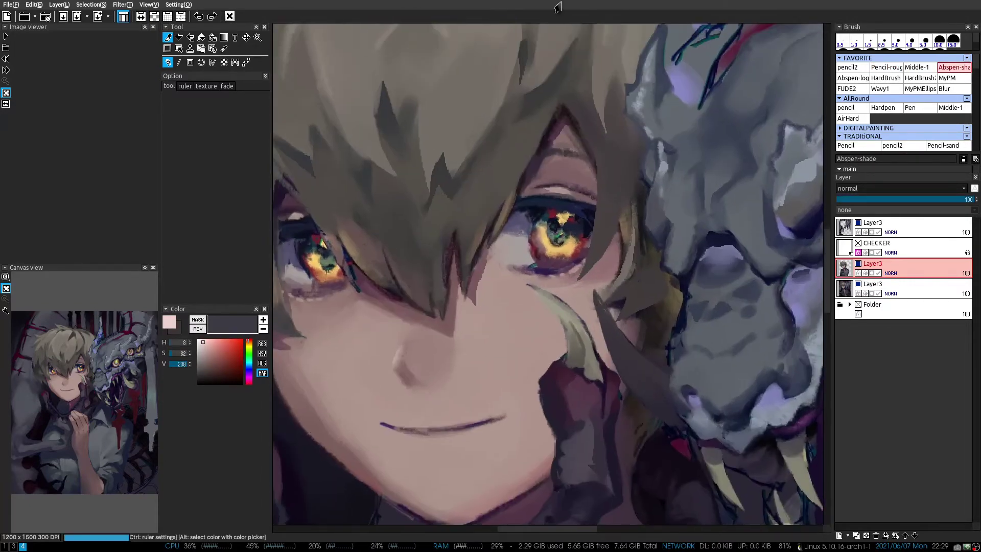
scroll(476, 363, "down", 1)
scroll(476, 363, "up", 1)
Blend the middle of the mouth line into the face with a sampled skin tone and the Abspen-logost brush
left_click(476, 363, "alt")
key("b")
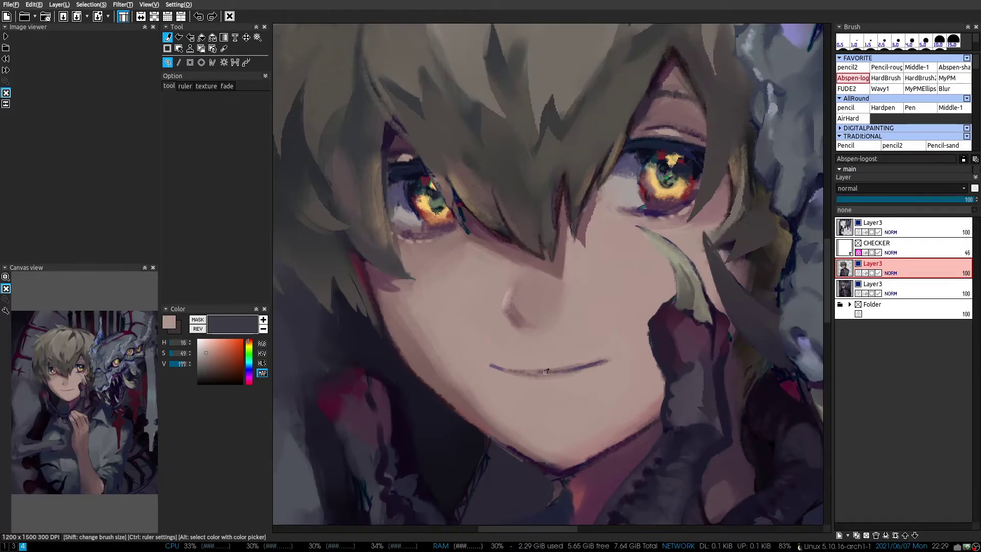
scroll(534, 321, "down", 1)
key("a")
Redraw the smiling mouth line in dark reddish brown with the Pencil-rough brush
left_click(450, 297, "alt")
scroll(595, 231, "up", 2)
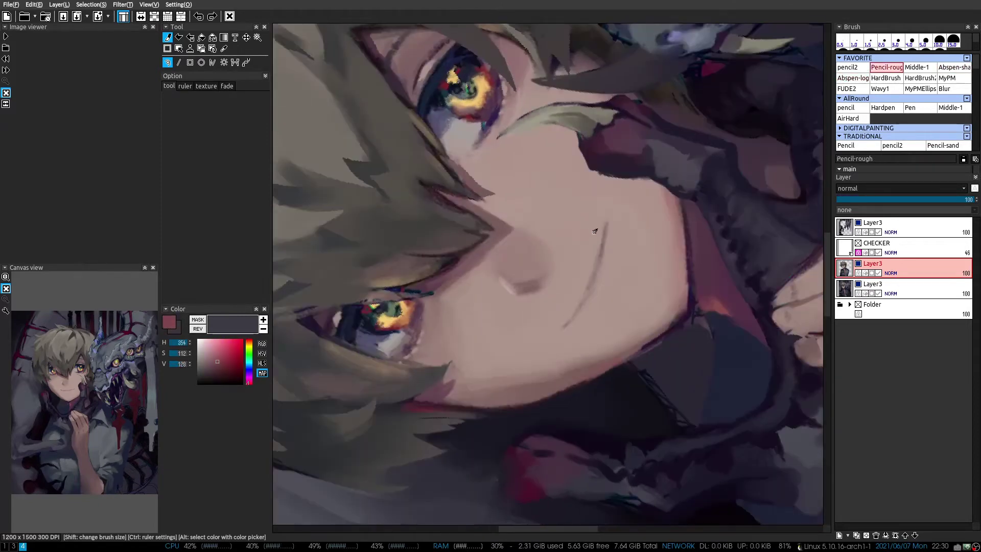
key("r")
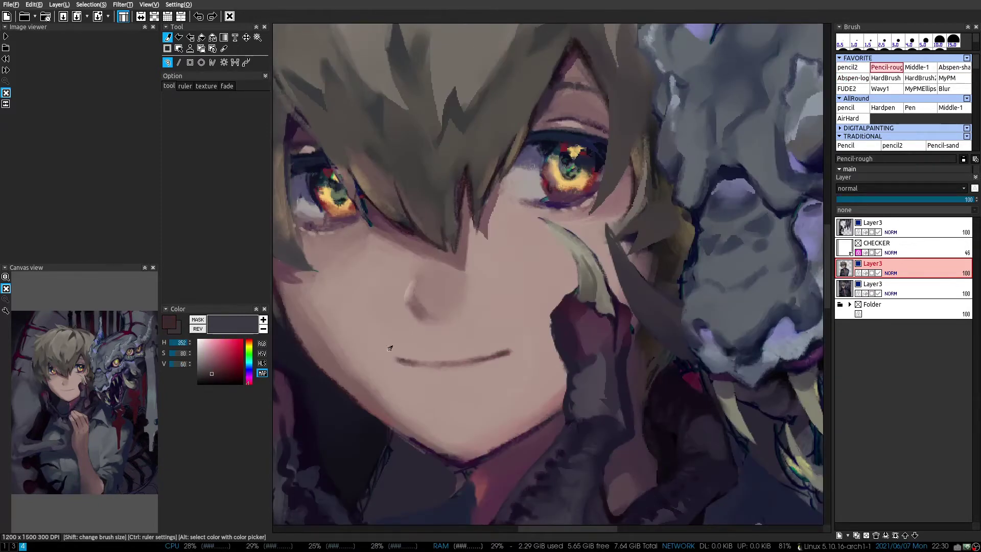
left_click_drag(390, 348, 447, 389)
Darken the upper lash line of the eye nearer the dragon with the pencil2 brush and sampled dark tones
left_click(658, 82, "alt")
key("p")
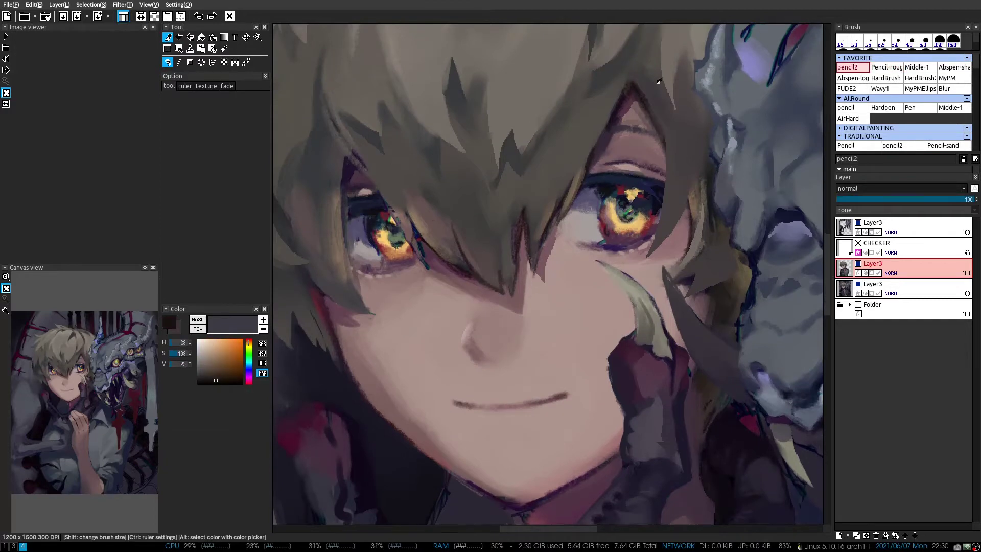
scroll(656, 194, "up", 2)
left_click(534, 279, "alt")
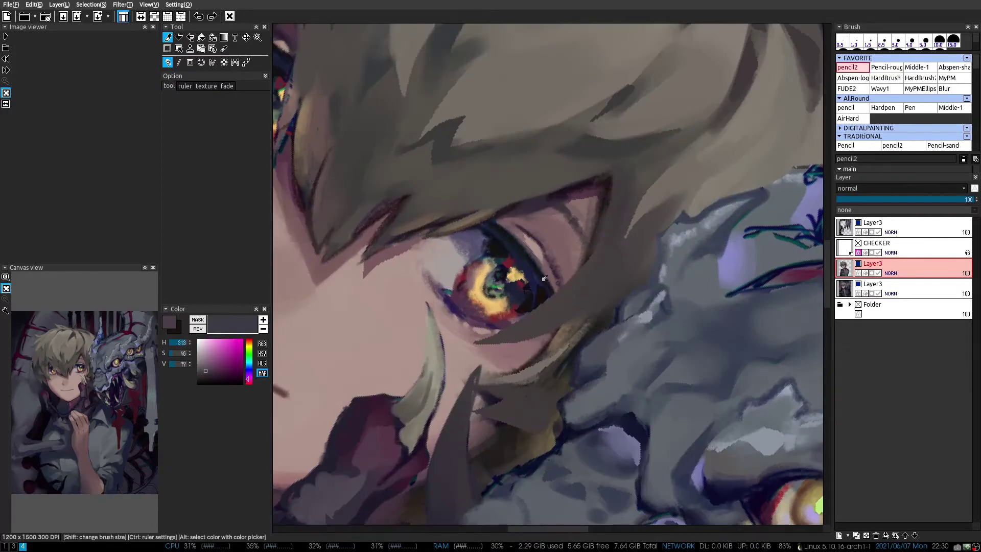
key("r")
left_click(519, 180, "alt")
left_click(519, 180, "alt")
scroll(521, 179, "down", 2)
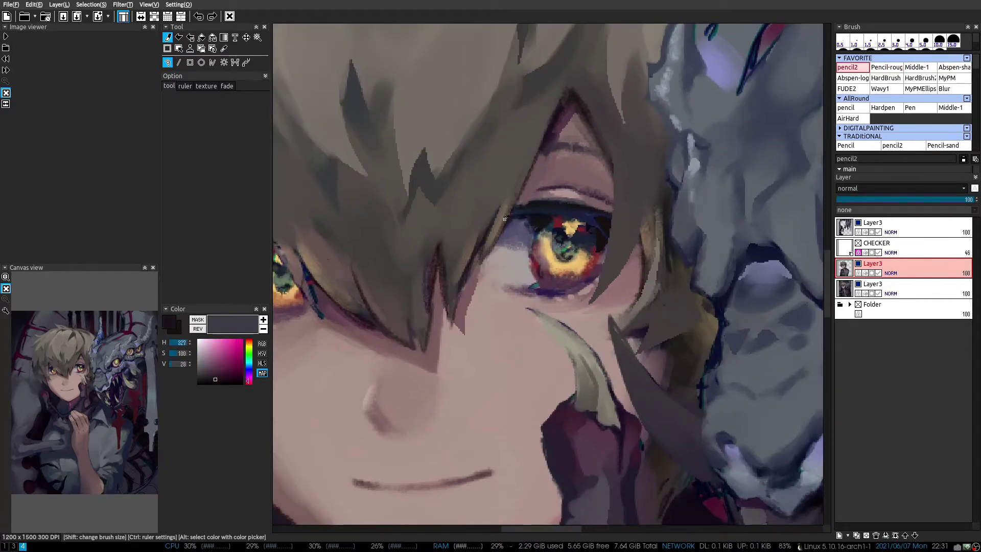
Refine the eyebrow, eyelid and hair edge around the eye nearer the dragon with sampled hair and skin tones
left_click(565, 150, "alt")
left_click(564, 154, "alt")
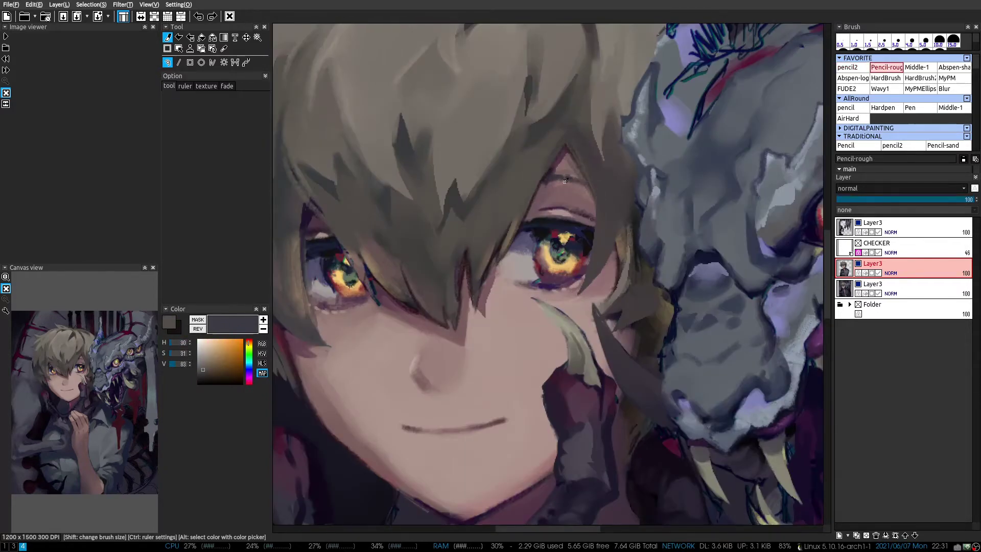
scroll(561, 174, "up", 2)
left_click(559, 189, "alt")
left_click(558, 195, "alt")
scroll(588, 194, "down", 1)
left_click(587, 204, "alt")
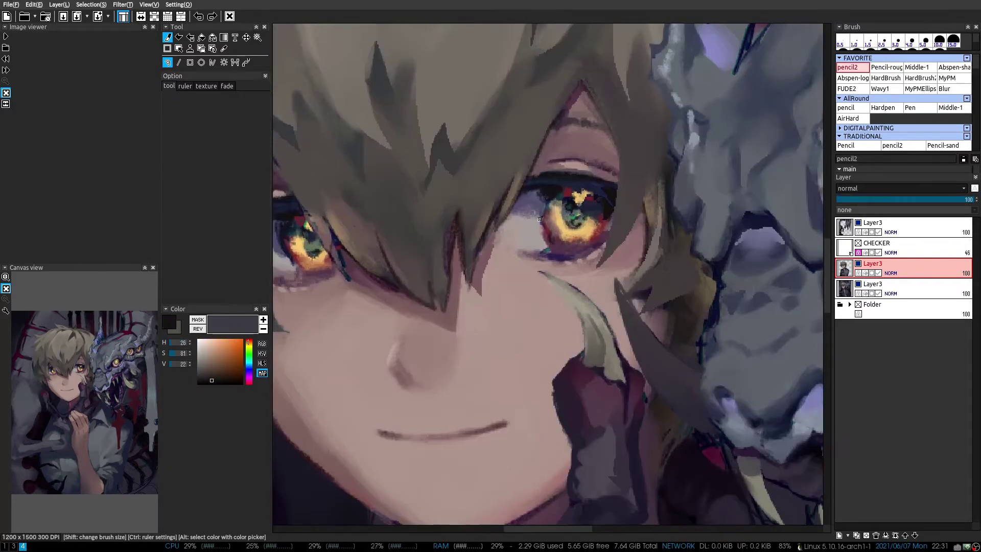
Touch up the lower iris edge and lower lash line of the eye nearer the dragon with the pencil2 brush
left_click(592, 225, "alt")
left_click(593, 235, "alt")
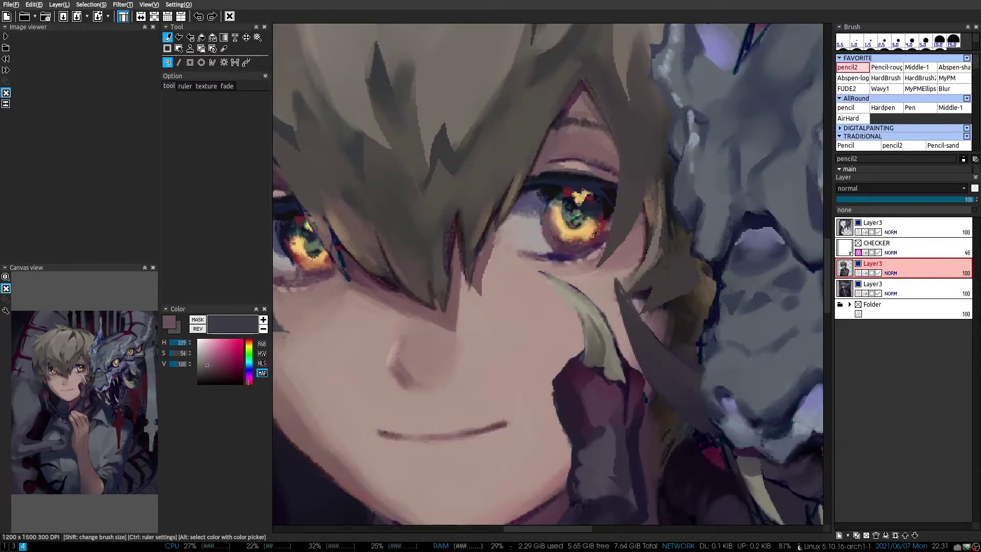
left_click(554, 246, "alt")
scroll(554, 243, "down", 1)
Repaint the outer edge of the iris of the eye farther from the dragon with a sampled reddish purple
scroll(357, 235, "up", 1)
left_click(334, 233, "alt")
key("1")
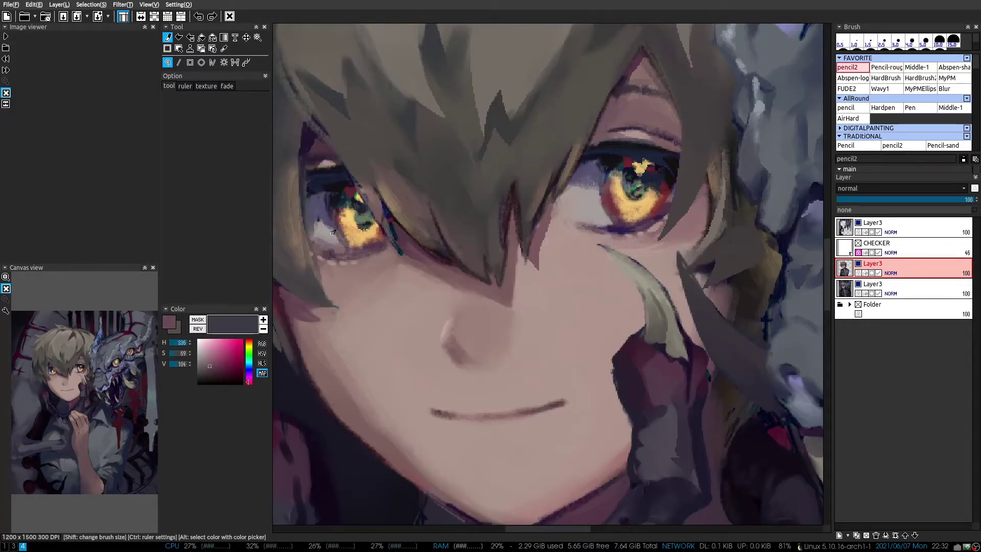
left_click_drag(337, 217, 349, 206)
key("2")
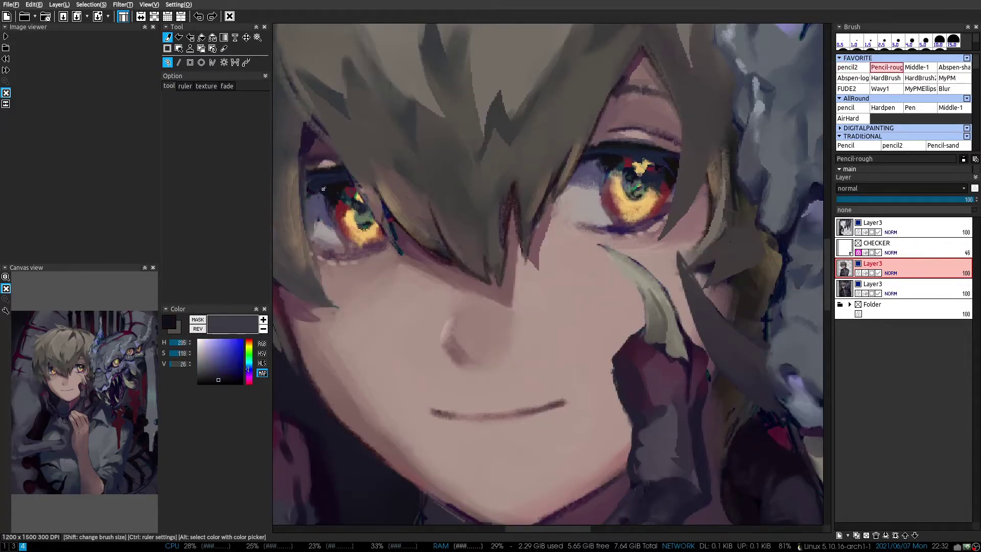
Refine the upper lash, eye white and green pupil details of the farther eye with sampled colours and the pencil2 brush
left_click(324, 189, "alt")
key("1")
left_click(328, 210, "alt")
left_click(348, 206, "alt")
left_click(356, 195, "alt")
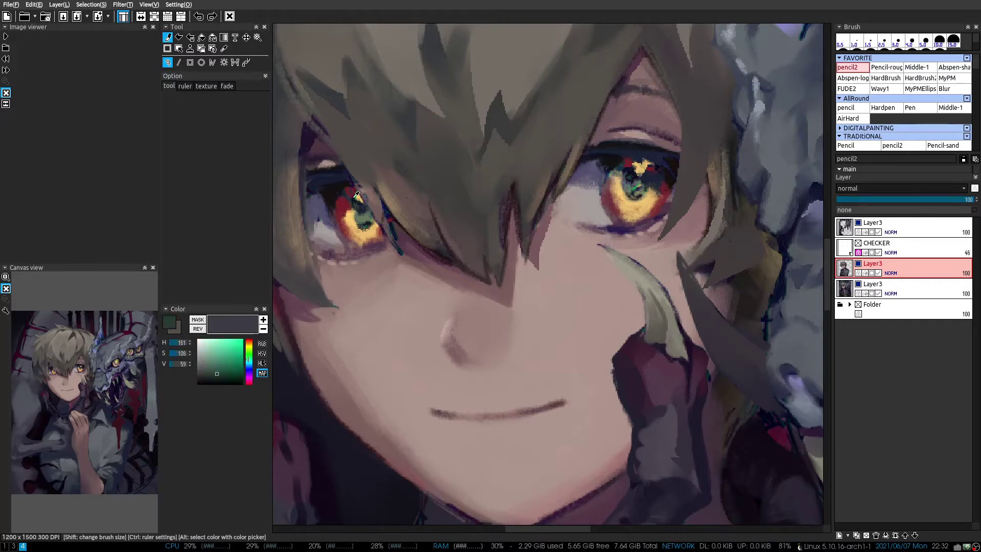
left_click(356, 195, "alt")
Darken the hair locks beside the dragon's head with sampled dark tones and the Abspen-shade brush
key("h")
scroll(577, 255, "down", 2)
key("h")
scroll(576, 255, "up", 1)
left_click(576, 256, "alt")
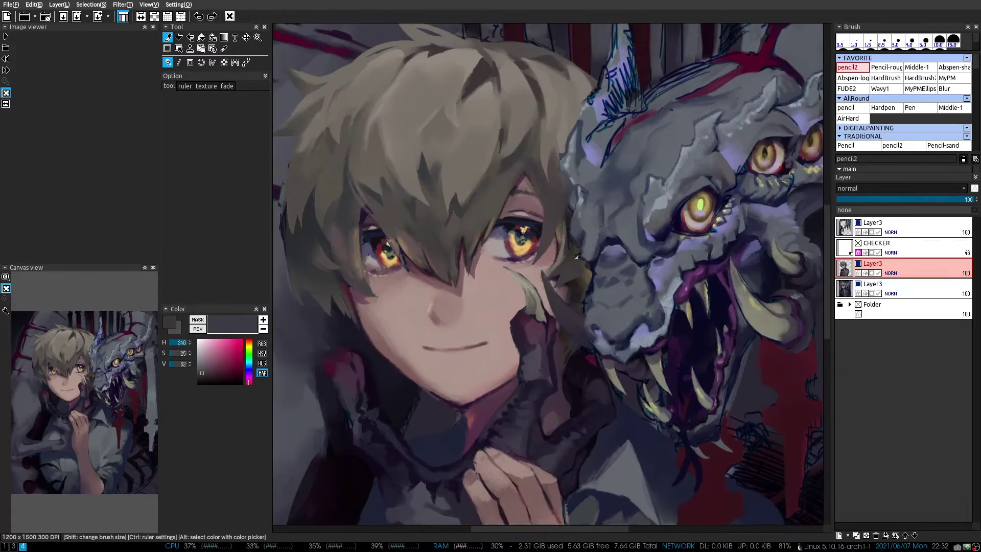
key("3")
scroll(564, 251, "up", 2)
key("4")
scroll(513, 152, "down", 1)
left_click(513, 152, "alt")
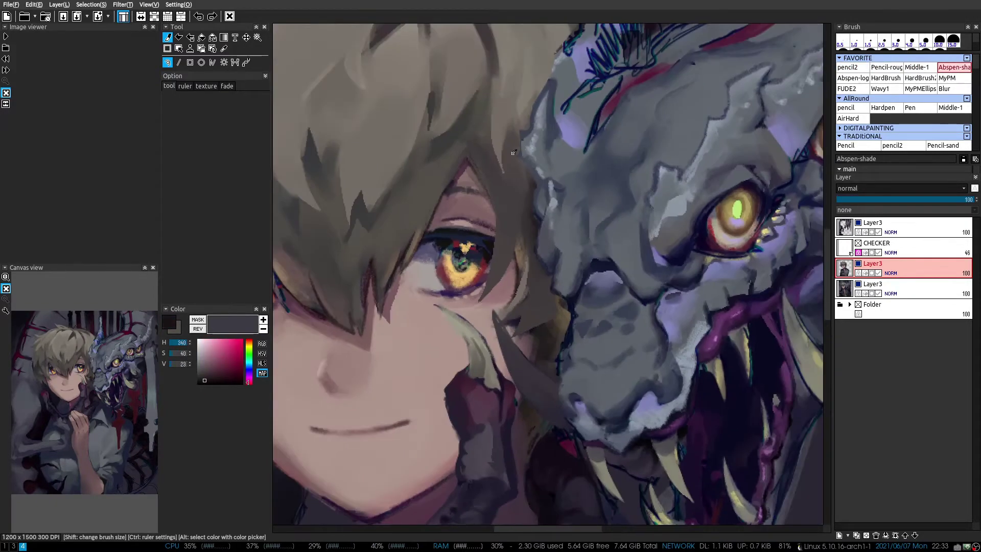
Deepen the shadows in the hair behind the cheek and ear next to the dragon with sampled dark browns
key("h")
scroll(557, 290, "down", 2)
key("h")
scroll(546, 297, "up", 2)
scroll(542, 302, "down", 2)
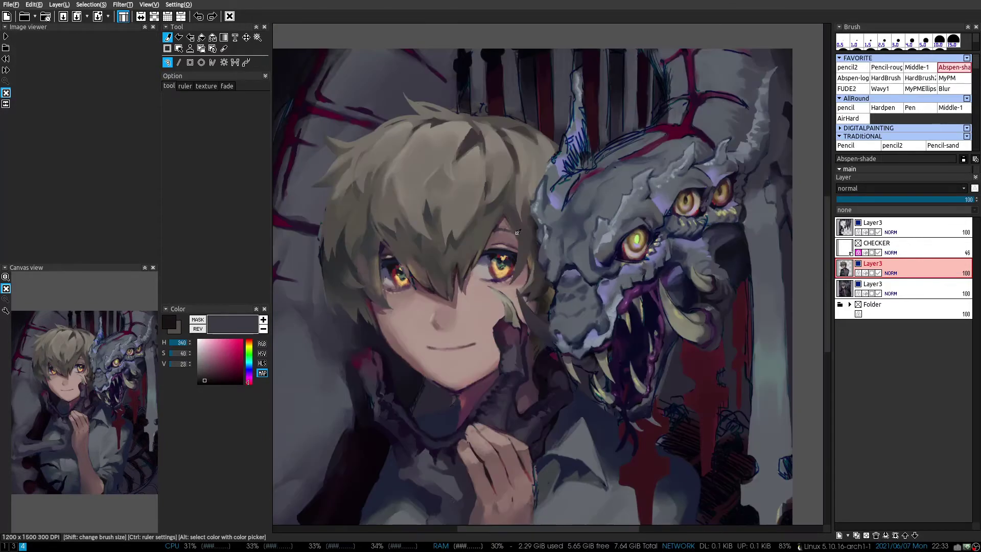
scroll(531, 305, "up", 2)
left_click(531, 306, "alt")
scroll(531, 306, "down", 3)
left_click(662, 108, "alt")
key("3")
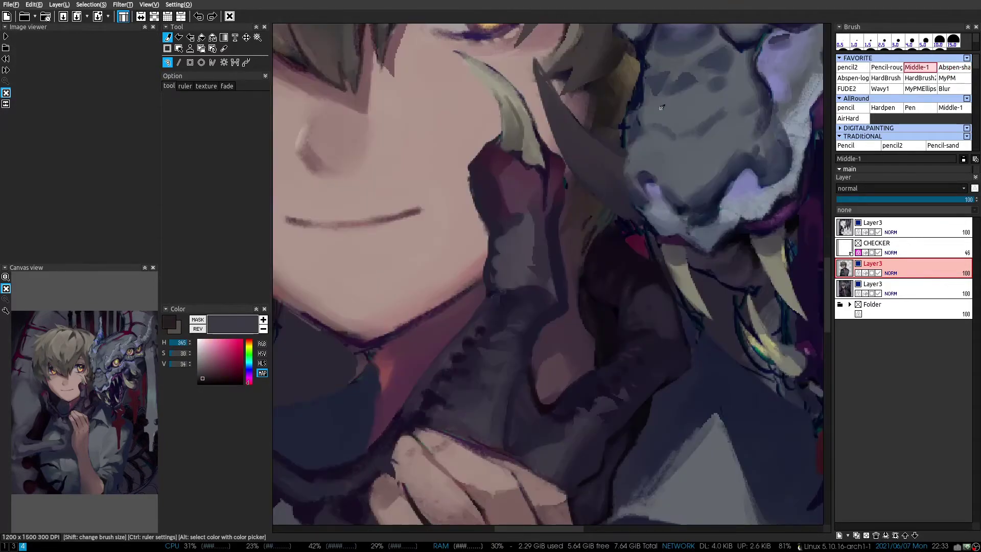
Define the ear and the dark hair edges around it beside the dragon's snout with the Pencil-rough brush
scroll(574, 256, "down", 2)
scroll(588, 271, "up", 3)
key("2")
left_click(600, 289, "alt")
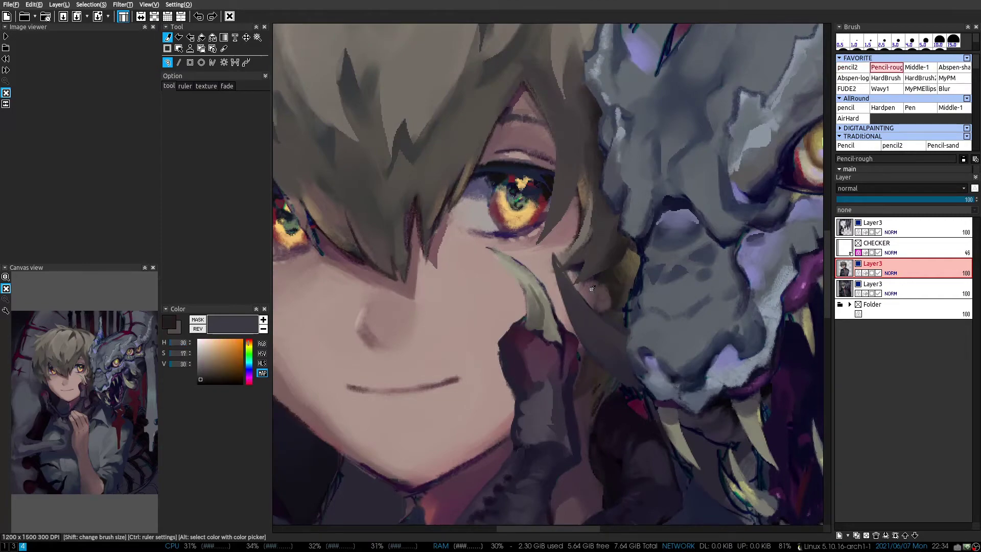
scroll(616, 192, "up", 1)
Shade the hair edge bordering the dragon's brow with a sampled dark tone and the Abspen-shade brush
scroll(615, 192, "down", 2)
left_click(567, 136, "alt")
key("4")
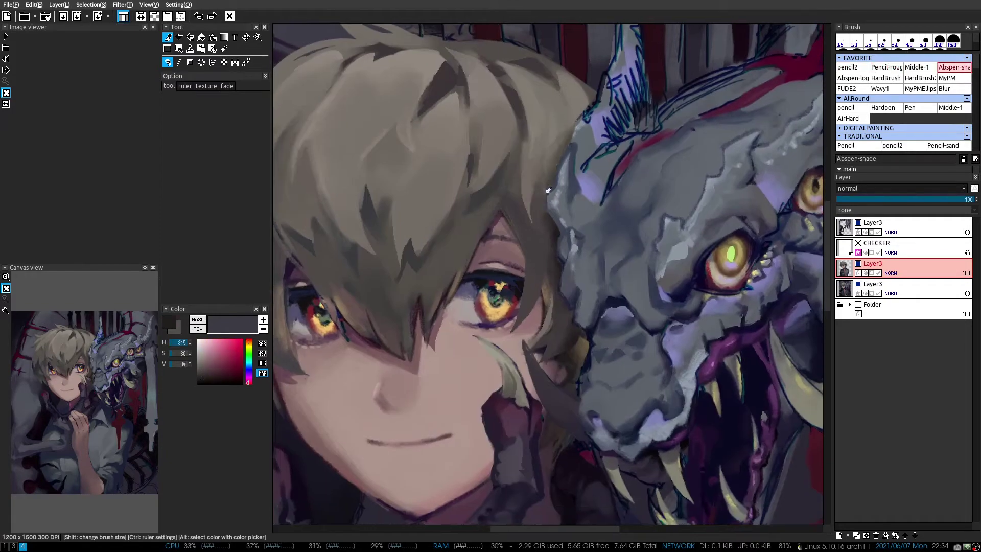
scroll(513, 111, "up", 2)
Shade the cheek skin beside the pale claw tip with sampled mauve tones and the Abspen-shade brush
key("h")
scroll(513, 111, "down", 2)
scroll(481, 266, "up", 2)
left_click(480, 265, "alt")
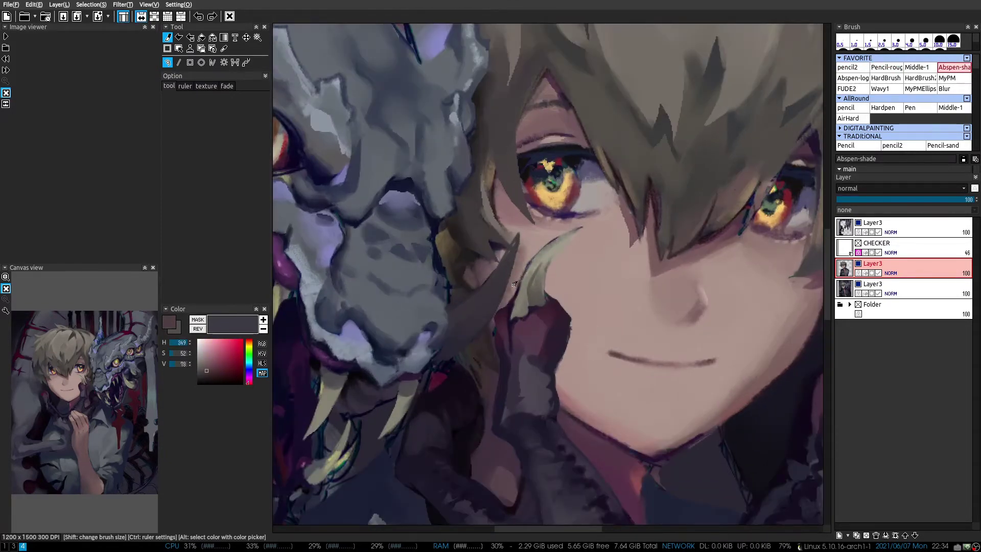
key("h")
left_click(530, 371, "alt")
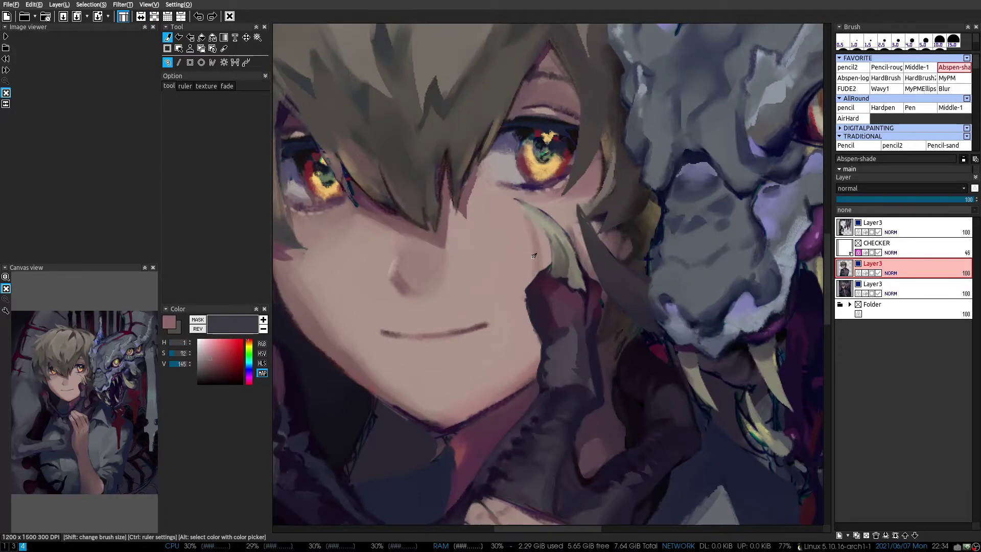
scroll(539, 367, "down", 3)
scroll(492, 214, "up", 3)
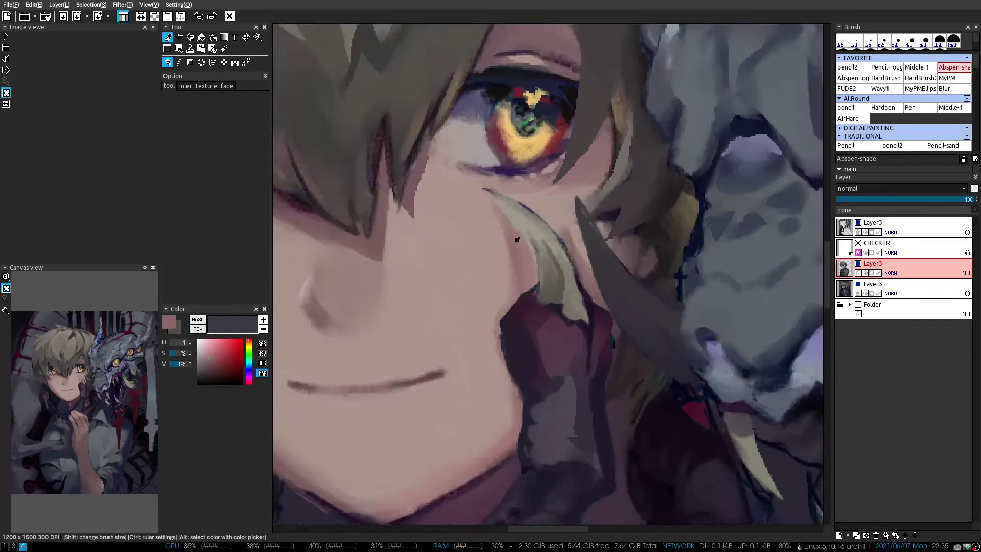
Refine the claw's cast shadow on the cheek with the pencil2 brush and sampled skin tones
left_click(491, 214, "alt")
scroll(492, 166, "down", 3)
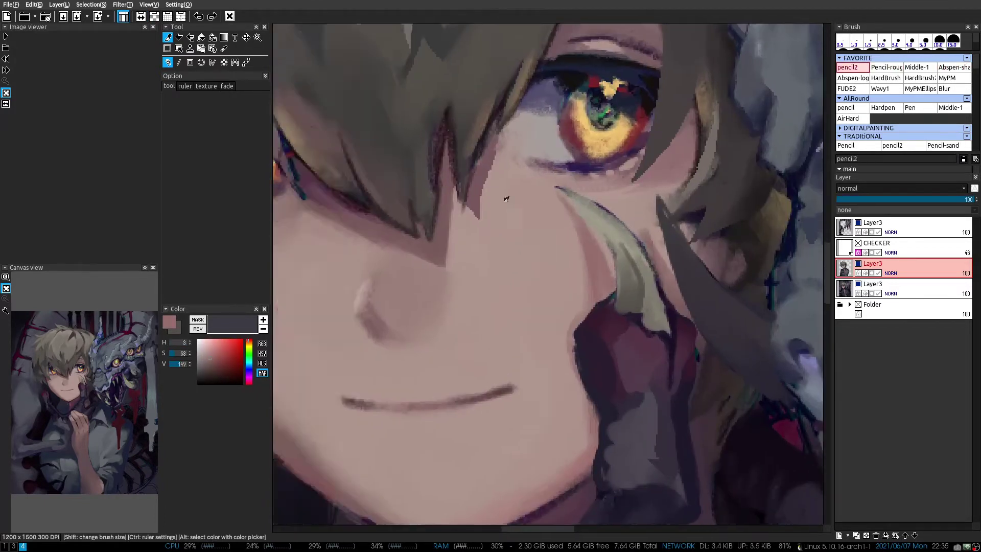
left_click(531, 240, "alt")
scroll(967, 109, "down", 5)
scroll(968, 109, "up", 5)
Smooth the skin of the cheek and nose with the HardBrush and sampled light skin tones
left_click(886, 77)
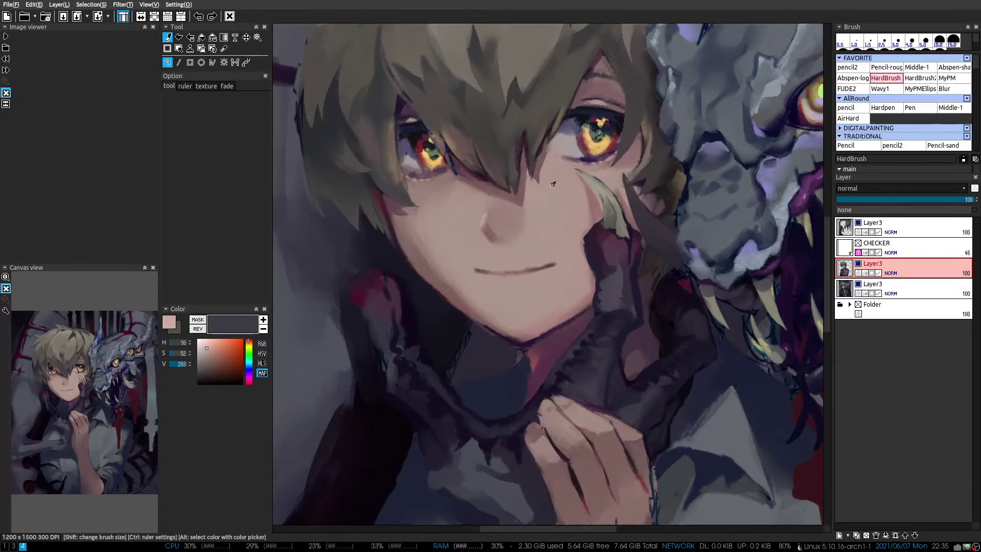
scroll(411, 248, "up", 2)
left_click(499, 228, "alt")
scroll(453, 209, "down", 2)
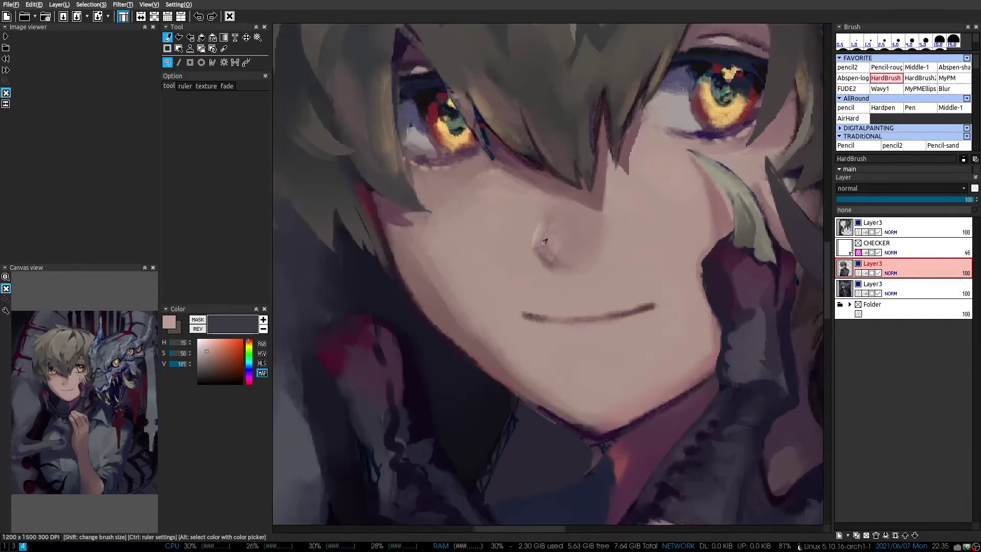
scroll(585, 183, "up", 2)
left_click(585, 182, "alt")
left_click(586, 182, "alt")
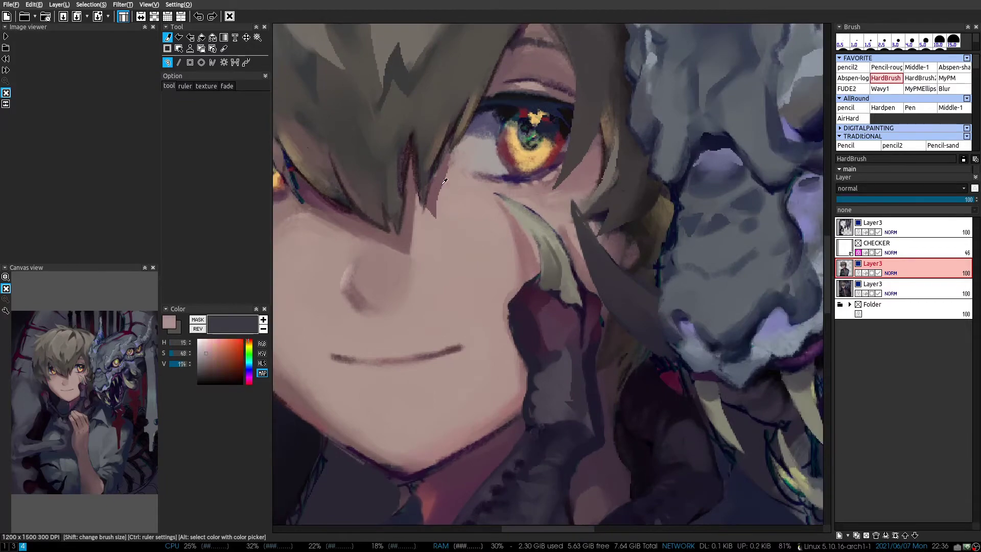
Deepen the skin shadows around the eyelid and bangs beside the dragon with sampled mauve tones and HardBrush2
scroll(585, 183, "down", 2)
key("ctrl+h")
scroll(539, 156, "up", 2)
key("ctrl+h")
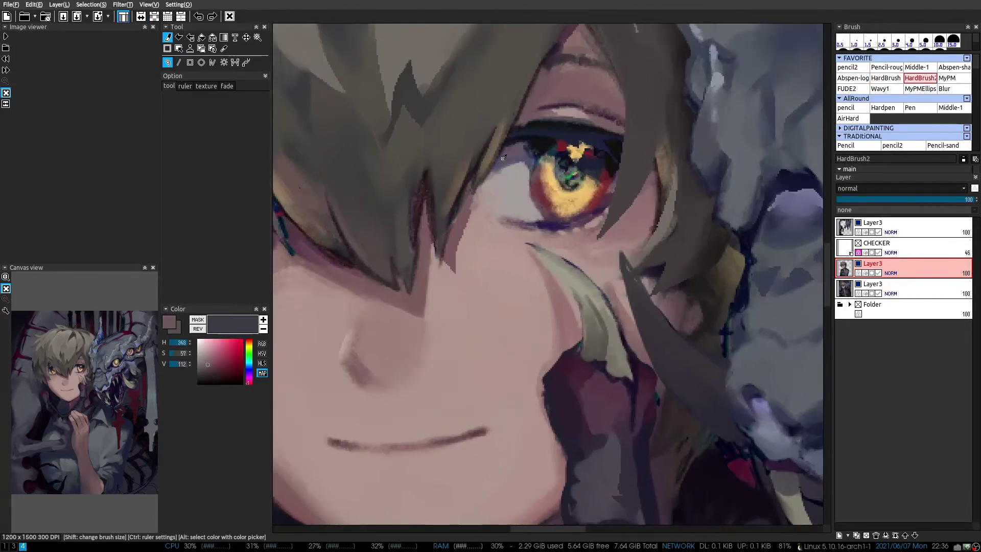
scroll(546, 160, "down", 2)
scroll(446, 216, "up", 2)
left_click(446, 216, "alt")
scroll(446, 215, "down", 1)
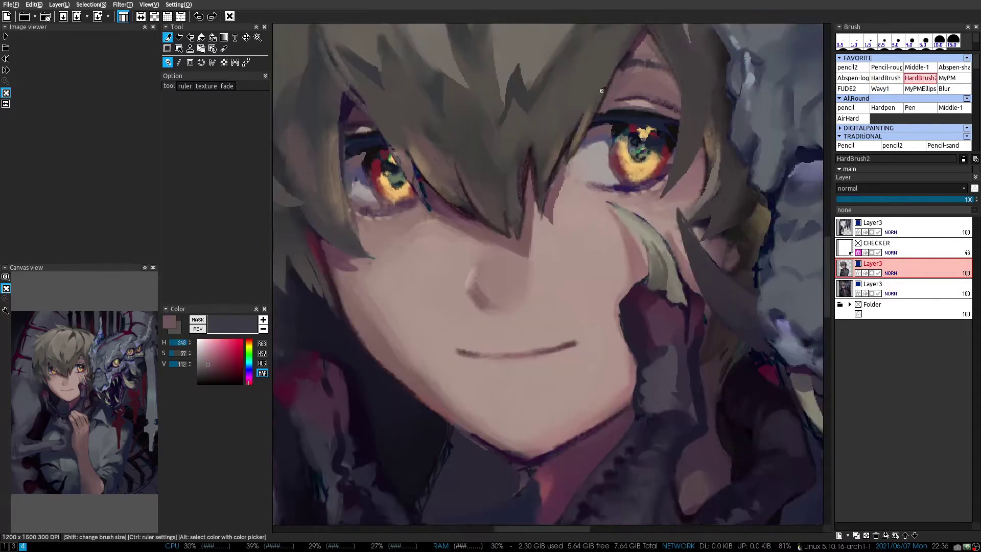
Darken the gap in the hair above the eye farther from the dragon with sampled dark purples
scroll(539, 226, "up", 1)
scroll(568, 182, "down", 1)
scroll(299, 178, "up", 1)
left_click(299, 178, "alt")
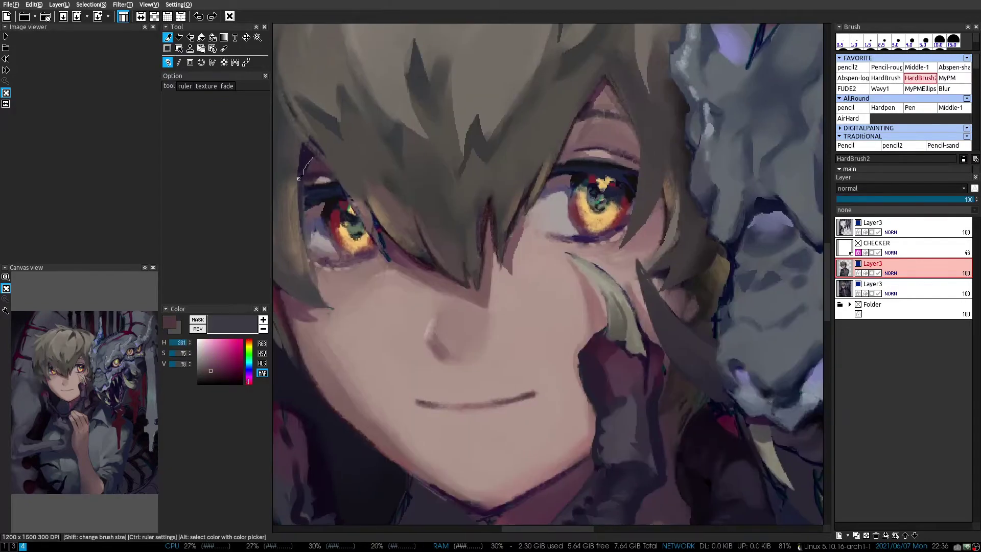
left_click(301, 160, "alt")
left_click_drag(301, 160, 409, 144)
scroll(412, 128, "down", 1)
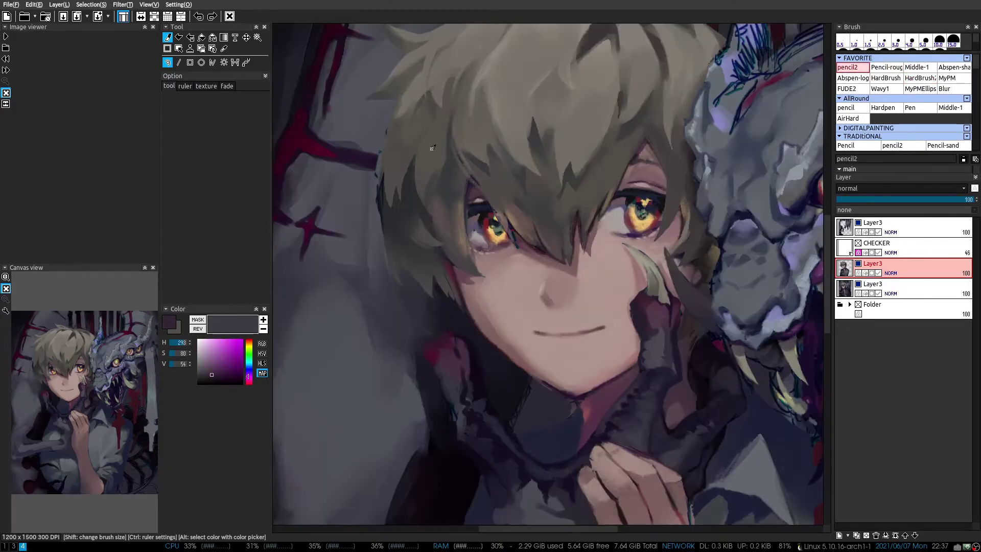
Reshape the bangs over the inner corner of the eye nearest the dragon with pencil2 and sampled tones
scroll(511, 138, "up", 1)
left_click(562, 144, "alt")
left_click_drag(562, 143, 576, 143)
scroll(583, 147, "up", 1)
left_click(591, 152, "alt")
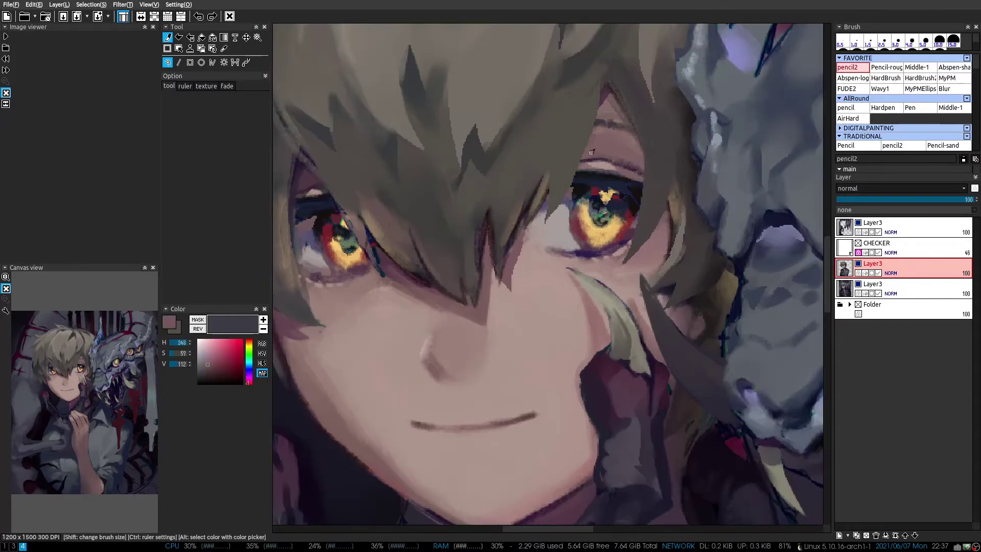
left_click(535, 196, "alt")
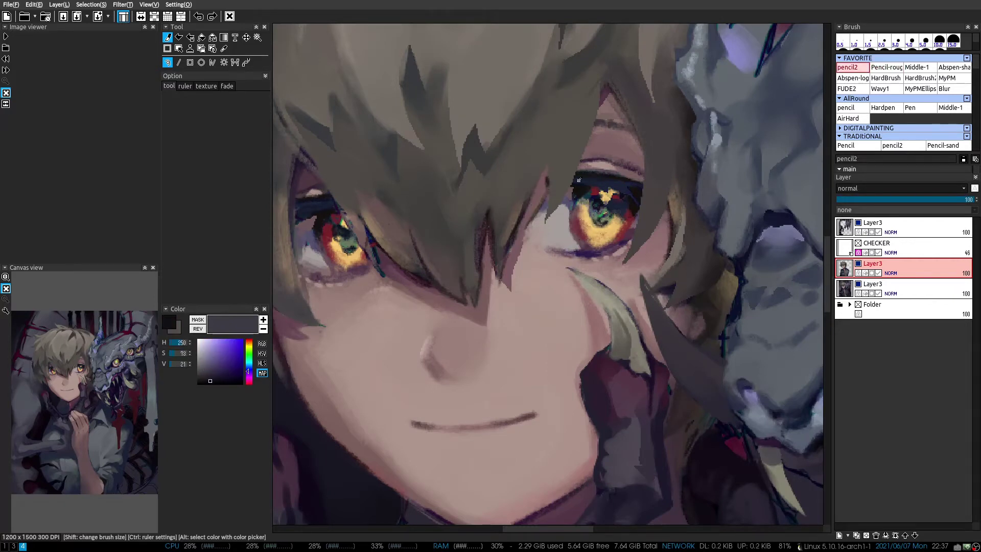
left_click(540, 186, "alt")
left_click(532, 180, "alt")
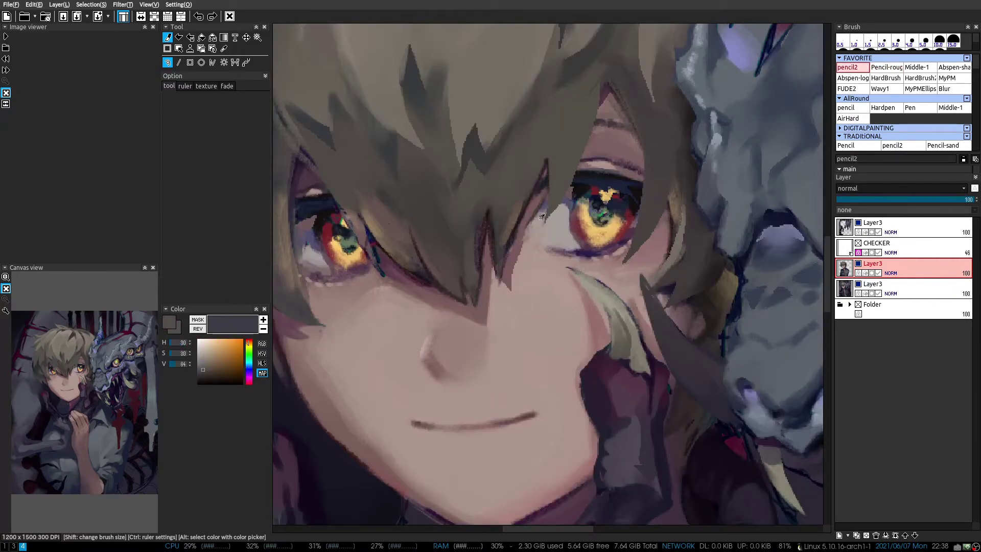
Paint the strand tips and their purple-grey shadow over the white of the eye nearest the dragon
scroll(555, 167, "up", 1)
left_click(534, 197, "alt")
left_click_drag(532, 218, 500, 280)
left_click(470, 277, "alt")
key("h")
key("h")
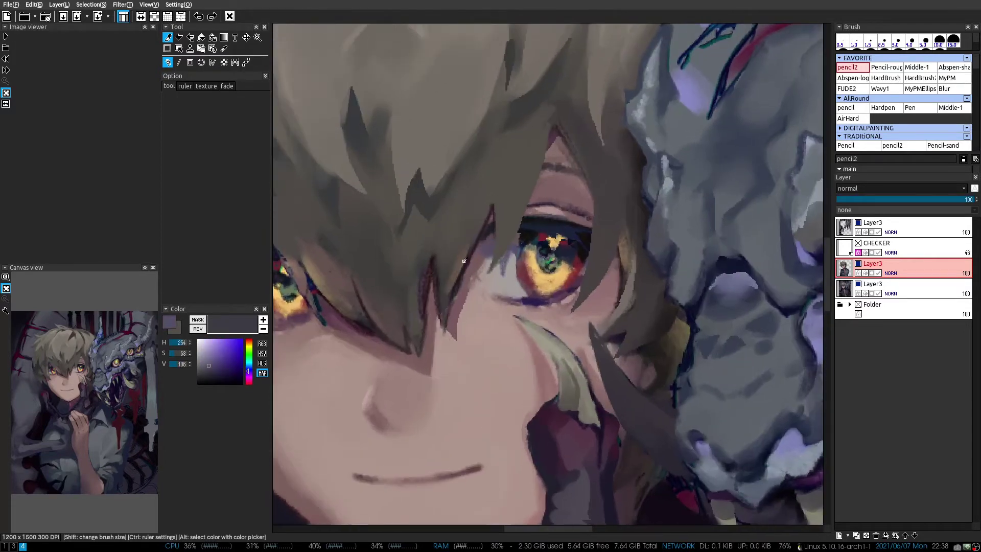
Tint the hair strands crossing the eye nearest the dragon with sampled warm brown and the Abspen-shade brush
left_click(520, 241, "alt")
key("4")
key("h")
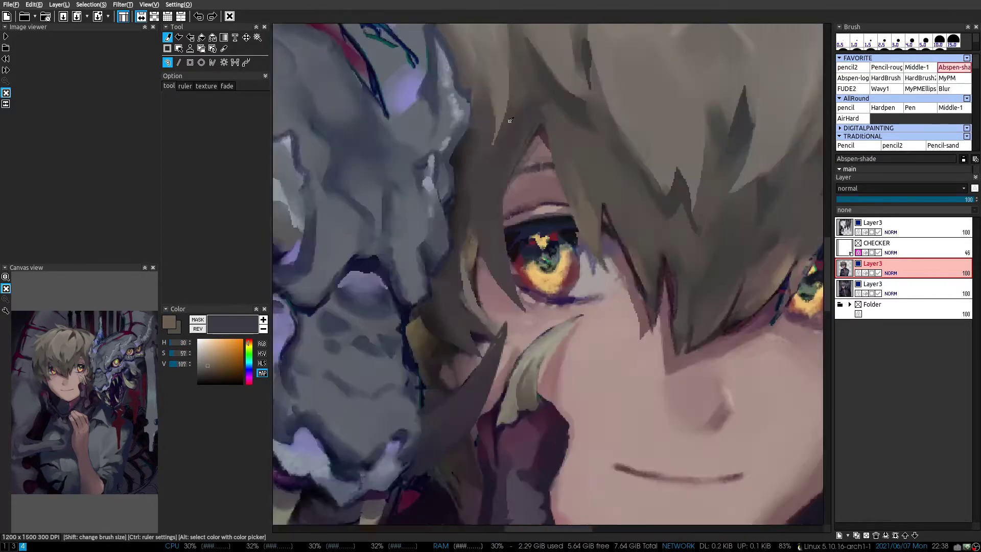
key("h")
left_click(498, 266, "alt")
Define the edges of the hair locks framing the eye nearest the dragon with pencil2 and dark brown
key("1")
key("h")
scroll(505, 281, "up", 1)
left_click(504, 282, "alt")
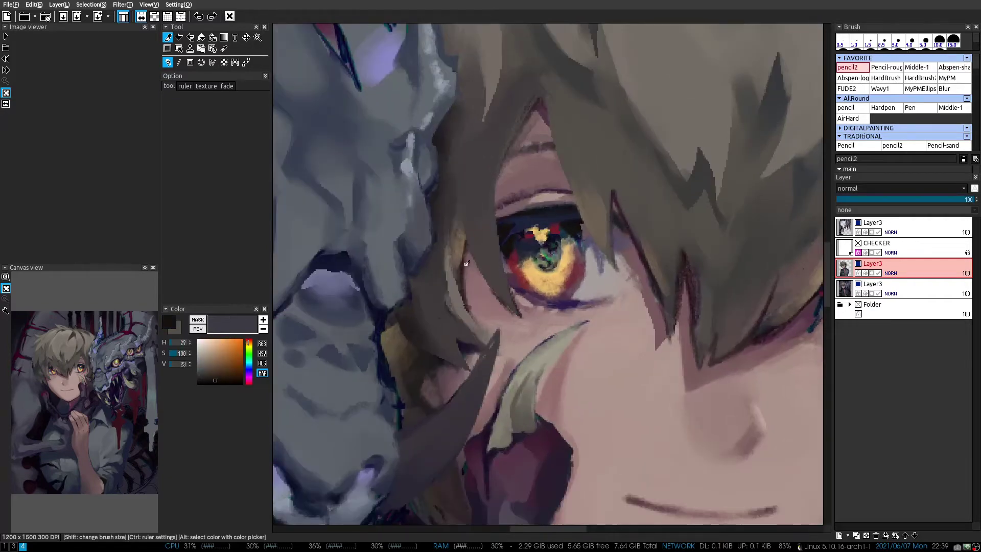
key("h")
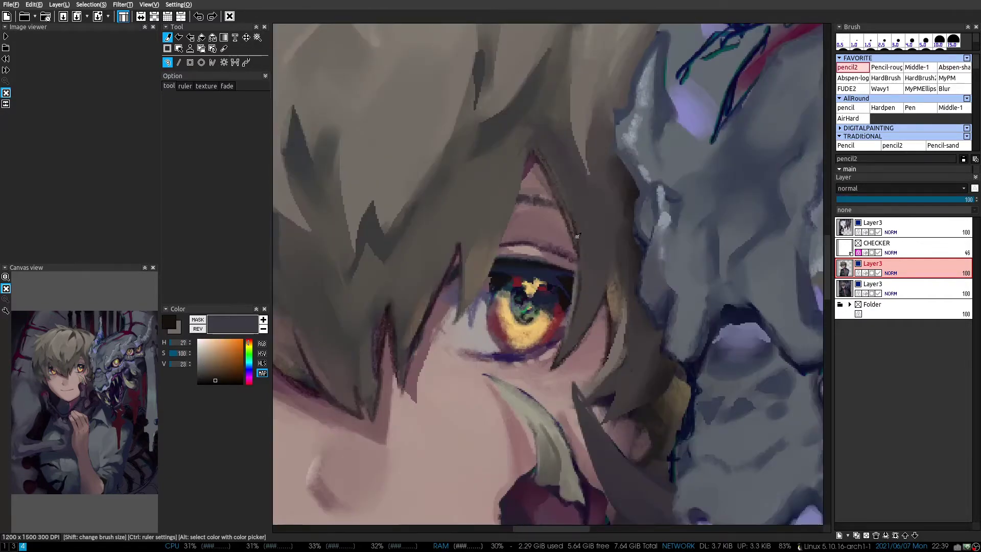
Touch up the bangs and the eye farther from the dragon with sampled tones, using Pencil-rough and Middle-1
left_click(577, 235, "alt")
key("2")
scroll(578, 235, "down", 3)
left_click_drag(490, 264, 483, 231)
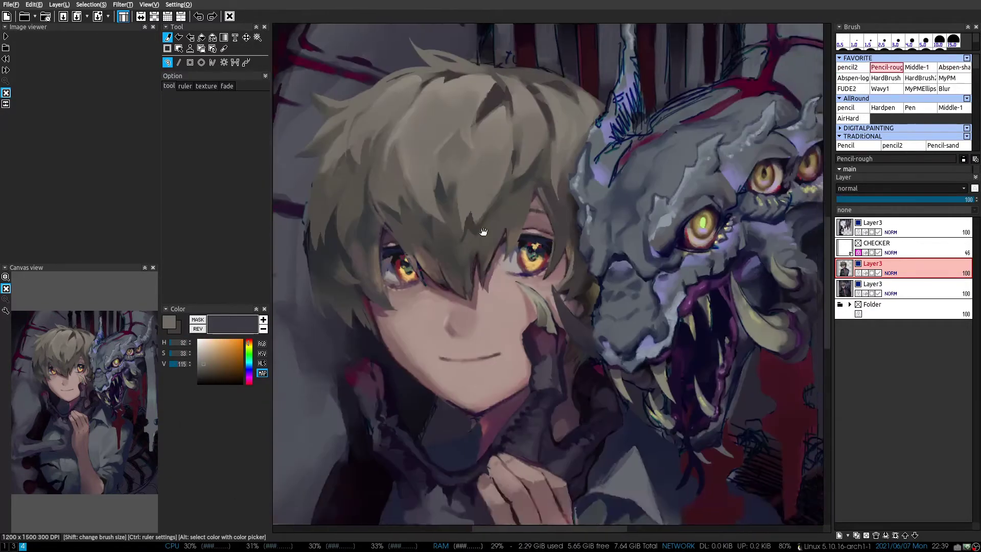
scroll(484, 231, "up", 2)
left_click(431, 203, "alt")
left_click(432, 193, "alt")
key("3")
mouse_move(536, 114)
left_mouse_down()
mouse_move(556, 112)
mouse_move(580, 134)
mouse_move(353, 247)
left_mouse_up()
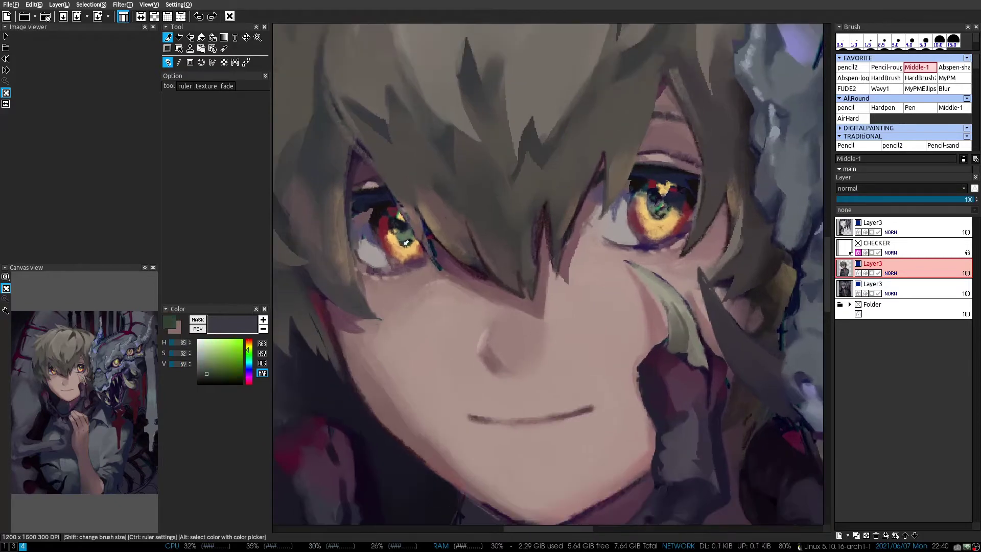
Paint pale lavender highlights in both of the boy's eyes with the pencil2 brush
left_click(848, 67)
left_click(199, 349)
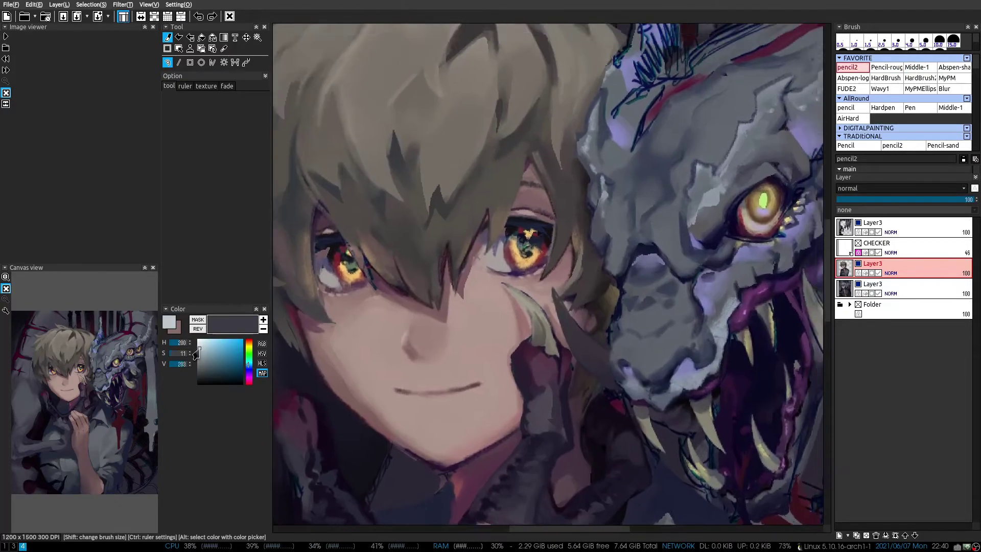
left_click(212, 342)
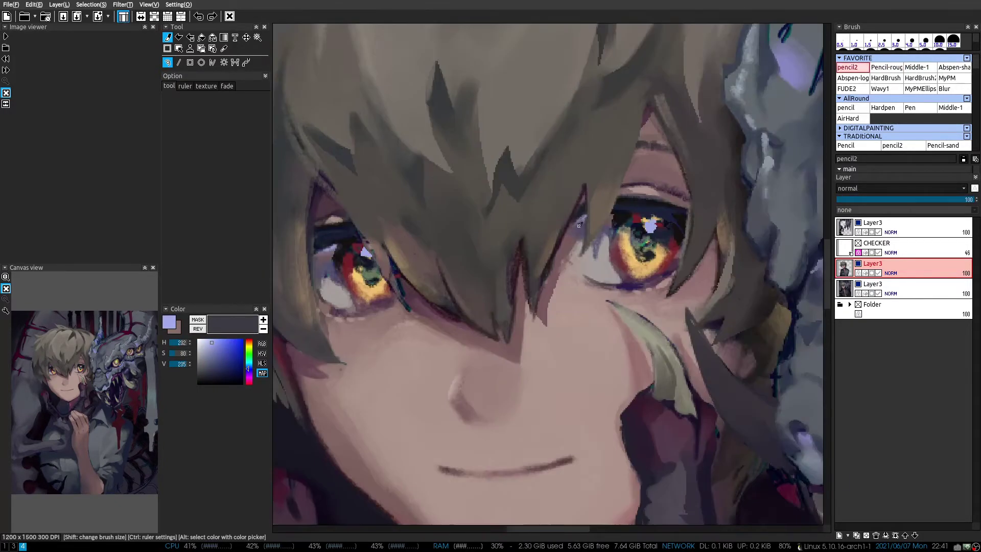
left_click(887, 67)
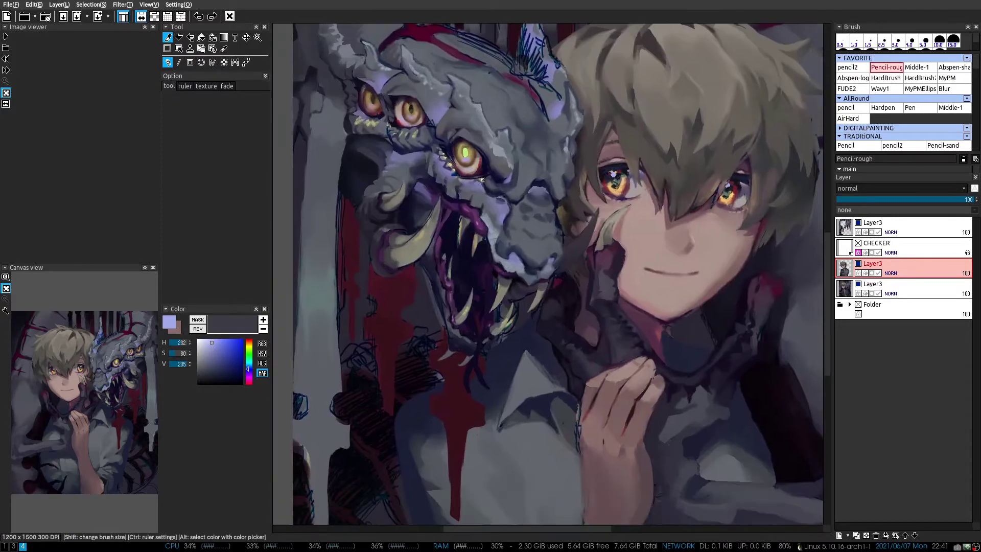
On the topmost Layer3, join and taper the dark red vein across the dragon's head with Middle-1
left_click(873, 222)
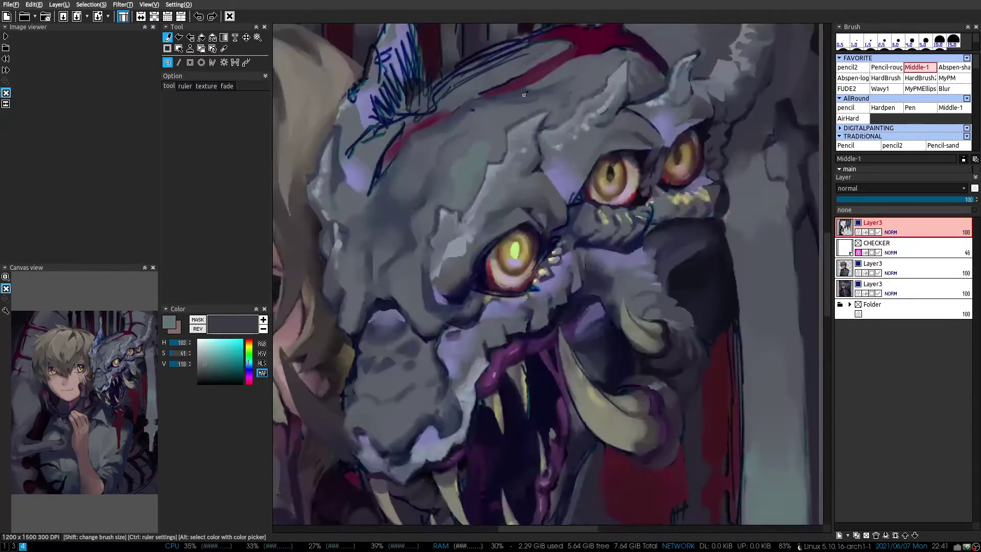
left_click(920, 67)
scroll(558, 166, "up", 2)
left_click(601, 220, "alt")
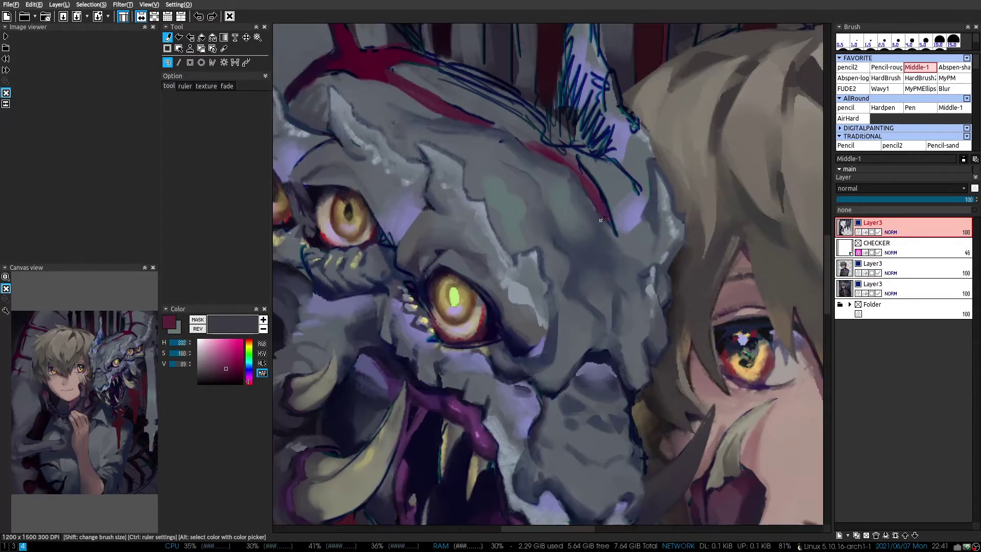
left_click_drag(612, 244, 537, 148)
left_click(478, 115, "alt")
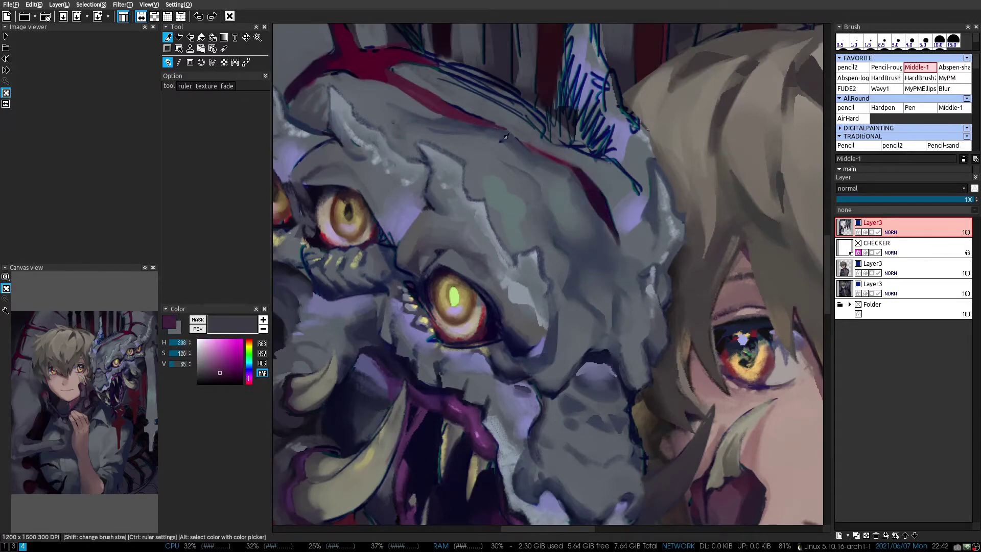
key("h")
left_click(532, 161, "alt")
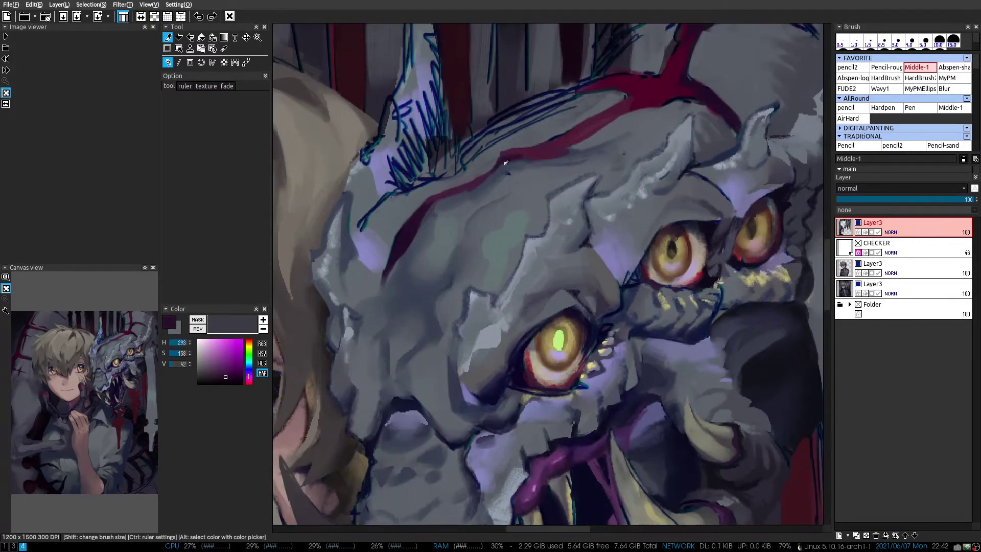
Repaint the grey skin around the dragon's red vein and horn base with sampled blue-greys
left_click(555, 156, "alt")
key("h")
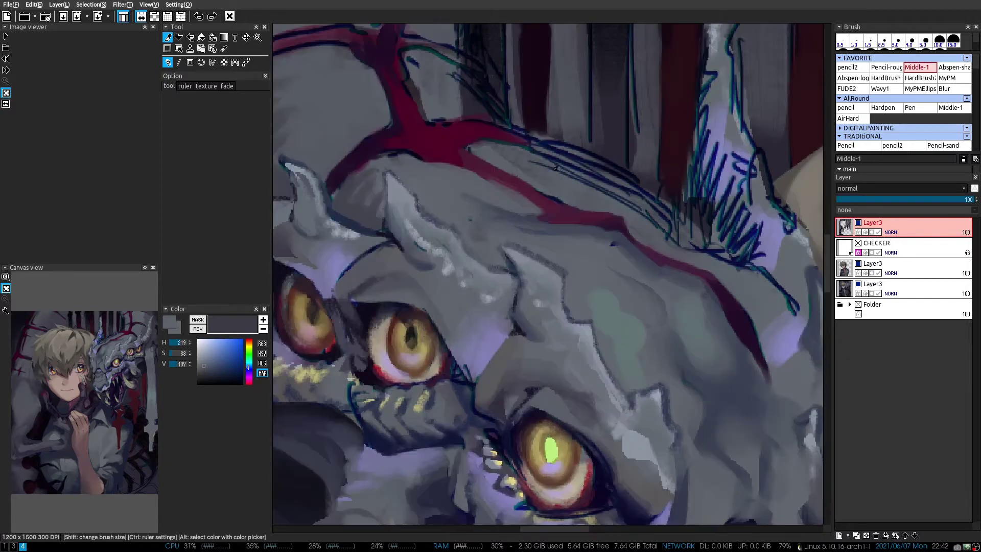
scroll(570, 206, "down", 2)
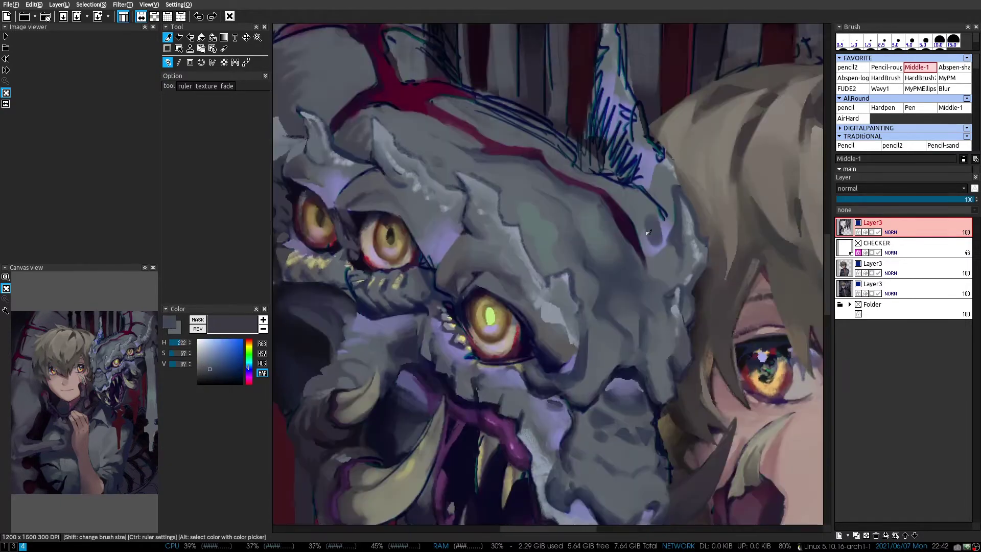
Paint sampled dark purple-greys into the background around the dragon on the lower Layer3 with Middle-1
left_click(512, 137, "alt")
scroll(513, 138, "down", 2)
left_click(512, 138, "ctrl+shift")
scroll(724, 171, "down", 3)
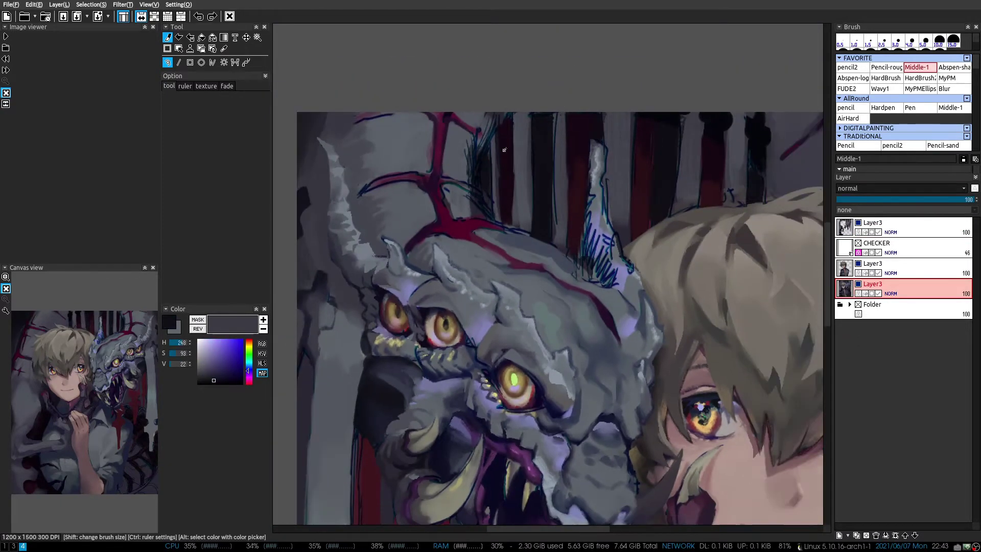
scroll(433, 236, "up", 3)
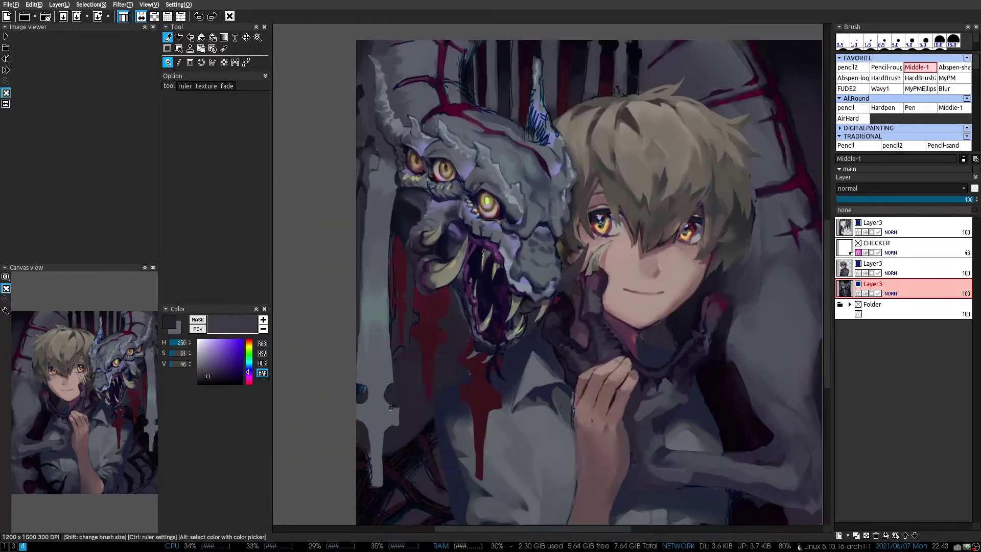
left_click(433, 235, "alt")
scroll(477, 233, "down", 2)
scroll(479, 173, "up", 4)
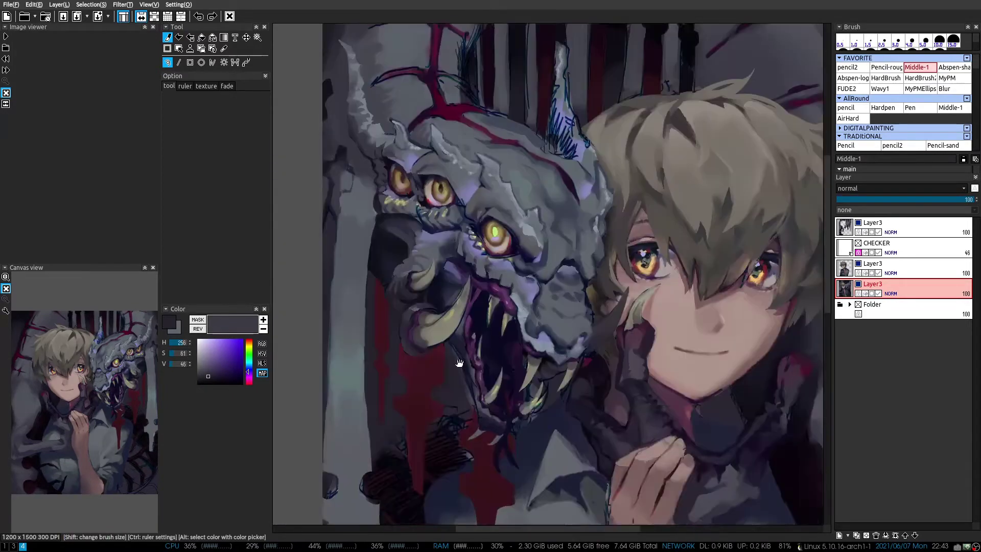
On the topmost Layer3, paint the vertical background slats above the dragon's head with sampled greys and Middle-1
left_click(479, 173, "alt")
left_click(478, 174, "ctrl+shift")
mouse_move(484, 170)
left_mouse_down()
mouse_move(491, 245)
mouse_move(511, 133)
mouse_move(503, 235)
left_mouse_up()
left_click_drag(509, 153, 511, 230)
left_click_drag(522, 179, 518, 259)
left_click_drag(559, 122, 562, 271)
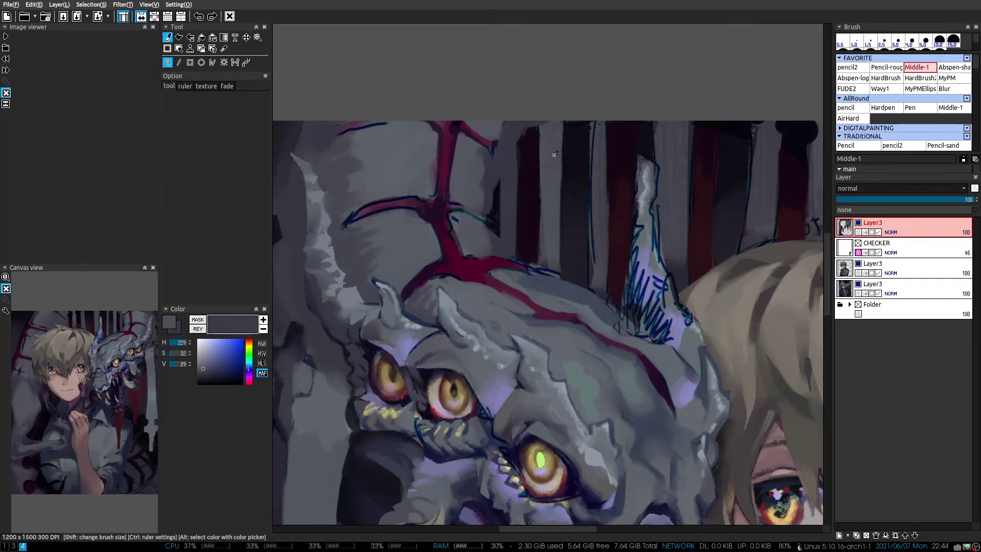
left_click_drag(565, 166, 544, 266)
Cover the sketch lines between the slats beside the dragon's horn with Abspen-logost and sampled dark purple-grey
key("2")
mouse_move(547, 148)
left_mouse_down()
mouse_move(548, 250)
mouse_move(562, 168)
mouse_move(609, 291)
left_mouse_up()
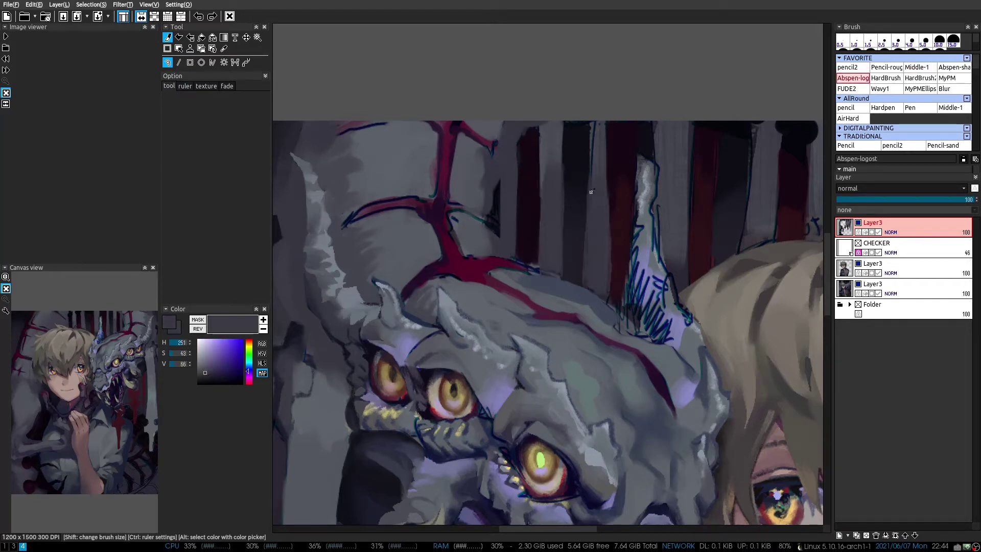
left_click(593, 153, "alt")
mouse_move(587, 122)
left_mouse_down()
mouse_move(608, 194)
mouse_move(603, 163)
left_mouse_up()
left_click(607, 289, "alt")
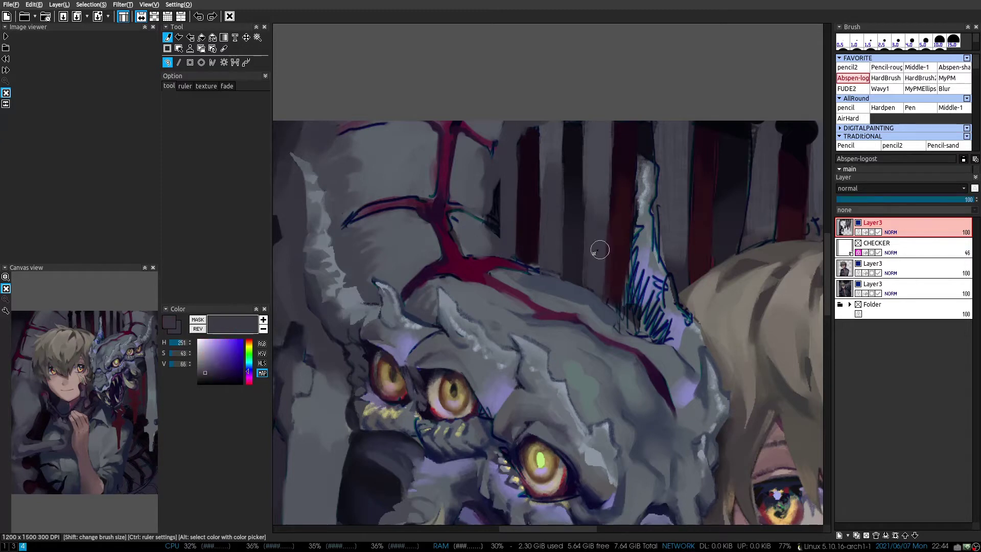
Mirror the canvas and paint over the sketch lines between the slats beside the dragon's horn with Abspen-logost and sampled purple-greys
scroll(598, 247, "down", 3)
key("h")
scroll(580, 314, "up", 2)
left_click(580, 317, "alt")
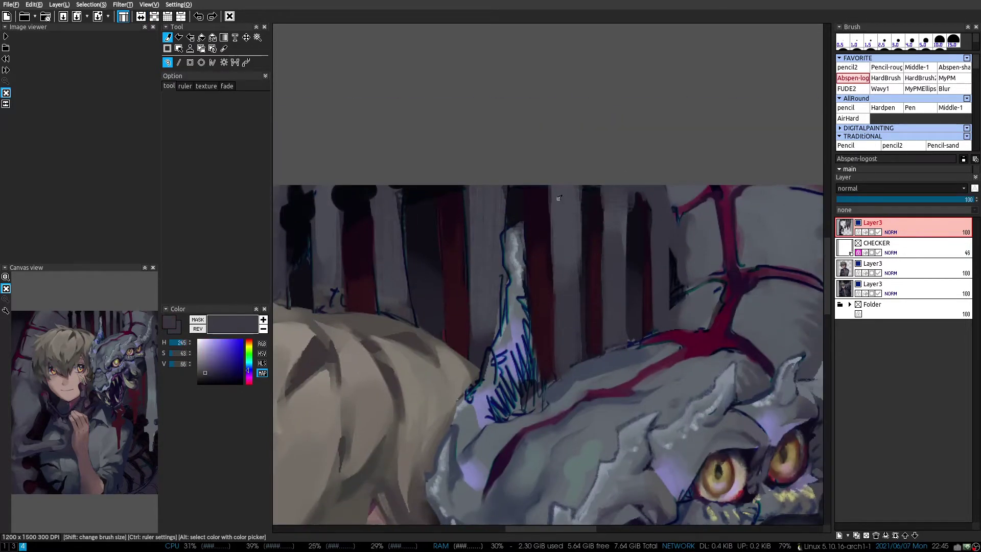
left_click(451, 233, "alt")
left_click(389, 255, "alt")
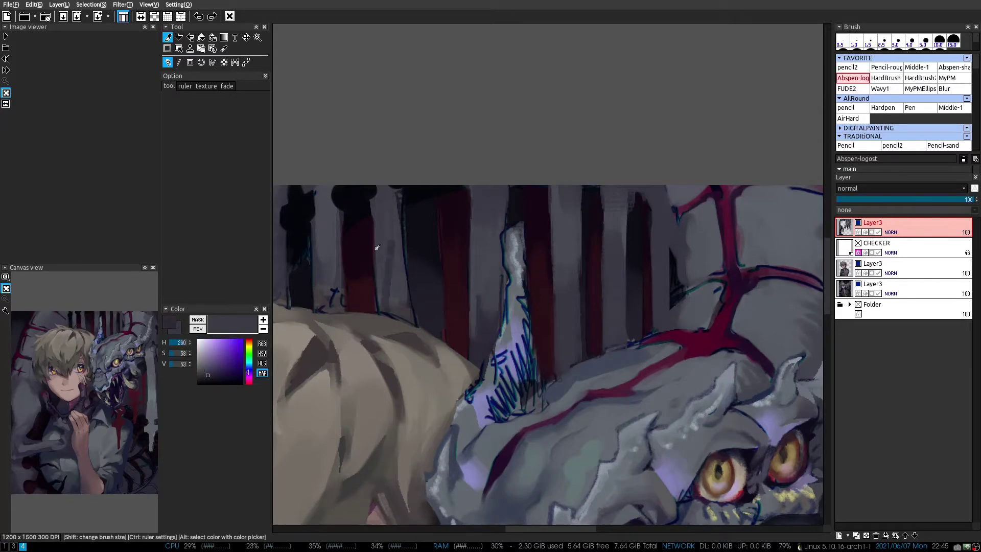
left_click_drag(390, 240, 403, 333)
left_click(370, 312, "alt")
mouse_move(372, 204)
left_mouse_down()
mouse_move(370, 312)
mouse_move(497, 180)
left_mouse_up()
scroll(445, 208, "up", 1)
left_click(465, 230, "alt")
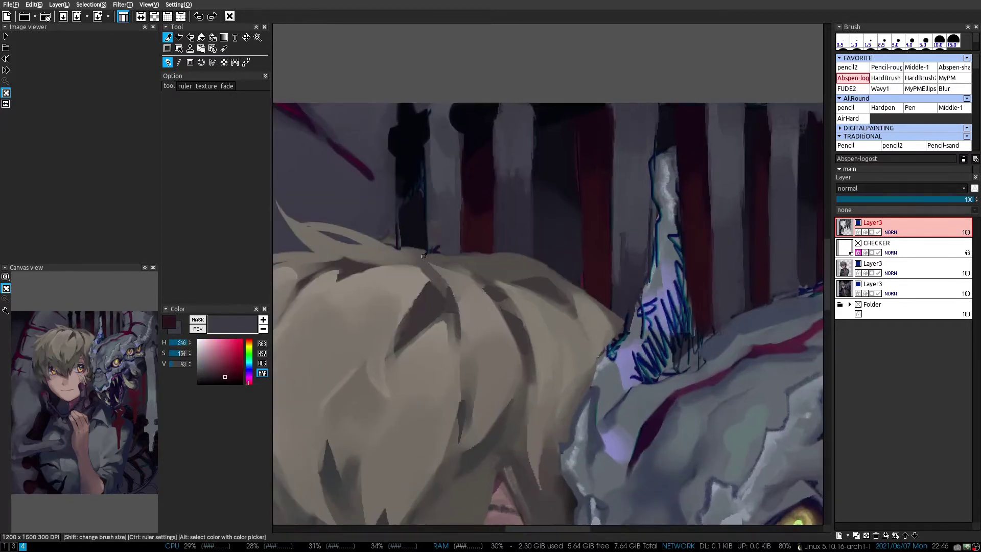
Repaint the grey and near-black slats directly above the crown of the boy's hair, covering the sketch marks there
left_click(444, 225, "alt")
left_click(429, 162, "alt")
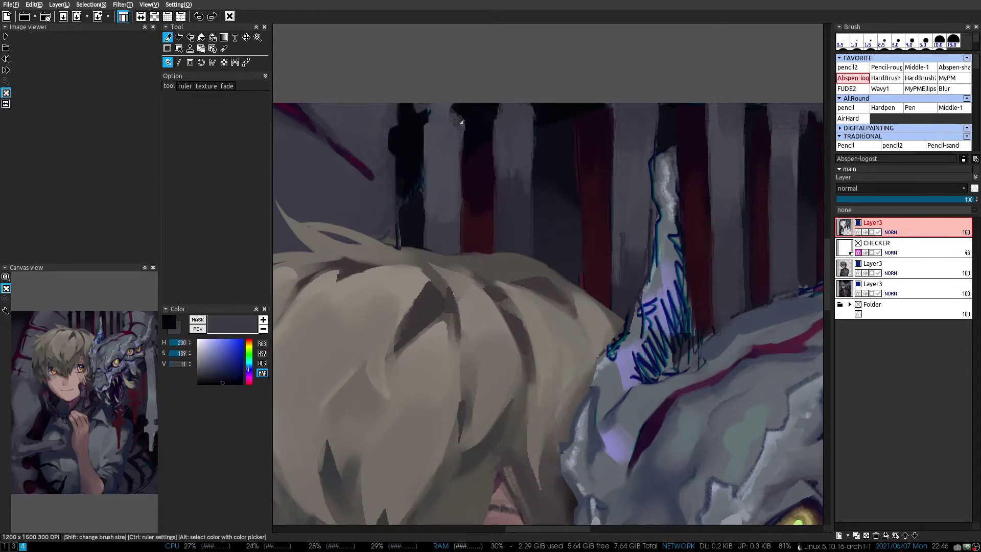
scroll(430, 105, "down", 1)
scroll(419, 232, "up", 1)
left_click(419, 232, "alt")
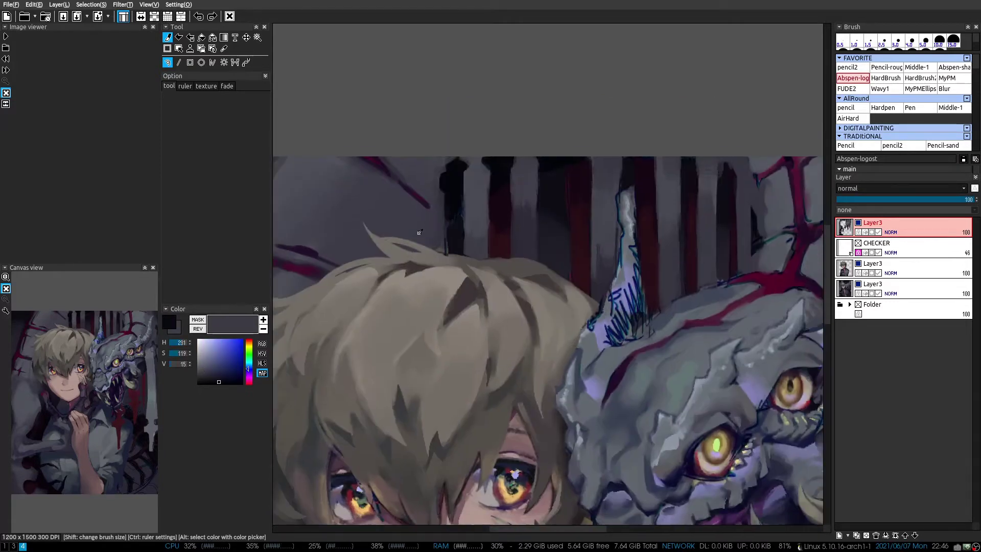
Refine the dark red slat and the rounded black slat tops above the boy's hair with sampled colours
scroll(414, 242, "down", 1)
scroll(493, 179, "up", 1)
left_click(493, 180, "alt")
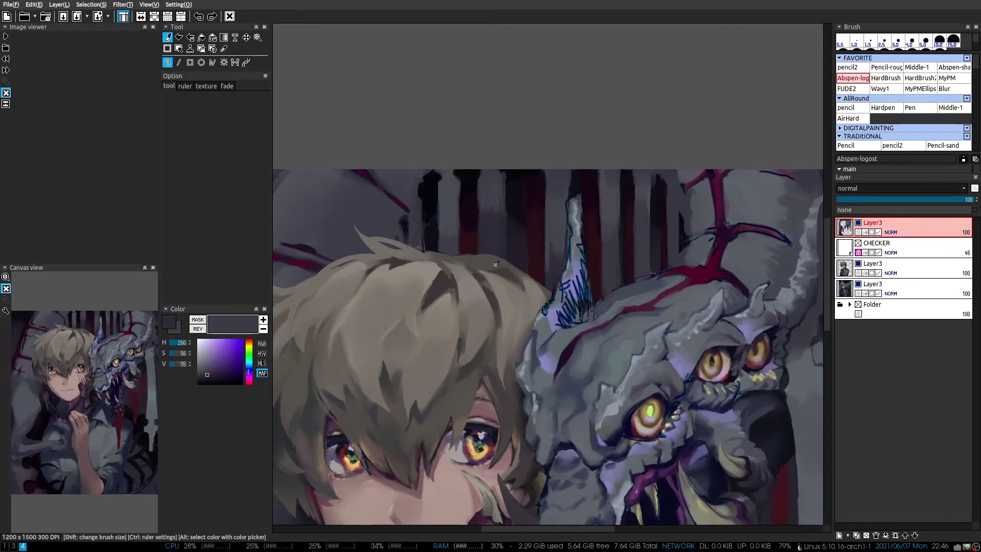
left_click(475, 232, "alt")
left_click_drag(480, 192, 474, 230)
left_click_drag(479, 172, 475, 191)
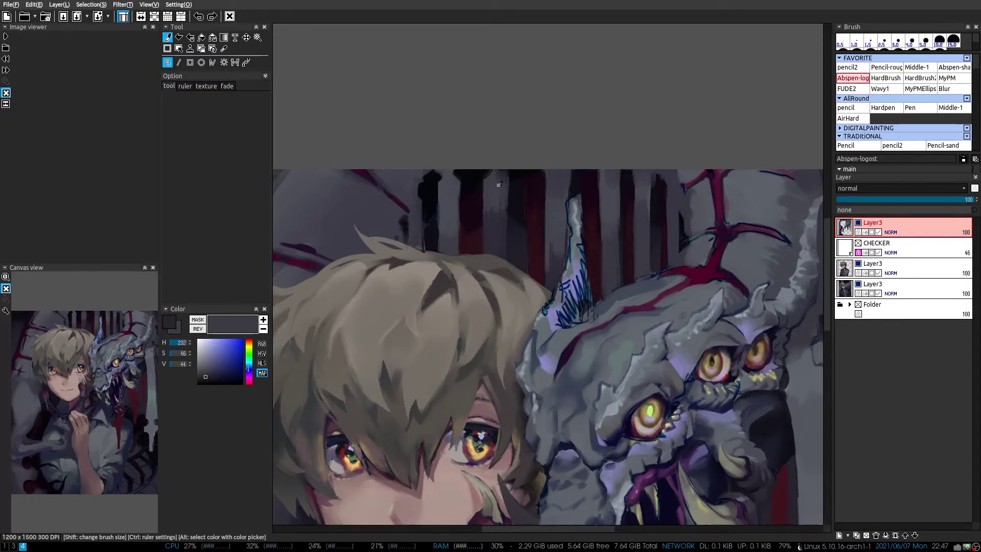
Paint sampled grey along the background edge between the last slat and the red veins behind the dragon
scroll(492, 102, "down", 1)
scroll(613, 230, "up", 2)
left_click(624, 238, "alt")
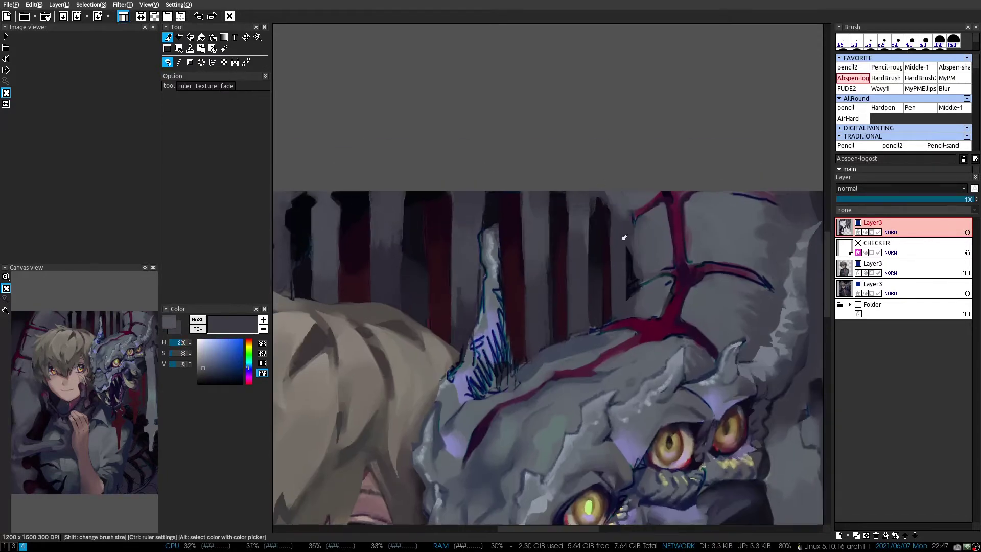
left_click_drag(633, 212, 627, 284)
scroll(582, 138, "down", 1)
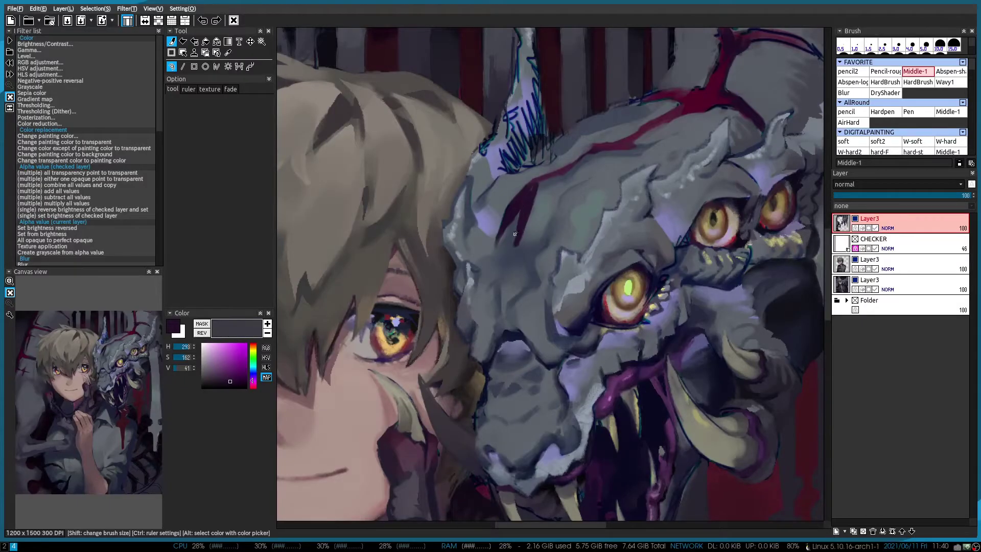
Cover the middle of the red vein on the dragon's forehead with sampled blue-greys using Middle-1 and Abspen-shade
left_click(515, 233, "alt")
scroll(516, 230, "up", 3)
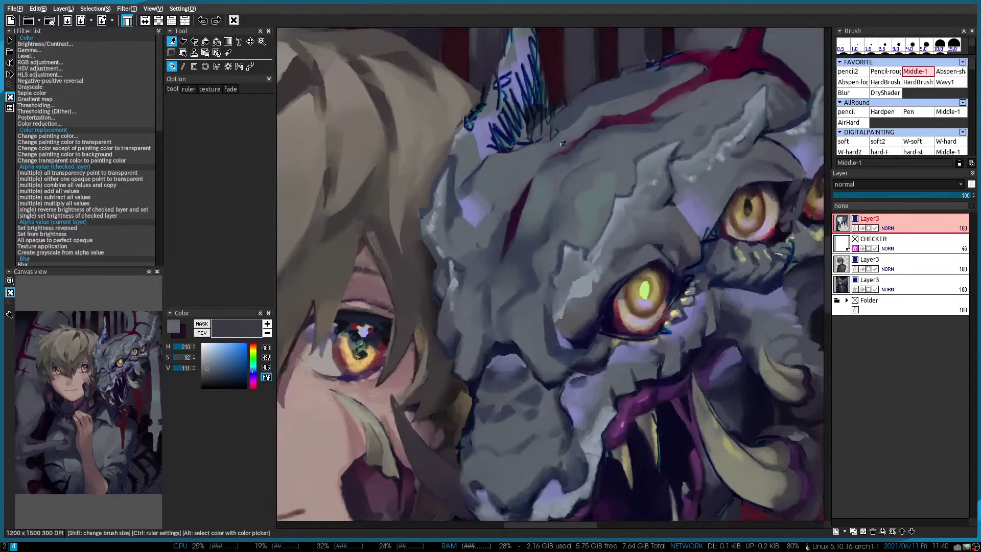
scroll(579, 255, "up", 1)
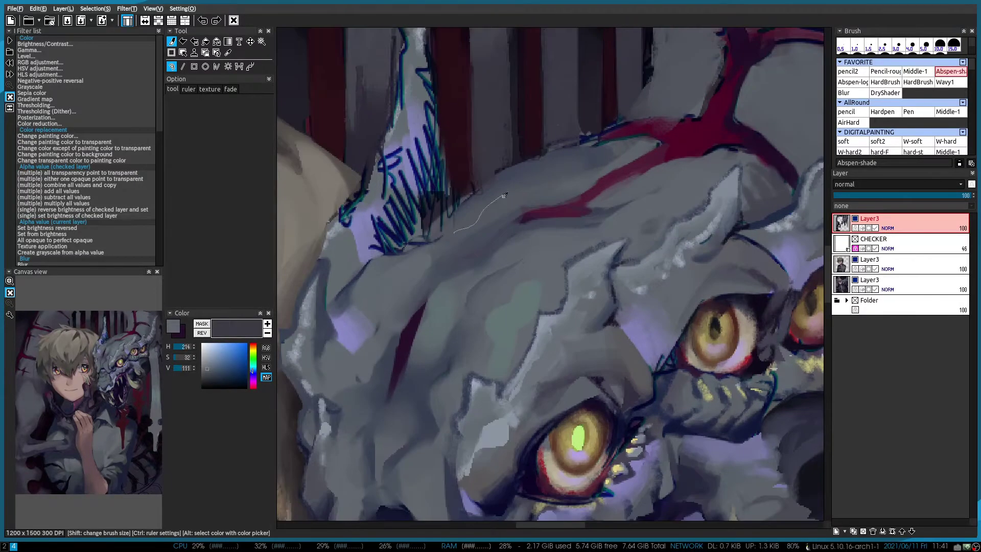
left_click(577, 225, "alt")
scroll(577, 224, "down", 1)
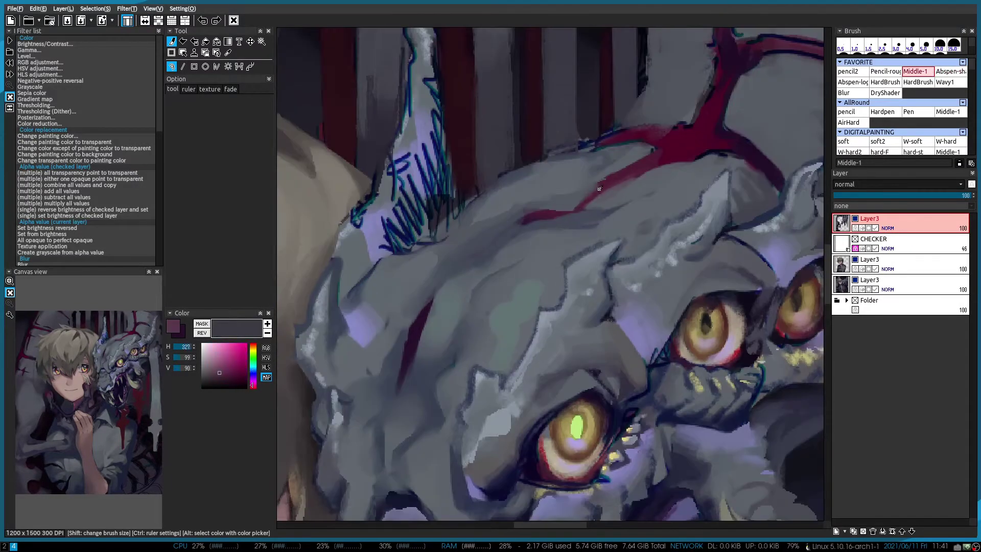
Repaint the forehead vein as a thinner, continuous dark red line with Middle-1
left_click(600, 189, "alt")
scroll(599, 189, "down", 2)
scroll(536, 153, "up", 1)
scroll(521, 82, "down", 1)
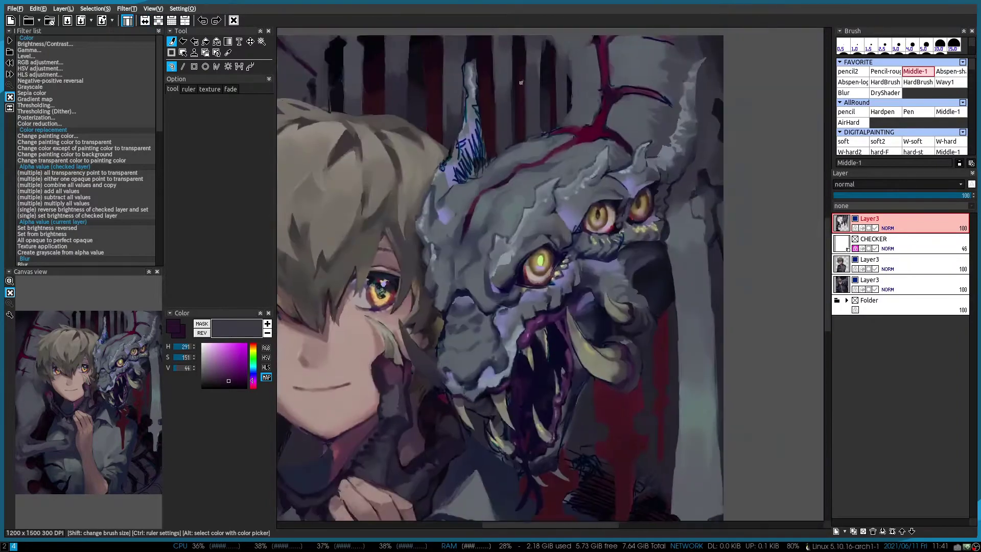
Add a dark red side branch running from the forehead vein towards the dragon's brow spikes
scroll(566, 153, "up", 2)
left_click_drag(528, 168, 584, 182)
scroll(587, 195, "down", 2)
scroll(596, 221, "up", 2)
key("x")
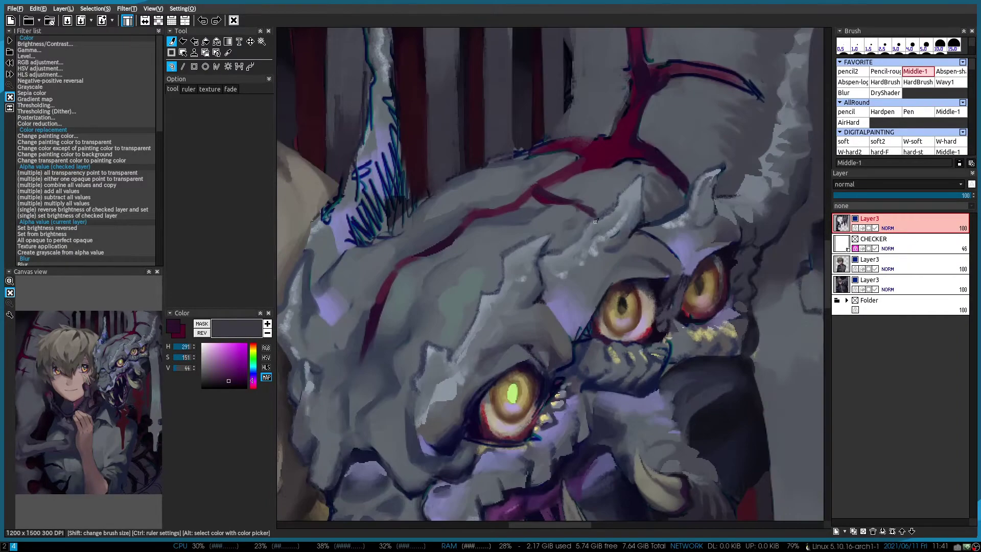
scroll(525, 189, "down", 2)
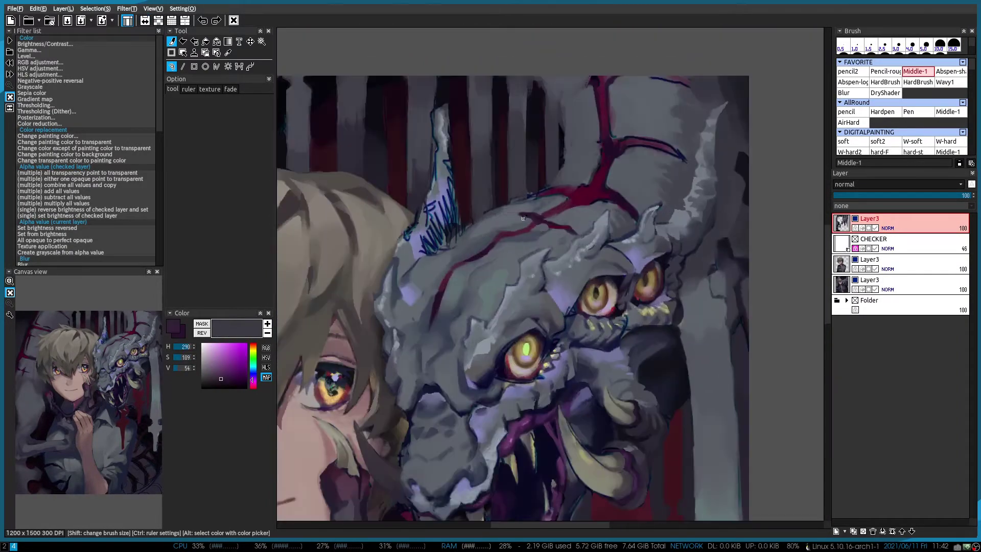
Add another thin branch to the forehead vein and a short twig to the vein stem above it with sampled dark reds
scroll(541, 188, "up", 2)
left_click(541, 188, "alt")
scroll(547, 192, "down", 2)
scroll(549, 194, "up", 3)
left_click(549, 194, "alt")
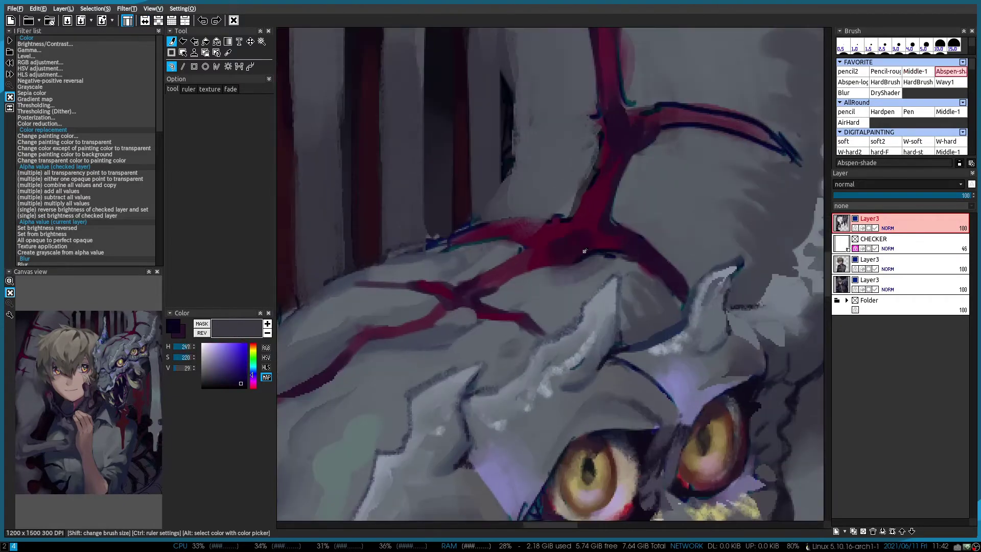
mouse_move(521, 224)
left_mouse_down()
mouse_move(553, 196)
mouse_move(500, 225)
left_mouse_up()
key("2")
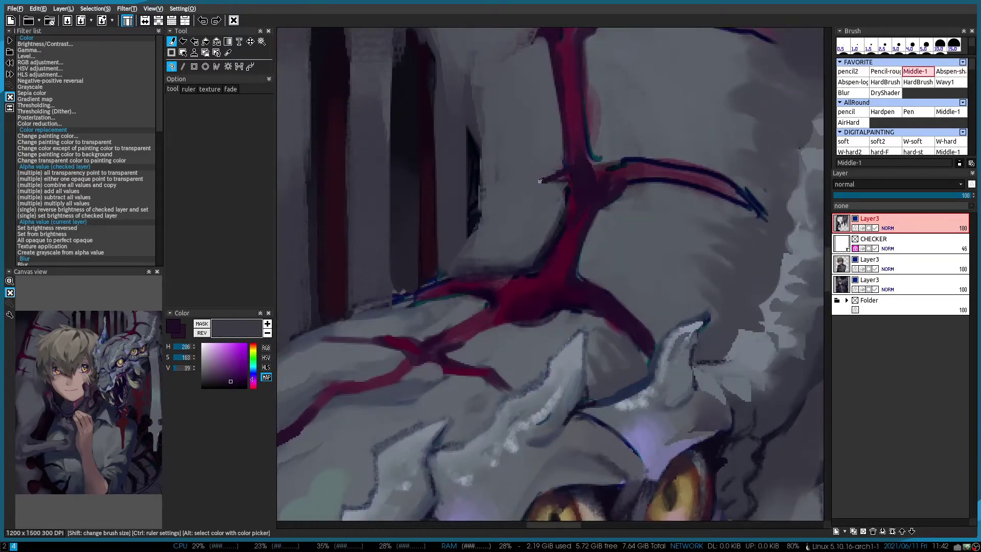
Paint the two curved claws over the boy's shirt in sampled near-black with Middle-1 and give them jagged edges
scroll(531, 153, "down", 3)
scroll(462, 221, "up", 3)
left_click(493, 281, "alt")
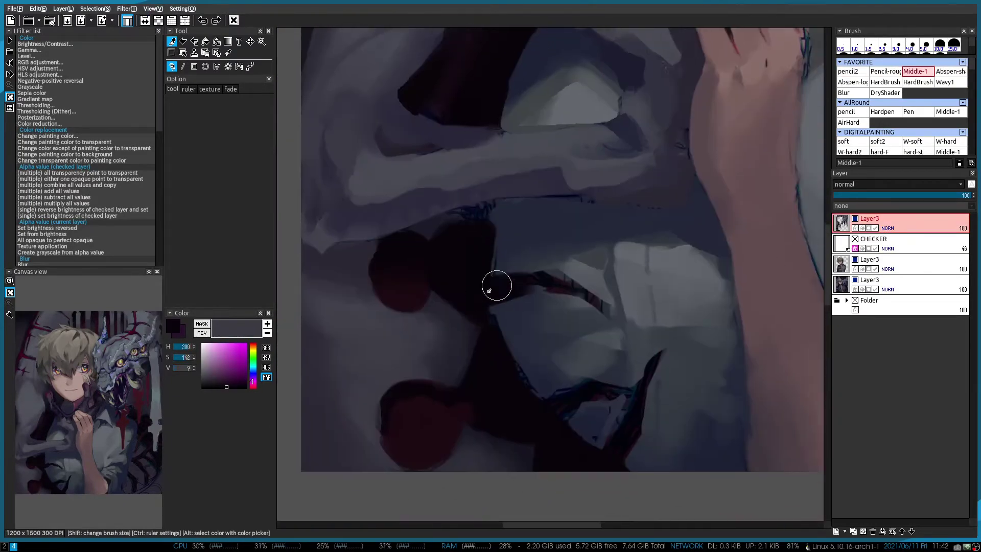
mouse_move(491, 281)
left_mouse_down()
mouse_move(582, 292)
mouse_move(621, 334)
left_mouse_up()
mouse_move(528, 300)
left_mouse_down()
mouse_move(486, 333)
mouse_move(430, 271)
left_mouse_up()
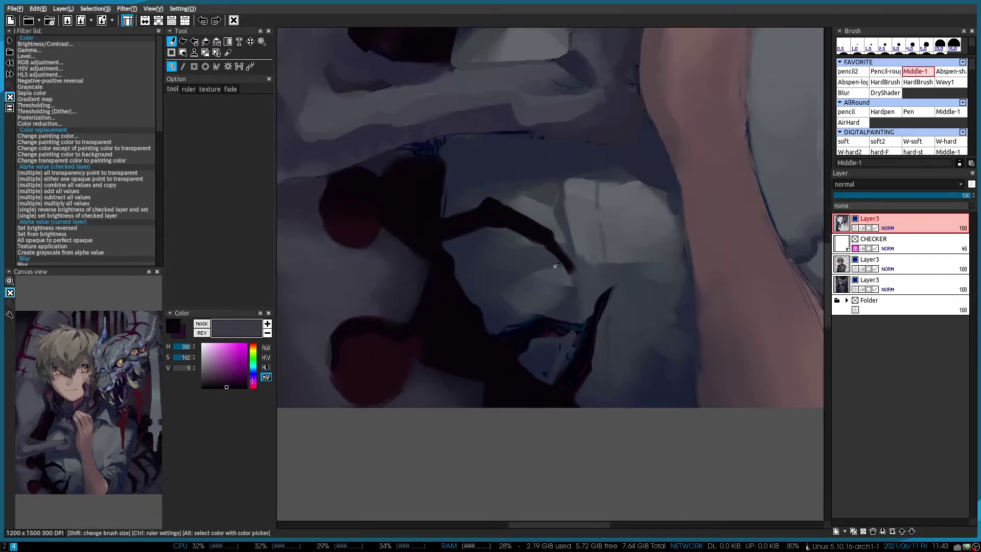
left_click_drag(528, 377, 620, 312)
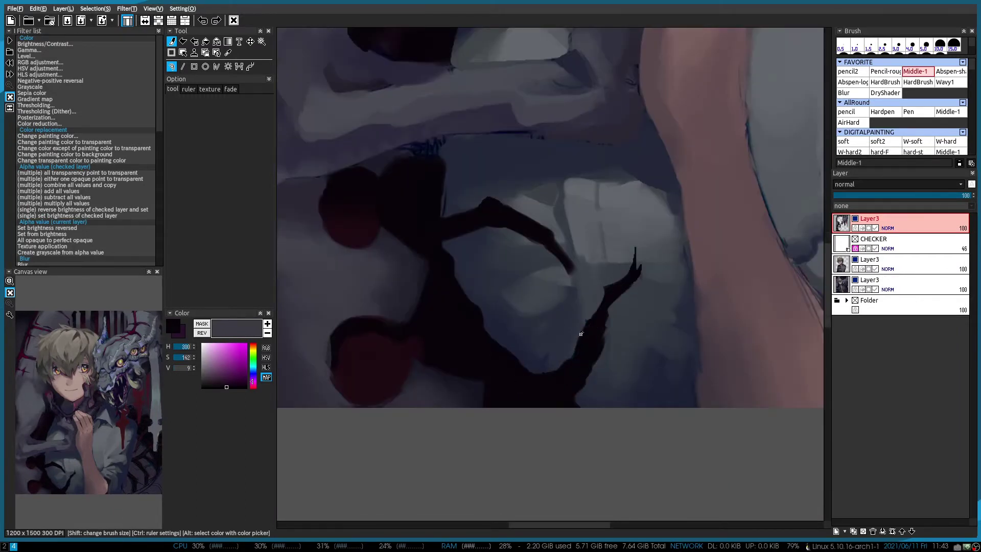
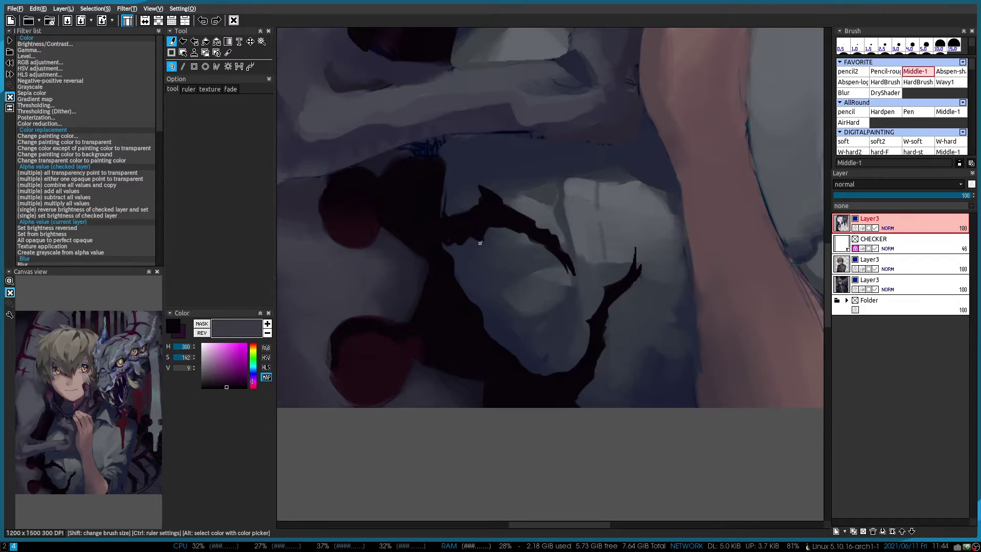
scroll(510, 309, "down", 5)
scroll(559, 349, "up", 5)
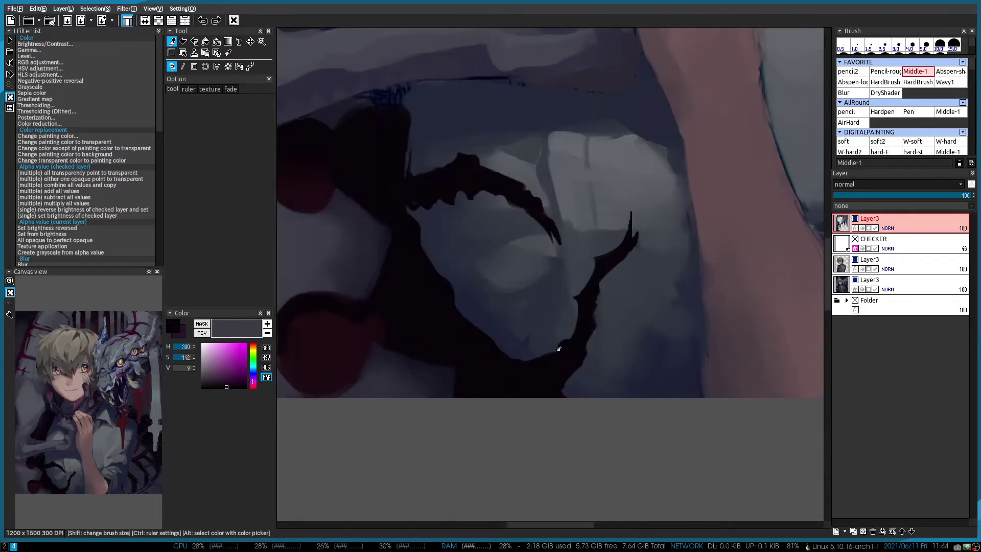
Cover the sketch lines beneath the skeletal arm and clean up its lower edge with sampled colours
scroll(460, 252, "up", 5)
key("b")
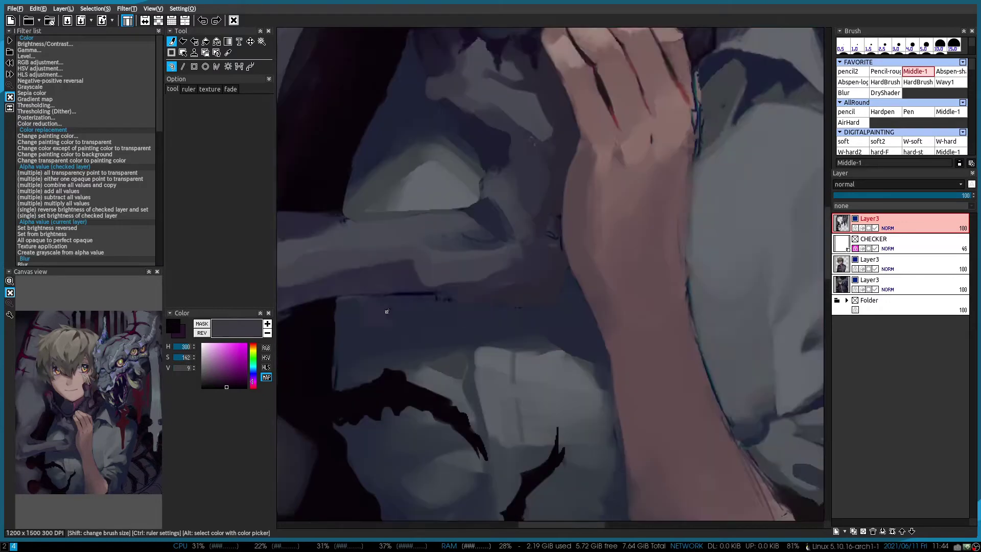
left_click(503, 348, "alt")
scroll(576, 471, "down", 5)
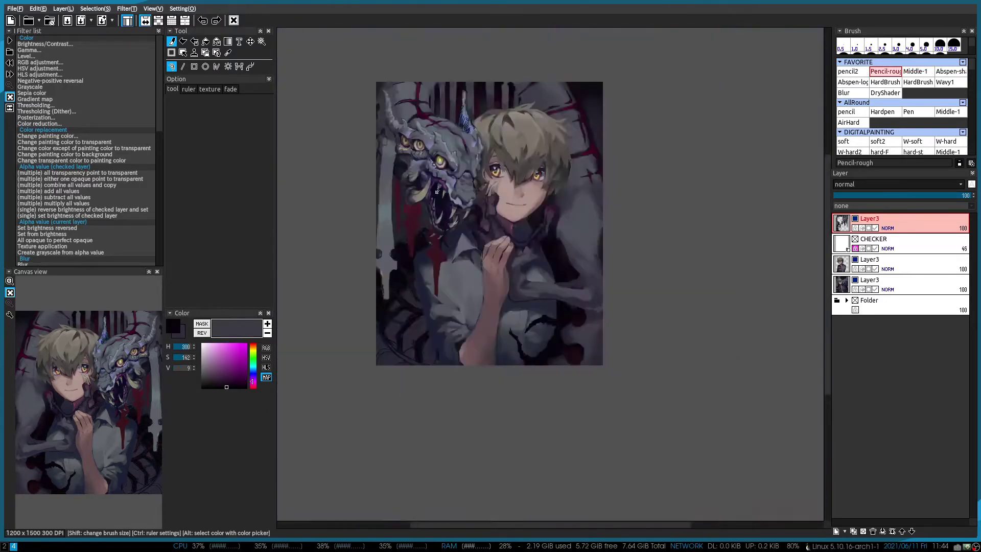
scroll(638, 362, "up", 5)
left_click(637, 362, "alt")
key("b")
left_click(486, 350, "alt")
scroll(495, 344, "down", 5)
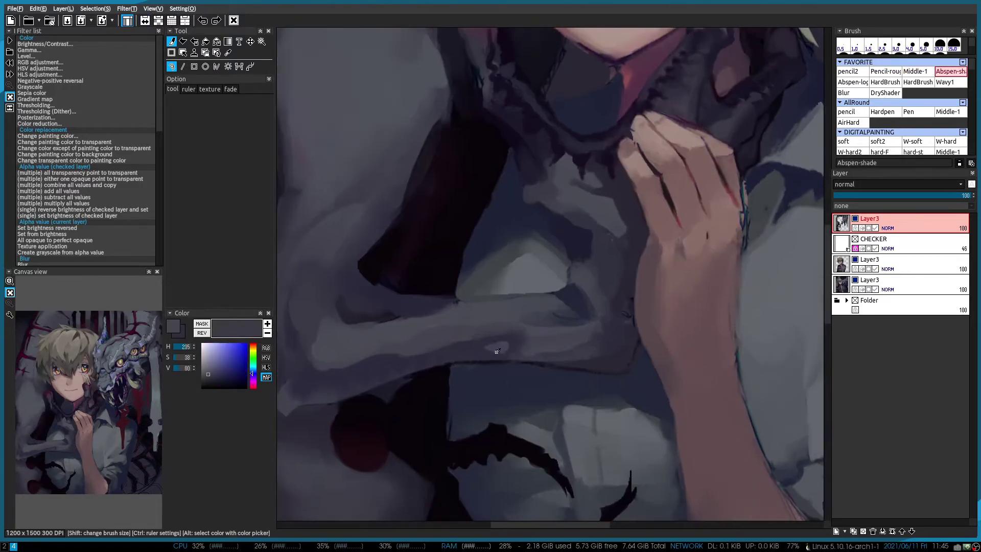
Paint rib-like ridges along the elbow of the skeletal arm with Middle-1 and sampled purple-greys
scroll(499, 347, "up", 5)
key("b")
left_click(498, 346, "alt")
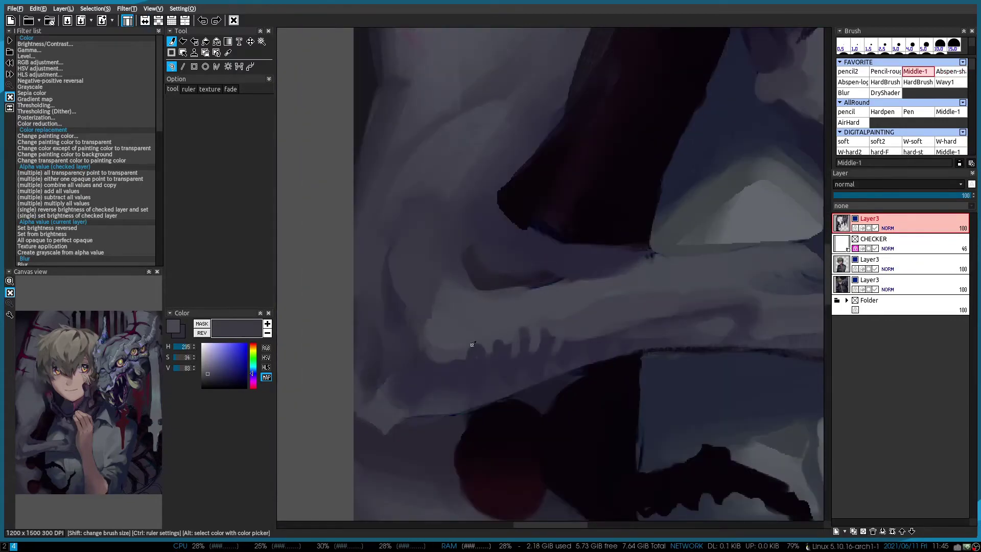
scroll(473, 343, "down", 2)
left_click(429, 402, "alt")
scroll(531, 280, "down", 2)
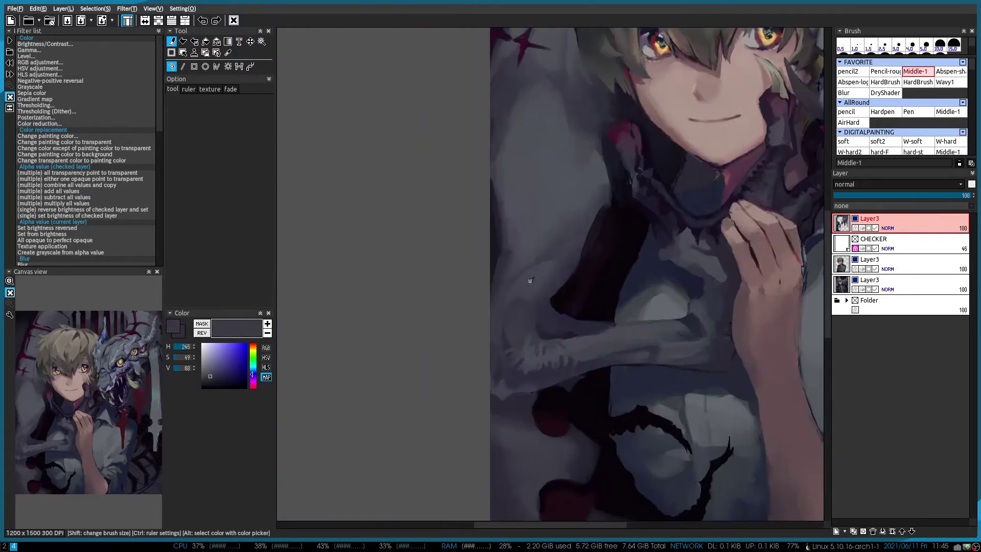
Touch up the area around the dark gap between the skeletal arm and the bony collar with pencil2 and sampled tones
scroll(531, 280, "up", 3)
scroll(609, 449, "down", 4)
scroll(465, 197, "up", 3)
key("b")
left_click(480, 277, "alt")
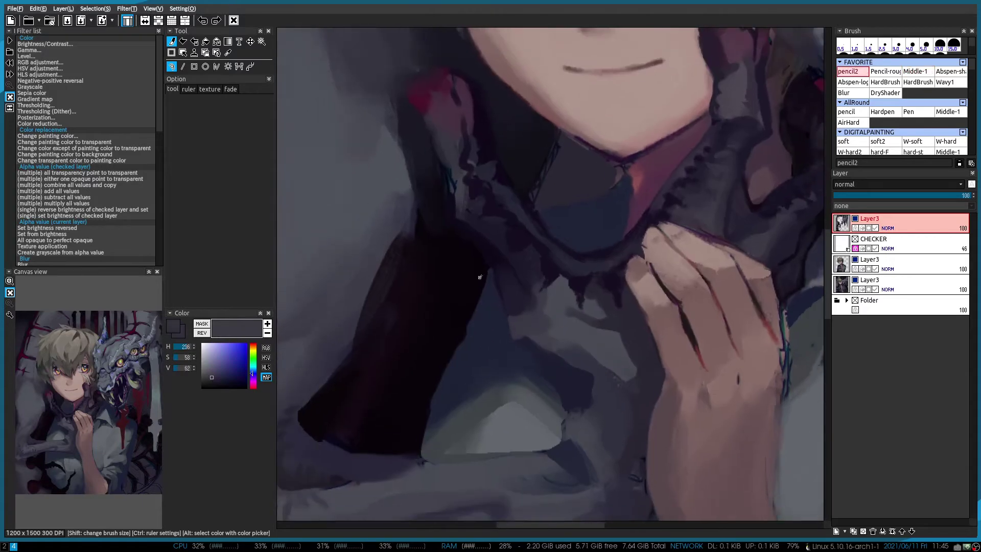
key("b")
scroll(515, 346, "down", 5)
Add a new layer named legs directly above the middle Layer3
left_click(869, 259)
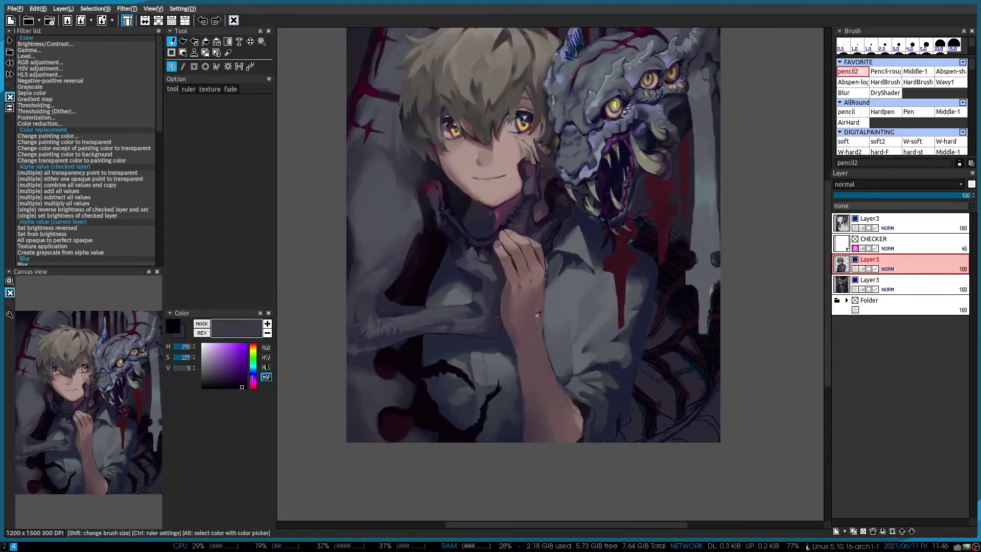
left_click(836, 530)
type("legs")
key("Return")
Try black shapes below the dragon's jaw, spider-like legs over the shirt and a dark red lower corner with Middle-1
key("b")
left_click_drag(680, 279, 623, 266)
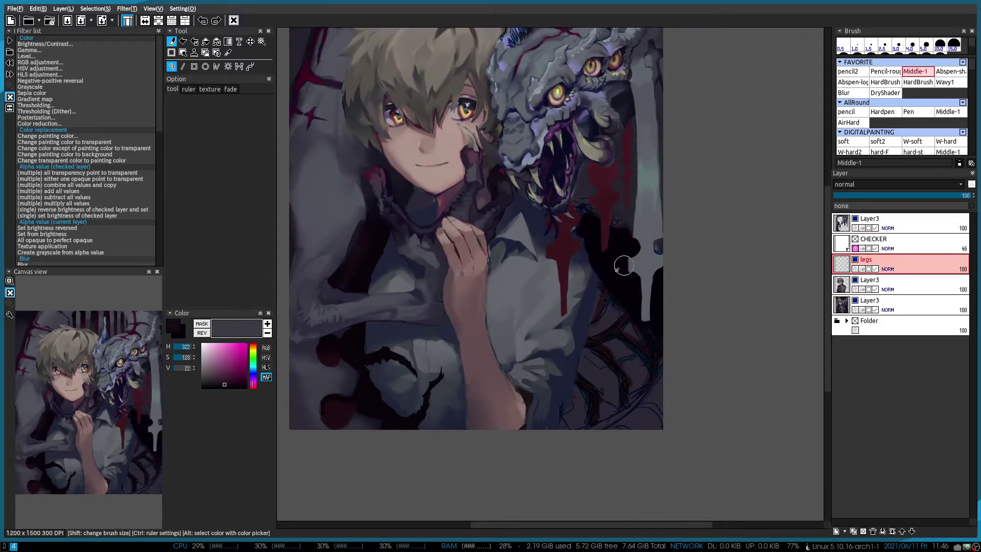
left_click(613, 398, "alt")
mouse_move(650, 361)
left_mouse_down()
mouse_move(605, 424)
mouse_move(562, 399)
left_mouse_up()
left_click_drag(603, 291, 596, 322)
left_click_drag(578, 250, 563, 288)
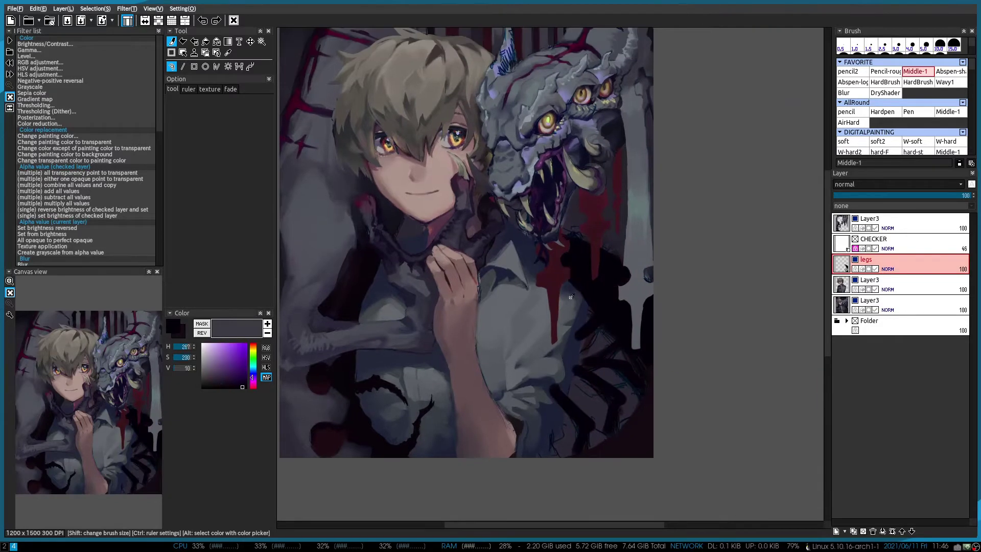
left_click_drag(536, 378, 506, 460)
left_click_drag(512, 230, 588, 255)
On the Layer3 below legs, paint over the sketch lines at the shirt's lower edge with sampled dark blue
scroll(522, 327, "down", 2)
scroll(606, 344, "up", 4)
left_click(607, 344, "ctrl+shift")
left_click(607, 344, "alt")
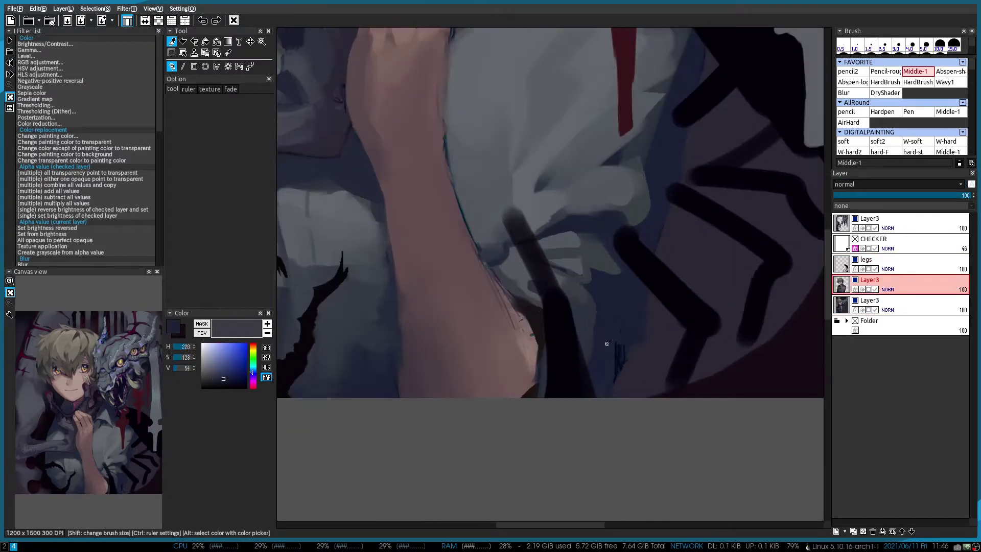
left_click(618, 361, "alt")
key("a")
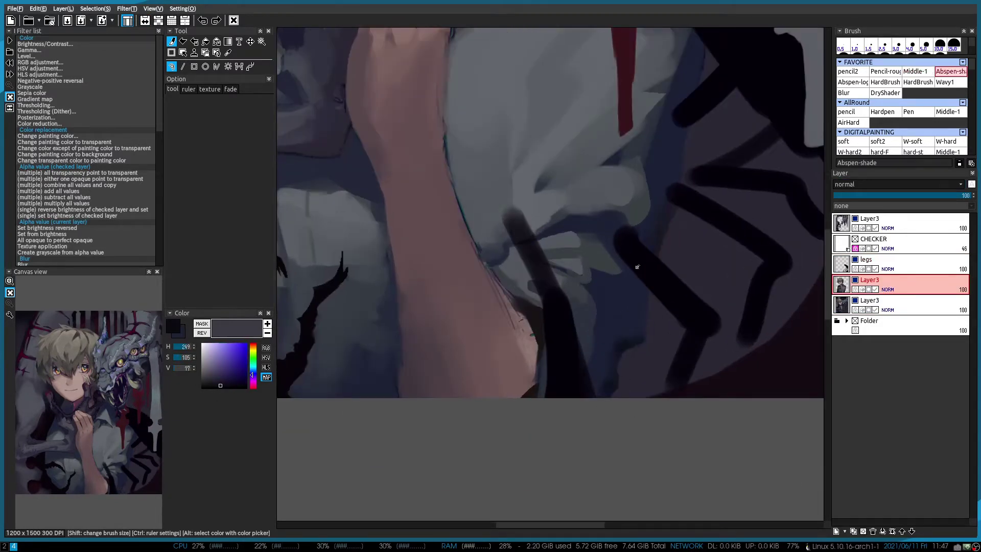
On the legs layer, rework the spider-like legs into curved dark tendrils over the shirt with Middle-1 and sampled tones
scroll(638, 266, "down", 4)
scroll(463, 339, "up", 1)
left_click(463, 340, "ctrl+shift")
scroll(463, 340, "down", 1)
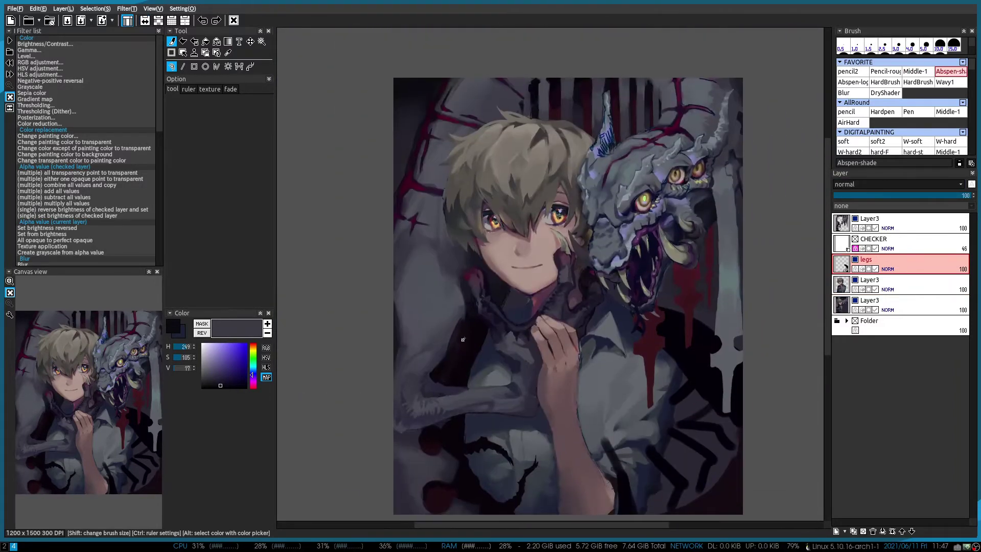
scroll(463, 339, "down", 2)
left_click(613, 306, "alt")
left_click_drag(597, 286, 596, 350)
key("m")
mouse_move(613, 307)
left_mouse_down()
mouse_move(603, 382)
mouse_move(626, 333)
mouse_move(597, 362)
left_mouse_up()
left_click(603, 382, "alt")
left_click(613, 327, "alt")
left_click_drag(583, 415, 608, 268)
left_click(618, 259, "alt")
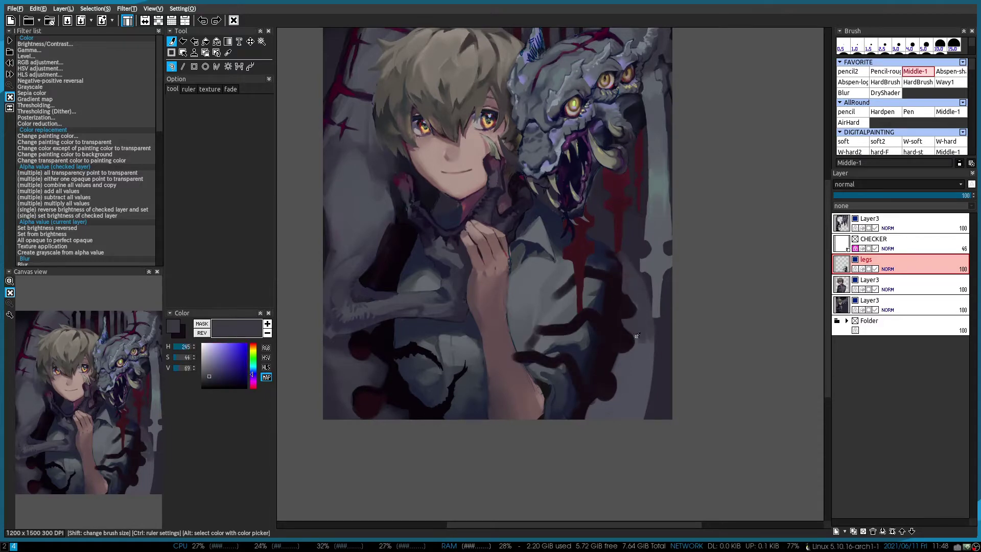
Paint the grey background beside the shirt and add spiky dark red tendrils along the shirt's lower part with Middle-1
left_click_drag(637, 335, 645, 372)
left_click(607, 280, "alt")
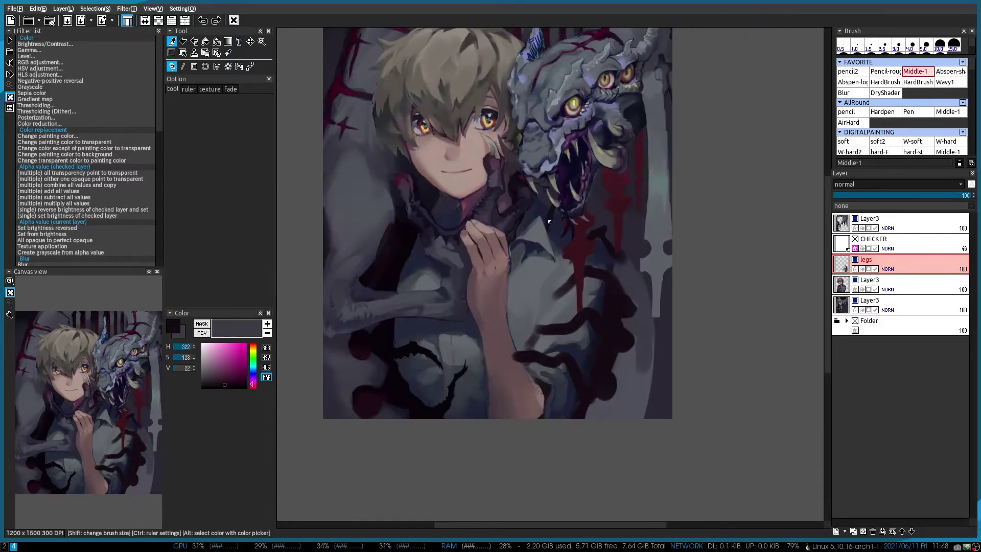
left_click_drag(528, 375, 554, 417)
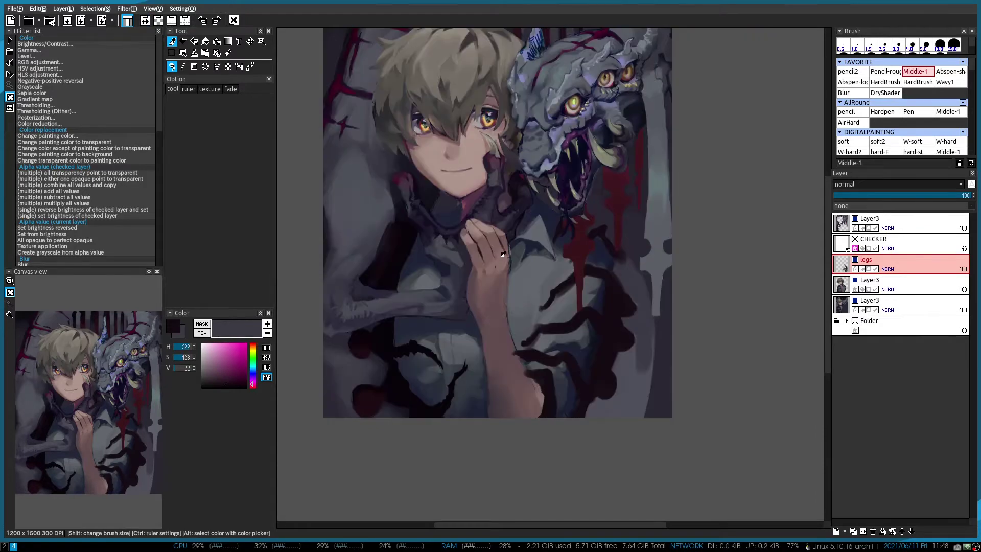
scroll(424, 190, "up", 1)
scroll(424, 190, "left", 1)
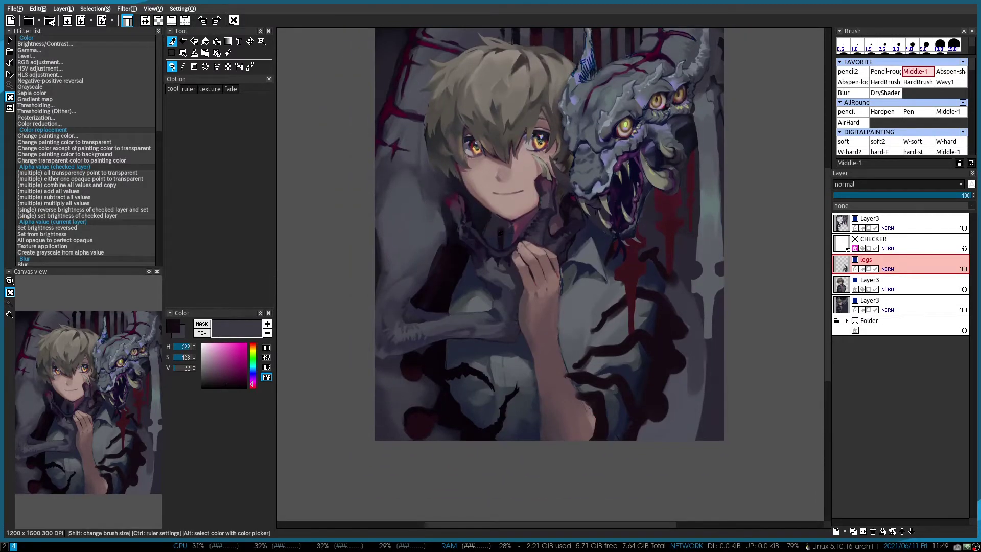
scroll(493, 249, "up", 1)
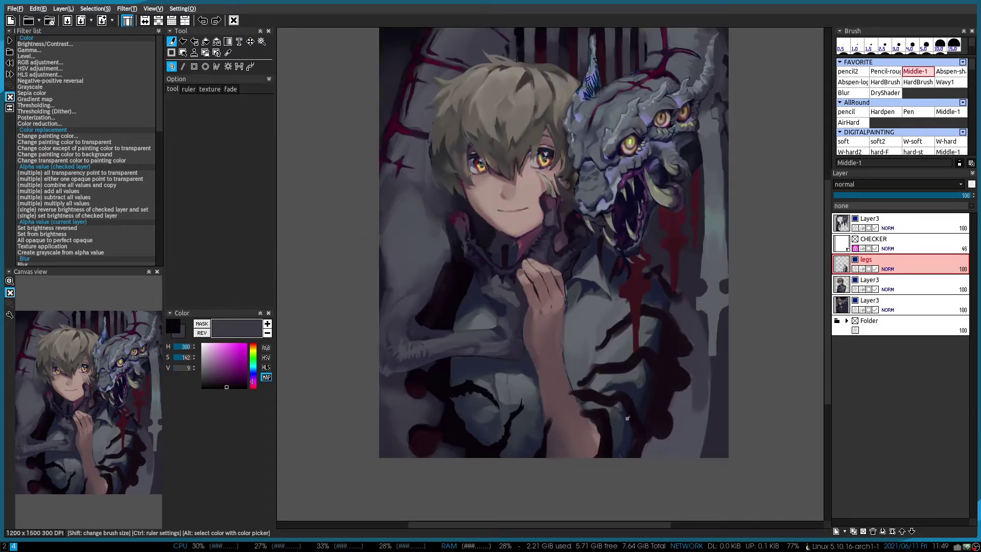
Refine the tendrils' edges and tips over the shirt with Pencil-rough and pencil2 in sampled dark tones
key("2")
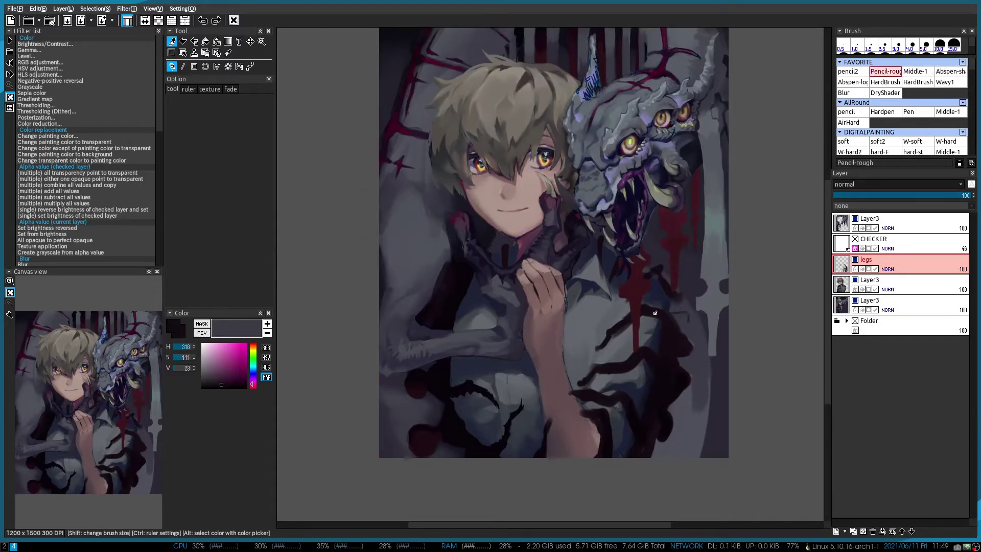
mouse_move(656, 312)
left_mouse_down()
mouse_move(680, 322)
mouse_move(671, 413)
mouse_move(551, 319)
left_mouse_up()
left_click(682, 337, "alt")
key("2")
key("1")
left_click(551, 319, "alt")
mouse_move(536, 364)
left_mouse_down()
mouse_move(536, 409)
mouse_move(562, 306)
mouse_move(613, 246)
mouse_move(450, 271)
mouse_move(468, 233)
left_mouse_up()
On the top Layer3, retouch the base of the claw beside the boy's hair with pencil2, Pencil-rough and sampled tones
key("Up")
left_click(449, 271, "alt")
mouse_move(478, 268)
left_mouse_down()
mouse_move(476, 252)
mouse_move(452, 259)
left_mouse_up()
left_click(455, 277, "alt")
left_click(459, 273, "alt")
key("2")
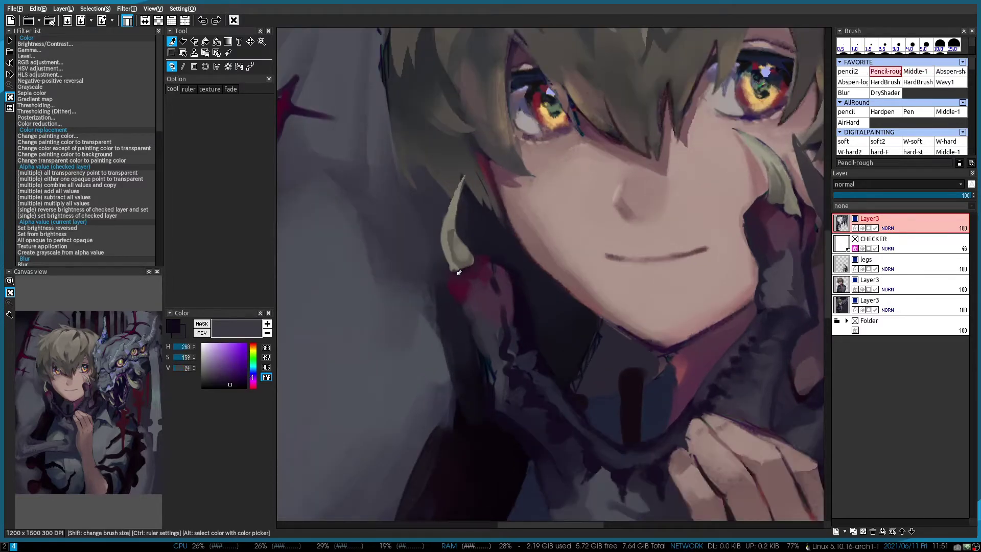
left_click(456, 266, "alt")
left_click(450, 281, "alt")
left_click(445, 280, "alt")
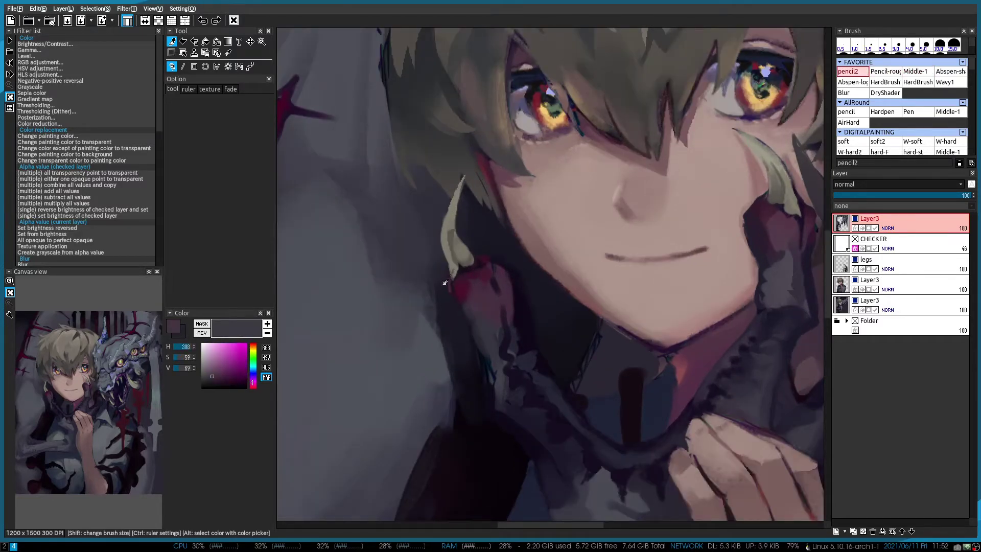
Repaint the dark red fingertip below that claw and blend it into the bluish finger with Pencil-rough
left_click(460, 294, "alt")
key("2")
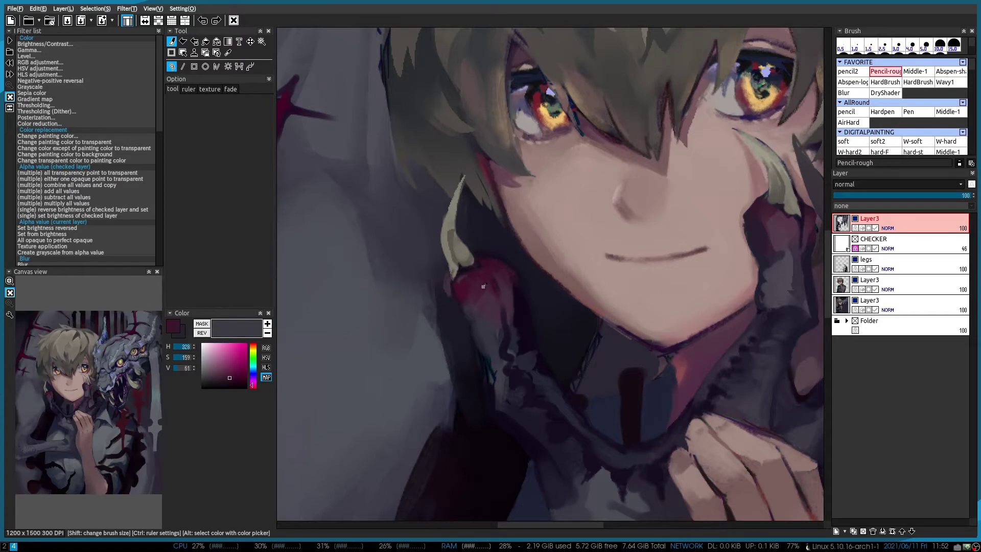
left_click(501, 333, "alt")
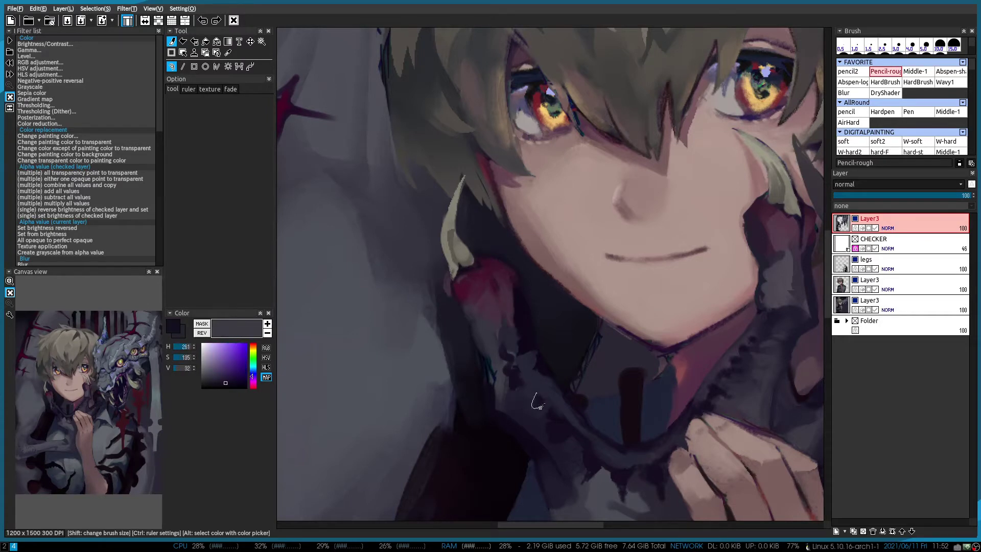
left_click(511, 364, "alt")
key("1")
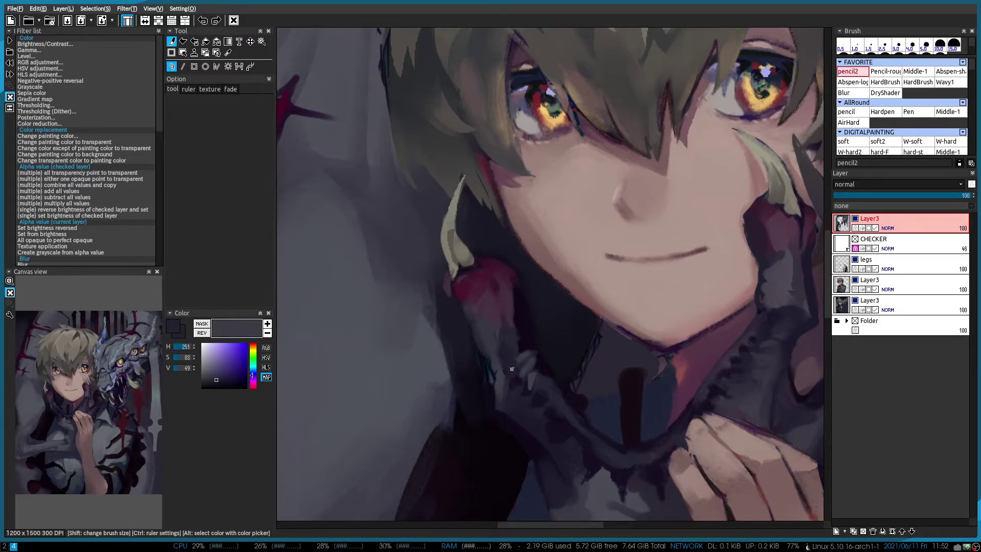
Shape small pale spikes on the clawed finger's knuckle and soften its outer edge with pencil2 and Middle-1
mouse_move(531, 384)
left_mouse_down()
mouse_move(514, 344)
mouse_move(543, 278)
left_mouse_up()
left_click(514, 344, "alt")
key("3")
left_click(516, 338, "alt")
scroll(541, 368, "up", 2)
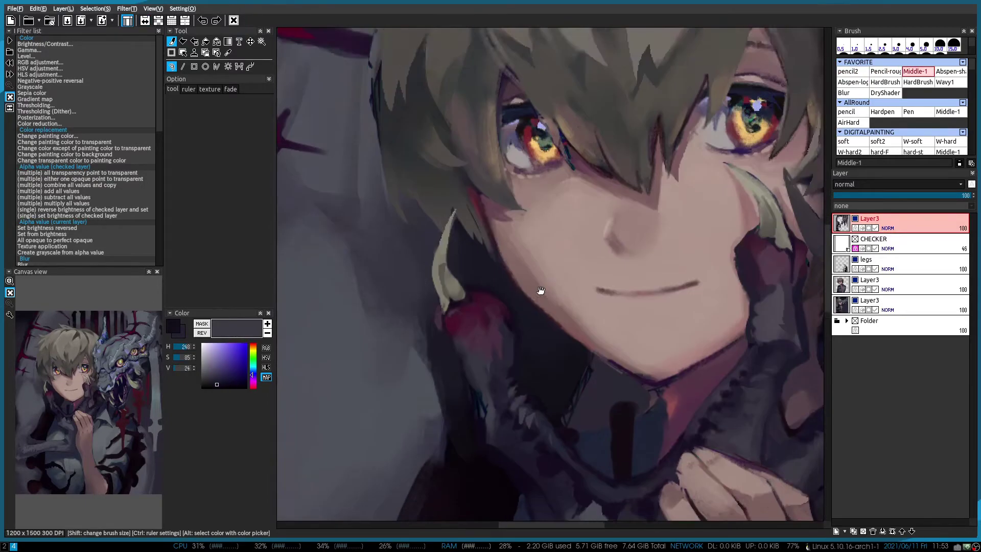
left_click(427, 332, "alt")
left_click_drag(434, 342, 424, 309)
scroll(424, 309, "up", 1)
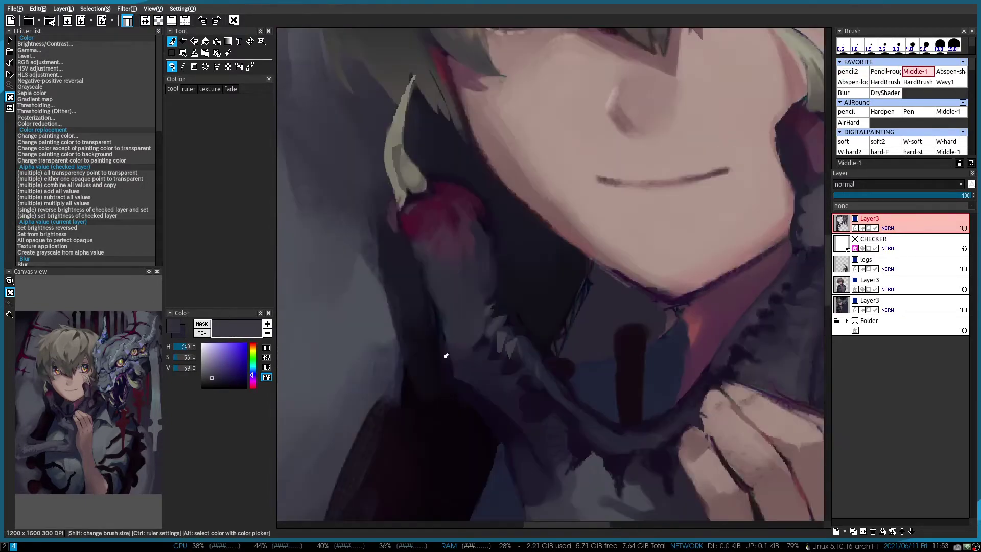
Add dark spots and greyish highlights to the red fingertip and finger with Pencil-rough and pencil2
left_click(479, 348, "alt")
key("2")
scroll(527, 285, "down", 2)
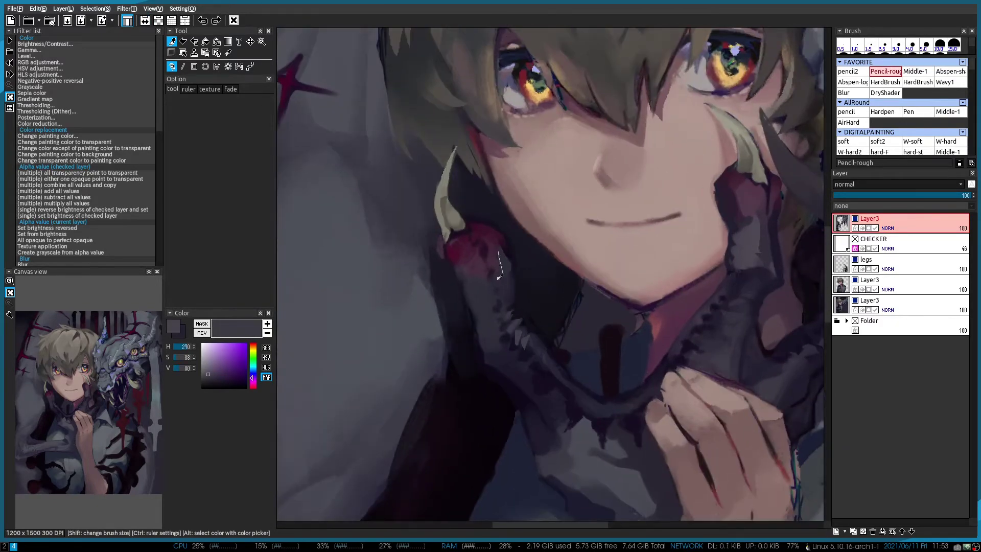
scroll(498, 278, "up", 1)
key("1")
left_click(451, 369, "alt")
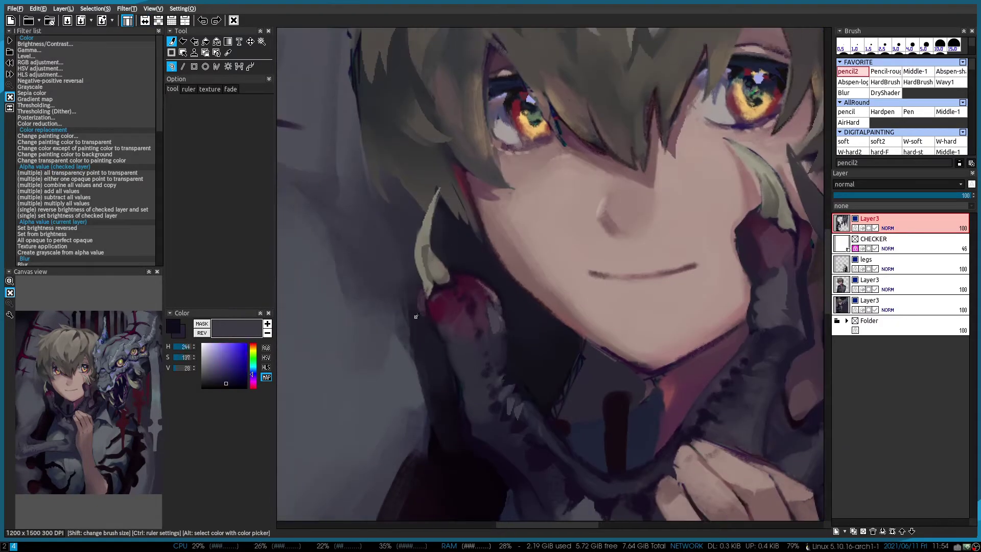
scroll(416, 316, "down", 1)
scroll(651, 308, "up", 1)
Touch up the joint of the clawed finger on the boy's cheek with pencil2 and sampled purple-grey tones
left_click(651, 309, "alt")
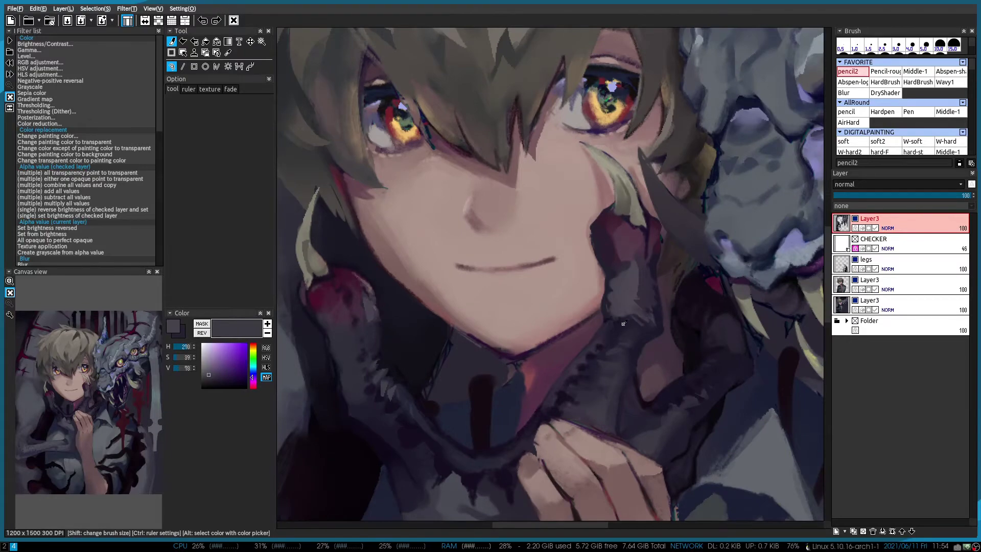
scroll(624, 323, "down", 1)
left_click(594, 307, "alt")
scroll(565, 224, "down", 1)
scroll(552, 264, "up", 2)
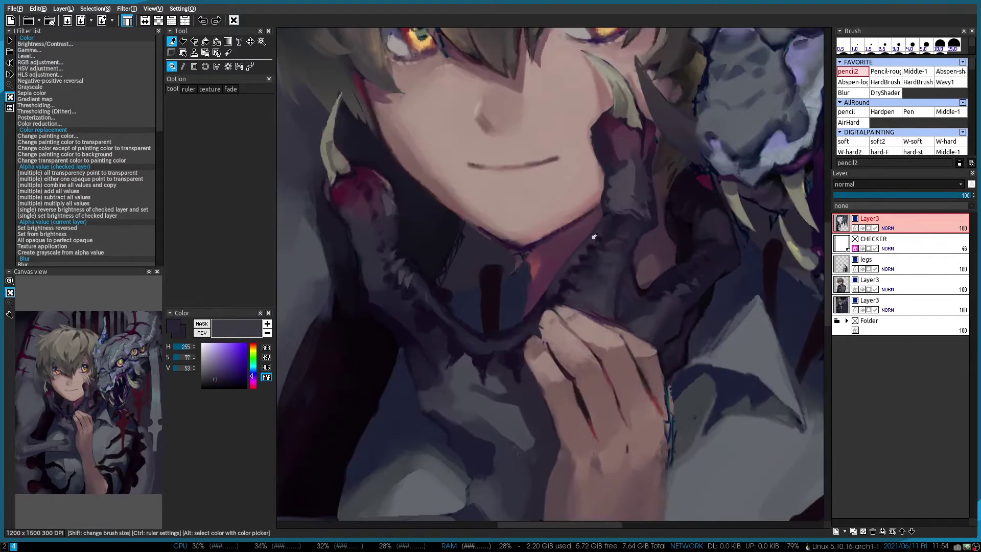
Repaint the dark band between the two clawed fingers, below the boy's chin, with Middle-1 and sampled purplish tones
left_click(553, 264, "alt")
key("2")
left_click(516, 289, "alt")
scroll(516, 289, "up", 1)
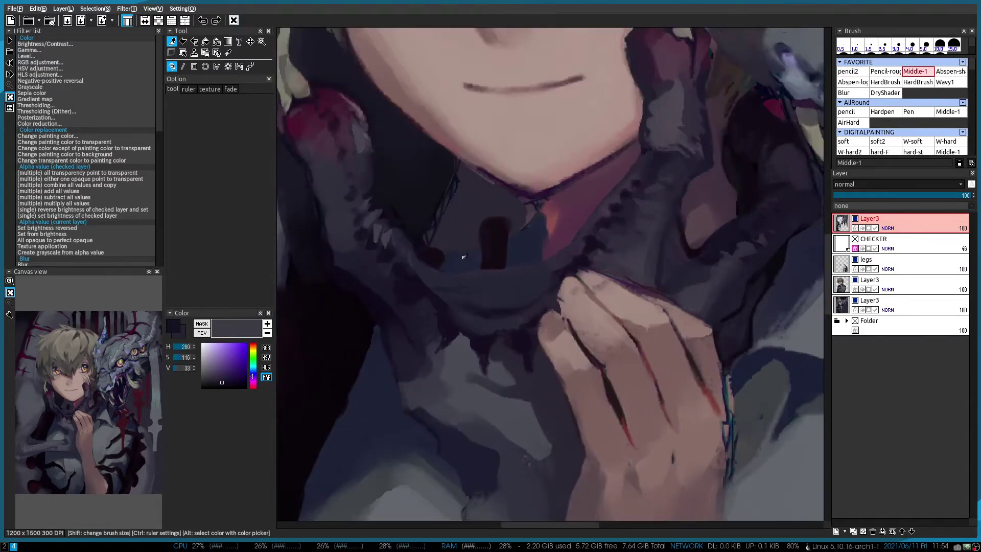
left_click(514, 290, "alt")
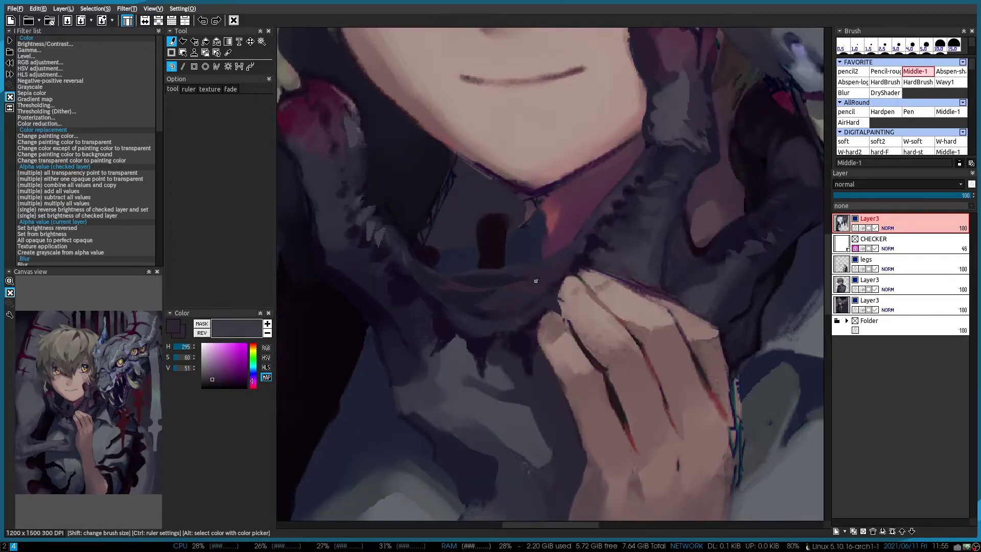
scroll(556, 262, "down", 1)
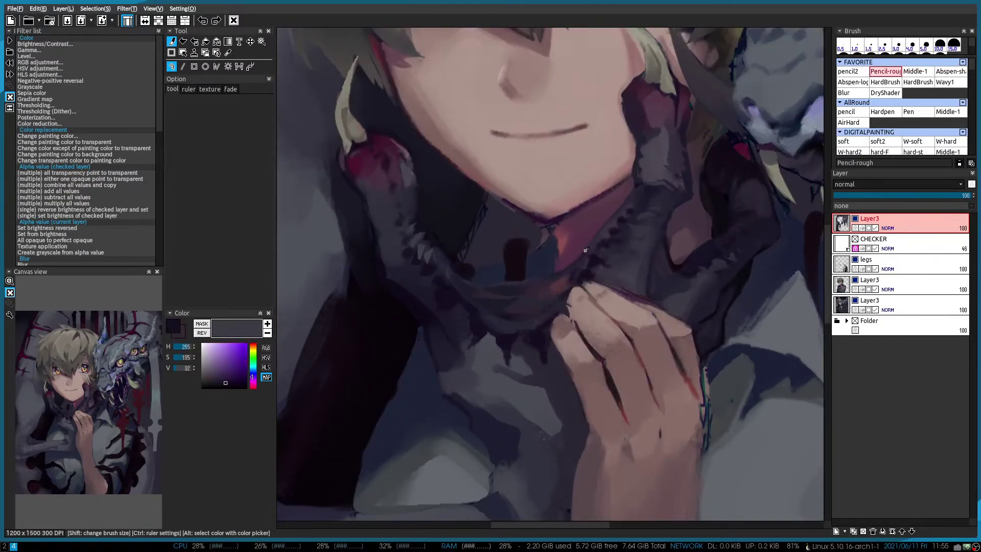
Work a reddish patch and dark shading into the band above the boy's hand with Pencil-rough and Abspen-shade
scroll(562, 265, "up", 1)
left_click(546, 250, "alt")
left_click_drag(536, 274, 493, 304)
scroll(496, 364, "down", 2)
scroll(506, 332, "up", 2)
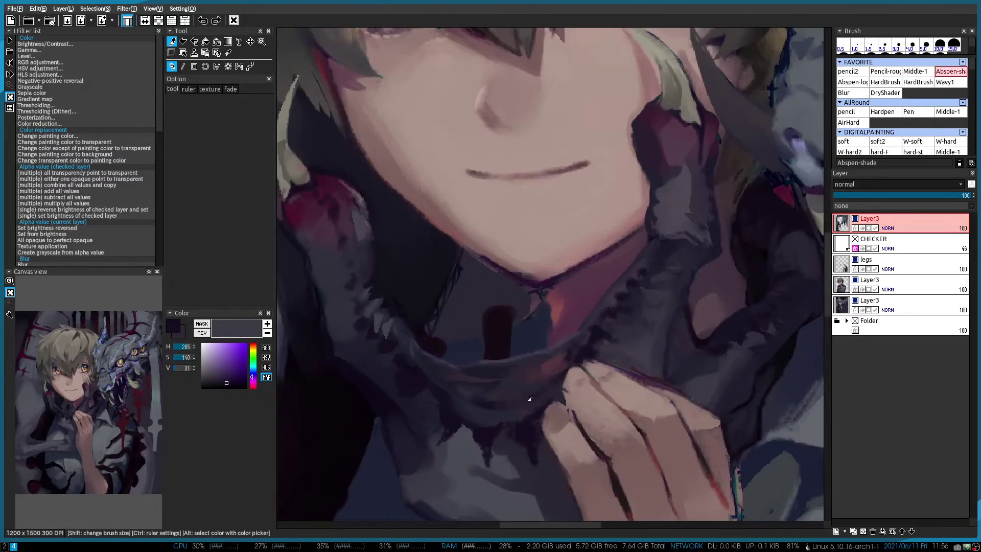
Deepen the shadows and folds on the underside of the band with Middle-1 in sampled dark blue-violet
scroll(522, 290, "up", 2)
left_click(522, 290, "alt")
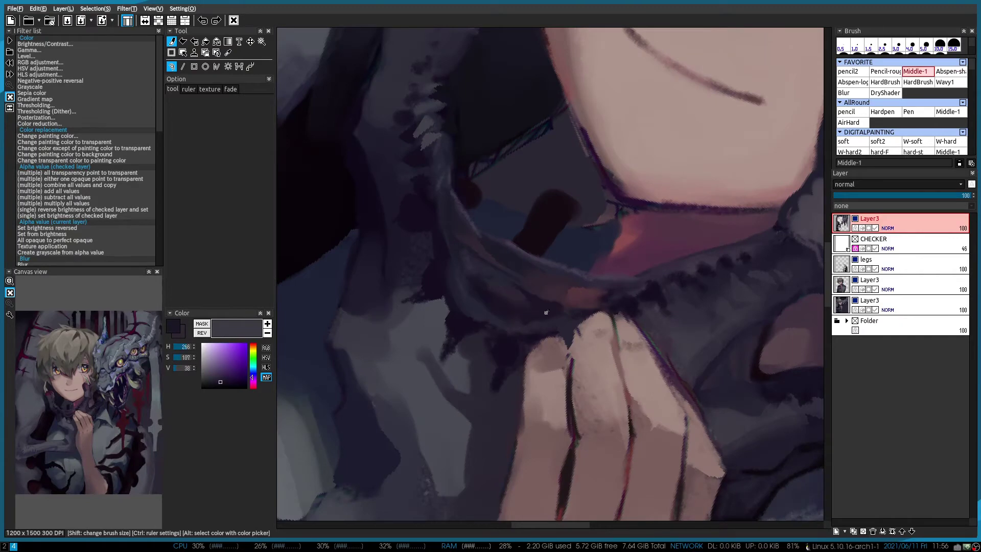
left_click_drag(546, 312, 482, 302)
left_click(482, 302, "alt")
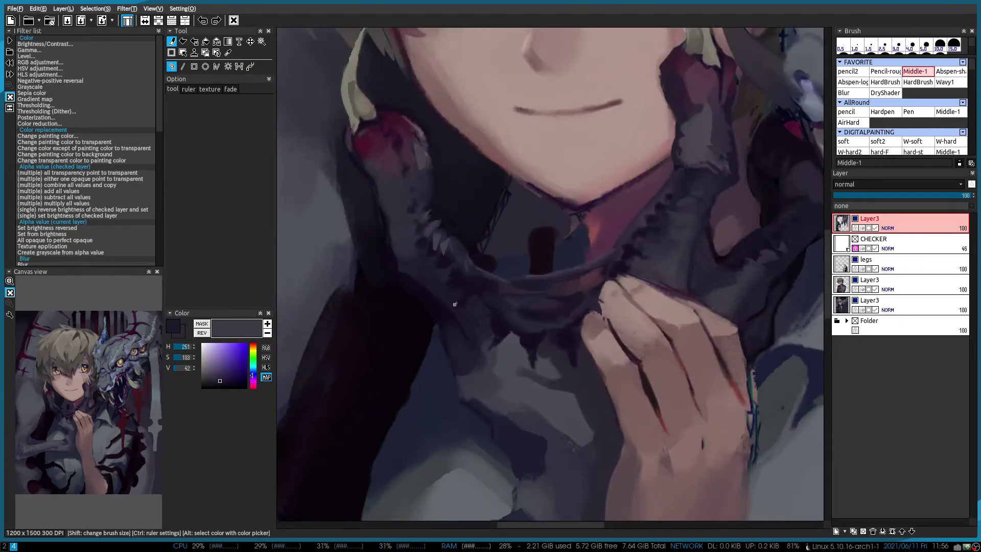
scroll(459, 317, "down", 2)
scroll(533, 309, "up", 3)
Clean up the inner contour of the finger beside the boy's jaw with pencil2, Pencil-rough and sampled dark tones
left_click(533, 310, "alt")
key("b")
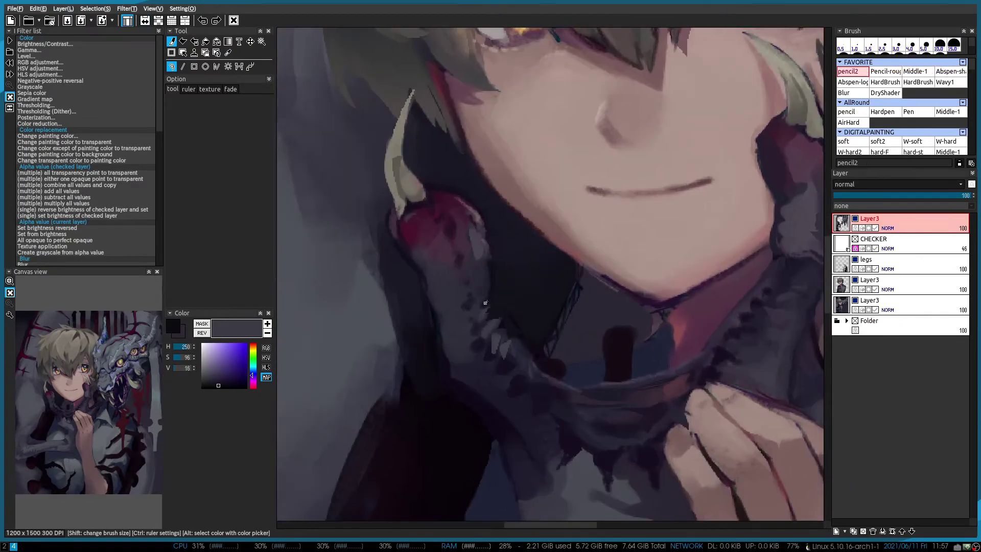
scroll(533, 310, "down", 1)
left_click(482, 372, "alt")
key("b")
scroll(504, 329, "down", 2)
scroll(636, 417, "up", 3)
left_click(636, 416, "alt")
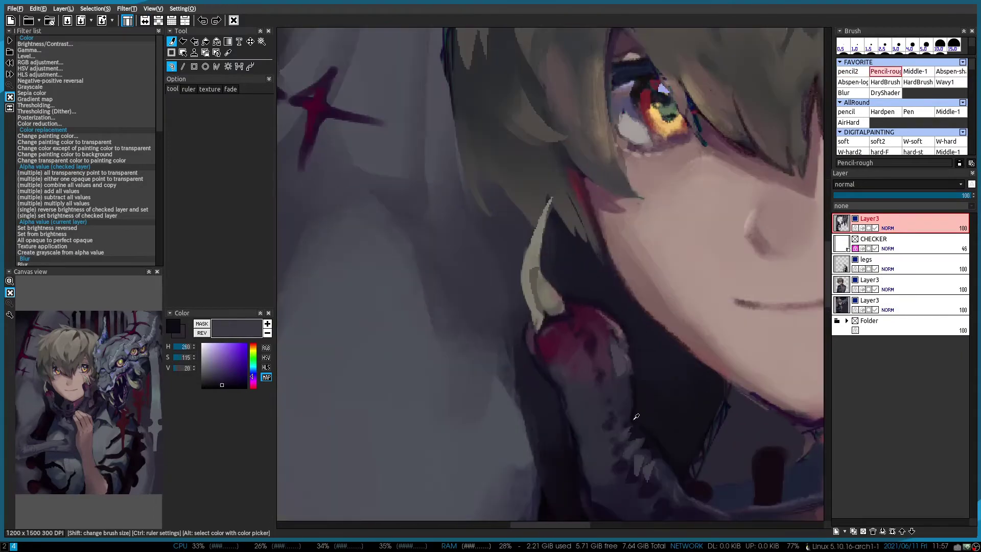
Refine the outline of the pale claw beside the boy's hair with Abspen-shade and sampled background tones
scroll(542, 212, "down", 2)
scroll(438, 176, "up", 3)
key("b")
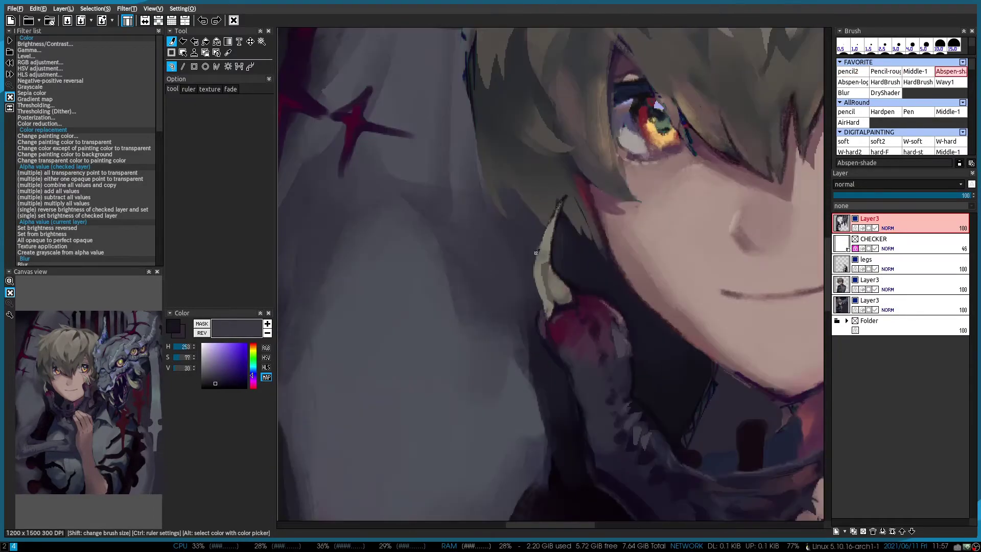
left_click(542, 256, "alt")
scroll(542, 255, "down", 1)
scroll(546, 311, "up", 3)
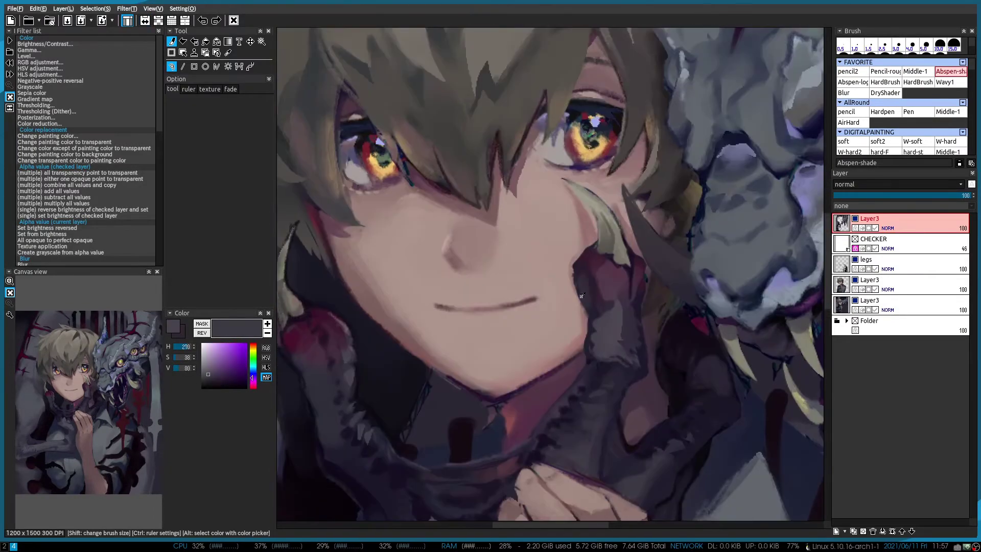
Touch up the edge of the red fingertip touching the boy's cheek with Pencil-rough and a sampled dark tone
left_click(545, 311, "alt")
key("b")
key("b")
scroll(545, 312, "down", 1)
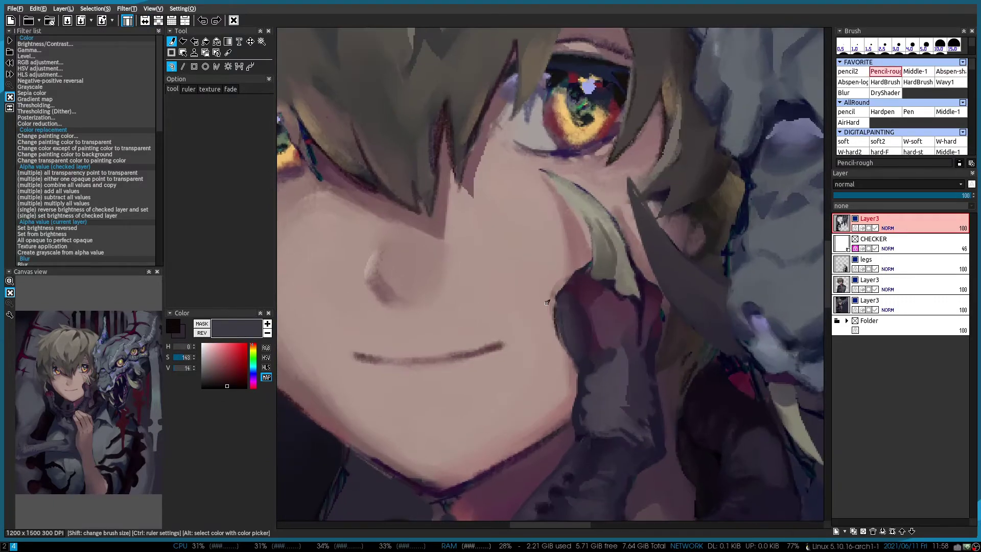
scroll(524, 198, "up", 2)
scroll(524, 198, "down", 2)
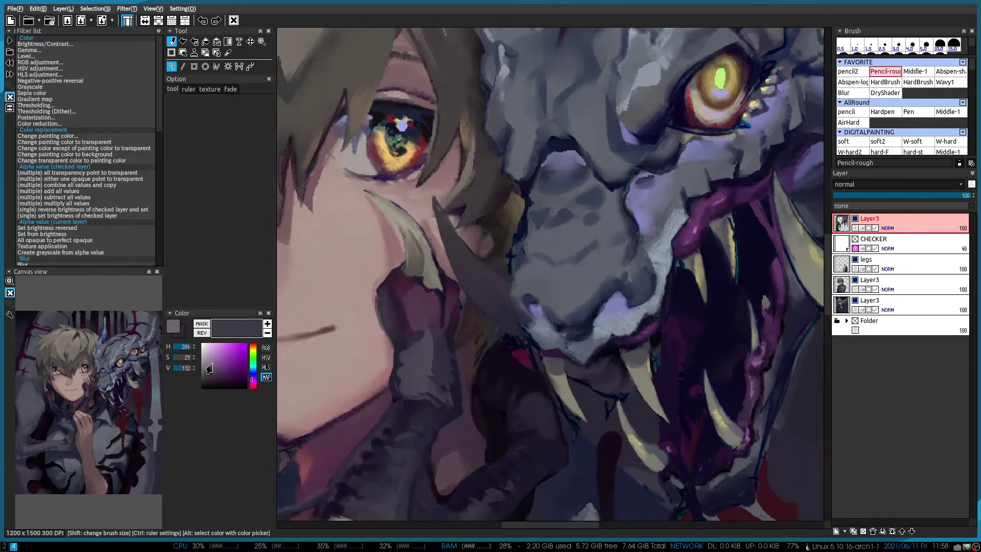
Repaint the dark claw between the boy's ear and the dragon's snout in lighter grey with Middle-1
key("b")
left_click(473, 269, "alt")
left_click(513, 255, "alt")
scroll(513, 256, "up", 1)
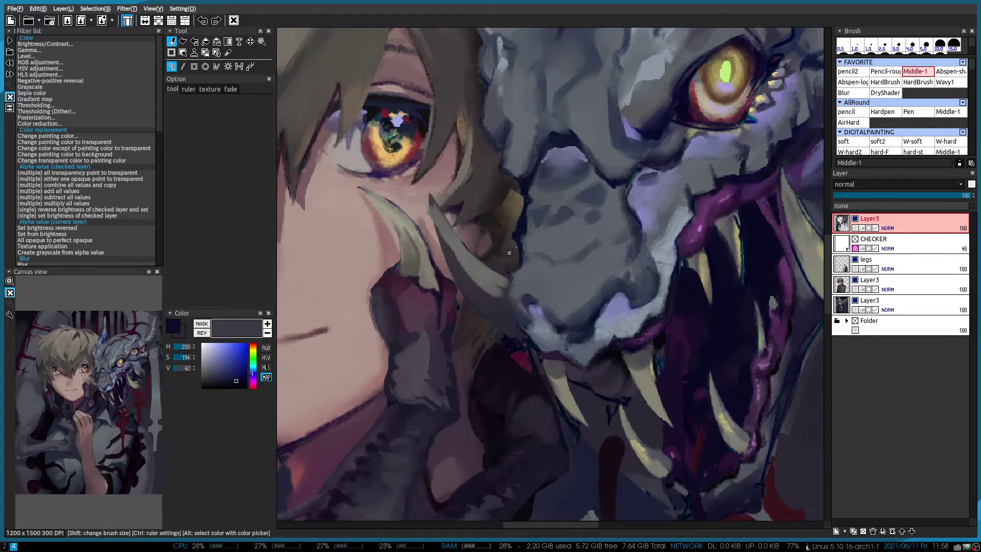
left_click(510, 252, "alt")
left_click_drag(509, 252, 495, 301)
left_click(529, 234, "alt")
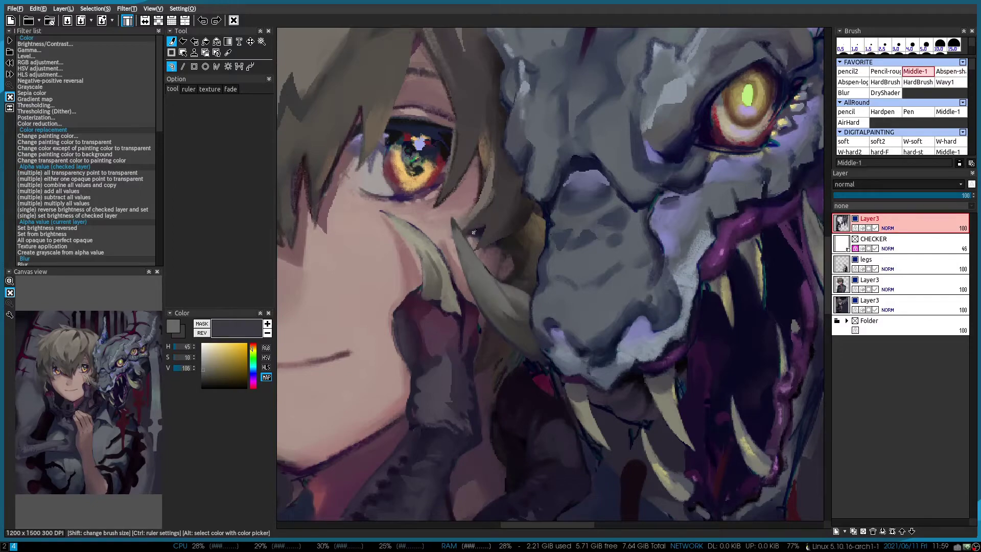
Smooth the grey claw's shading and sharpen its edges with Abspen-shade, Abspen-logost and pencil2 in sampled tones
scroll(461, 235, "down", 3)
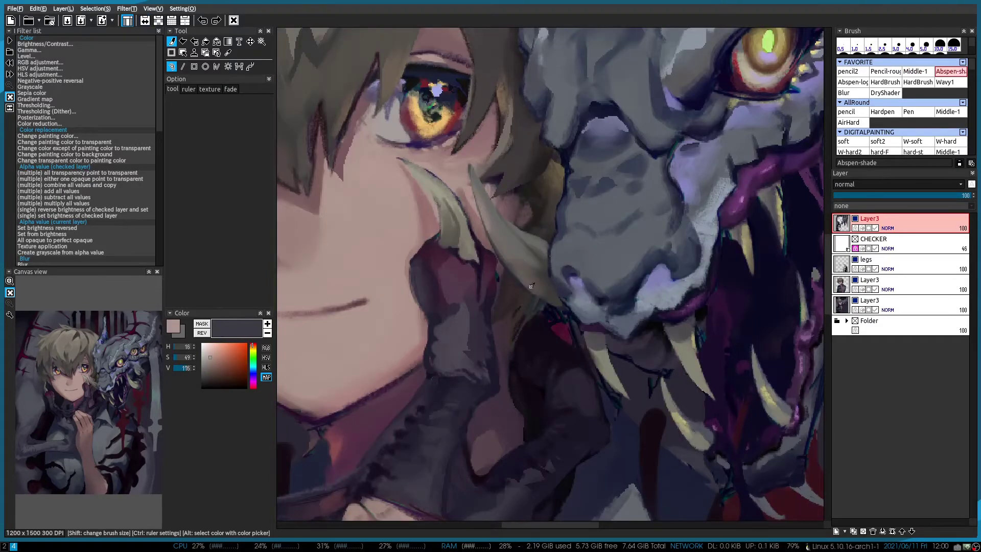
scroll(497, 368, "up", 1)
left_click(497, 368, "alt")
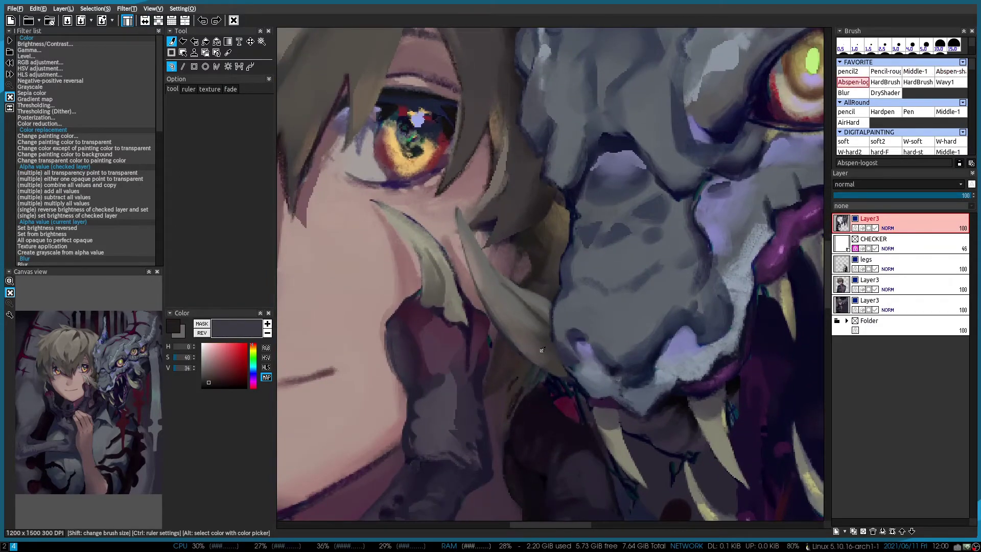
left_click(504, 280, "alt")
left_click(476, 255, "alt")
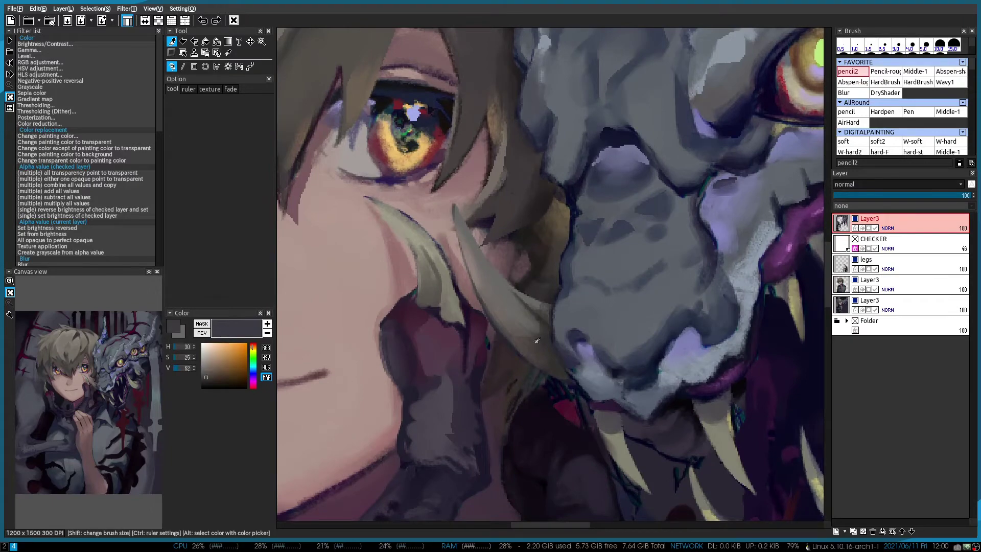
Touch up the hair edge beside the grey claw with pencil2 in a sampled tan tone
key("h")
key("h")
left_click(542, 288, "alt")
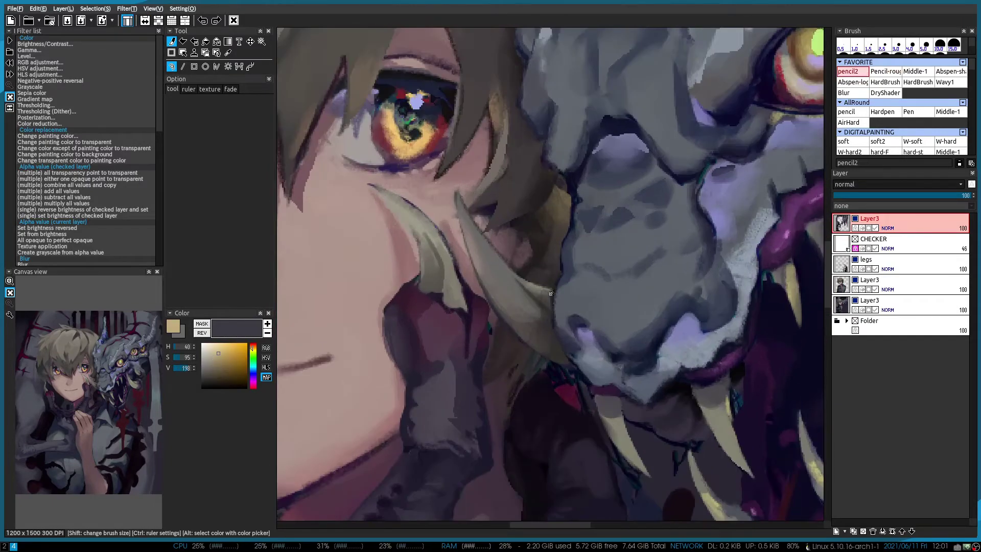
mouse_move(551, 292)
left_mouse_down()
mouse_move(409, 286)
mouse_move(388, 296)
left_mouse_up()
Refine the shading and edges of the dragon's large curved tusk with Middle-1 and Pencil-rough in sampled bone and dark tones
left_click(715, 297, "alt")
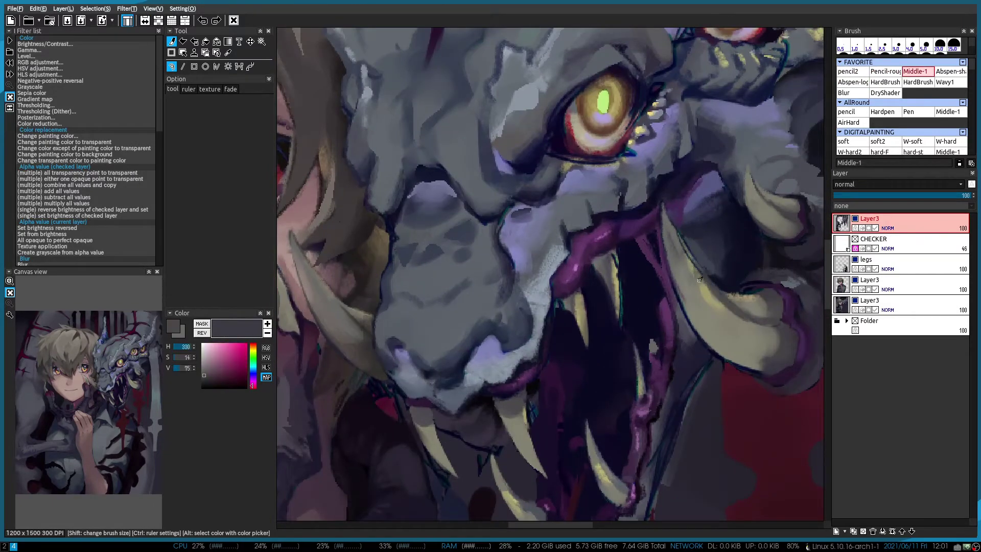
left_click(700, 279, "alt")
left_click_drag(685, 286, 665, 215)
left_click(679, 240, "alt")
left_click(690, 256, "alt")
left_click_drag(690, 245, 705, 276)
left_click(714, 295, "alt")
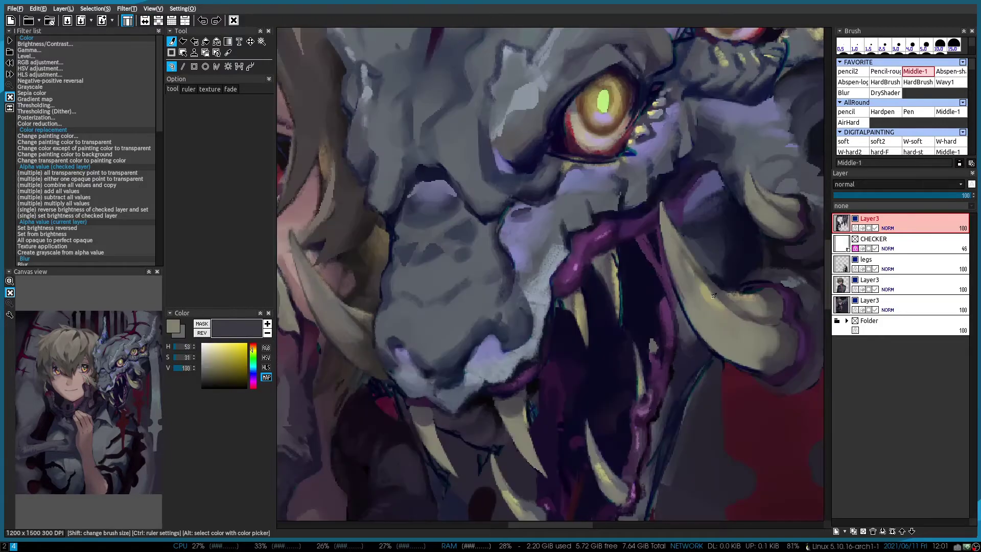
left_click(708, 282, "alt")
key("1")
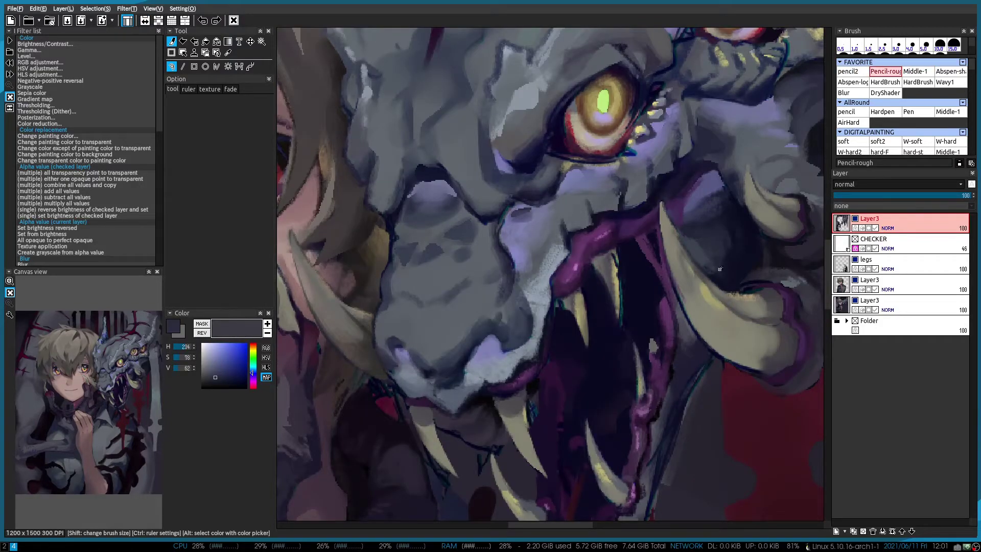
mouse_move(720, 269)
left_mouse_down()
mouse_move(557, 216)
mouse_move(509, 165)
left_mouse_up()
Paint a dark purple forked tongue hanging from the dragon's open mouth with Middle-1
left_click(613, 240, "alt")
key("3")
left_click(232, 385)
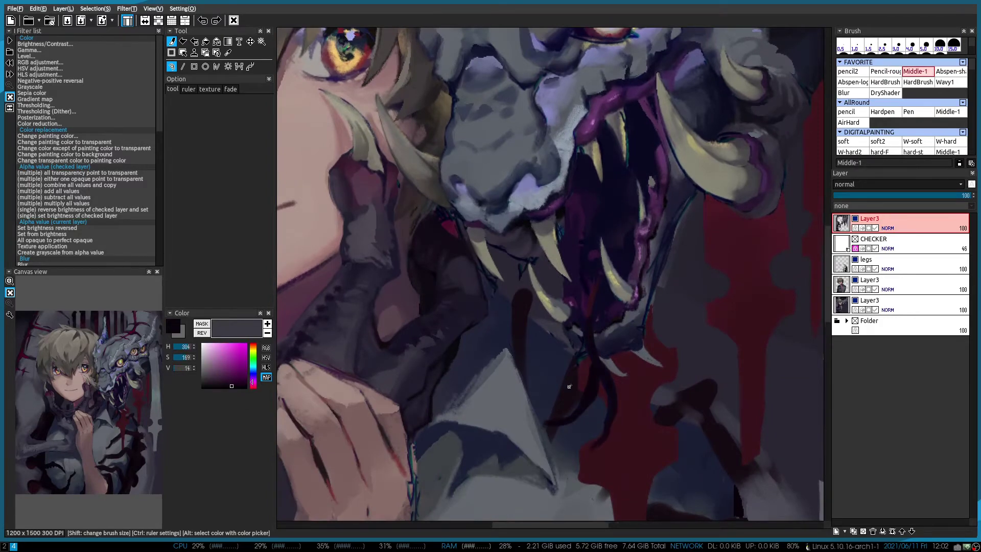
left_click(586, 379, "alt")
left_click_drag(587, 379, 533, 396)
Deepen the inside of the dragon's mouth behind the fangs to near-black with pencil2 and Abspen-shade
left_click(558, 224, "alt")
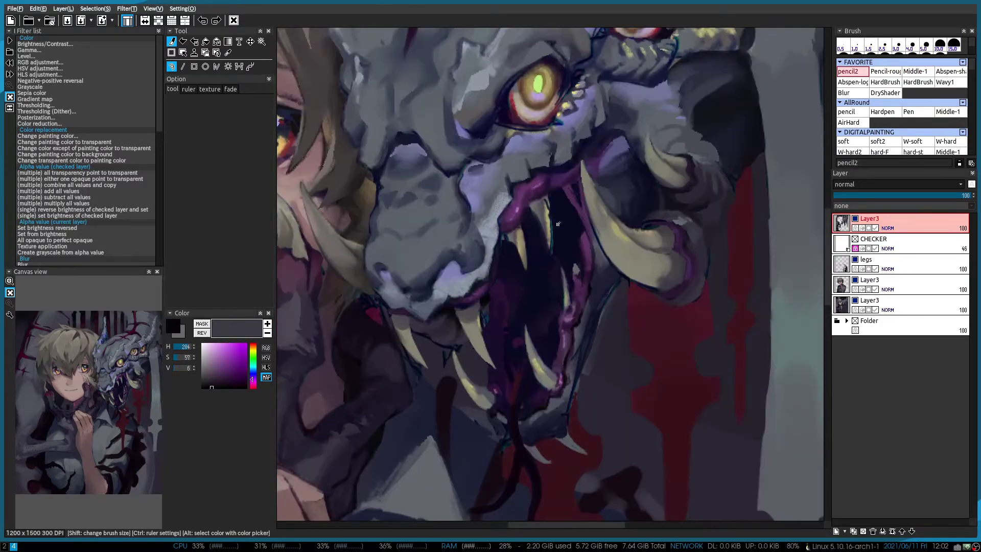
scroll(569, 256, "down", 3)
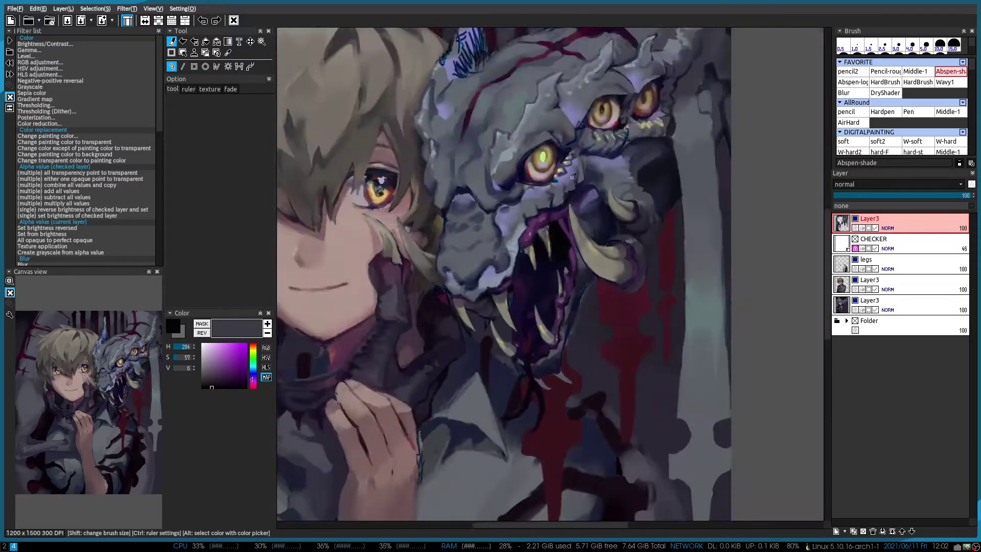
scroll(568, 256, "up", 3)
left_click_drag(558, 254, 566, 280)
scroll(572, 177, "down", 2)
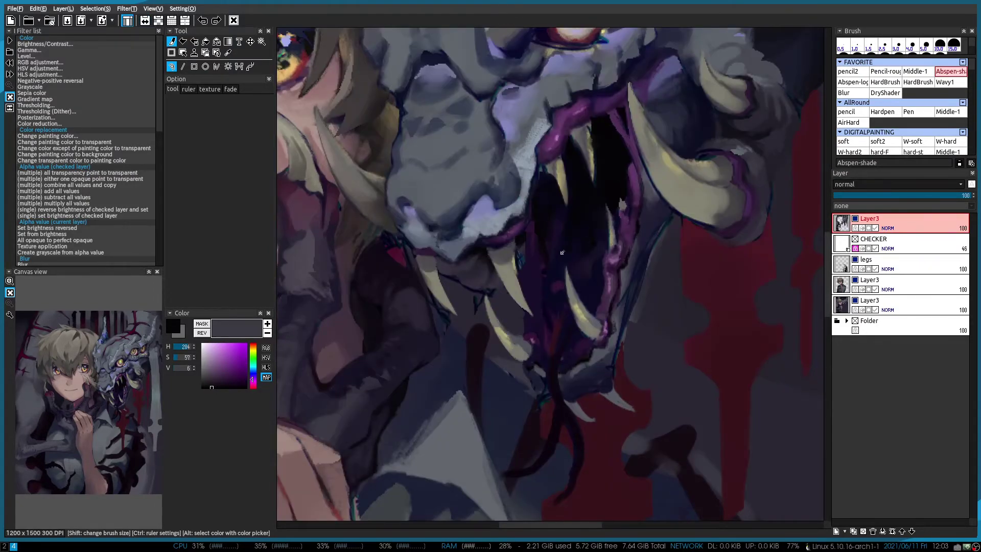
scroll(562, 252, "down", 2)
Rework the shadows around the tongue's root and the lower gum with Middle-1 in a sampled dark violet
key("h")
scroll(562, 354, "up", 2)
key("2")
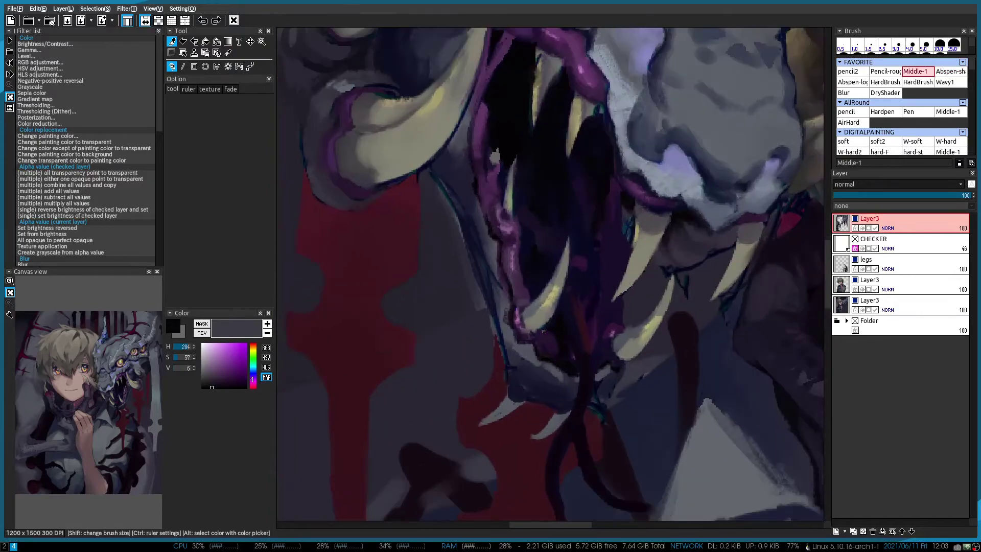
key("1")
key("h")
key("h")
left_click(546, 328, "alt")
key("2")
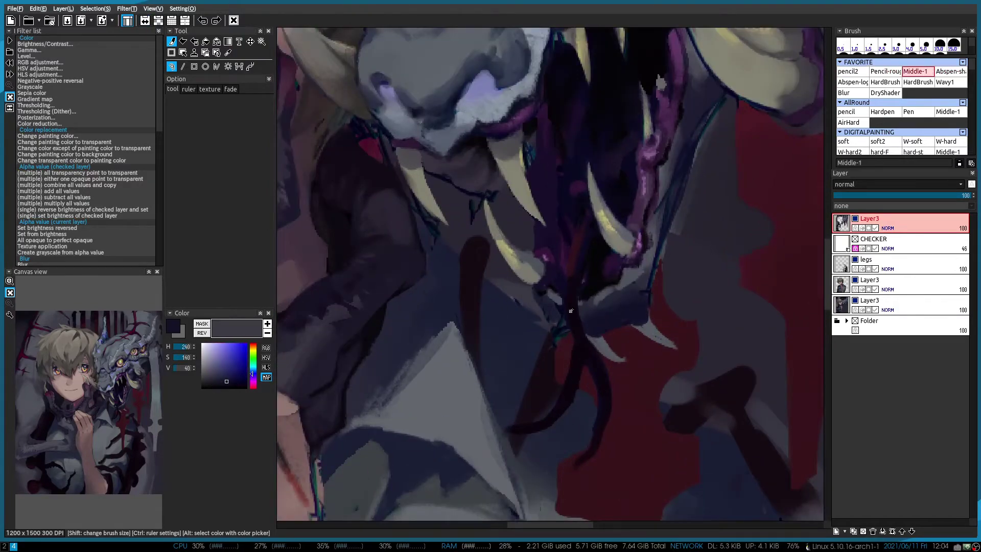
key("h")
scroll(602, 358, "up", 1)
key("3")
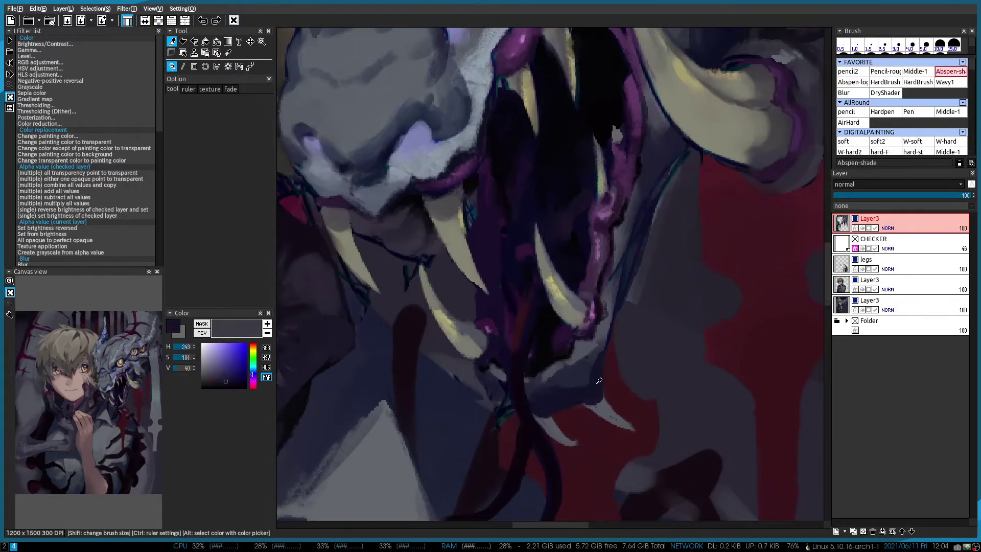
Clean up the outline and sketch lines of the dragon's chin with Abspen-shade and Pencil-rough in sampled dark tones
left_click(571, 387, "alt")
scroll(571, 387, "down", 2)
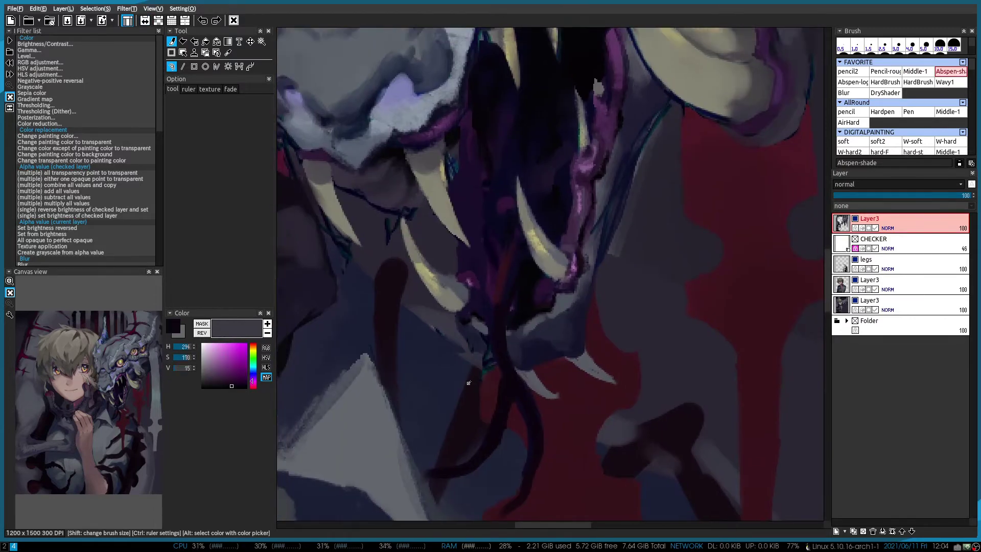
left_click(479, 352, "alt")
left_click(479, 352, "alt")
scroll(543, 319, "up", 1)
left_click(523, 351, "alt")
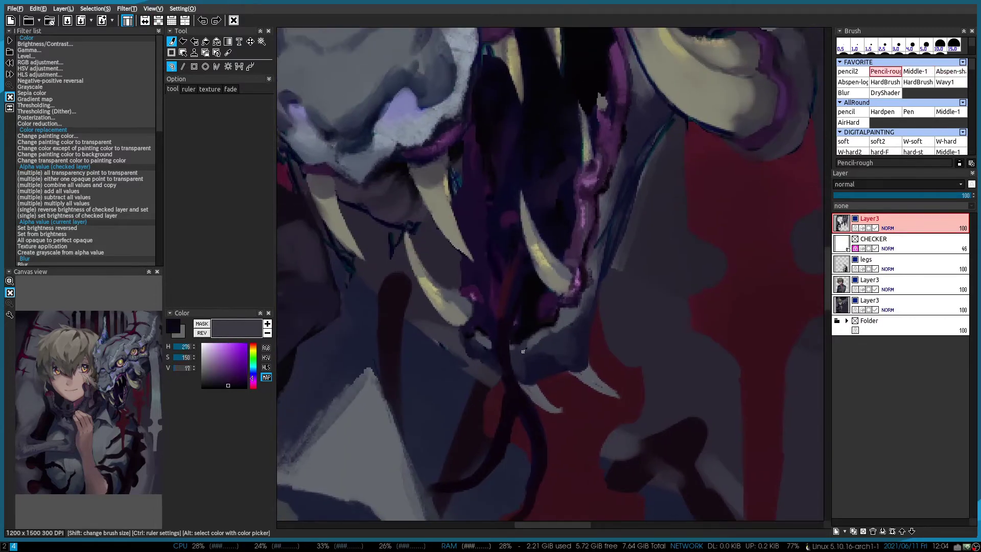
scroll(501, 387, "down", 3)
scroll(558, 314, "up", 3)
Paint blue-violet highlights along both tips of the dragon's forked tongue with pencil2 and Pencil-rough
left_click(558, 314, "alt")
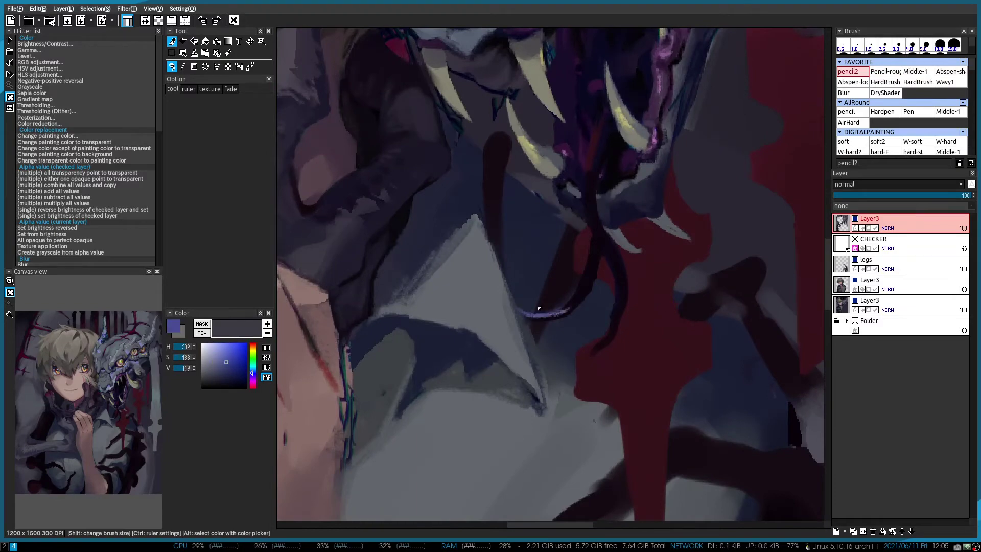
left_click_drag(540, 308, 580, 284)
scroll(586, 359, "up", 3)
scroll(566, 416, "down", 3)
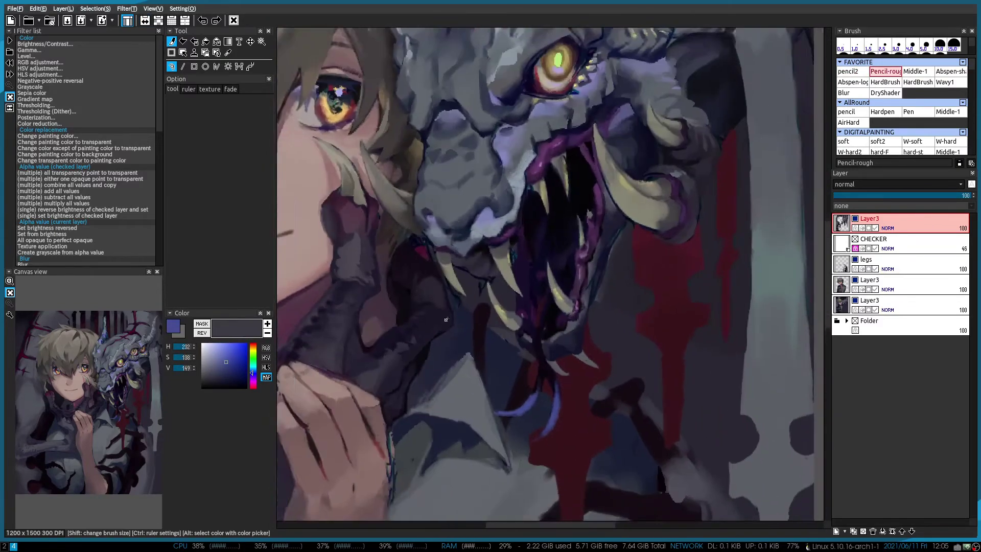
scroll(594, 332, "up", 3)
left_click(594, 331, "alt")
Shade the middle of the forked tongue in purple tones that lead into the blue-violet tips
left_click(551, 338, "alt")
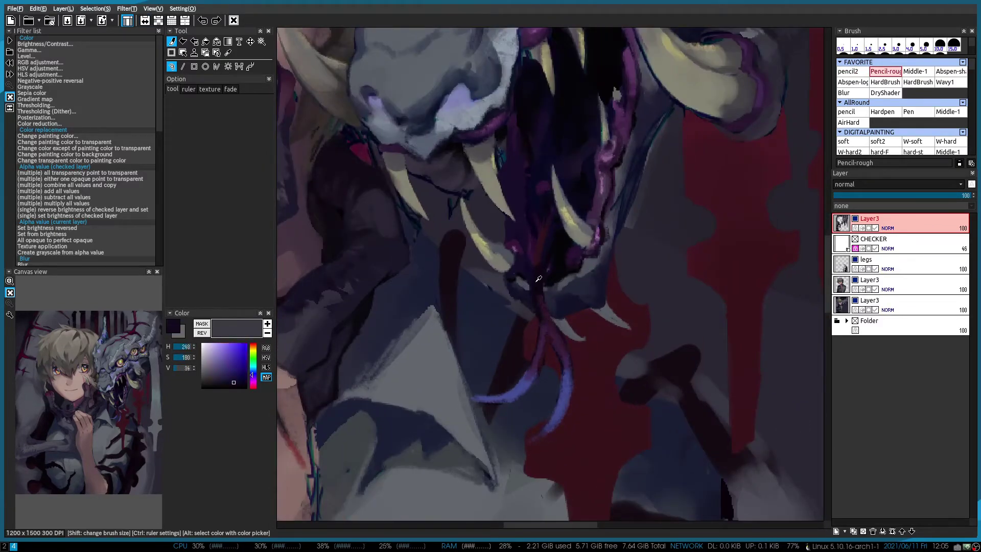
scroll(537, 354, "down", 3)
scroll(531, 332, "up", 3)
left_click(541, 337, "alt")
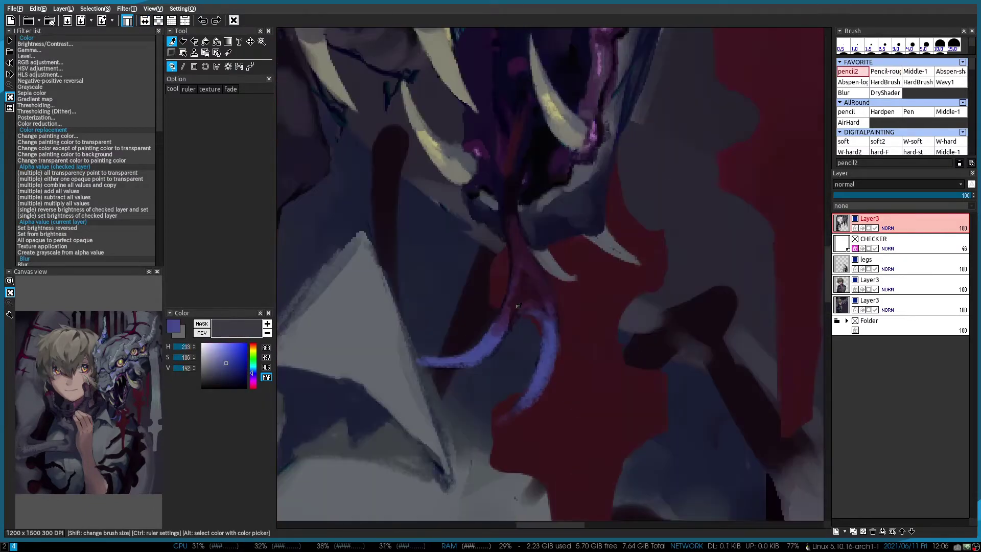
scroll(403, 295, "down", 2)
scroll(403, 295, "up", 3)
Darken and soften the inner edges of the tongue's fork with Abspen-shade in a sampled near-black
left_click(623, 256, "alt")
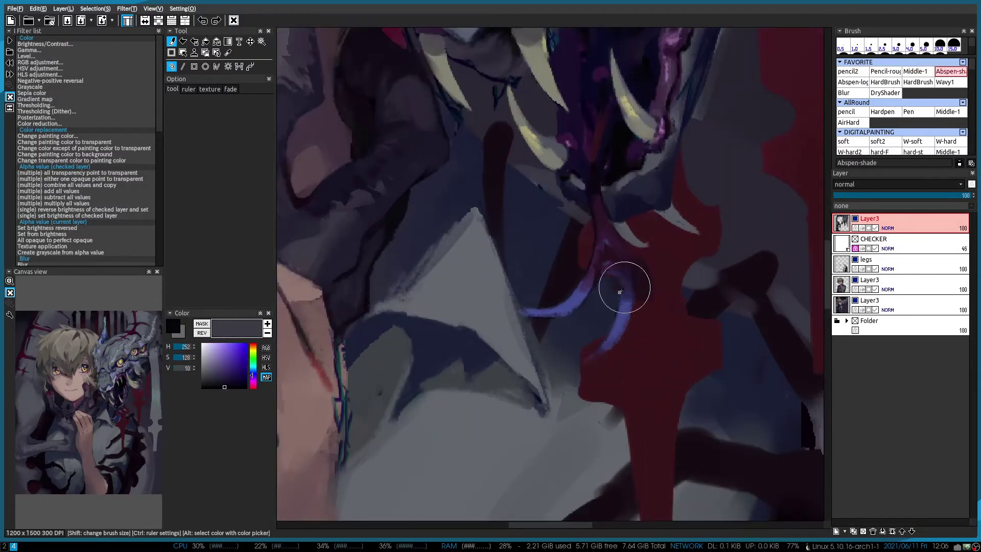
left_click_drag(624, 285, 615, 247)
scroll(622, 202, "down", 3)
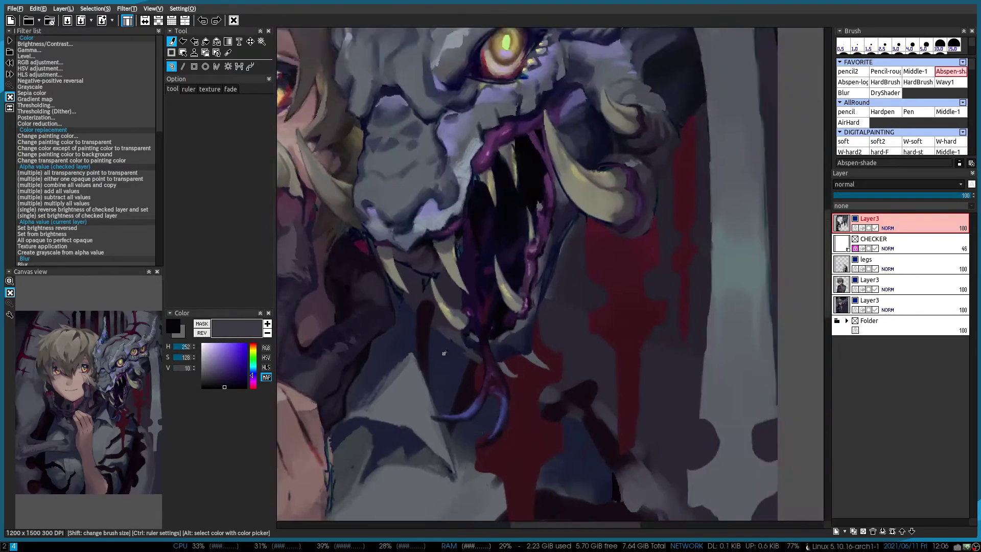
scroll(562, 256, "up", 3)
Tint the upper part of the dragon's tongue dark red with Middle-1
left_click(252, 345)
left_click(241, 376)
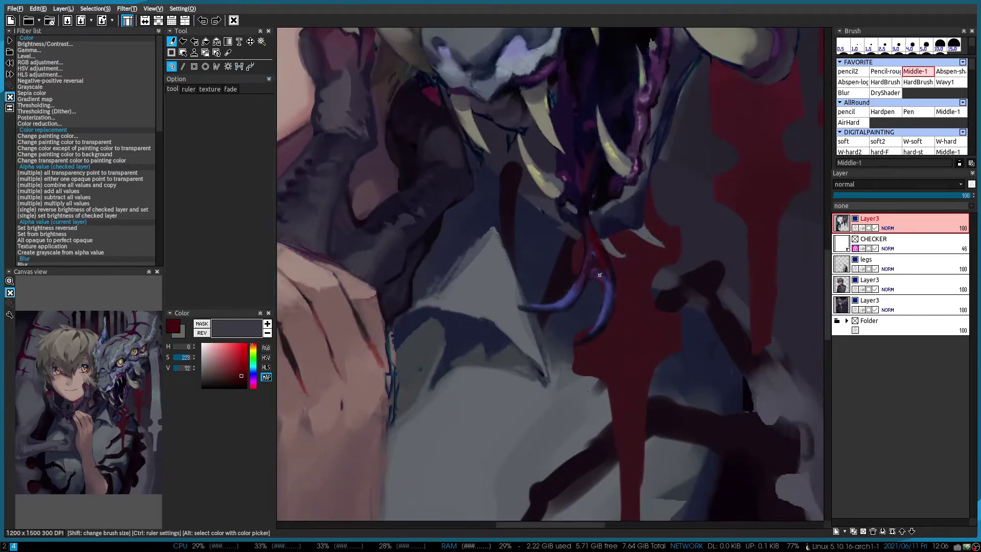
scroll(599, 274, "down", 5)
Create a new layer named legs2 directly beneath the legs layer
key("Down")
key("Down")
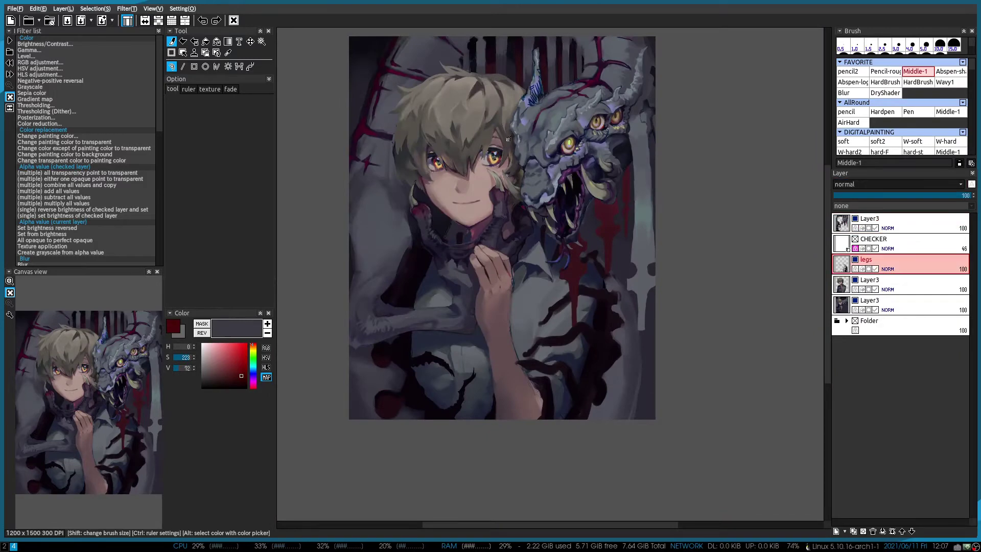
right_click(891, 291)
key("Return")
Block in dark shapes beside the pale curved limb at the painting's lower right on legs2 with Middle-1
scroll(634, 383, "up", 1)
left_click(634, 383, "alt")
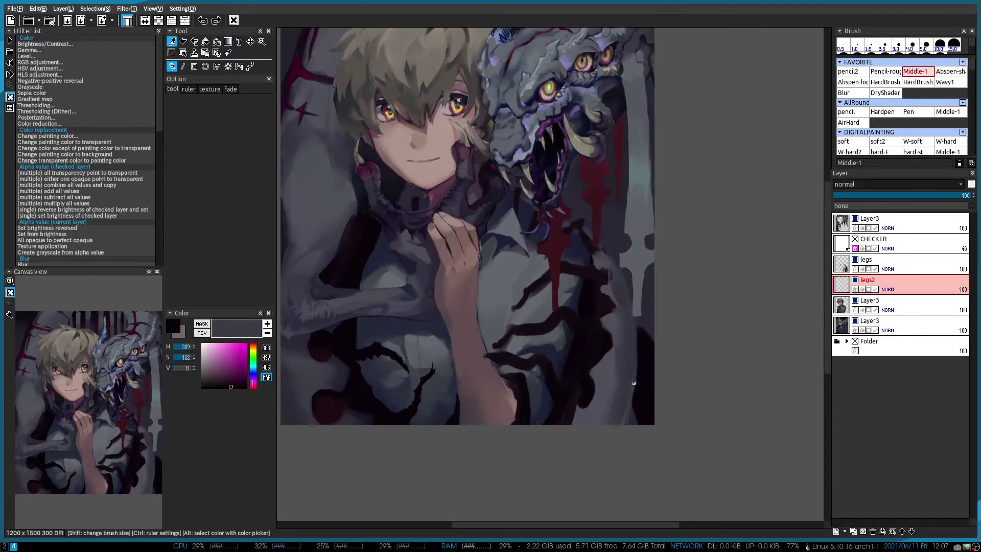
scroll(622, 381, "up", 1)
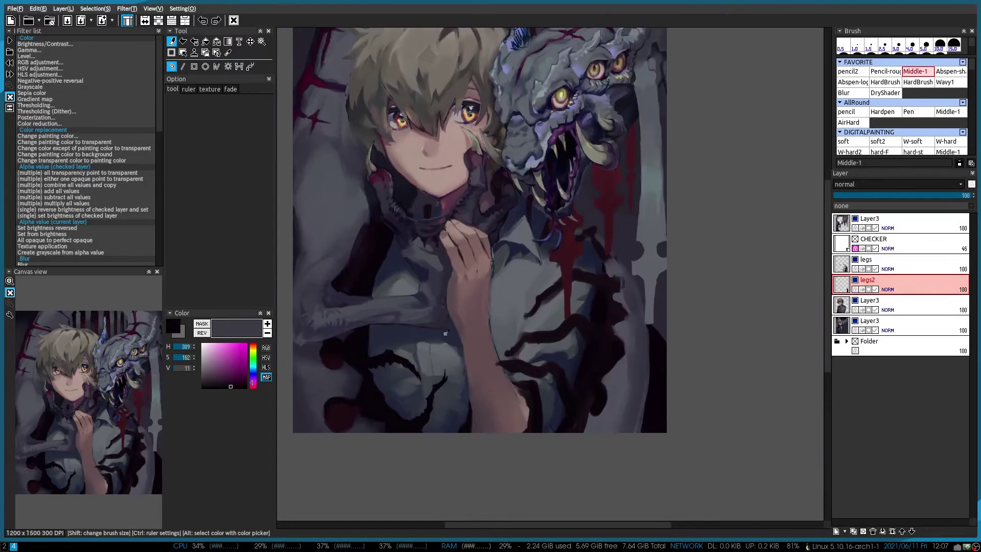
left_click(618, 358, "alt")
Darken the background behind the dragon's jaw and the curved limb on the bottom Layer3 with Middle-1
key("Down")
key("Down")
scroll(613, 309, "down", 1)
scroll(612, 308, "up", 2)
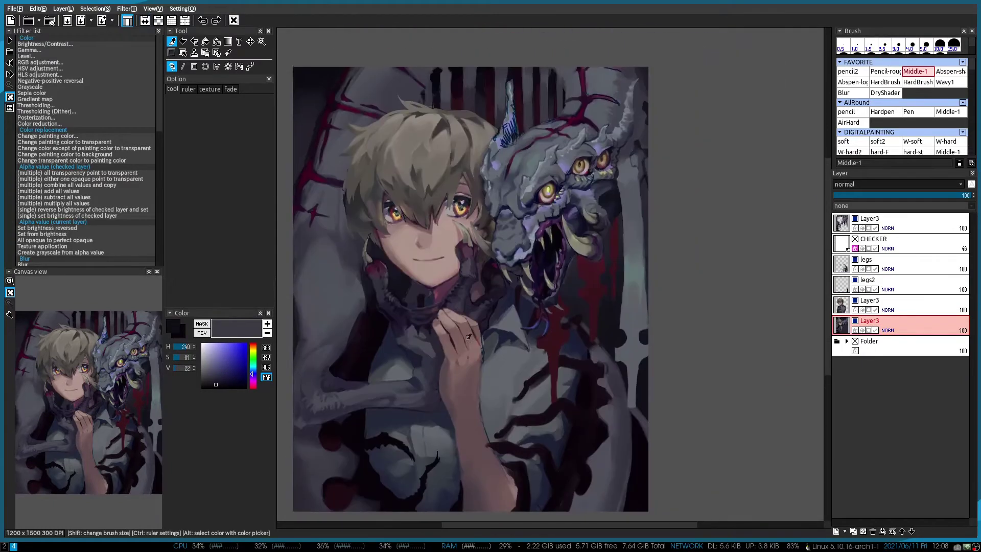
Shape the pale curved limb and the dark notches along its outer edge on legs2 with Middle-1 in sampled tones
key("Up")
key("Up")
left_click(583, 356, "alt")
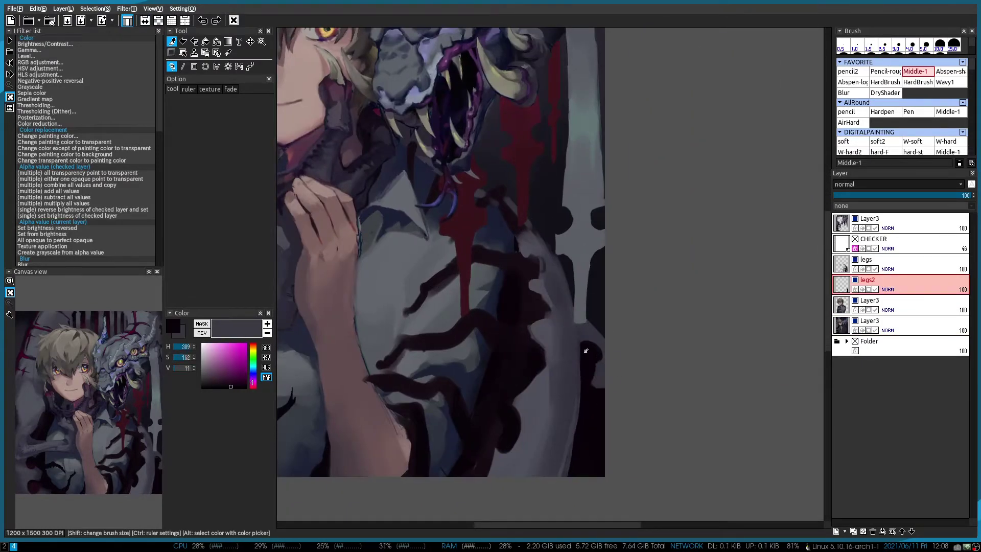
left_click(586, 450, "alt")
scroll(587, 451, "down", 2)
scroll(542, 247, "up", 2)
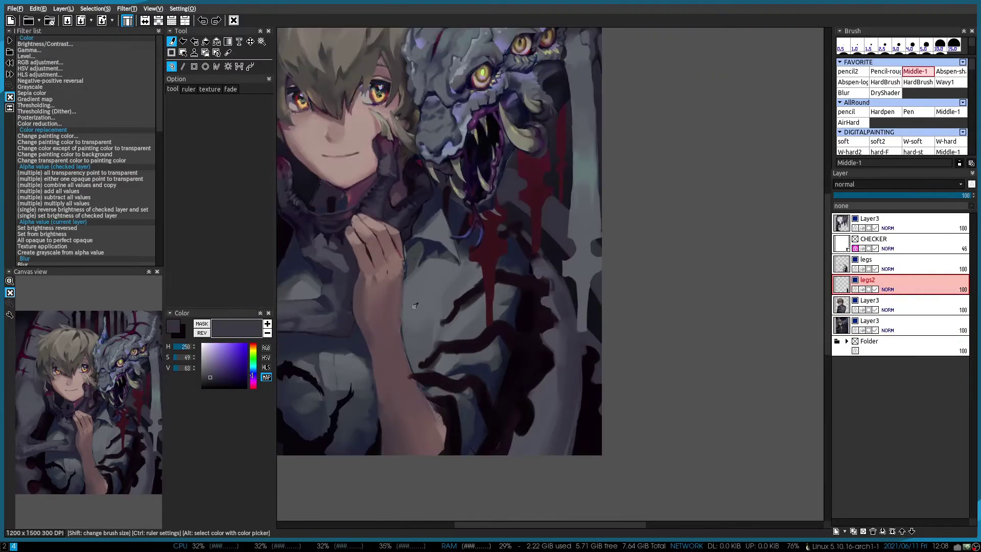
scroll(531, 235, "down", 1)
scroll(521, 225, "up", 1)
scroll(510, 215, "up", 1)
left_click(510, 215, "alt")
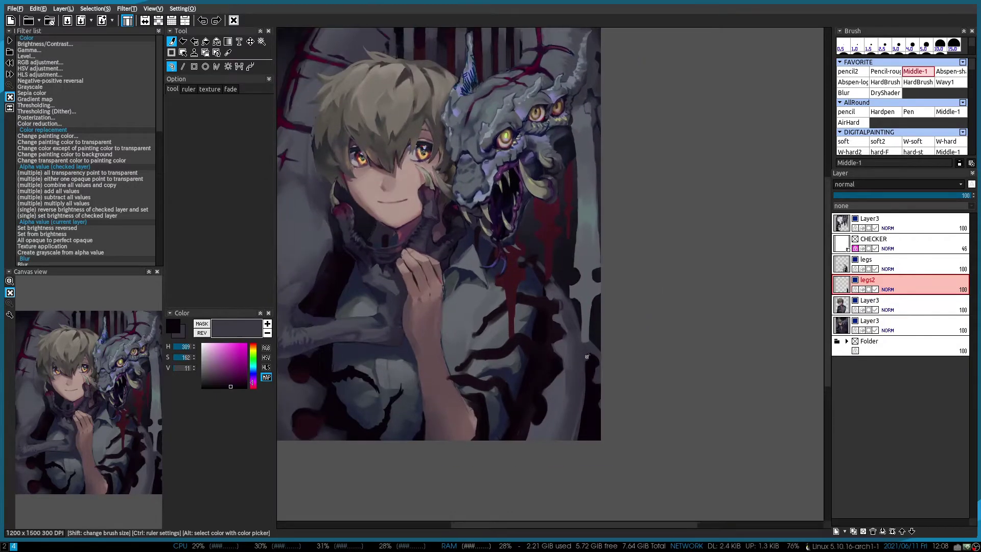
scroll(541, 281, "up", 1)
left_click(579, 346, "alt")
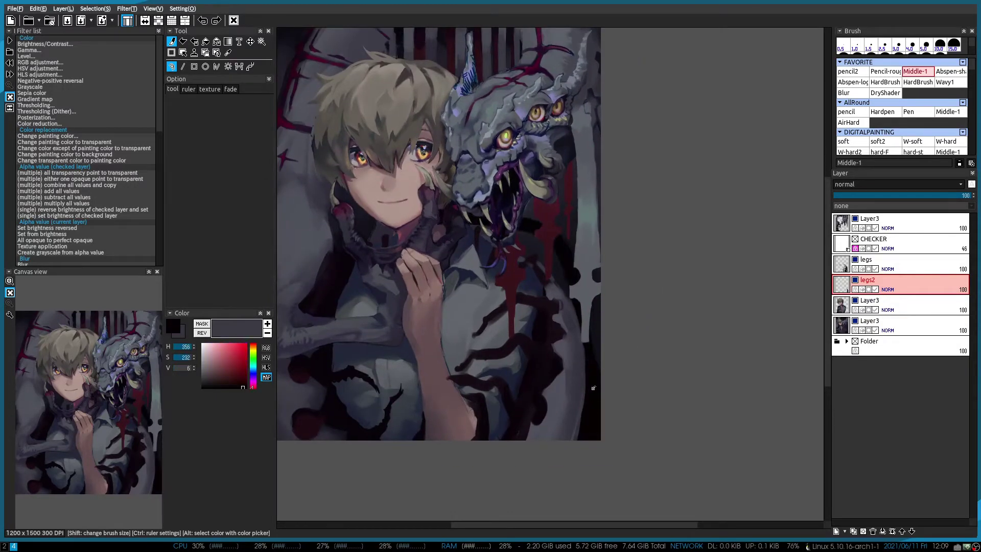
Move the legs2 layer beneath the boy's Layer3 and check the whole painting mirrored
key("ctrl+Down")
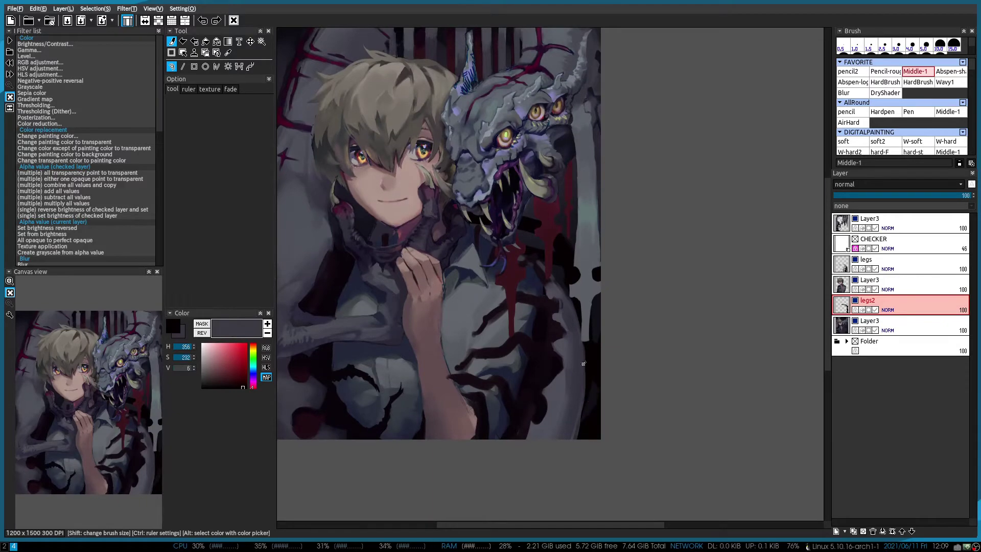
scroll(437, 306, "up", 2)
scroll(436, 306, "down", 1)
key("h")
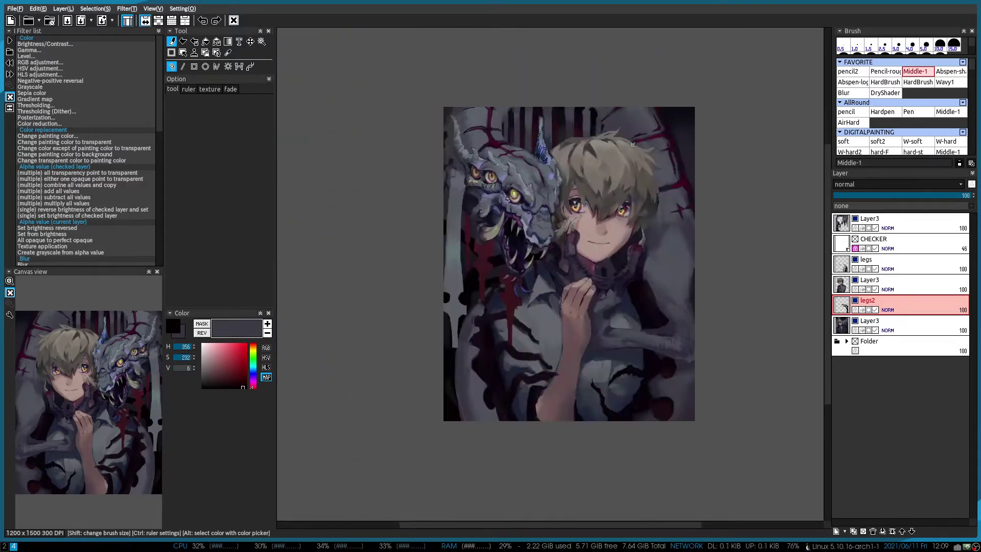
key("h")
Clean up the outer contour of the boy's hand and forearm on his Layer3 with Middle-1 in sampled shirt greys
scroll(535, 107, "up", 4)
scroll(535, 107, "up", 2)
left_click_drag(535, 107, 525, 18)
key("Up")
left_click(644, 204, "alt")
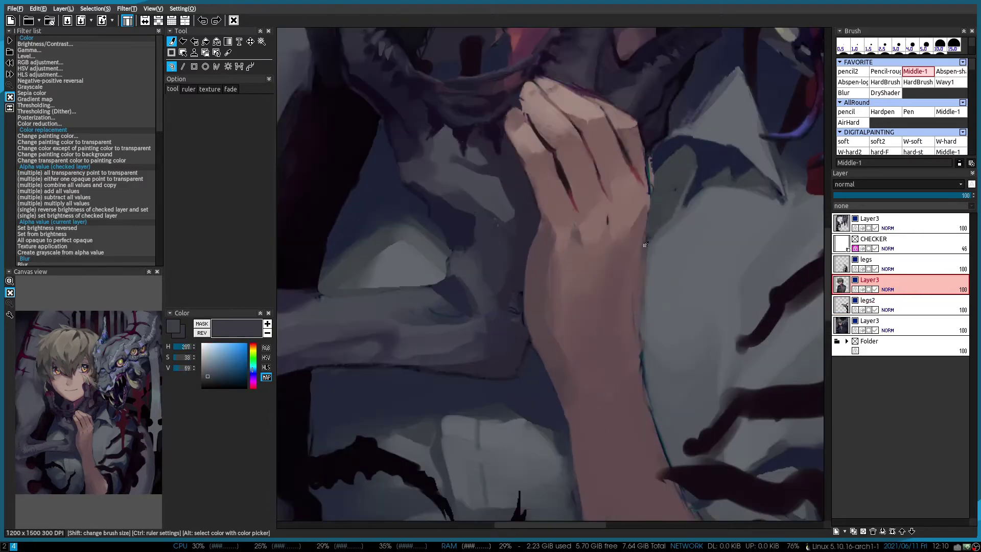
scroll(642, 248, "down", 1)
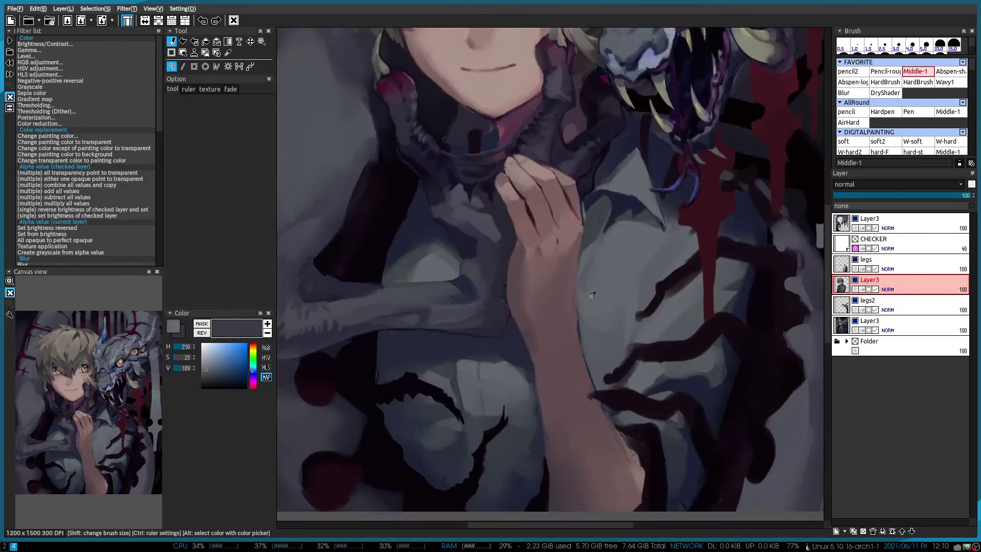
scroll(578, 282, "up", 1)
scroll(562, 279, "up", 1)
Refine the shading and edges of the boy's fingers and knuckles with Pencil-rough in sampled skin and muted red-brown tones
left_click(545, 275, "alt")
key("2")
left_click(531, 234, "alt")
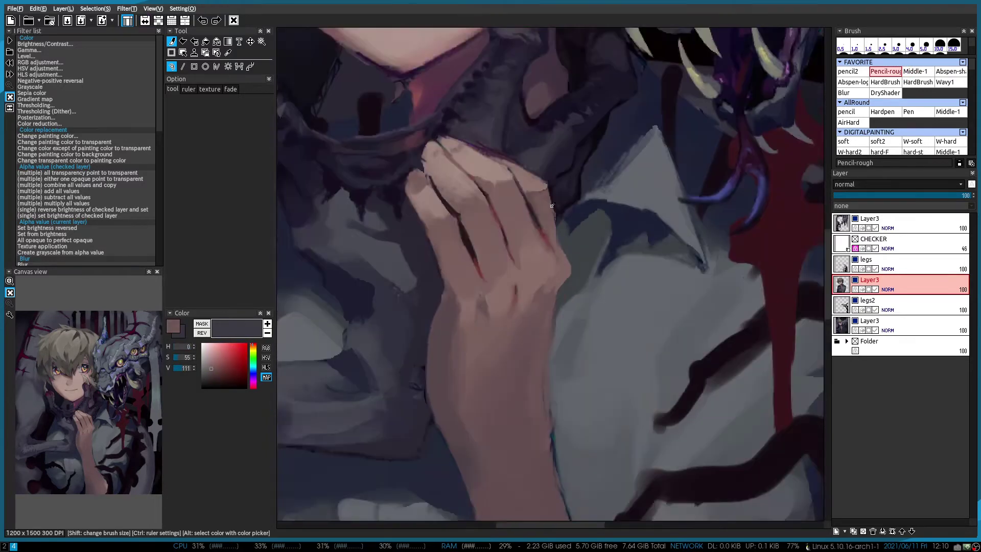
left_click(533, 304, "alt")
key("1")
key("2")
scroll(535, 195, "up", 1)
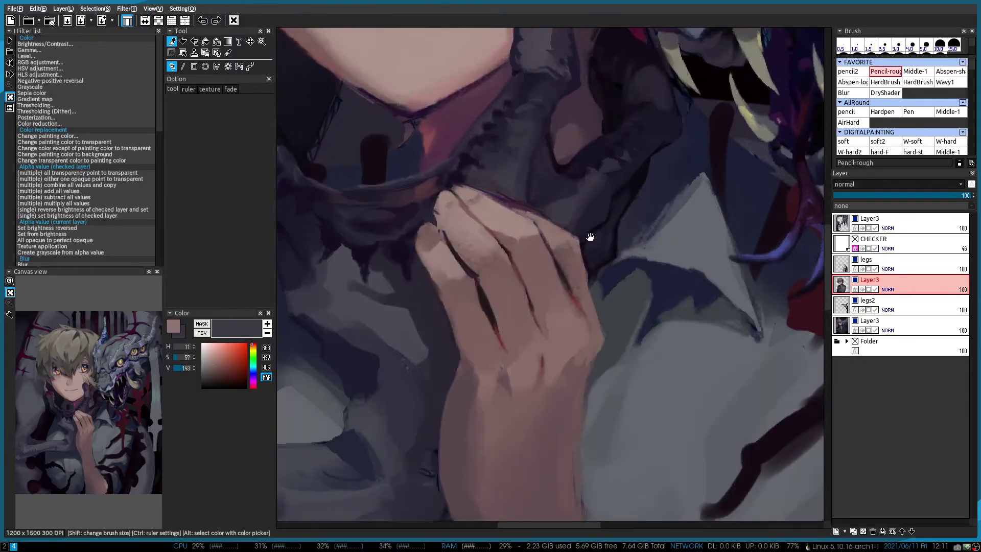
left_click(209, 378)
scroll(553, 248, "down", 2)
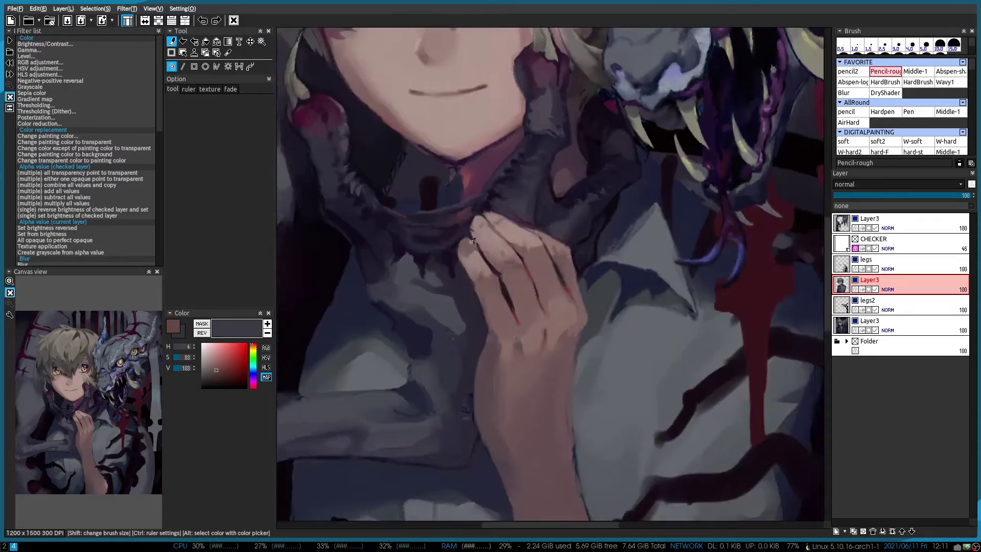
Smooth the skin shading on the boy's fingertips and knuckles with Pencil-rough and Middle-1 in sampled skin tones
scroll(480, 255, "up", 2)
left_click(480, 256, "alt")
scroll(480, 256, "down", 2)
scroll(480, 255, "up", 2)
key("3")
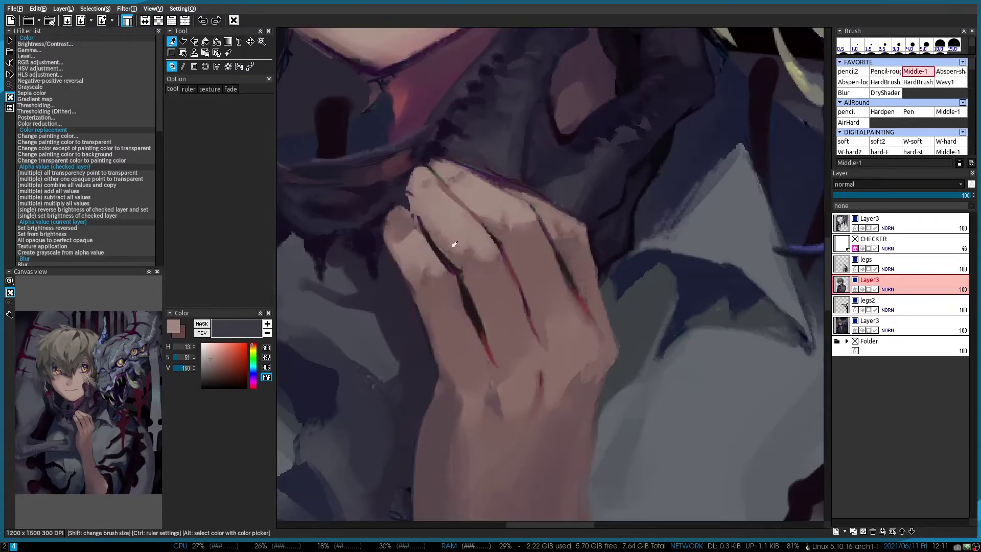
left_click_drag(425, 224, 520, 273)
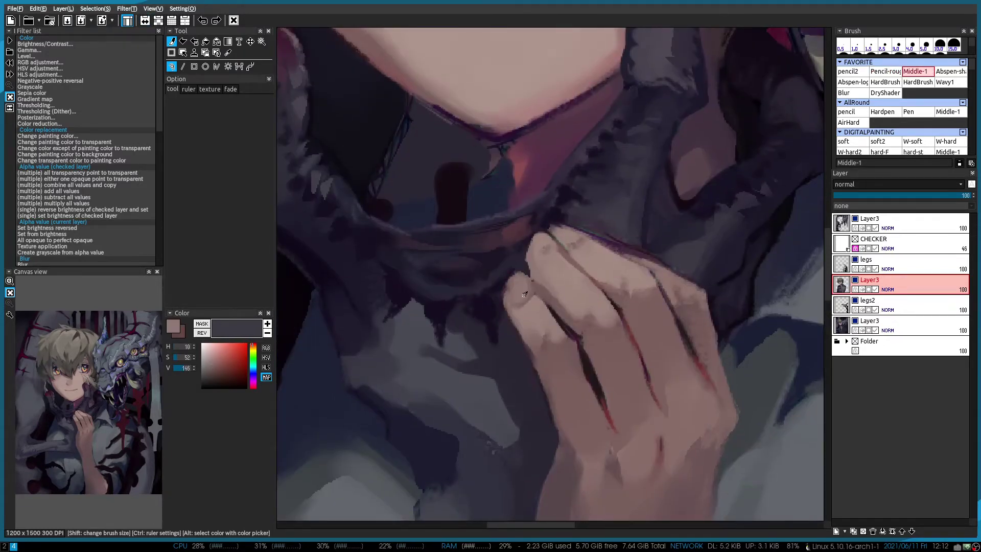
scroll(525, 295, "down", 1)
Sharpen the dark edges and gaps around the boy's fingers on his Layer3 with pencil2 in sampled near-black tones
key("1")
left_click(525, 259, "alt")
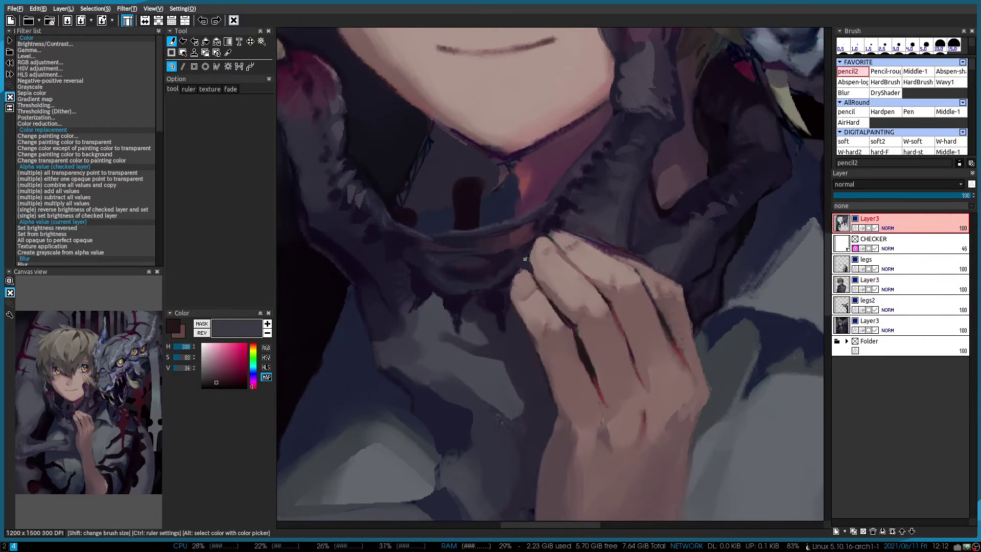
scroll(526, 260, "up", 2)
left_click(508, 280, "alt")
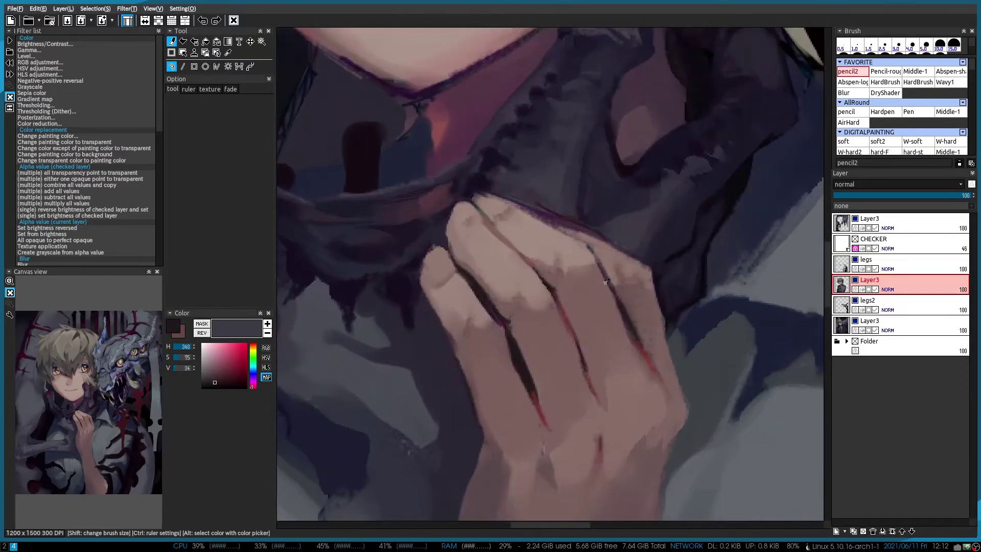
scroll(517, 291, "down", 2)
scroll(565, 351, "up", 2)
Select the topmost Layer3 and darken the clawed limb beside the boy's fingers with Abspen-shade in sampled dark purples
left_click(899, 223)
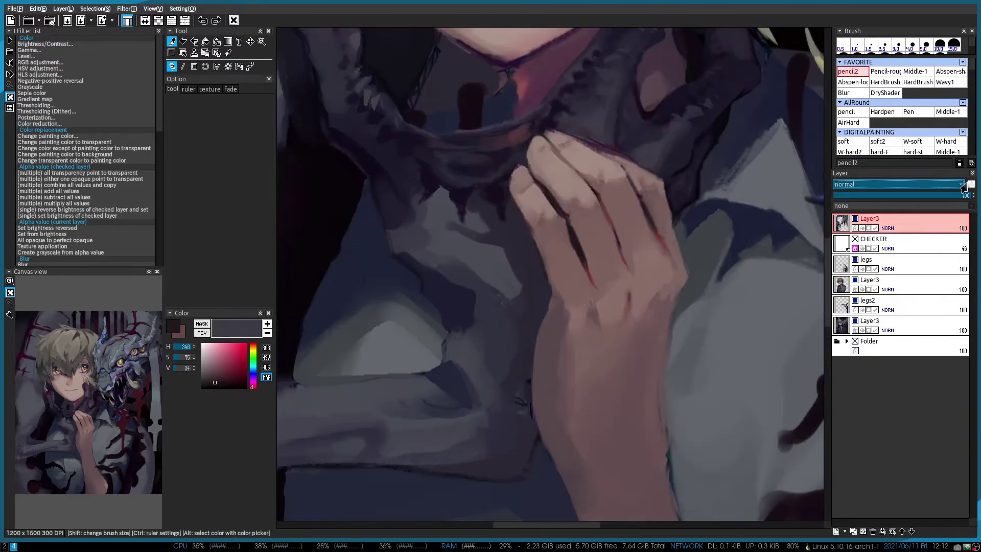
key("2")
left_click(520, 346, "alt")
scroll(592, 245, "up", 1)
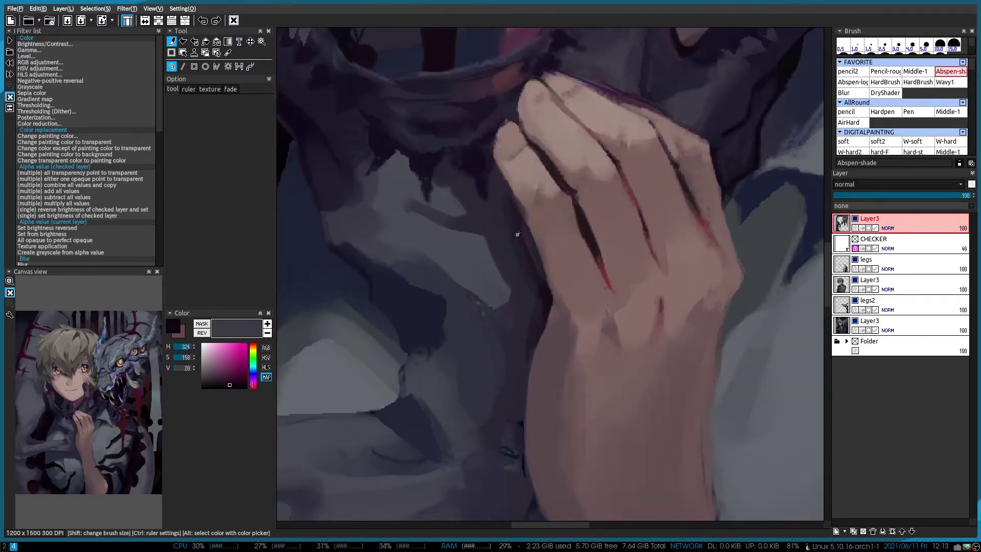
key("1")
left_click(540, 290, "alt")
left_click(522, 269, "alt")
scroll(542, 281, "down", 1)
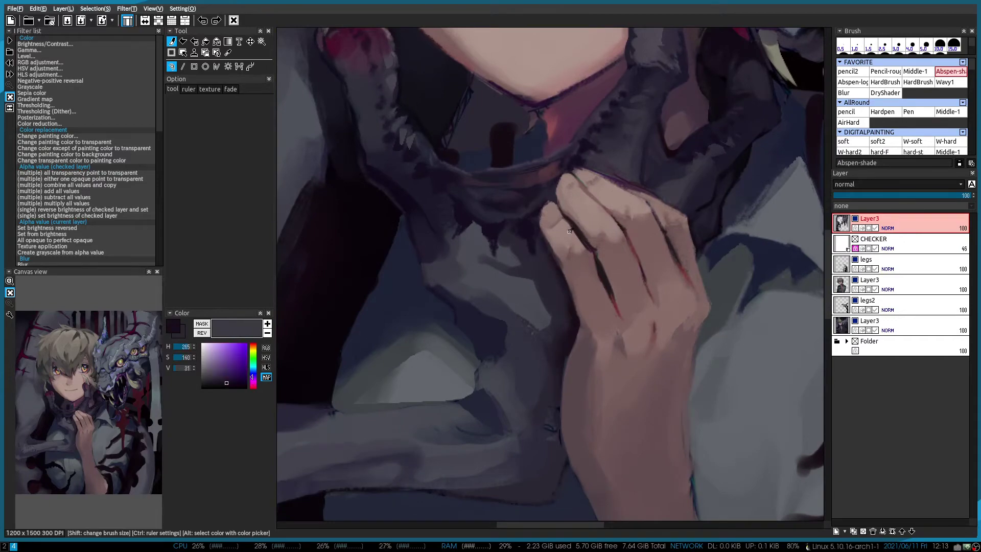
Extend the dark shadow down the clawed limb along the boy's wrist with Abspen-shade in sampled near-black tones
left_click(564, 303, "alt")
scroll(564, 303, "up", 1)
left_click(563, 357, "alt")
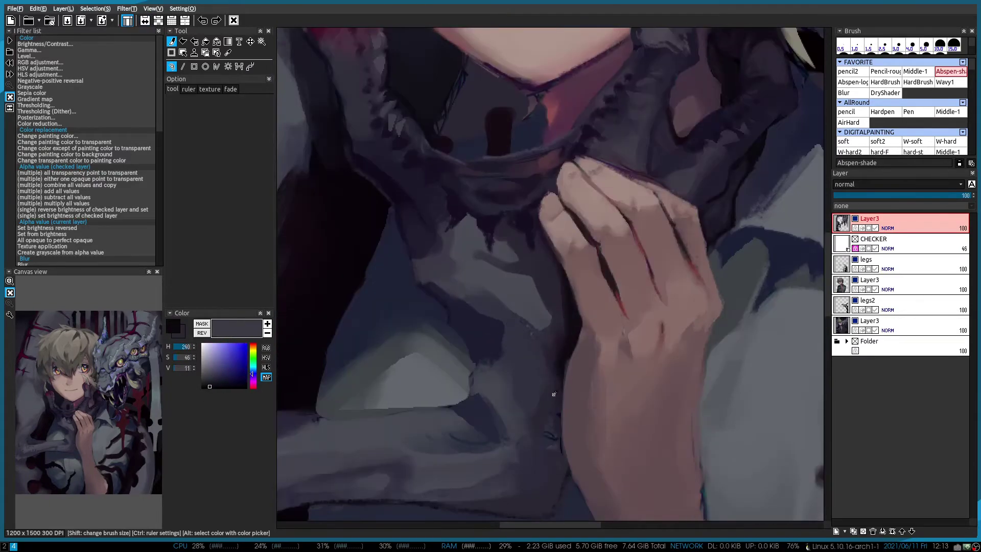
scroll(560, 383, "down", 1)
left_click(568, 380, "alt")
scroll(565, 377, "down", 1)
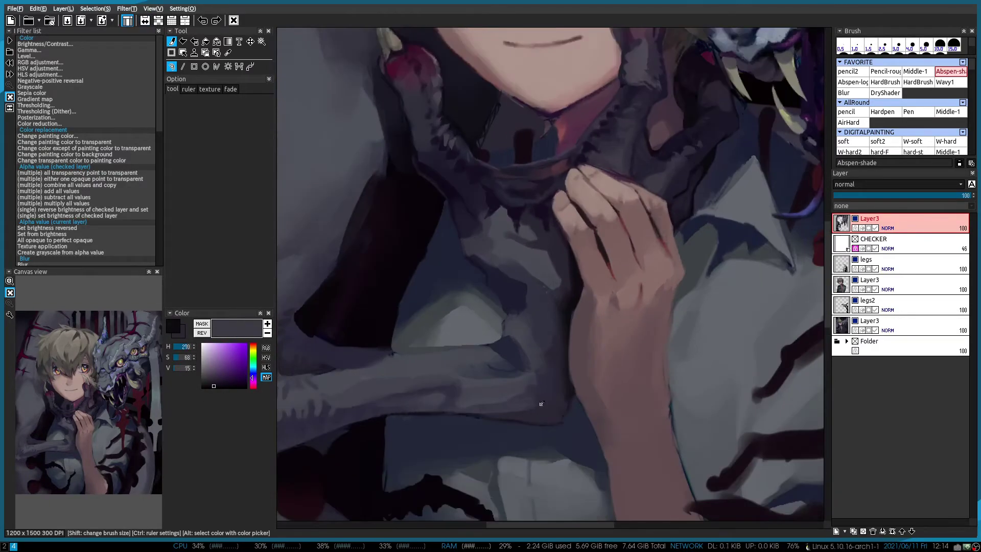
Reshape the underside of the horizontal grey forearm with Middle-1 in a sampled blue-grey and check it mirrored
scroll(630, 284, "up", 2)
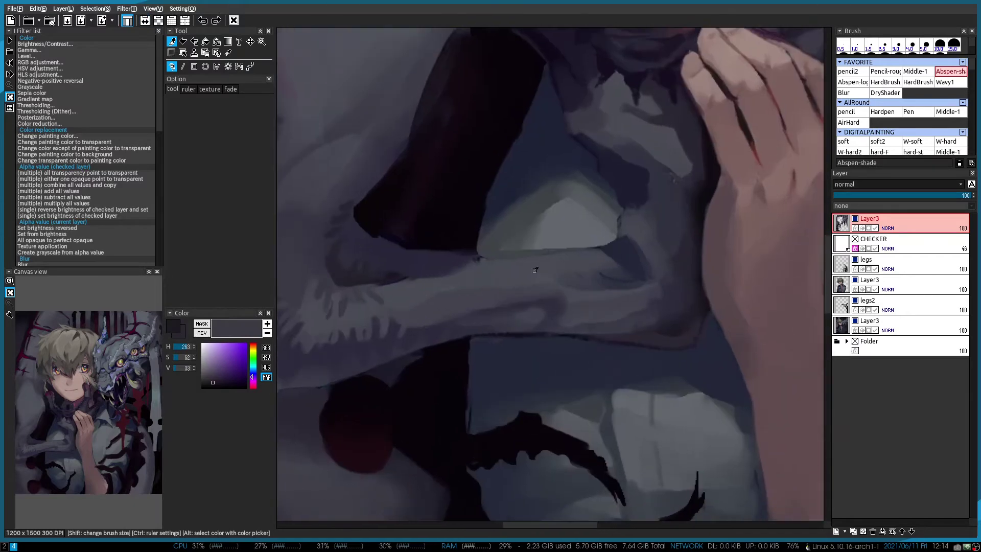
left_click(569, 300, "alt")
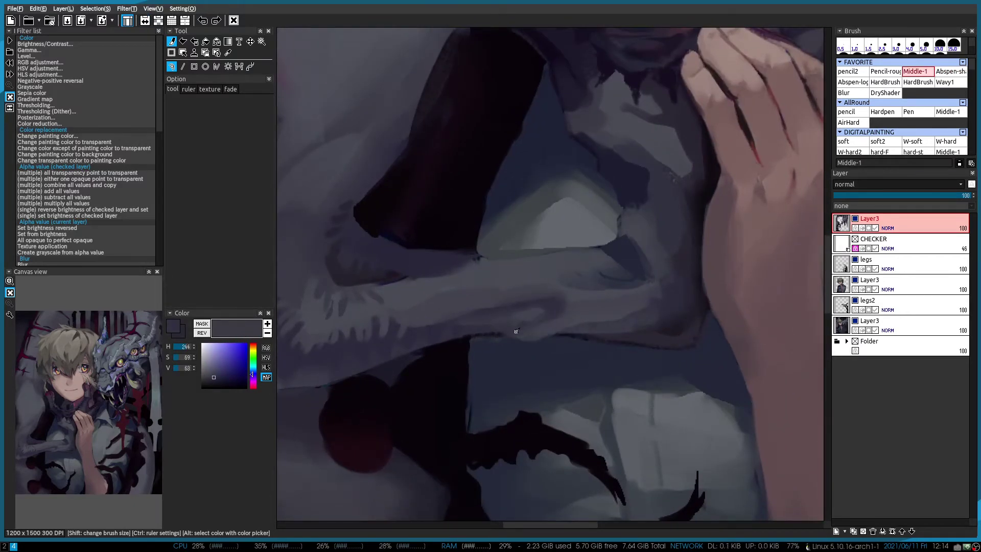
key("h")
key("h")
scroll(609, 310, "down", 1)
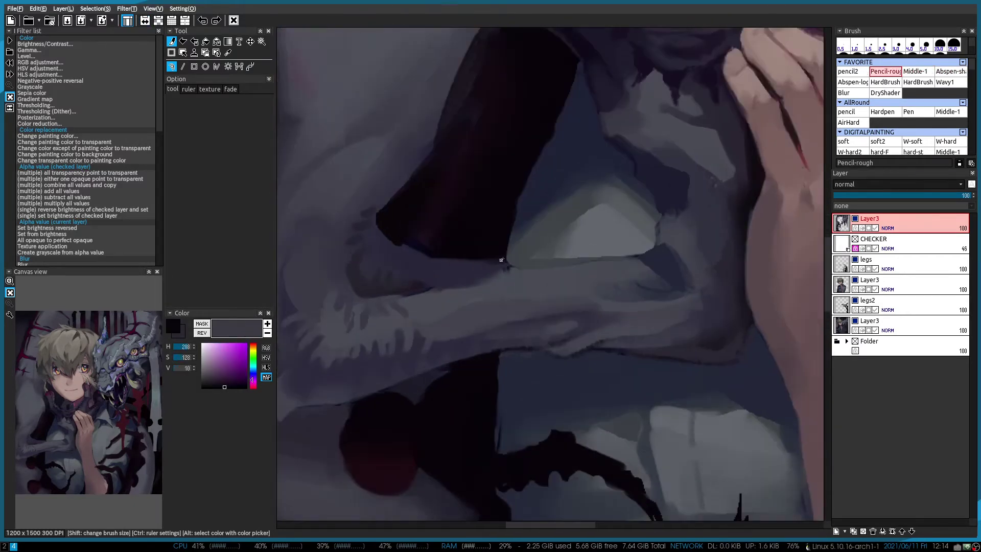
Clean up the upper edge and fold of the horizontal grey forearm with Pencil-rough and Abspen-shade in sampled greys
left_click(514, 276, "alt")
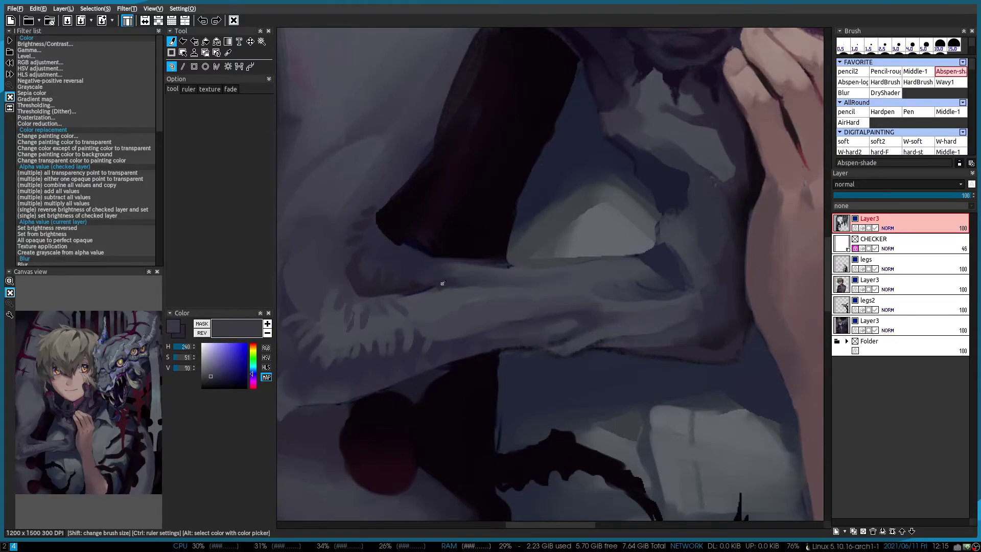
scroll(447, 269, "up", 1)
left_click(370, 313, "alt")
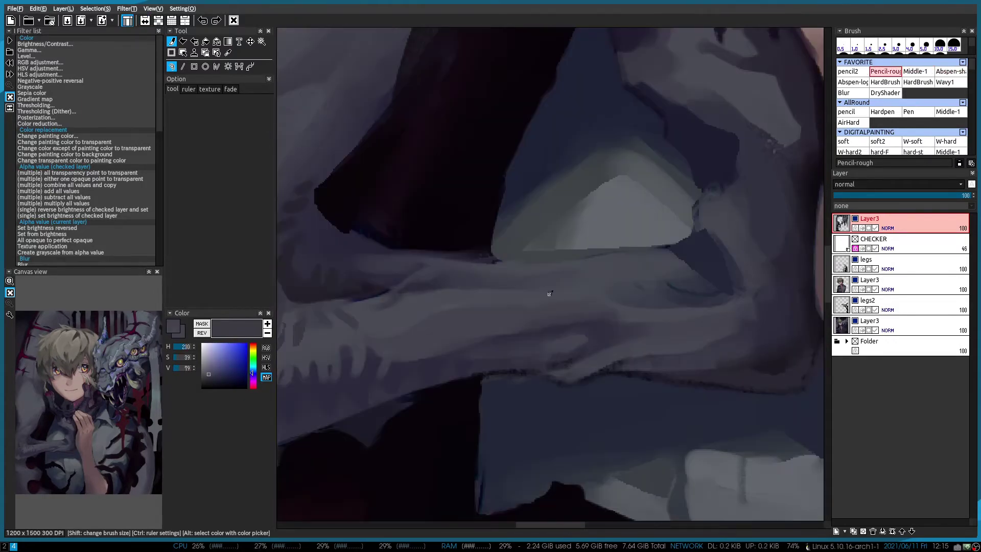
scroll(565, 282, "down", 1)
scroll(471, 318, "up", 1)
Paint the muscle folds where the grey forearm bends beside the pale shirt patch with Middle-1 in sampled blue-greys
left_click(472, 318, "alt")
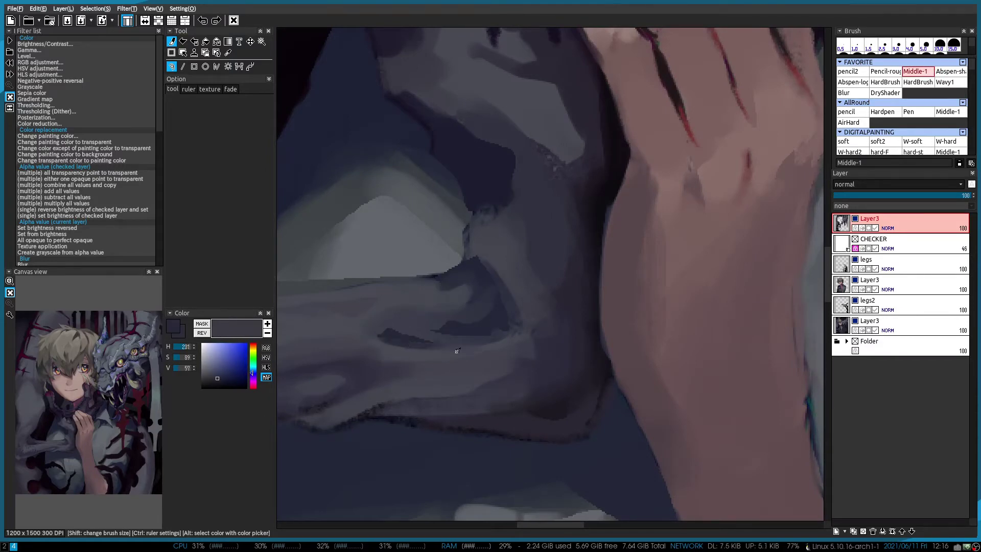
scroll(457, 350, "down", 1)
left_click(607, 390, "alt")
left_click(538, 324, "alt")
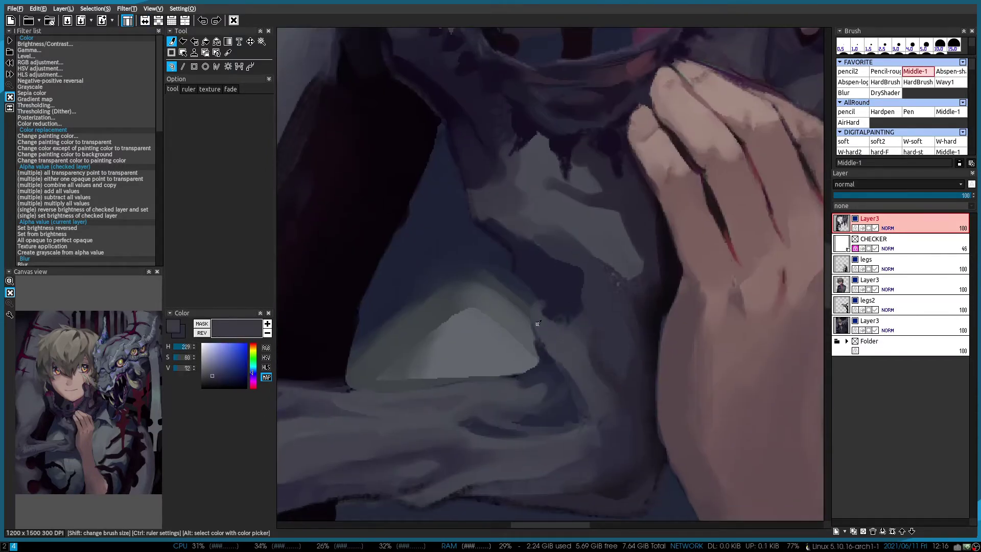
left_click(554, 317, "alt")
scroll(554, 318, "down", 1)
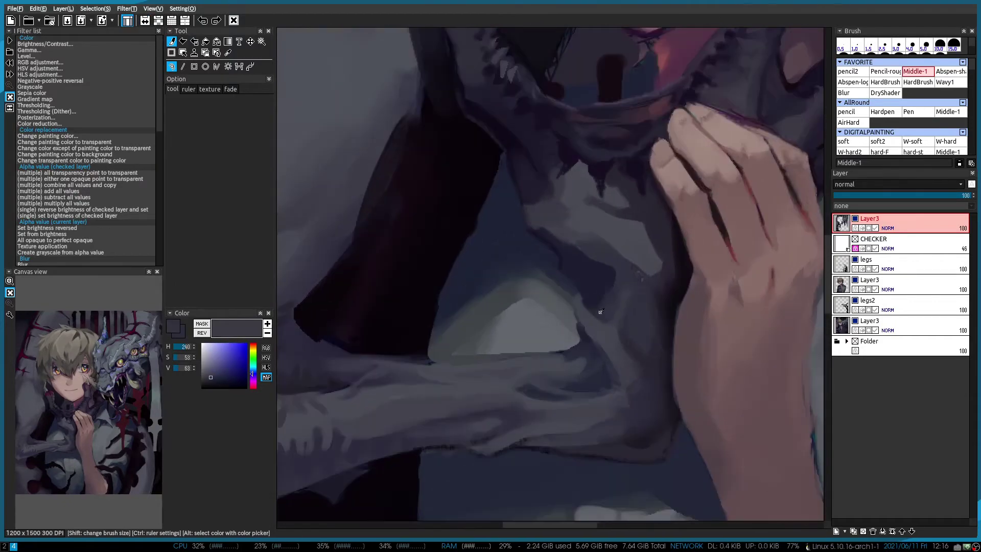
Add a rounded bony form to the limb above the pale shirt patch with Middle-1 and check the view mirrored
scroll(541, 259, "up", 1)
key("h")
key("h")
left_click(586, 349, "alt")
scroll(565, 356, "down", 1)
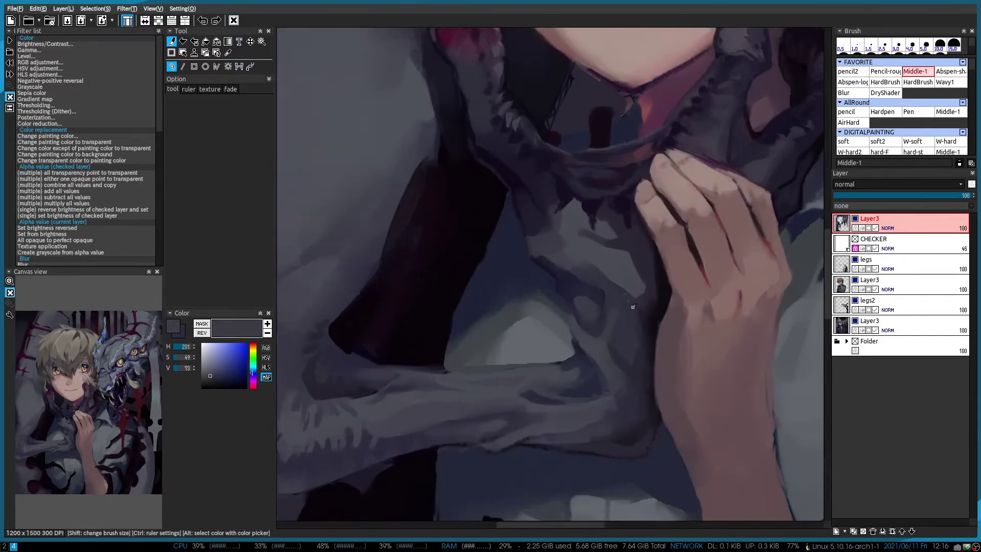
left_click(566, 298, "alt")
Paint crease and muscle forms on the large grey upper arm beside the boy with Middle-1 in sampled greys
left_click_drag(409, 168, 502, 321)
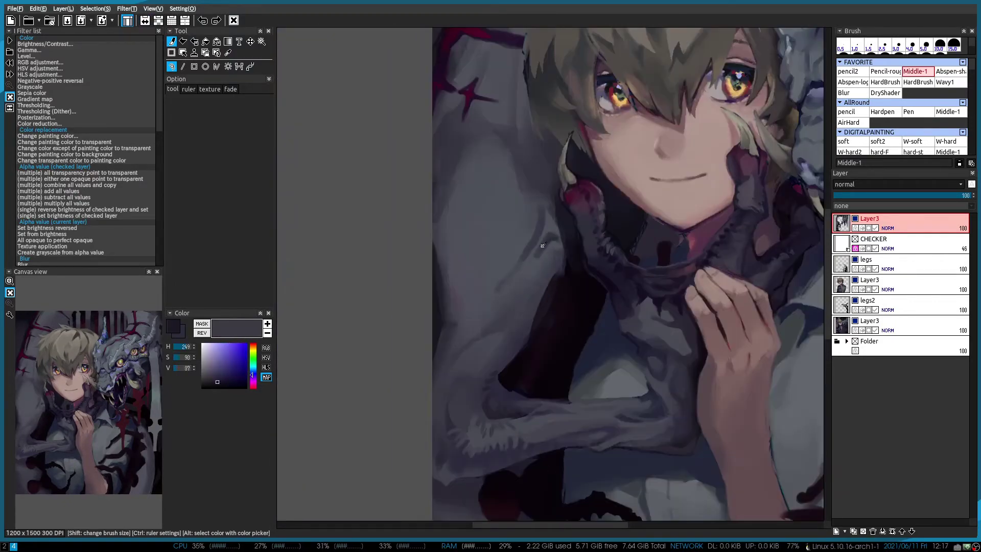
scroll(542, 246, "up", 1)
left_click(552, 234, "alt")
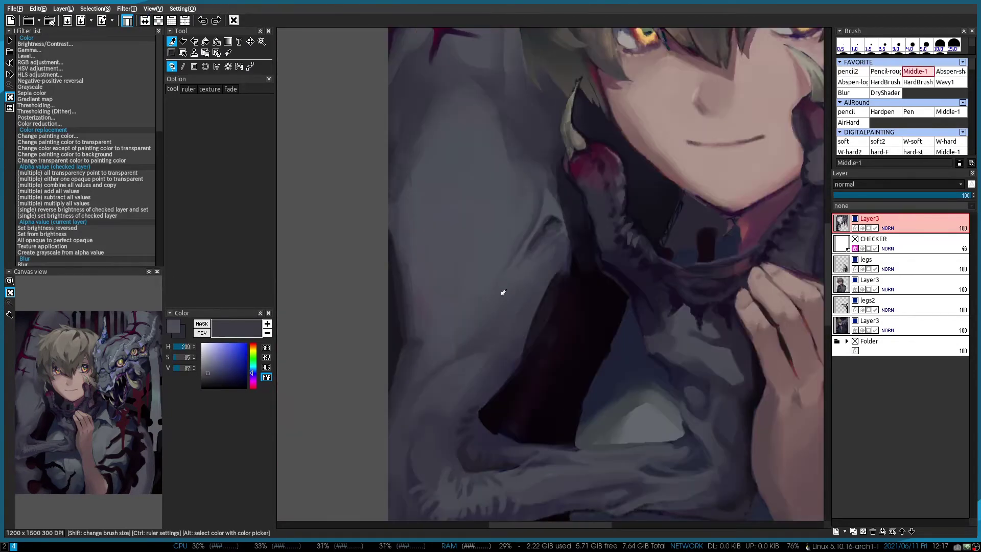
left_click(470, 340, "alt")
left_click_drag(489, 346, 476, 407)
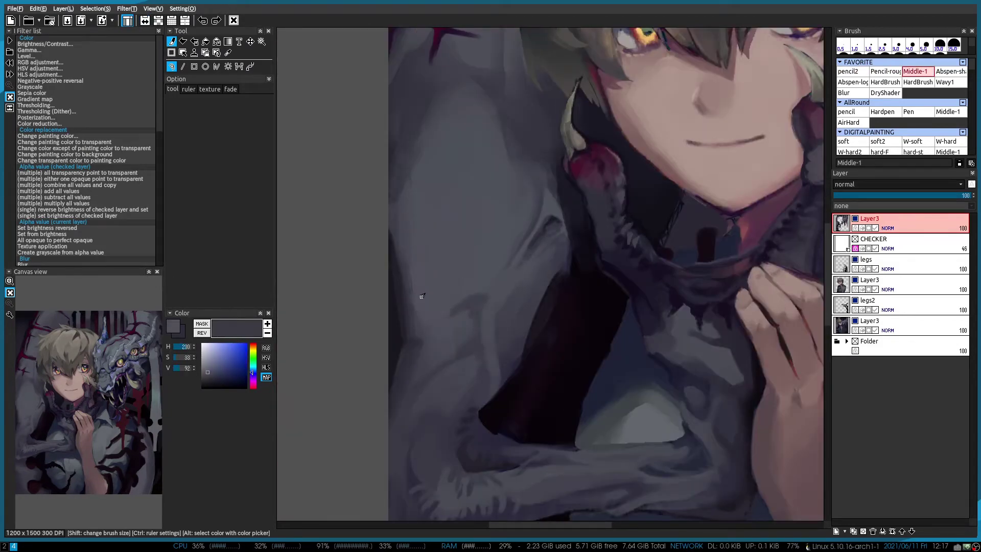
scroll(499, 267, "down", 1)
left_click(498, 183, "alt")
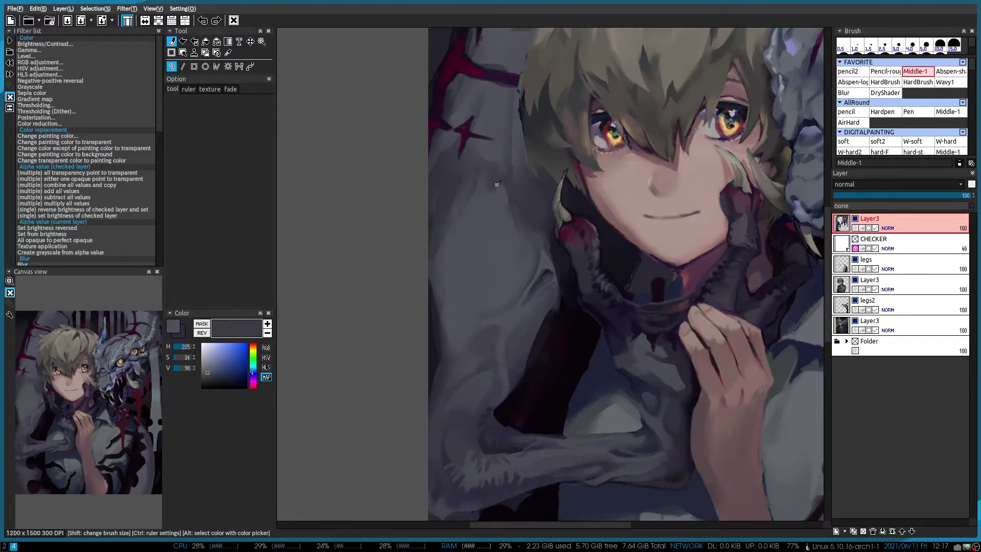
Blend a pale blue-green highlight into the grey shoulder beside the boy's hair with Middle-1 and sampled greys
scroll(498, 184, "up", 1)
scroll(497, 204, "down", 3)
scroll(480, 230, "up", 3)
left_click(476, 256, "alt")
left_click_drag(490, 251, 479, 279)
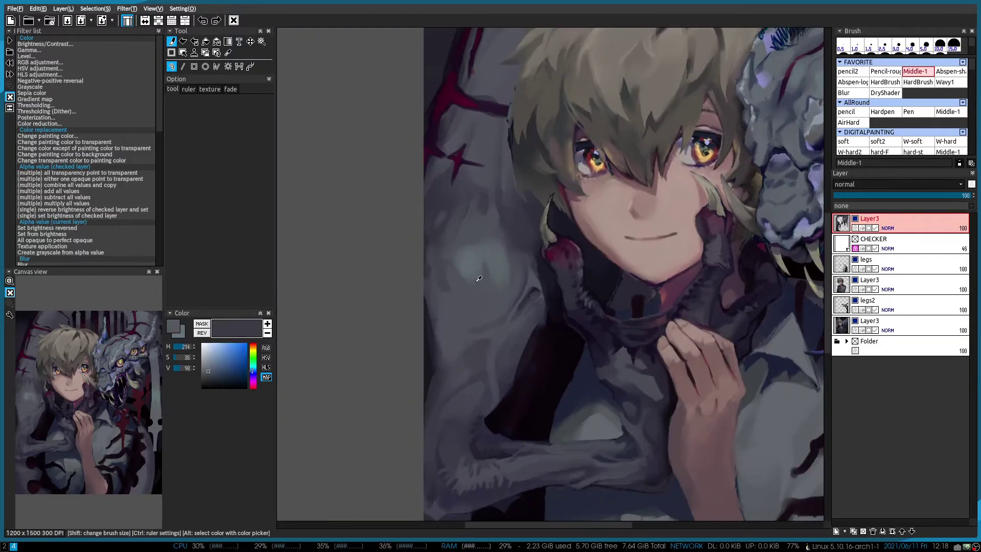
left_click(472, 267, "alt")
scroll(446, 280, "down", 1)
left_click(455, 271, "alt")
scroll(460, 266, "down", 2)
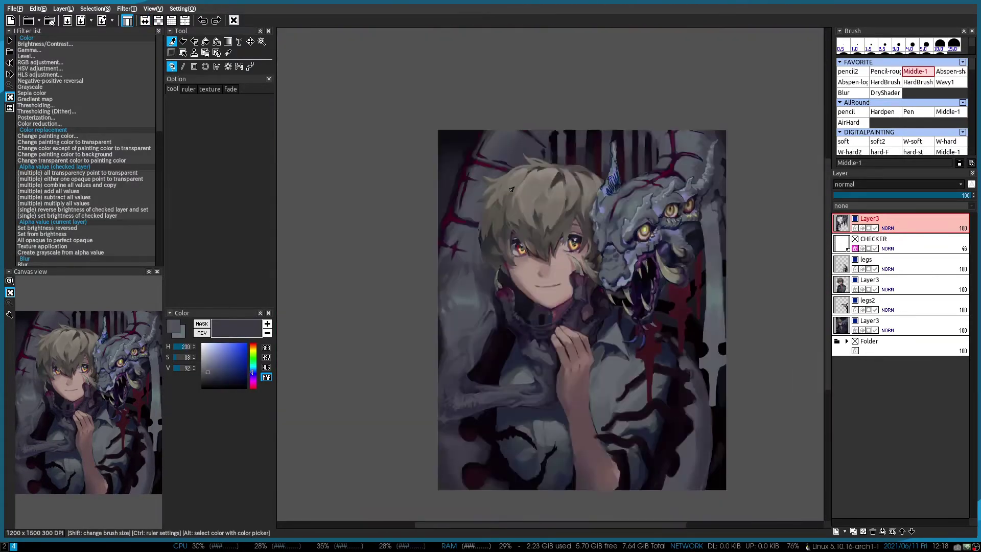
Lighten the crimson-tipped clawed finger beside the boy's jaw with Middle-1 in sampled greys, checking it mirrored
scroll(466, 245, "up", 3)
scroll(466, 246, "up", 2)
left_click(423, 269, "alt")
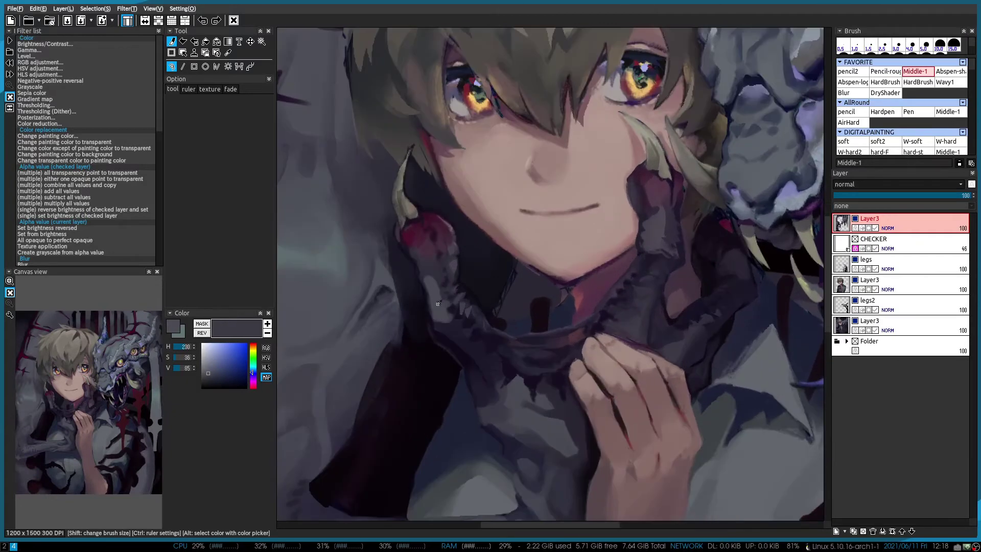
key("h")
key("h")
left_click(415, 348, "alt")
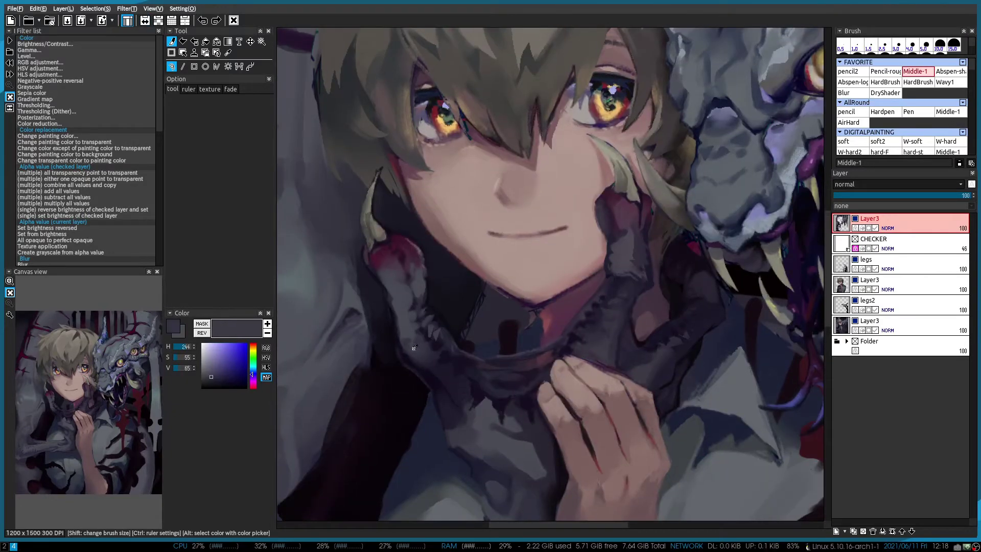
left_click_drag(456, 399, 442, 257)
Refine the ridges and edges at the base of the crimson-tipped finger with pencil2 and Pencil-rough, checking it mirrored
scroll(442, 257, "up", 1)
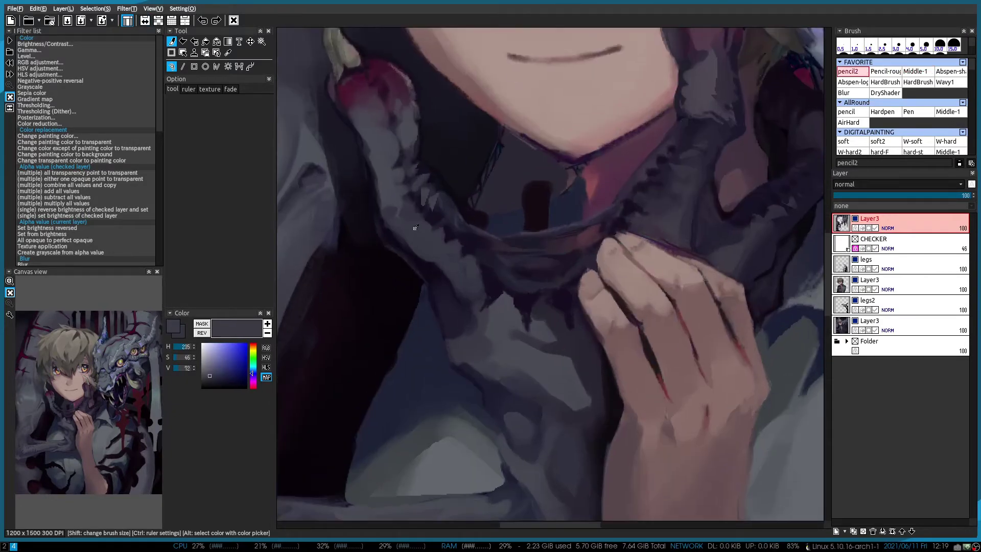
scroll(416, 227, "down", 2)
key("h")
key("h")
scroll(441, 376, "up", 1)
left_click(440, 376, "alt")
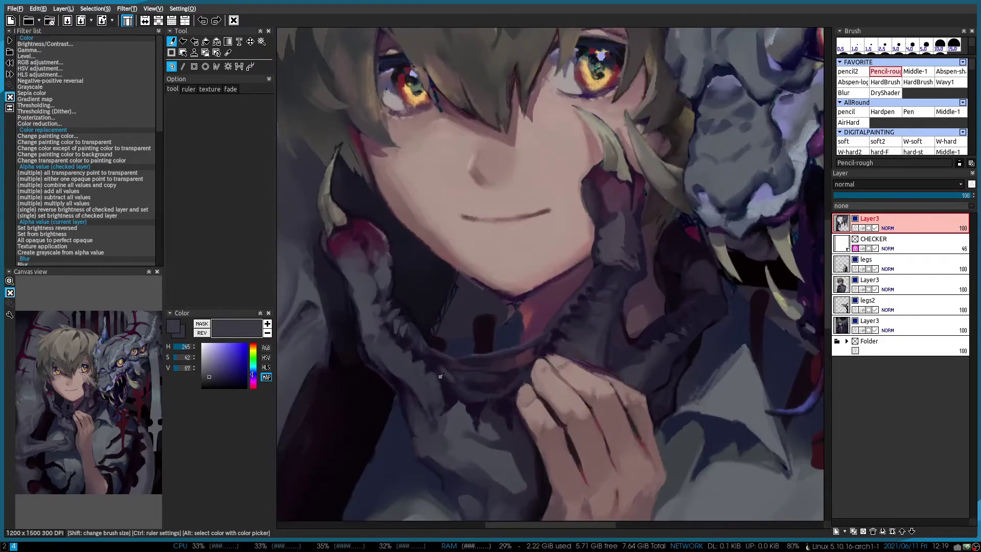
Model the clawed finger touching the boy's cheek and its ridges with an enlarged Middle-1 brush in sampled greys
left_click(541, 341, "alt")
key("period")
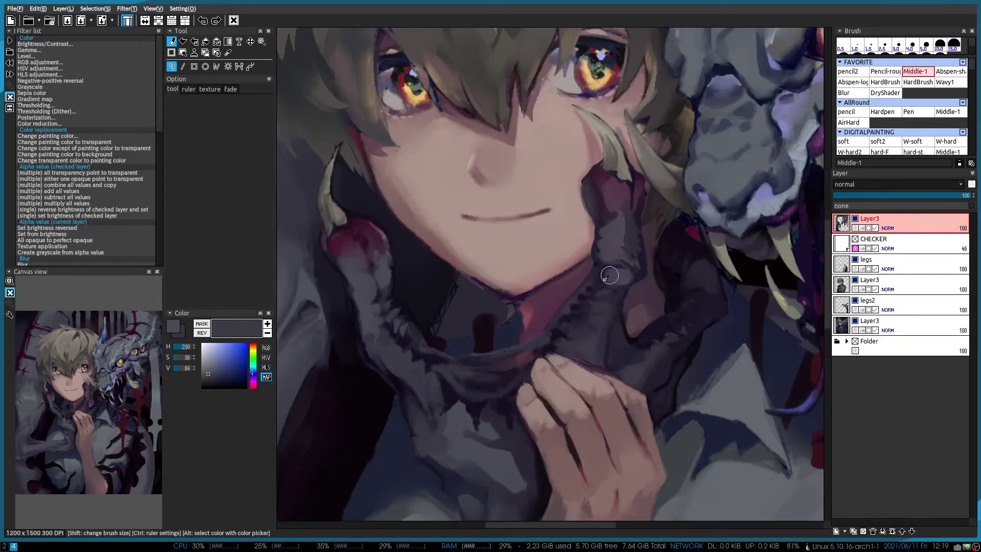
left_click(608, 288, "alt")
scroll(608, 289, "up", 1)
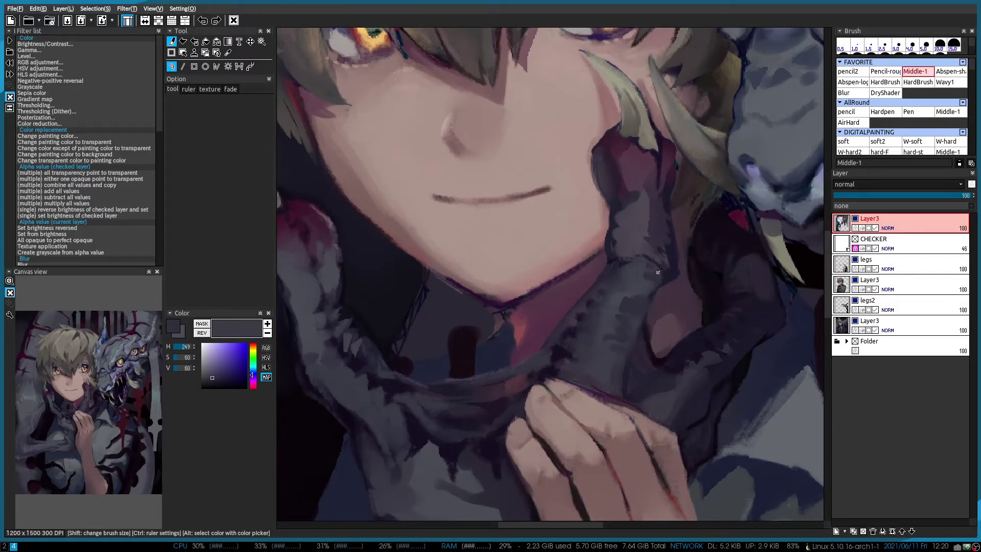
left_click(623, 242, "alt")
left_click_drag(622, 242, 538, 247)
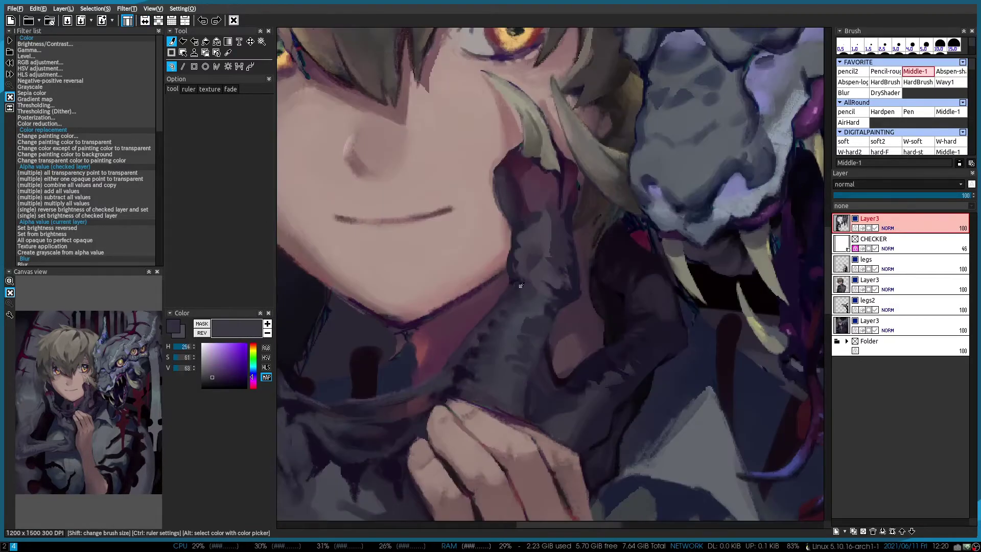
left_click(510, 305, "alt")
scroll(480, 374, "down", 1)
scroll(637, 356, "up", 2)
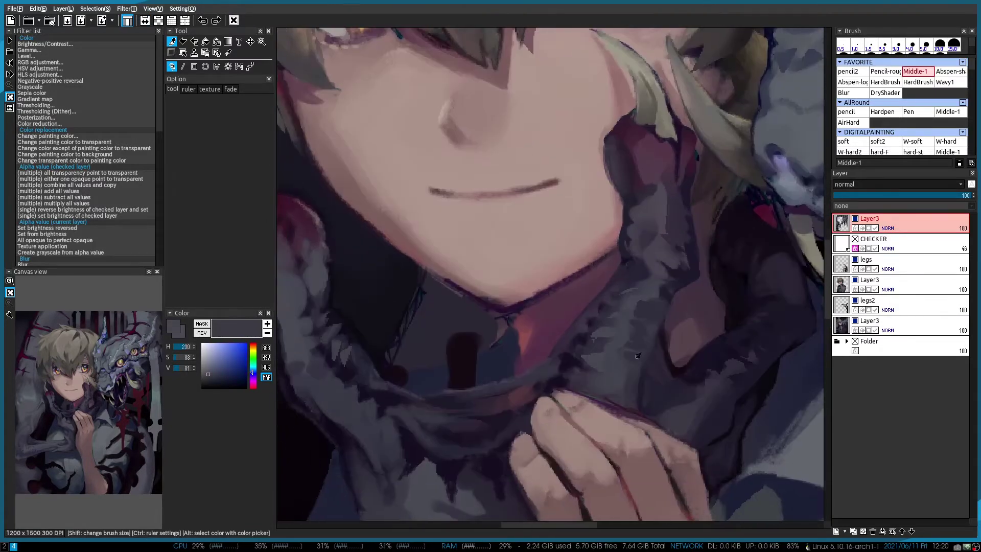
Deepen the shadows around the clawed hand below the boy's chin with Abspen-shade in a sampled near-black purple
key("Right")
left_click(452, 375, "alt")
left_click_drag(588, 353, 620, 285)
scroll(619, 284, "down", 2)
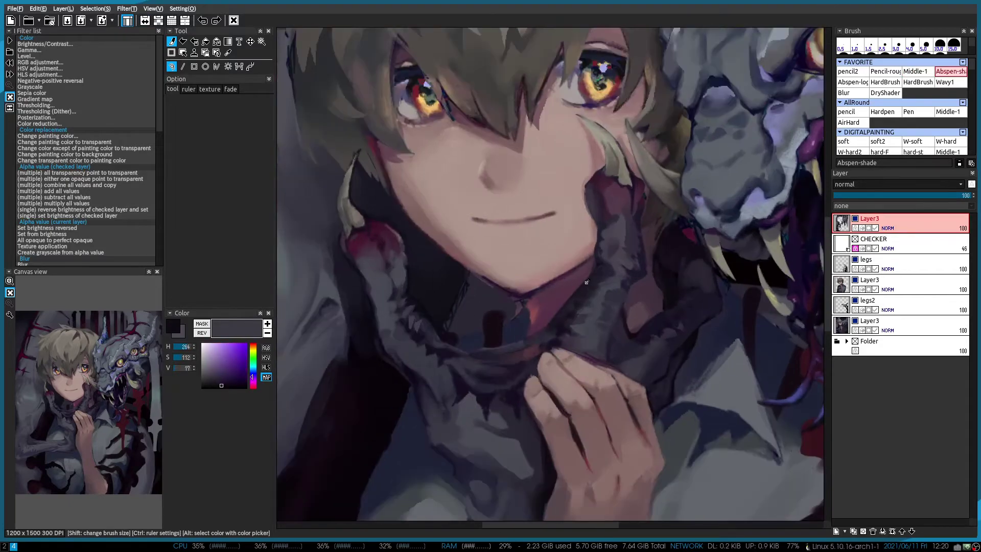
scroll(599, 267, "up", 1)
scroll(604, 260, "down", 2)
scroll(556, 304, "up", 2)
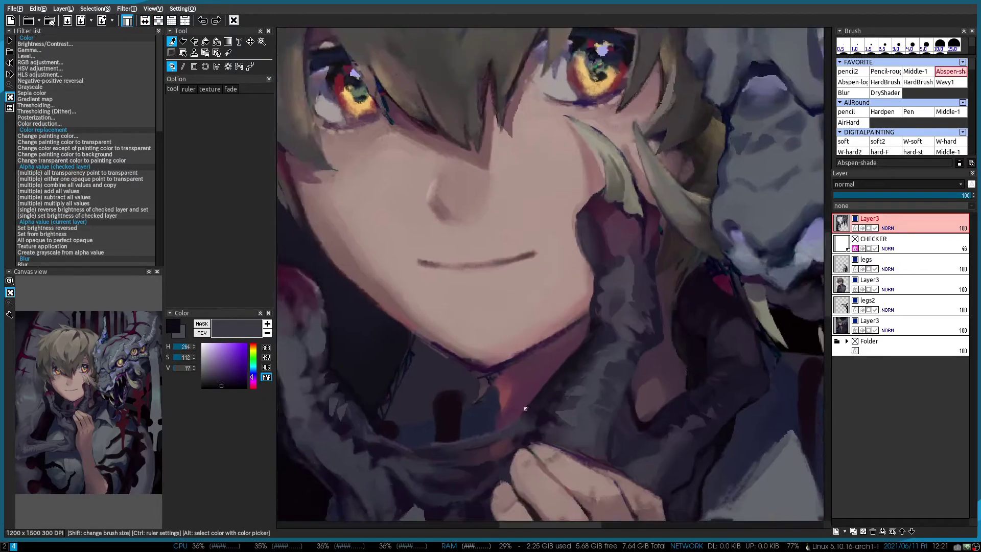
Make the boy's Layer3, directly below the legs layer, active and choose the Middle-1 brush
key("Down")
key("Down")
key("Down")
key("Down")
key("Down")
scroll(555, 304, "down", 2)
left_click(511, 307, "alt")
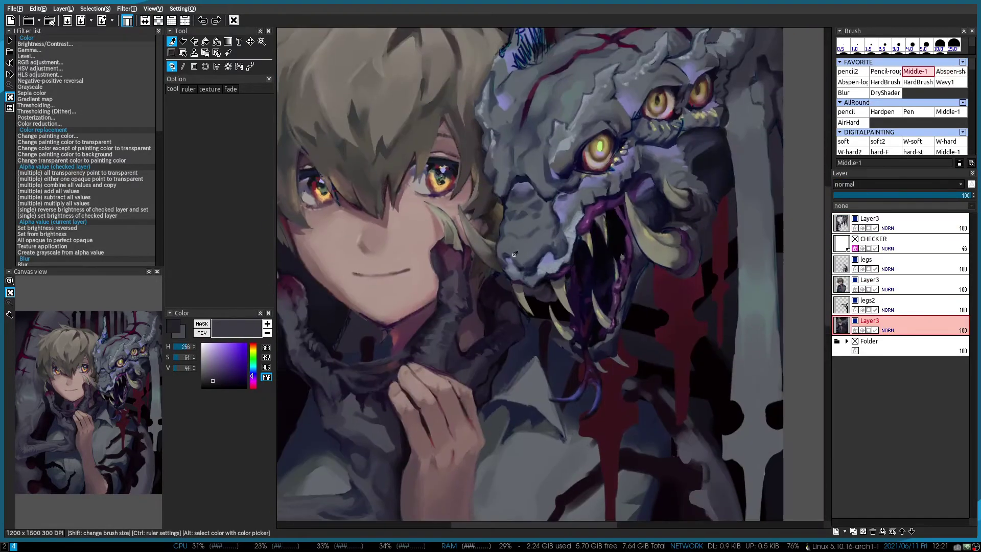
scroll(511, 307, "up", 2)
key("Left")
key("Up")
key("Up")
scroll(488, 148, "down", 2)
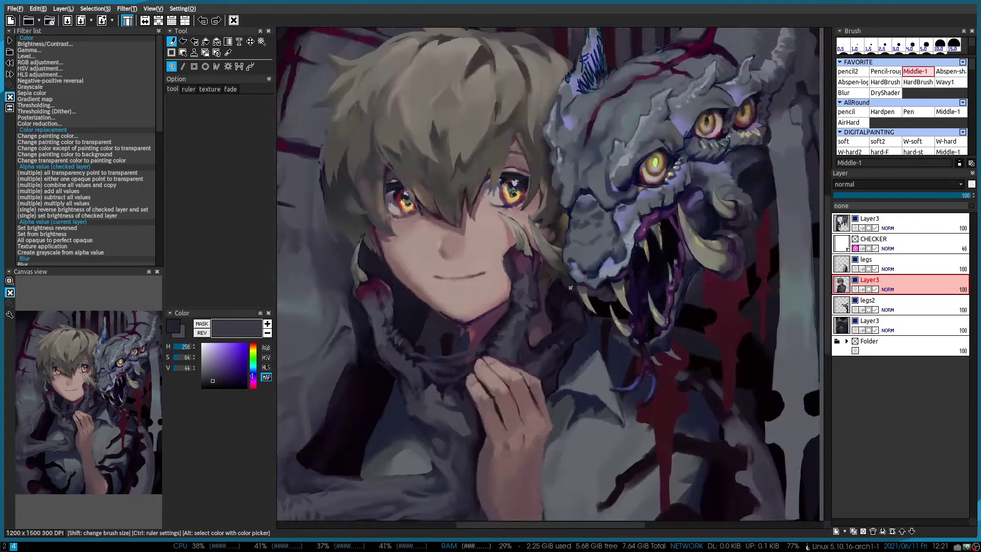
Refine the hair around the boy's ear beside the dragon's snout with Pencil-rough and pencil2 in sampled dark browns
left_click(488, 147, "alt")
scroll(488, 148, "up", 2)
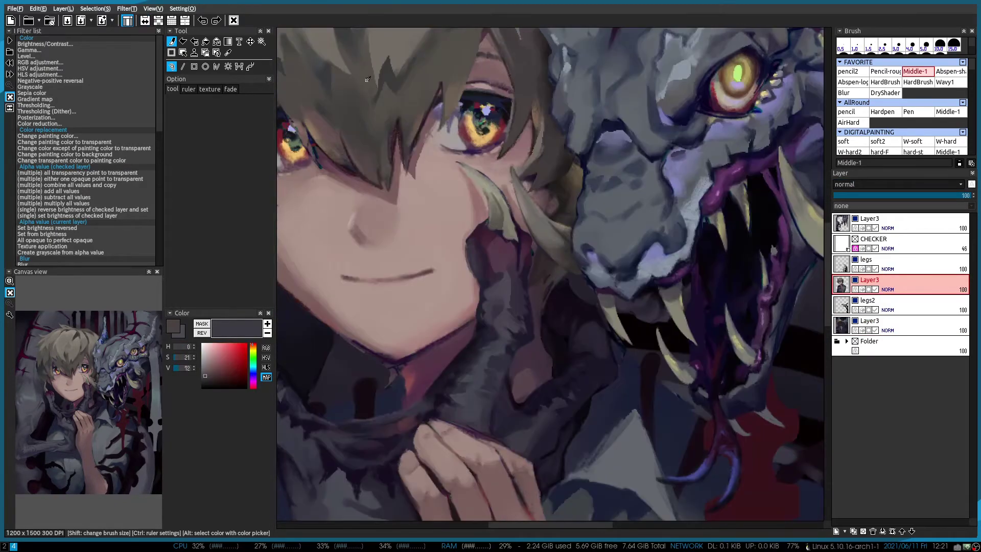
left_click(562, 252, "alt")
key("1")
scroll(560, 282, "up", 2)
left_click(564, 281, "alt")
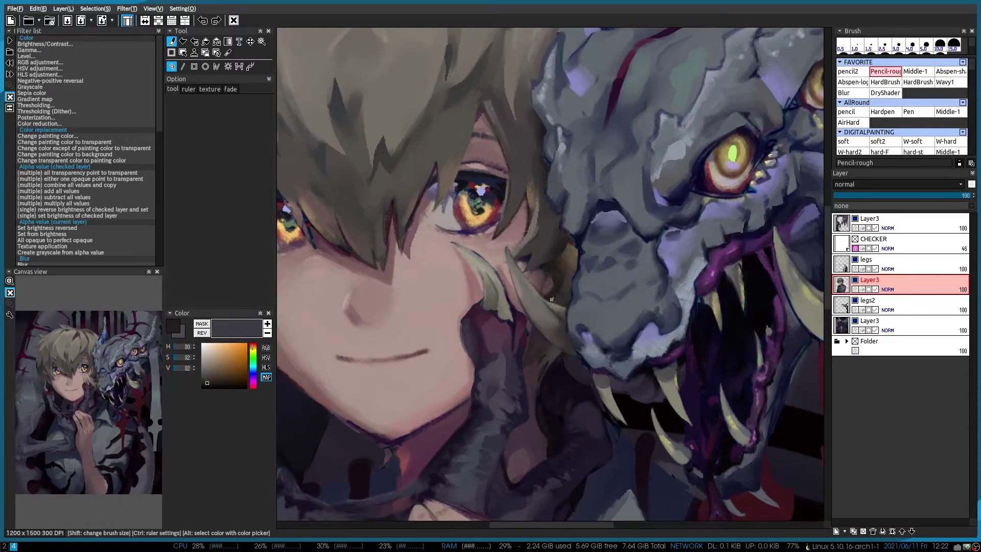
scroll(563, 282, "up", 2)
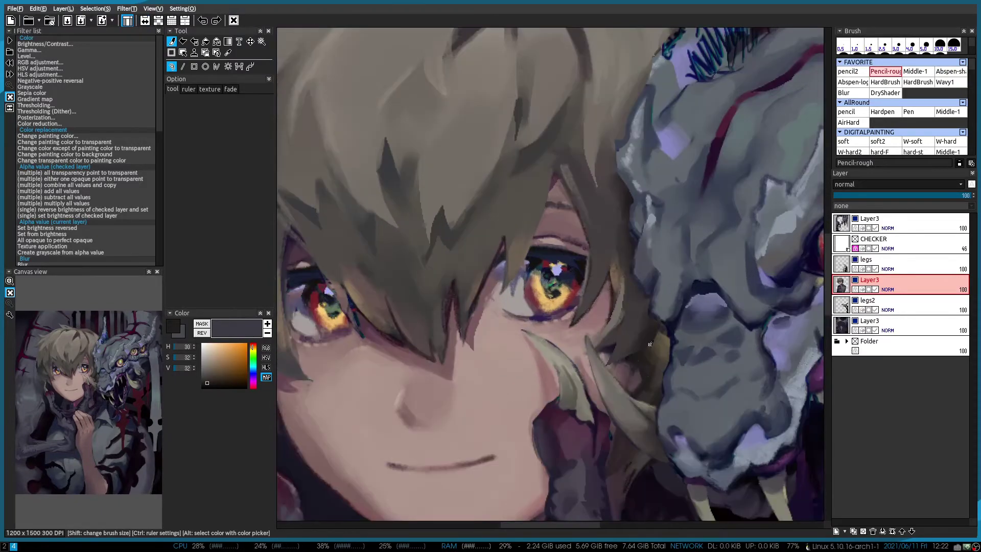
left_click(650, 344, "alt")
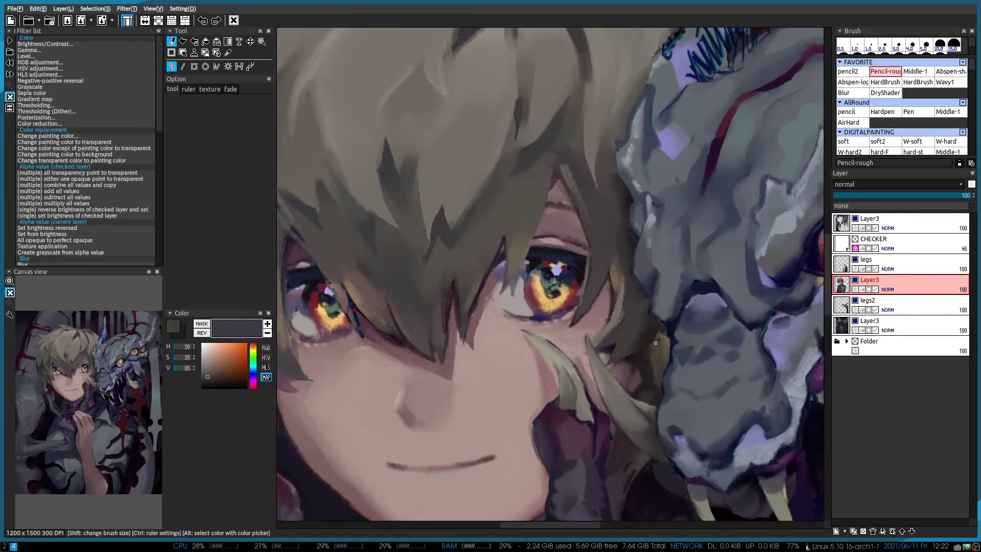
key("1")
scroll(587, 231, "down", 3)
left_click(587, 231, "alt")
scroll(587, 231, "up", 3)
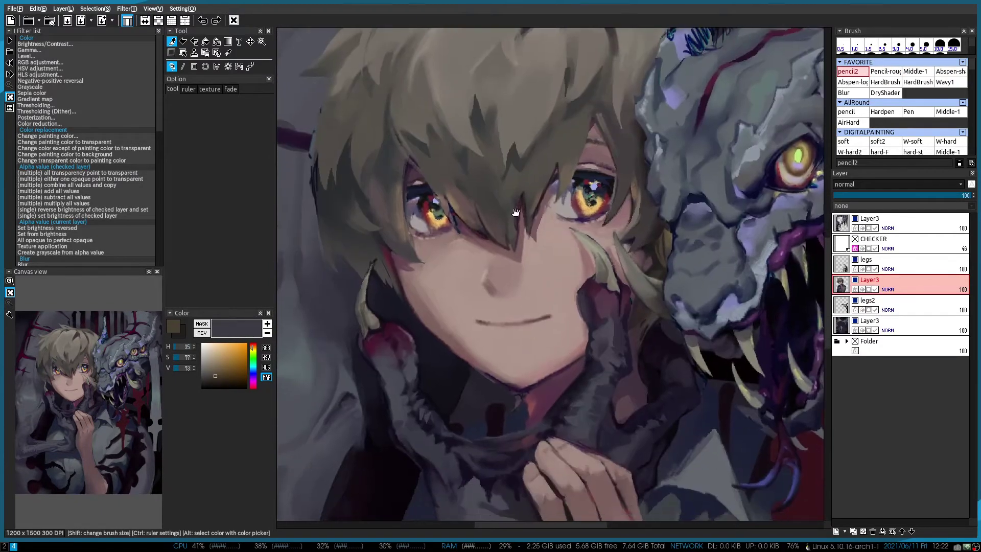
Add a multiplication layer above the boy's Layer3, shade it with Middle-1 in pale beige, and apply a Level adjustment
key("ctrl+shift+n")
left_click(531, 227, "alt")
scroll(532, 227, "up", 1)
key("2")
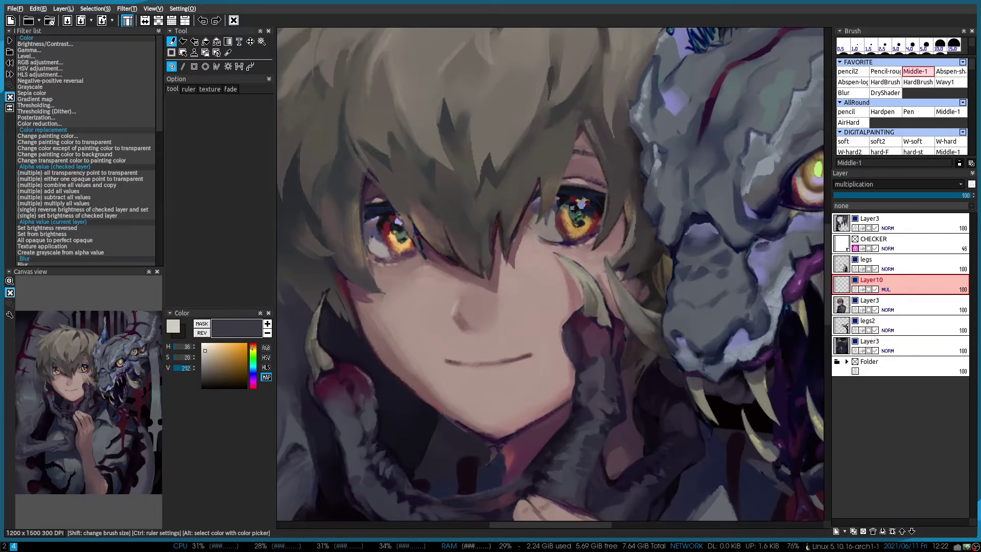
key("ctrl+l")
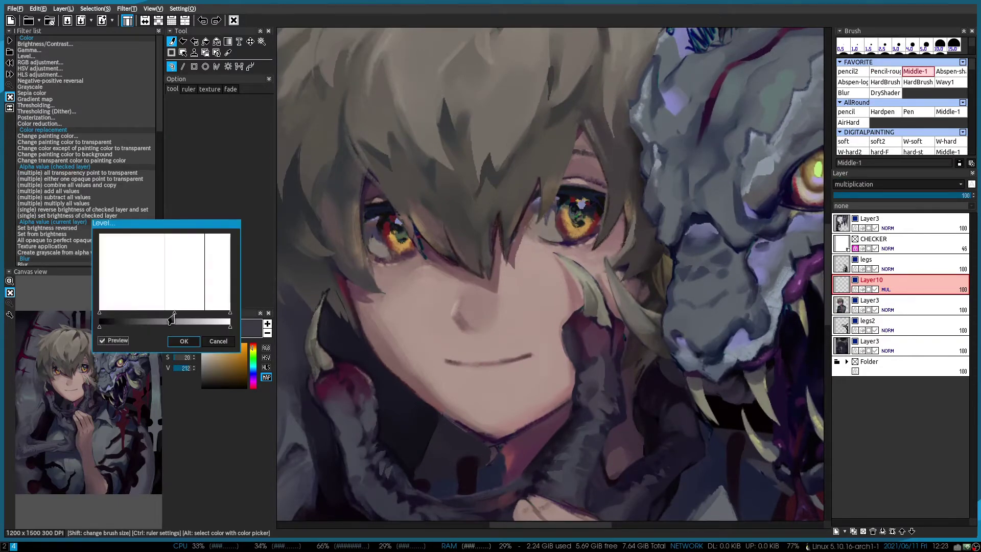
key("Return")
Touch up the multiplication shading with Abspen-shade and Middle-1 in white, and merge it into the boy's Layer3
scroll(489, 276, "down", 3)
scroll(489, 276, "up", 4)
key("3")
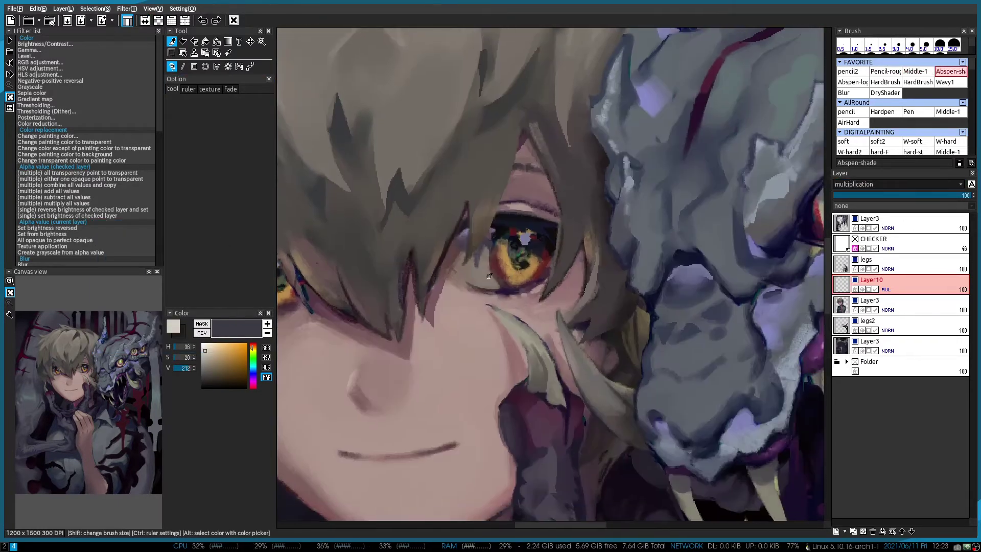
scroll(500, 279, "down", 4)
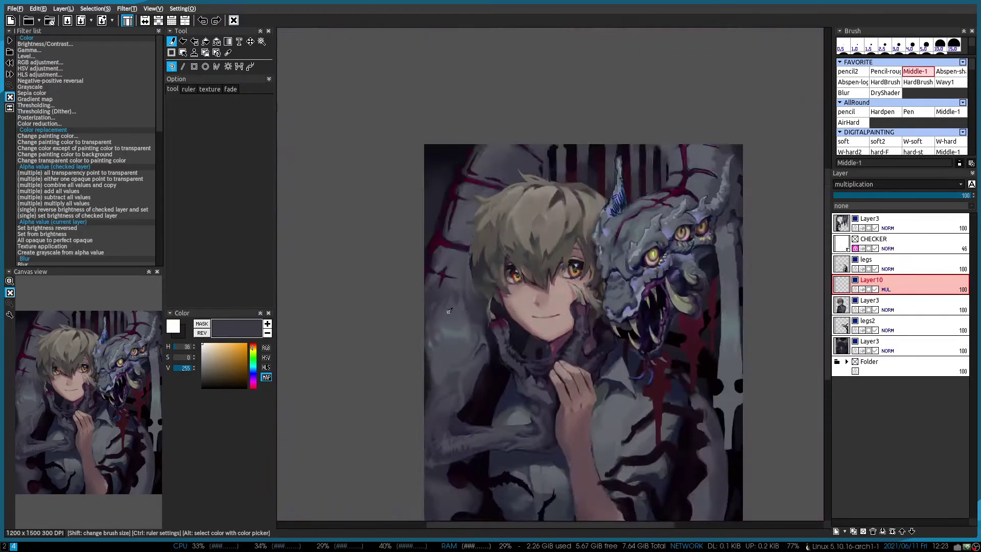
scroll(569, 276, "up", 3)
scroll(597, 278, "down", 2)
scroll(569, 276, "up", 1)
key("ctrl+e")
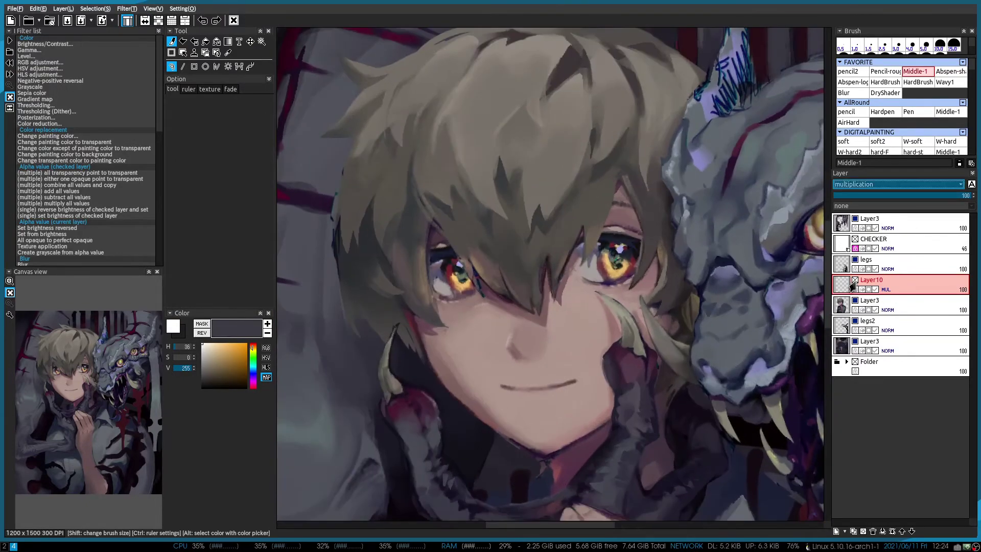
Clean up the outer edge of the boy's side hair, away from the dragon, with pencil2 and Middle-1 in sampled browns
scroll(529, 224, "up", 3)
key("2")
key("x")
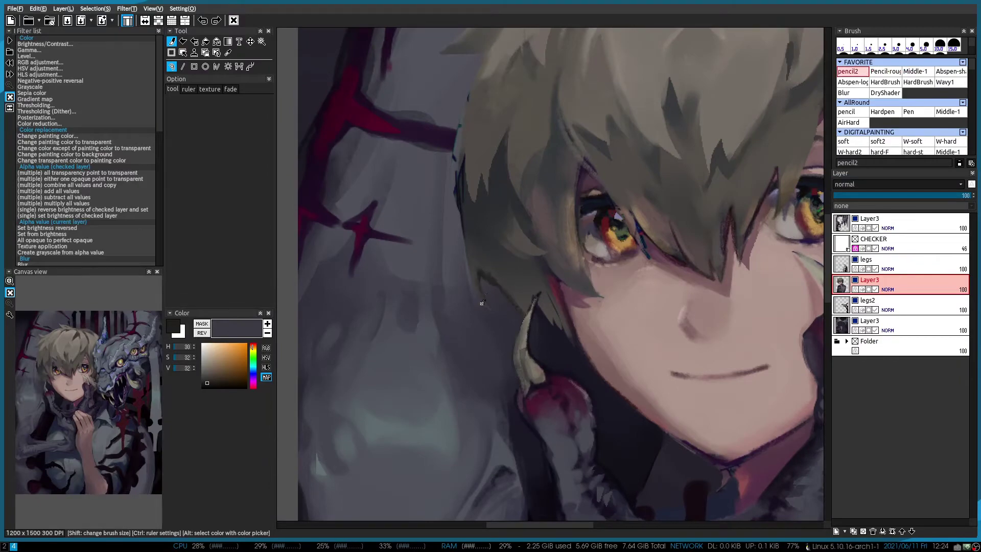
scroll(482, 303, "up", 2)
key("1")
left_click_drag(482, 303, 373, 225)
left_click(367, 182, "alt")
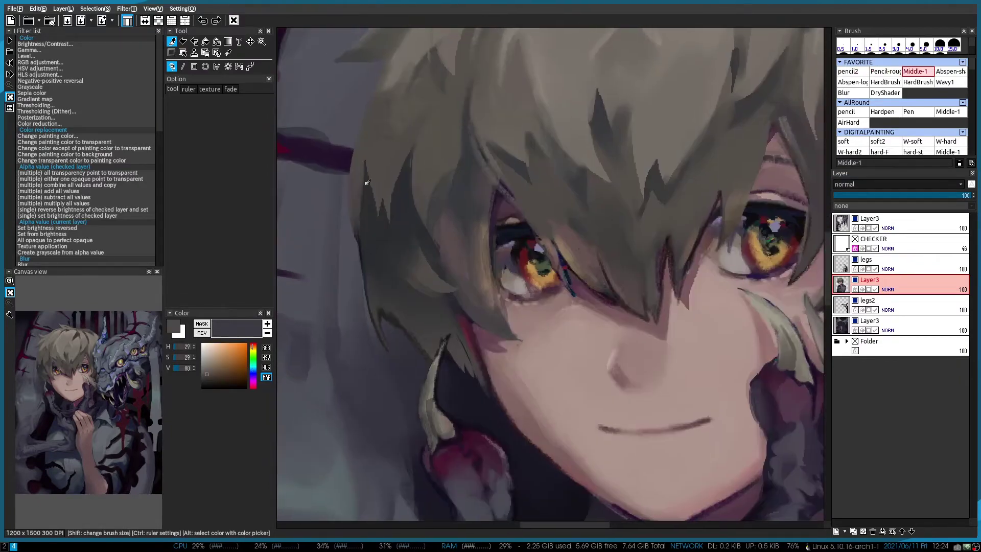
scroll(367, 182, "down", 3)
Shape the pointed locks in the boy's side hair with Abspen-shade in sampled grey-browns
scroll(432, 254, "up", 4)
key("4")
left_click(431, 254, "alt")
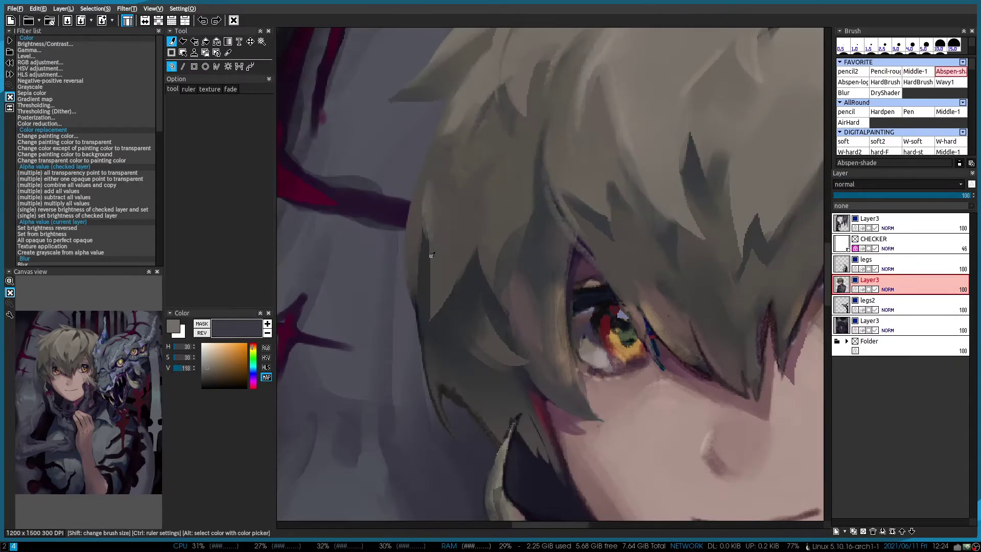
scroll(432, 254, "down", 2)
left_click_drag(431, 254, 306, 254)
scroll(499, 165, "up", 2)
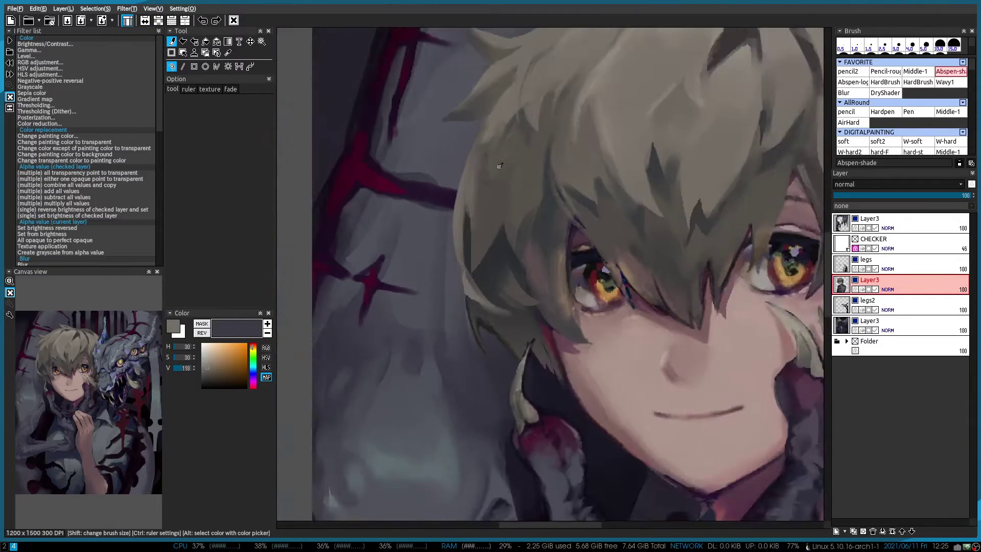
scroll(500, 165, "up", 2)
left_click(443, 239, "alt")
scroll(443, 239, "down", 3)
scroll(443, 240, "up", 3)
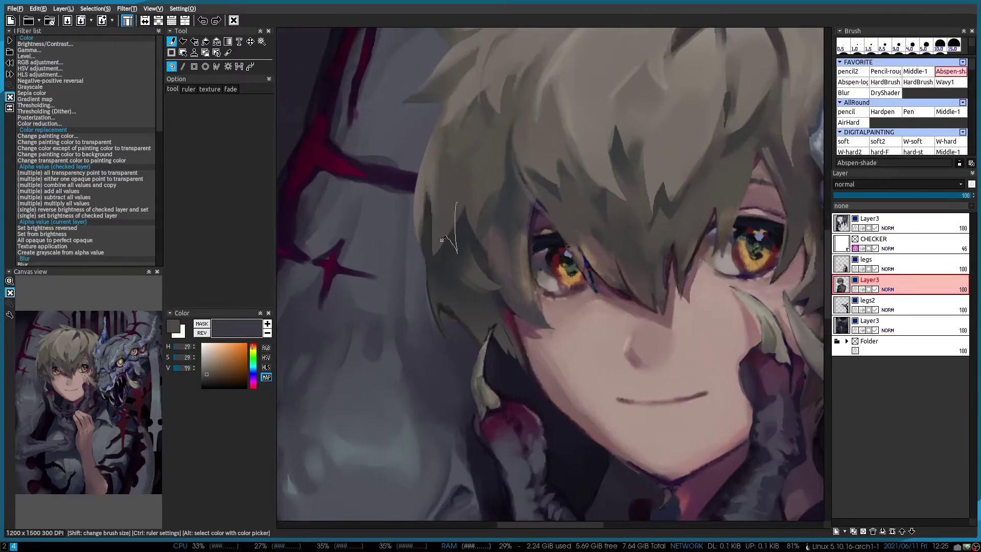
Paint darker locks in the side hair beside the boy's temple with Middle-1 in sampled dark greys
scroll(443, 239, "up", 2)
key("3")
scroll(442, 239, "down", 3)
scroll(460, 235, "up", 4)
left_click(470, 233, "alt")
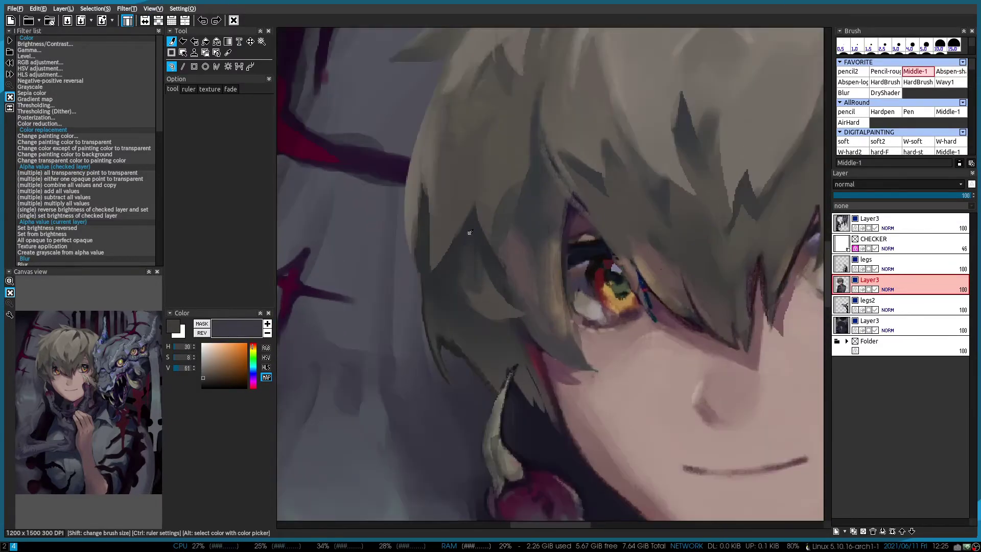
left_click(446, 295, "alt")
scroll(464, 290, "down", 1)
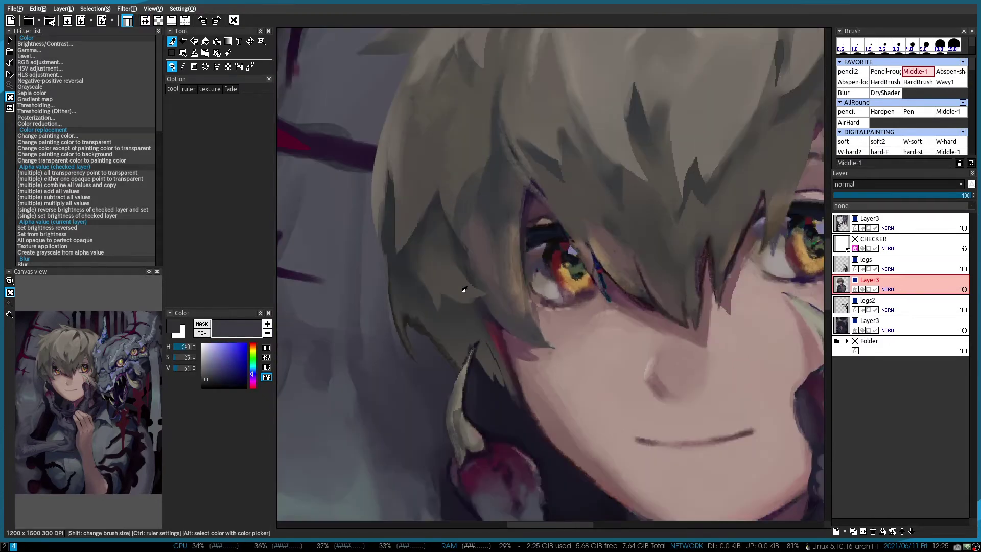
scroll(417, 275, "down", 3)
scroll(424, 286, "up", 4)
left_click(429, 296, "alt")
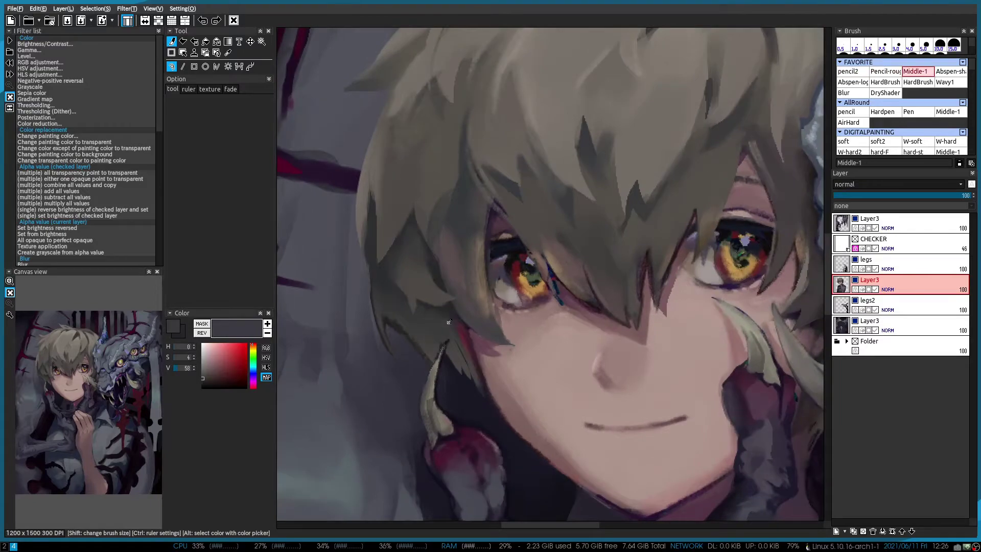
mouse_move(418, 250)
left_mouse_down()
mouse_move(448, 312)
mouse_move(379, 286)
mouse_move(449, 219)
mouse_move(436, 195)
mouse_move(518, 231)
mouse_move(511, 255)
mouse_move(479, 279)
mouse_move(560, 211)
left_mouse_up()
Outline the fringe gap above the boy's eye nearest the dragon with pencil2 in a near-black blue
left_click(918, 71)
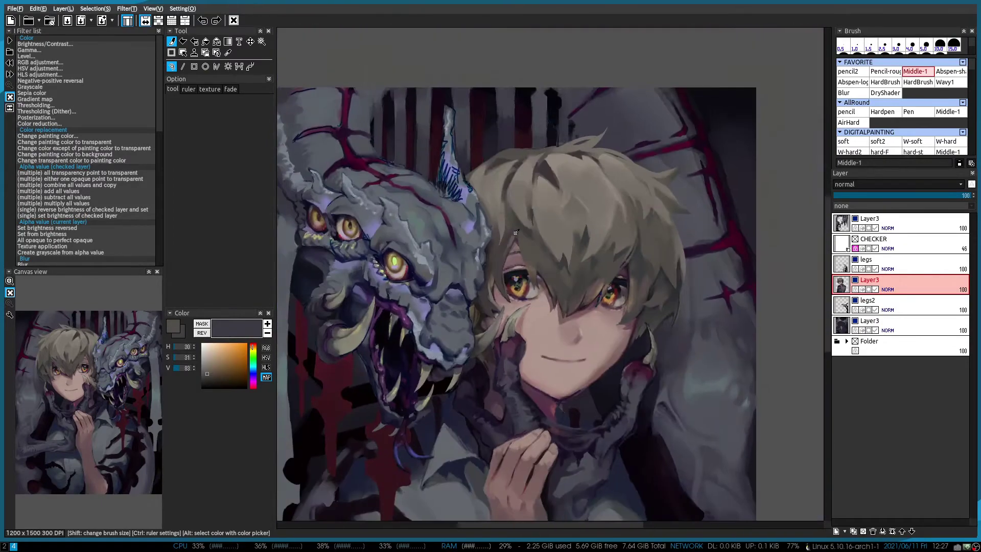
left_click(214, 386)
left_click(852, 71)
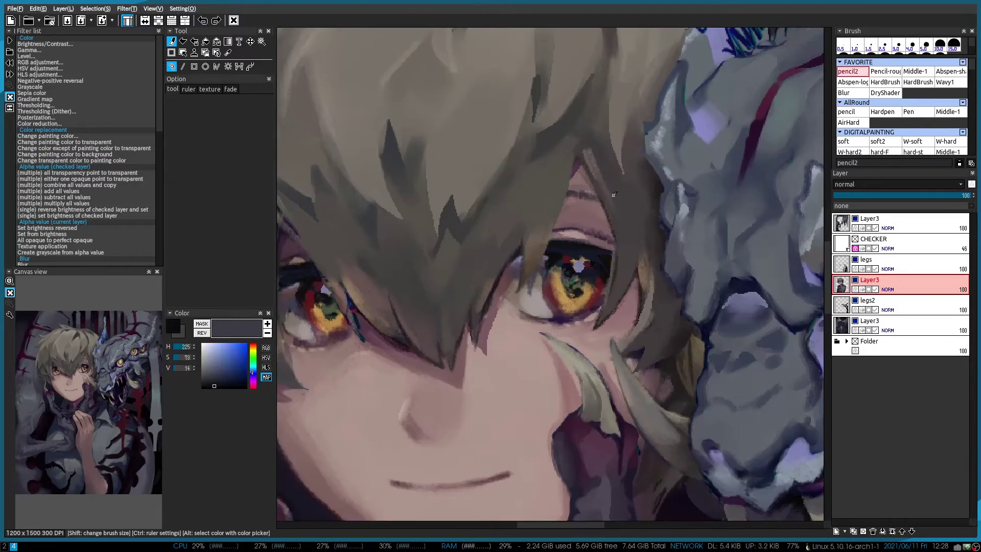
mouse_move(593, 154)
left_mouse_down()
mouse_move(587, 199)
mouse_move(531, 276)
left_mouse_up()
left_click_drag(572, 177, 552, 240)
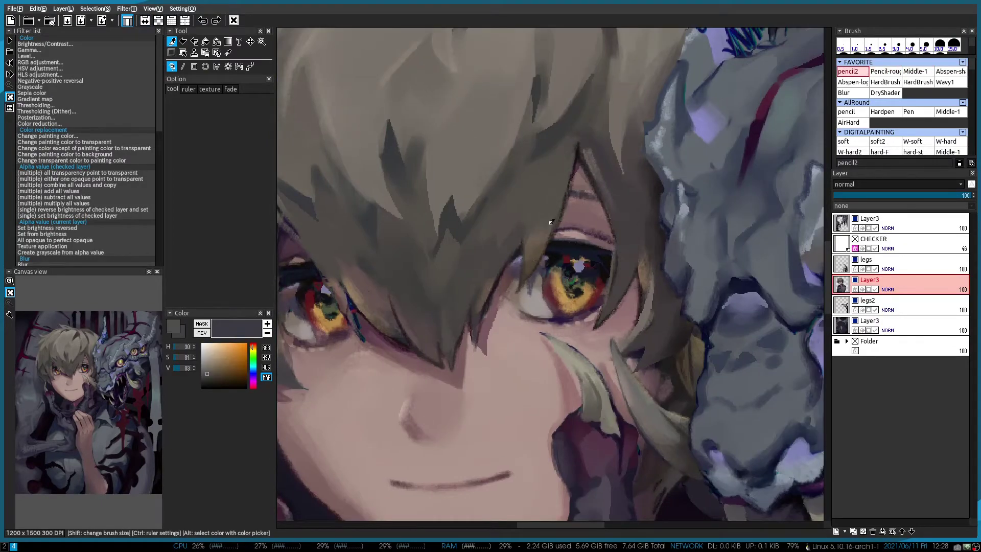
left_click(513, 242, "alt")
Darken the edges of the locks framing the boy's cheeks with pencil2 in sampled dark purples and reds
scroll(512, 243, "down", 1)
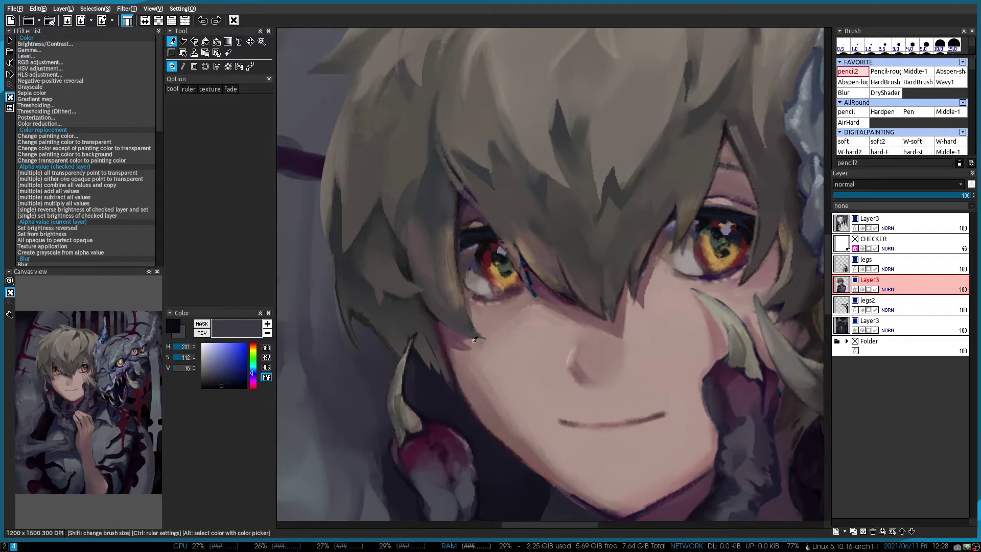
left_click(475, 330, "alt")
scroll(475, 311, "up", 2)
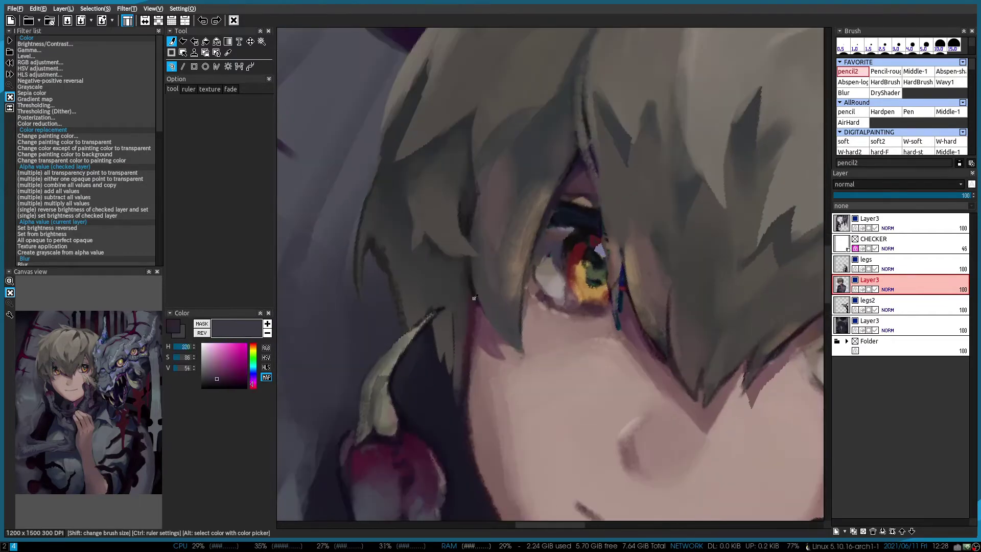
left_click(469, 293, "alt")
scroll(469, 292, "down", 2)
scroll(567, 295, "up", 2)
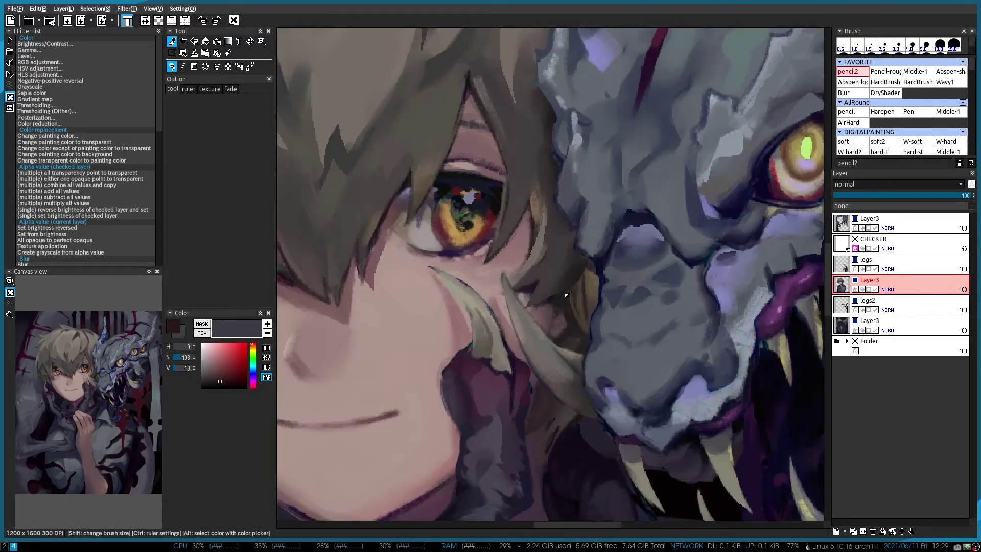
scroll(568, 291, "down", 1)
scroll(523, 256, "down", 2)
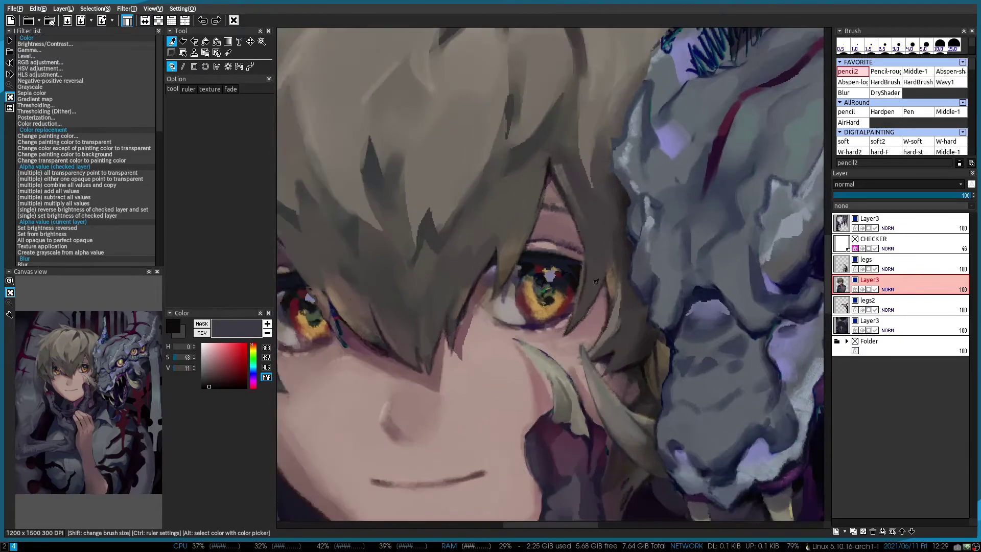
scroll(460, 287, "up", 3)
Paint over the blue sketch line beside the boy's eye farther from the dragon with Middle-1 and pencil2 in sampled colours
left_click(460, 286, "alt")
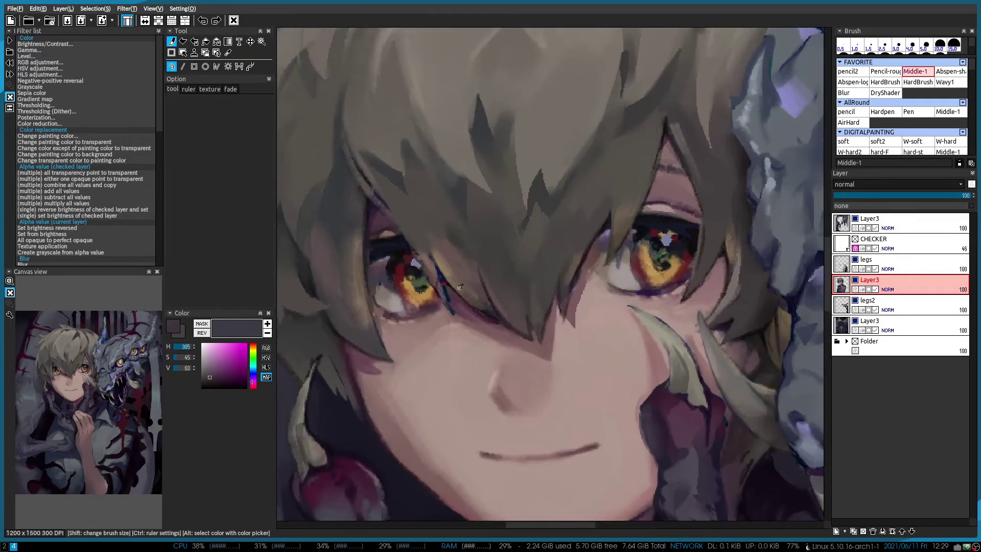
left_click(421, 259, "alt")
left_click(404, 265, "alt")
scroll(389, 268, "up", 1)
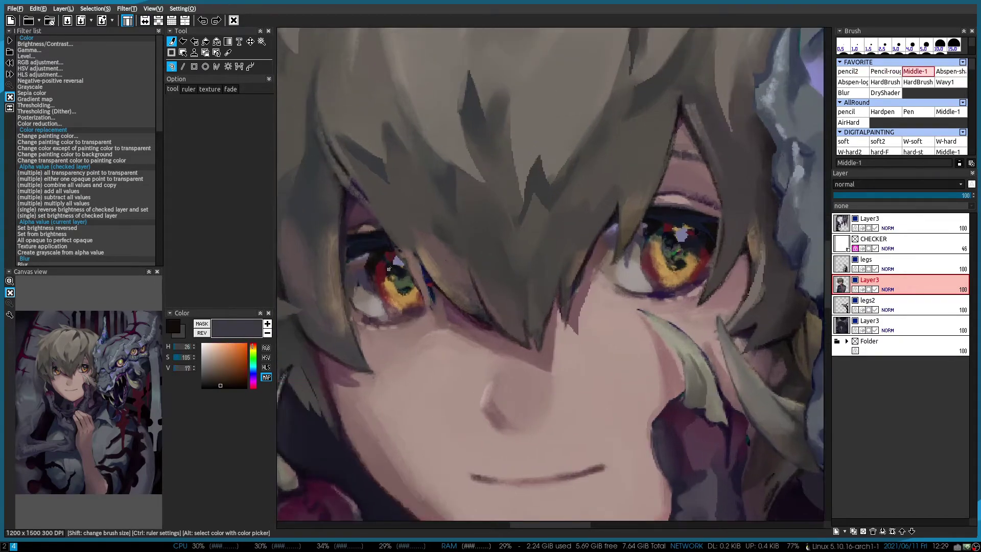
left_click(429, 291, "alt")
key("Right")
key("Left")
left_click(409, 276, "alt")
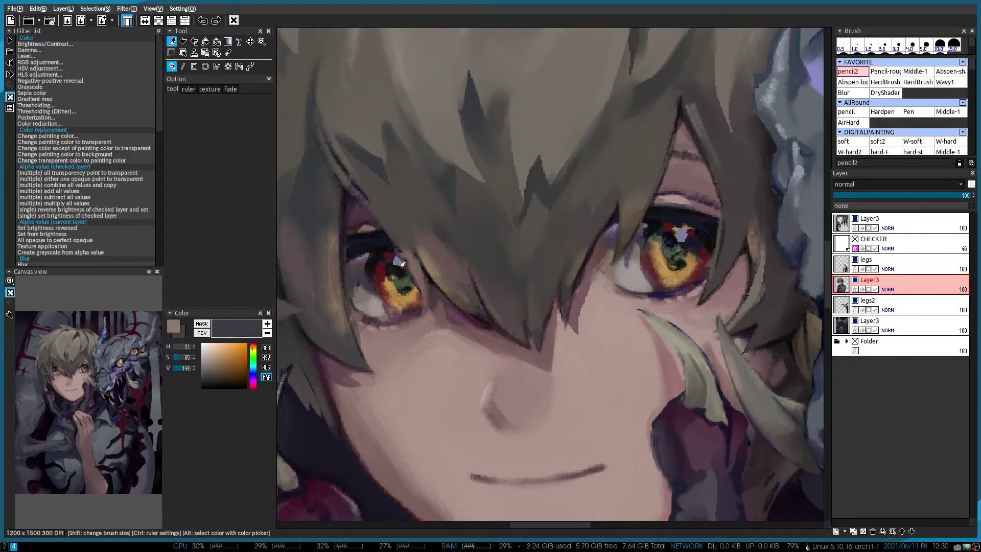
Refine the fringe and upper lid over that eye with pencil2 and Pencil-rough in sampled greys, checking the face mirrored
left_click(399, 260, "alt")
left_click(389, 245, "alt")
key("h")
key("h")
left_click(389, 246, "alt")
scroll(394, 240, "down", 2)
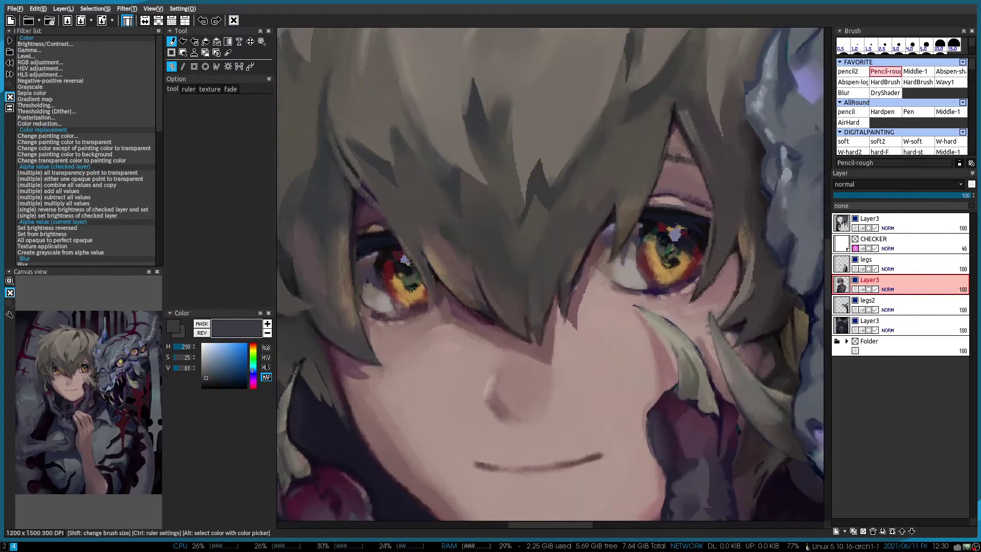
key("h")
key("h")
left_click(404, 230, "alt")
left_click(409, 220, "alt")
scroll(410, 217, "down", 2)
scroll(410, 217, "up", 2)
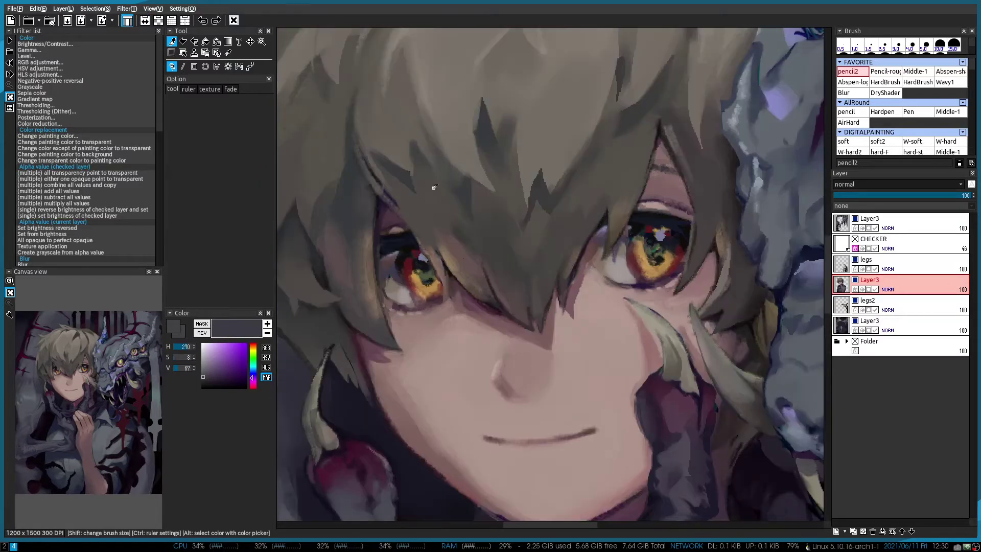
Retouch the iris of the eye farther from the dragon with pencil2 in sampled reds and browns
left_click(427, 275, "alt")
left_click(432, 287, "alt")
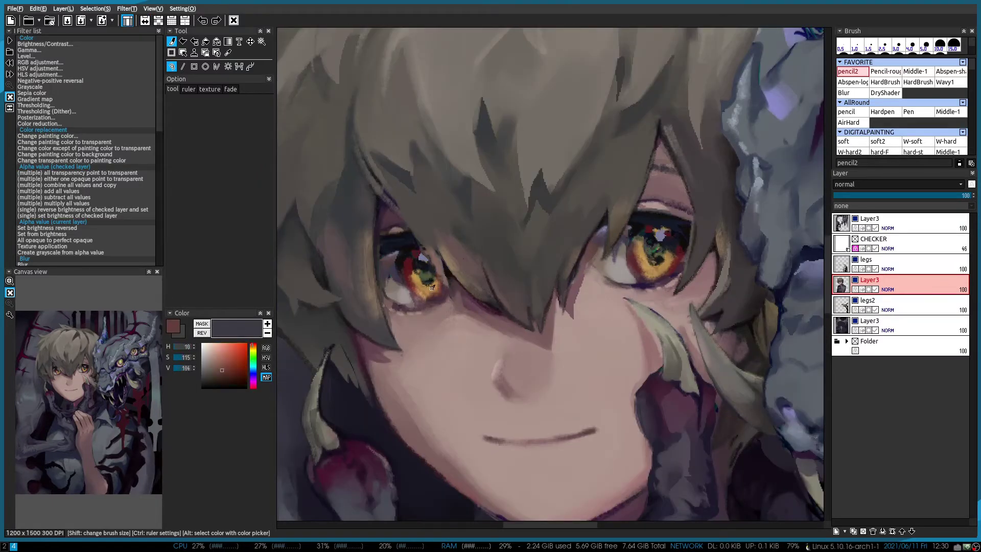
left_click(438, 287, "alt")
left_click(434, 264, "alt")
scroll(435, 264, "up", 1)
Refine the iris and the overlapping fringe edge at the eye farther from the dragon with pencil2 in sampled browns and greys
left_click(404, 271, "alt")
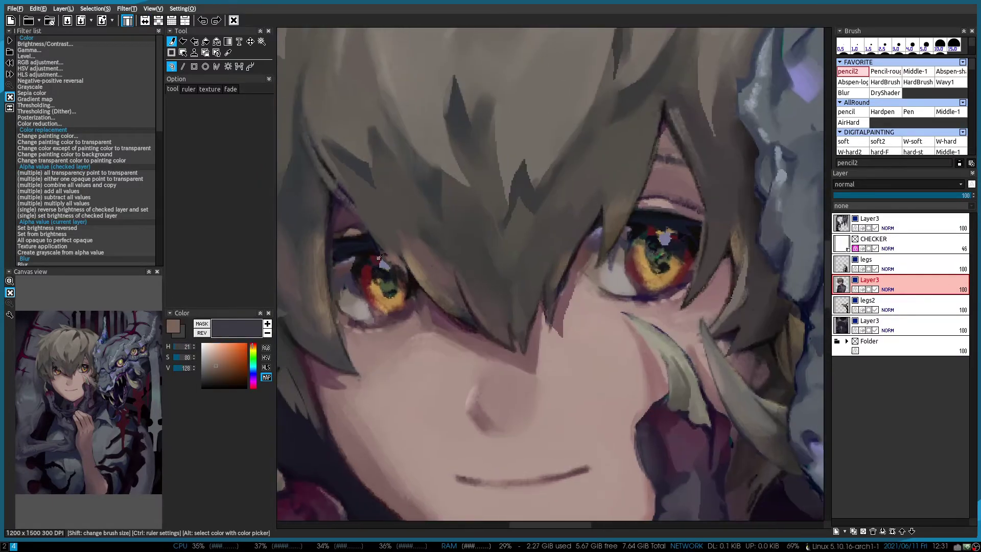
left_click(366, 230, "alt")
left_click(401, 261, "alt")
key("2")
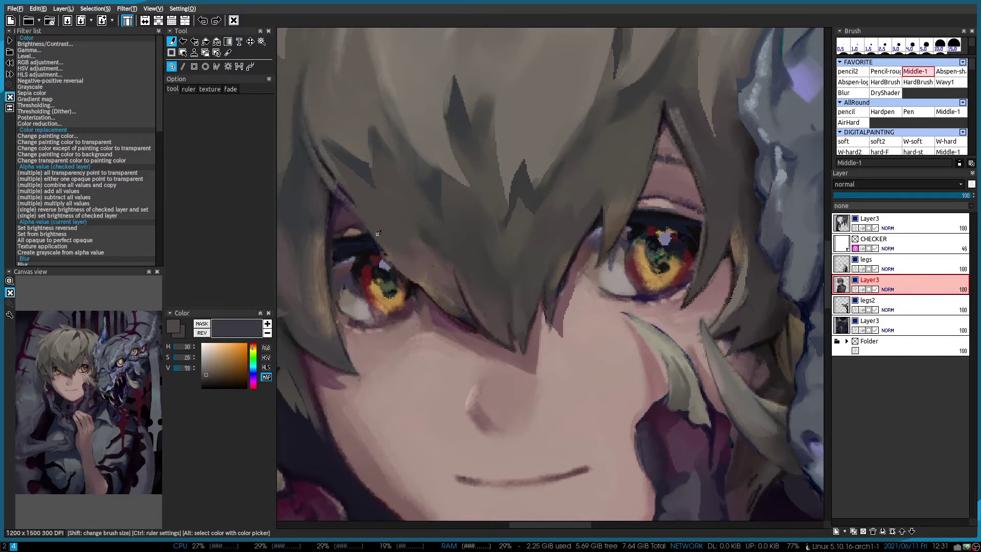
Reshape the fringe lock hanging beside the bridge of the nose with Middle-1 and pencil2 in sampled mauve and dark tones
left_click(450, 305, "alt")
scroll(462, 322, "down", 5)
scroll(458, 333, "up", 5)
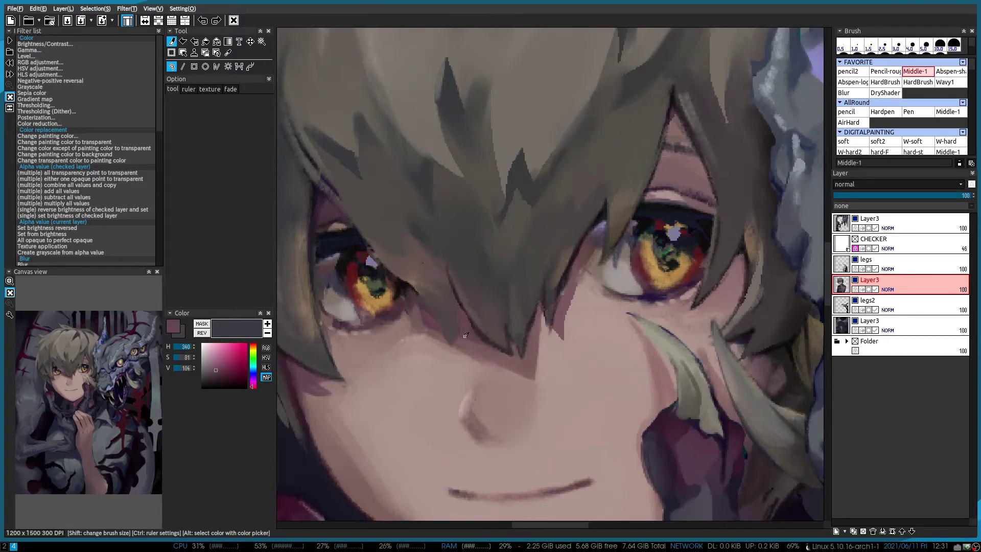
scroll(466, 335, "down", 1)
left_click(453, 285, "alt")
key("1")
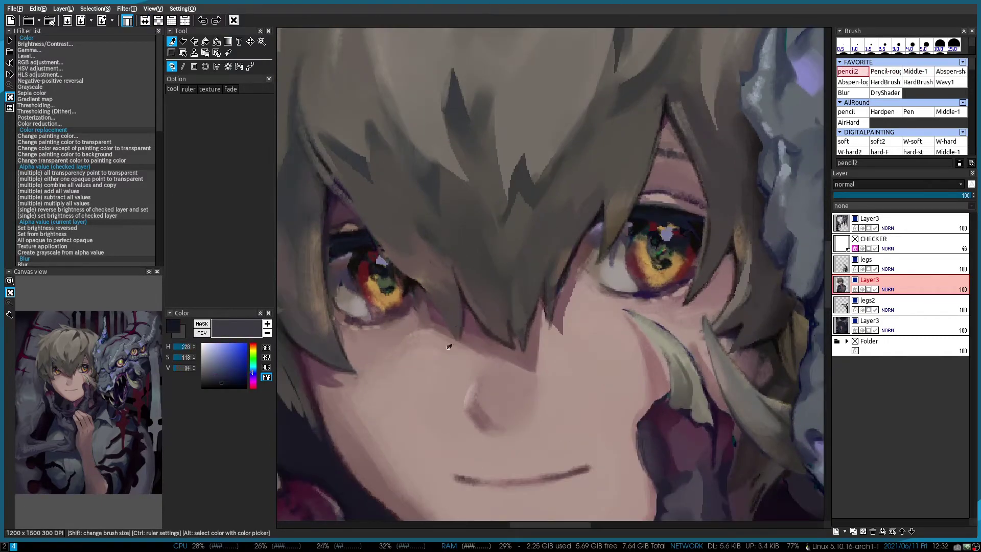
Blend the fringe locks between the boy's eyes with Middle-1 in a sampled dark grey
left_click(401, 269, "alt")
scroll(407, 274, "down", 1)
key("3")
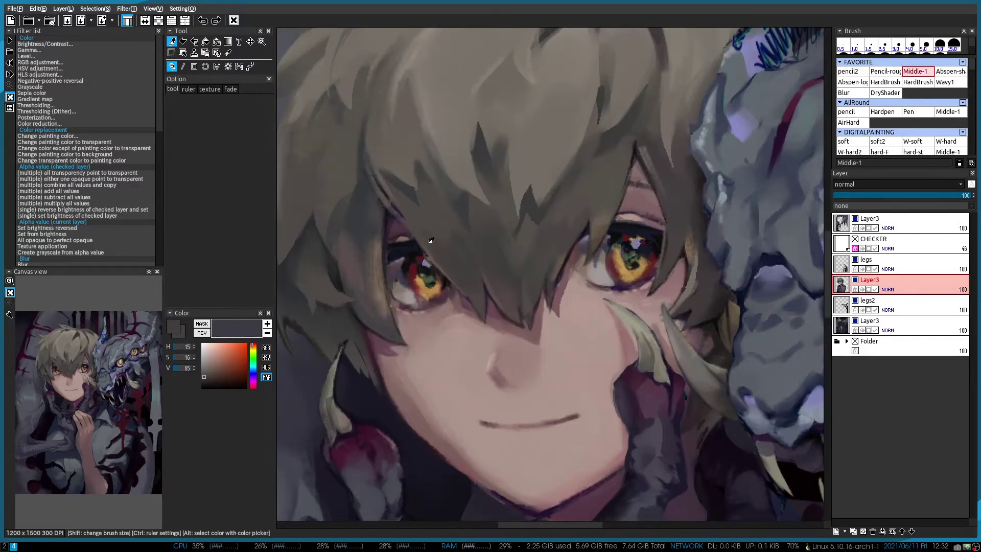
scroll(450, 266, "up", 1)
Warm the skin shadow under the fringe tips with Pencil-rough in pinkish red, checking the face mirrored
left_click(465, 402, "alt")
left_click(216, 365)
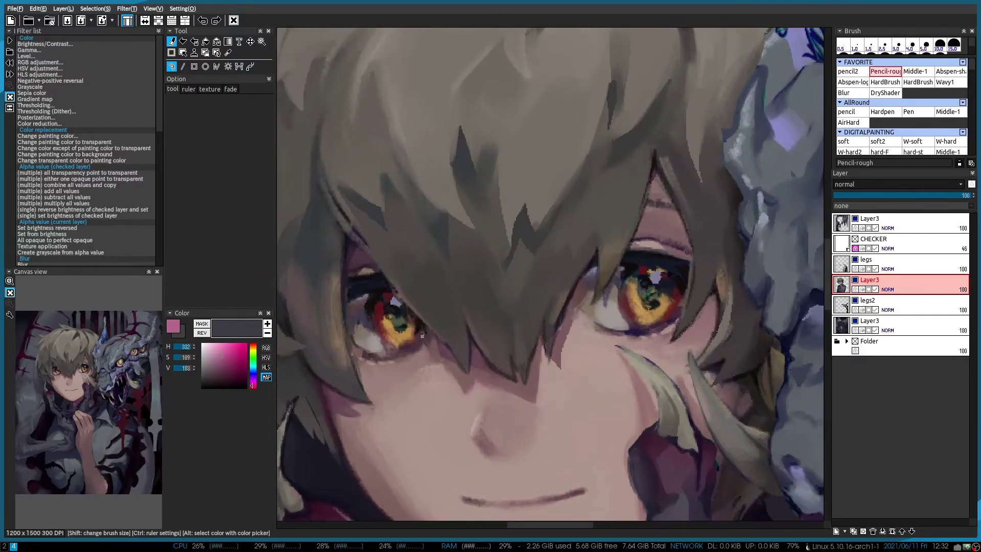
key("h")
left_click(214, 354)
left_click(252, 388)
key("h")
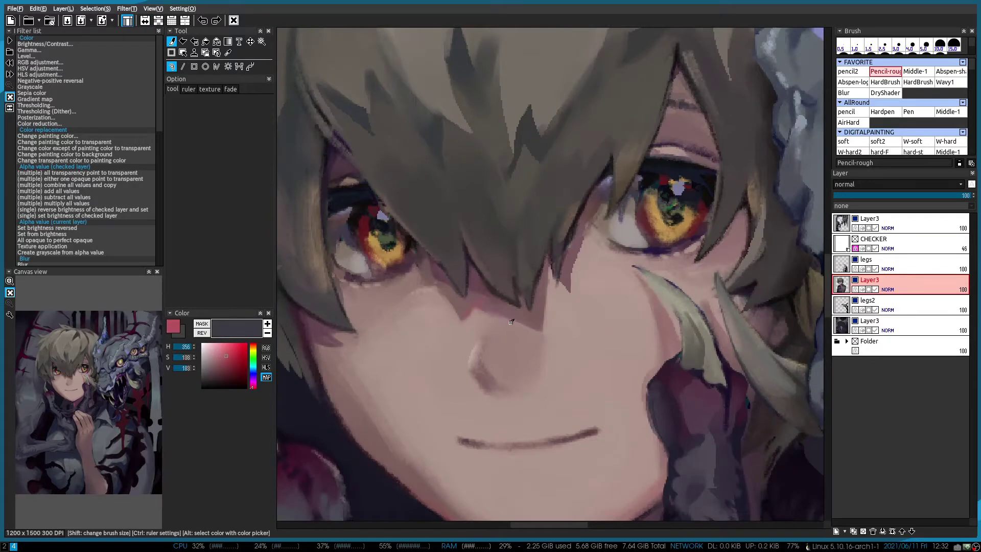
left_click(443, 297, "alt")
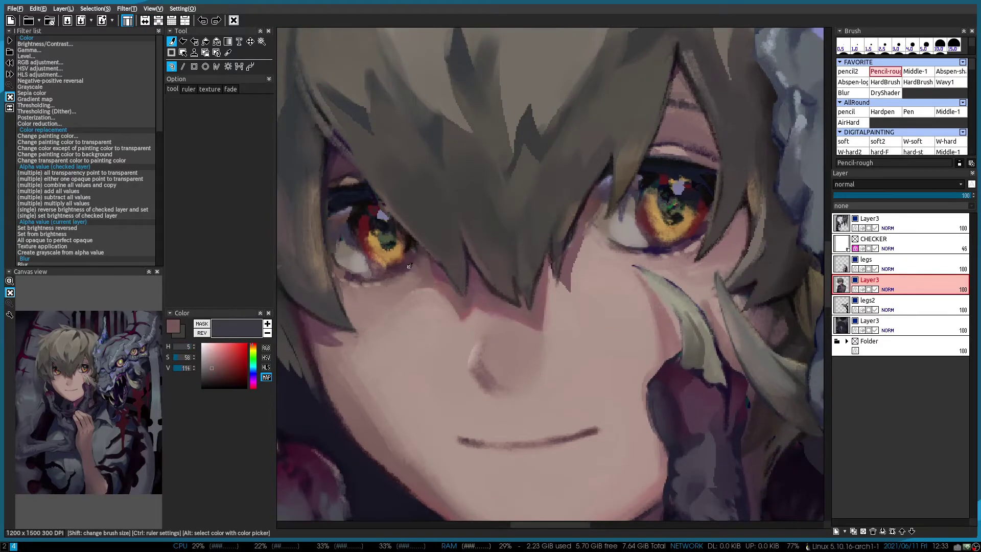
Accent the lower lid of the eye farther from the dragon with pencil2 in red
scroll(318, 264, "down", 2)
left_click(519, 204, "alt")
scroll(520, 204, "down", 3)
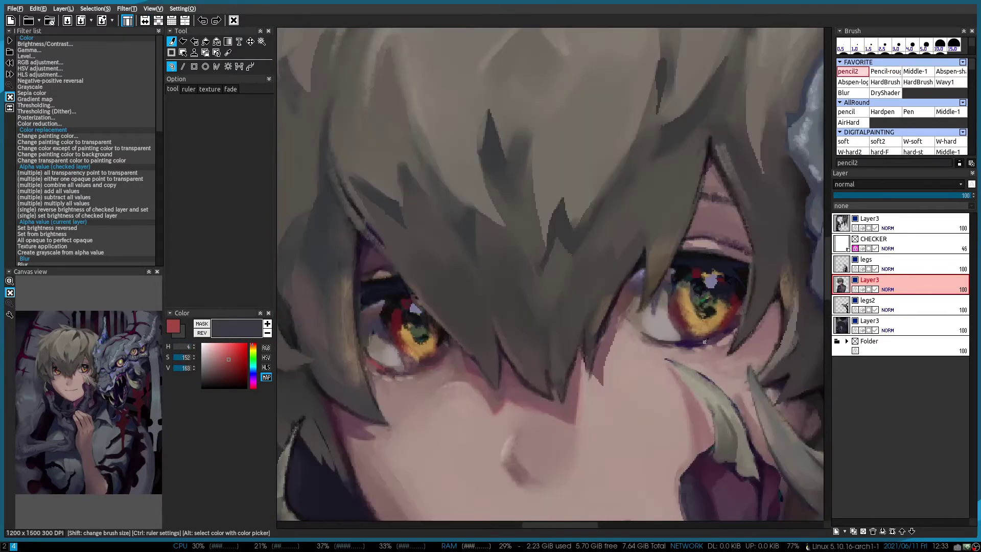
scroll(583, 236, "down", 3)
scroll(385, 310, "up", 4)
Retouch the irises with pencil2 in an orange sampled from the eye farther from the dragon
left_click(385, 310, "alt")
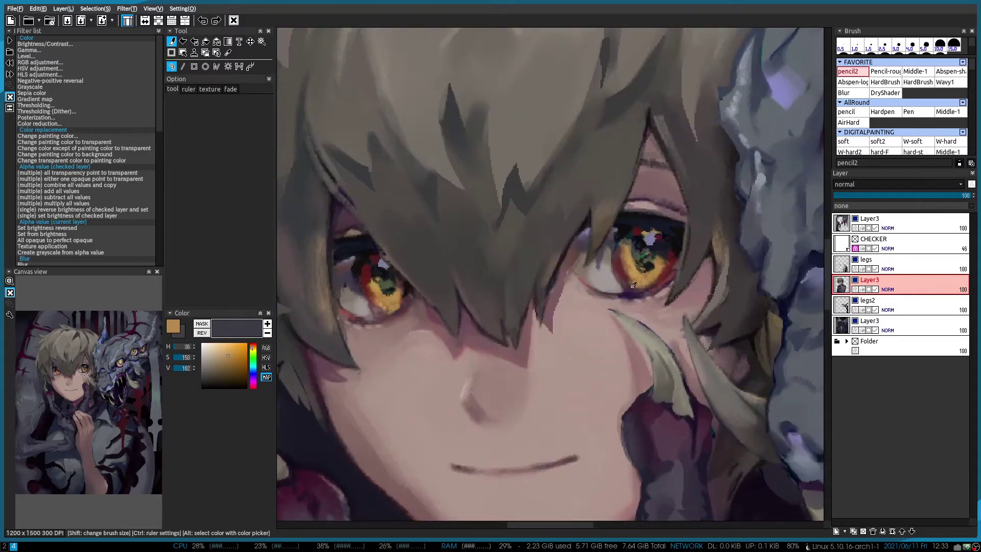
scroll(647, 285, "down", 3)
scroll(518, 296, "up", 3)
Add a red blush at the outer corner of the eye nearer the dragon with Abspen-shade
left_click(517, 297, "alt")
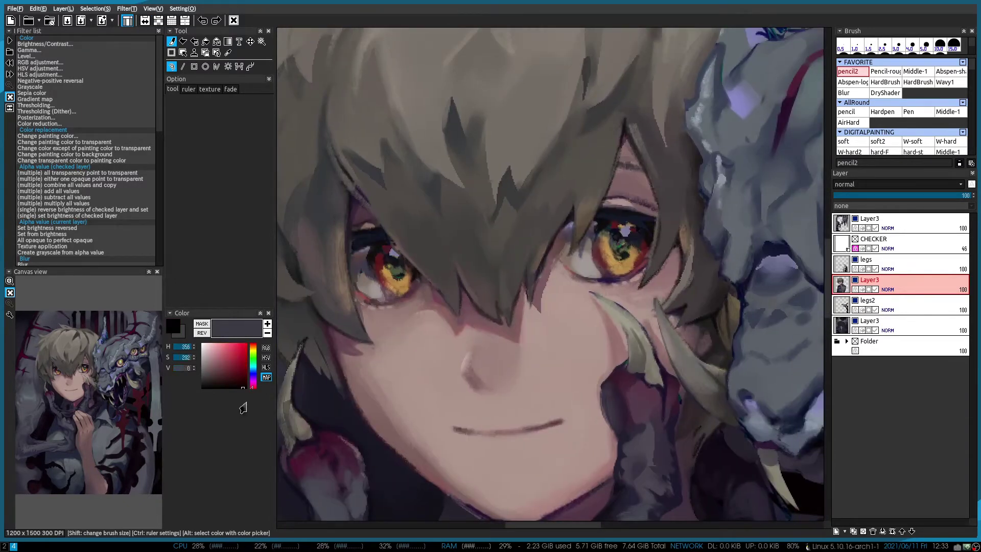
left_click_drag(538, 313, 519, 326)
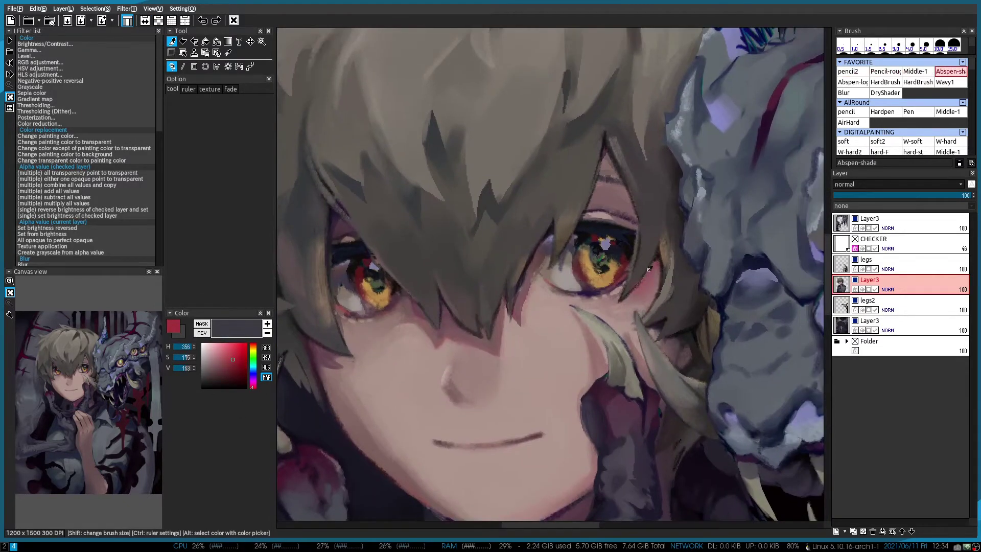
scroll(335, 331, "down", 2)
scroll(439, 343, "up", 2)
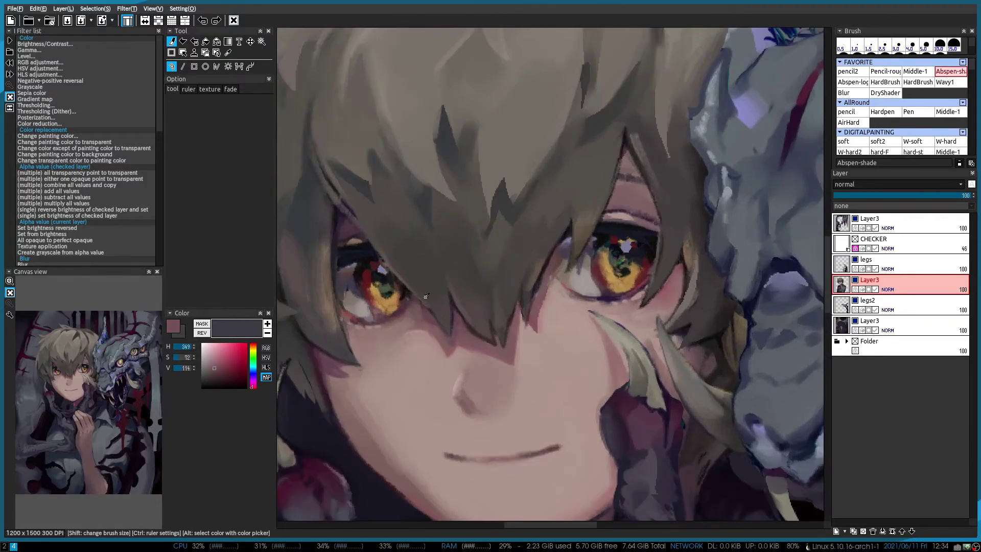
Soften the fringe's cast shadow over the bridge of the nose with Abspen-shade in sampled reddish skin tones
left_click(444, 348, "alt")
left_click(442, 347, "alt")
scroll(440, 347, "up", 1)
scroll(514, 316, "up", 1)
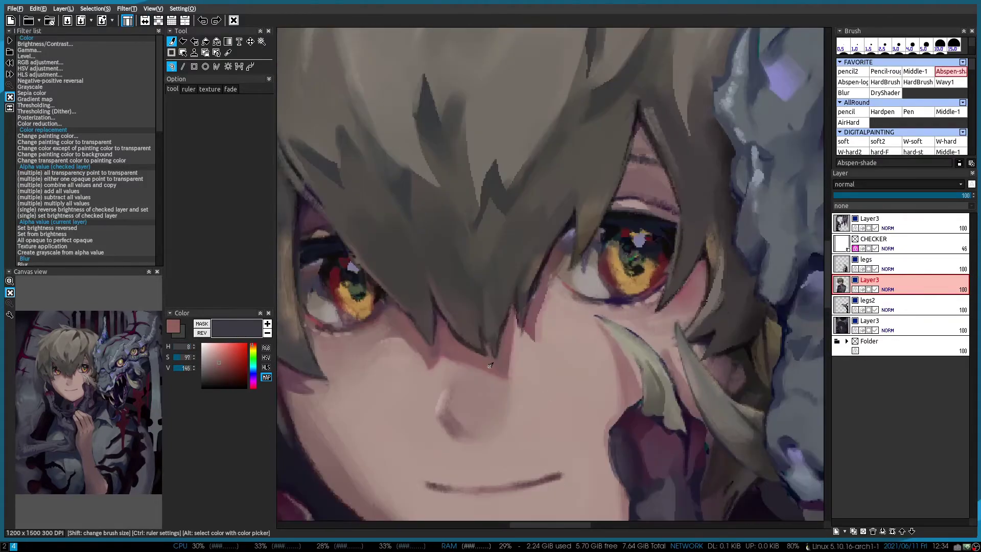
scroll(524, 339, "down", 4)
scroll(509, 255, "up", 2)
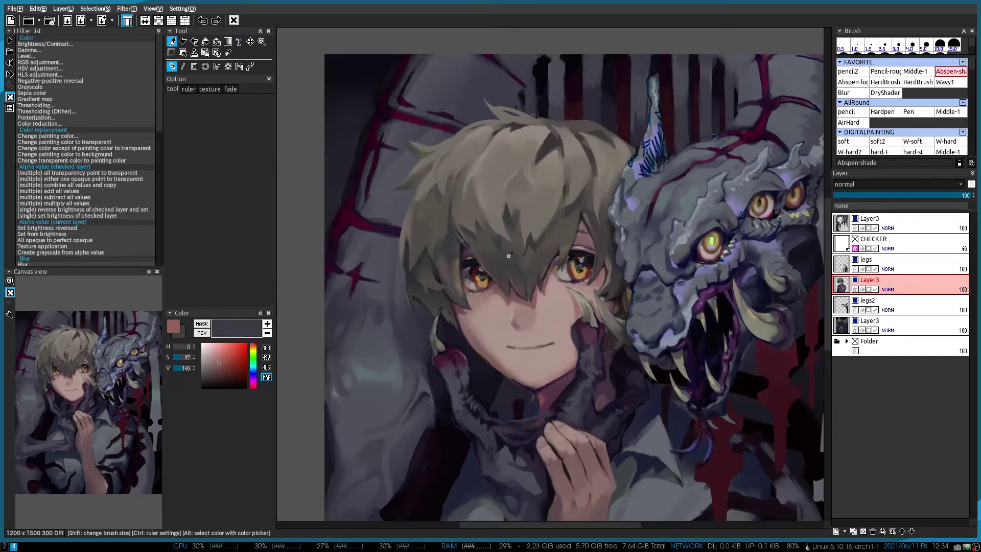
Add lavender reflected light along the fringe tips above the nose with Abspen-shade
scroll(509, 265, "up", 3)
left_click(440, 309, "alt")
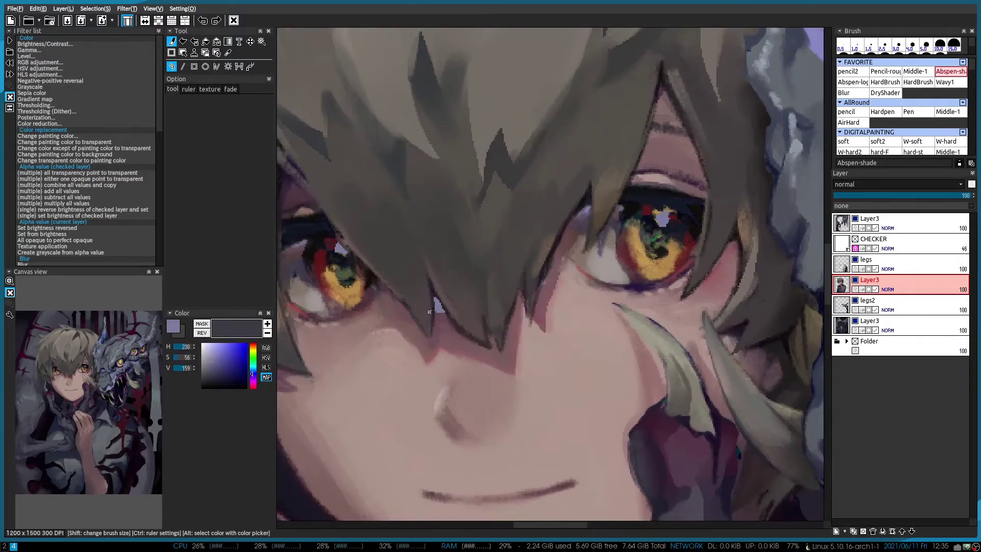
scroll(409, 279, "up", 1)
scroll(511, 271, "up", 2)
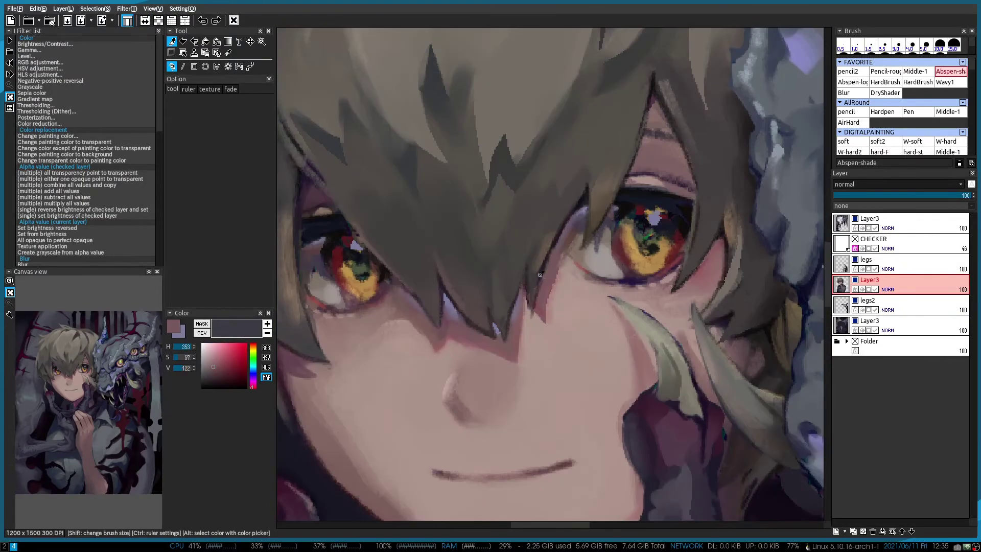
Refine the fringe locks beside the eye nearer the dragon with pencil2 in sampled dark greys and browns
left_click(540, 260, "alt")
left_click(527, 299, "alt")
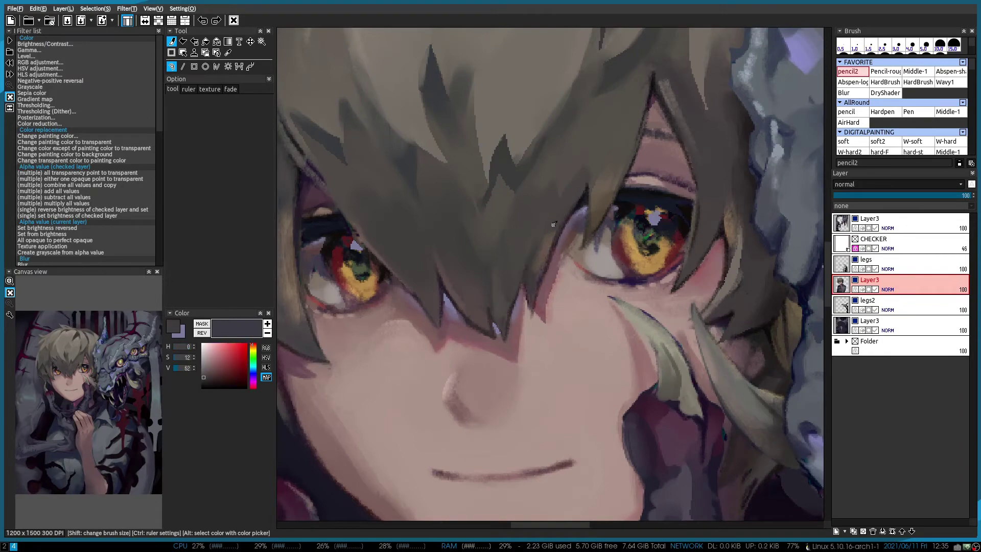
scroll(539, 281, "down", 2)
scroll(511, 265, "up", 2)
scroll(478, 245, "down", 2)
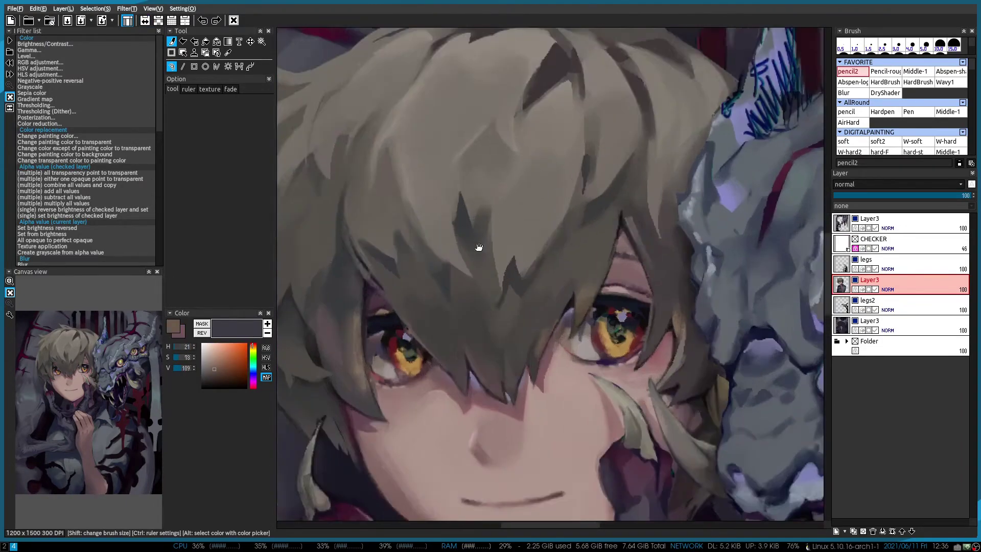
Blend the shaded skin below the fringe with Abspen-logost in a sampled mauve
scroll(427, 332, "up", 2)
left_click(428, 331, "alt")
key("Down")
scroll(402, 337, "down", 2)
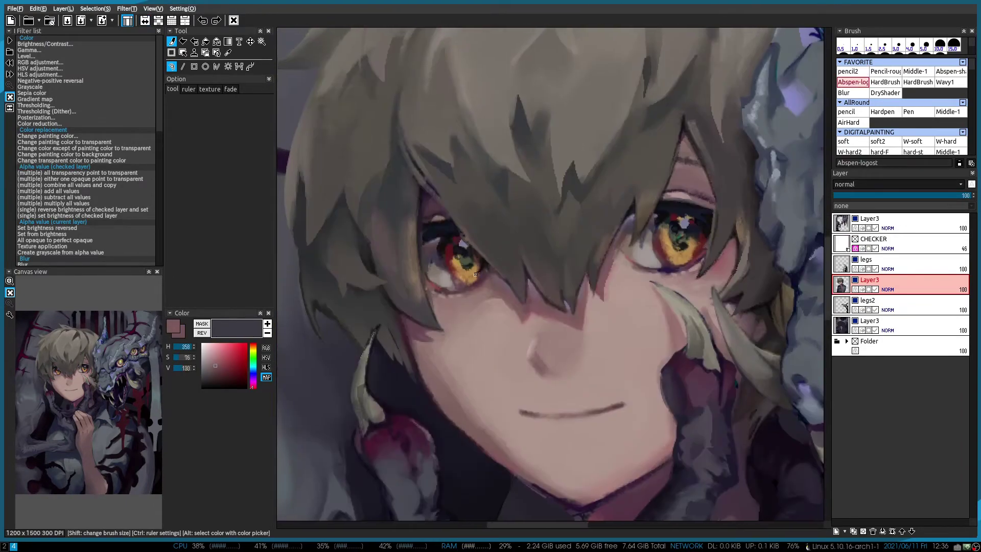
Add faint lavender tints around the boy's face and fringe with Abspen-shade
left_click(612, 355, "alt")
key("Up")
scroll(612, 355, "up", 2)
scroll(612, 355, "down", 2)
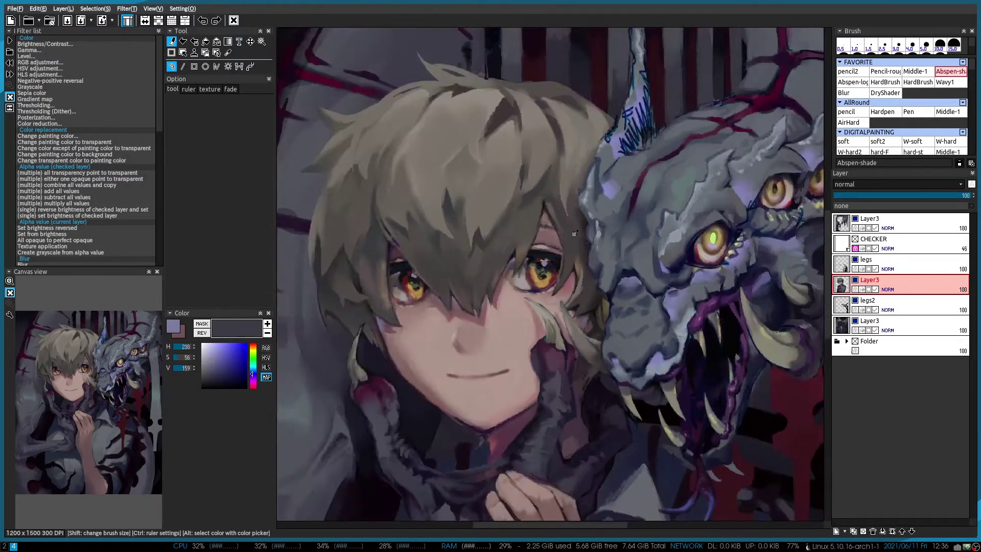
scroll(465, 280, "up", 3)
scroll(459, 210, "down", 2)
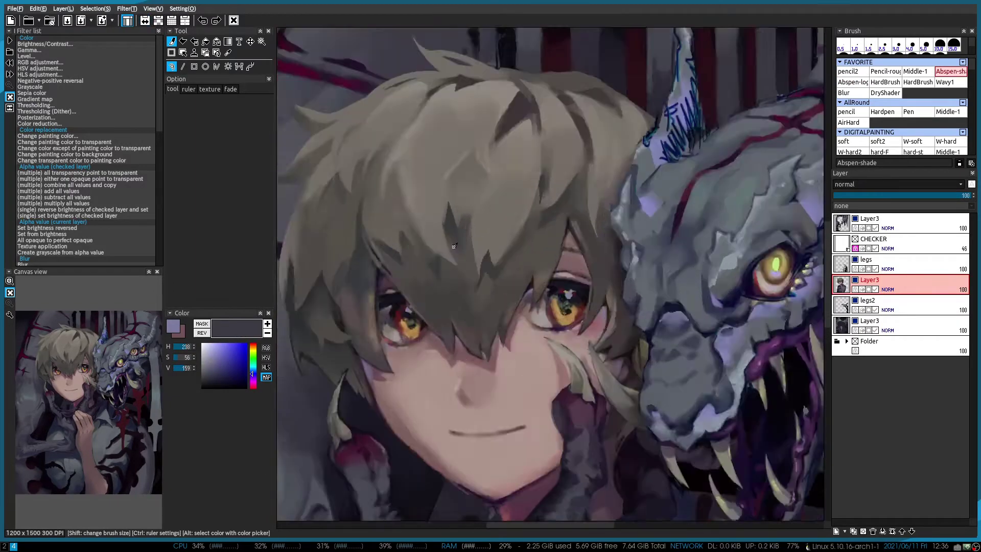
scroll(485, 246, "up", 2)
scroll(511, 281, "down", 2)
scroll(543, 311, "up", 2)
Soften the clawed limb beside the boy's chin with Abspen-shade in a sampled greyish purple
left_click(543, 312, "alt")
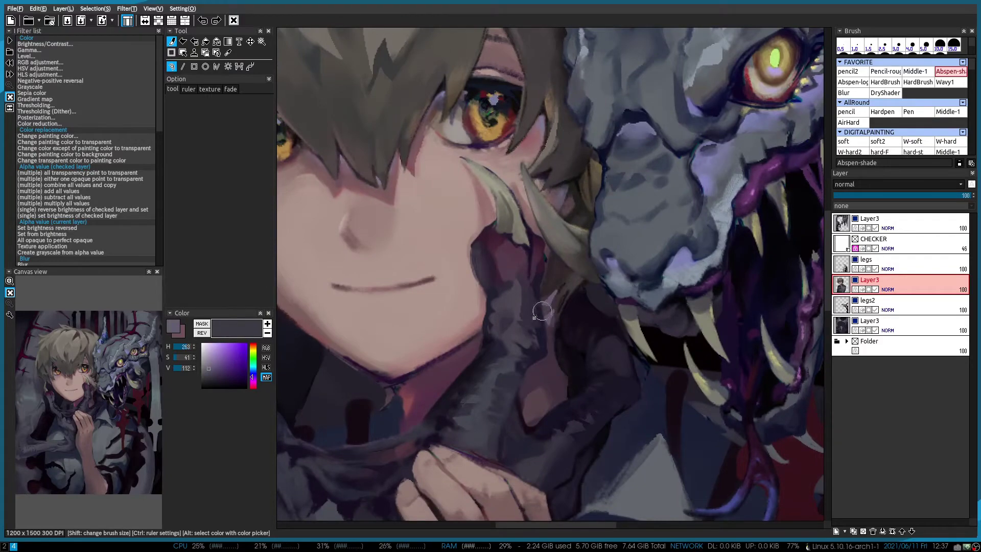
scroll(534, 316, "down", 2)
scroll(445, 359, "up", 2)
scroll(509, 338, "down", 2)
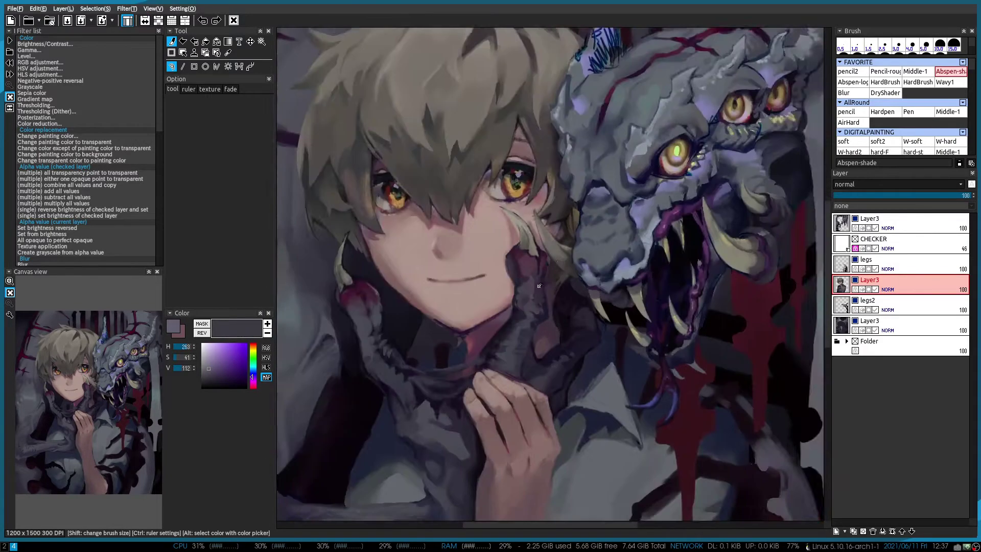
scroll(513, 230, "up", 3)
Build up lighter locks and darker partings on the crown of the boy's hair with Pencil-rough in sampled greys
left_click(517, 199, "alt")
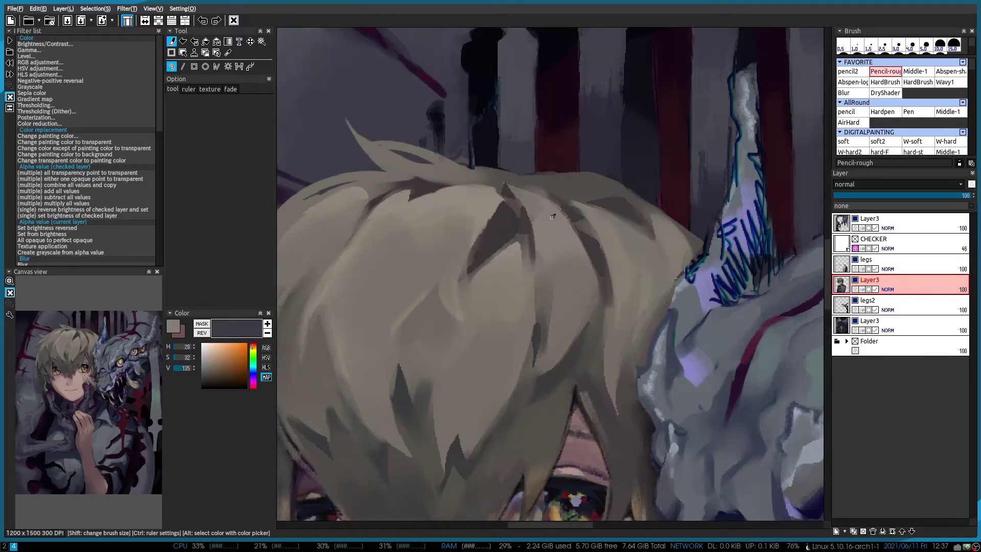
scroll(553, 217, "down", 2)
scroll(588, 212, "up", 2)
left_click(601, 211, "alt")
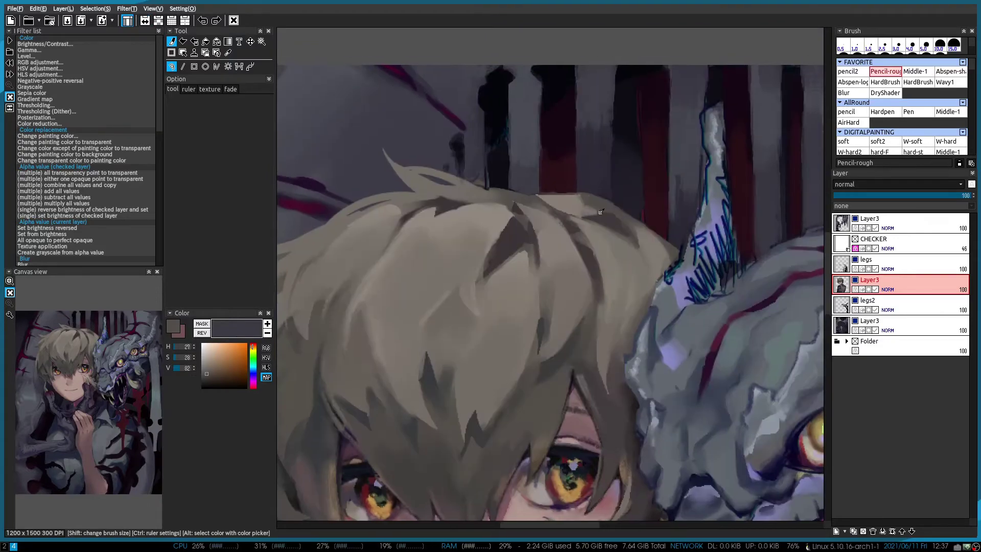
left_click(497, 193, "alt")
scroll(491, 199, "down", 1)
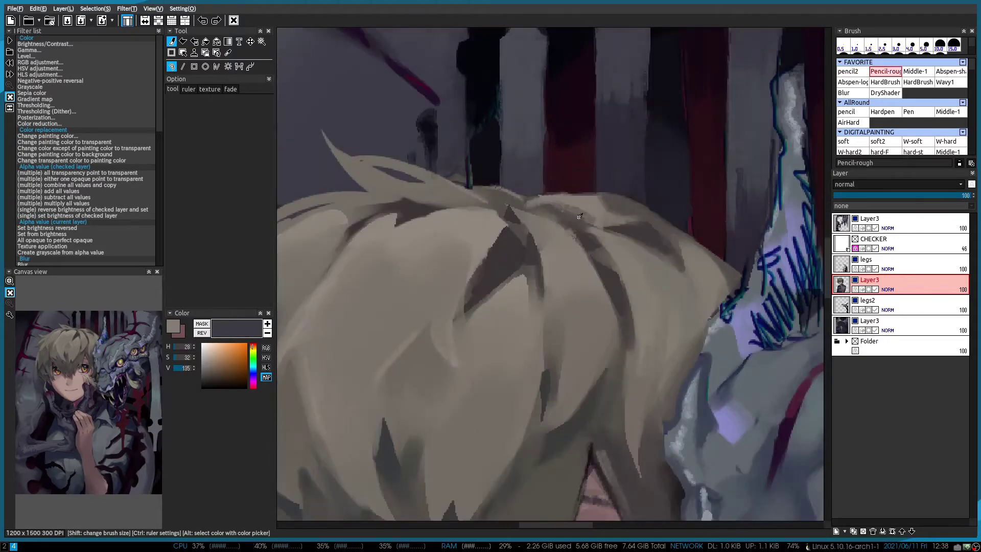
Smooth the crown locks nearer the dragon with Pencil-rough and Middle-1, checking the picture mirrored
key("h")
key("h")
key("h")
scroll(571, 231, "down", 2)
key("h")
scroll(538, 149, "up", 1)
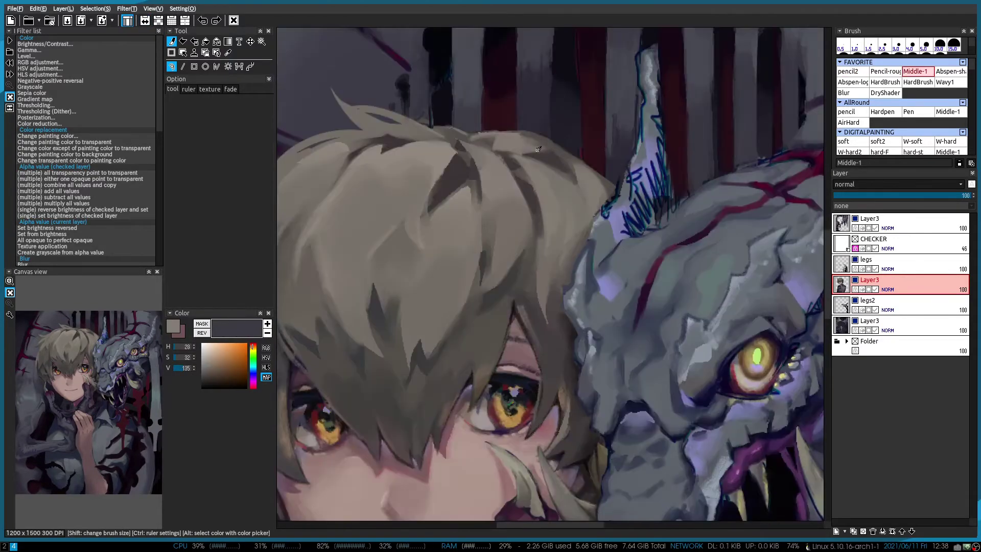
key("h")
key("h")
scroll(525, 148, "down", 2)
scroll(444, 230, "up", 2)
Paint dark gaps between the hair locks on the side away from the dragon with Middle-1 in a sampled dark tone
left_click(444, 230, "alt")
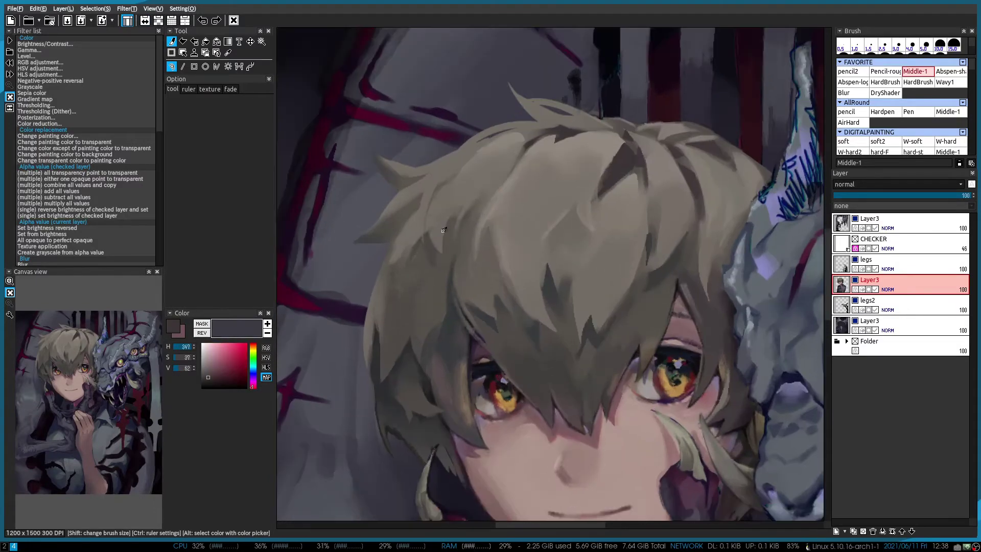
key("h")
scroll(397, 272, "down", 2)
key("h")
scroll(440, 230, "up", 2)
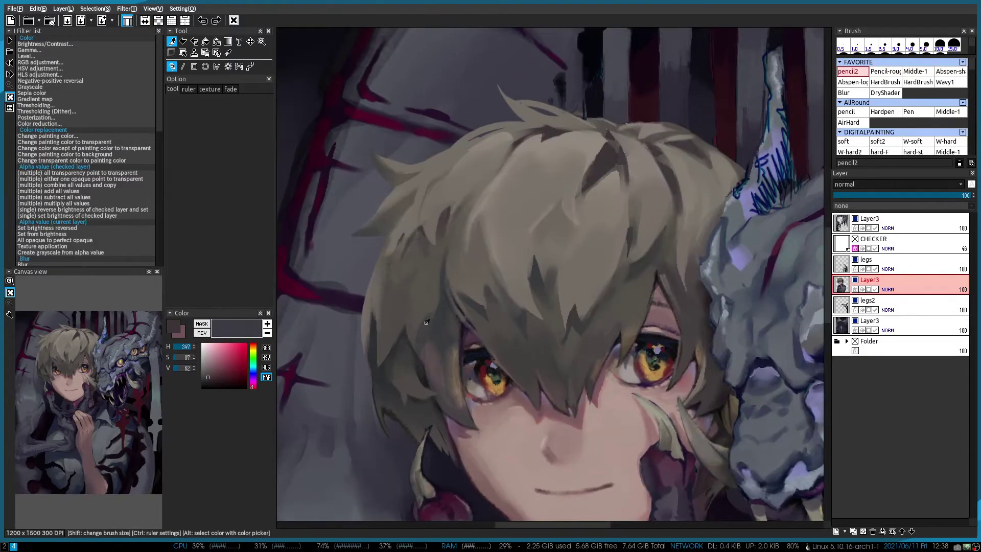
Define the side hair locks away from the dragon with pencil2 and Pencil-rough in sampled greys, checking the picture mirrored
left_click(437, 297, "alt")
key("h")
key("h")
left_click(388, 304, "alt")
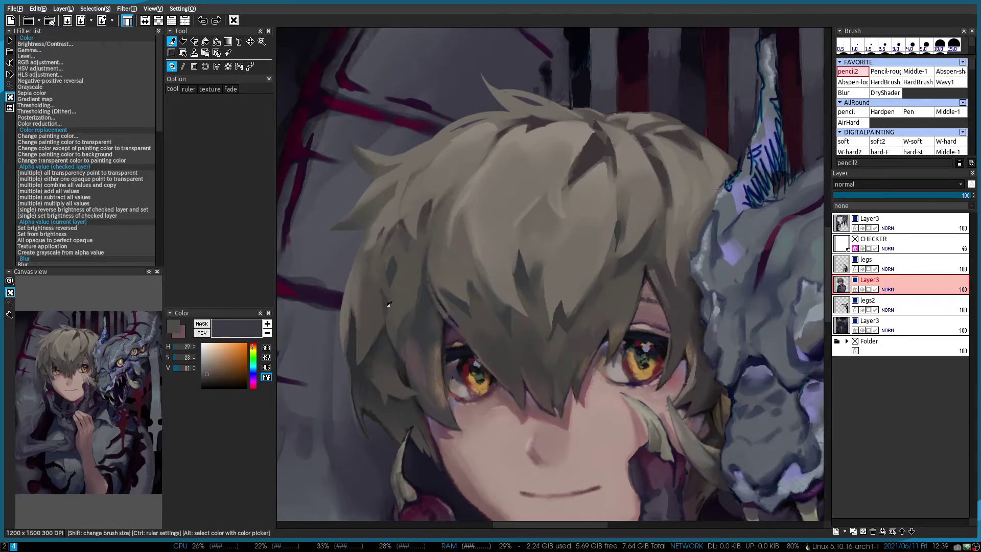
key("h")
key("h")
left_click(388, 261, "alt")
key("1")
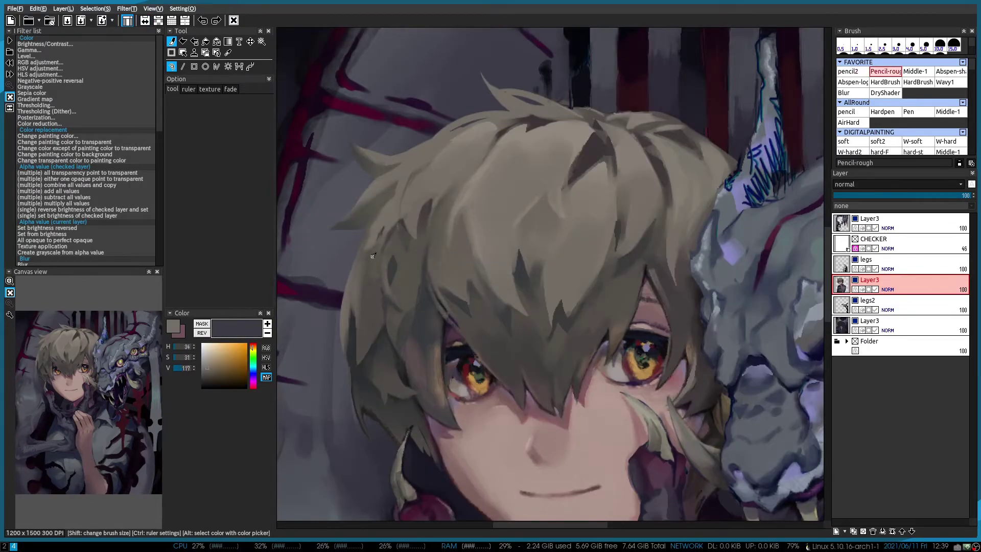
Shade the fingers and knuckles of the boy's raised hand with Pencil-rough in sampled skin tones
scroll(373, 255, "down", 1)
scroll(373, 256, "down", 2)
scroll(589, 238, "up", 3)
left_click(589, 238, "alt")
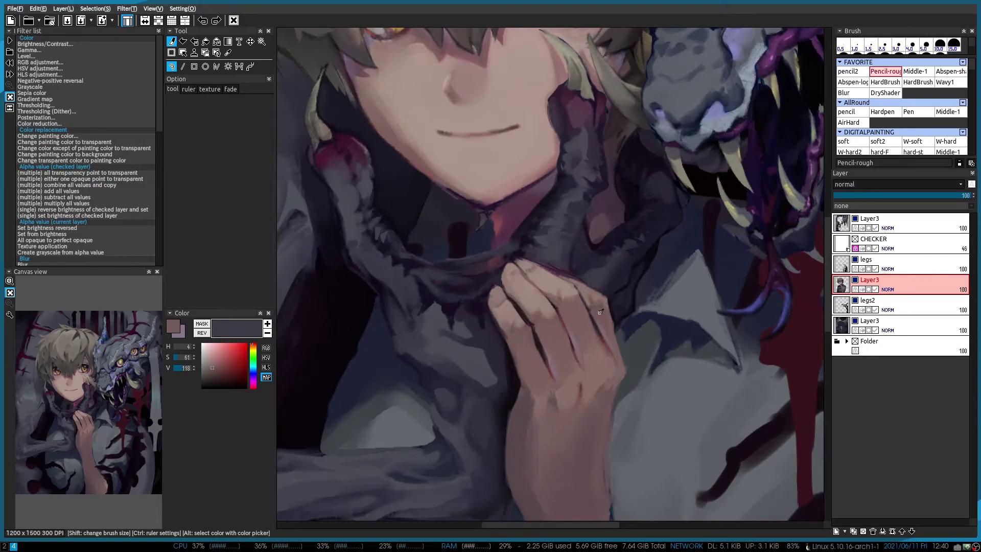
scroll(601, 311, "down", 3)
scroll(535, 351, "up", 4)
left_click(535, 351, "alt")
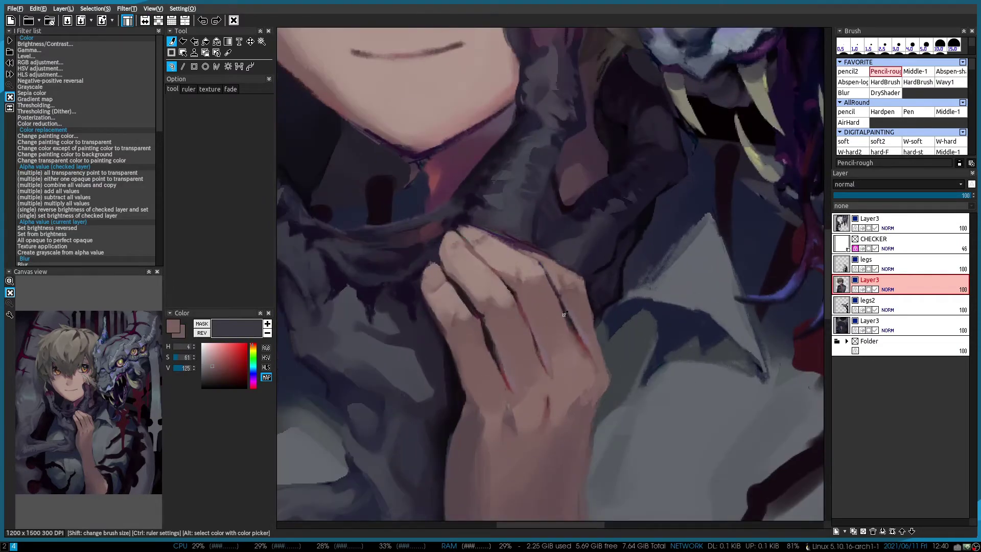
Hide the legs layer and block in a dark shadow behind the boy's elbow with Middle-1 in a sampled dark tone
scroll(564, 313, "down", 3)
scroll(560, 393, "up", 3)
key("3")
left_click(561, 394, "alt")
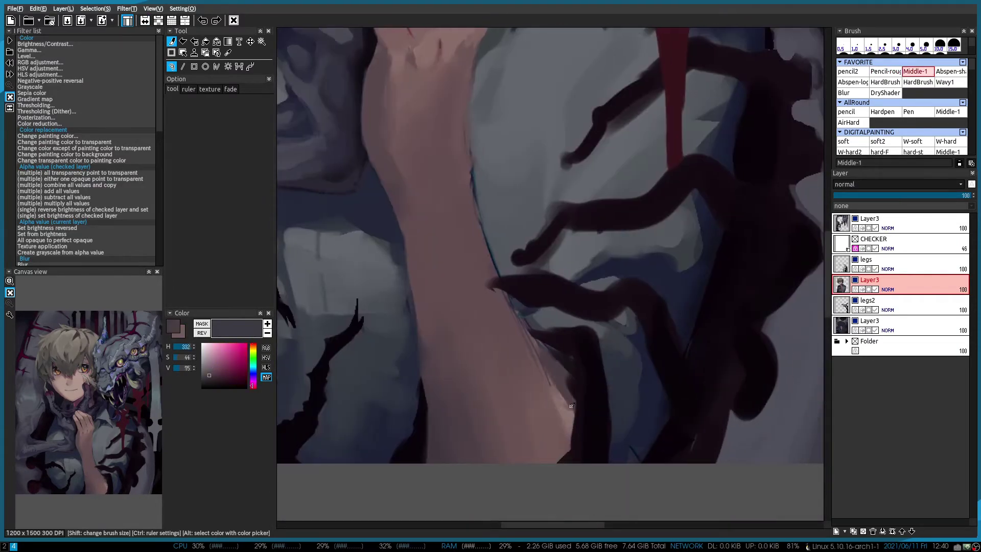
left_click(854, 260)
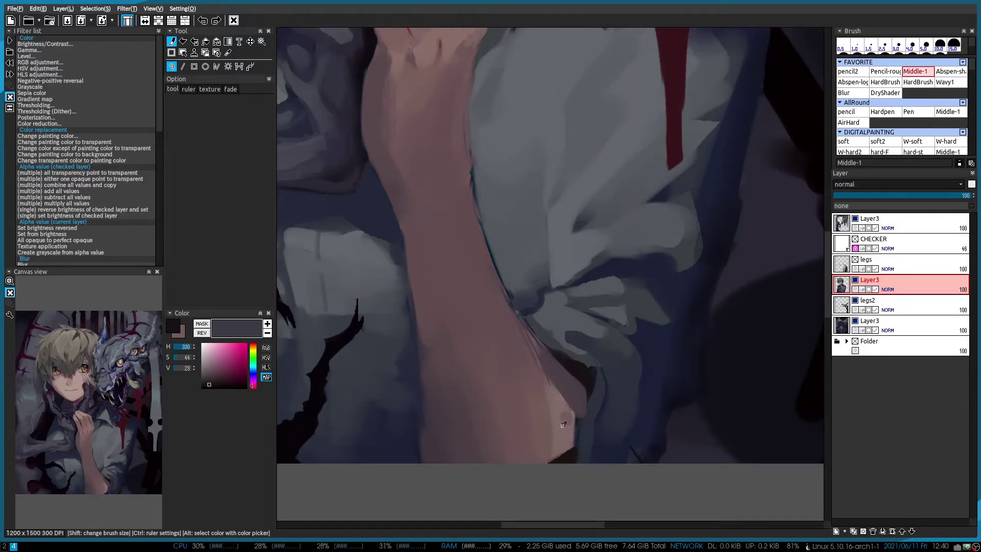
left_click(579, 403, "alt")
Shade and round the skin around the elbow with Abspen-shade and Middle-1 in sampled tones
key("4")
scroll(562, 419, "down", 1)
scroll(514, 421, "up", 1)
left_click(534, 421, "alt")
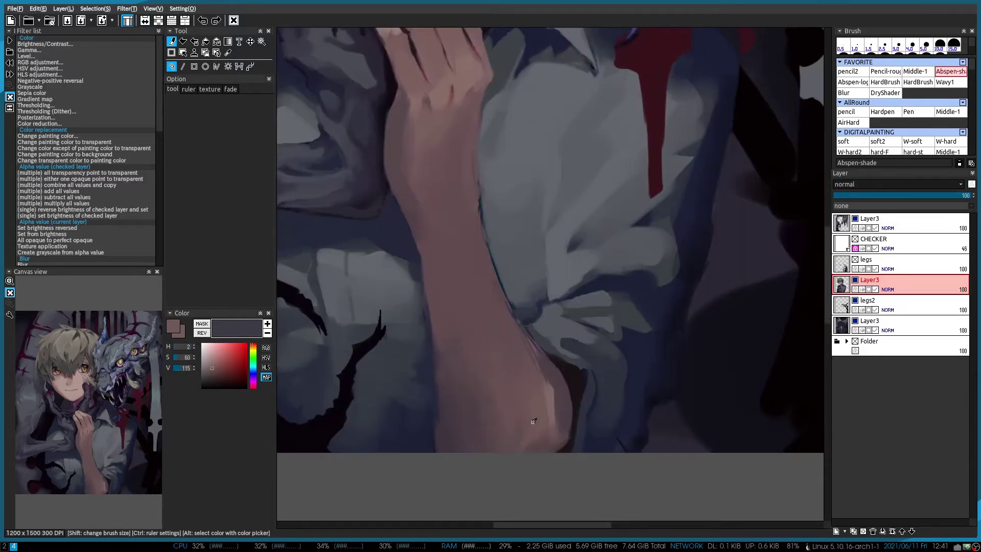
scroll(555, 400, "up", 3)
key("3")
left_click(552, 443, "alt")
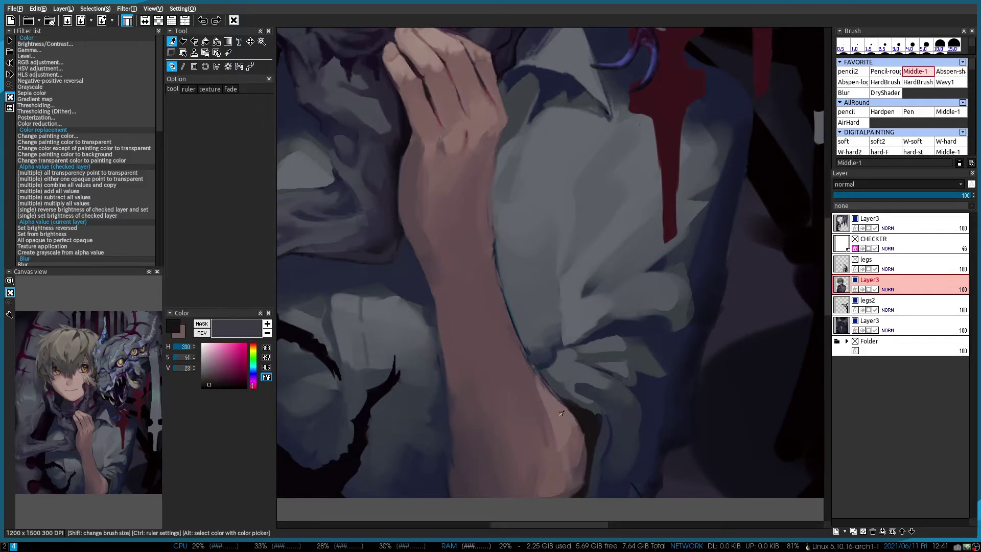
Reshape the elbow against the shirt with Middle-1, using sampled shirt grey and a reddish-brown shadow along its underside
scroll(561, 403, "down", 1)
left_click(561, 367, "alt")
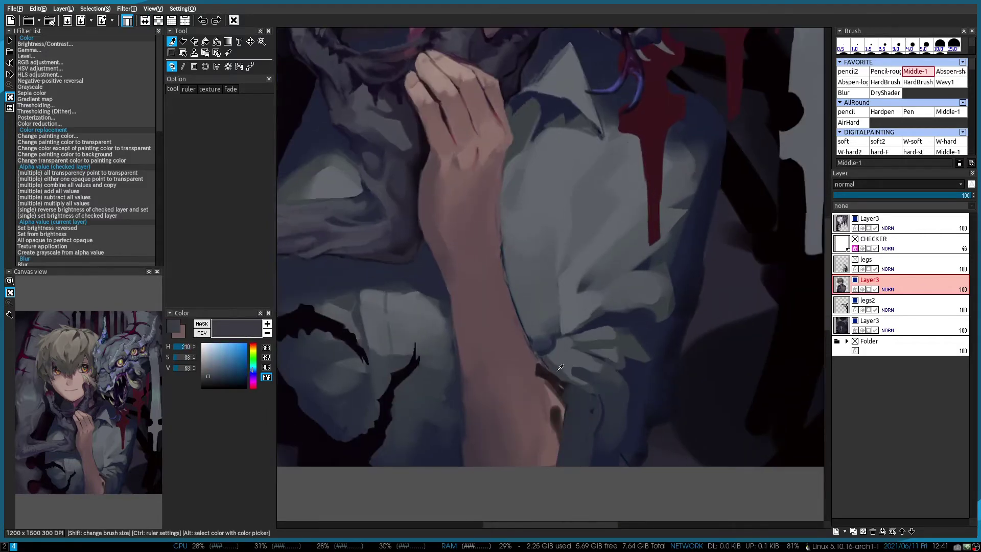
left_click(530, 369, "alt")
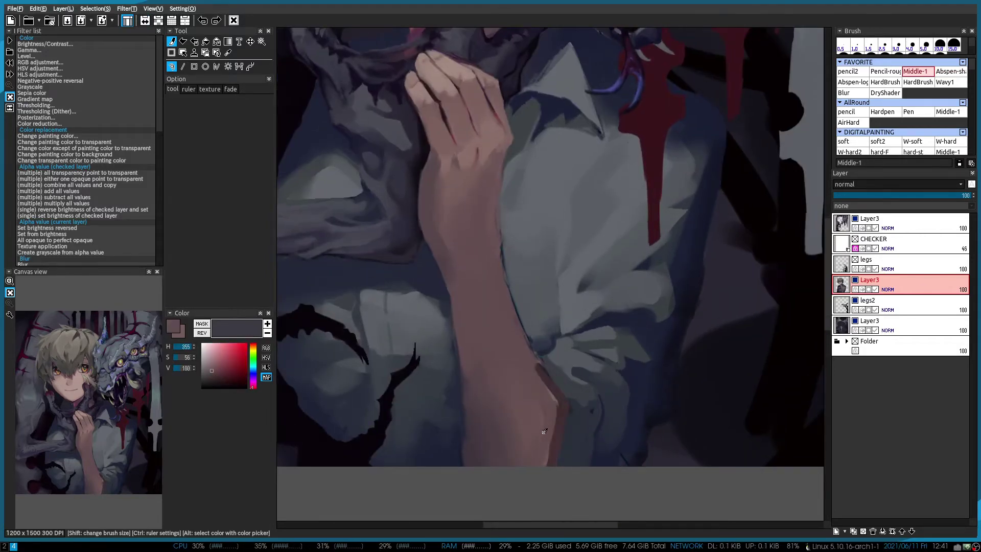
scroll(544, 431, "down", 1)
scroll(552, 450, "up", 2)
left_click(558, 469, "alt")
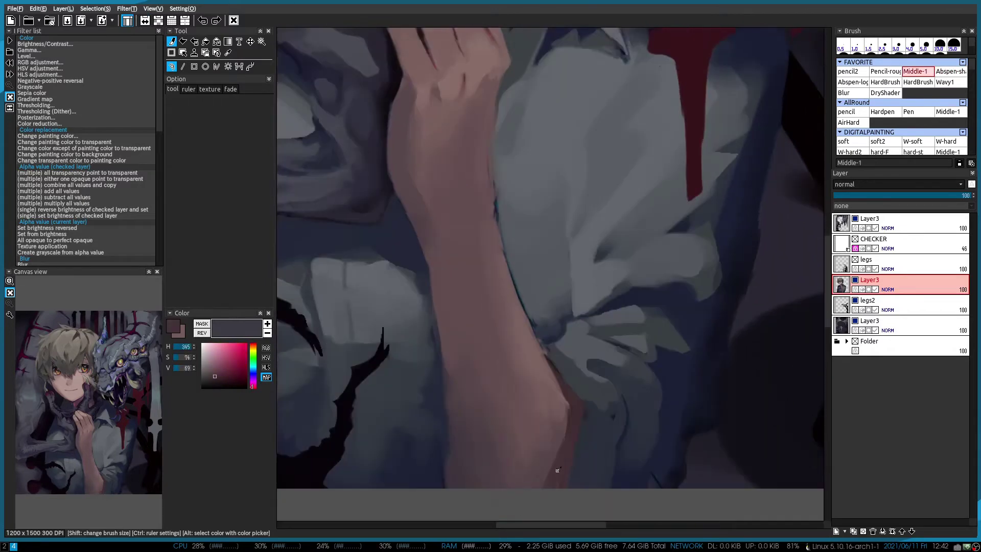
Refine the elbow's shadow plane and dark outline with Pencil-rough in sampled skin and dark tones
left_click(557, 470, "alt")
left_click(568, 421, "alt")
scroll(569, 417, "up", 1)
left_click(568, 415, "alt")
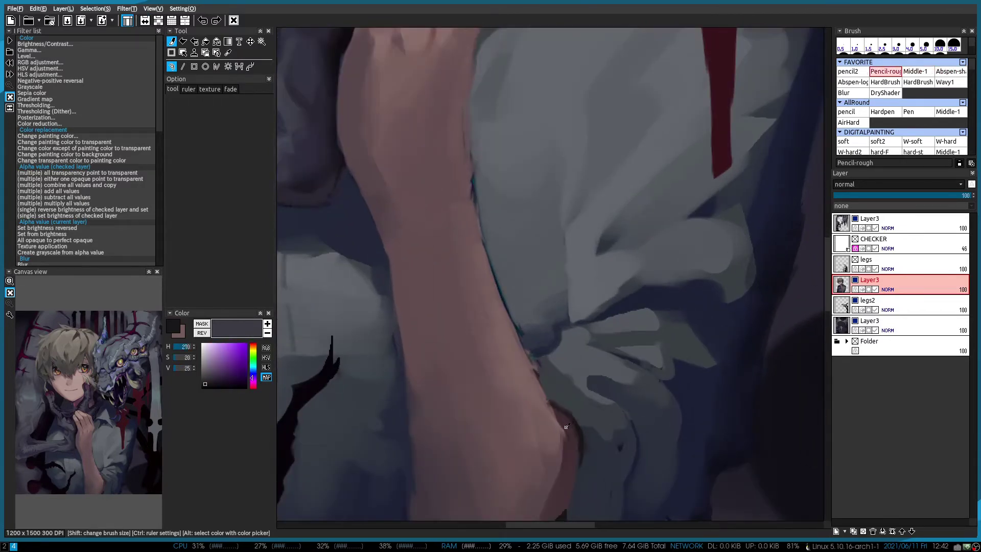
scroll(567, 413, "up", 1)
left_click(567, 412, "alt")
scroll(566, 413, "down", 1)
left_click(566, 413, "alt")
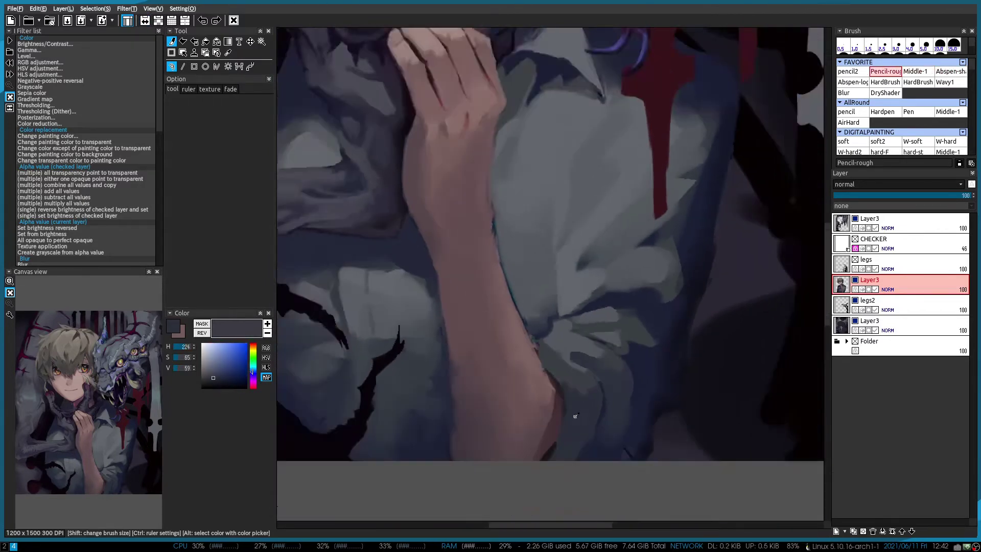
Paint dark blue creases into the rolled sleeve beside the elbow with Middle-1 in sampled shirt tones
scroll(566, 414, "up", 1)
left_click(565, 414, "alt")
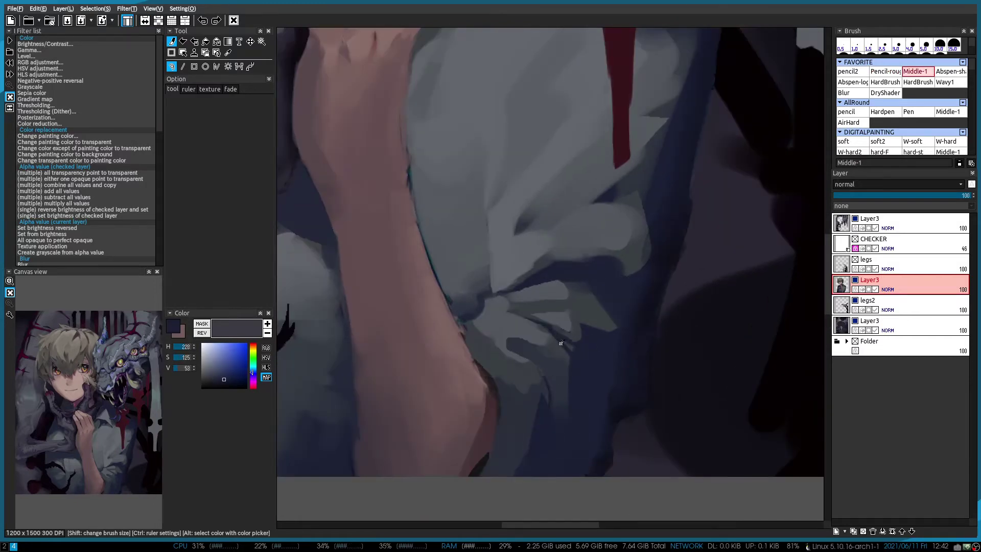
left_click(581, 340, "alt")
scroll(538, 363, "down", 1)
left_click(537, 358, "alt")
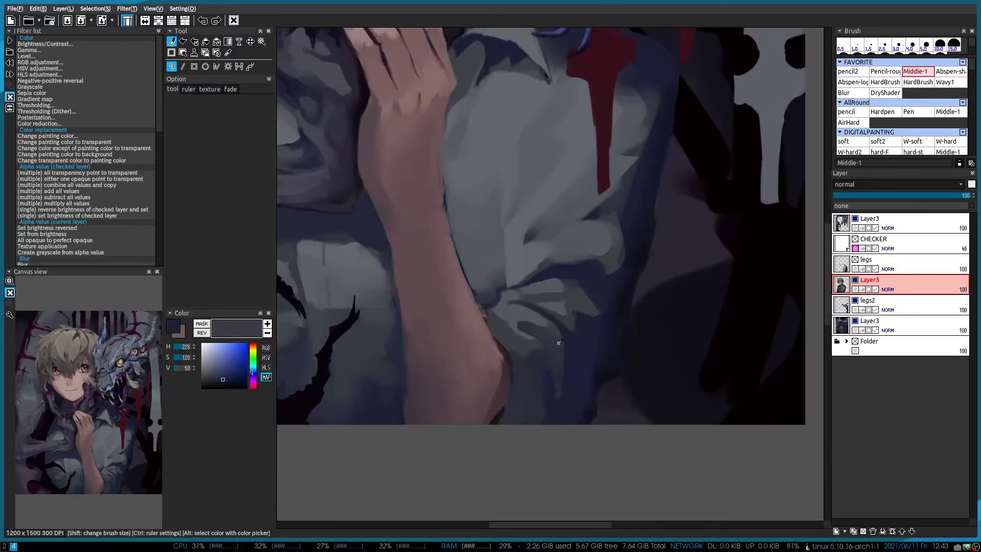
Build up the lighter sleeve folds next to the elbow with Middle-1 in sampled greys
scroll(465, 353, "up", 2)
left_click(463, 351, "alt")
left_click_drag(463, 351, 473, 363)
left_click(474, 363, "alt")
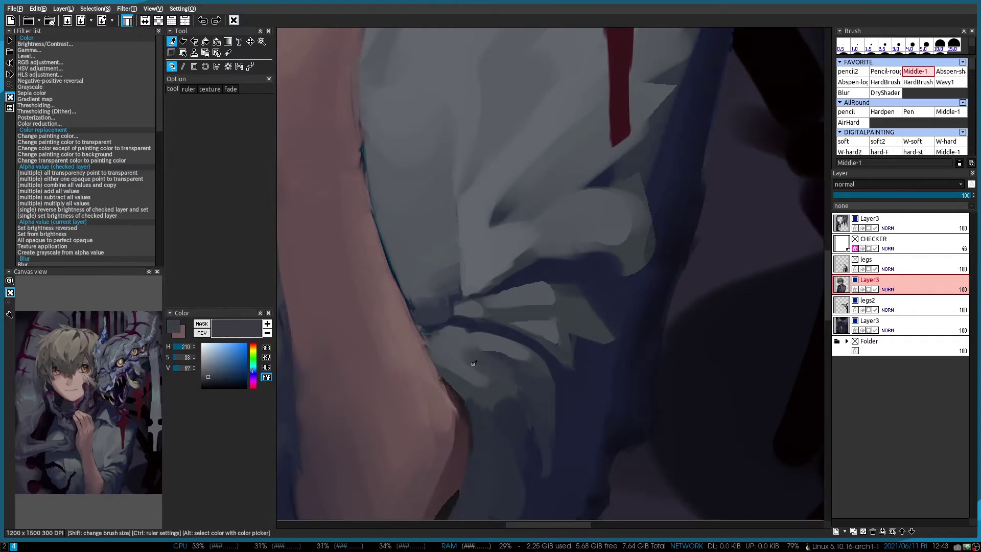
scroll(443, 347, "down", 1)
scroll(460, 337, "up", 1)
left_click(470, 332, "alt")
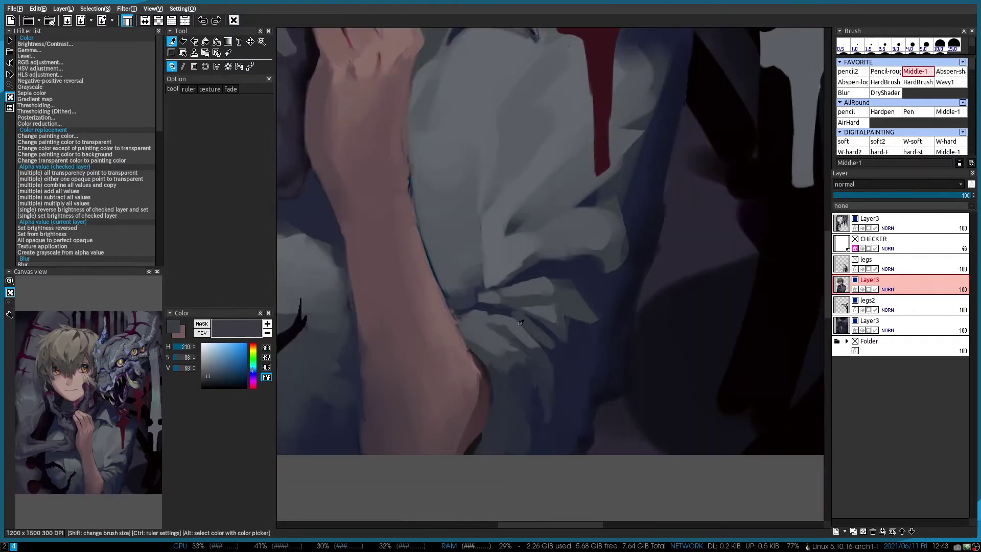
Sharpen the sleeve folds with Pencil-rough in sampled blue-greys, checking the picture mirrored
key("h")
key("h")
key("h")
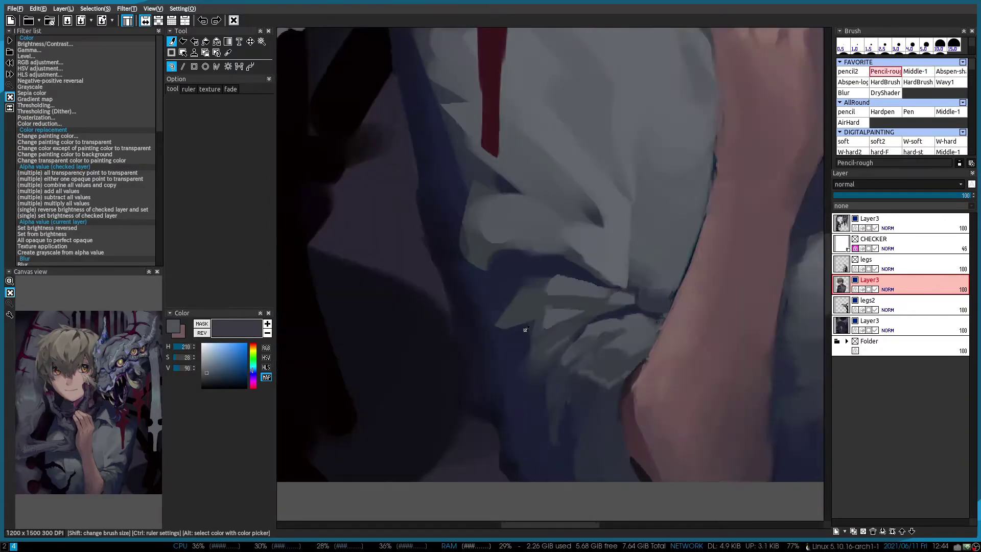
key("h")
scroll(586, 278, "up", 1)
left_click(586, 278, "alt")
scroll(591, 269, "up", 1)
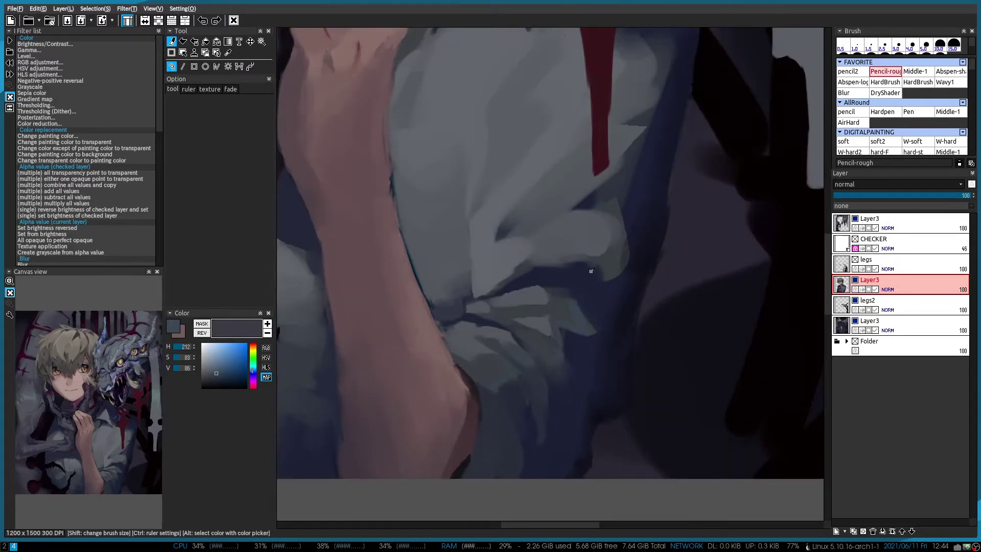
Rework the puffed sleeve fold and the dark shadow beneath it with Middle-1, checking the picture mirrored
left_click(619, 221, "alt")
scroll(618, 221, "down", 1)
key("3")
left_click(601, 286, "alt")
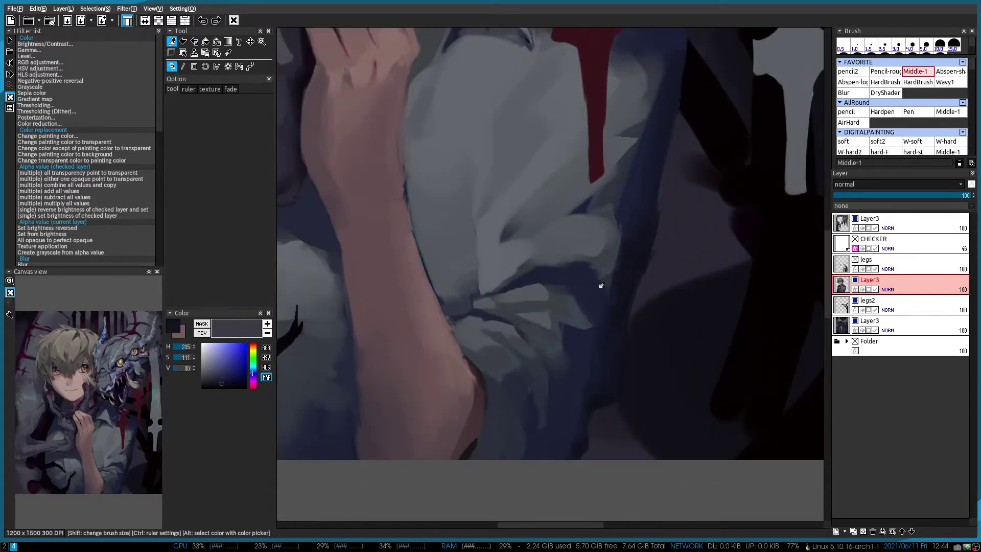
scroll(610, 225, "down", 1)
scroll(628, 284, "up", 1)
key("h")
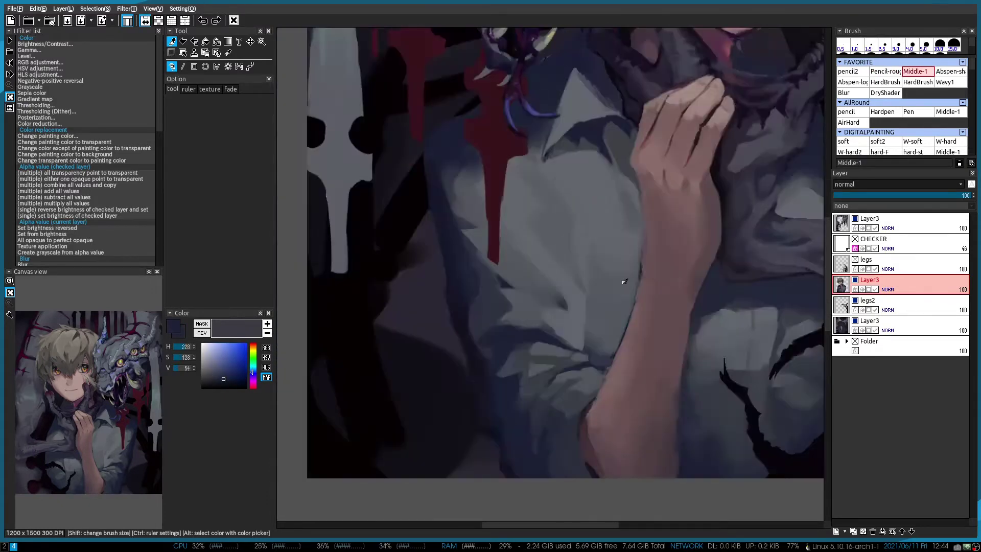
key("h")
Darken the shirt's shadowed outer side against the background with Middle-1 in sampled dark blues
left_click(593, 394, "alt")
left_click(580, 437, "alt")
scroll(584, 465, "down", 1)
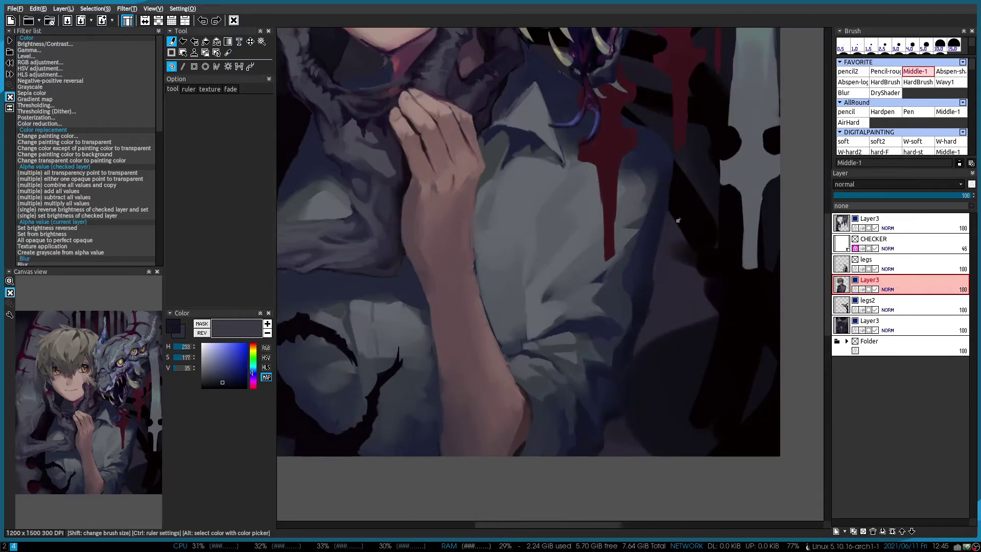
scroll(584, 435, "up", 1)
scroll(587, 397, "down", 1)
scroll(661, 254, "up", 1)
left_click(661, 254, "alt")
left_click_drag(661, 254, 723, 106)
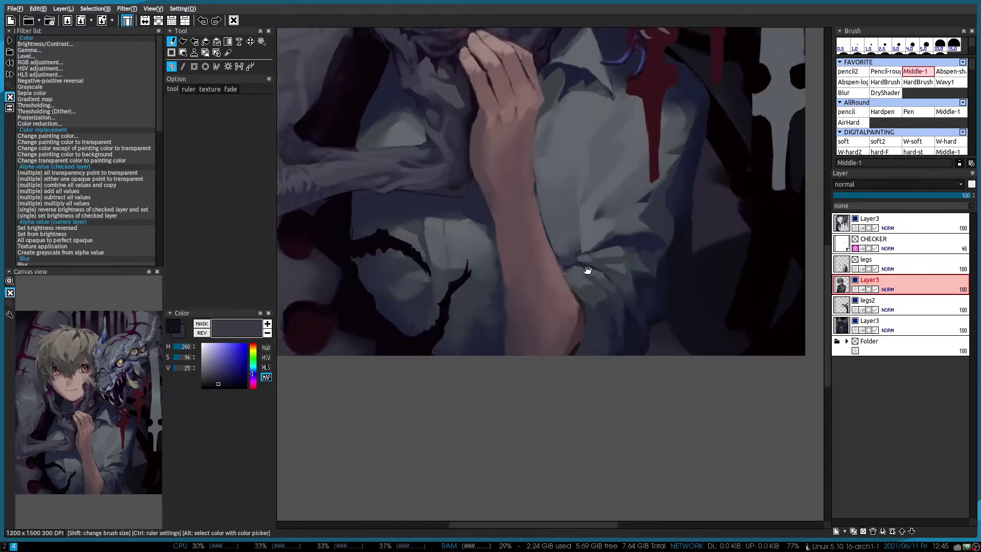
Clean up the forearm's edge against the shirt with Pencil-rough in sampled skin and dark tones
scroll(529, 245, "up", 2)
left_click(530, 245, "alt")
key("2")
left_click(526, 245, "alt")
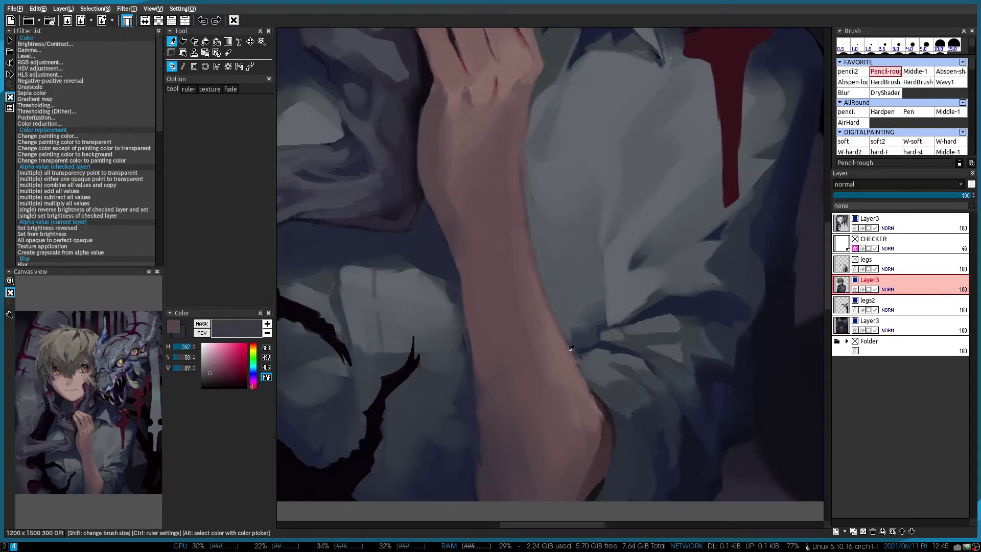
left_click(570, 348, "alt")
scroll(571, 348, "down", 1)
scroll(511, 307, "up", 2)
Add a bluish reflected light and a dark contour to the elbow with Pencil-rough
left_click(482, 362, "alt")
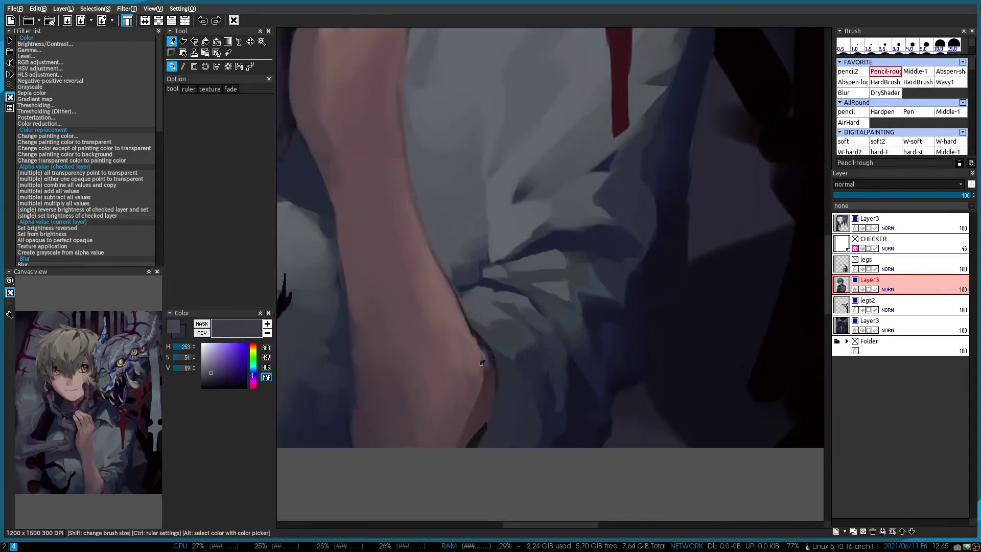
scroll(487, 378, "down", 1)
left_click(521, 346, "alt")
key("1")
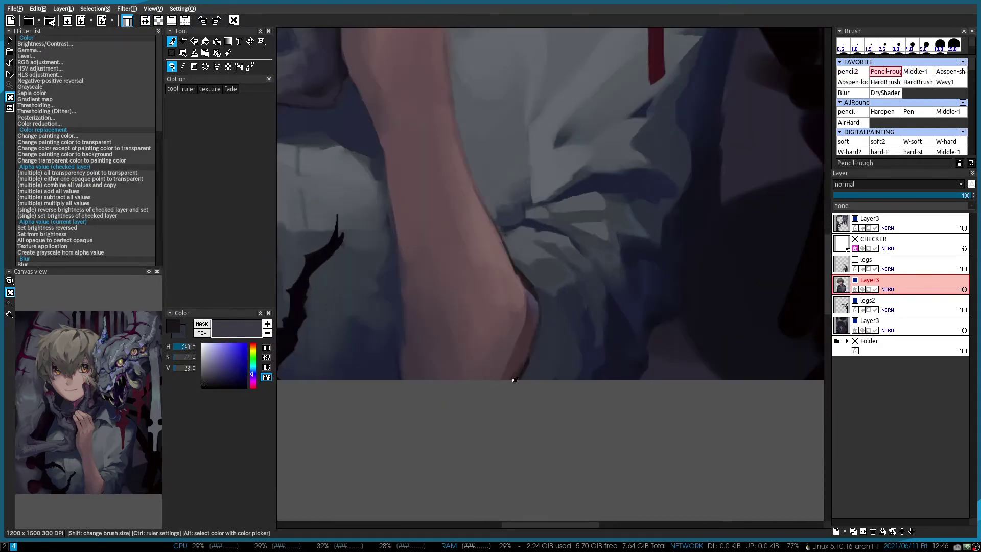
scroll(500, 331, "up", 1)
Refine the forearm's inner contour below the dragon's arm with Middle-1 in a sampled dark blue
scroll(504, 303, "up", 3)
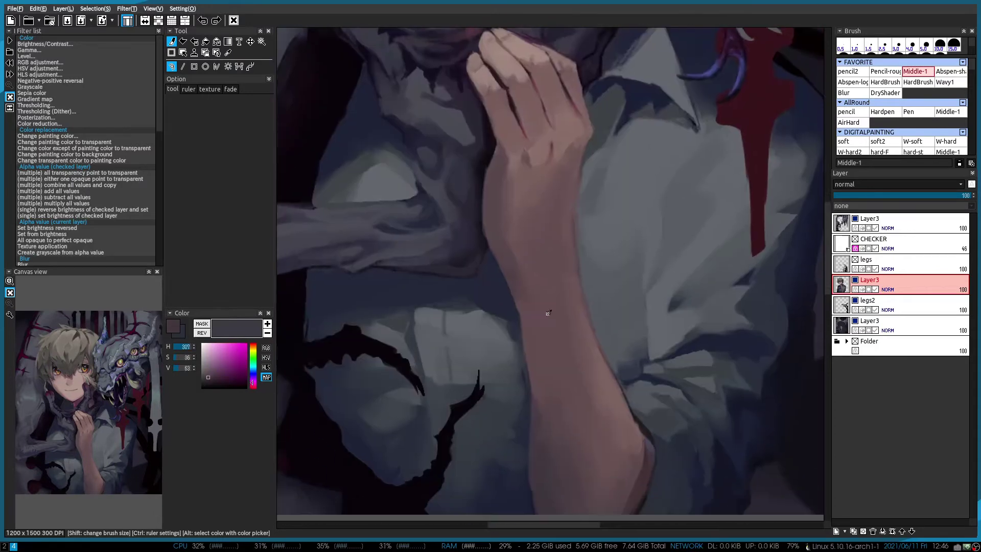
scroll(515, 345, "down", 1)
left_click(720, 153, "alt")
scroll(481, 348, "up", 1)
left_click(474, 344, "alt")
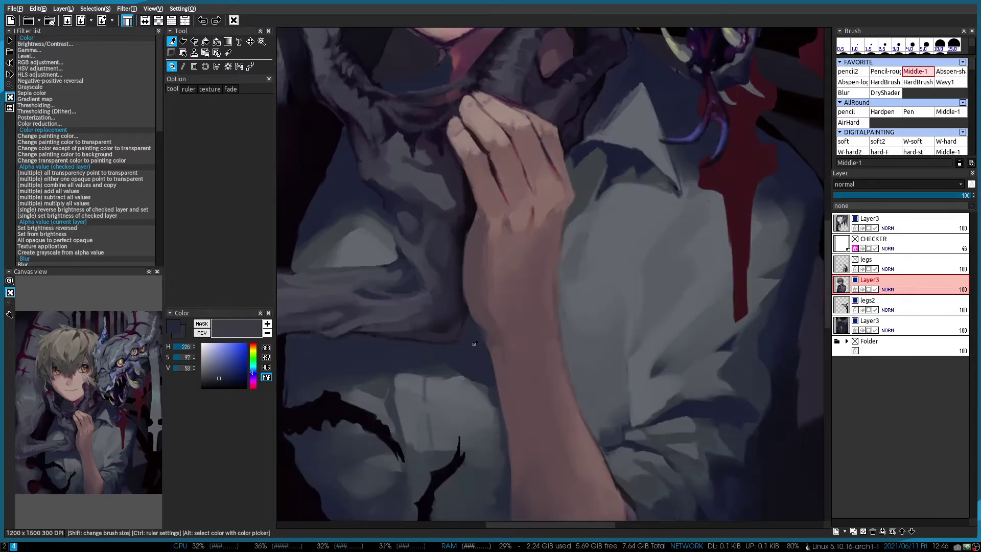
scroll(504, 404, "down", 1)
scroll(499, 273, "up", 1)
Shade the side of the wrist softly with Abspen-shade in sampled skin tones, checking the picture mirrored
left_click(500, 272, "alt")
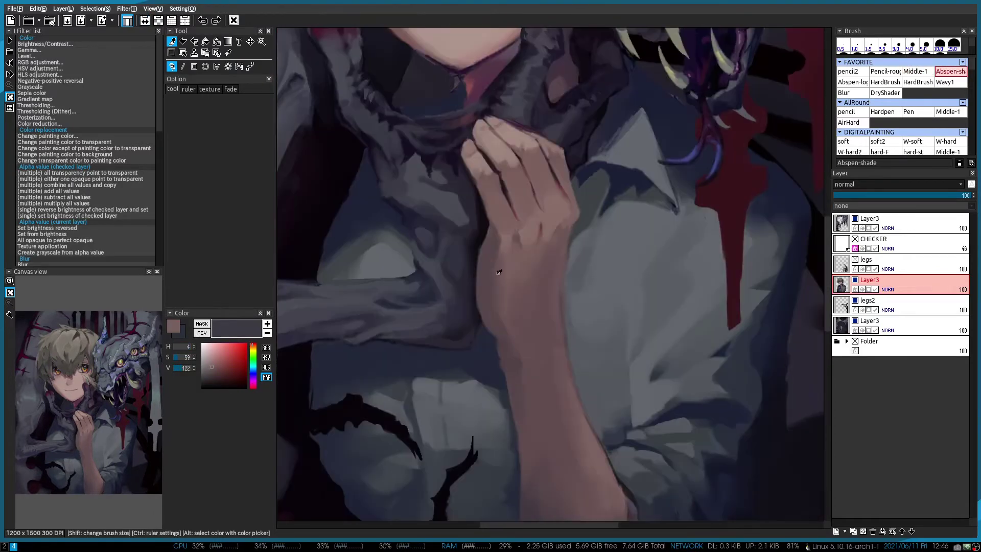
scroll(485, 293, "down", 1)
scroll(484, 293, "up", 1)
left_click(484, 293, "alt")
key("h")
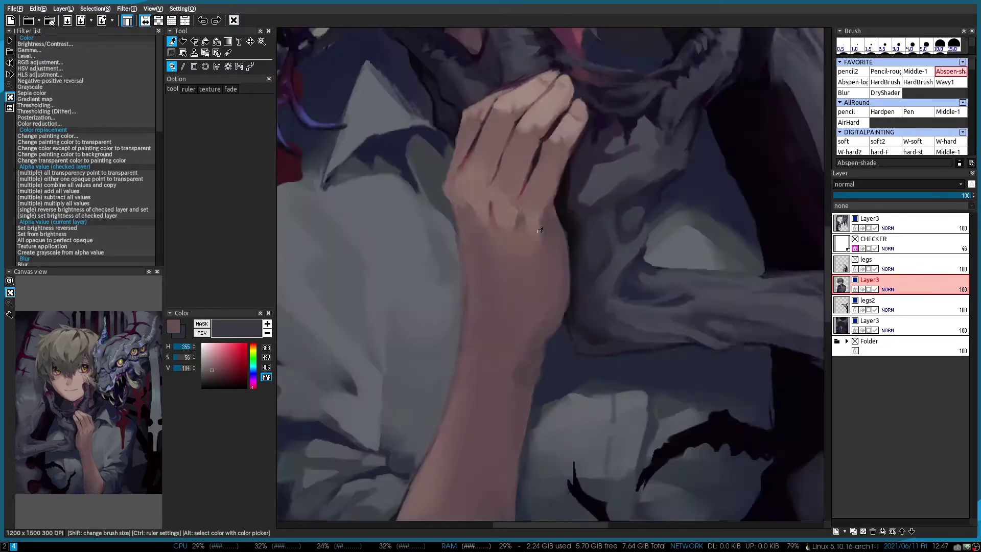
key("h")
Deepen the dark contours around the raised hand and wrist with Abspen-shade and Pencil-rough in dark tones
left_click(210, 376)
scroll(511, 265, "down", 1)
scroll(511, 266, "up", 1)
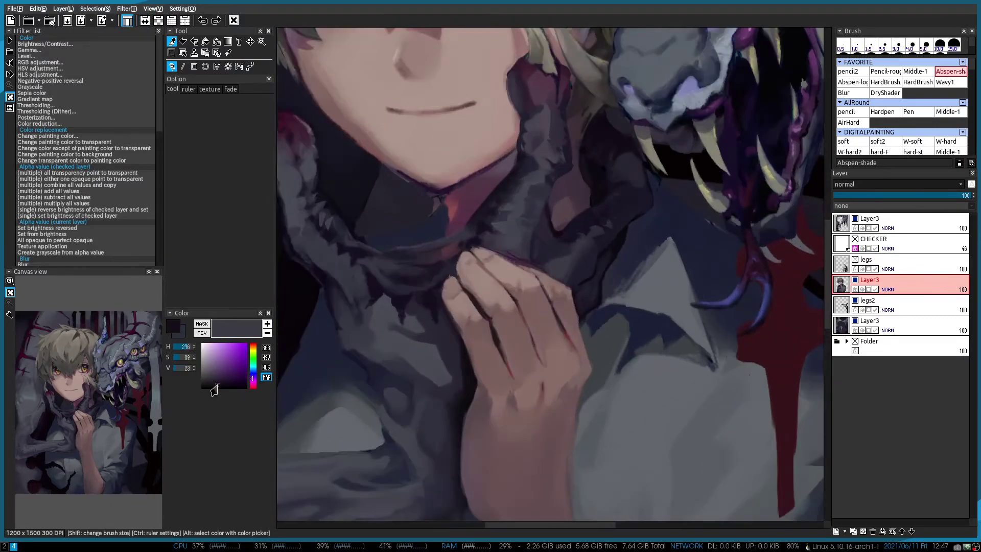
left_click(885, 71)
left_click(569, 284, "alt")
left_click_drag(570, 284, 527, 158)
scroll(562, 300, "up", 2)
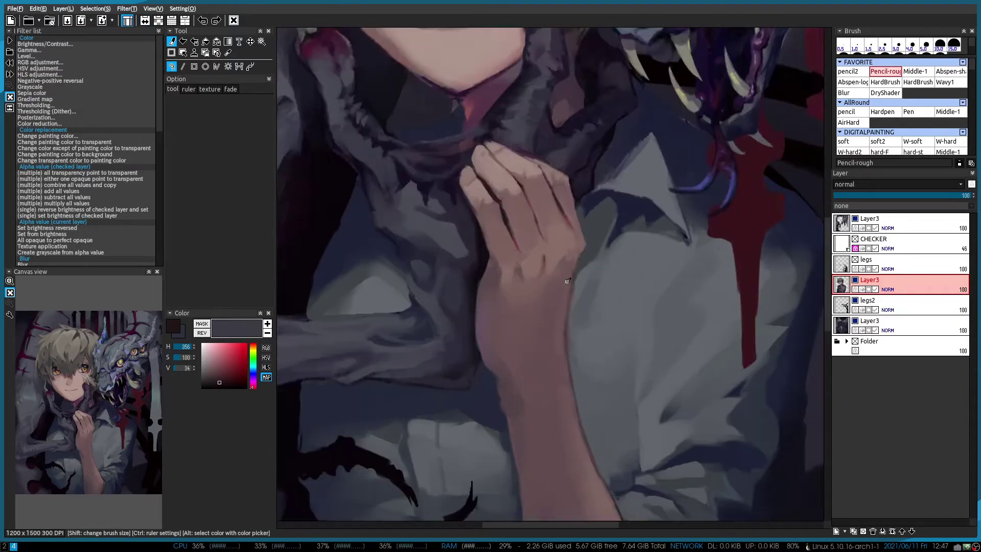
Trim the forearm's inner edge below the wrist with Pencil-rough in a sampled dark blue
scroll(504, 307, "down", 4)
scroll(521, 267, "up", 1)
scroll(506, 234, "down", 1)
left_click(524, 307, "alt")
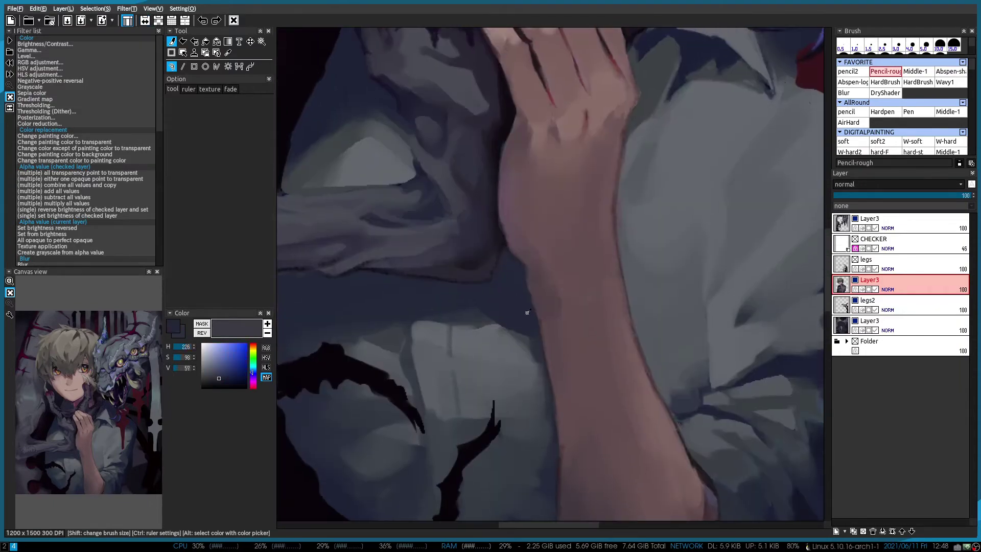
scroll(523, 285, "down", 1)
Outline the lower forearm and elbow on the boy's layer with Middle-1, Pencil-rough and pencil2 in sampled dark tones
left_click_drag(511, 215, 483, 169)
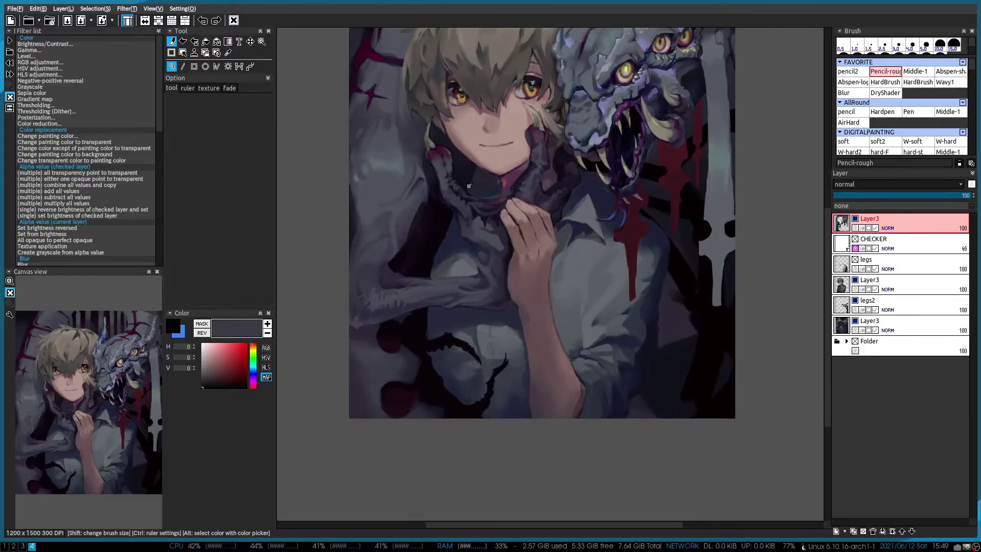
scroll(543, 269, "up", 4)
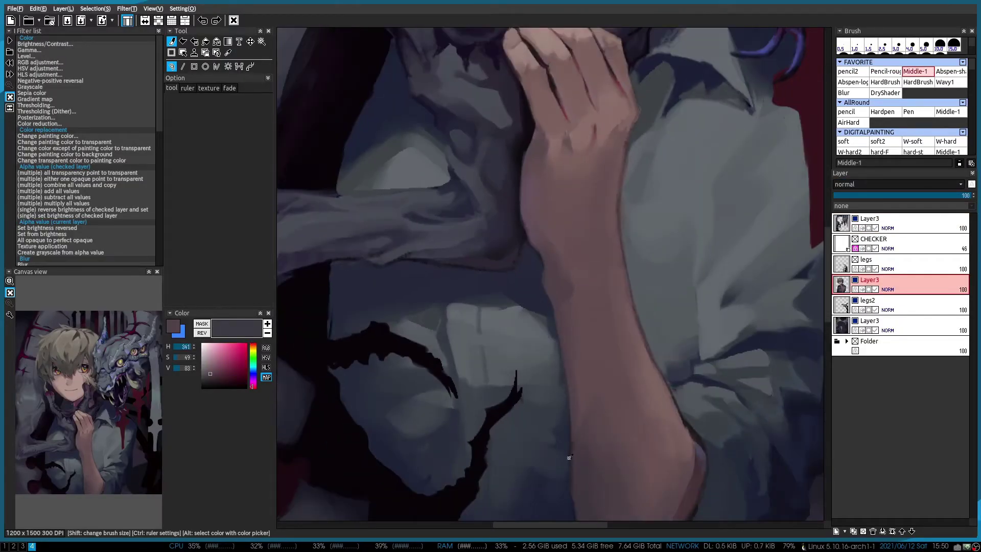
left_click_drag(569, 457, 511, 204)
left_click(511, 205, "alt")
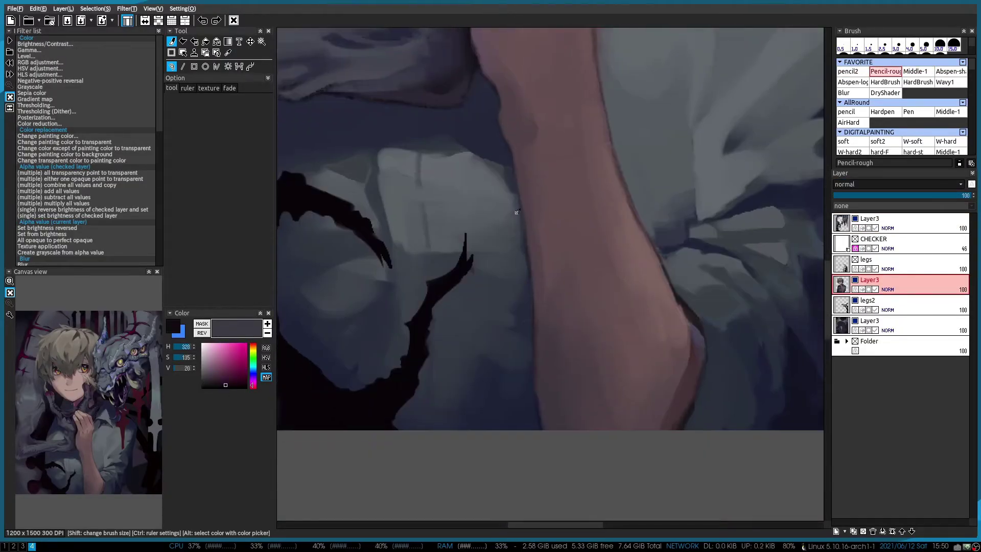
scroll(548, 267, "down", 2)
scroll(532, 278, "up", 2)
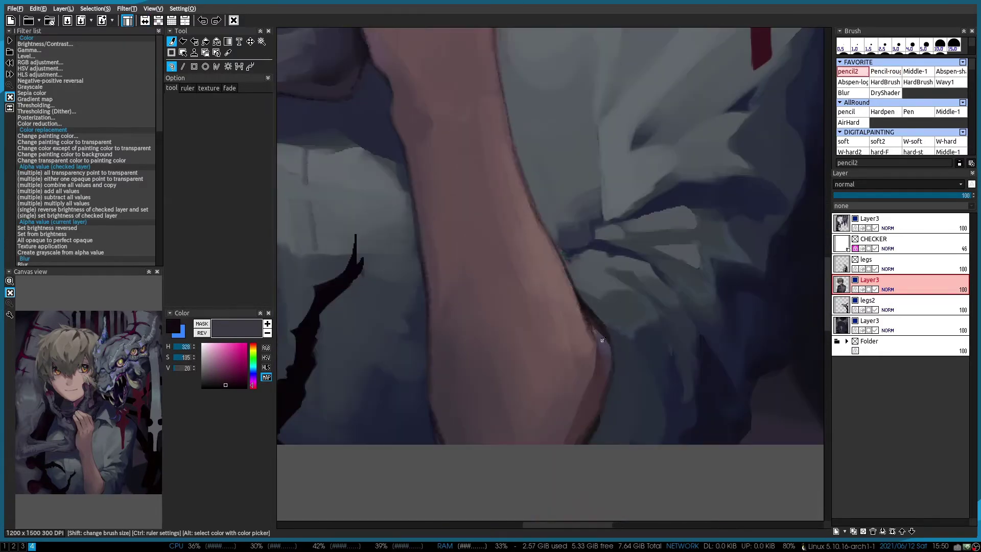
Define the outer edge of the raised hand and wrist with Pencil-rough and Middle-1 in sampled dark and skin tones
mouse_move(353, 250)
left_mouse_down()
mouse_move(431, 159)
mouse_move(625, 229)
left_mouse_up()
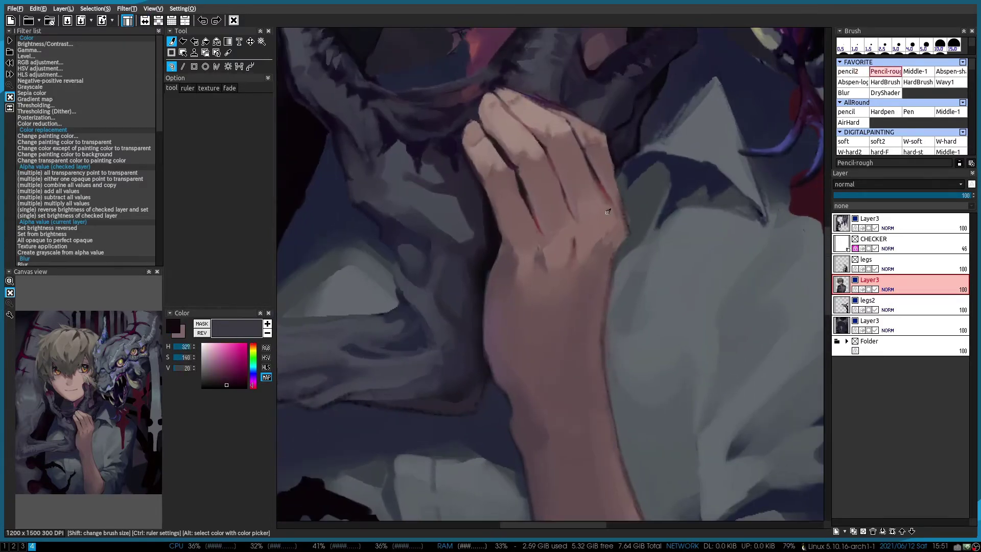
scroll(619, 232, "down", 2)
scroll(646, 242, "up", 2)
left_click(650, 171, "alt")
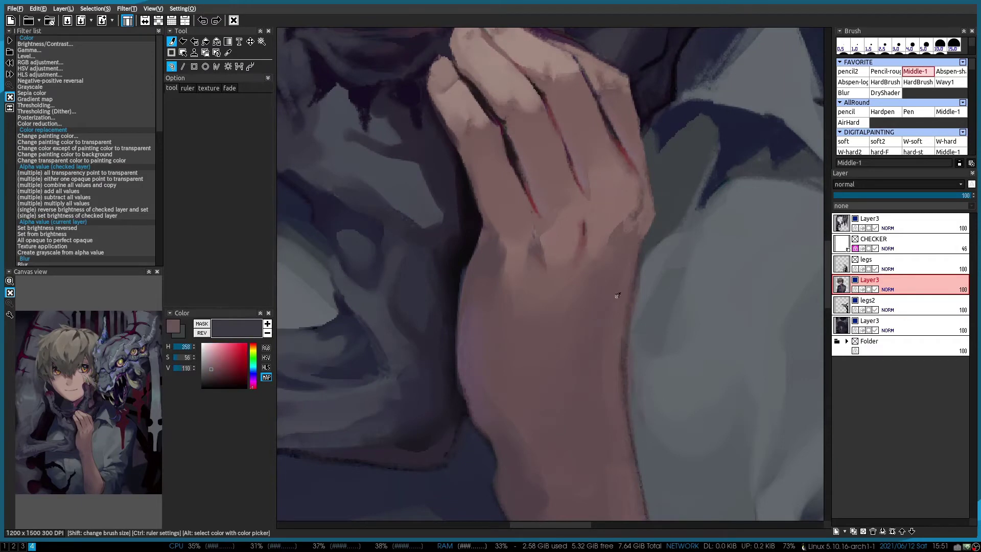
Refine the outer edge of the raised hand and wrist against the shirt with Middle-1 in sampled dark blue tones
scroll(531, 334, "down", 2)
scroll(531, 334, "up", 3)
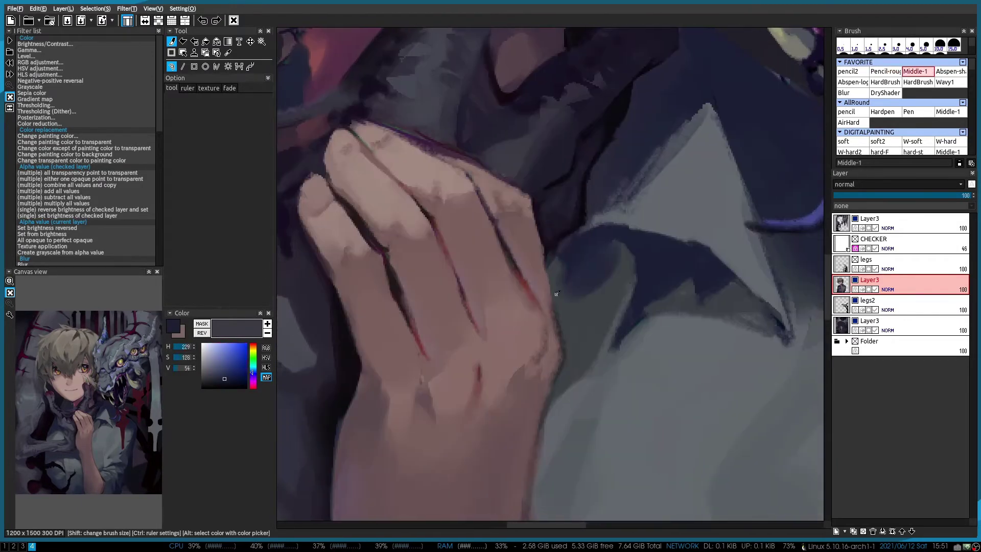
left_click(554, 280, "alt")
scroll(551, 308, "down", 1)
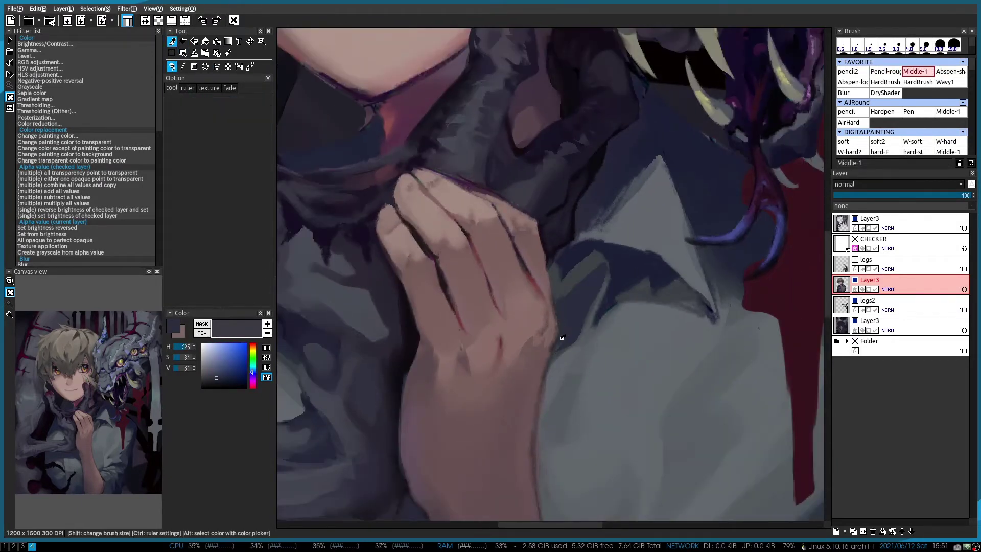
key("h")
key("h")
scroll(559, 306, "down", 2)
scroll(554, 269, "up", 2)
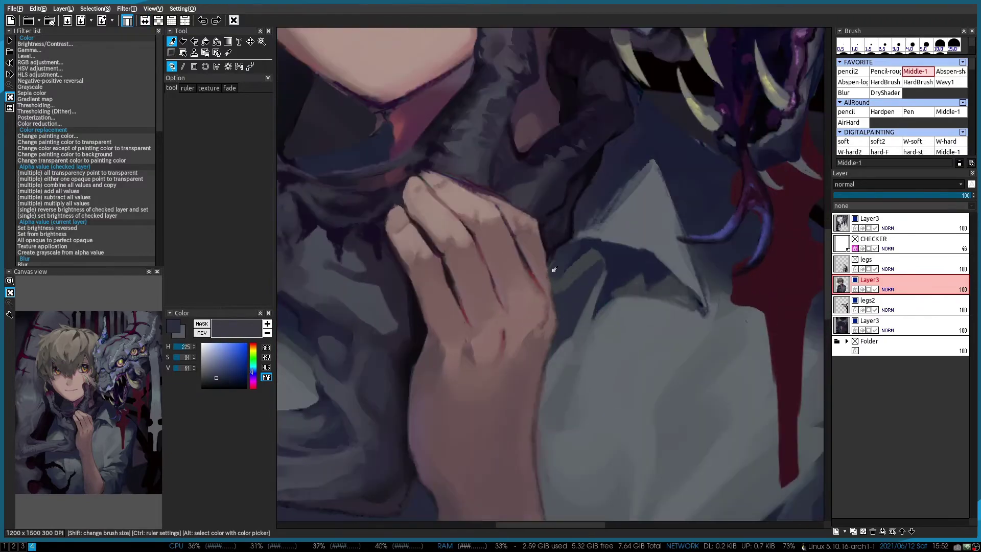
Touch up the shirt and collar beside the raised hand with Middle-1 in sampled dark blue and grey-blue tones
left_click(554, 269, "alt")
scroll(537, 296, "down", 2)
scroll(513, 323, "up", 2)
left_click(514, 322, "alt")
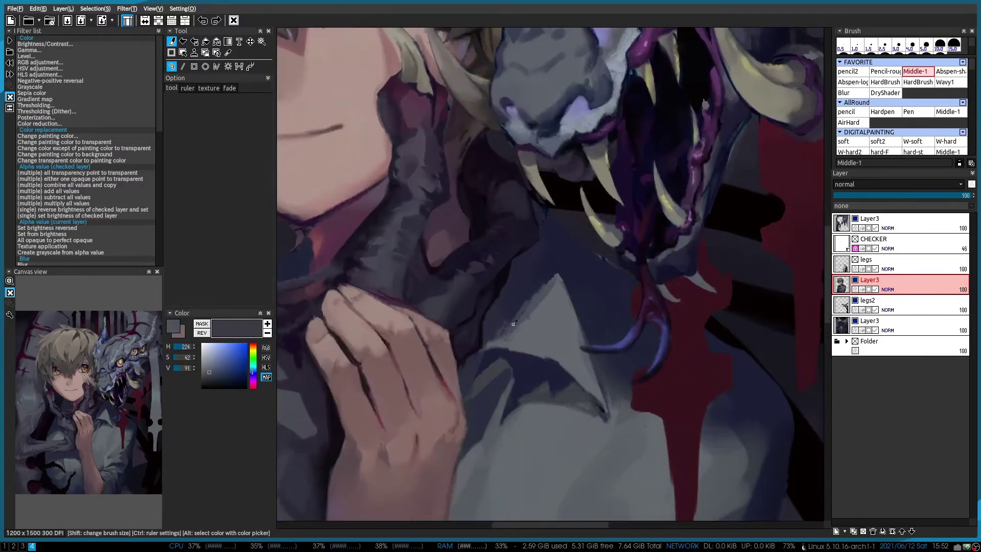
scroll(513, 323, "down", 2)
scroll(488, 339, "up", 2)
left_click(488, 339, "alt")
key("h")
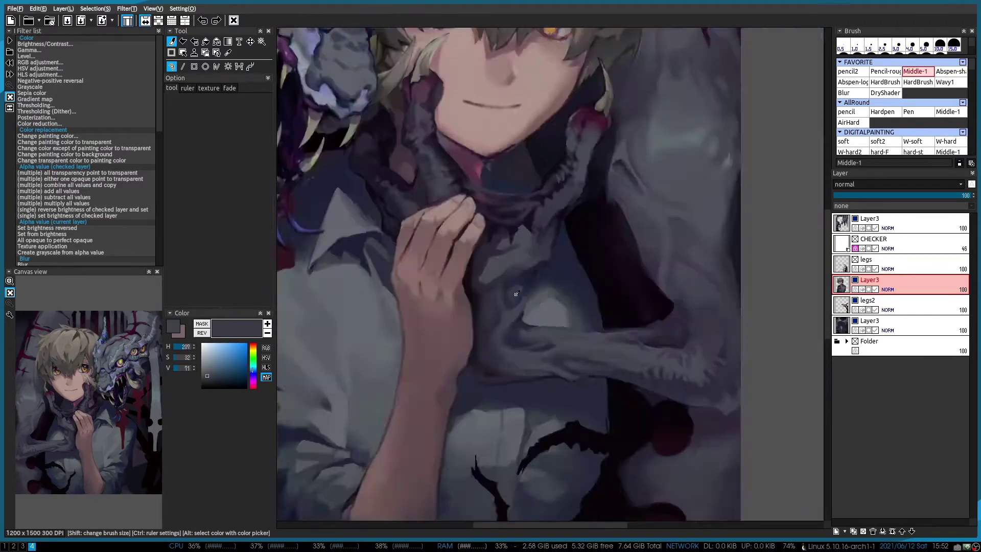
key("h")
On the topmost Layer3, paint a near-black claw-like leg across the lower shirt with Middle-1 in a sampled dark tone
scroll(541, 283, "down", 2)
key("Up")
key("Up")
scroll(605, 393, "up", 2)
left_click(605, 393, "alt")
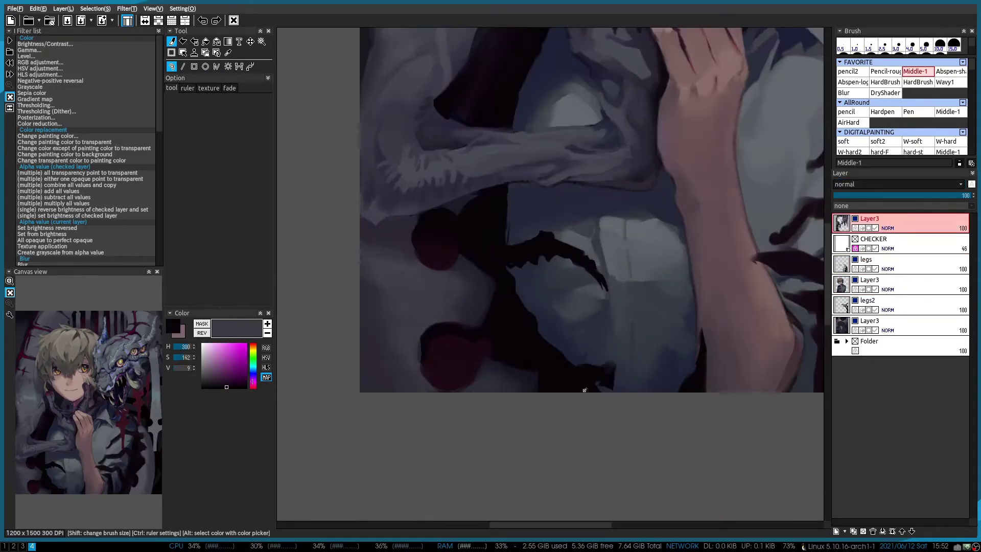
scroll(585, 390, "down", 2)
scroll(550, 350, "up", 2)
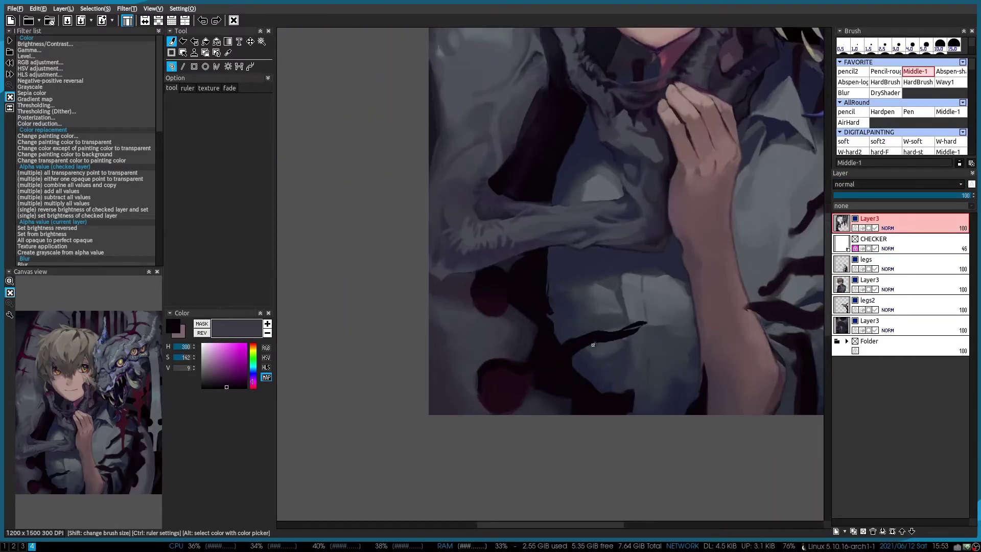
Add a black leg beneath the dragon's forearm and a small dark tip in the pale shirt gap above it
scroll(635, 316, "down", 2)
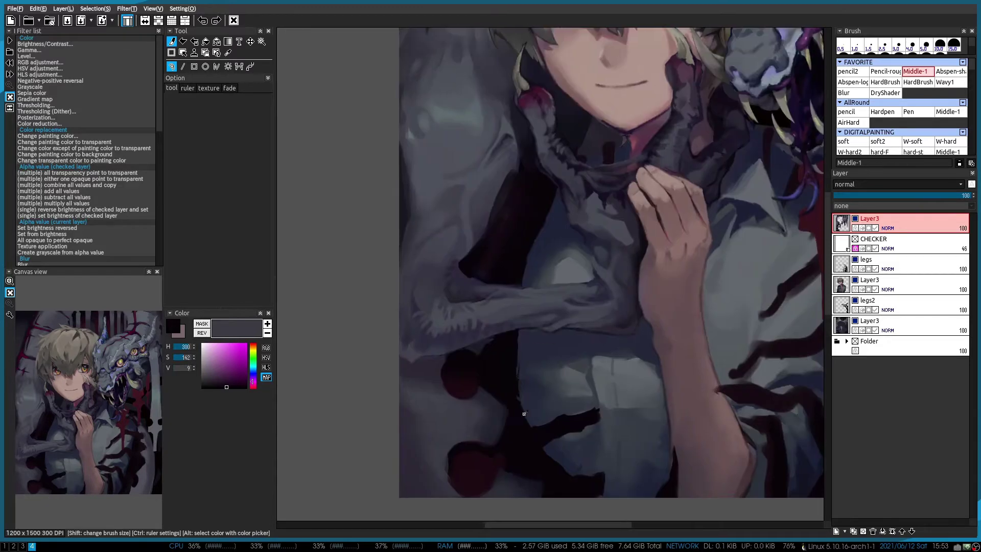
scroll(588, 364, "up", 1)
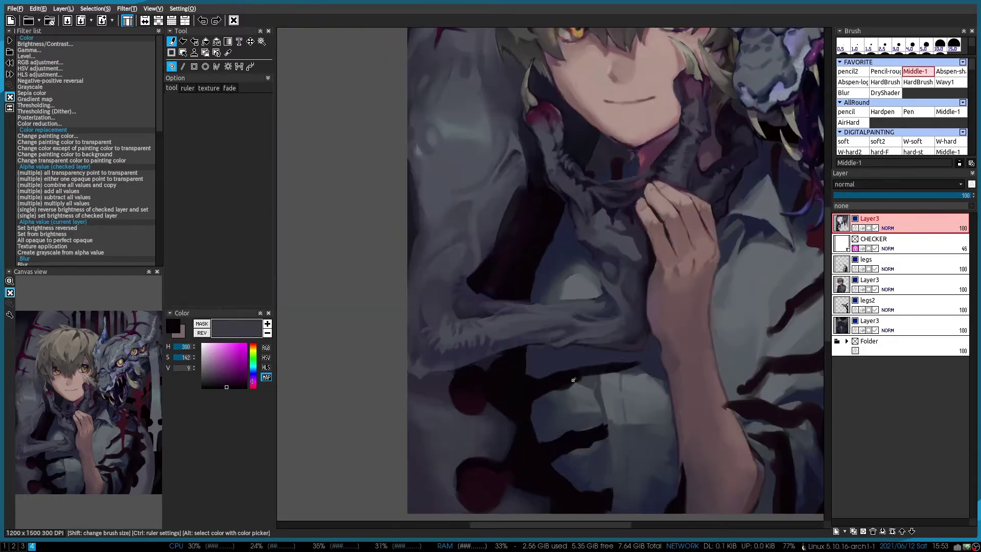
scroll(574, 380, "up", 1)
left_click_drag(584, 305, 554, 309)
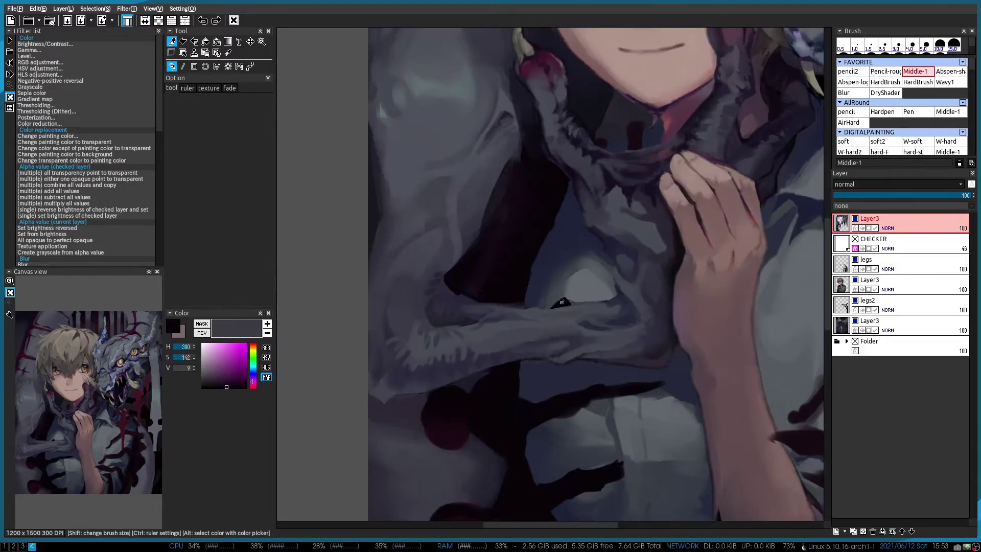
Paint a curved black leg over the pale shirt patch between the dragon's forearm and hand
scroll(526, 252, "down", 1)
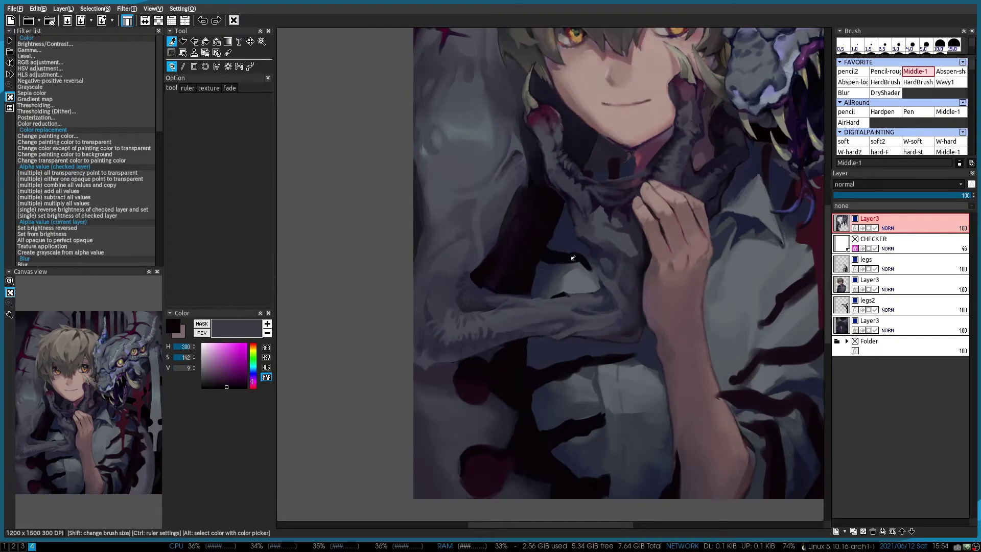
scroll(573, 258, "up", 2)
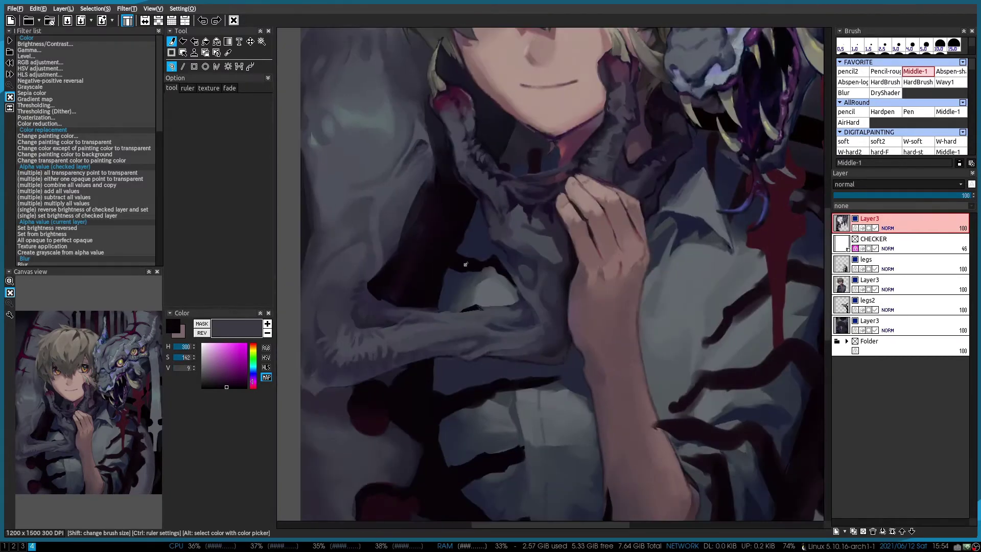
scroll(558, 267, "up", 1)
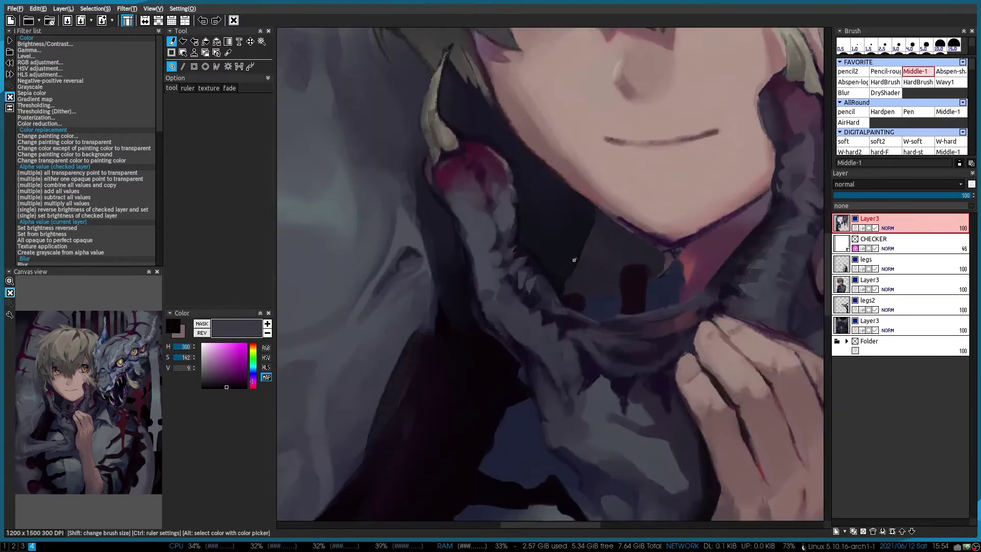
scroll(571, 280, "down", 3)
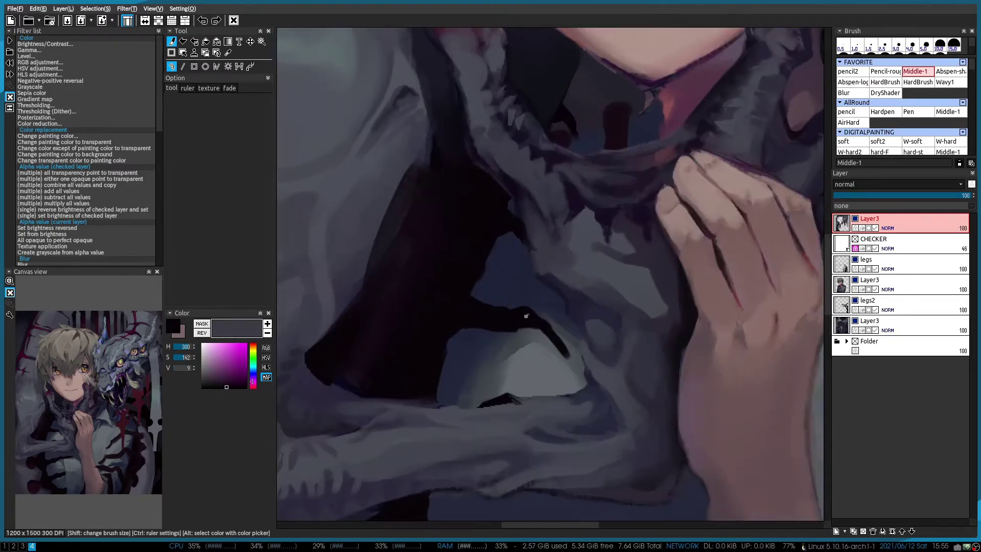
On the legs layer, taper the tip of the dark leg beside the boy's forearm and trim its edges
scroll(526, 316, "down", 5)
scroll(440, 286, "up", 5)
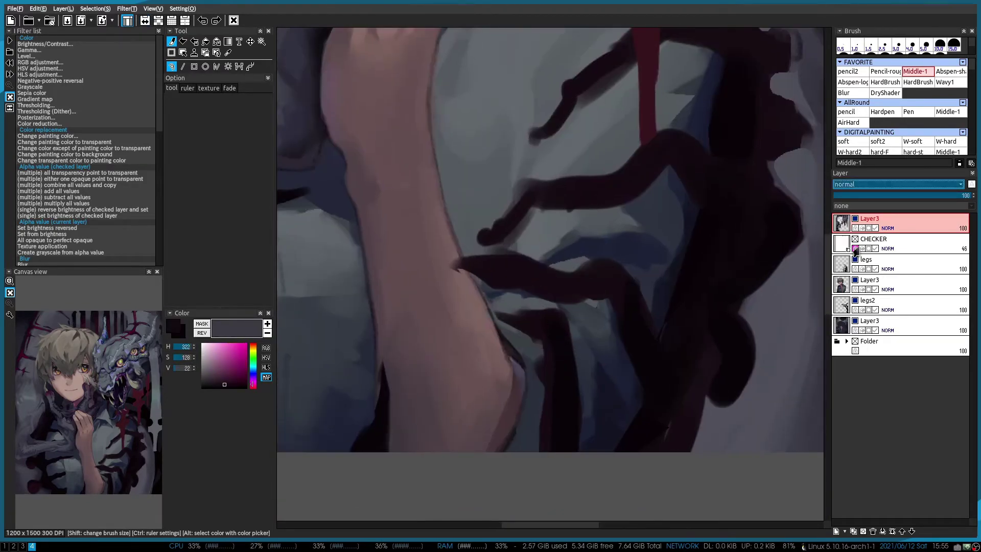
scroll(580, 259, "up", 2)
left_click(579, 259, "ctrl+shift")
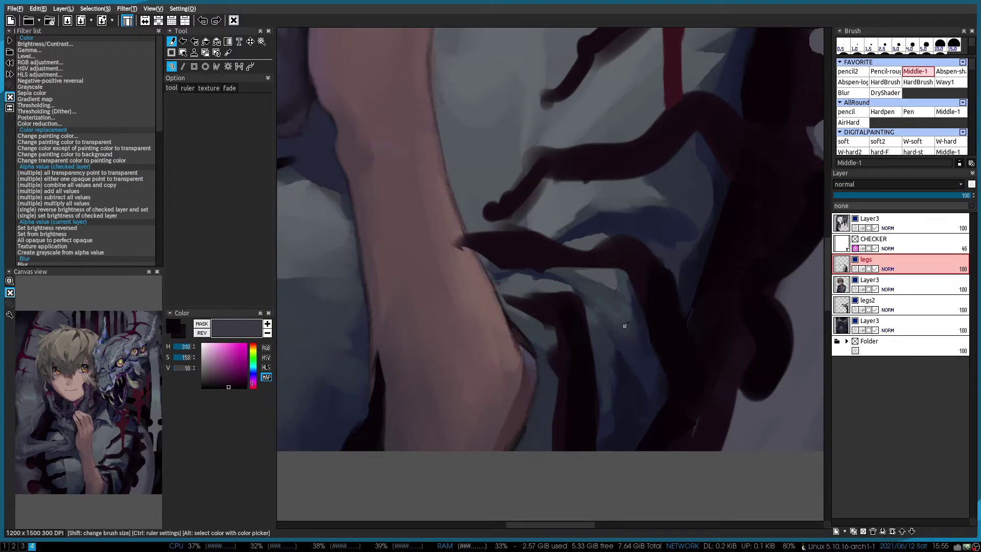
left_click_drag(624, 242, 582, 215)
scroll(508, 228, "down", 3)
key("h")
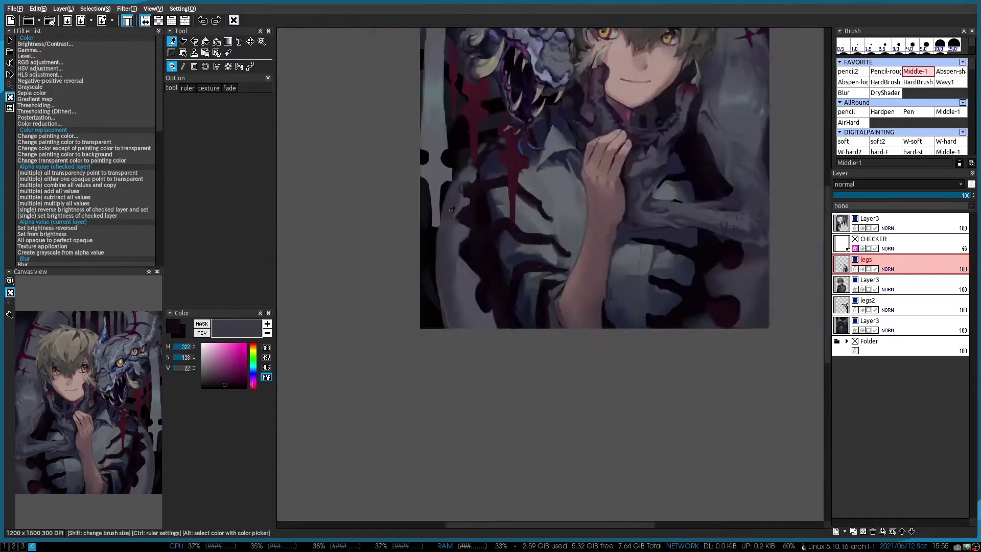
scroll(543, 275, "up", 3)
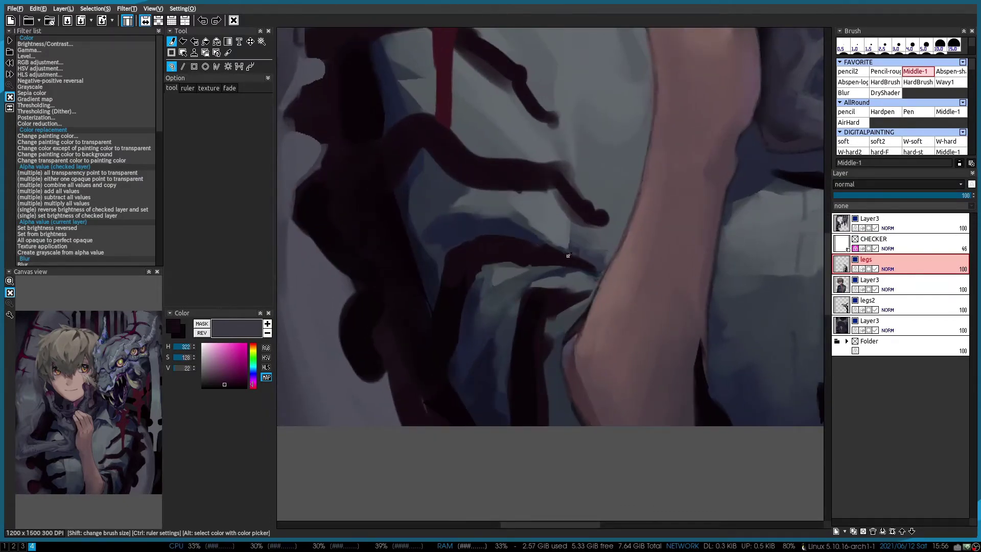
Reshape the bend of the leg beside the forearm into a bony joint with Middle-1 in a sampled near-black
key("h")
scroll(579, 301, "up", 3)
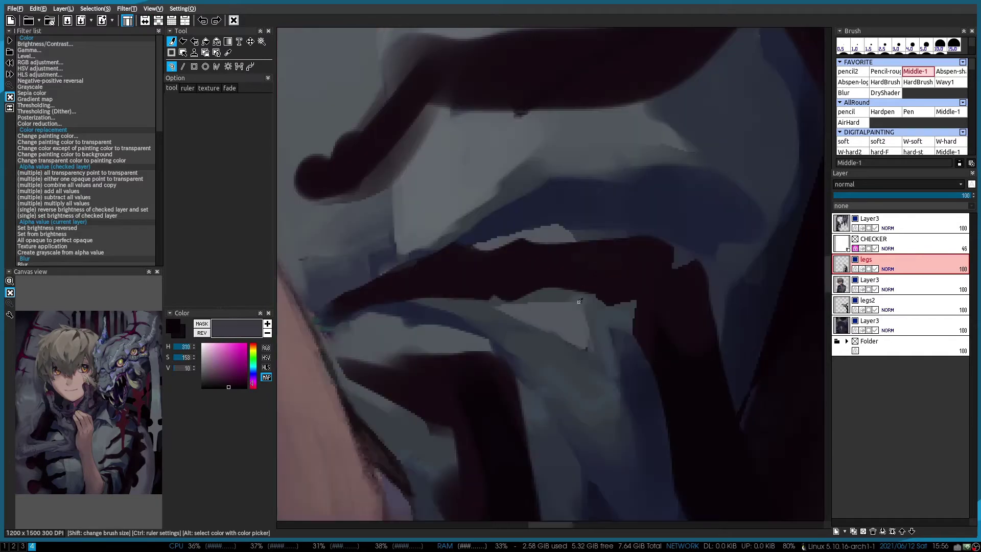
left_click(654, 267, "alt")
scroll(645, 299, "down", 2)
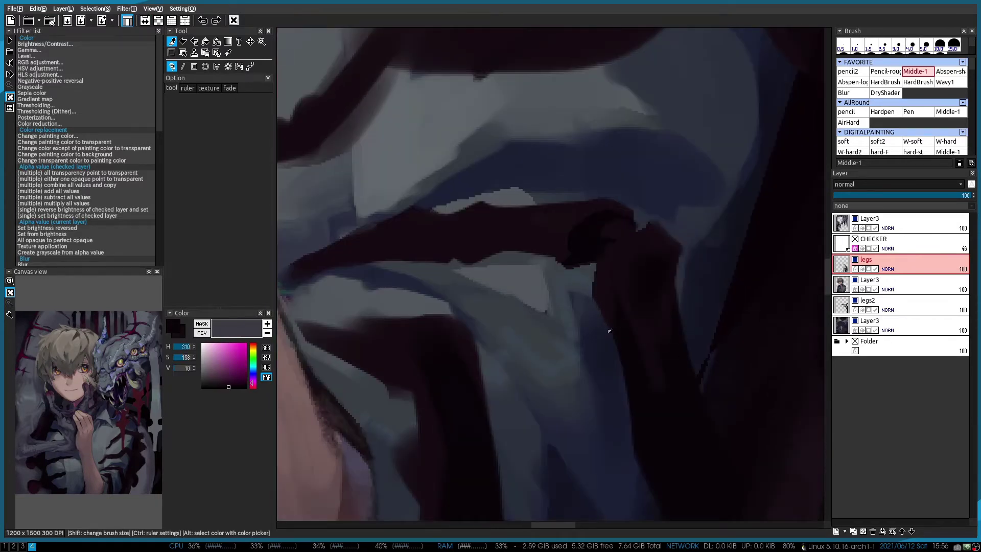
Form a knobby joint on the lowest leg beside the elbow and detail the joint of the leg above in sampled dark tones
scroll(610, 332, "down", 3)
left_click(547, 233, "alt")
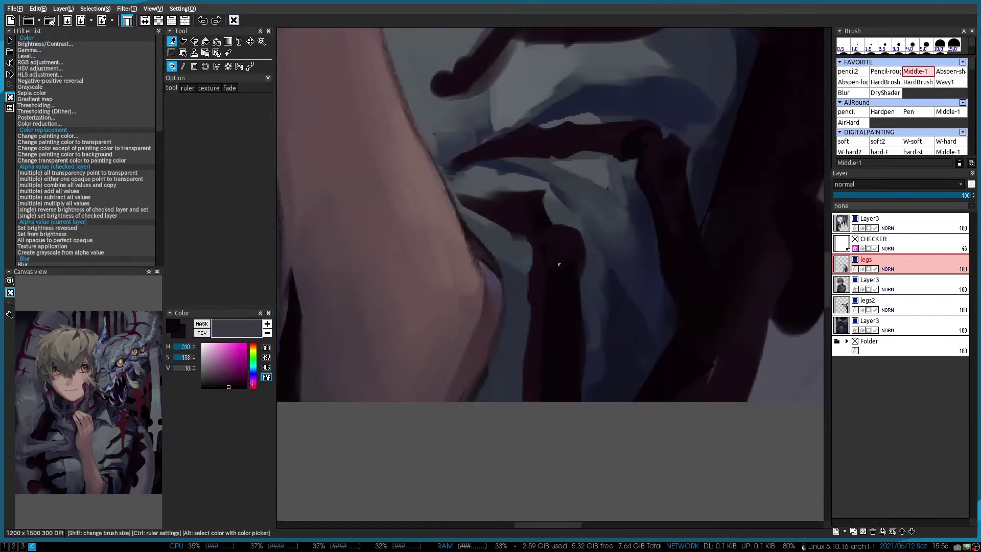
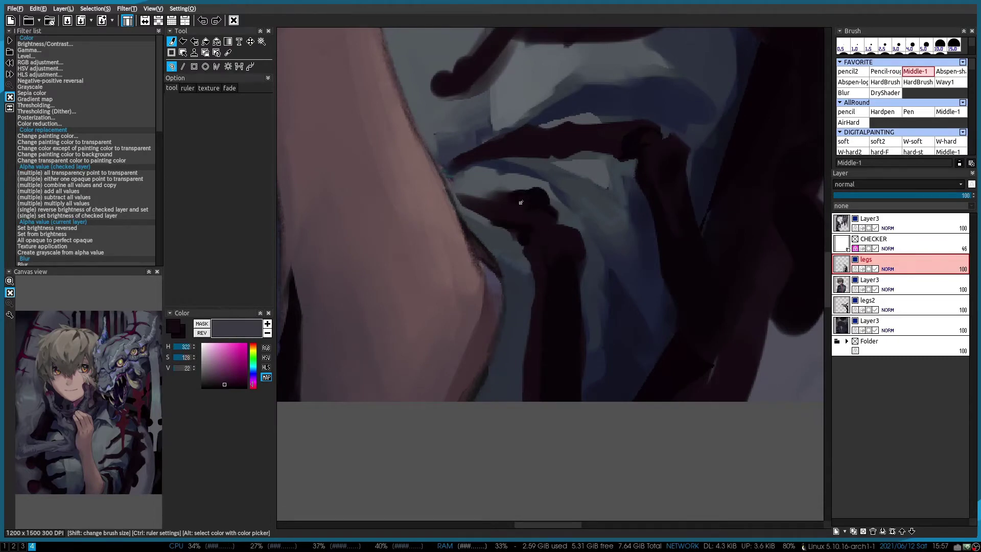
scroll(484, 202, "down", 3)
scroll(478, 213, "up", 5)
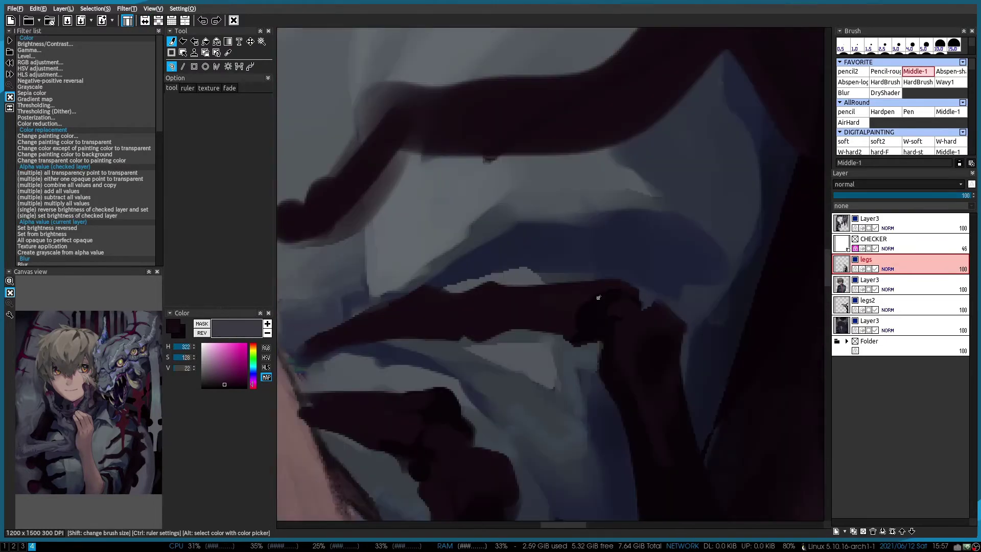
left_click(620, 308, "alt")
scroll(475, 236, "down", 5)
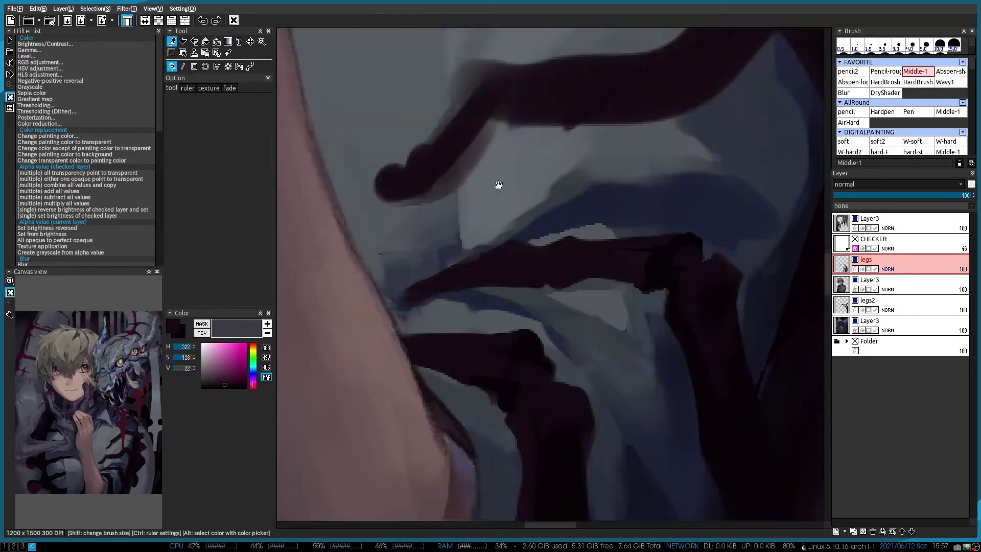
Select the lowest leg's front segment beside the elbow, rotate it with Transformation, and blend its joint in sampled dark tones
left_click(536, 436, "alt")
scroll(536, 436, "down", 3)
scroll(511, 358, "up", 4)
key("s")
mouse_move(587, 218)
left_mouse_down()
mouse_move(490, 409)
mouse_move(595, 358)
left_mouse_up()
key("b")
scroll(567, 242, "up", 2)
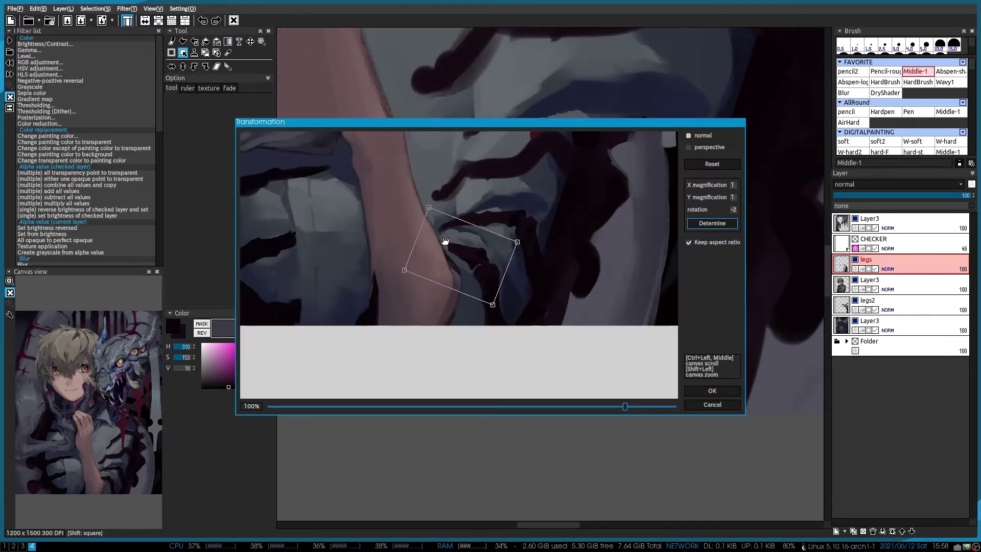
scroll(567, 242, "up", 2)
scroll(486, 278, "up", 2)
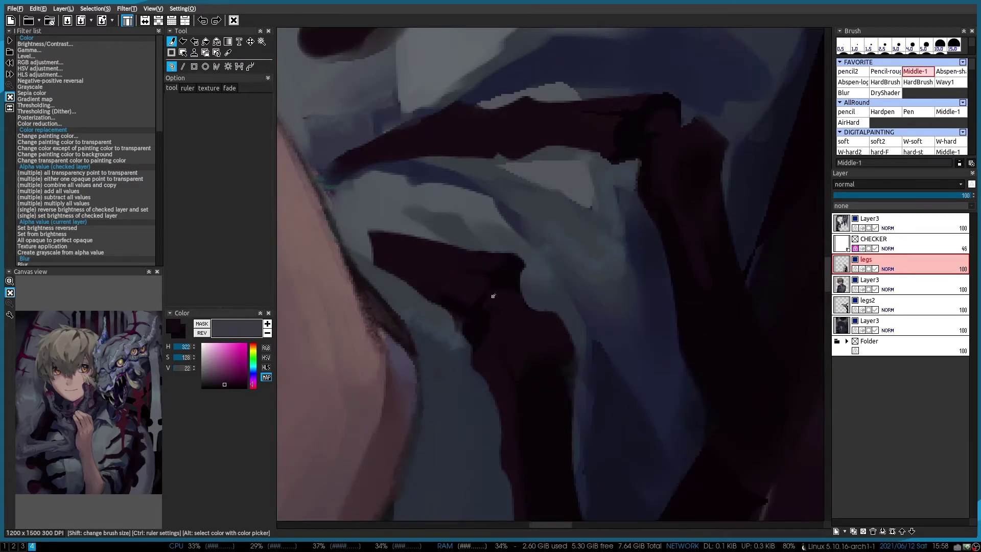
Lasso the lowest leg, shift it against the boy's forearm, and touch up its tip in a sampled near-black
scroll(496, 286, "down", 4)
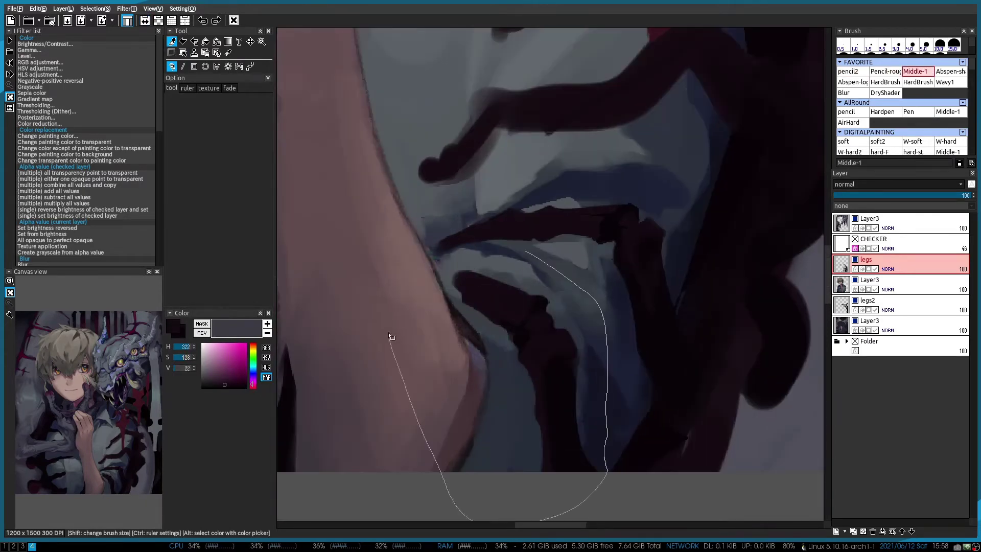
scroll(451, 349, "up", 2)
scroll(429, 274, "up", 1)
left_click(429, 275, "alt")
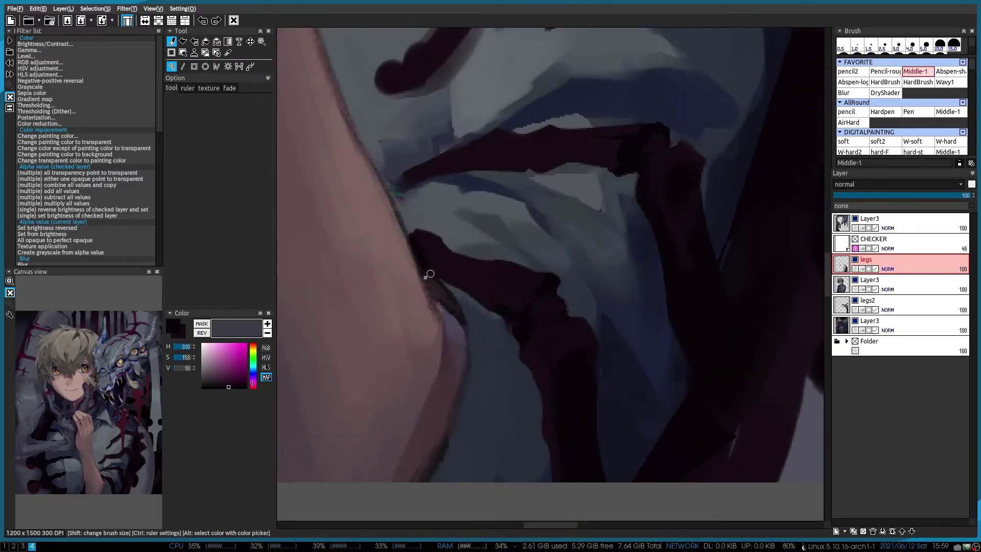
scroll(455, 288, "down", 3)
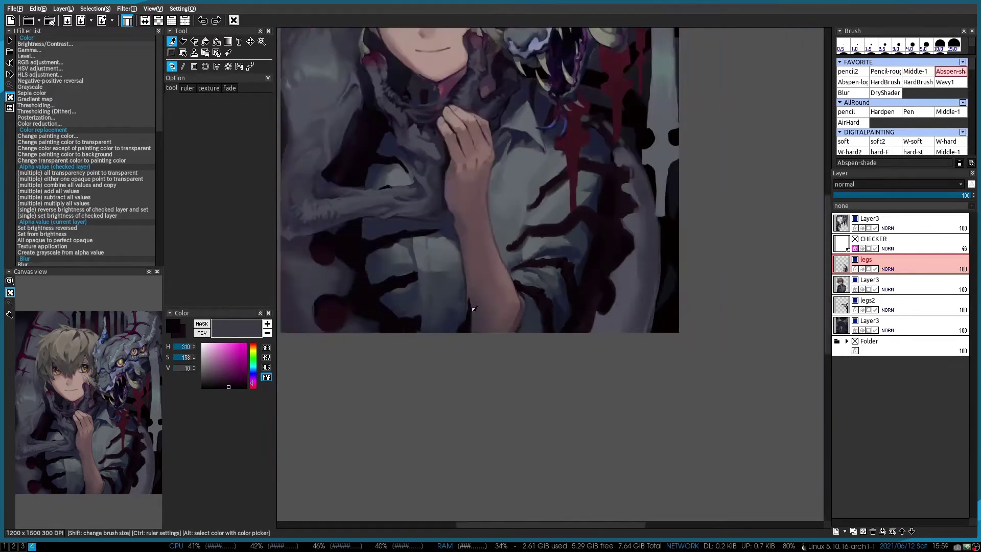
Reshape the leg below the red drip into a short angular limb with a raised knuckle, using Abspen-shade and Middle-1
scroll(440, 289, "up", 3)
mouse_move(441, 288)
left_mouse_down()
mouse_move(556, 283)
mouse_move(556, 306)
mouse_move(615, 344)
mouse_move(550, 286)
mouse_move(539, 254)
mouse_move(519, 240)
mouse_move(528, 233)
mouse_move(484, 211)
mouse_move(620, 164)
mouse_move(640, 262)
mouse_move(565, 278)
mouse_move(606, 272)
mouse_move(628, 219)
mouse_move(591, 192)
left_mouse_up()
key("2")
key("3")
scroll(550, 211, "down", 5)
scroll(550, 211, "up", 5)
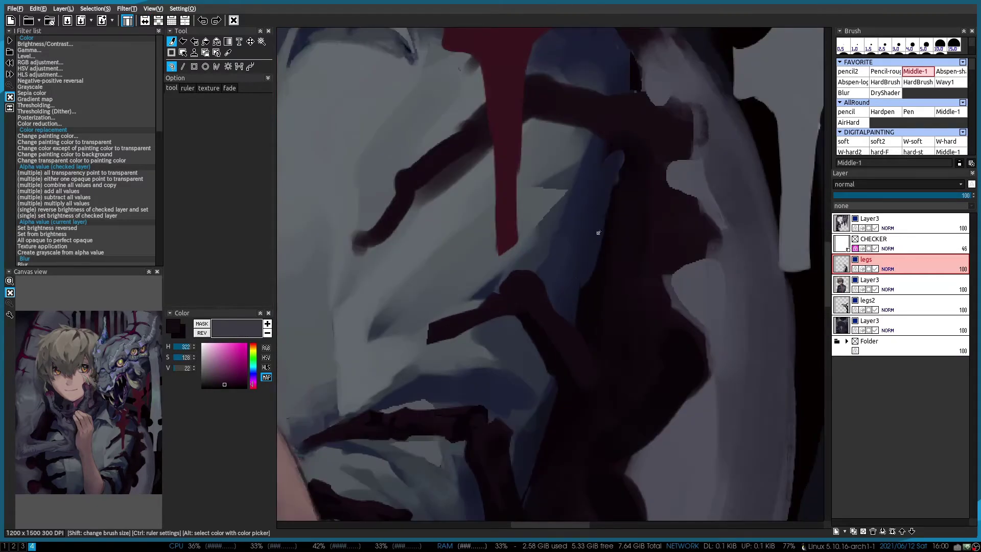
Divide the leg below the red drip into bony segments with a darker joint, using Middle-1 in sampled near-black tones
key("4")
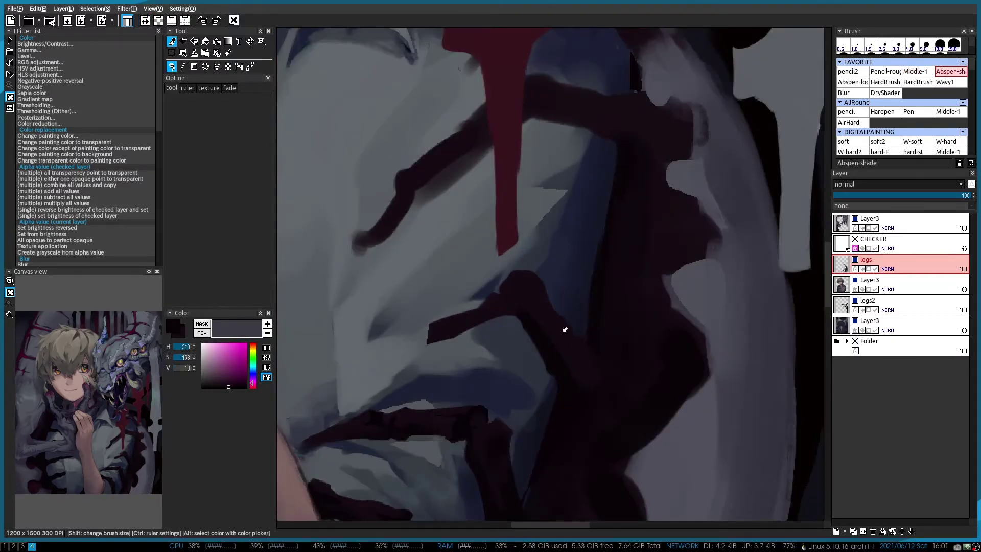
key("3")
mouse_move(564, 329)
left_mouse_down()
mouse_move(584, 324)
mouse_move(533, 291)
mouse_move(494, 352)
left_mouse_up()
left_click(586, 300, "alt")
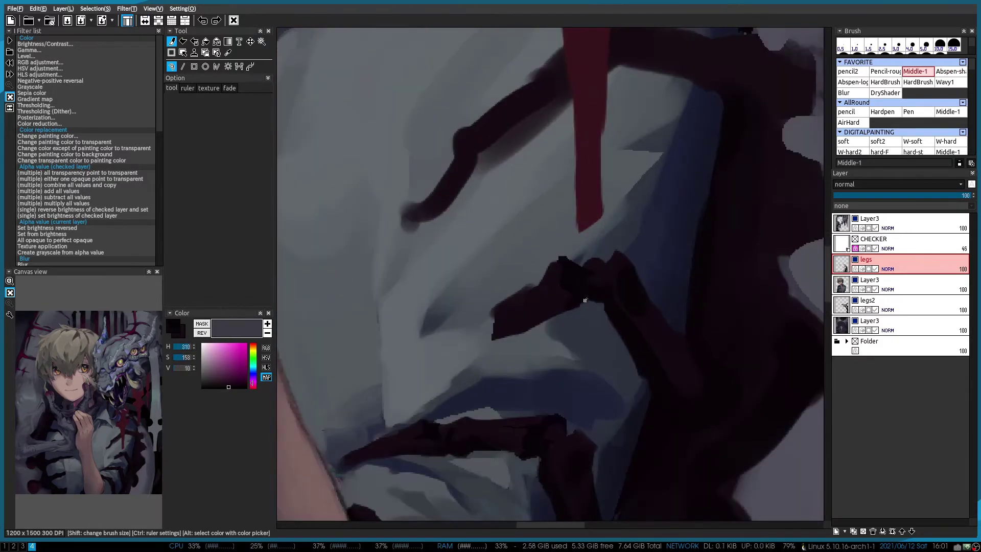
Reshape the leg just below the blood drip's tip in dark purple, tapering it into a pointed claw over the shirt
left_click(566, 271, "alt")
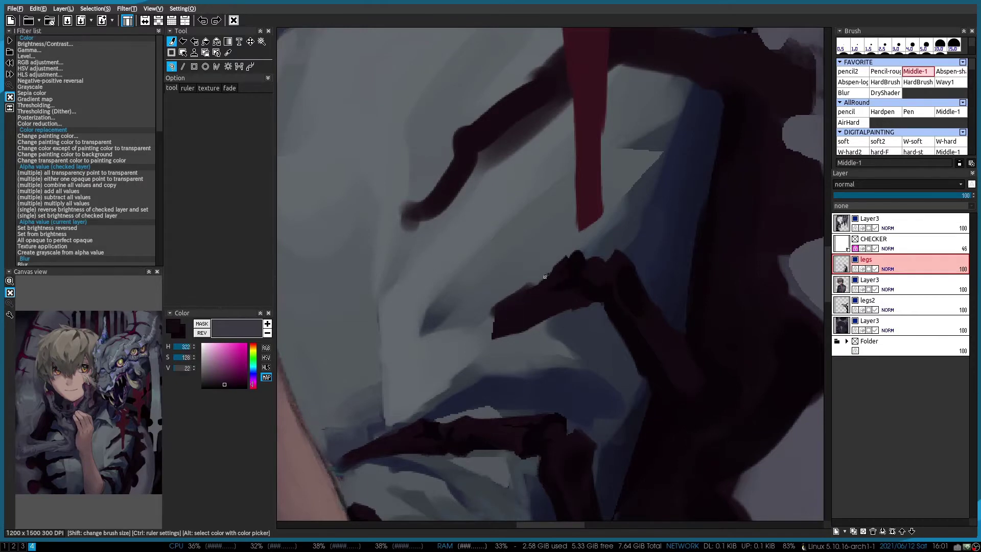
mouse_move(562, 276)
left_mouse_down()
mouse_move(463, 339)
mouse_move(542, 217)
left_mouse_up()
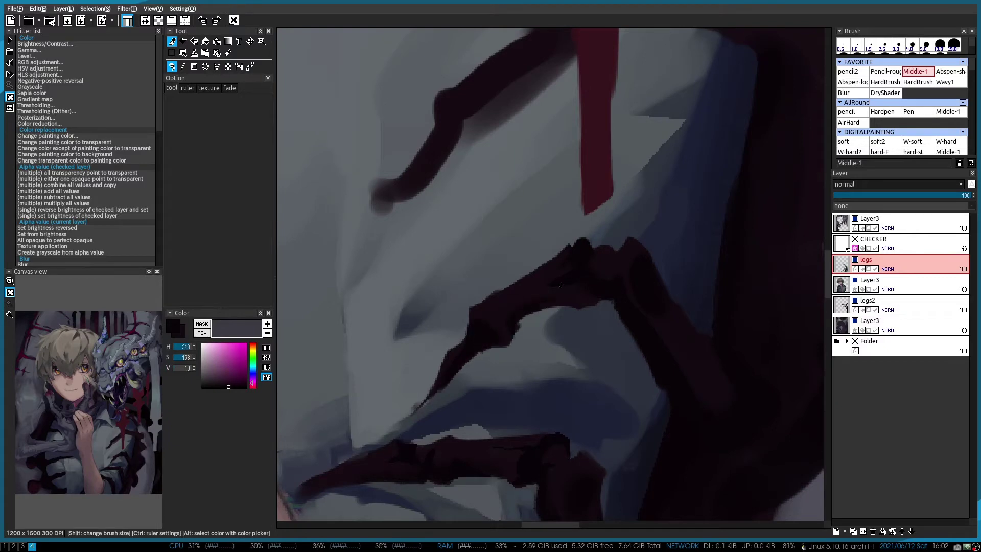
mouse_move(560, 287)
left_mouse_down()
mouse_move(565, 407)
mouse_move(494, 193)
mouse_move(569, 352)
mouse_move(552, 312)
left_mouse_up()
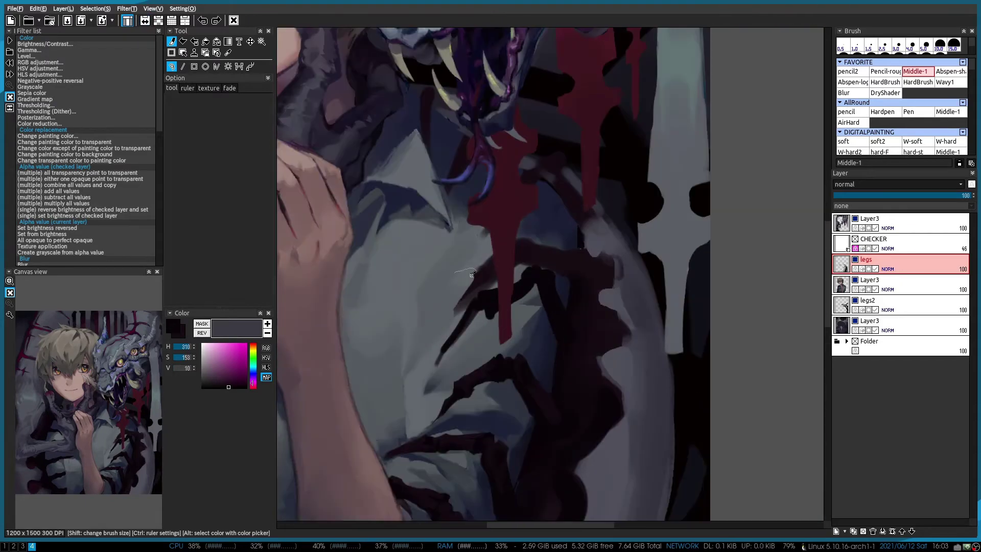
Paint curved, pointed claws on the two legs that pass behind the blood drip, using sampled dark purple
mouse_move(464, 307)
left_mouse_down()
mouse_move(490, 278)
mouse_move(577, 263)
left_mouse_up()
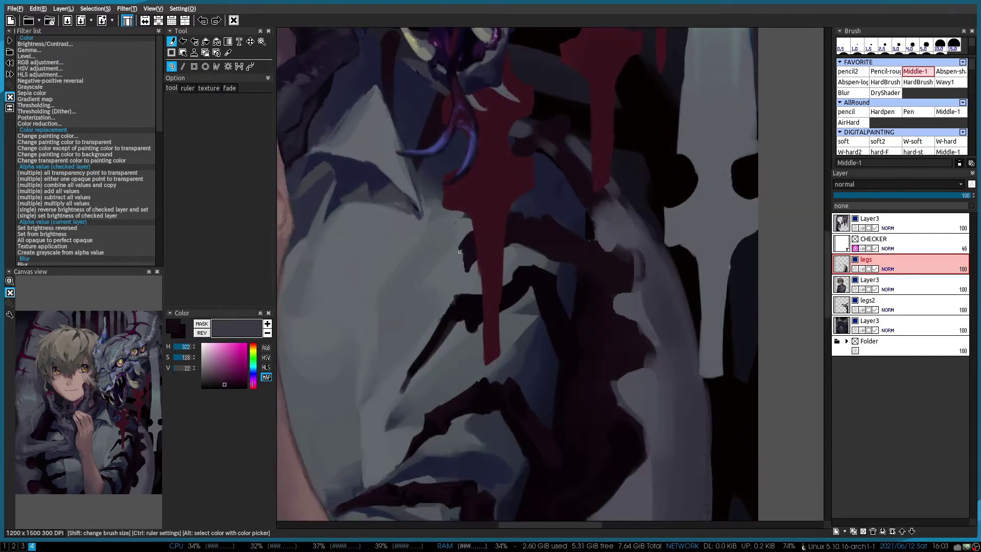
left_click_drag(459, 251, 409, 300)
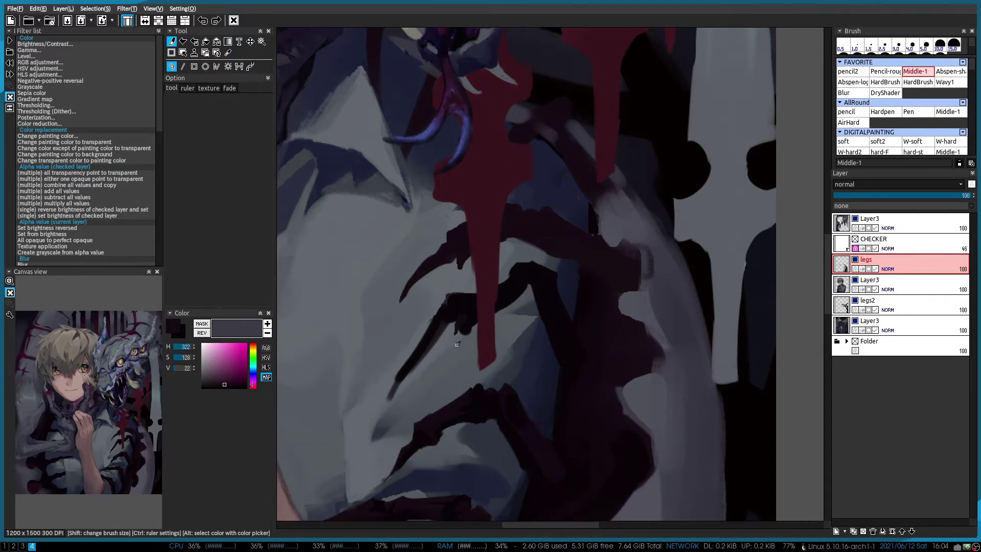
left_click(458, 343, "alt")
left_click_drag(458, 343, 450, 313)
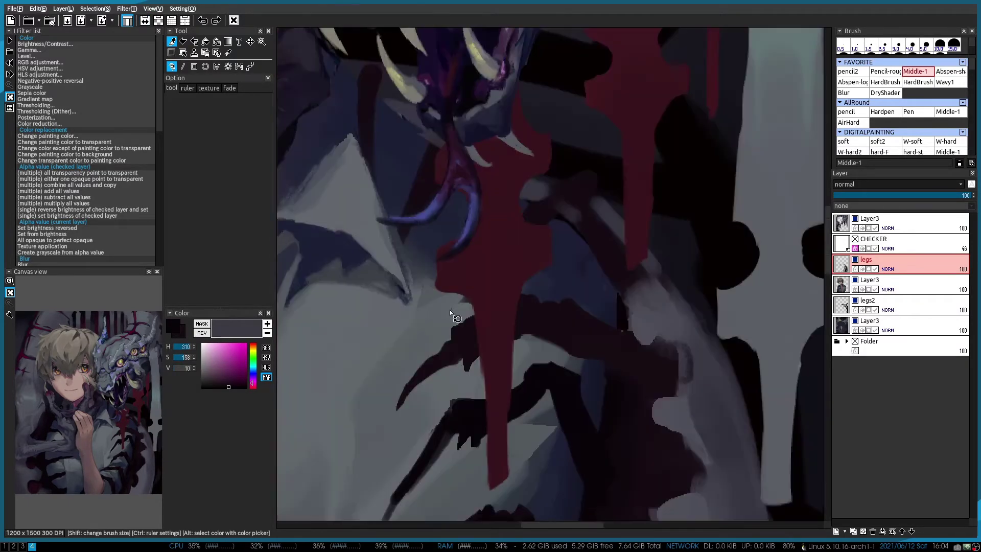
Darken the joint where the upper clawed leg meets the body and sharpen the topmost leg beside the creature's tongue
left_click_drag(607, 366, 664, 384)
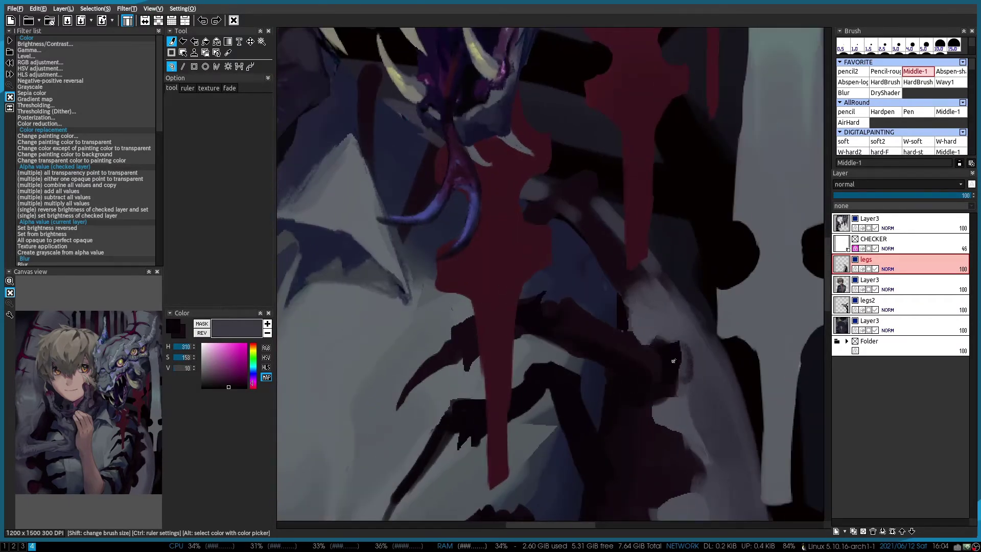
scroll(593, 307, "down", 2)
left_click(580, 253, "alt")
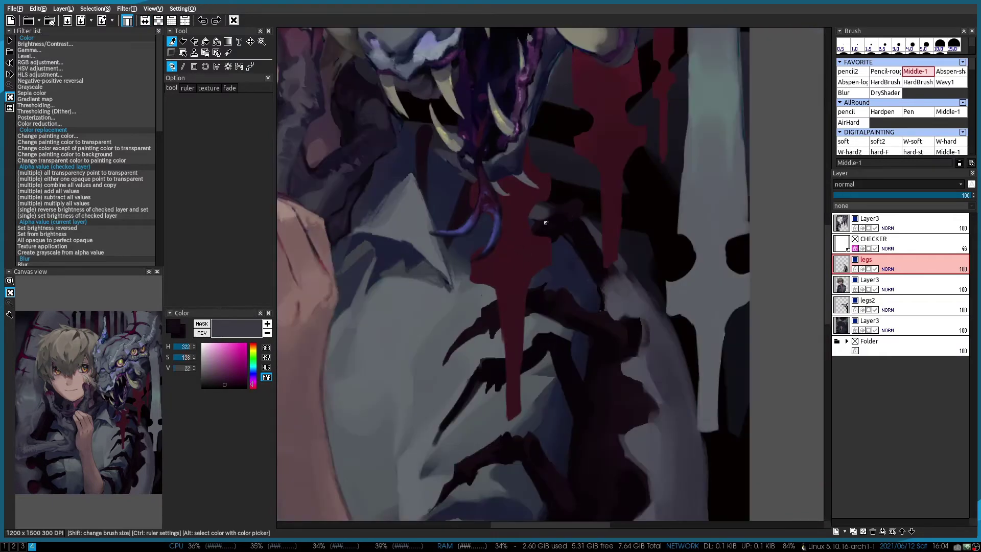
scroll(462, 307, "down", 1)
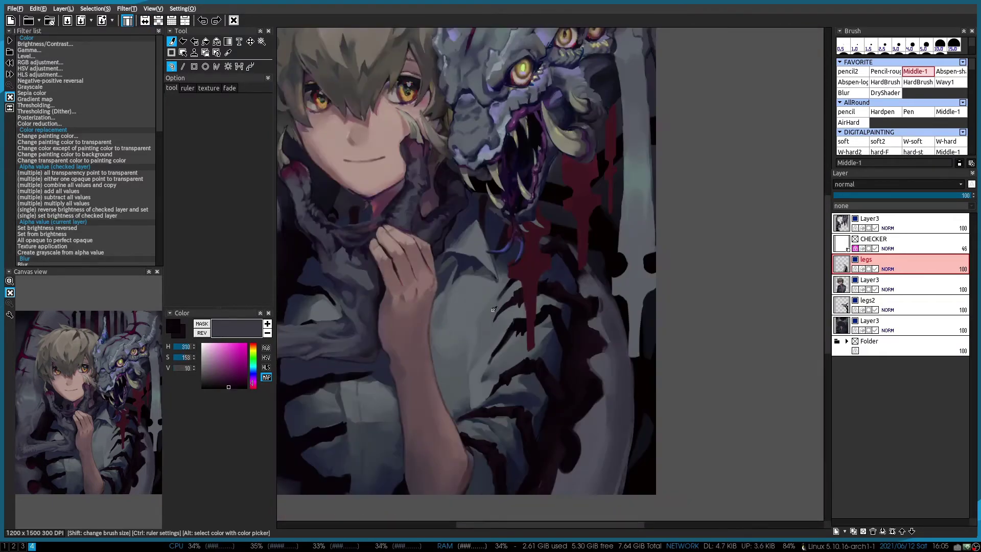
Extend the dark upper body and its rounded joint over the grey shell, checking the shape in the mirrored view
scroll(493, 310, "up", 2)
scroll(580, 259, "down", 2)
scroll(499, 405, "up", 2)
left_click(544, 378, "alt")
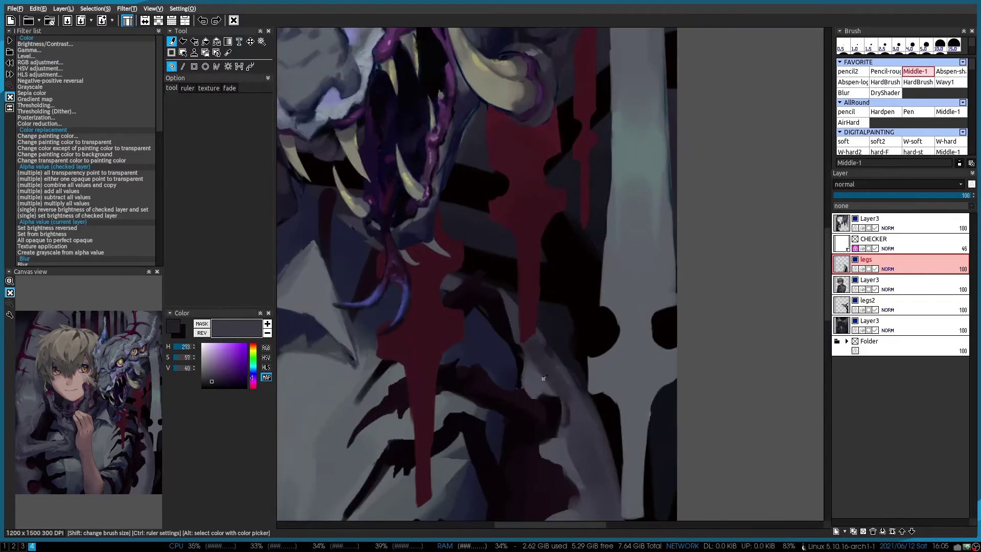
left_click(544, 377, "alt")
scroll(544, 377, "down", 1)
scroll(511, 332, "up", 1)
scroll(485, 292, "up", 1)
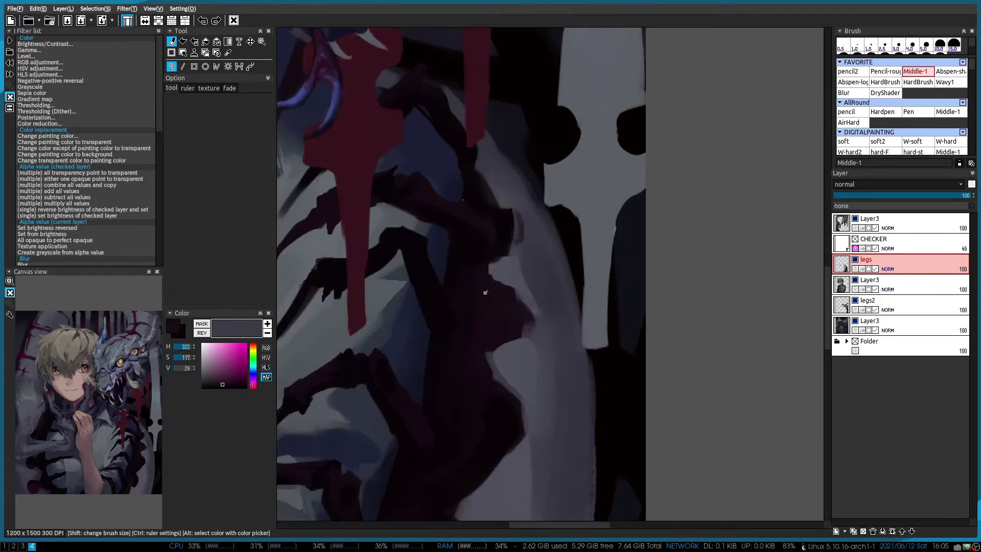
key("h")
key("h")
scroll(517, 268, "down", 1)
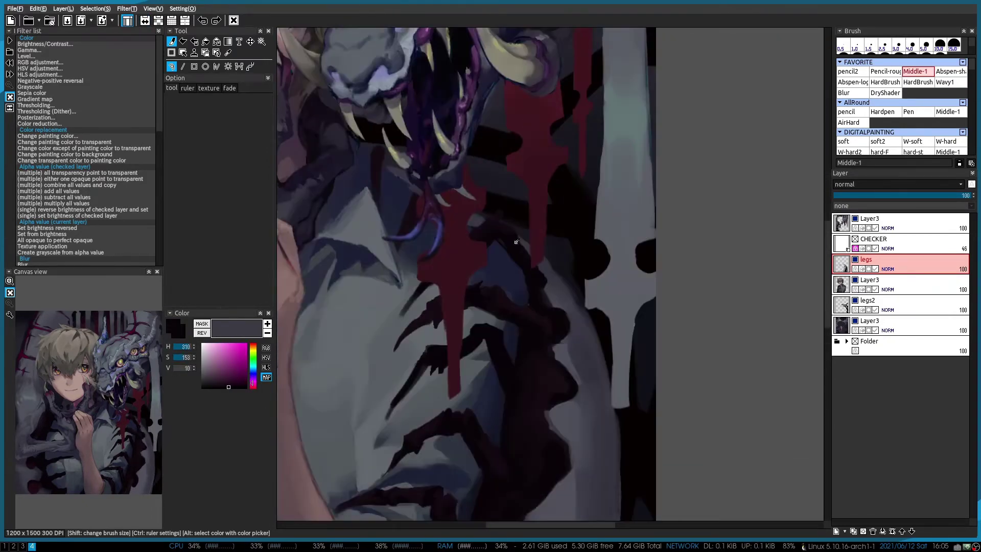
Define the topmost leg behind the blood drips and the rounded knobs where it joins the body
scroll(455, 253, "up", 1)
left_click(432, 273, "alt")
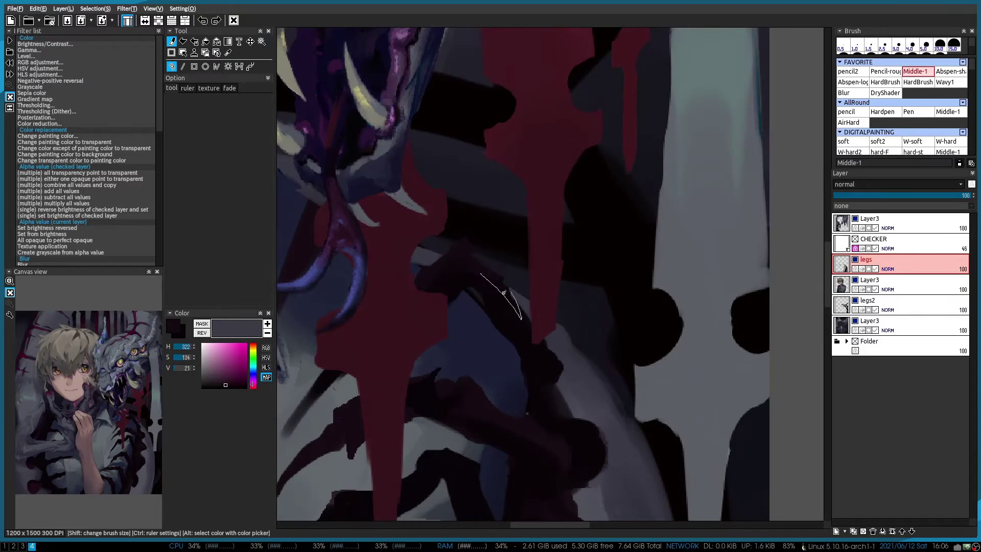
scroll(504, 293, "down", 1)
key("h")
key("h")
left_click(410, 302, "alt")
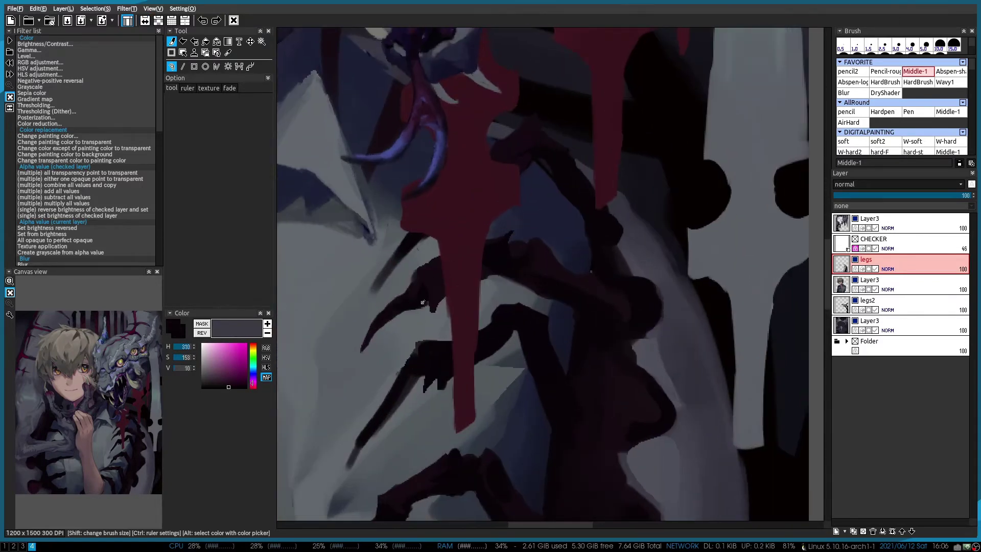
Add spiky knuckle details and dark shading to the two legs crossing behind the blood drip
left_click_drag(422, 302, 452, 239)
left_click(452, 240, "alt")
scroll(570, 226, "down", 1)
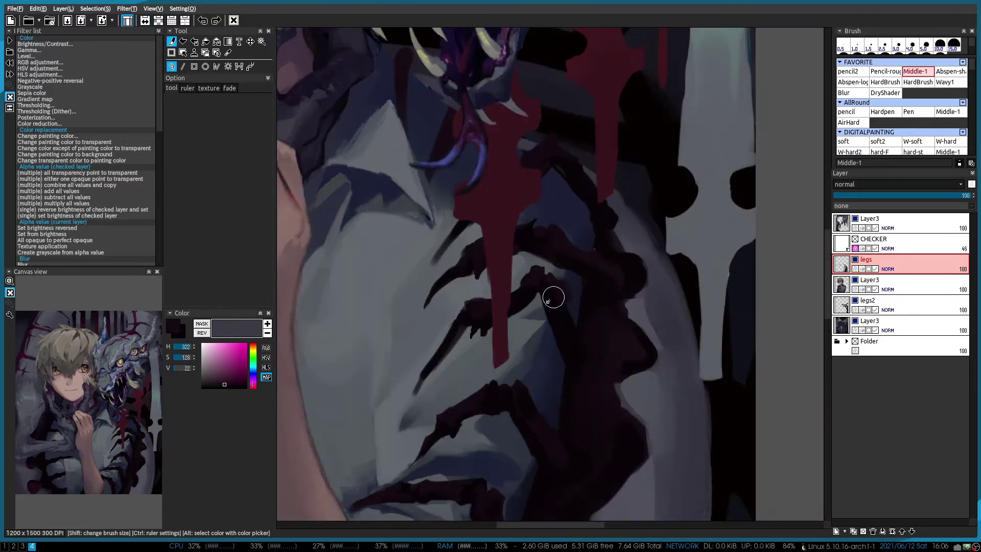
scroll(567, 352, "up", 2)
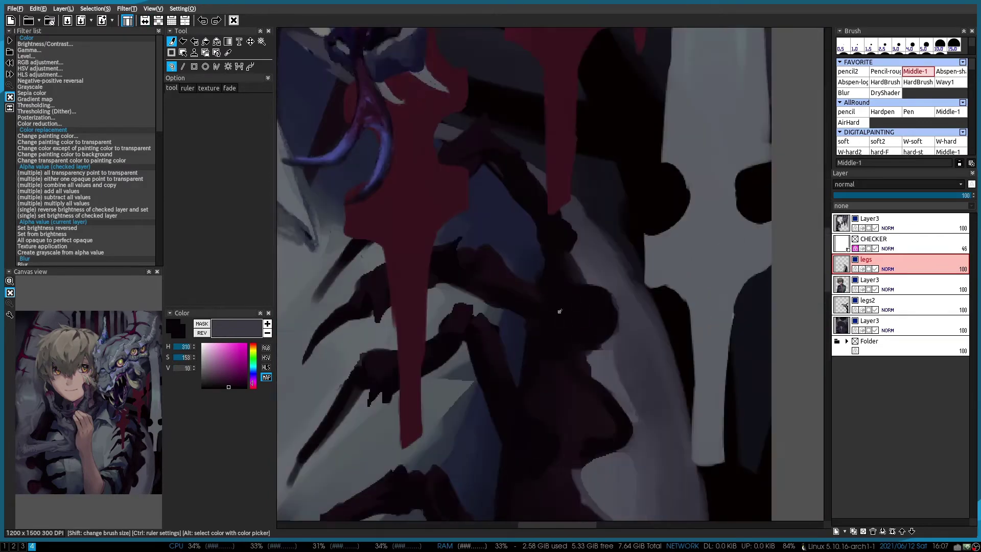
scroll(532, 299, "down", 1)
scroll(532, 300, "up", 2)
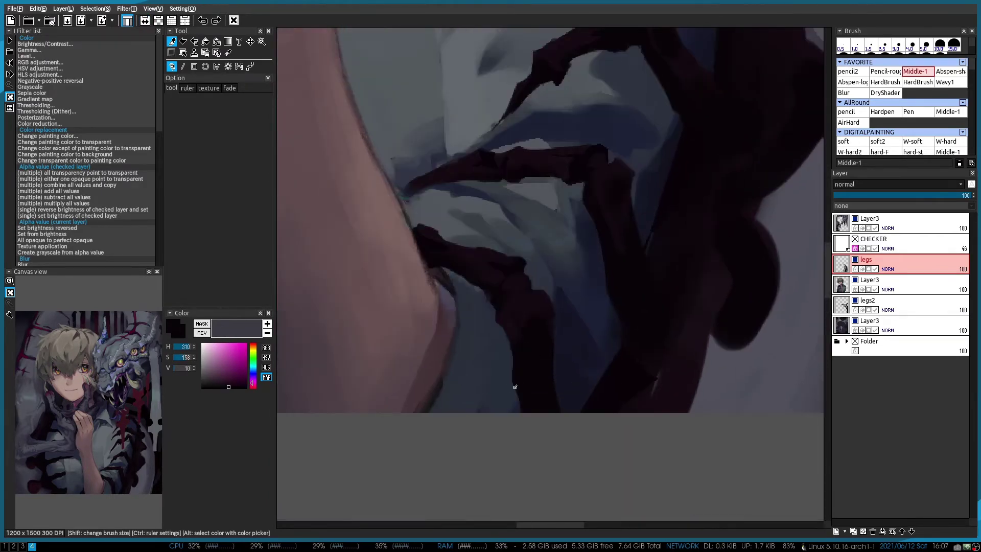
Refine the knuckles and upper segments of the middle legs over the shirt with sampled dark purples
left_click(553, 184, "alt")
key("h")
scroll(565, 267, "down", 1)
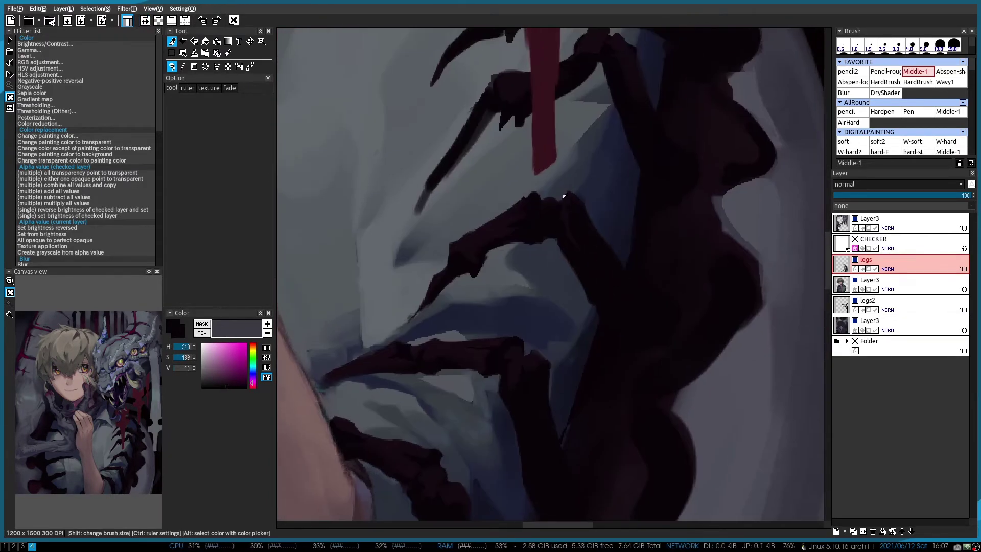
scroll(561, 241, "up", 1)
left_click(560, 214, "alt")
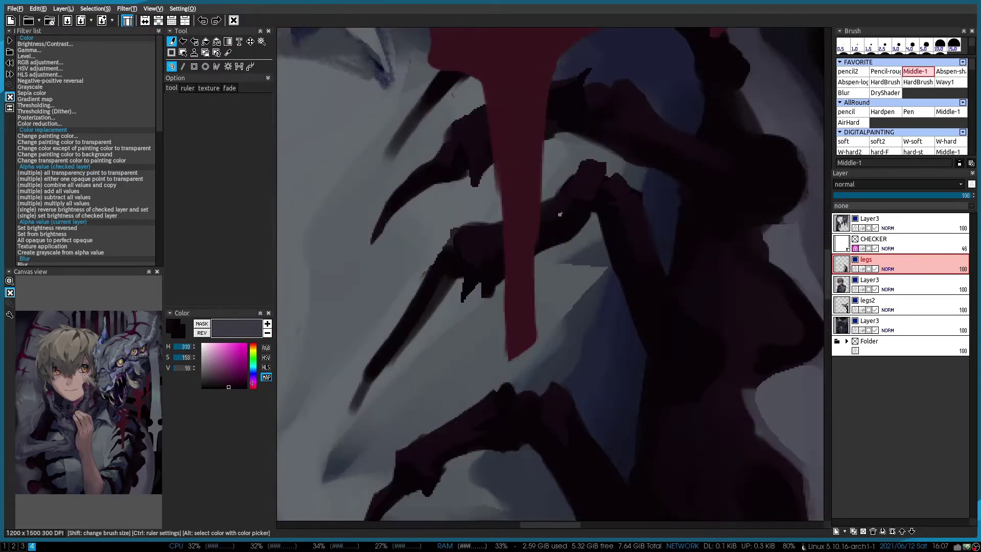
scroll(578, 200, "down", 2)
scroll(565, 258, "up", 2)
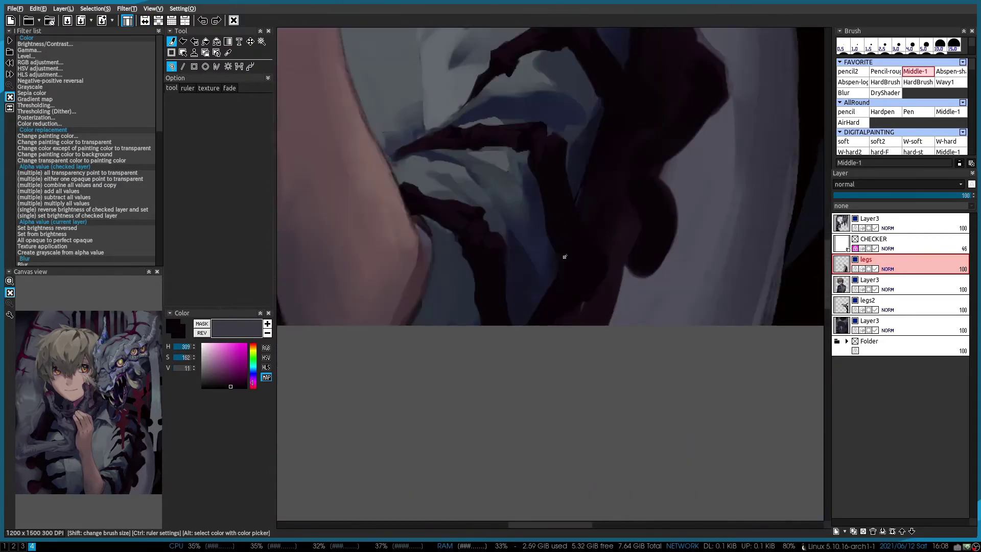
Shade the lower body segments and add small bumps and creases near the canvas's bottom edge
left_click(511, 319, "alt")
scroll(507, 284, "up", 1)
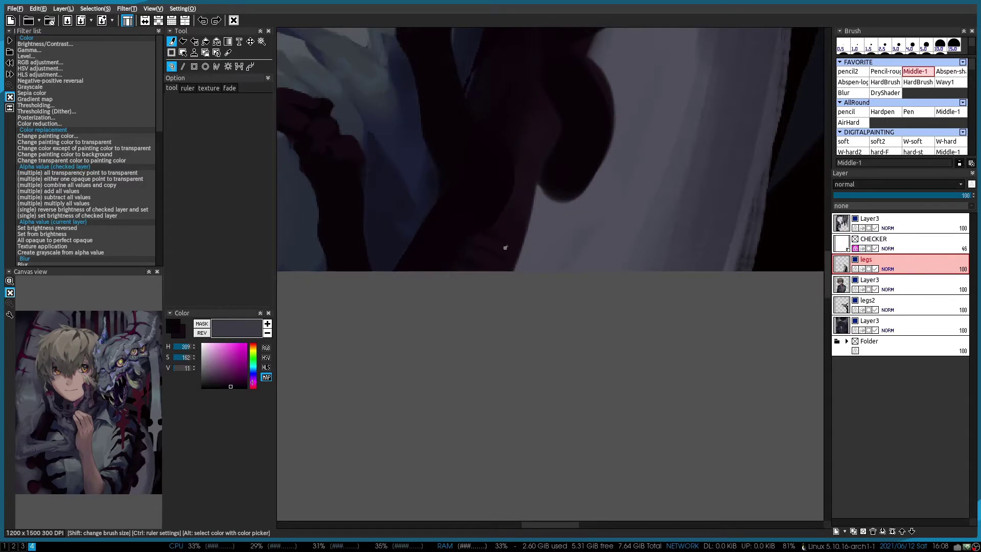
scroll(505, 247, "up", 1)
scroll(480, 198, "up", 3)
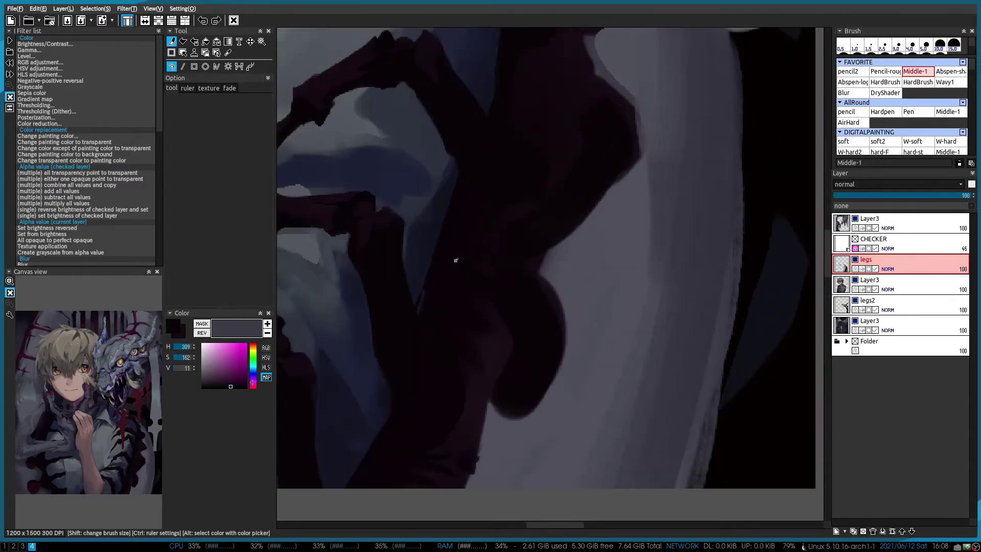
left_click(427, 323, "alt")
scroll(463, 335, "down", 3)
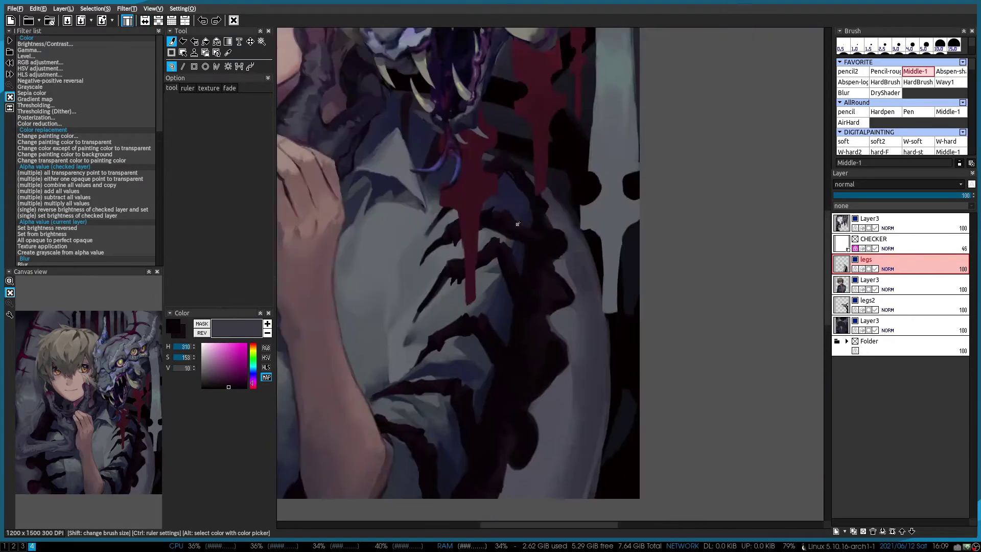
scroll(517, 223, "up", 2)
left_click(508, 311, "alt")
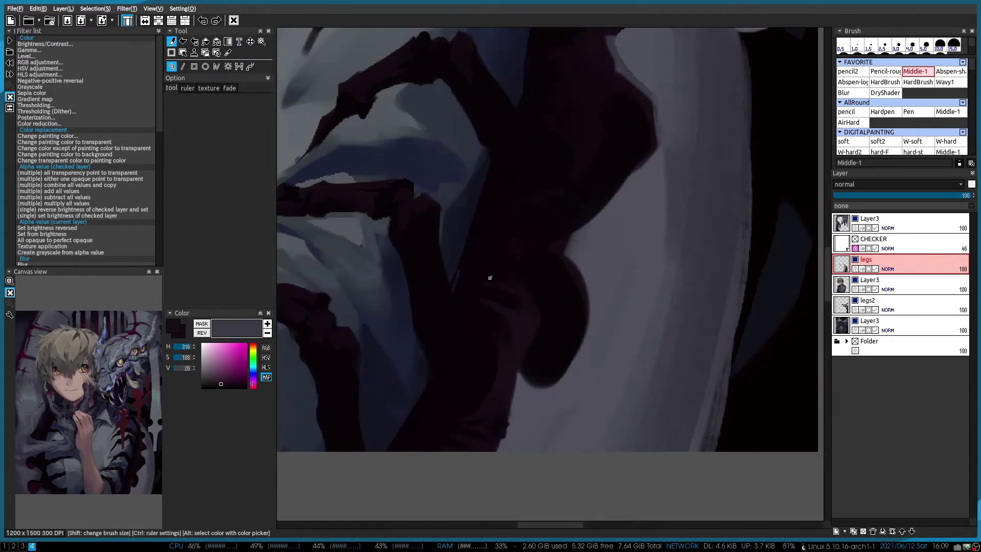
Paint a row of small rib-like ridges along the centre of the dark segmented body
scroll(490, 276, "down", 4)
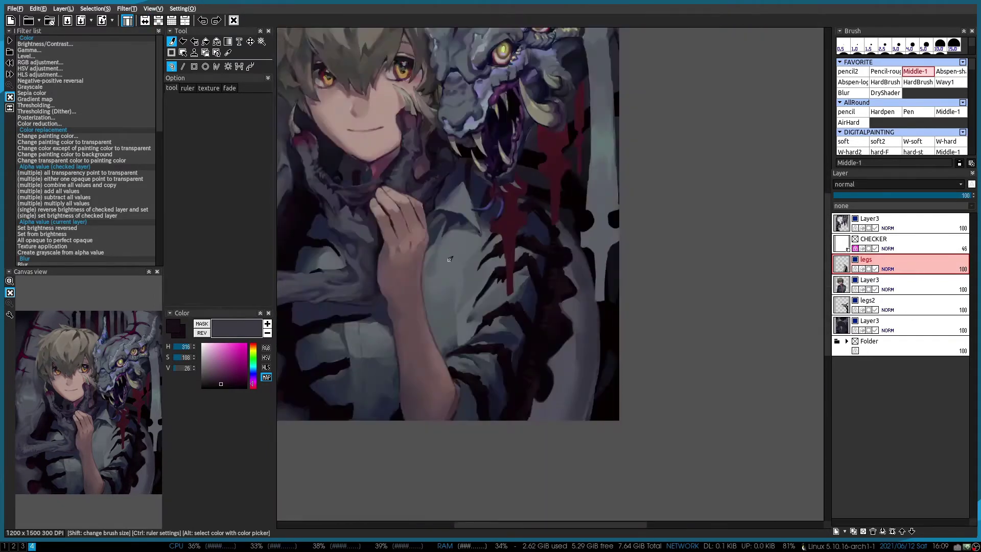
scroll(450, 259, "up", 3)
left_click(560, 282, "alt")
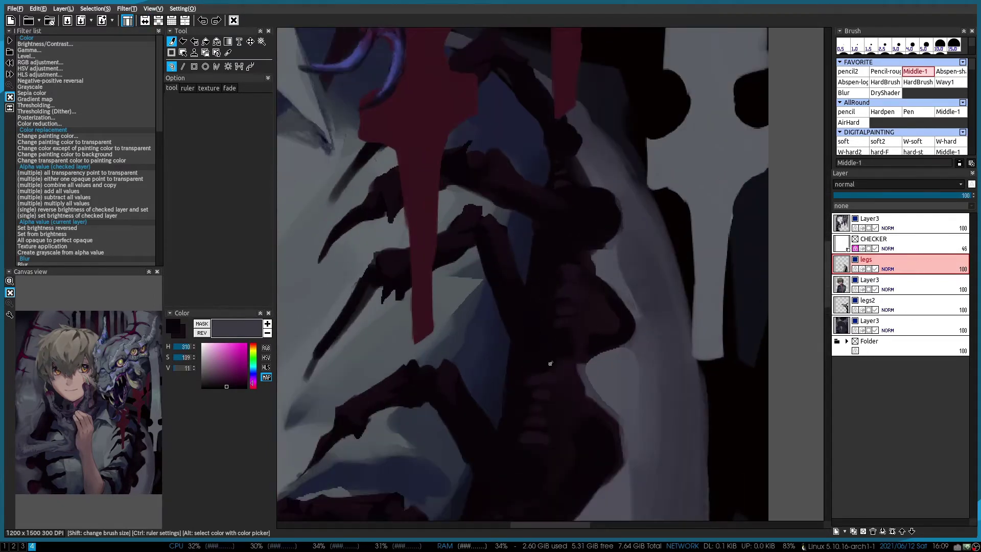
scroll(550, 364, "up", 1)
left_click(553, 394, "alt")
scroll(536, 273, "down", 1)
left_click(517, 382, "alt")
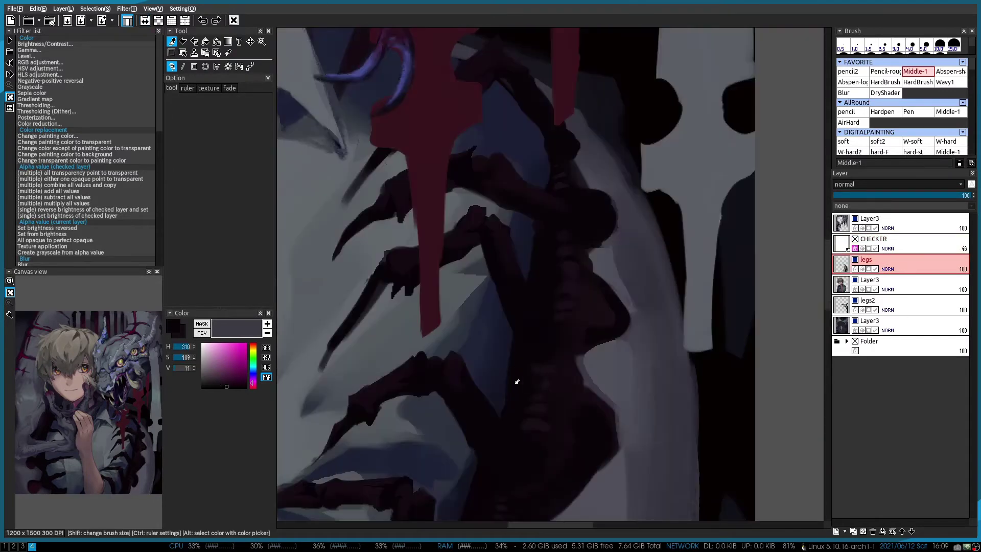
Darken the round red segments beside the lower-left legs, with the topmost Layer3 as the active layer
scroll(535, 413, "down", 5)
scroll(576, 318, "up", 4)
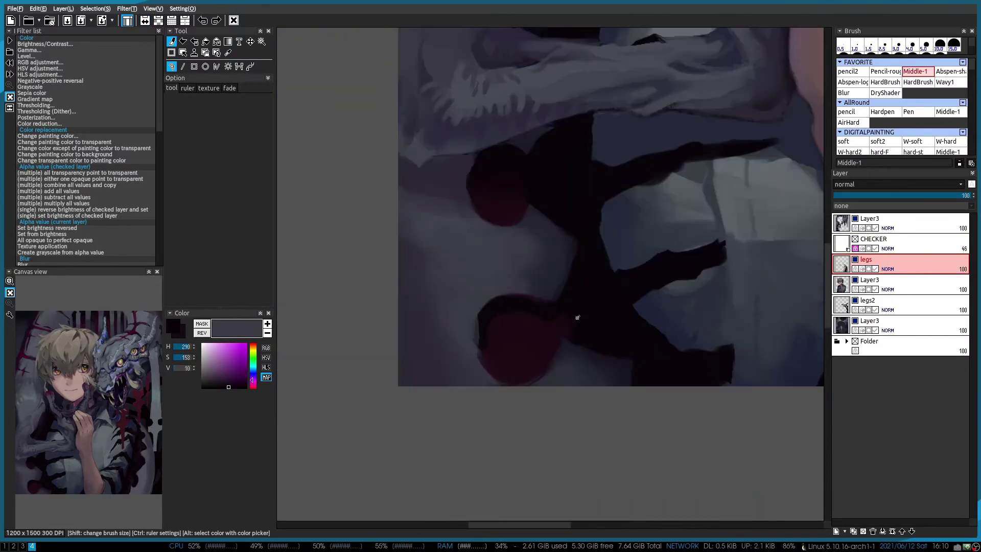
scroll(511, 382, "up", 1)
left_click(511, 383, "alt")
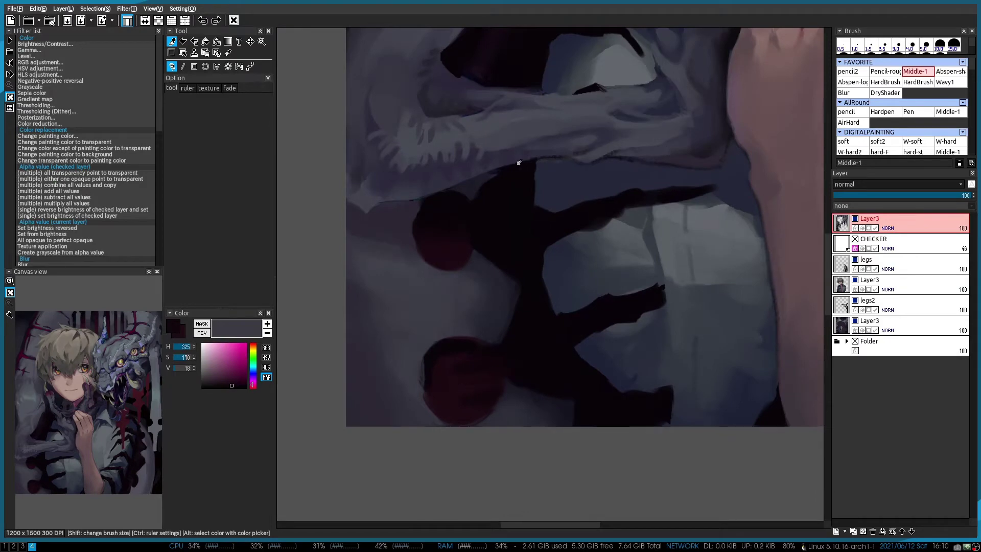
left_click_drag(458, 264, 470, 308)
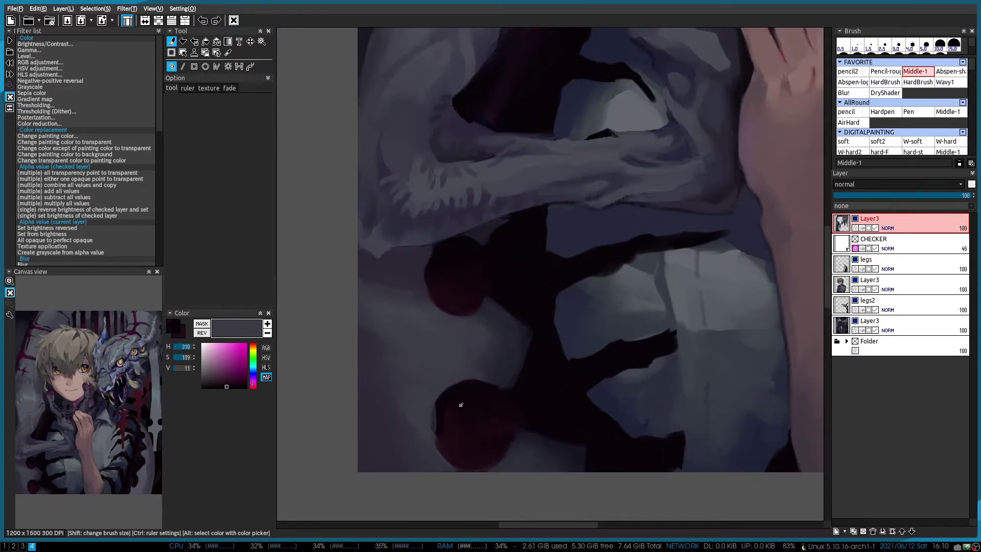
scroll(449, 258, "down", 3)
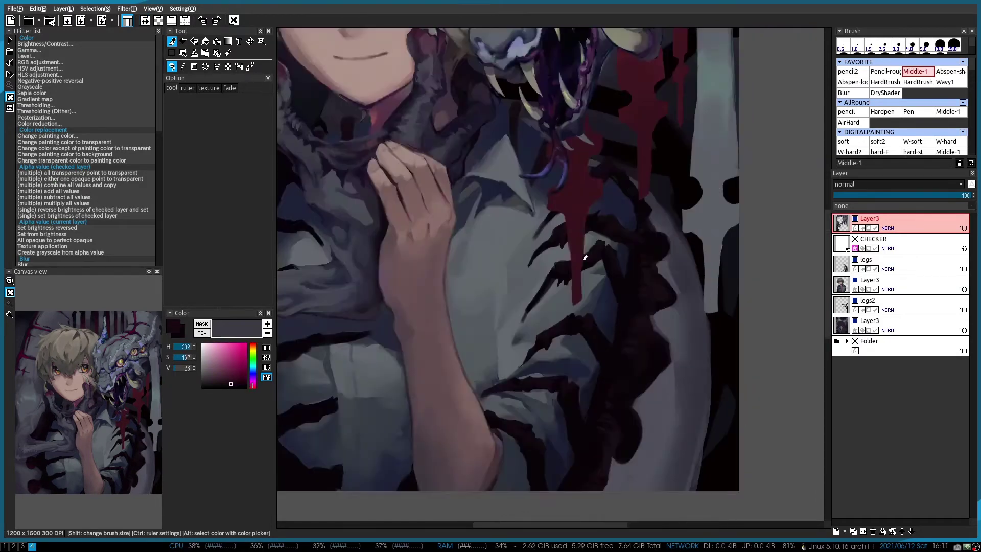
Clean up the lower scalloped edge of the dark body against the shell with grey and dark red tones
scroll(511, 255, "up", 3)
left_click(223, 389)
scroll(577, 307, "down", 2)
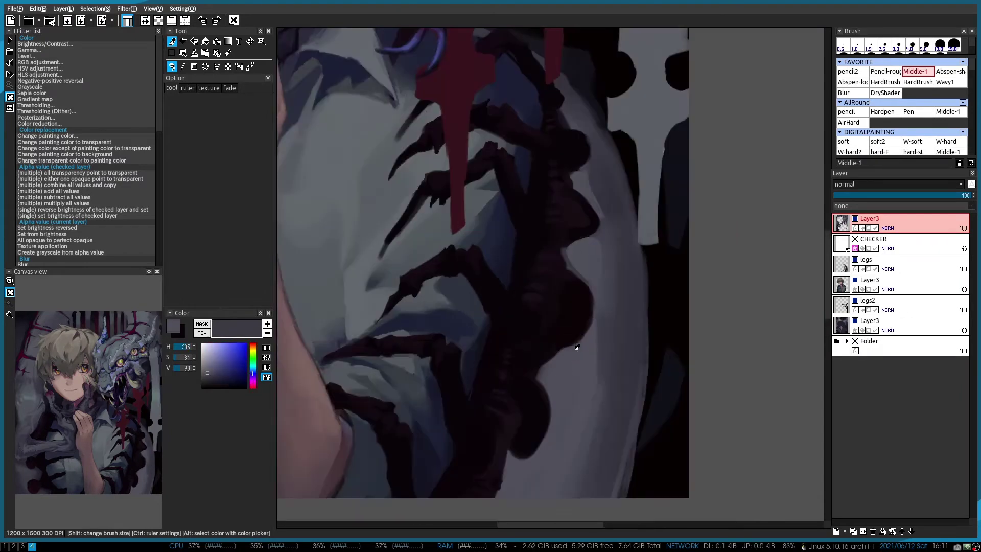
scroll(508, 456, "down", 2)
scroll(519, 380, "up", 3)
left_click(519, 379, "alt")
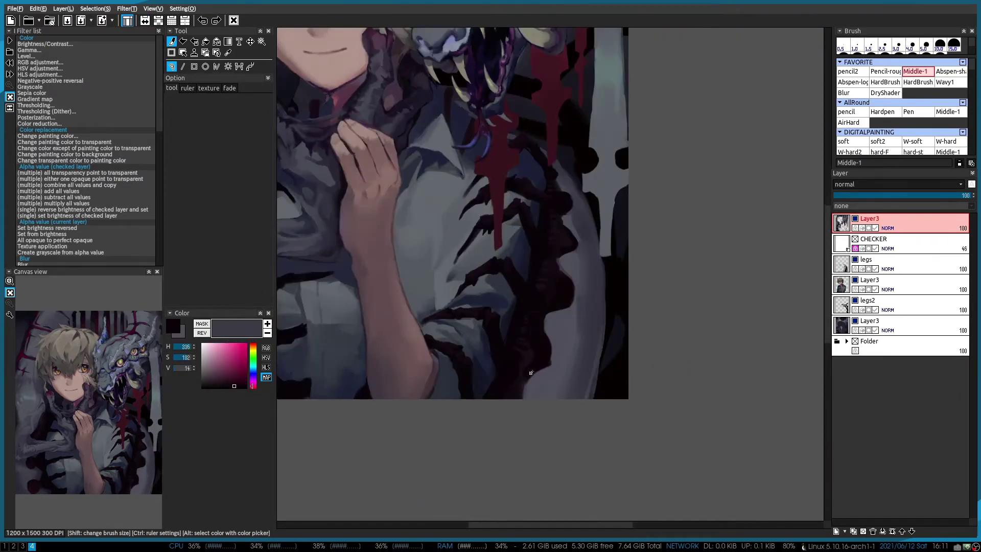
Touch up the rounded upper segments of the dark body along the pale shell with sampled grey and dark red
scroll(531, 373, "up", 3)
left_click(574, 189, "alt")
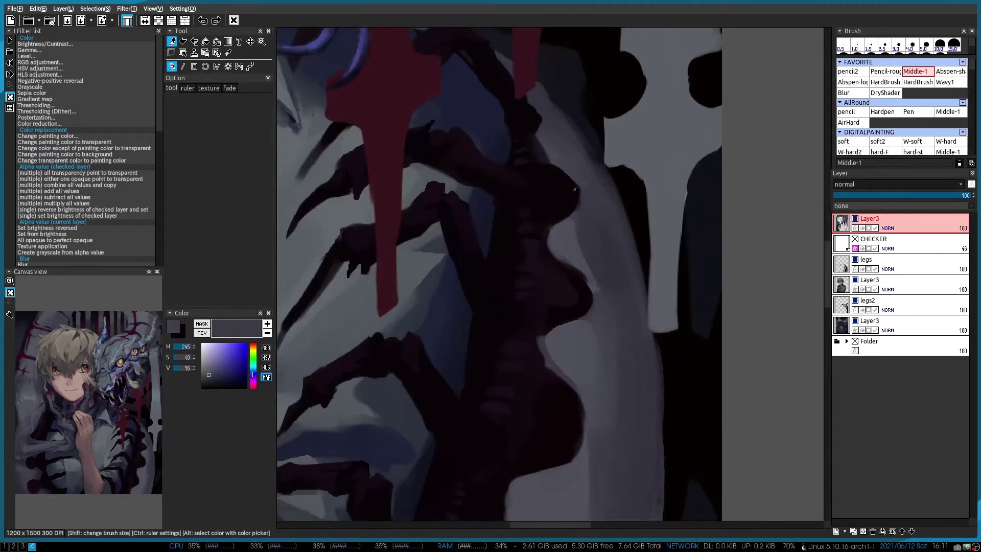
key("x")
scroll(524, 169, "down", 3)
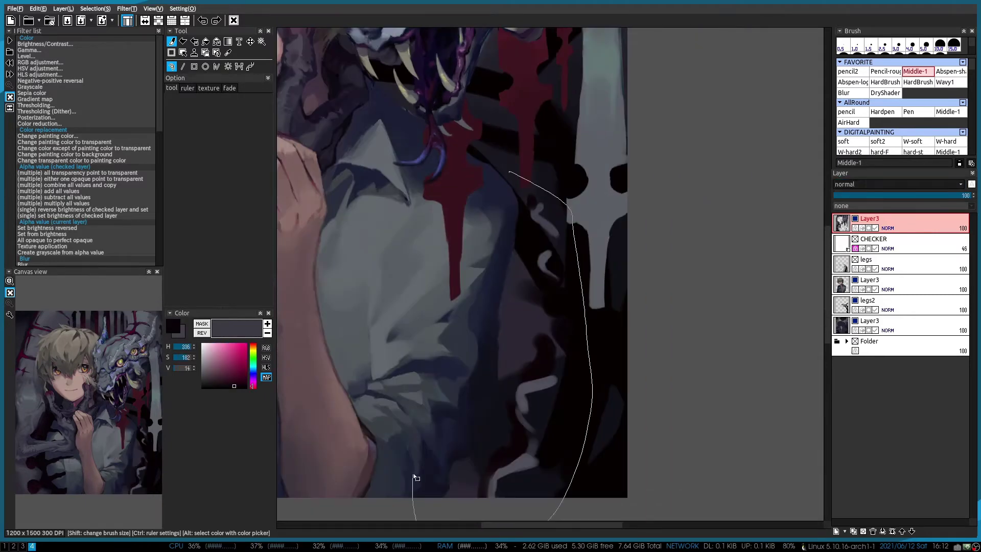
left_click_drag(416, 478, 431, 182)
scroll(373, 221, "down", 2)
scroll(373, 222, "up", 2)
key("ctrl+shift+n")
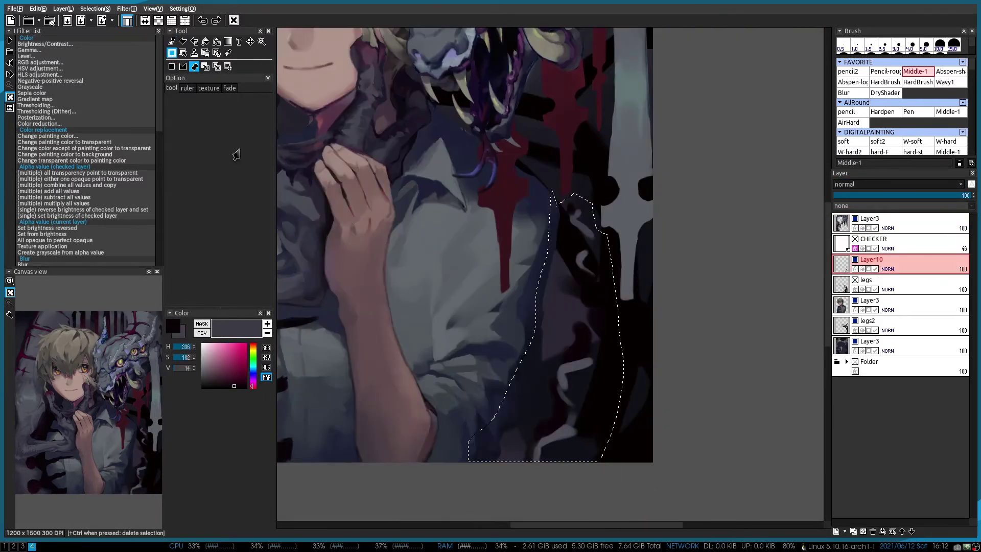
key("ctrl+z")
Extend the lowest dark scallop over the shell with dark red on the legs layer and refine its edge with grey
scroll(505, 298, "up", 3)
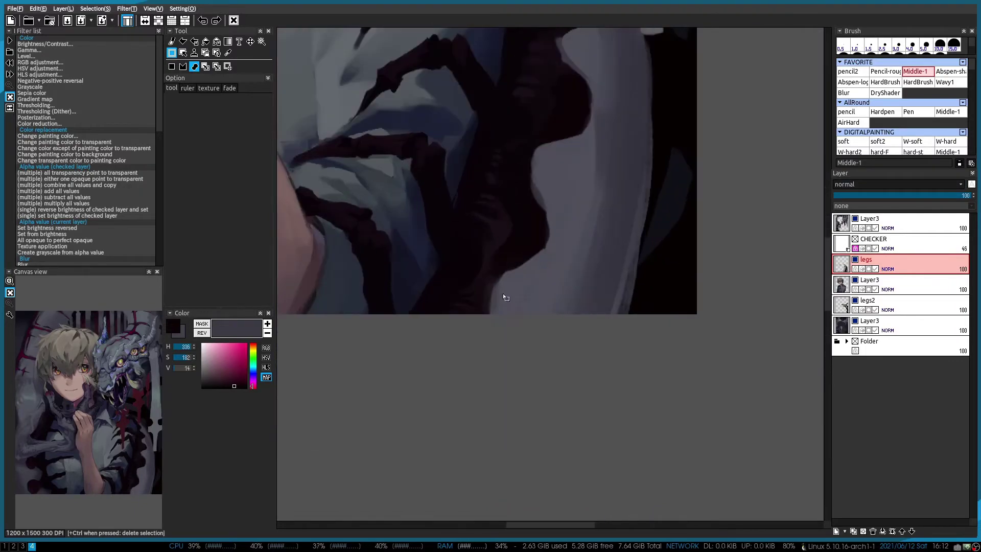
key("b")
left_click_drag(531, 263, 550, 220)
key("x")
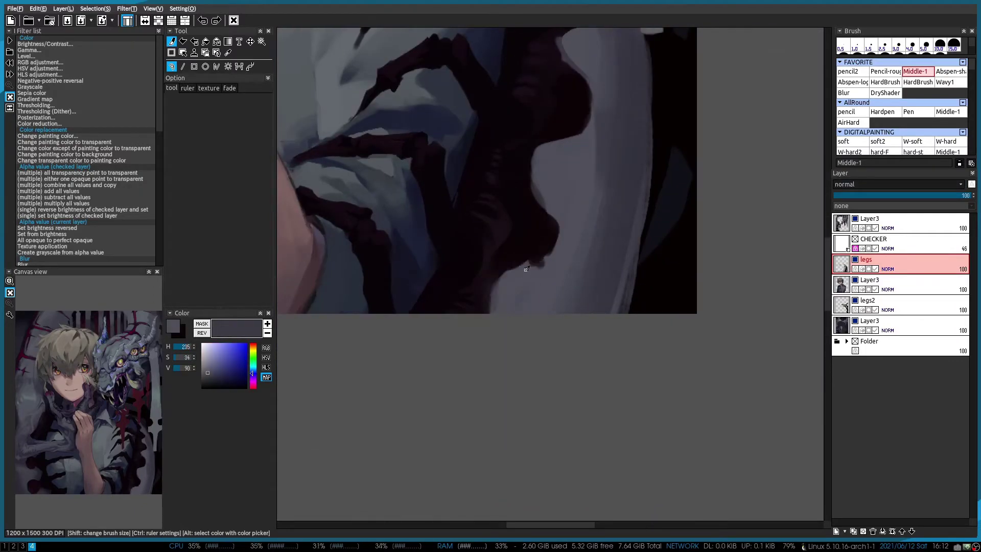
scroll(527, 268, "down", 3)
left_click(564, 195, "alt")
Paint over the blue hatching on the shaded side of the horn beside the hair with dark blue-grey on the topmost Layer3
scroll(526, 194, "up", 5)
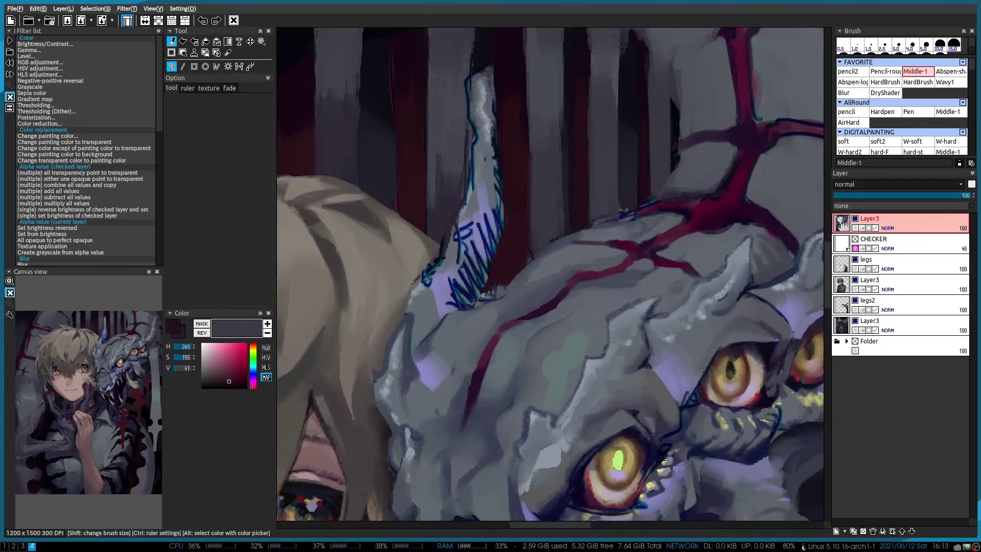
left_click(483, 294, "alt")
mouse_move(483, 294)
left_mouse_down()
mouse_move(475, 245)
mouse_move(468, 286)
mouse_move(487, 162)
left_mouse_up()
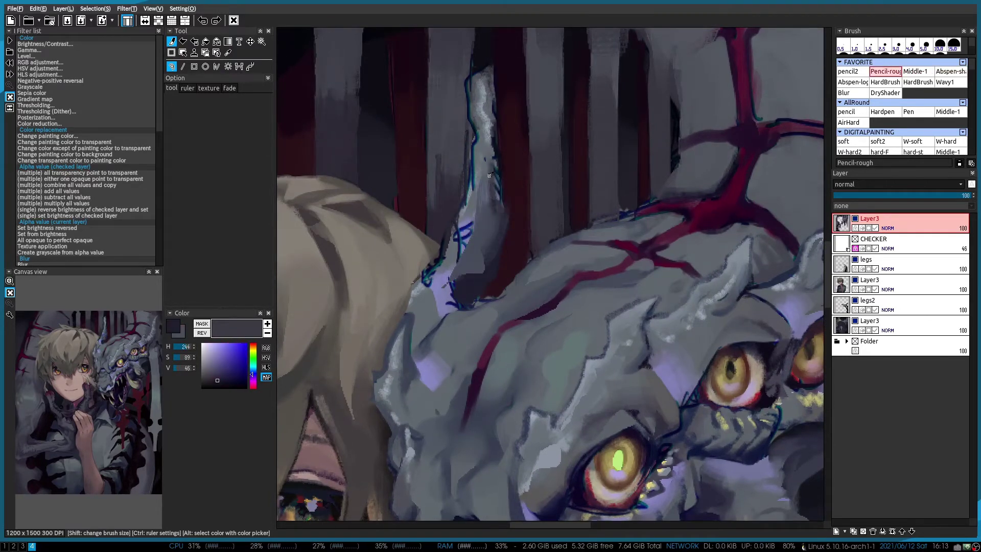
scroll(487, 195, "down", 1)
left_click(485, 212, "alt")
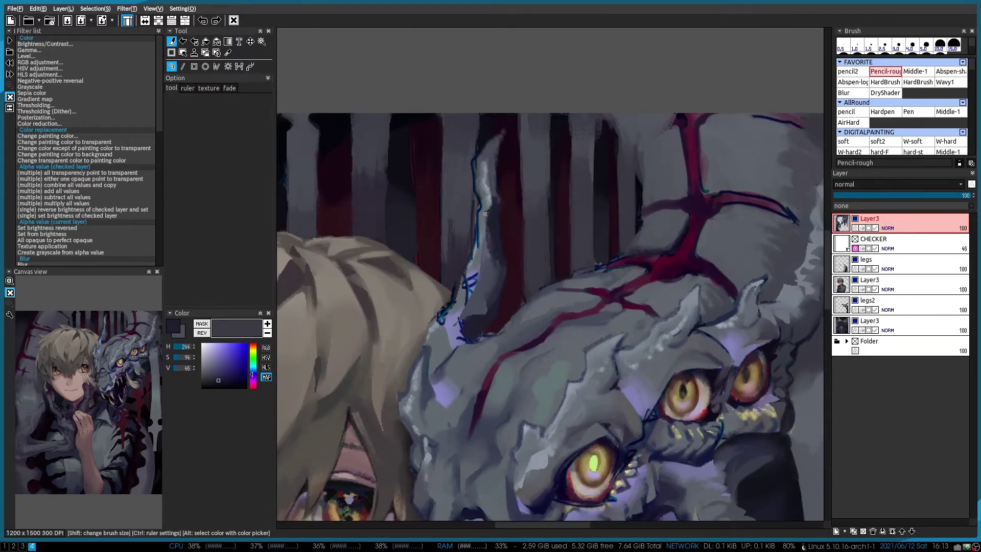
left_click(490, 254, "alt")
Cover the blue scribbles at that horn's base with blue-grey facets and block in a darker shadow patch along its shaded side
scroll(490, 253, "up", 2)
key("2")
left_click(460, 285, "alt")
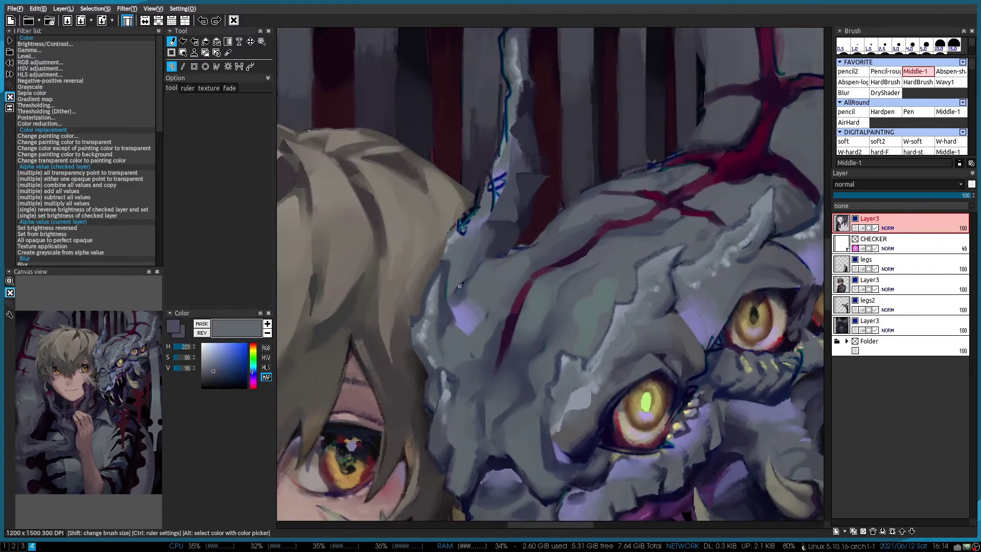
left_click(503, 194, "alt")
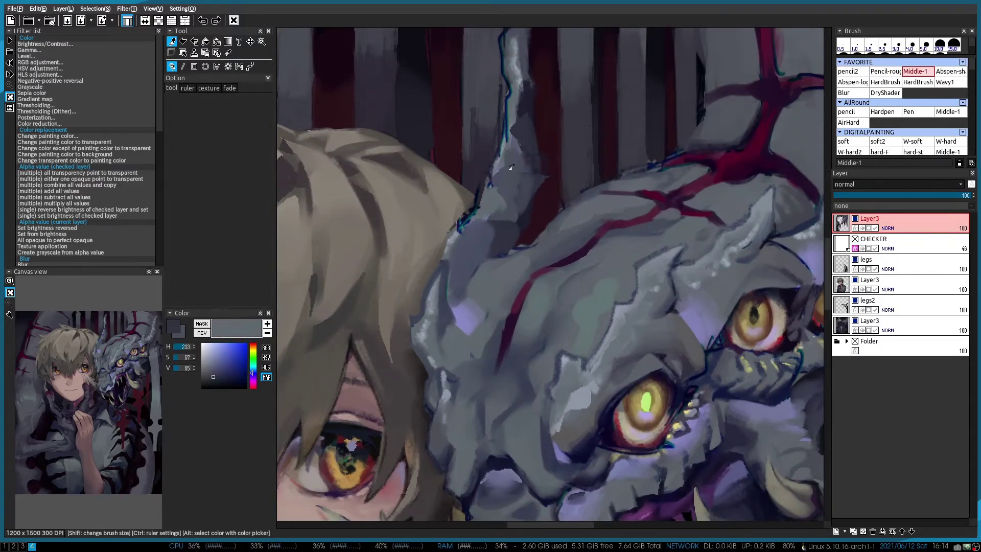
scroll(486, 193, "up", 1)
left_click(464, 206, "alt")
key("3")
scroll(461, 217, "down", 4)
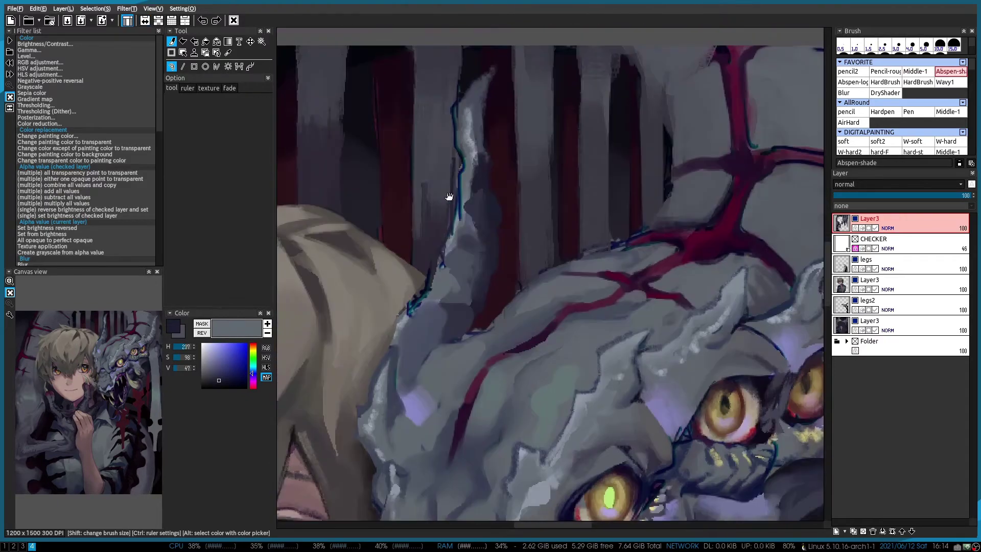
Paint light grey over the blue outline along the lit edge and upper curve of the horn beside the hair
scroll(450, 237, "up", 3)
key("1")
left_click(447, 264, "alt")
key("3")
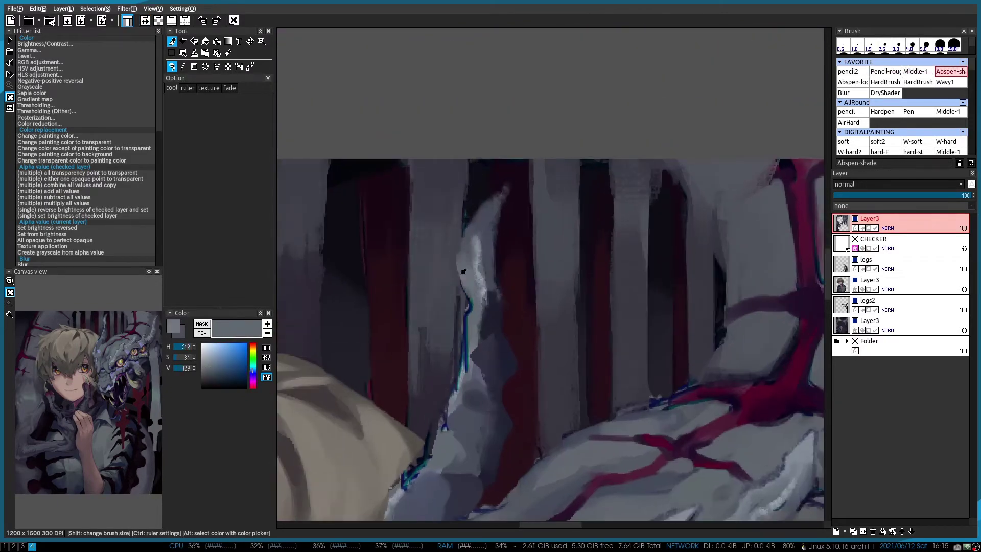
left_click(465, 255, "alt")
left_click_drag(465, 255, 465, 161)
key("2")
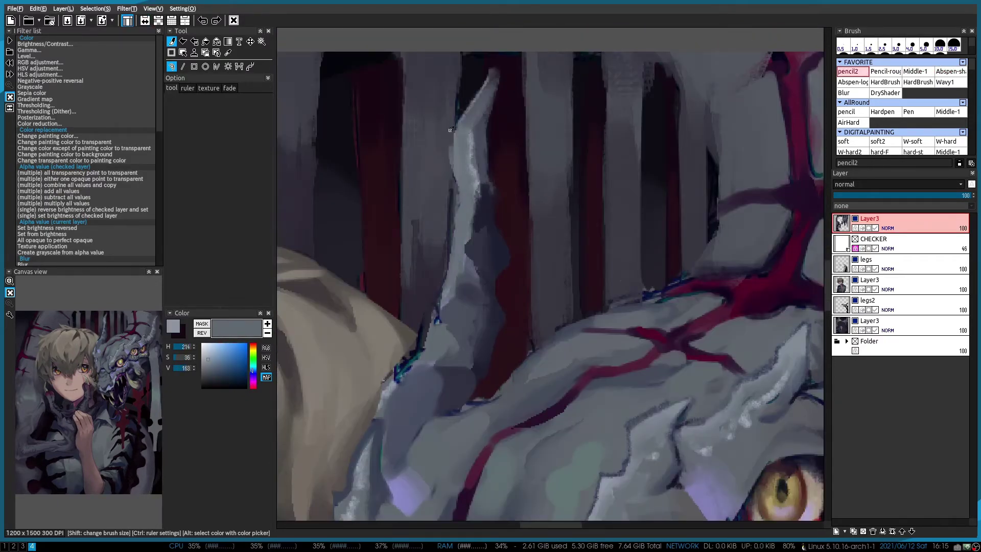
Clean up the remaining blue outline between the horn's base, the hair and the striped background using sampled tones
left_click(503, 204, "alt")
left_click_drag(503, 203, 498, 165)
key("4")
mouse_move(442, 245)
left_mouse_down()
mouse_move(434, 312)
mouse_move(398, 353)
left_mouse_up()
left_click(445, 266, "alt")
left_click(408, 327, "alt")
left_click(429, 307, "alt")
left_click_drag(429, 307, 436, 301)
scroll(436, 301, "down", 3)
scroll(505, 134, "up", 3)
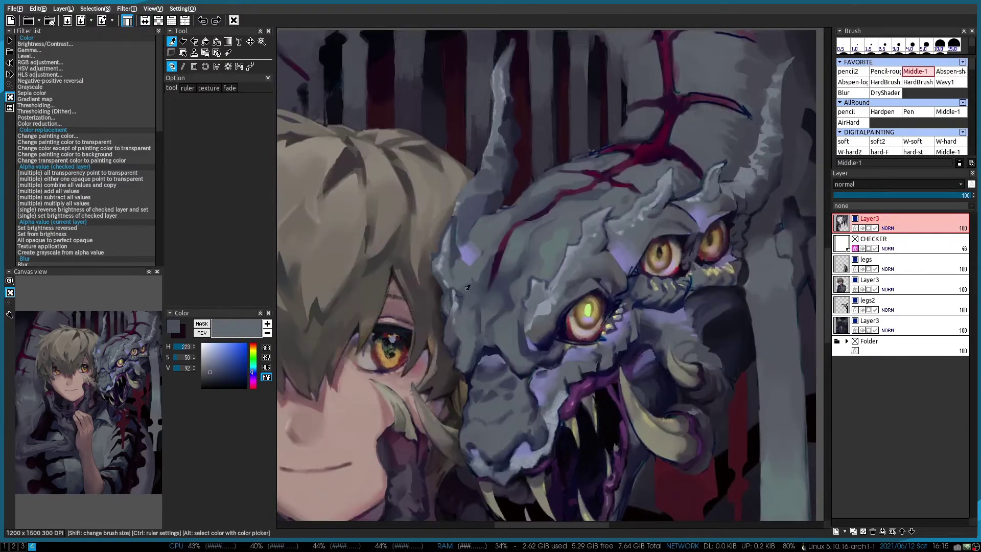
Paint a small light grey spike beside the hair at the horn's base and define its inner edge with dark blue
left_click(506, 134, "alt")
scroll(505, 134, "up", 1)
left_click(505, 134, "alt")
scroll(505, 134, "up", 2)
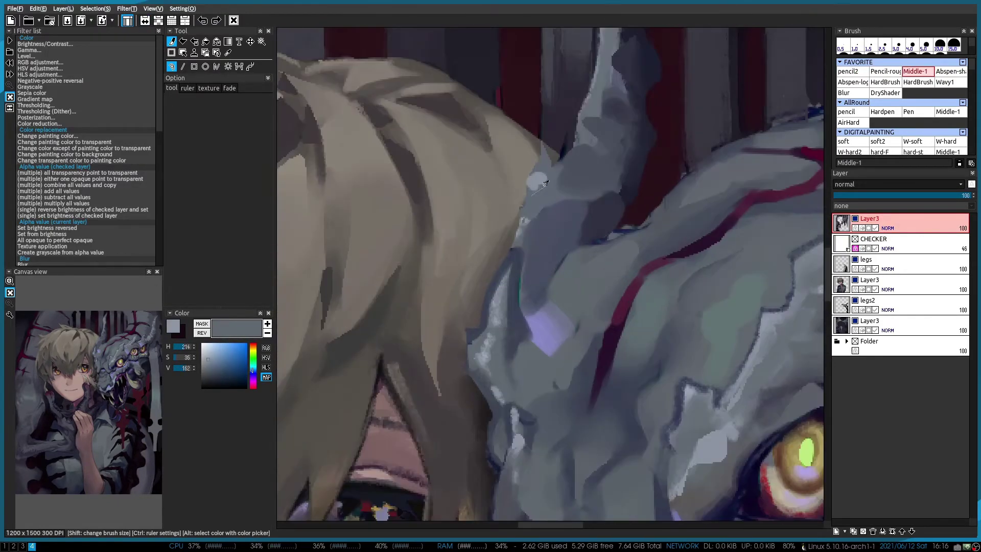
key("2")
key("3")
scroll(553, 177, "down", 2)
left_click(509, 209, "alt")
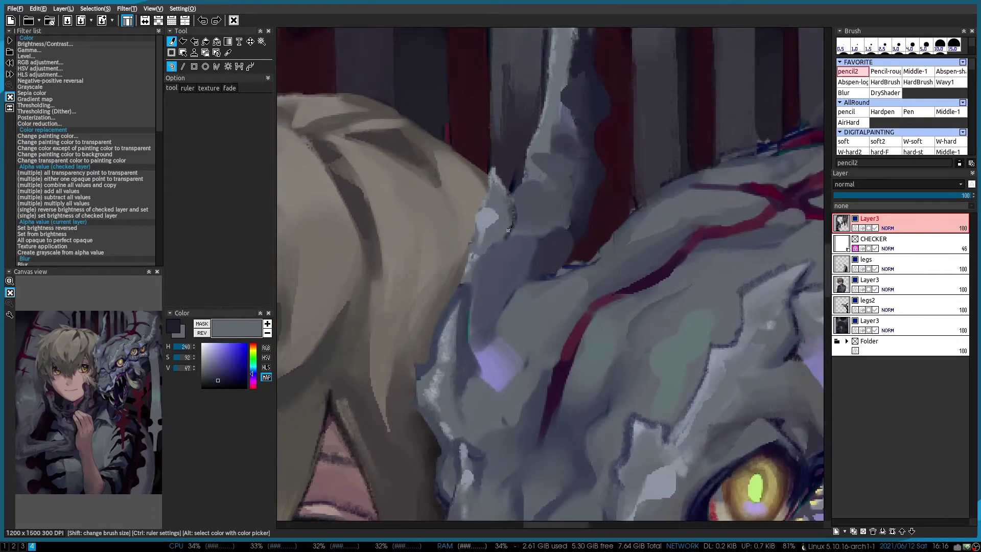
Build up a lighter raised ridge on the lower part of the horn beside the hair with pale grey tones
scroll(430, 140, "up", 2)
scroll(440, 156, "down", 2)
left_click(409, 192, "alt")
scroll(409, 191, "up", 2)
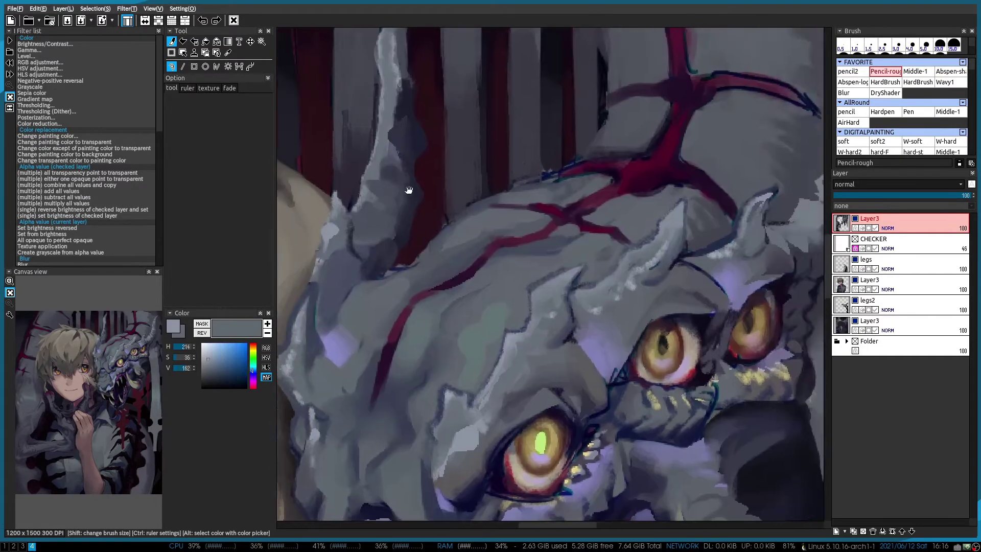
left_click(440, 154, "alt")
left_click(440, 150, "alt")
key("2")
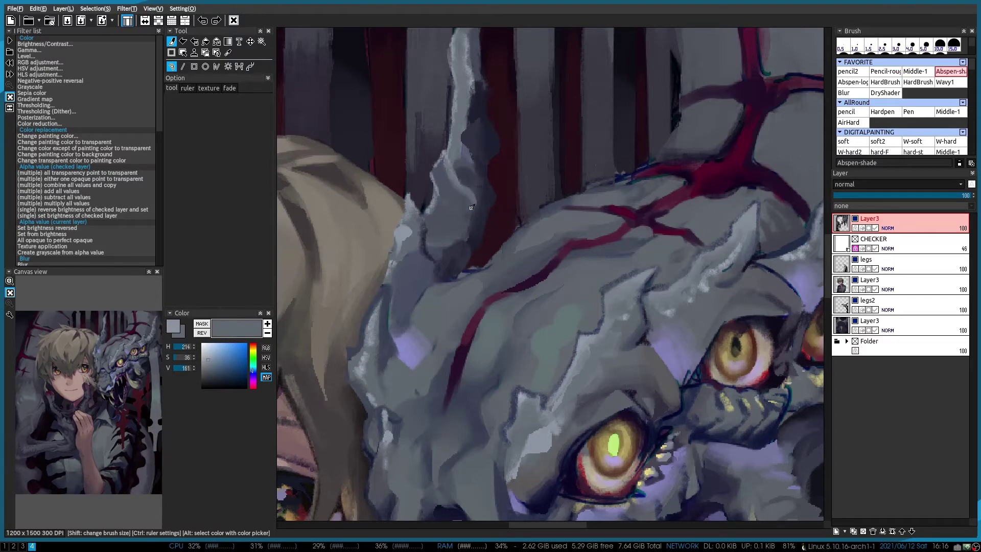
Deepen the shadow below the curved ridge at the horn's base and blend its edge into the dark red background
scroll(471, 207, "down", 2)
left_click(476, 267, "alt")
scroll(477, 266, "up", 2)
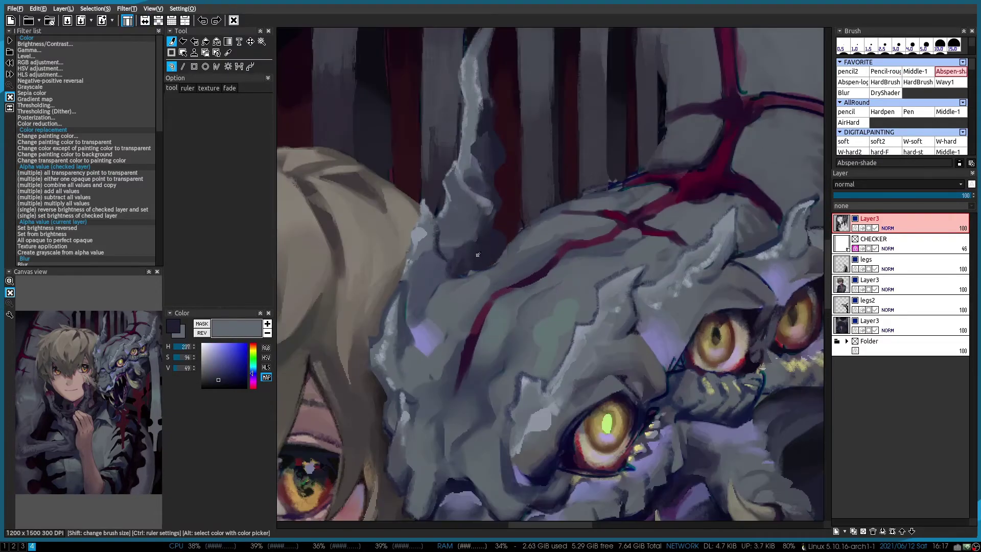
left_click(506, 248, "alt")
scroll(475, 271, "down", 2)
scroll(488, 218, "up", 2)
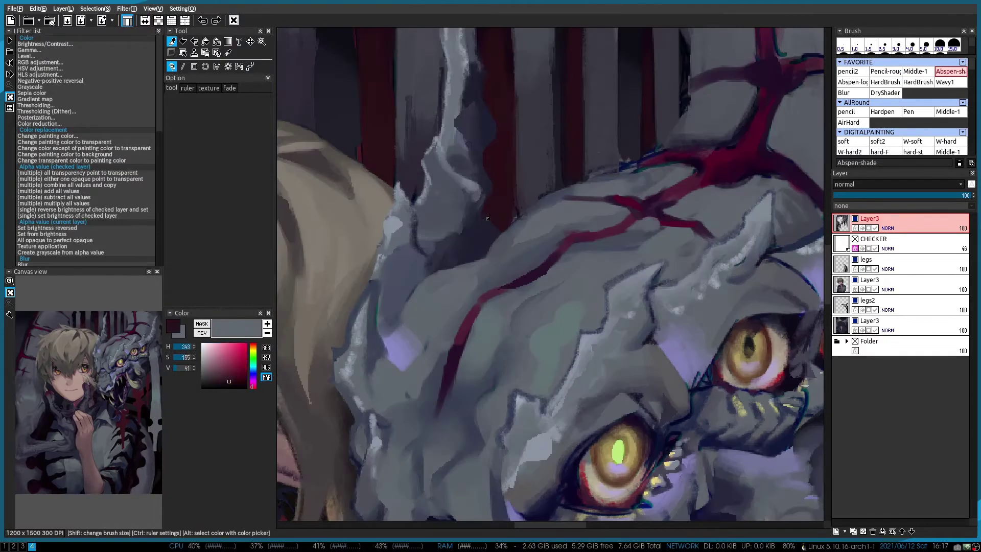
left_click(487, 218, "alt")
scroll(483, 219, "down", 2)
scroll(477, 219, "up", 2)
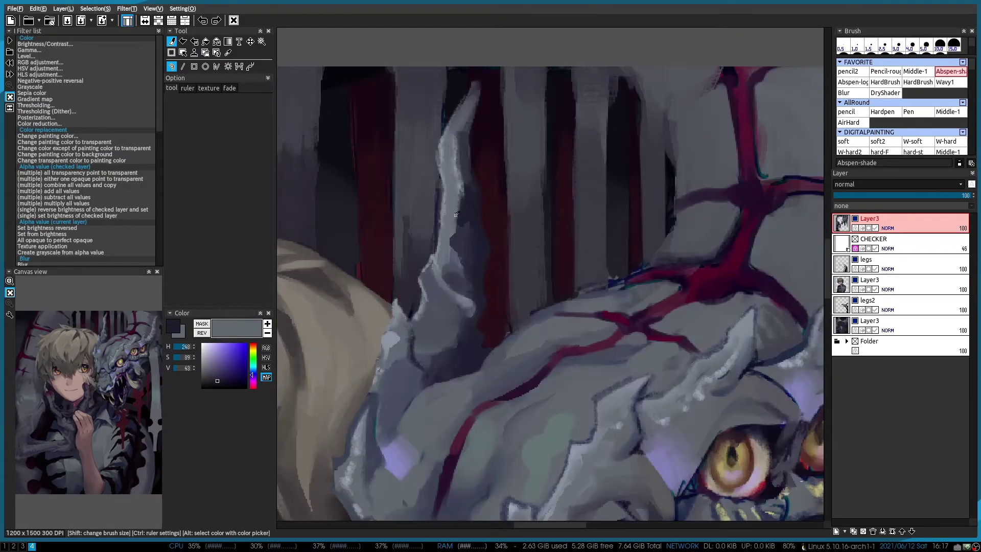
Reshape the horn's tip and upper shaft against the background with dark tones and pale grey highlights
left_click(466, 160, "alt")
scroll(466, 159, "down", 2)
scroll(466, 159, "up", 2)
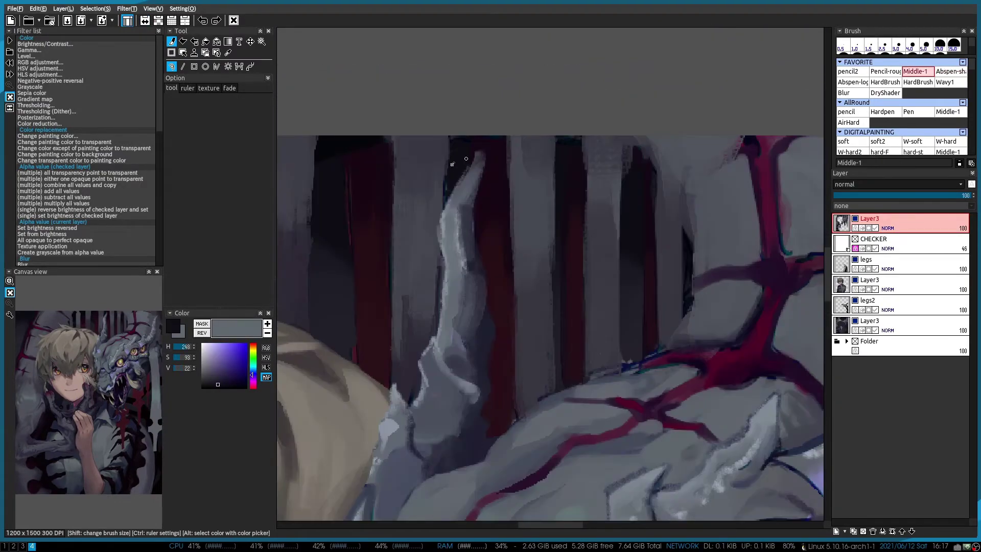
left_click(466, 159, "alt")
scroll(468, 161, "down", 2)
scroll(470, 163, "up", 2)
key("1")
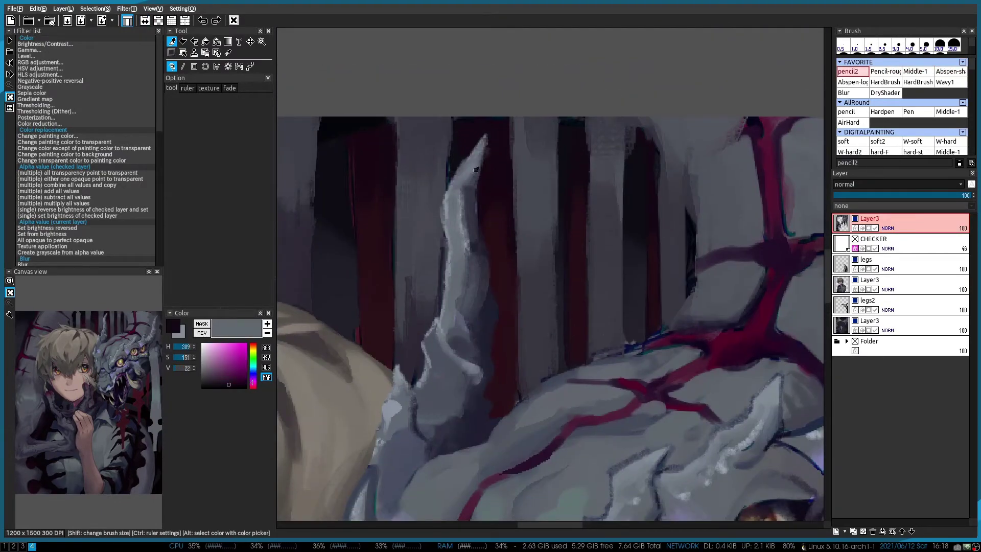
Add light, short ridges across the middle of the horn beside the hair with the pencil2 brush
left_click(476, 170, "alt")
scroll(472, 171, "down", 2)
scroll(458, 177, "up", 2)
left_click(463, 188, "alt")
scroll(463, 188, "down", 2)
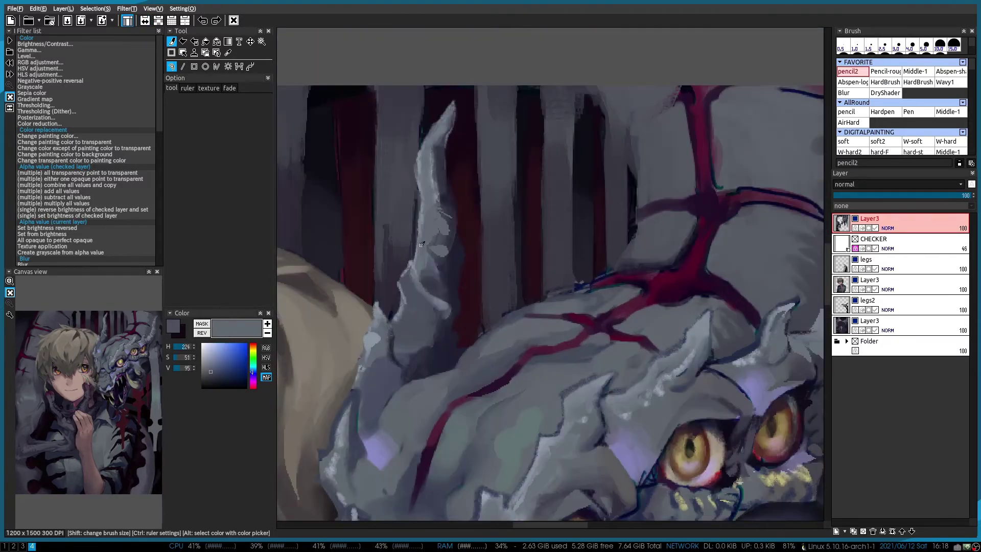
scroll(613, 205, "up", 2)
Shade the outer side and base of the far horn near the canvas edge with dark violet-grey
key("4")
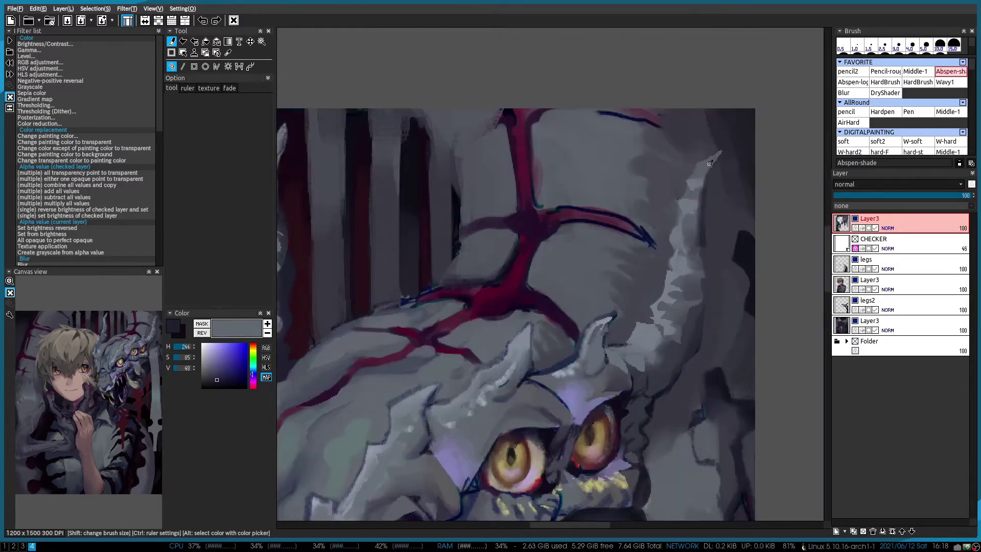
scroll(703, 283, "down", 2)
scroll(624, 194, "up", 2)
left_click(684, 287, "alt")
key("3")
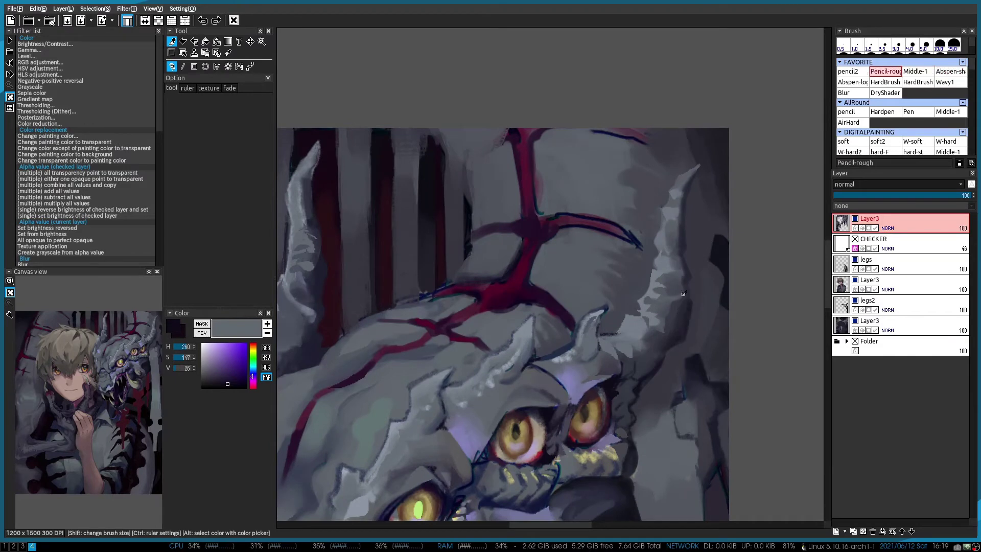
scroll(591, 245, "down", 1)
scroll(591, 245, "up", 3)
left_click(503, 295, "alt")
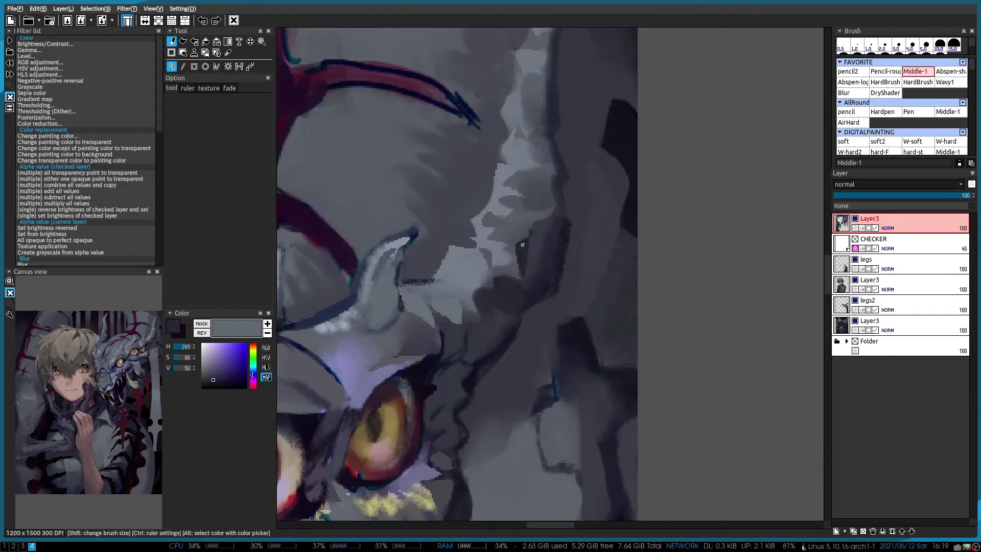
Paint dark notches between the light ridges along the far horn's shaft
scroll(533, 226, "down", 2)
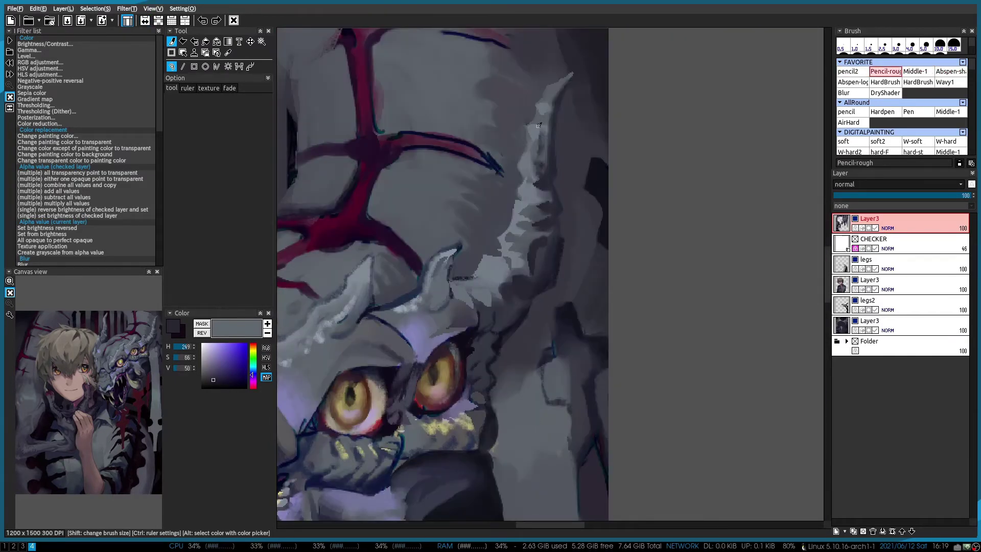
scroll(537, 153, "up", 1)
left_click(532, 118, "alt")
key("1")
left_click_drag(531, 112, 539, 238)
key("2")
scroll(539, 238, "down", 2)
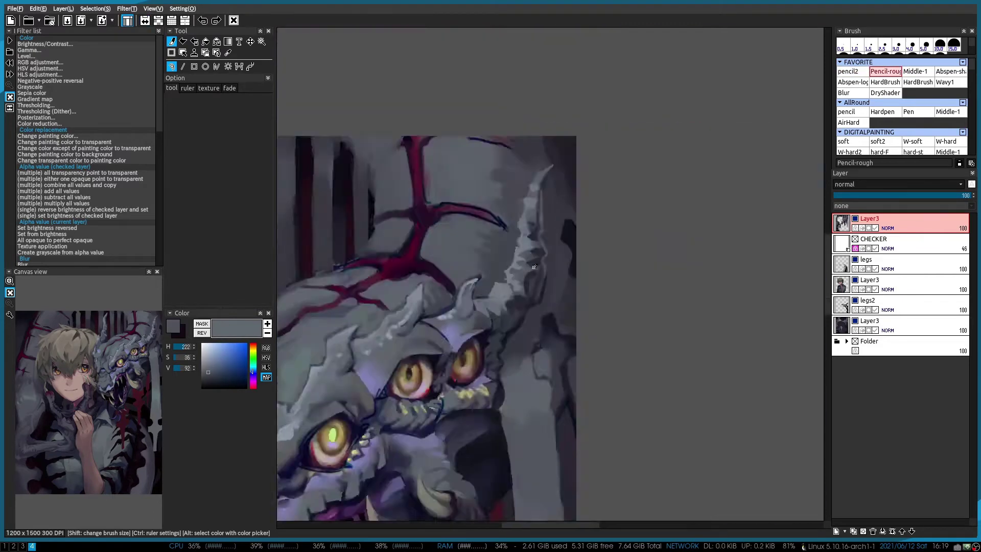
Refine the far horn's middle ridges with sampled violet-grey and lighter blue-grey tones
scroll(613, 288, "up", 1)
left_click(623, 416, "alt")
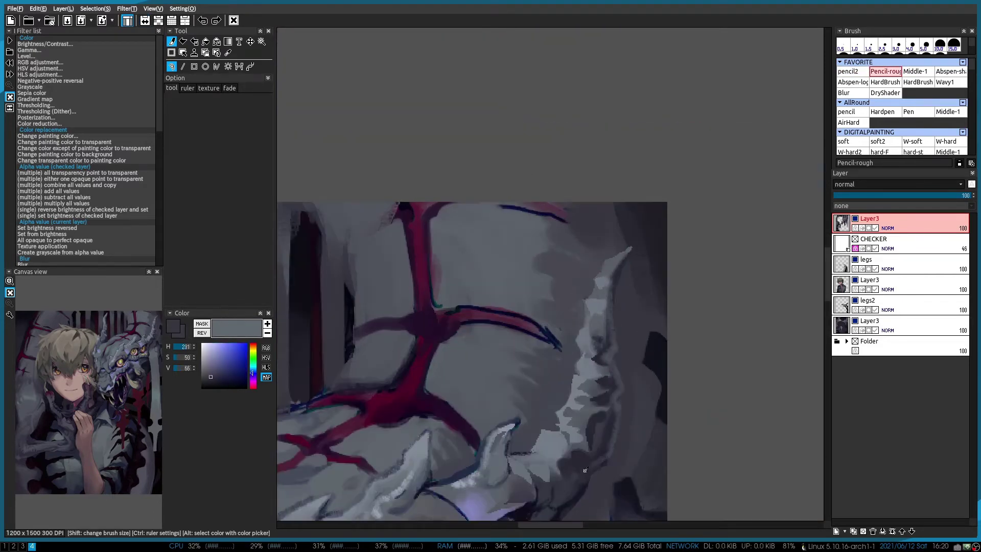
left_click(606, 352, "alt")
scroll(540, 320, "up", 1)
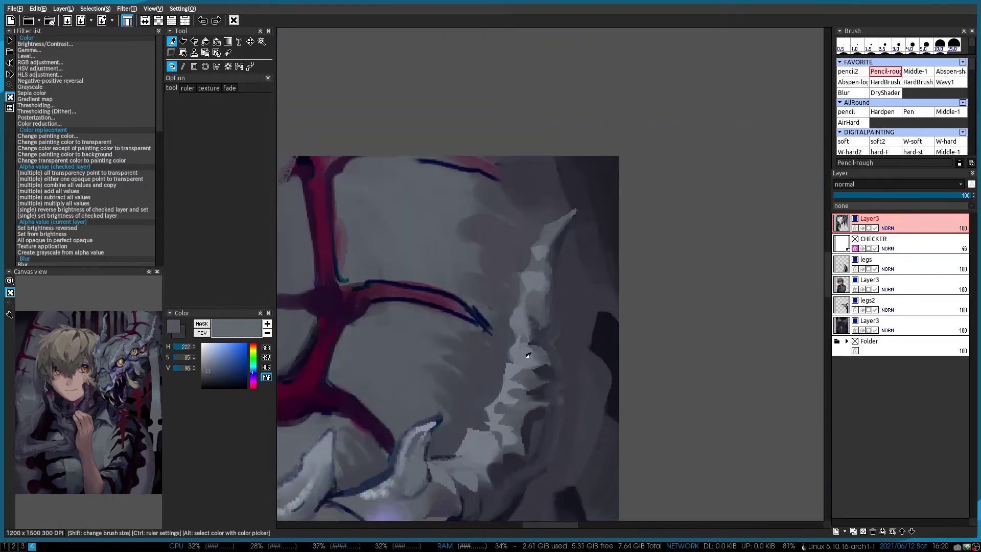
Add dark shadow patches and creases beneath the curved ridge at the base of the horn beside the hair, using Pencil-rough
scroll(528, 354, "up", 2)
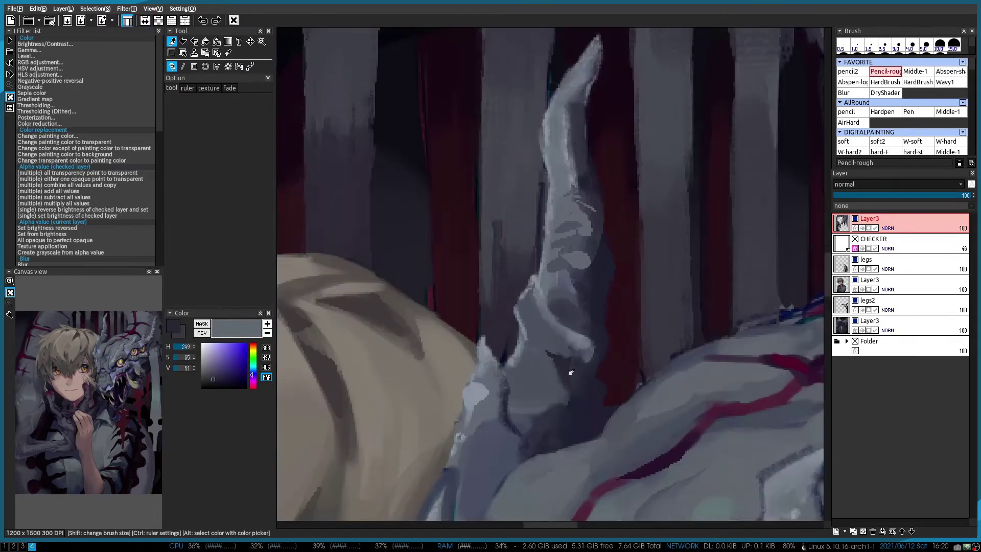
left_click(543, 407, "alt")
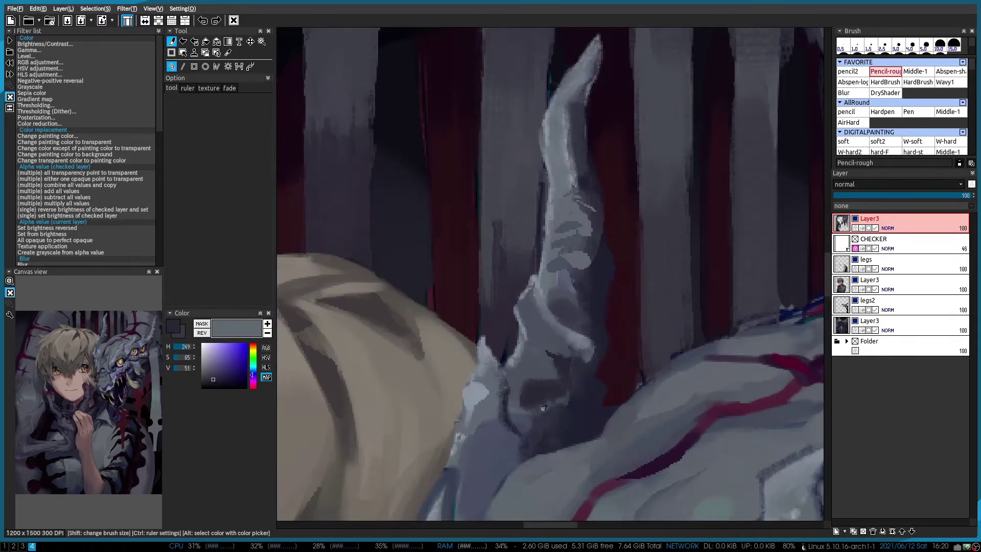
scroll(562, 404, "down", 1)
left_click(589, 399, "alt")
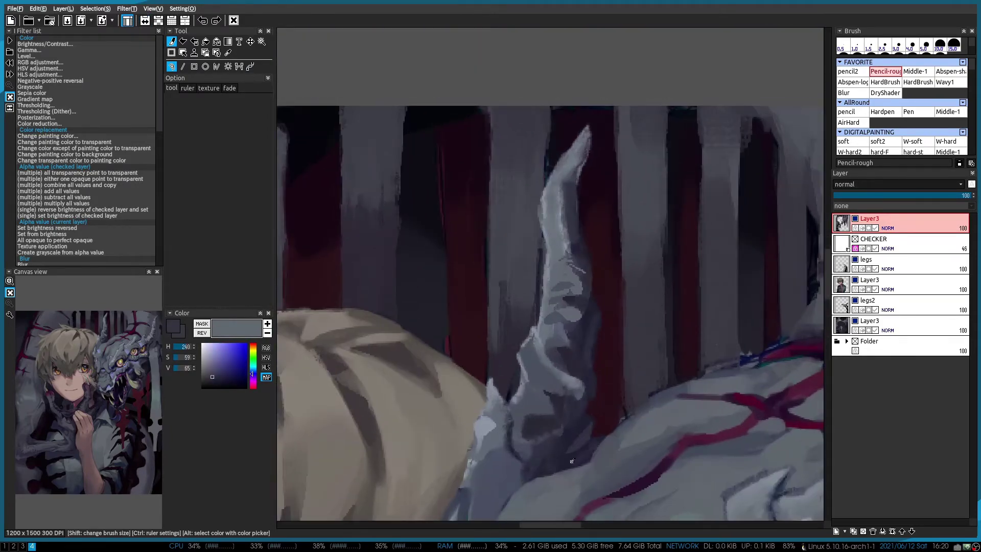
scroll(572, 461, "up", 1)
left_click(580, 431, "alt")
scroll(475, 213, "down", 5)
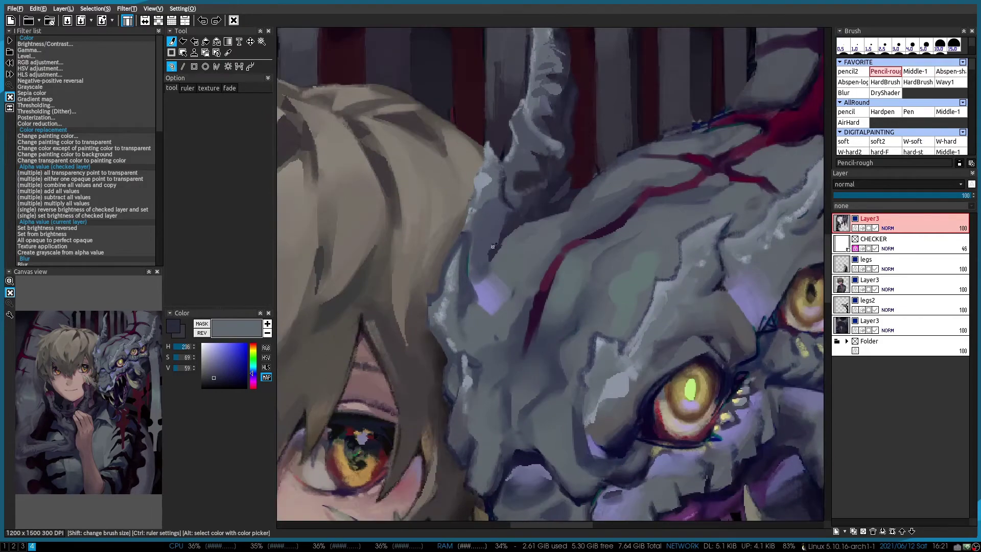
Add soft grey-green patches across the creature's head and along its neck segments, using Middle-1
scroll(552, 309, "up", 2)
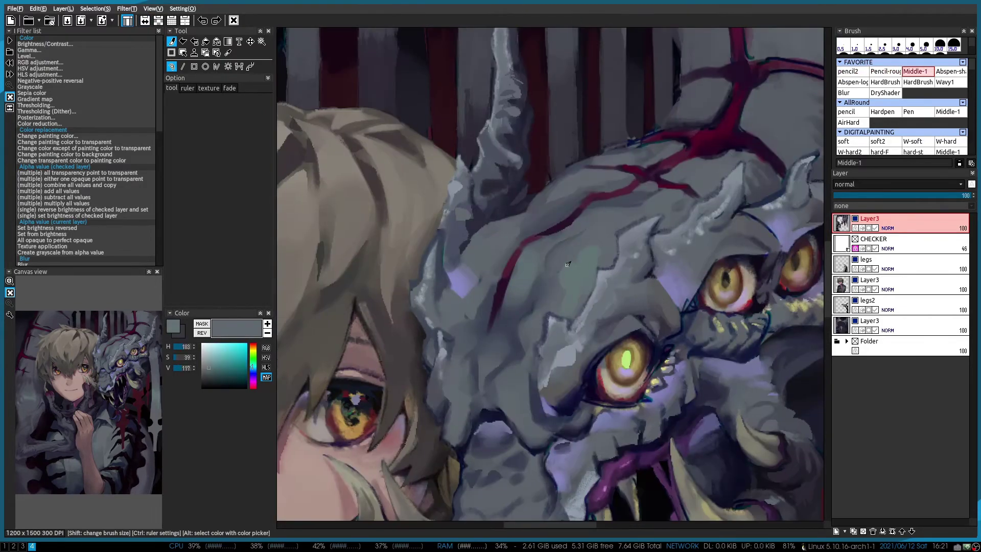
left_click(578, 263, "alt")
left_click_drag(691, 174, 706, 172)
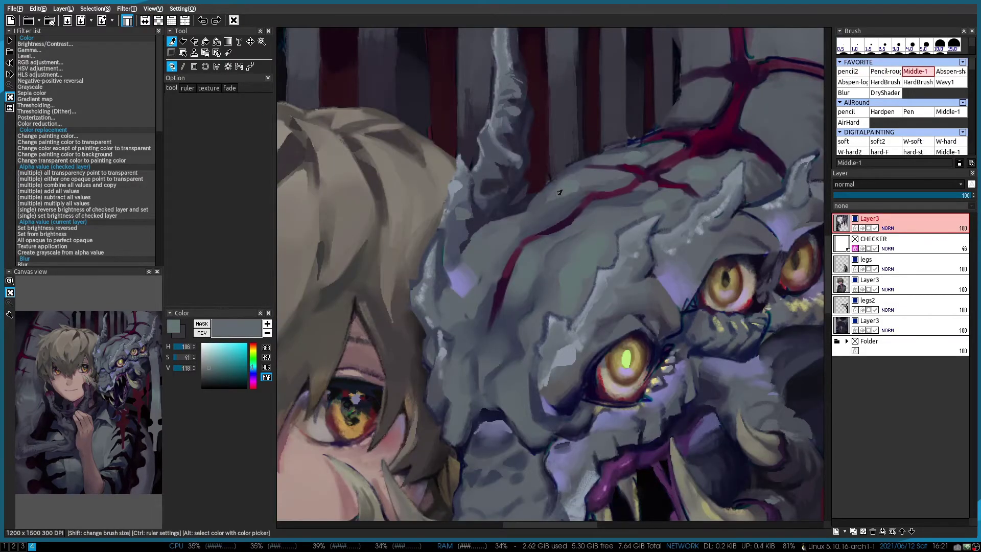
scroll(560, 192, "up", 3)
Paint over the dark blue outlines around the neck's red veins with sampled dark purple and grey
left_click(667, 114, "alt")
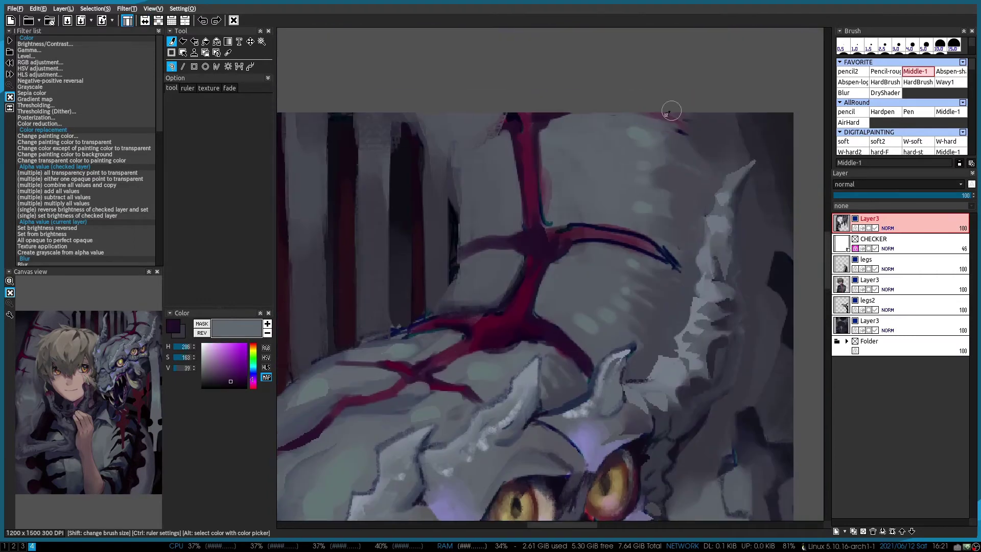
left_click(527, 272, "alt")
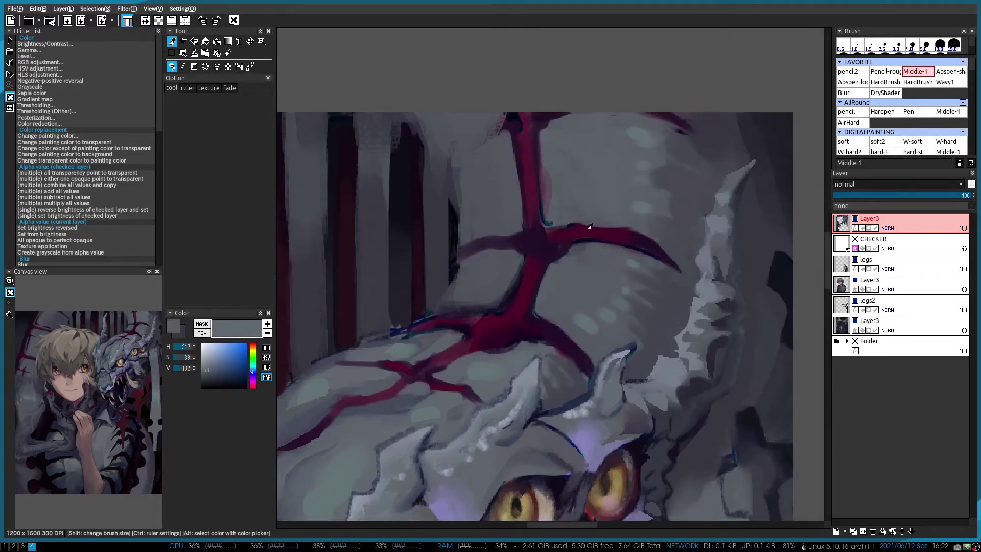
scroll(562, 222, "up", 2)
scroll(599, 231, "down", 2)
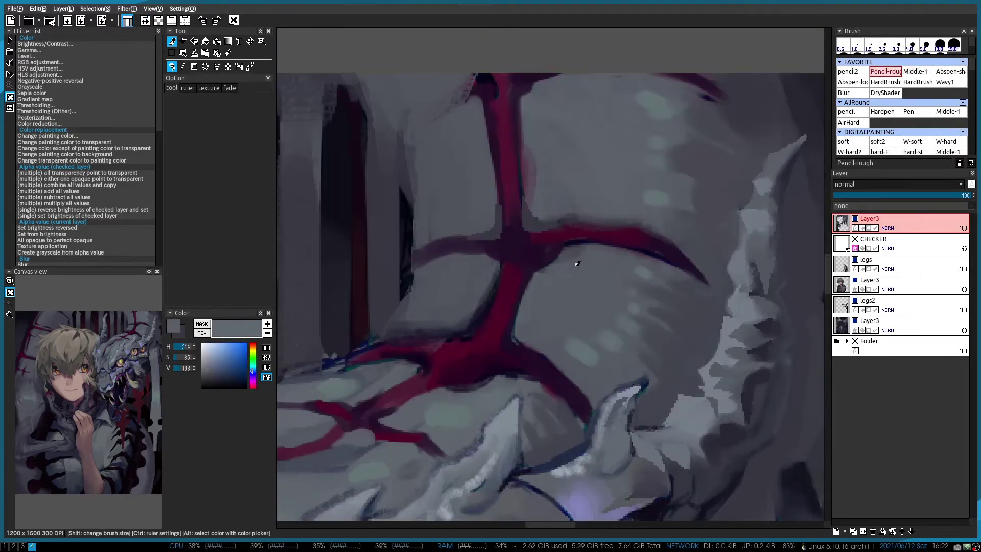
Paint dark red side branches of the neck vein curving toward the background bars, using Middle-1
left_click(443, 253, "alt")
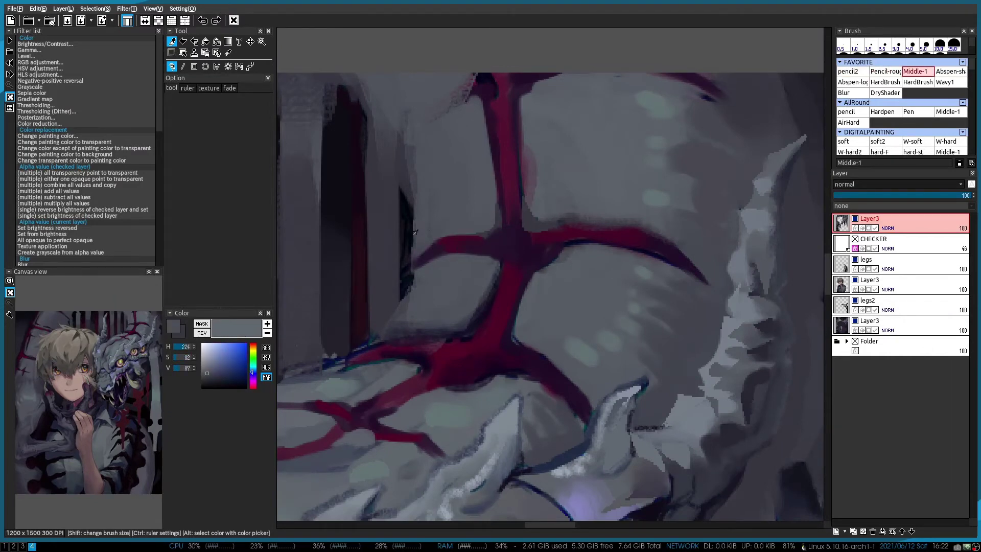
left_click(421, 254, "alt")
mouse_move(481, 234)
left_mouse_down()
mouse_move(454, 80)
mouse_move(409, 141)
left_mouse_up()
key("h")
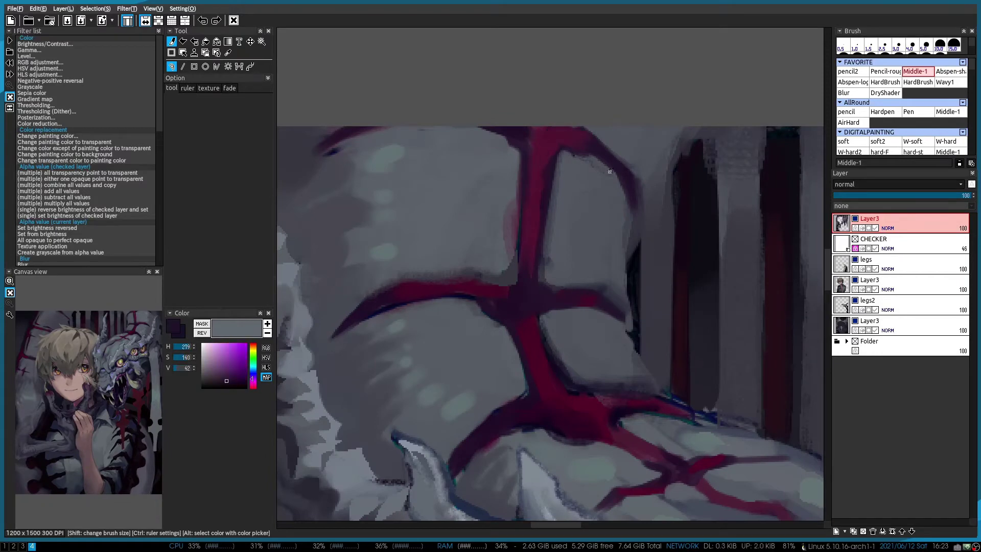
key("x")
key("h")
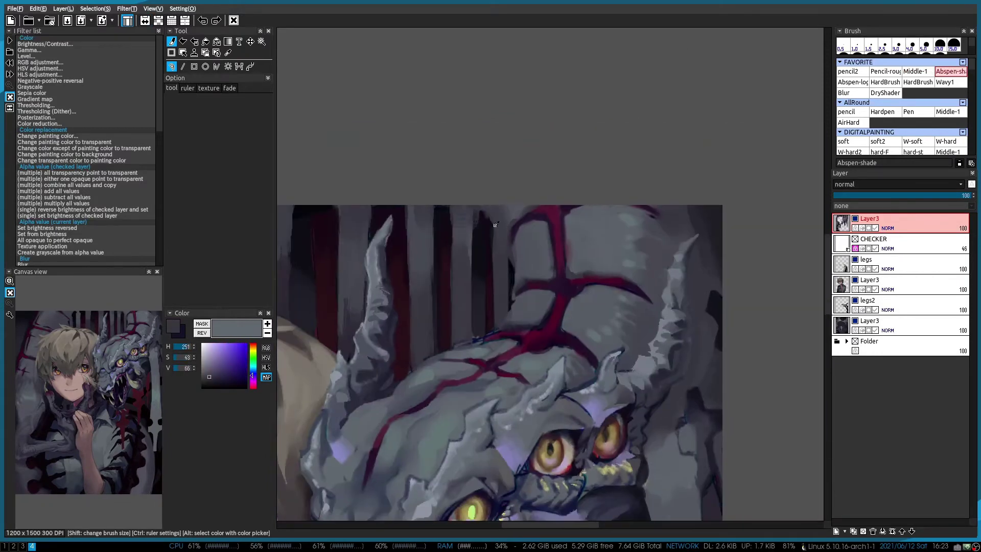
Refine the grey skin along the vein edges above the brow horns with Abspen-shade and pencil2
left_click(429, 266, "alt")
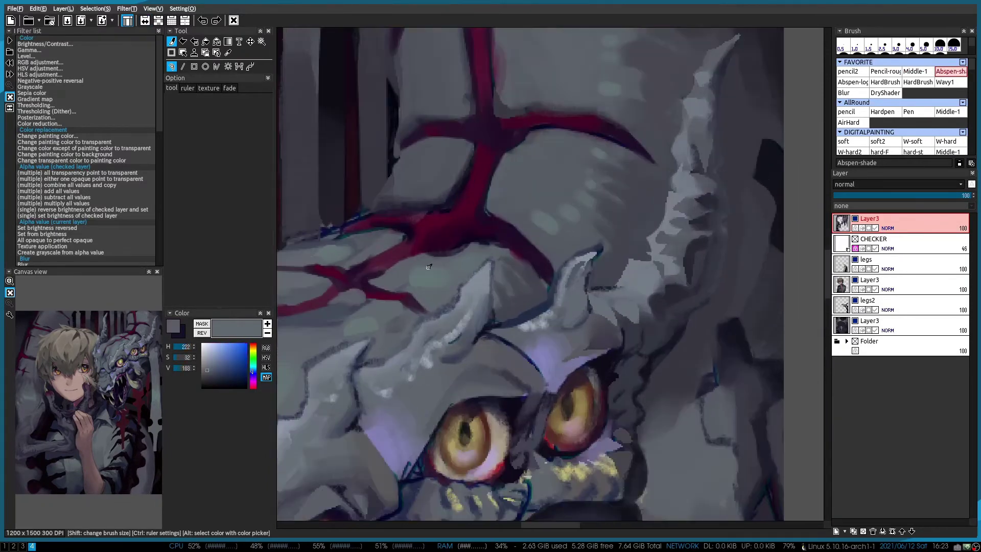
left_click(397, 252, "alt")
scroll(460, 243, "up", 1)
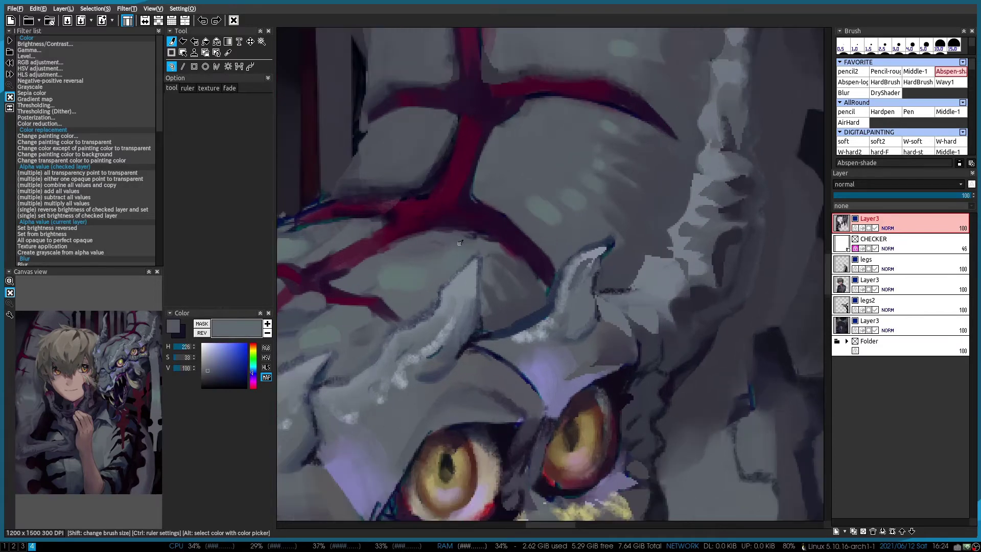
left_click(508, 245, "alt")
key("1")
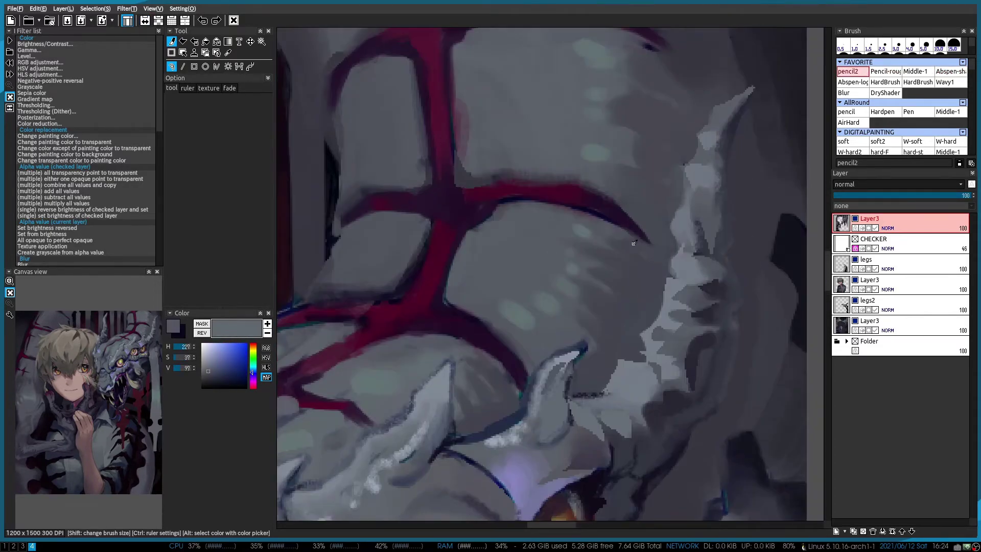
left_click(634, 242, "alt")
key("2")
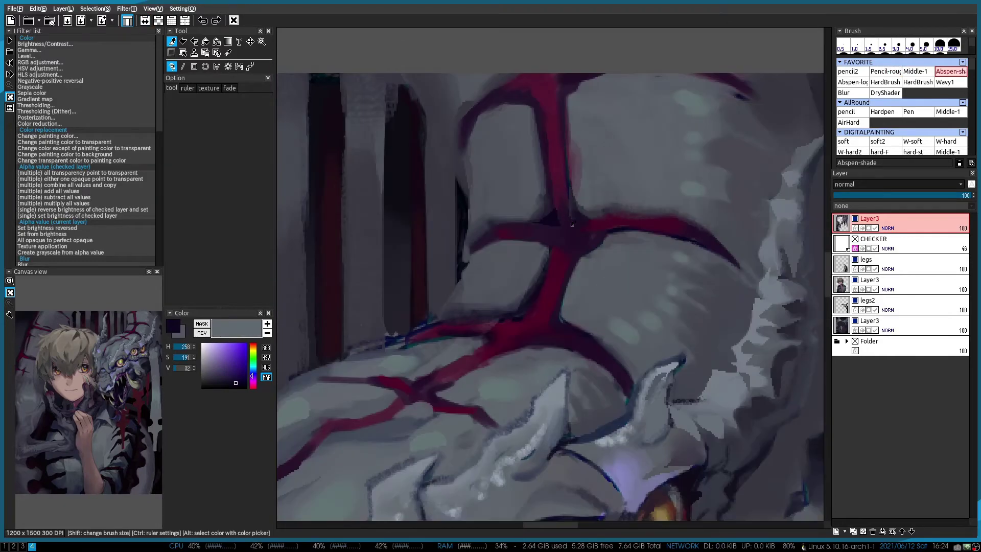
Darken the neck's vein crossing and the vertical vein above it with sampled dark purple and wine red
left_click(591, 245, "alt")
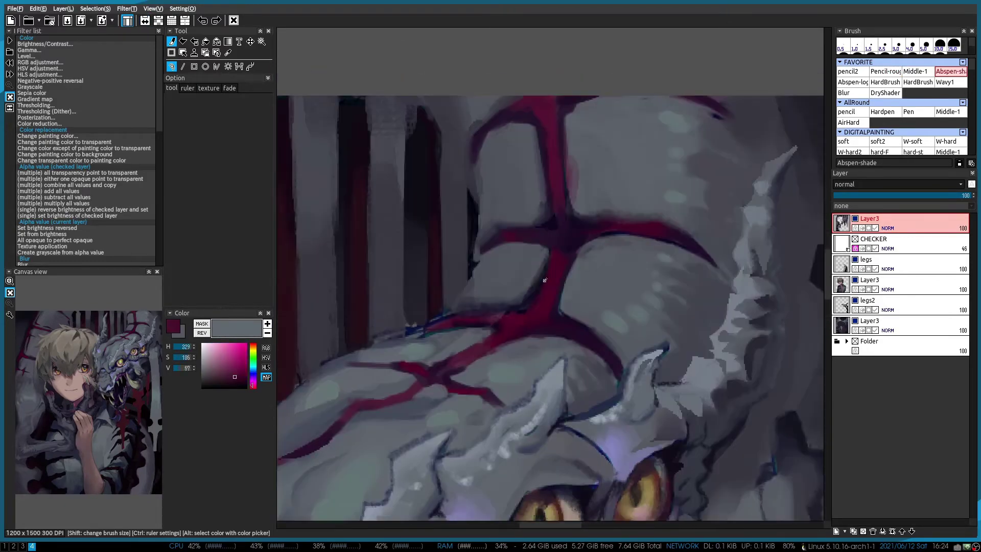
left_click(700, 238, "alt")
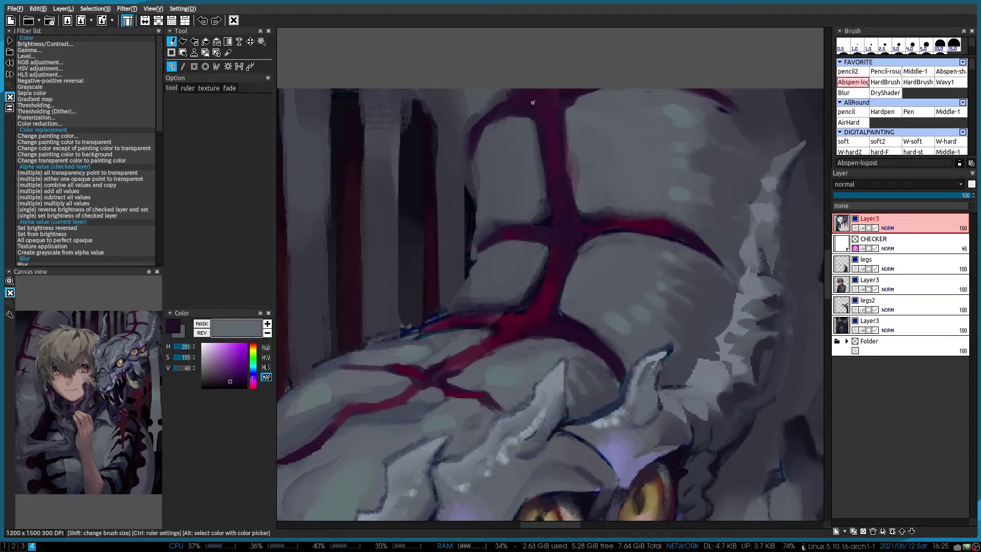
scroll(533, 102, "down", 3)
key("h")
key("h")
scroll(503, 224, "up", 3)
key("1")
Clean the neck's lower edge against the background bars and cover the blue sketch marks at the vein's end
left_click(556, 213, "alt")
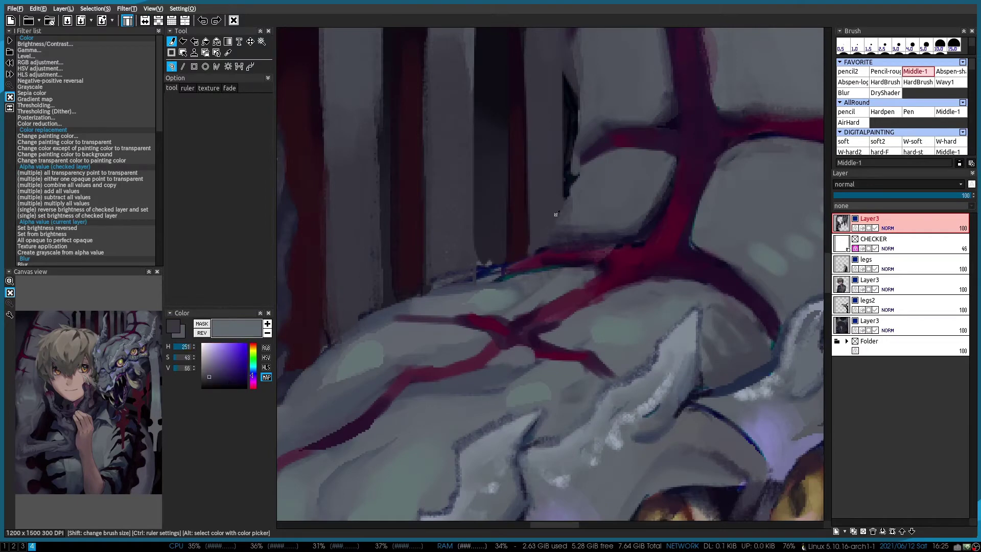
left_click(535, 242, "alt")
key("2")
key("1")
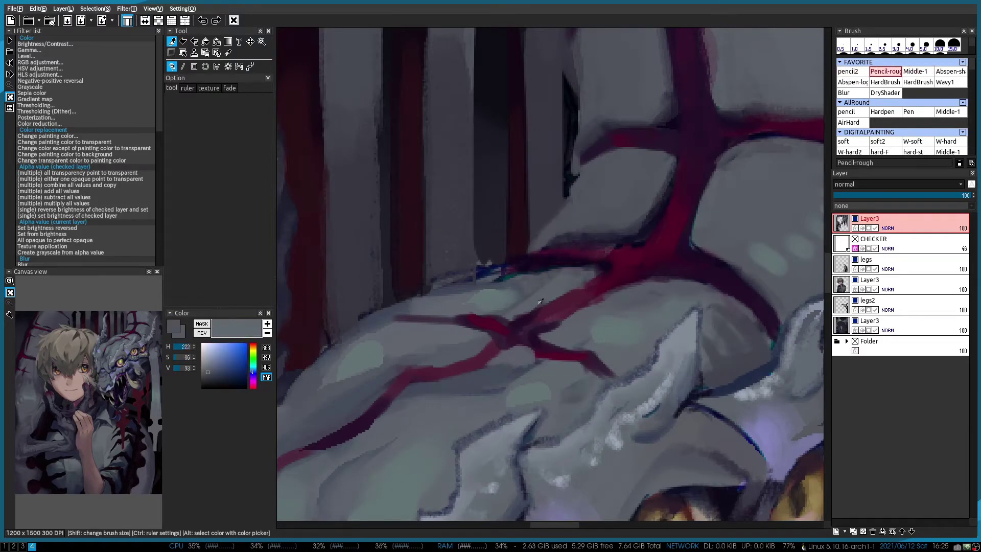
left_click(504, 268, "alt")
left_click(510, 250, "alt")
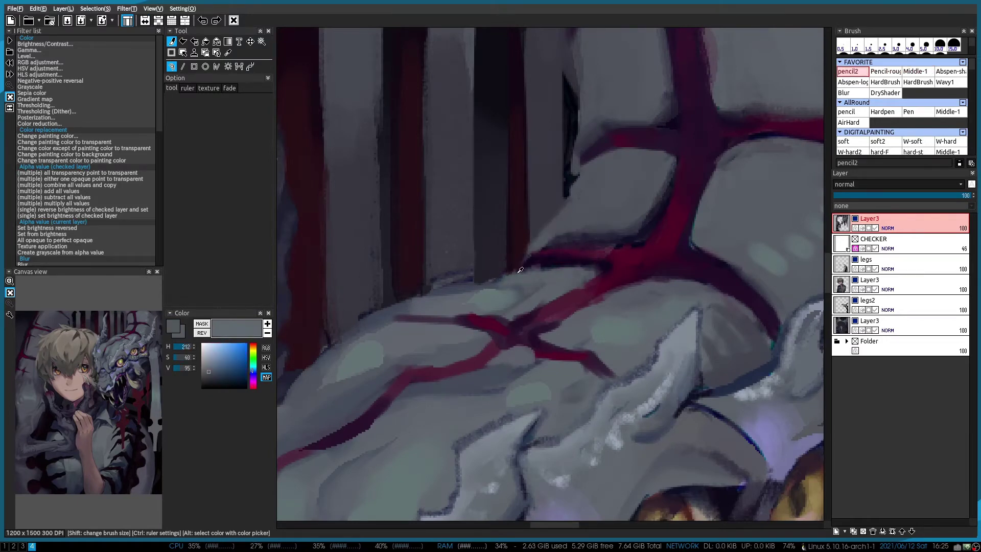
Smooth the head's upper contour against the background bars with sampled violet-grey, using Abspen-shade
scroll(531, 153, "down", 2)
scroll(525, 169, "down", 2)
scroll(565, 263, "up", 3)
key("4")
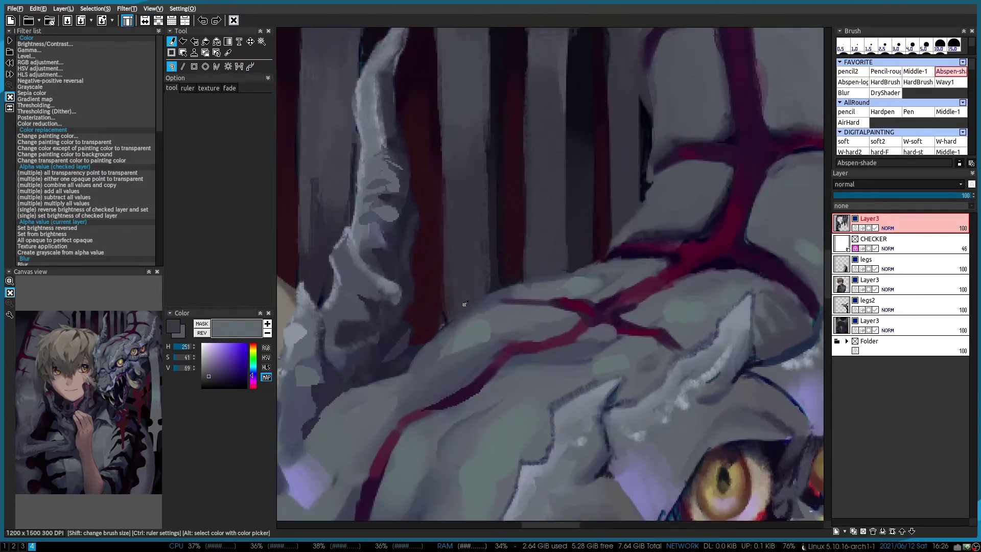
left_click(448, 316, "alt")
key("2")
scroll(562, 307, "down", 2)
scroll(639, 321, "up", 2)
Sharpen the vein crossing on top of the head and add a small side branch with pencil2
key("1")
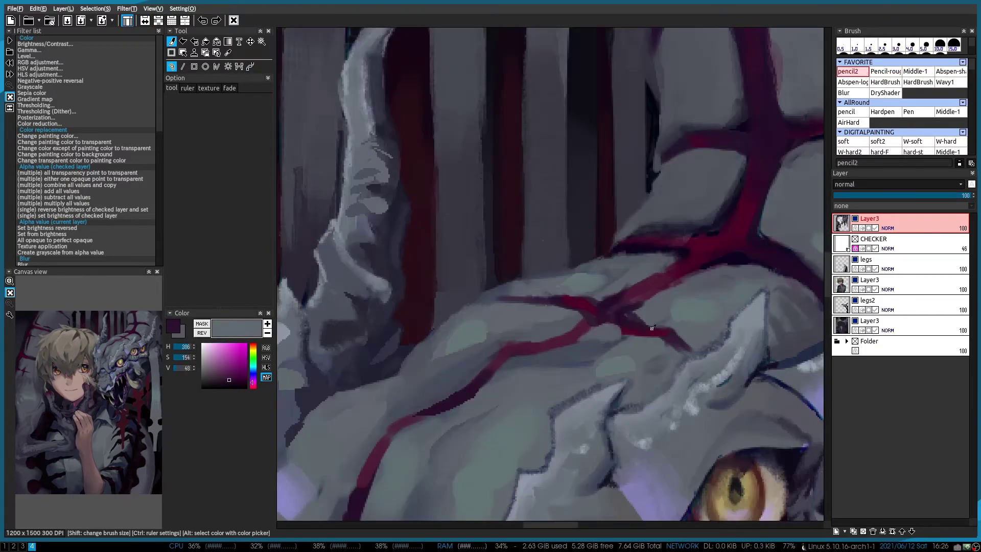
scroll(652, 328, "down", 2)
scroll(639, 327, "up", 2)
left_click(667, 334, "alt")
scroll(473, 193, "down", 2)
scroll(534, 189, "up", 2)
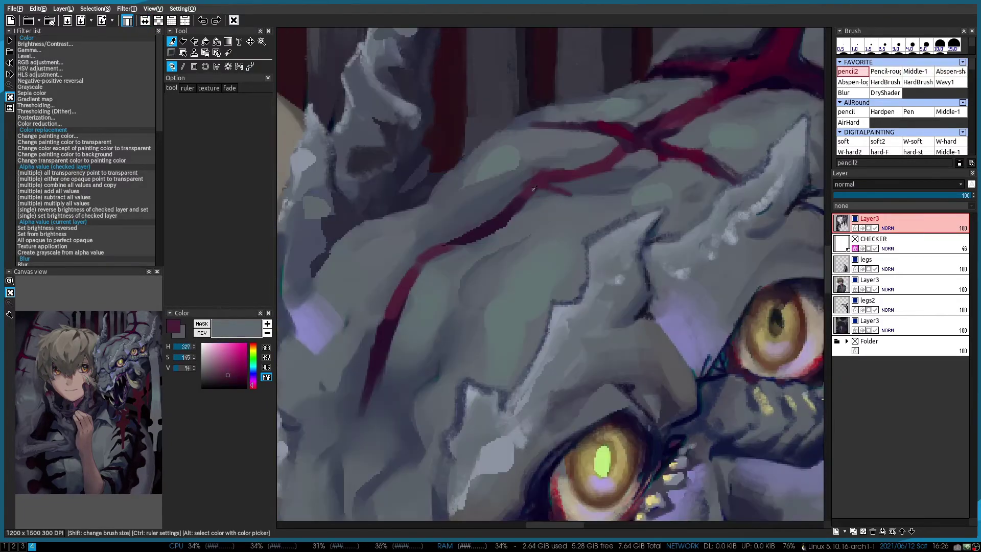
Build up the head vein's side branch into a spiky, star-like fork in sampled dark red
scroll(535, 194, "down", 2)
scroll(629, 164, "up", 1)
left_click(629, 164, "alt")
key("2")
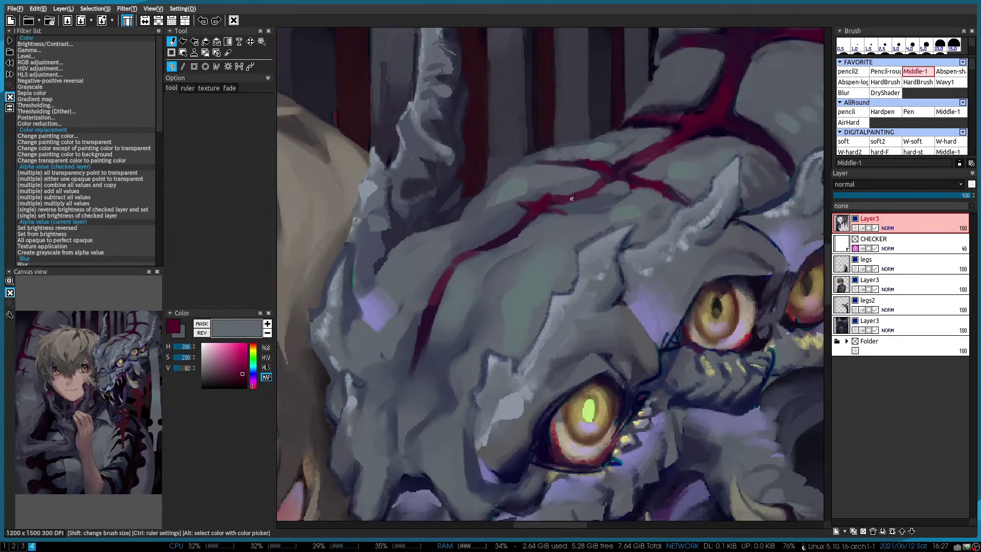
scroll(572, 199, "down", 2)
scroll(532, 230, "up", 2)
Deepen the red of the head vein's lower stretch and tighten its dark edges with Pencil-rough
left_click(494, 258, "alt")
key("2")
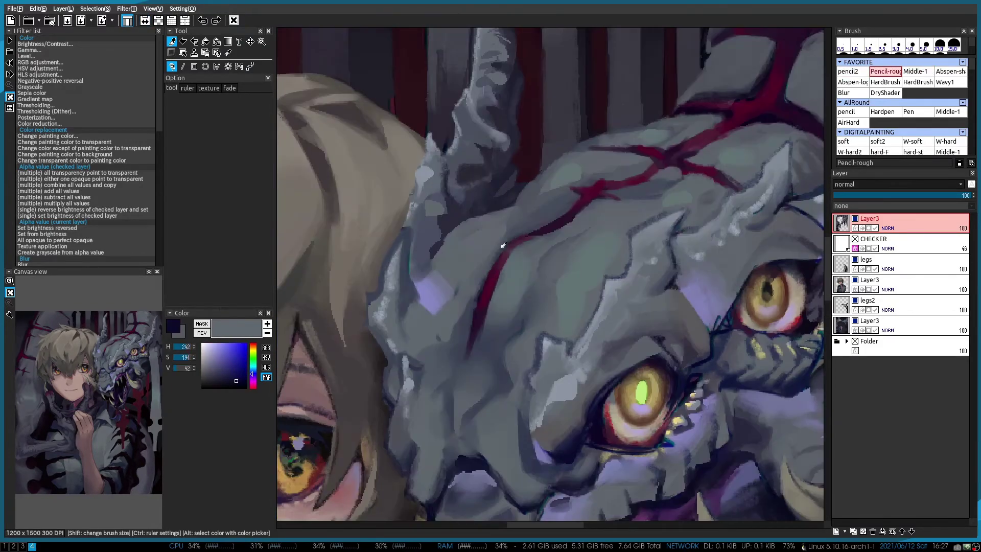
scroll(503, 246, "down", 2)
scroll(452, 231, "up", 2)
Paint and blend lavender reflected light at the base of the horn beside the hair
left_click(452, 230, "alt")
scroll(409, 257, "down", 2)
scroll(417, 241, "up", 2)
key("4")
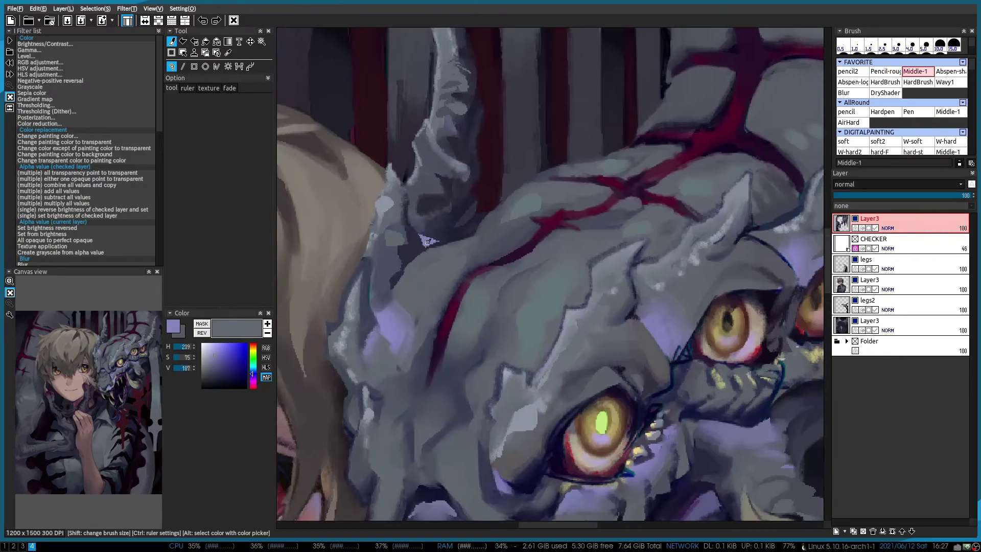
left_click(417, 241, "alt")
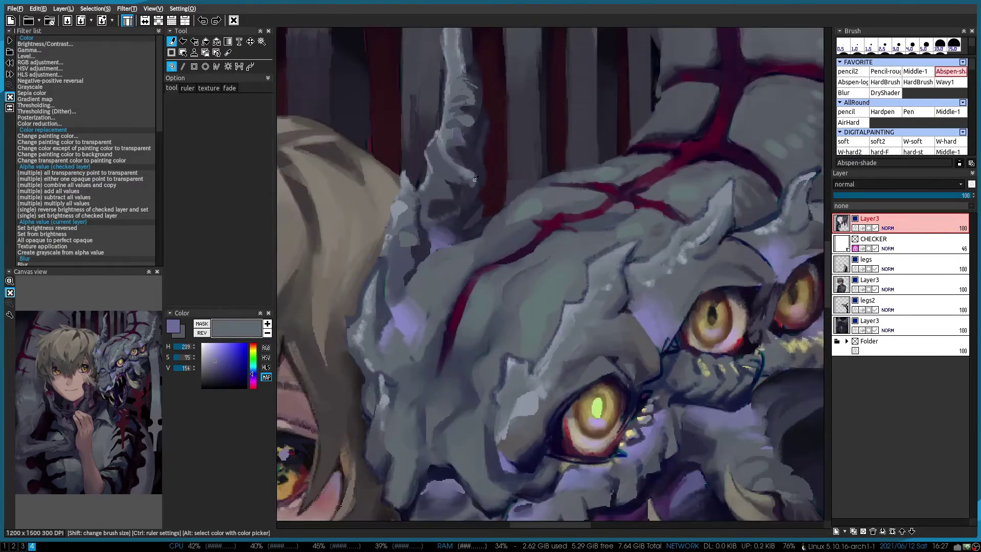
scroll(415, 236, "down", 2)
key("h")
key("h")
Add lavender reflected light beneath the brow of the large green-pupiled eye, using Abspen-shade
scroll(402, 250, "up", 3)
scroll(402, 249, "down", 2)
scroll(564, 378, "up", 2)
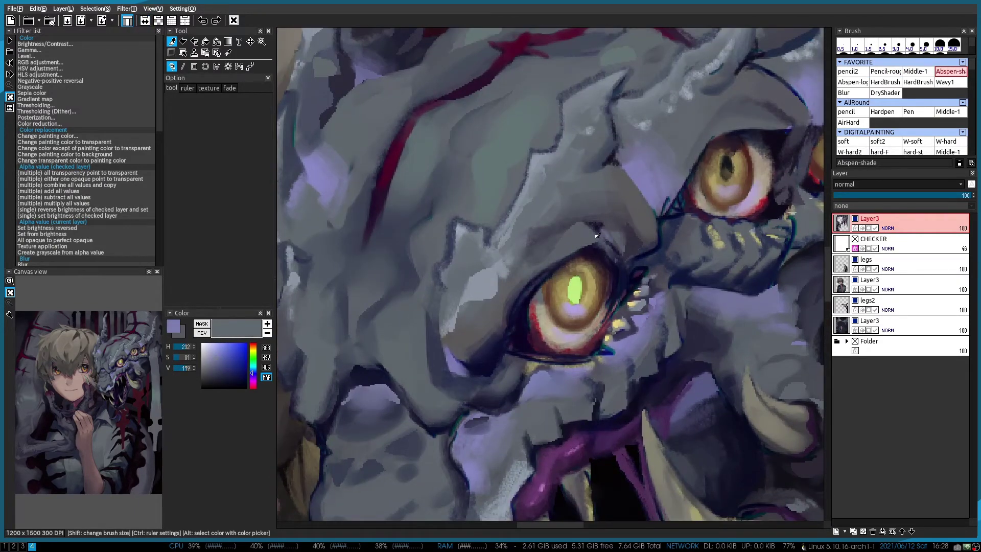
scroll(597, 236, "down", 3)
key("h")
scroll(596, 236, "up", 3)
key("h")
scroll(592, 303, "down", 1)
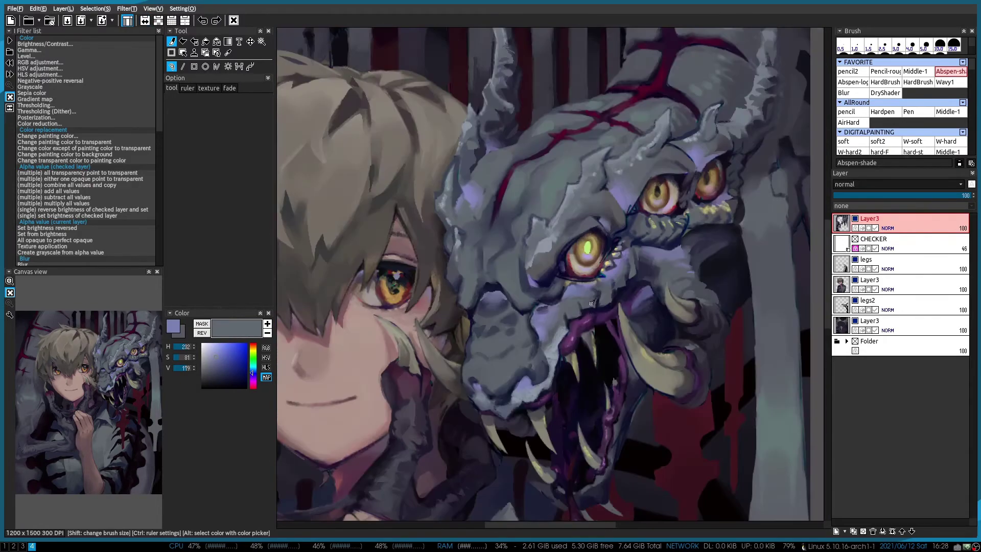
Tint the corners of the large green-pupiled eye with dark purple, using Middle-1
scroll(588, 266, "up", 3)
left_click(582, 235, "alt")
scroll(582, 250, "down", 1)
key("h")
key("h")
scroll(669, 289, "up", 1)
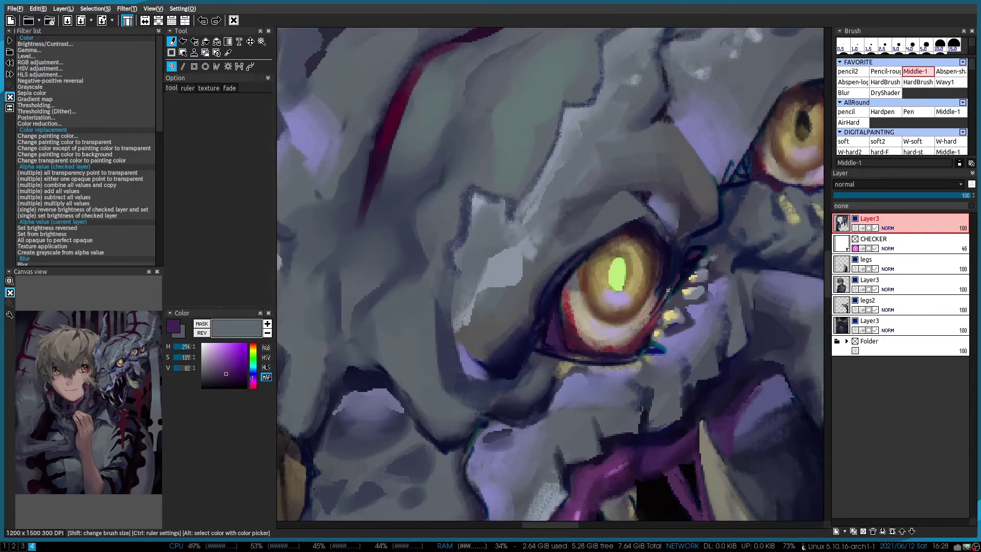
Clean the outline at the large eye's outer corner and round off its lower lid with navy and violet-grey
left_click(684, 251, "alt")
left_click(704, 256, "alt")
left_click_drag(704, 256, 568, 277)
key("x")
scroll(567, 278, "down", 1)
scroll(515, 275, "up", 1)
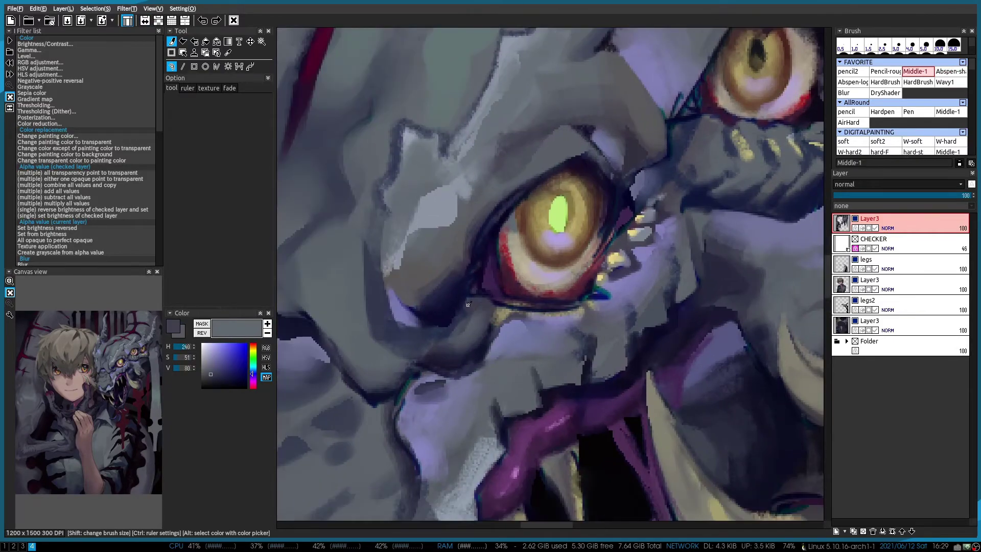
left_click(531, 305, "alt")
key("1")
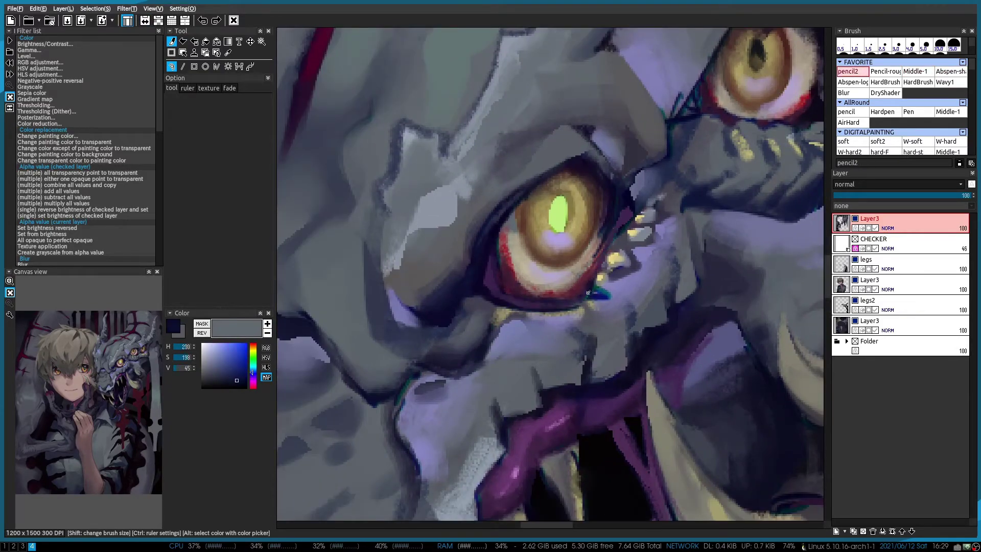
Dot yellow spots along the large eye's lower lid and outer corner with pencil2
left_click(616, 258, "alt")
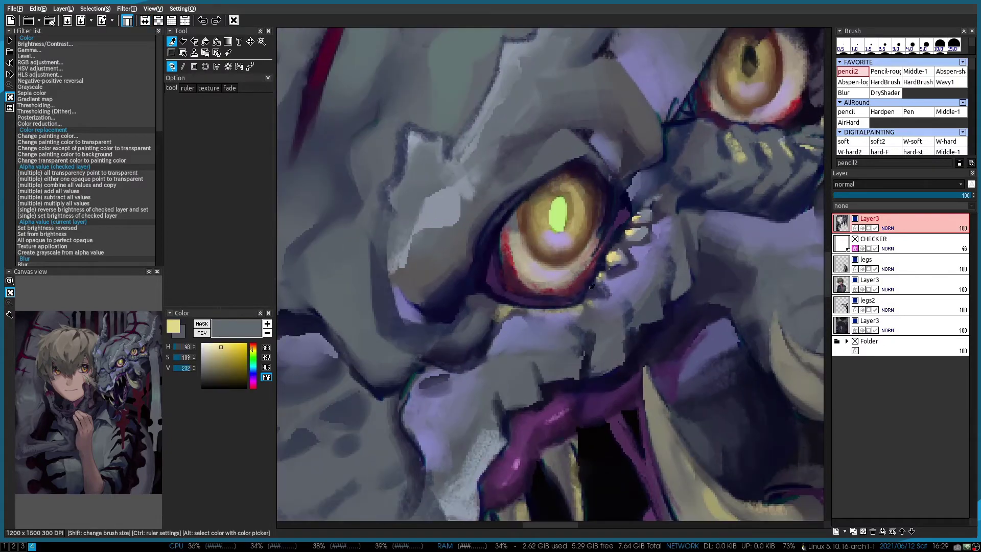
scroll(562, 302, "down", 1)
left_click(559, 307, "alt")
left_click(532, 310, "alt")
scroll(532, 310, "down", 1)
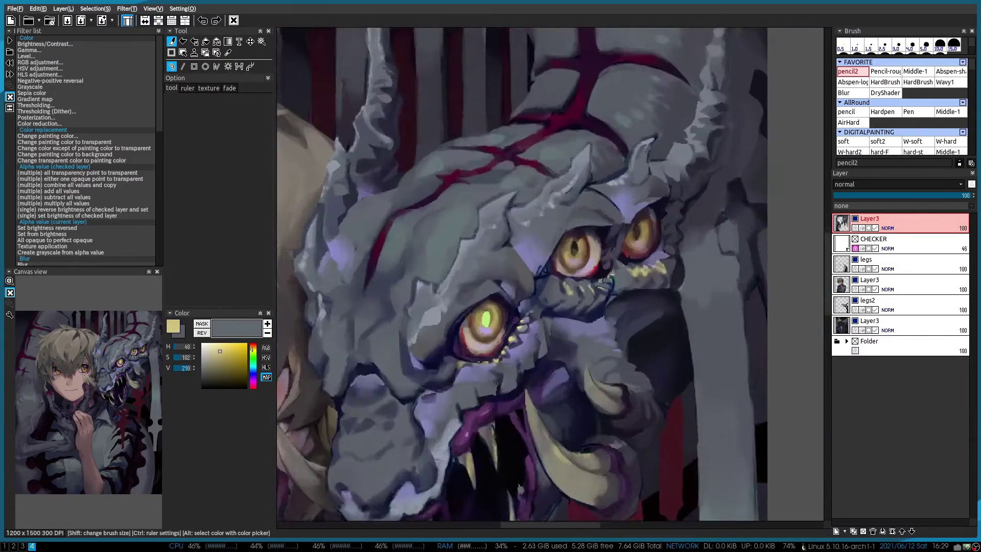
Replace the blue sketch lines at the middle eye's inner corner with clean navy and grey shading
scroll(547, 254, "up", 1)
left_click(548, 254, "alt")
left_click(520, 263, "alt")
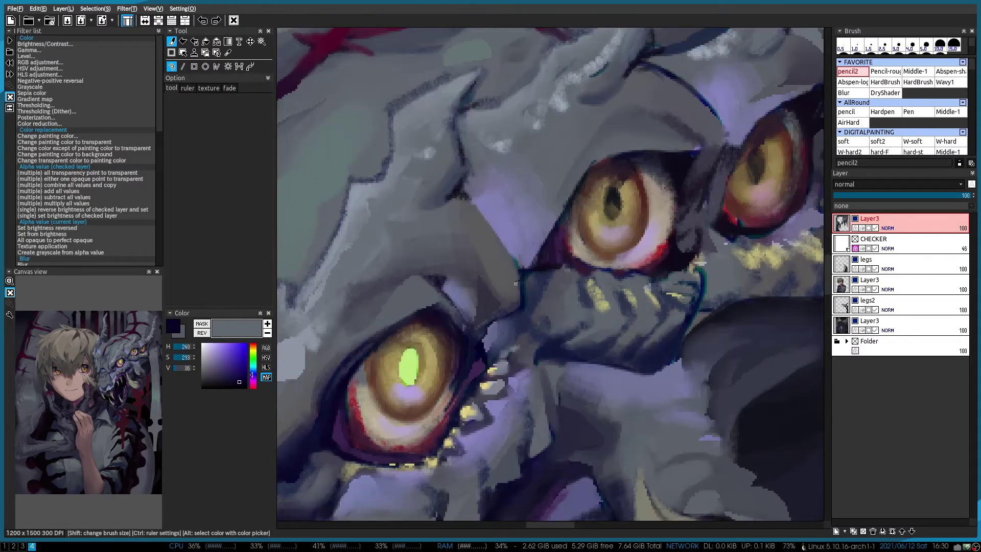
left_click_drag(541, 258, 552, 243)
left_click_drag(514, 273, 546, 225)
Line the middle eye's lower rim and corners with dark purple
key("4")
left_click_drag(668, 264, 612, 281)
key("1")
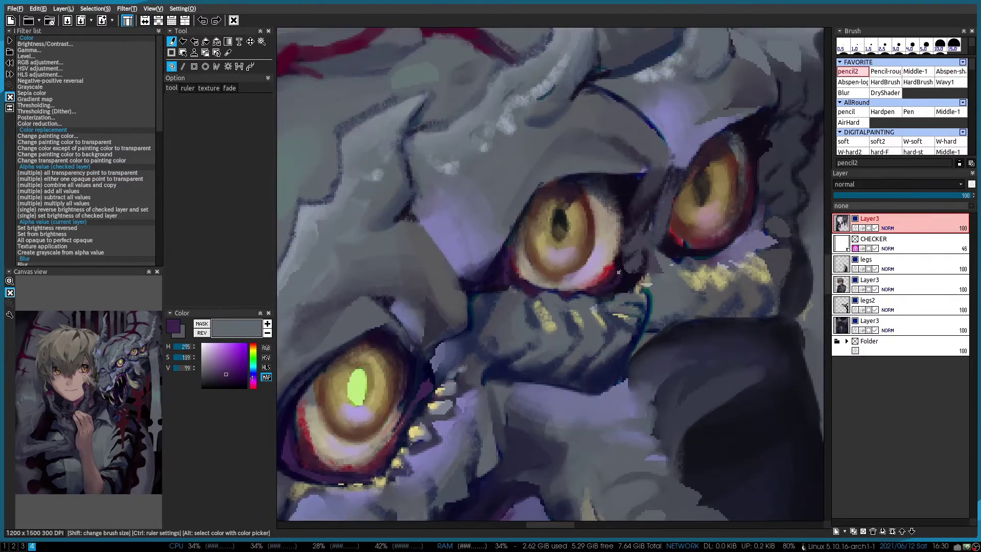
Paint yellow spots along the lower lid of the middle eye
left_click(608, 286, "alt")
scroll(591, 303, "left", 1)
key("3")
left_click(638, 307, "alt")
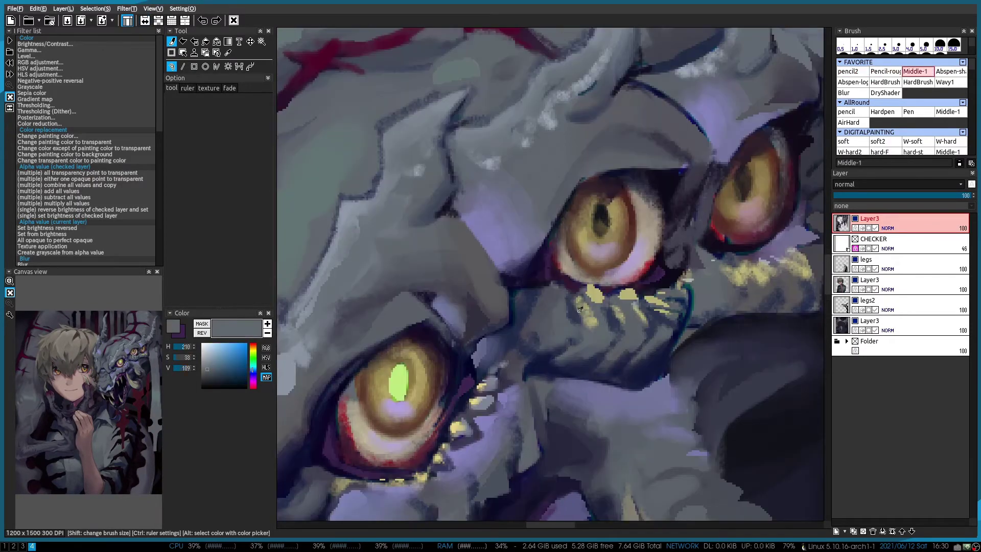
Repaint the ridged band beneath the middle eye as jagged grey shapes over dark navy, using Middle-1
left_click_drag(592, 327, 626, 309)
left_click(578, 311, "alt")
mouse_move(575, 291)
left_mouse_down()
mouse_move(571, 321)
mouse_move(636, 309)
mouse_move(624, 304)
left_mouse_up()
scroll(653, 314, "down", 2)
scroll(588, 317, "up", 1)
left_click(633, 306, "alt")
key("h")
key("h")
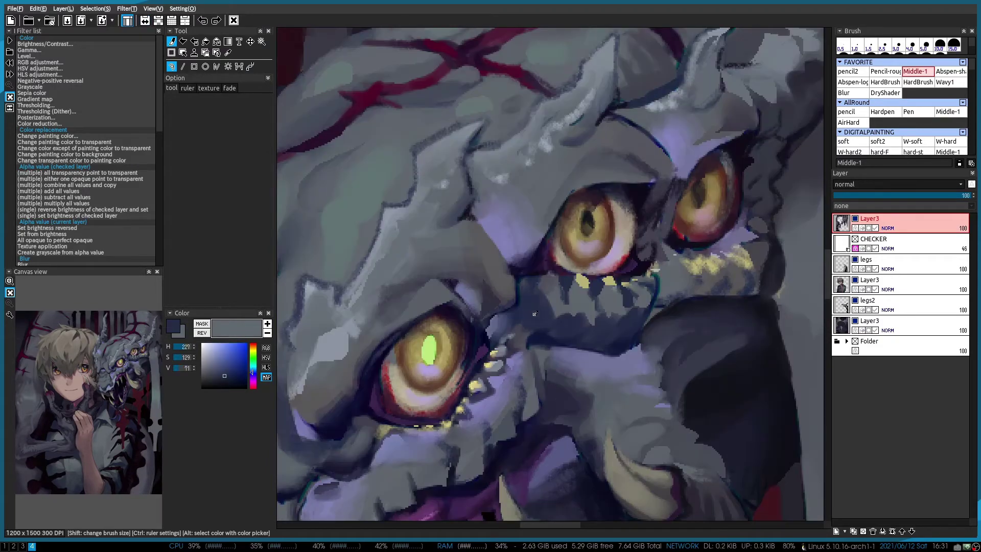
Shade the skin beneath the middle eye's ridged band with navy, grey and a jagged lavender patch, using Middle-1
scroll(511, 306, "down", 2)
left_click(494, 330, "alt")
left_click_drag(511, 313, 541, 258)
key("h")
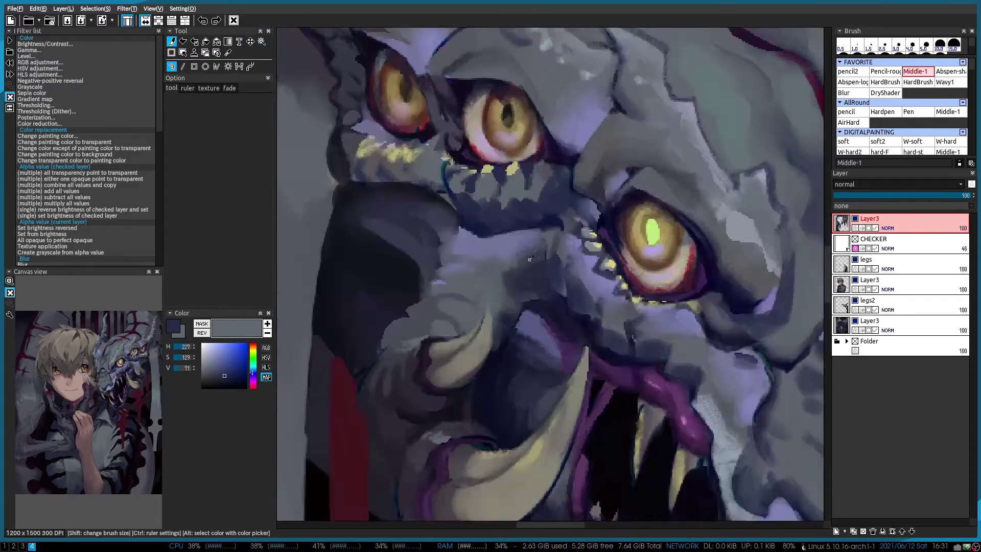
scroll(552, 276, "down", 2)
key("h")
scroll(610, 153, "up", 2)
left_click(599, 235, "alt")
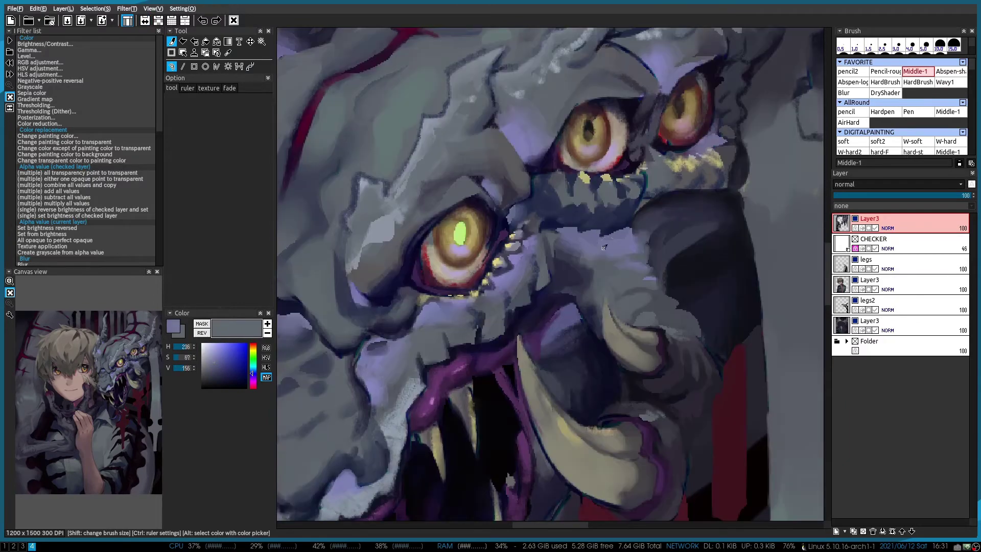
Separate the scales of the middle eye's ridged band with dark navy gaps, using pencil2
left_click_drag(552, 211, 501, 257)
key("h")
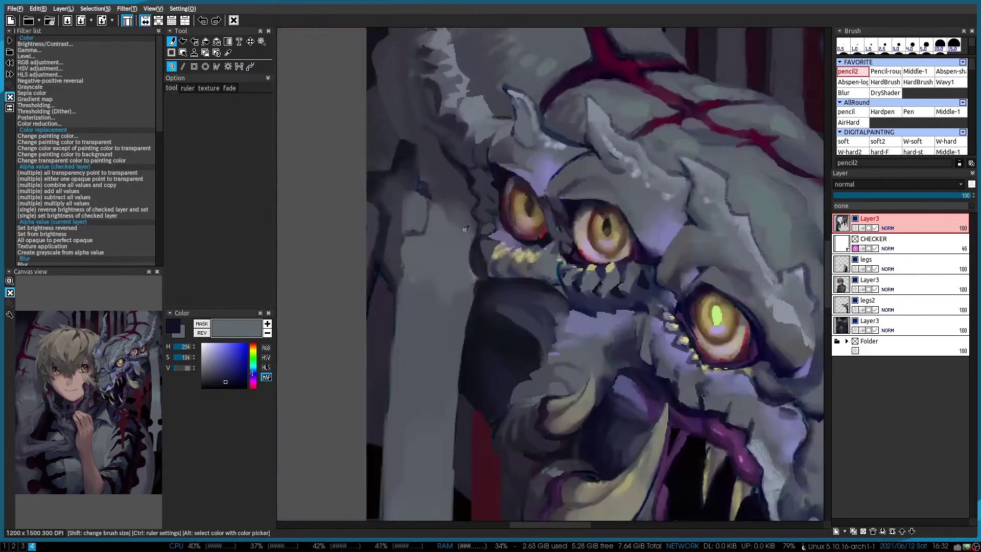
key("h")
left_click(587, 276, "alt")
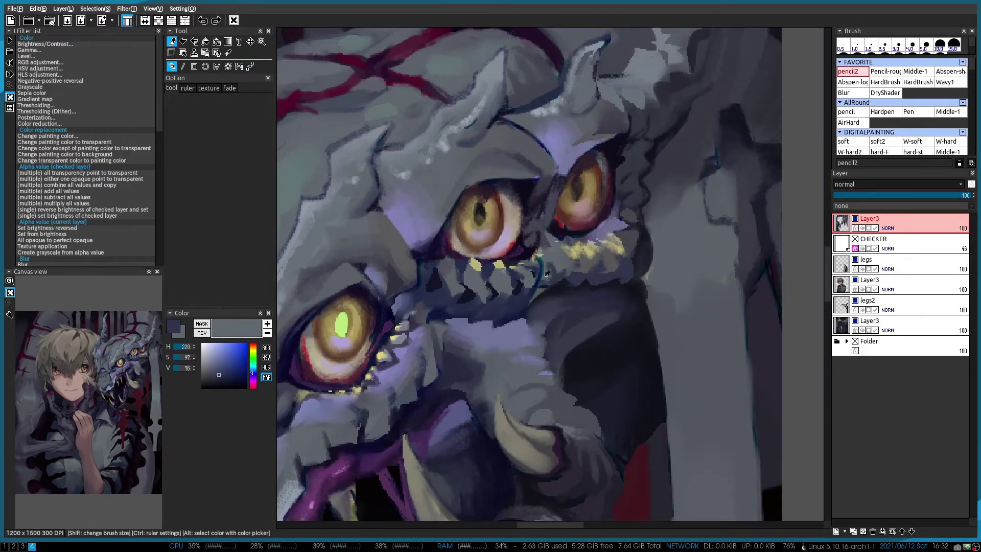
Repaint the band beneath the far eye in plain grey with Middle-1, covering its old yellow spots
left_click(617, 247, "alt")
key("2")
scroll(571, 248, "up", 1)
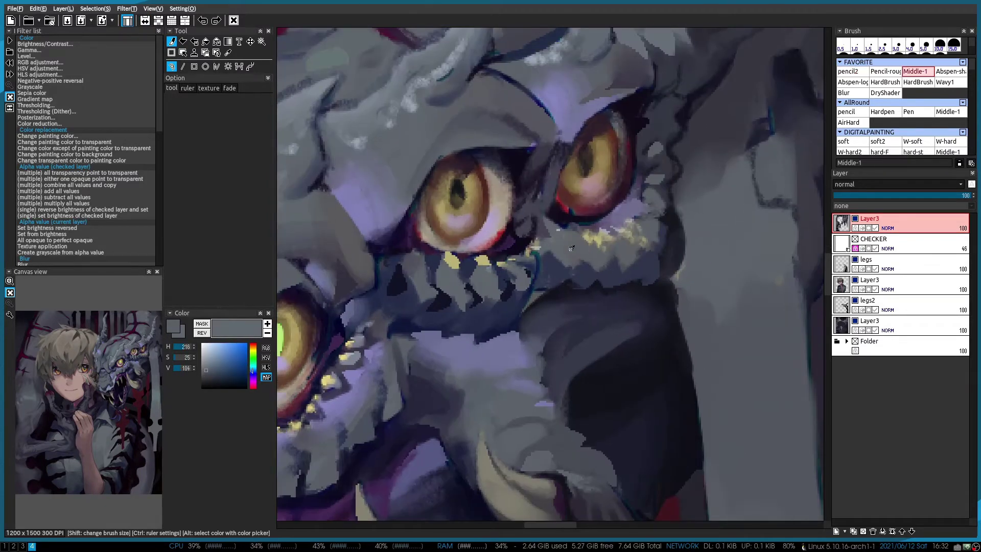
left_click_drag(583, 250, 644, 194)
scroll(613, 286, "up", 1)
Line the far eye's lower rim with dark purple and add lavender touches at its outer edge, using pencil2
left_click(632, 342, "alt")
key("1")
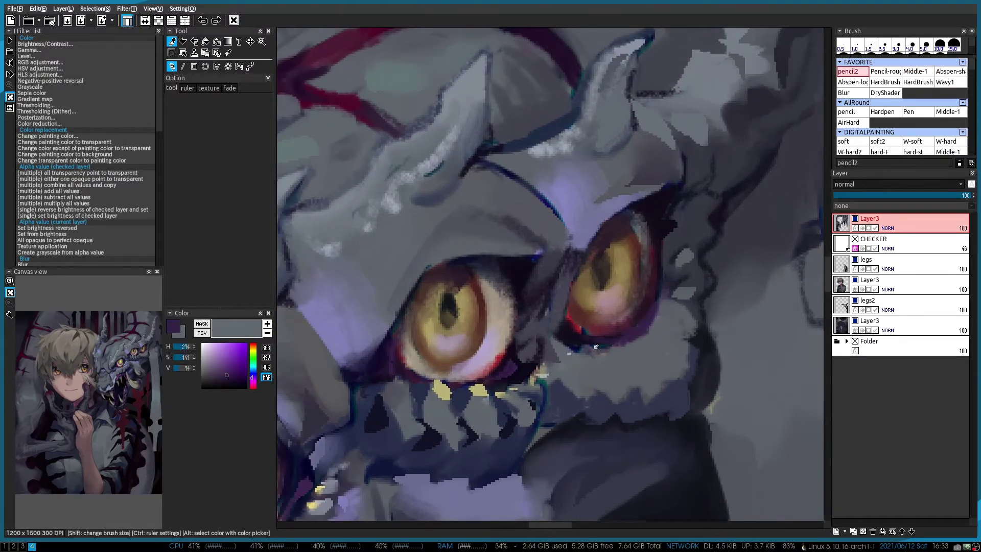
left_click(648, 301, "alt")
scroll(665, 286, "down", 2)
scroll(684, 275, "up", 2)
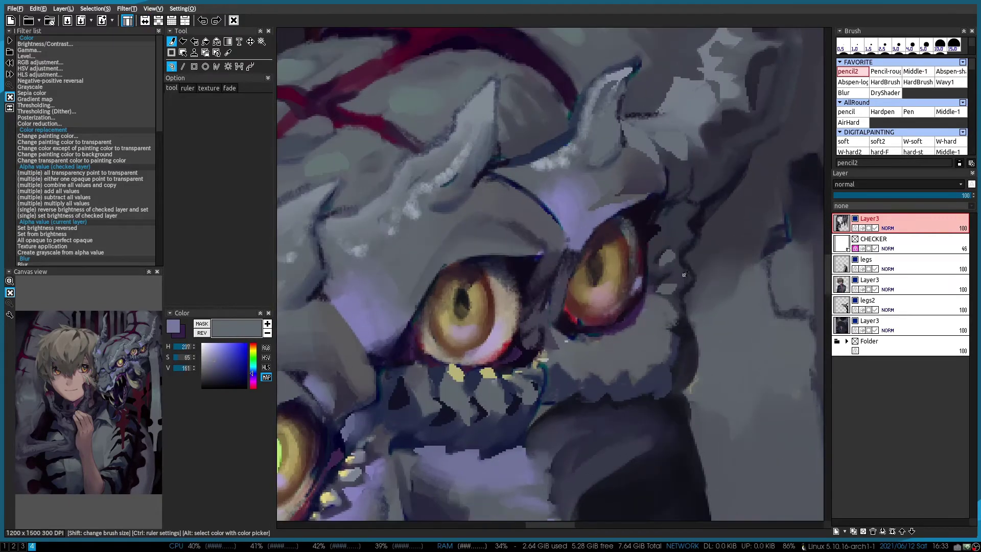
left_click(589, 336, "alt")
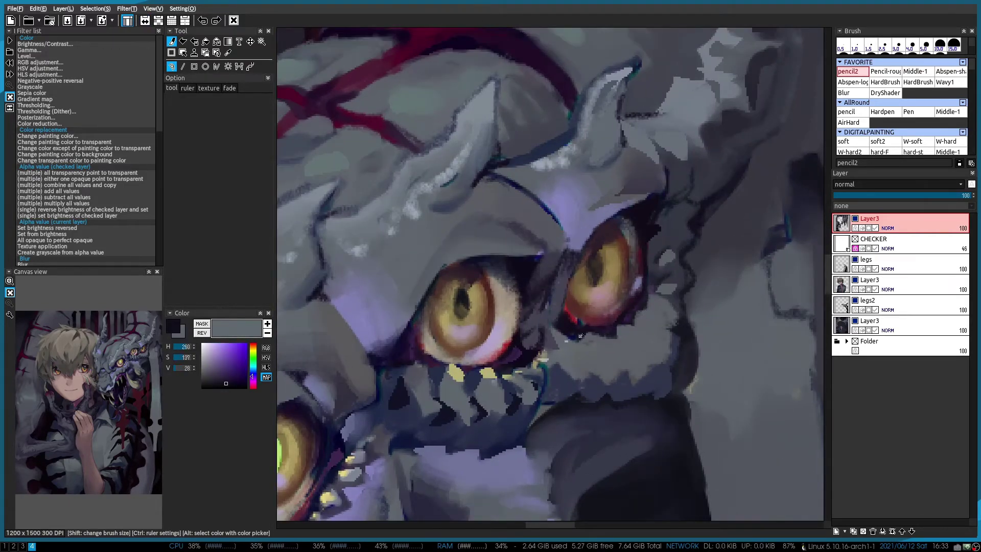
scroll(581, 336, "down", 1)
scroll(580, 336, "up", 1)
Paint jagged yellow spots along the far eye's lower lid with Pencil-rough
left_click(540, 358, "alt")
key("ctrl+z")
key("2")
scroll(556, 340, "down", 1)
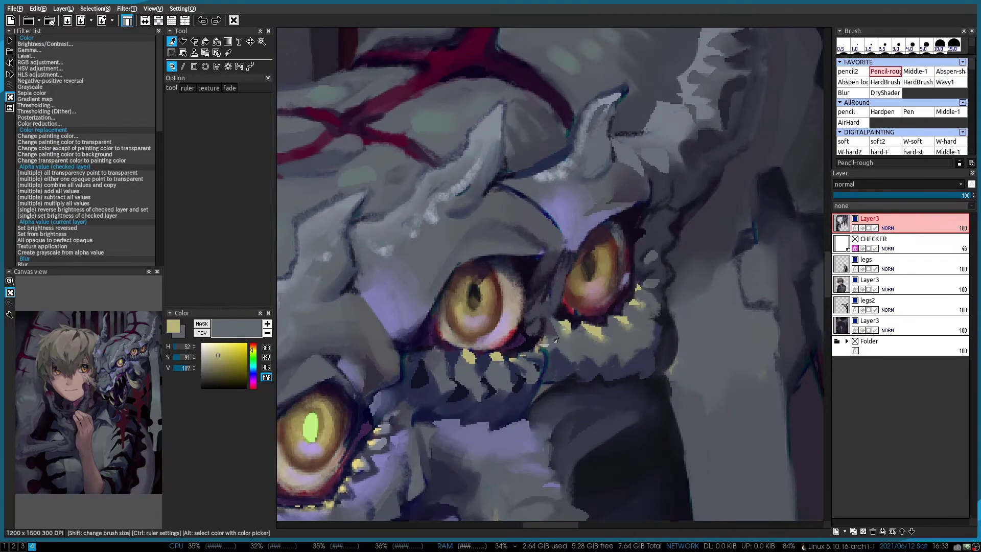
Paint dark navy gaps between the scales of the band beneath the far eye, using pencil2
key("1")
left_click(517, 355, "alt")
key("h")
left_click(591, 368, "alt")
left_click(492, 341)
left_click(465, 333)
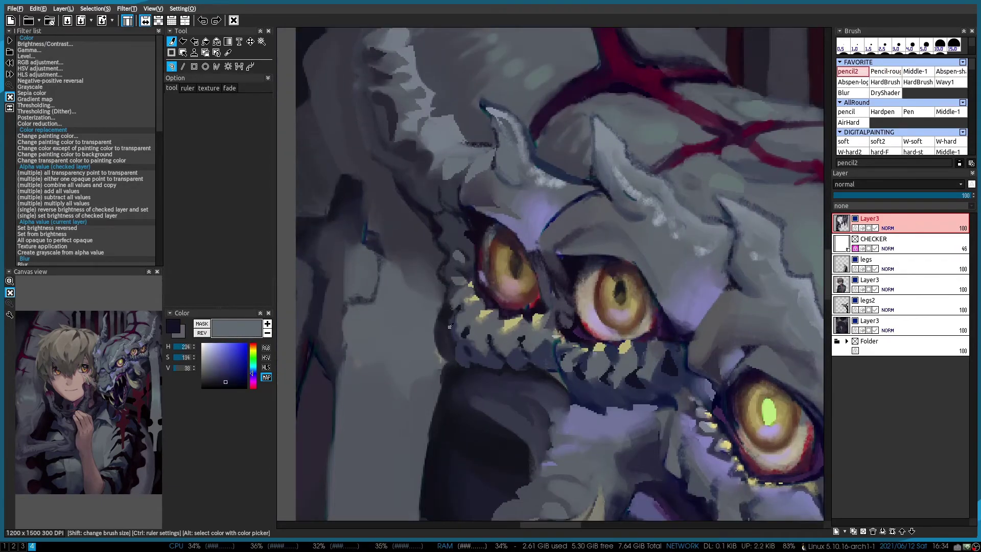
key("h")
scroll(445, 261, "up", 1)
Shade the underside of the far eye's scaly band with navy, using Pencil-rough
left_click(566, 408, "alt")
key("2")
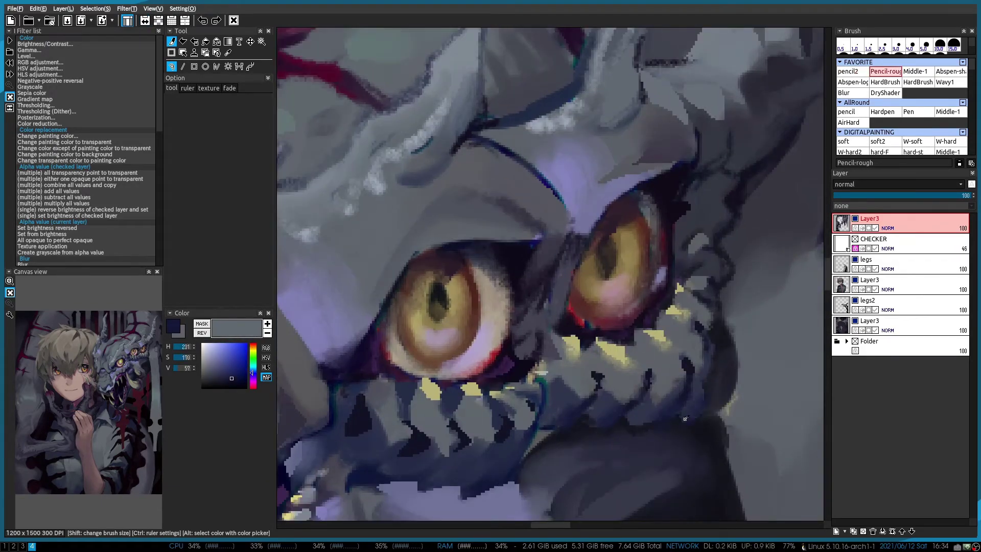
left_click(674, 411, "alt")
scroll(675, 411, "down", 1)
key("h")
scroll(473, 336, "up", 1)
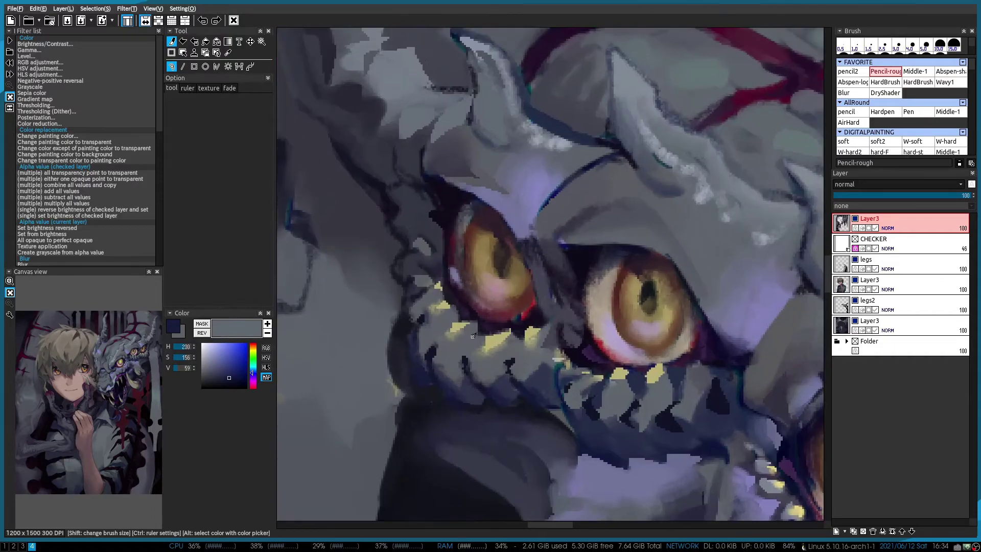
Dab small light grey scales around the far eye's outer corner with Pencil-rough
left_click(467, 326, "alt")
scroll(467, 326, "down", 1)
key("h")
scroll(551, 269, "up", 1)
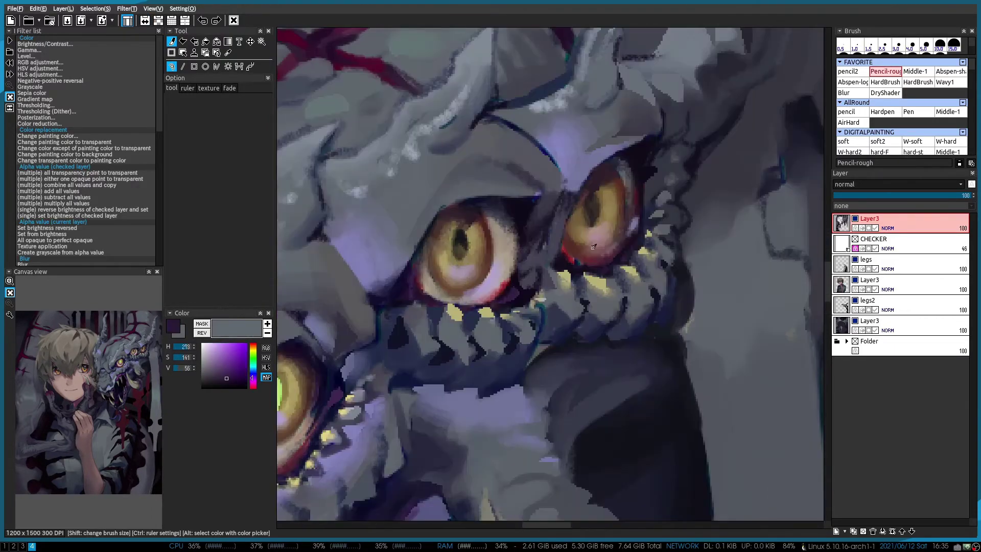
Darken the far eye's inner corner and lower rim with deep purple, covering the bright red there, using pencil2
key("1")
left_click(550, 274, "alt")
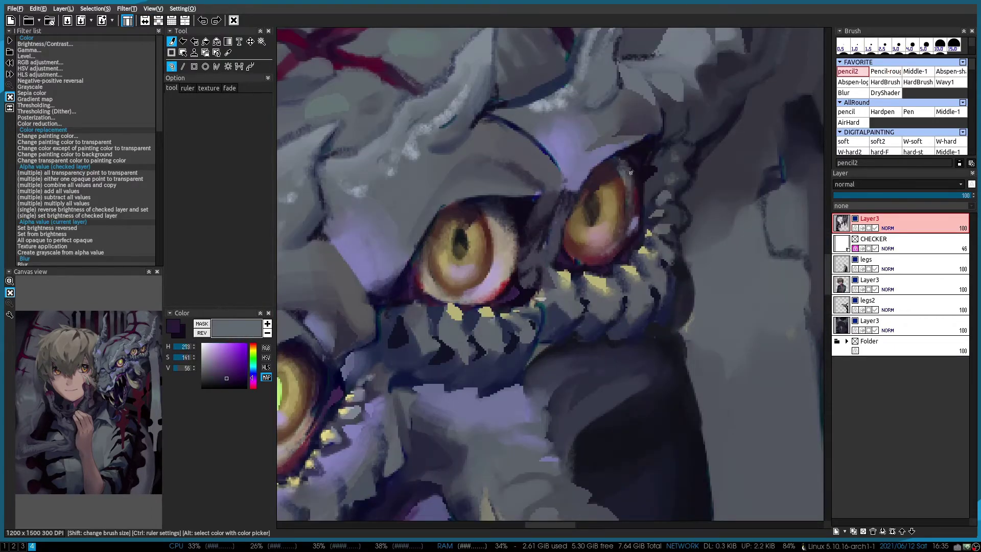
scroll(631, 173, "down", 1)
scroll(579, 245, "up", 1)
left_click(578, 244, "alt")
key("h")
key("h")
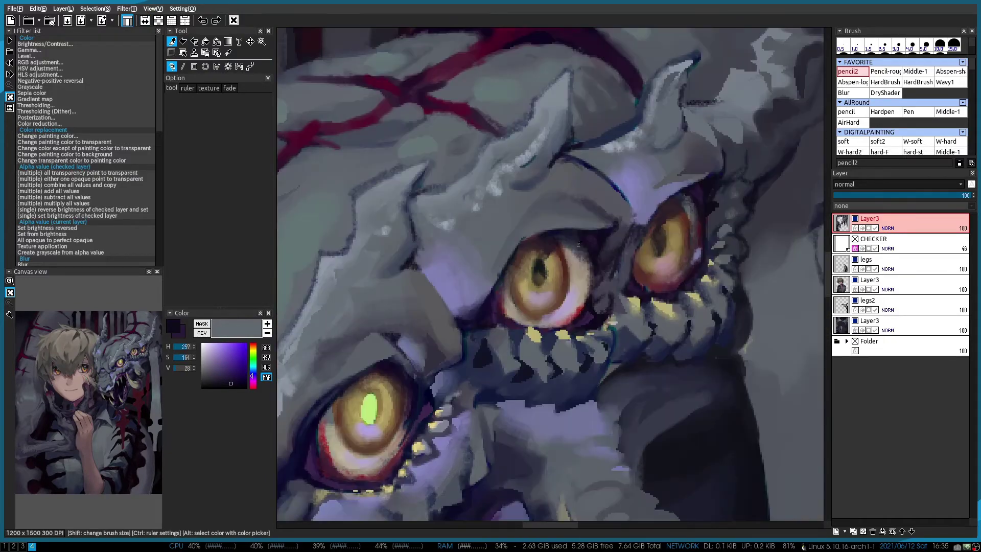
Dab dark navy shadows beneath the yellow lid spots of the middle and far eyes with pencil2
scroll(584, 295, "down", 1)
scroll(584, 295, "up", 2)
mouse_move(619, 144)
left_mouse_down()
mouse_move(538, 297)
mouse_move(461, 328)
left_mouse_up()
left_click(517, 302, "alt")
left_click_drag(659, 266, 664, 278)
left_click_drag(720, 225, 715, 258)
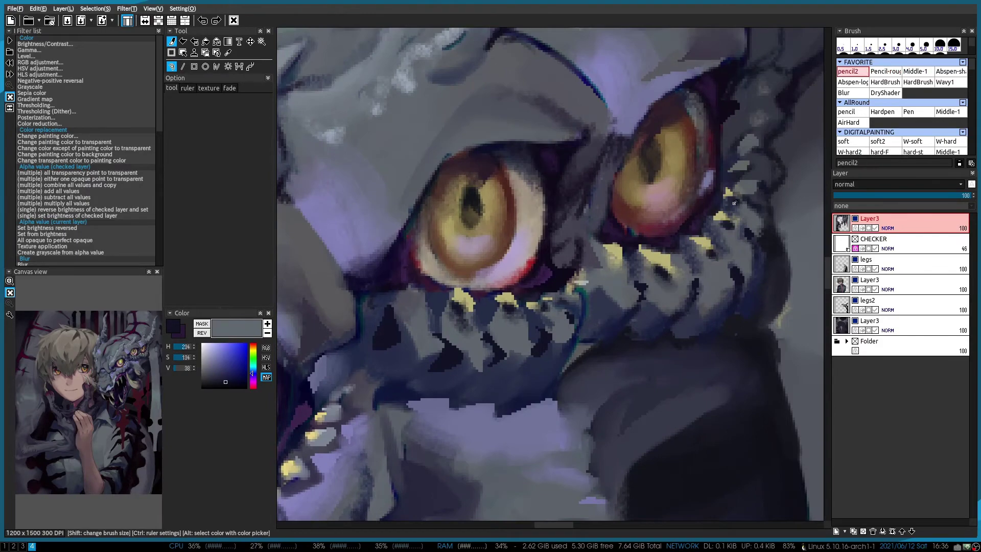
left_click_drag(613, 253, 613, 281)
left_click_drag(659, 265, 685, 270)
Clean the edges of the upper fangs inside the creature's mouth with near-black, using pencil2
scroll(685, 269, "down", 2)
scroll(686, 269, "up", 1)
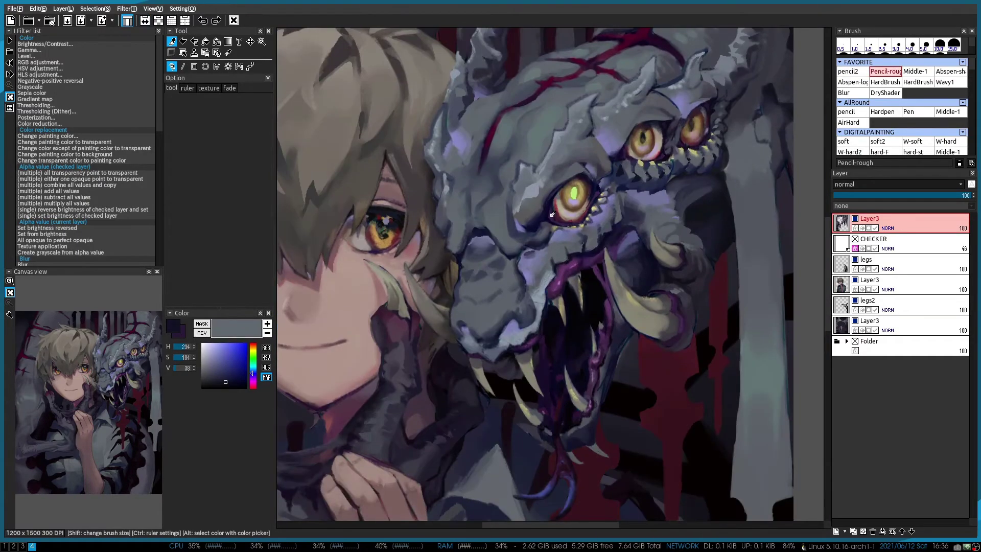
left_click_drag(530, 139, 529, 194)
scroll(529, 195, "down", 3)
scroll(478, 279, "up", 3)
left_click(478, 279, "alt")
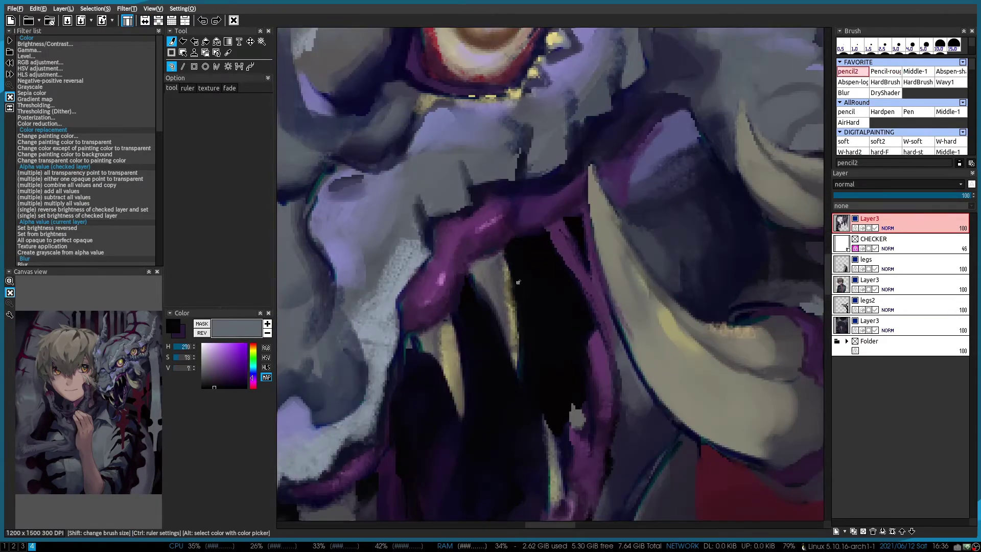
left_click(492, 280, "alt")
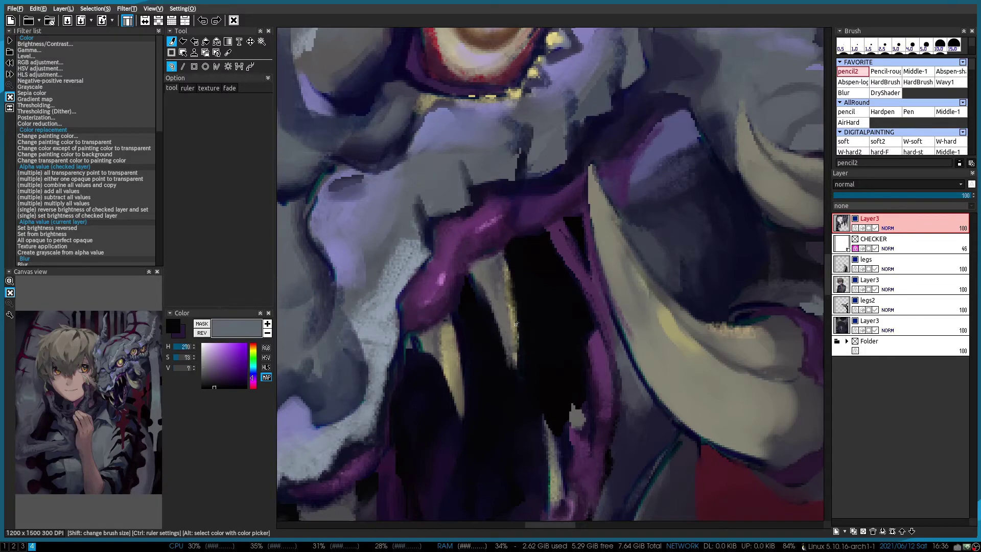
left_click(472, 272, "alt")
left_click(471, 290, "alt")
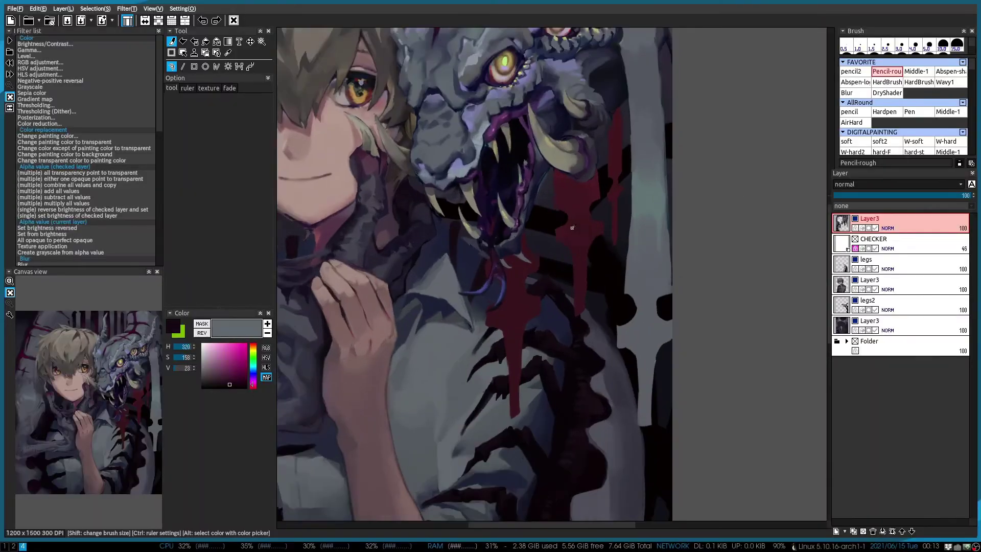
Darken the wide red drip below the creature's tusk with deep maroon, using Middle-1
scroll(554, 139, "up", 4)
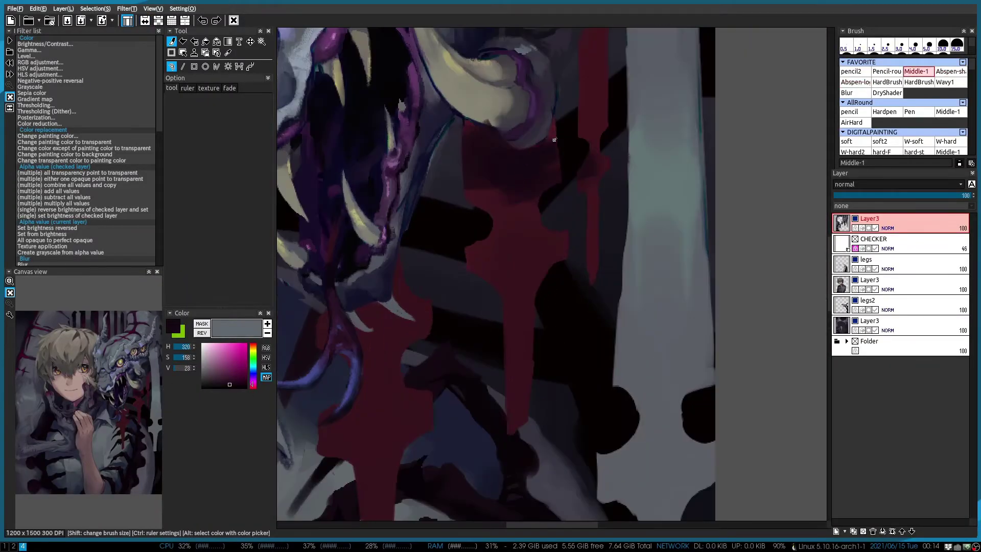
scroll(526, 128, "up", 1)
key("1")
key("2")
left_click_drag(443, 123, 460, 210)
scroll(460, 210, "down", 3)
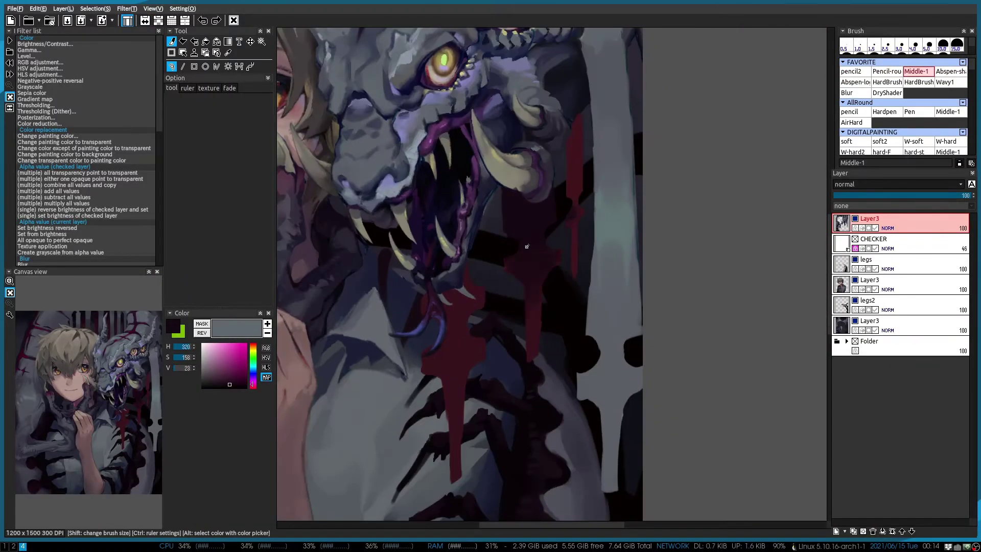
Shade the top of the narrow red drip beside the pale pillar with deep maroon, using Middle-1
scroll(565, 159, "up", 3)
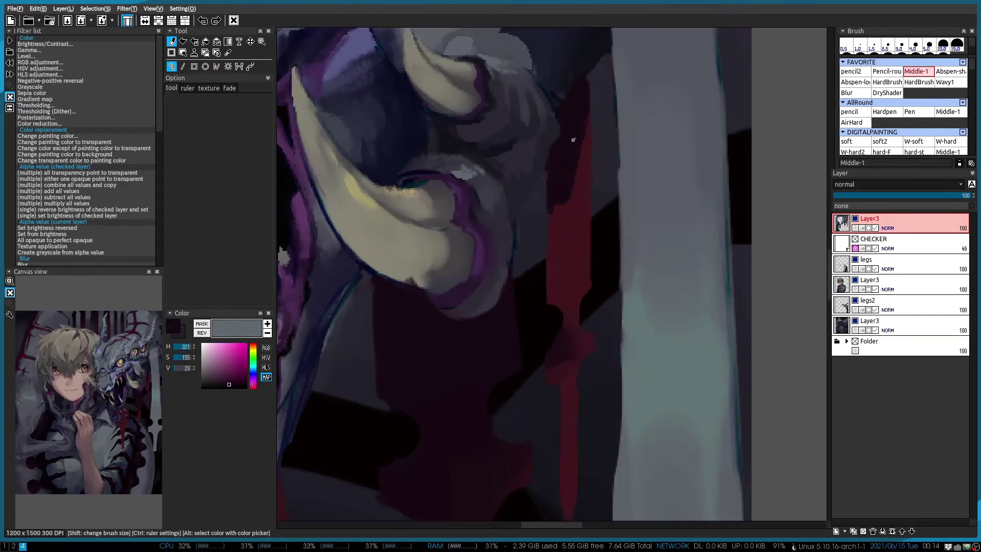
scroll(574, 142, "down", 4)
scroll(617, 120, "up", 5)
left_click_drag(616, 119, 546, 214)
Shade the creature's lower jaw and chin with dark navy, using HardBrush2
key("7")
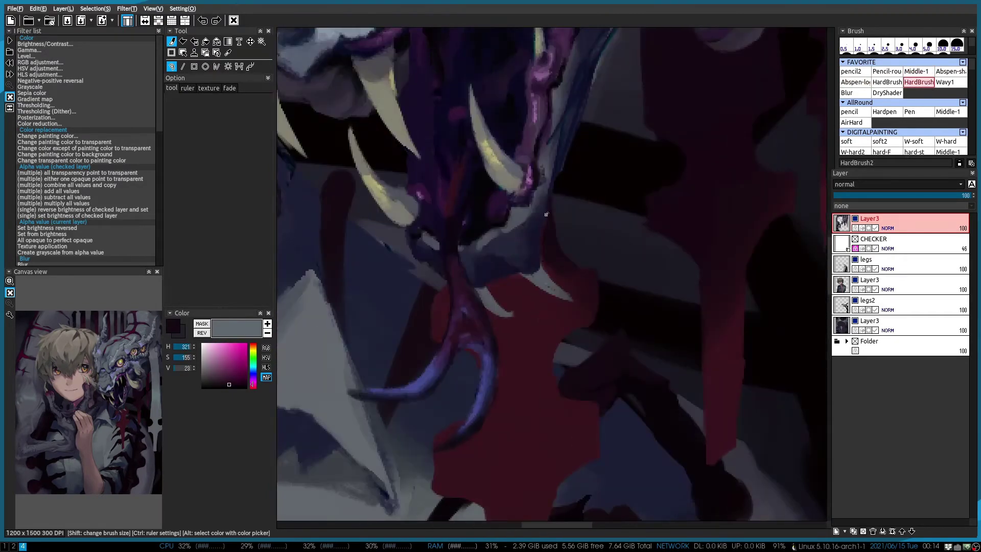
left_click(580, 254, "alt")
scroll(518, 327, "down", 2)
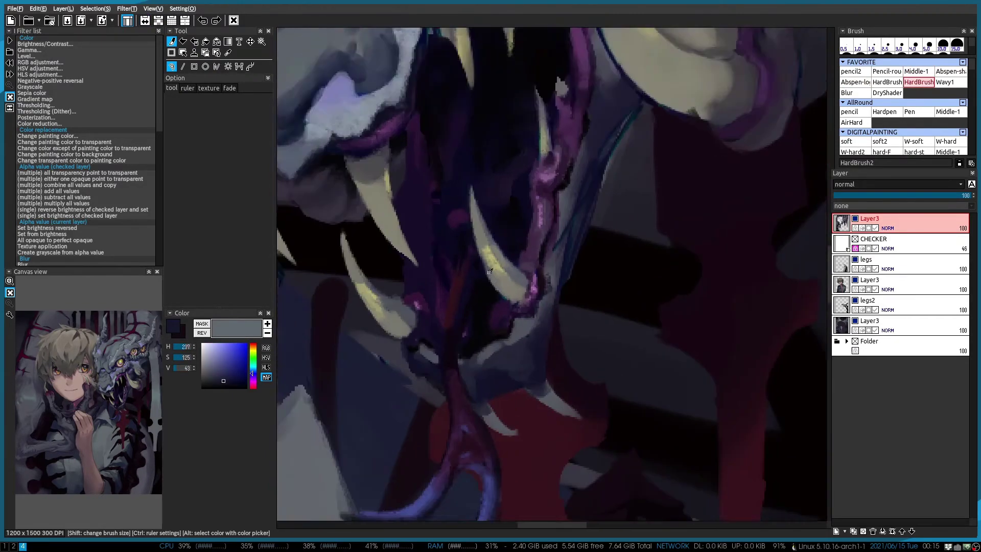
Redraw the two small fangs under the chin in pale grey with dark edges, using pencil2
scroll(519, 328, "up", 2)
key("1")
key("x")
scroll(518, 328, "down", 2)
scroll(490, 301, "up", 2)
key("x")
key("x")
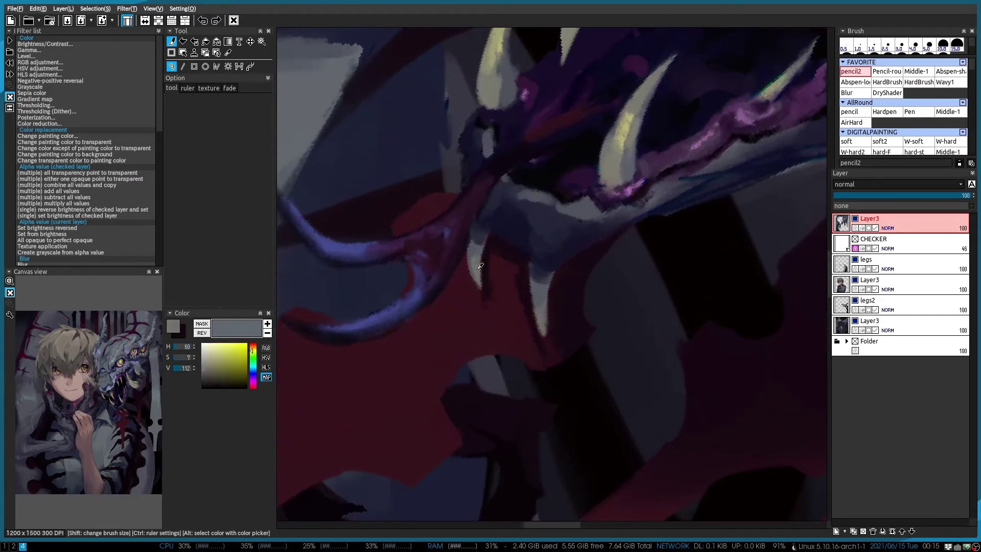
left_click_drag(458, 273, 555, 315)
Darken the red drip behind the chin fangs and forked tongue with deep maroon, using Middle-1
key("3")
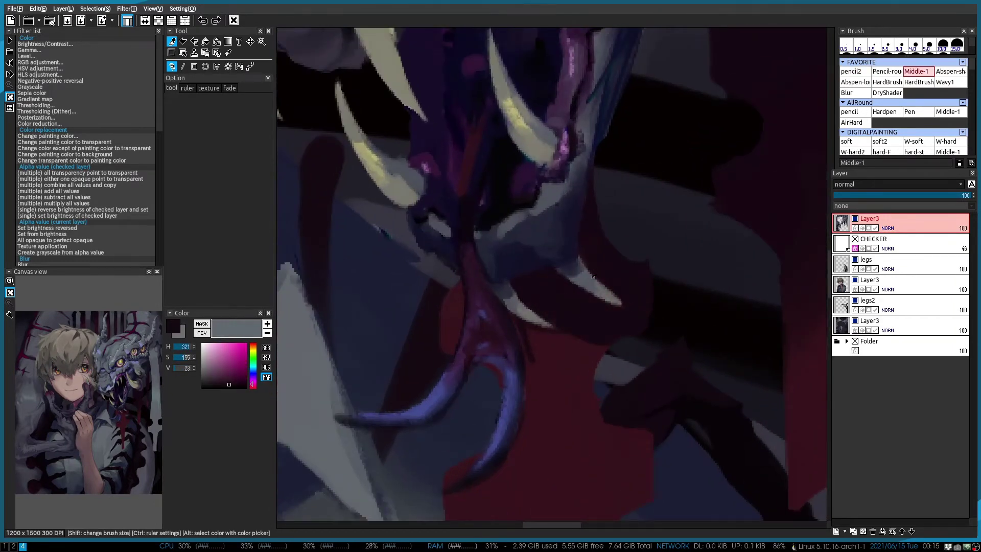
scroll(594, 277, "down", 1)
mouse_move(628, 228)
left_mouse_down()
mouse_move(553, 219)
mouse_move(562, 332)
left_mouse_up()
scroll(562, 307, "down", 2)
scroll(545, 346, "up", 2)
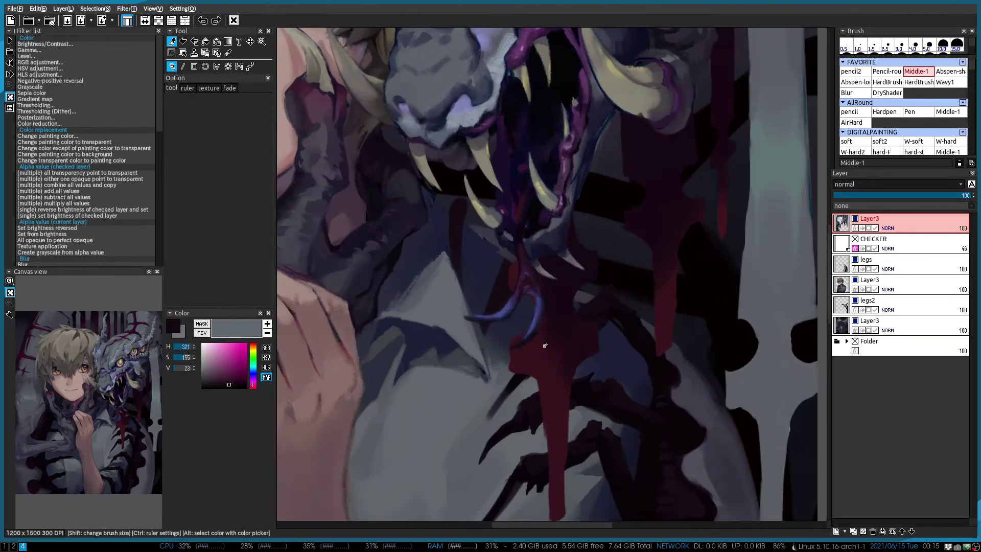
Paint dark maroon over the bright red patch beside the forked tongue, using pencil2
key("1")
scroll(544, 346, "up", 2)
left_click(498, 265, "alt")
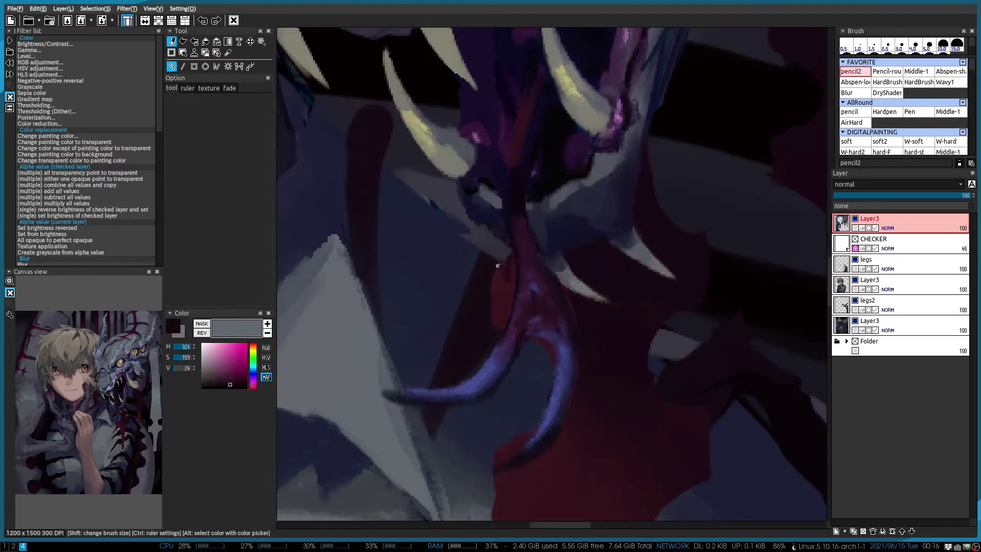
scroll(486, 328, "down", 2)
scroll(486, 328, "up", 2)
scroll(552, 216, "up", 1)
key("1")
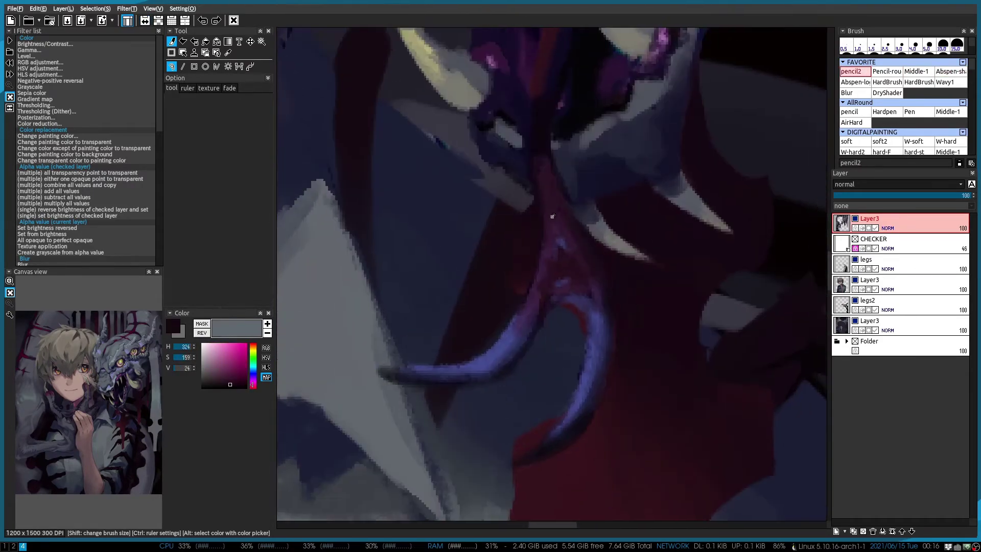
scroll(583, 250, "down", 2)
scroll(512, 220, "up", 2)
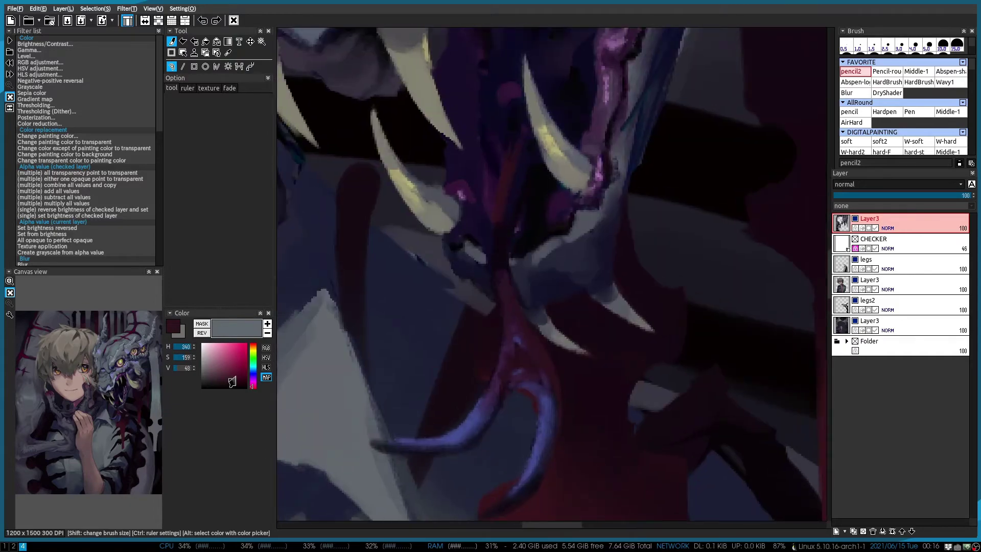
Refine the tongue's stem inside the mouth, shading its surroundings with dark purple
key("2")
left_click(512, 221, "alt")
scroll(512, 221, "down", 1)
scroll(516, 306, "up", 1)
key("1")
left_click(537, 378, "alt")
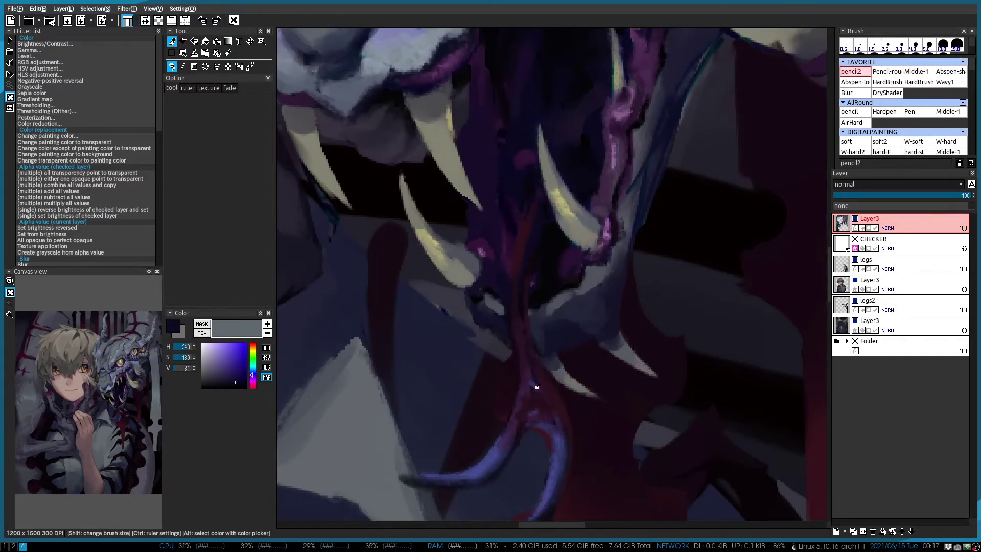
Reshape the tongue's upper stem between the lower fangs with dark red, using pencil2
scroll(544, 273, "up", 1)
scroll(528, 211, "up", 1)
left_click(529, 211, "alt")
left_click(544, 198, "alt")
scroll(545, 198, "up", 1)
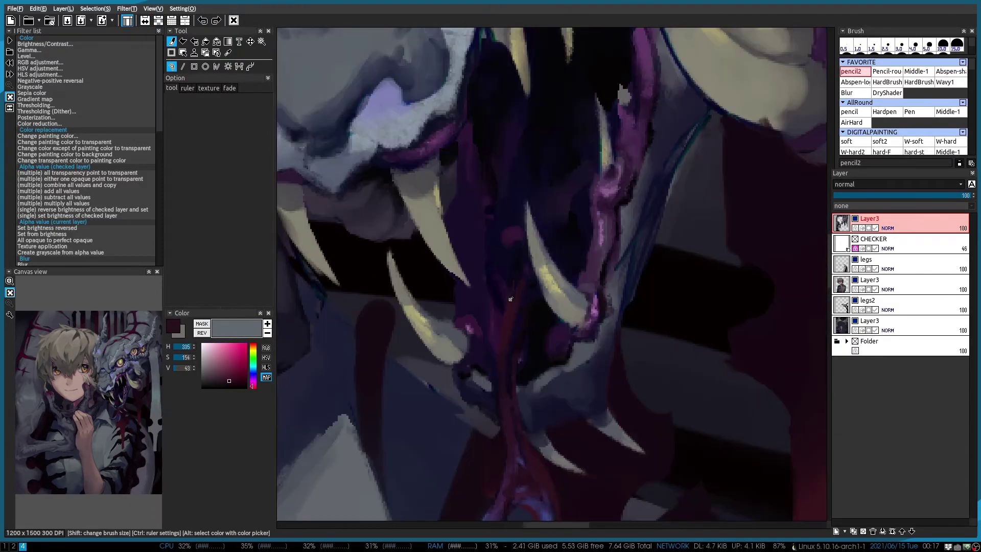
Add small pale grey and blue-grey highlights along the tongue's stem between the lower fangs, using pencil2
scroll(589, 250, "up", 1)
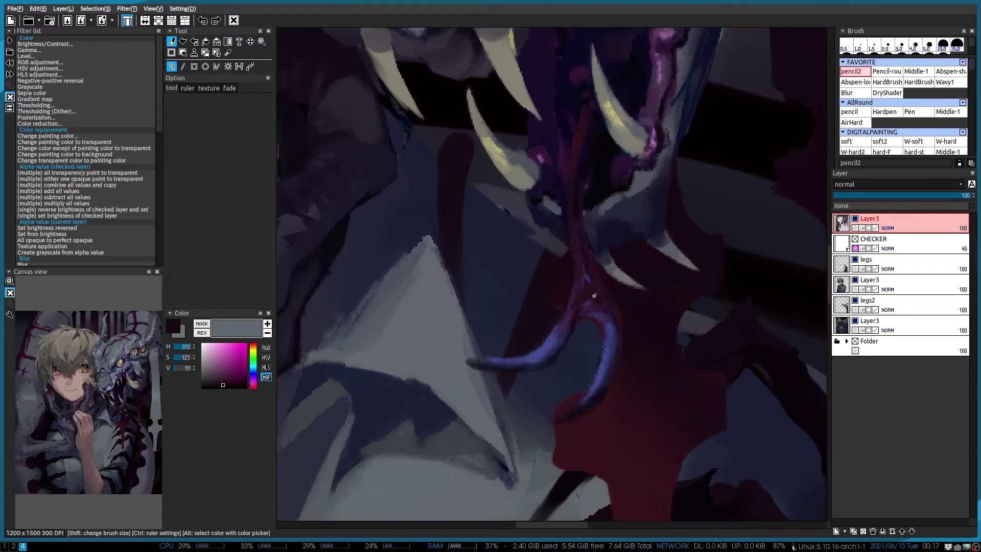
scroll(581, 344, "up", 1)
left_click(608, 325, "alt")
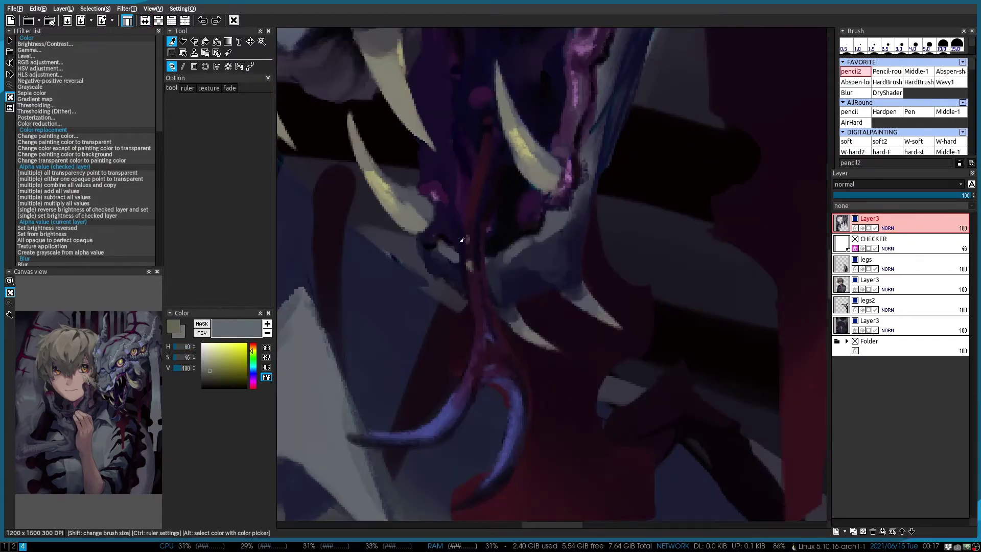
left_click_drag(461, 240, 358, 389)
scroll(414, 429, "down", 4)
scroll(508, 247, "up", 4)
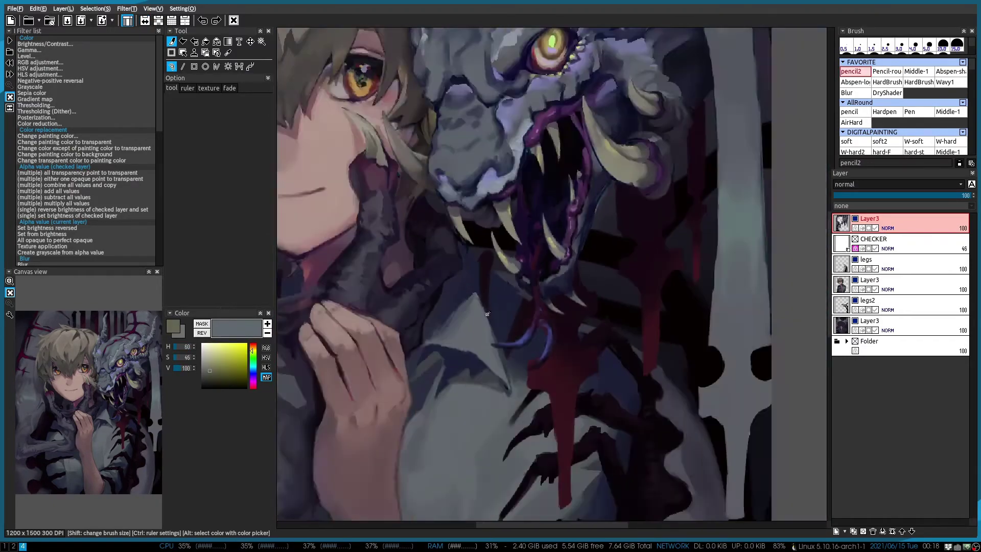
left_click(509, 247, "alt")
scroll(457, 242, "down", 2)
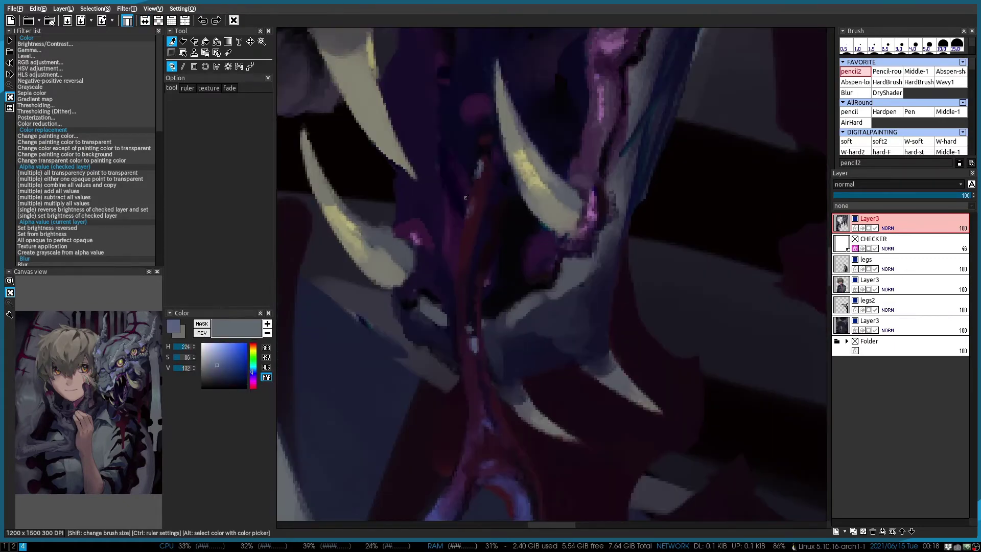
Deepen the mouth interior behind the tongue and fangs with sampled dark blue and near-black purple, using Pencil-rough
scroll(511, 179, "up", 2)
left_click(577, 69, "alt")
scroll(578, 69, "up", 1)
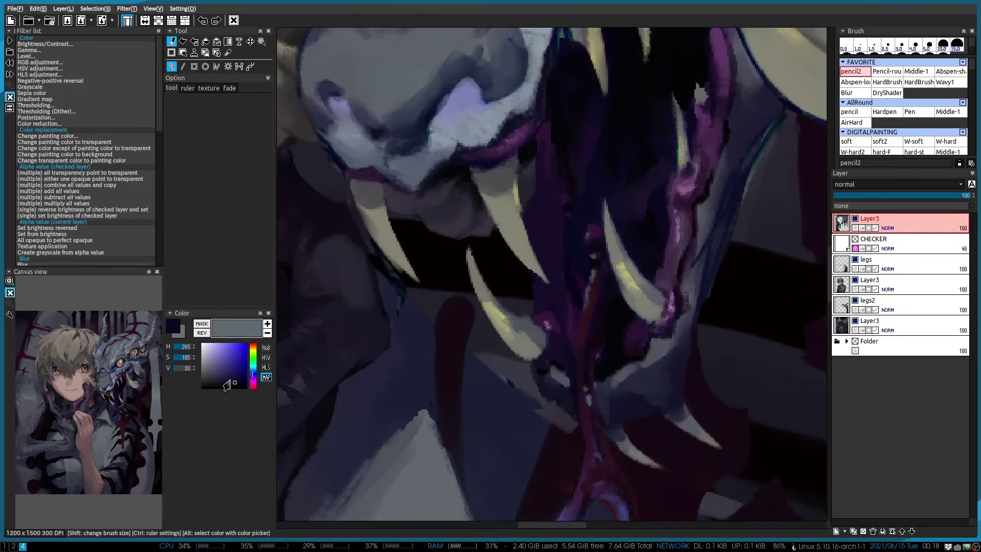
left_click(566, 129, "alt")
scroll(555, 215, "down", 2)
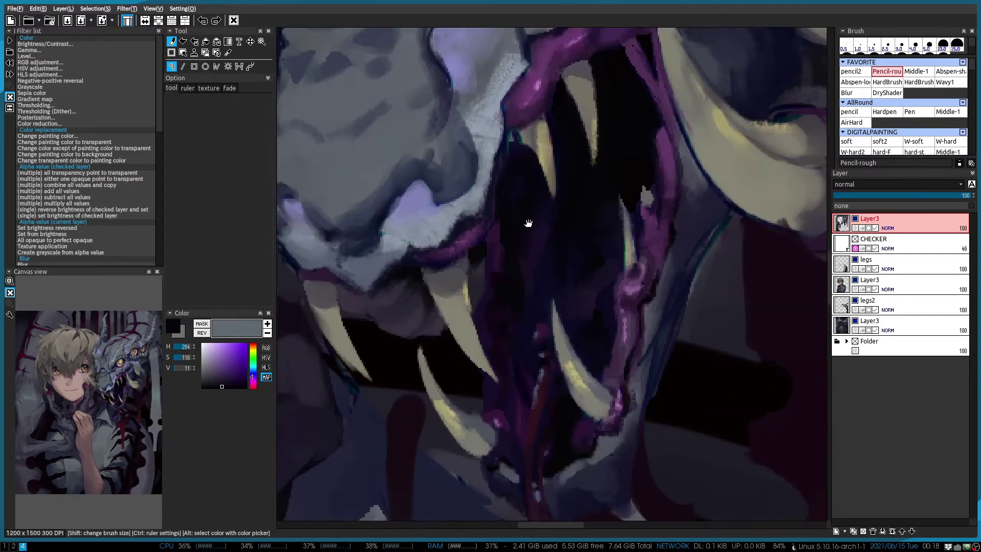
Paint a small grey fang and a tiny tooth inside the mouth behind the large upper front fang, using pencil2
scroll(527, 220, "down", 1)
left_click(501, 255, "alt")
scroll(648, 154, "up", 1)
scroll(557, 250, "up", 1)
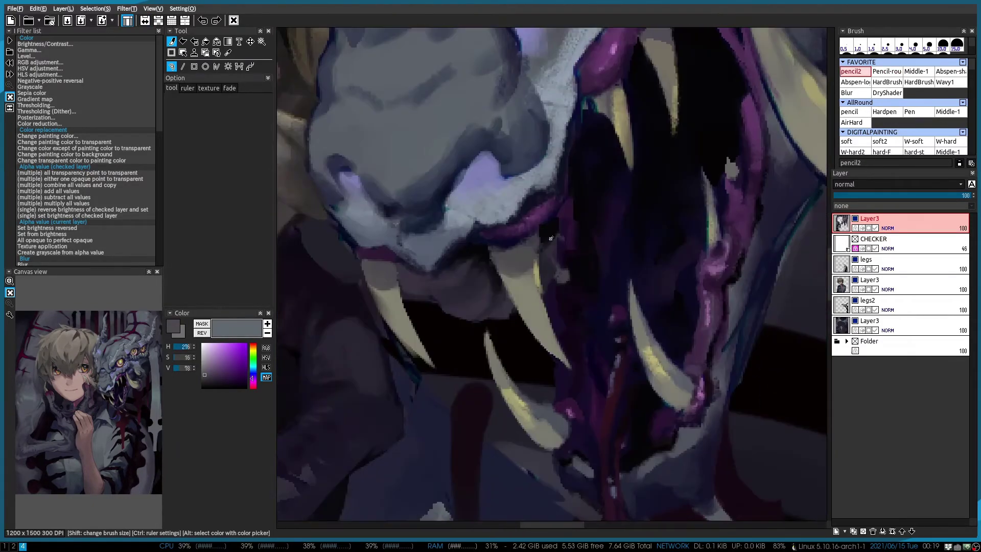
left_click(542, 276, "alt")
scroll(540, 257, "up", 1)
scroll(540, 257, "down", 1)
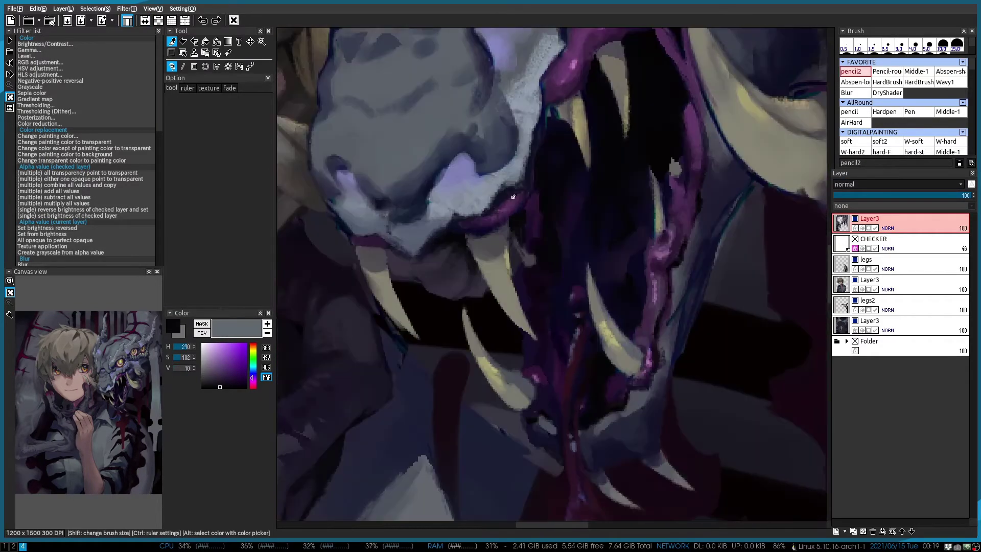
left_click(525, 255, "alt")
left_click(526, 256, "alt")
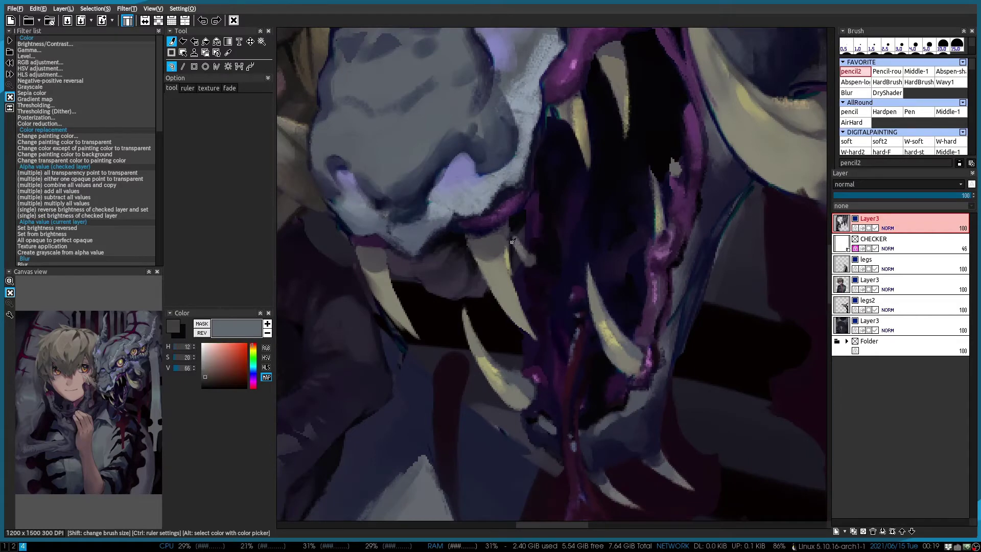
scroll(506, 230, "up", 2)
left_click(500, 215, "alt")
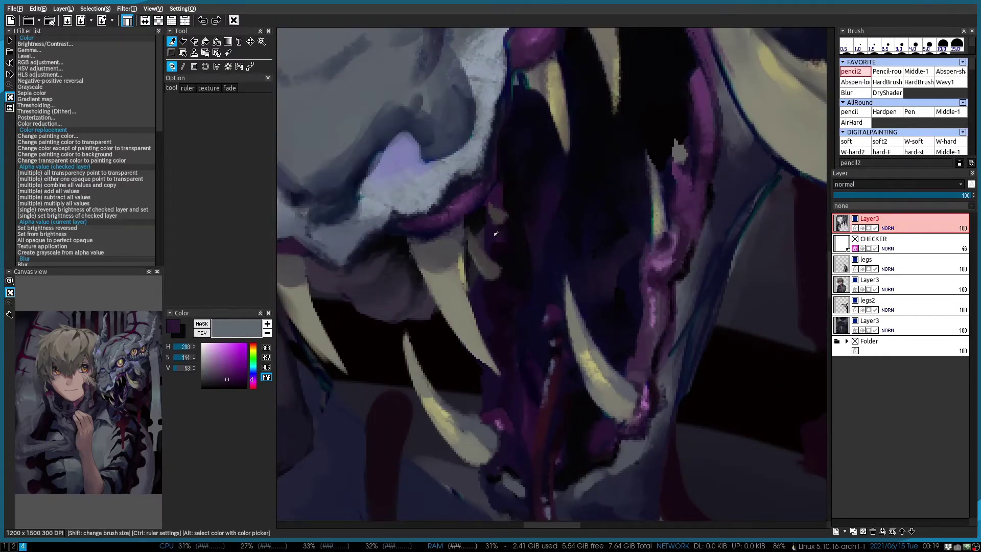
Hide the background and shade the inner gum around the new small fang with dark purple, using Pencil-rough
key("v")
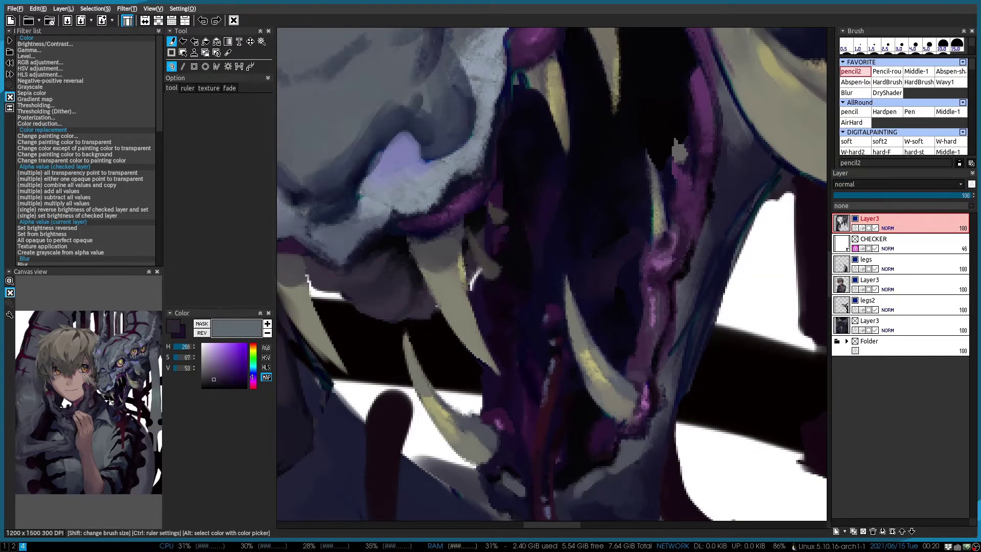
left_click(464, 267, "alt")
scroll(464, 267, "down", 2)
scroll(471, 239, "up", 2)
left_click(496, 240)
key("2")
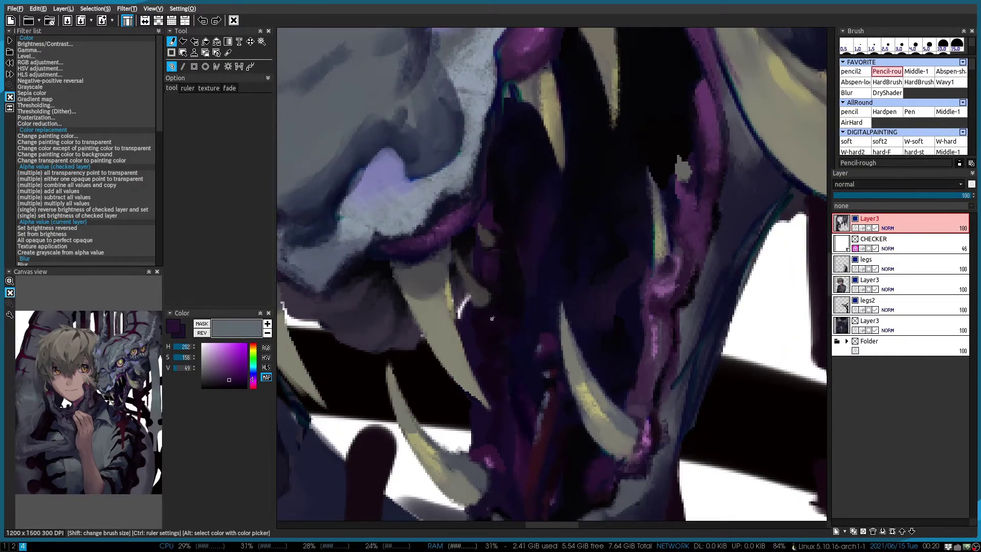
scroll(578, 388, "down", 2)
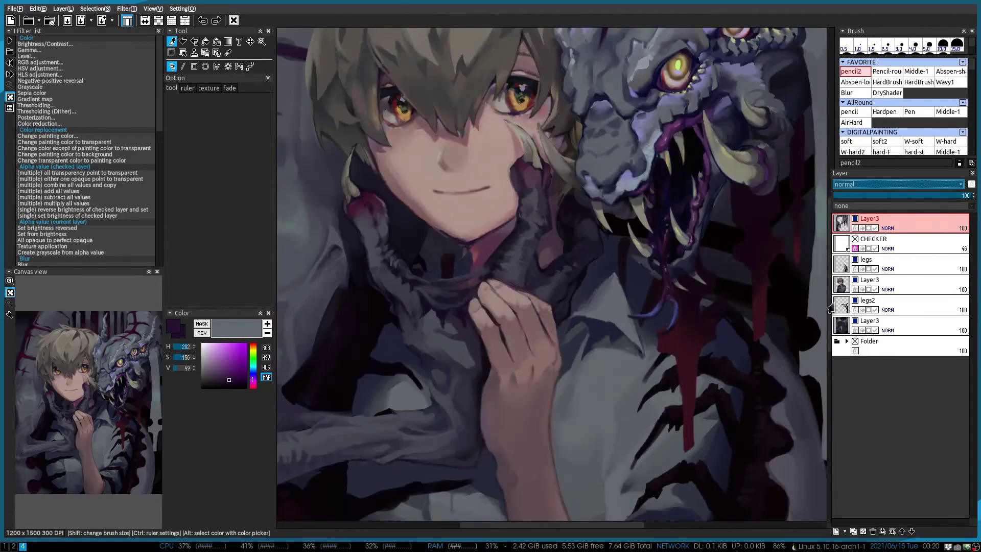
Darken the jaw's outer edge beside the purple gum with dark navy on the creature's layer, using Middle-1
scroll(578, 389, "up", 2)
left_click(849, 307)
left_click(868, 220)
left_click(608, 245, "alt")
key("4")
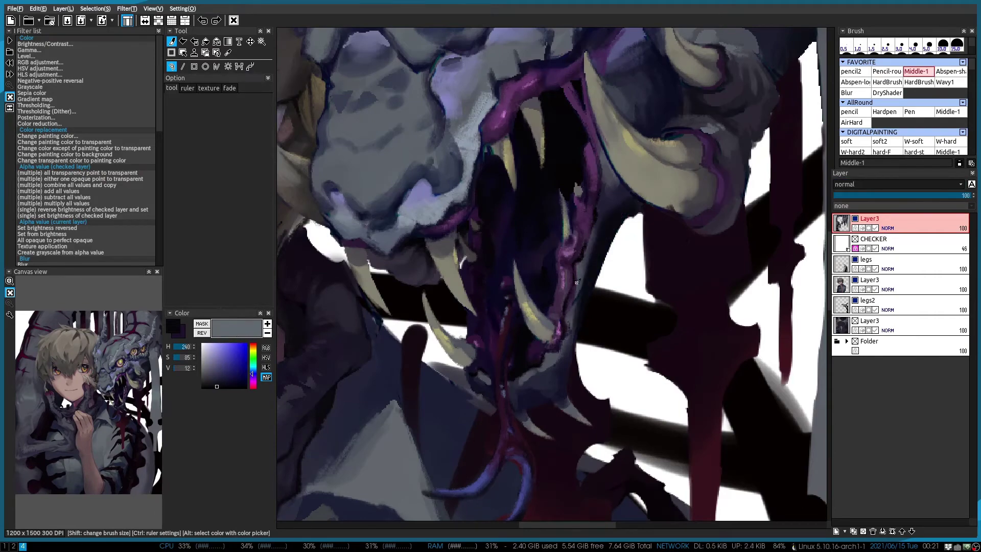
scroll(577, 300, "up", 1)
left_click_drag(577, 300, 593, 265)
left_click(592, 265, "alt")
left_click(615, 240, "alt")
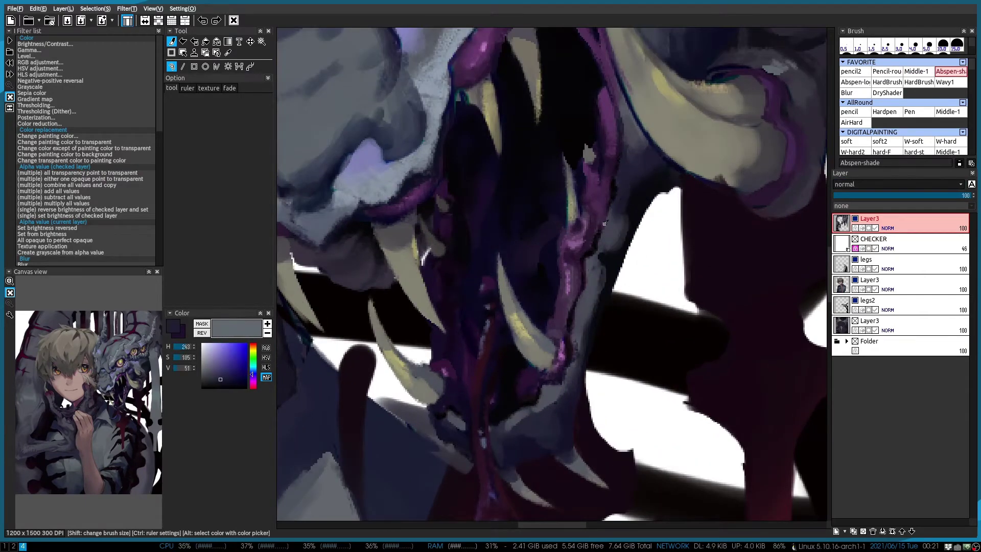
Shade the outer side of the lower jaw down to the chin with deep navy, using Abspen-shade
scroll(617, 260, "up", 1)
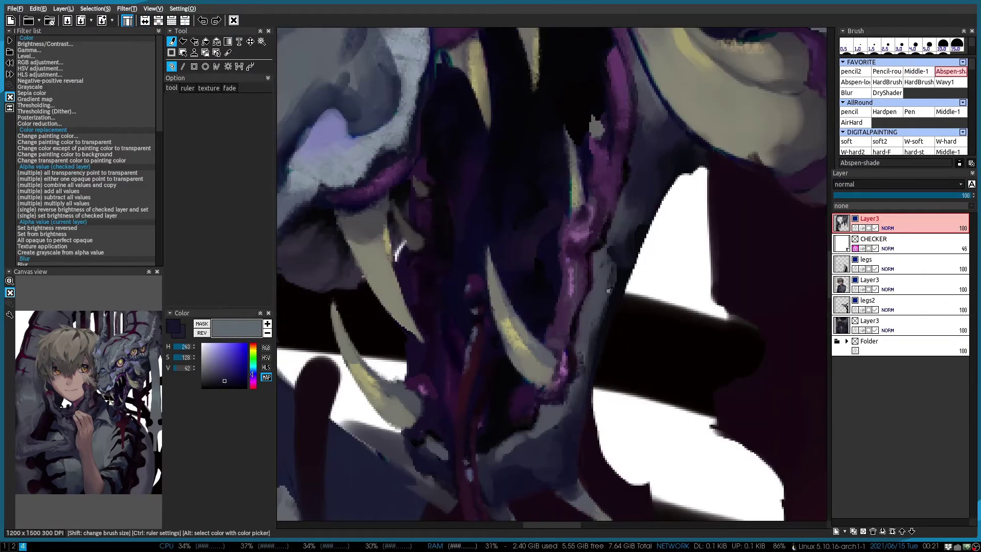
scroll(608, 290, "down", 1)
scroll(588, 246, "up", 1)
left_click(588, 245, "alt")
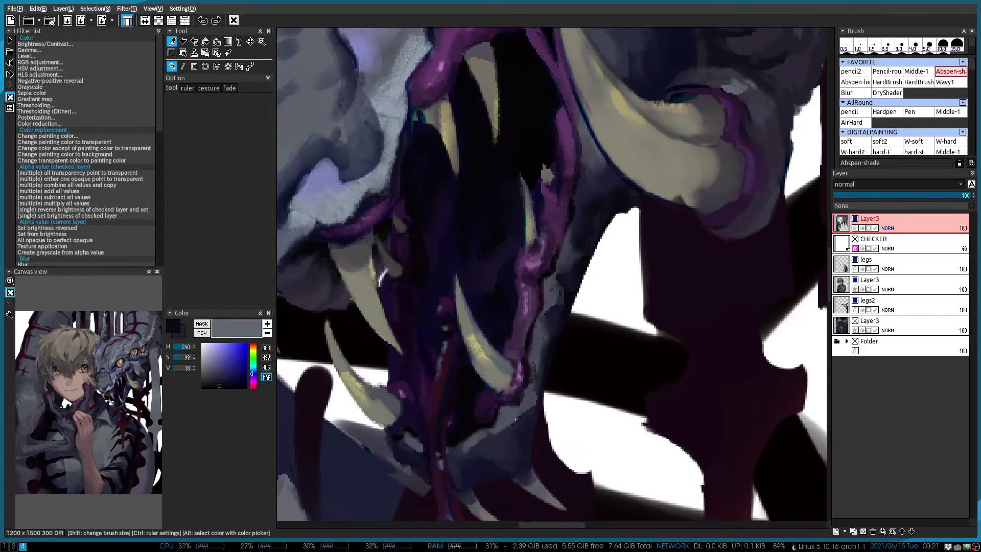
scroll(517, 419, "down", 2)
scroll(592, 349, "up", 2)
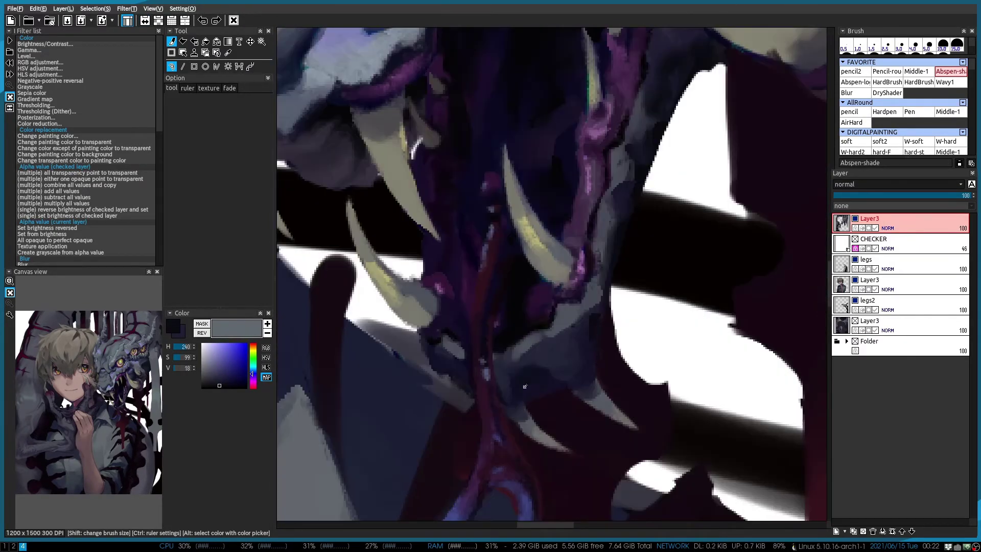
Refine the chin's underside around the tongue and chin fangs with near-black and dark blue, using pencil2
scroll(524, 386, "down", 1)
scroll(540, 340, "up", 1)
left_click(539, 340, "alt")
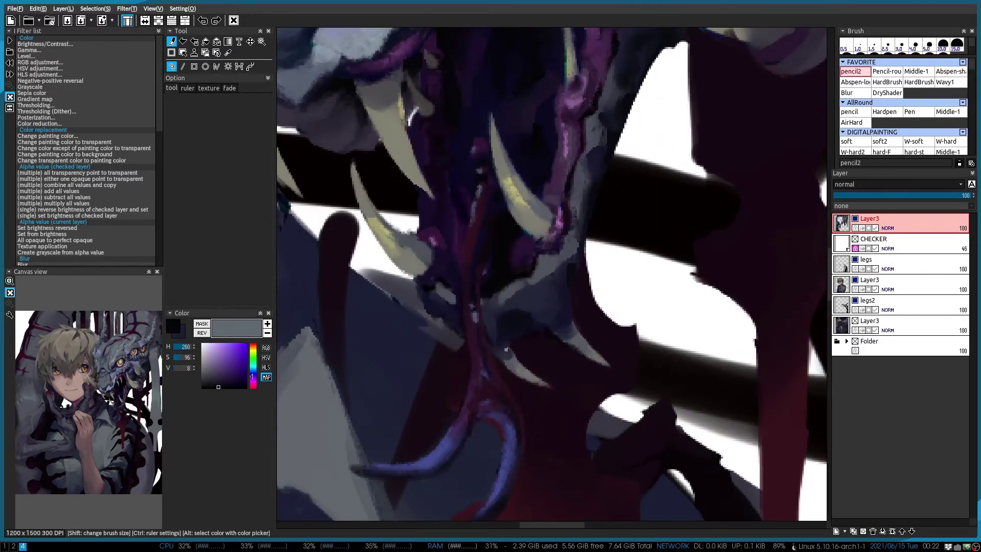
scroll(504, 393, "down", 1)
scroll(578, 293, "up", 1)
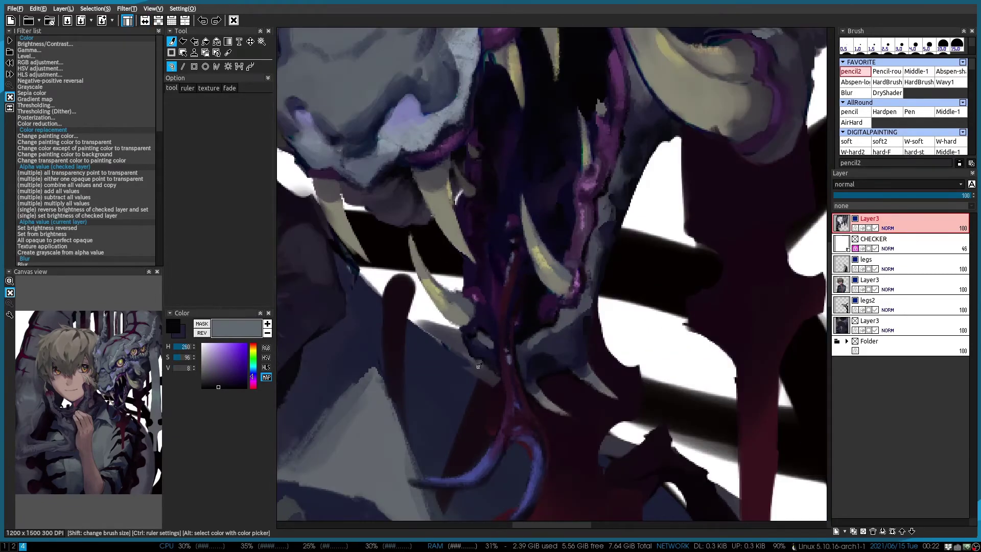
left_click(455, 329, "alt")
scroll(450, 307, "down", 1)
scroll(419, 197, "up", 1)
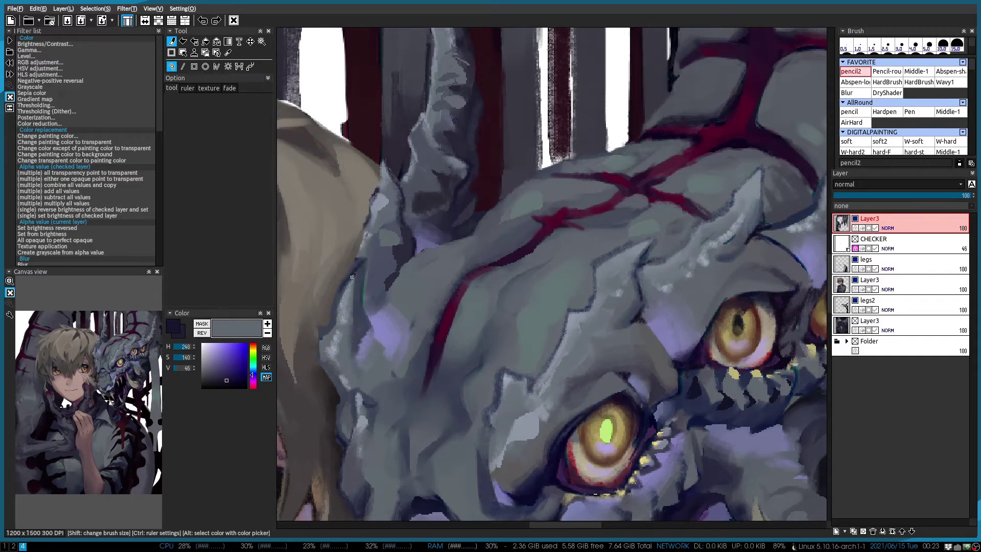
Shade the creature's neck behind its rearmost eye and horn with dark navy, using Abspen-shade
scroll(352, 285, "down", 1)
scroll(343, 280, "up", 1)
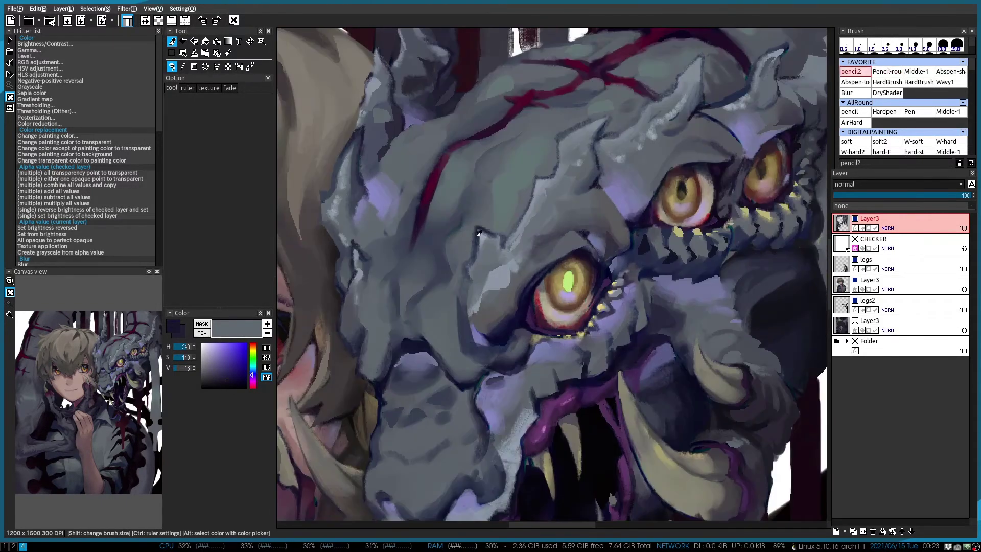
scroll(537, 179, "up", 3)
scroll(613, 102, "right", 4)
key("3")
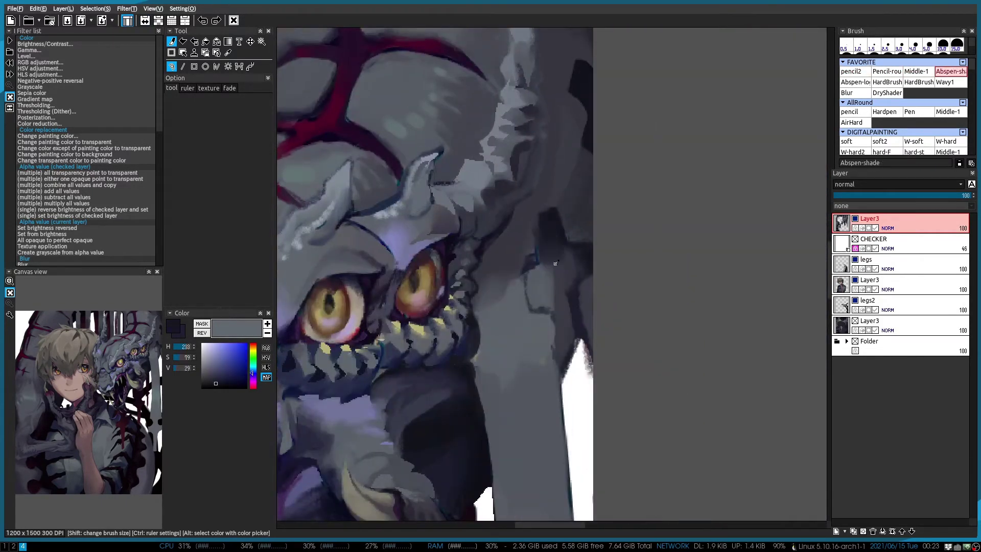
scroll(556, 263, "down", 1)
scroll(542, 271, "right", 3)
left_click(536, 276, "alt")
scroll(590, 146, "down", 1)
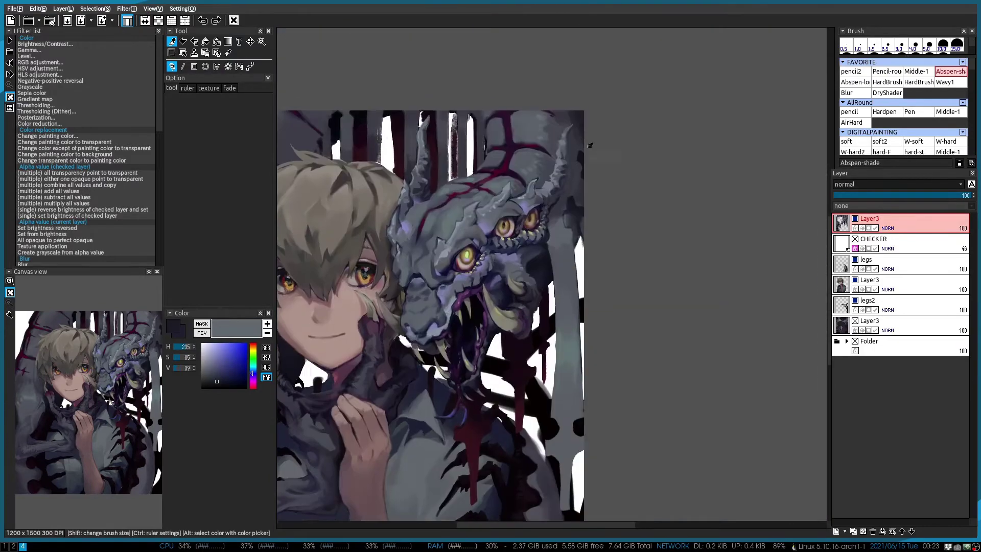
Soften the shading of the creature's coil and forearm beside the character with sampled dark and grey-blue tones, using Abspen-shade
scroll(358, 332, "up", 3)
left_click(431, 225, "alt")
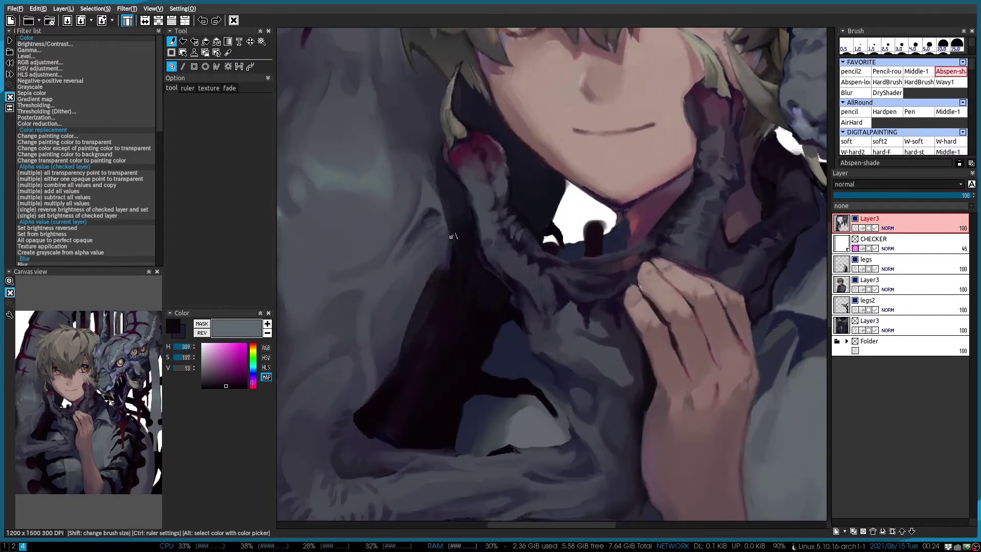
scroll(519, 161, "down", 3)
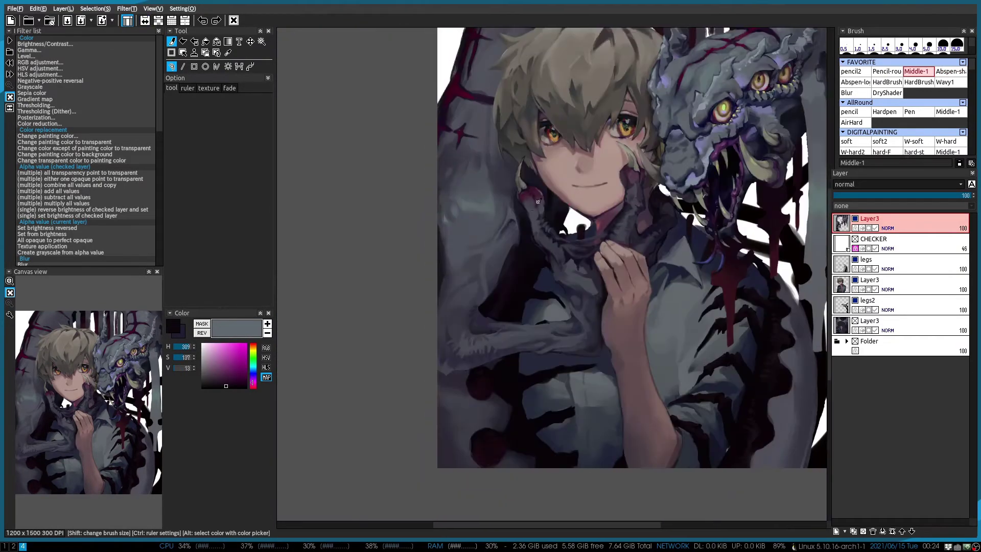
scroll(521, 297, "up", 3)
key("2")
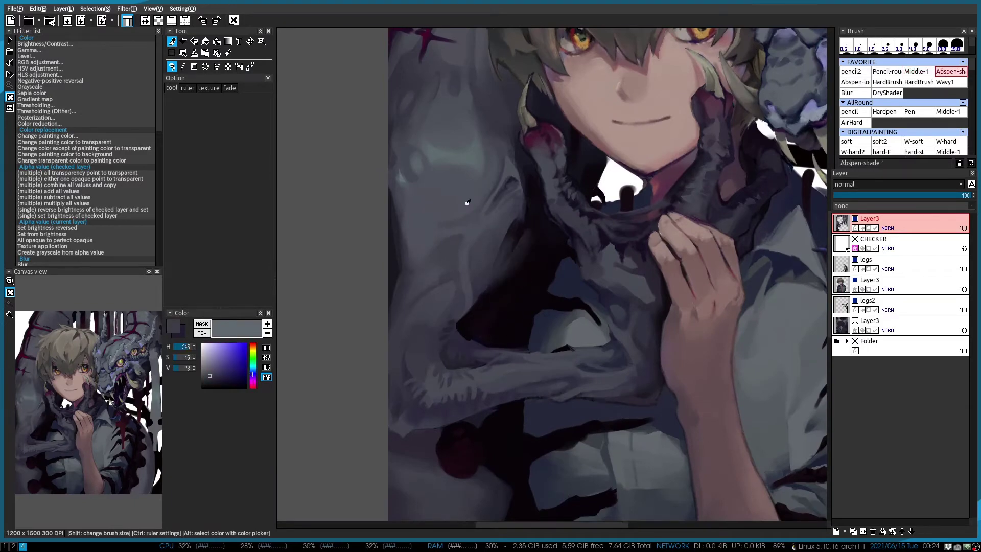
scroll(483, 279, "down", 3)
key("h")
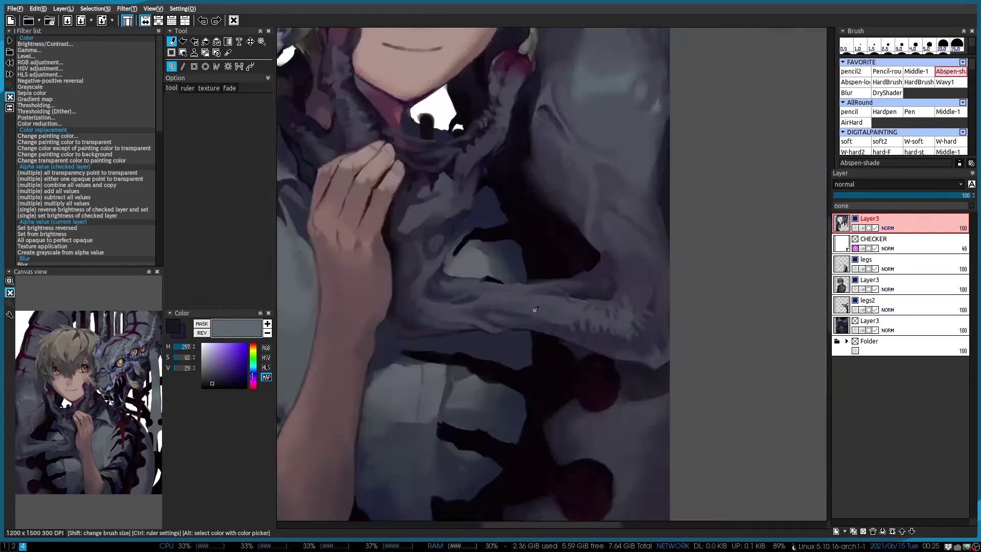
key("h")
scroll(423, 365, "down", 3)
scroll(532, 333, "up", 6)
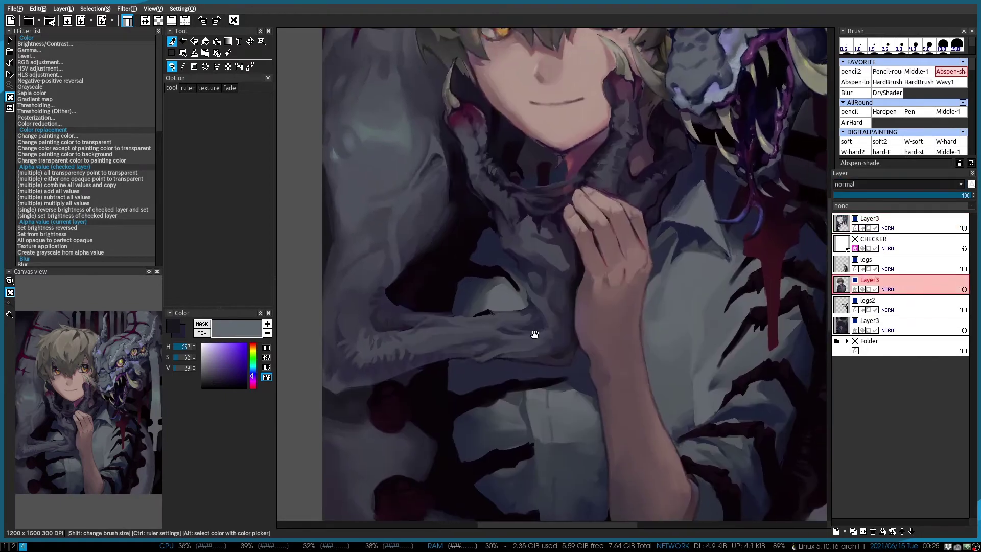
Reshape the dark drip behind the shirt collar on the legs layer with near-black, using Pencil-rough
key("1")
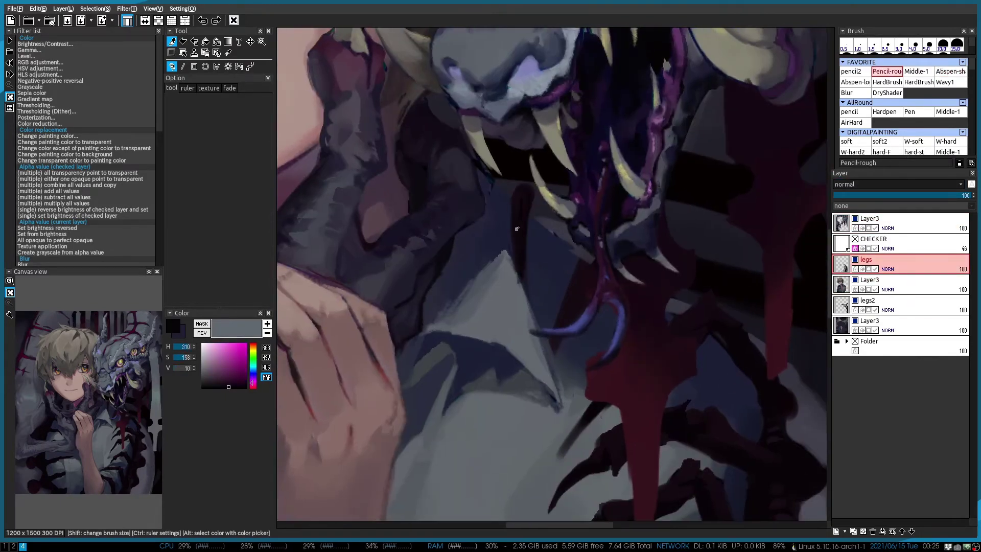
scroll(561, 325, "up", 1)
key("h")
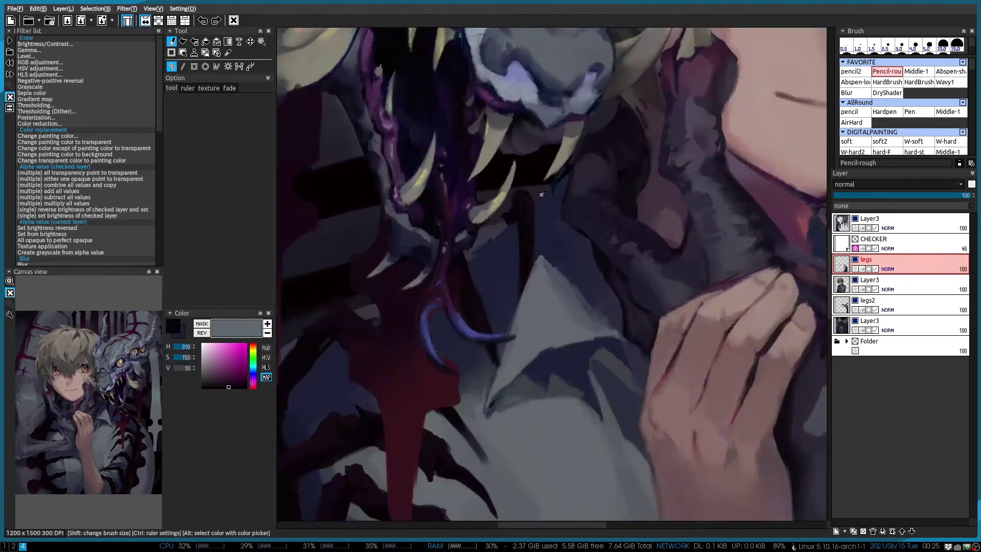
key("h")
key("h")
key("h")
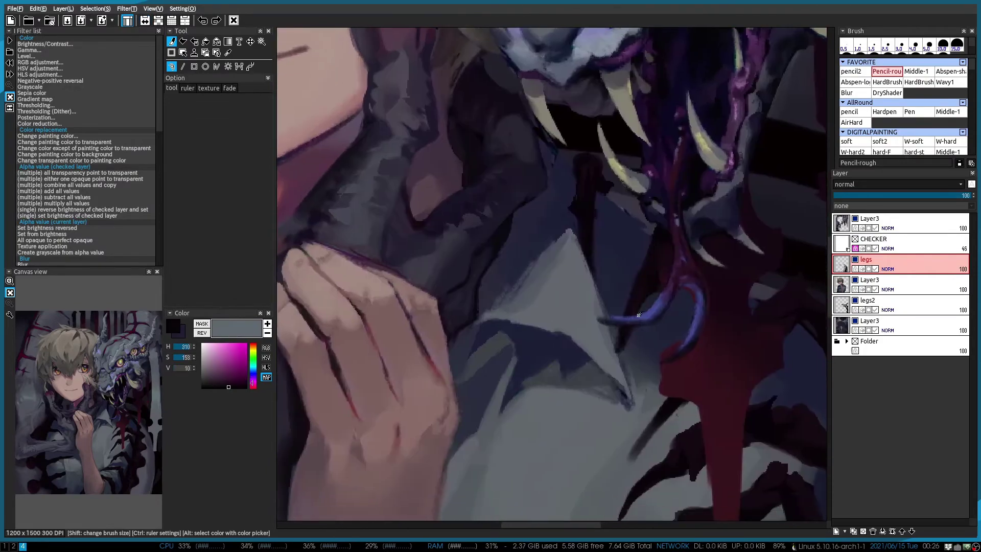
Rework the dark drip in the gap below the character's chin with near-black on the legs layer, using Middle-1
scroll(642, 258, "left", 5)
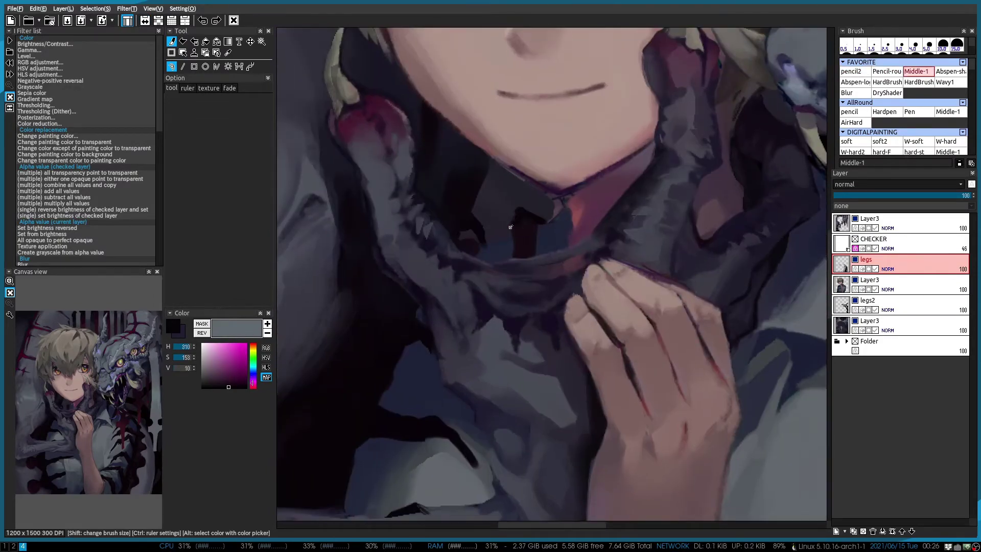
scroll(455, 263, "up", 1)
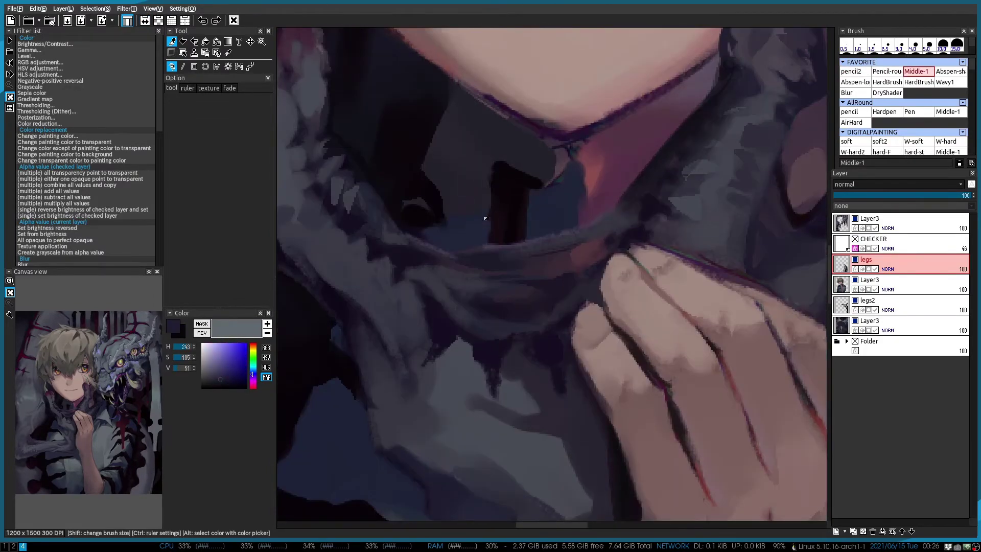
scroll(486, 219, "down", 1)
scroll(448, 230, "up", 1)
scroll(461, 254, "down", 3)
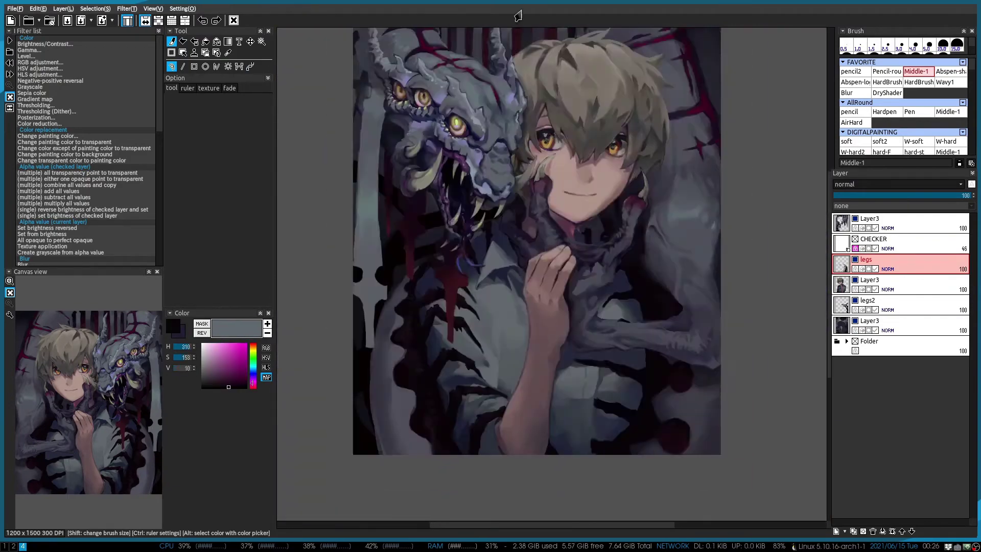
Touch up the pale creature coil beside the spiny legs with sampled grey-violet, using Middle-1
scroll(533, 74, "down", 1)
scroll(422, 319, "up", 2)
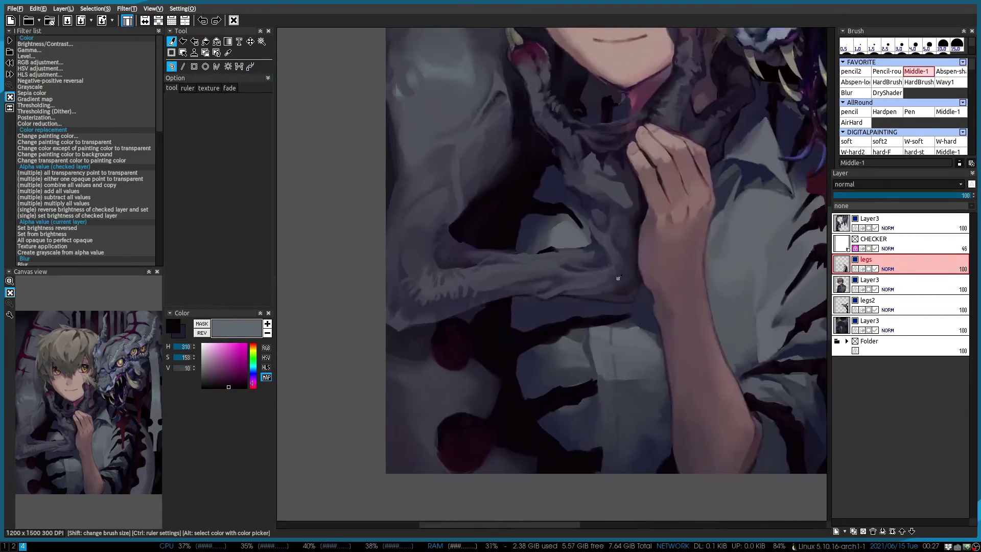
scroll(486, 343, "down", 1)
scroll(486, 344, "up", 2)
left_click(650, 176, "alt")
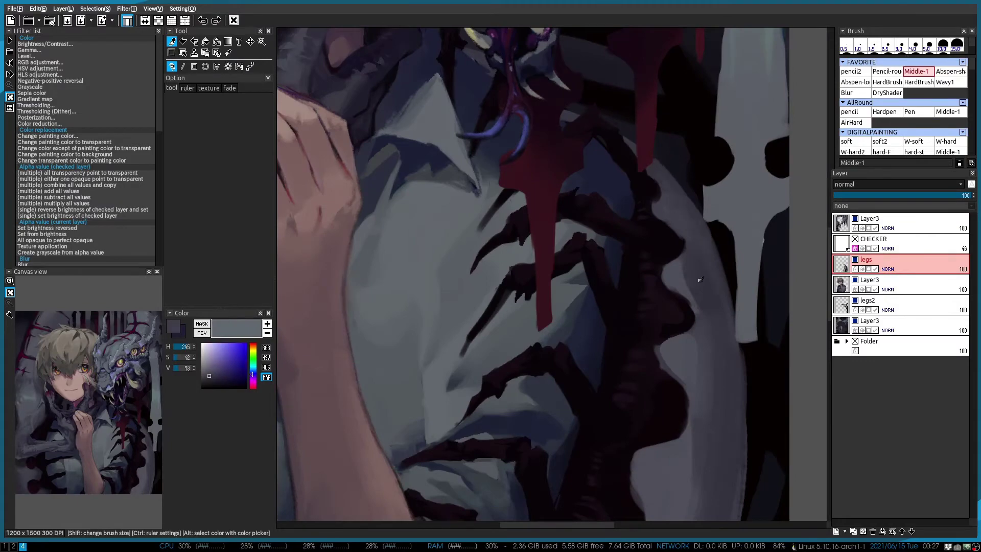
left_click(700, 279, "alt")
scroll(700, 279, "down", 3)
scroll(472, 199, "up", 3)
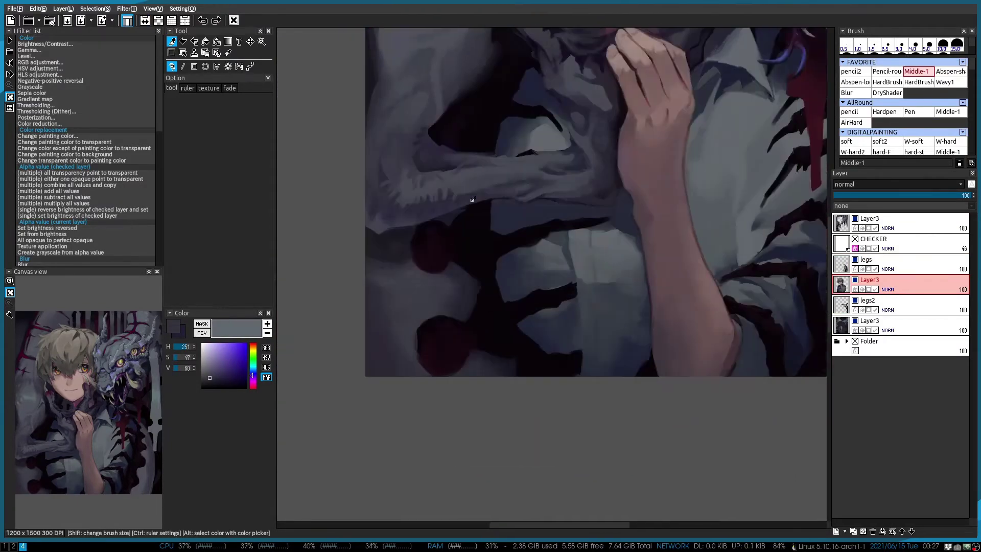
Repaint the shirt shadows below the creature's forearm with sampled navy and blue-grey on the character's layer, using Middle-1
scroll(472, 199, "up", 1)
left_click(532, 335, "alt")
key("h")
key("h")
scroll(530, 227, "up", 1)
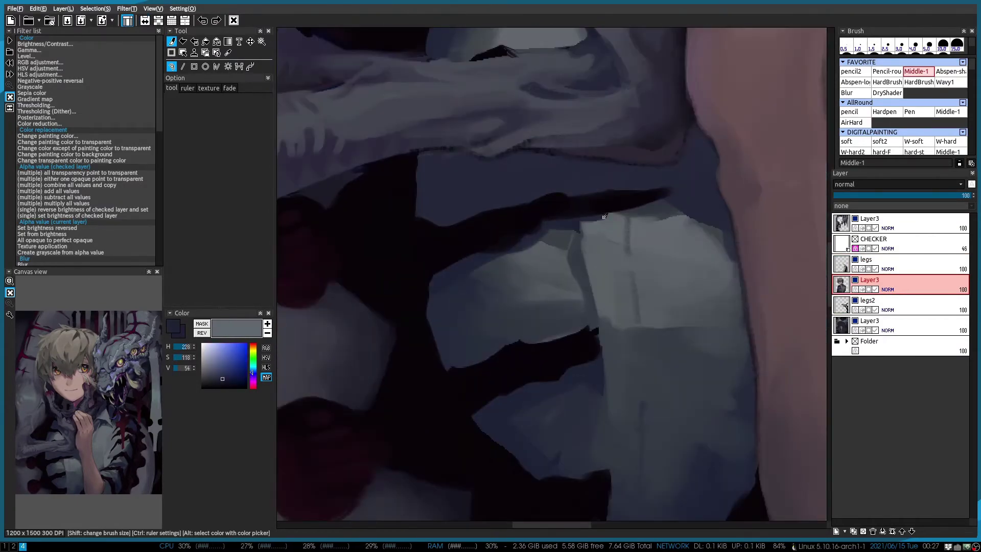
left_click(622, 218, "alt")
scroll(554, 284, "up", 1)
left_click(554, 285, "alt")
scroll(541, 204, "up", 1)
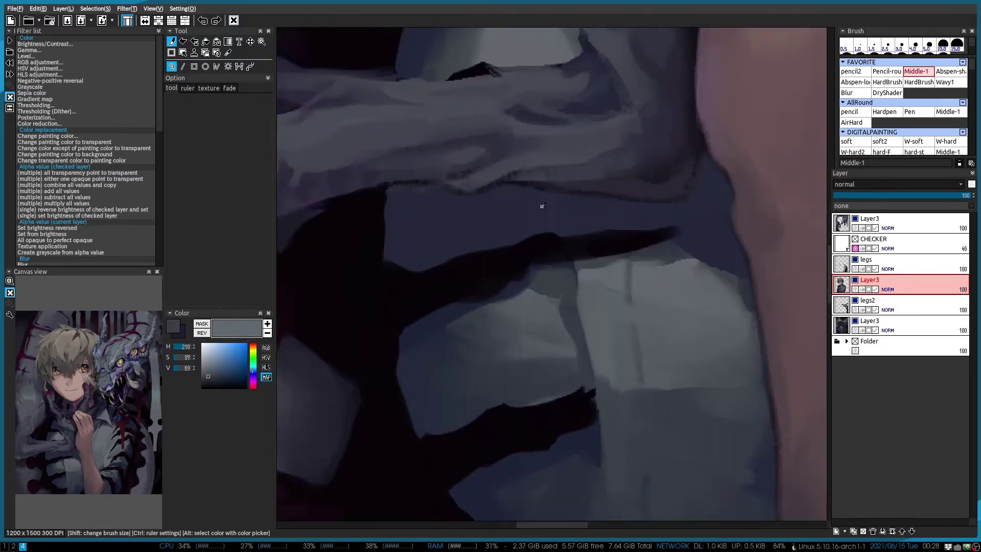
Deepen the cast shadow on the shirt directly beneath the creature's forearm with dark navy, using Abspen-shade
left_click(456, 334, "alt")
key("2")
scroll(503, 278, "down", 1)
scroll(465, 307, "down", 2)
scroll(519, 252, "up", 1)
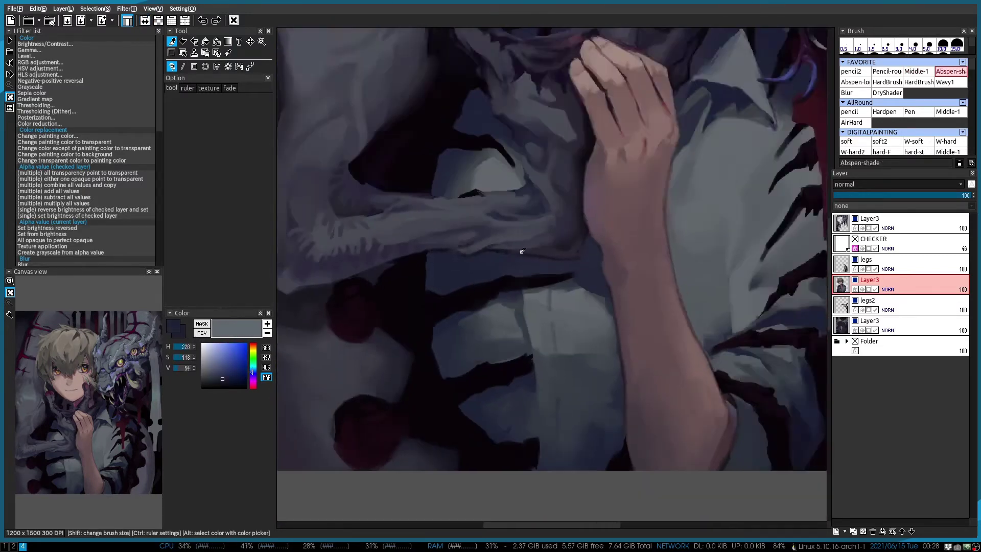
scroll(519, 252, "up", 2)
left_click(218, 385)
scroll(622, 217, "down", 2)
scroll(428, 268, "up", 2)
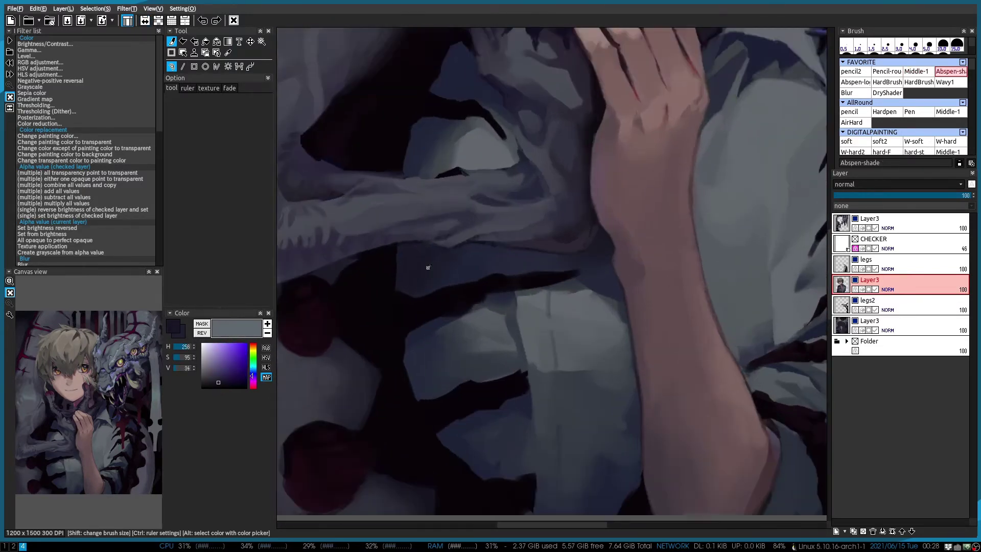
Blend the shirt's shadowed side edge into the black gap below the forearm with near-black and navy, using Abspen-shade
scroll(448, 255, "down", 2)
scroll(422, 274, "up", 2)
left_click(422, 273, "alt")
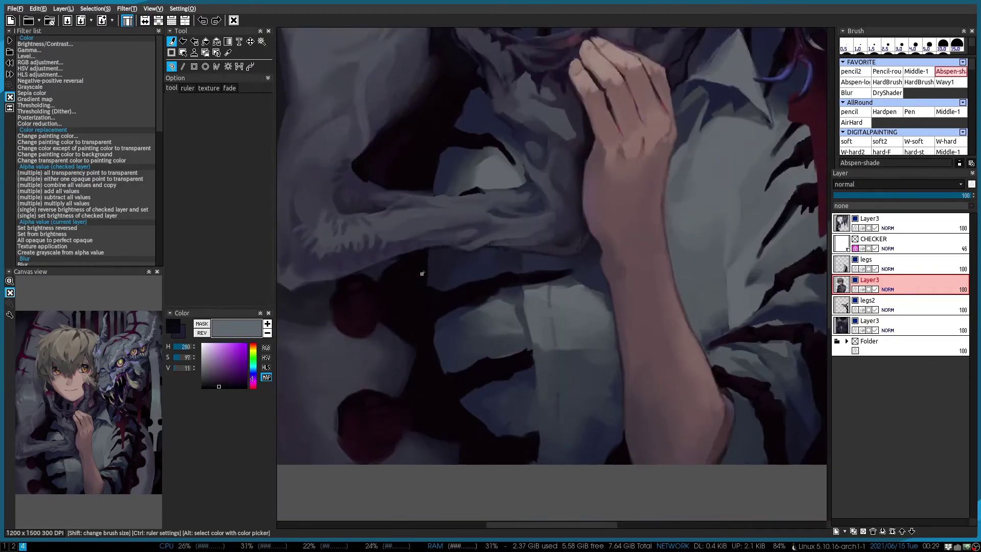
scroll(433, 270, "up", 1)
left_click(392, 285, "alt")
scroll(449, 322, "down", 1)
left_click(448, 322, "alt")
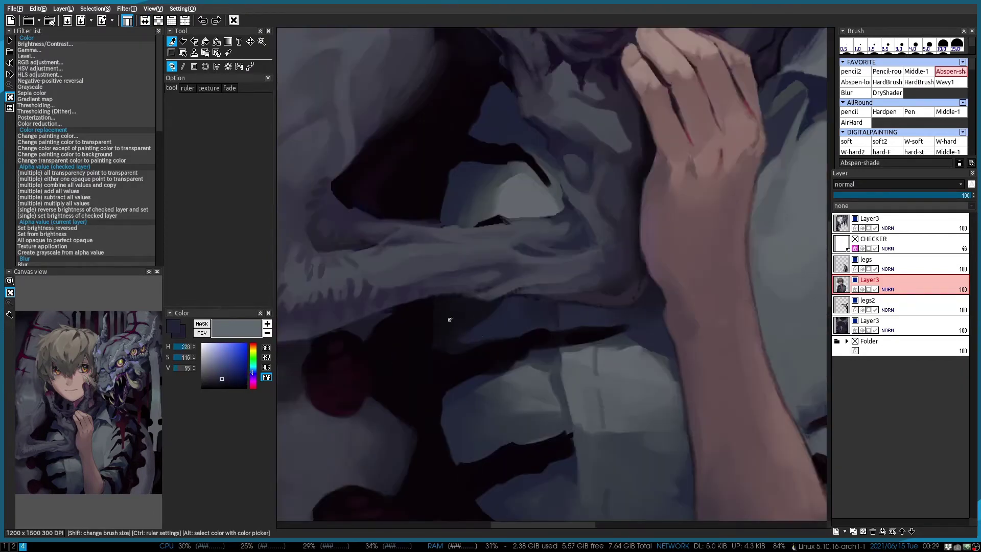
scroll(454, 327, "down", 2)
scroll(459, 333, "up", 2)
scroll(469, 219, "down", 2)
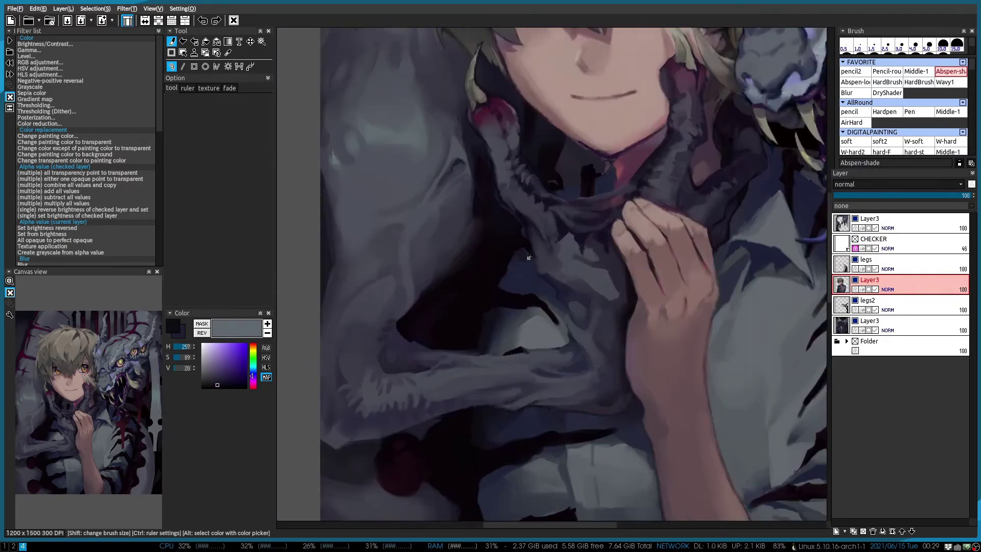
Darken the shirt shadows around the creature's bent arm with sampled near-black and slate blue, using Abspen-shade
scroll(506, 164, "up", 2)
left_click(521, 123, "alt")
scroll(521, 121, "down", 1)
scroll(521, 121, "up", 1)
left_click(521, 121, "alt")
scroll(499, 266, "down", 2)
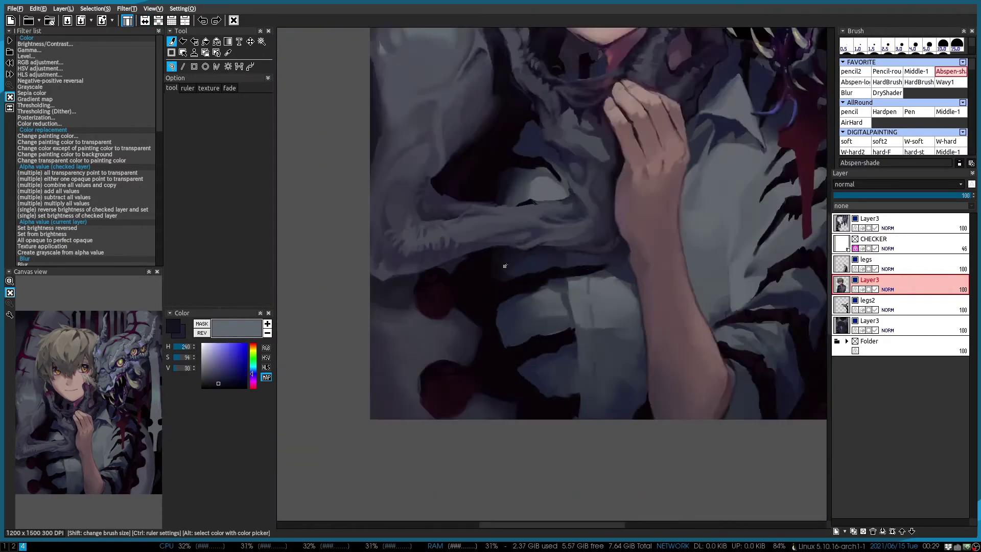
scroll(561, 192, "up", 2)
left_click(703, 340, "alt")
scroll(544, 290, "down", 1)
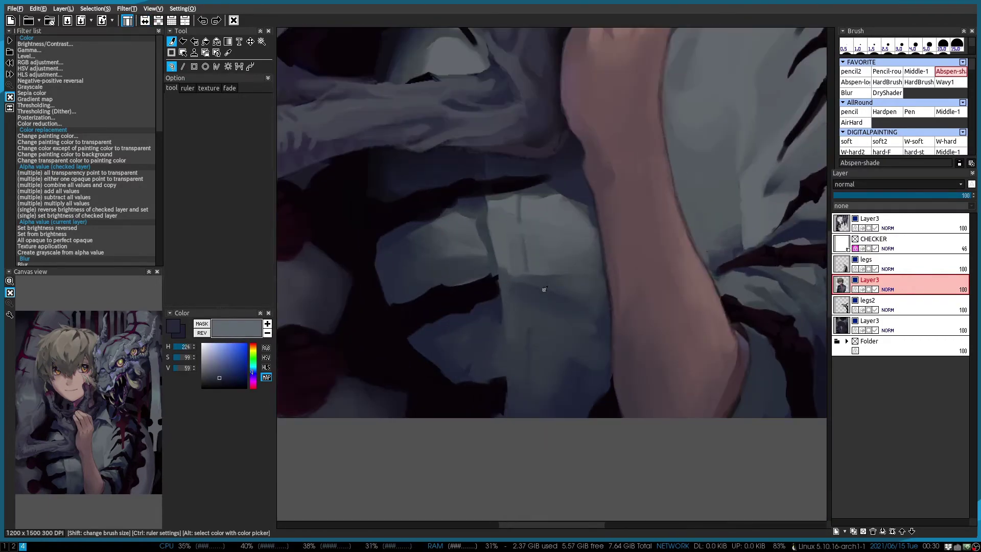
Extend the shirt's button placket down toward the canvas edge with sampled blue-grey tones, using Middle-1
scroll(543, 264, "up", 1)
left_click(576, 317, "alt")
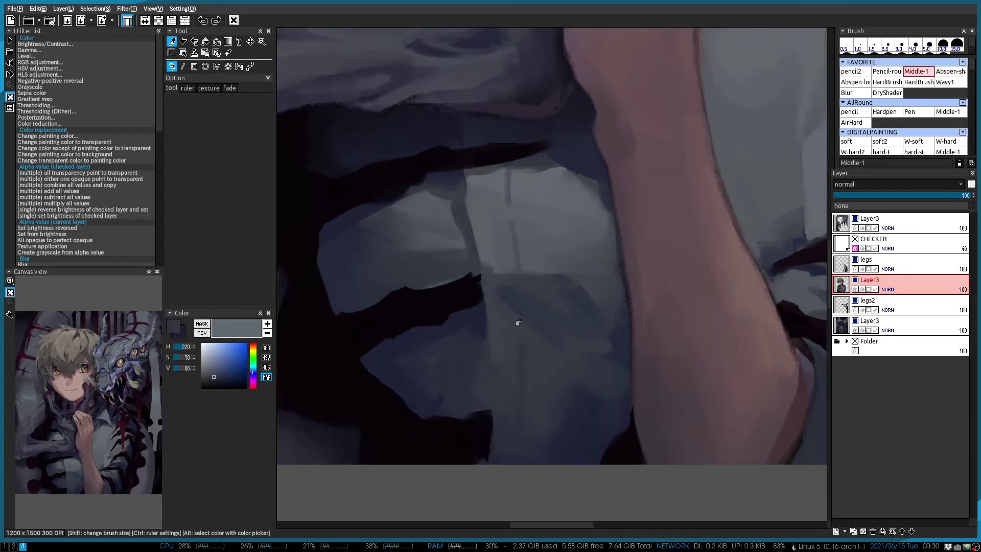
left_click(611, 343, "alt")
scroll(548, 314, "down", 3)
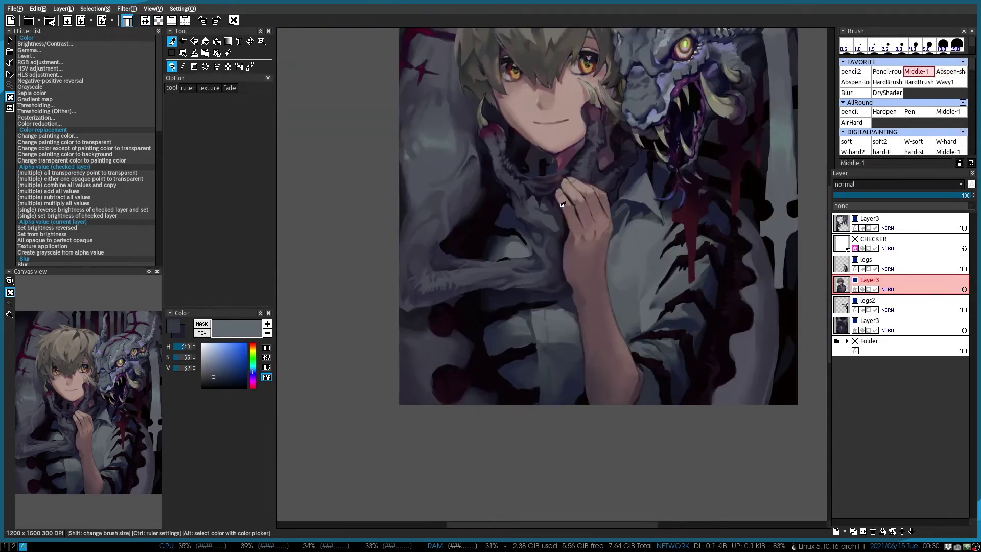
scroll(549, 197, "up", 2)
scroll(549, 197, "up", 2)
left_click(461, 251, "alt")
scroll(486, 243, "down", 1)
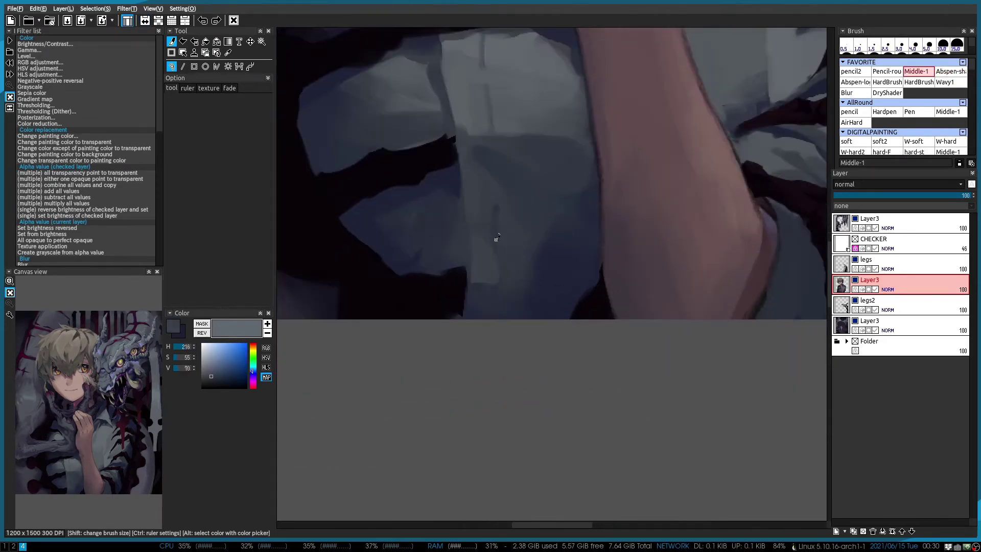
Soften the shading of the lower shirt front beside the elbow with sampled slate and dark navy, using Abspen-shade
left_click(525, 267, "alt")
scroll(537, 266, "down", 2)
scroll(549, 263, "up", 2)
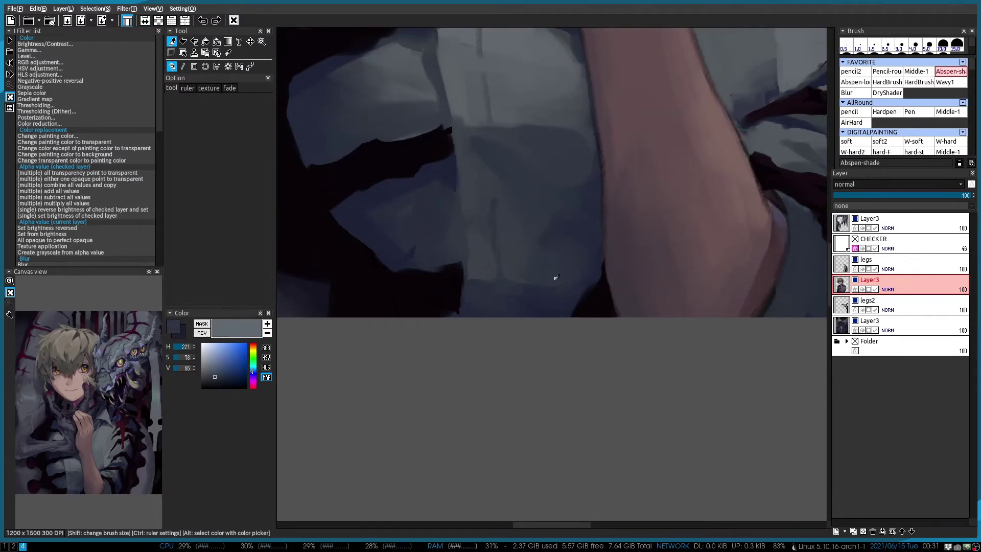
scroll(556, 277, "down", 1)
scroll(597, 241, "up", 2)
left_click(587, 409, "alt")
scroll(374, 194, "down", 2)
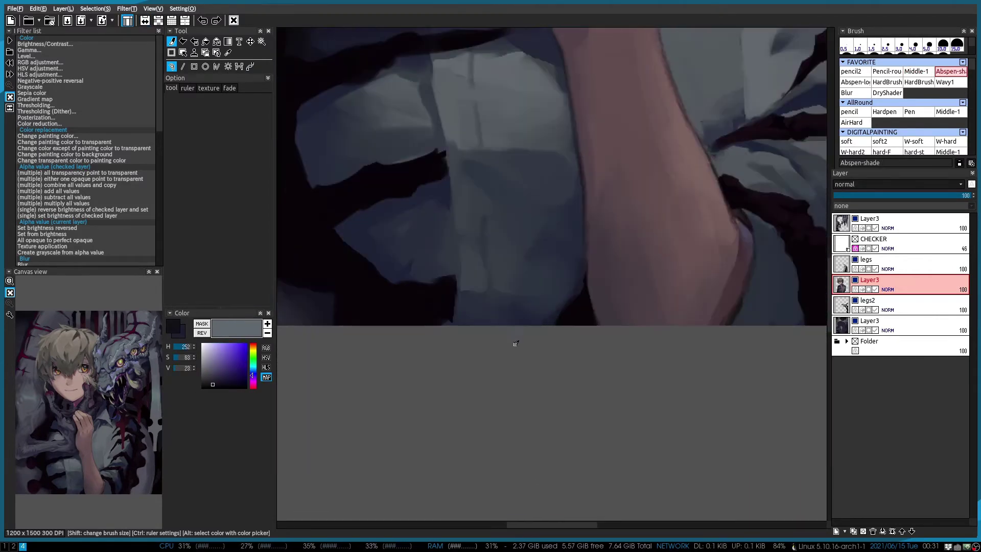
Draw the thin dark edge of the shirt placket with near-black, using pencil2
scroll(577, 234, "down", 3)
scroll(526, 333, "up", 3)
scroll(517, 220, "up", 1)
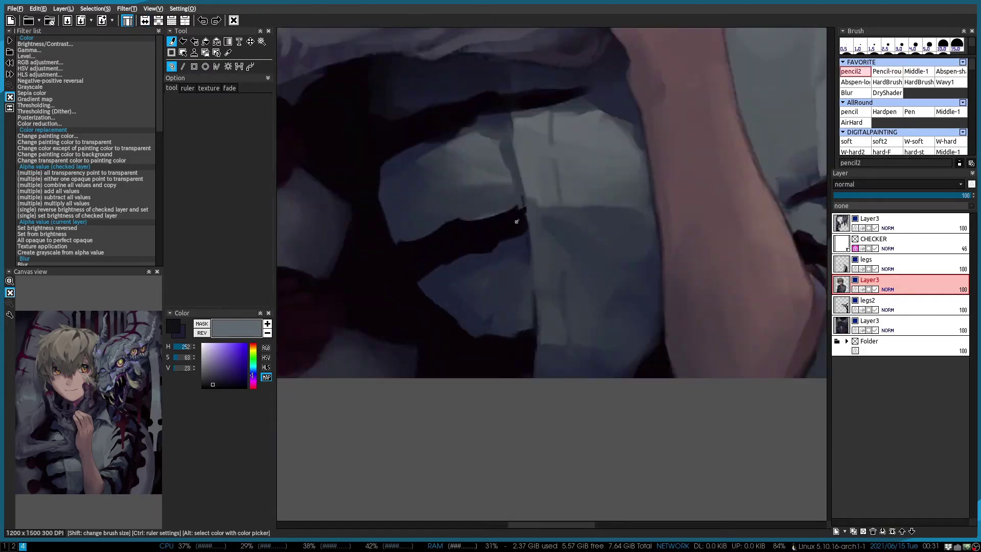
key("h")
key("h")
scroll(520, 247, "down", 2)
left_click(527, 245, "alt")
scroll(529, 230, "down", 3)
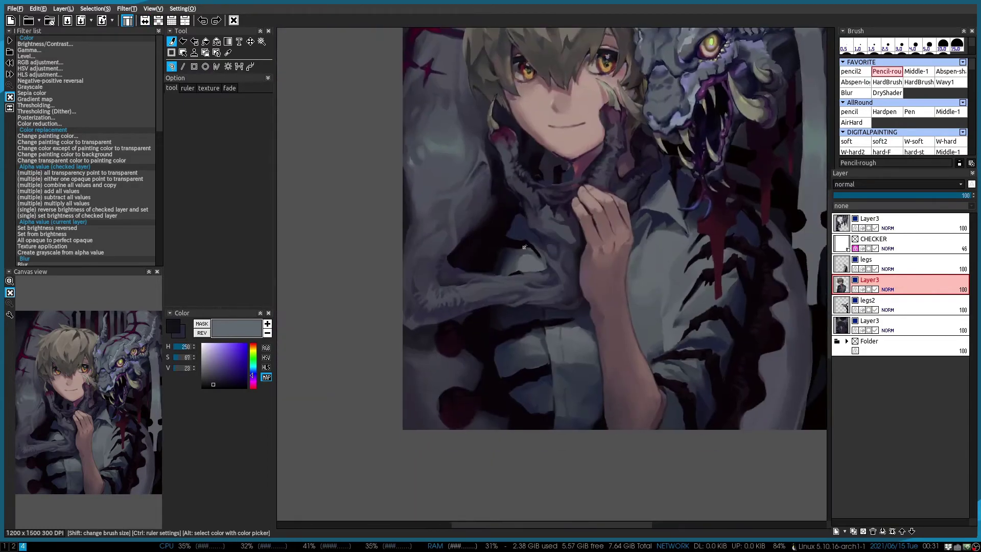
Refine the small shirt details around the creature's arm with sampled dark grey and navy, using pencil2
scroll(531, 267, "up", 3)
key("b")
left_click(532, 268, "alt")
scroll(537, 271, "down", 3)
scroll(542, 276, "up", 2)
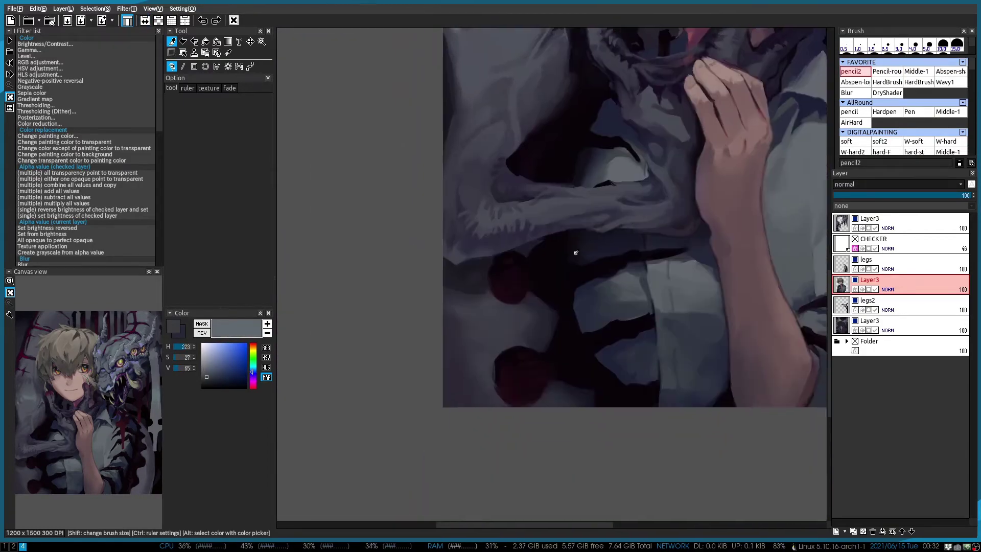
scroll(545, 278, "up", 1)
scroll(547, 241, "down", 2)
scroll(552, 196, "up", 3)
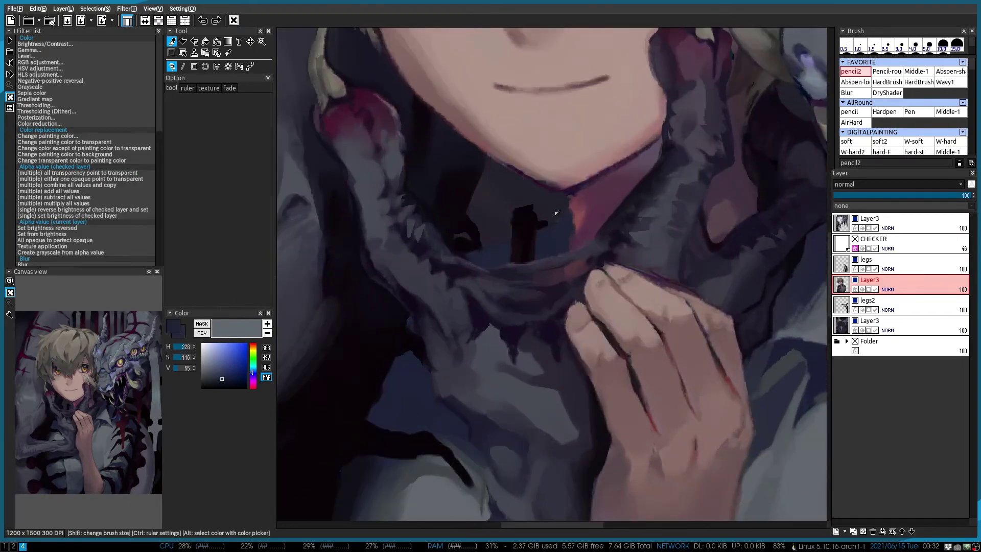
Paint over the orange glow on the character's neck with a sampled muted red, using Pencil-rough
key("b")
scroll(557, 230, "up", 1)
left_click(558, 247, "alt")
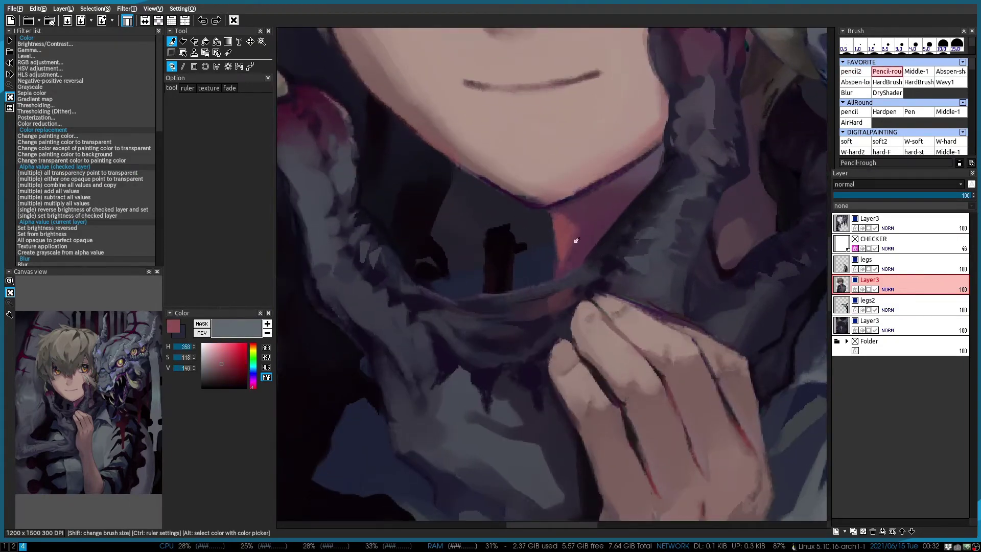
scroll(577, 240, "down", 2)
scroll(453, 267, "up", 3)
Redraw the outline of the character's jaw and chin with sampled dark purple and maroon, using pencil2
left_click(453, 267, "alt")
scroll(456, 289, "up", 1)
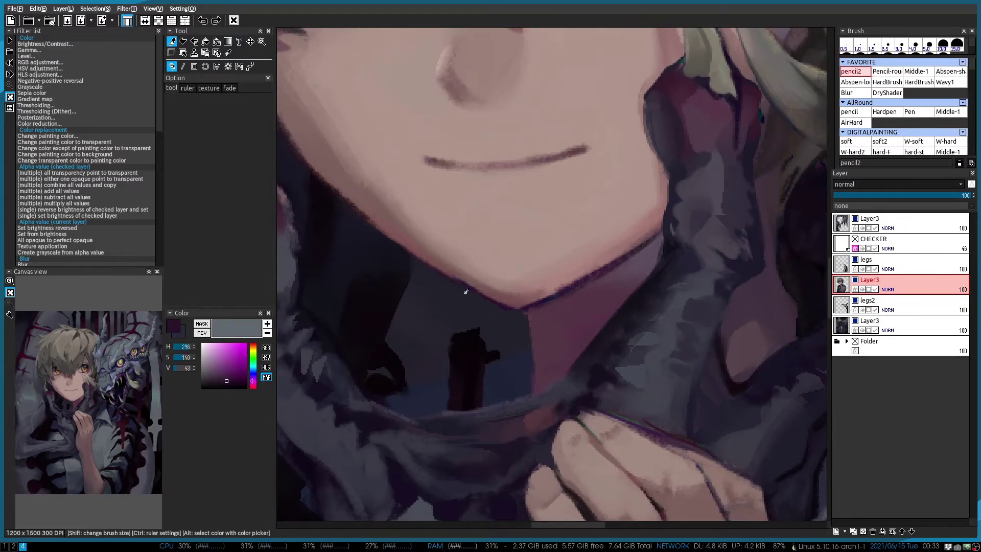
scroll(462, 306, "down", 3)
scroll(462, 316, "up", 2)
left_click(468, 327, "alt")
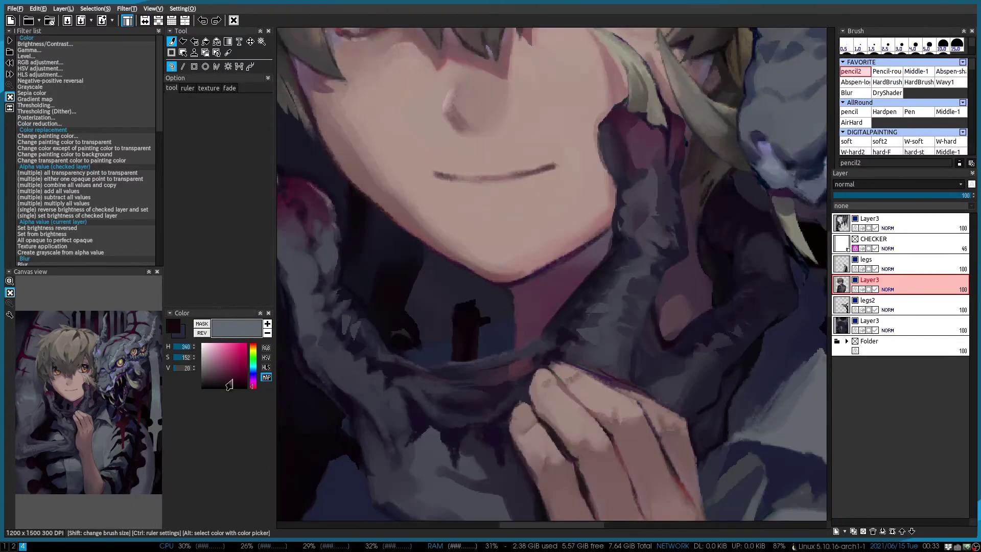
scroll(510, 346, "down", 2)
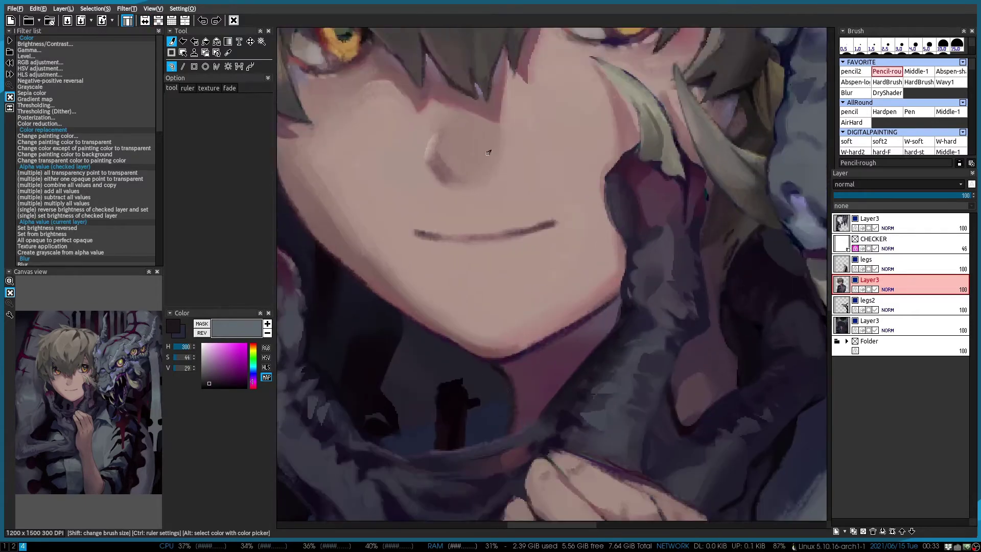
Darken and soften the edge of the neck below the chin with sampled dusky purple, using Pencil-rough and Abspen-shade
scroll(519, 368, "up", 2)
left_click(522, 379, "alt")
scroll(497, 310, "down", 2)
left_click(514, 393, "alt")
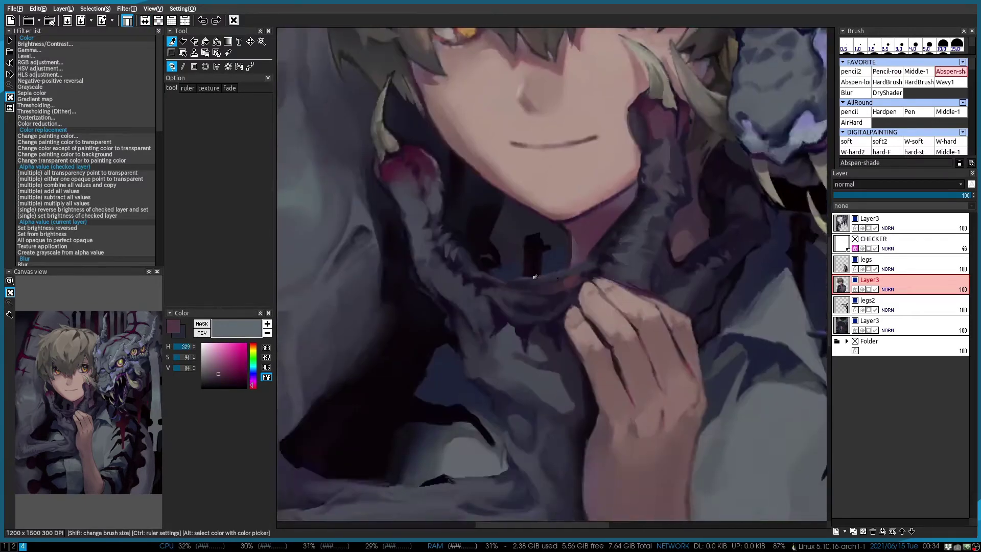
scroll(514, 393, "up", 1)
scroll(560, 137, "up", 1)
left_click(531, 174, "alt")
scroll(526, 179, "down", 1)
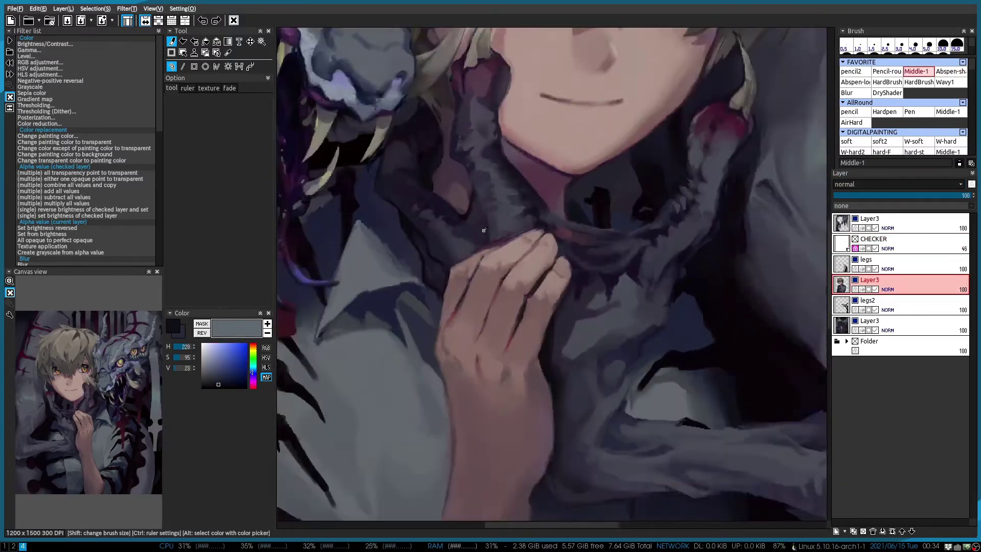
Rework the shirt collar behind the neck with dark navy, using Middle-1
scroll(523, 185, "up", 1)
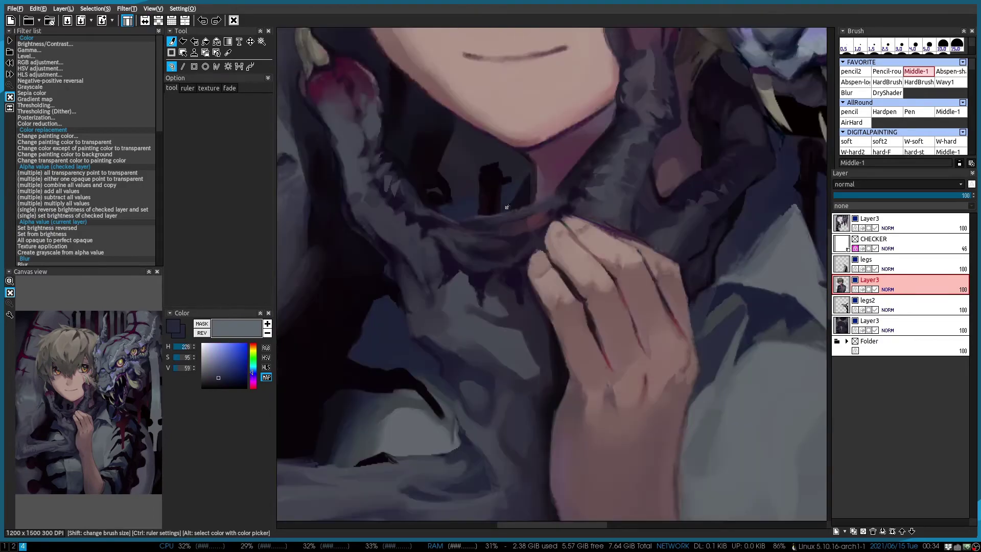
scroll(493, 261, "down", 1)
scroll(491, 240, "up", 1)
left_click(480, 246, "alt")
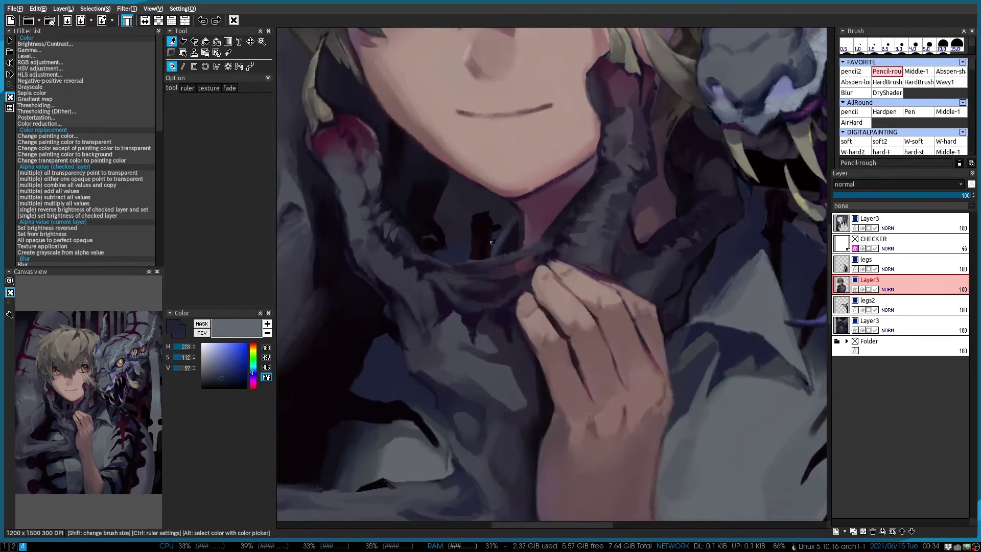
Detail the collar's inner edge around the dark drip below the chin with sampled blue-grey, using Pencil-rough
scroll(495, 234, "down", 1)
scroll(460, 227, "up", 2)
left_click(437, 223, "alt")
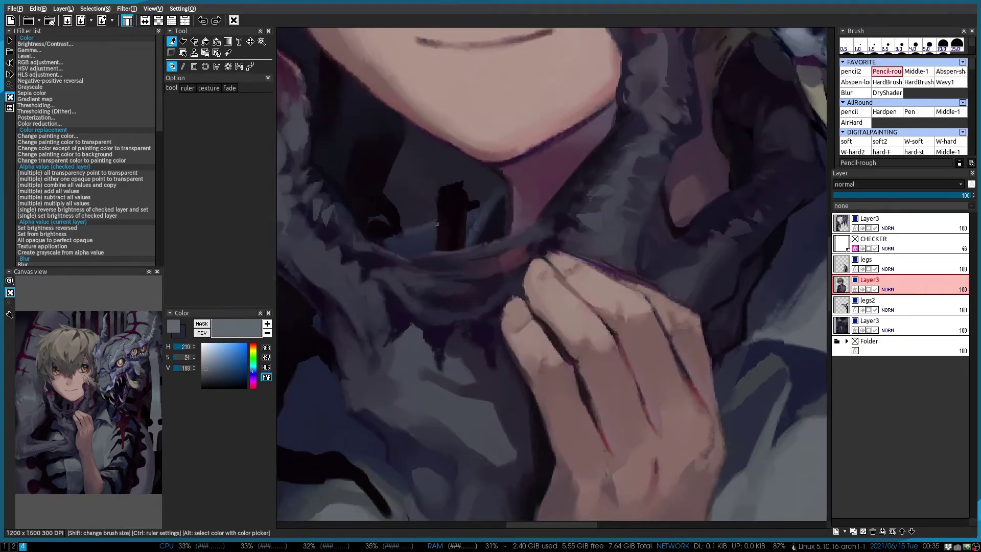
scroll(495, 197, "down", 1)
scroll(511, 198, "up", 2)
left_click(521, 198, "alt")
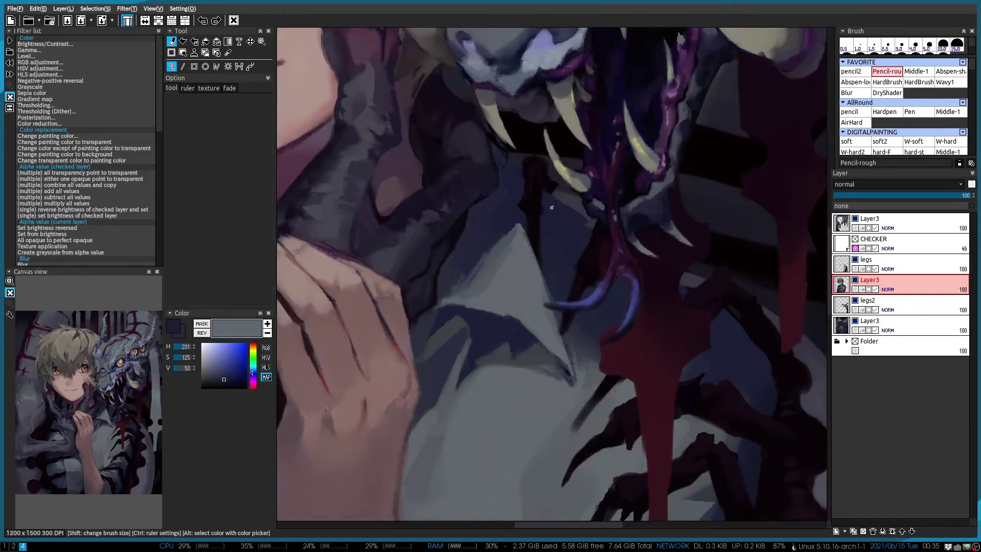
Refine the dark navy shirt area between the collar point and the creature's fangs with sampled dark tones, using Pencil-rough
left_click(527, 198, "ctrl")
left_click(526, 172, "alt")
left_click(526, 172, "ctrl")
scroll(526, 171, "down", 1)
scroll(526, 172, "up", 1)
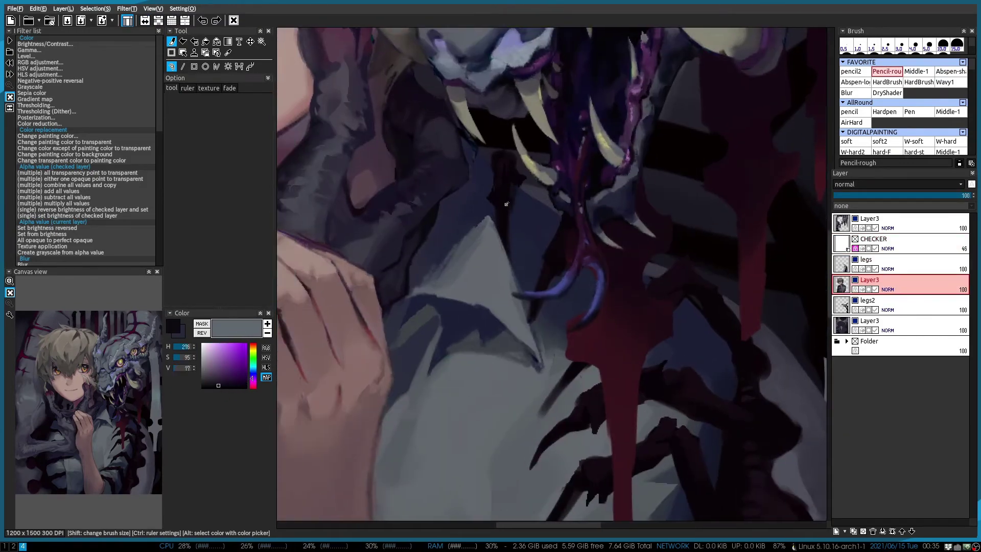
scroll(506, 204, "down", 1)
left_click(526, 286, "alt")
scroll(533, 312, "up", 2)
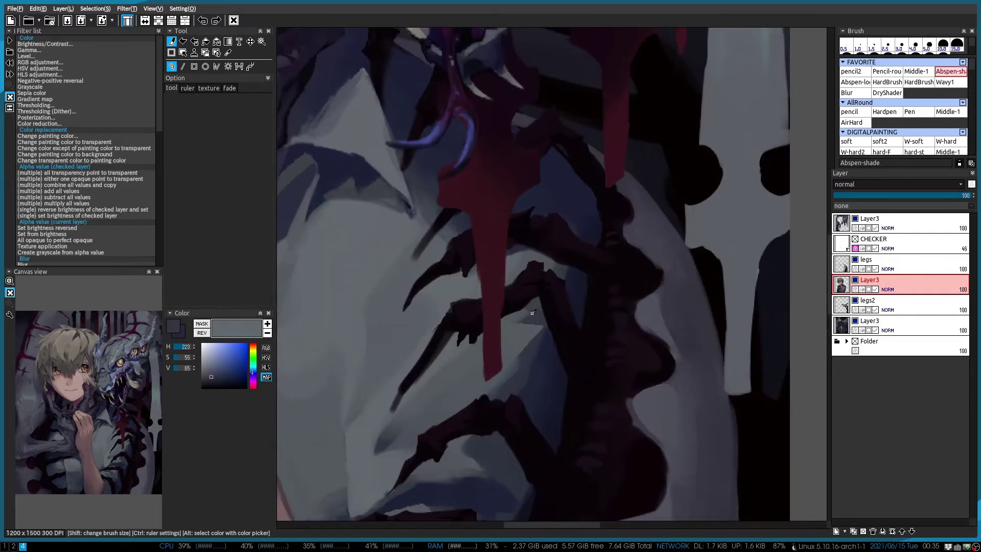
Shade the shirt between the creature's legs below the red drip with sampled blue-greys, using Middle-1
key("3")
left_click(525, 353, "alt")
scroll(442, 363, "down", 1)
scroll(437, 347, "up", 2)
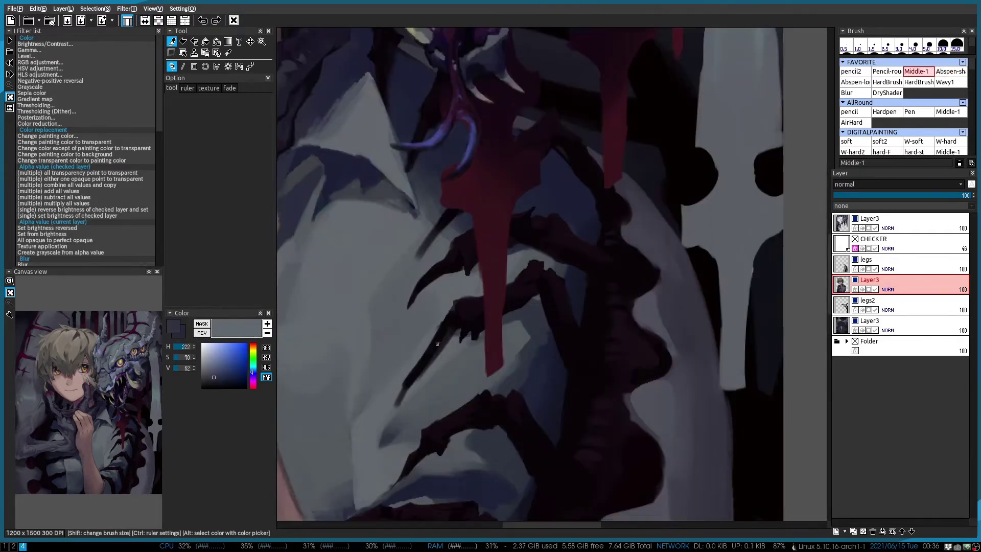
scroll(445, 352, "down", 1)
left_click(427, 411, "alt")
scroll(427, 411, "up", 1)
left_click(482, 375, "alt")
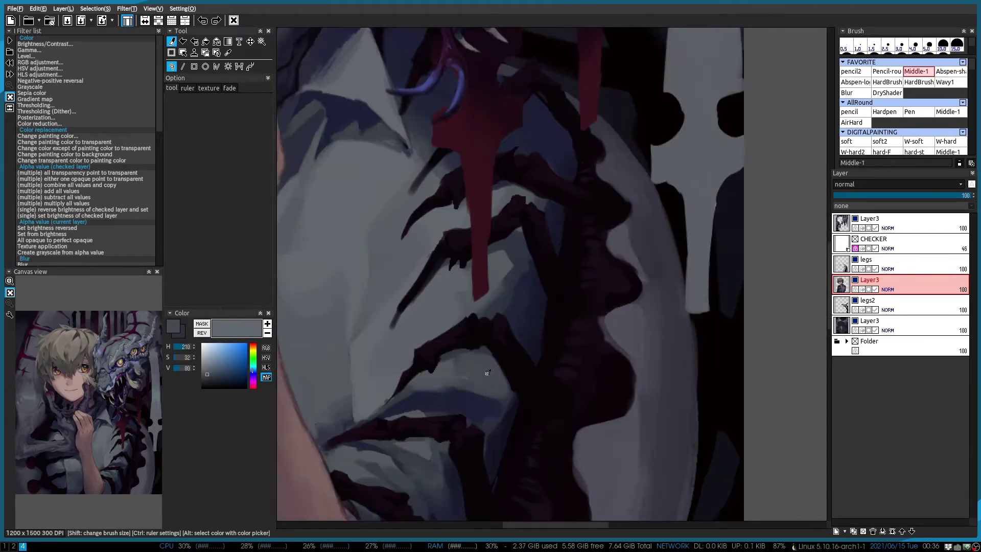
scroll(445, 381, "down", 1)
scroll(445, 381, "up", 1)
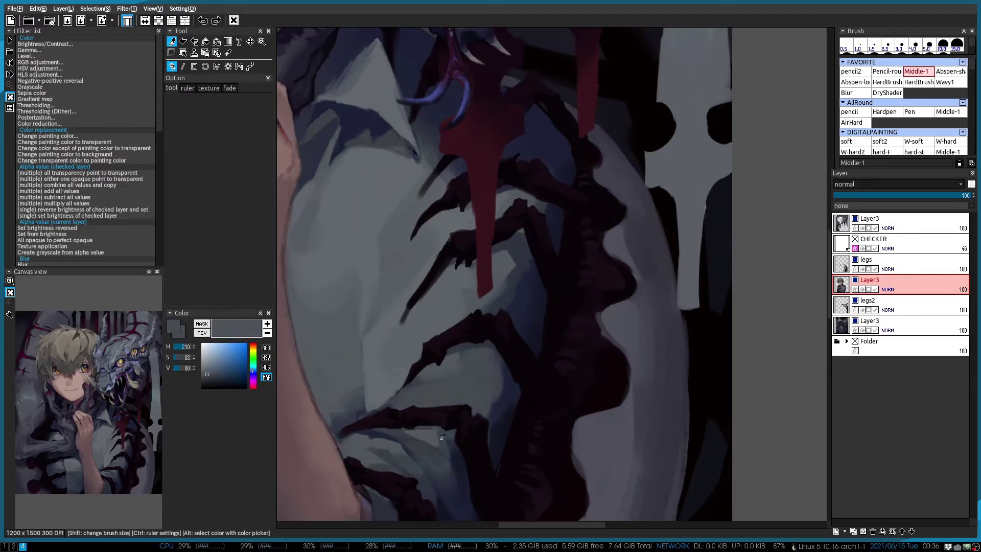
Lighten the shirt fold enclosed by the two lower creature legs with sampled light grey, using Middle-1
mouse_move(441, 378)
left_mouse_down()
mouse_move(463, 312)
mouse_move(489, 297)
left_mouse_up()
left_click(463, 312, "alt")
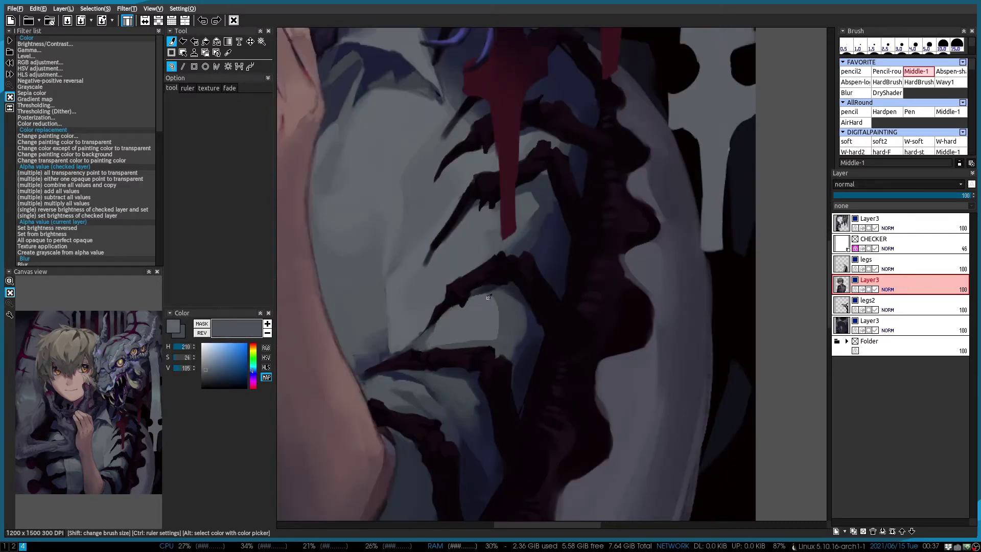
scroll(457, 338, "down", 1)
left_click(469, 312, "alt")
scroll(468, 312, "down", 1)
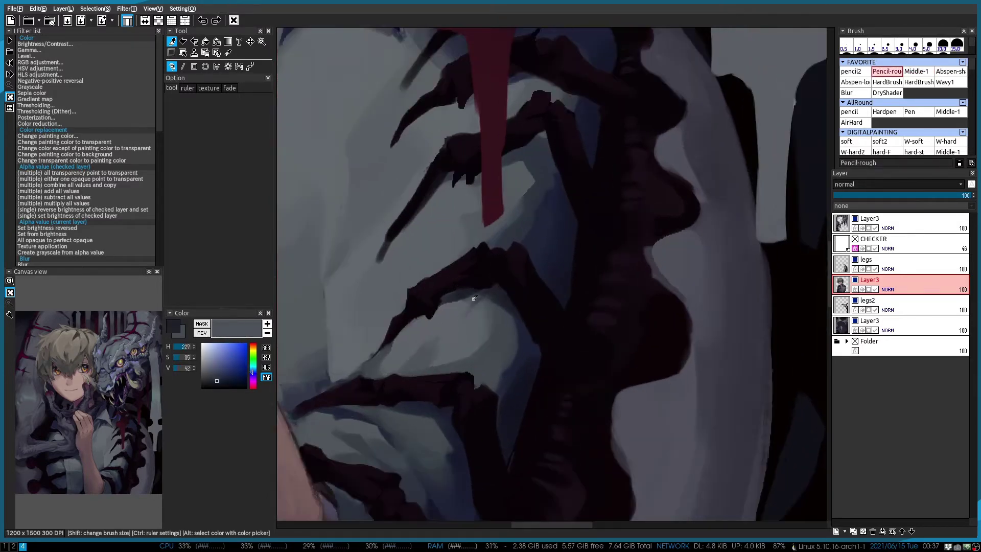
Deepen the shadows around the lower shirt fold and leg claws with sampled navy and blue-grey, using Pencil-rough and Abspen-shade
left_click(516, 329, "alt")
scroll(516, 328, "down", 1)
scroll(540, 250, "up", 1)
left_click(536, 255, "alt")
left_click_drag(452, 307, 422, 358)
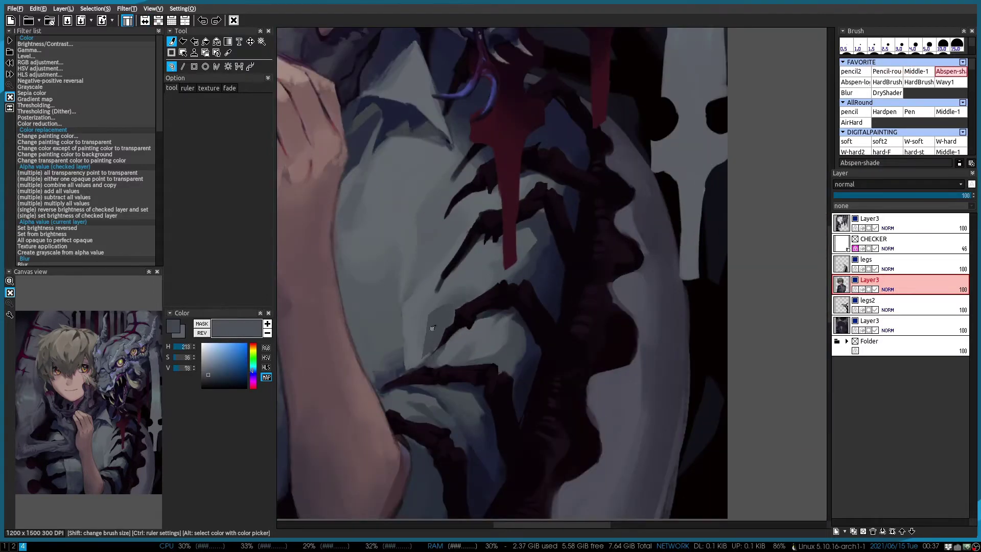
left_click_drag(506, 273, 457, 307)
scroll(521, 302, "up", 1)
Paint pointed light folds on the shirt beside the red drip's tip with sampled greys, using Middle-1
key("2")
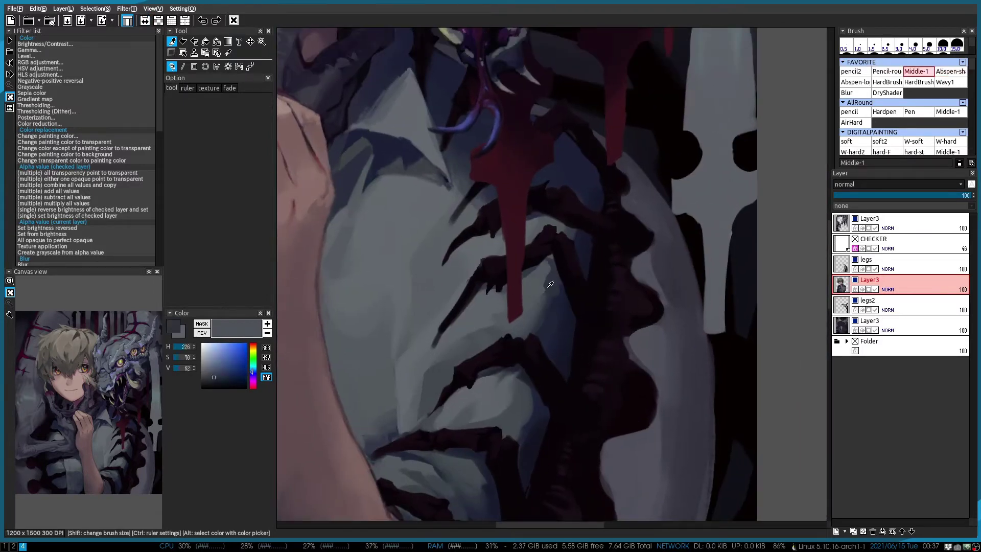
left_click(521, 285, "alt")
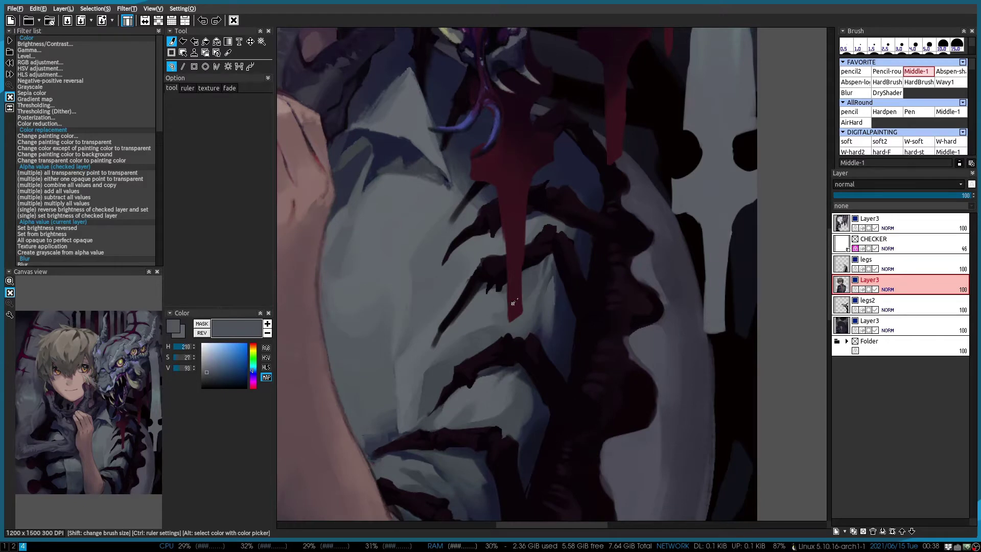
left_click(514, 296, "alt")
left_click(440, 307, "alt")
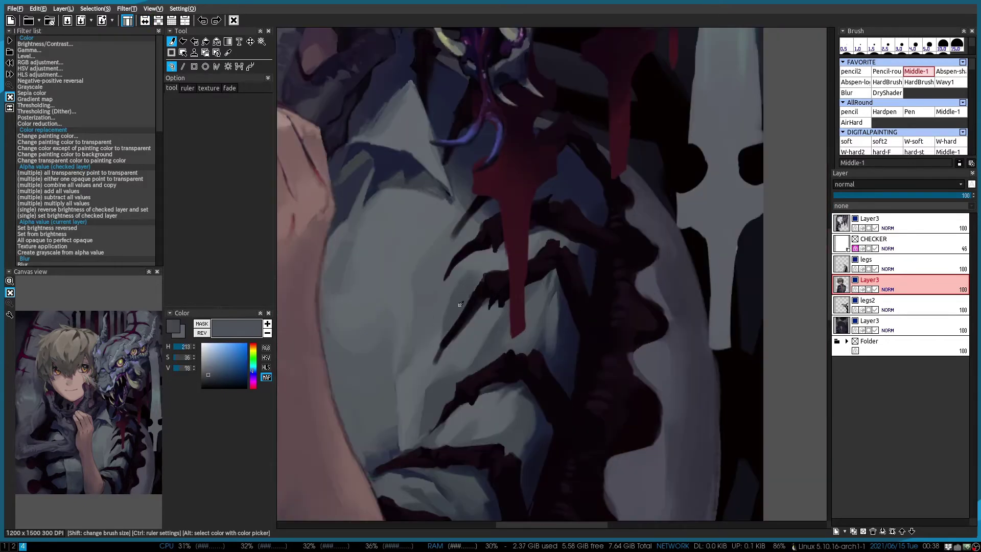
scroll(511, 265, "down", 3)
scroll(542, 242, "up", 4)
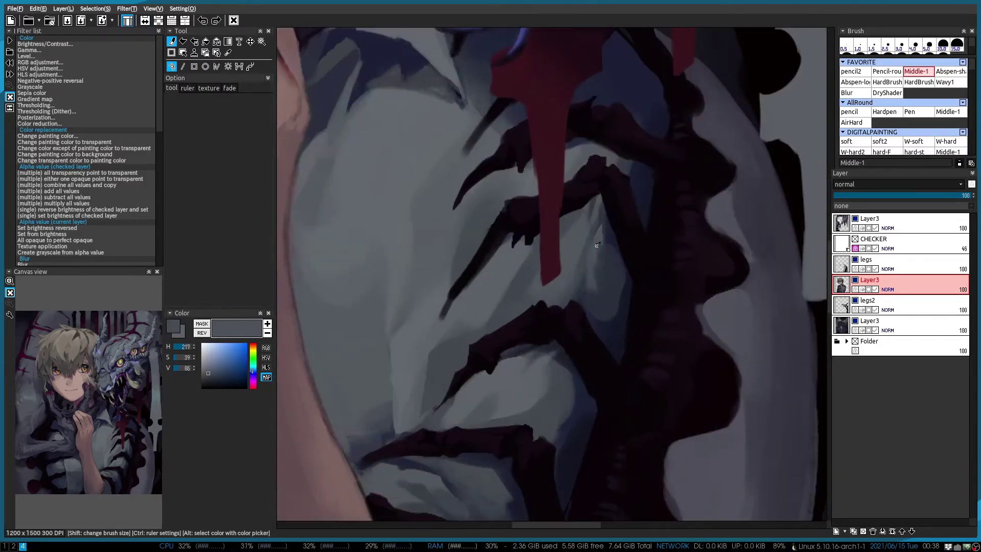
Refine the shirt folds between the drip's tip and the creature's body with sampled blue-greys, using Middle-1
key("1")
left_click(629, 281, "alt")
key("1")
left_click(584, 278, "alt")
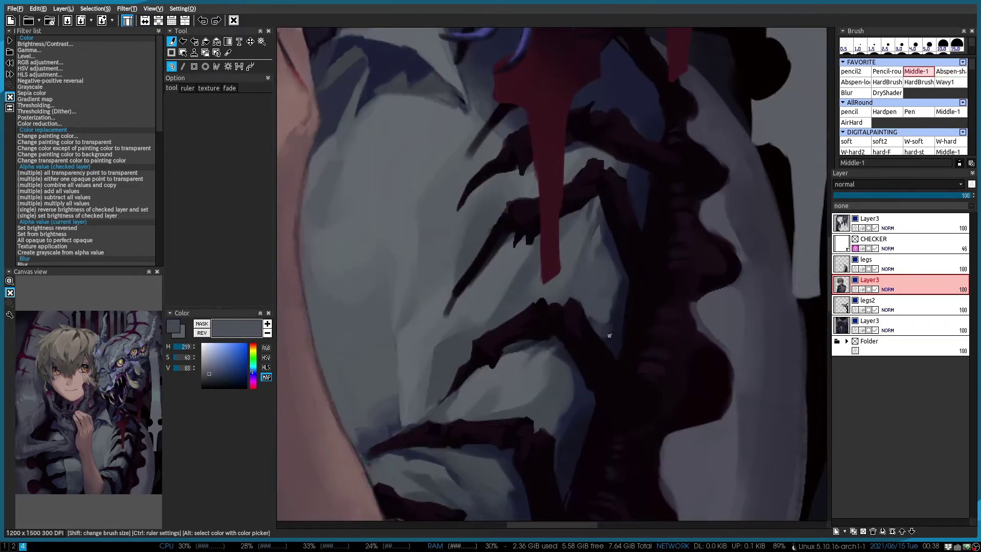
scroll(605, 283, "up", 2)
left_click(429, 285, "alt")
scroll(476, 303, "down", 1)
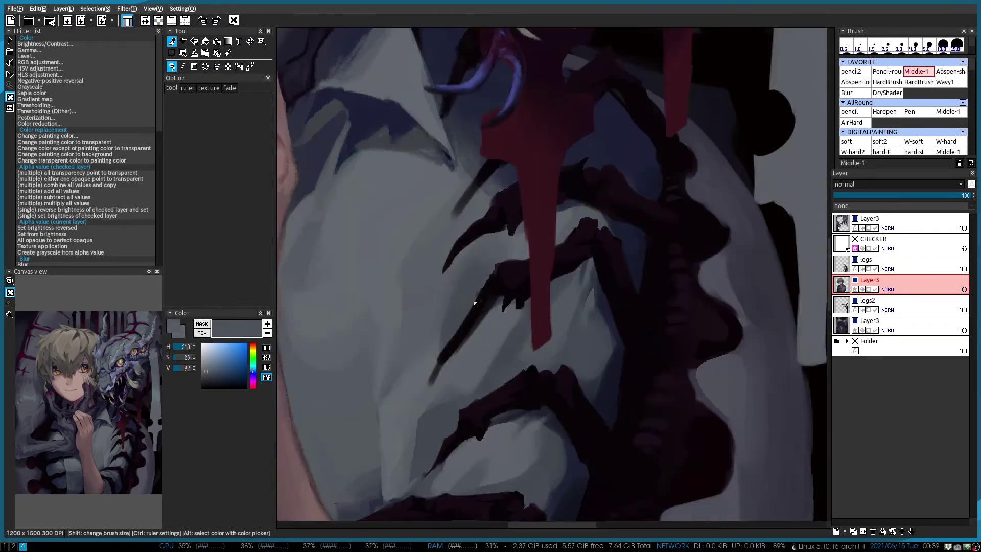
Add shadows on the shirt beneath the upper creature legs beside the drip with sampled dark blue, using Pencil-rough
left_click(458, 254, "alt")
scroll(494, 232, "up", 1)
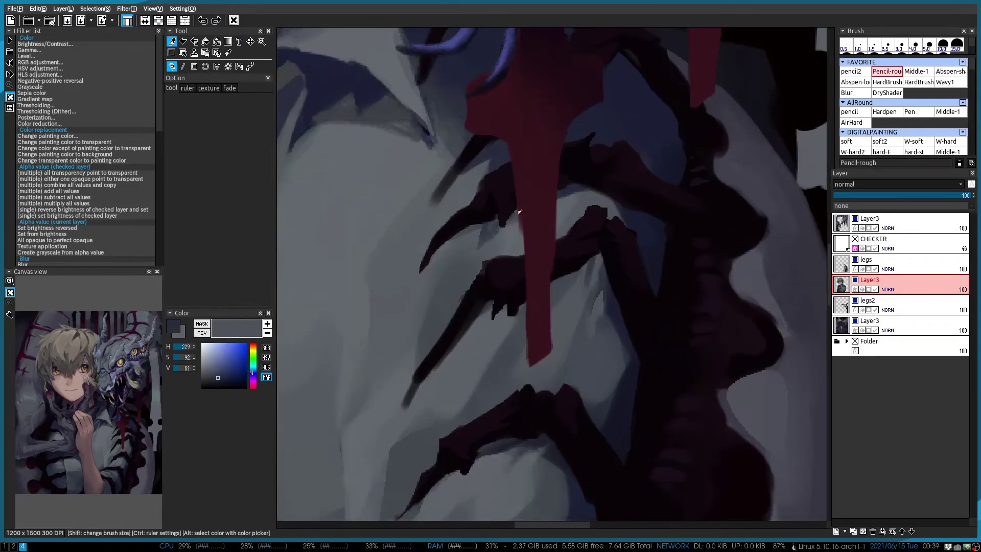
scroll(506, 240, "down", 1)
left_click(544, 258, "alt")
key("2")
scroll(544, 259, "down", 1)
left_click(544, 258, "alt")
key("1")
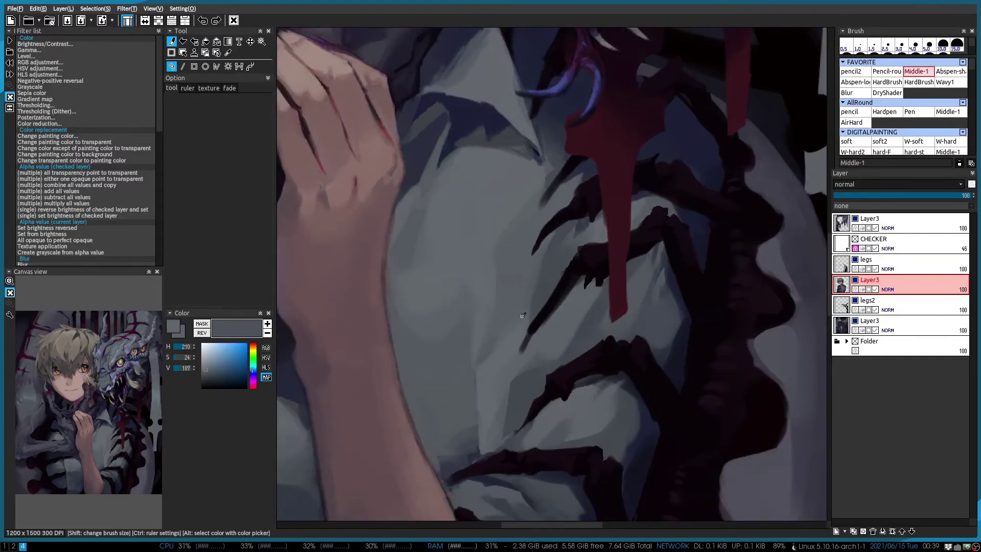
Smooth the shirt front between the raised forearm and the leg claws with sampled light grey, using Middle-1
scroll(544, 259, "down", 1)
scroll(545, 280, "up", 1)
scroll(545, 281, "down", 1)
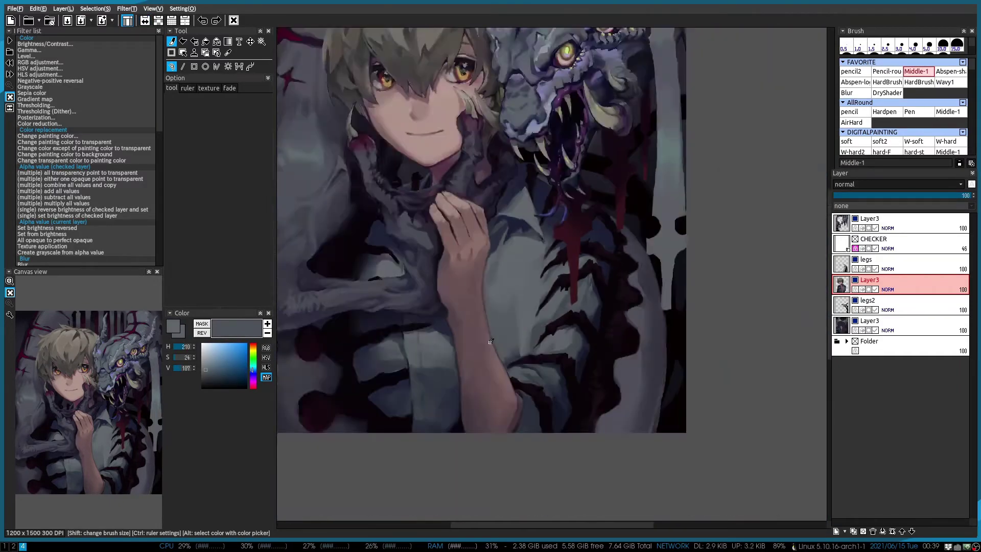
scroll(455, 320, "up", 2)
left_click(456, 320, "alt")
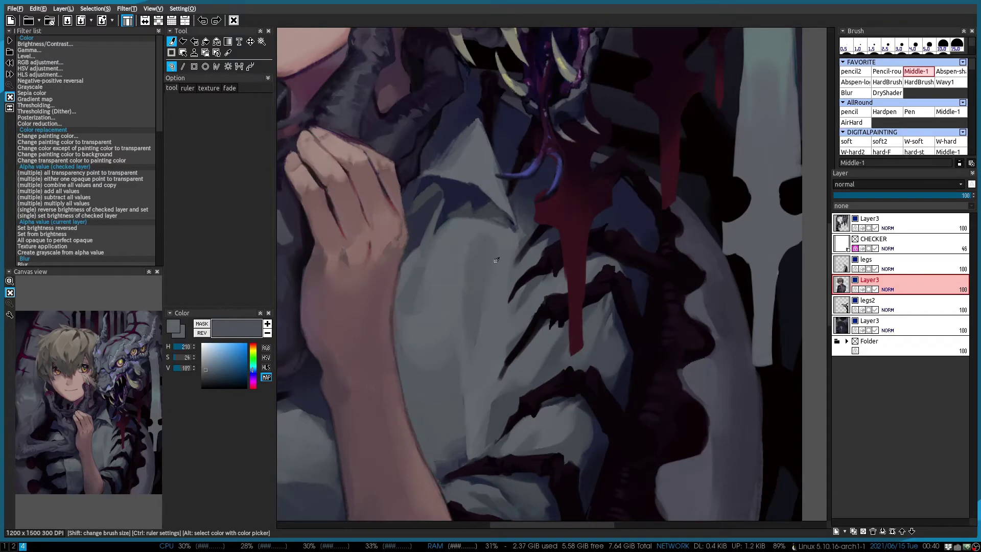
scroll(474, 318, "down", 1)
left_click(475, 318, "alt")
scroll(475, 317, "up", 1)
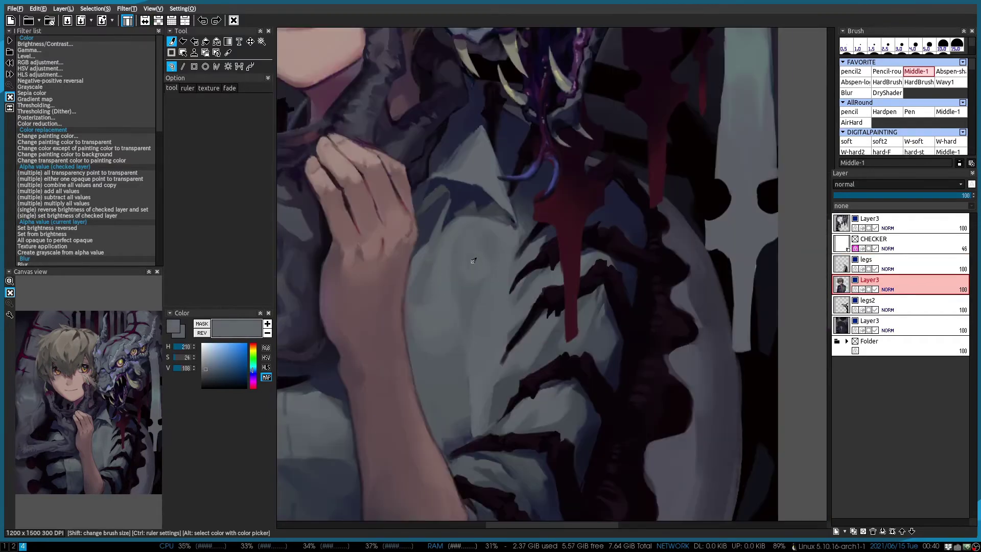
Paint long vertical folds down the shirt front beside the claw tips with sampled grey, using Middle-1
scroll(532, 154, "down", 2)
key("h")
scroll(480, 335, "up", 3)
left_click(479, 335, "alt")
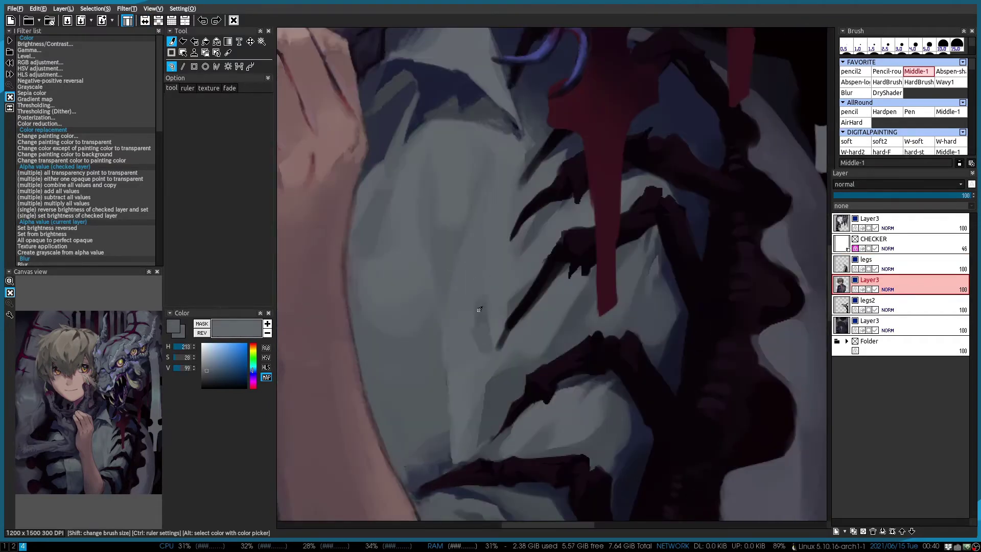
scroll(496, 371, "down", 1)
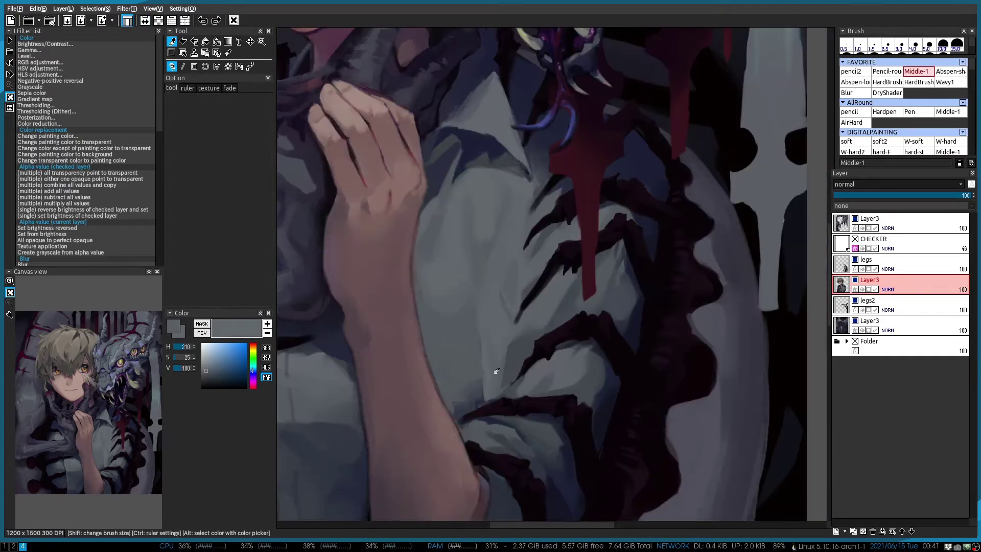
scroll(500, 266, "down", 2)
scroll(499, 267, "up", 3)
Shade the shirt sleeve next to the elbow below the lower creature leg with sampled dark blue-greys, using Middle-1
left_click(448, 343, "alt")
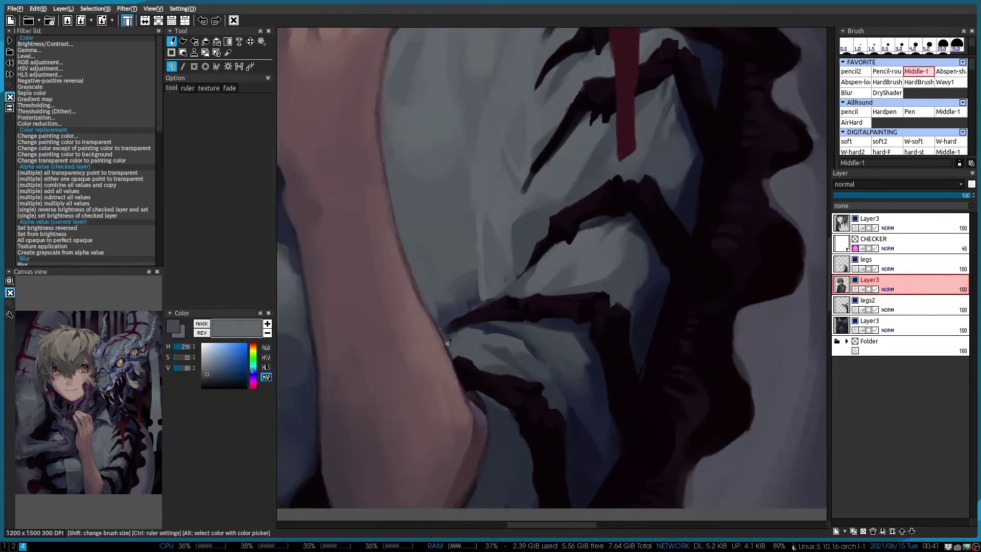
scroll(459, 375, "down", 1)
left_click(458, 333, "alt")
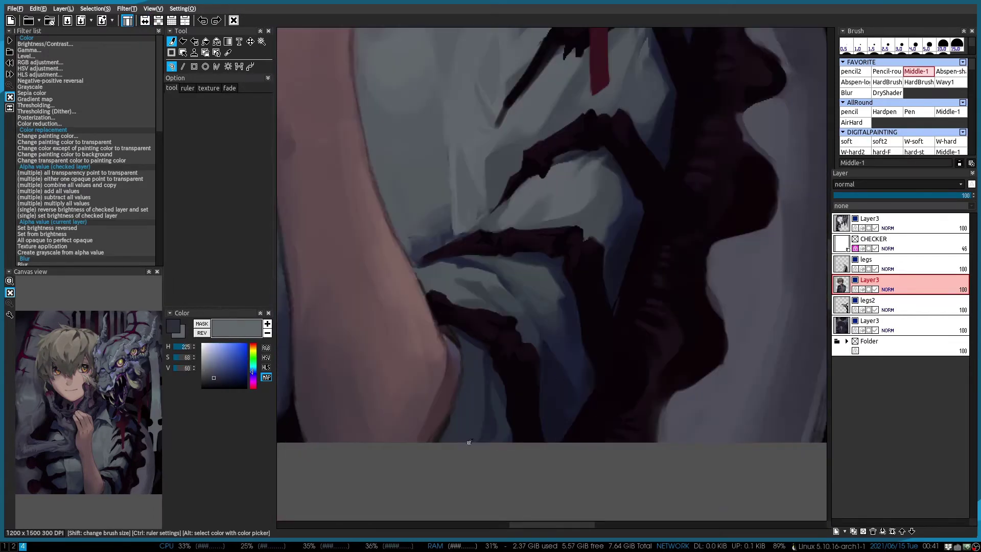
scroll(466, 443, "down", 1)
scroll(490, 388, "up", 2)
left_click(494, 384, "alt")
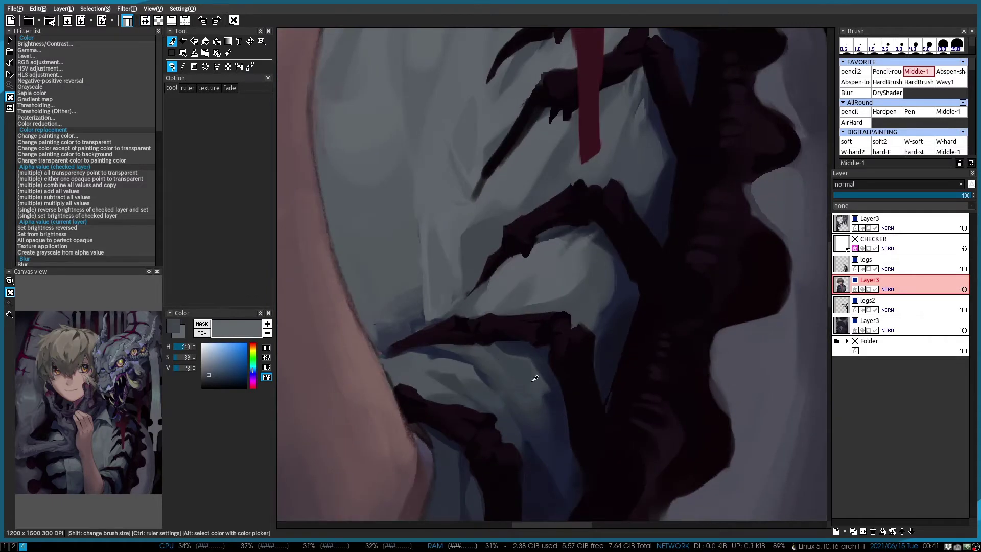
Define the sleeve folds just under the lower creature leg with sampled blue-grey strokes, using Middle-1
scroll(490, 358, "down", 1)
left_click(465, 342, "alt")
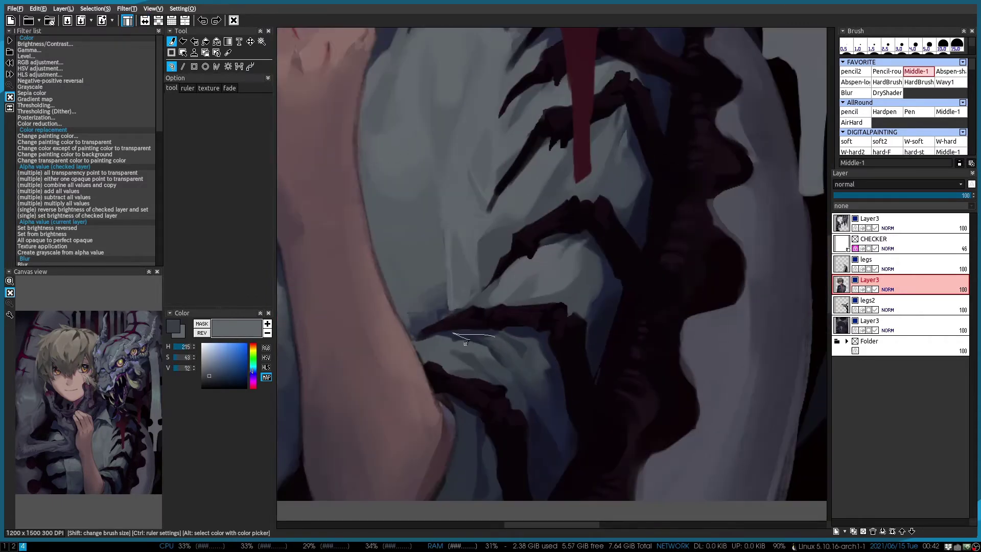
scroll(453, 348, "down", 1)
scroll(576, 312, "up", 1)
left_click(605, 263, "alt")
scroll(605, 263, "down", 1)
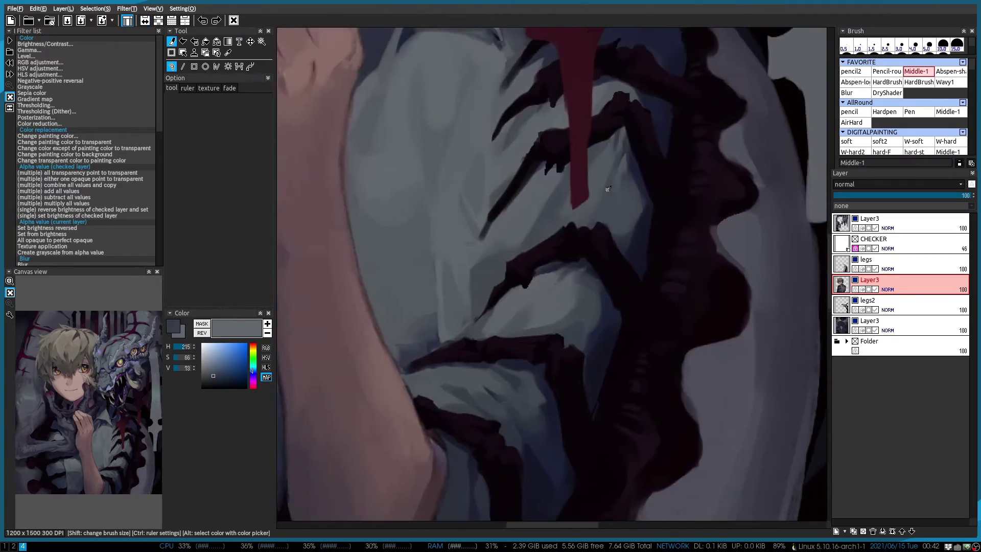
Darken the navy shoulder area between the drip and the uppermost creature leg with sampled dark purple, using Abspen-shade and Middle-1
scroll(596, 116, "down", 2)
scroll(597, 117, "up", 3)
left_click(559, 188, "alt")
left_click(559, 187, "alt")
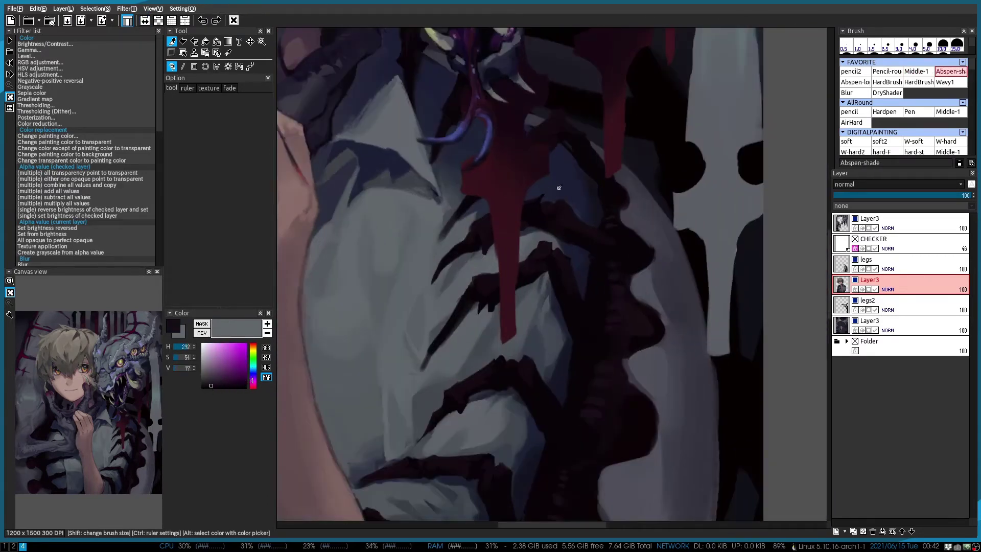
scroll(550, 431, "down", 1)
scroll(526, 302, "up", 2)
left_click(542, 230, "alt")
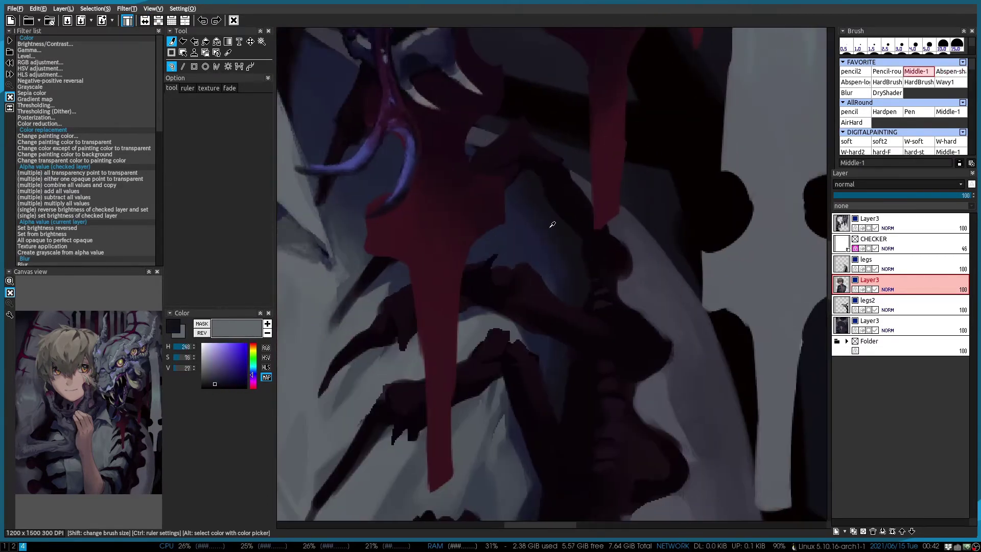
Blend the shoulder gap under the uppermost creature leg with sampled dark violet and navy tones, using Middle-1
scroll(516, 249, "down", 1)
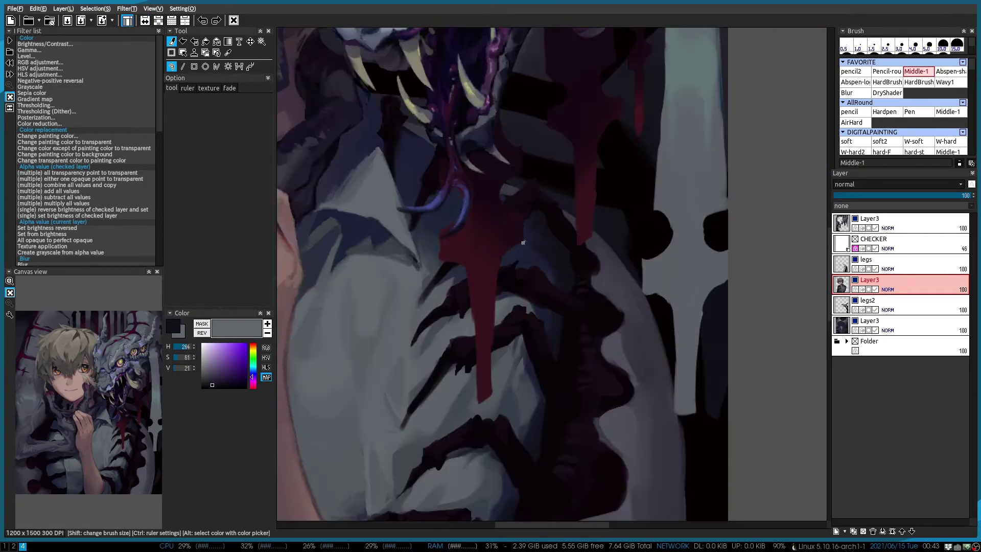
scroll(524, 242, "up", 1)
left_click(539, 272, "alt")
scroll(562, 277, "down", 2)
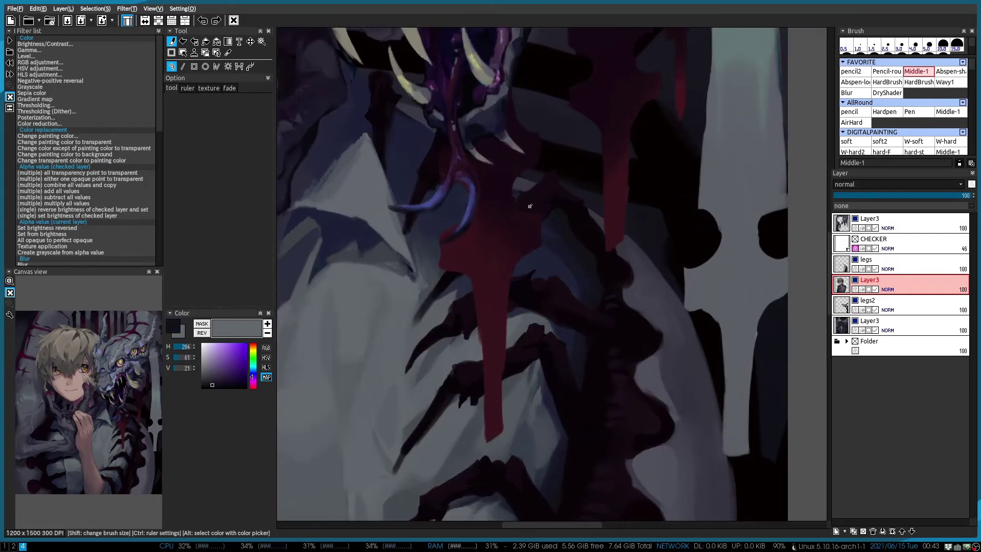
scroll(559, 225, "up", 2)
left_click(559, 225, "alt")
scroll(559, 225, "up", 1)
key("h")
left_click(624, 274, "alt")
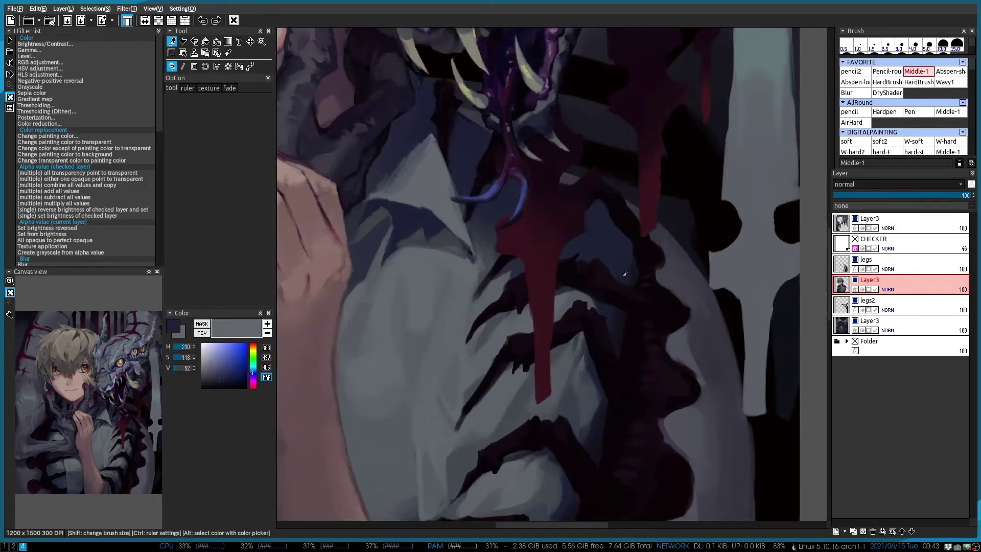
scroll(547, 204, "down", 2)
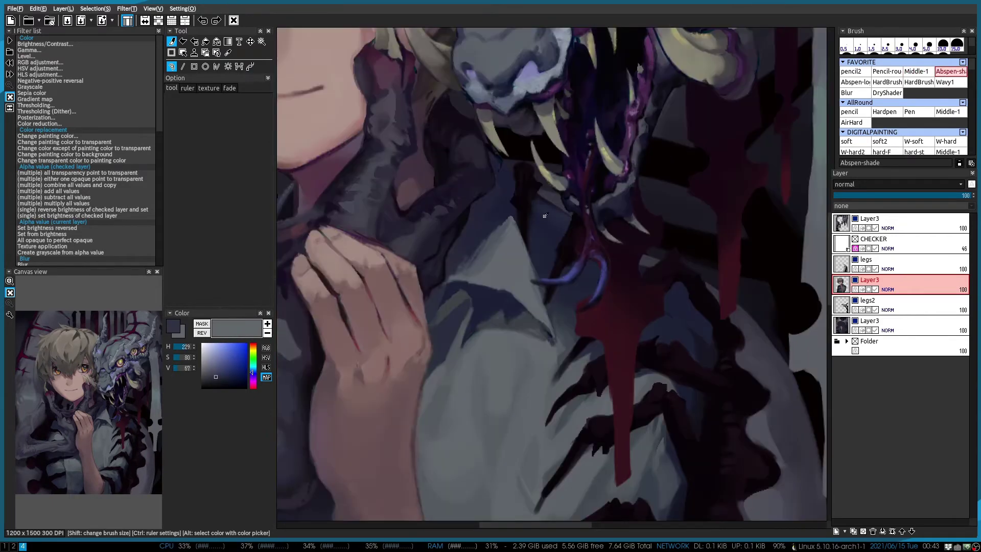
Sharpen the edges around the collar point below the creature's fangs with sampled grey and near-black blue, using pencil2
scroll(532, 207, "up", 1)
scroll(527, 208, "down", 1)
left_click(527, 208, "alt")
scroll(532, 215, "up", 3)
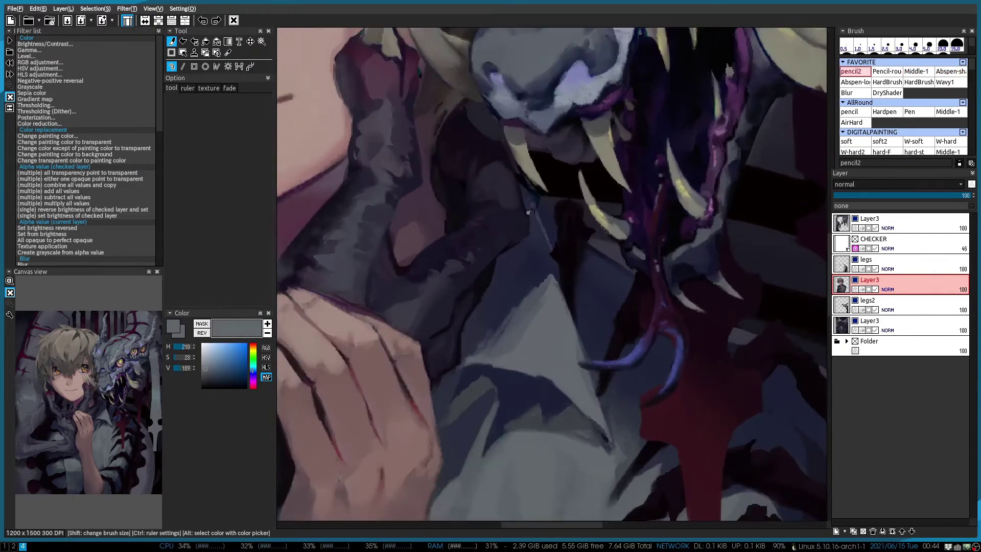
left_click(548, 244, "alt")
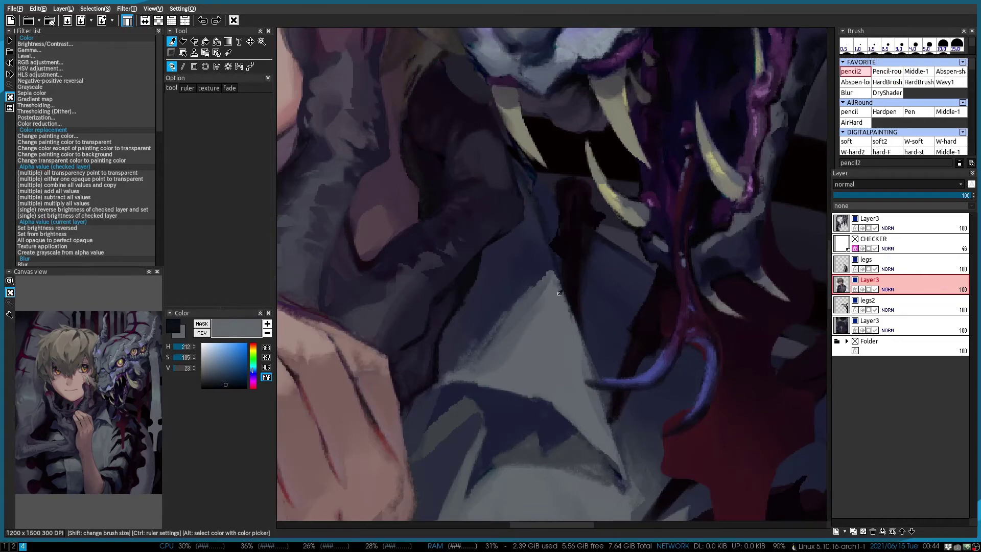
scroll(559, 292, "down", 3)
scroll(483, 187, "up", 3)
scroll(495, 193, "down", 3)
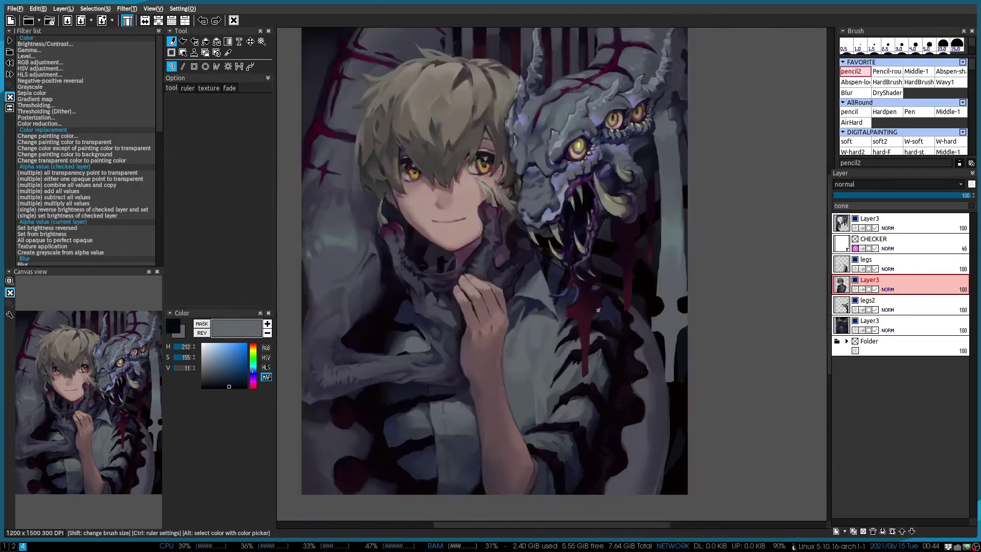
Touch up the shirt around the collar, shoulder and sleeve with sampled blue-greys, using Pencil-rough and Abspen-shade
scroll(476, 321, "up", 3)
left_click(476, 321, "alt")
scroll(547, 287, "down", 3)
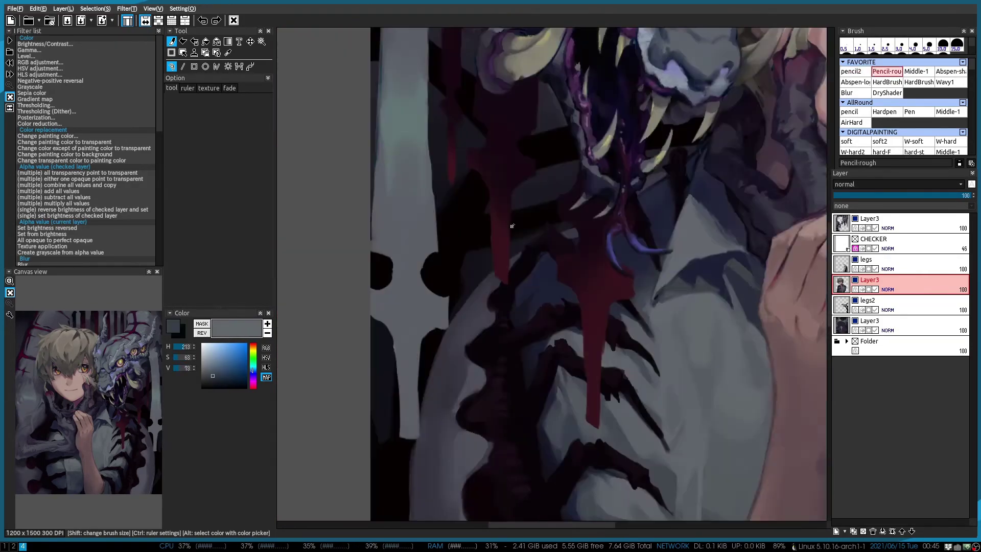
scroll(582, 229, "up", 3)
left_click(583, 228, "alt")
scroll(582, 228, "down", 3)
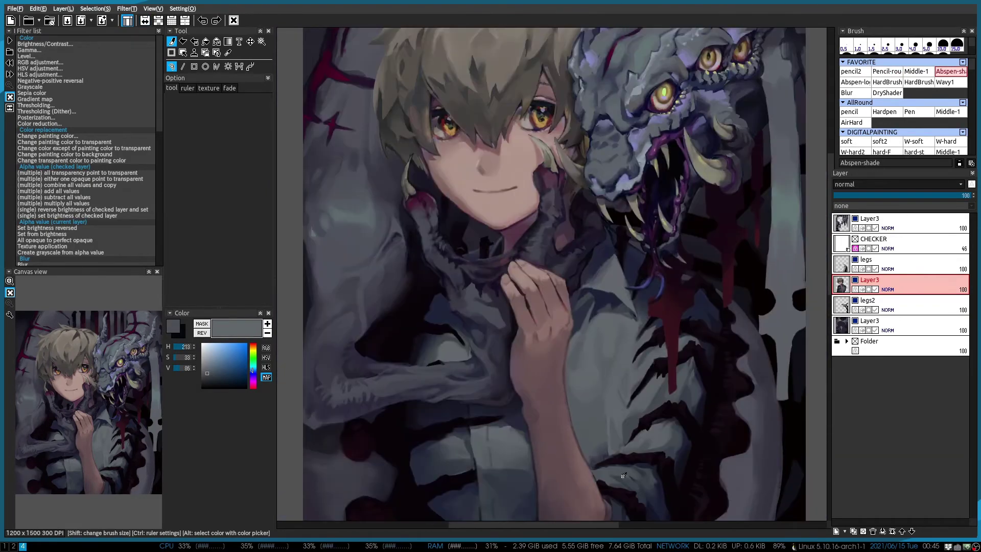
Shade the shirt folds between the creature's legs and the forearm with sampled blue-greys, using Abspen-shade
left_click(622, 306, "alt")
scroll(626, 449, "up", 3)
left_click(484, 251, "alt")
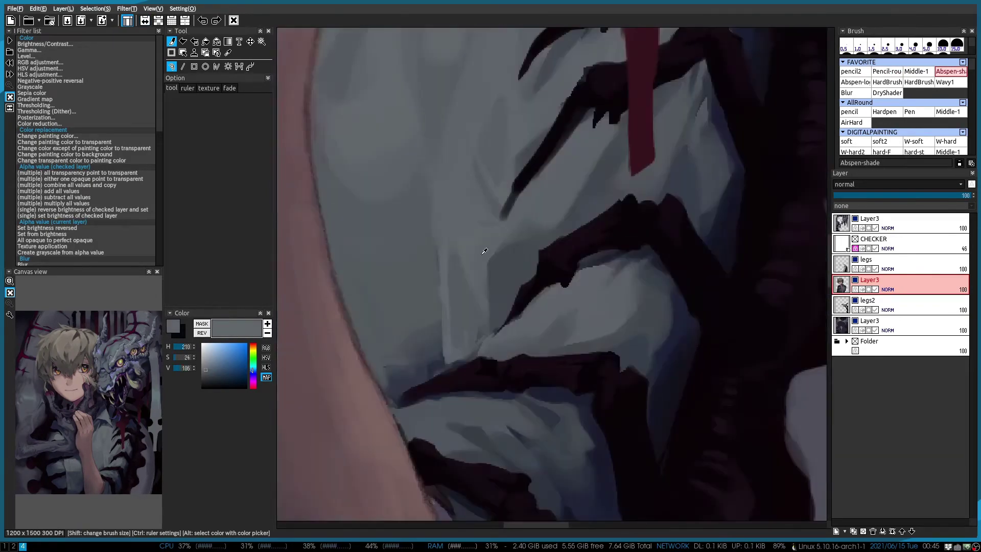
scroll(487, 325, "down", 4)
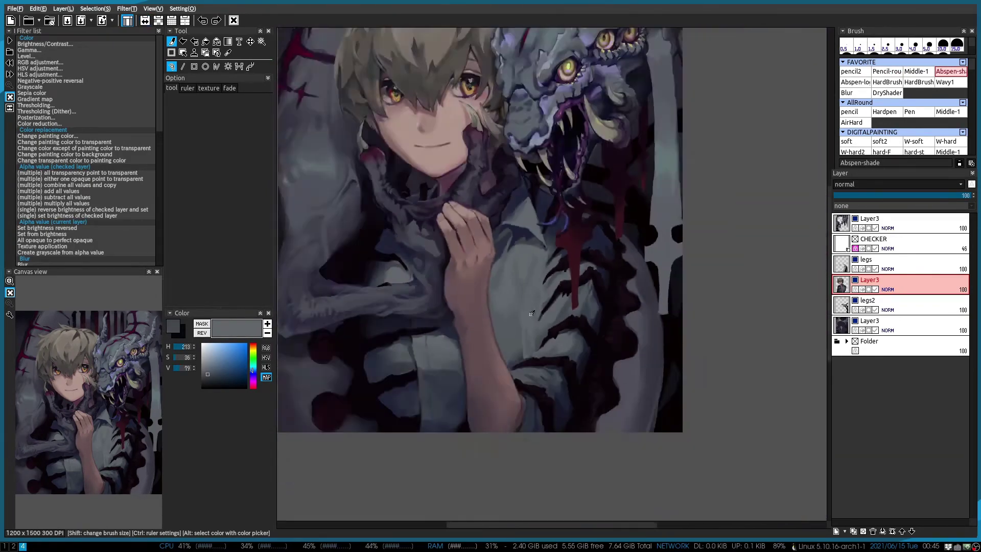
Touch up the pale background pillar beside the creature on the topmost Layer3 with sampled blue-greys, using Abspen-shade and Middle-1
left_click(644, 240, "alt")
scroll(562, 286, "up", 4)
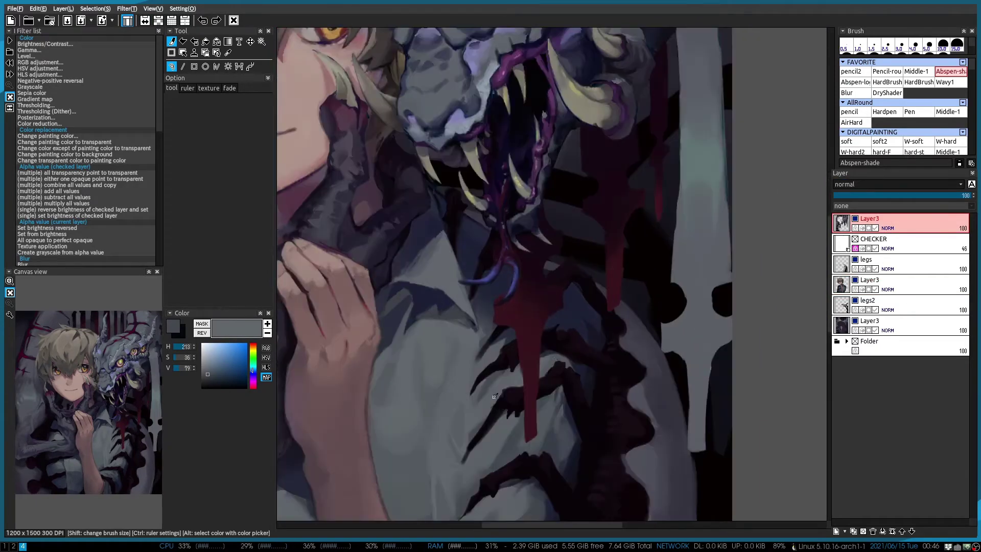
left_click_drag(583, 317, 561, 289)
scroll(578, 274, "down", 4)
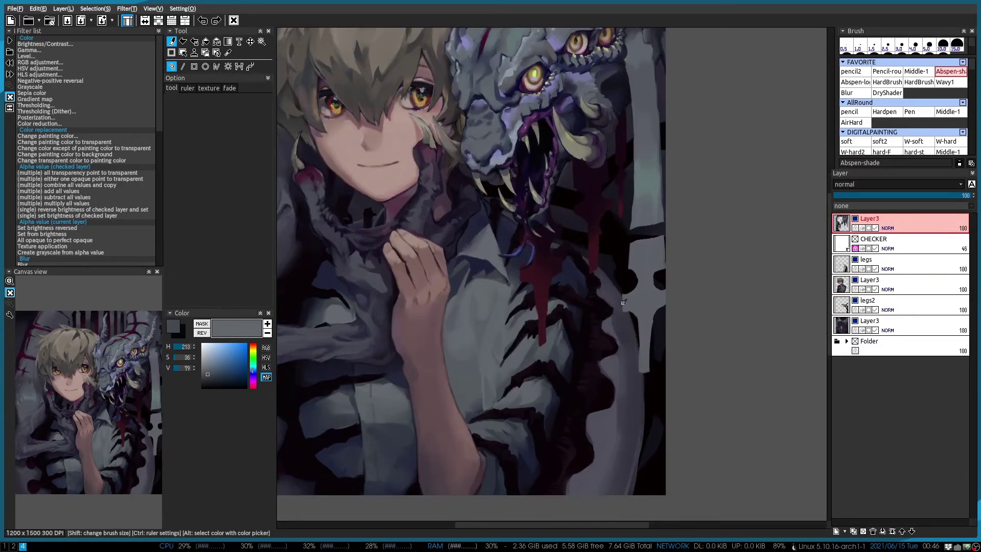
scroll(623, 302, "up", 4)
left_click(607, 298, "alt")
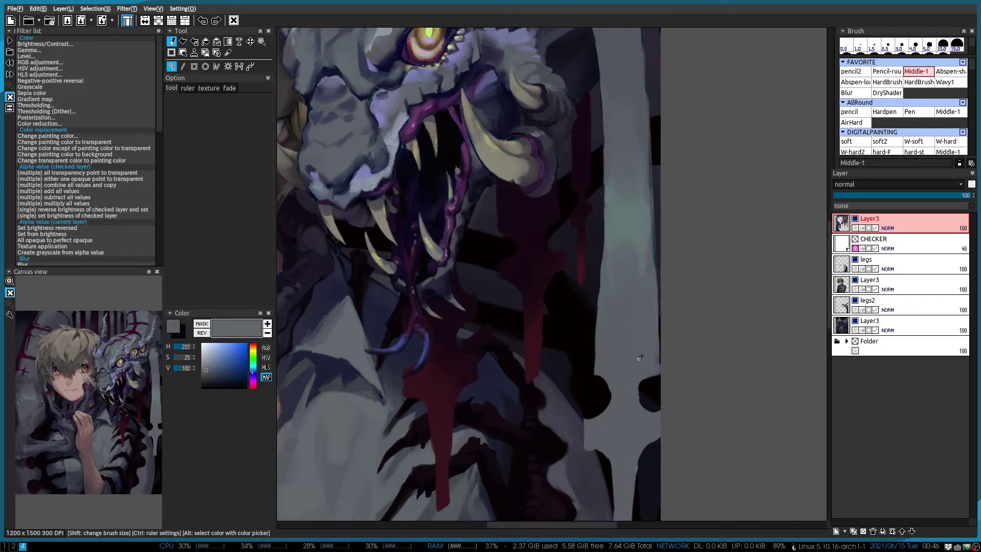
scroll(641, 131, "down", 4)
scroll(636, 421, "up", 4)
left_click(636, 422, "alt")
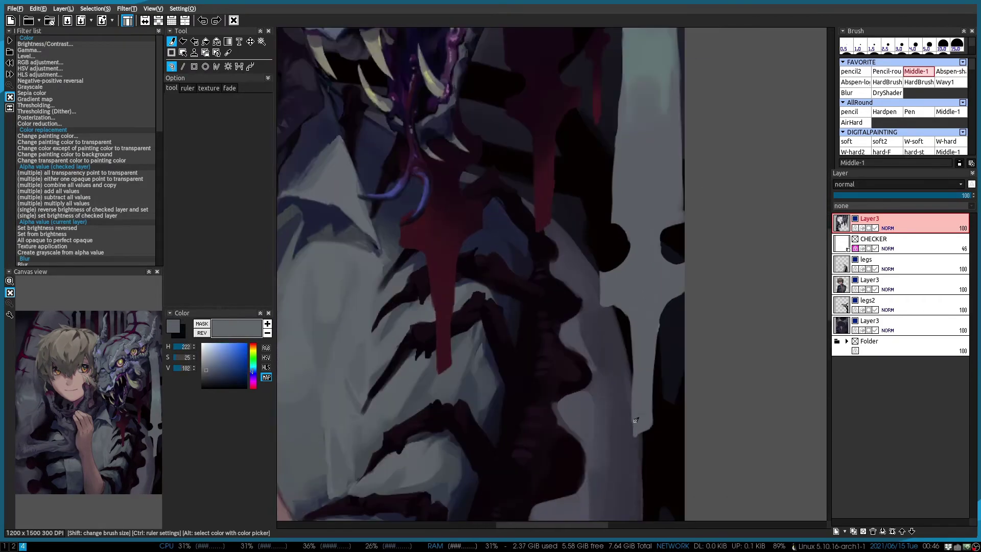
Add pale grey-green rims around the dark round notches of the background pillar, using pencil2
scroll(591, 56, "up", 1)
scroll(547, 219, "up", 1)
left_click(530, 221, "alt")
scroll(531, 221, "up", 1)
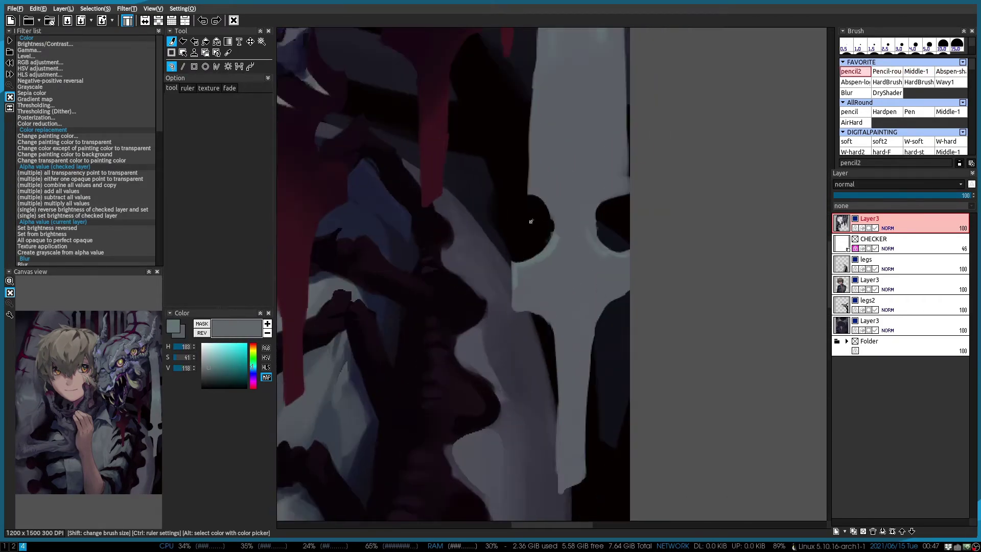
left_click(543, 225, "alt")
scroll(522, 314, "down", 1)
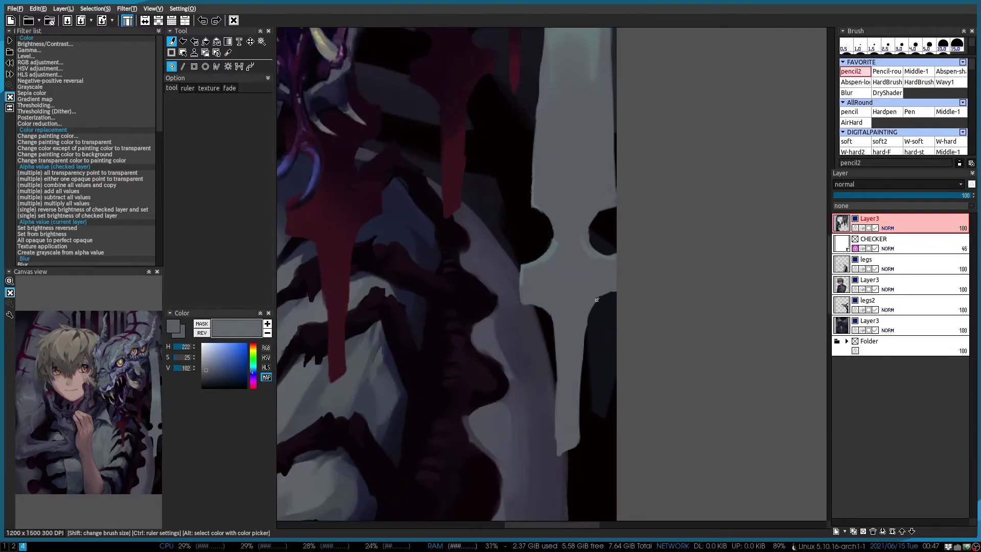
Draw thin grey-green rim lines along the edges of the red drip below the creature's fangs, using pencil2
scroll(597, 299, "down", 4)
scroll(463, 452, "up", 3)
left_click(462, 451, "alt")
scroll(462, 451, "up", 1)
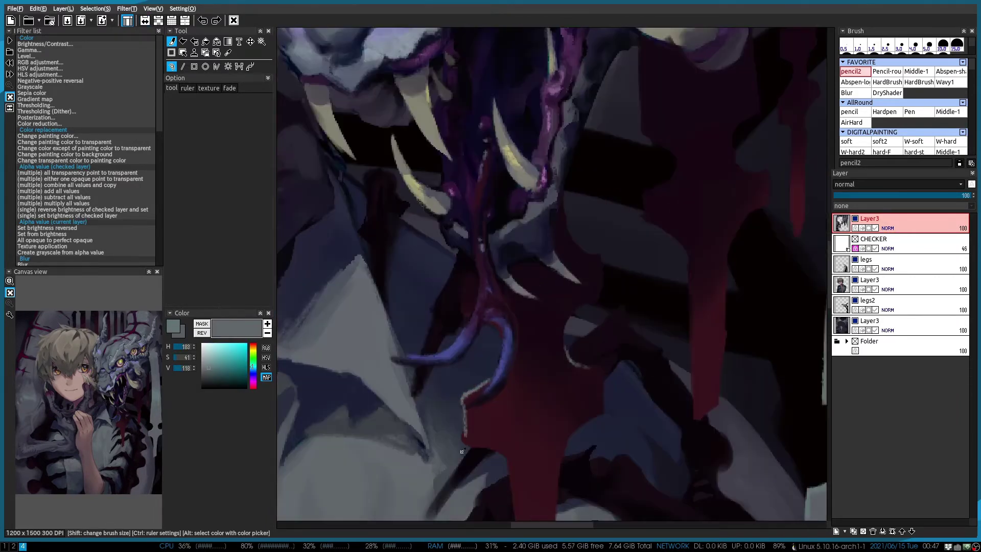
scroll(463, 452, "down", 1)
left_click(506, 306, "alt")
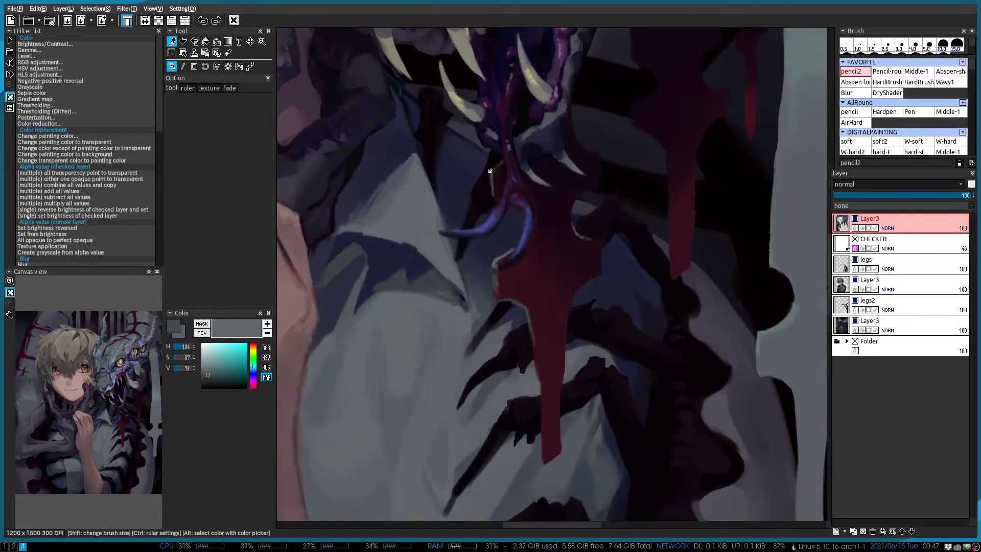
Add faint dark teal-grey rim lines to the maroon drips behind the creature's jaw, using pencil2
scroll(604, 231, "up", 3)
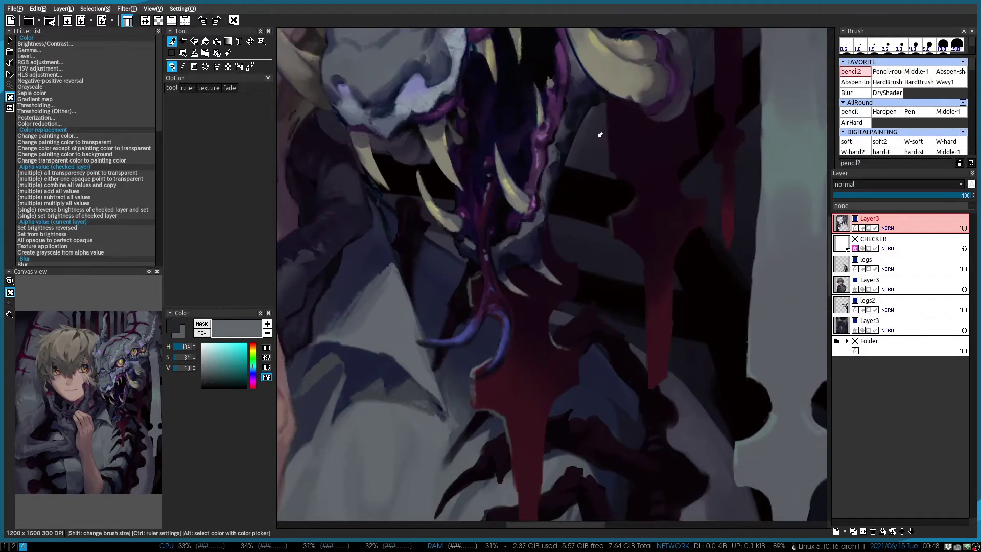
scroll(600, 135, "down", 4)
scroll(685, 193, "up", 3)
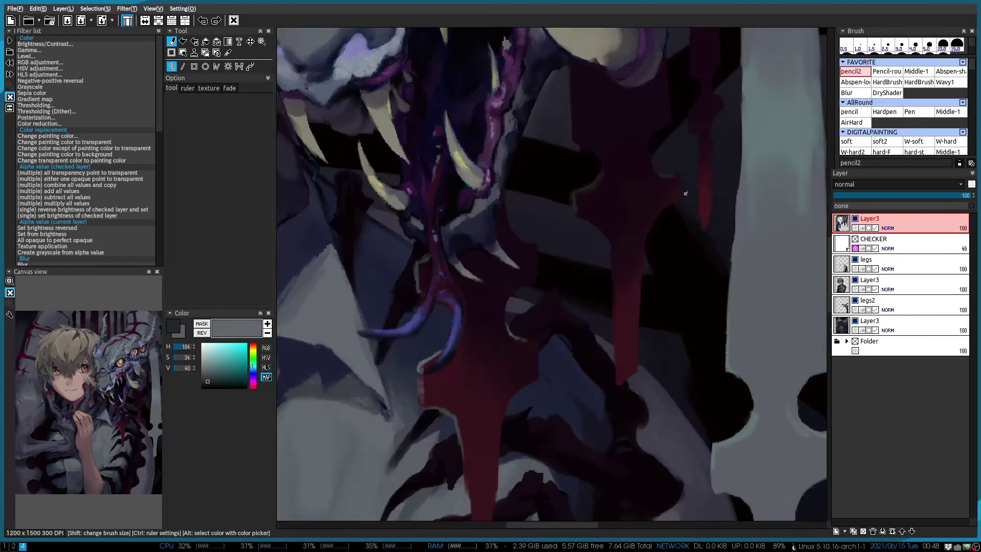
Paint a dark maroon drip behind the creature's jaw on a new layer with Middle-1, and merge it with the creature's layer
left_click(686, 193, "alt")
key("2")
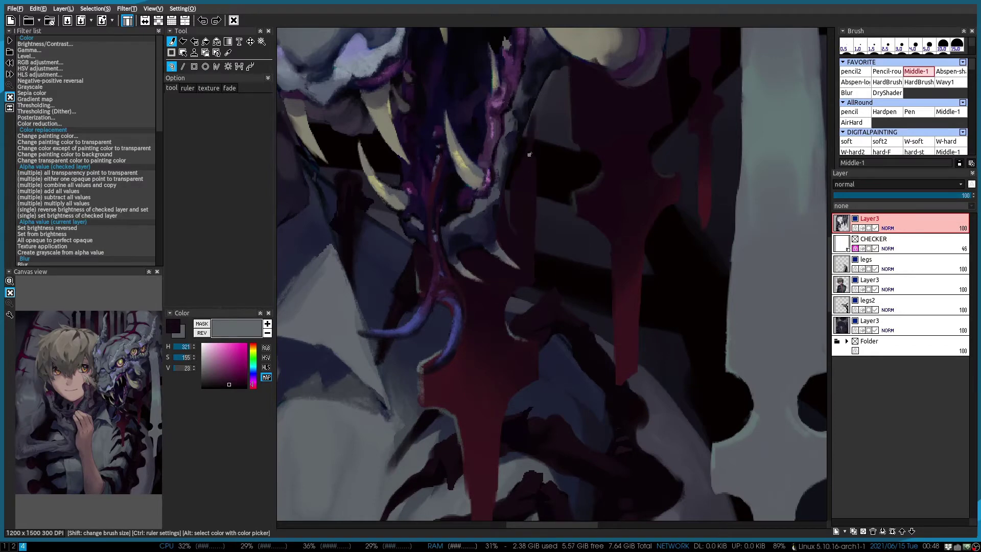
scroll(529, 154, "up", 2)
left_click(836, 530)
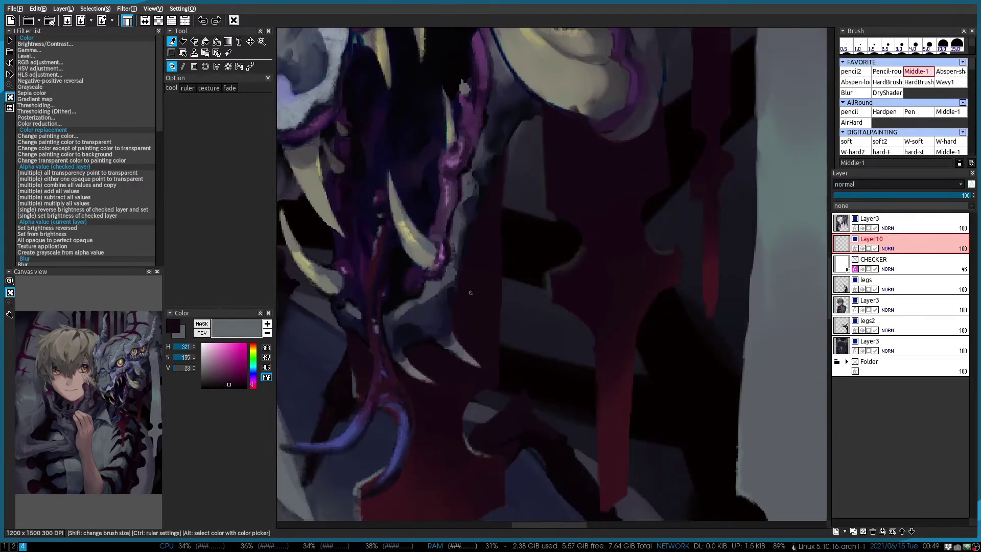
scroll(471, 292, "down", 2)
scroll(523, 191, "up", 2)
scroll(522, 192, "down", 2)
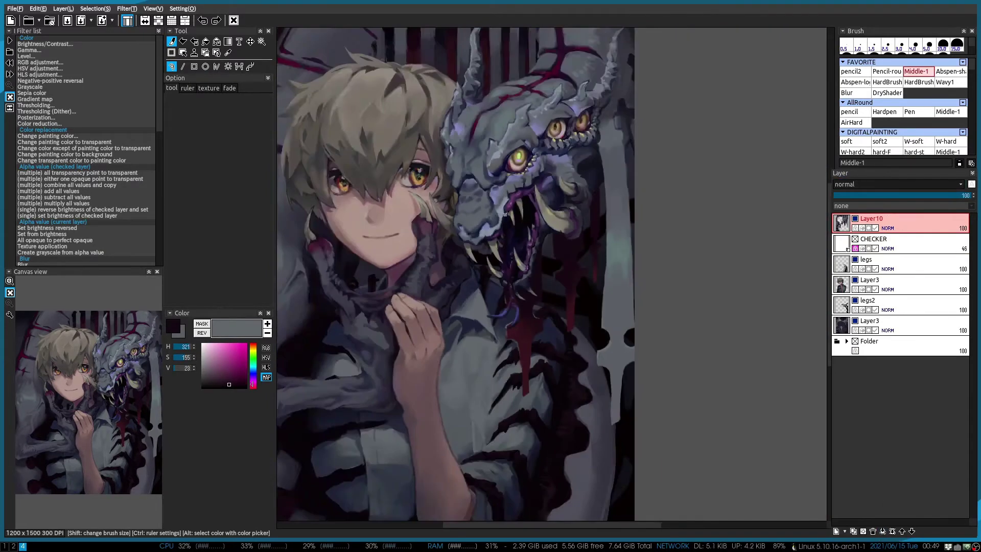
Repaint the edge of the background pillar beside the creature's tusks with a sampled blue-grey, using Middle-1
scroll(688, 239, "up", 2)
left_click_drag(609, 118, 611, 344)
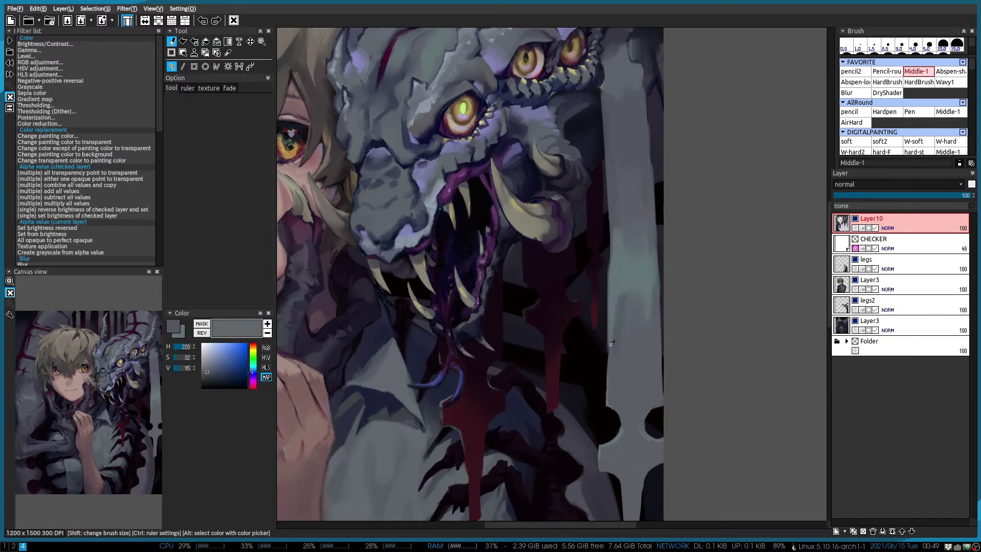
scroll(636, 375, "down", 2)
scroll(589, 261, "up", 2)
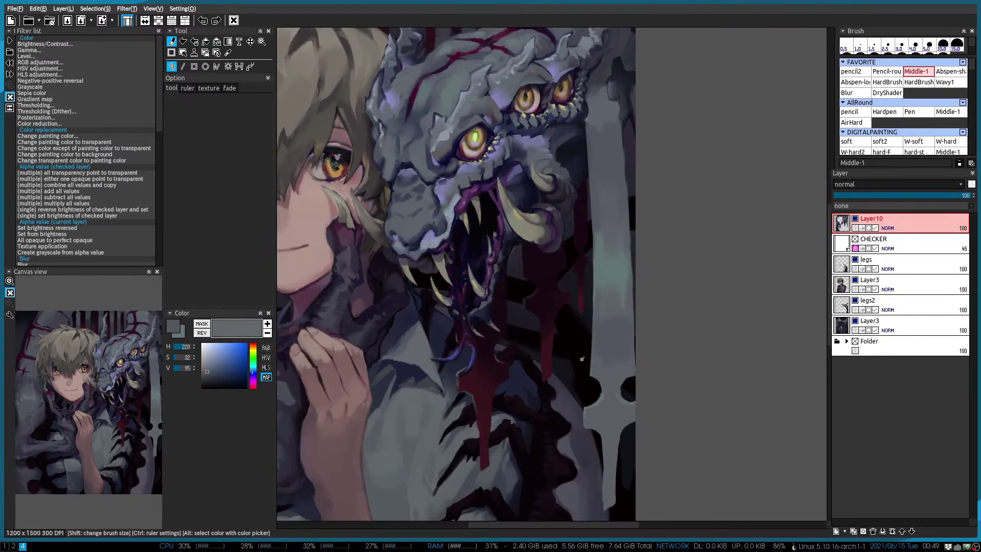
Select the lower, notched part of the background pillar freehand, tilt it, and clear the selection
scroll(583, 358, "down", 2)
key("b")
left_click(595, 289)
left_click_drag(458, 271, 468, 331)
key("Return")
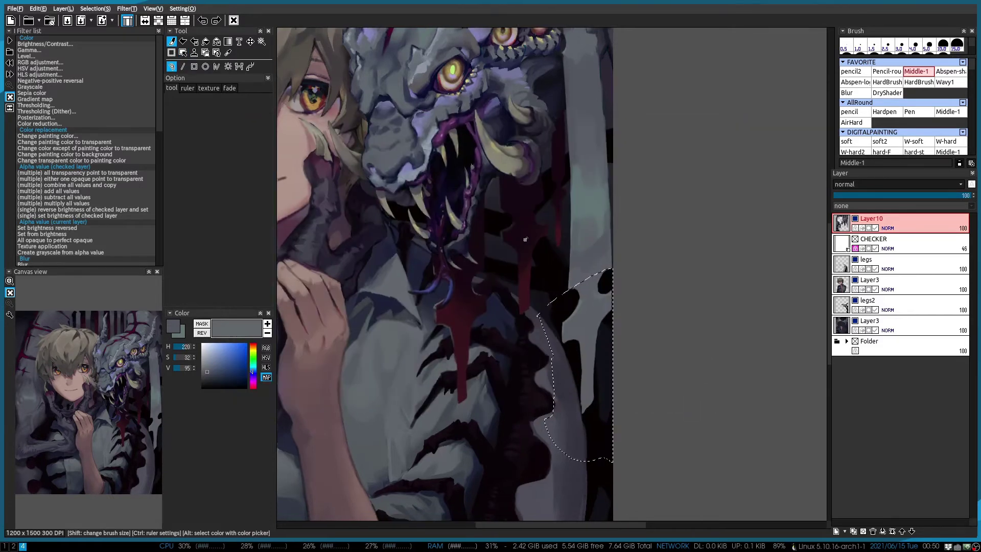
key("ctrl+d")
Blend the tilted lower pillar section back into the shaft with sampled blue-greys, using Middle-1
scroll(562, 307, "up", 3)
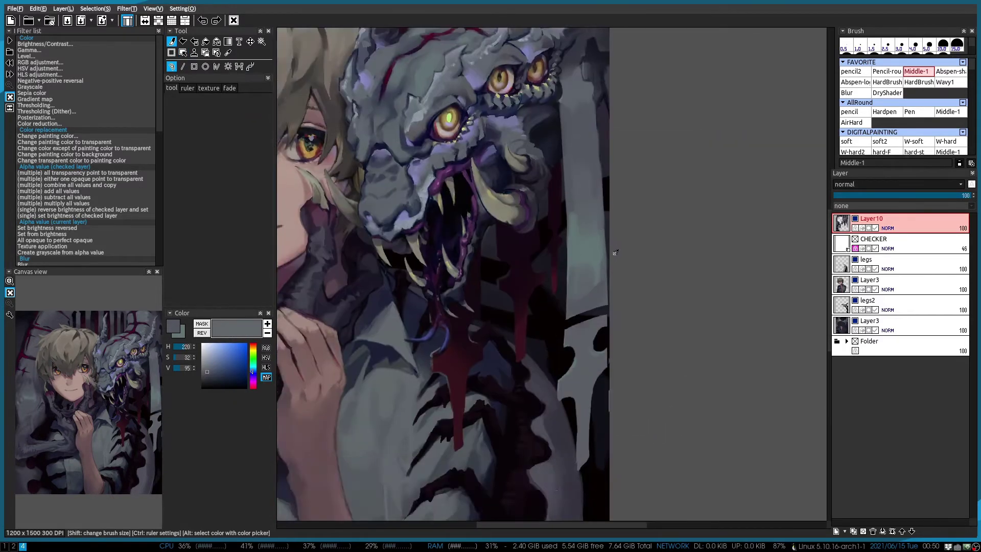
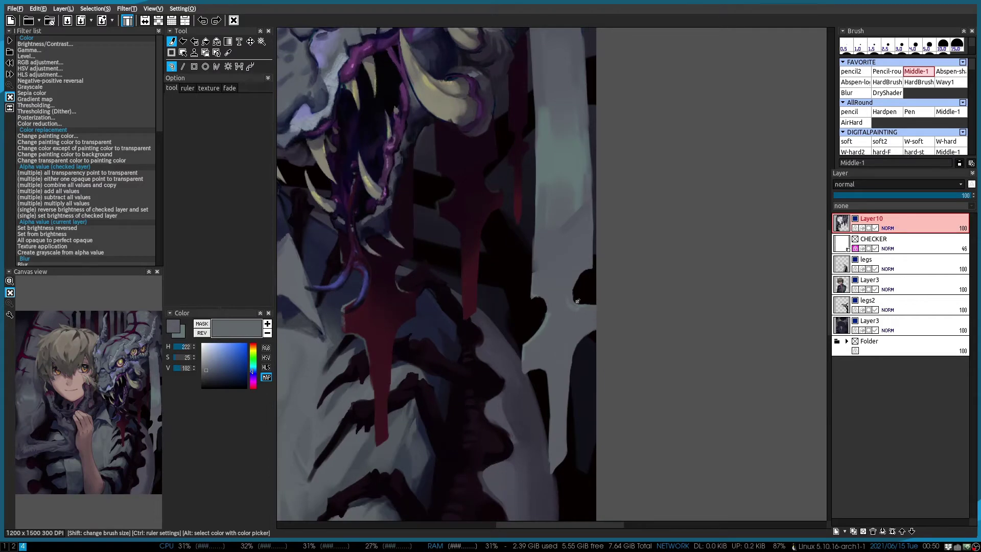
scroll(538, 323, "up", 2)
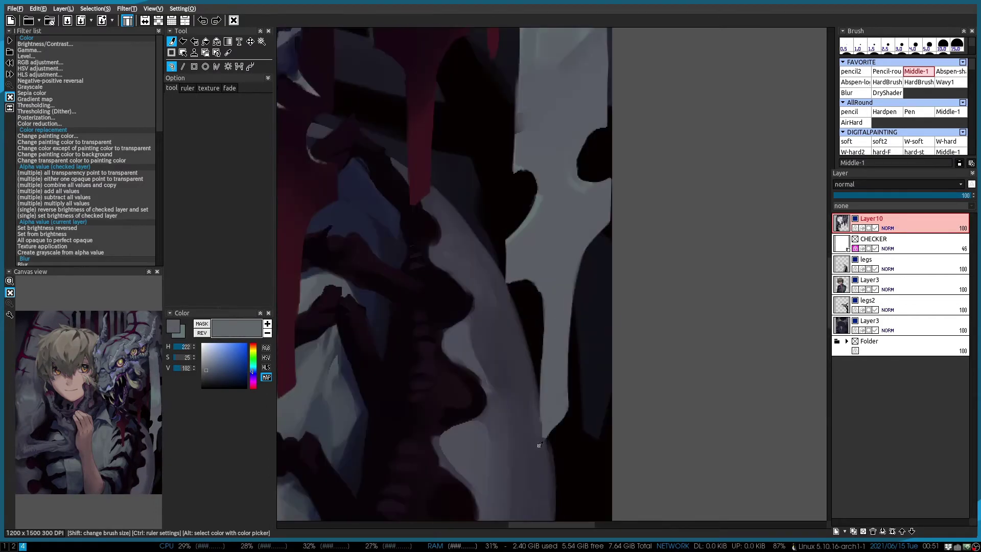
scroll(562, 307, "up", 5)
left_click(583, 225, "alt")
scroll(562, 255, "up", 1)
scroll(549, 270, "down", 1)
left_click(549, 270, "alt")
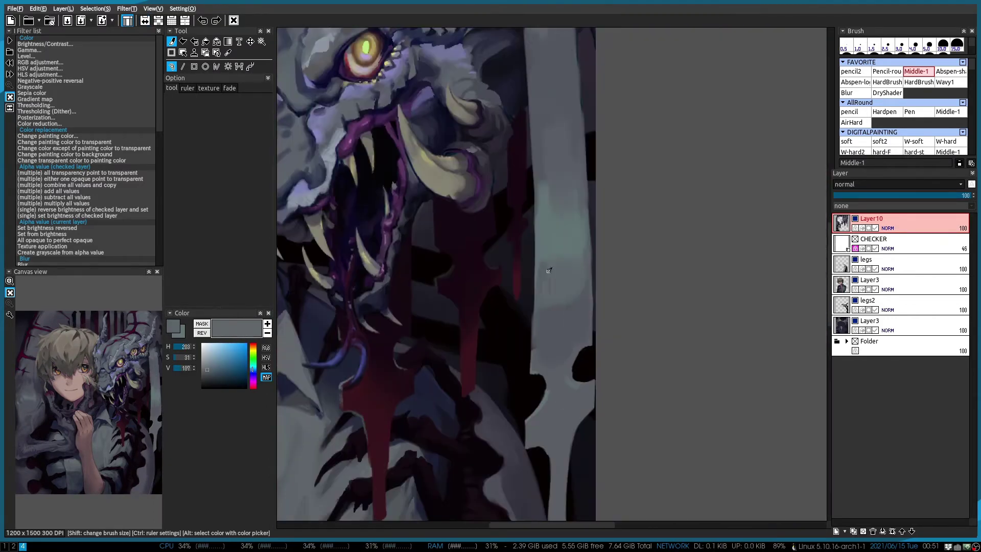
Paint the upper part of the background pillar beside the creature's rear eye with sampled greys, using Middle-1
scroll(549, 270, "up", 1)
left_click(517, 328, "alt")
scroll(526, 358, "down", 3)
scroll(565, 193, "up", 3)
left_click(564, 193, "alt")
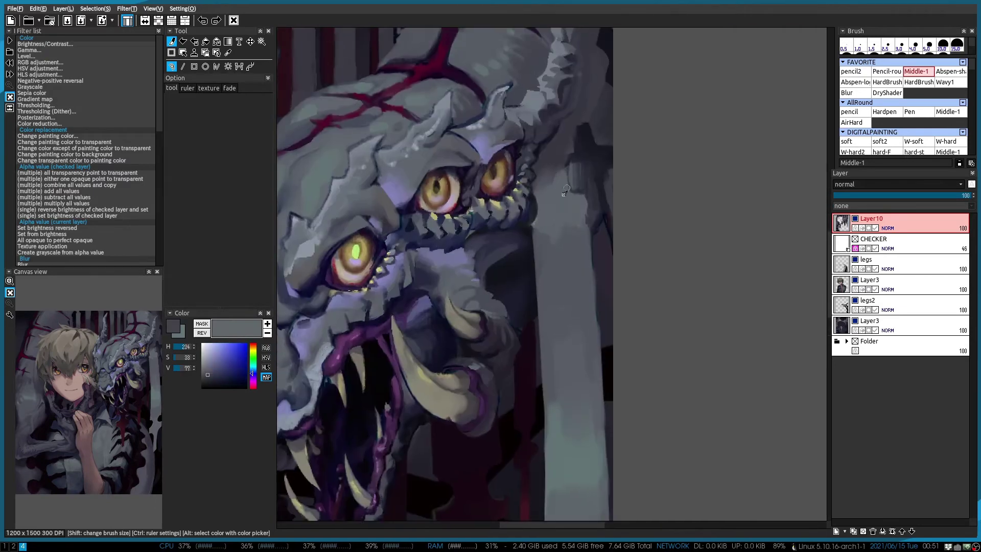
scroll(565, 282, "down", 1)
scroll(561, 289, "down", 3)
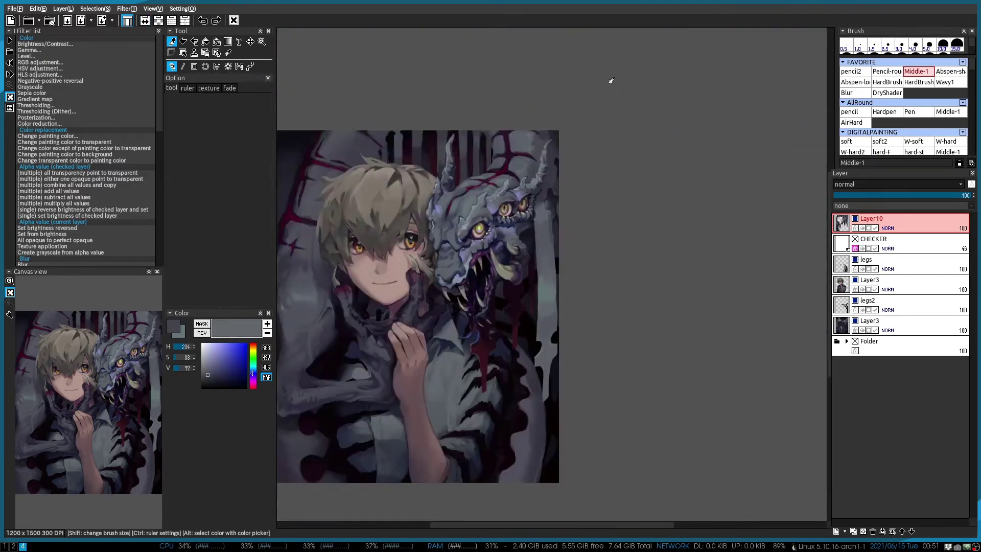
scroll(559, 296, "up", 2)
scroll(556, 258, "up", 2)
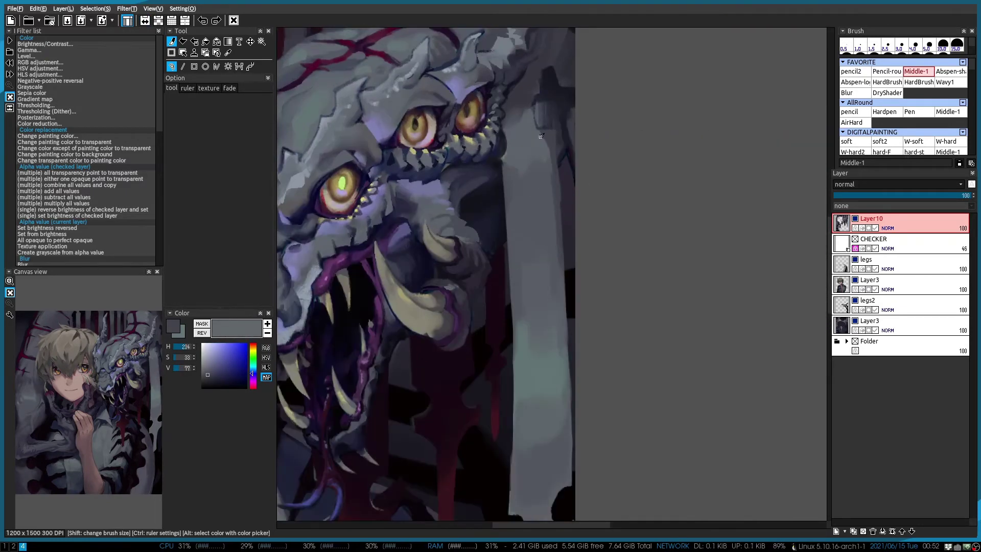
Shape the dark hollow at the top of the pillar near the creature's horn with sampled dark violet and blue-grey tones
left_click(569, 181, "alt")
scroll(572, 68, "up", 1)
left_click(560, 130, "alt")
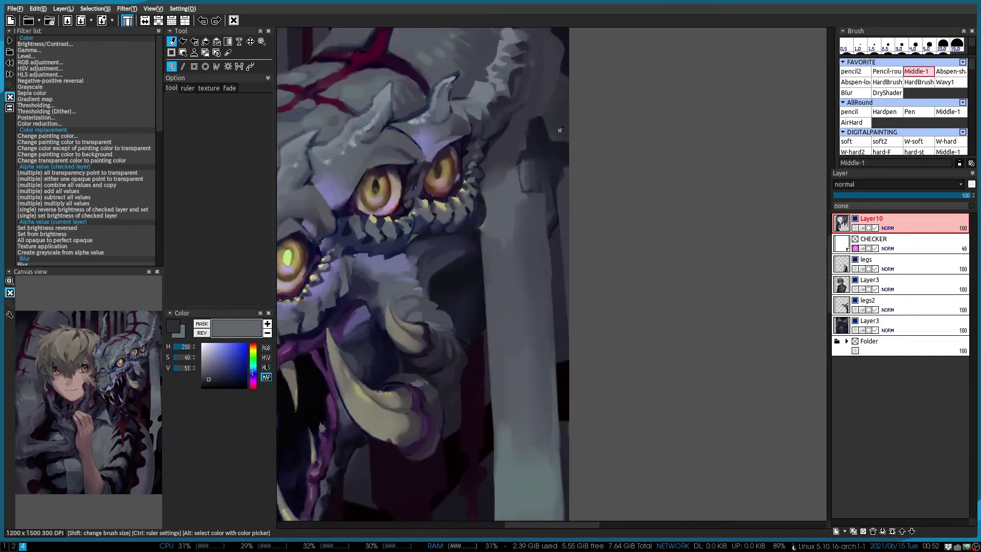
left_click(553, 172, "alt")
scroll(553, 172, "down", 3)
scroll(562, 194, "up", 3)
left_click(573, 202, "alt")
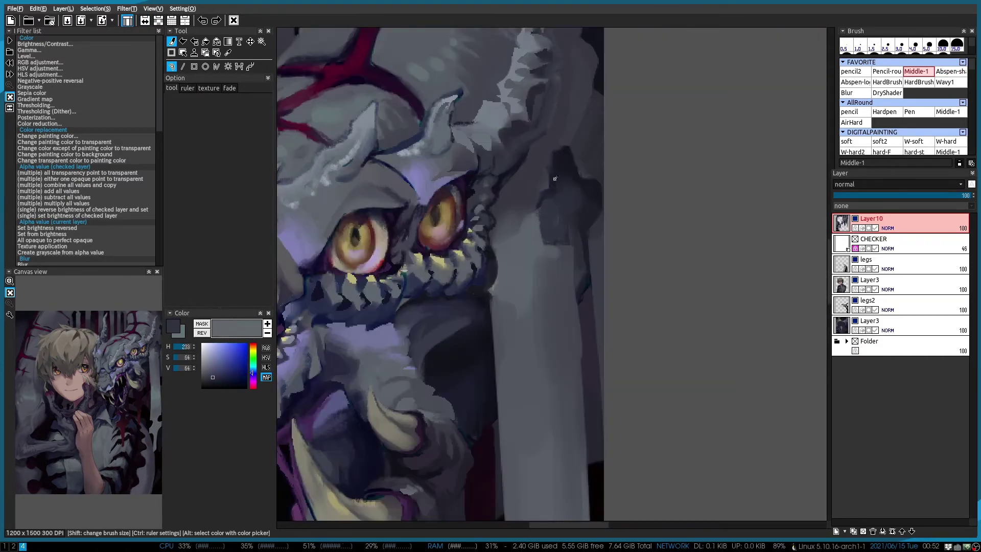
left_click(538, 247, "alt")
left_click(557, 247, "alt")
scroll(624, 105, "down", 3)
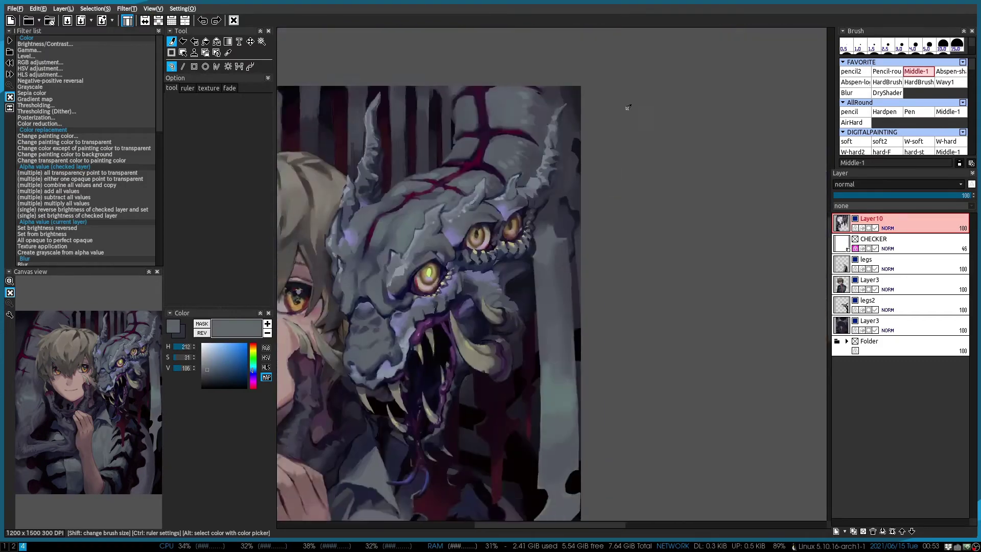
Deepen the shadows around the pillar top and the creature's horn with sampled dark navy, using Middle-1 and Abspen-shade
scroll(586, 314, "up", 3)
scroll(586, 315, "down", 3)
scroll(562, 286, "up", 3)
left_click(542, 286, "alt")
key("2")
scroll(542, 286, "down", 3)
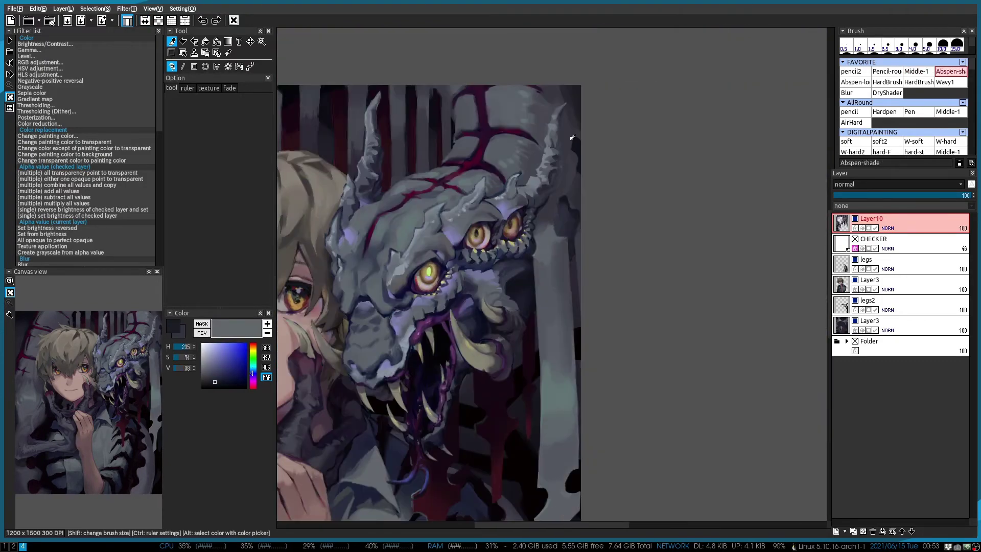
scroll(525, 287, "up", 3)
scroll(586, 234, "down", 3)
scroll(492, 287, "up", 3)
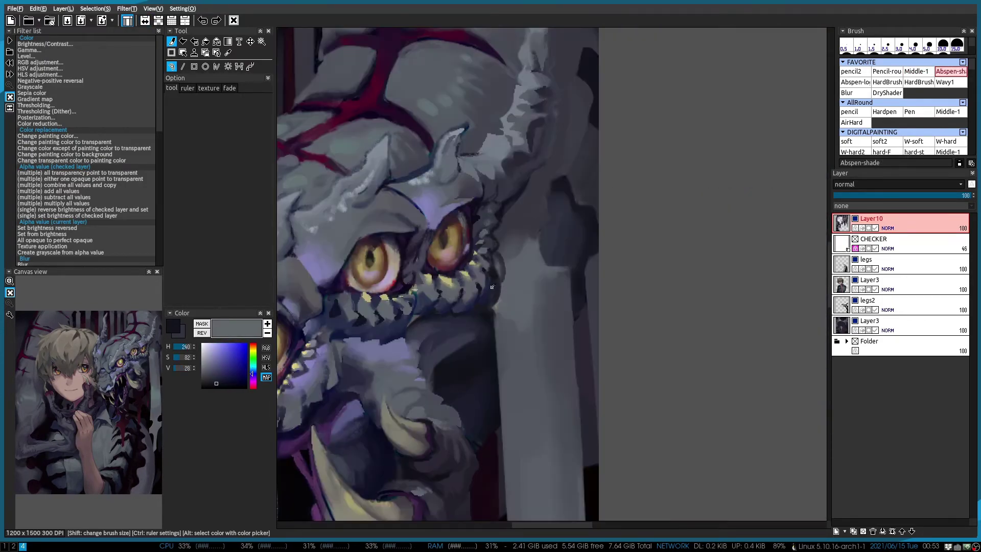
Refine the pillar top next to the creature's rear eye with sampled violet-greys, using Middle-1
scroll(491, 259, "down", 3)
scroll(563, 170, "up", 3)
left_click(563, 171, "alt")
key("1")
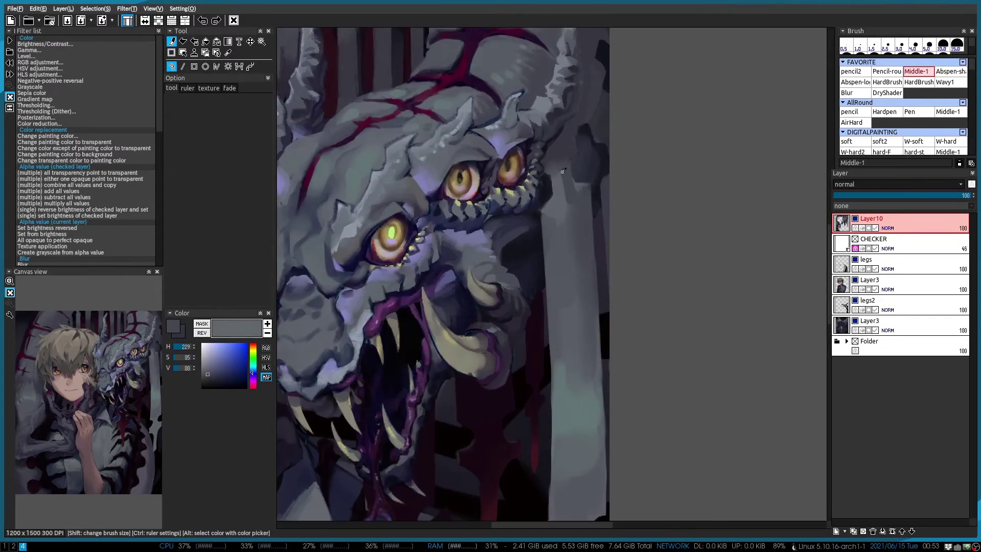
scroll(554, 195, "down", 3)
scroll(547, 214, "up", 3)
left_click(542, 224, "alt")
scroll(549, 307, "down", 3)
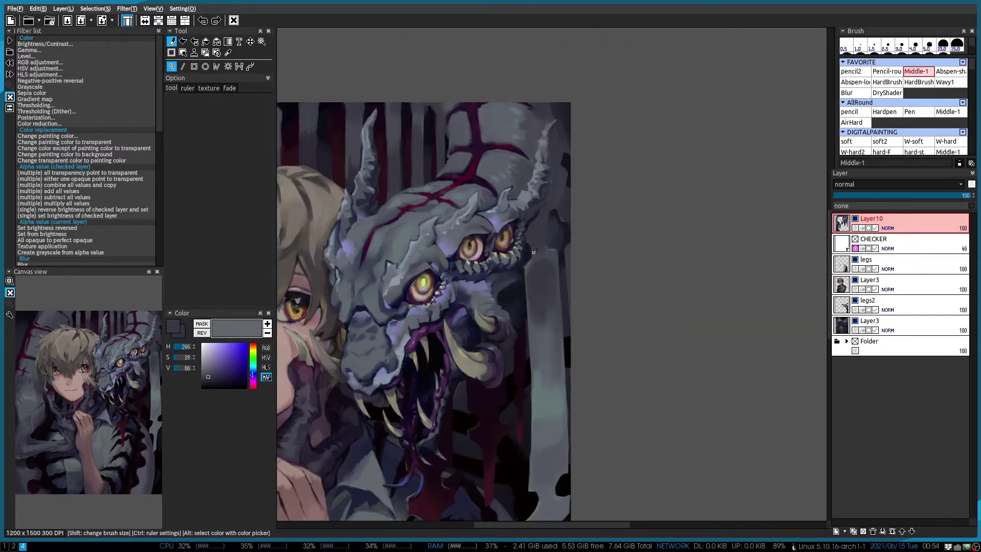
Soften the transition between the creature's rear cheek and the pillar with sampled greys, using Abspen-shade
key("2")
scroll(529, 254, "up", 3)
scroll(529, 254, "down", 3)
scroll(516, 276, "up", 3)
left_click(516, 276, "alt")
scroll(516, 276, "down", 3)
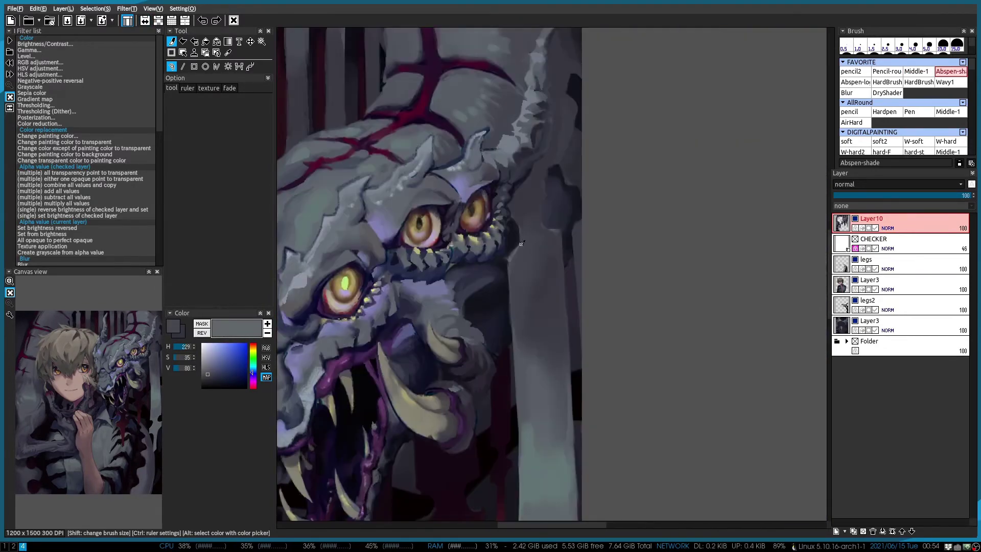
scroll(589, 158, "up", 3)
scroll(445, 496, "left", 2)
left_click(445, 495, "alt")
scroll(445, 496, "down", 3)
Set the brush to Middle-1, make legs2 the active layer, and check the composition in mirrored view
key("1")
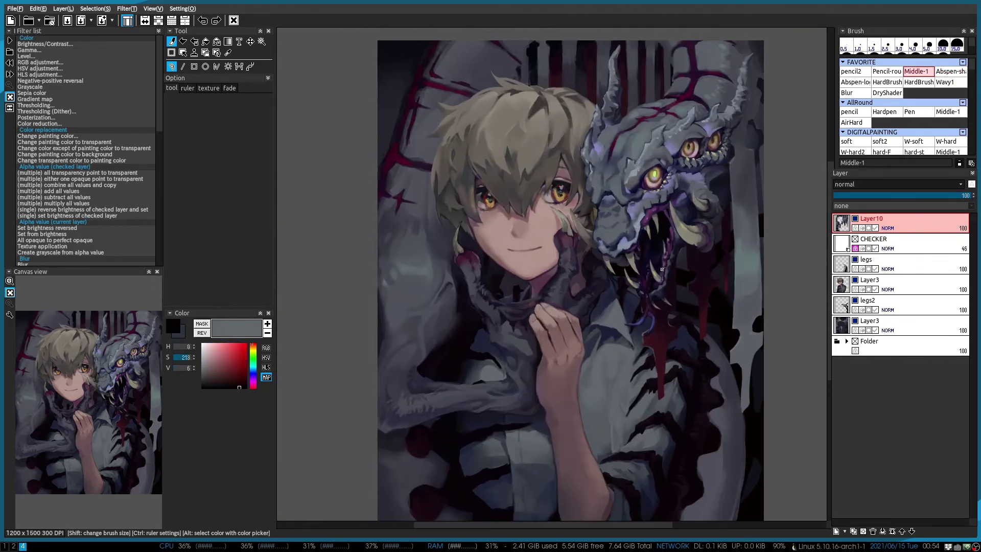
left_click(360, 271, "ctrl+shift")
left_click(513, 277, "ctrl+shift")
key("h")
key("h")
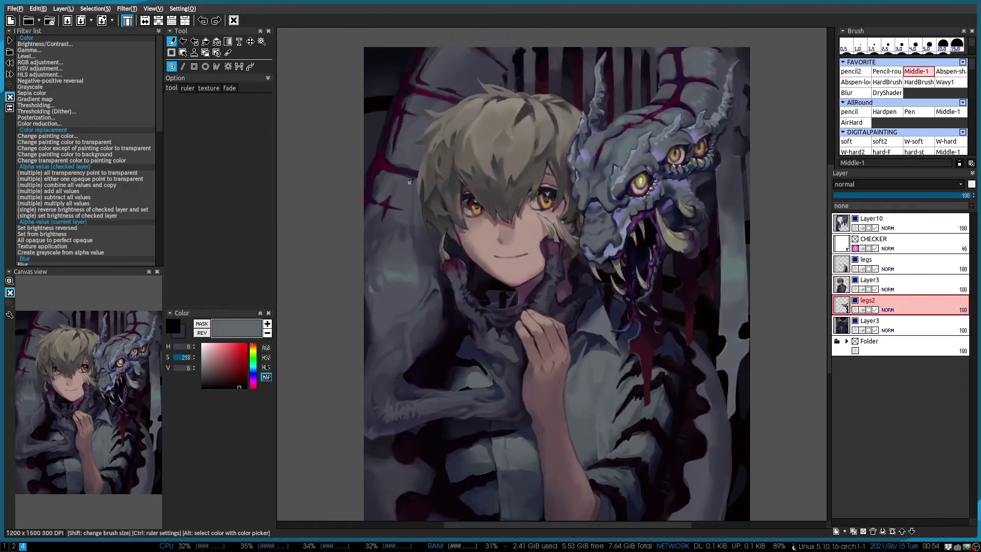
Choose the stings brush and set its shape image to effective/31_thin.png
scroll(902, 112, "down", 5)
left_click(871, 118)
scroll(683, 235, "up", 2)
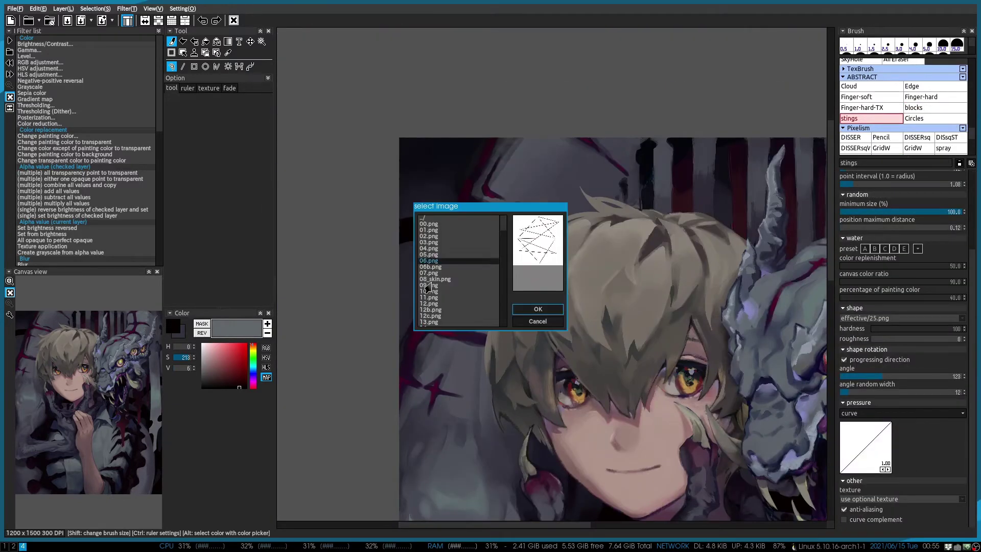
key("Down")
key("Down")
key("Down")
key("Return")
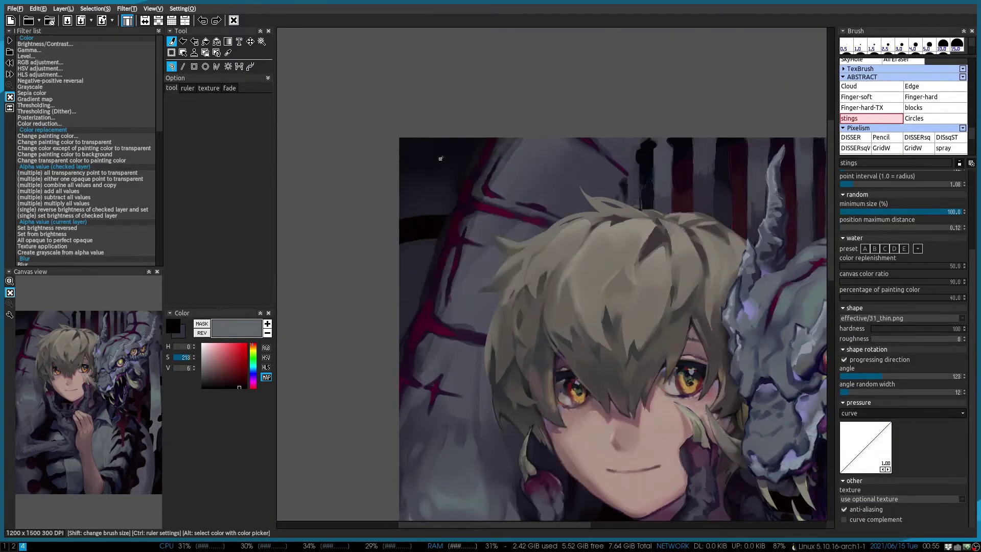
Set the stings brush to shape effective/markerstroke0.png, angle 81, random angle width 0 and position maximum distance 0.00
scroll(903, 338, "up", 3)
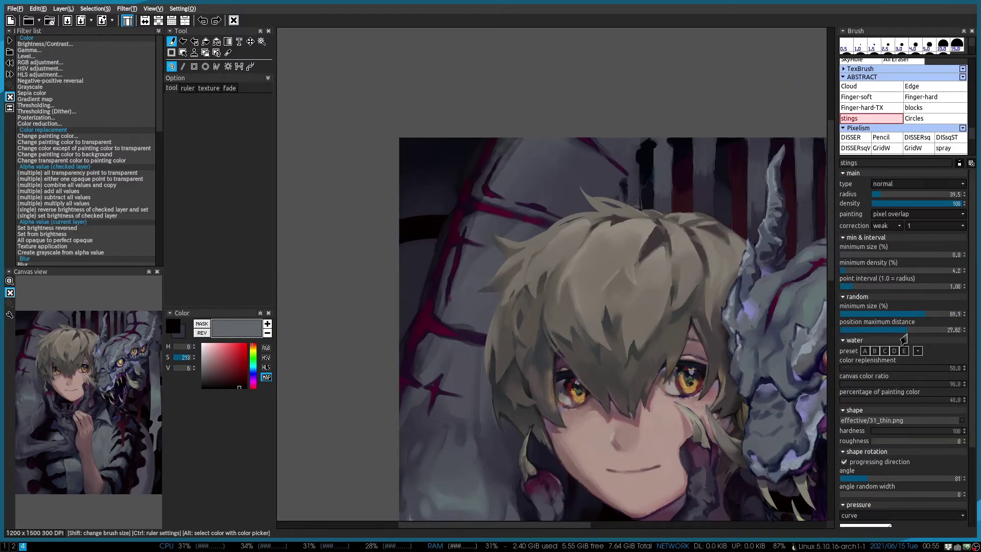
key("Return")
scroll(460, 266, "down", 5)
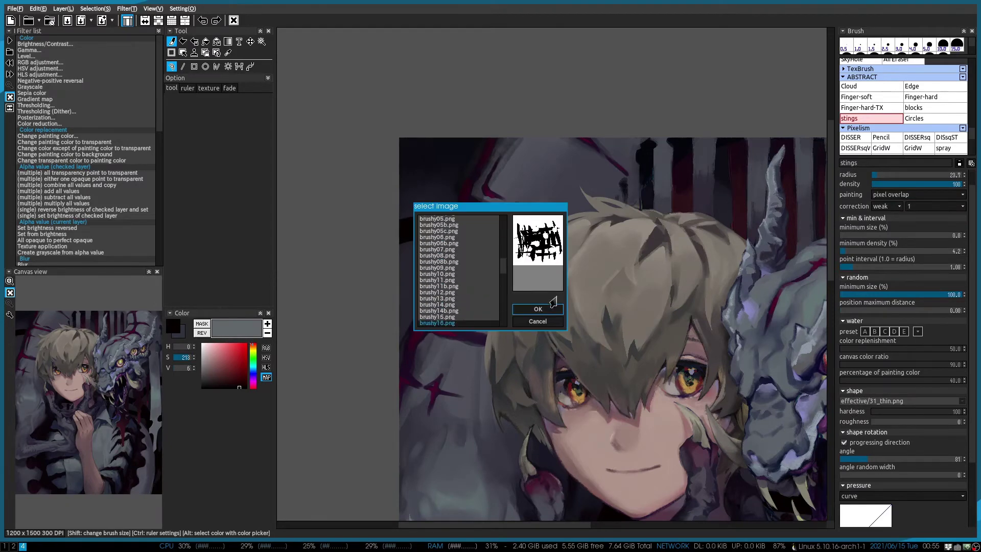
left_click(445, 284)
scroll(447, 292, "down", 5)
double_click(439, 254)
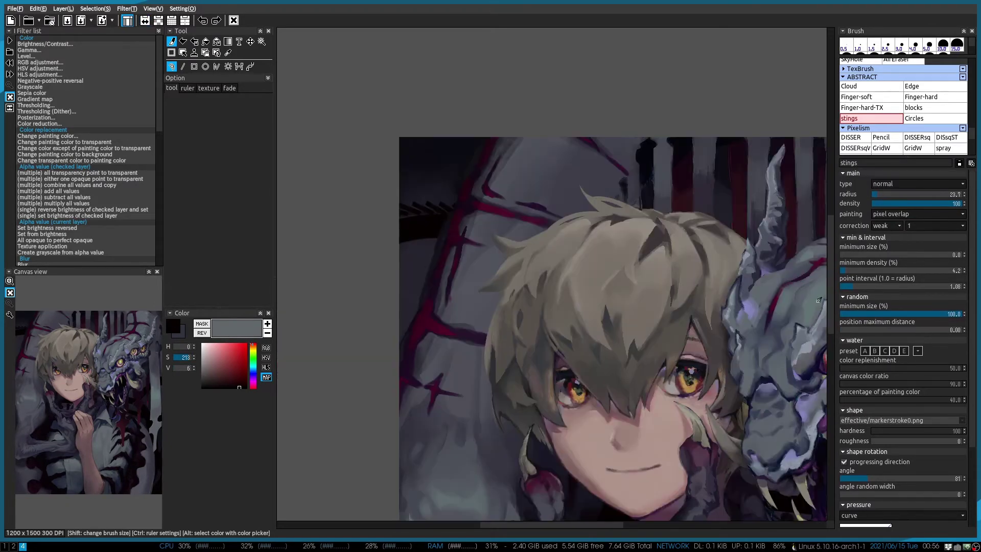
Paint black spiky marks in the background gaps near the painting's edges on legs2, using stings with angle 102 and point interval 1.34
scroll(419, 218, "down", 2)
key("h")
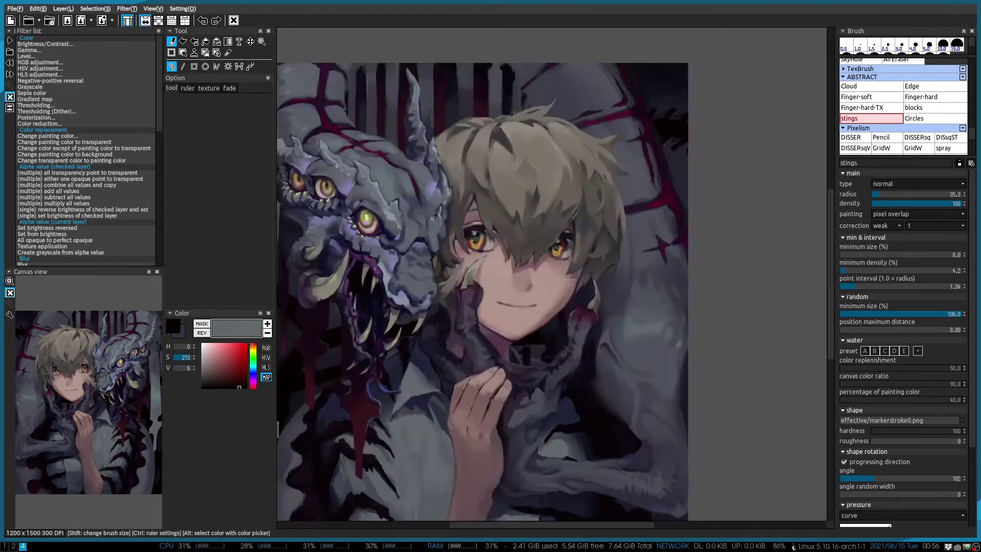
key("h")
scroll(626, 271, "up", 3)
scroll(662, 383, "down", 1)
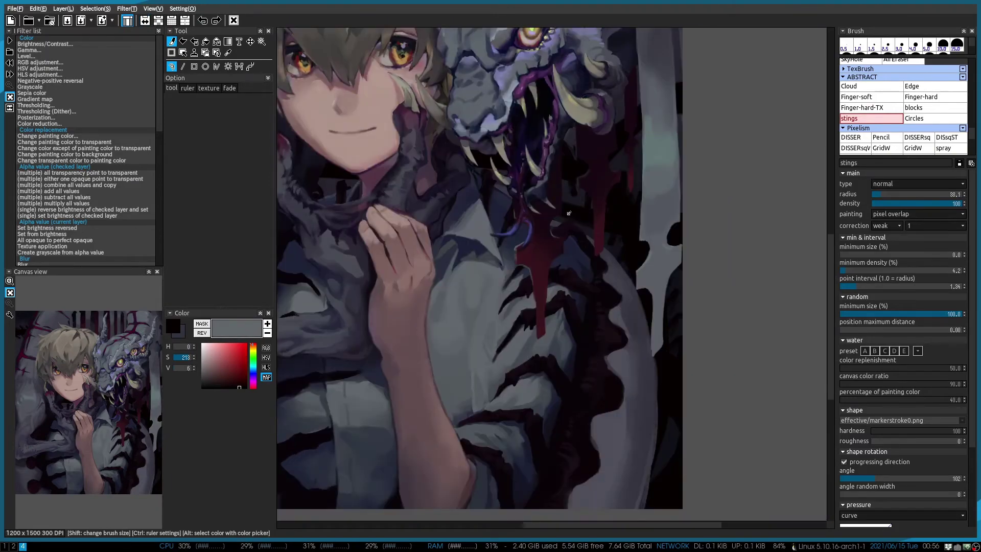
scroll(620, 449, "down", 1)
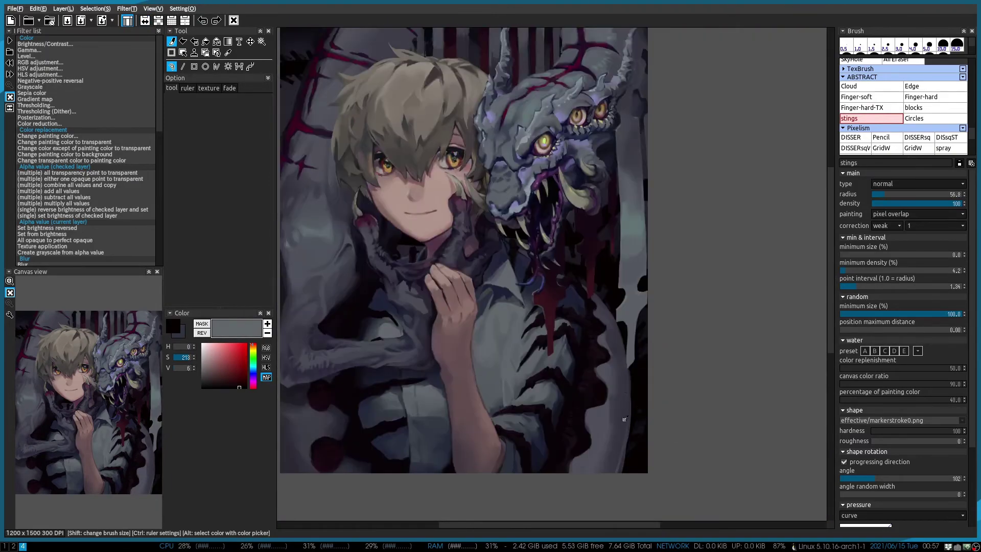
scroll(625, 419, "up", 2)
key("b")
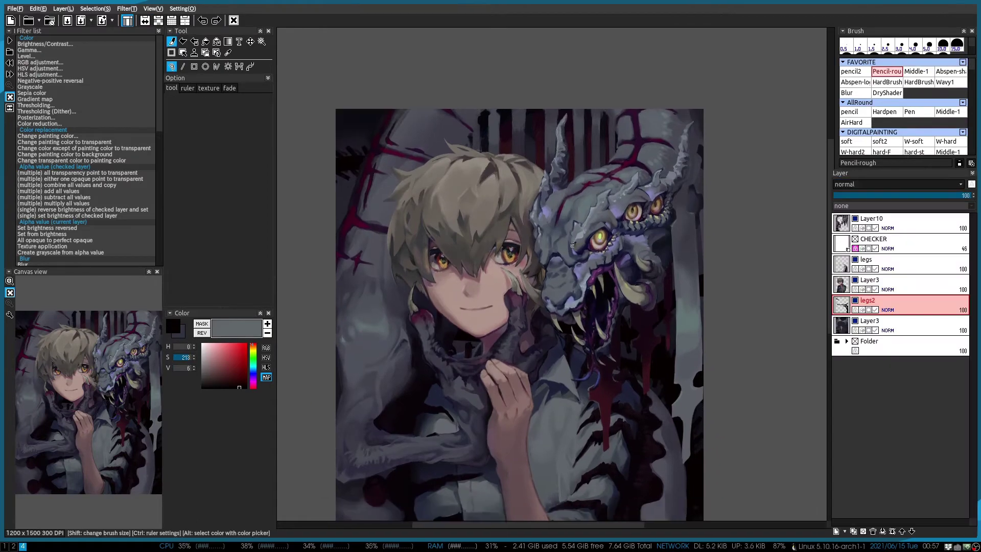
On Layer10, paint a dark magenta crack into the grey coil between the two red spots at the lower left, using Middle-1
scroll(573, 244, "down", 2)
scroll(338, 392, "up", 2)
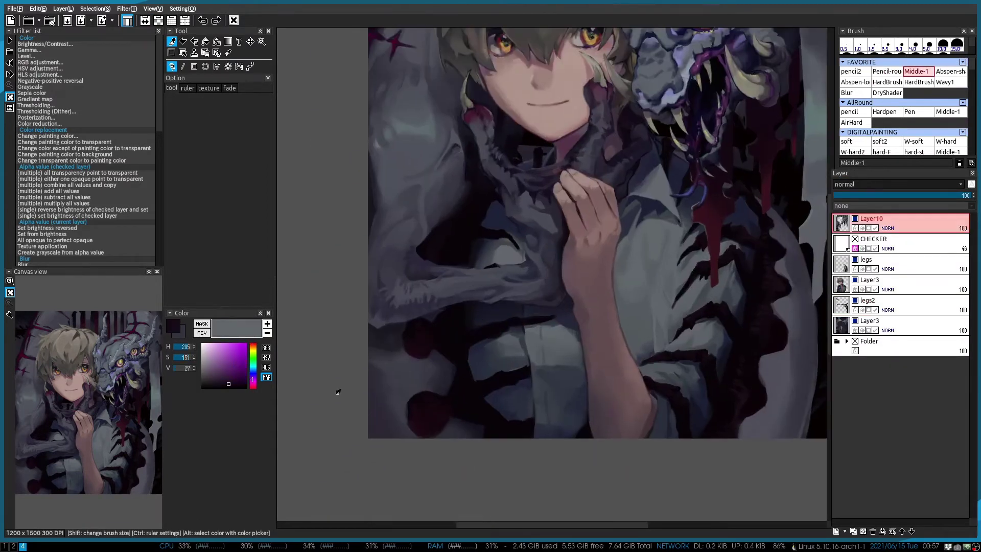
scroll(375, 387, "up", 2)
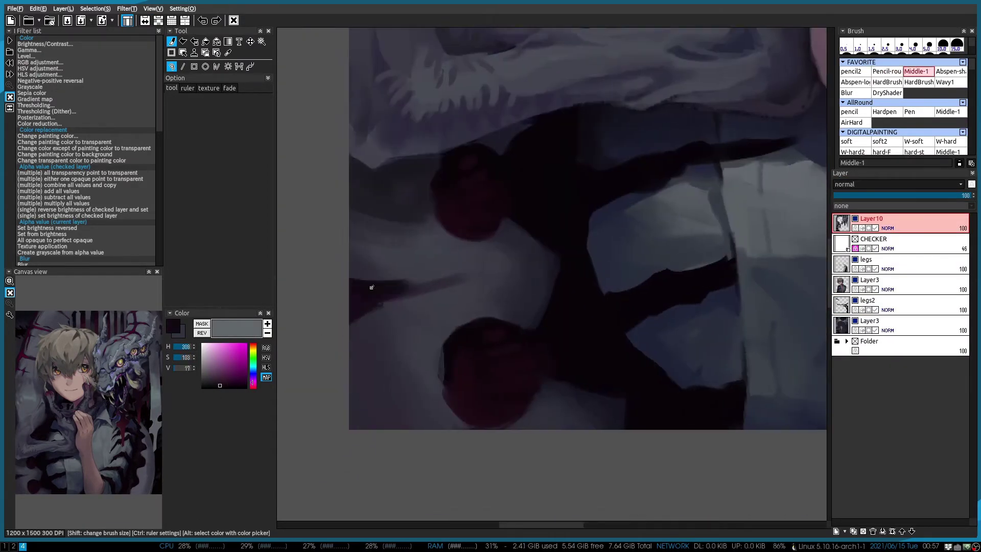
scroll(401, 287, "down", 1)
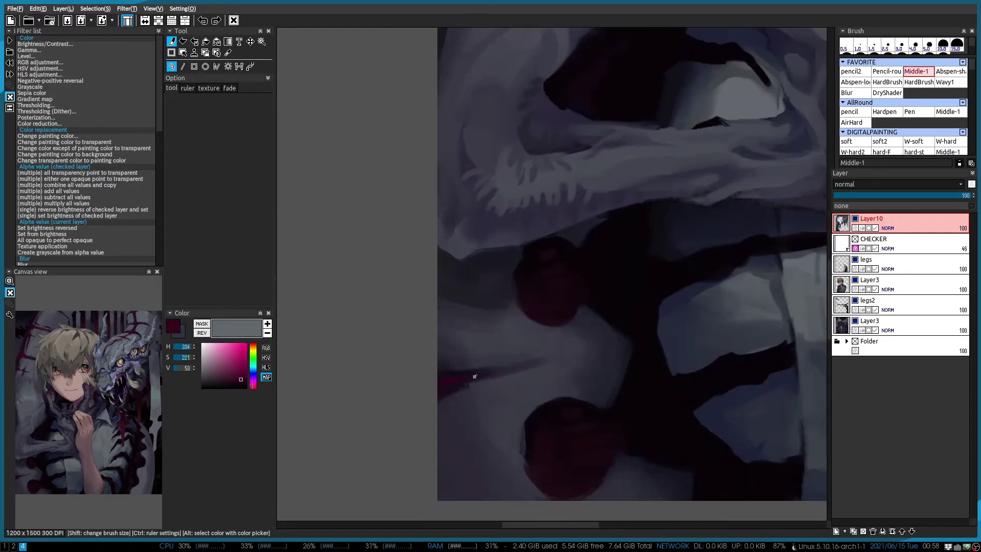
scroll(478, 357, "up", 2)
scroll(410, 298, "up", 1)
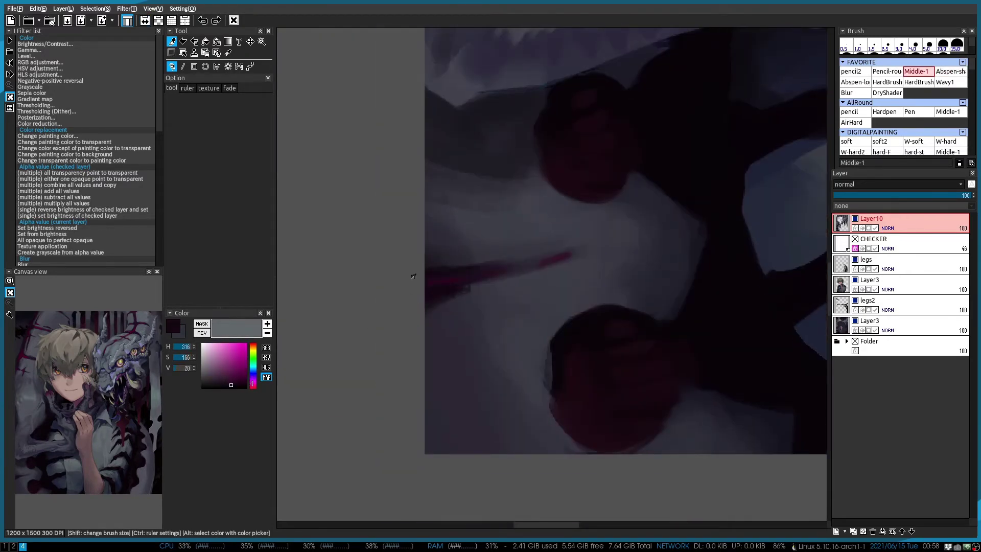
scroll(413, 277, "down", 3)
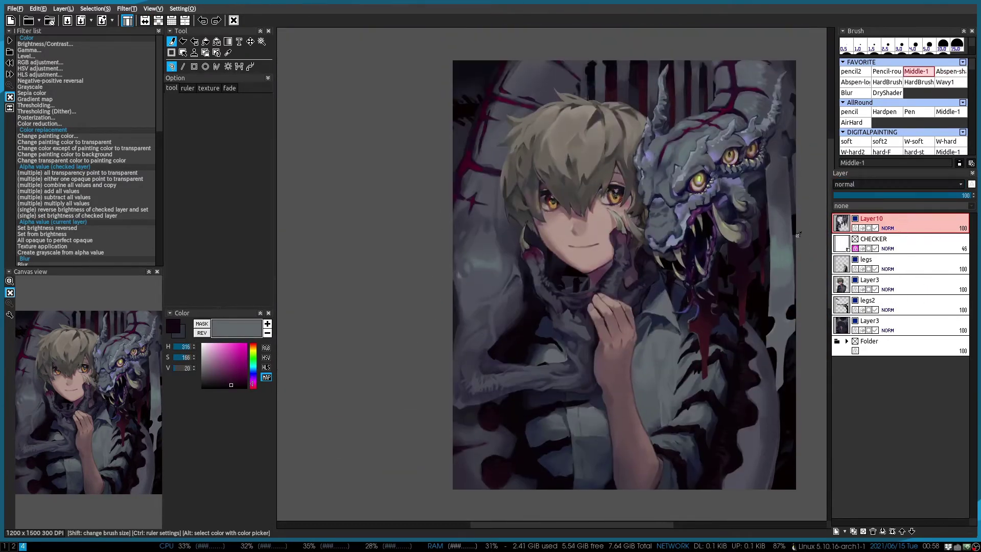
Darken the upper background behind the heads on the lower Layer3 with sampled dark navy, using Middle-1 and Abspen-shade
scroll(613, 255, "up", 2)
left_click(506, 225, "ctrl+shift")
left_click(506, 225, "alt")
scroll(505, 225, "down", 2)
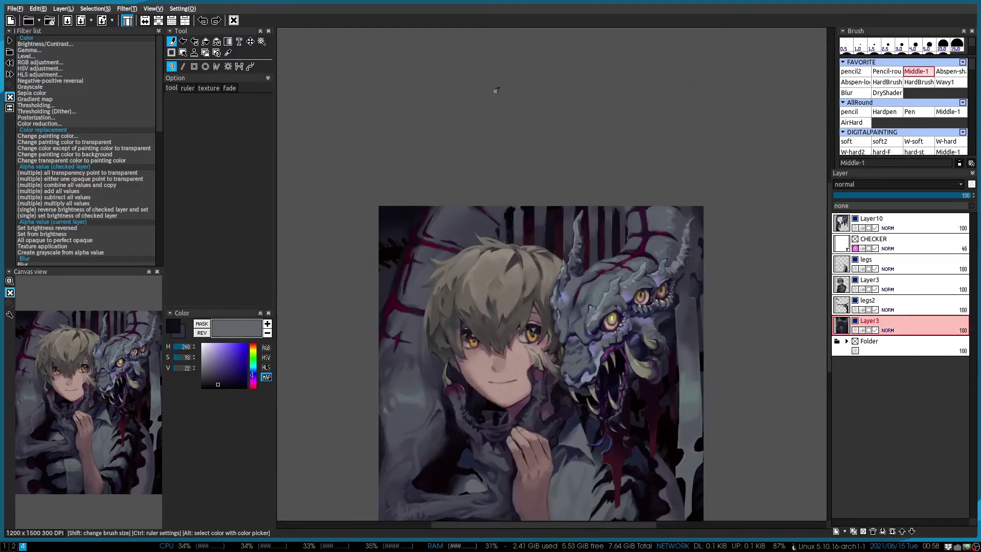
scroll(552, 166, "up", 2)
left_click(522, 180, "alt")
scroll(522, 180, "down", 1)
Check the composition in mirrored view and return to the normal view
key("h")
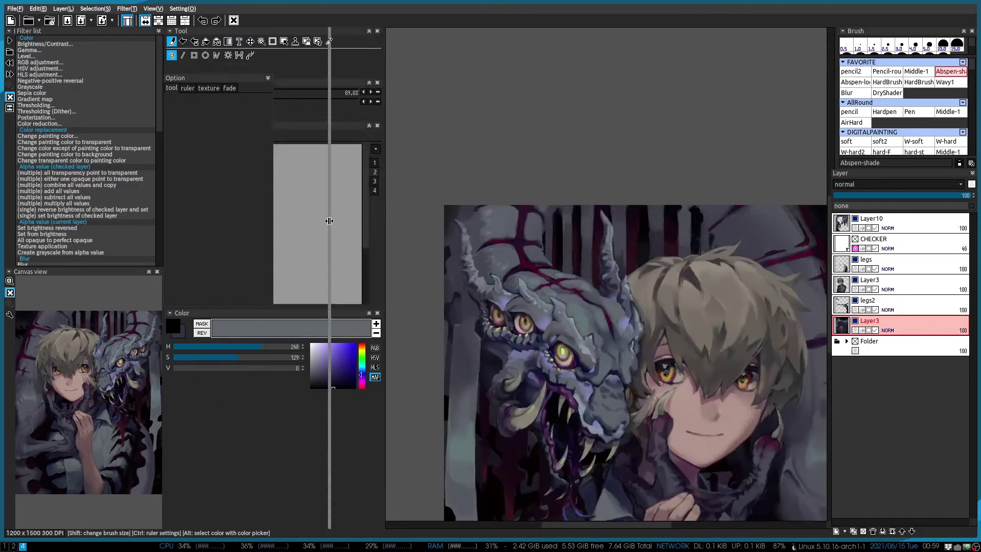
scroll(550, 225, "down", 2)
scroll(741, 211, "up", 1)
key("h")
scroll(617, 295, "down", 2)
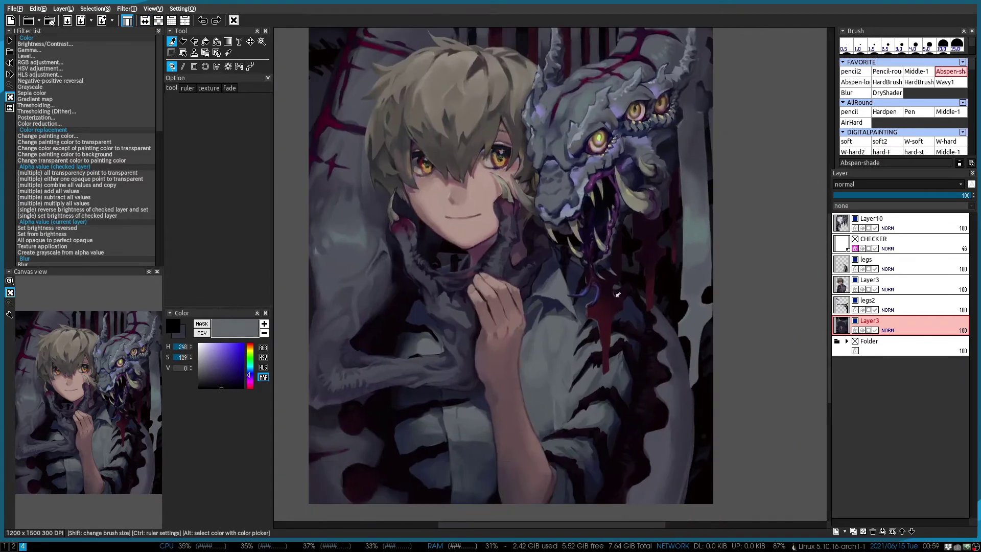
On legs2, select and remove the spiky marks at the painting's upper left, and repaint that dark gap with near-black using Middle-1
scroll(571, 254, "up", 2)
left_click(420, 301, "ctrl+shift")
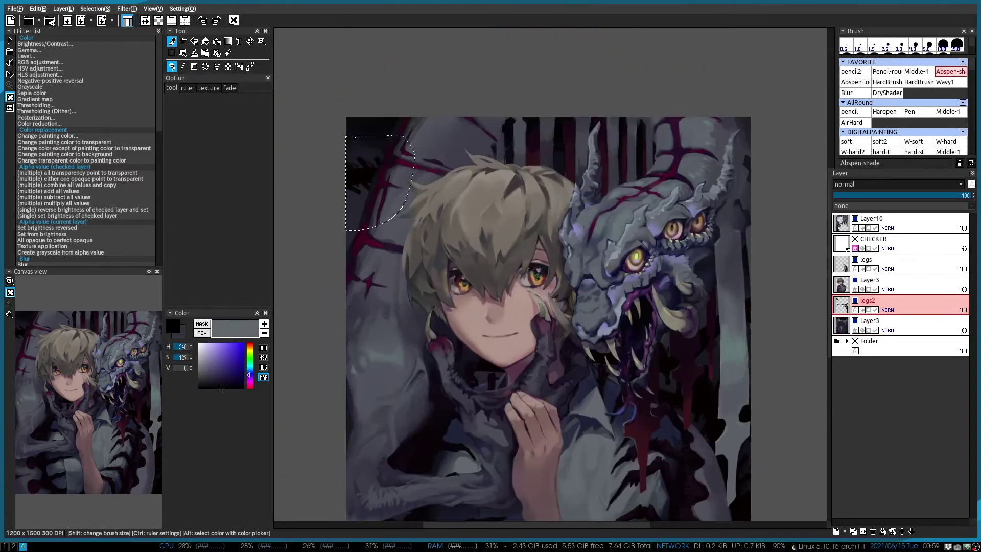
right_click(374, 196)
left_click(404, 215)
scroll(391, 189, "down", 2)
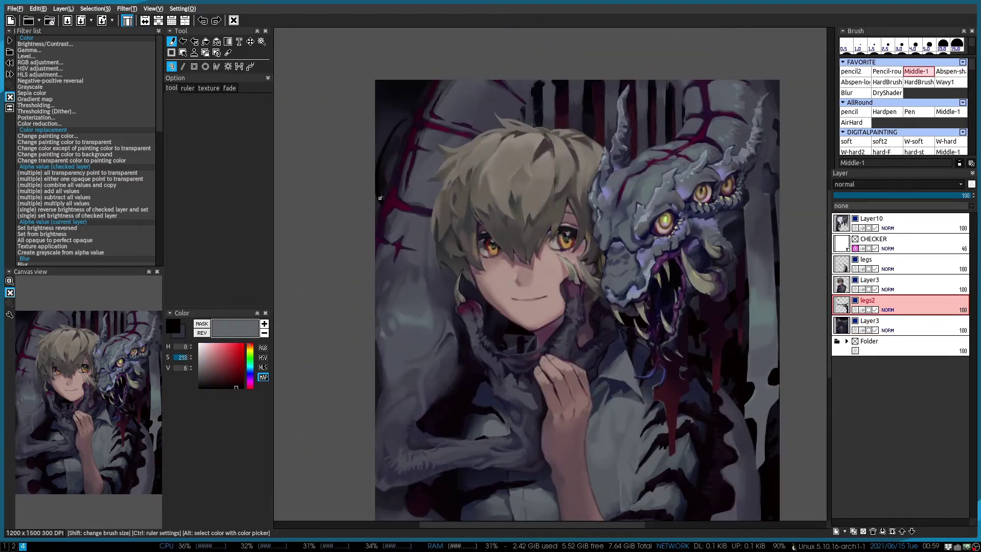
scroll(370, 163, "down", 1)
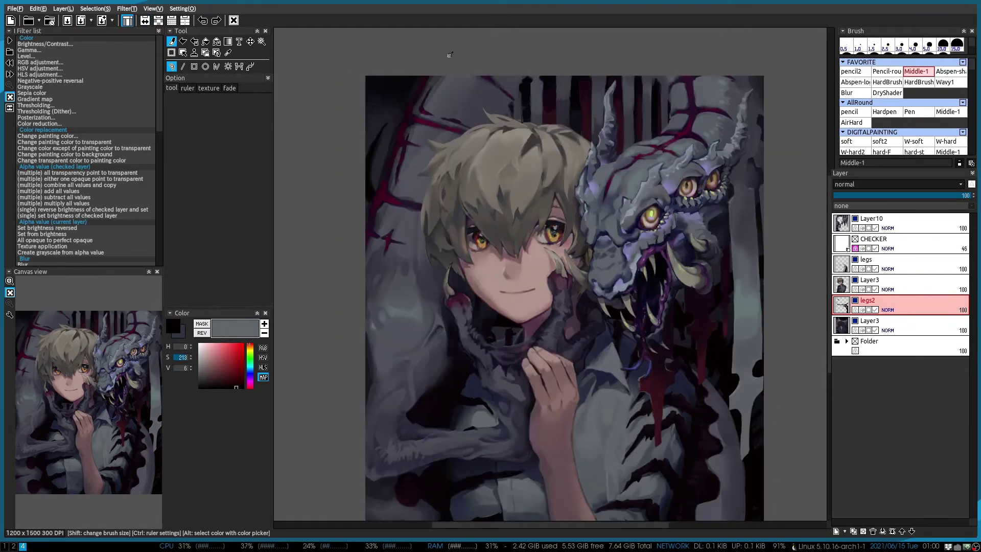
Deepen the neck shadow behind the claw on the upper Layer3 with dark magenta tones, using Abspen-shade and pencil2
scroll(562, 263, "up", 4)
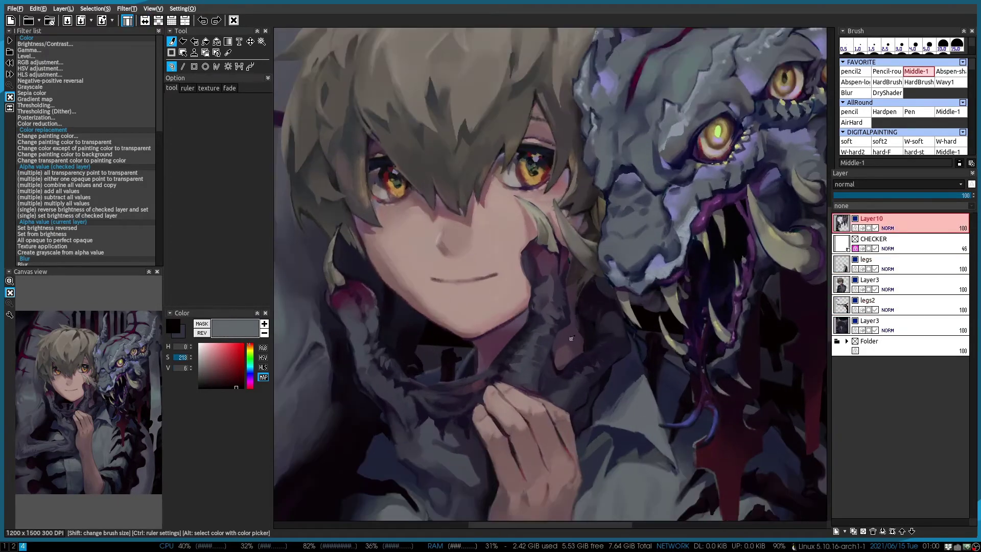
left_click(562, 263, "ctrl+shift")
left_click(562, 263, "ctrl+shift")
left_click(563, 263, "ctrl+shift")
scroll(563, 263, "up", 1)
left_click(209, 382)
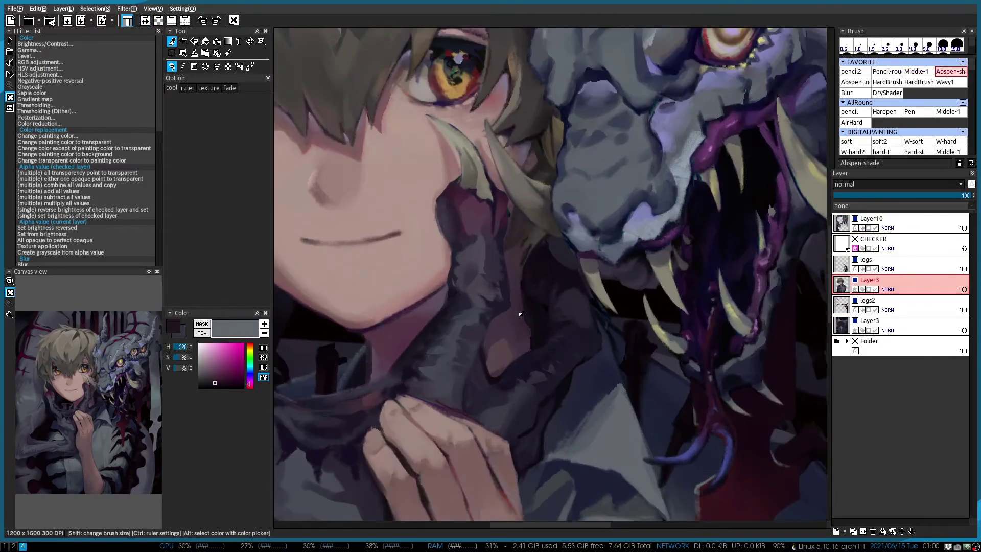
scroll(521, 314, "up", 1)
key("2")
key("1")
scroll(483, 282, "down", 2)
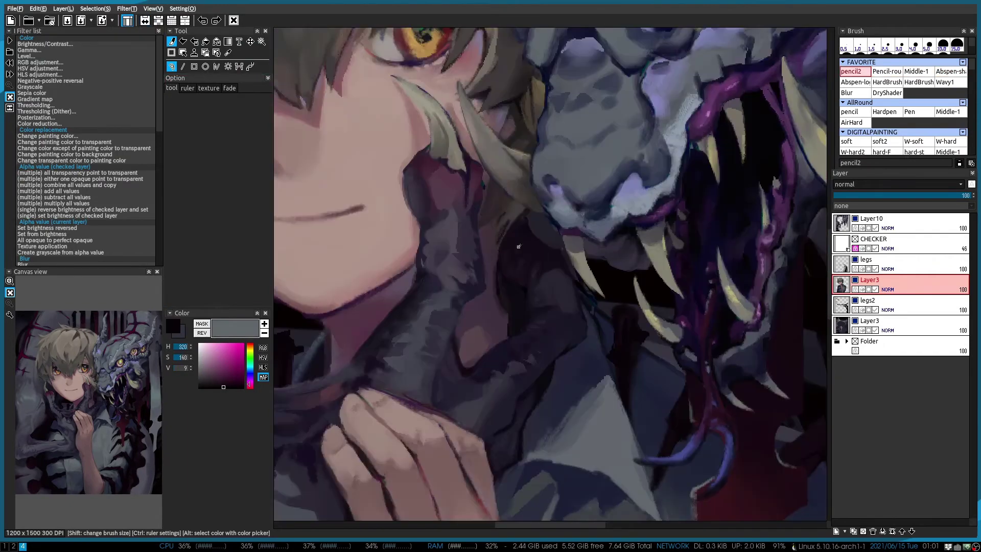
Refine the edges of the claw against the cheek on Layer10 and the upper Layer3 with near-black and sampled reddish brown, using Pencil-rough
left_click(494, 262, "ctrl+shift")
key("2")
scroll(498, 291, "down", 1)
scroll(536, 216, "up", 1)
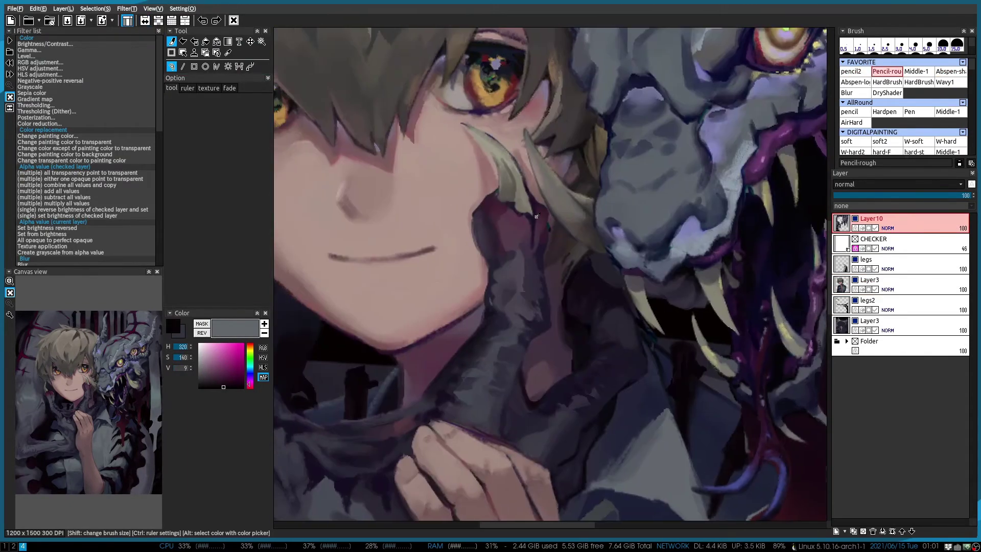
scroll(469, 240, "up", 1)
left_click(490, 256, "ctrl+shift")
left_click(501, 261, "alt")
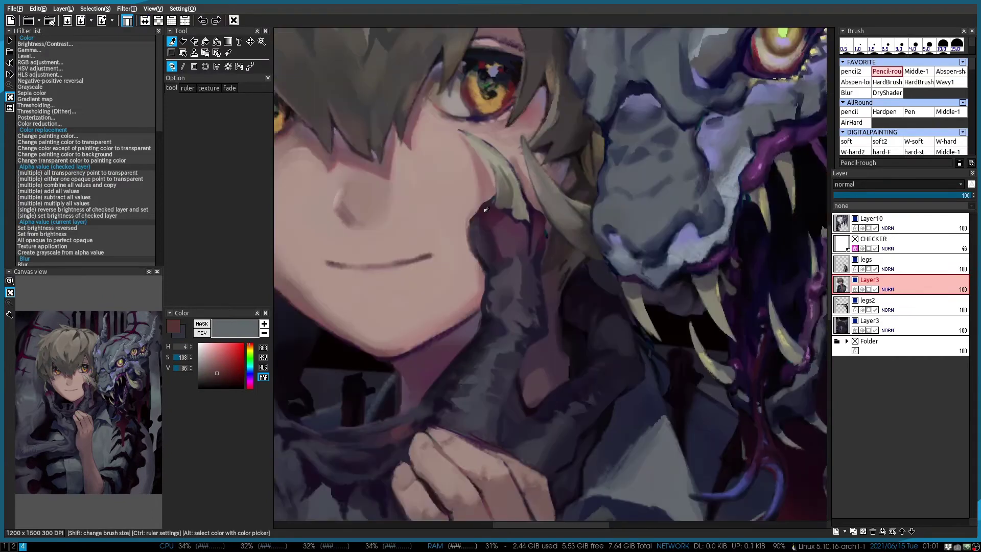
Touch up the ear and hair shadows behind the claw tips on the upper Layer3 with sampled muted browns, using pencil2
scroll(538, 275, "down", 1)
scroll(539, 275, "up", 1)
left_click(596, 255, "alt")
scroll(606, 245, "down", 2)
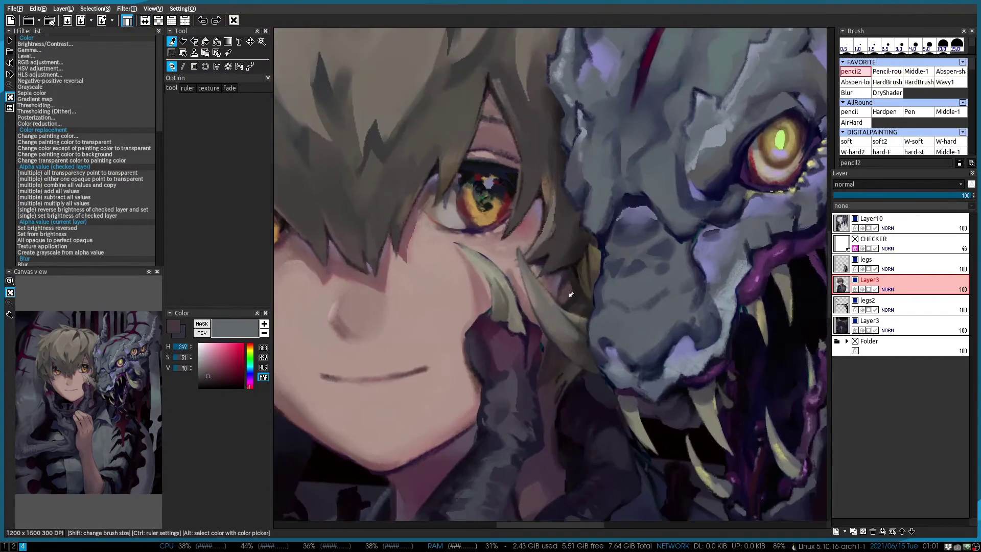
left_click(573, 294, "alt")
scroll(548, 207, "up", 2)
scroll(547, 207, "down", 3)
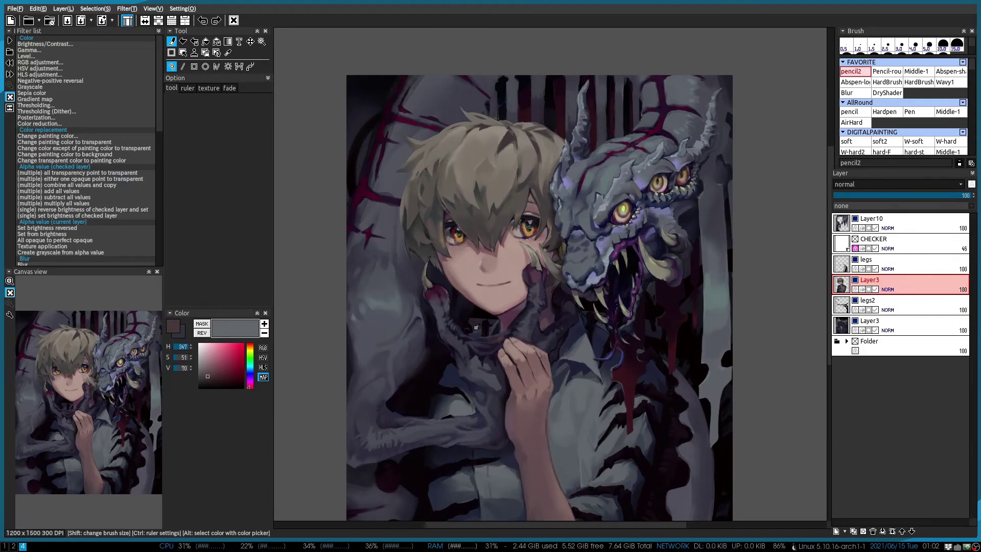
On Layer10, add sampled teal-grey reflections to the coil around the red spots at the lower left, using Middle-1
mouse_move(346, 510)
left_mouse_down()
mouse_move(363, 499)
mouse_move(401, 352)
left_mouse_up()
left_click(401, 351, "alt")
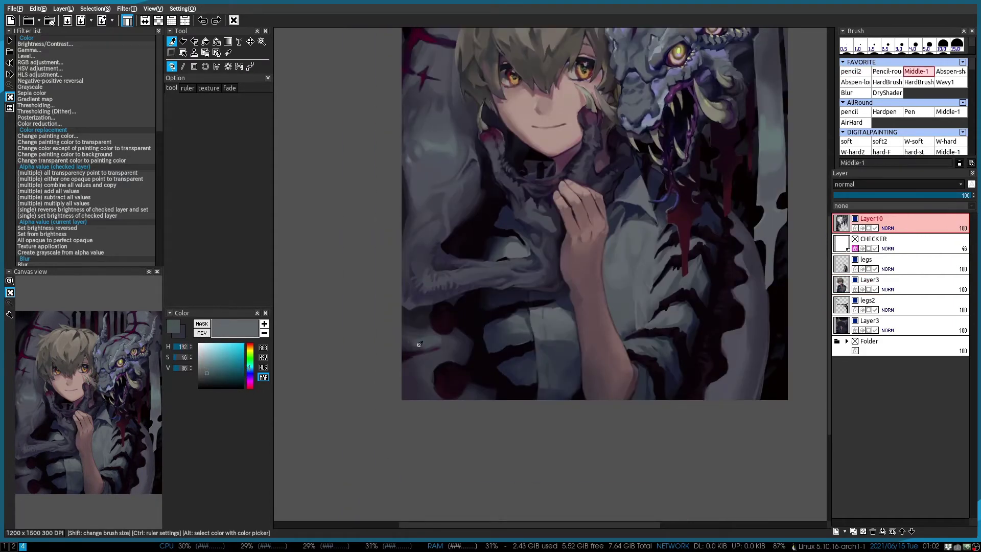
left_click(418, 348, "alt")
scroll(437, 299, "up", 2)
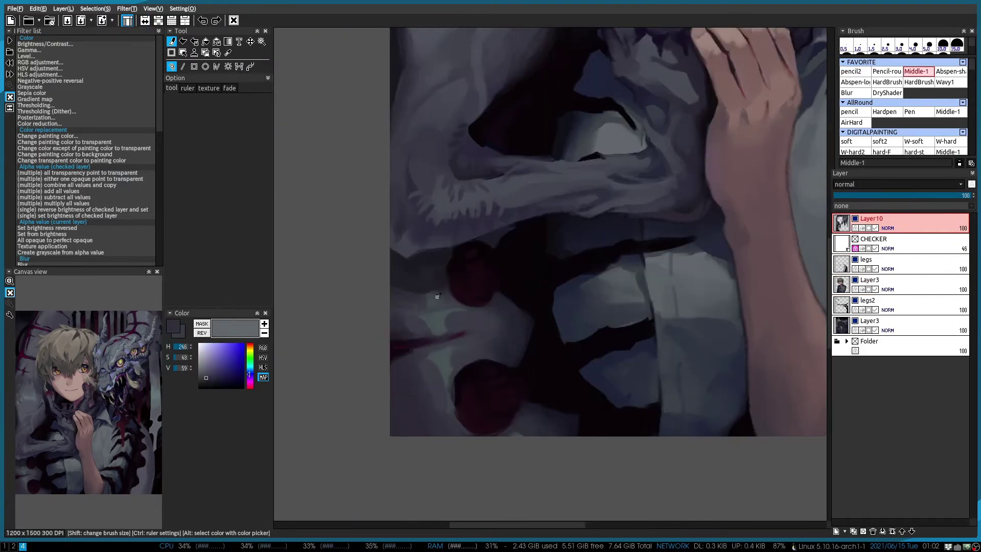
On legs2, rework the dark gap beside the coil at the lower-right corner with dark magenta and black, using Middle-1 and HardBrush2
scroll(437, 296, "down", 3)
scroll(404, 227, "up", 1)
scroll(405, 226, "up", 3)
left_click(404, 227, "alt")
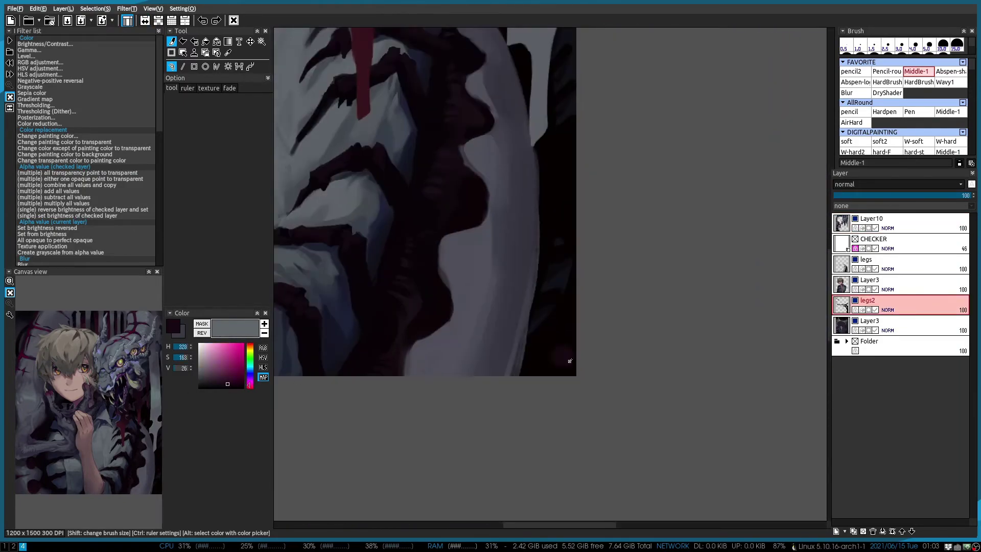
scroll(520, 352, "left", 5)
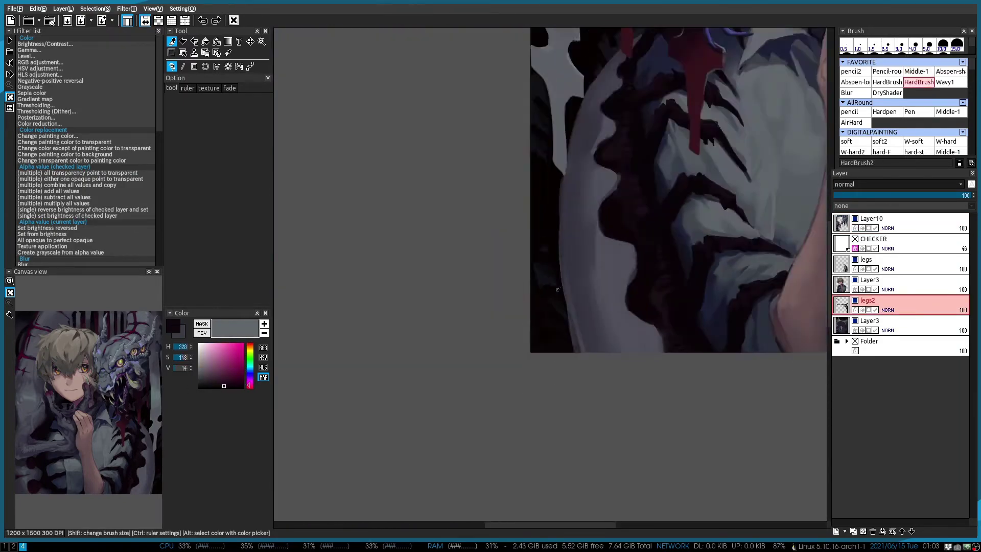
scroll(562, 265, "right", 5)
scroll(562, 265, "up", 2)
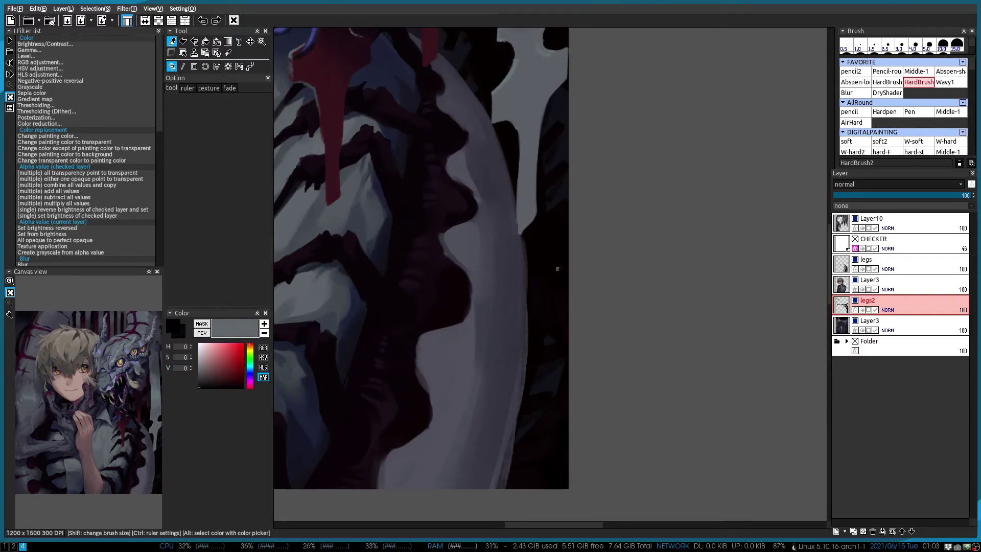
Refine the dark gap between the red drips and the pale pillar on legs2 with black, using HardBrush2
scroll(558, 268, "down", 3)
scroll(537, 300, "up", 3)
scroll(490, 306, "up", 3)
scroll(481, 321, "right", 1)
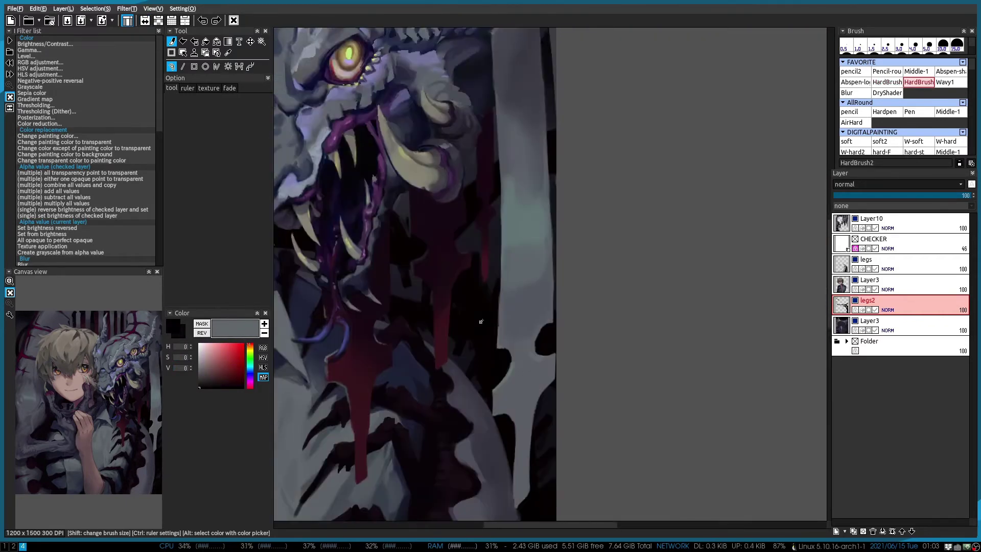
Refine the dark gap between the red drips, the dark legs and the pale pillar on legs2 with sampled dark magenta and black, using HardBrush2
scroll(478, 366, "left", 5)
scroll(467, 393, "right", 5)
scroll(466, 394, "down", 2)
scroll(443, 309, "left", 2)
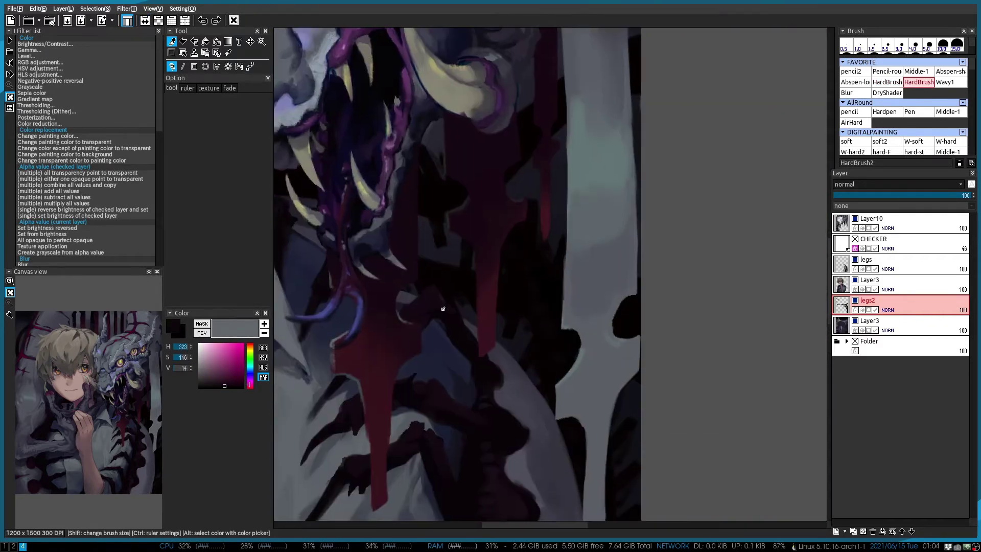
scroll(516, 322, "down", 3)
scroll(511, 307, "up", 3)
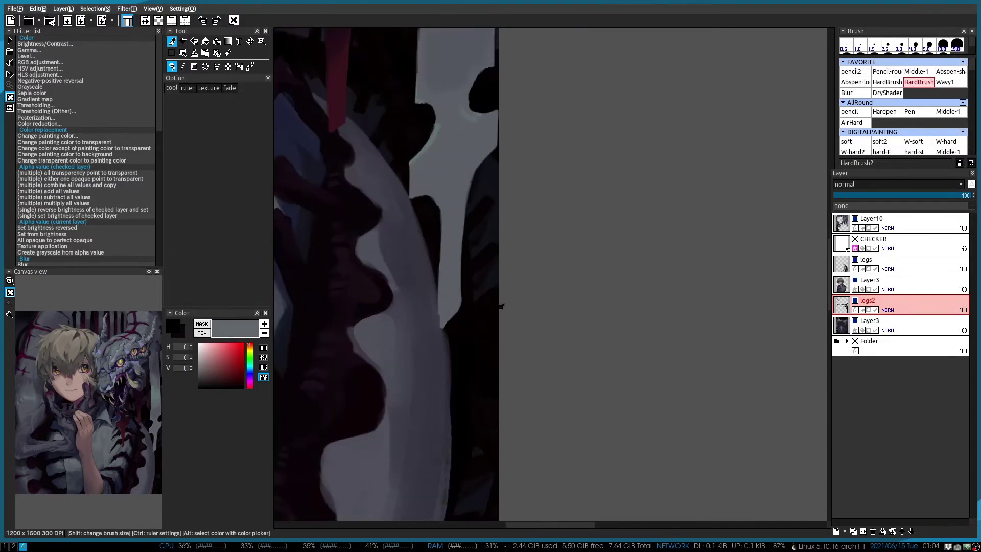
Darken the background strip between the grey coil and the canvas edge on legs2 with sampled dark magenta and black, using HardBrush2
scroll(503, 224, "down", 3)
scroll(504, 223, "right", 2)
left_click(496, 262, "alt")
scroll(486, 372, "down", 5)
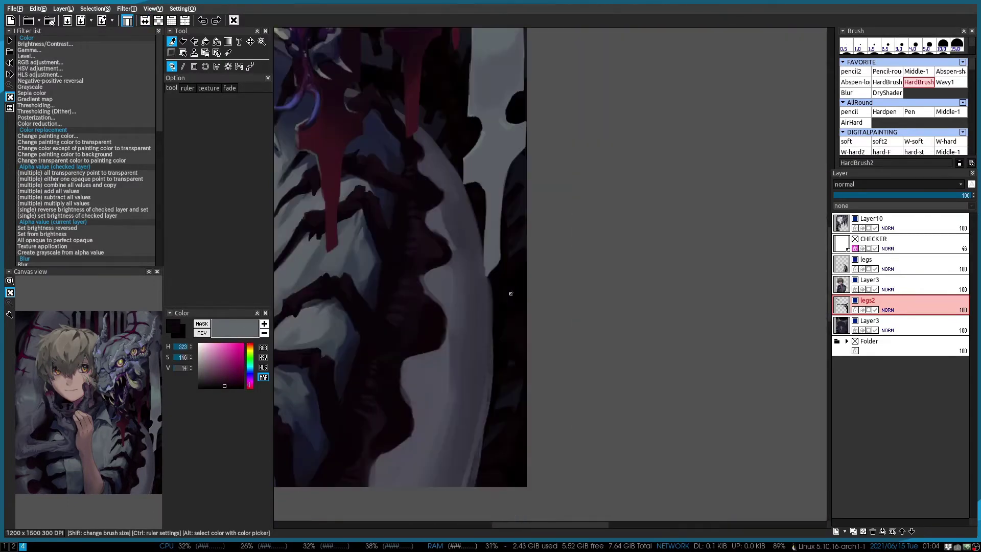
scroll(495, 367, "down", 3)
scroll(514, 203, "up", 1)
scroll(523, 388, "up", 4)
left_click(524, 389, "alt")
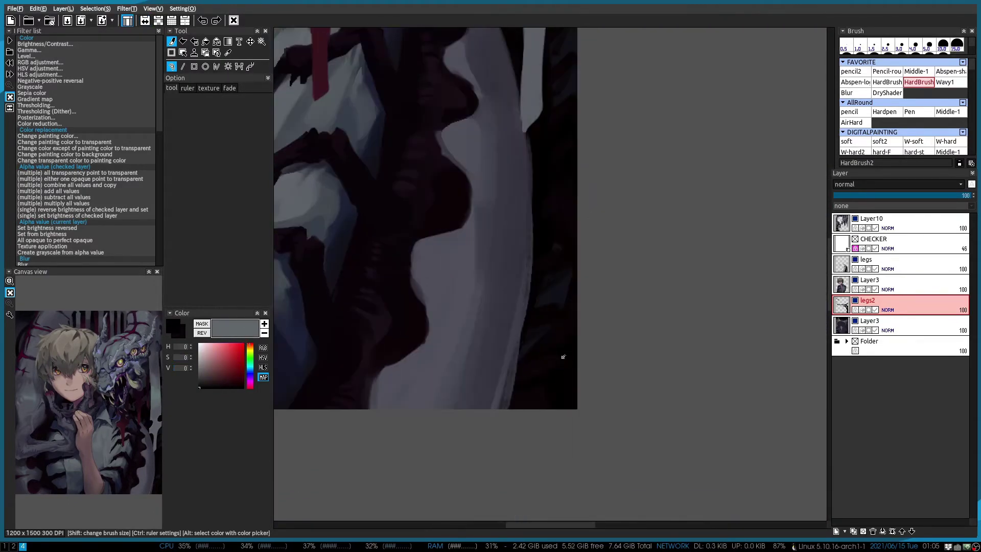
scroll(552, 348, "down", 3)
scroll(575, 311, "up", 5)
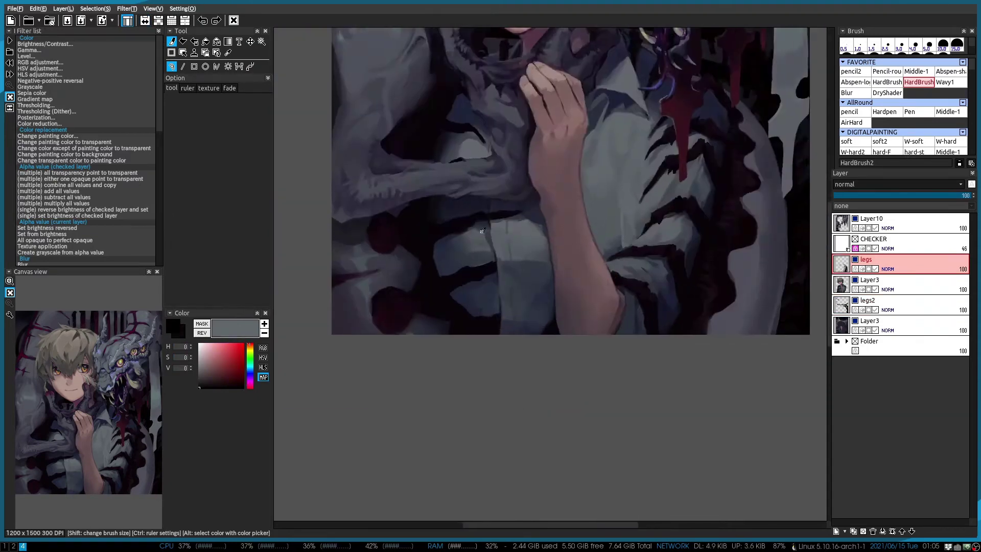
On the legs layer, shade the centipede body where the legs join it with sampled near-black tones, using Pencil-rough
left_click(574, 310, "alt")
scroll(624, 296, "up", 3)
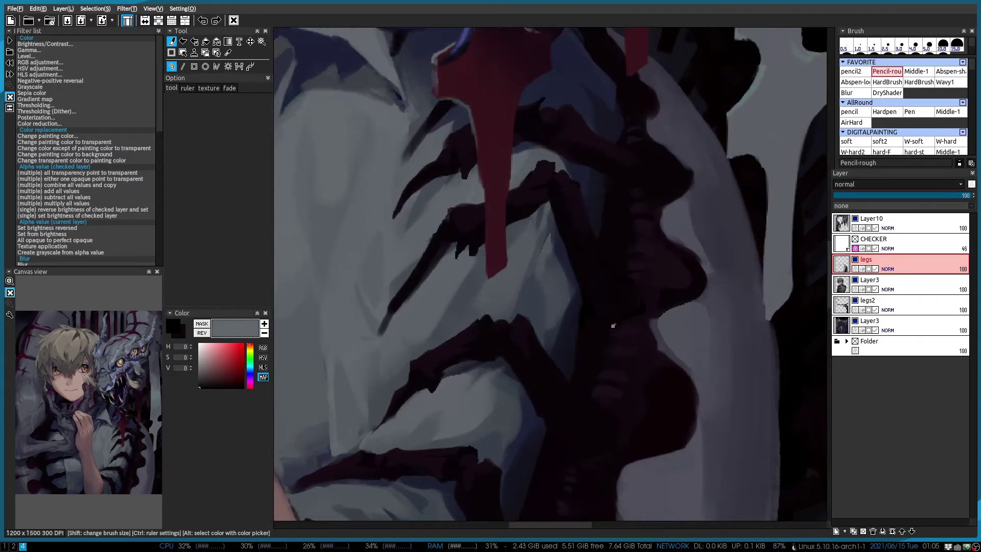
left_click(671, 284, "alt")
scroll(630, 285, "down", 1)
left_click(594, 309, "alt")
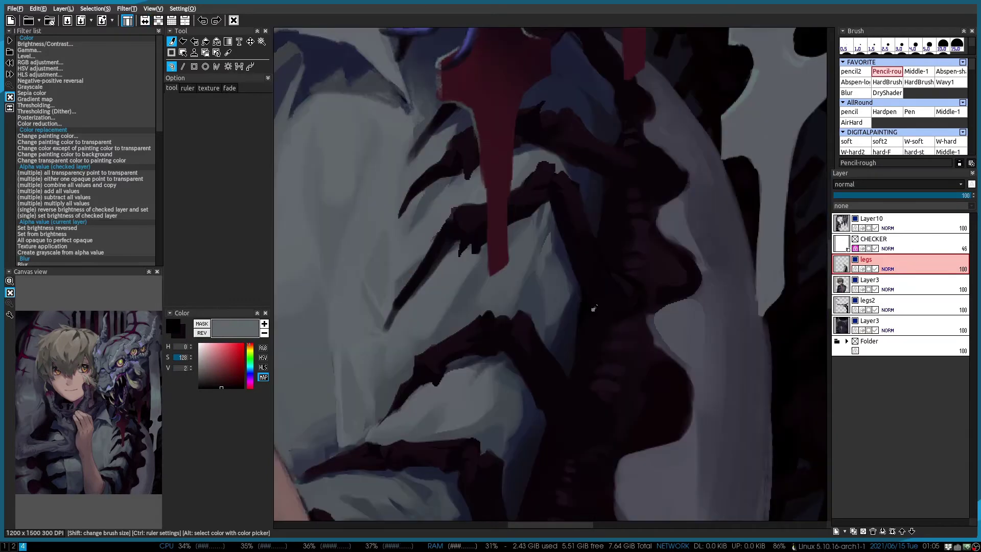
scroll(598, 310, "down", 1)
left_click(594, 312, "alt")
Detail the upper segments of the centipede body on the legs layer with dark magenta and black, using pencil2
scroll(582, 258, "up", 3)
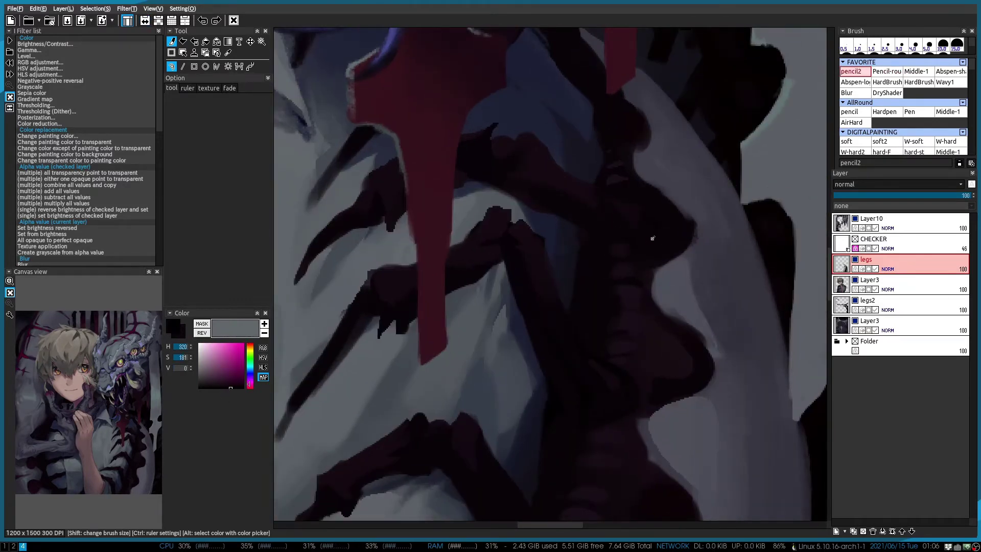
key("2")
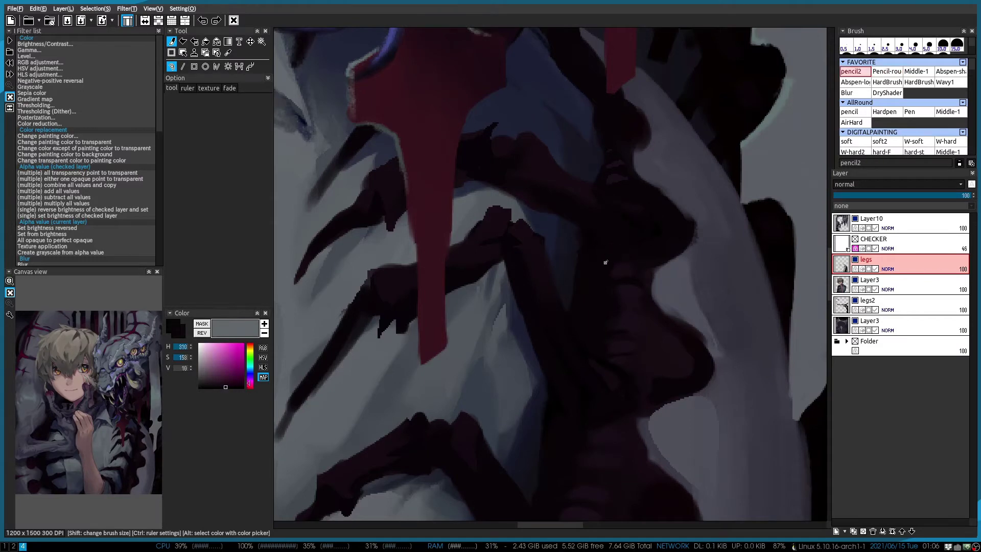
scroll(606, 262, "down", 3)
scroll(614, 291, "up", 2)
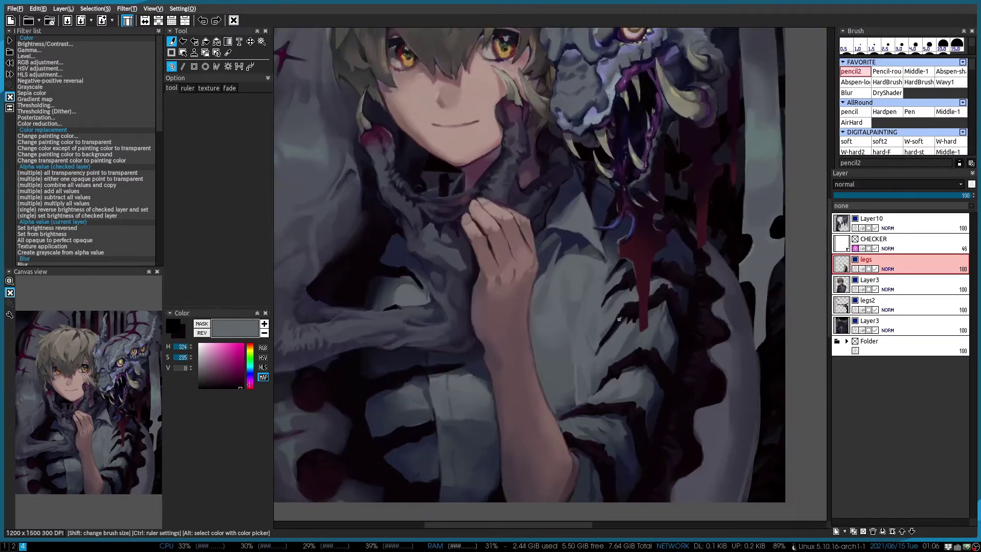
Reshape the scalloped edge between the centipede body and the coil on the legs layer with sampled grey-violet and dark magenta, using Middle-1
scroll(596, 338, "up", 3)
left_click(529, 199, "alt")
mouse_move(505, 215)
left_mouse_down()
mouse_move(552, 294)
mouse_move(500, 307)
left_mouse_up()
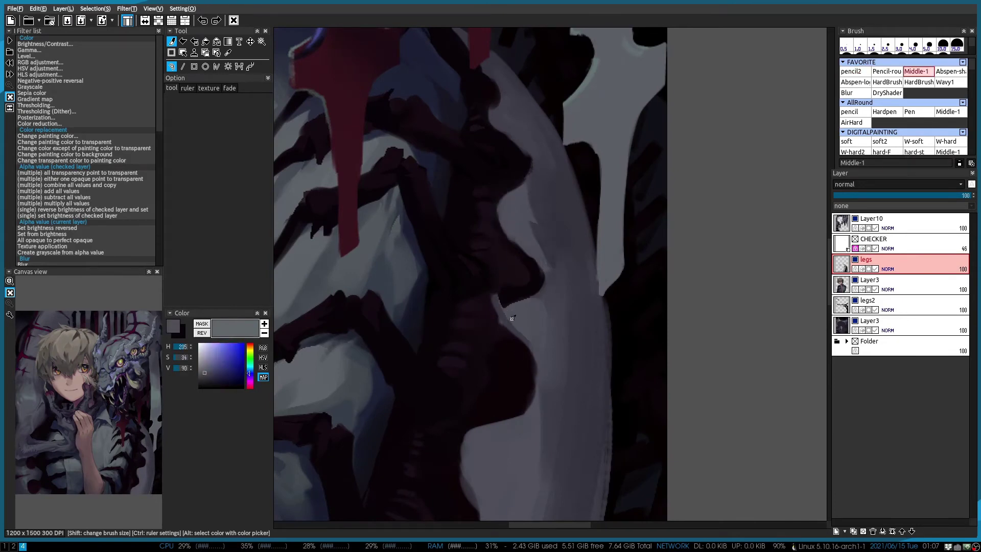
left_click(494, 322, "alt")
left_click(503, 299, "alt")
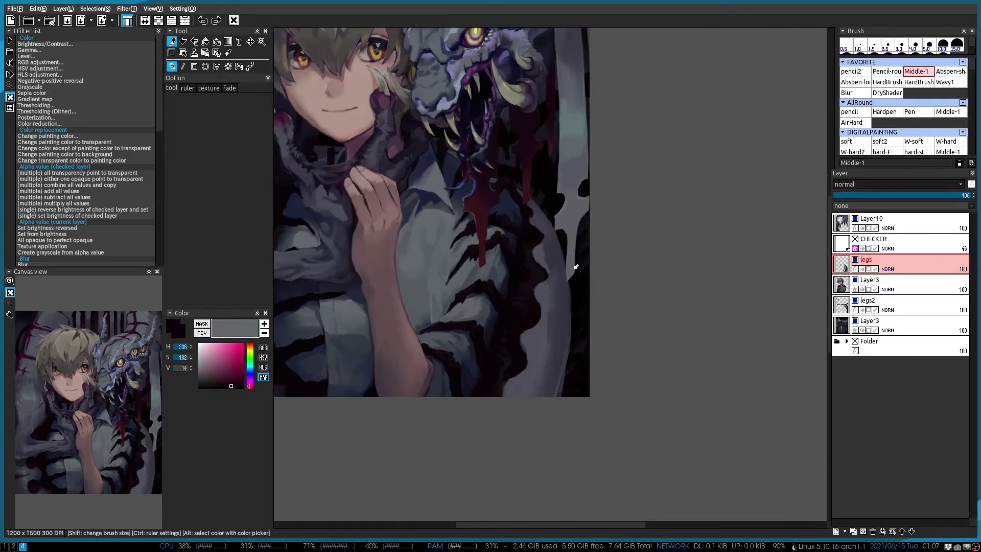
scroll(506, 246, "down", 3)
scroll(510, 196, "up", 3)
left_click(527, 156, "alt")
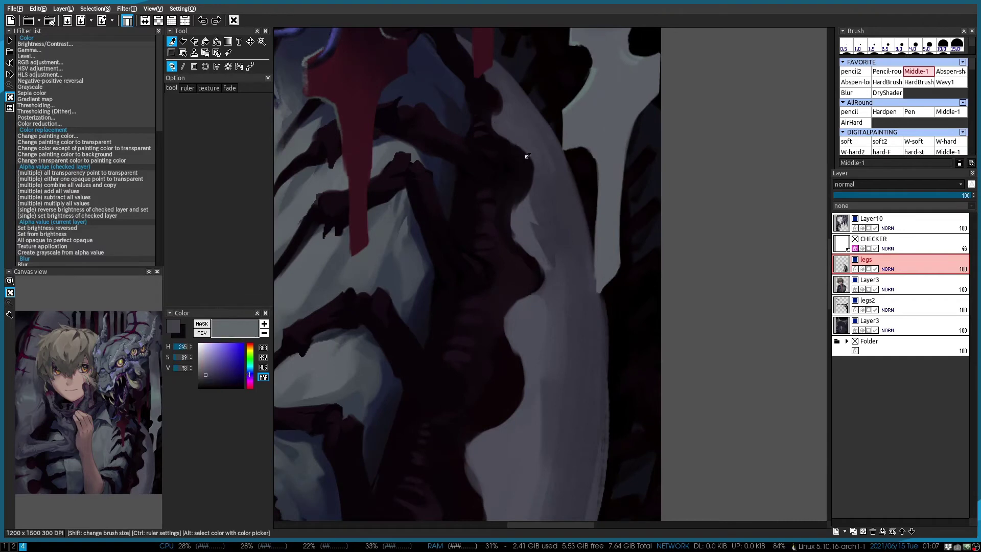
Rework the lowest lobe of the centipede body near the canvas's bottom edge with sampled dark magenta and grey-violet, using Middle-1
scroll(501, 307, "down", 1)
left_click(477, 380, "alt")
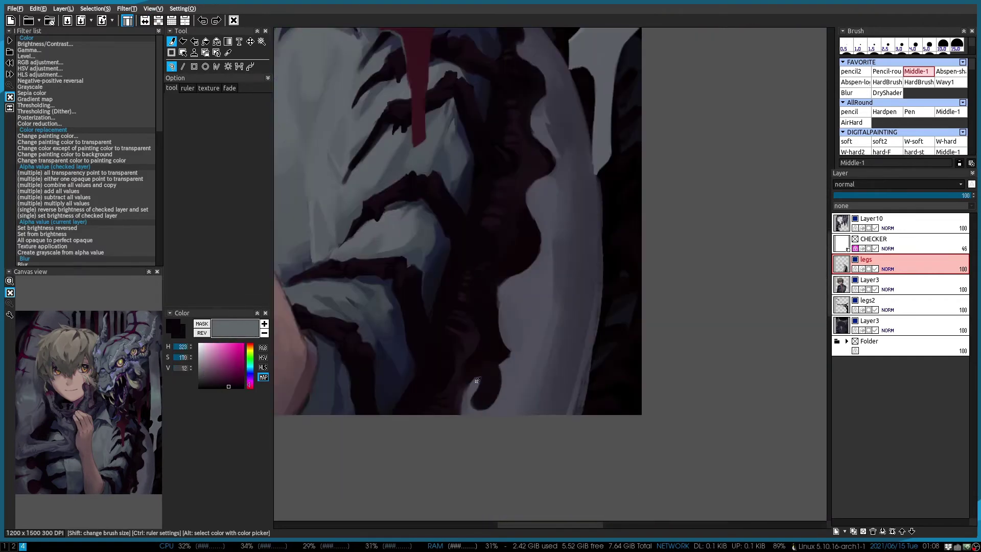
scroll(474, 367, "down", 2)
scroll(495, 328, "up", 2)
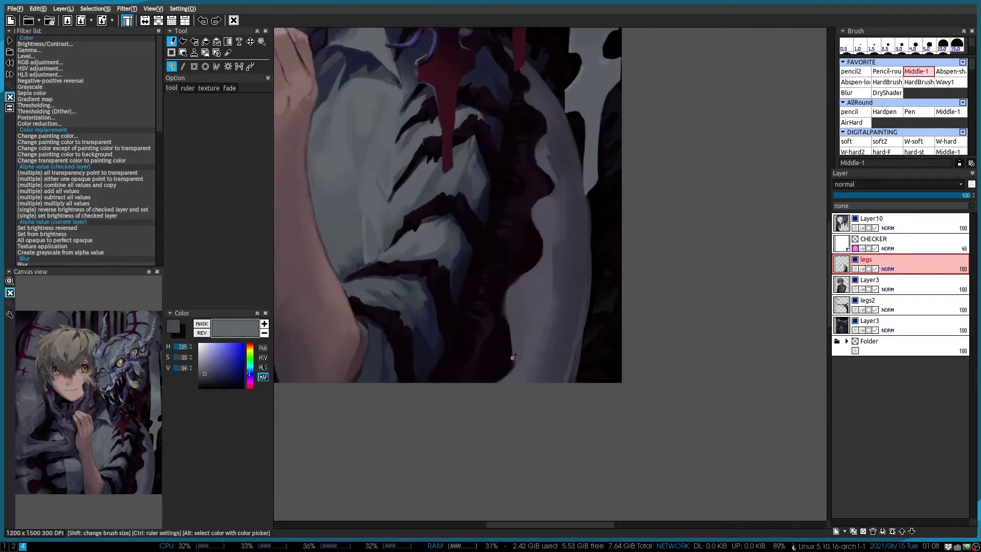
scroll(496, 371, "down", 1)
scroll(496, 371, "up", 1)
left_click(526, 405, "alt")
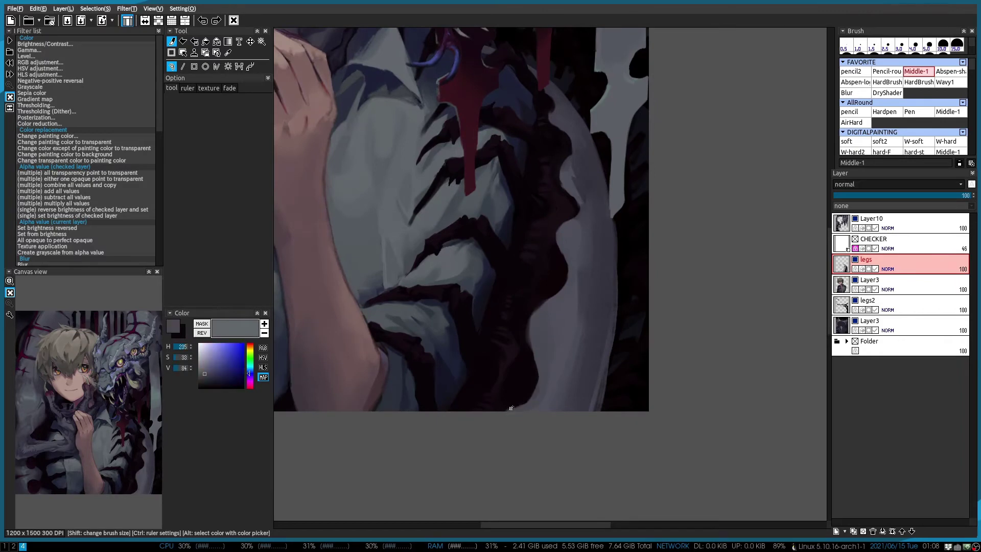
scroll(511, 407, "down", 2)
scroll(587, 320, "up", 2)
Switch to Layer10 and shade the coil beside the centipede body with sampled blue-grey, using Abspen-shade
left_click(586, 320, "ctrl")
left_click(557, 368, "alt")
scroll(558, 368, "down", 1)
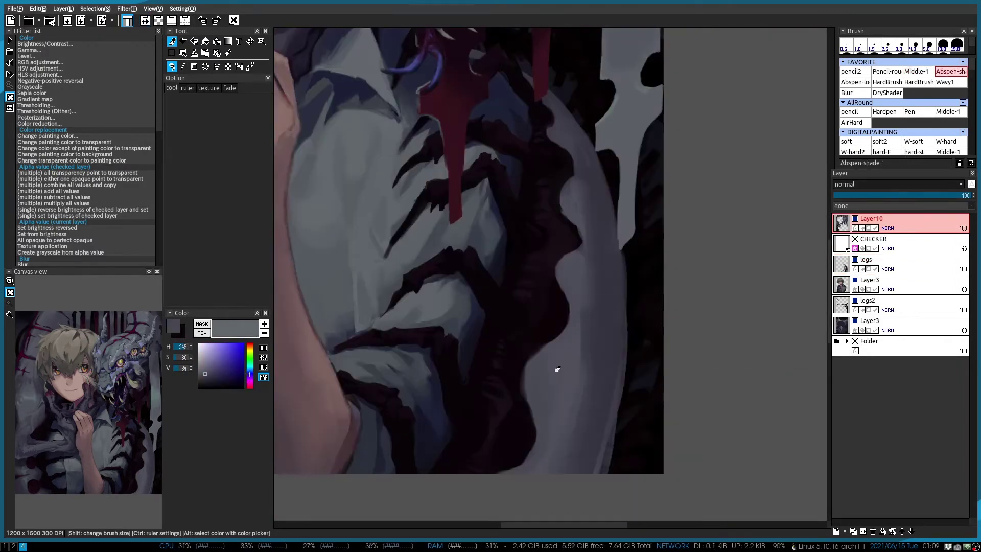
scroll(588, 382, "down", 1)
scroll(566, 385, "down", 1)
left_click(618, 186, "alt")
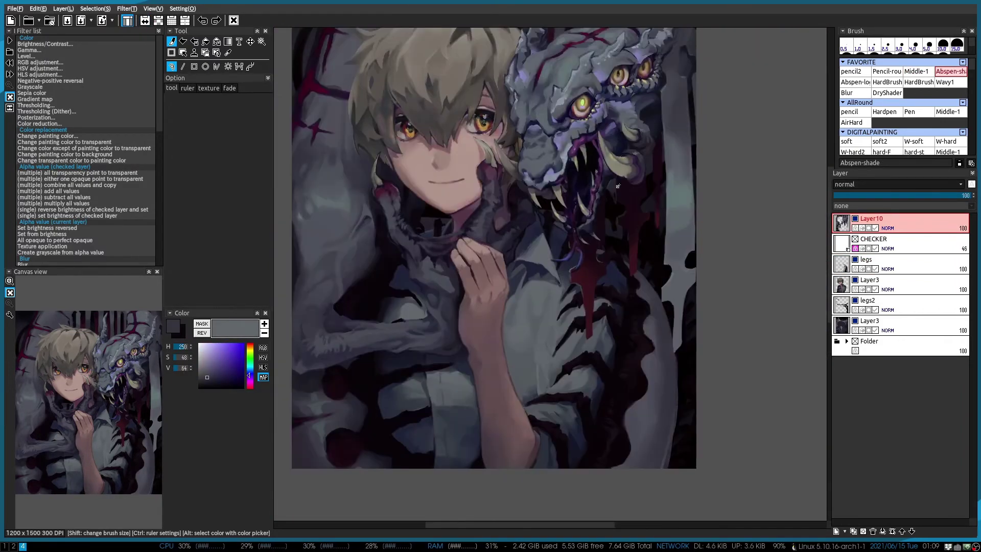
On Layer10, touch up the dark area between the raised claw and the creature's snout with sampled near-black, using Pencil-rough and pencil2
scroll(535, 297, "up", 1)
scroll(532, 291, "up", 1)
left_click(532, 292, "alt")
scroll(521, 271, "up", 1)
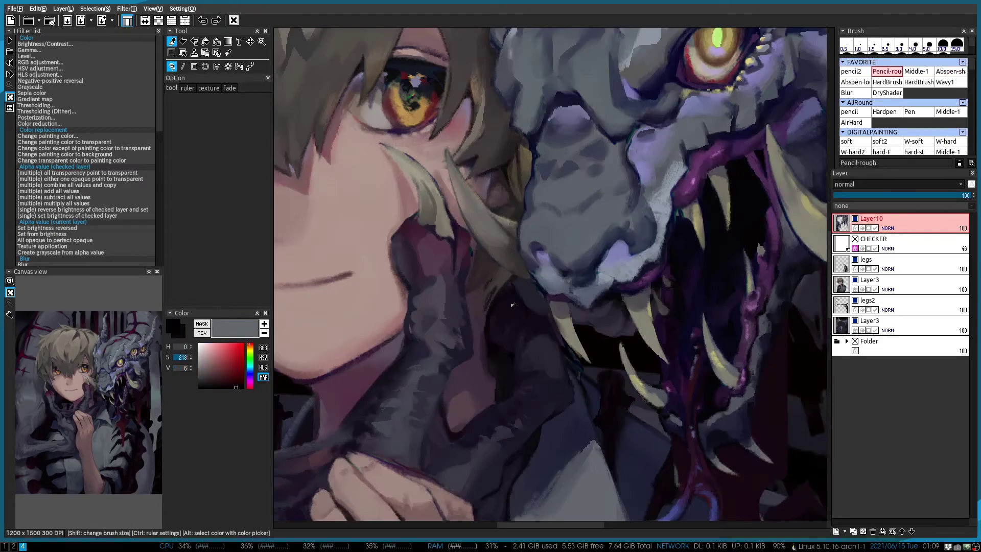
scroll(509, 252, "up", 1)
scroll(467, 245, "down", 6)
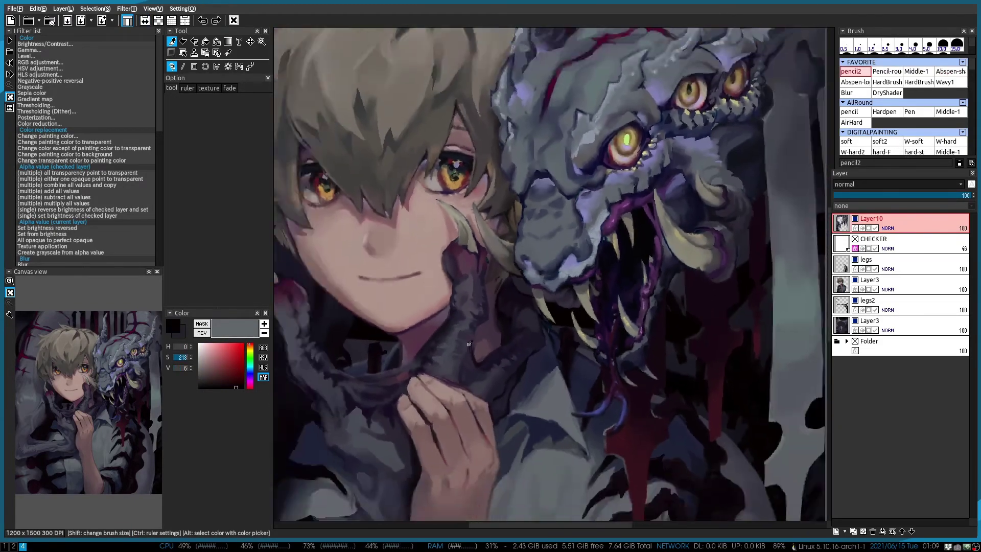
scroll(469, 343, "up", 2)
Temporarily hide the lower Layer3 and clean up the dark edge under the creature's snout on Layer10, using pencil2
left_click(855, 321)
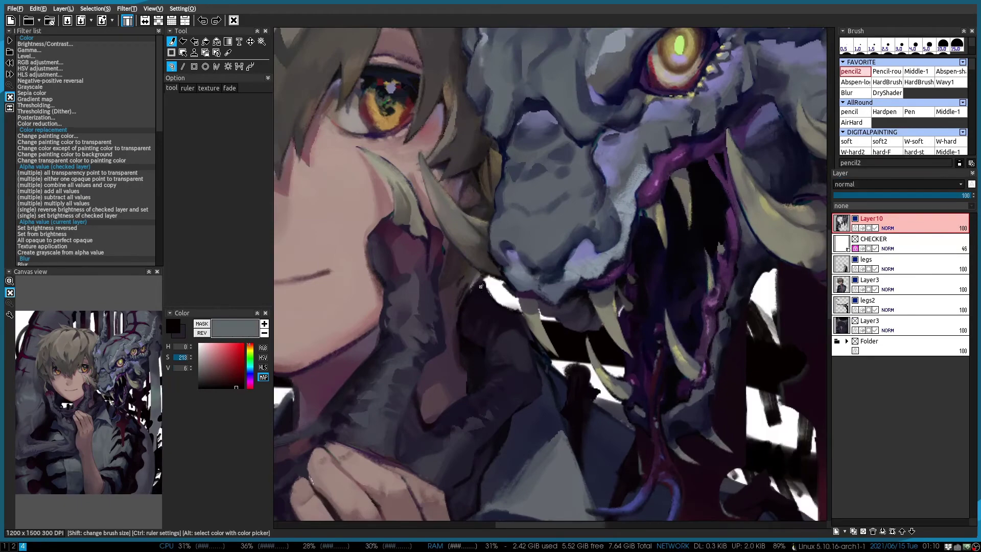
left_click(503, 291, "alt")
scroll(486, 324, "right", 1)
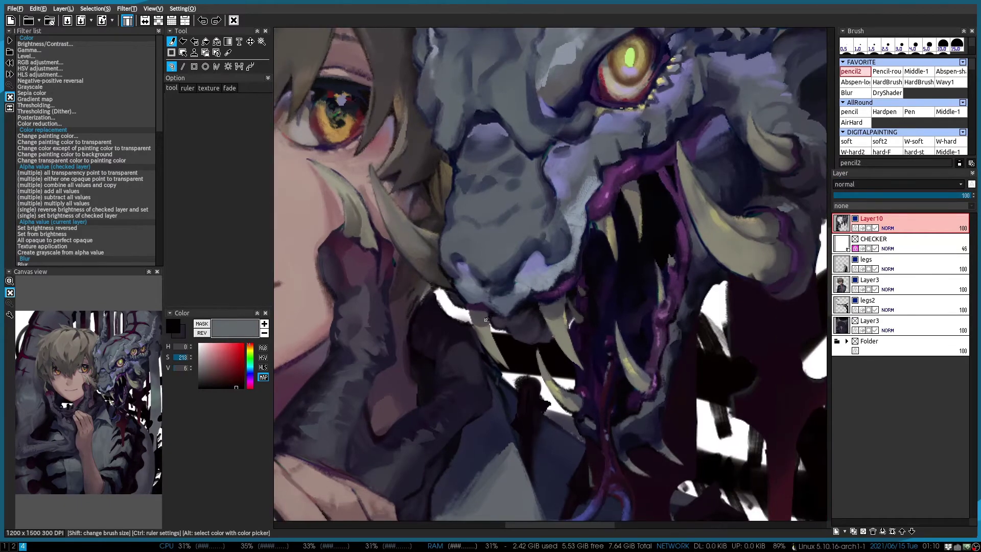
scroll(475, 310, "down", 4)
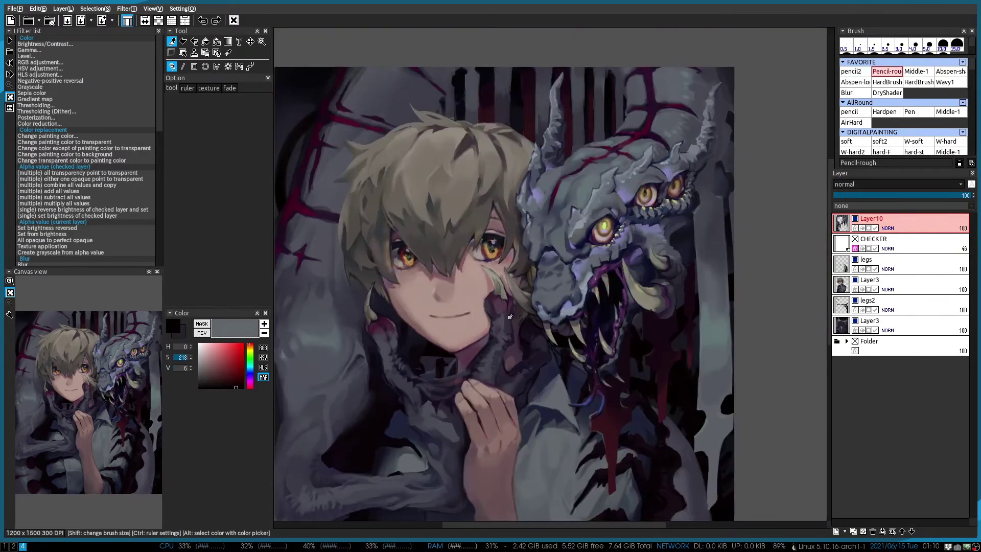
Touch up the skin below the fringe and the whites of the eyes with sampled pink and grey-beige, using Middle-1 and pencil2
scroll(510, 316, "up", 4)
left_click(412, 290, "alt")
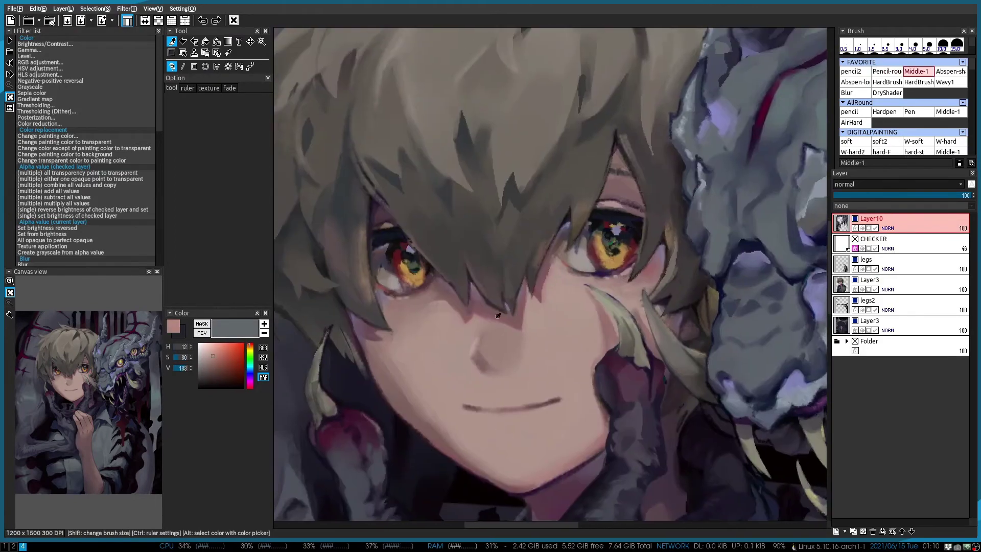
scroll(412, 289, "up", 2)
left_click(609, 230, "alt")
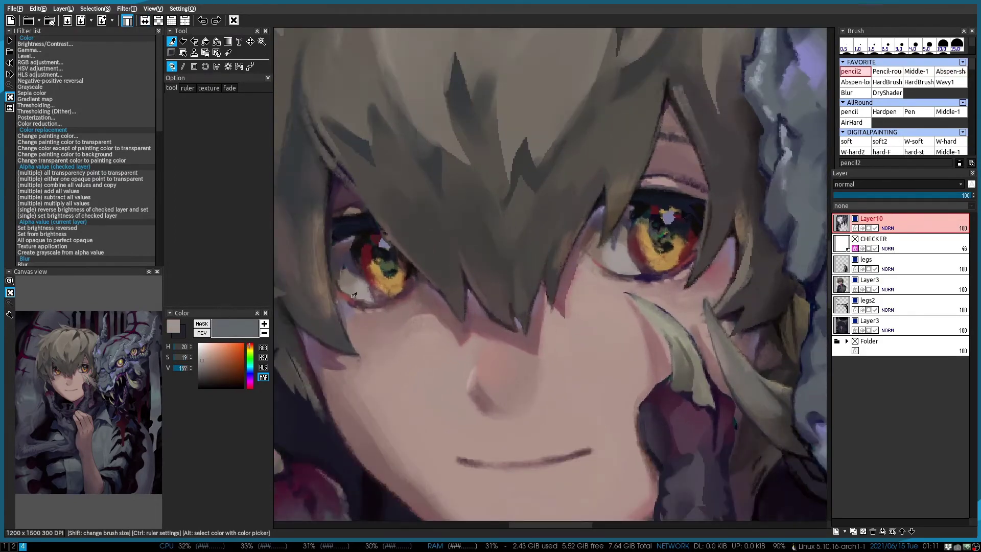
Deepen the iris edge of the eye farther from the creature with sampled dark reds on Layer10, using Pencil-rough and pencil2
scroll(354, 295, "up", 1)
left_click(383, 244, "alt")
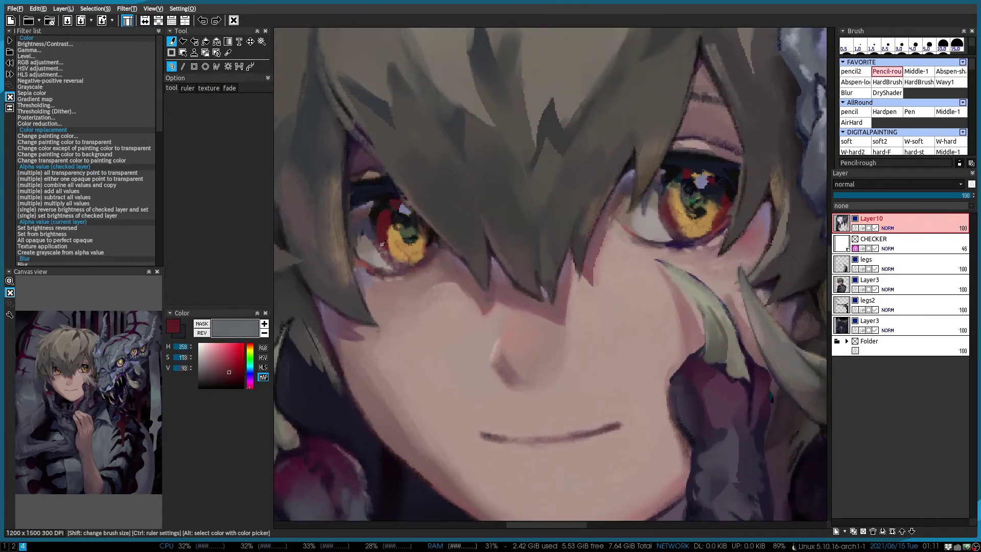
left_click(388, 240, "alt")
left_click(391, 256, "alt")
scroll(652, 194, "down", 3)
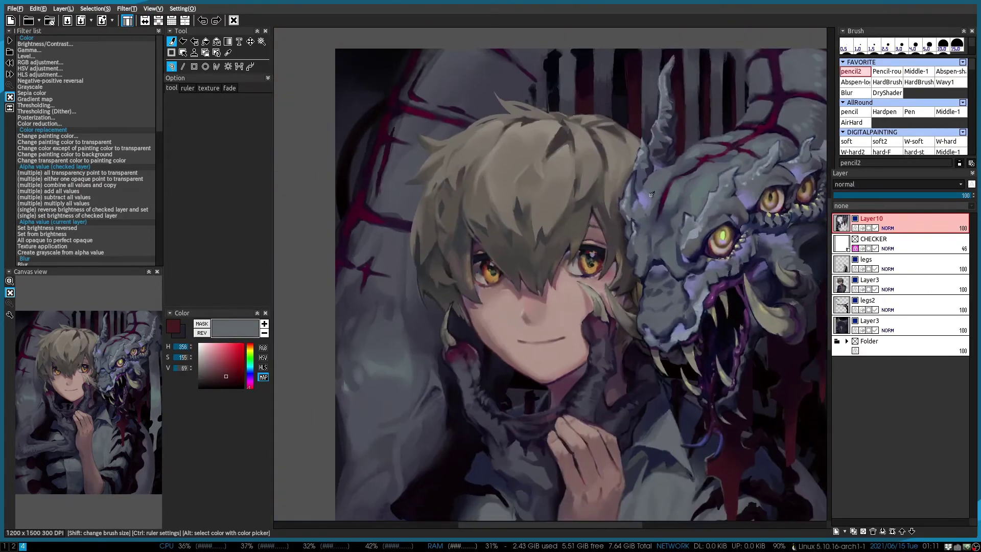
Refine the iris and upper lash of the eye nearer the creature with sampled purple, dark magenta and ochre, using Pencil-rough and pencil2
scroll(652, 194, "up", 3)
left_click(286, 347, "alt")
scroll(495, 186, "up", 2)
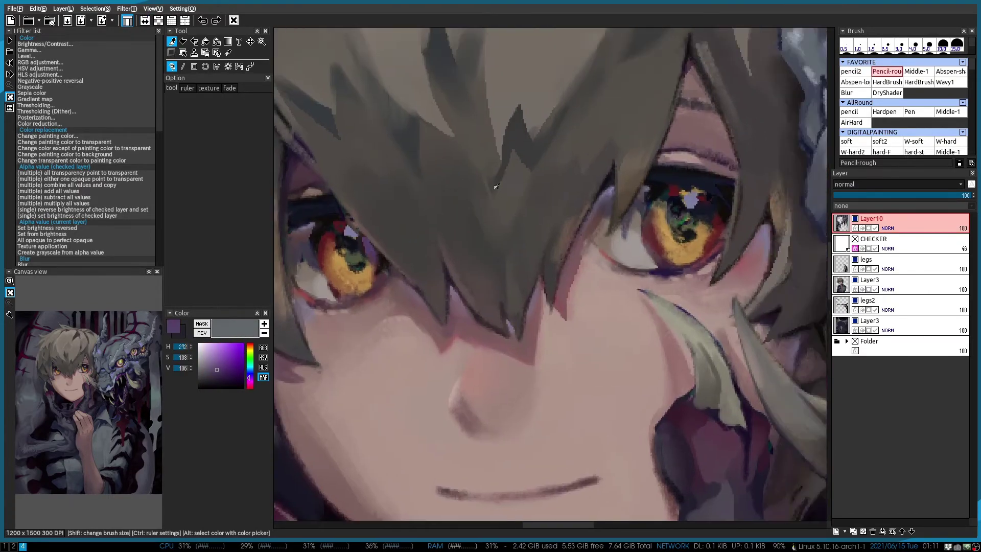
scroll(708, 225, "down", 1)
left_click(686, 215, "alt")
left_click(687, 235, "alt")
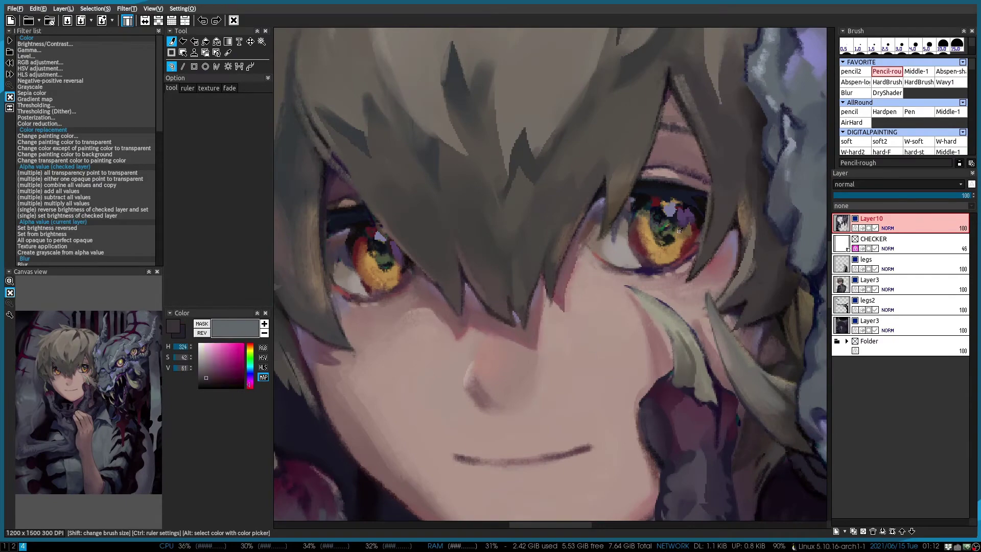
left_click(686, 221, "alt")
left_click(643, 208, "alt")
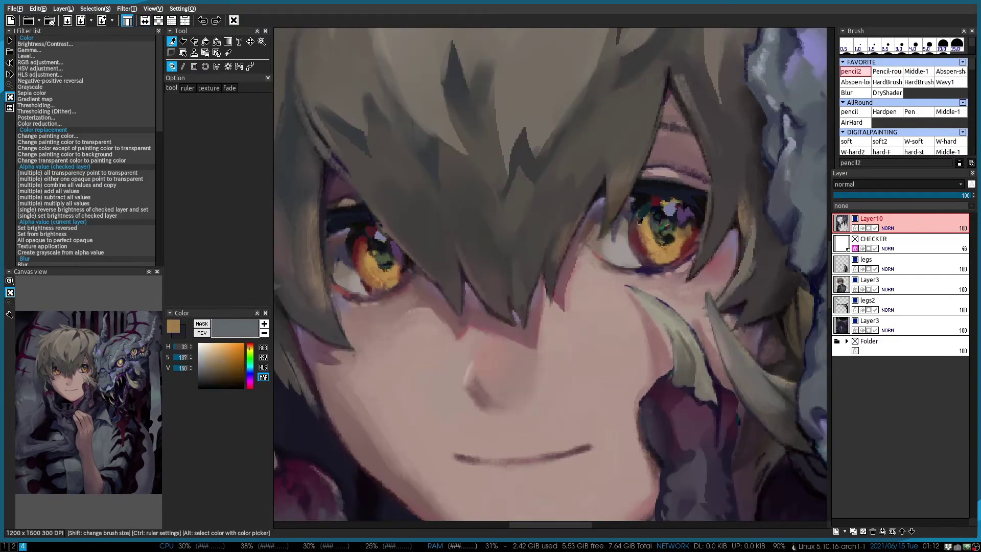
left_click(640, 221, "alt")
Darken the upper lash and pupil of the eye farther from the creature with sampled navy and dark brown, checking it in mirrored view
left_click_drag(410, 179, 432, 167)
key("b")
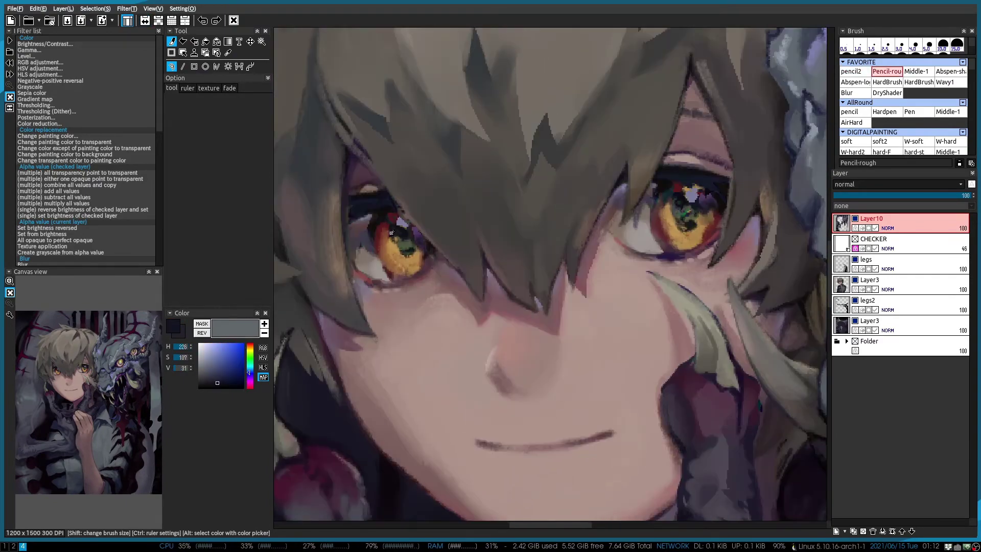
scroll(391, 232, "down", 2)
scroll(553, 211, "up", 2)
key("b")
left_click(553, 211, "alt")
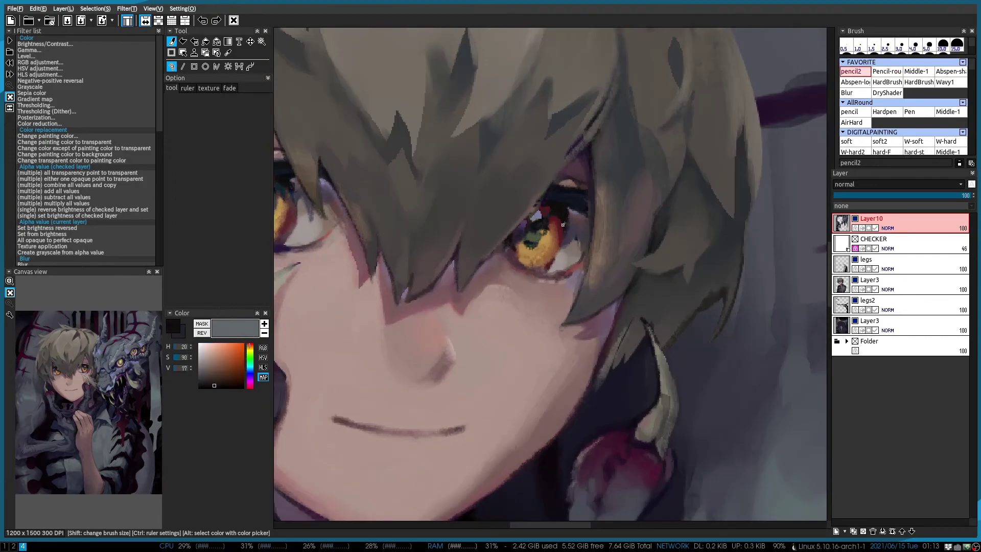
Return to the unmirrored view and touch up the lash and hair edge of the eye nearer the creature with sampled blue-violet, using pencil2
scroll(563, 224, "down", 2)
scroll(595, 190, "up", 2)
scroll(595, 190, "down", 2)
scroll(595, 190, "up", 2)
left_click(595, 190, "alt")
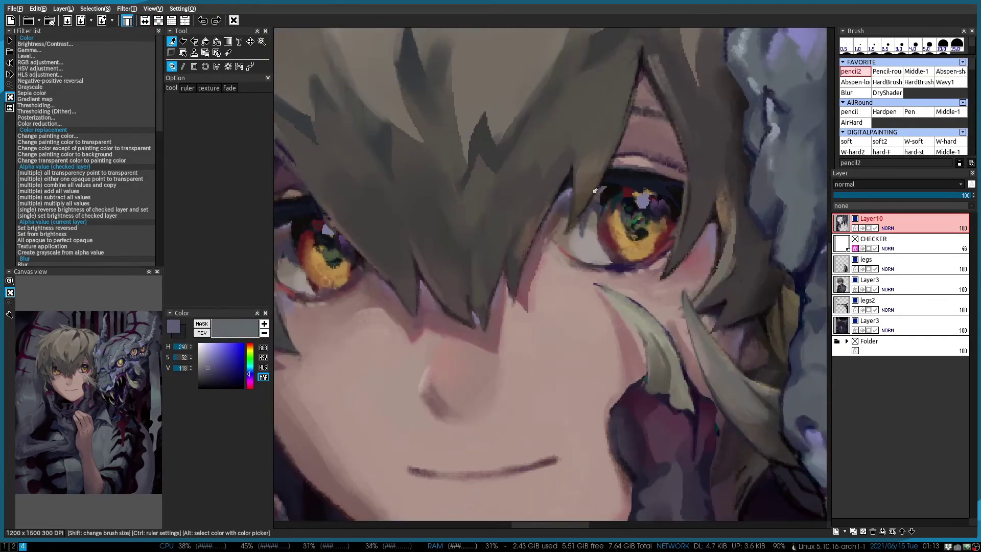
Refine the lashes and iris of the right eye with the Pencil-rough brush, using sampled dark blue and golden tones
left_click(600, 195, "alt")
key("b")
scroll(598, 207, "down", 1)
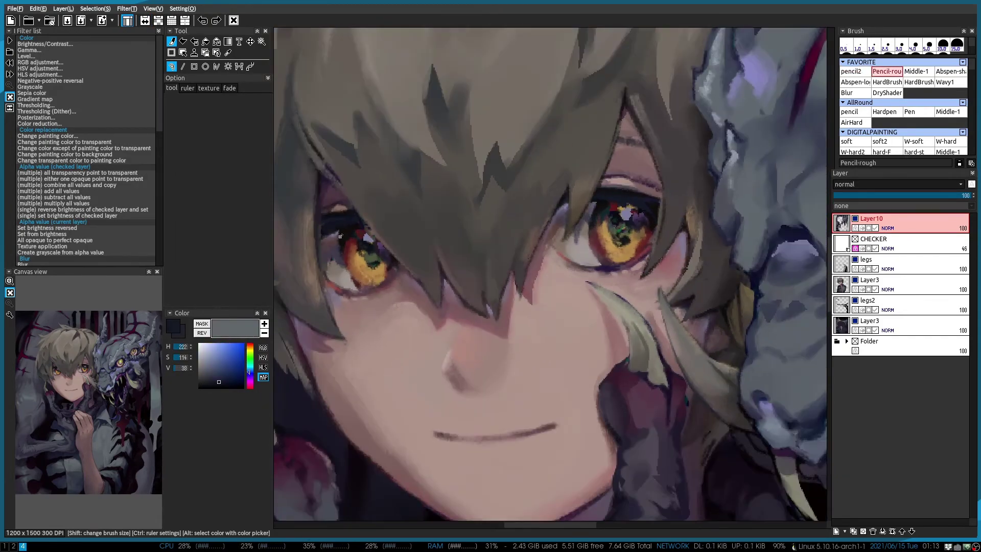
scroll(340, 235, "down", 2)
scroll(777, 285, "up", 3)
left_click(778, 285, "alt")
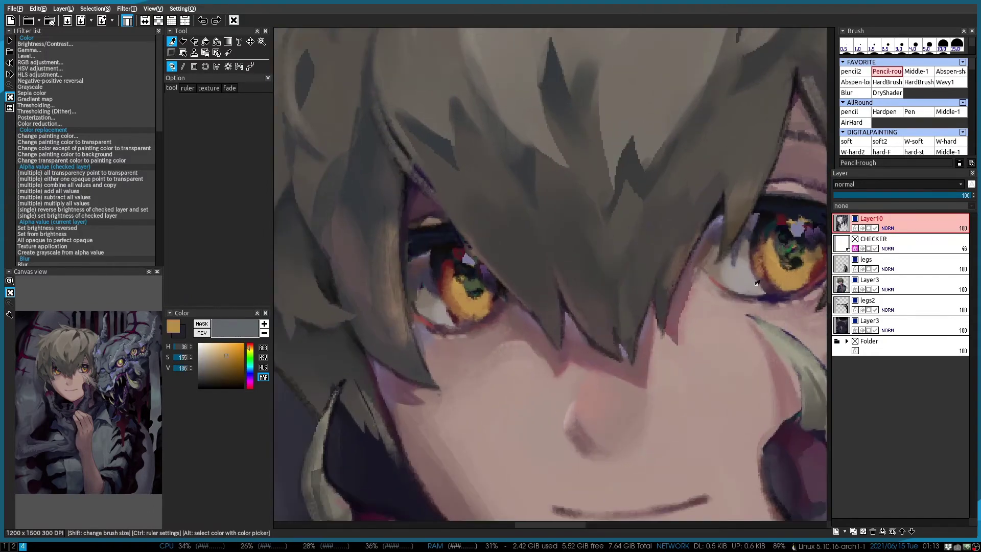
Paint richer colour into the left eye's iris with dark red, gold and olive tones sampled from the artwork
scroll(758, 283, "down", 2)
scroll(442, 236, "up", 2)
left_click(441, 236, "alt")
scroll(441, 236, "down", 1)
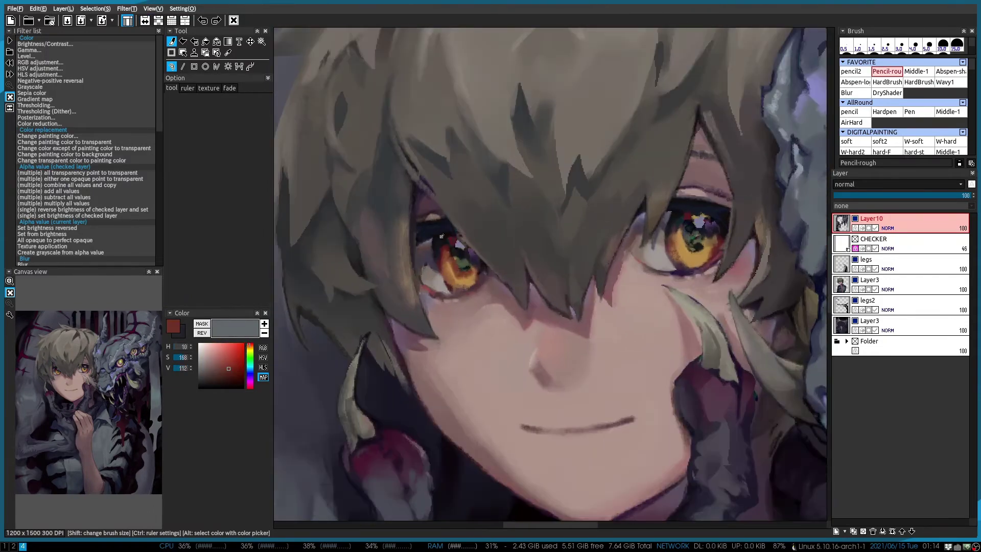
scroll(442, 236, "down", 2)
scroll(434, 275, "up", 3)
left_click(434, 274, "alt")
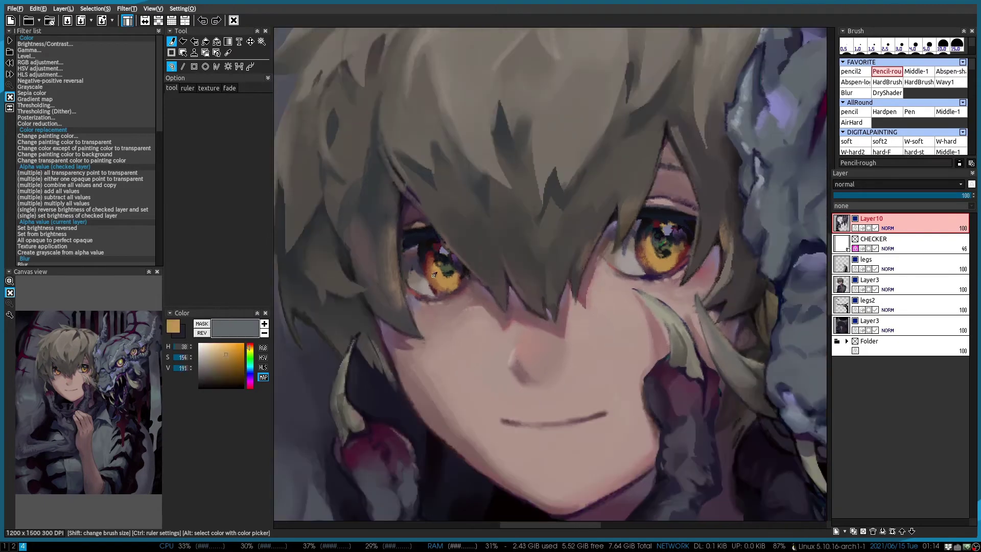
left_click(434, 274, "alt")
scroll(434, 274, "up", 2)
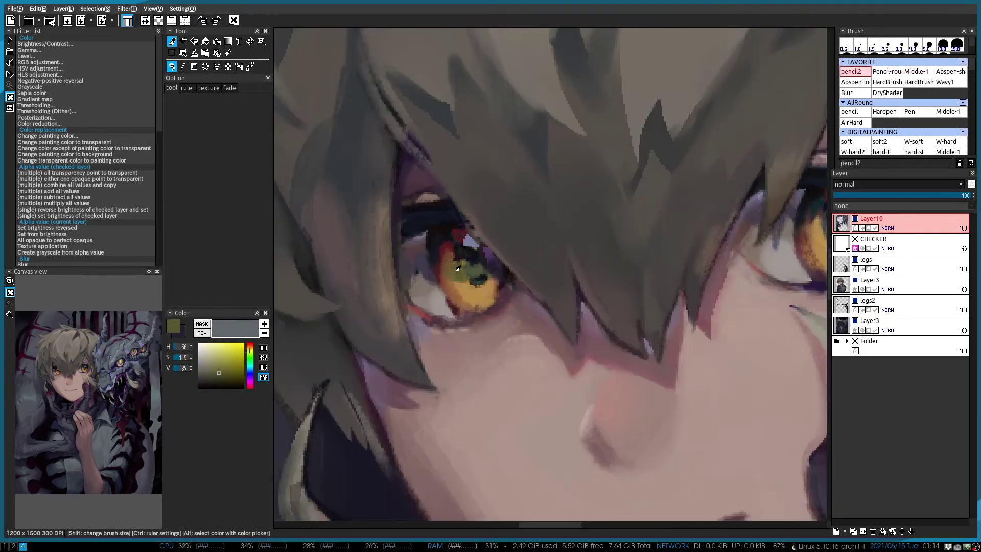
Rework the right eye's iris with Pencil-rough and pencil2, blending sampled brown, green and gold tones
left_click(887, 71)
scroll(460, 283, "down", 2)
scroll(659, 230, "up", 3)
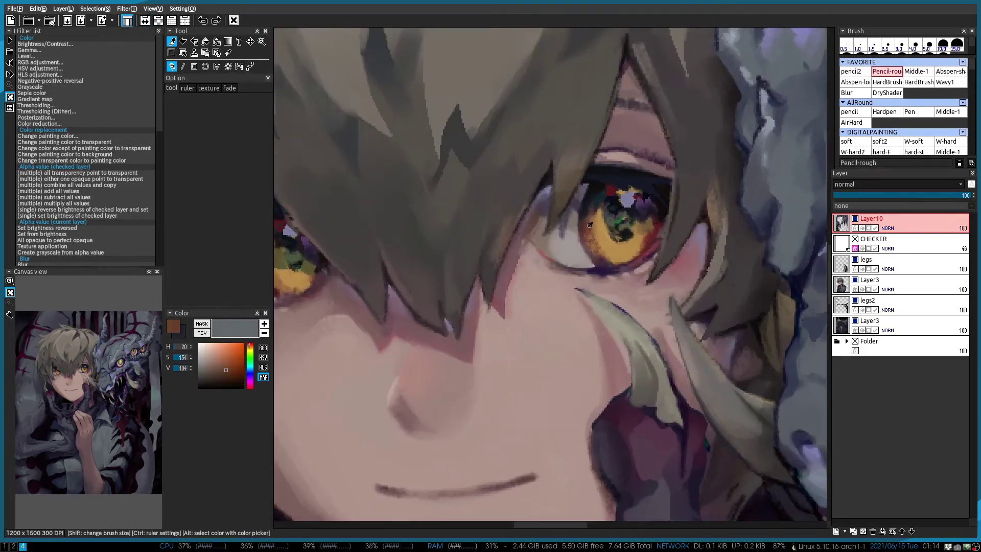
scroll(687, 240, "down", 1)
left_click(714, 249, "alt")
scroll(705, 245, "down", 1)
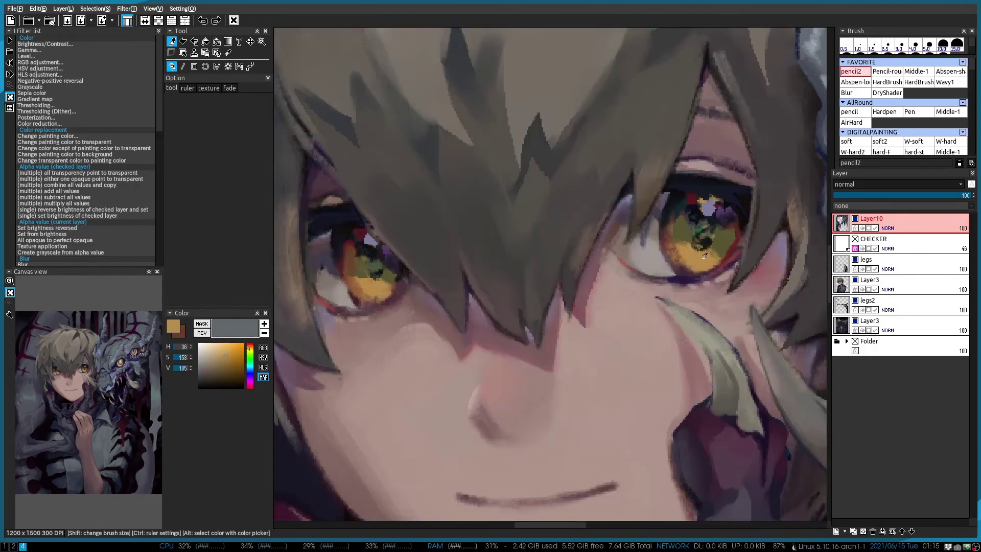
Add dark and olive-brown details to both irises with pencil2, matching the eyes at a smaller view
scroll(680, 232, "up", 1)
left_click(676, 230, "alt")
scroll(562, 231, "down", 2)
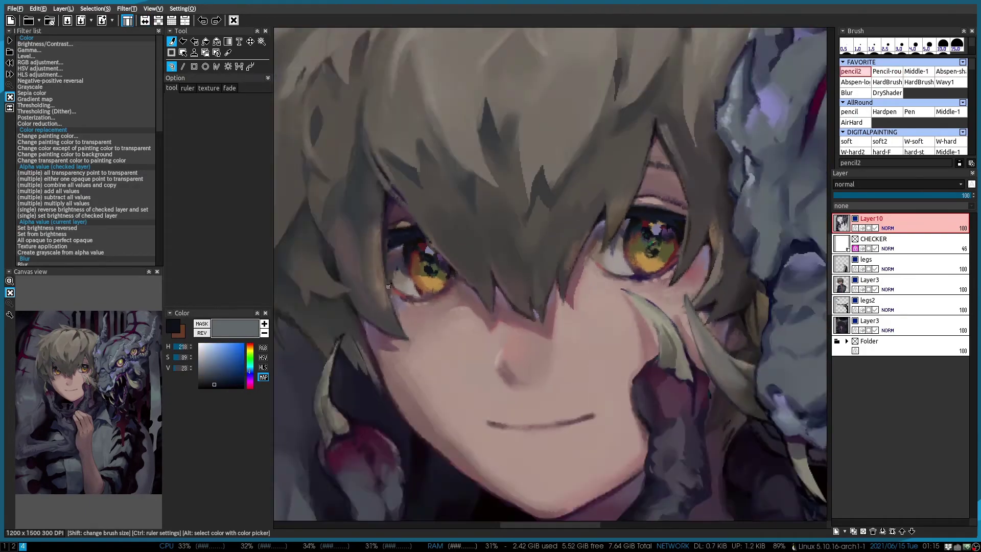
scroll(536, 231, "up", 2)
scroll(480, 232, "down", 3)
key("h")
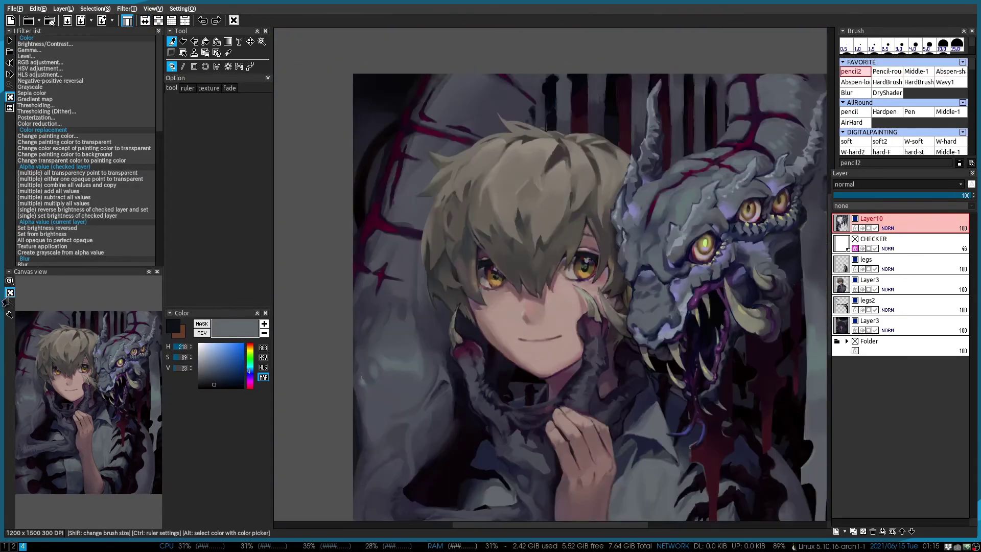
scroll(511, 256, "up", 2)
left_click(471, 310, "alt")
scroll(471, 310, "down", 2)
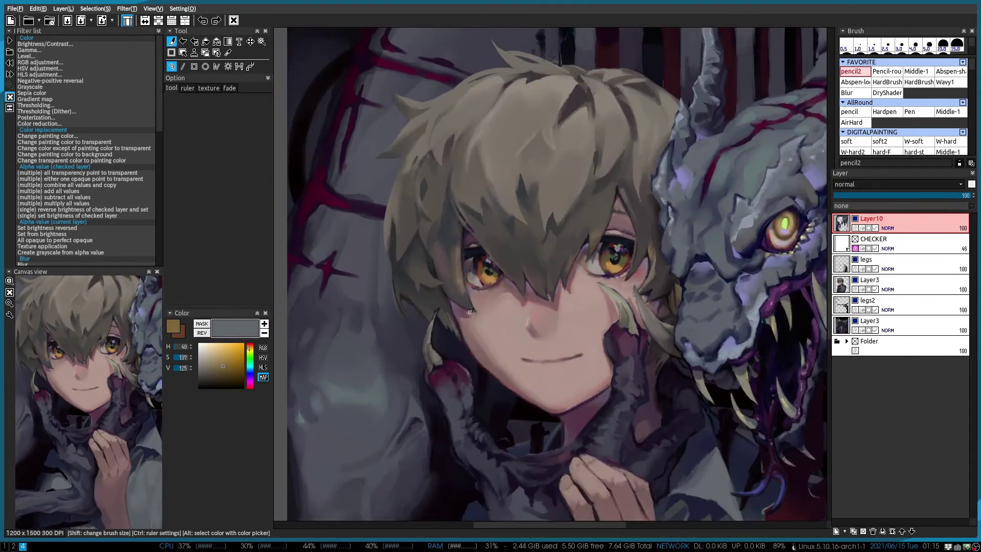
Sample the cheek's skin tone and touch up the skin of the face with the Pencil-rough brush
scroll(471, 310, "down", 5)
scroll(511, 281, "up", 3)
scroll(551, 254, "up", 2)
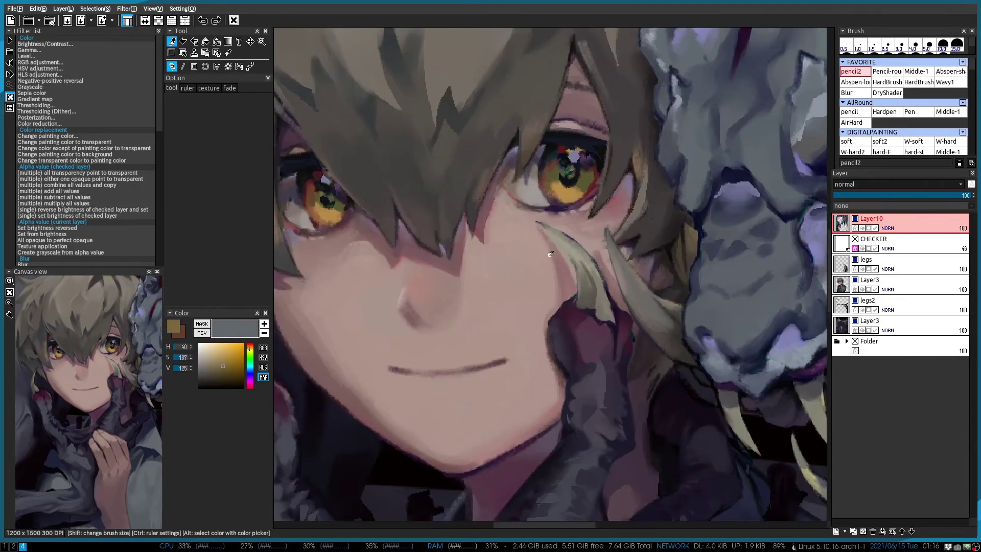
scroll(551, 254, "down", 2)
left_click(551, 254, "alt")
scroll(511, 230, "up", 1)
scroll(476, 185, "down", 2)
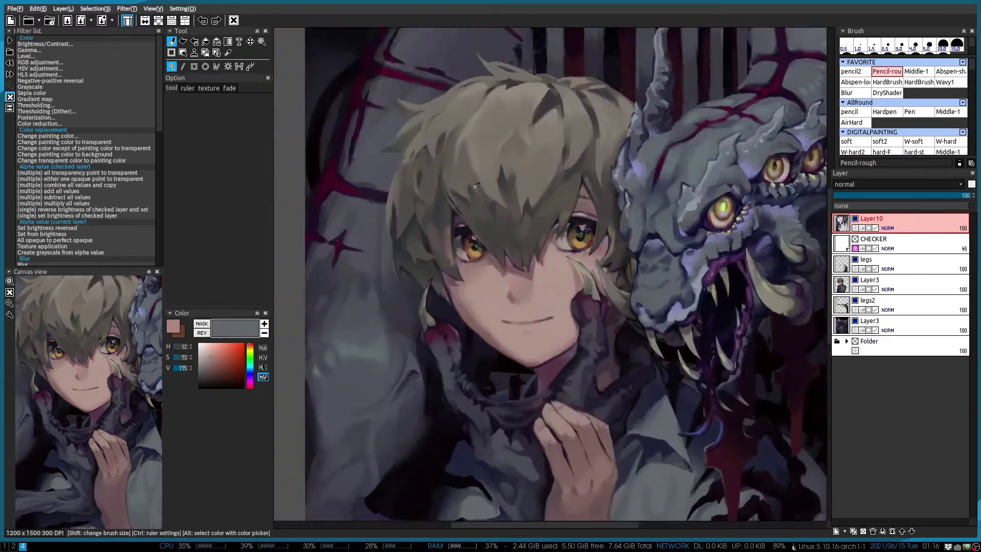
Shade the chin below the mouth softly with the Abspen-shade brush in a muted skin pink
scroll(362, 368, "up", 1)
scroll(436, 358, "up", 2)
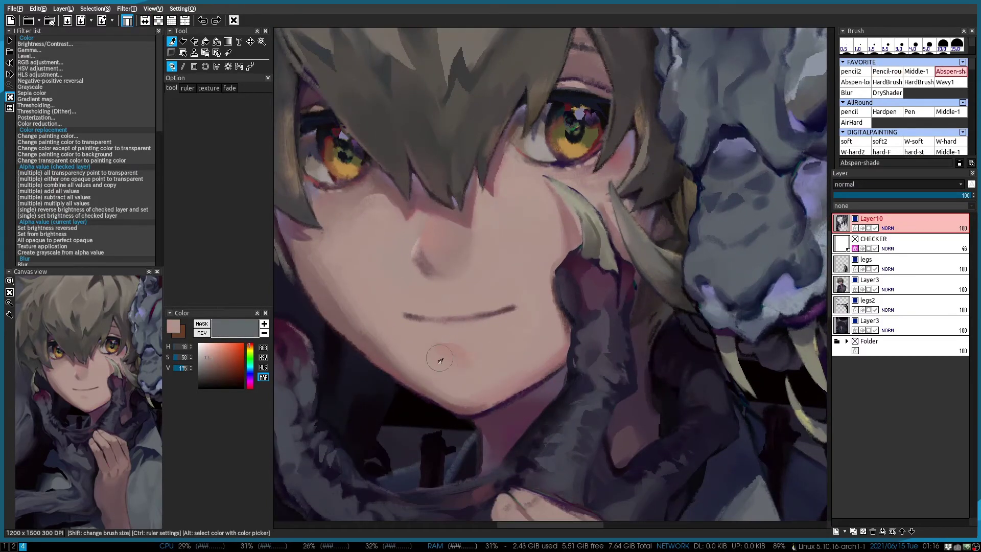
scroll(440, 360, "down", 2)
scroll(511, 306, "up", 3)
Smooth the shading of the raised hand's fingers with Abspen-shade, using sampled warm skin tones
left_click(538, 261, "alt")
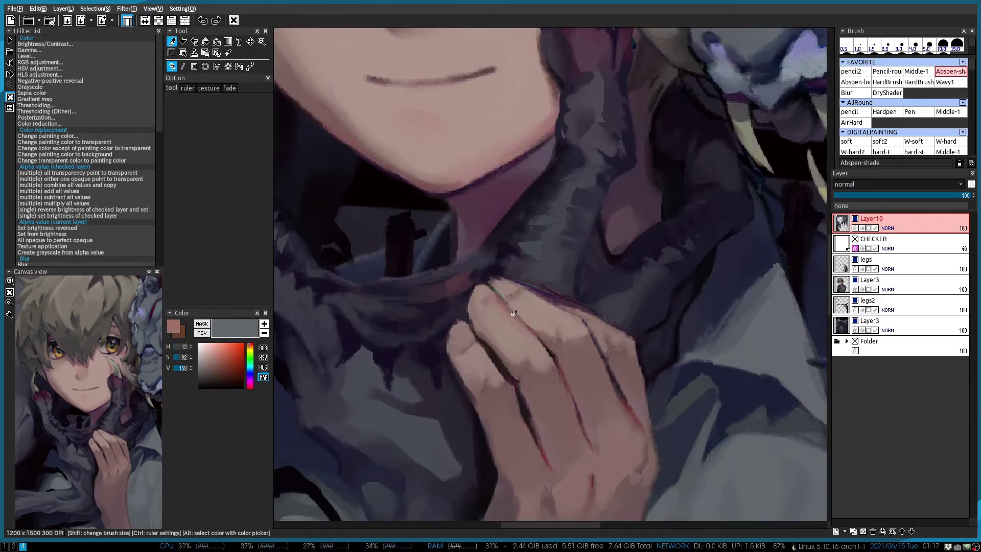
scroll(465, 359, "down", 2)
scroll(465, 359, "up", 2)
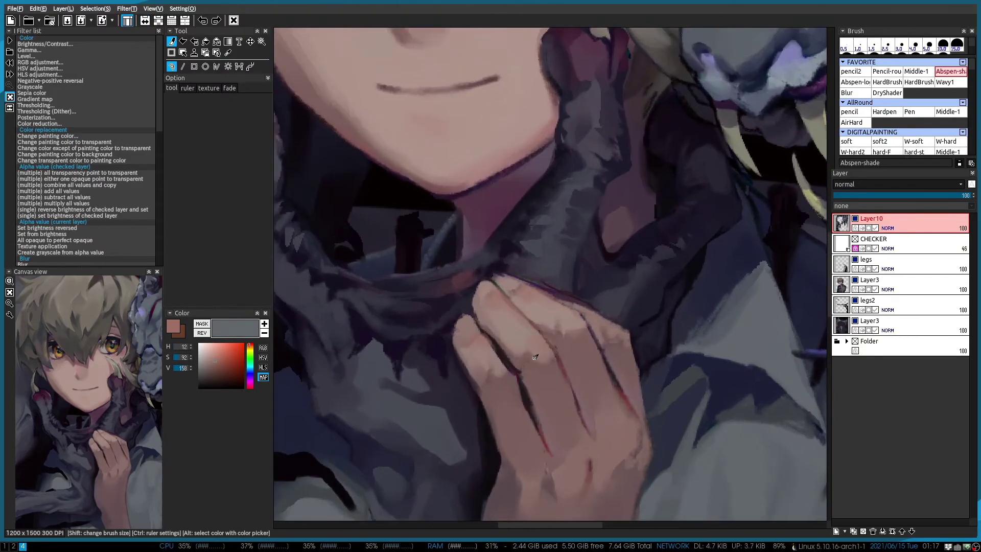
scroll(471, 259, "down", 1)
scroll(494, 298, "up", 2)
left_click(494, 298, "alt")
scroll(466, 290, "down", 3)
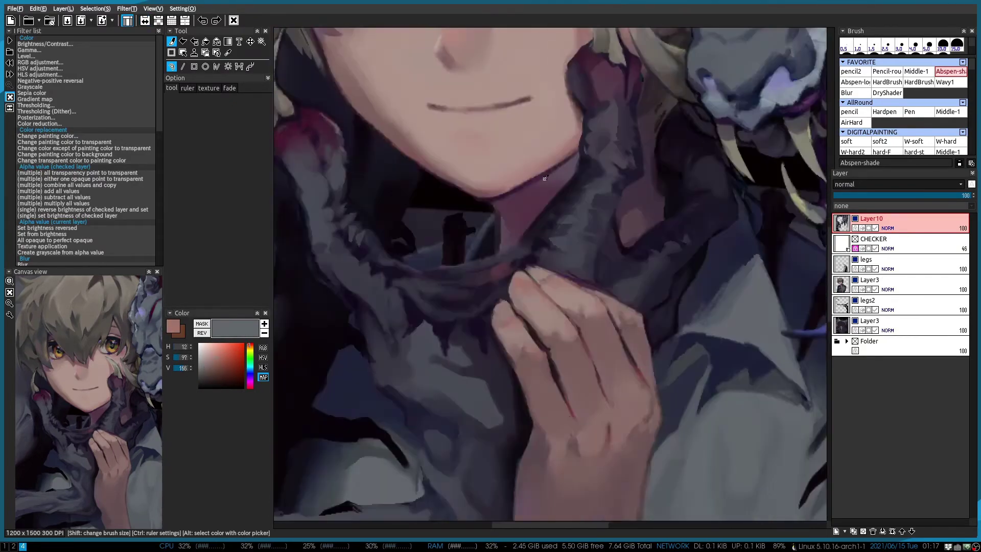
Paint pale pink highlights on the fingertips of the raised hand with the pencil2 brush
scroll(467, 290, "up", 3)
key("1")
scroll(530, 284, "down", 3)
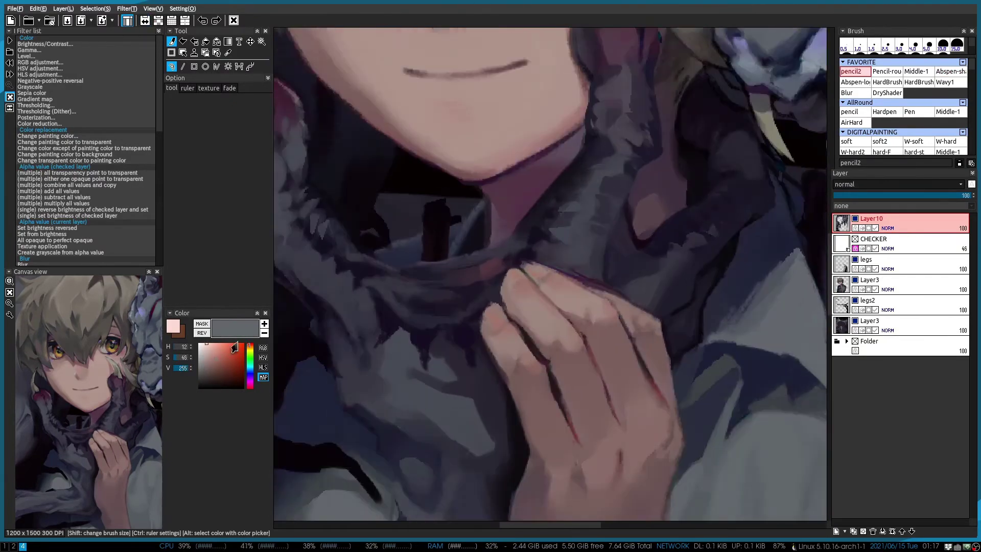
scroll(495, 282, "up", 3)
left_click(496, 281, "alt")
scroll(477, 310, "down", 3)
scroll(596, 252, "up", 3)
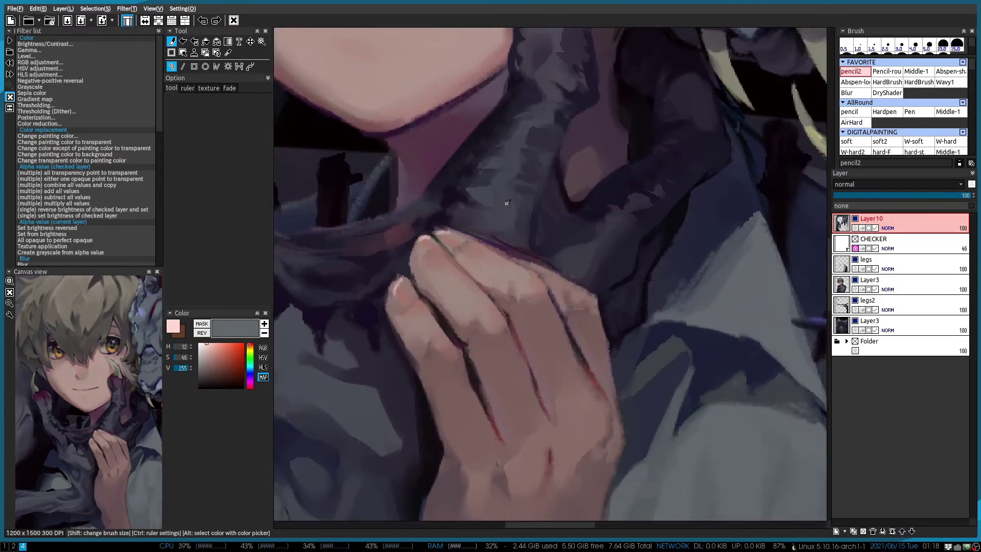
Shade the finger joints and outer edge of the hand with Abspen-shade in sampled reddish skin tones
key("3")
left_click(596, 252, "alt")
scroll(496, 371, "down", 3)
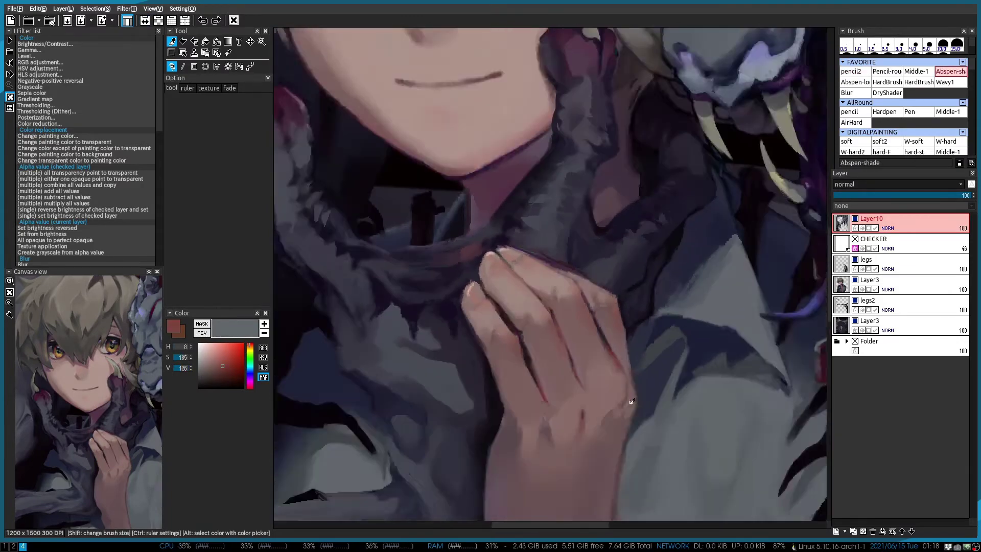
scroll(491, 311, "up", 3)
left_click(491, 310, "alt")
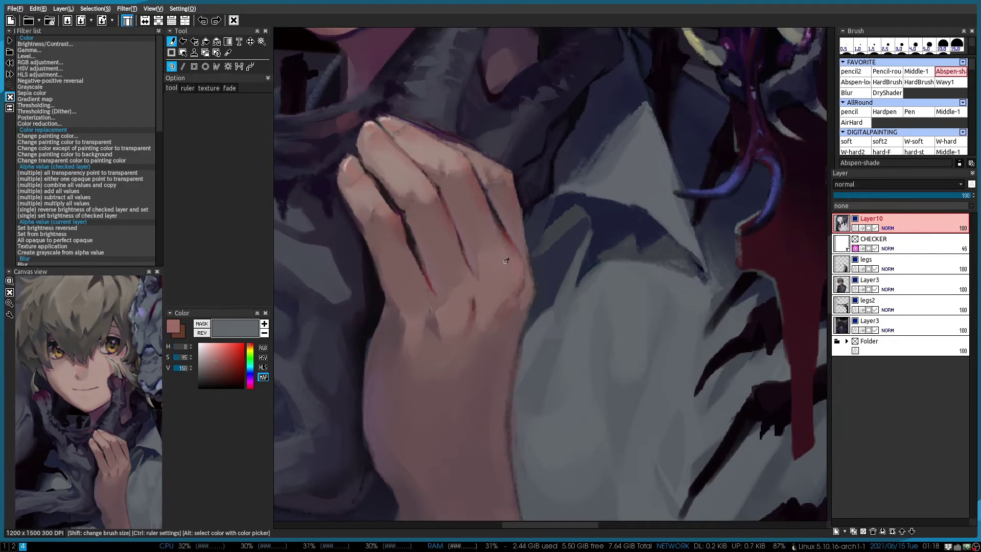
Shade the back of the hand and the forearm with the DryShader brush in a sampled skin tone
key("0")
left_click(506, 261, "alt")
scroll(482, 295, "down", 2)
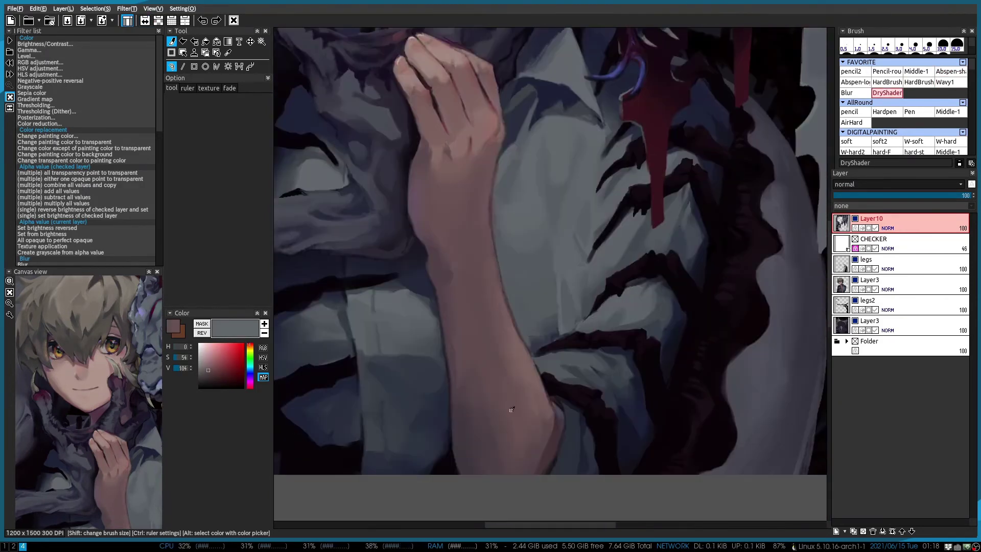
scroll(477, 263, "up", 2)
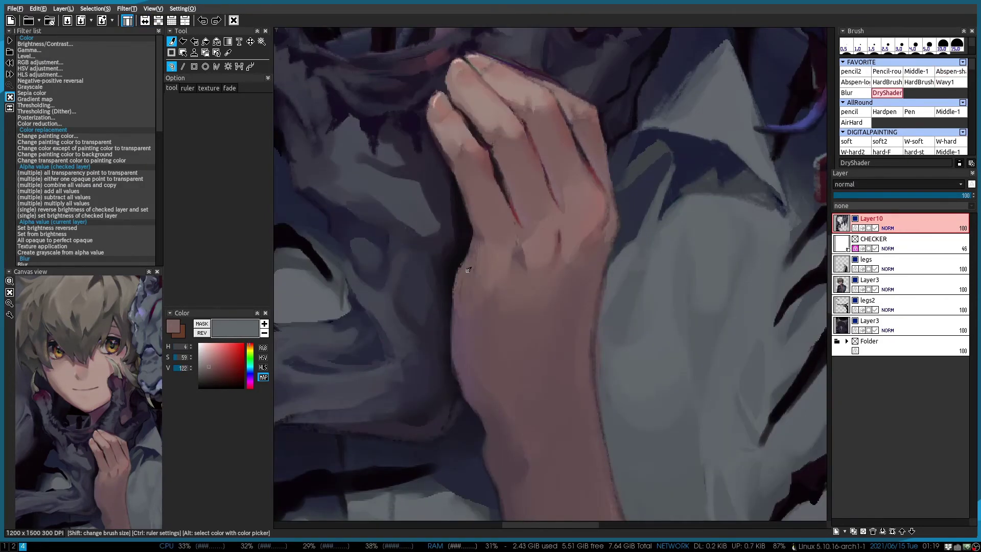
Smooth the skin on the back of the hand and wrist with Middle-1 and Pencil-rough in sampled tones
scroll(507, 269, "up", 1)
key("1")
left_click(500, 288, "alt")
scroll(499, 287, "down", 1)
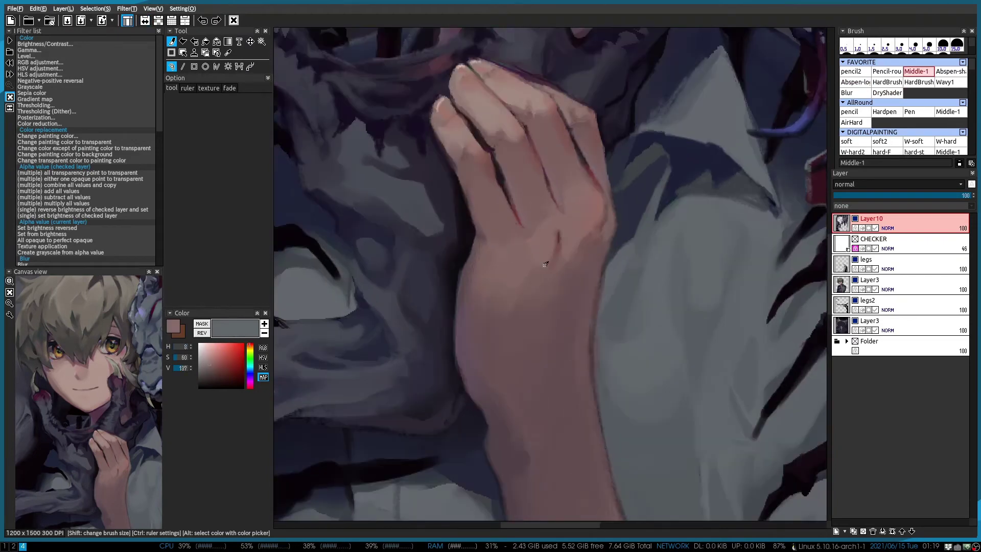
scroll(537, 237, "up", 1)
left_click(522, 278, "alt")
scroll(523, 278, "down", 1)
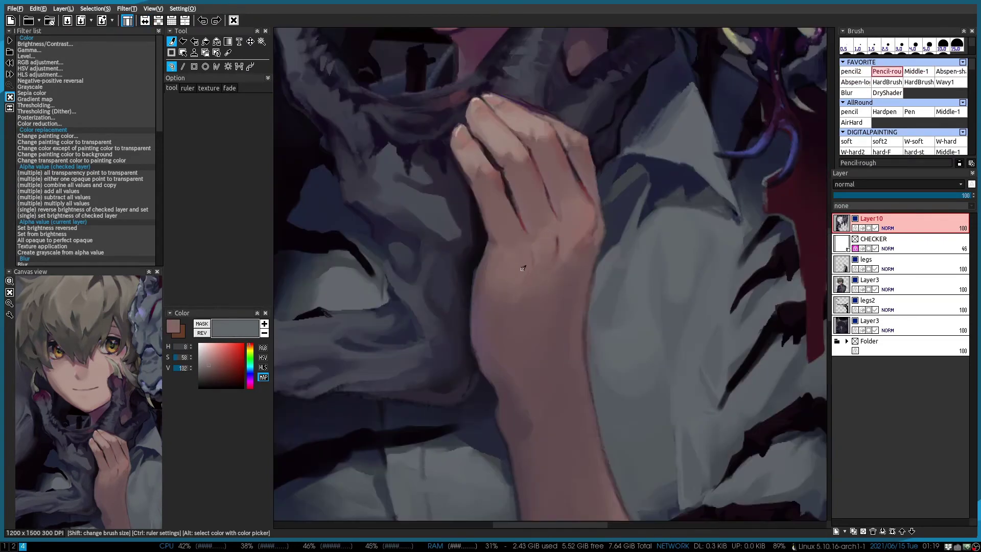
Replace the dark crease below the knuckles with a short reddish line on the back of the hand
scroll(525, 258, "up", 1)
key("2")
left_click(543, 247, "alt")
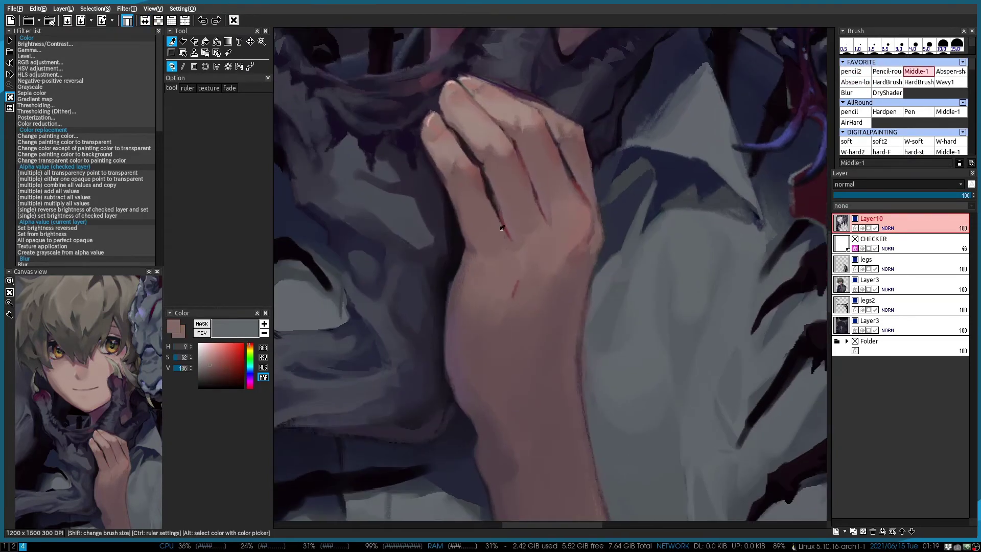
key("1")
left_click(502, 228, "alt")
scroll(542, 286, "down", 1)
scroll(543, 286, "up", 1)
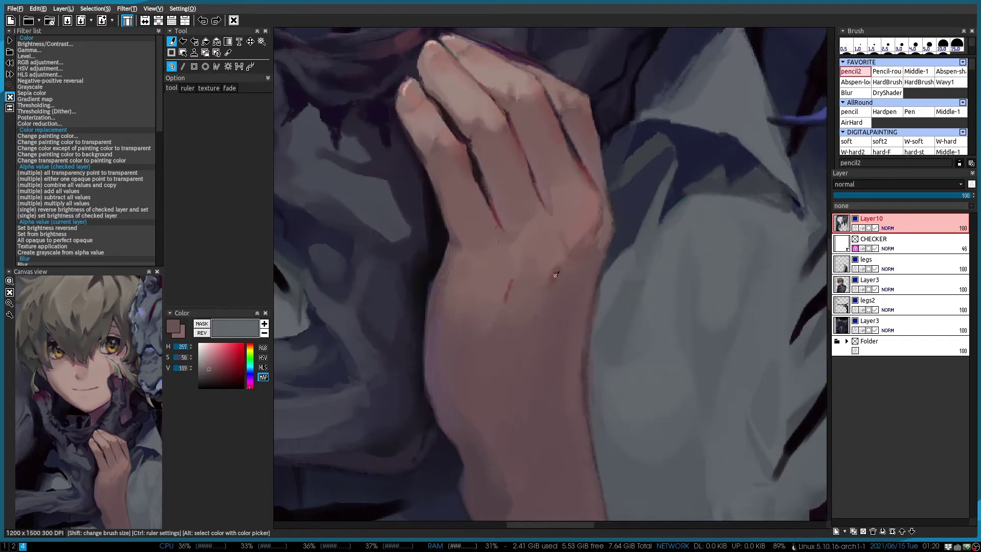
Soften the reddish line and paint subtle tendon creases below the knuckles in a sampled dark skin tone
left_click(508, 265, "alt")
scroll(508, 265, "down", 1)
scroll(526, 328, "up", 1)
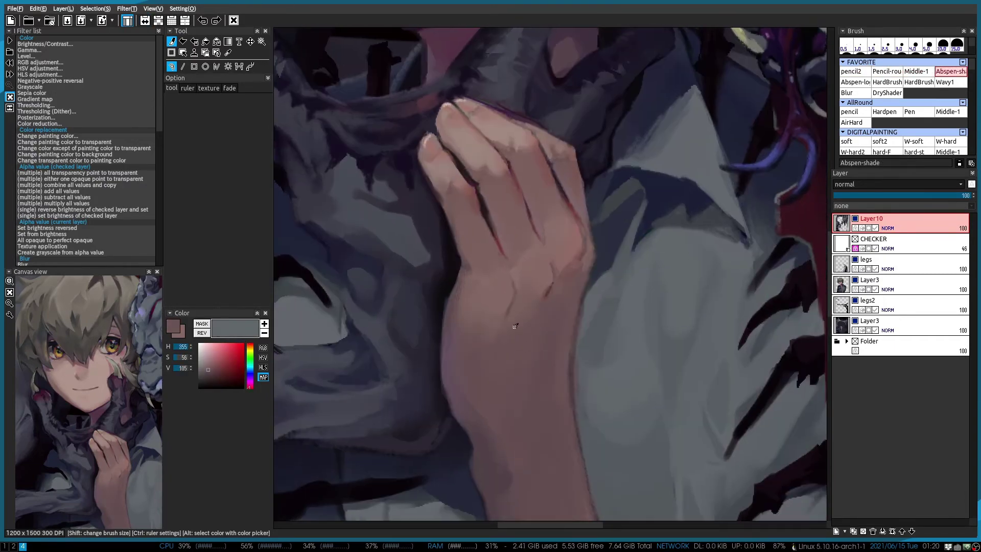
left_click_drag(524, 298, 542, 293)
Blend the skin around the knuckle creases with Abspen-shade, using tones sampled from the hand
left_click(568, 257, "alt")
scroll(568, 258, "down", 4)
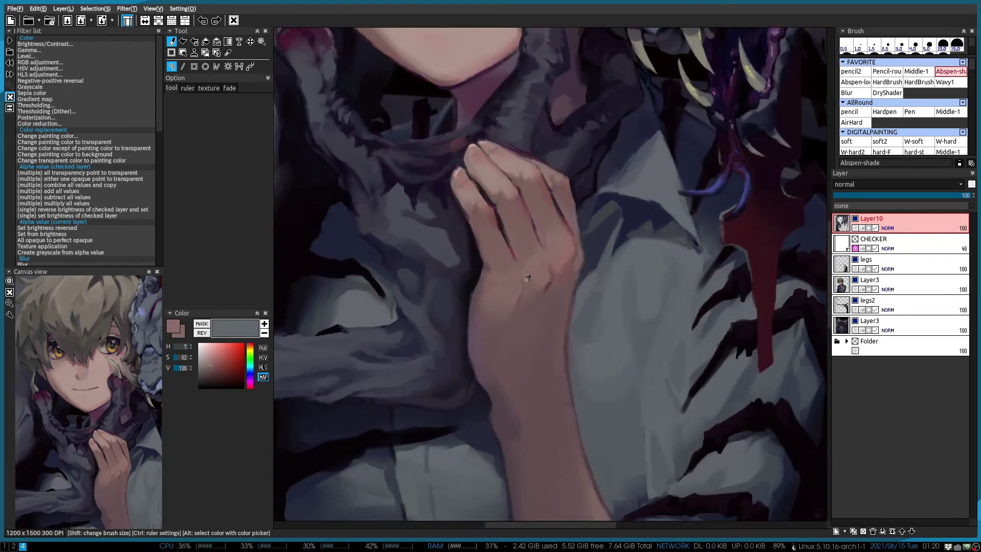
left_click(580, 251, "alt")
scroll(521, 361, "up", 4)
left_click(658, 236, "alt")
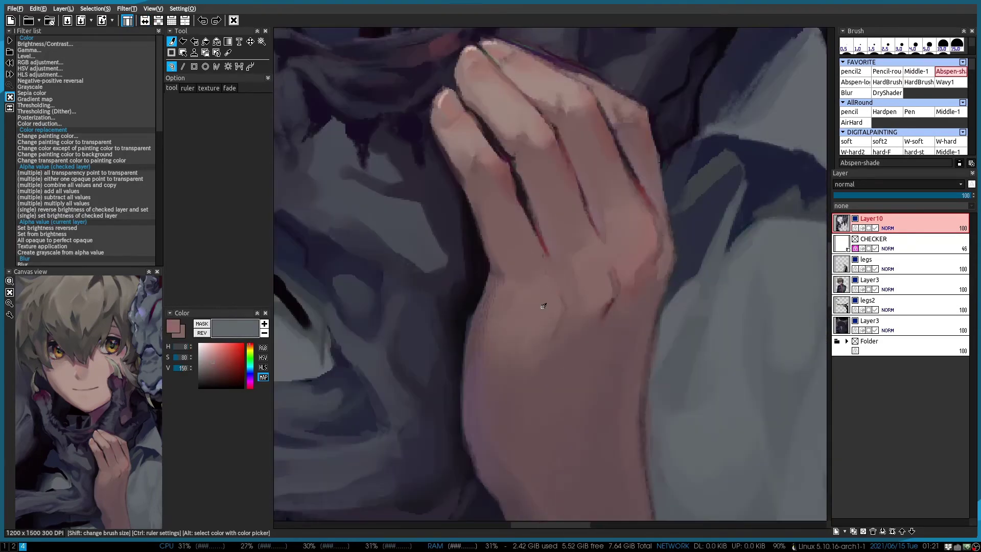
Add a new layer in multiplication mode above Layer10 and sample a skin tone from the face
scroll(543, 305, "down", 3)
key("ctrl+shift+n")
scroll(427, 242, "up", 1)
left_click(427, 242, "alt")
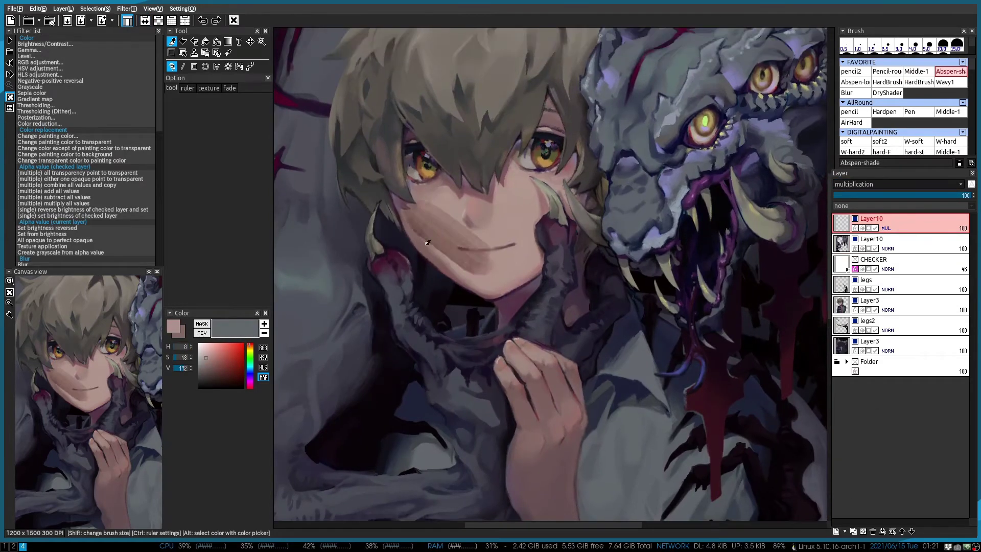
Shade the face on the multiplication layer and move that layer directly below the legs layer
left_click_drag(427, 242, 460, 214)
left_click_drag(424, 184, 481, 230)
left_click_drag(894, 224, 894, 297)
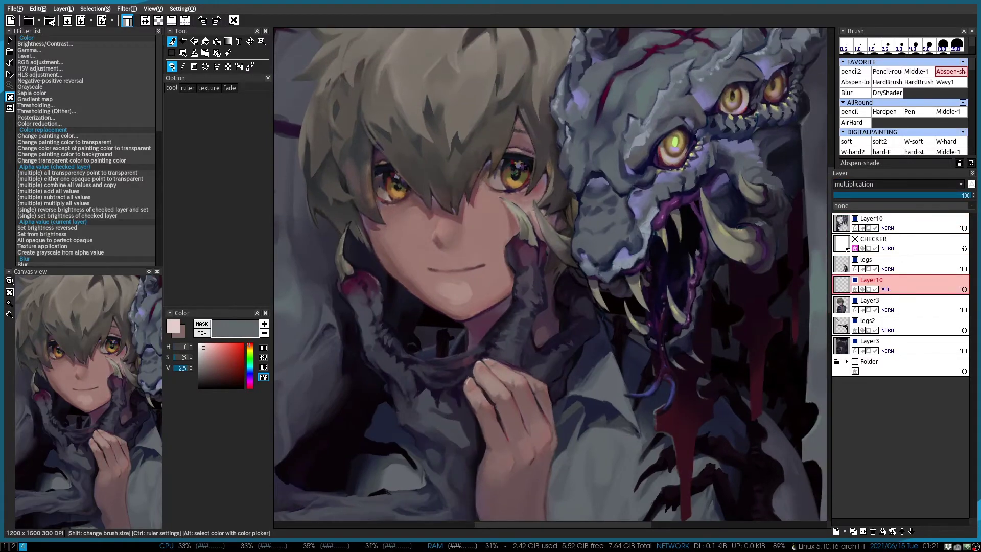
Select the chin and hand areas and add a normal-mode layer directly above the character's Layer3
left_click(894, 223)
scroll(469, 328, "up", 3)
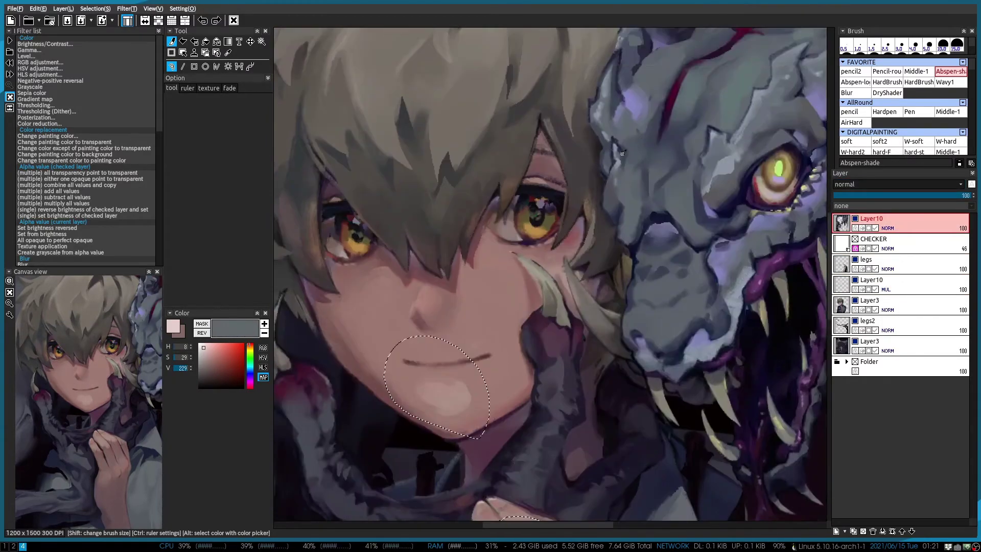
scroll(470, 325, "up", 2)
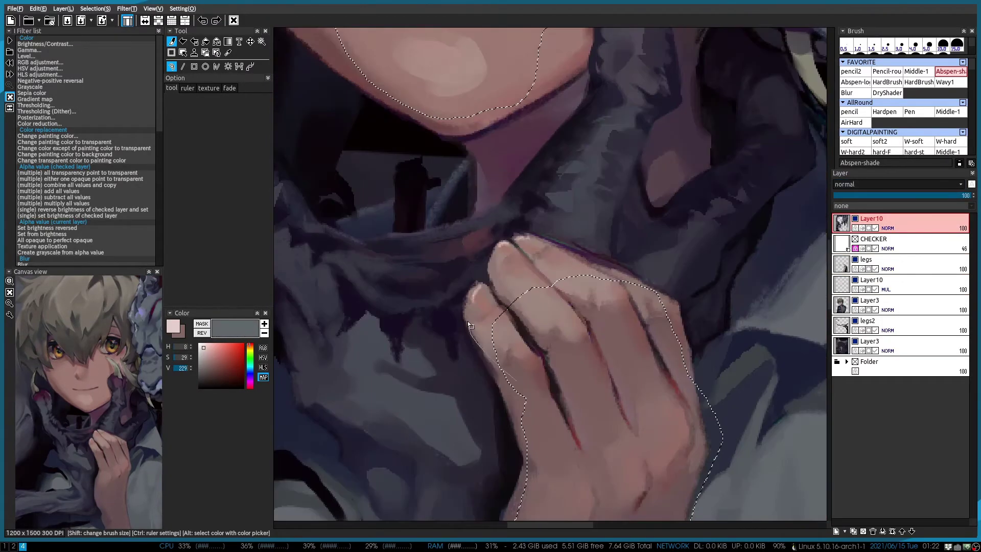
scroll(464, 302, "down", 3)
left_click(879, 302)
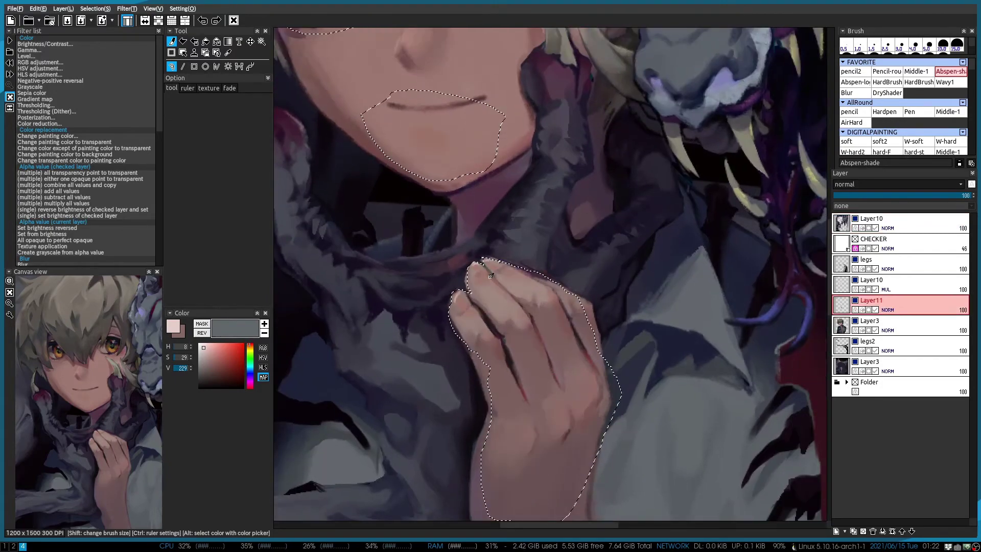
Clear the selection, make the multiplication layer active again and even out the chin's shading
scroll(511, 230, "up", 3)
left_click(871, 284)
scroll(652, 156, "down", 2)
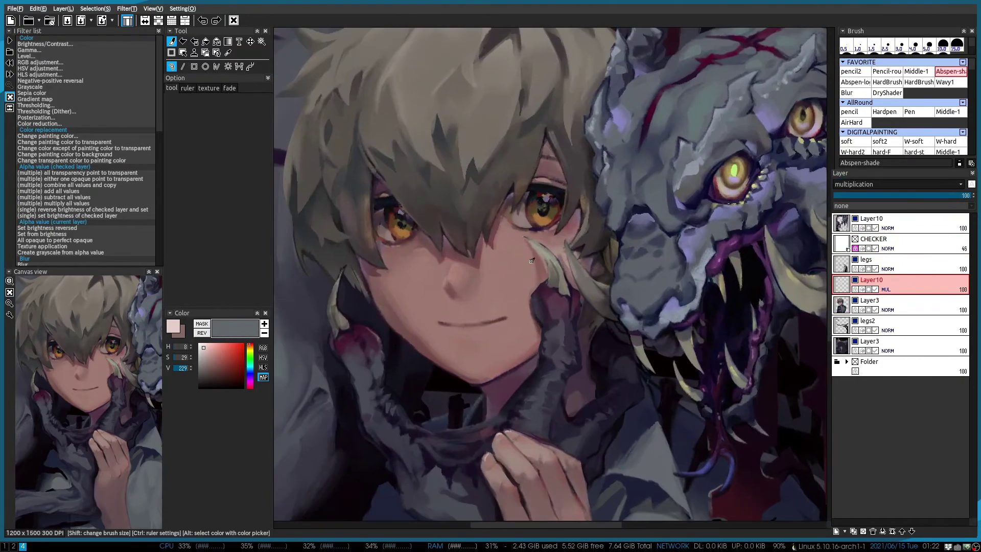
Lighten the face shading with white on the multiplication layer using the Middle-1 brush
scroll(511, 286, "down", 2)
left_click_drag(960, 195, 916, 195)
scroll(554, 131, "down", 1)
scroll(554, 130, "up", 3)
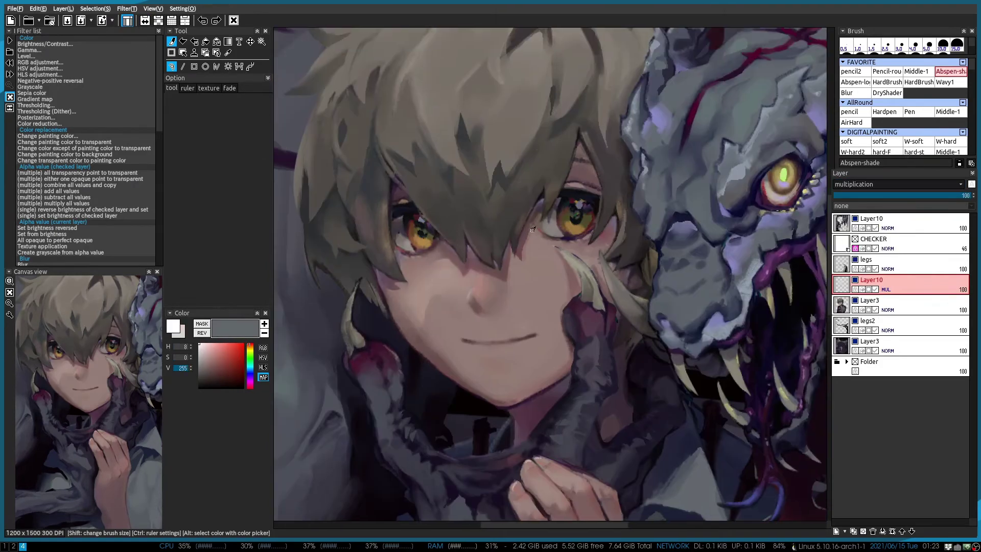
left_click(855, 82)
left_click_drag(557, 240, 499, 337)
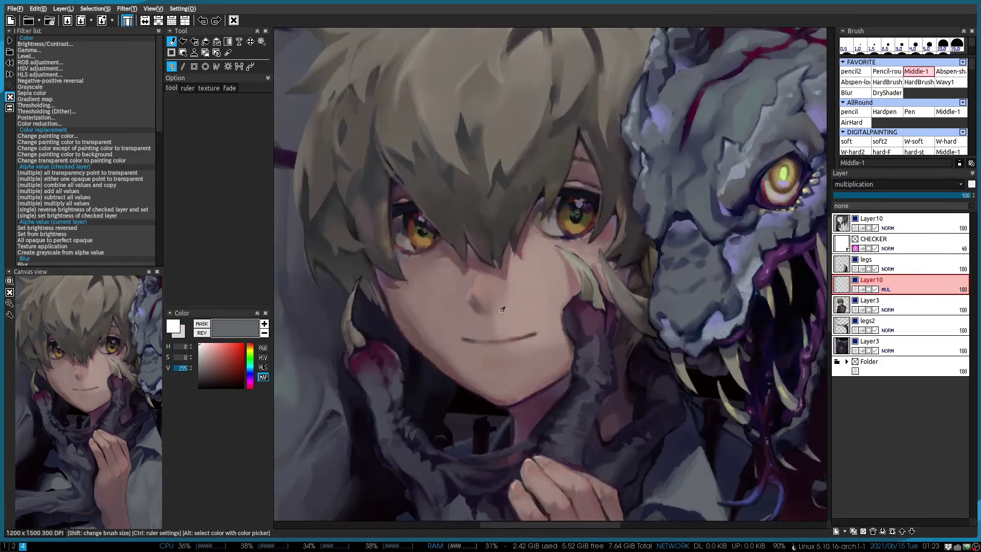
Blend the shadows on the cheeks and under the fringe with the Abspen-shade brush, alternating white and grey
scroll(488, 307, "down", 2)
key("x")
key("2")
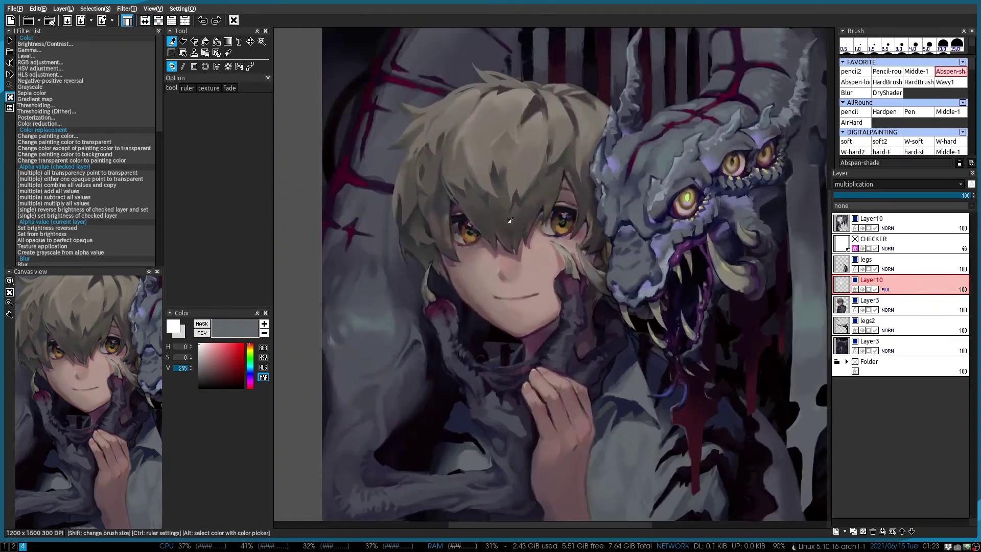
left_click_drag(515, 282, 506, 195)
left_click_drag(511, 238, 467, 182)
left_click_drag(554, 171, 506, 228)
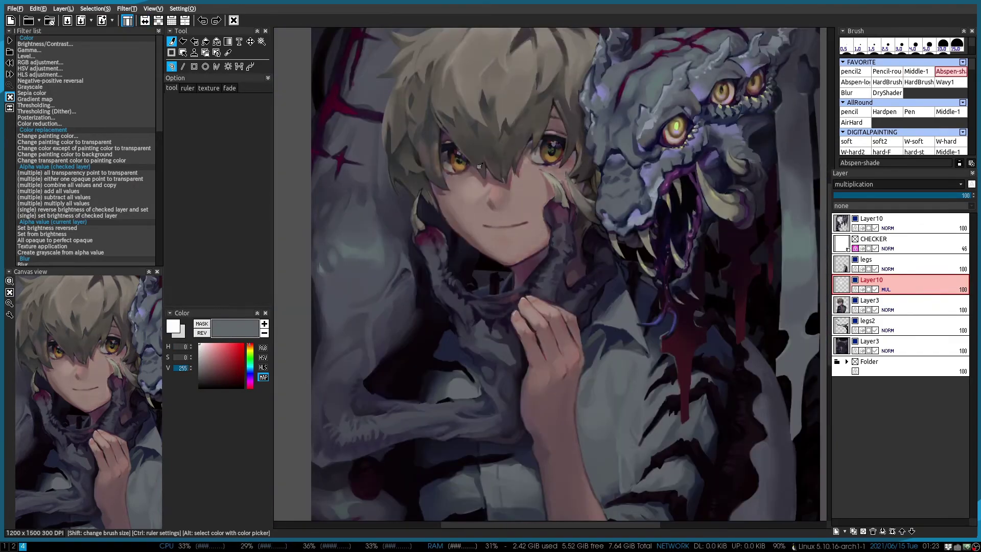
mouse_move(479, 165)
left_mouse_down()
mouse_move(542, 225)
mouse_move(541, 258)
left_mouse_up()
scroll(518, 291, "up", 2)
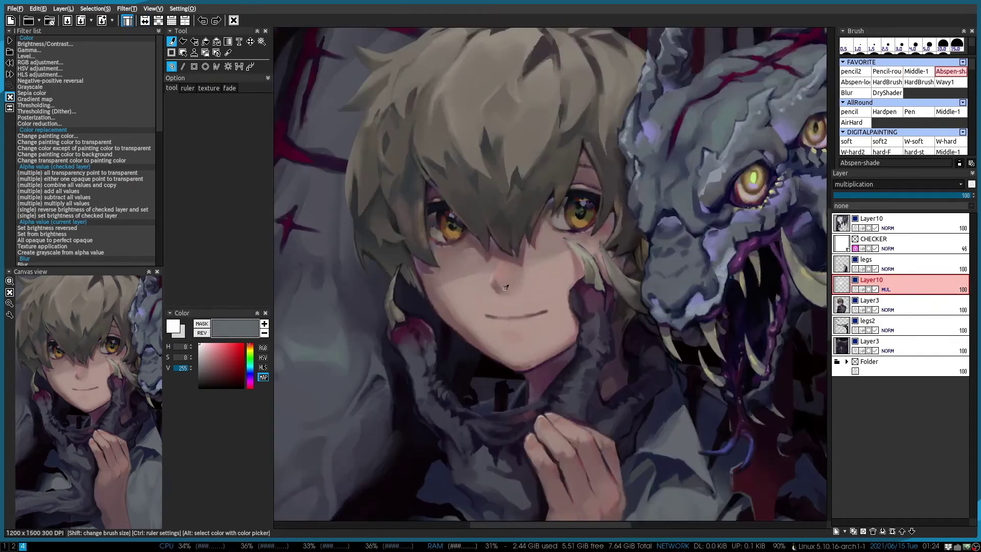
key("x")
mouse_move(476, 307)
left_mouse_down()
mouse_move(461, 242)
mouse_move(453, 283)
mouse_move(466, 303)
left_mouse_up()
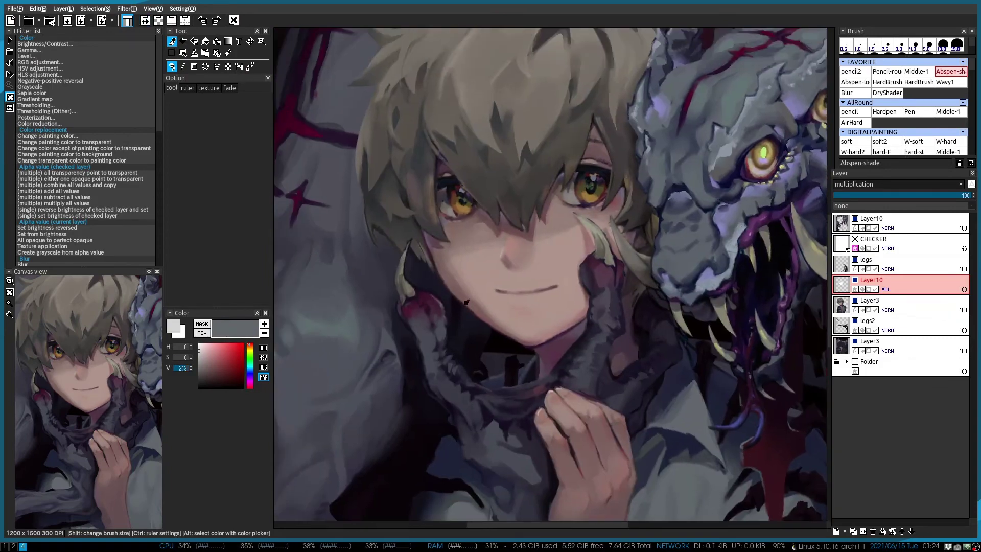
Apply an RGB adjustment to tint the multiplication layer's face shading
left_click(40, 63)
left_click_drag(176, 238, 178, 238)
left_click(196, 279)
scroll(501, 218, "up", 2)
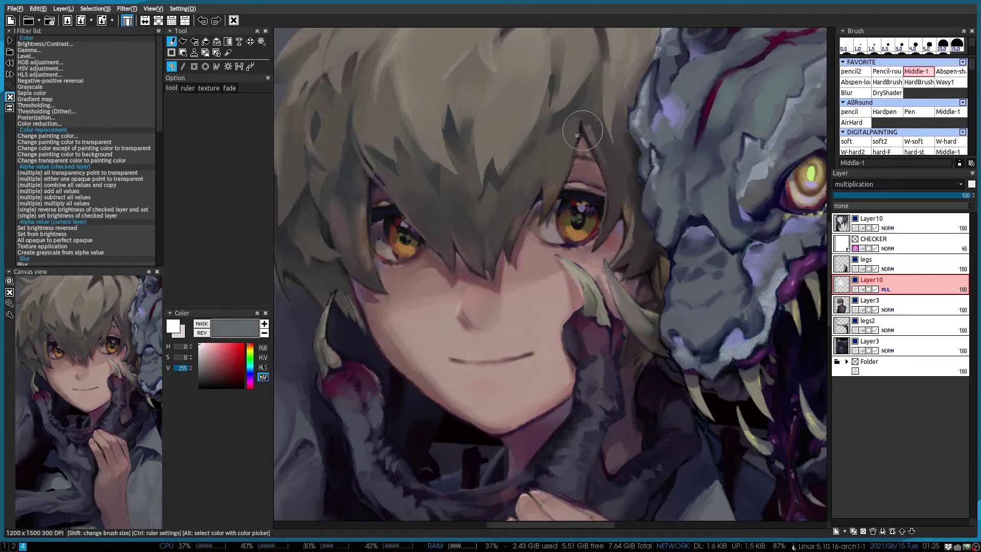
Sample a shading tone from the face and refine the shadows around the eyes and under the fringe
scroll(561, 260, "down", 2)
scroll(560, 260, "up", 3)
left_click(560, 261, "alt")
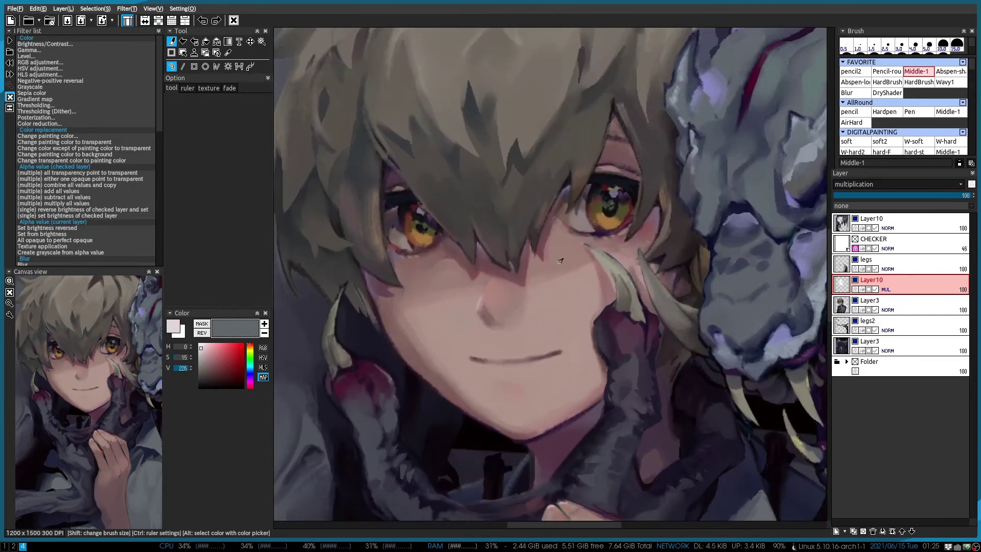
scroll(409, 258, "up", 1)
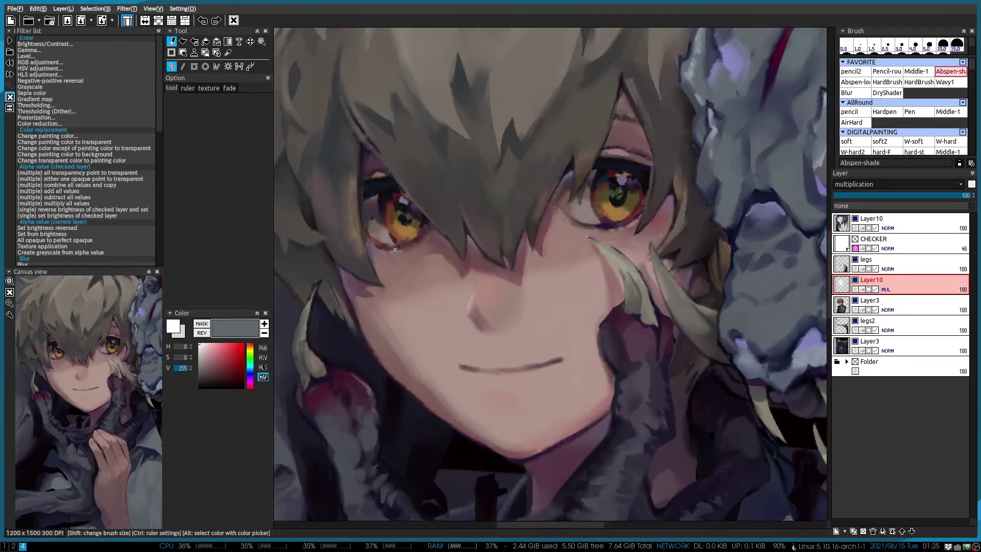
scroll(492, 242, "down", 1)
key("2")
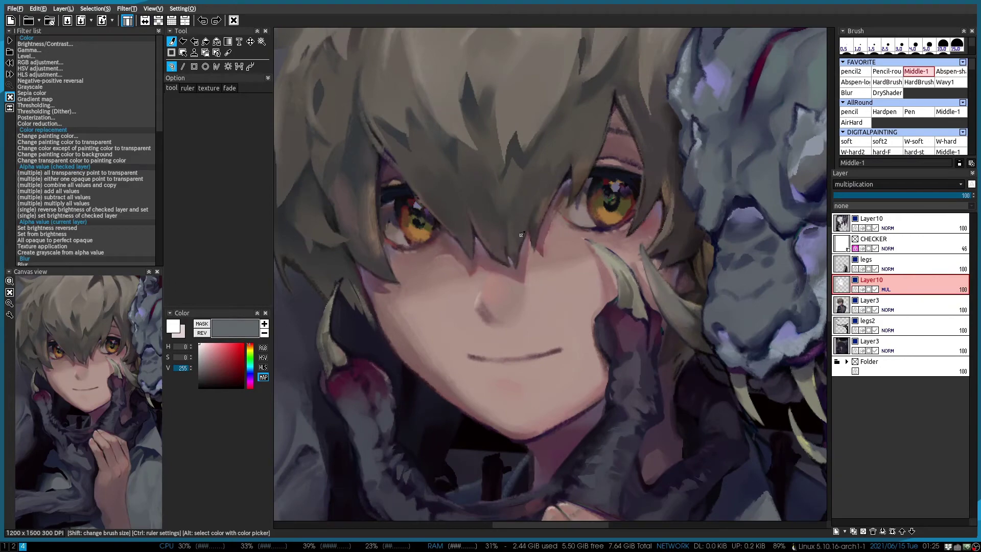
Even out the face shading on the multiplication layer with Middle-1, checking the painting in mirrored view
key("x")
scroll(522, 234, "down", 3)
key("h")
key("h")
scroll(524, 215, "up", 3)
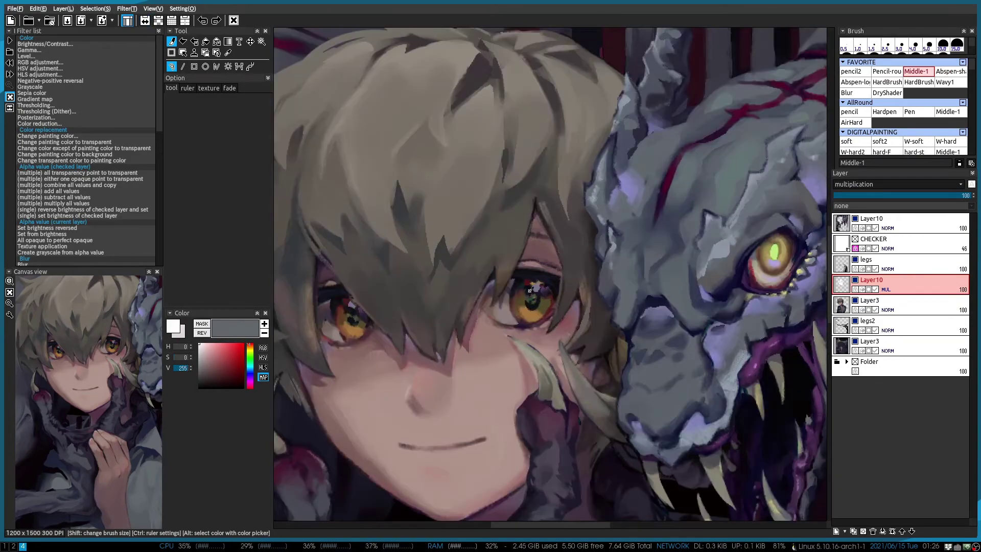
scroll(530, 290, "down", 1)
scroll(408, 278, "up", 1)
key("x")
scroll(600, 214, "down", 1)
left_click_drag(562, 229, 520, 166)
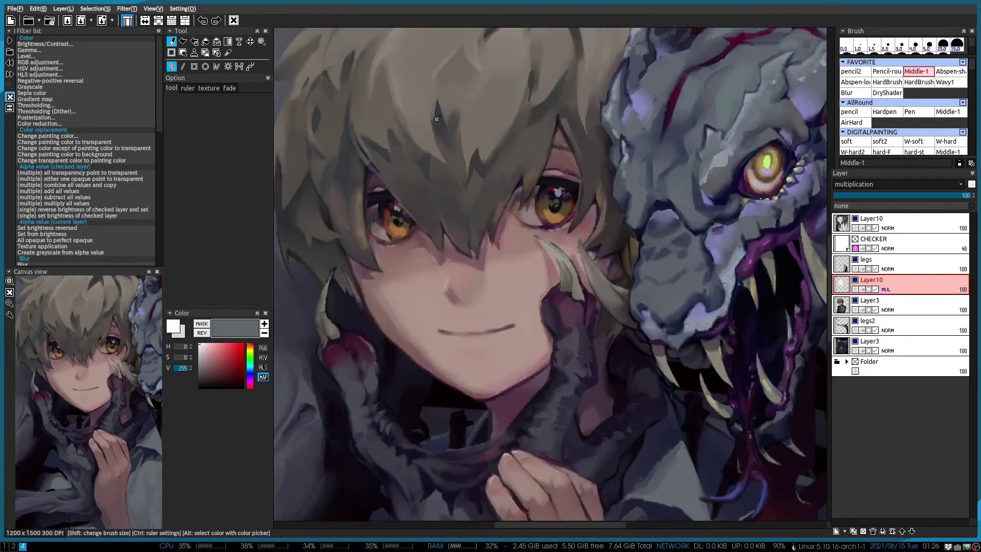
Lower the multiplication layer's opacity to 55
scroll(536, 255, "down", 3)
left_click(909, 195)
scroll(520, 211, "up", 4)
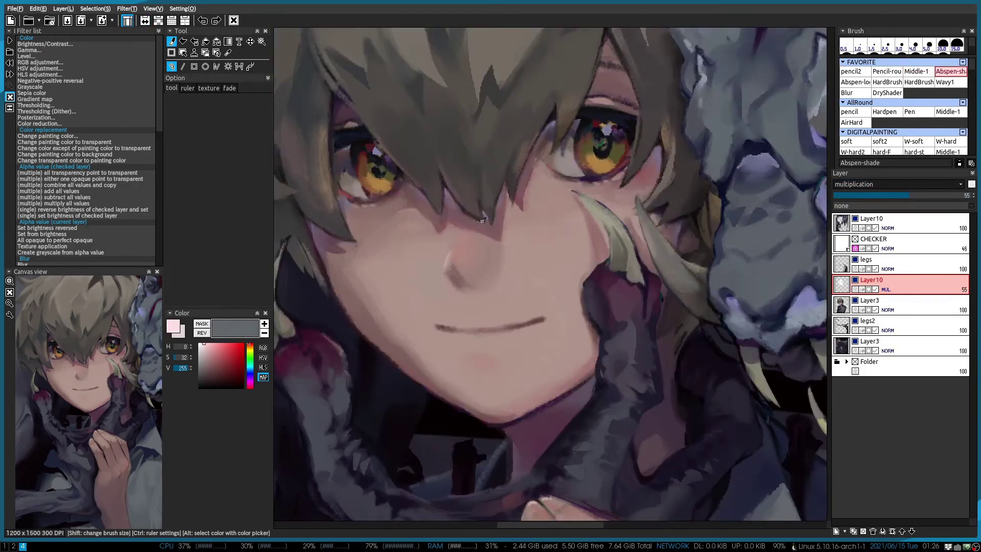
Merge the multiplication layer into the character's Layer3 below and save the painting
scroll(596, 213, "down", 3)
key("ctrl+e")
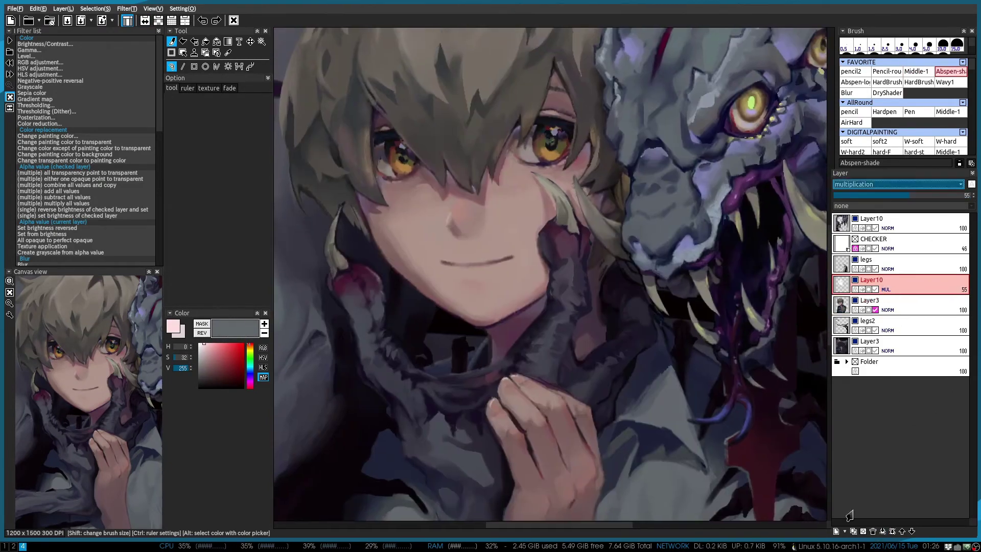
scroll(647, 201, "down", 3)
key("ctrl+s")
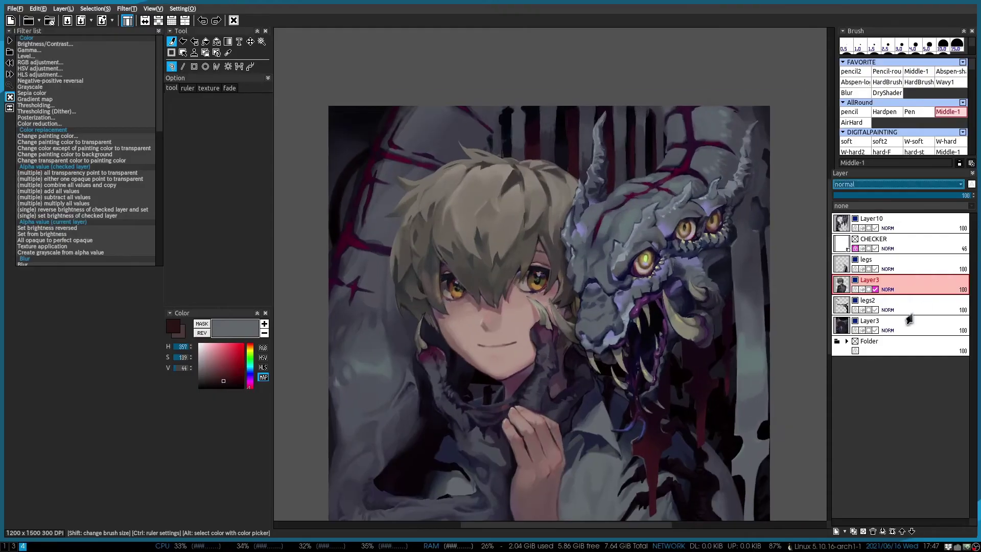
Add a normal full-color layer named "add" above the topmost Layer10
key("ctrl+shift+n")
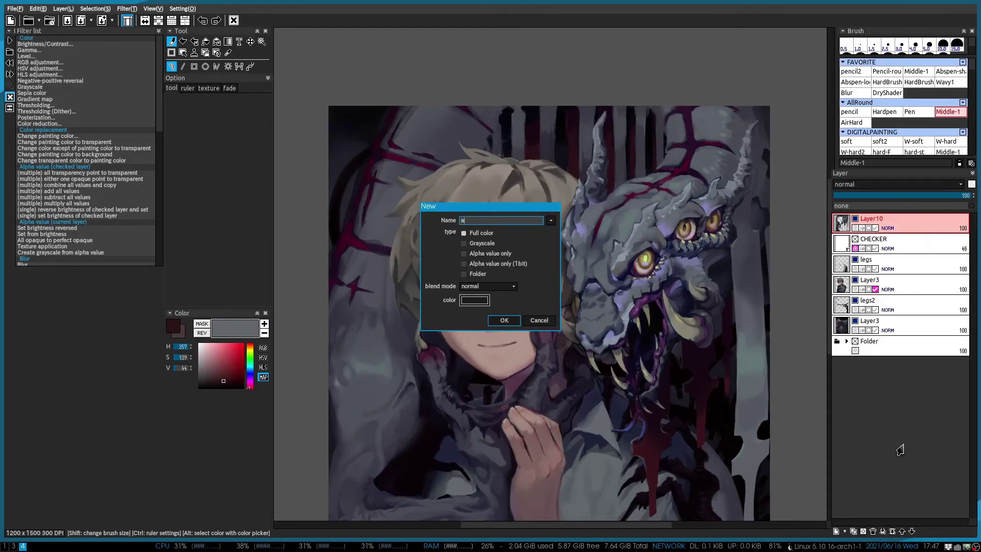
key("Return")
scroll(642, 235, "up", 3)
key("1")
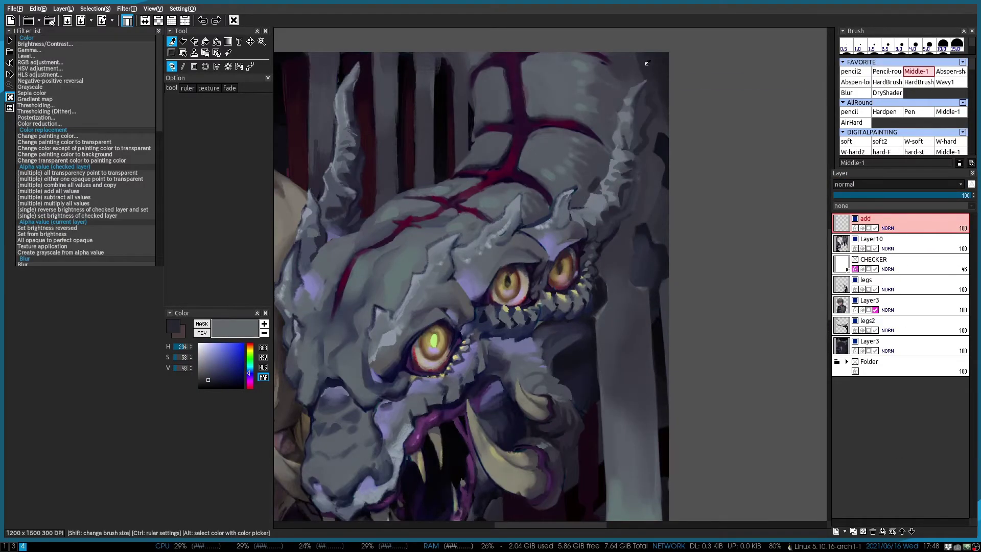
Paint jagged edges along the monster's neck segments and rear horn on the add layer with HardBrush2 and Middle-1
scroll(647, 63, "up", 2)
key("2")
left_click_drag(622, 204, 559, 294)
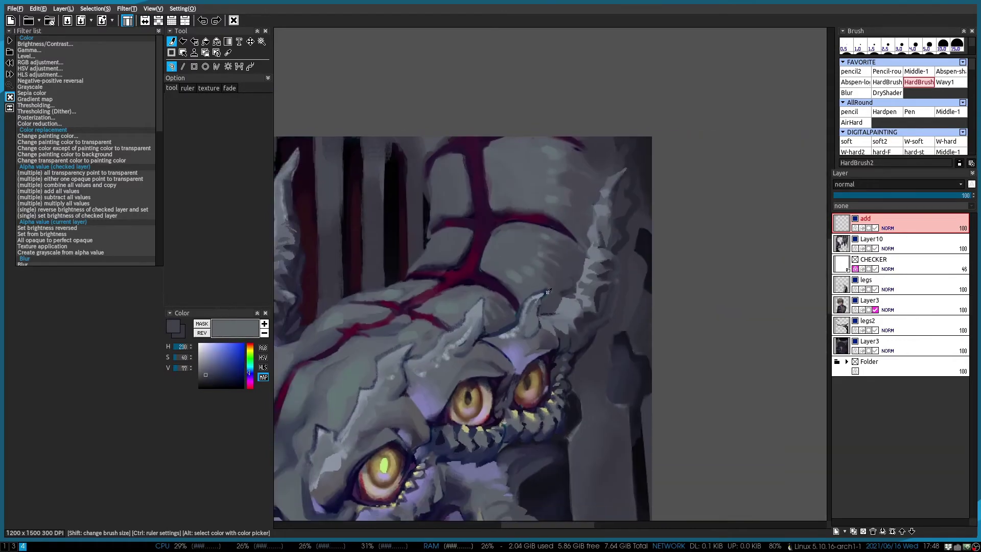
mouse_move(610, 156)
left_mouse_down()
mouse_move(552, 147)
mouse_move(581, 228)
mouse_move(494, 205)
left_mouse_up()
key("1")
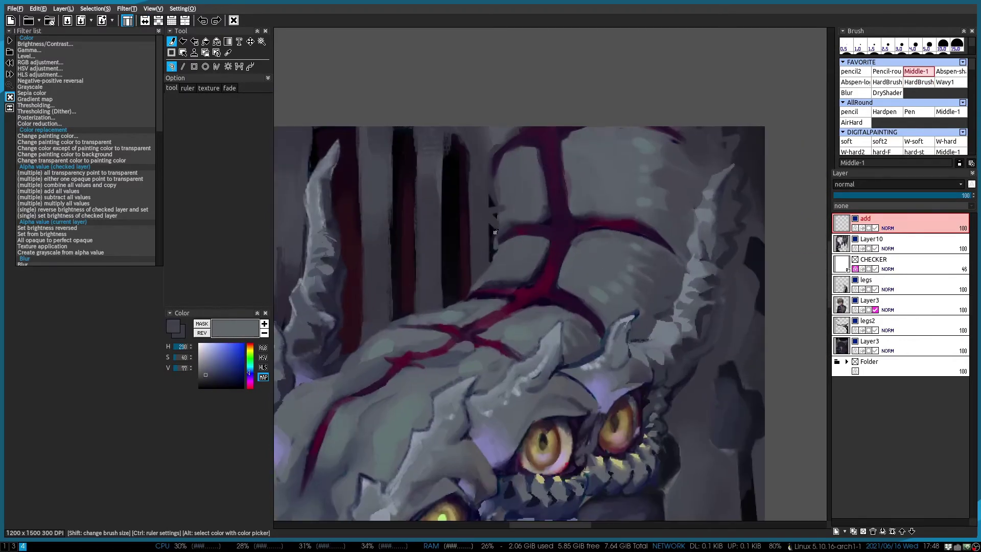
left_click_drag(474, 149, 591, 280)
left_click(597, 276, "alt")
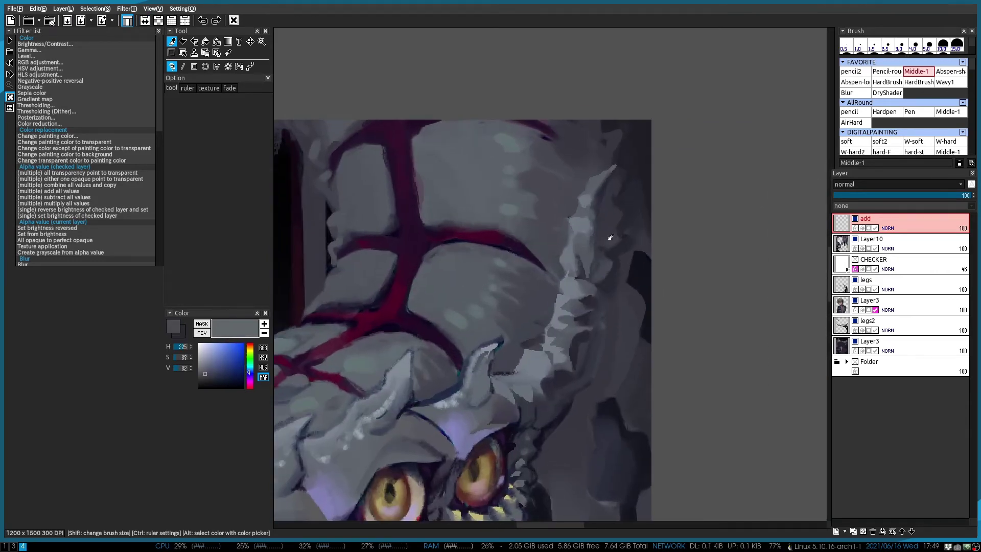
Sample a dark tone, switch to Layer10 and define the spiny ridge beside the monster's rear horn
mouse_move(610, 237)
left_mouse_down()
mouse_move(593, 214)
mouse_move(619, 128)
left_mouse_up()
left_click(603, 194, "alt")
key("2")
key("Down")
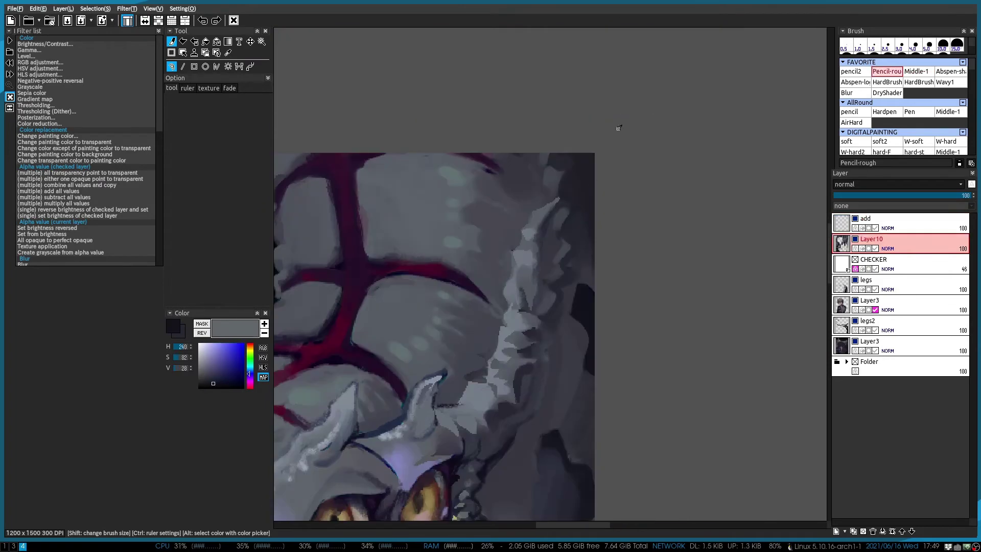
left_click_drag(537, 251, 534, 319)
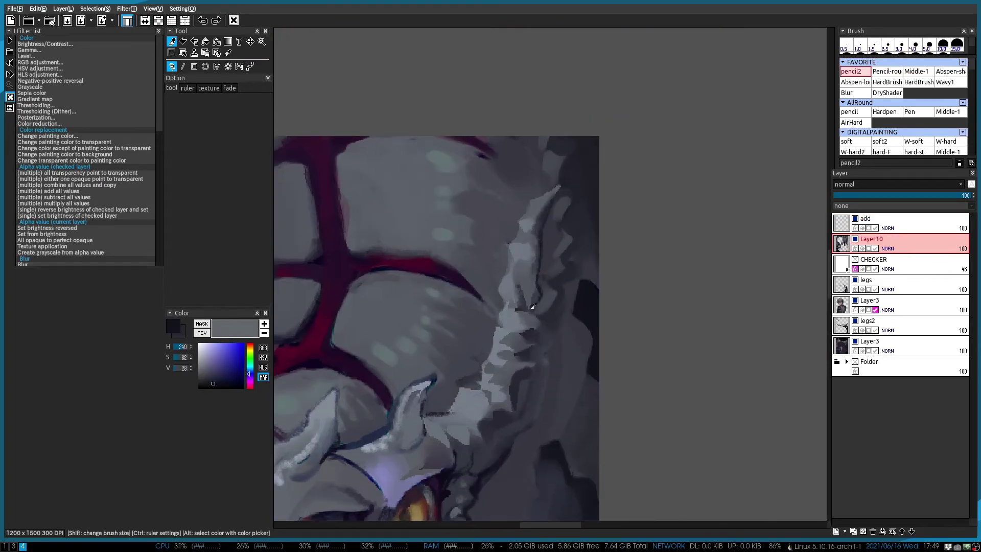
scroll(541, 359, "down", 3)
key("2")
scroll(530, 192, "down", 3)
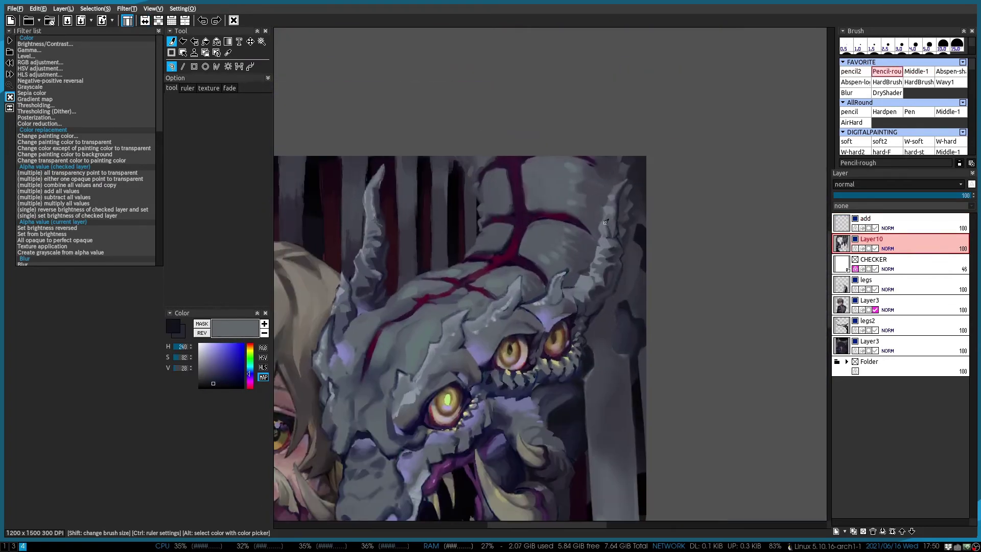
Return to the add layer and shade the grey tentacle behind the character's hair with sampled tones
key("Up")
key("3")
left_click(449, 201, "alt")
scroll(458, 189, "down", 3)
scroll(492, 157, "up", 4)
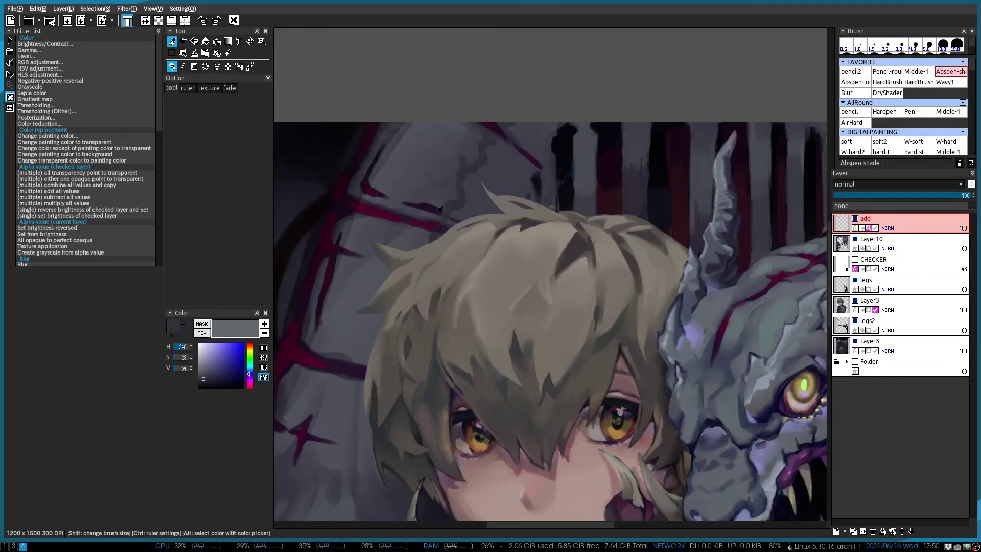
left_click(432, 207, "alt")
scroll(435, 204, "up", 2)
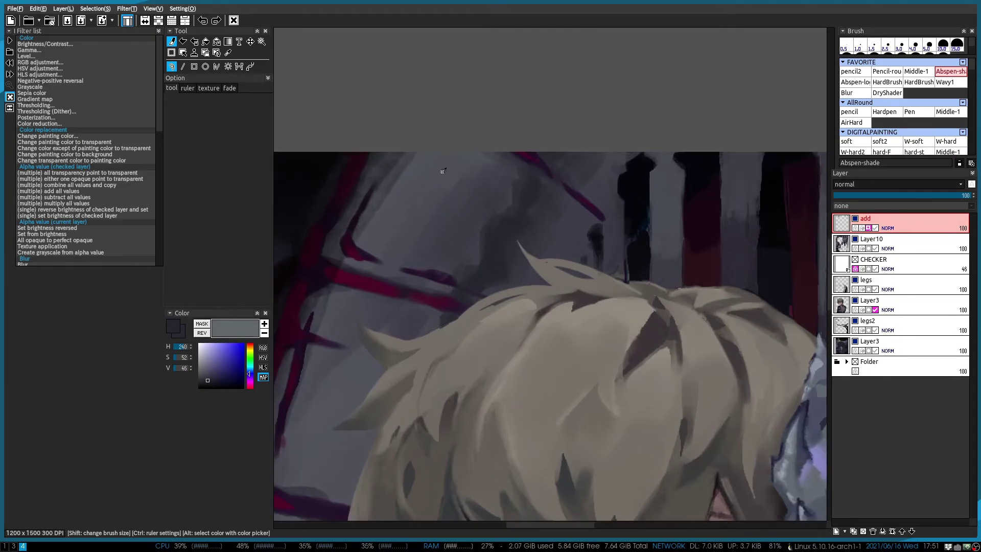
Paint lighter jagged patches along the tentacle's edge above the hair with HardBrush2 and Pencil-rough
scroll(459, 255, "up", 1)
key("3")
left_click_drag(492, 220, 515, 206)
scroll(487, 236, "down", 3)
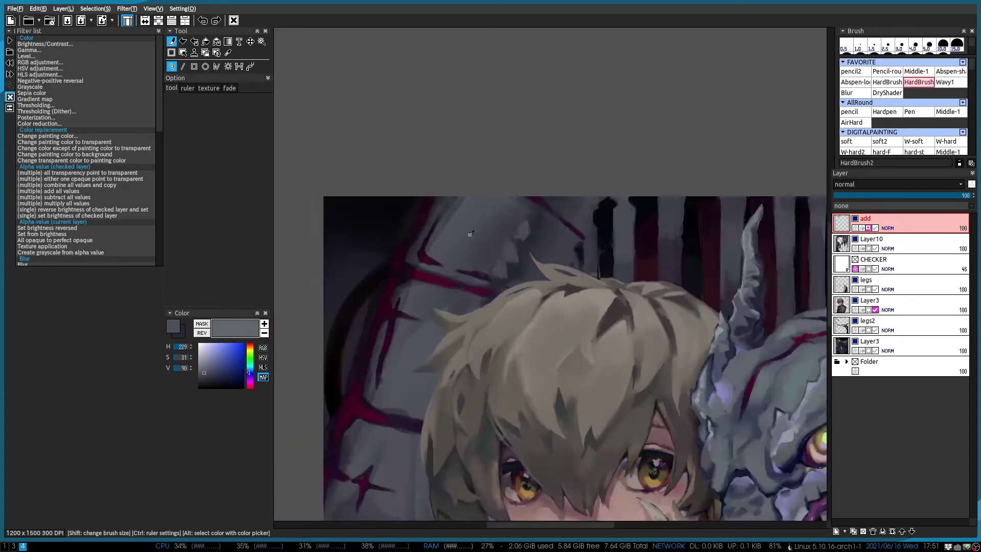
scroll(575, 176, "up", 3)
key("5")
left_click(575, 176, "alt")
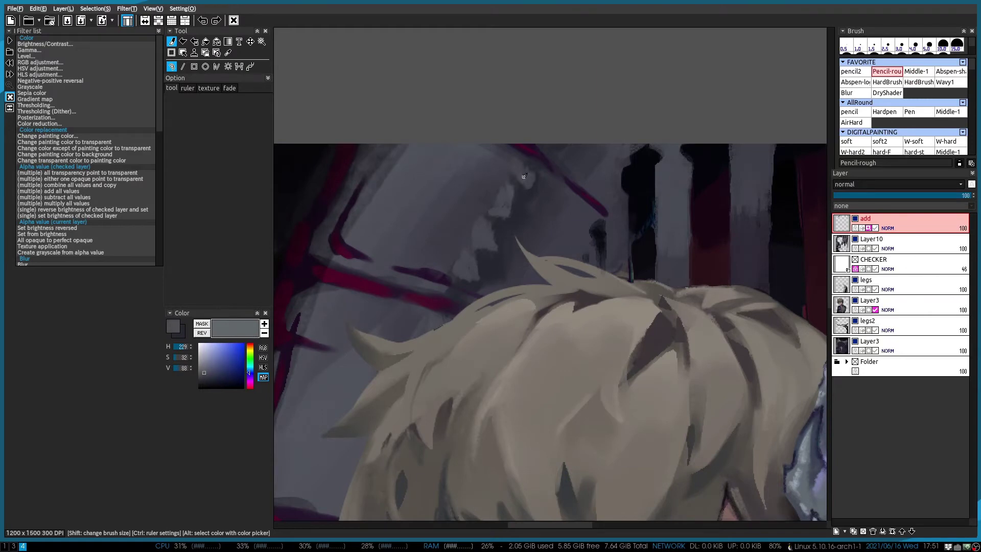
Blend the jagged patches on the tentacle above the hair with the Abspen-shade brush
scroll(483, 231, "down", 3)
scroll(483, 231, "up", 3)
key("4")
scroll(460, 219, "down", 1)
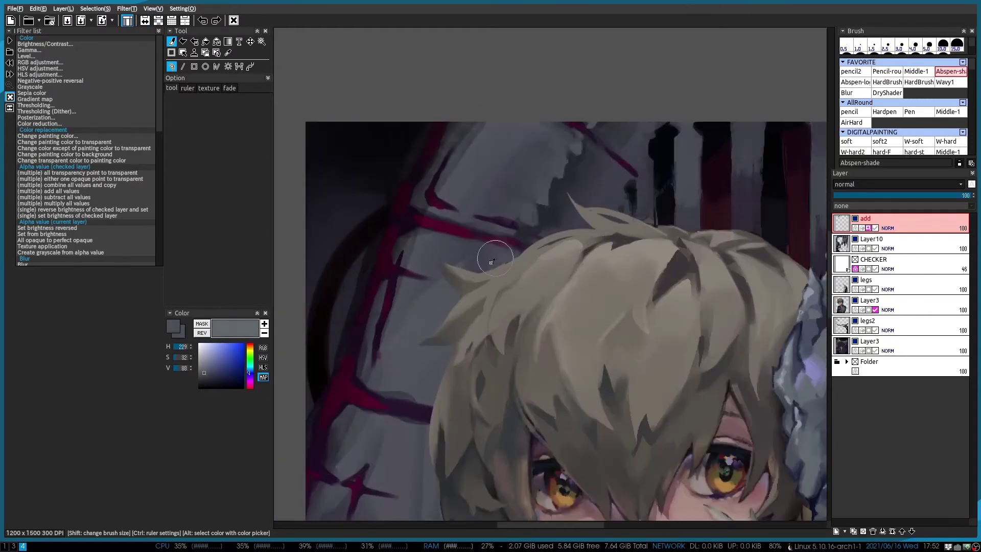
Sample a dark tone and deepen the tentacle's shadow beside the character's hair and cheek
scroll(499, 258, "up", 1)
left_click(480, 327, "alt")
left_click_drag(487, 376, 514, 271)
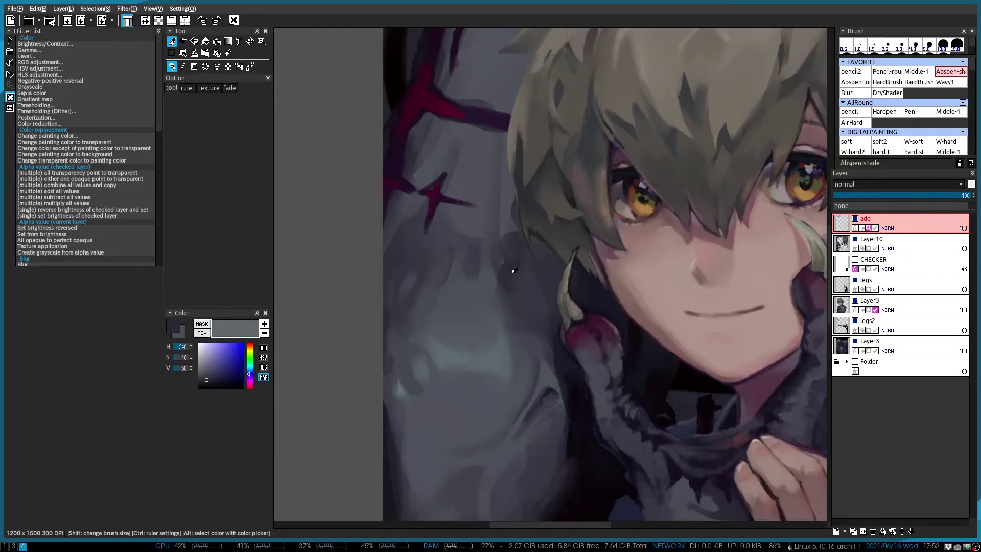
scroll(502, 207, "down", 2)
scroll(534, 204, "up", 2)
key("3")
scroll(576, 235, "down", 2)
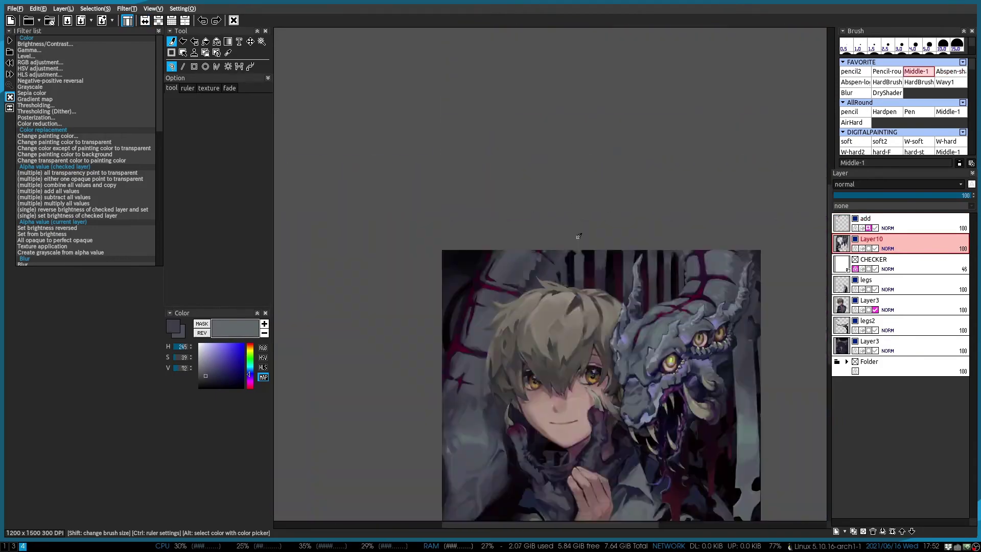
Refine the tentacle's broken edge above the hair on Layer10 with sampled greys and the Pencil-rough brush
scroll(581, 179, "up", 1)
scroll(581, 178, "up", 1)
scroll(511, 181, "down", 2)
scroll(508, 183, "up", 2)
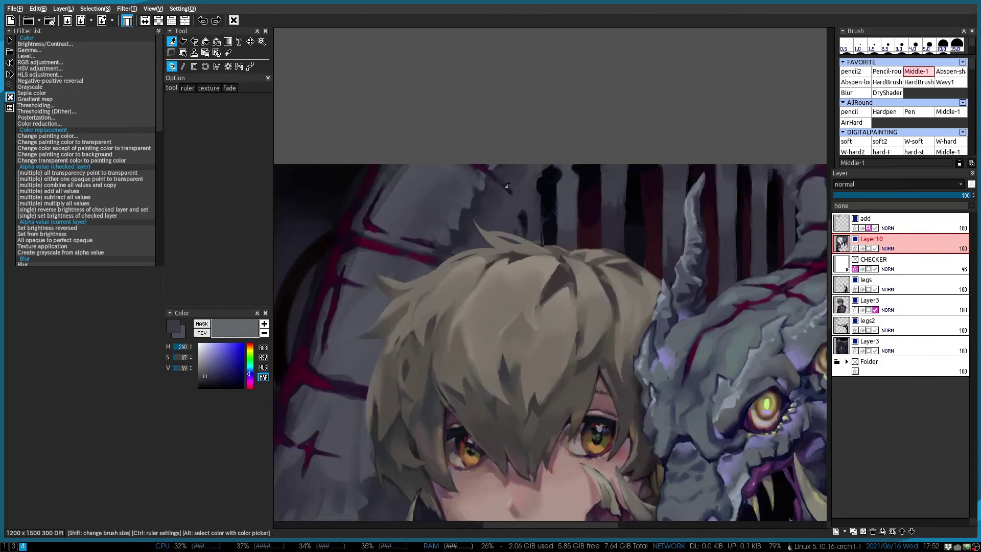
left_click(508, 185, "alt")
scroll(484, 176, "up", 2)
key("2")
left_click(483, 179, "alt")
scroll(511, 204, "down", 3)
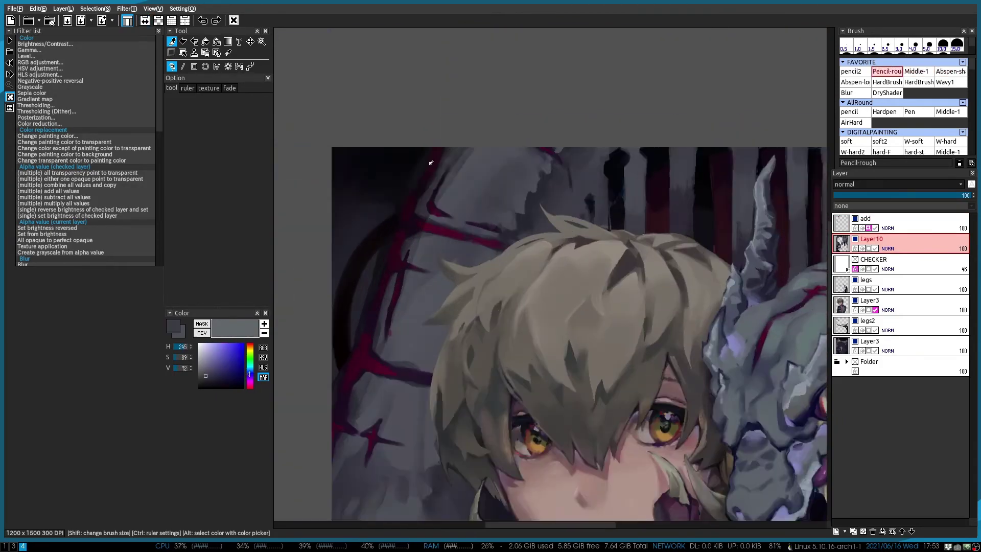
Sample near-black tones and shape the small dark gap beside the pillars above the hair with Pencil-rough
scroll(536, 228, "up", 2)
key("h")
key("h")
scroll(518, 179, "up", 2)
left_click(517, 179, "alt")
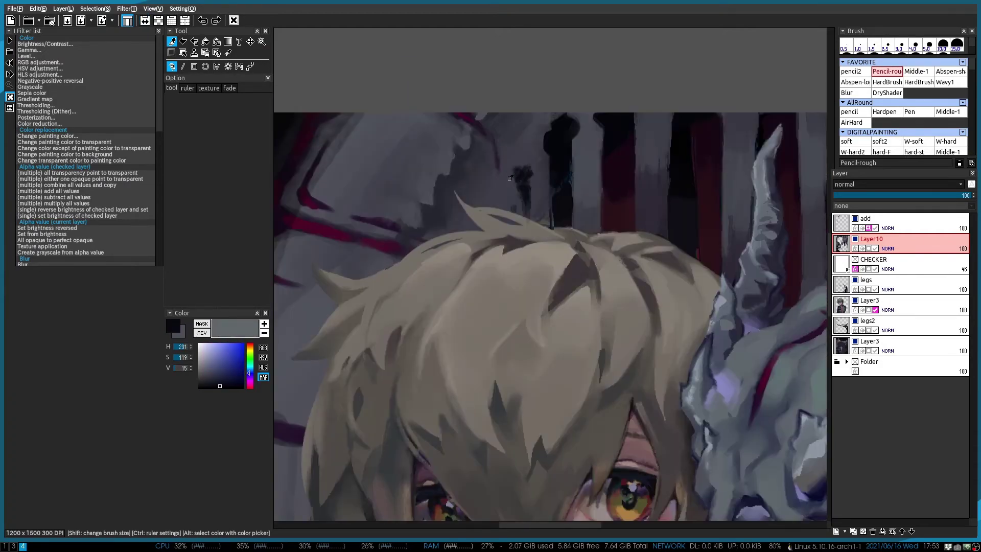
scroll(516, 186, "down", 2)
left_click(757, 380, "alt")
key("h")
key("h")
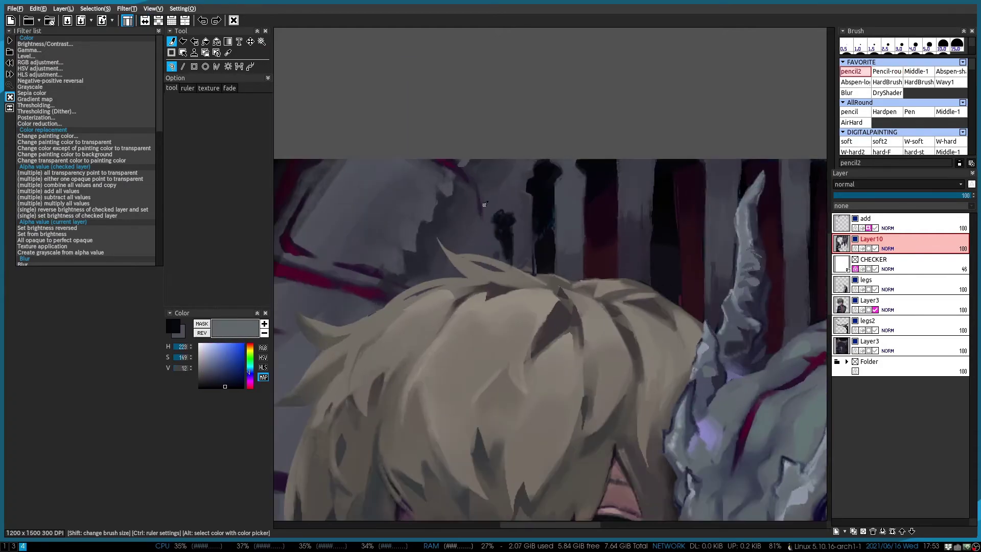
Sample dark blue tones and repaint the small dark gap beside the pillars above the hair with the Middle-1 brush
left_click(760, 383, "alt")
scroll(760, 383, "down", 1)
scroll(495, 179, "up", 3)
key("3")
left_click(495, 179, "alt")
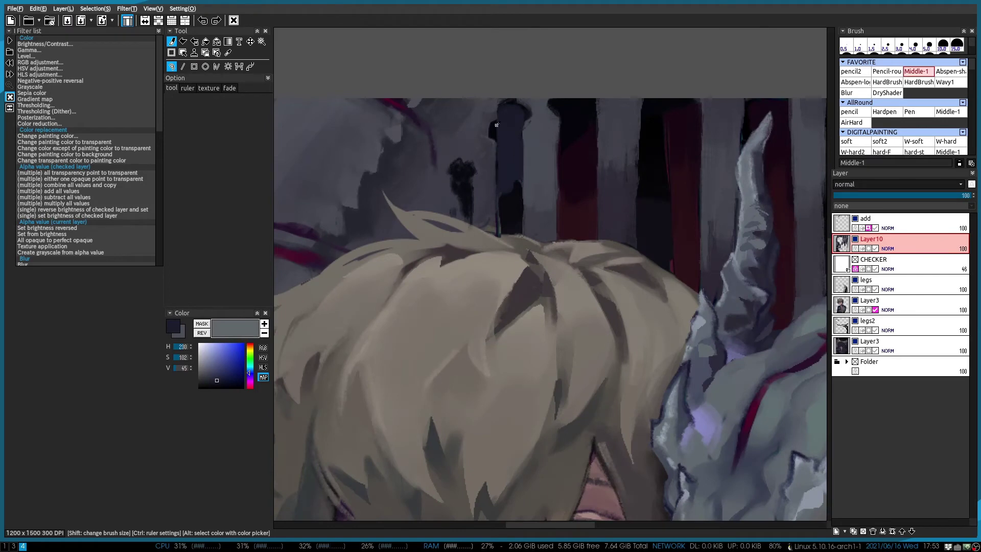
mouse_move(559, 120)
left_mouse_down()
mouse_move(569, 160)
mouse_move(427, 351)
mouse_move(464, 260)
left_mouse_up()
left_click(427, 350, "alt")
left_click(419, 368, "alt")
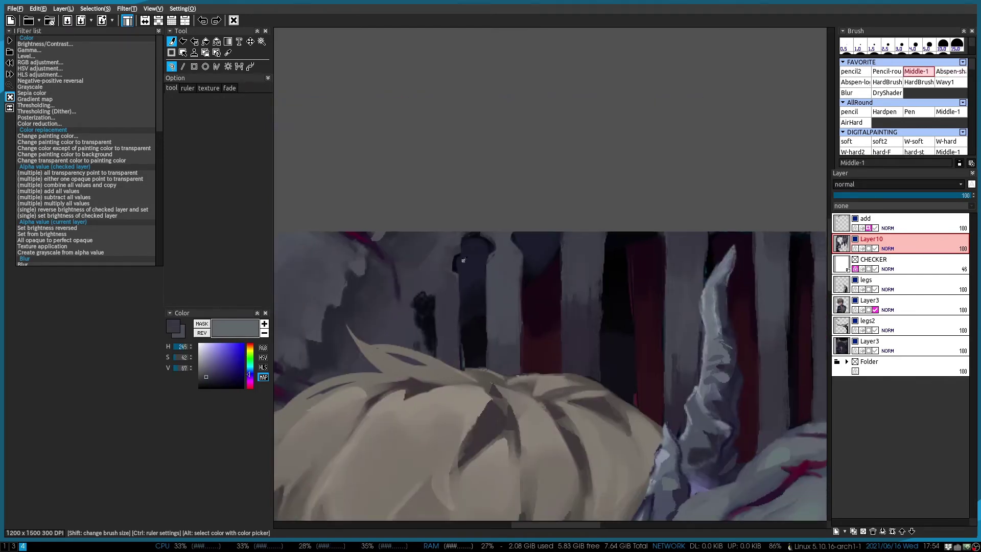
Shape the gap beside the pillars into a dark arched recess and shade it with the Abspen-shade brush
scroll(446, 304, "down", 1)
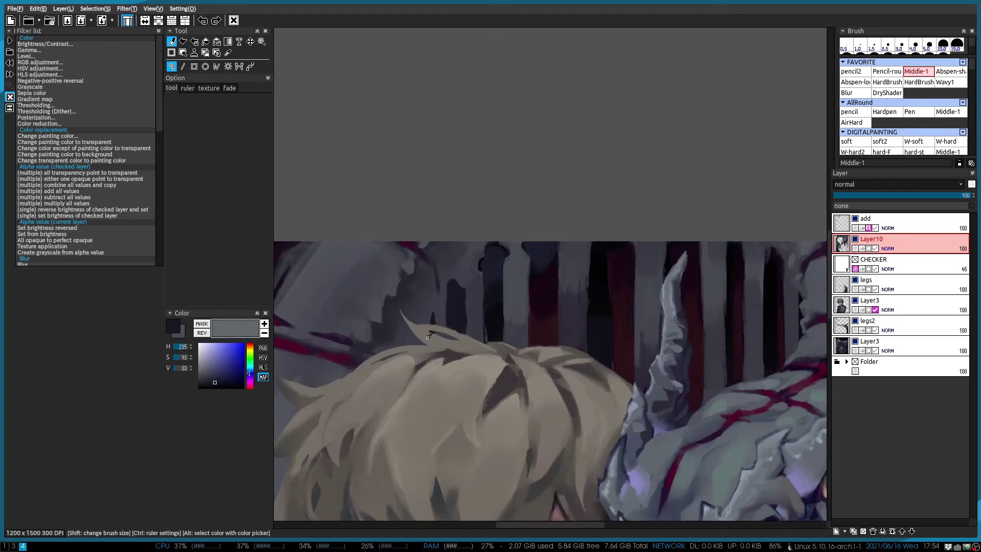
scroll(517, 289, "up", 1)
left_click(500, 306, "alt")
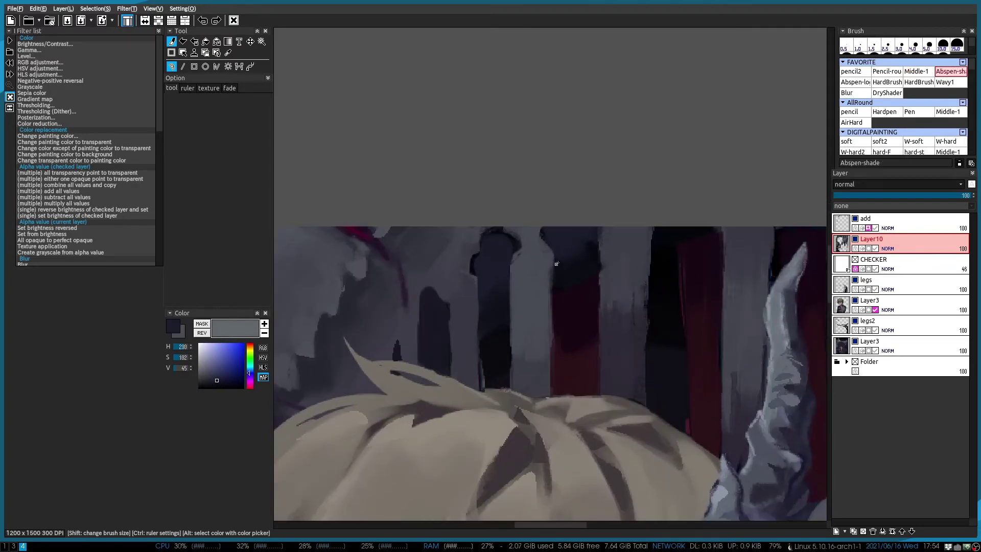
scroll(556, 263, "down", 1)
Sample greys and brighten the faces of the pillars above the hair with the HardBrush2 brush
left_click(462, 240, "alt")
scroll(462, 240, "up", 1)
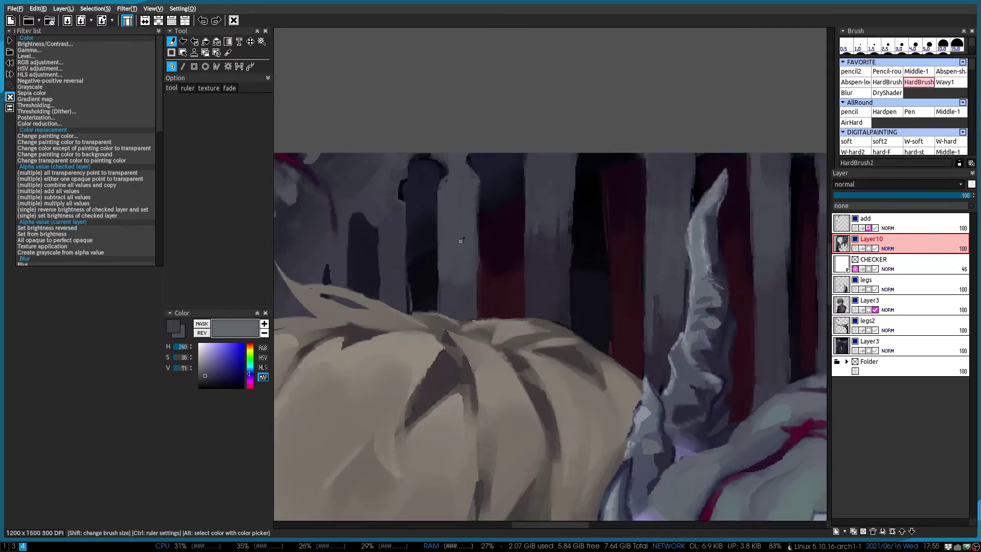
scroll(533, 207, "down", 1)
left_click(460, 204, "alt")
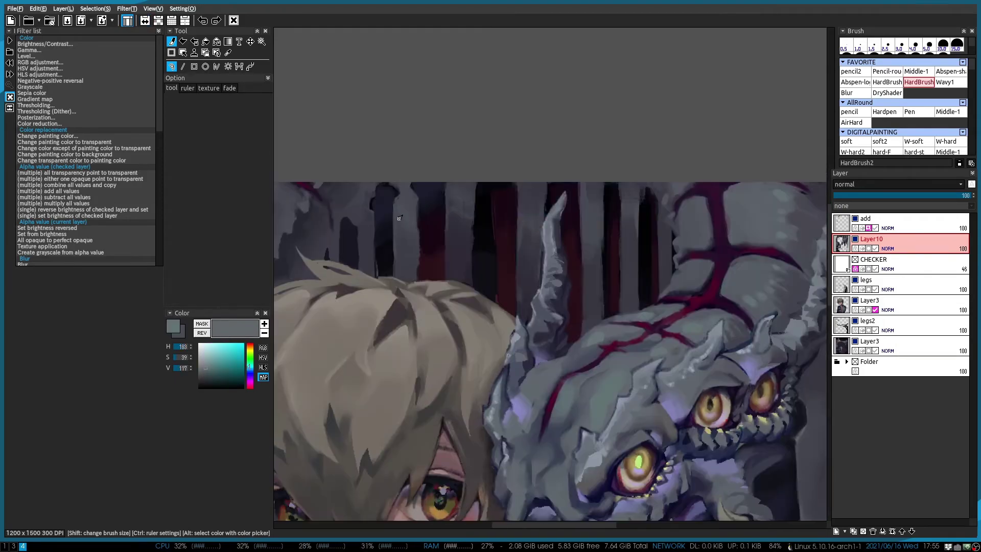
scroll(454, 176, "down", 1)
key("h")
Sample a dark maroon and darken the upper part of the red gap between the pillars near the horn
scroll(453, 176, "up", 3)
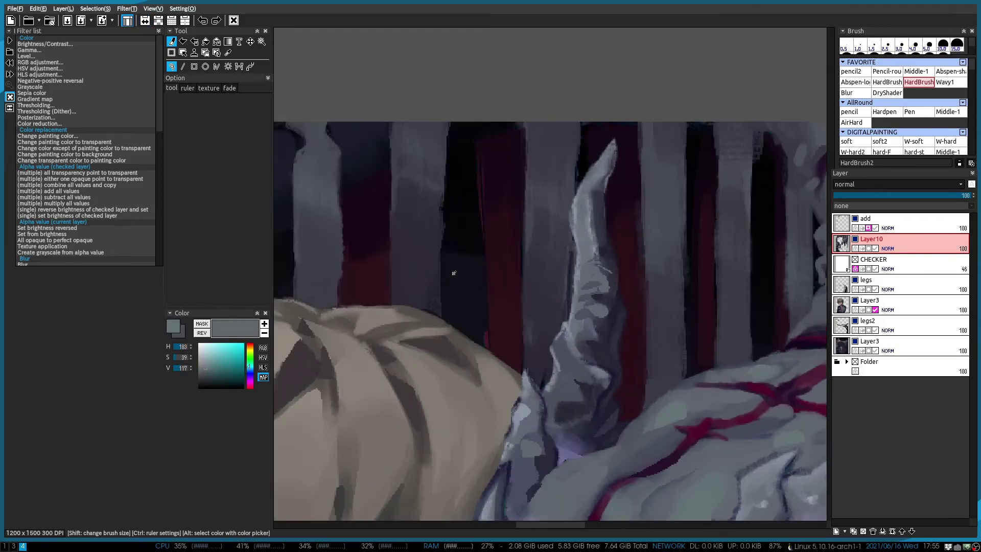
left_click(484, 354, "alt")
scroll(474, 238, "up", 2)
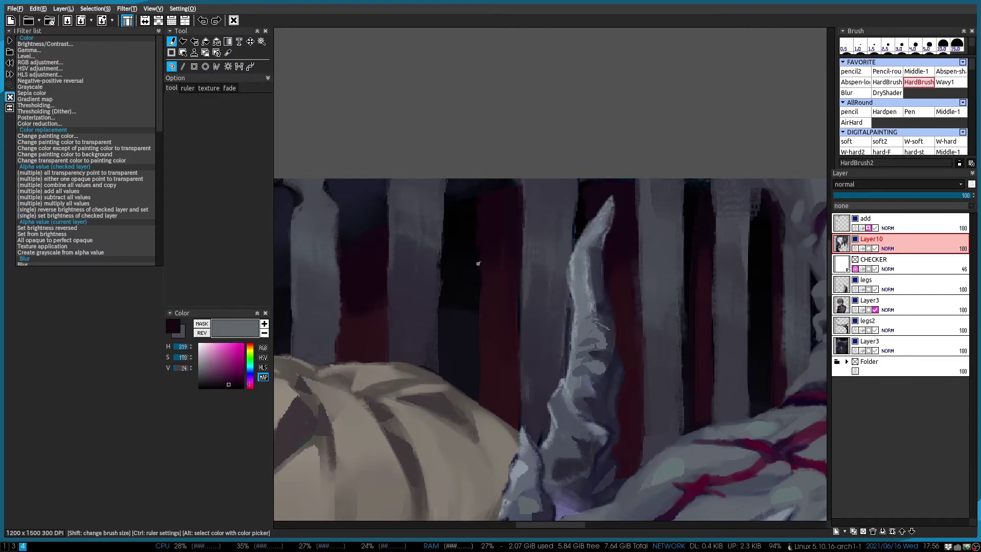
scroll(478, 264, "down", 3)
scroll(450, 307, "up", 4)
On the add layer, refine the tentacle's jagged broken edge above the hair with sampled blue-greys, using pencil2 and Pencil-rough
key("1")
key("ctrl+Up")
left_click(464, 198, "alt")
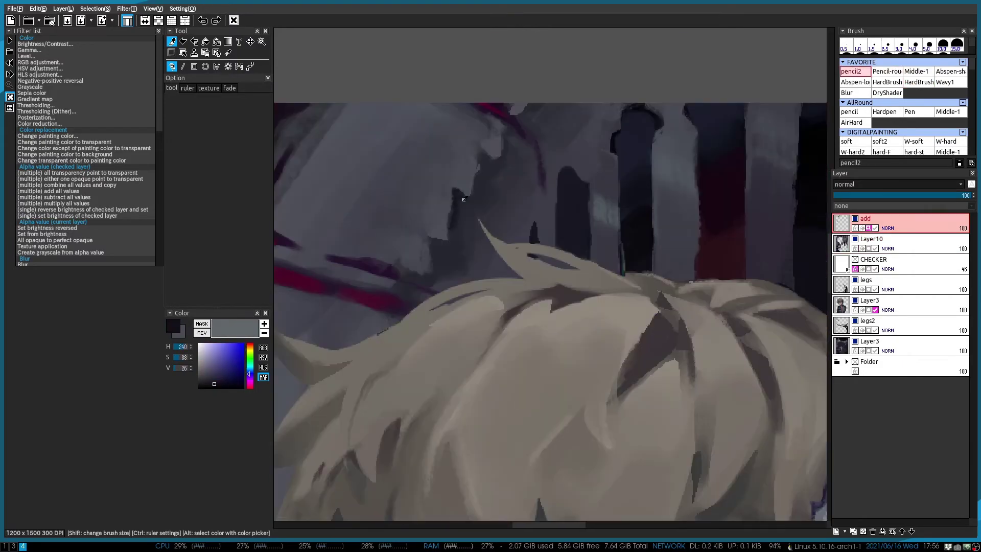
left_click_drag(380, 289, 407, 276)
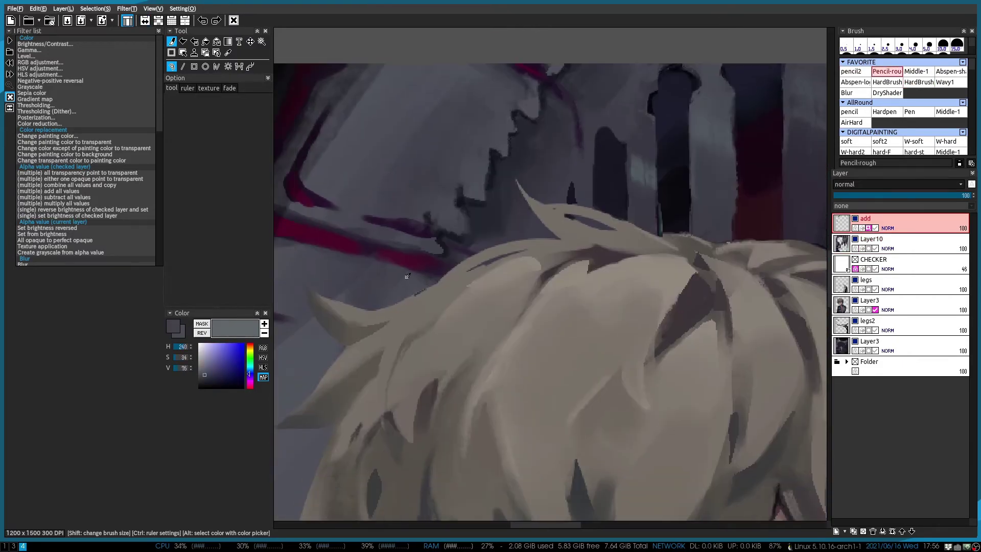
scroll(485, 245, "down", 5)
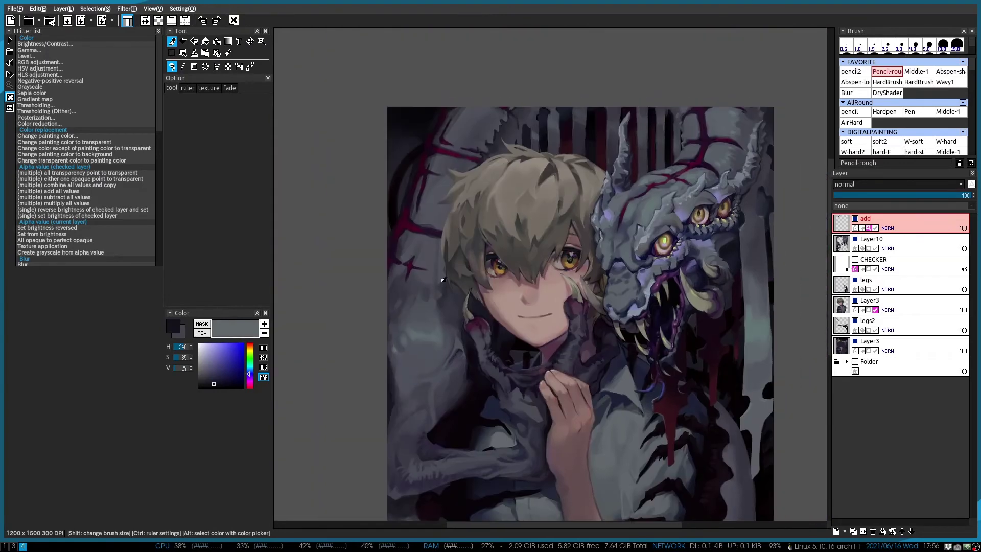
Return to Layer10 and blend the shading on the large tentacle beside the character's face with the Middle-1 brush
scroll(497, 264, "up", 2)
key("ctrl+Down")
key("3")
left_click(504, 256, "alt")
left_click_drag(536, 223, 508, 254)
scroll(507, 250, "up", 1)
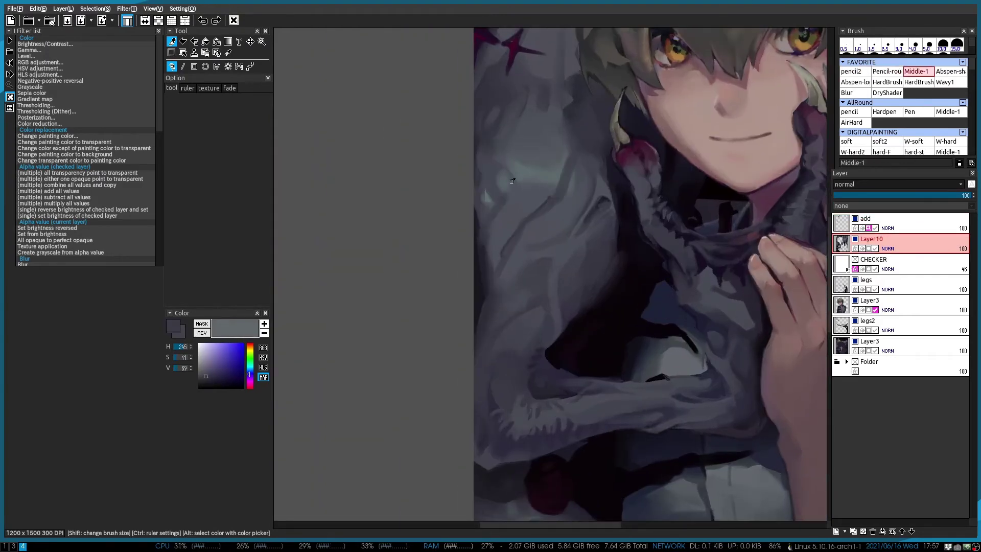
scroll(513, 180, "up", 1)
left_click_drag(512, 181, 515, 240)
left_click_drag(519, 299, 445, 414)
Sample dark tones and deepen the shadow around the claw and red fingertip beside the character's jaw
left_click(550, 272, "alt")
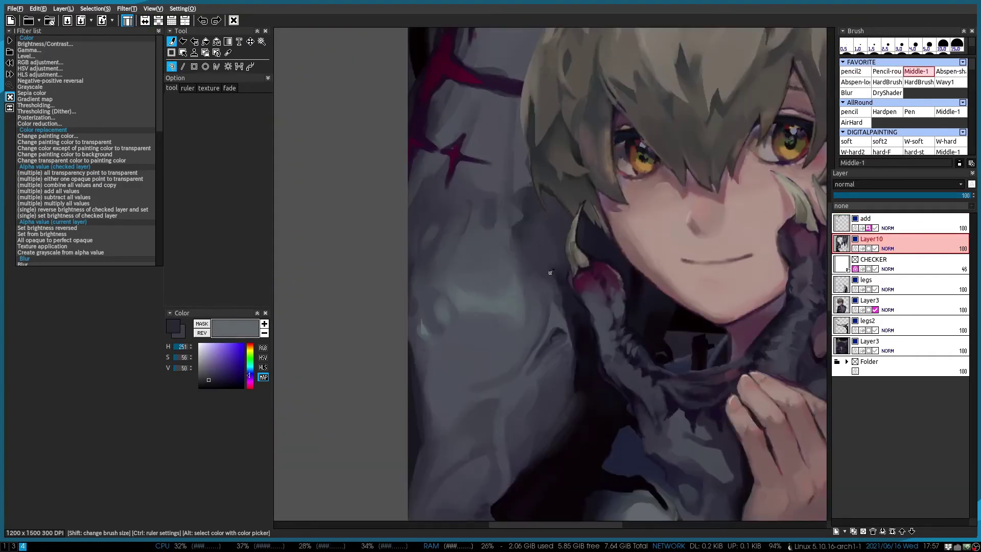
scroll(562, 287, "down", 2)
scroll(517, 331, "up", 2)
left_click(516, 331, "alt")
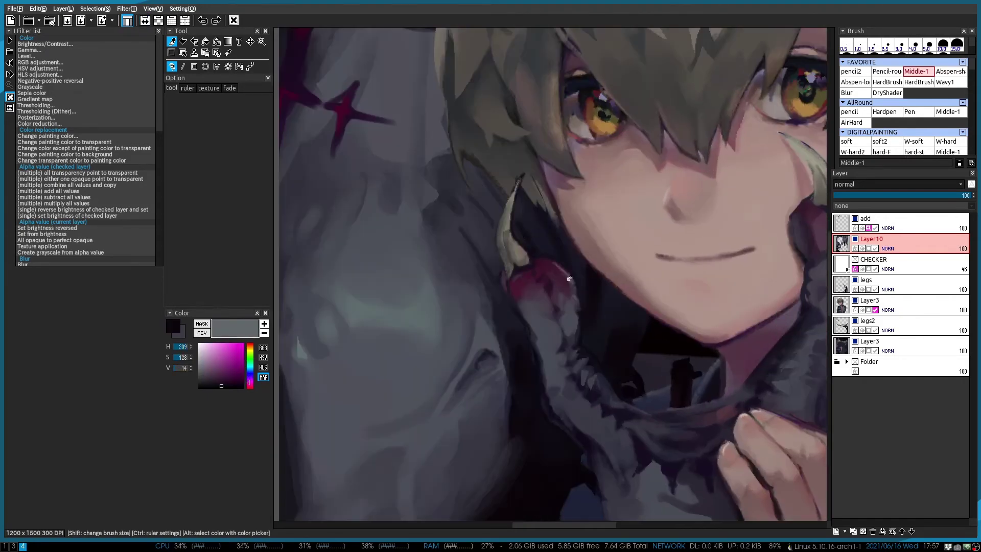
scroll(524, 342, "down", 1)
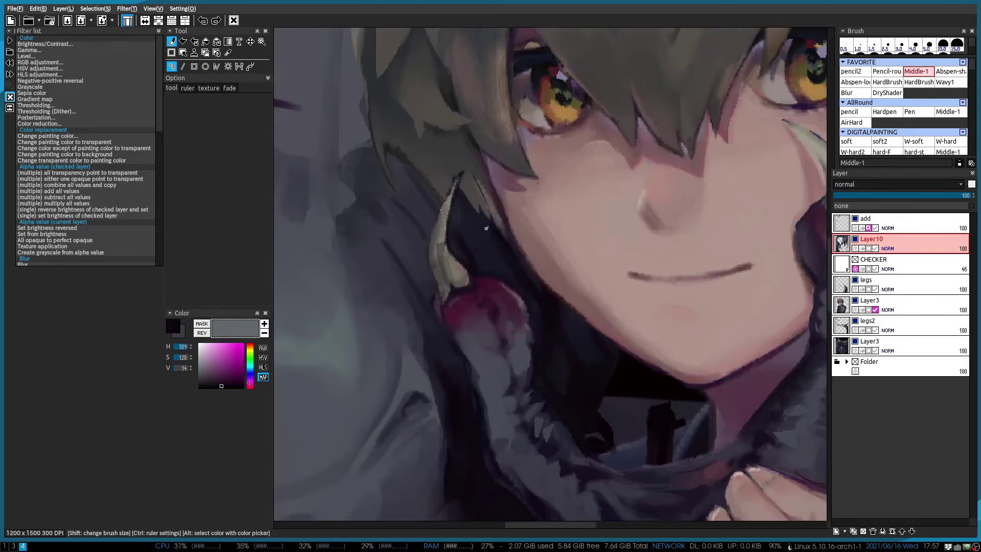
scroll(555, 288, "down", 2)
scroll(511, 245, "up", 2)
scroll(505, 254, "up", 1)
Sample a near-black blue and touch up the arched recess beside the pillars above the hair
left_click(505, 254, "alt")
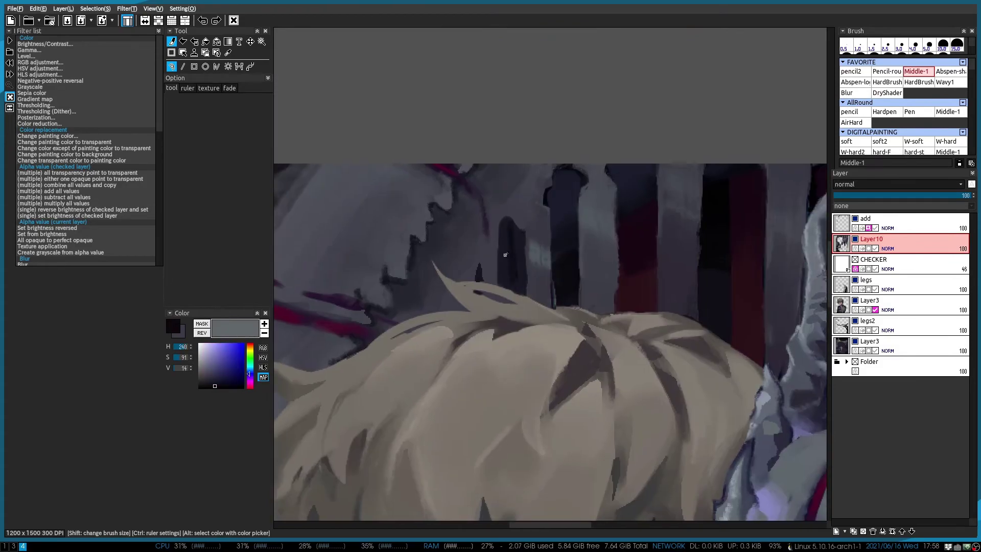
scroll(620, 169, "down", 1)
scroll(634, 215, "up", 2)
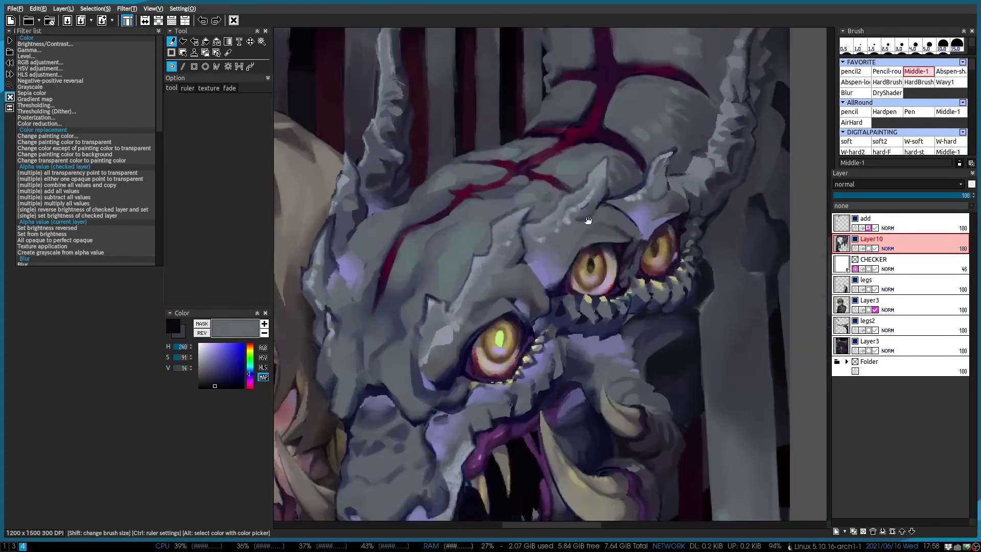
Sample a dark blue tone and touch up the shadows around the monster's head
scroll(588, 256, "down", 3)
scroll(575, 284, "up", 3)
scroll(574, 284, "up", 1)
left_click(573, 240, "alt")
scroll(572, 240, "down", 3)
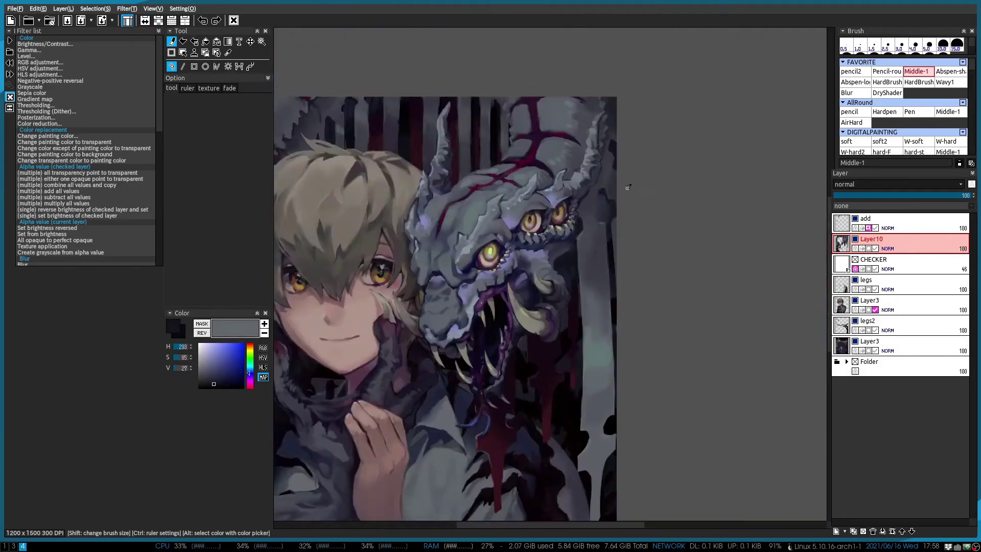
scroll(572, 195, "up", 4)
scroll(555, 218, "down", 3)
scroll(485, 230, "up", 1)
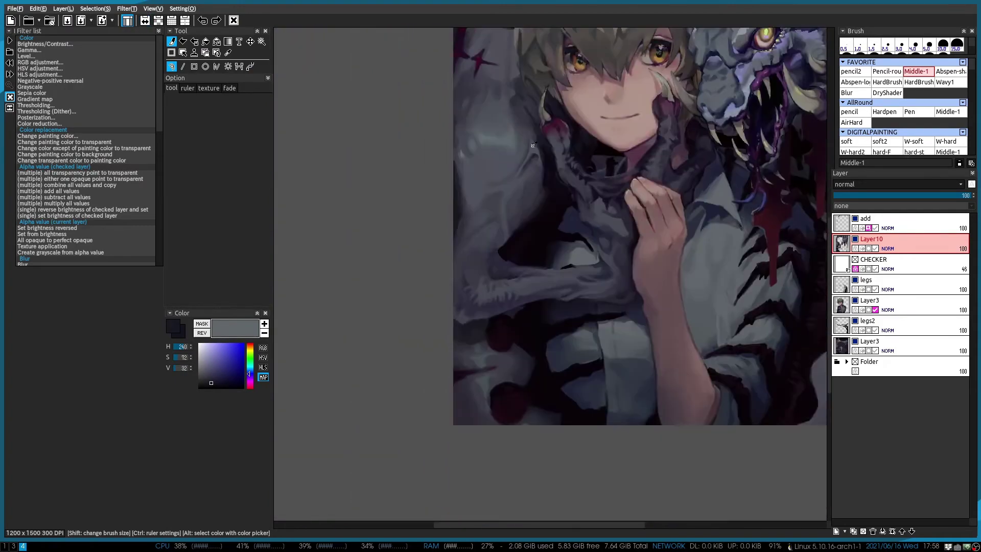
Sample near-black tones and darken the shadows between the tentacle arm and the character's forearm with Middle-1 and pencil2
scroll(451, 239, "up", 3)
left_click(451, 239, "alt")
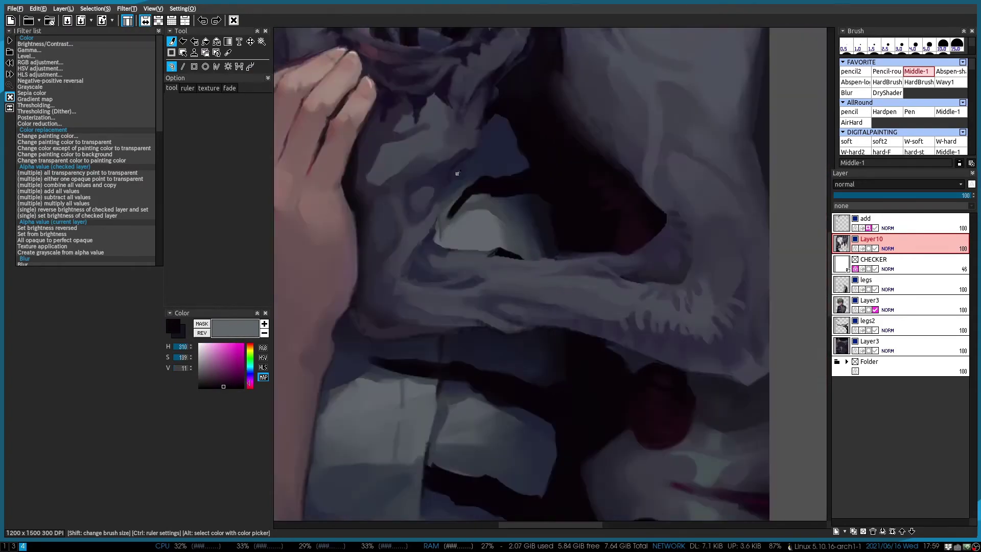
scroll(535, 235, "down", 3)
scroll(535, 234, "up", 3)
key("h")
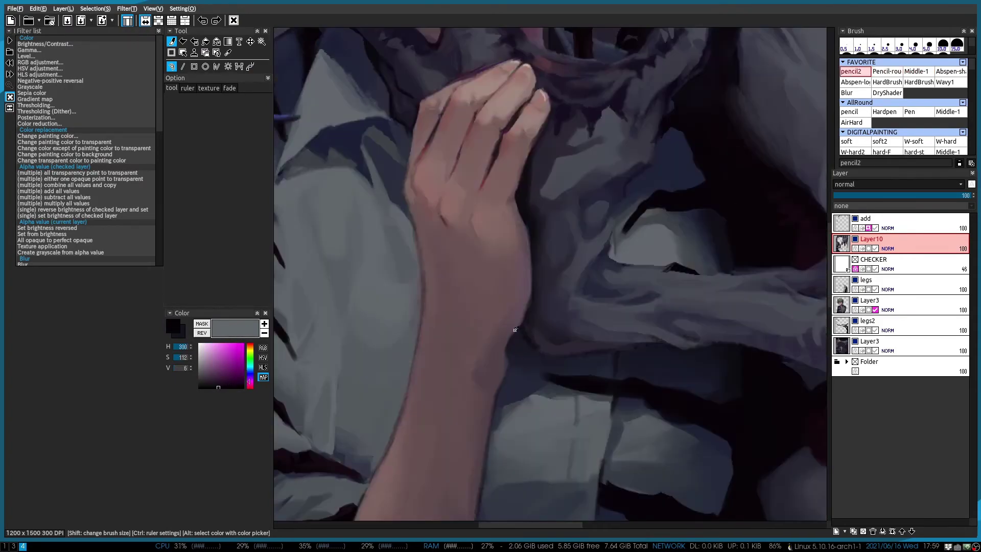
key("h")
scroll(515, 329, "down", 2)
scroll(511, 318, "up", 2)
scroll(456, 300, "down", 2)
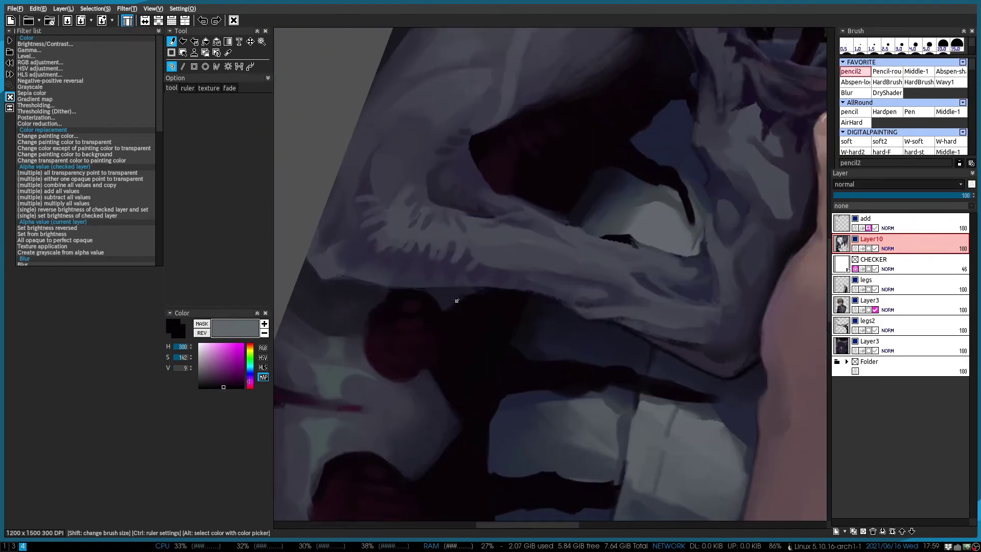
Clean the lower edge of the tentacle arm with sampled near-black using pencil2 and soften its shading with Abspen-shade
left_click(467, 324, "alt")
key("Delete")
left_click(491, 294, "alt")
left_click(506, 307, "alt")
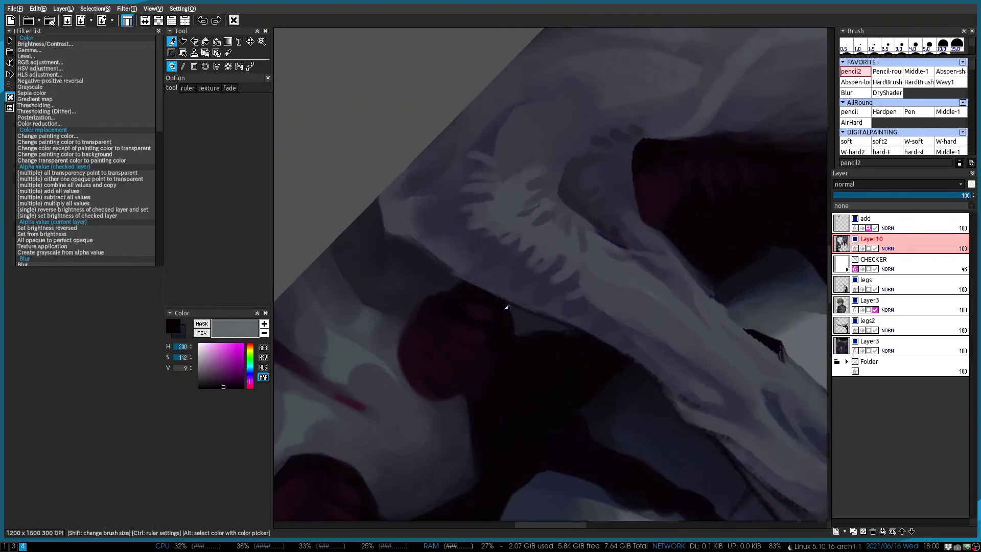
key("ctrl+r")
key("3")
scroll(432, 345, "up", 3)
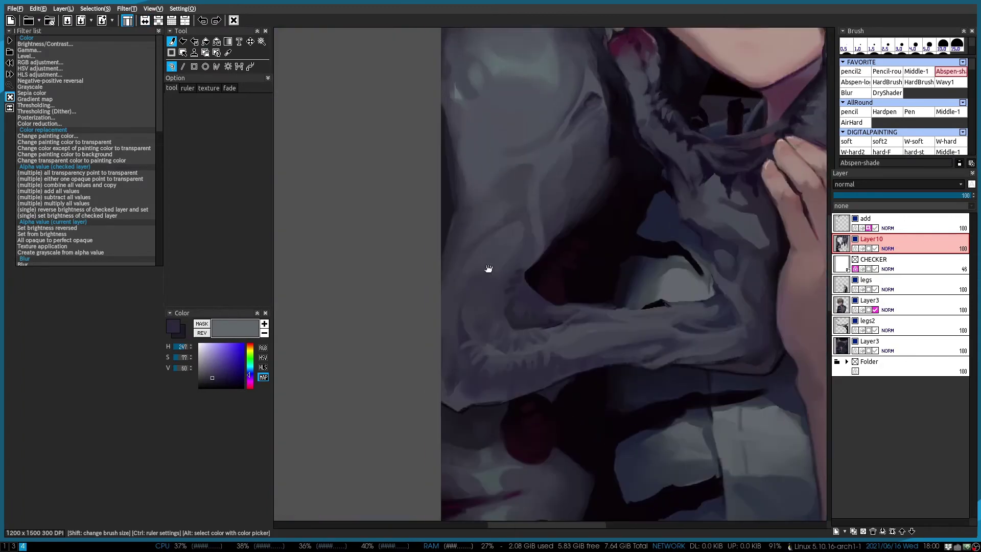
scroll(487, 276, "up", 2)
Sample a dark blue-grey and draw fine wrinkles at the bend of the tentacle arm with Pencil-rough
key("2")
left_click(629, 349, "alt")
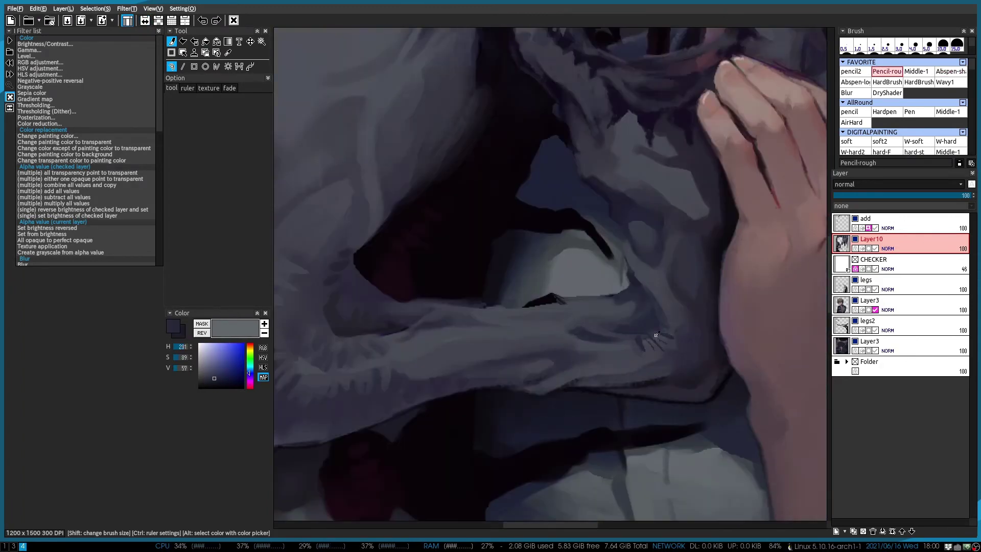
left_click_drag(656, 334, 600, 364)
Outline the pale shirt opening and the inner edge of the tentacle arm with sampled near-black tones using pencil2
key("1")
left_click(596, 324, "alt")
key("h")
key("h")
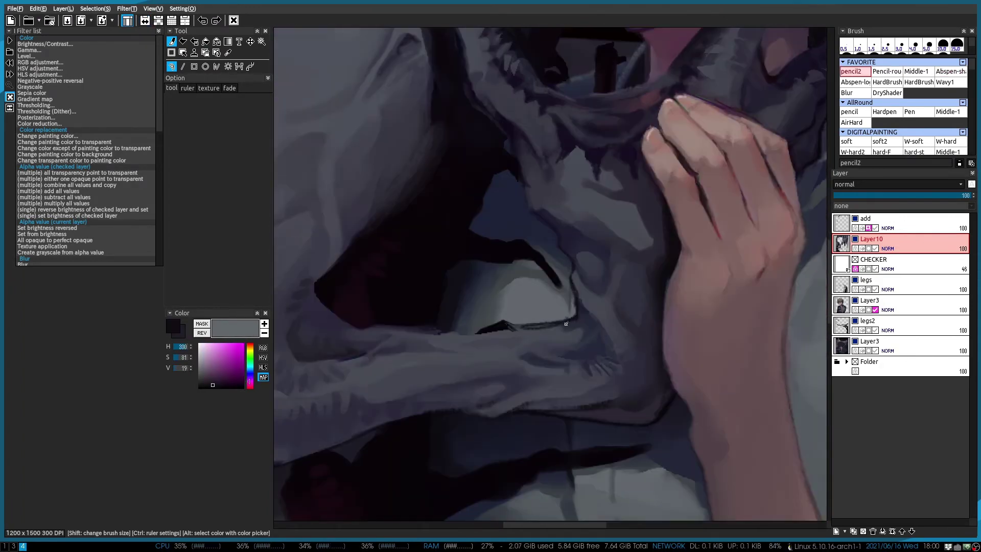
left_click_drag(566, 323, 474, 278)
left_click(438, 206, "alt")
left_click(425, 215, "alt")
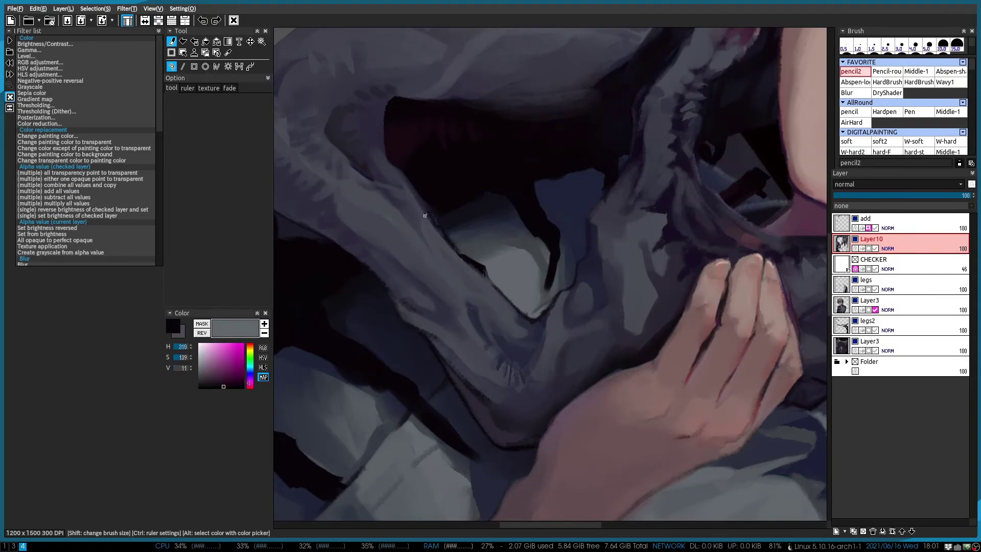
left_click_drag(425, 215, 510, 278)
Paint a pale lavender rim light along the edges of the monster's finger beside the character's cheek and neck
key("h")
key("h")
left_click(502, 254, "alt")
scroll(564, 236, "up", 2)
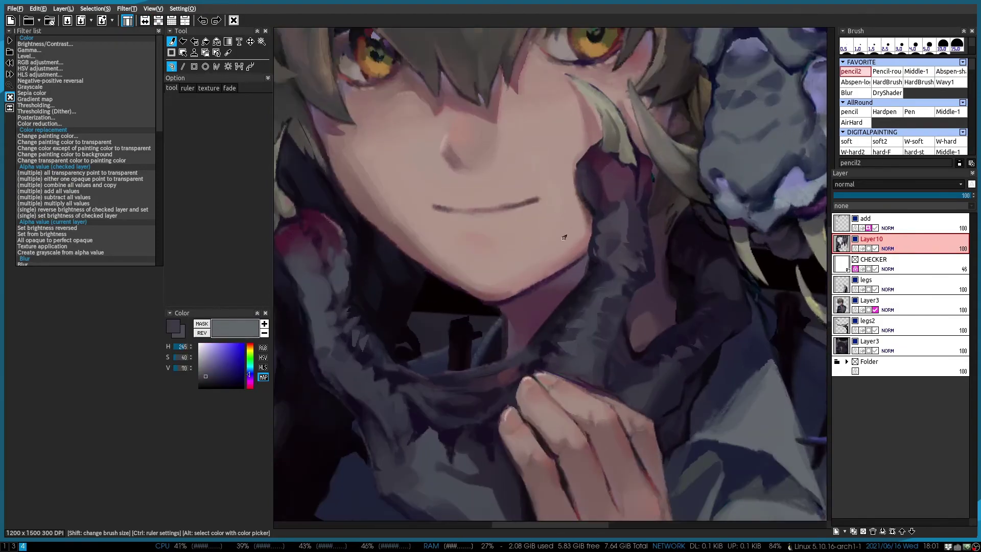
left_click(603, 261, "alt")
key("2")
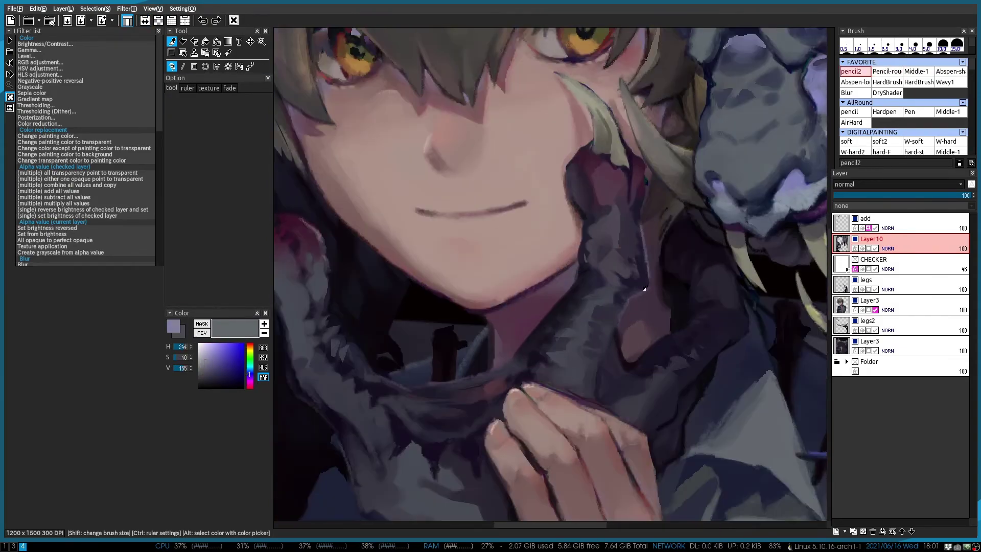
key("h")
key("h")
left_click_drag(692, 385, 605, 320)
key("1")
scroll(606, 320, "down", 4)
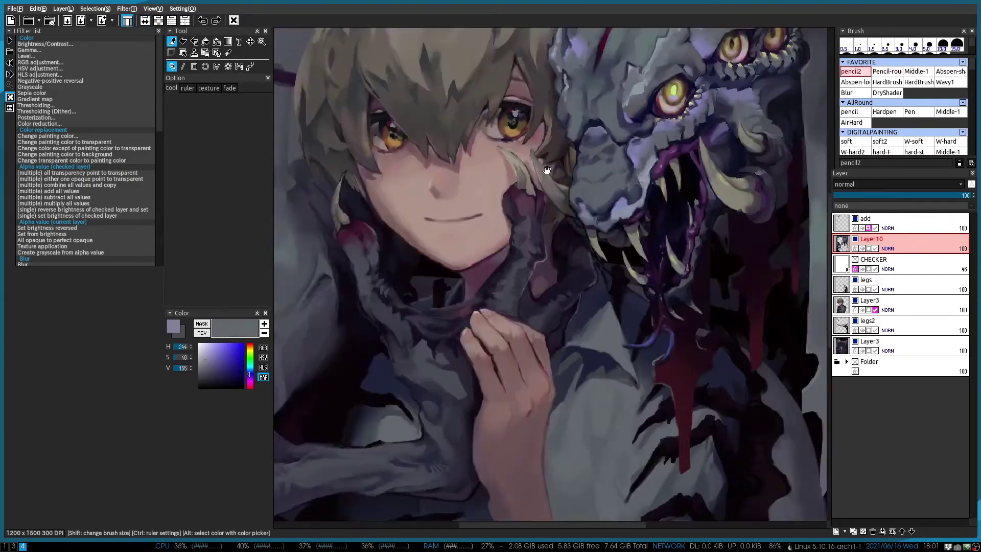
Refine the edges of the monster's hand beside the neck with dark blue using the Pencil-rough brush
scroll(549, 335, "up", 4)
key("h")
key("h")
scroll(550, 336, "down", 3)
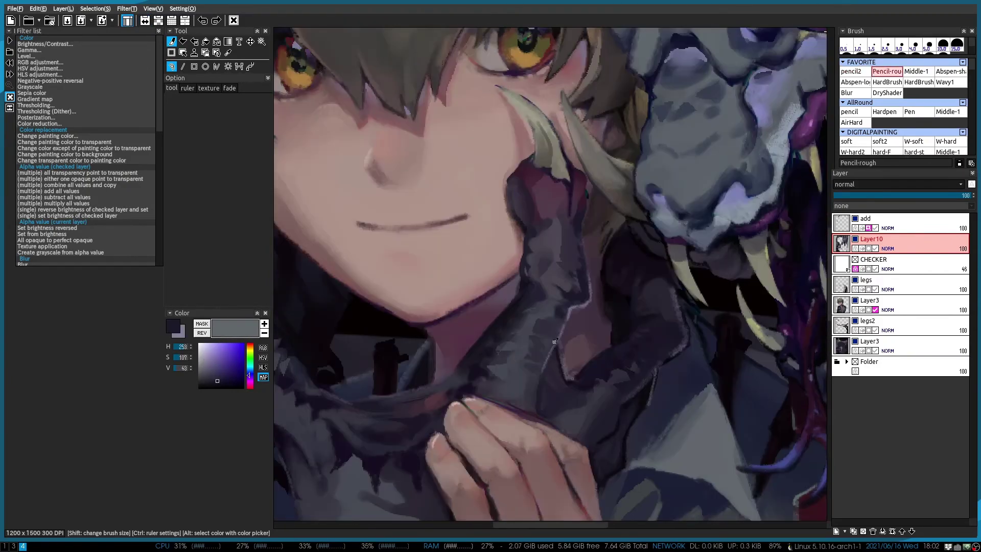
scroll(460, 205, "down", 2)
scroll(423, 336, "down", 1)
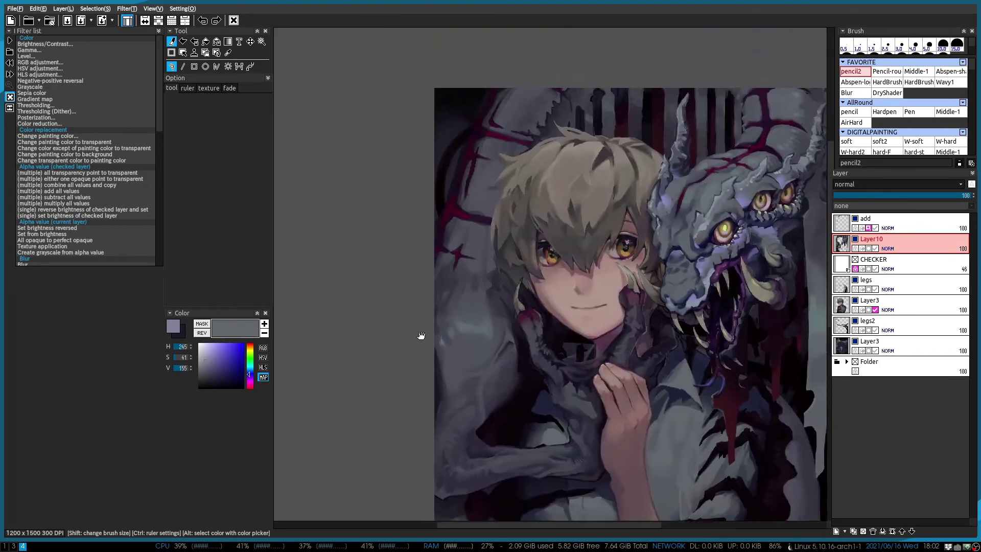
On the add layer, paint light grey highlights along the tentacle's broken edge above the hair
left_click(422, 335, "alt")
scroll(548, 135, "up", 5)
key("2")
key("Up")
key("h")
left_click(557, 169, "alt")
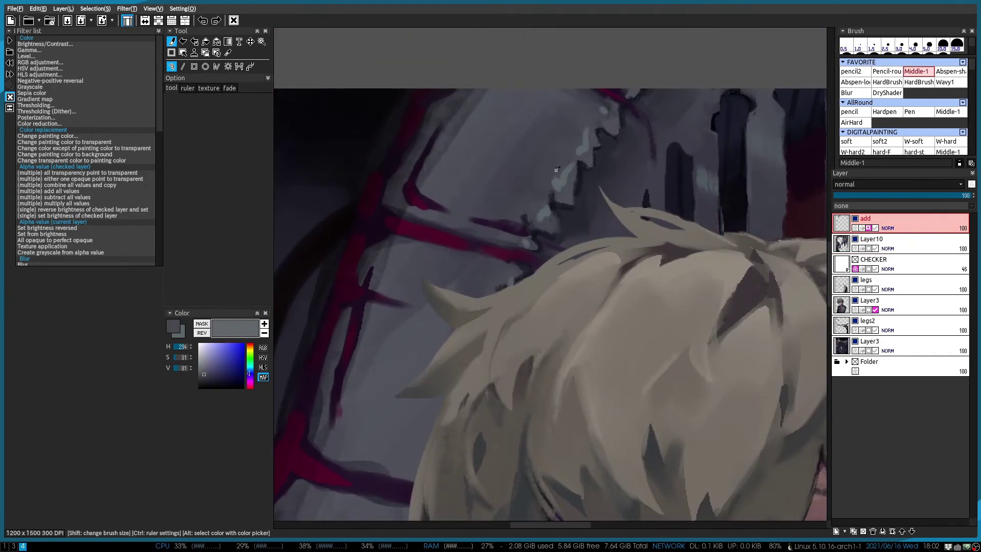
left_click_drag(679, 94, 286, 67)
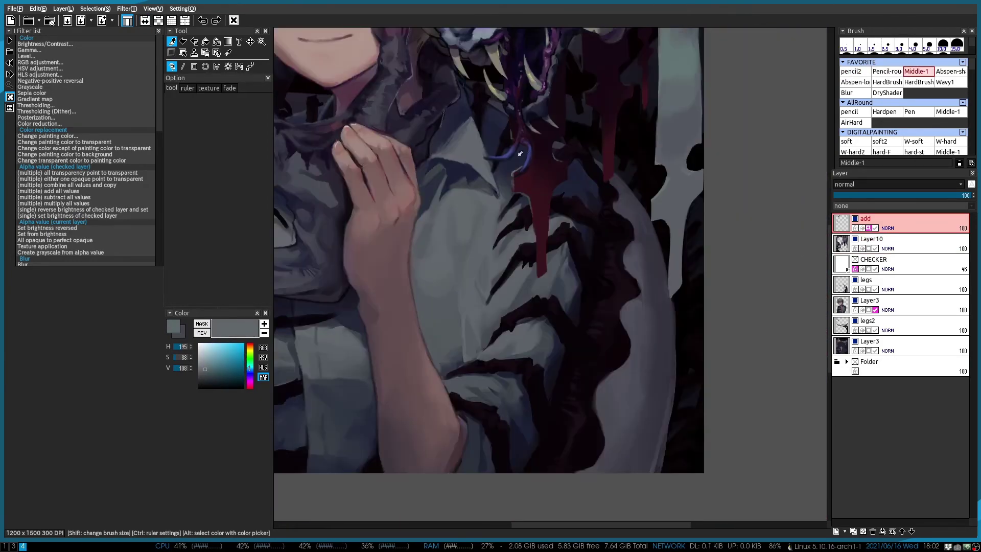
On the legs layer, paint muted purple highlights on the middle spiny leg's joints using the Abspen-shade brush
key("Down")
key("Down")
key("Down")
key("Escape")
left_click_drag(460, 256, 514, 91)
scroll(505, 268, "up", 3)
scroll(505, 269, "up", 2)
left_click(509, 234, "alt")
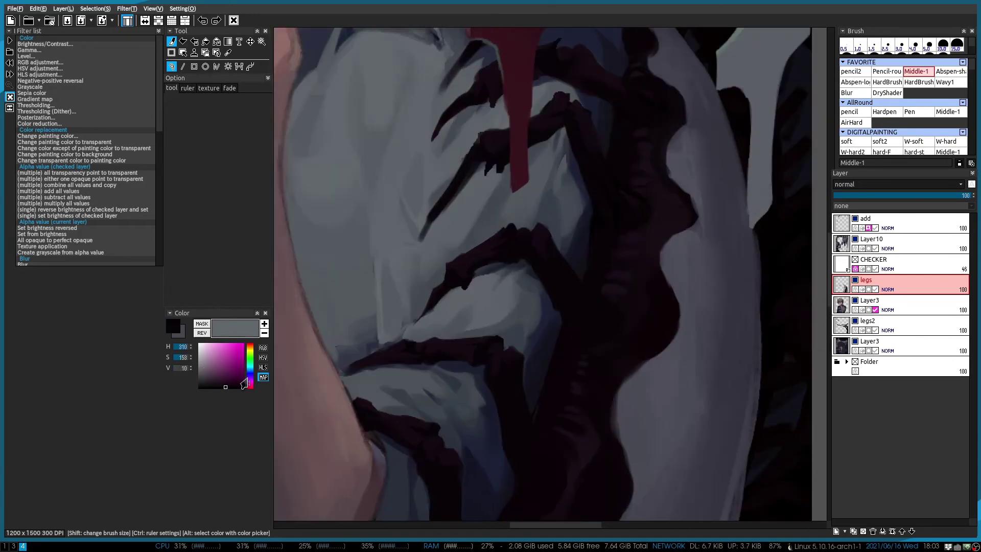
scroll(532, 203, "down", 3)
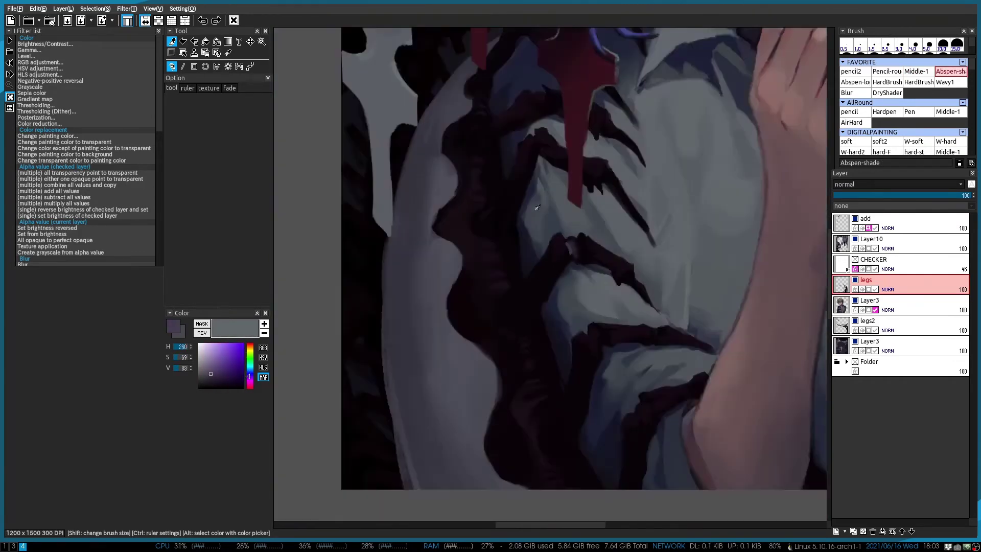
scroll(587, 136, "up", 3)
left_click_drag(587, 136, 574, 193)
scroll(585, 220, "up", 1)
scroll(584, 219, "down", 3)
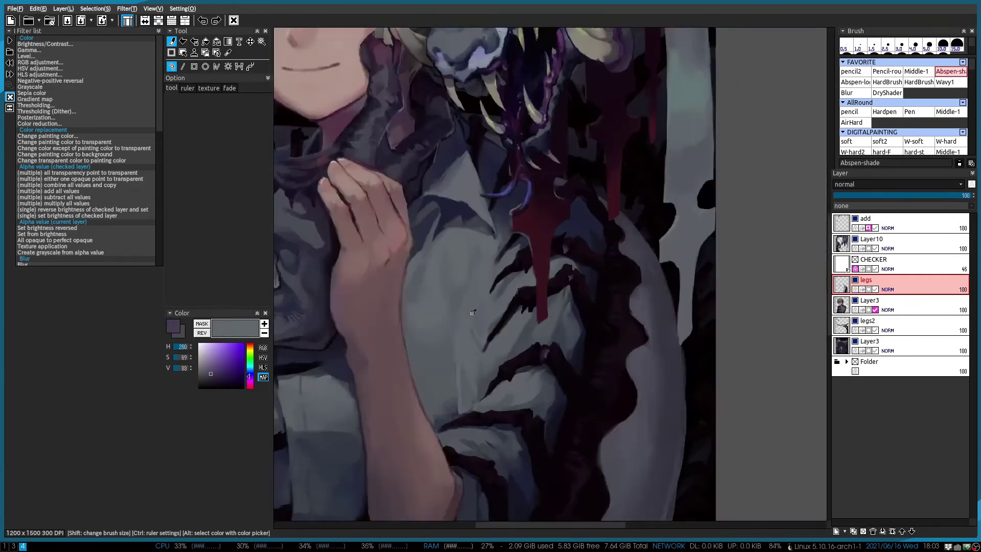
Add small pale purple highlights to the remaining joints of the spiny legs over the shirt
scroll(449, 220, "up", 3)
scroll(405, 416, "down", 1)
scroll(499, 349, "up", 2)
scroll(499, 349, "down", 4)
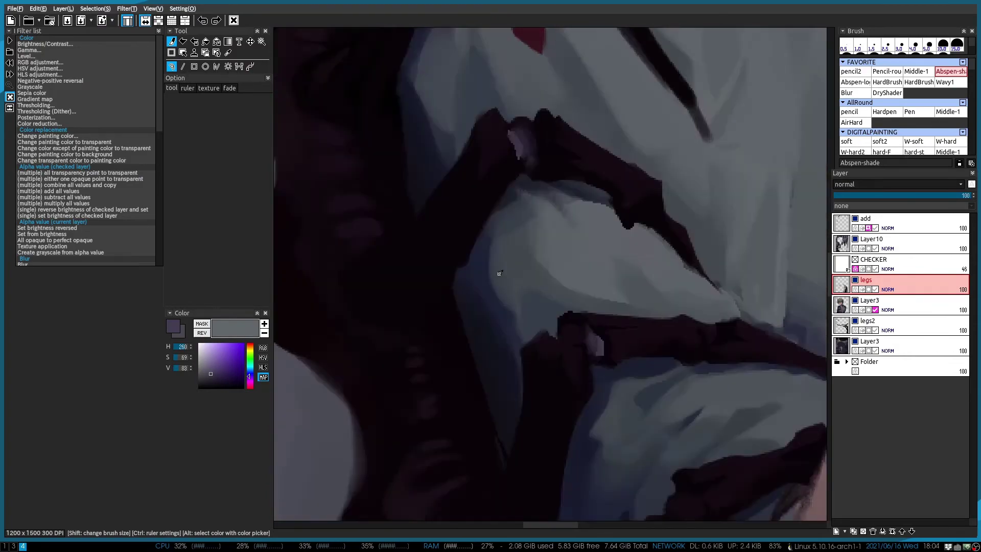
scroll(535, 361, "up", 3)
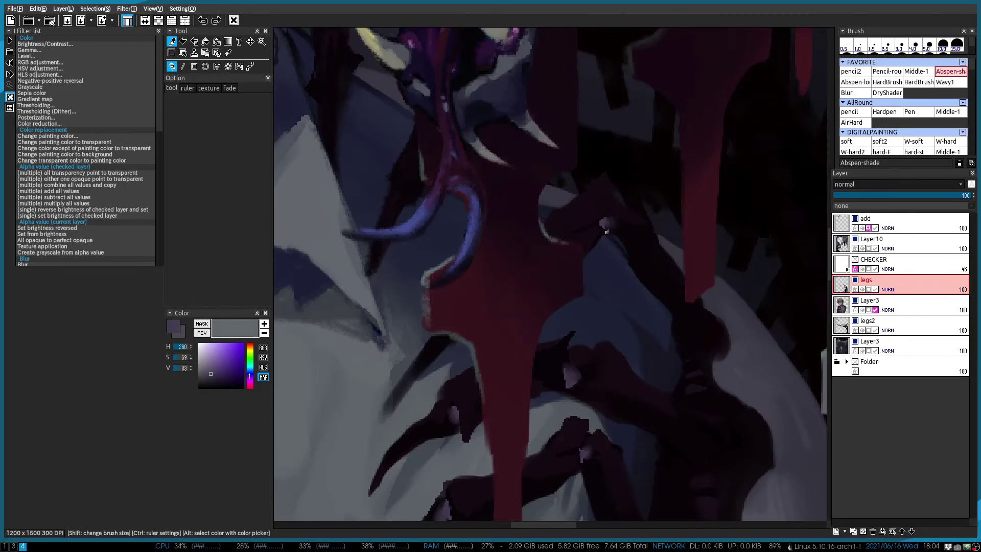
Add a layer named pat above the legs layer and set its blend mode to multiplication
scroll(608, 231, "down", 3)
left_click(836, 532)
type("pat")
key("Return")
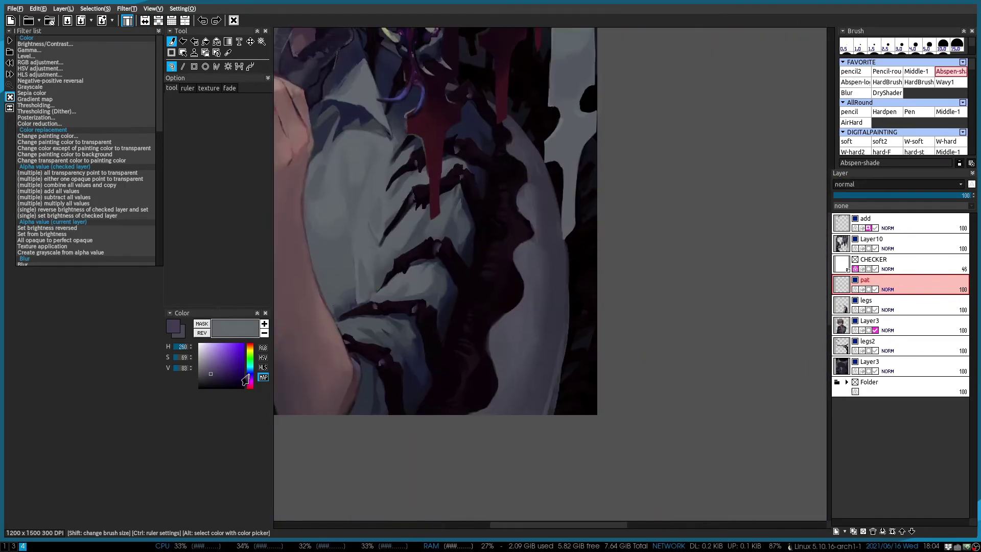
left_click_drag(531, 349, 517, 329)
left_click(517, 346, "alt")
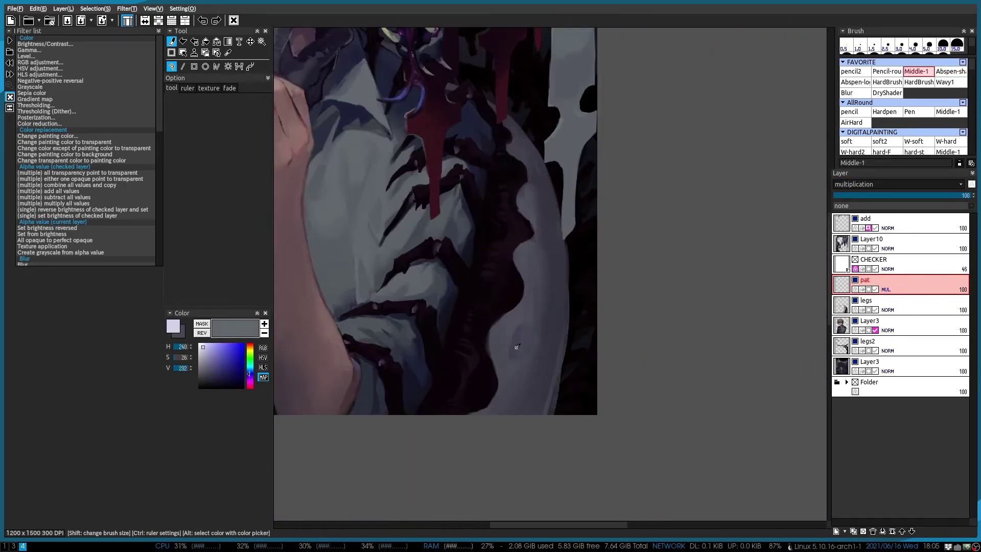
Try painting blue-grey spots on the pale tentacle with the pat layer moved above Layer10
scroll(541, 332, "up", 2)
left_click(487, 268, "alt")
left_click_drag(481, 266, 468, 327)
left_click_drag(869, 284, 889, 247)
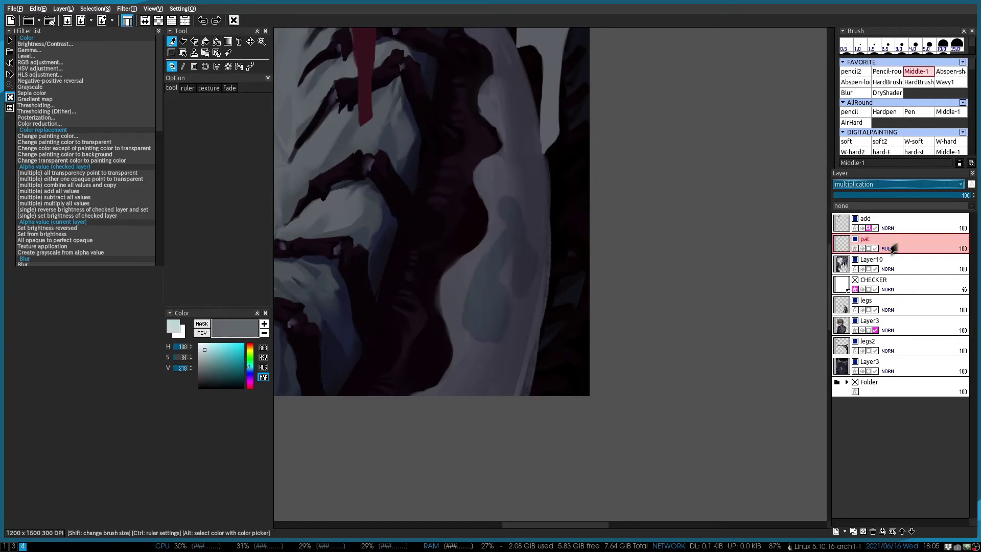
scroll(502, 316, "up", 1)
key("Down")
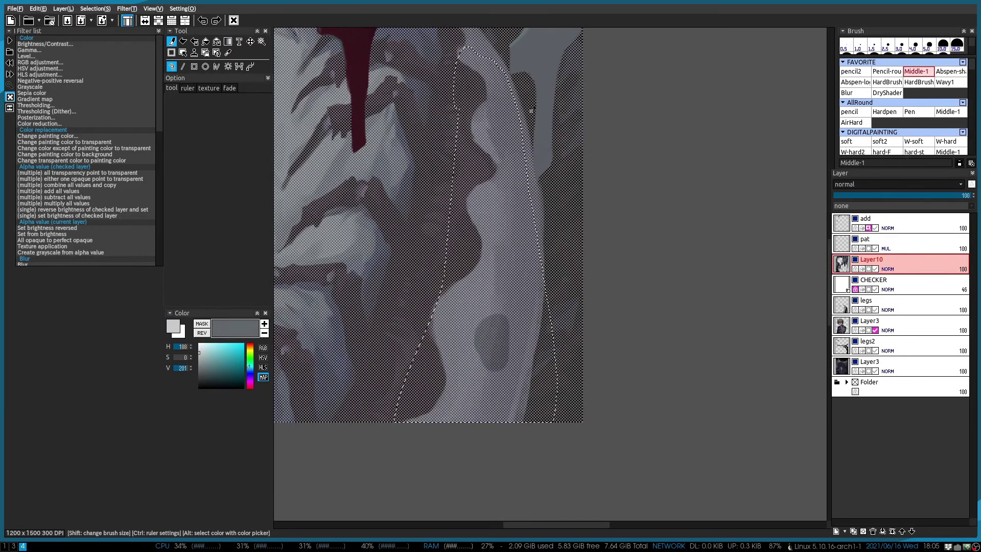
key("Down")
key("Down")
key("ctrl+z")
key("ctrl+z")
On the pat layer, paint light grey rounded spots of varied size along the pale tentacle, using HardBrush2 for most of them
scroll(502, 229, "up", 1)
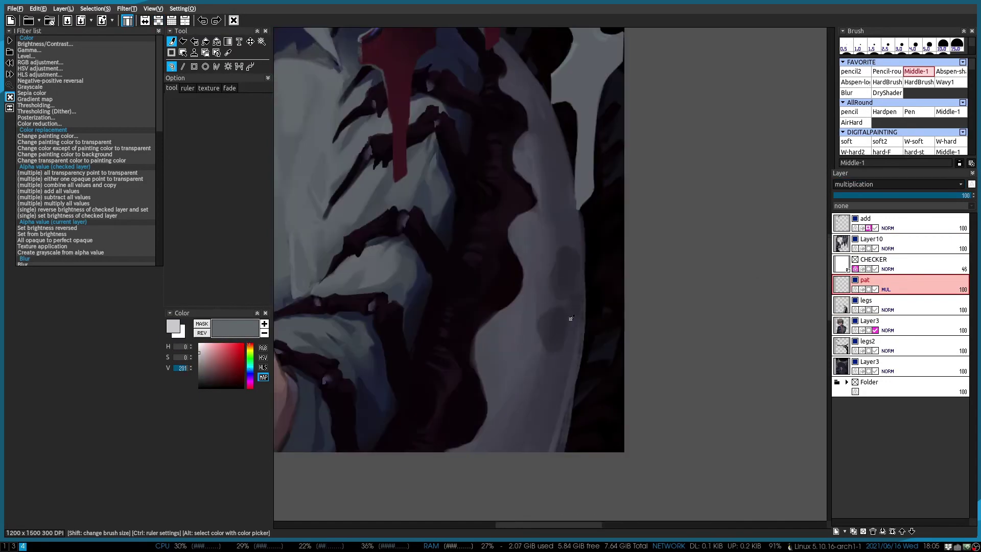
mouse_move(502, 228)
left_mouse_down()
mouse_move(449, 324)
mouse_move(475, 439)
left_mouse_up()
scroll(511, 255, "down", 3)
scroll(539, 376, "left", 3)
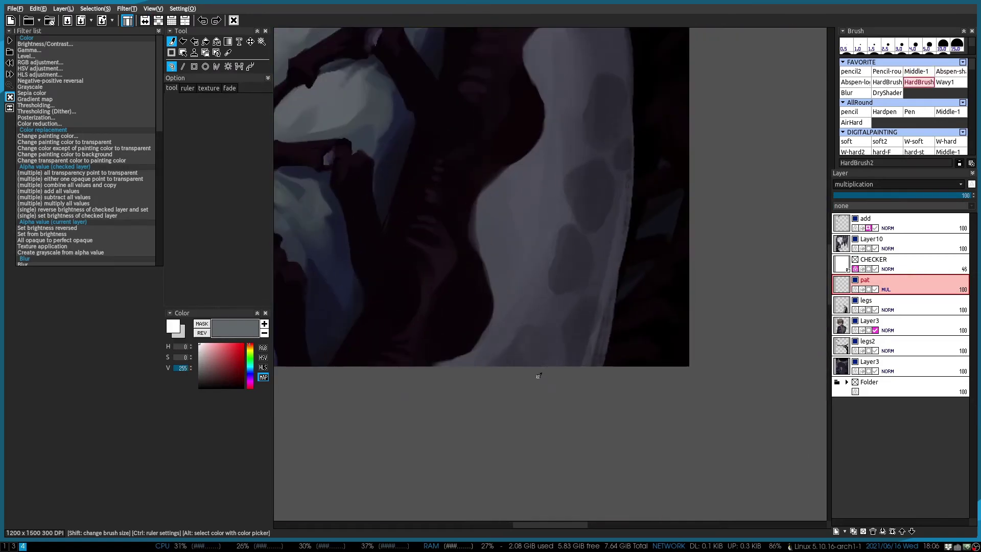
scroll(509, 220, "up", 3)
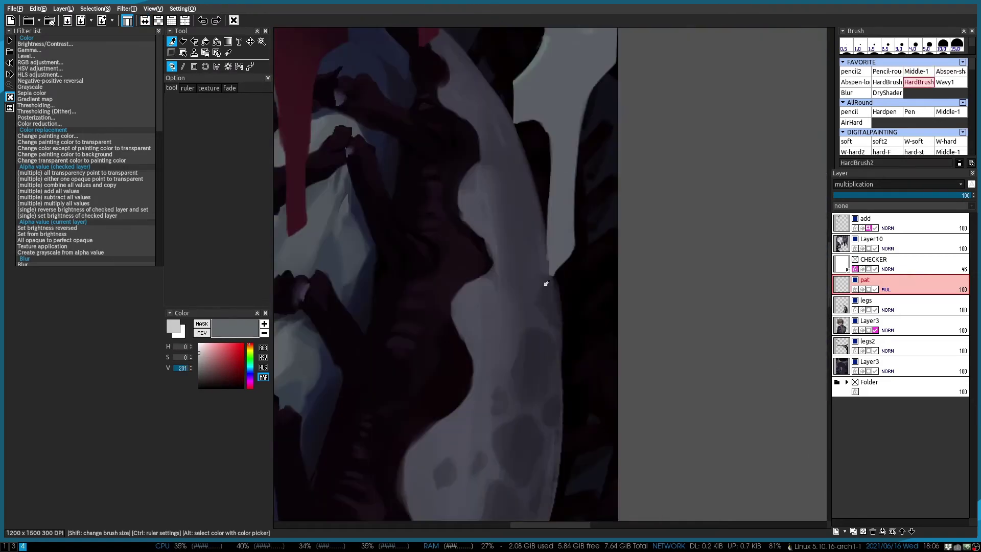
scroll(519, 263, "up", 3)
scroll(532, 164, "down", 2)
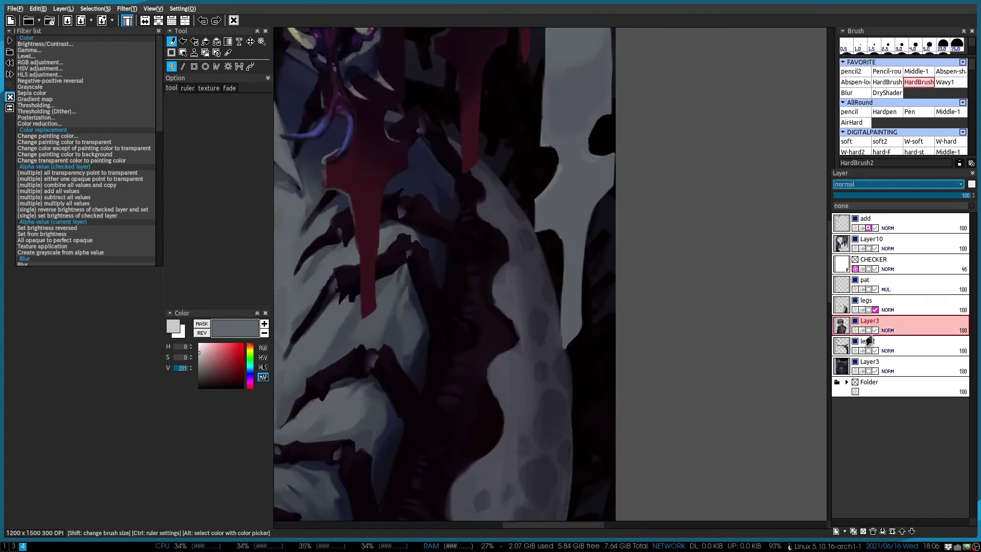
Refine the tentacle's spots on the pat layer with HardBrush2, alternating between light grey and white
left_click(876, 285)
scroll(343, 377, "down", 3)
scroll(343, 377, "up", 3)
left_click(343, 376, "alt")
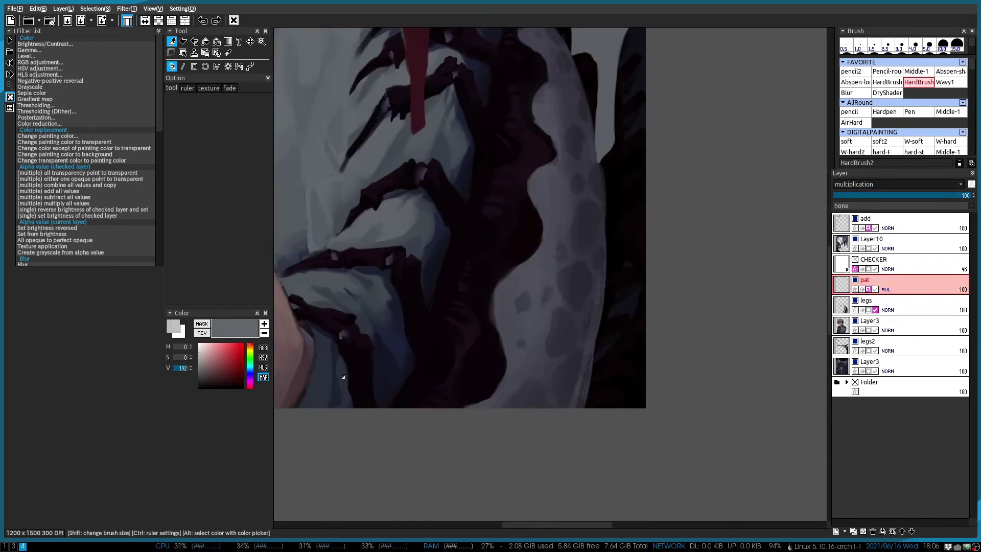
scroll(581, 242, "up", 1)
key("x")
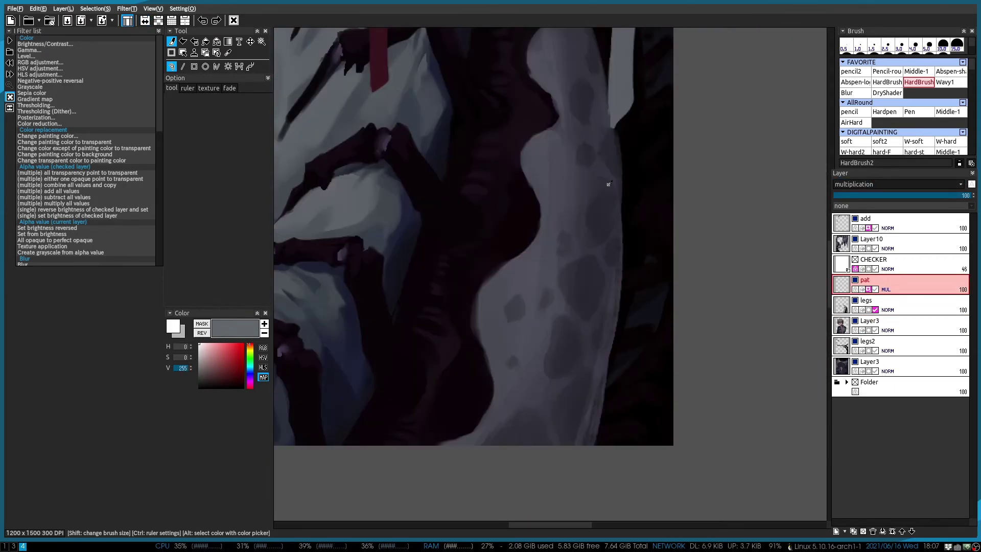
scroll(609, 184, "down", 3)
scroll(455, 247, "up", 3)
key("x")
On Layer10, deepen the shadows along the outer edge of the monster's lower limb with sampled dark violet tones using HardBrush2
left_click(455, 246, "ctrl")
scroll(518, 226, "up", 2)
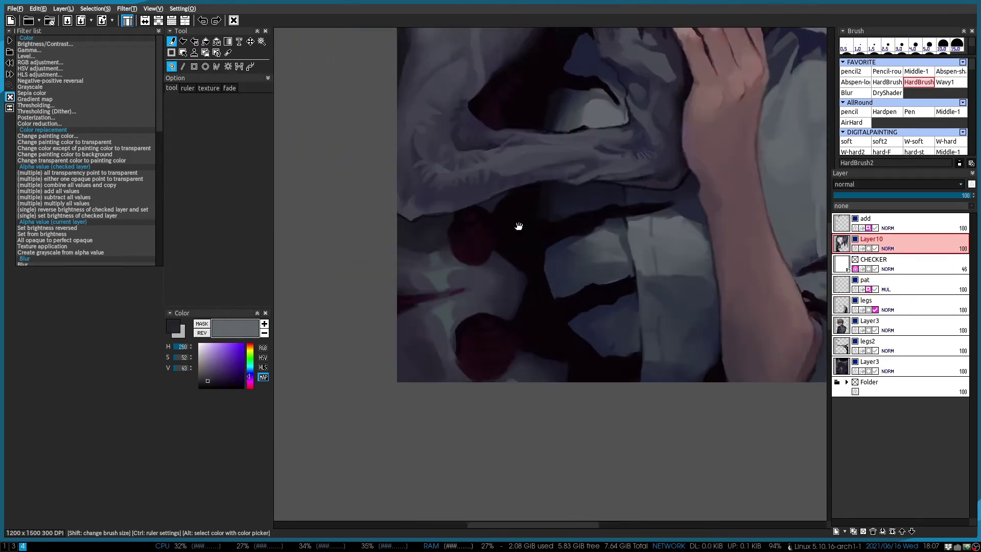
scroll(416, 245, "down", 3)
scroll(433, 359, "up", 3)
left_click(433, 360, "alt")
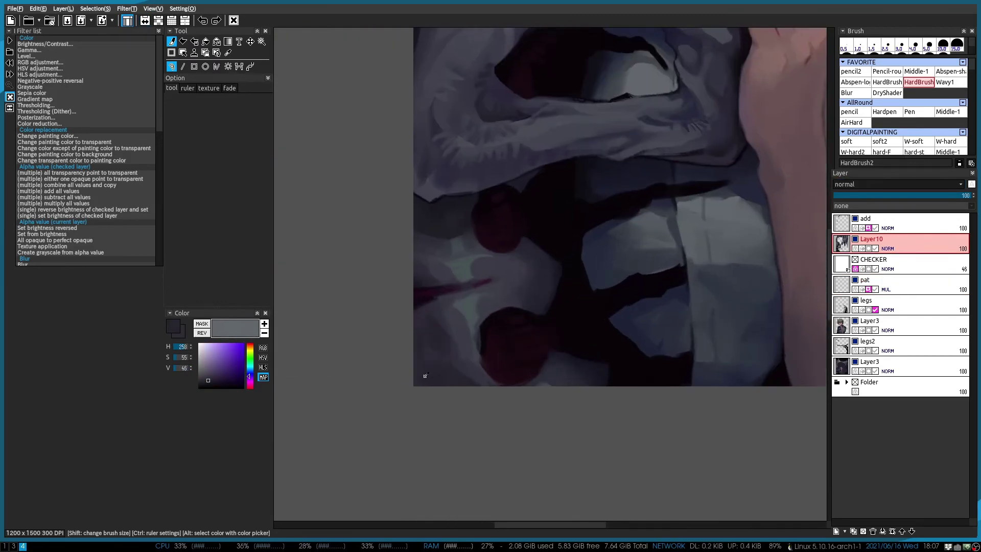
scroll(423, 377, "down", 1)
left_click(377, 316, "alt")
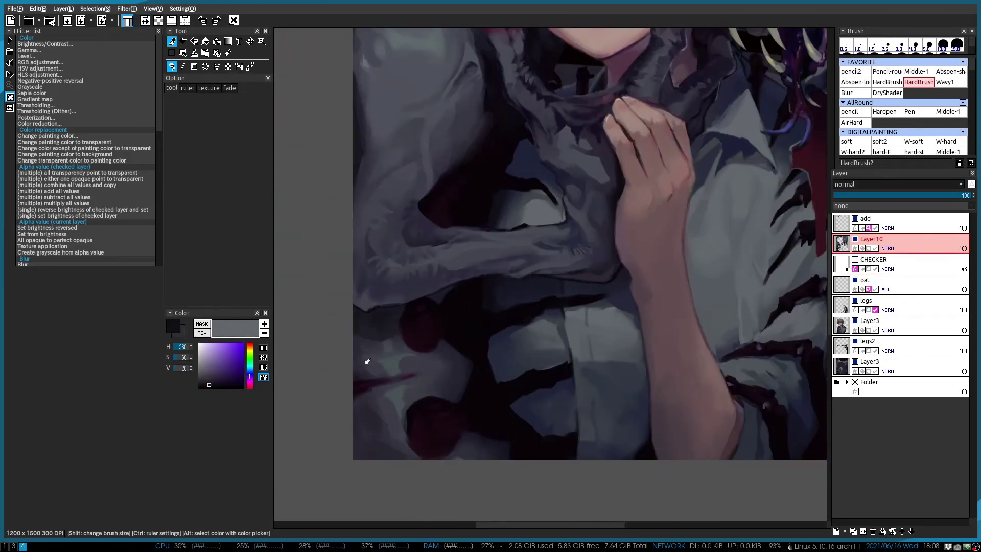
left_click(366, 356, "alt")
scroll(383, 429, "down", 1)
scroll(641, 228, "up", 1)
On the legs layer, paint sampled blue-grey highlights on the lower part of the spotted tentacle
left_click(642, 228, "ctrl")
scroll(540, 286, "up", 1)
left_click(631, 276, "alt")
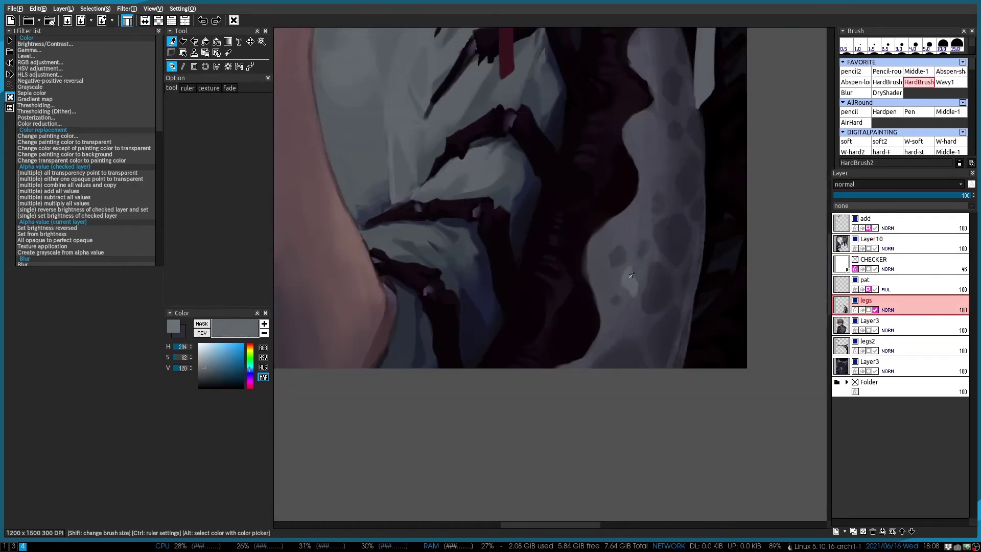
scroll(629, 271, "up", 1)
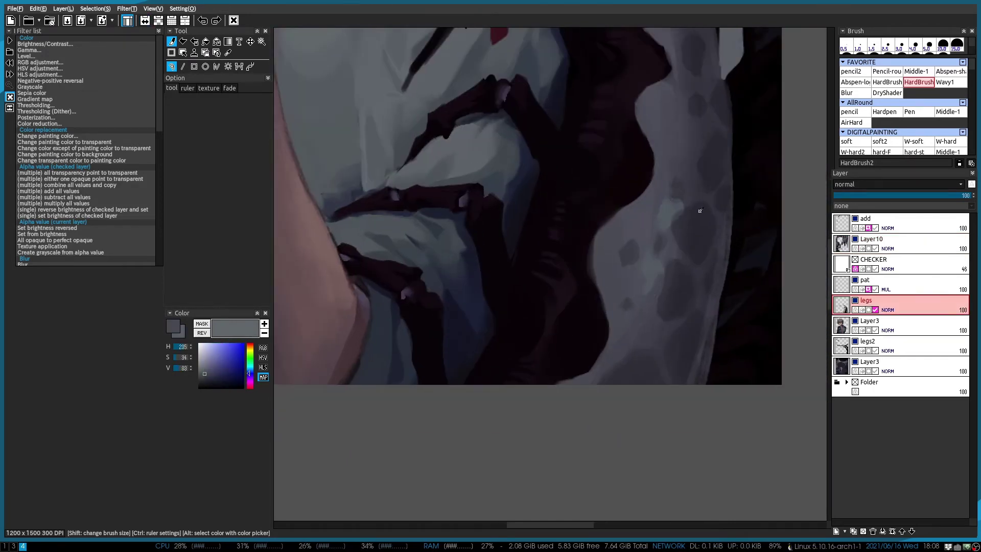
left_click(677, 210, "alt")
scroll(669, 120, "up", 1)
Extend the blue-grey highlights up the length of the spotted tentacle with sampled tones
left_click(598, 168, "alt")
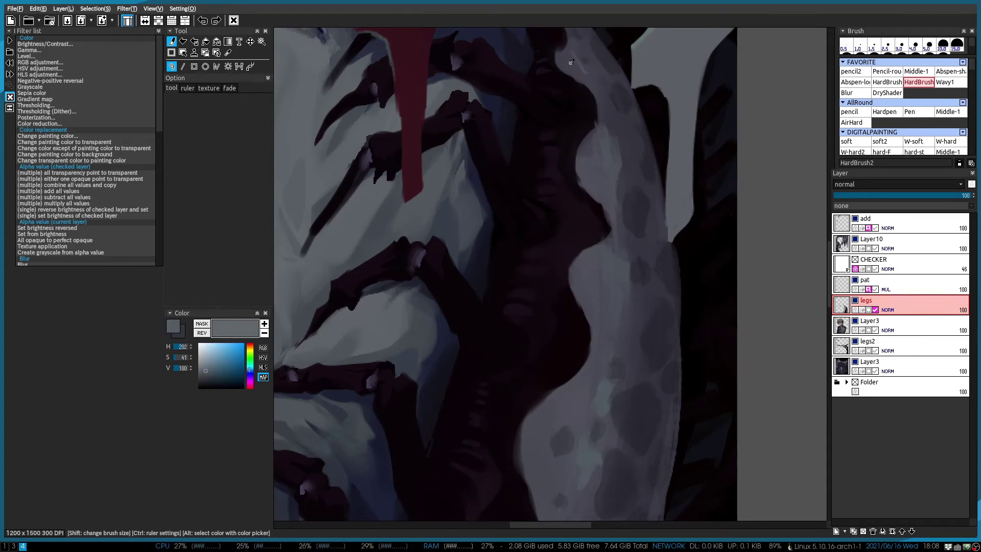
scroll(609, 173, "down", 1)
left_click(586, 240, "alt")
left_click(552, 351, "alt")
scroll(552, 350, "down", 2)
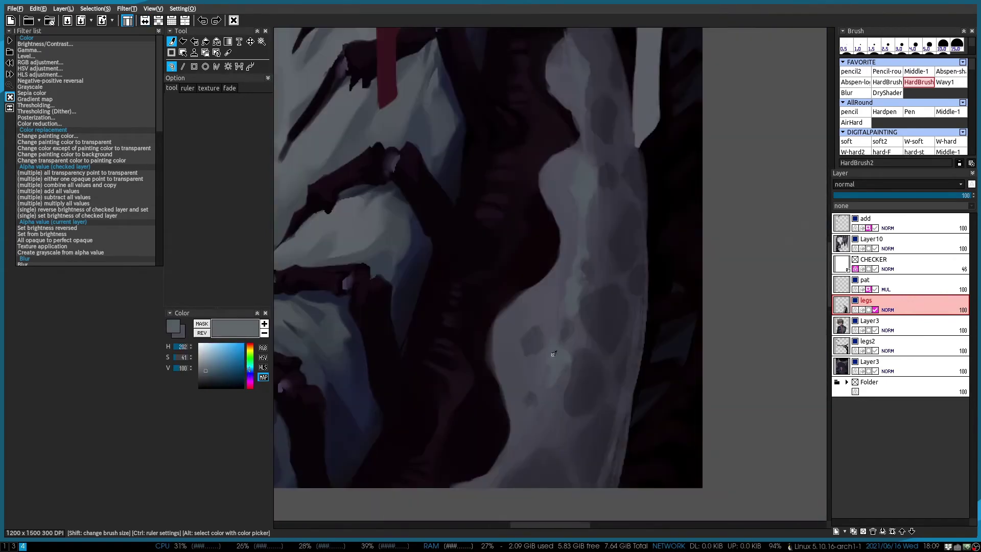
scroll(482, 482, "down", 2)
left_click(900, 281)
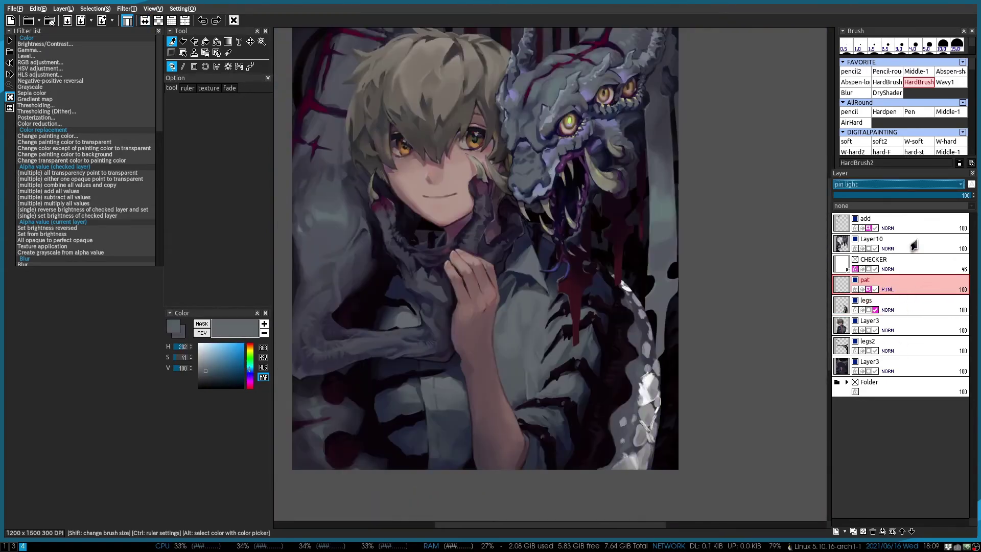
left_click(40, 75)
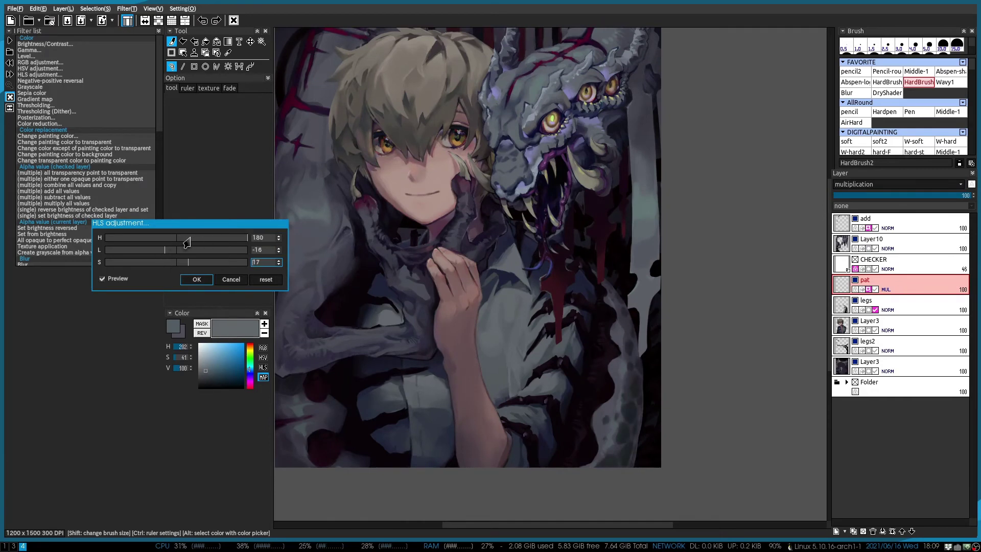
left_click(231, 279)
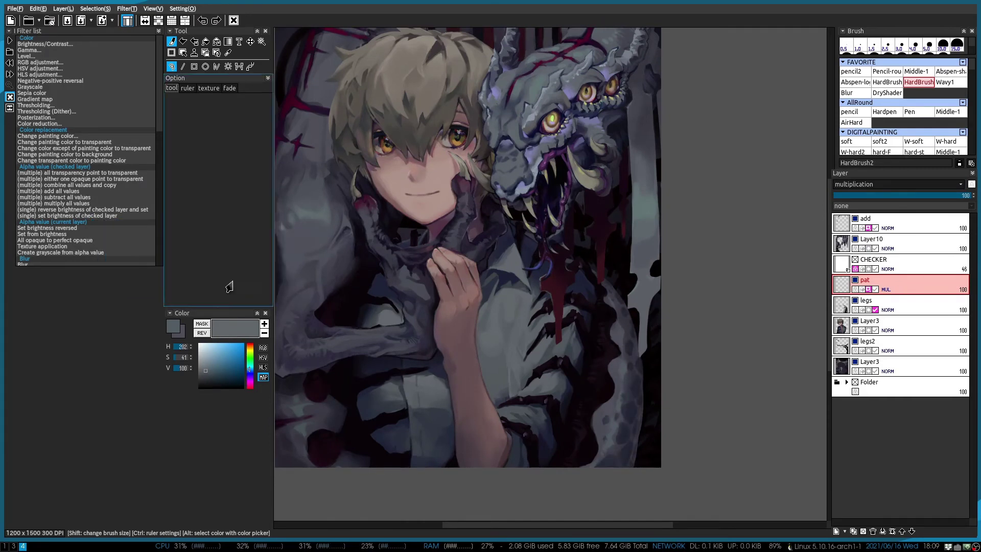
Apply an HLS adjustment to the pat layer with hue -143, lightness -9 and saturation 20
scroll(391, 351, "up", 2)
left_click(392, 351, "alt")
scroll(392, 350, "down", 2)
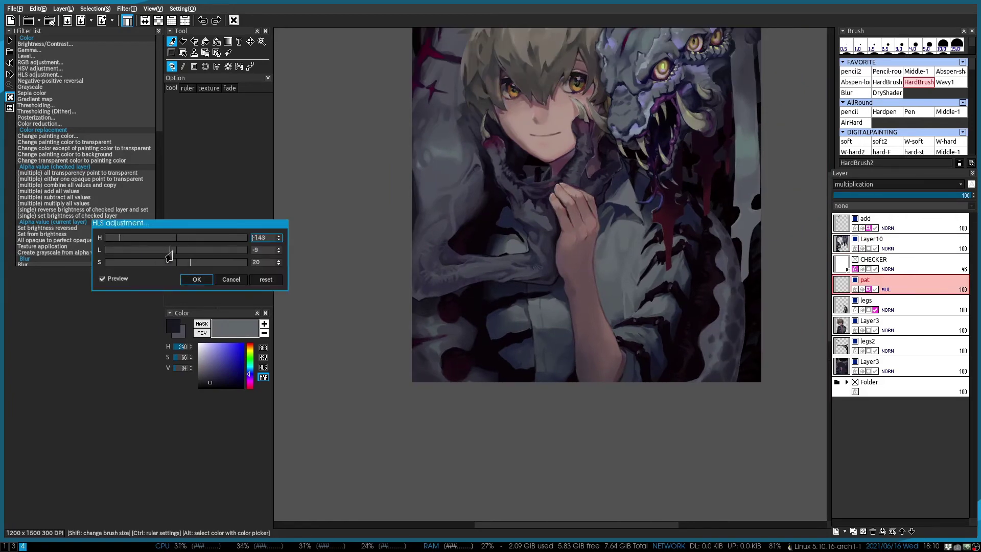
left_click(189, 279)
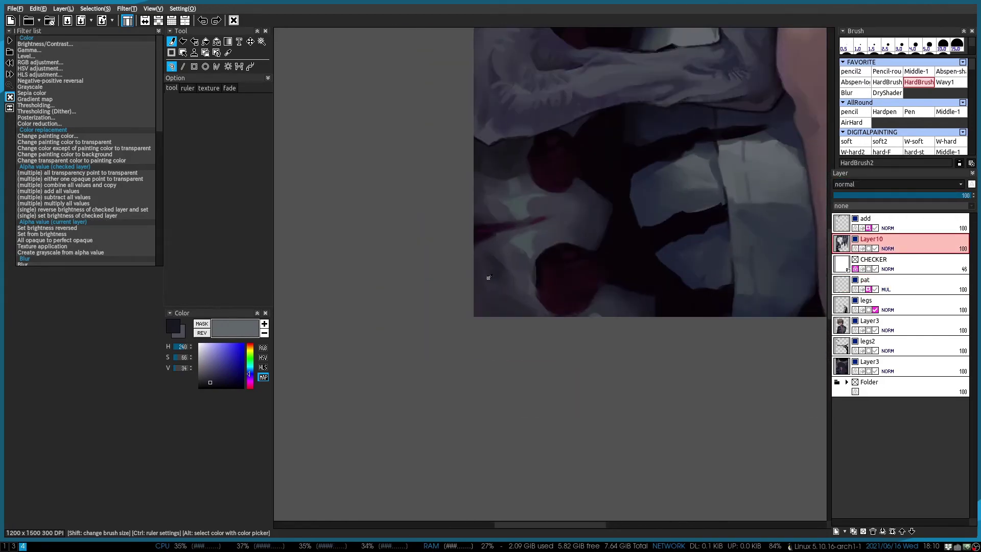
Touch up the monster's lower limb on Layer10, and merge the pat layer down into the legs layer
scroll(494, 279, "up", 1)
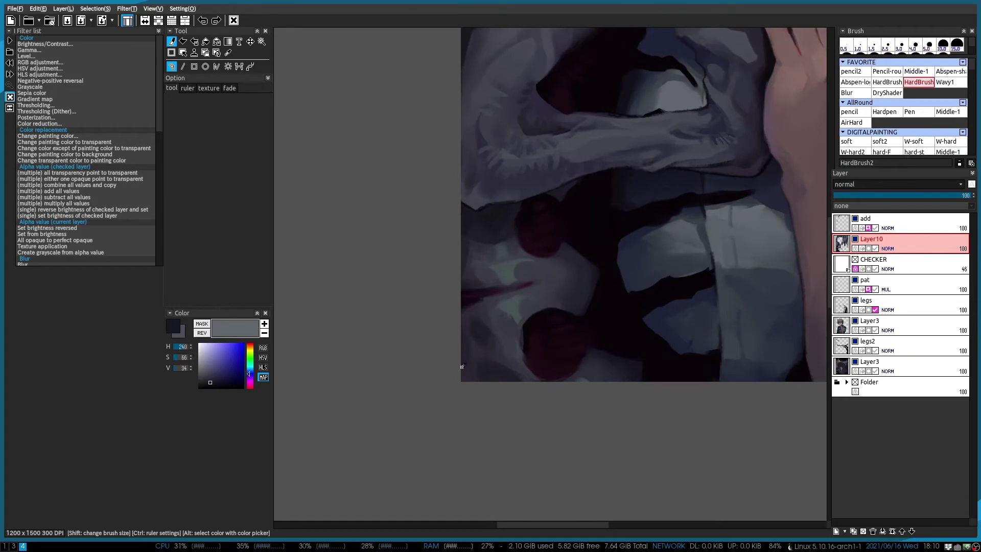
scroll(449, 339, "up", 1)
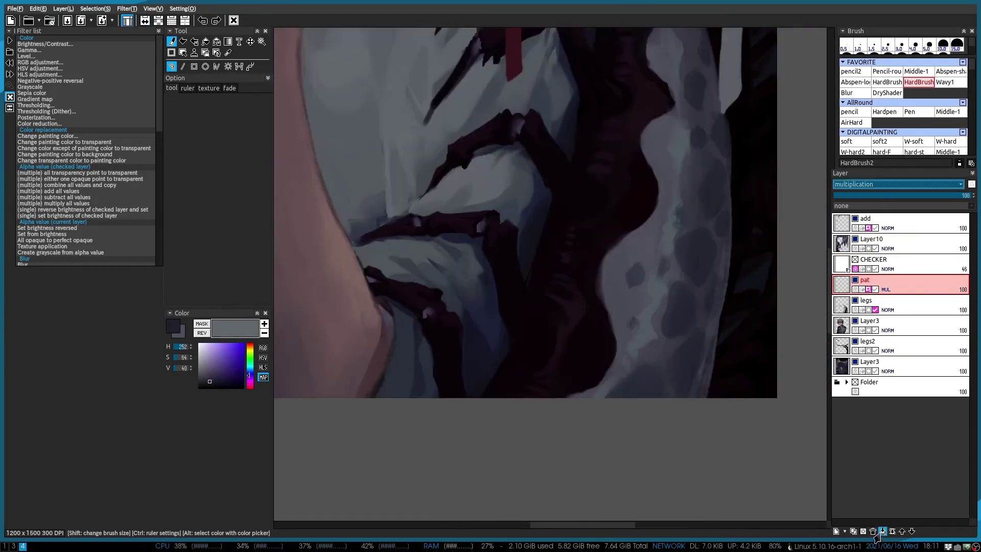
left_click(215, 381)
scroll(662, 209, "up", 2)
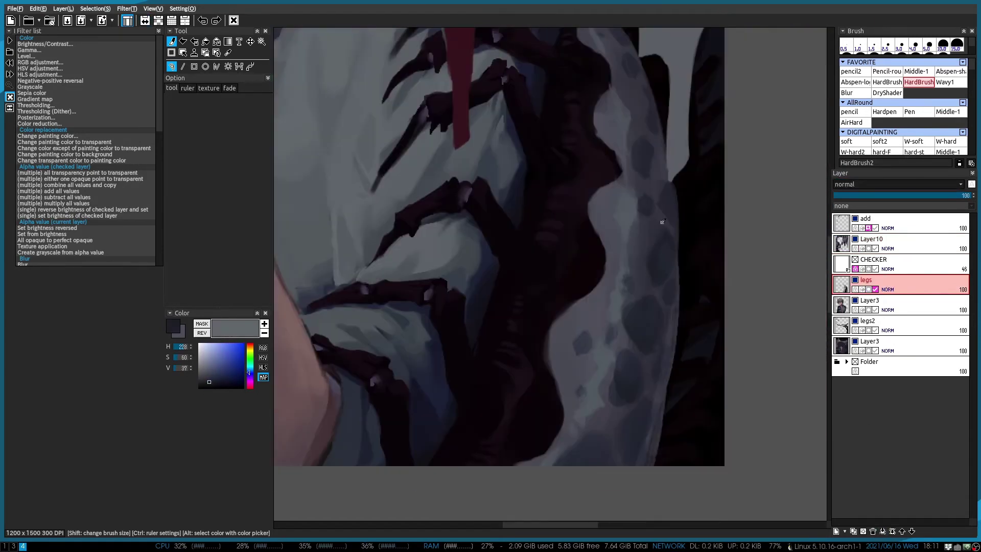
scroll(608, 228, "down", 1)
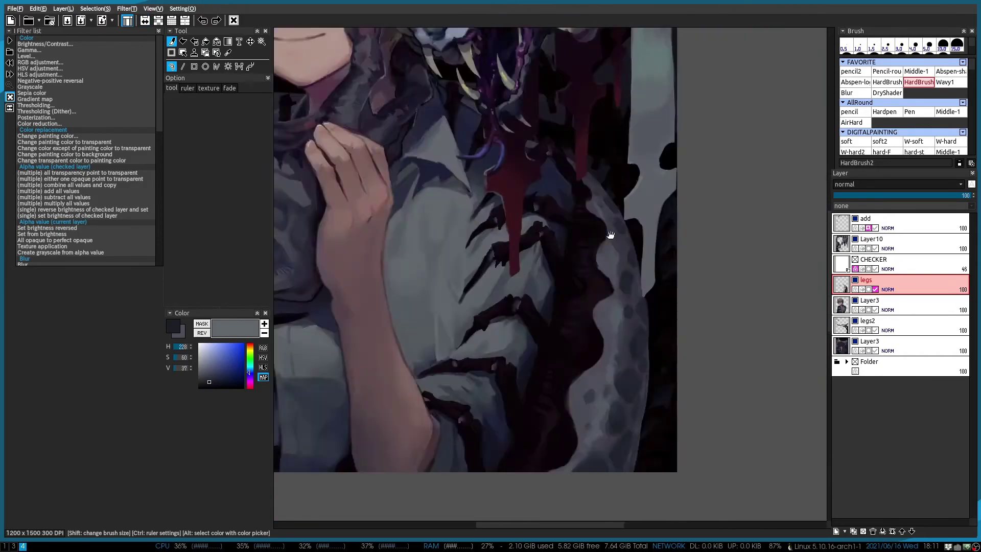
Tint the spotted tentacle on the legs layer with dark blue and muted purple using HardBrush
scroll(608, 228, "up", 1)
left_click(543, 339, "alt")
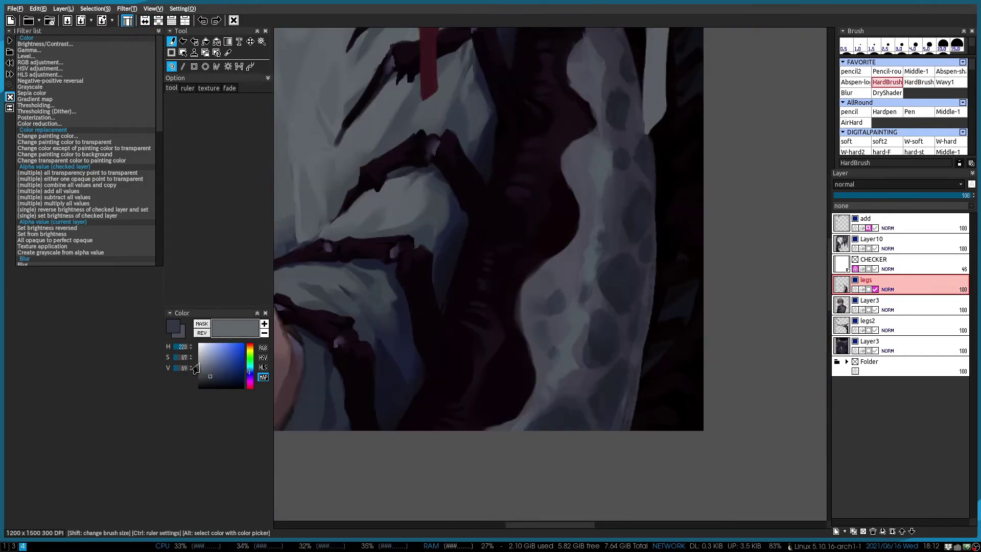
left_click(511, 317, "alt")
scroll(511, 317, "down", 1)
left_click_drag(352, 440, 549, 229)
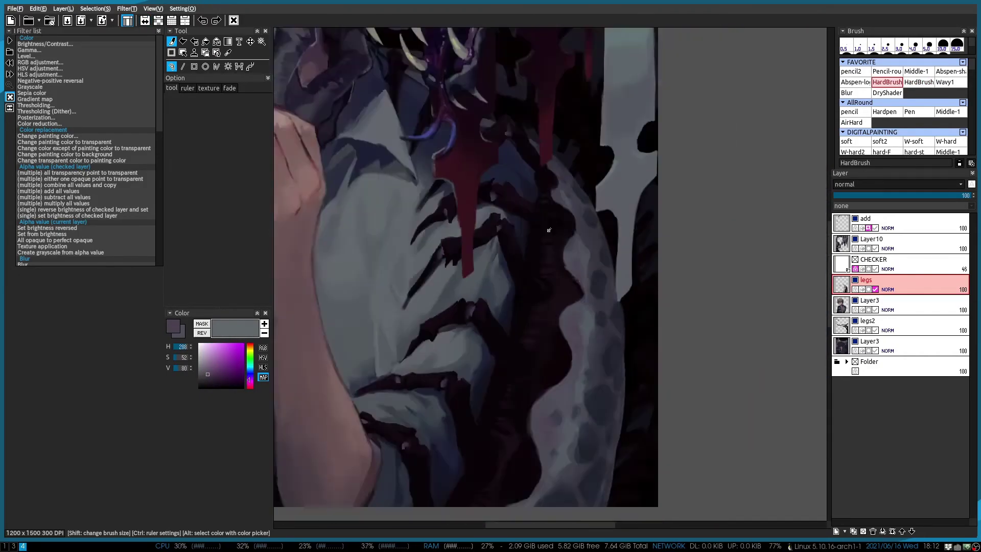
Shade the upper outer edge of the spotted tentacle with sampled dark blue tones using HardBrush
scroll(544, 339, "down", 3)
key("h")
left_click(576, 188, "alt")
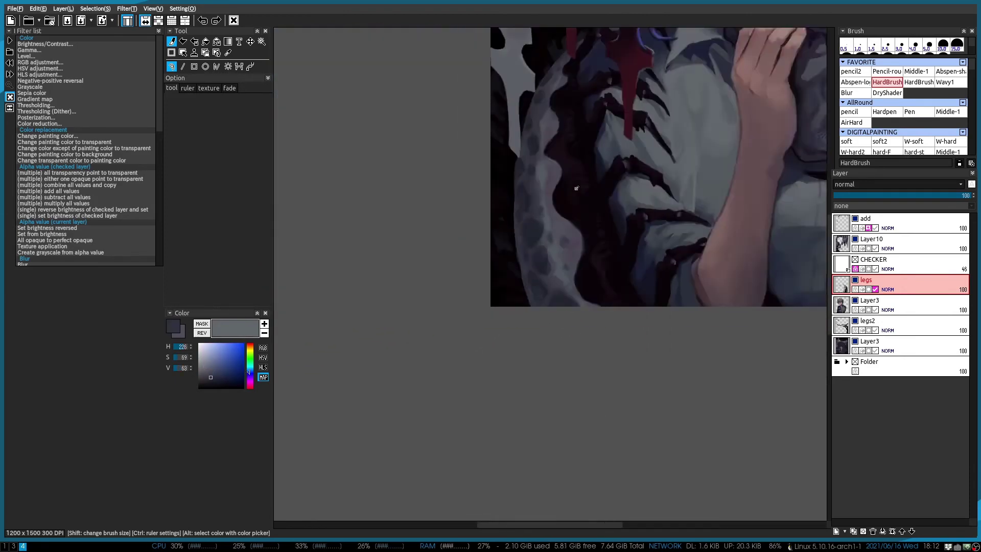
key("h")
left_click(641, 319, "alt")
scroll(642, 318, "up", 2)
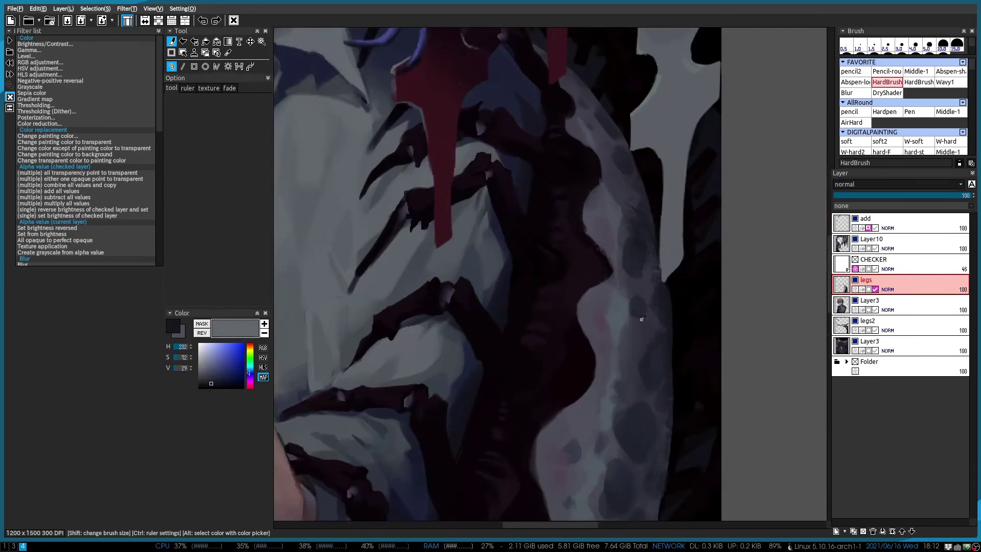
Clean up the outer edge and upper tip of the spotted tentacle on the legs layer with a sampled near-black, using DryShader and pencil2
key("2")
scroll(631, 263, "down", 4)
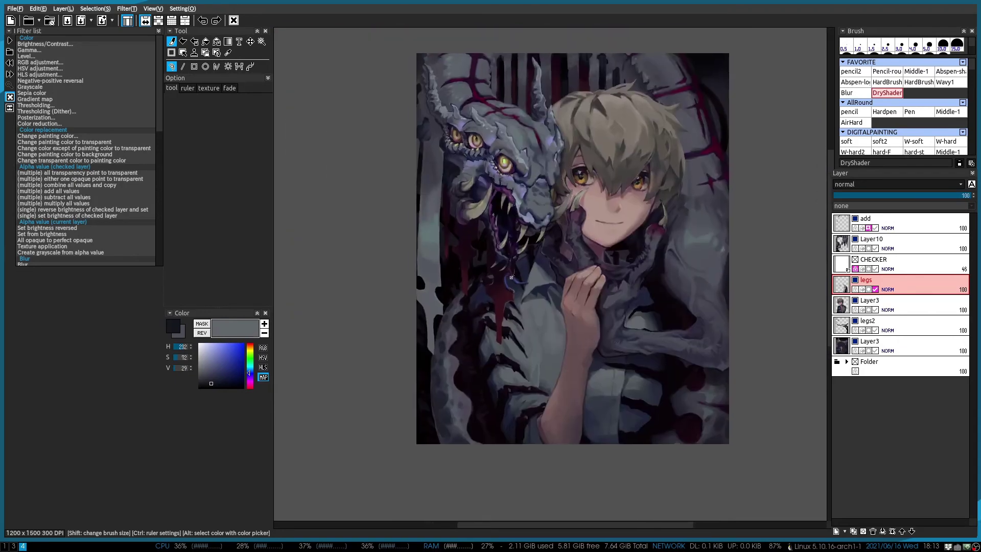
scroll(512, 277, "up", 3)
left_click(540, 387, "alt")
key("h")
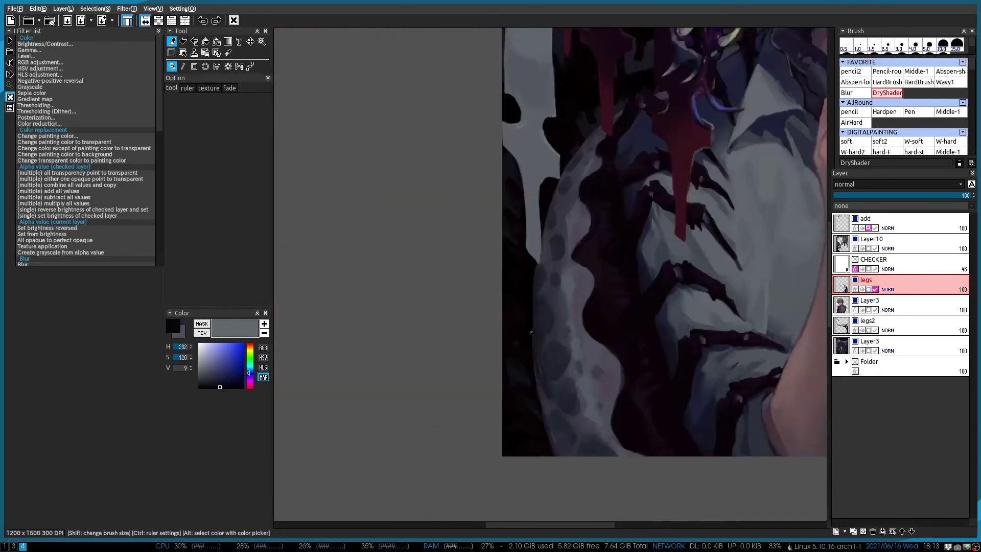
key("h")
scroll(530, 259, "down", 3)
scroll(469, 188, "up", 3)
scroll(473, 230, "up", 2)
key("1")
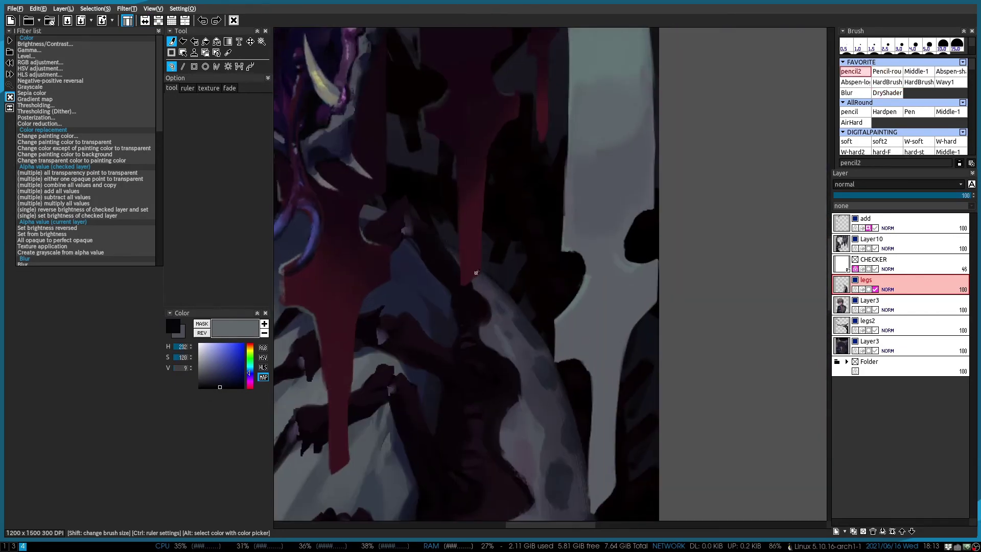
Merge the add layer down into Layer10
scroll(519, 310, "down", 4)
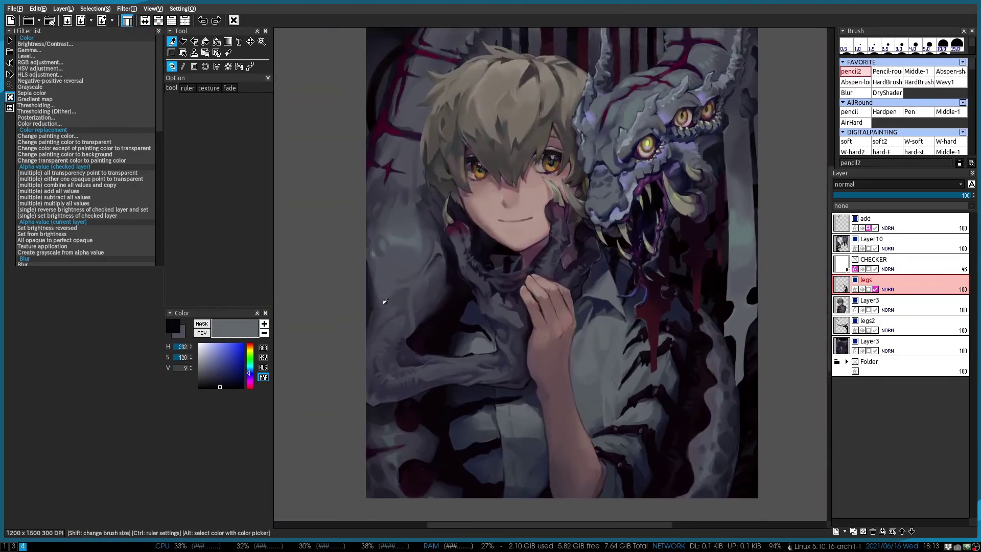
scroll(659, 245, "up", 2)
left_click(869, 229)
scroll(613, 286, "down", 3)
scroll(613, 301, "up", 3)
scroll(611, 312, "up", 1)
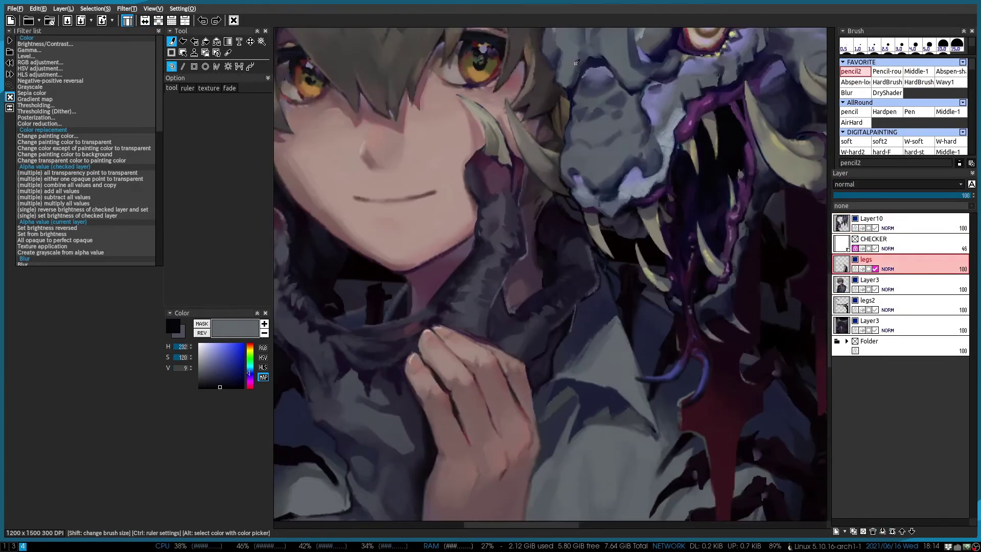
Shade the shirt just below the collar on Layer3 with sampled dark blue and grey tones using Middle-1
left_click(610, 312, "alt")
key("3")
scroll(593, 302, "down", 1)
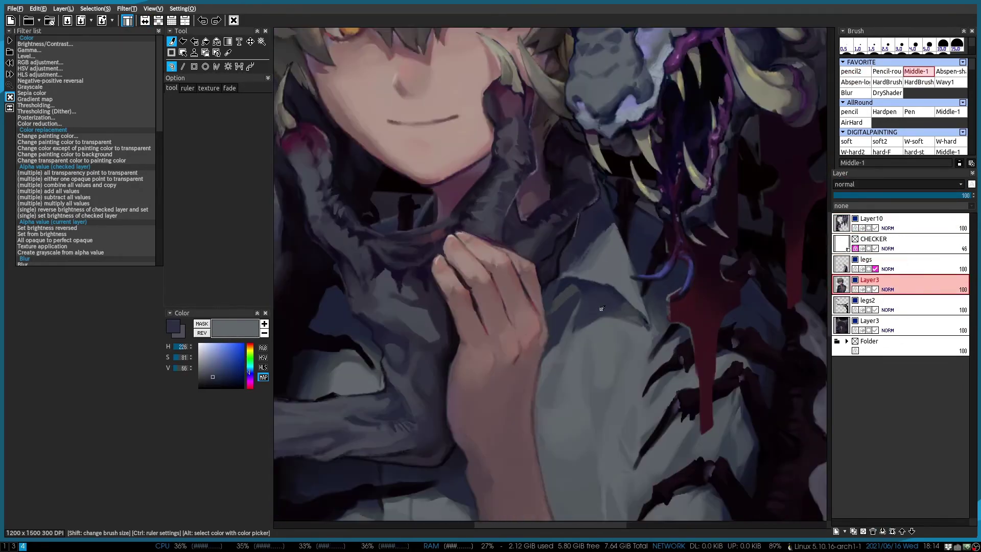
scroll(595, 316, "up", 1)
left_click(595, 317, "alt")
scroll(633, 321, "down", 1)
left_click(609, 307, "alt")
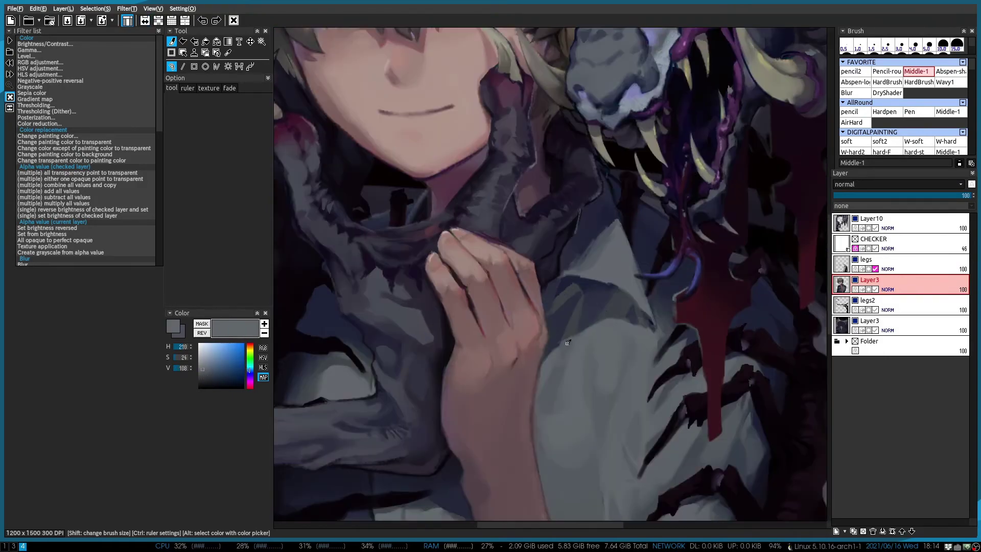
Deepen and blend the shadow cast by the shirt collar with sampled dark blue tones using Middle-1
key("h")
key("h")
left_click(598, 291, "alt")
scroll(597, 294, "down", 1)
scroll(601, 298, "up", 1)
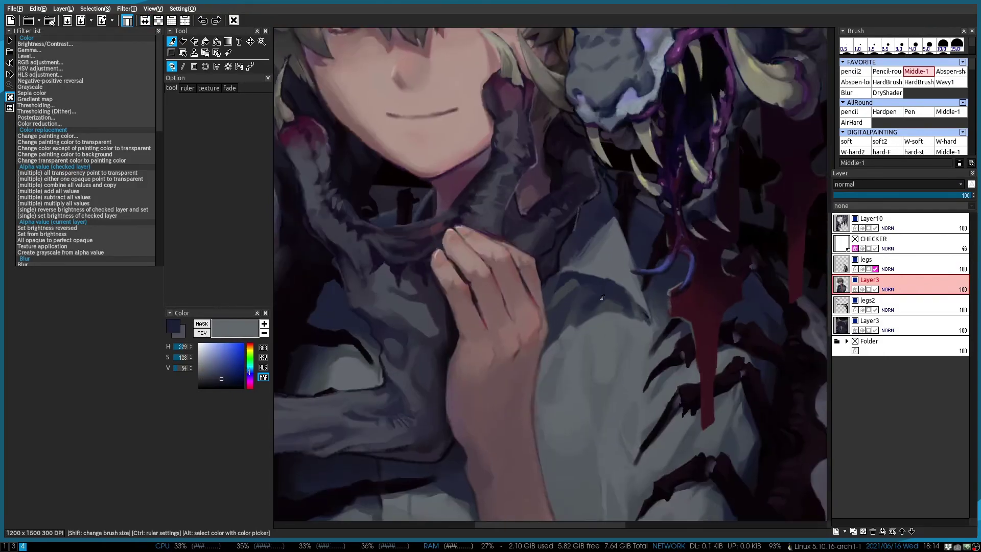
scroll(611, 293, "up", 1)
left_click(571, 277, "alt")
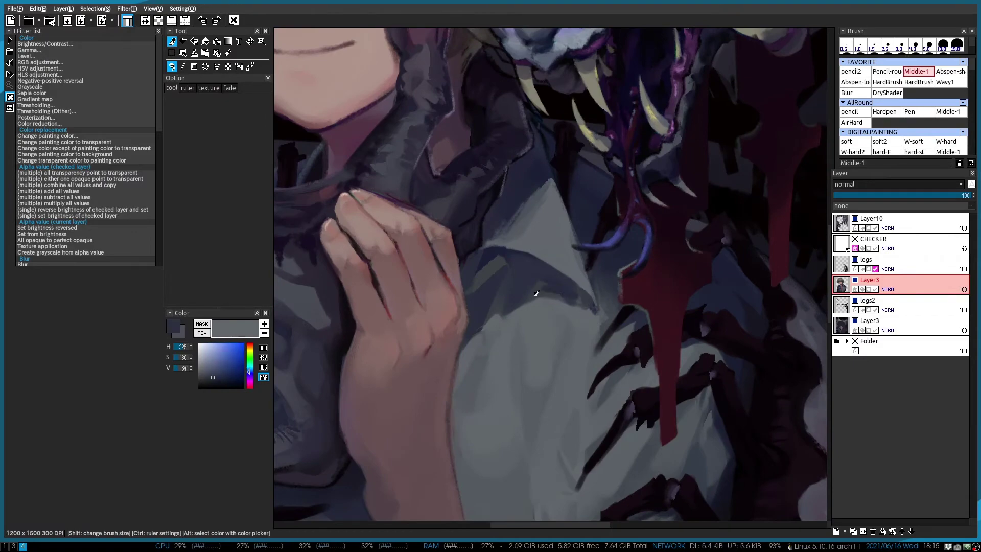
Refine the collar fold and the shirt shadow beside the raised hand with sampled dark and grey tones, using Abspen-shade and pencil2
key("2")
scroll(492, 319, "up", 1)
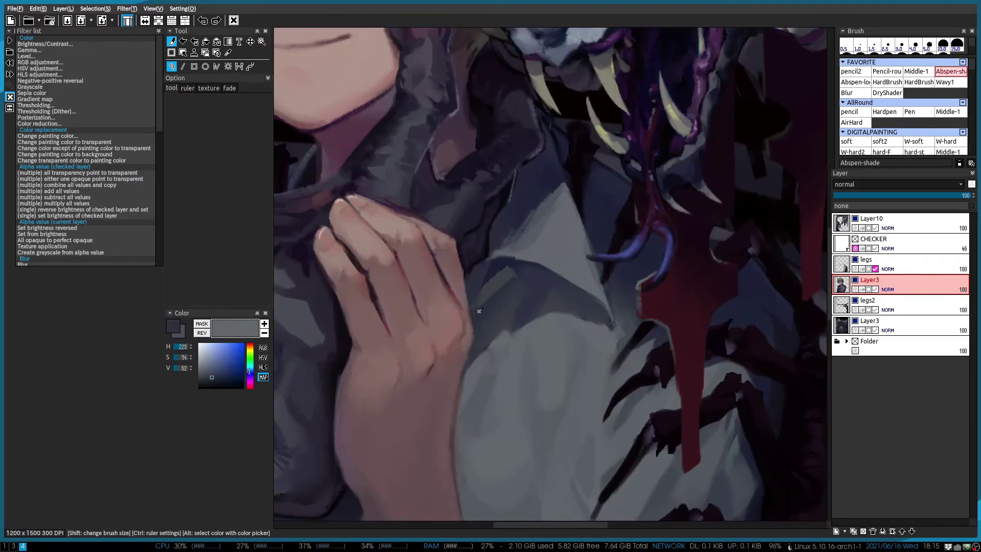
scroll(506, 285, "up", 1)
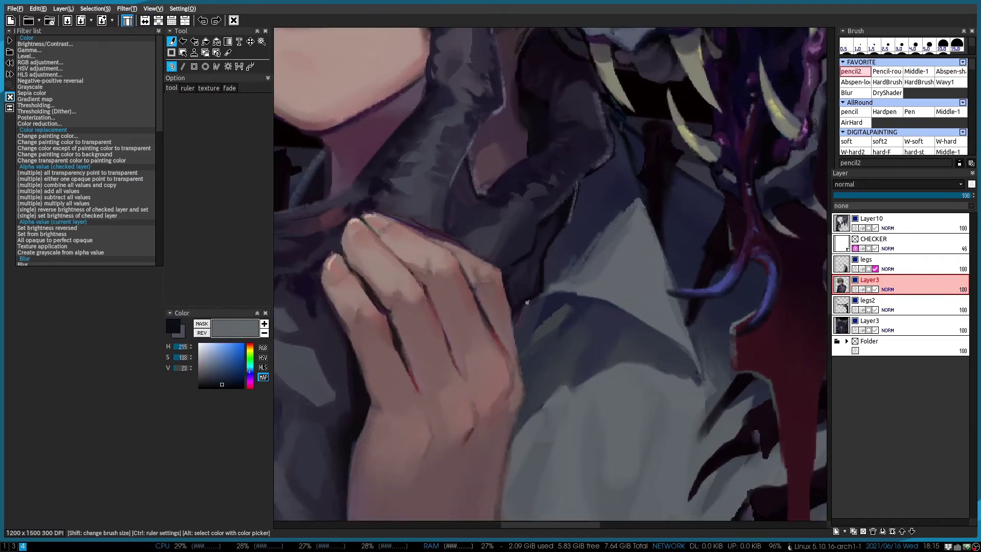
scroll(511, 359, "down", 5)
scroll(462, 304, "up", 2)
left_click(508, 384, "alt")
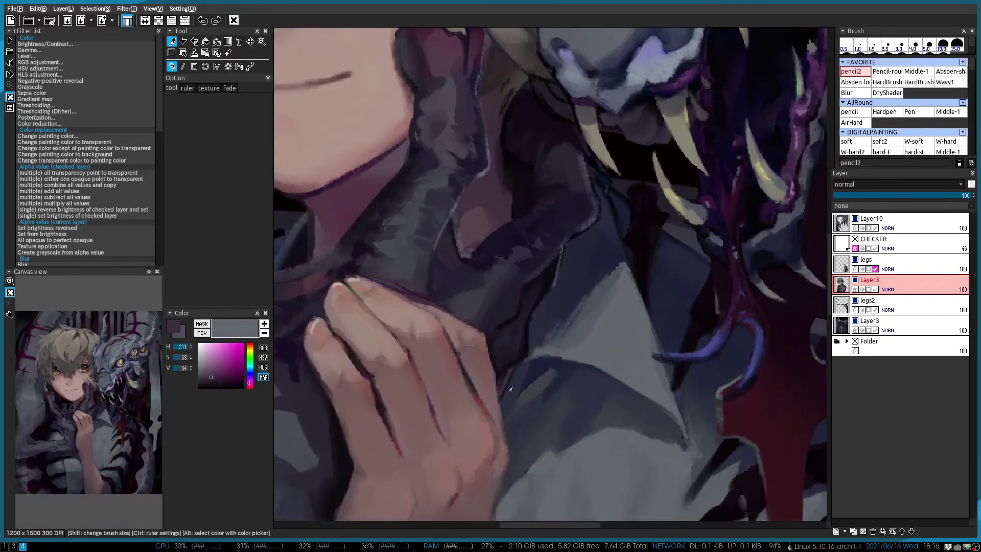
scroll(536, 232, "up", 2)
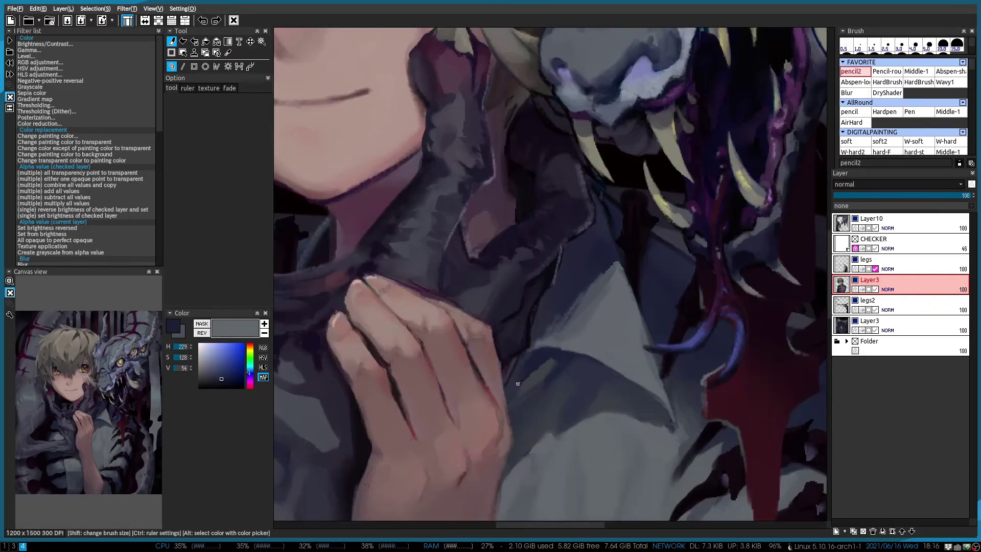
left_click(506, 408, "alt")
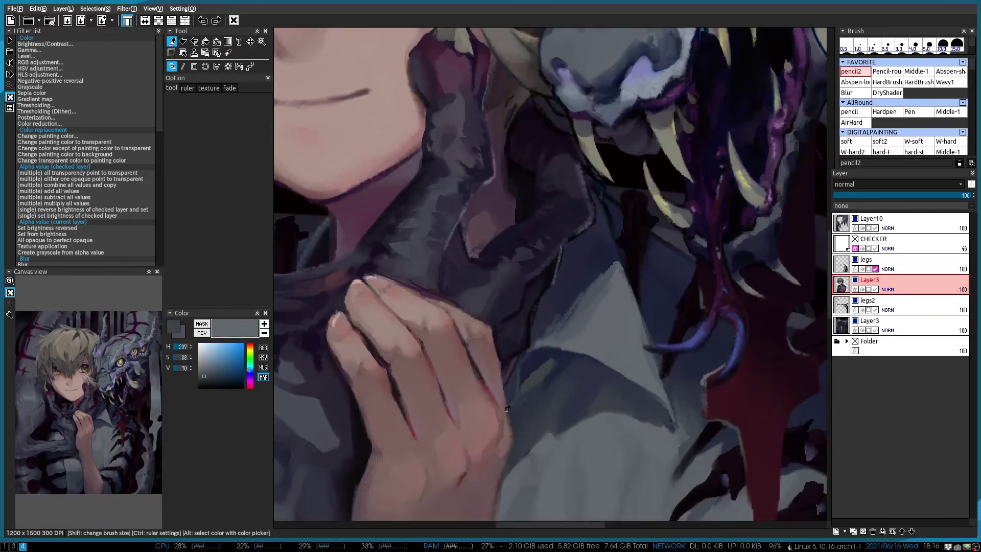
scroll(504, 402, "down", 1)
left_click(490, 357, "alt")
scroll(485, 353, "down", 1)
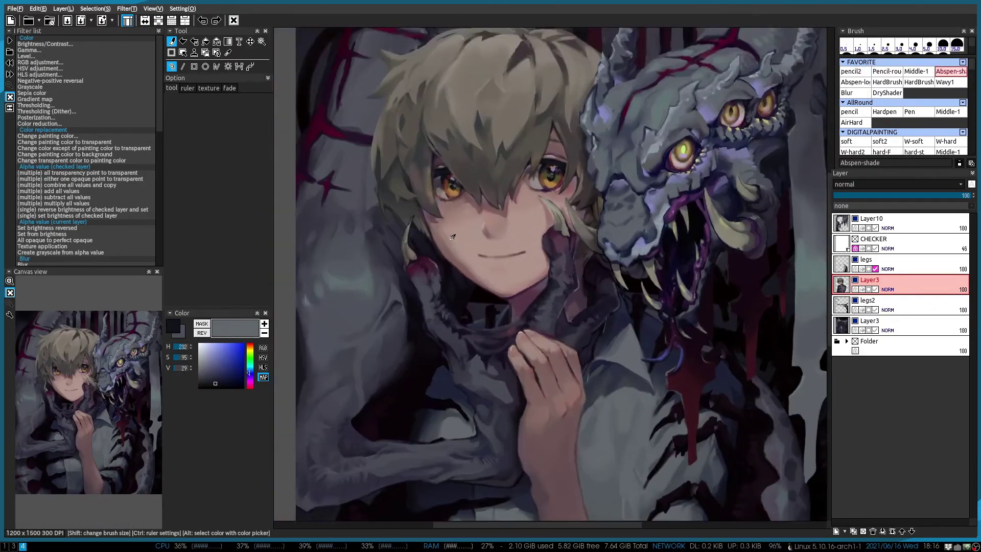
Darken the recess around the monster's large tusk at the mouth corner on Layer10 with sampled dark violet tones, using Abspen-shade and pencil2
scroll(481, 341, "up", 2)
scroll(482, 340, "down", 3)
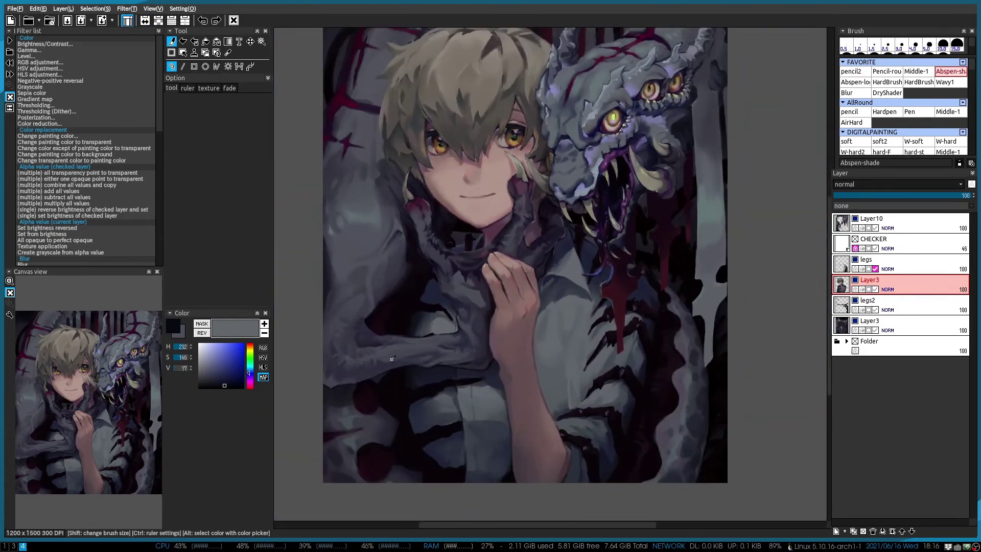
scroll(599, 298, "up", 4)
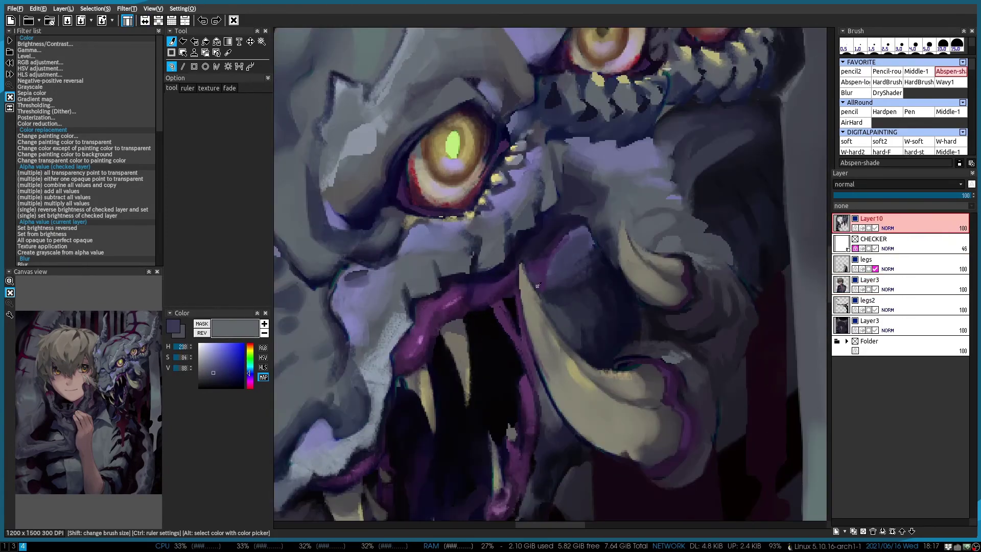
left_click(540, 283, "alt")
scroll(555, 233, "down", 2)
scroll(468, 182, "up", 4)
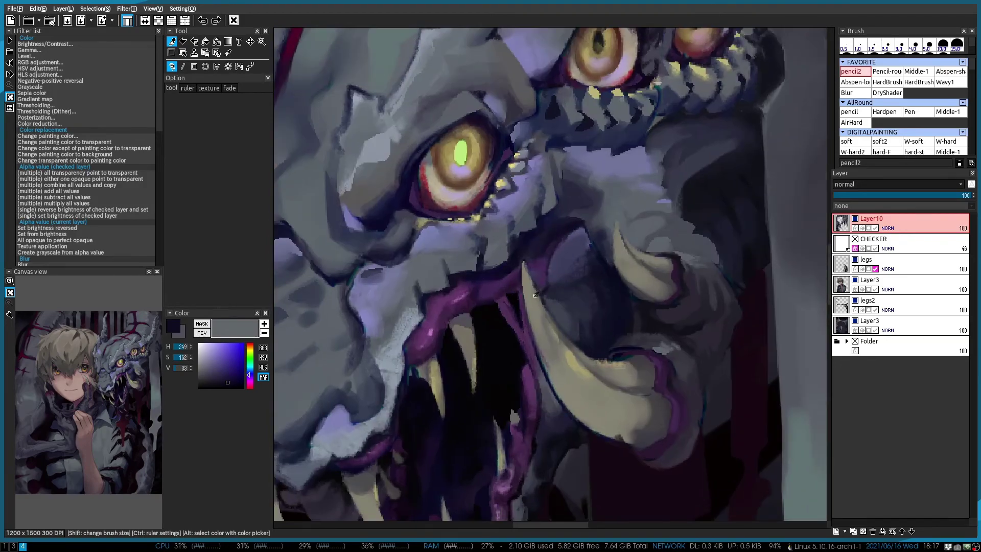
key("n")
Refine the iris and upper rim of the monster's middle eye with sampled yellow-brown and dark tones, using pencil2 and Pencil-rough
scroll(468, 182, "down", 2)
scroll(585, 211, "up", 4)
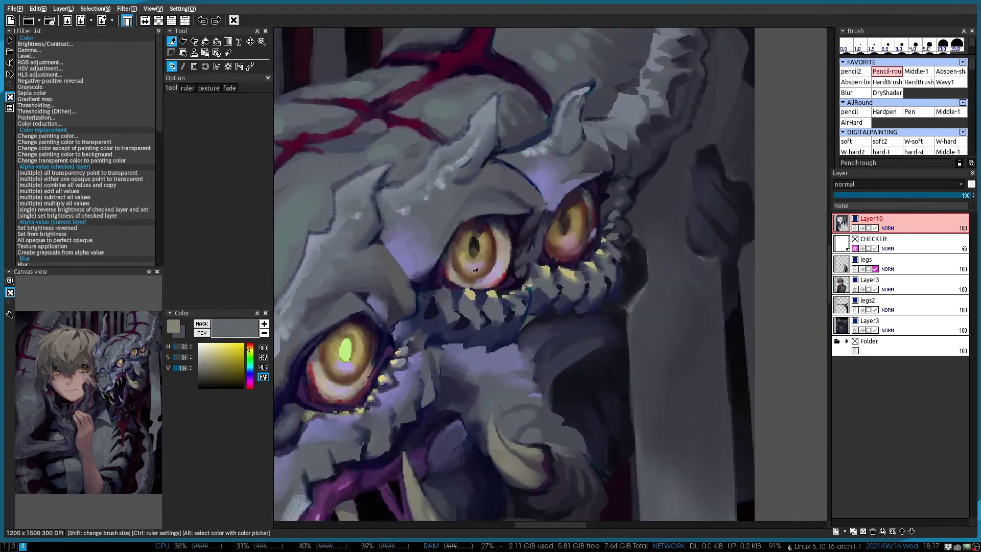
left_click(585, 210, "alt")
left_click(593, 224, "alt")
left_click(479, 248, "alt")
scroll(544, 302, "up", 2)
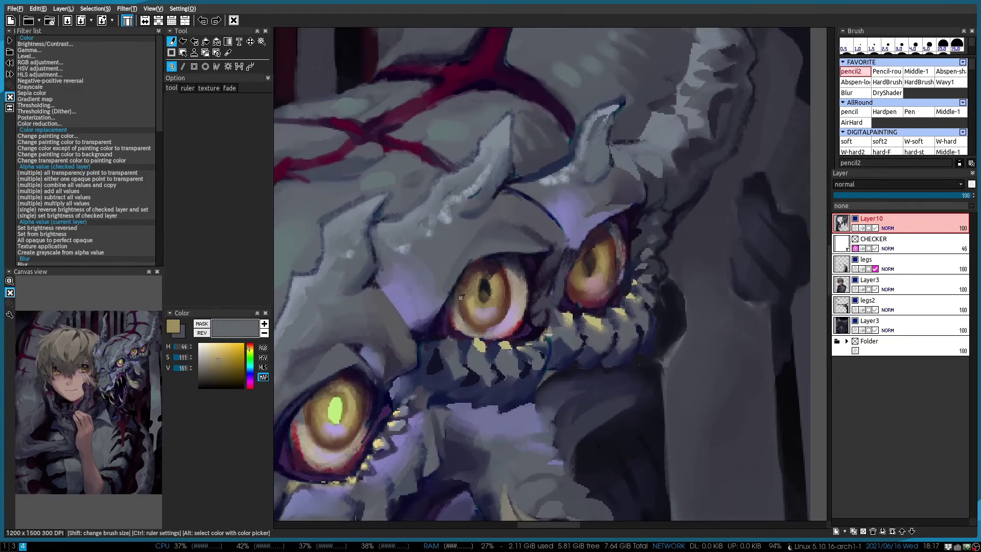
scroll(514, 303, "down", 1)
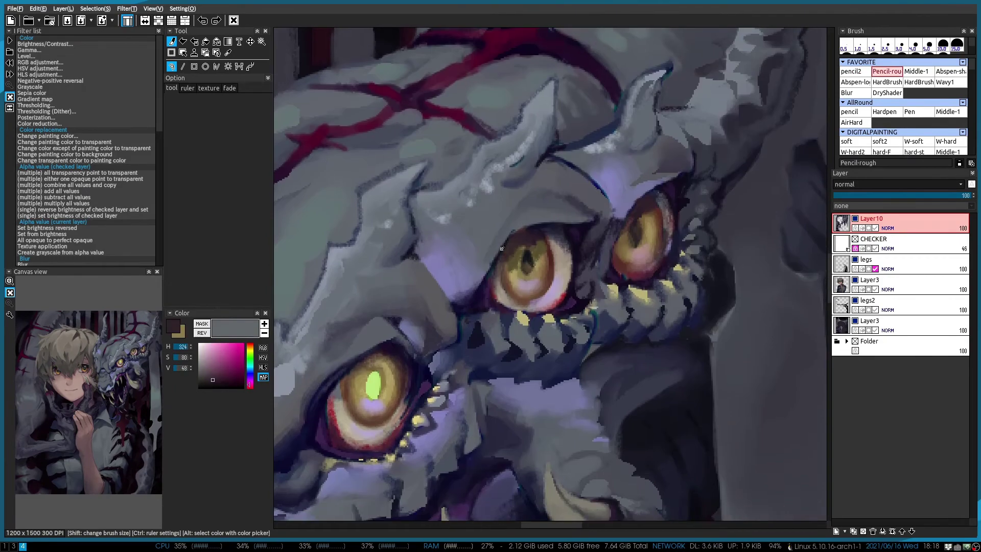
key("n")
left_click(538, 264, "alt")
left_click(518, 283, "alt")
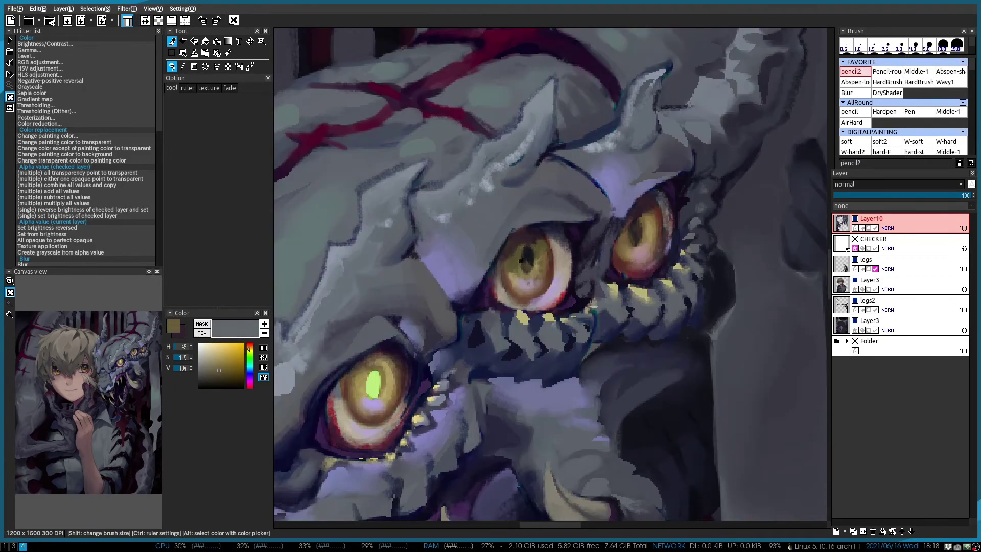
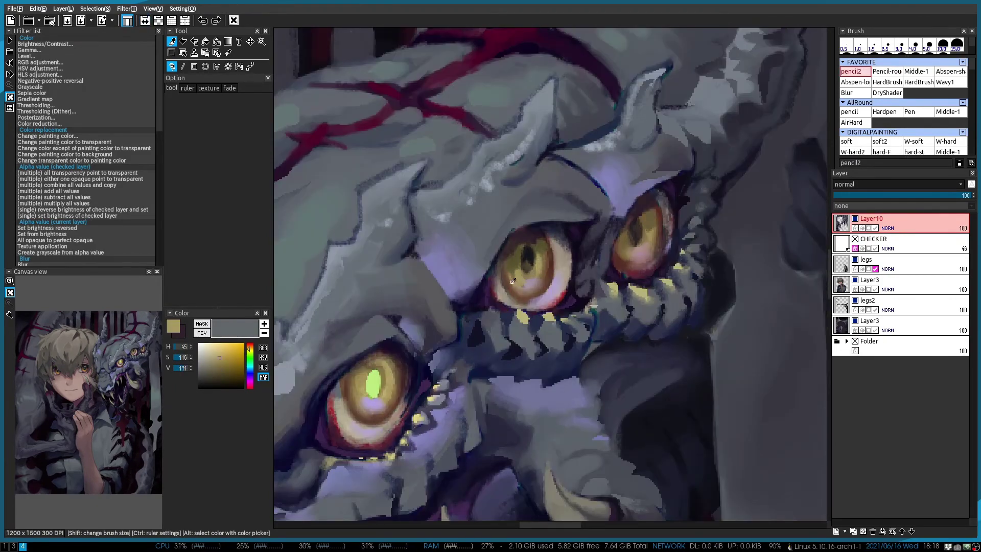
Repaint the monster's rear eye with an olive iris, reddish lower rim and pale eye white in sampled colors using pencil2
key("n")
left_click(628, 234, "alt")
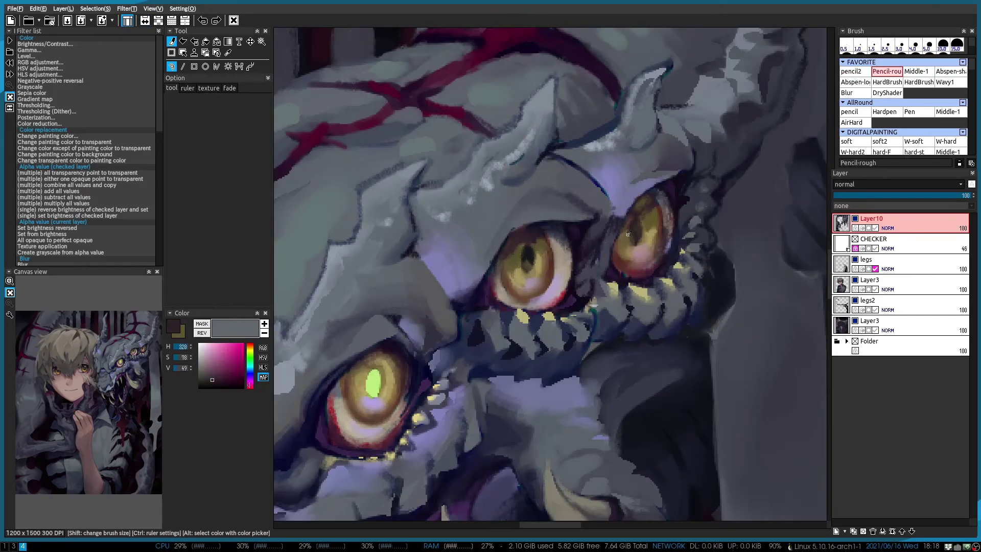
left_click(630, 241, "alt")
left_click_drag(630, 241, 588, 227)
scroll(557, 228, "up", 1)
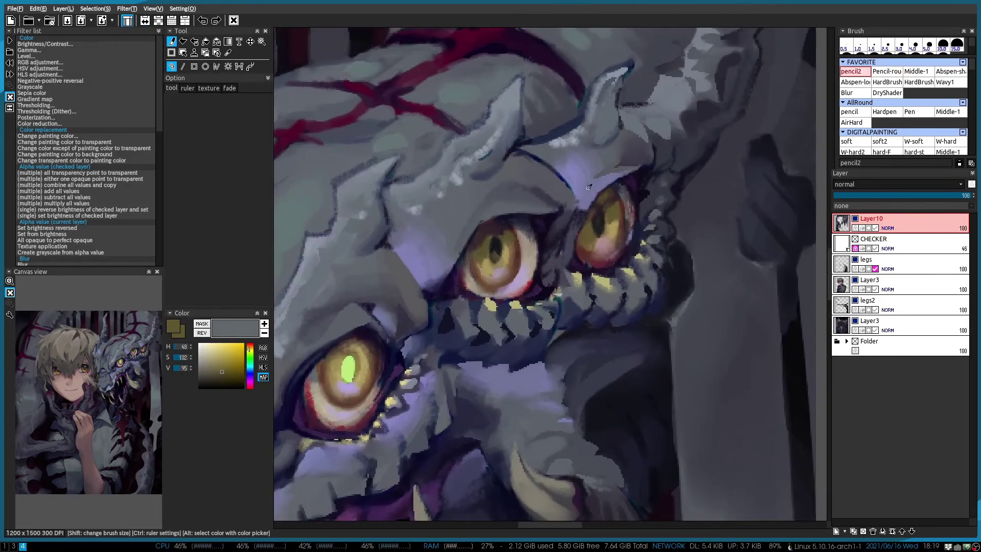
left_click(572, 255, "alt")
left_click(593, 291, "alt")
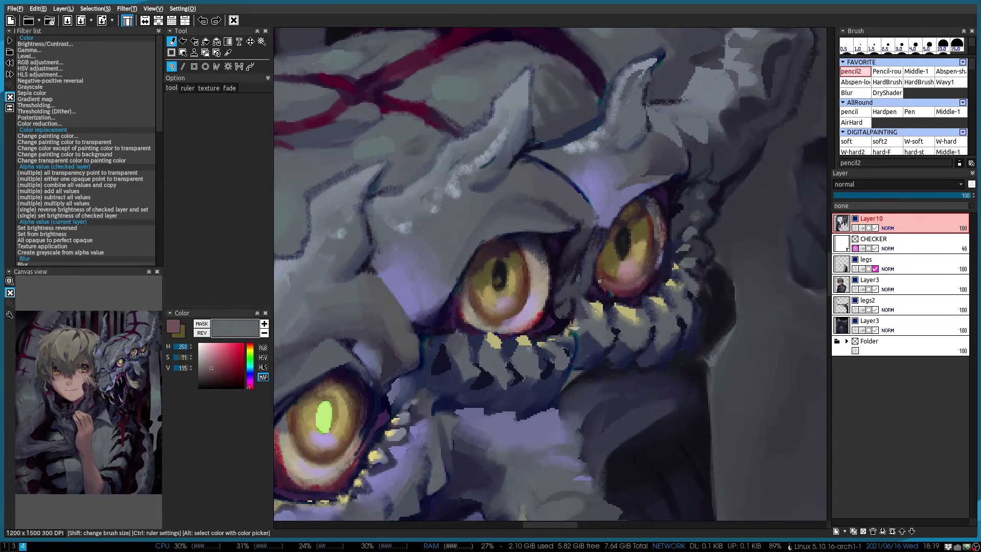
left_click(655, 239, "alt")
left_click_drag(658, 225, 656, 239)
scroll(622, 287, "down", 4)
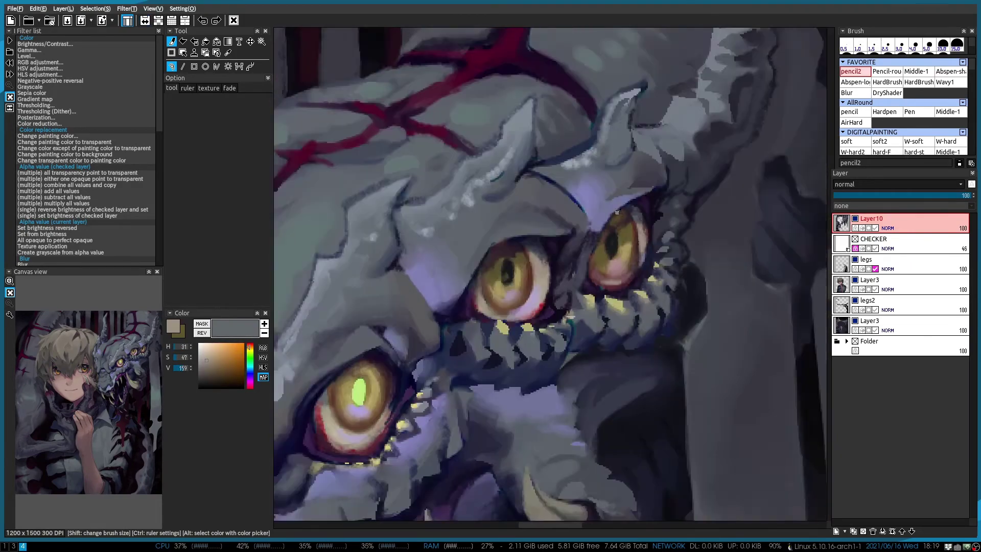
Touch up the monster's brow and head around the eyes with sampled lavender, dark violet and grey-blue tones using pencil2
scroll(586, 247, "down", 3)
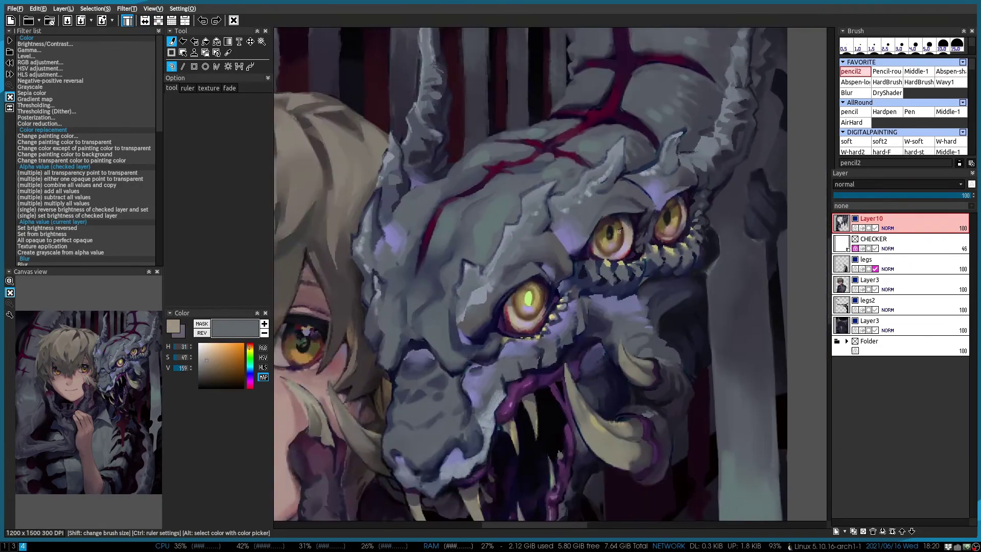
scroll(571, 260, "up", 4)
left_click(571, 260, "alt")
scroll(608, 204, "down", 1)
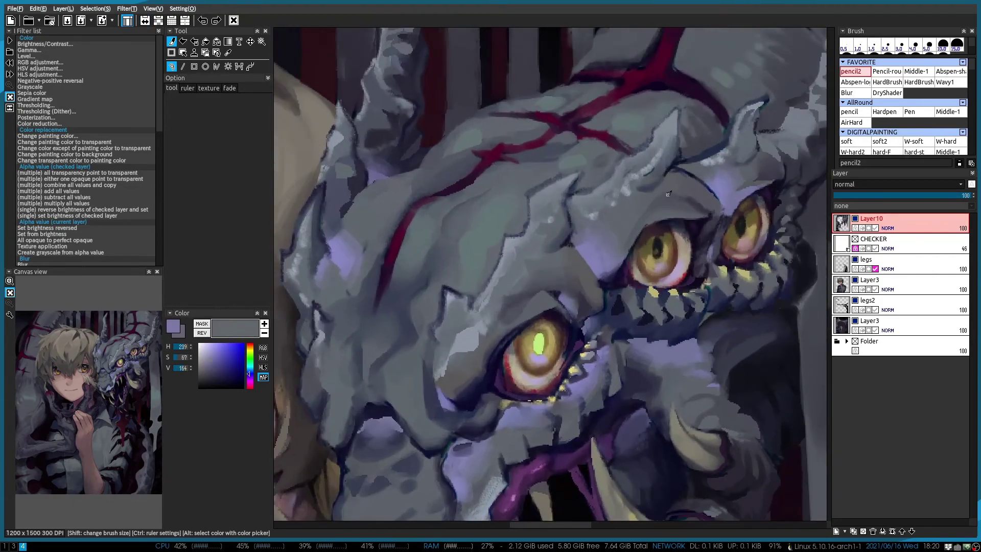
left_click(631, 169, "alt")
scroll(664, 225, "down", 2)
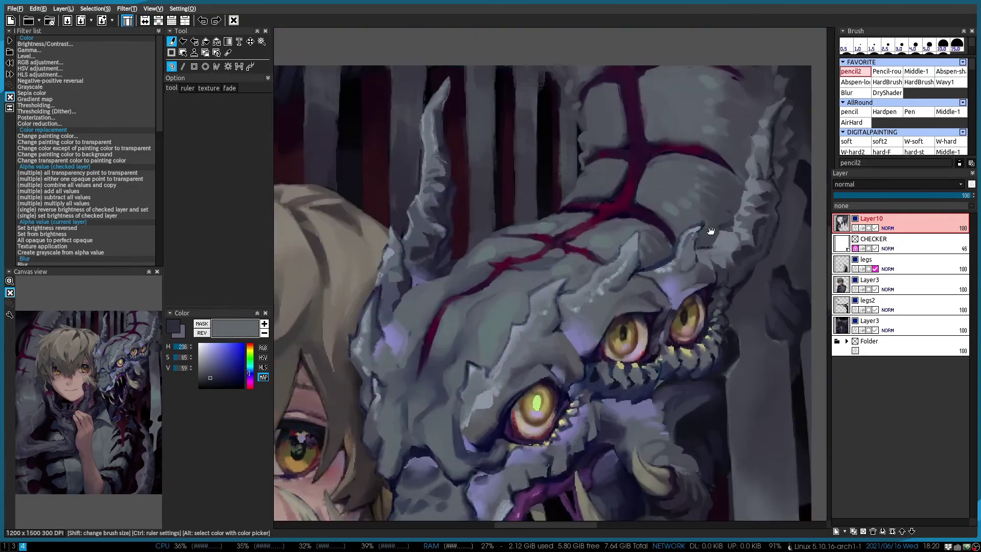
scroll(562, 255, "up", 3)
left_click(397, 293, "alt")
scroll(398, 293, "down", 5)
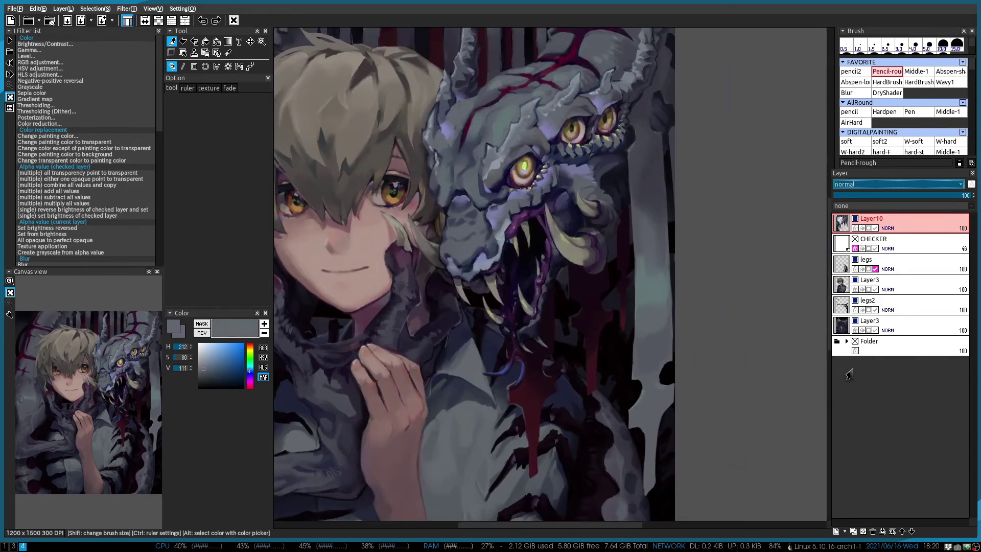
Add a new layer above Layer10 and paint tan vertical trim lines along the background pillar using HardBrush2
double_click(849, 375)
scroll(653, 153, "up", 2)
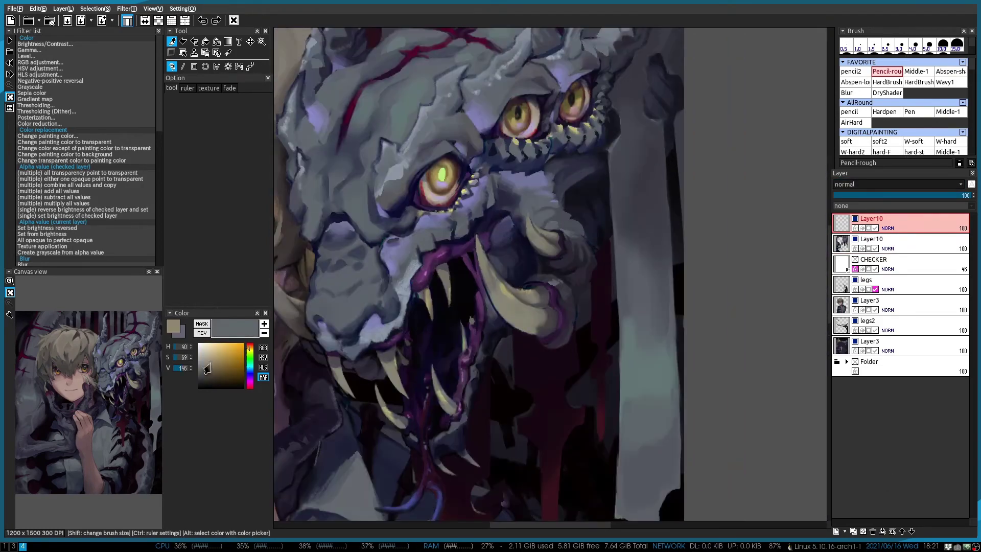
key("2")
left_click_drag(624, 303, 623, 353)
scroll(623, 352, "down", 2)
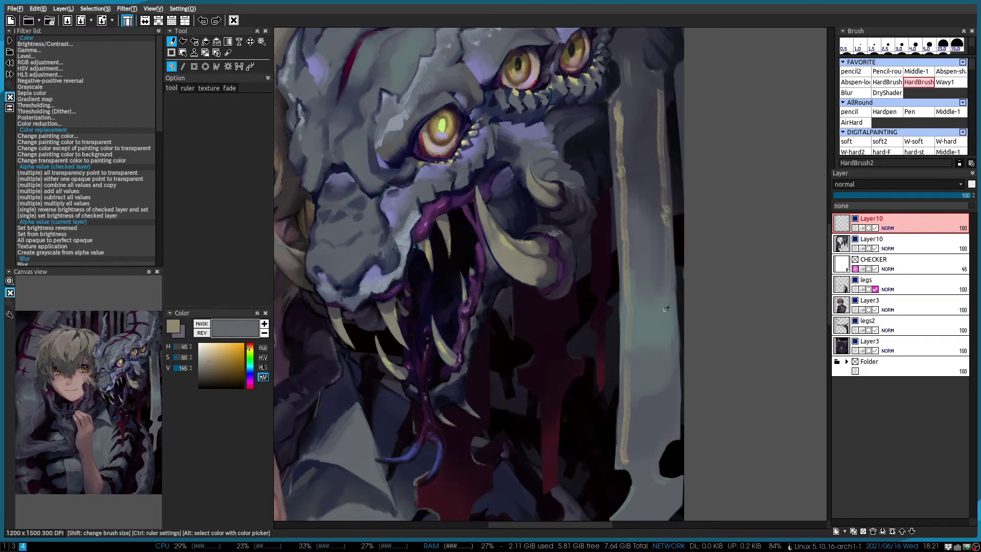
Extend the tan trim along both pillar edges, from the upper shoulder down to the dark round notch
scroll(666, 309, "down", 2)
scroll(623, 332, "up", 2)
scroll(617, 364, "down", 1)
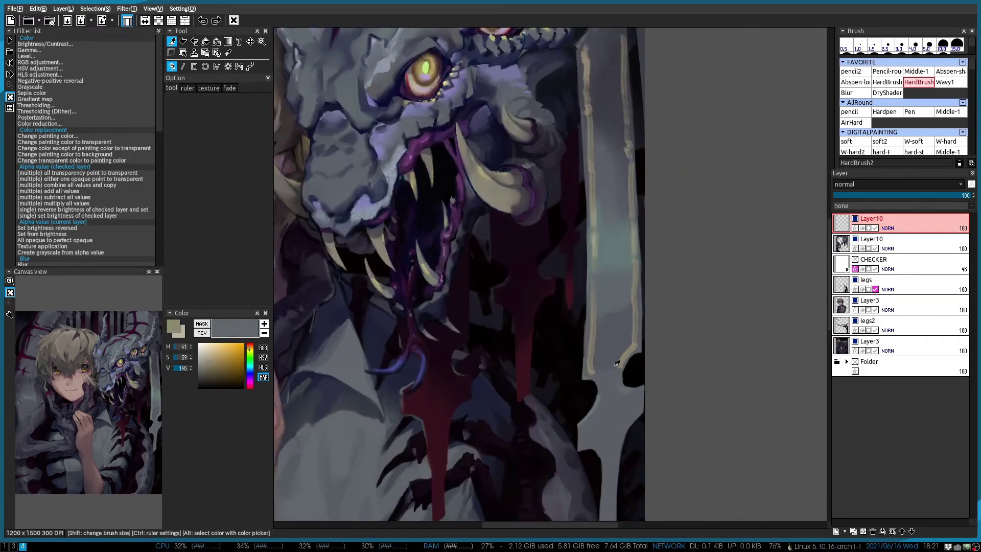
scroll(602, 368, "down", 2)
scroll(600, 307, "up", 2)
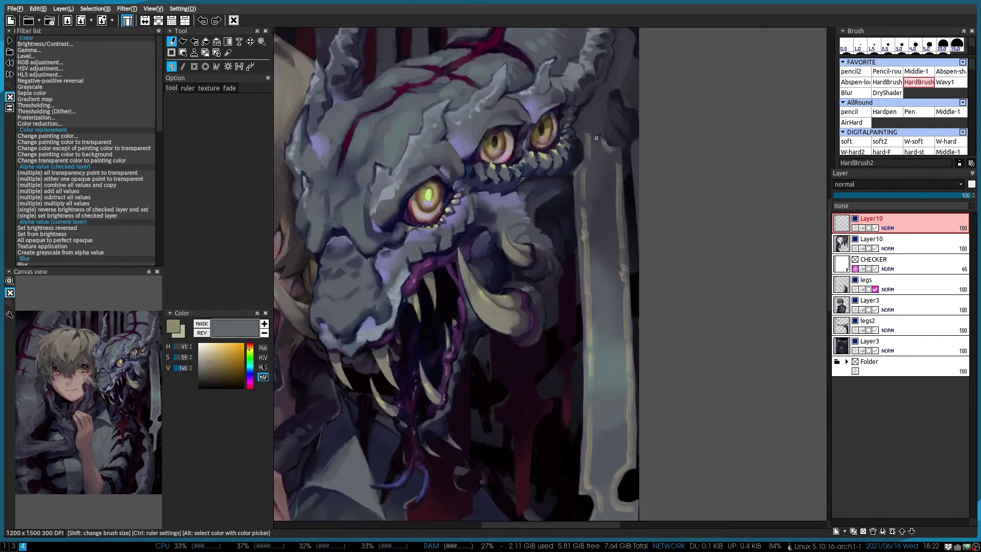
Continue the tan trim around the pillar's lower flare and its hooked ornament behind the monster's horn
scroll(557, 175, "up", 1)
scroll(601, 116, "down", 2)
scroll(565, 284, "up", 2)
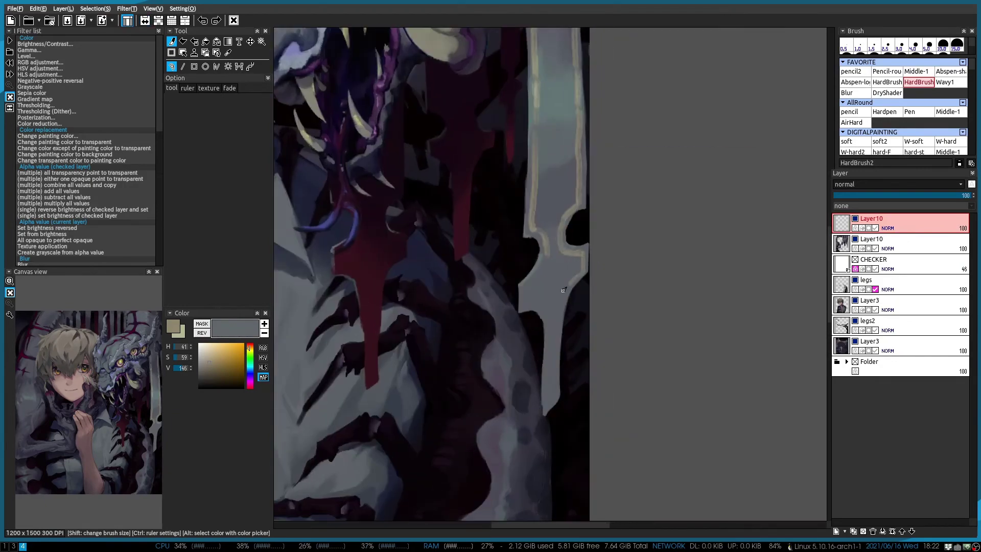
scroll(568, 247, "down", 1)
scroll(598, 181, "up", 1)
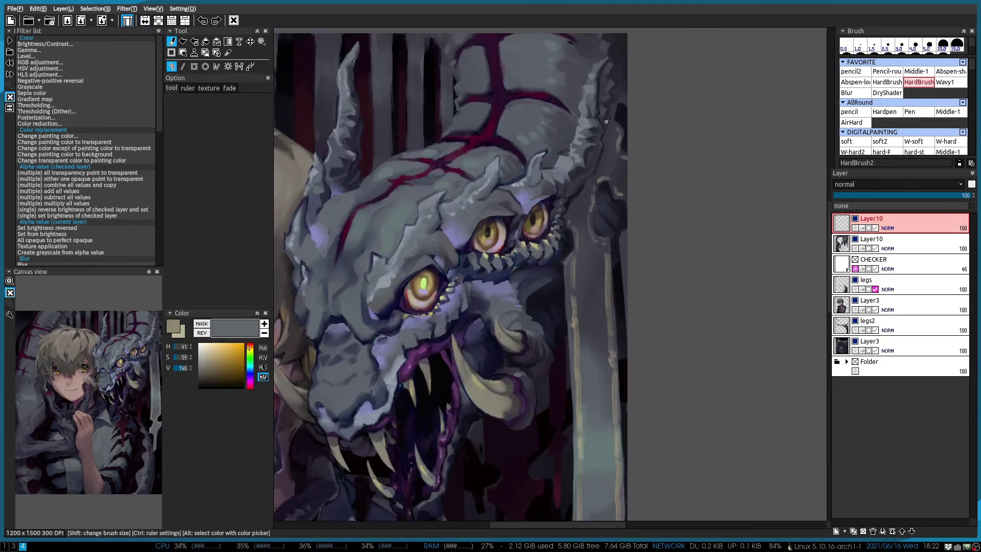
scroll(607, 120, "down", 2)
scroll(474, 222, "up", 3)
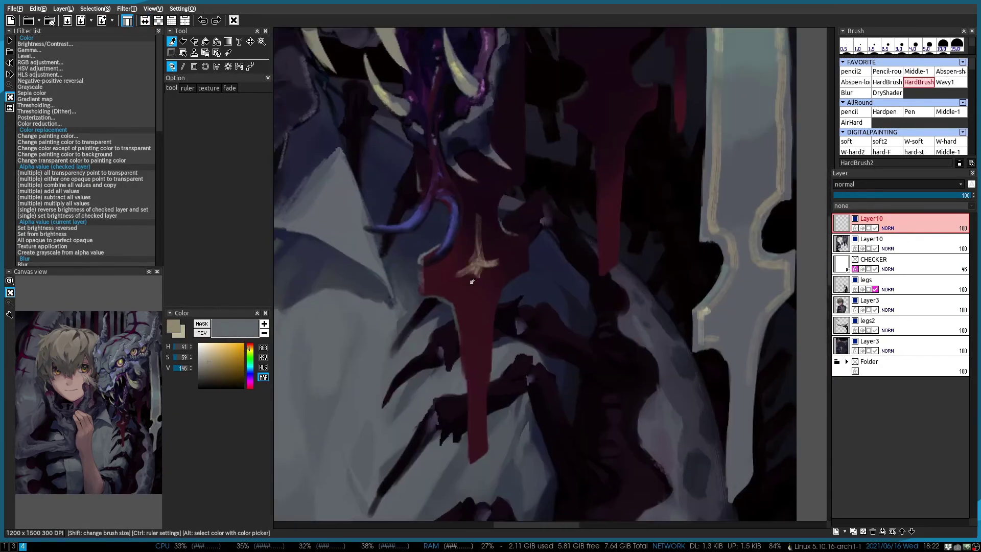
Draw thin light edge lines on the background bars behind the hair and horn using pencil2 and a sampled pale green
scroll(472, 281, "down", 2)
scroll(651, 222, "up", 3)
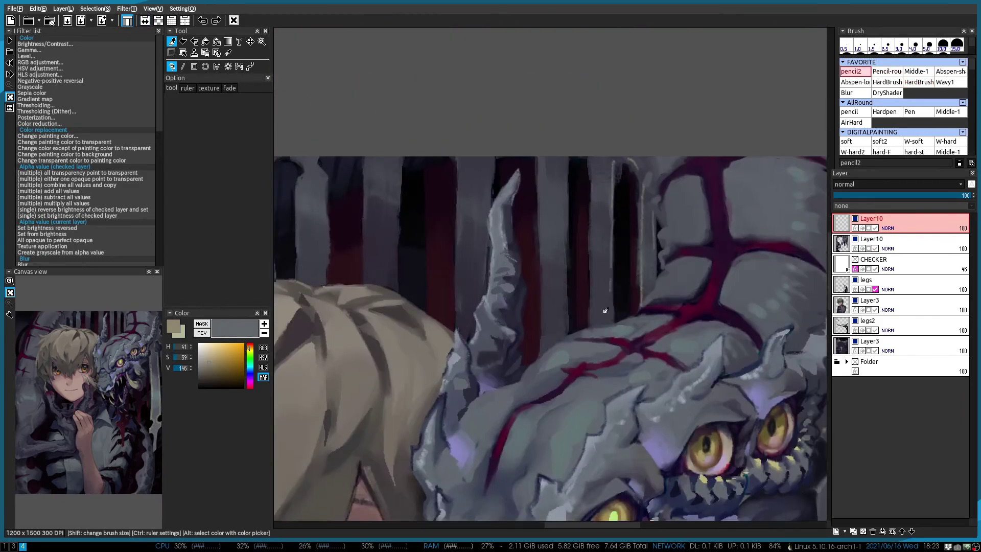
mouse_move(605, 310)
left_mouse_down()
mouse_move(547, 199)
mouse_move(518, 113)
left_mouse_up()
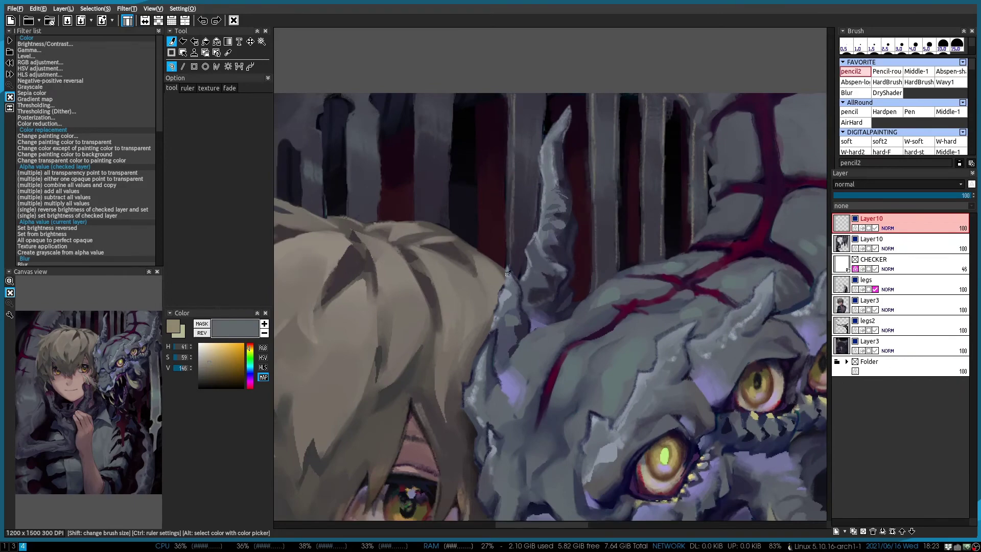
mouse_move(414, 161)
left_mouse_down()
mouse_move(493, 177)
mouse_move(496, 168)
left_mouse_up()
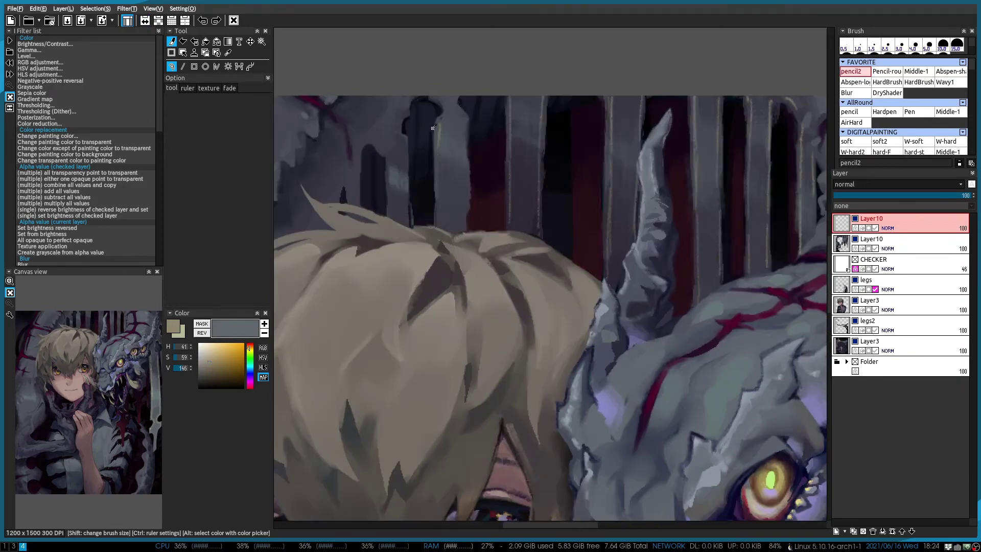
left_click(404, 233, "alt")
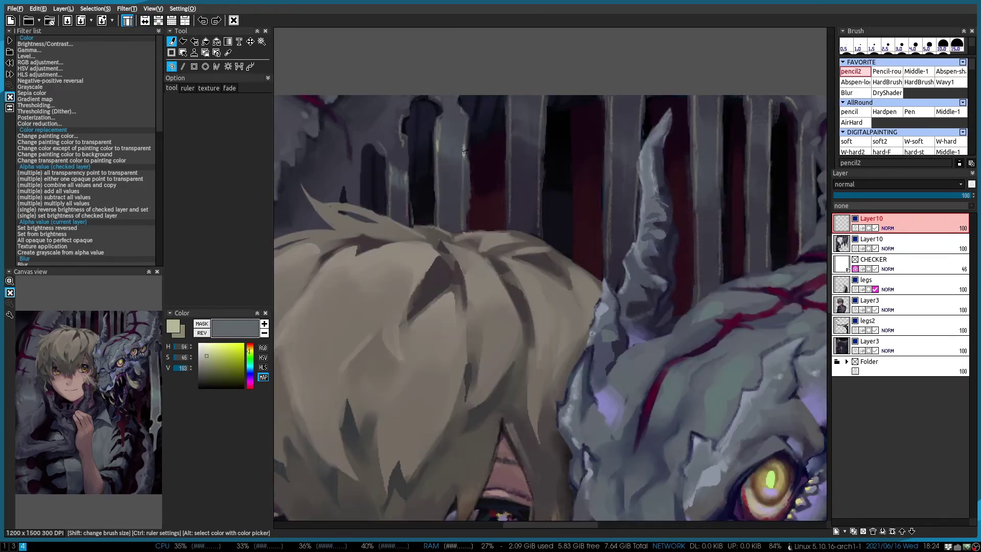
key("h")
key("h")
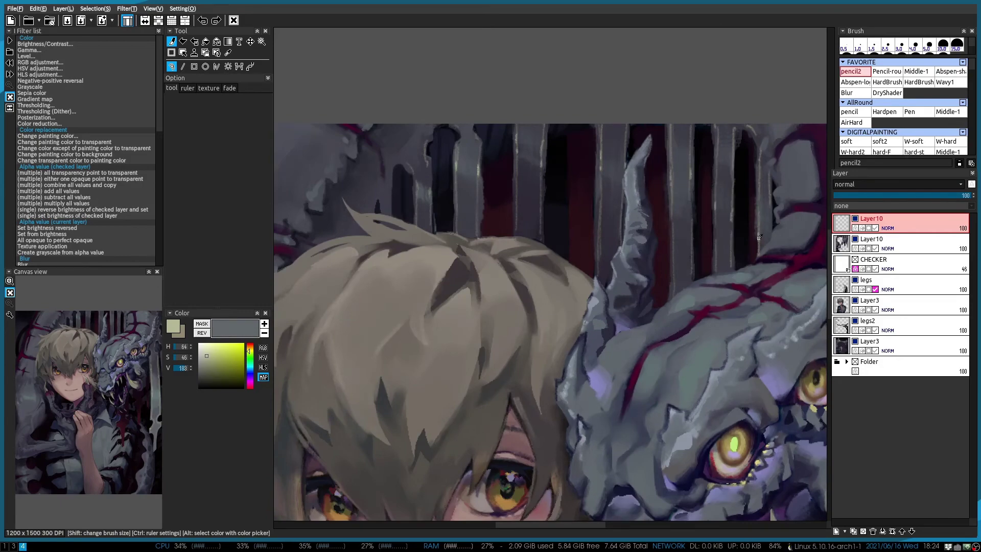
Add pale highlights to the claws beside the character's jaw and cheek using pencil2 with sampled color
left_click_drag(759, 236, 474, 218)
scroll(459, 218, "down", 5)
scroll(459, 219, "up", 6)
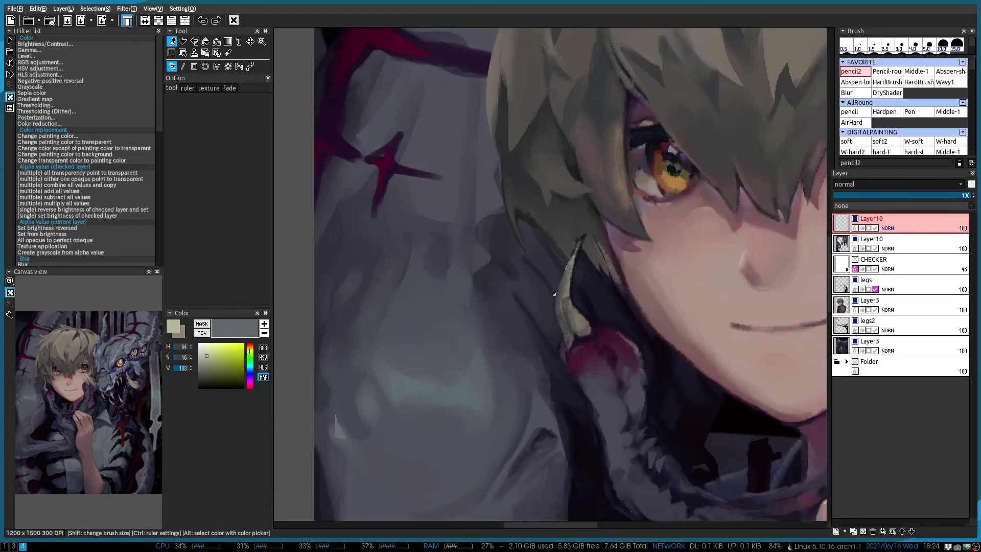
scroll(511, 224, "down", 2)
scroll(590, 235, "up", 2)
left_click(590, 235, "alt")
left_click_drag(590, 236, 455, 215)
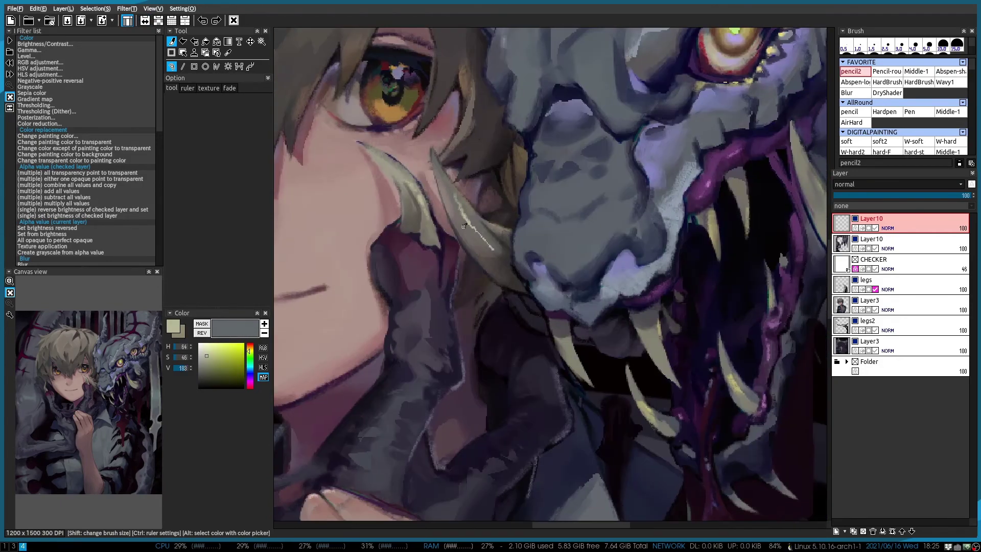
Refine the highlights on the monster's fangs and large tusk with sampled bone tones using pencil2
scroll(464, 225, "down", 2)
scroll(615, 235, "up", 3)
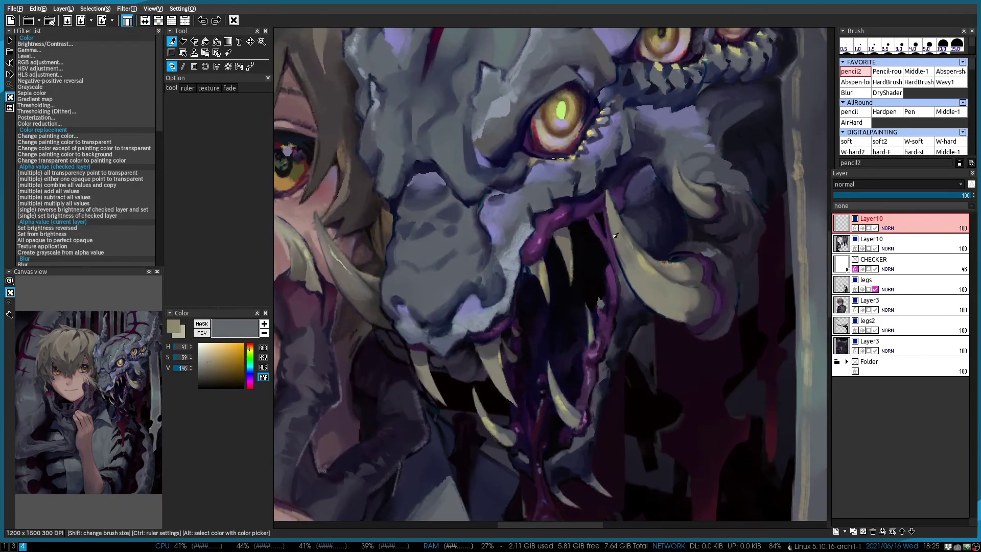
left_click(616, 236, "alt")
mouse_move(663, 184)
left_mouse_down()
mouse_move(649, 190)
mouse_move(756, 217)
left_mouse_up()
left_click(756, 223, "alt")
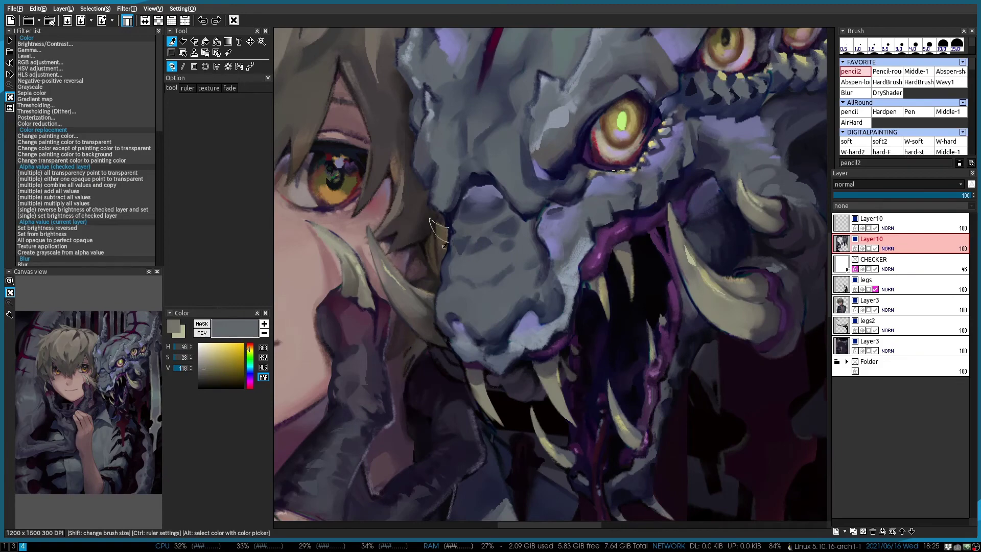
Clean up the hair tuft and edges beside the monster's snout on the lower Layer10 with sampled tones, using pencil2 and Pencil-rough
scroll(439, 247, "up", 2)
left_click(430, 249, "alt")
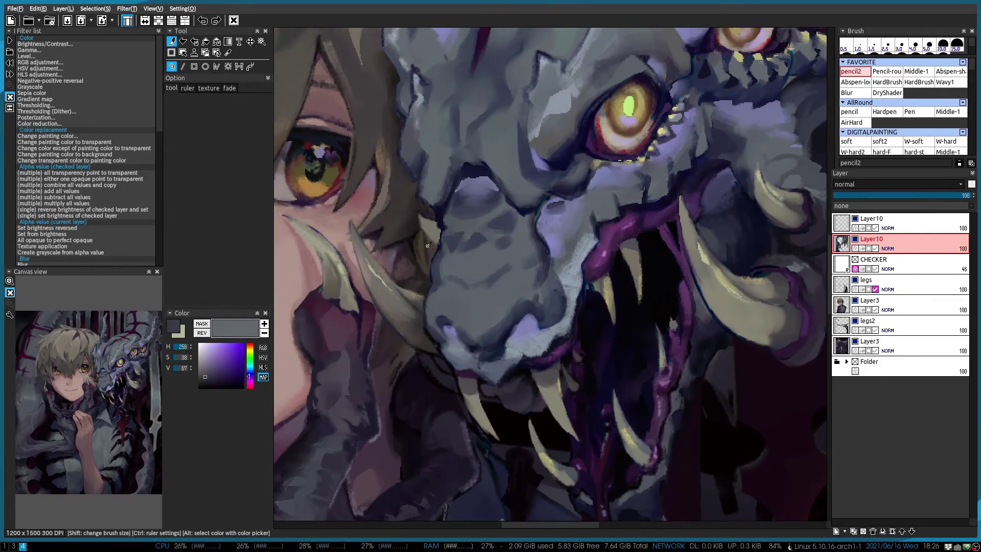
scroll(417, 216, "up", 2)
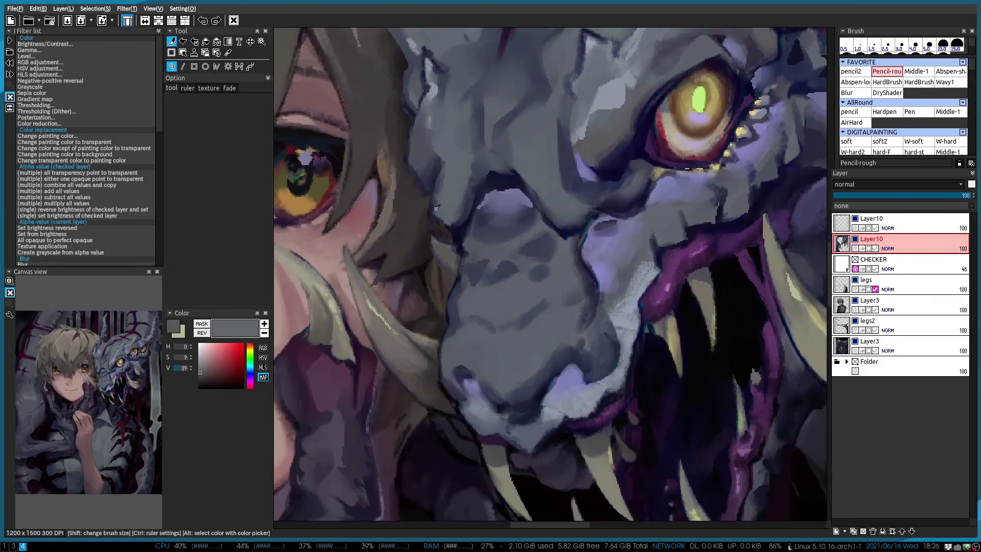
scroll(449, 275, "down", 3)
scroll(409, 255, "up", 3)
left_click(377, 298, "alt")
scroll(408, 245, "down", 3)
key("h")
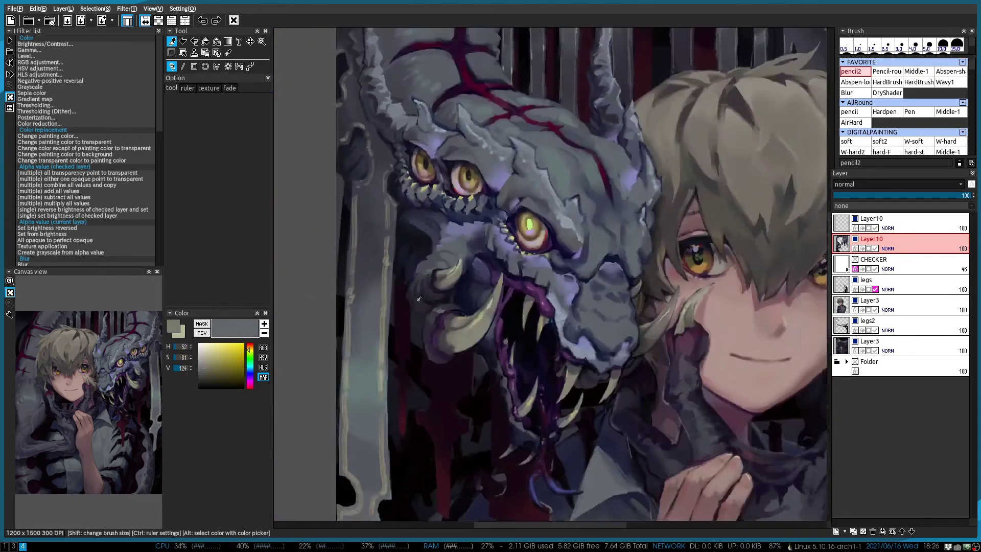
Assign the earth00.png texture to the upper Layer10 holding the pillar trim
key("h")
scroll(438, 217, "down", 3)
left_click(871, 220)
left_click(869, 205)
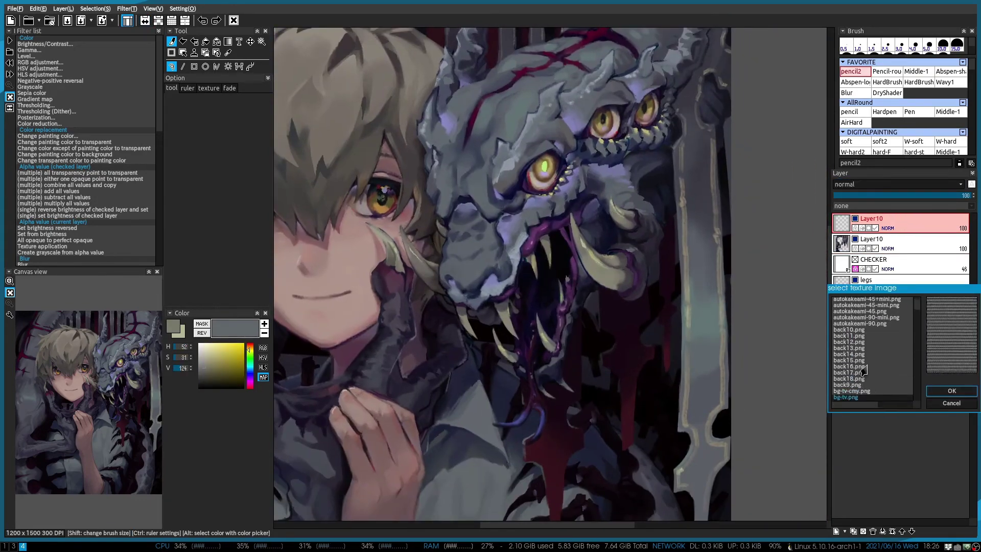
scroll(872, 359, "down", 2)
double_click(872, 359)
scroll(460, 230, "up", 2)
Break up the trim along the pillar's edges with dark tones using Pencil-rough and Middle-1
left_click(916, 71)
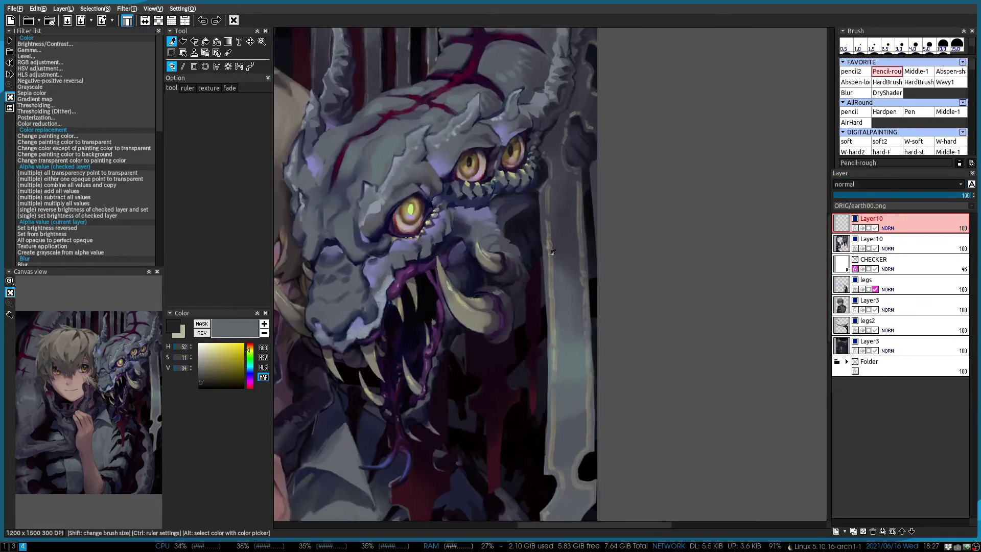
scroll(872, 185, "down", 4)
scroll(871, 185, "up", 4)
scroll(435, 256, "down", 3)
scroll(457, 288, "up", 3)
left_click(457, 287, "alt")
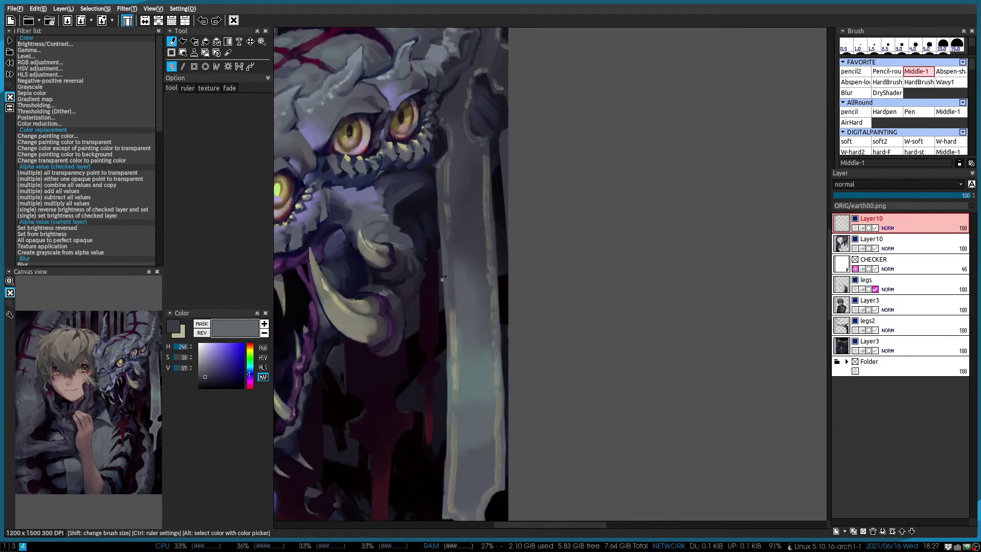
Shade the pillar trim beside the monster's tusks and eyes with sampled grey-brown and dark tones, using Middle-1 and Abspen-shade
scroll(456, 287, "up", 1)
left_click(458, 286, "alt")
left_click(466, 296, "alt")
key("2")
left_click(468, 298, "alt")
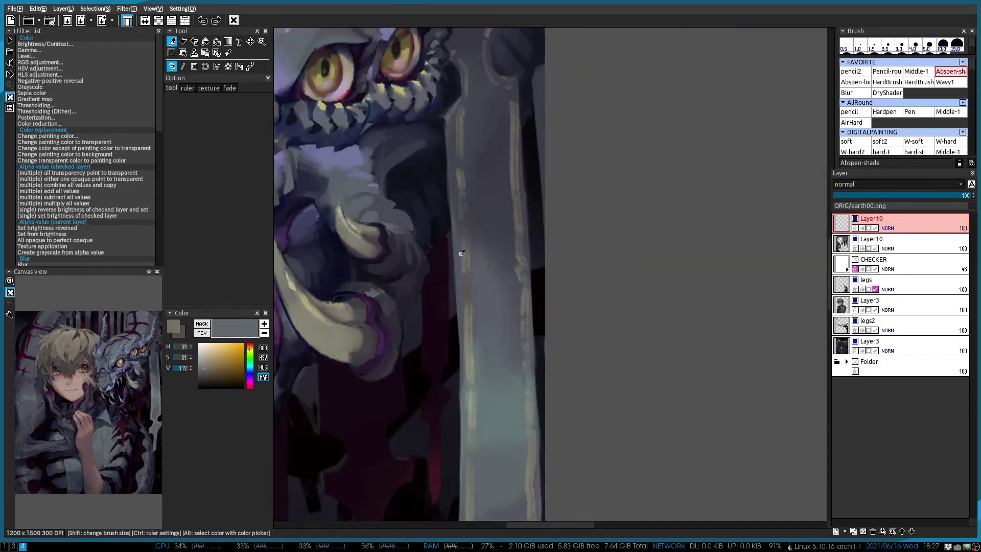
scroll(471, 238, "down", 2)
left_click(491, 235, "alt")
scroll(523, 228, "up", 2)
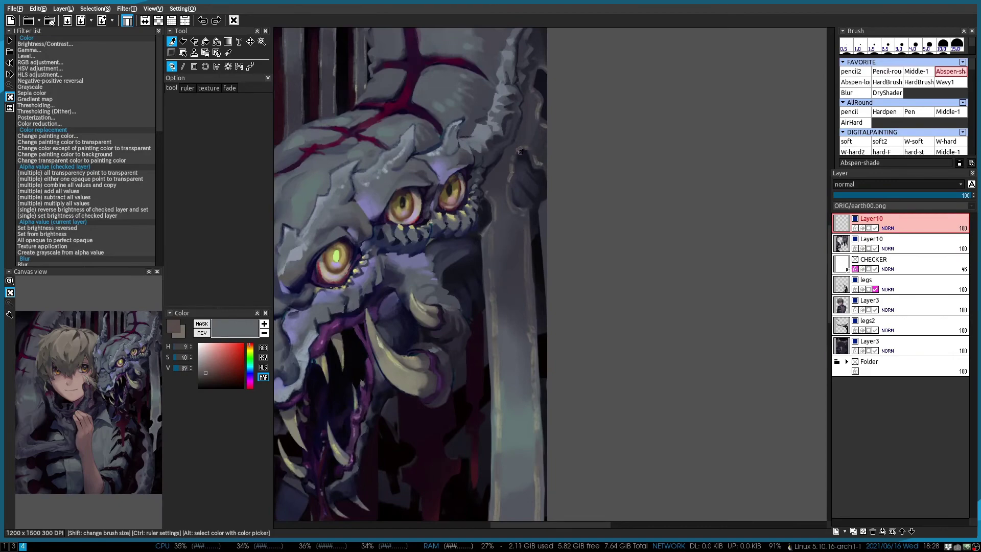
Switch to the character's Layer3 and smooth the hair at the crown with a sampled light brown-grey using Middle-1
scroll(520, 151, "down", 3)
key("Down")
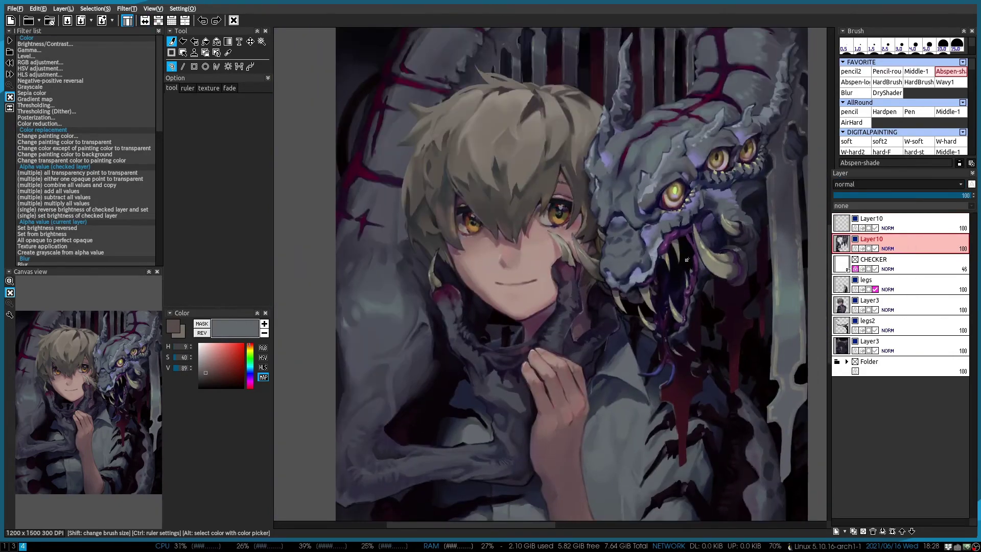
key("Down")
key("Down")
scroll(511, 112, "up", 2)
left_click(468, 151, "alt")
key("1")
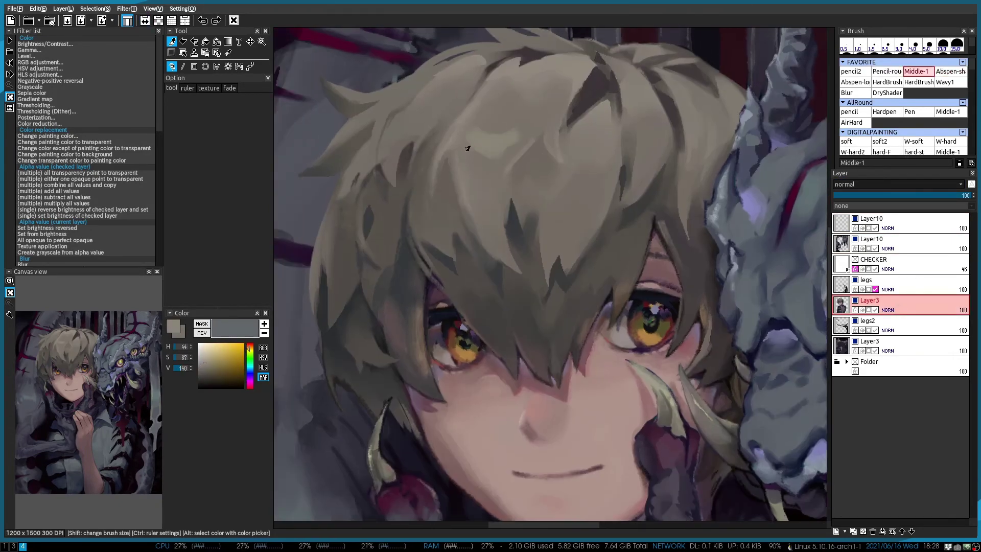
Paint a broken band of soft highlights across the upper hair with sampled brown-grey tones using Middle-1
scroll(467, 130, "down", 1)
left_click(445, 146, "alt")
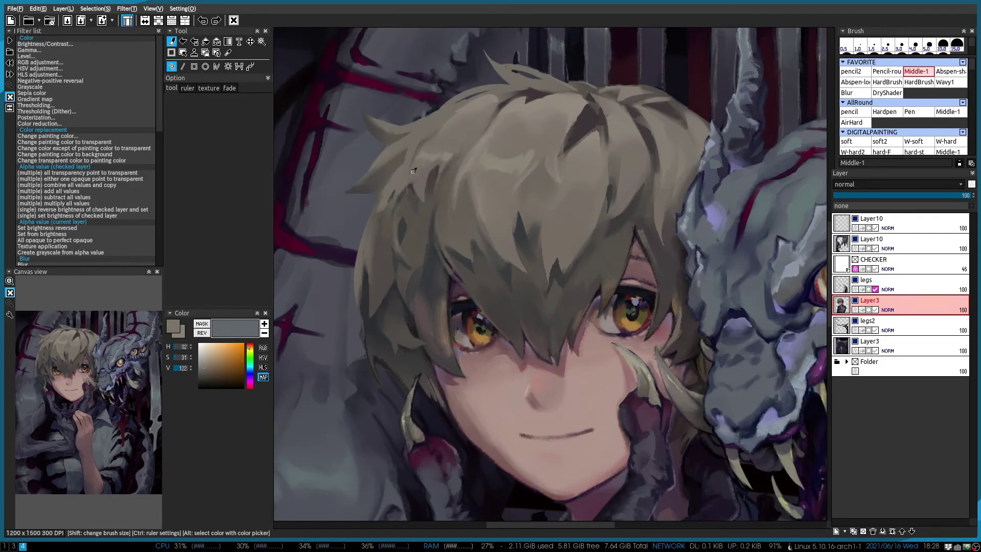
scroll(525, 153, "right", 2)
left_click(526, 153, "alt")
left_click(522, 161, "alt")
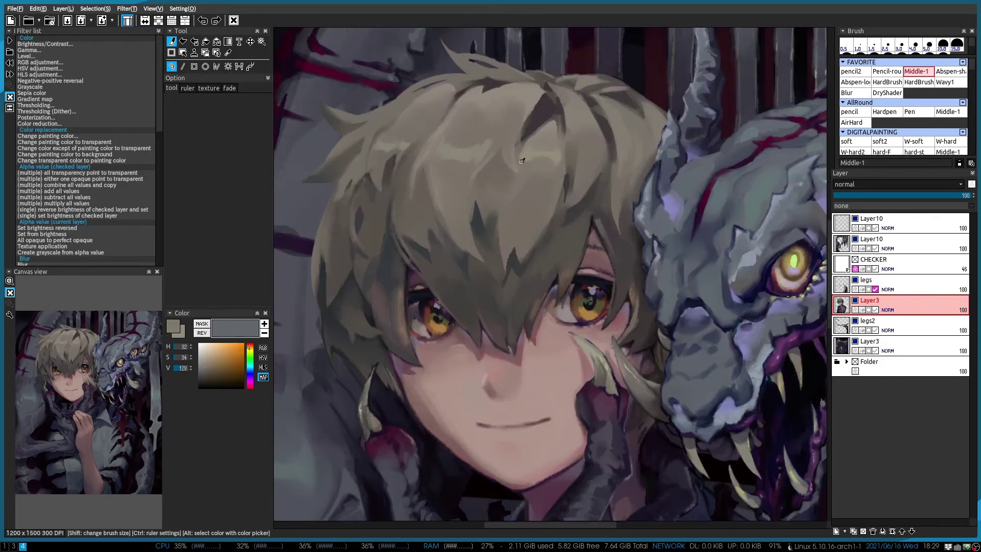
left_click(595, 135, "alt")
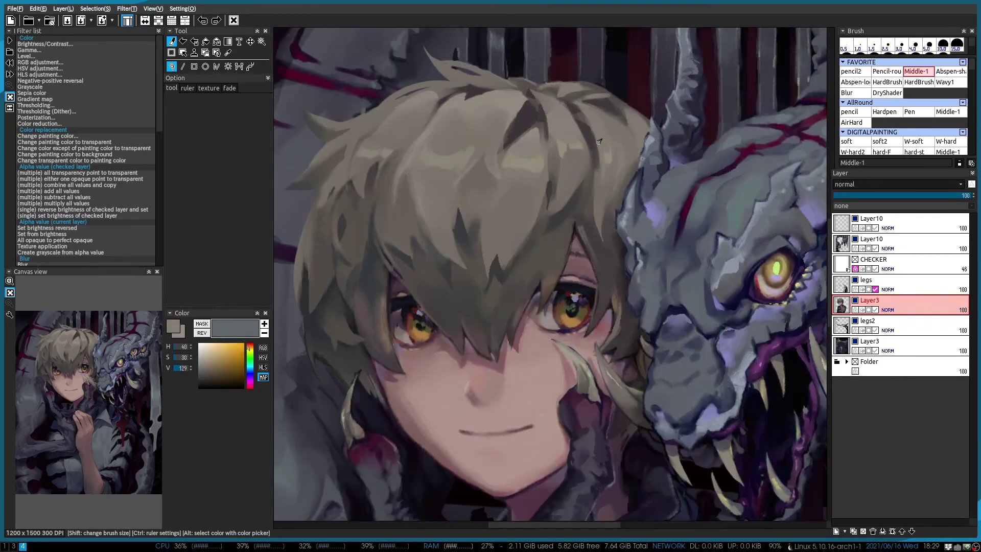
Set a pale green (H 84, S 32, V 169) and add light strands to the top of the hair using Pencil-rough
key("h")
key("h")
scroll(505, 141, "up", 2)
key("h")
left_click(201, 364)
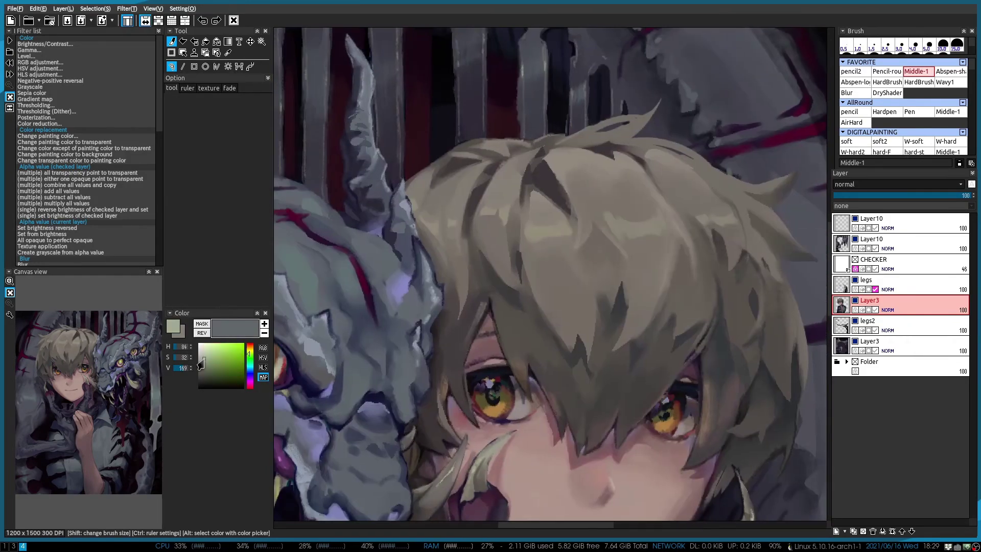
key("h")
scroll(588, 128, "down", 2)
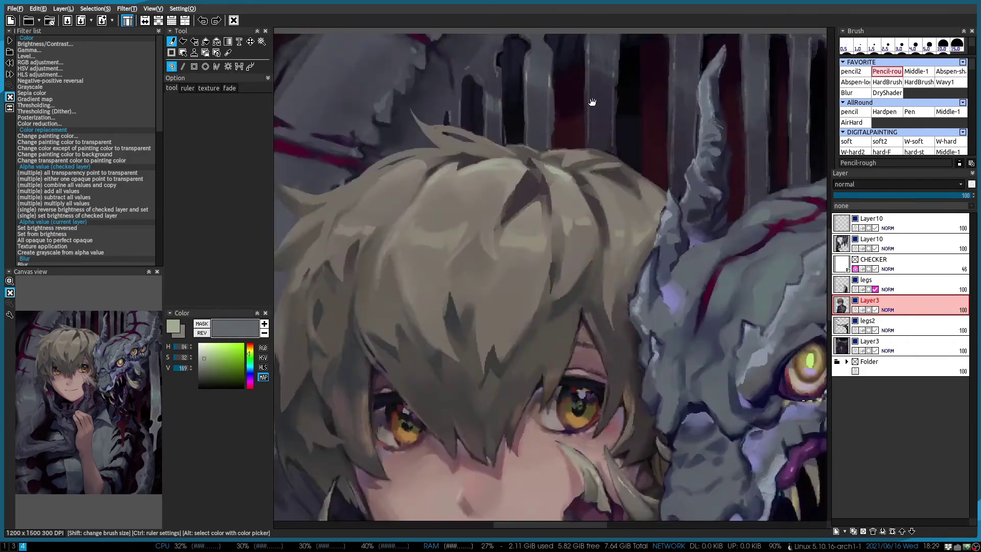
Shift the highlight color to hue 112 and touch up the light strands along the crown using Pencil-rough
key("h")
scroll(565, 189, "up", 2)
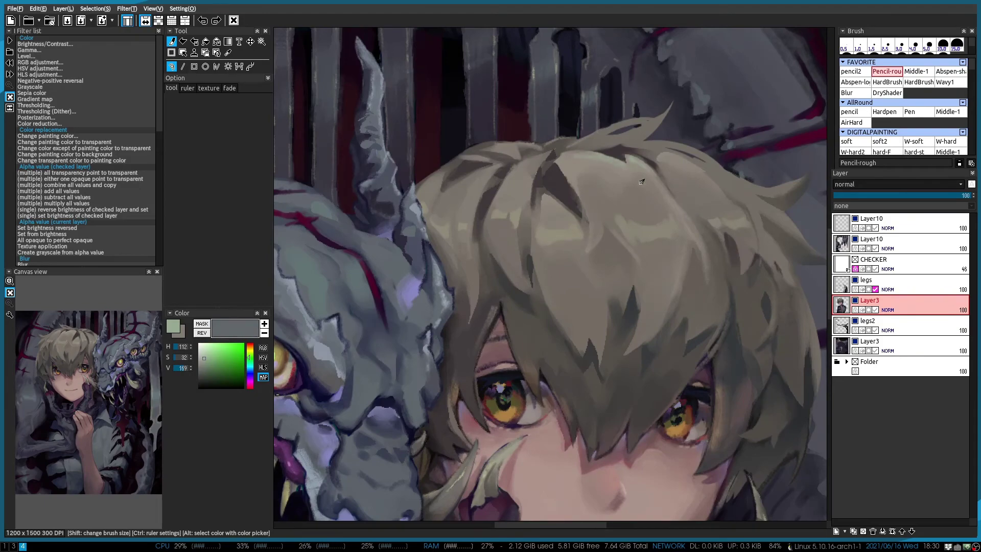
key("h")
key("h")
scroll(549, 120, "down", 2)
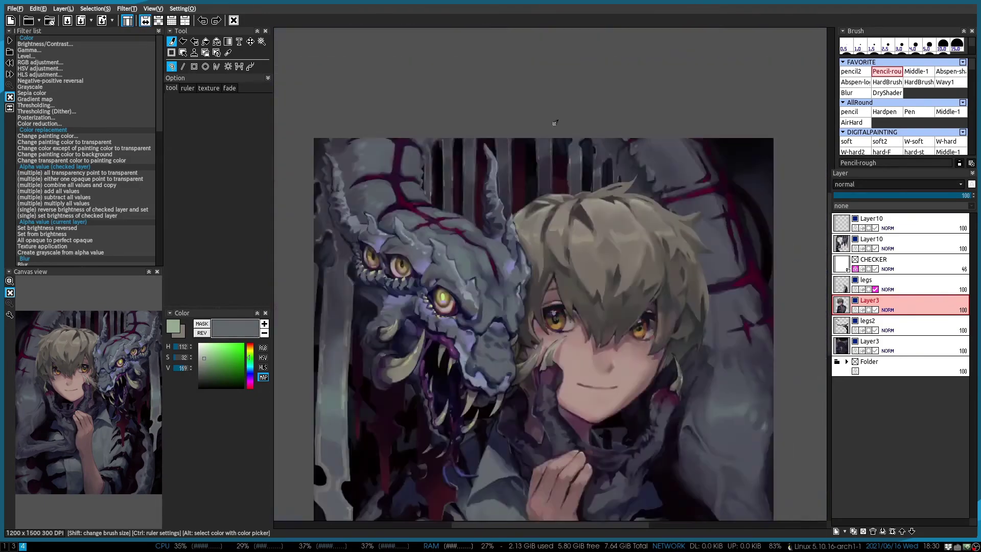
scroll(490, 103, "up", 2)
scroll(513, 140, "down", 1)
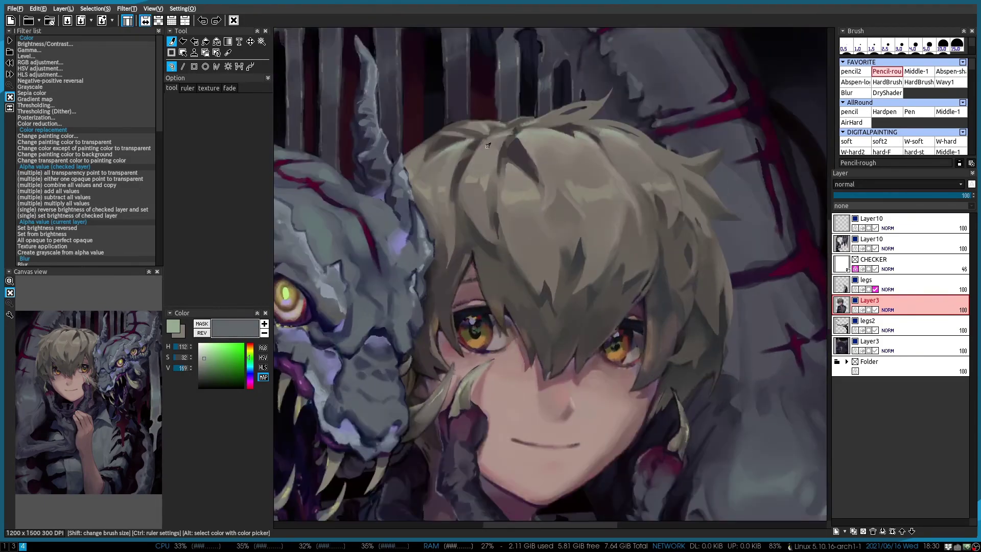
Blend a muted green (H 120, S 34, V 115) and sampled grey-green into the middle of the bangs using Middle-1
key("h")
scroll(488, 145, "down", 2)
scroll(546, 270, "up", 3)
key("h")
scroll(533, 245, "down", 1)
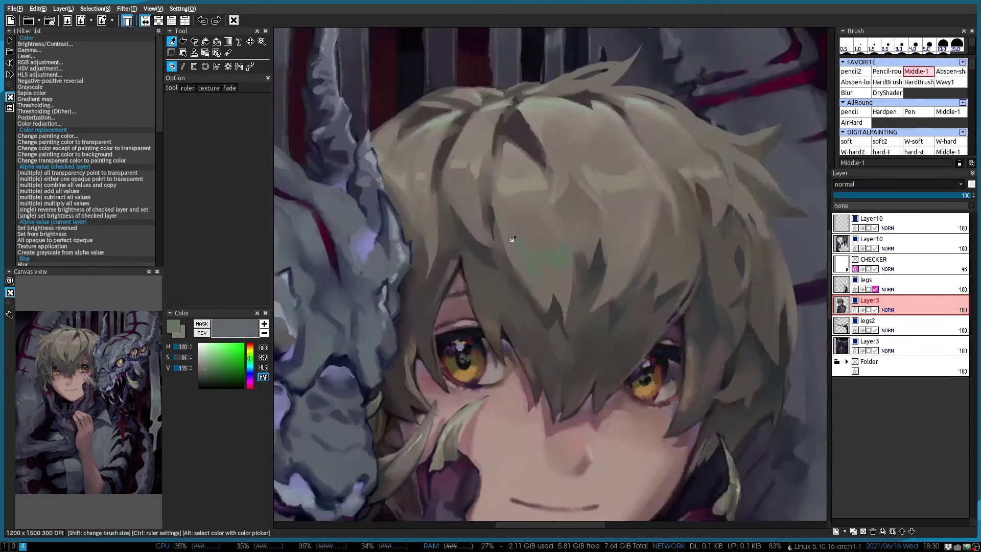
key("h")
scroll(541, 255, "down", 1)
scroll(546, 264, "up", 2)
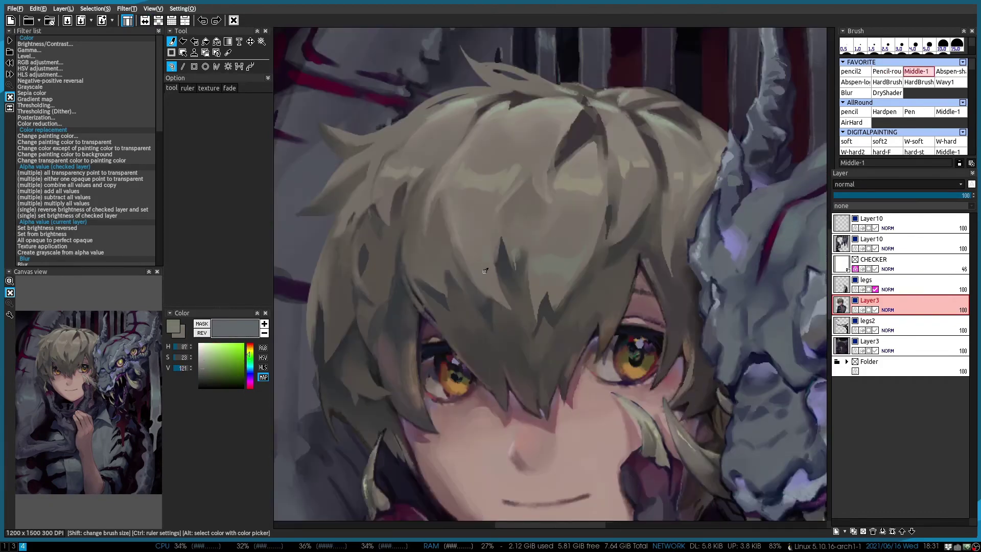
scroll(407, 261, "down", 2)
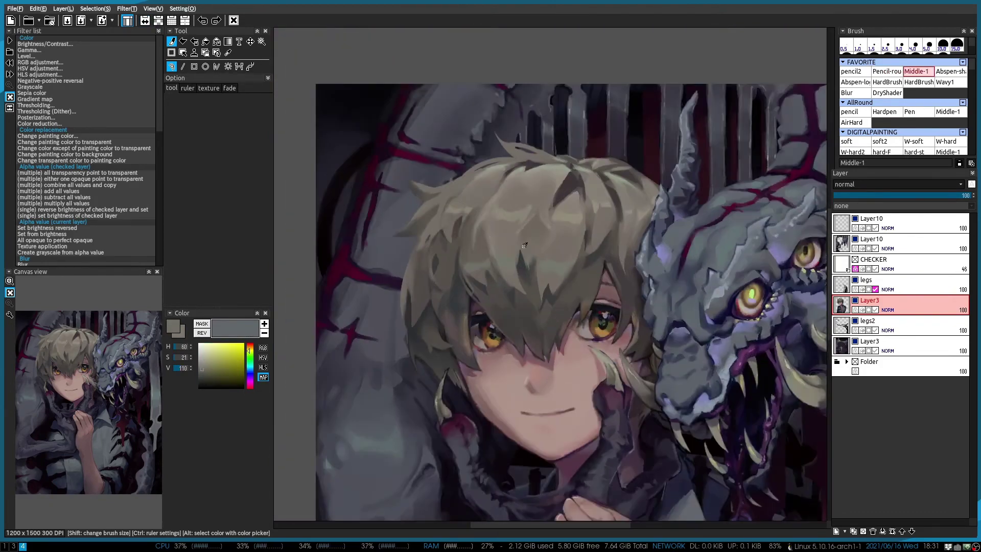
Soften the hair strands on the side away from the monster with sampled grey-brown tones using Middle-1
scroll(560, 261, "up", 1)
left_click(560, 260, "alt")
scroll(451, 261, "up", 1)
left_click(426, 256, "alt")
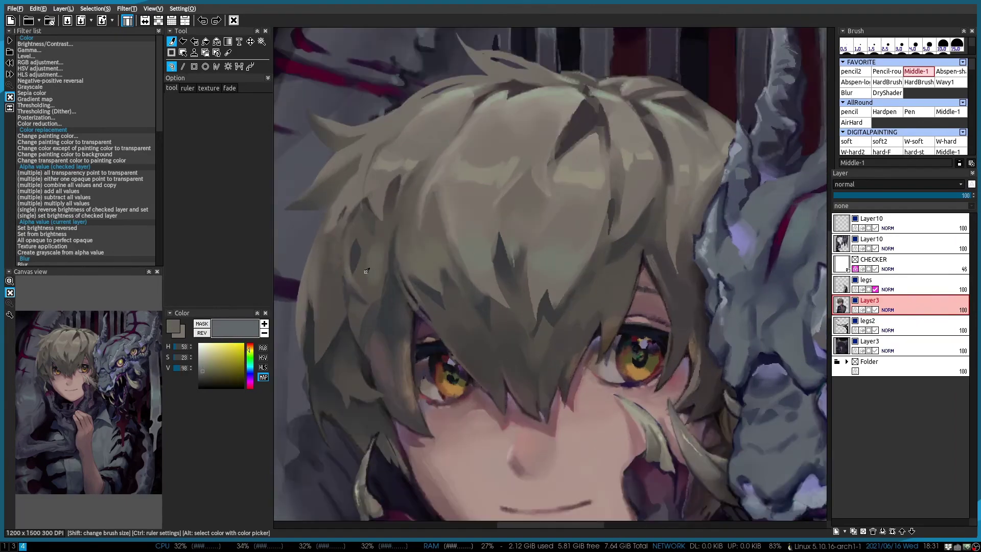
scroll(366, 270, "down", 1)
scroll(350, 290, "down", 1)
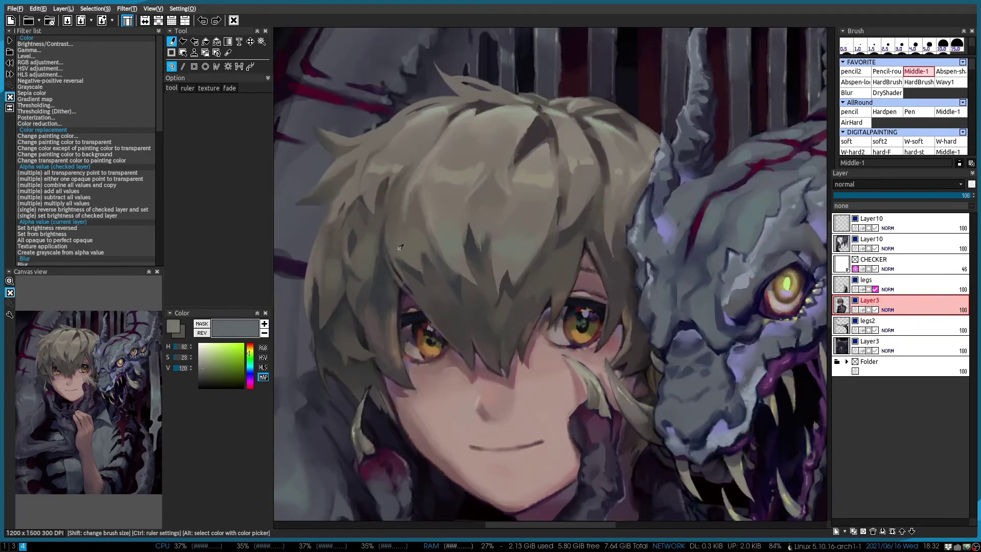
left_click(350, 290, "alt")
scroll(506, 244, "up", 1)
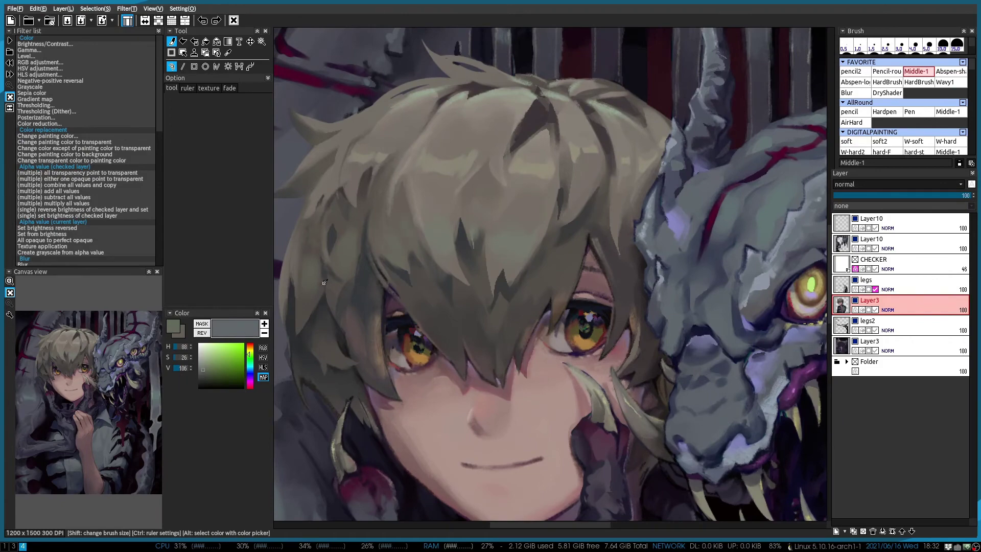
scroll(558, 273, "down", 3)
scroll(550, 283, "up", 3)
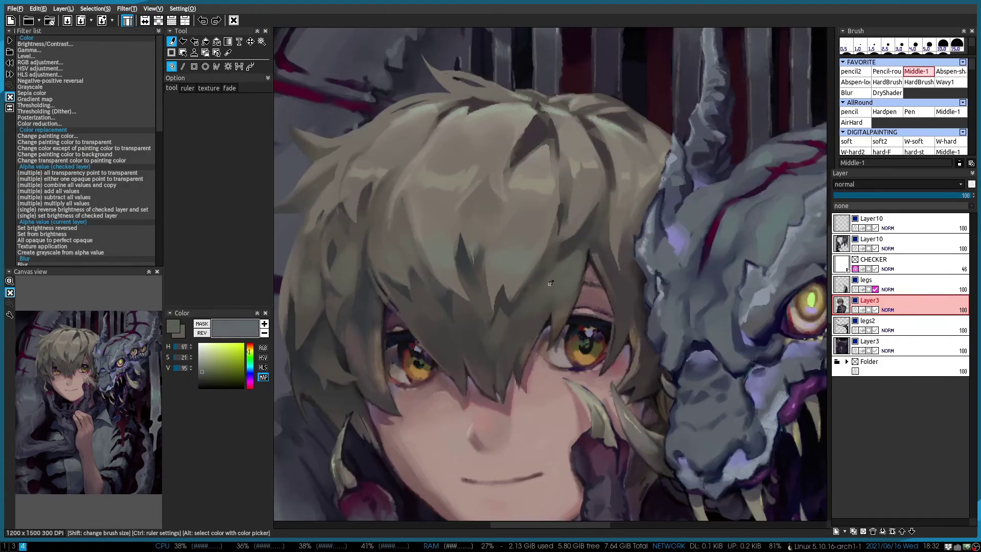
Switch to Abspen-shade and shade the lower bangs near the monster with dark tones sampled from the hair
left_click(586, 282, "alt")
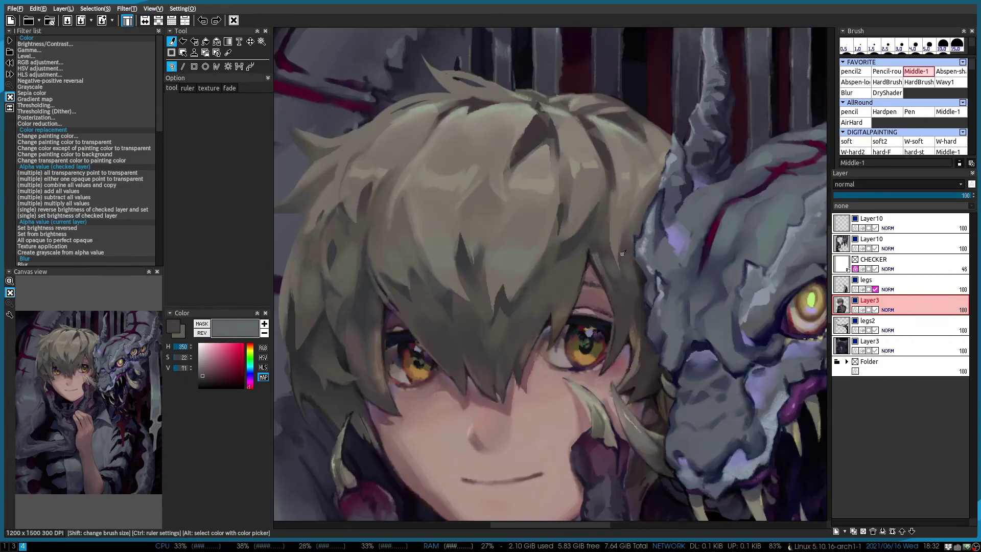
scroll(586, 283, "up", 2)
key("2")
left_click(617, 257, "alt")
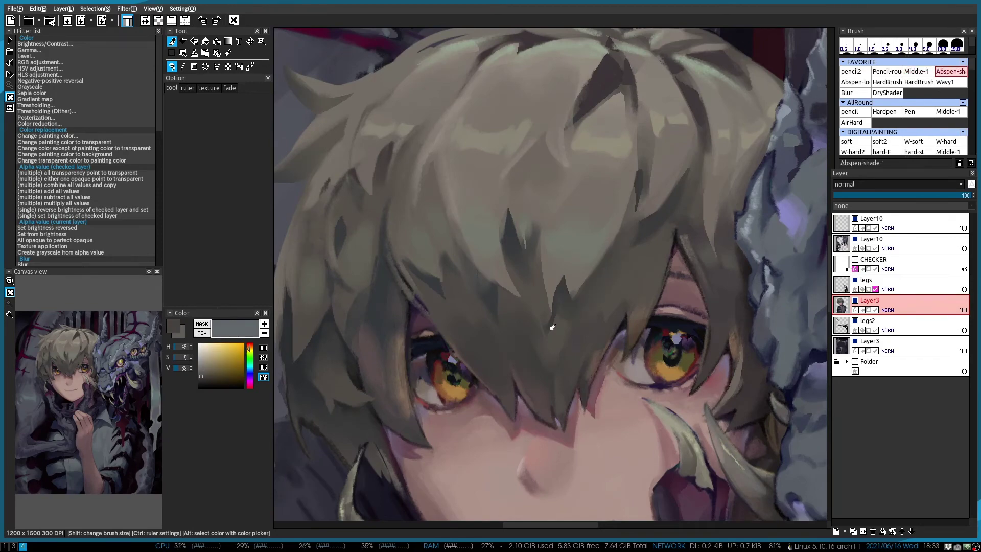
scroll(552, 328, "down", 2)
scroll(539, 299, "up", 2)
Paint lighter grey-brown strands (H 32, S 32) in the bangs above the eye nearest the monster using Abspen-shade
left_click(609, 192, "alt")
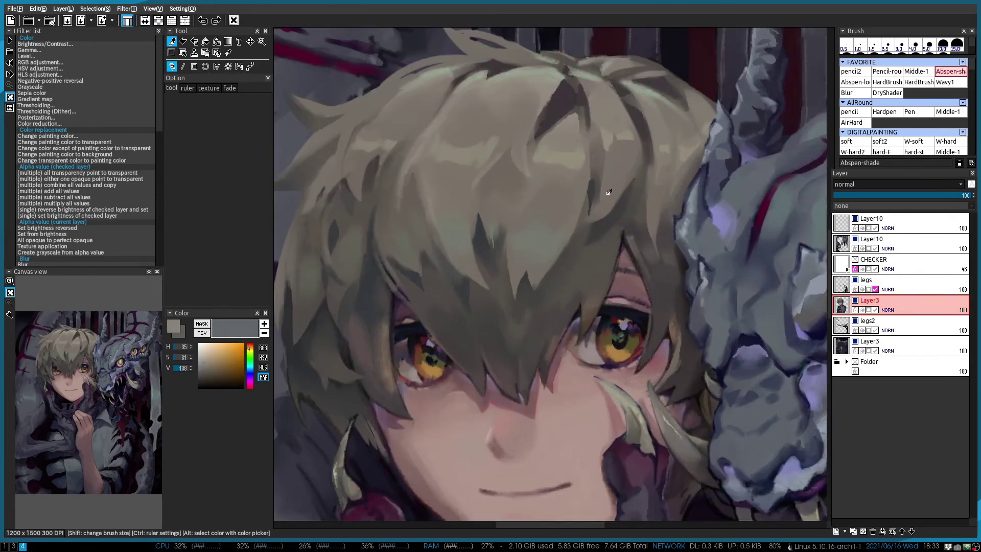
scroll(609, 191, "down", 2)
scroll(553, 218, "up", 3)
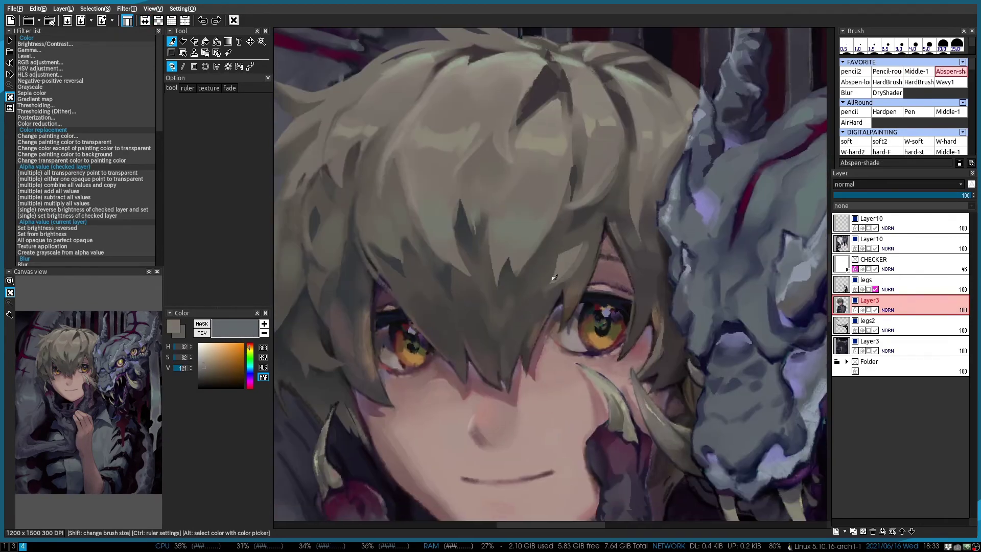
left_click(588, 240, "alt")
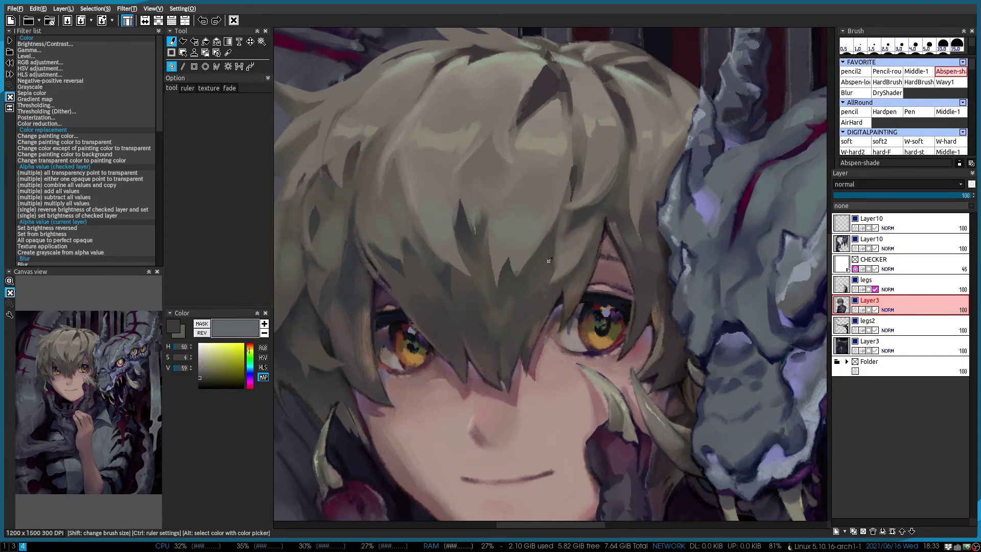
left_click(582, 225, "alt")
key("4")
scroll(587, 223, "up", 1)
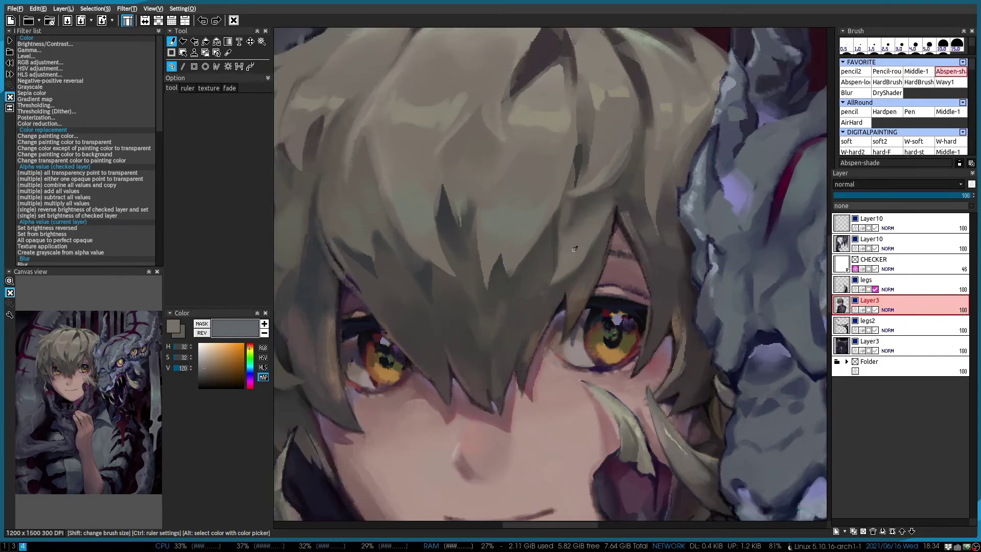
left_click_drag(575, 249, 511, 286)
Shape the pointed lock over the brow nearest the monster with sampled brown-grey tones, using pencil2 and Middle-1
scroll(525, 281, "down", 2)
left_click(529, 255, "alt")
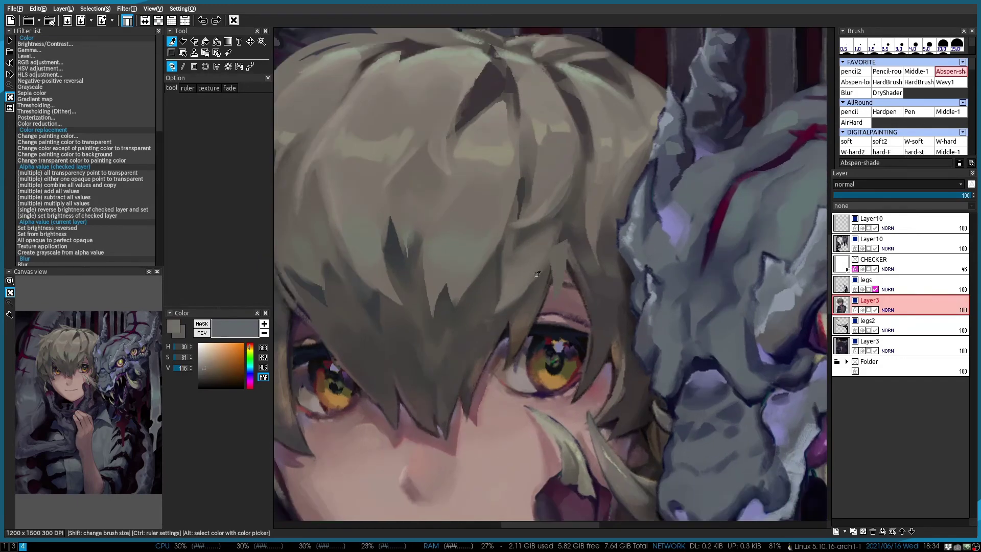
key("2")
scroll(533, 233, "down", 1)
scroll(533, 234, "up", 1)
key("1")
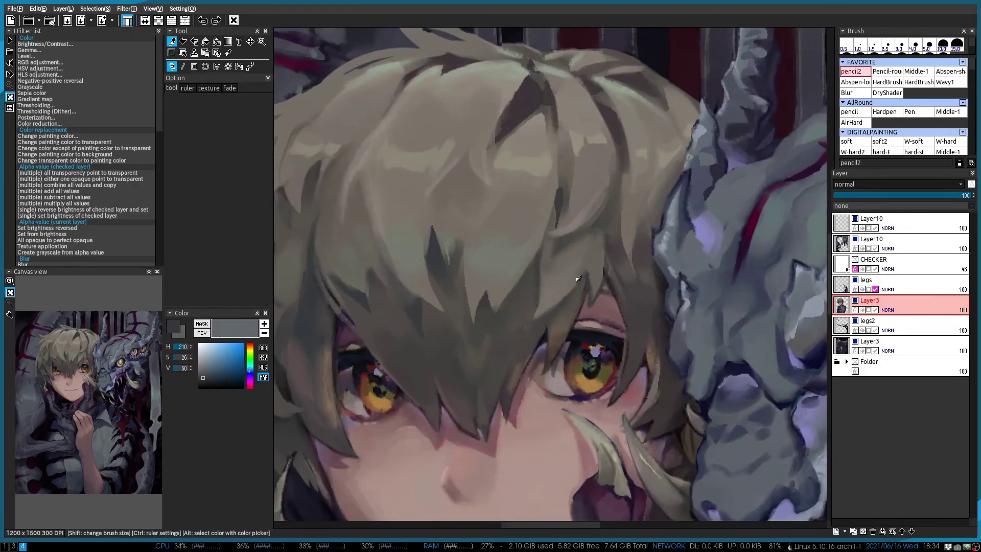
left_click(539, 245, "alt")
scroll(544, 254, "down", 1)
key("3")
left_click(540, 281, "alt")
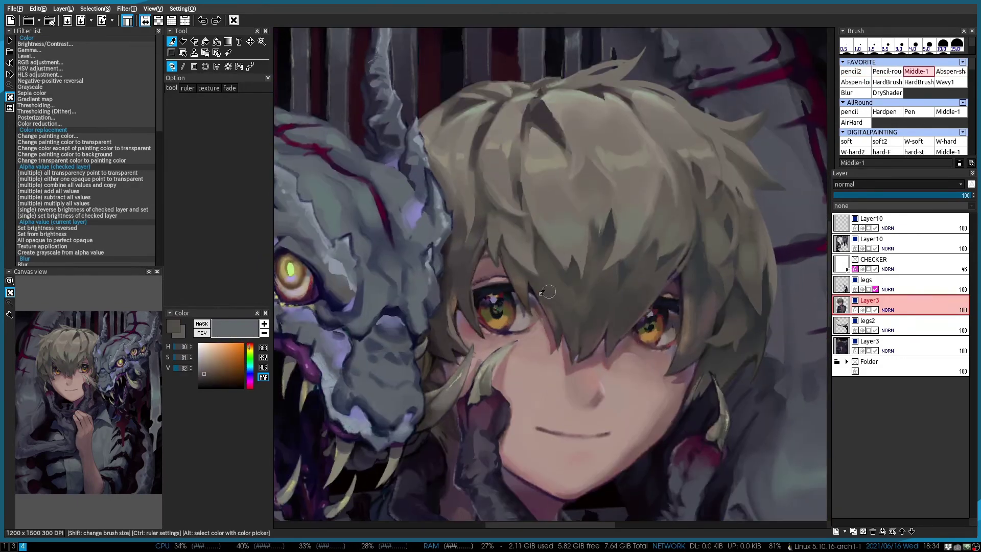
Check the repainted bangs in mirrored and normal view at different zoom levels
key("h")
key("h")
scroll(559, 325, "down", 1)
key("h")
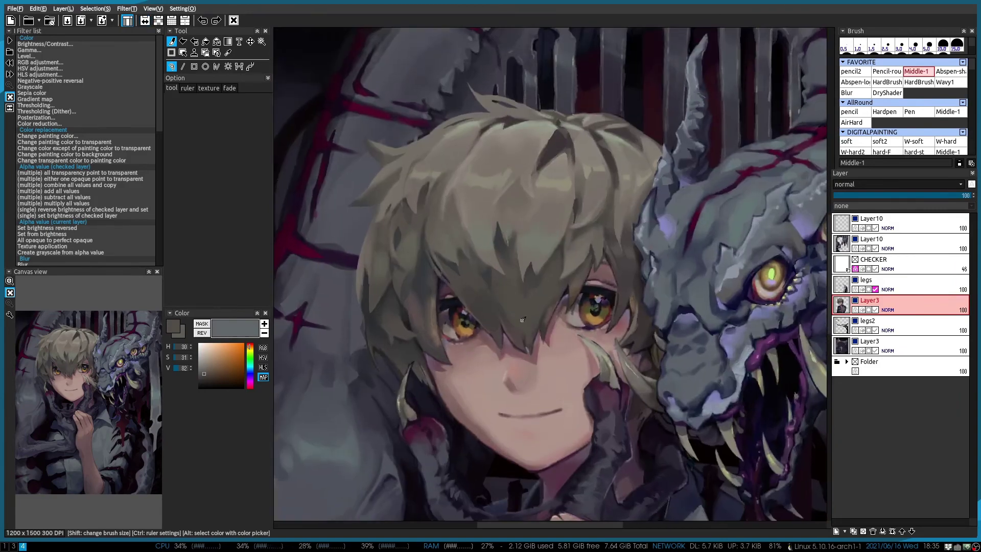
scroll(486, 286, "up", 1)
key("h")
scroll(486, 285, "down", 1)
key("h")
scroll(486, 286, "up", 1)
Touch up the hair around the eye nearest the monster with sampled dark and light tones using Middle-1
left_click(488, 299, "alt")
scroll(532, 193, "up", 2)
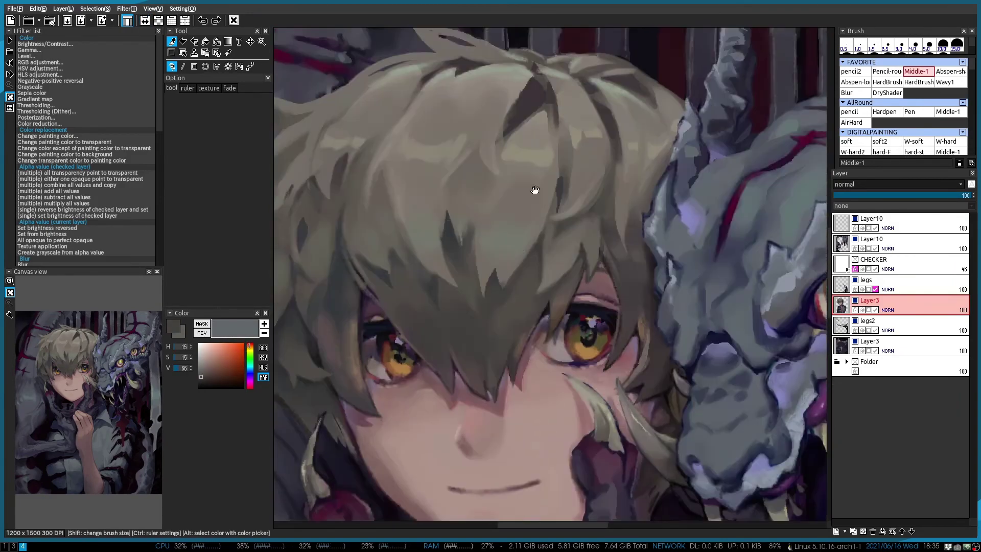
key("1")
left_click(581, 275, "alt")
left_click(567, 288, "alt")
scroll(566, 287, "down", 2)
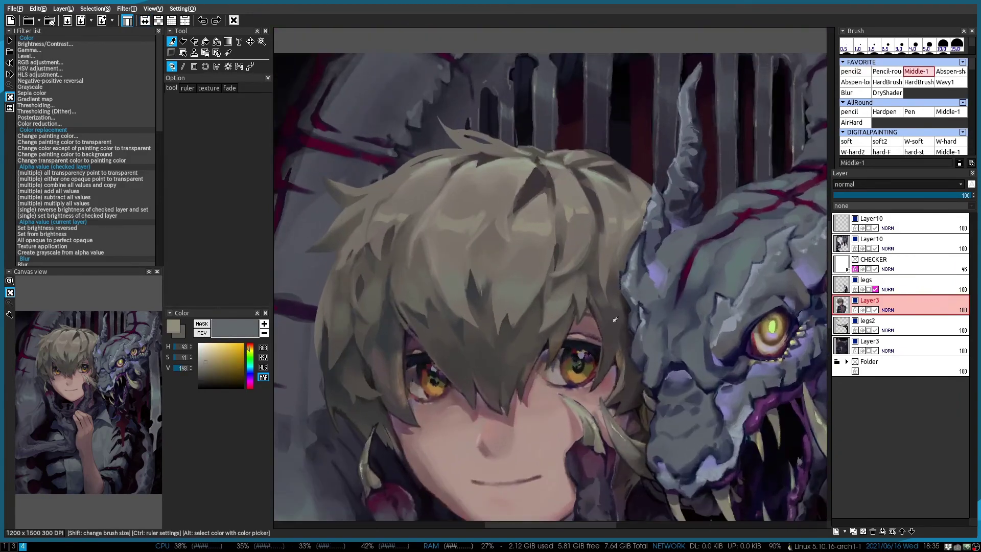
Add light strands (S 41, V 140) to the outer hair and over the brow nearest the monster using Pencil-rough
key("1")
scroll(518, 230, "up", 2)
scroll(484, 273, "down", 1)
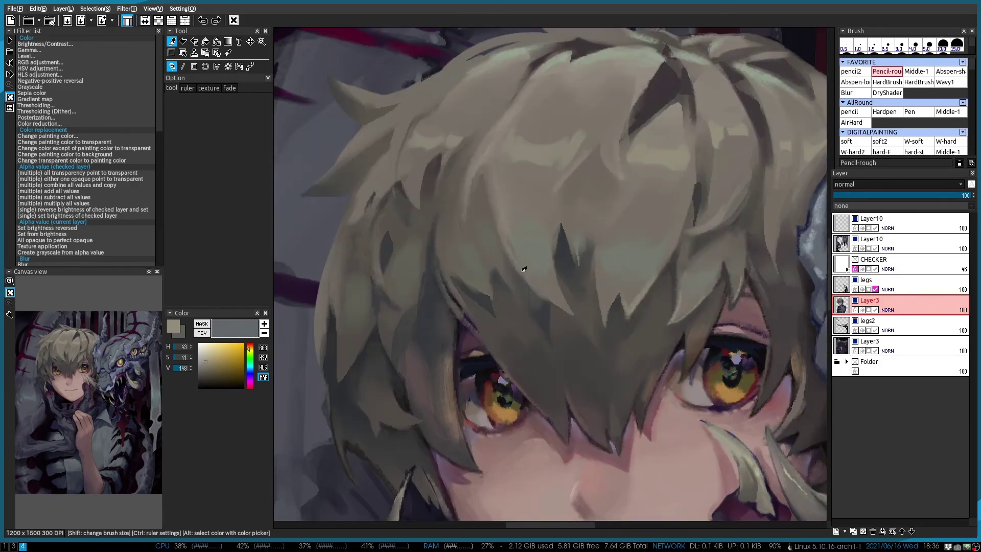
key("2")
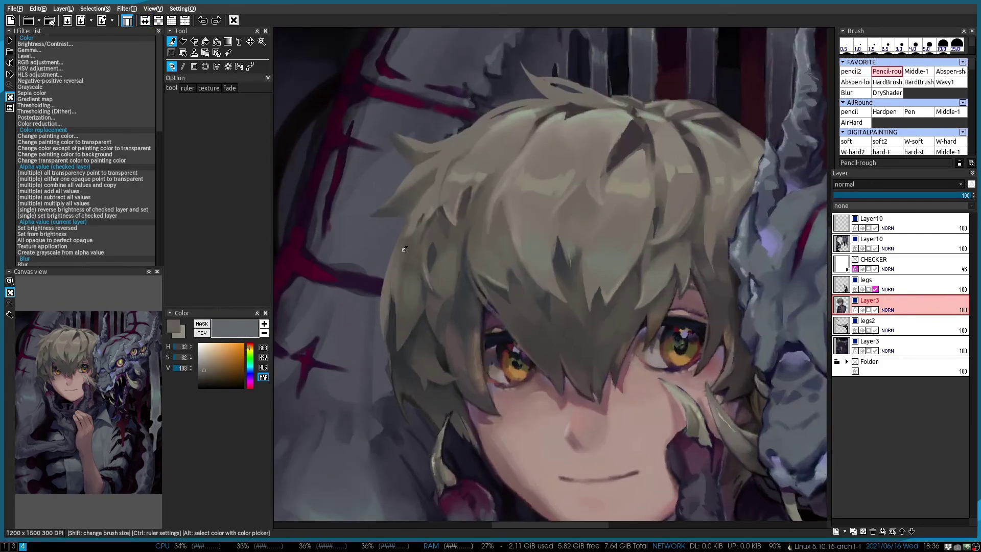
scroll(411, 225, "down", 1)
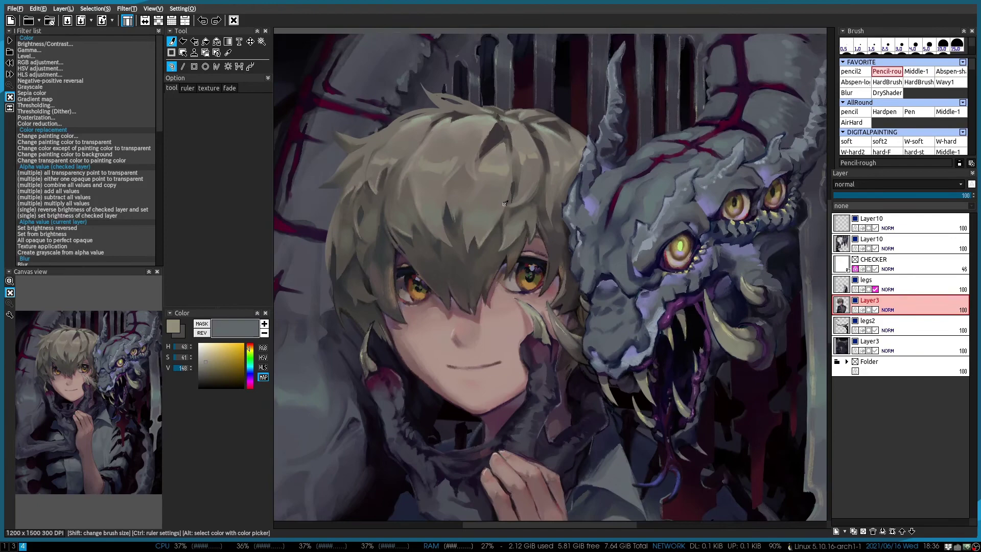
scroll(505, 203, "up", 1)
left_click(505, 203, "alt")
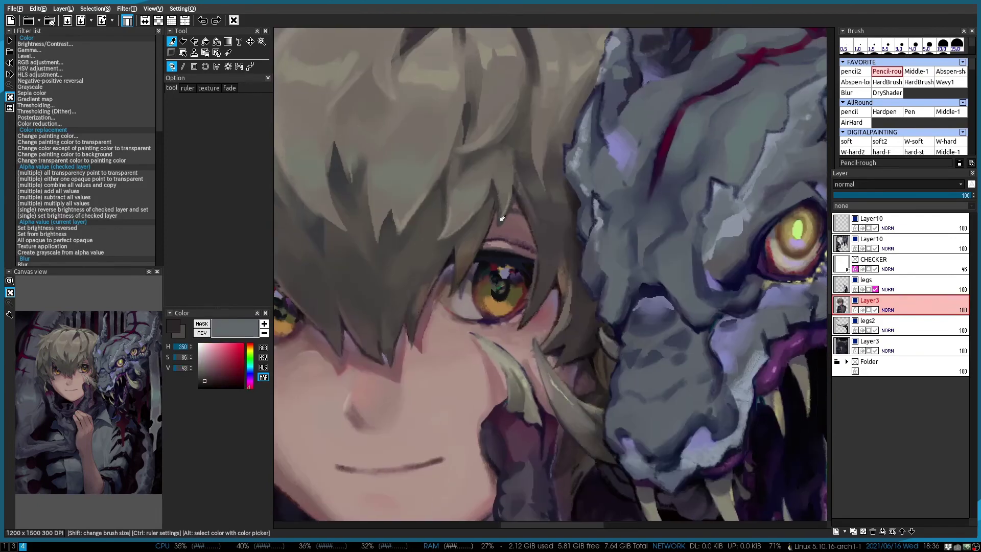
scroll(511, 200, "down", 1)
scroll(571, 183, "up", 2)
Retouch the brow area nearest the monster with a sampled skin tone and the other iris with olive (H 56, S 117, V 85) using pencil2
left_click(570, 182, "alt")
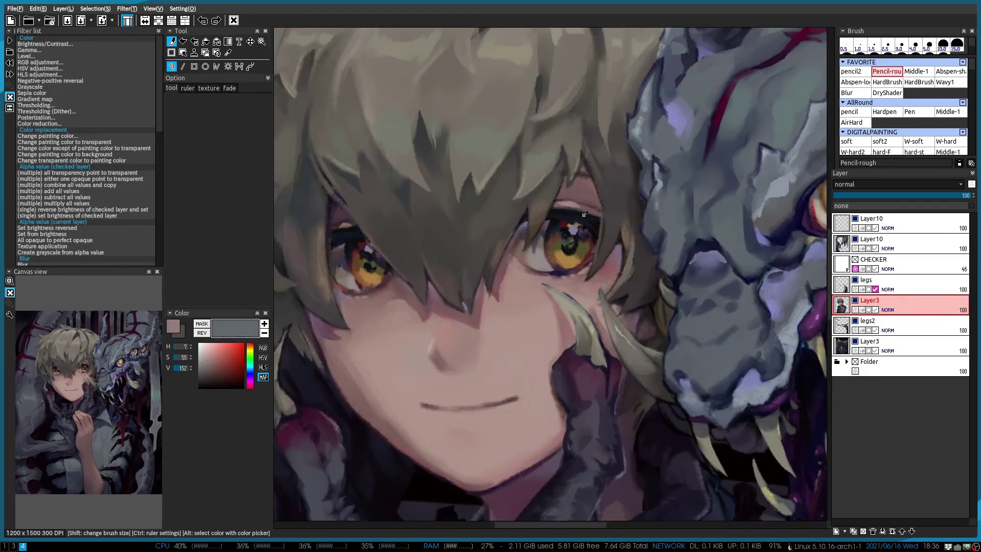
scroll(511, 204, "down", 1)
scroll(426, 213, "up", 1)
key("1")
left_click(426, 212, "alt")
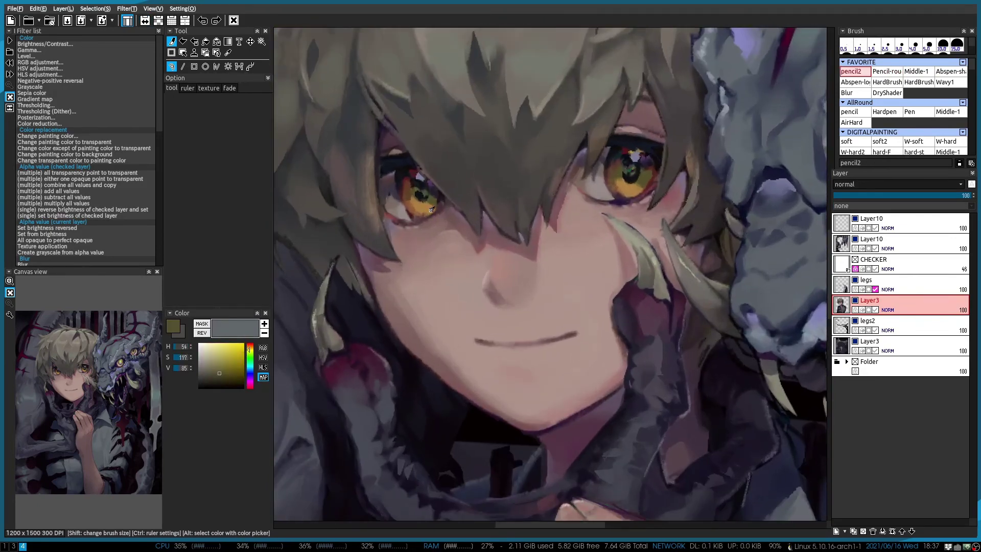
Switch to the monster's Layer10 and lasso the red blood drip below its mouth, leaving out the forked tongue
scroll(425, 213, "down", 1)
left_click(899, 241)
scroll(532, 306, "up", 2)
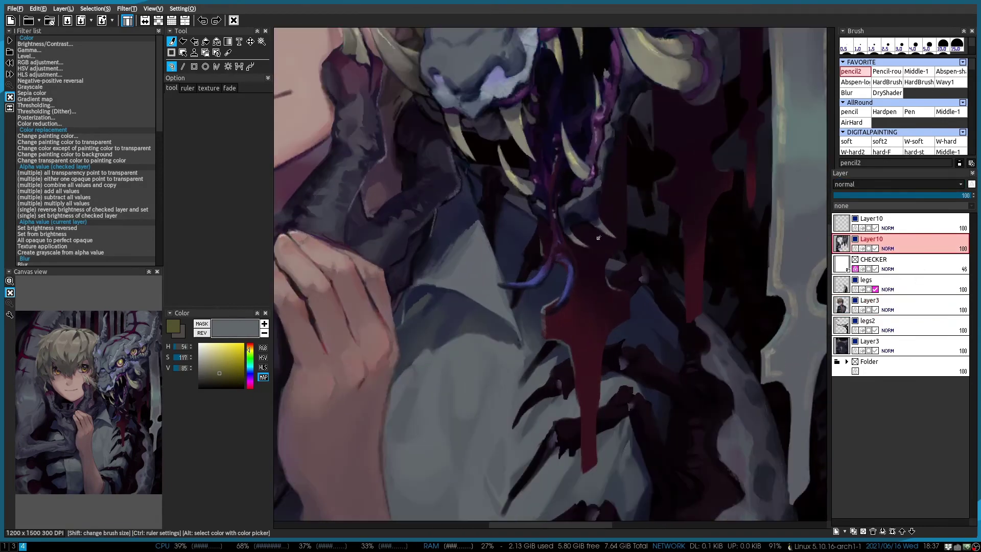
key("l")
mouse_move(588, 245)
left_mouse_down()
mouse_move(532, 306)
mouse_move(565, 225)
mouse_move(596, 230)
left_mouse_up()
scroll(565, 225, "up", 1)
scroll(595, 229, "up", 1)
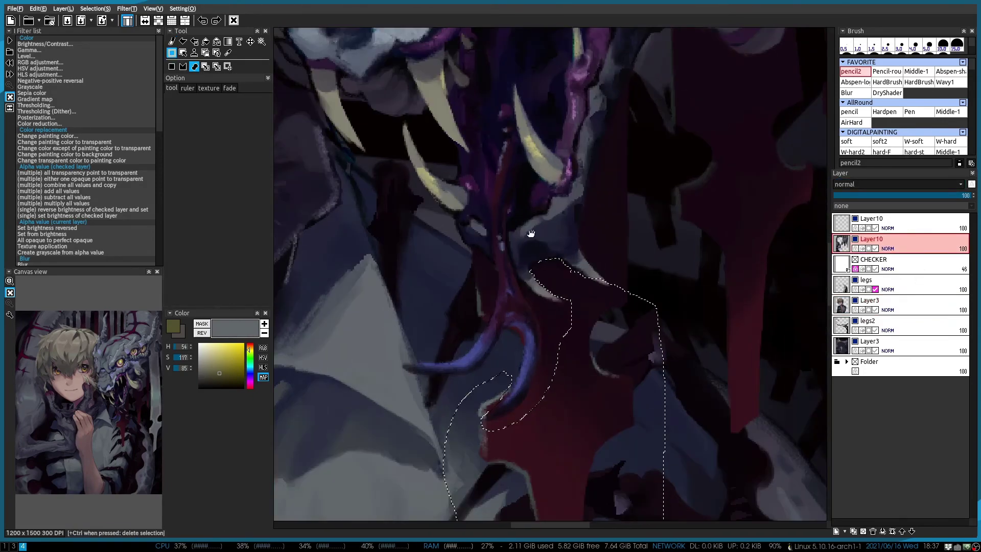
left_click_drag(530, 230, 569, 288)
scroll(596, 280, "down", 1)
scroll(575, 225, "down", 3)
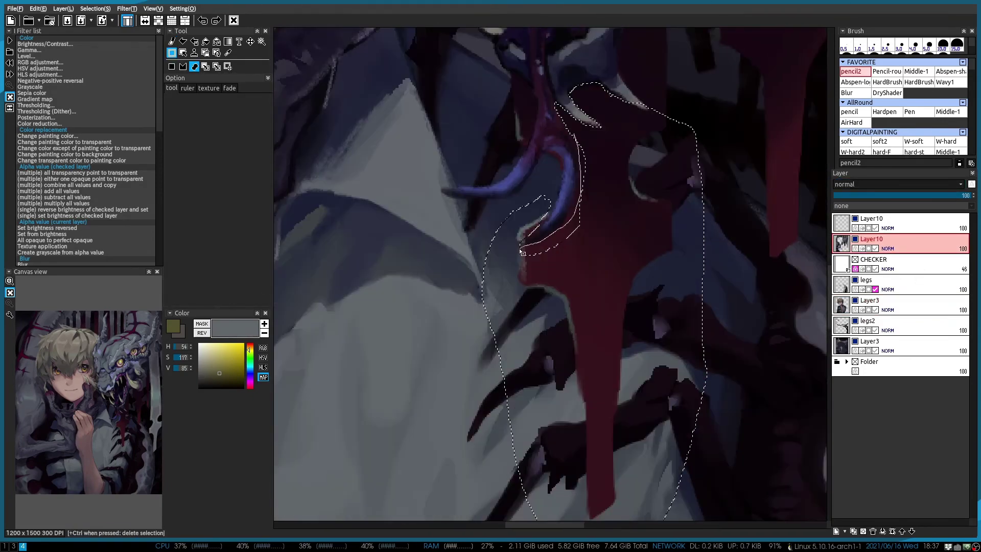
Extend the lasso selection with the small red patch between the tongue and the shirt collar
scroll(531, 196, "up", 3)
left_click_drag(530, 196, 466, 250)
scroll(465, 250, "down", 3)
scroll(465, 250, "up", 2)
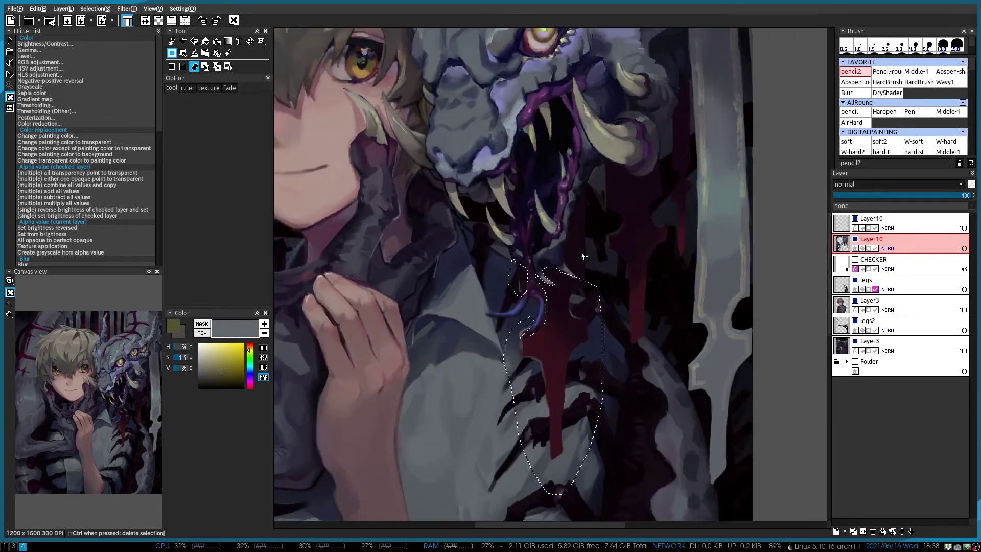
Remove the selected blood from Layer10, clear the selection and add new layers above and below the monster layer
left_click(836, 530)
left_click(901, 284)
key("ctrl+shift+n")
Paint a dark purple mass (H 321, S 155, V 28) behind the tongue on the new lower layer using Middle-1
key("b")
left_click(535, 257, "alt")
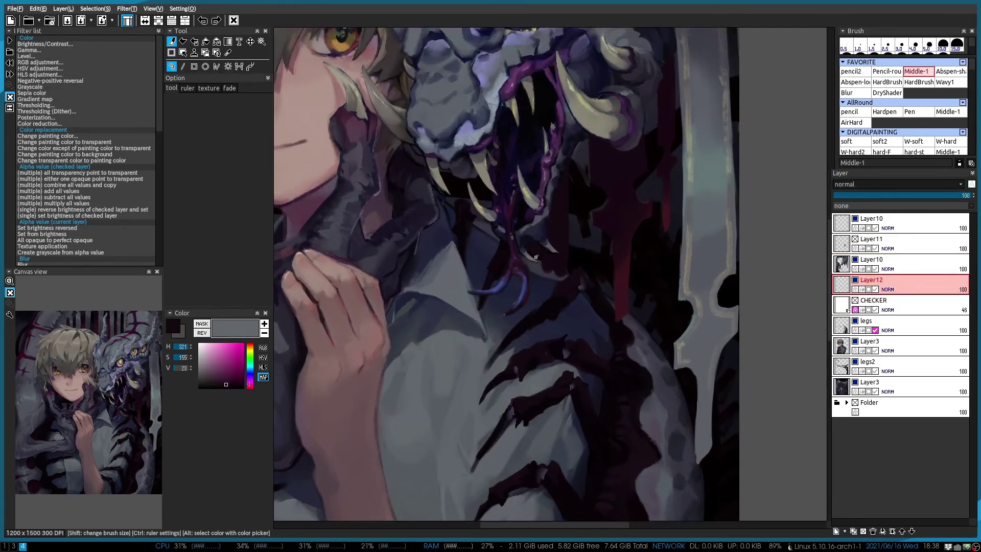
scroll(553, 288, "down", 3)
scroll(547, 280, "up", 2)
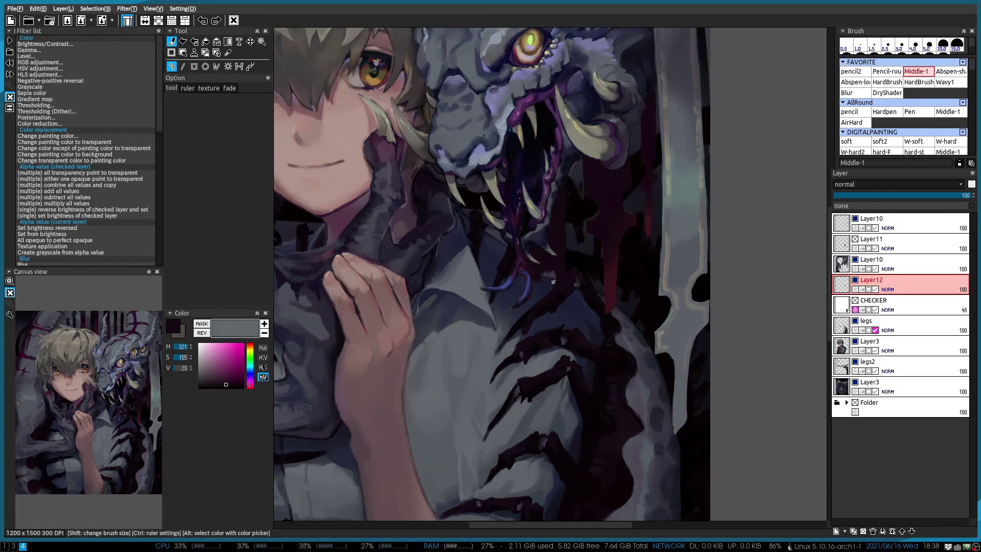
scroll(554, 281, "up", 3)
scroll(500, 326, "down", 3)
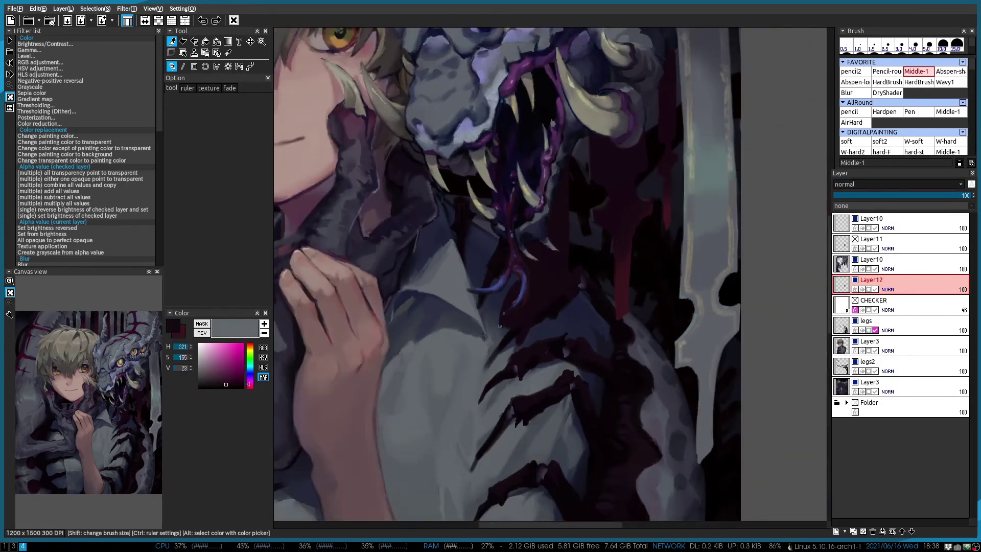
Paint a dark red blood drip below the tongue and down the shirt on Layer12 using Middle-1
scroll(565, 252, "up", 1)
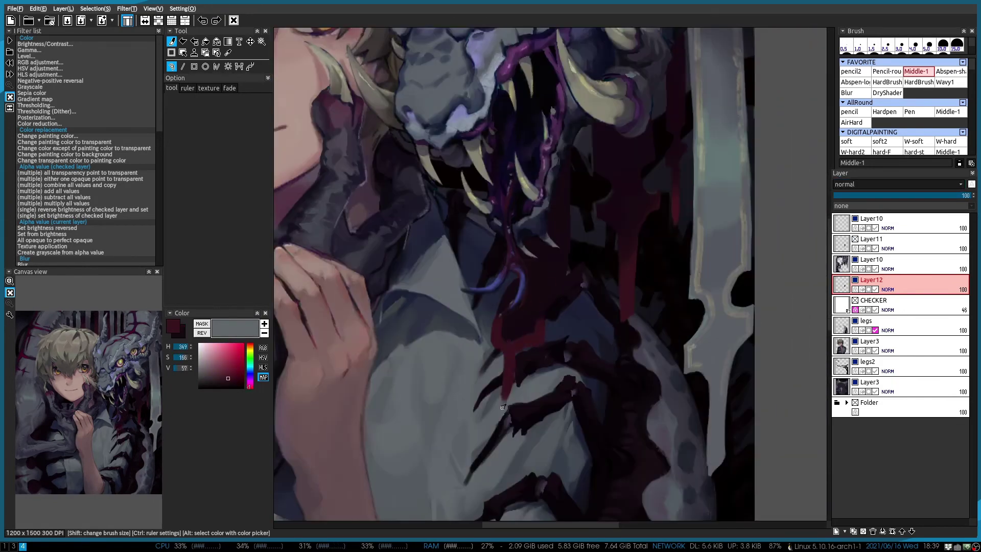
scroll(534, 292, "down", 3)
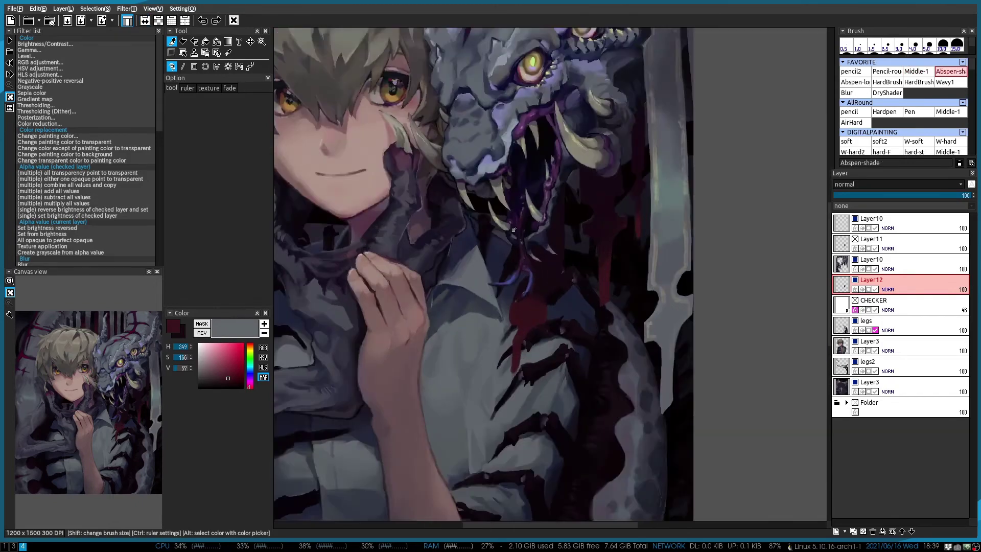
scroll(505, 371, "up", 3)
left_click(505, 371, "alt")
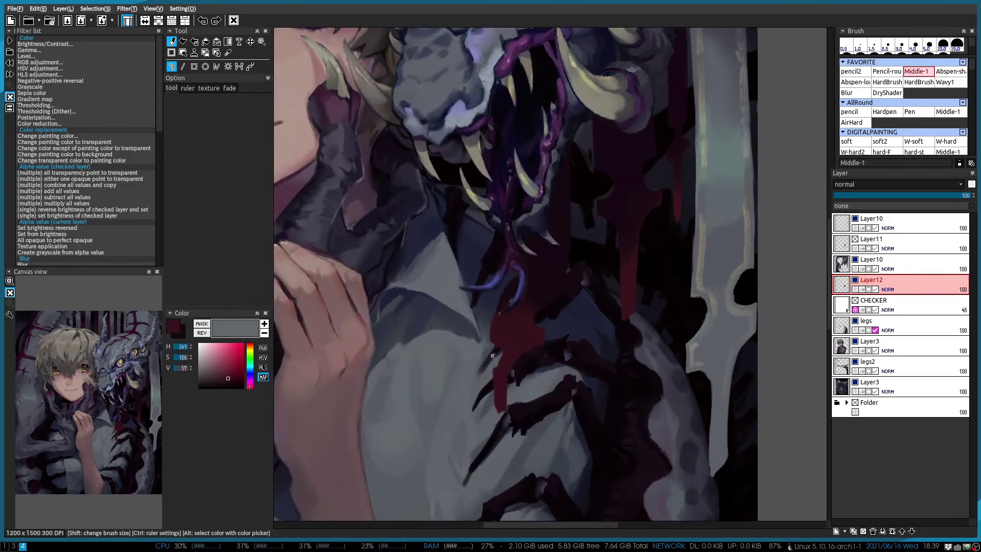
Blend dark purple (H 321, S 155, V 28) into the red drip using Middle-1 and Abspen-shade
key("h")
key("h")
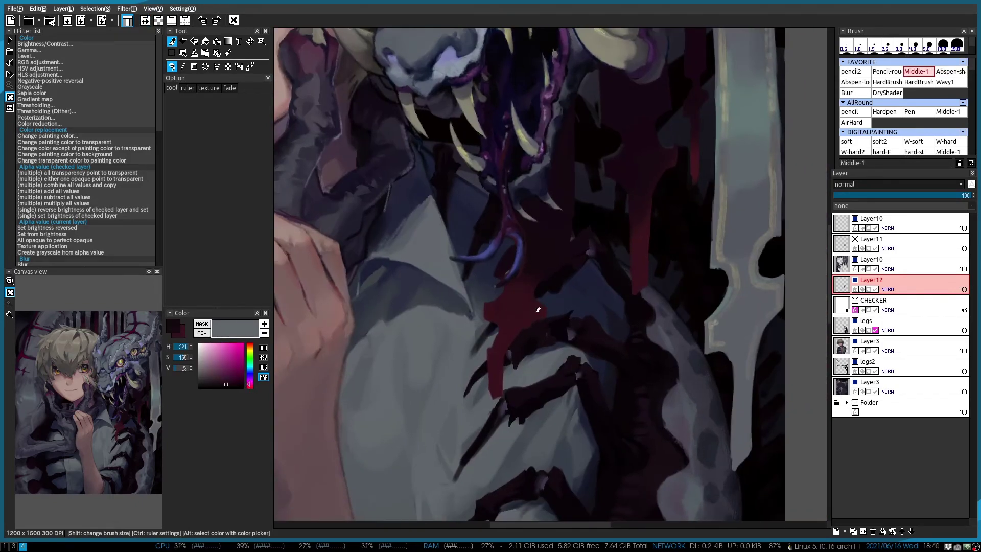
key("2")
scroll(516, 316, "down", 1)
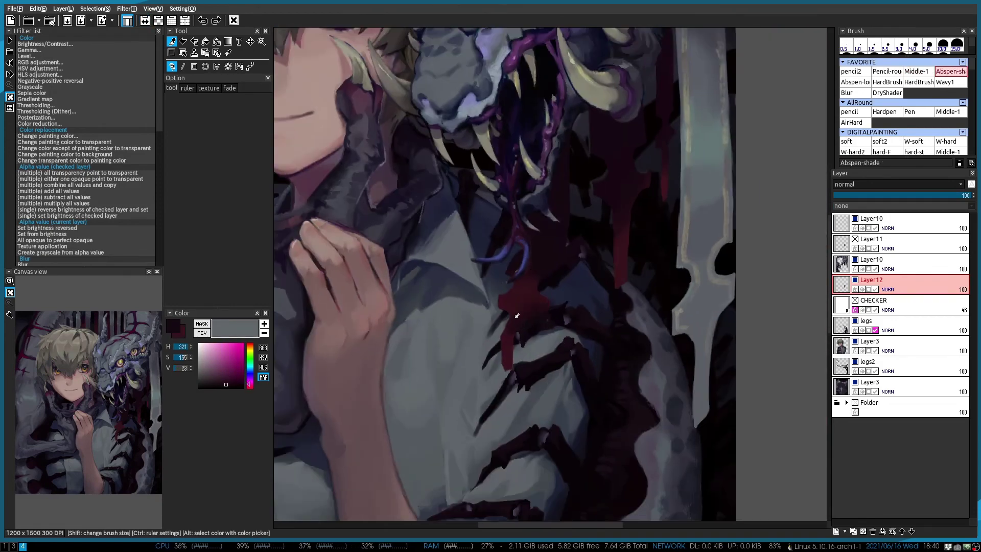
Tint the monster's tongue on Layer10 with dark red sampled from the drip using Middle-1
scroll(517, 351, "up", 2)
key("1")
left_click(507, 296, "alt")
scroll(541, 274, "up", 2)
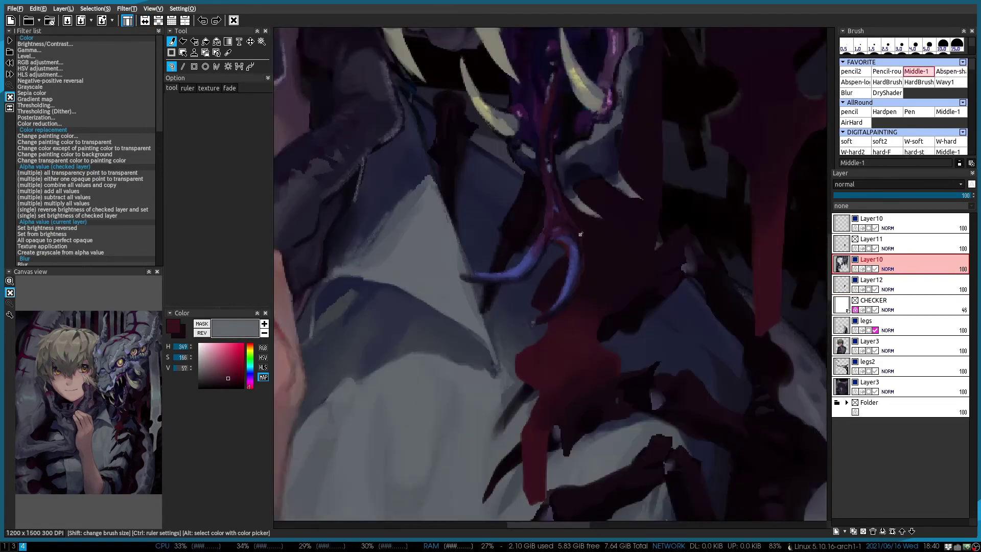
Lasso the red drip below the tongue on Layer12 and enlarge it slightly with a transformation
scroll(541, 275, "down", 2)
left_click_drag(542, 276, 511, 358)
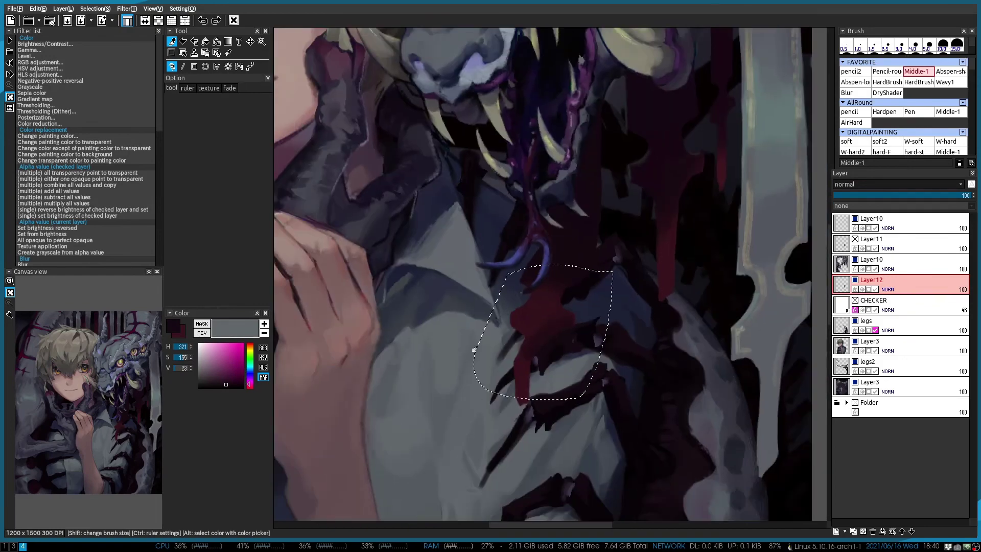
key("ctrl+t")
scroll(460, 230, "up", 3)
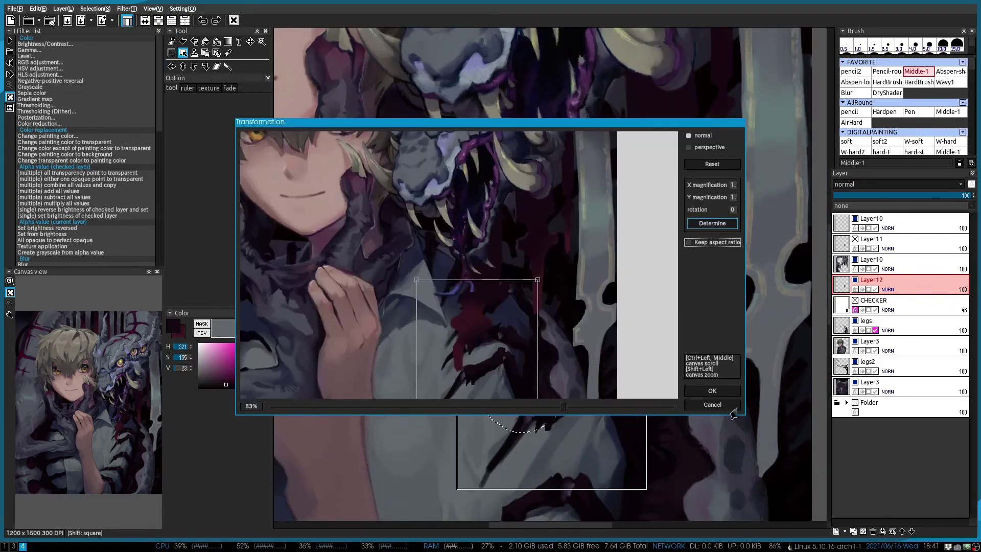
key("Return")
Shade the red drip on Layer12 with darker red and near-black tones sampled from the canvas
scroll(491, 299, "up", 2)
scroll(599, 214, "down", 2)
scroll(506, 290, "up", 2)
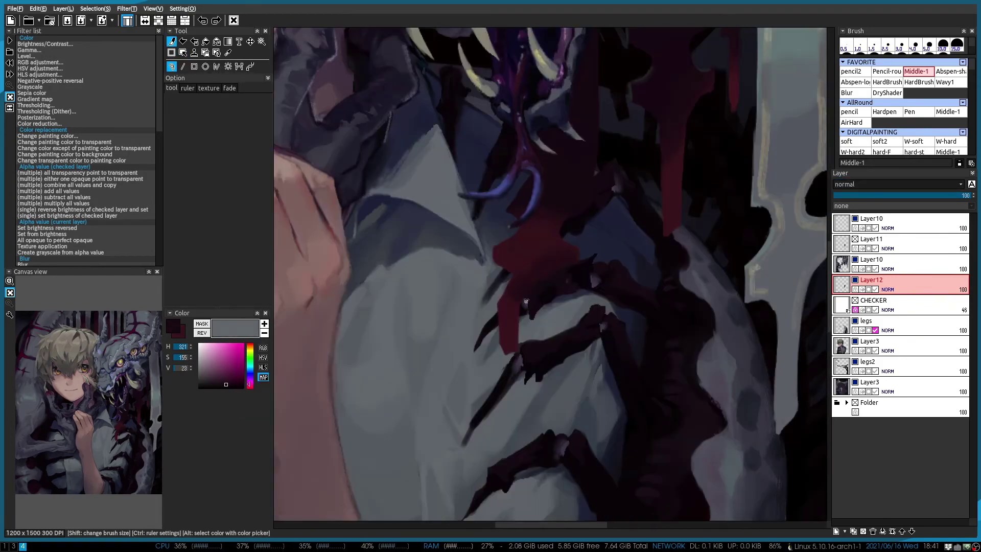
left_click(506, 289, "alt")
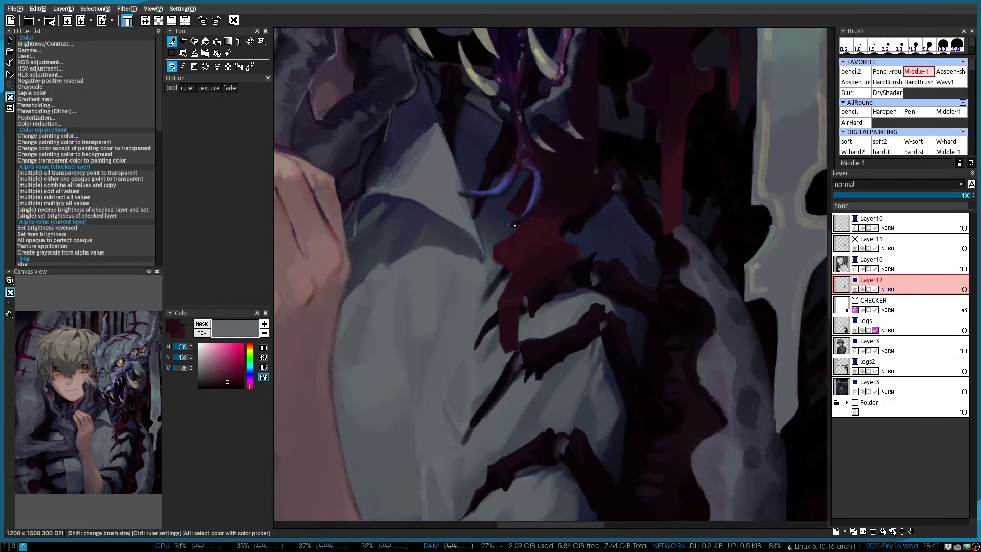
scroll(517, 275, "down", 1)
scroll(519, 361, "up", 1)
left_click(518, 361, "alt")
key("2")
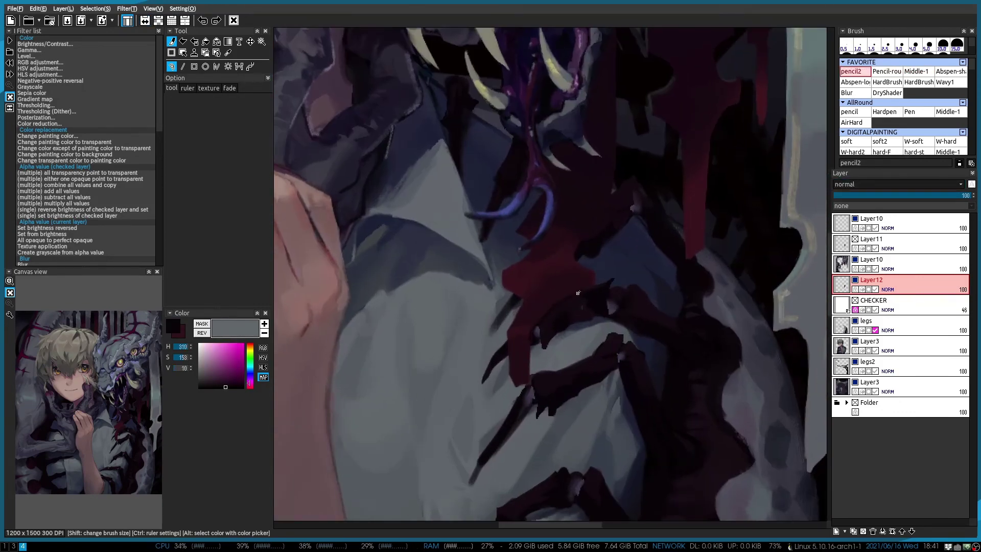
Draw thin grey-blue rim highlights along the drip's right edge with pencil2 and Pencil-rough
scroll(584, 276, "up", 1)
scroll(562, 276, "down", 1)
left_click(542, 275, "alt")
left_click(542, 276, "alt")
key("2")
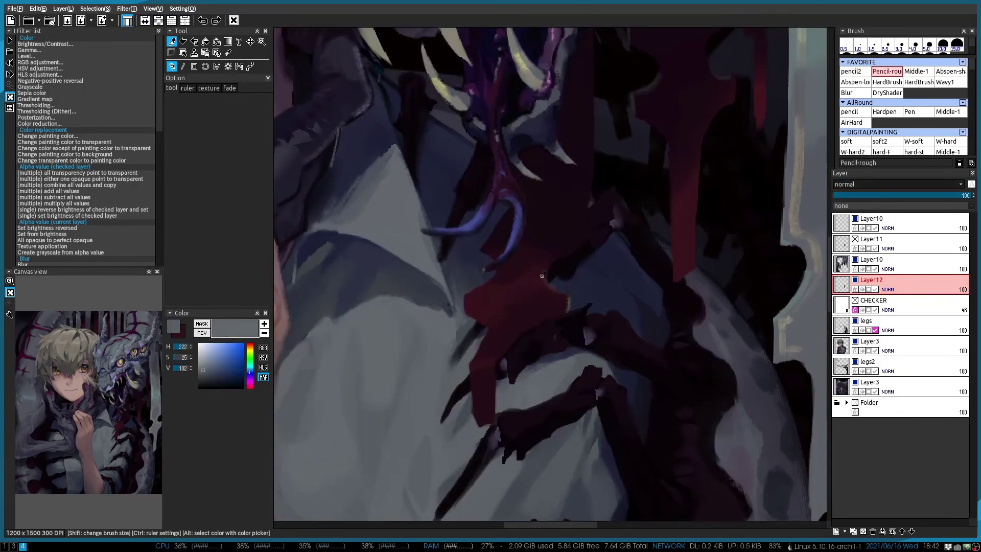
scroll(569, 252, "down", 1)
scroll(562, 255, "up", 1)
key("2")
left_click(485, 270, "alt")
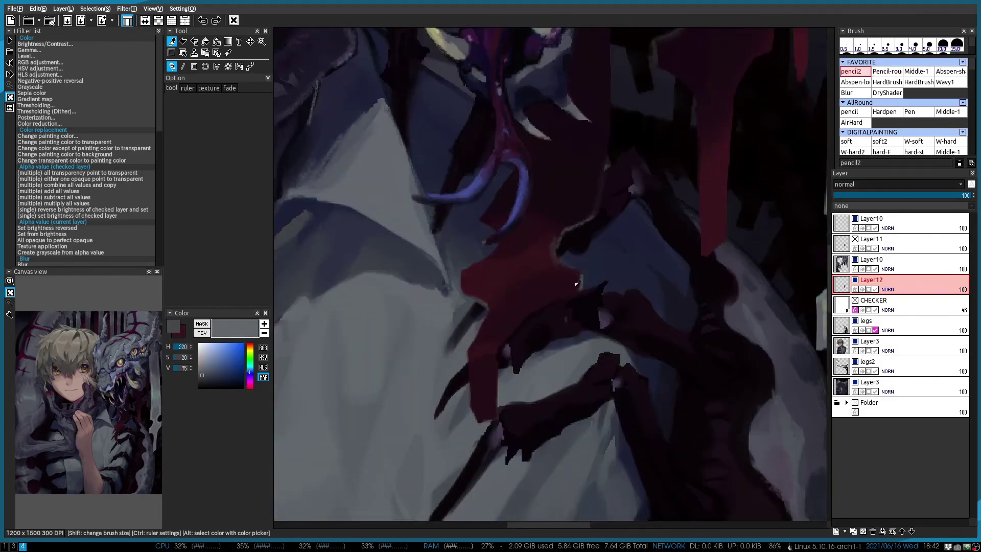
Retouch the drip with sampled dark red using Middle-1 and add grey rim highlights to its left edge with pencil2
left_click(577, 284, "alt")
key("3")
scroll(562, 271, "down", 1)
scroll(543, 258, "up", 1)
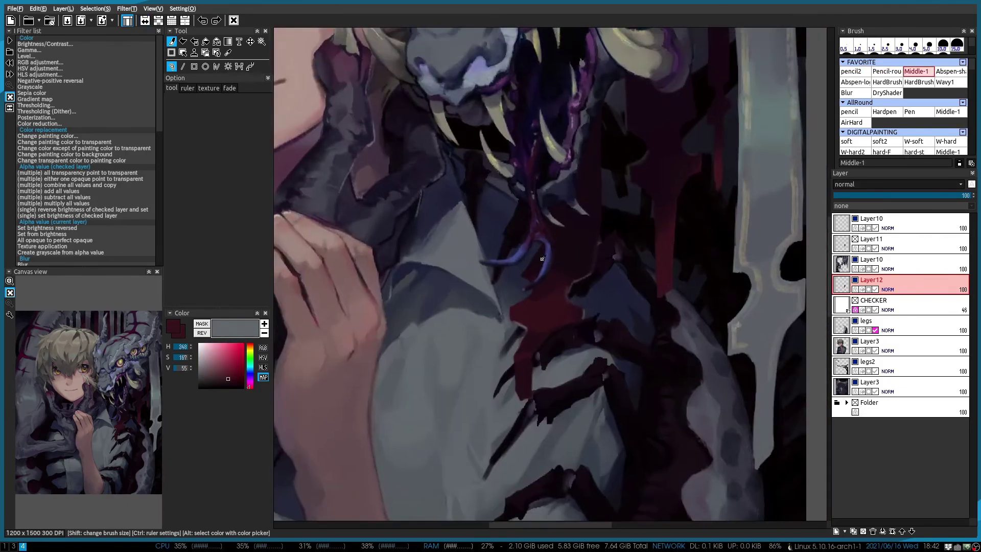
scroll(542, 258, "up", 1)
left_click(514, 292, "alt")
scroll(509, 277, "down", 1)
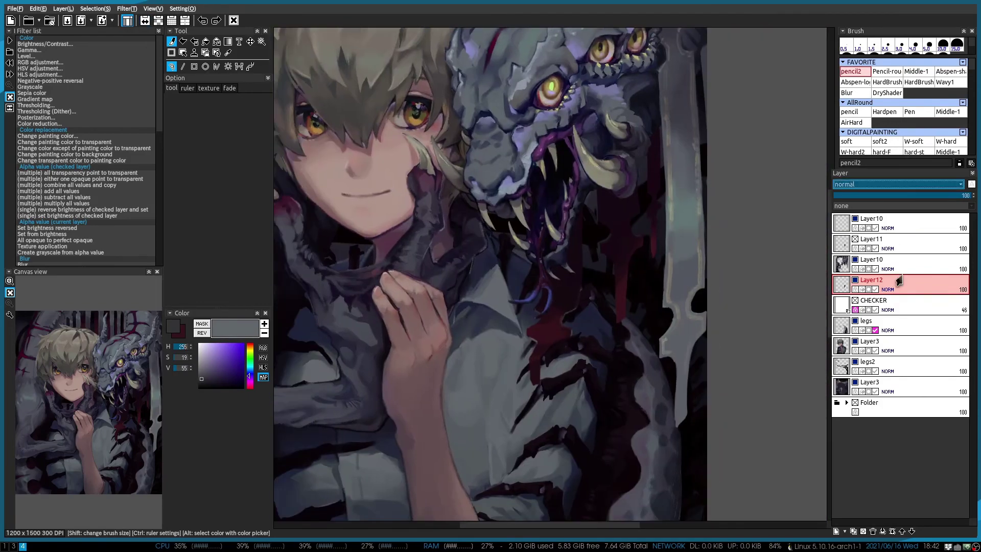
Switch to the monster's Layer10 and retouch the tongue area with a sampled dark red using Middle-1
scroll(562, 230, "up", 1)
key("Up")
left_click(619, 179, "alt")
key("3")
scroll(618, 177, "down", 1)
key("h")
scroll(618, 177, "up", 1)
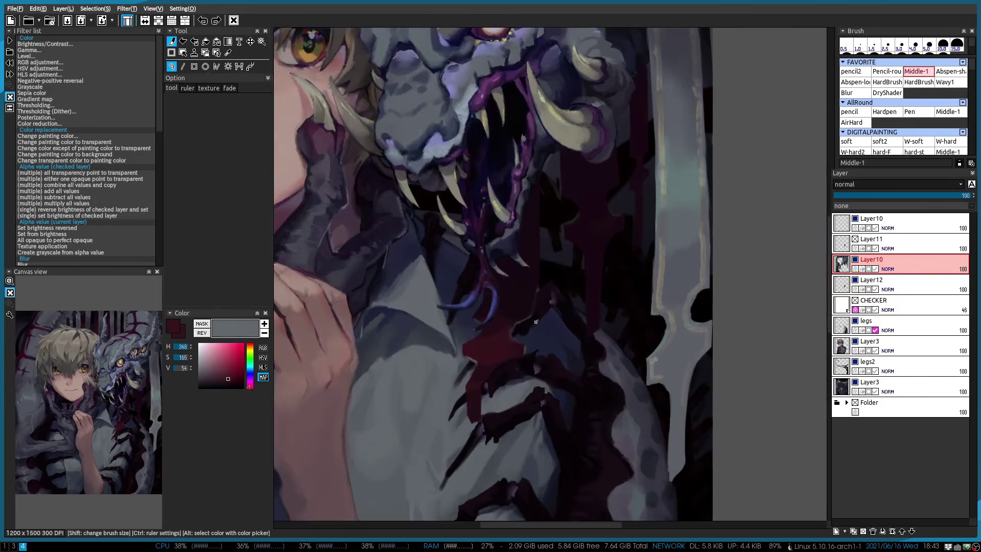
scroll(618, 177, "down", 1)
key("4")
scroll(715, 240, "up", 1)
scroll(811, 302, "up", 1)
scroll(536, 311, "up", 1)
Return to Layer12 and refine the drip's dark areas with purple (H 321, S 155, V 28) using Middle-1 and Pencil-rough
key("Down")
key("3")
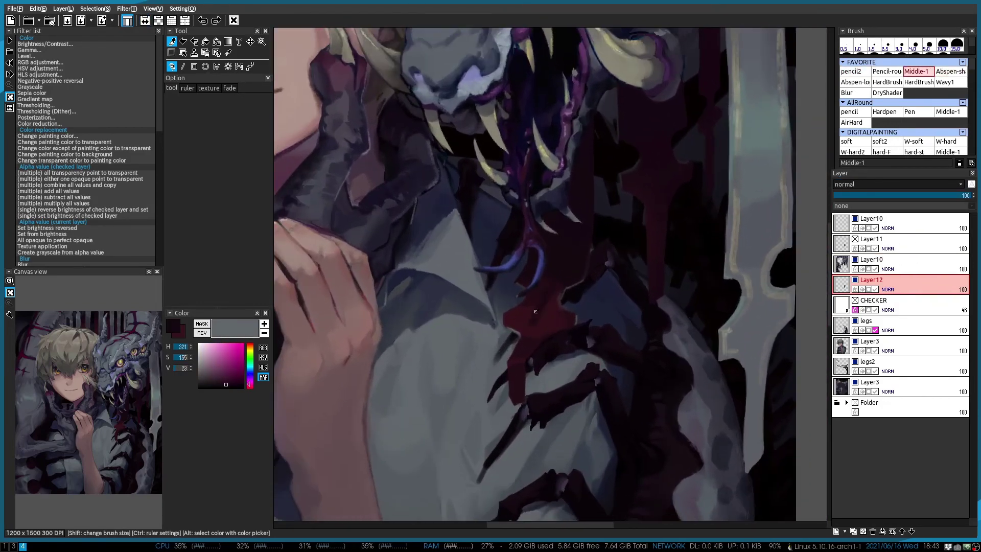
scroll(527, 304, "down", 1)
key("h")
key("h")
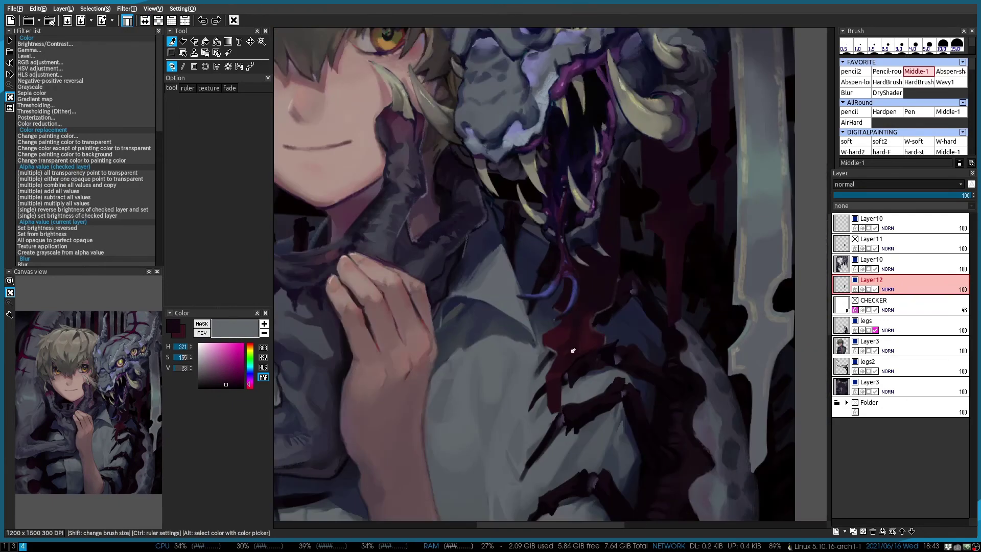
scroll(573, 351, "up", 1)
key("h")
key("2")
key("h")
scroll(611, 239, "down", 1)
scroll(611, 238, "up", 1)
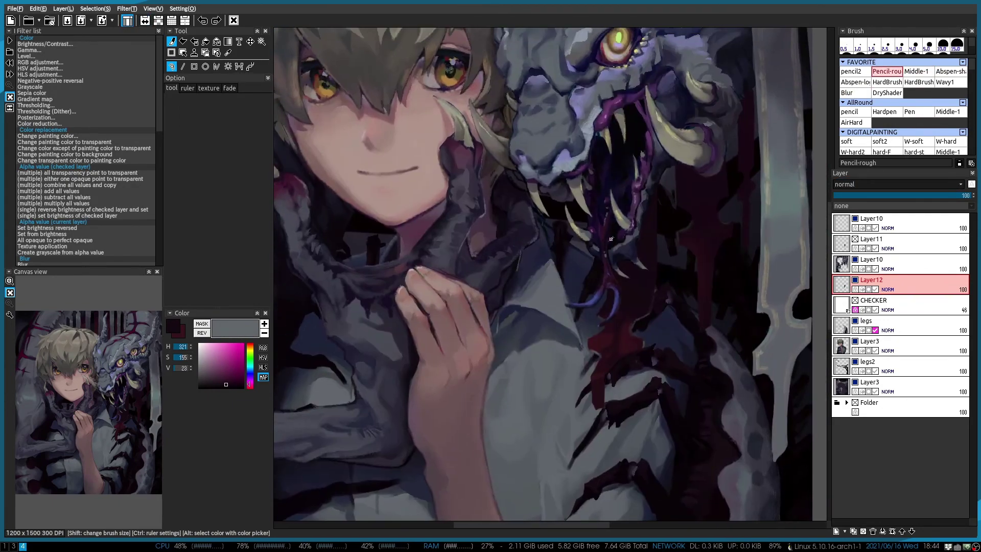
Merge the monster's Layer10 down into Layer12
scroll(611, 239, "down", 1)
key("Up")
key("ctrl+e")
Rename the topmost layer as gold
key("Up")
double_click(871, 218)
type("g")
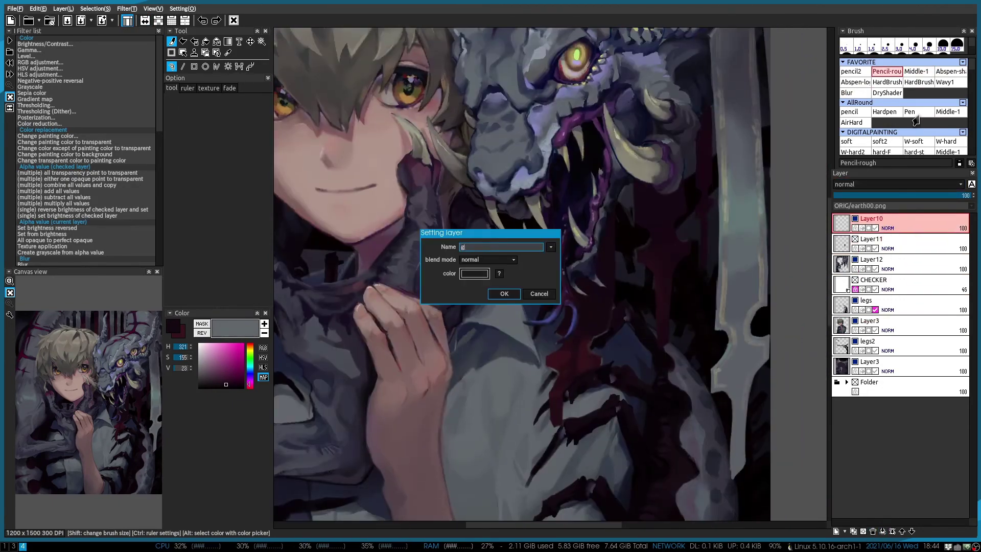
type("old")
key("Return")
Switch to the character's Layer3 and paint sampled dark blue shading on the shirt beside the blood drip using Middle-1
key("Down")
key("Down")
key("Down")
key("Down")
key("Down")
scroll(545, 292, "up", 1)
key("1")
left_click(546, 293, "alt")
scroll(546, 293, "down", 1)
key("h")
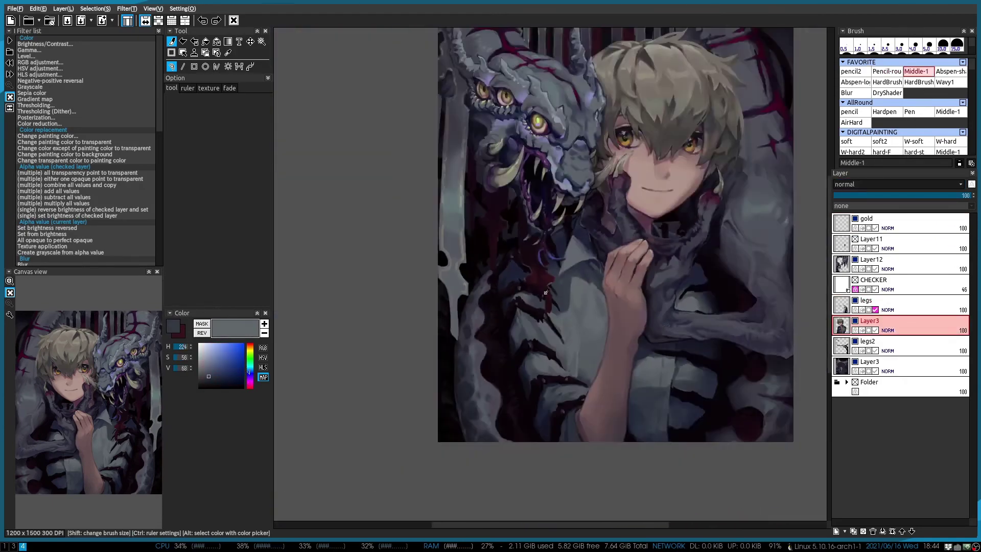
Extend the blue-grey shading across the shirt below the collar with colors sampled from the fabric
scroll(546, 293, "up", 1)
key("h")
left_click(564, 321, "alt")
scroll(564, 321, "up", 1)
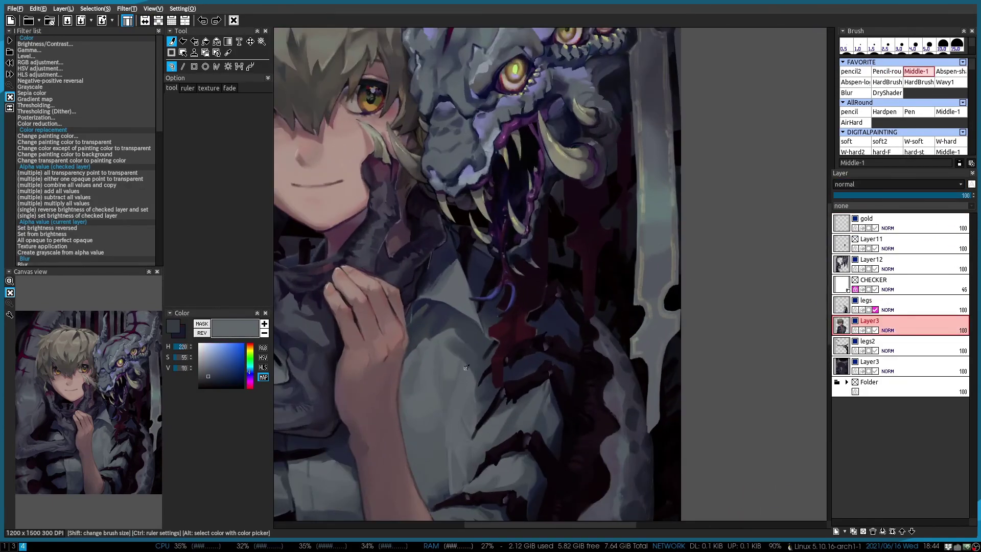
scroll(442, 331, "up", 1)
scroll(547, 352, "up", 1)
left_click(547, 353, "alt")
scroll(547, 353, "up", 1)
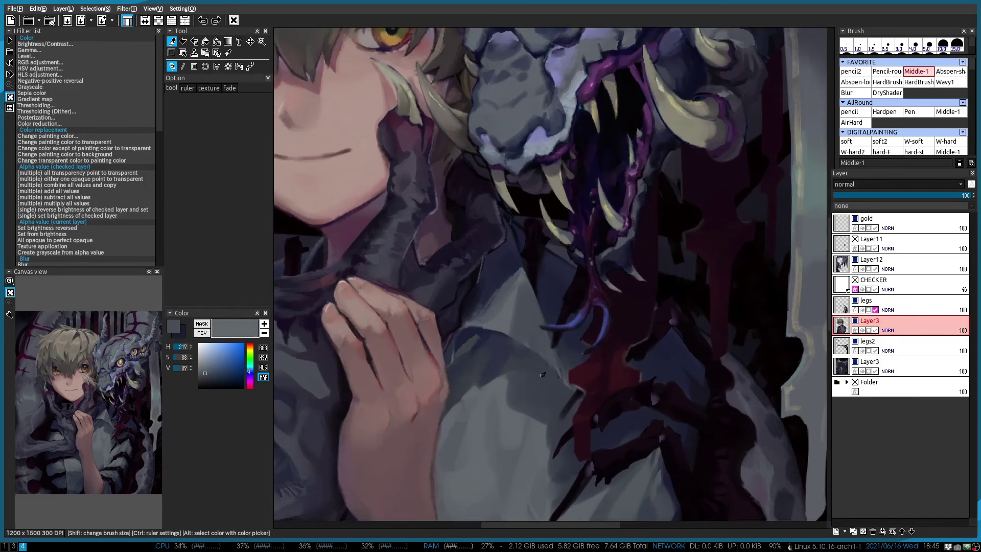
Rework the shirt collar's pointed tip and its edge with sampled blue-grey using Pencil-rough
scroll(557, 375, "up", 1)
left_click_drag(550, 360, 448, 248)
scroll(450, 250, "down", 1)
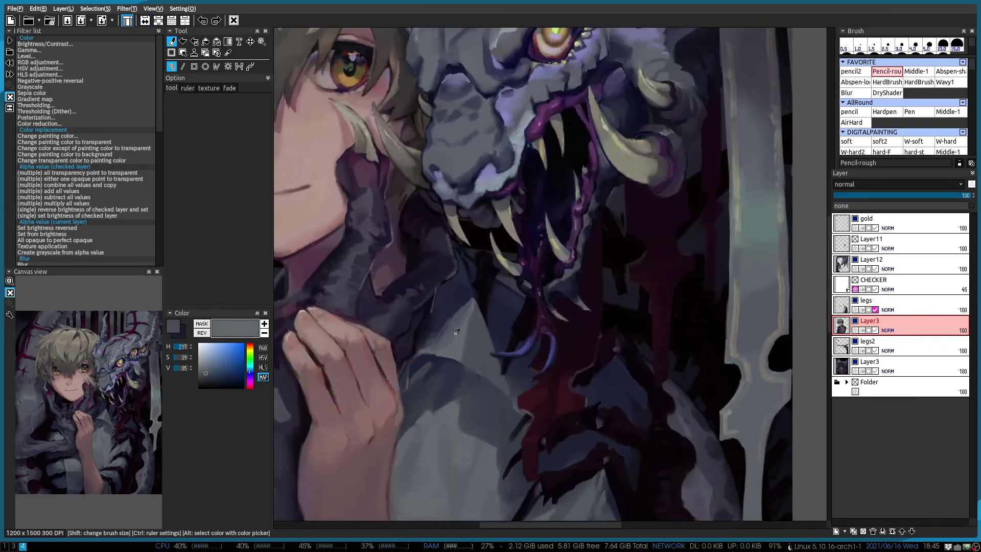
left_click(478, 330, "alt")
scroll(506, 391, "down", 1)
scroll(505, 392, "down", 2)
scroll(542, 387, "up", 2)
Deepen the collar's cast shadow on the shirt with sampled dark blues using Middle-1 and Abspen-shade
left_click(541, 387, "alt")
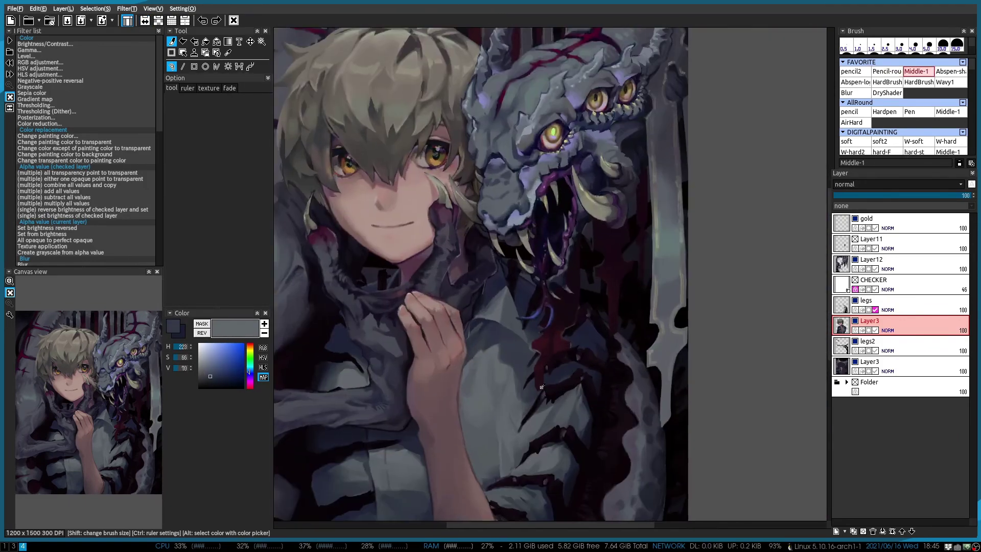
scroll(528, 373, "up", 1)
scroll(488, 284, "up", 1)
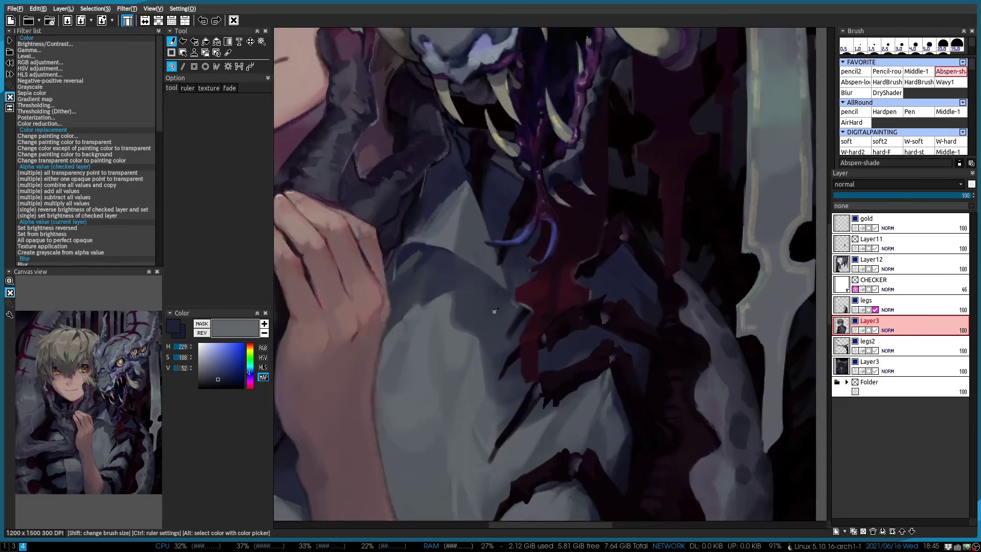
left_click(494, 311, "alt")
scroll(495, 311, "down", 2)
scroll(506, 378, "up", 1)
scroll(510, 391, "up", 1)
left_click(510, 391, "alt")
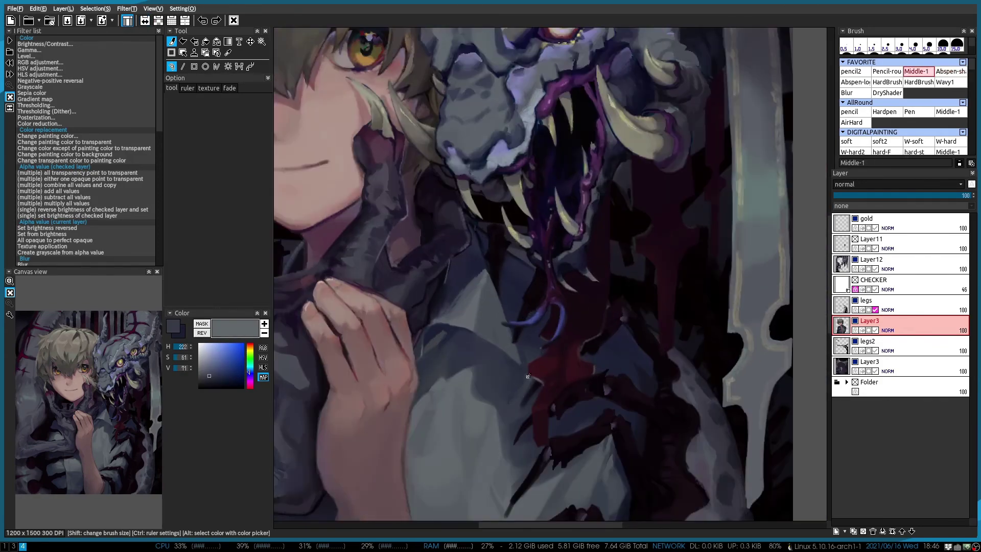
Darken the shirt patch between the monster's claws beside the drip with sampled dark blue using Middle-1
scroll(529, 376, "down", 2)
scroll(562, 362, "up", 2)
left_click(575, 358, "alt")
scroll(606, 327, "down", 1)
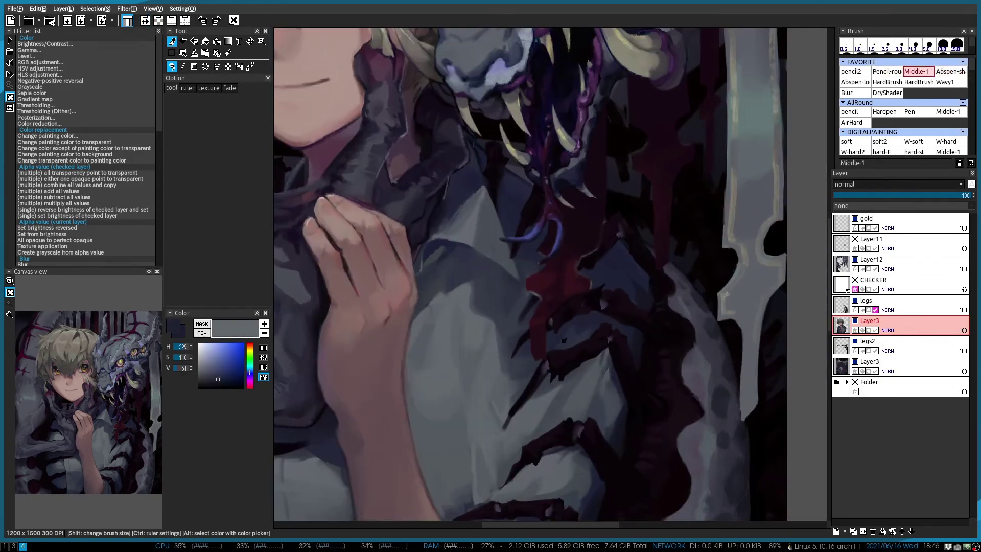
scroll(547, 349, "down", 1)
scroll(603, 361, "down", 3)
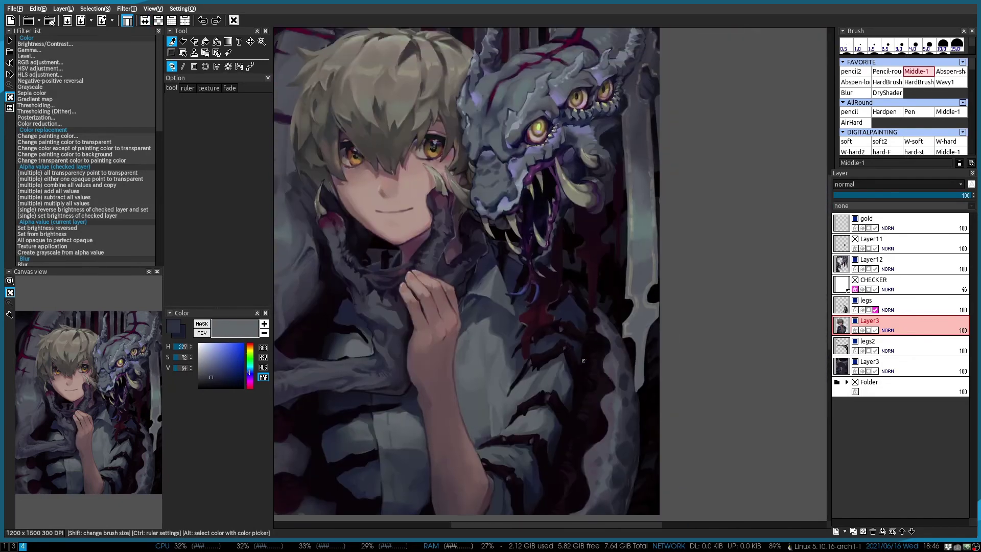
Refine the shadow shapes around the collar tip below the tongue using Middle-1 and Pencil-rough
scroll(529, 209, "up", 4)
left_click_drag(510, 287, 510, 234)
left_click(596, 209, "alt")
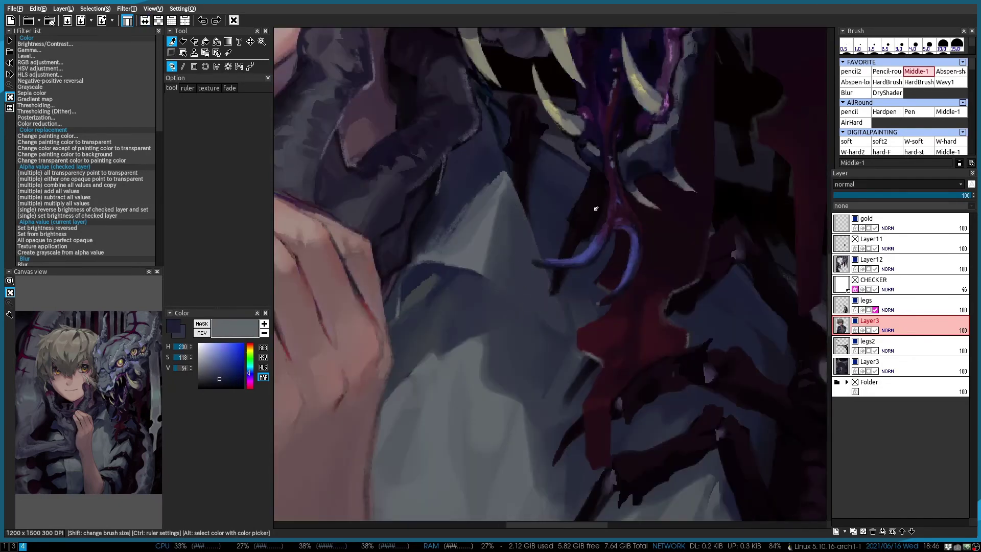
key("Right")
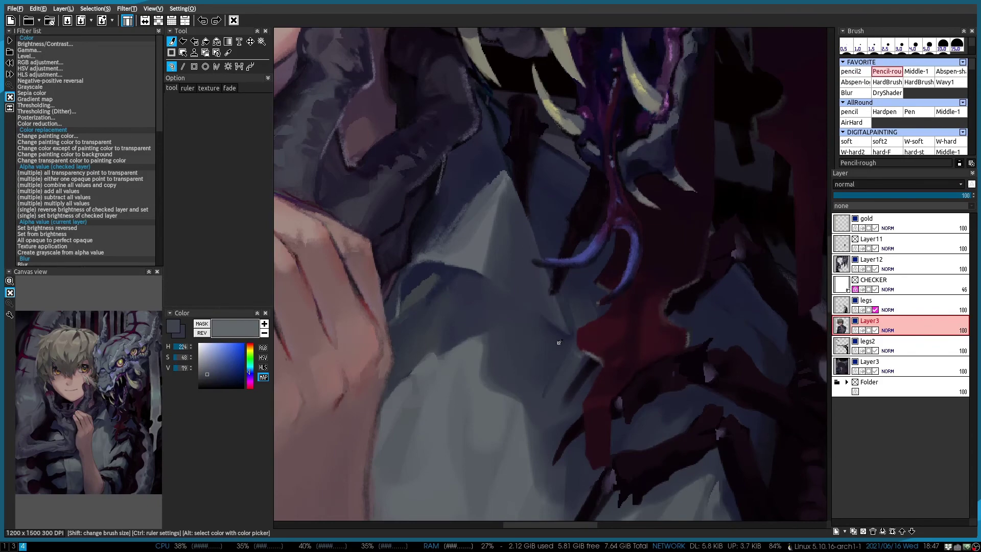
scroll(510, 309, "down", 3)
scroll(510, 309, "up", 3)
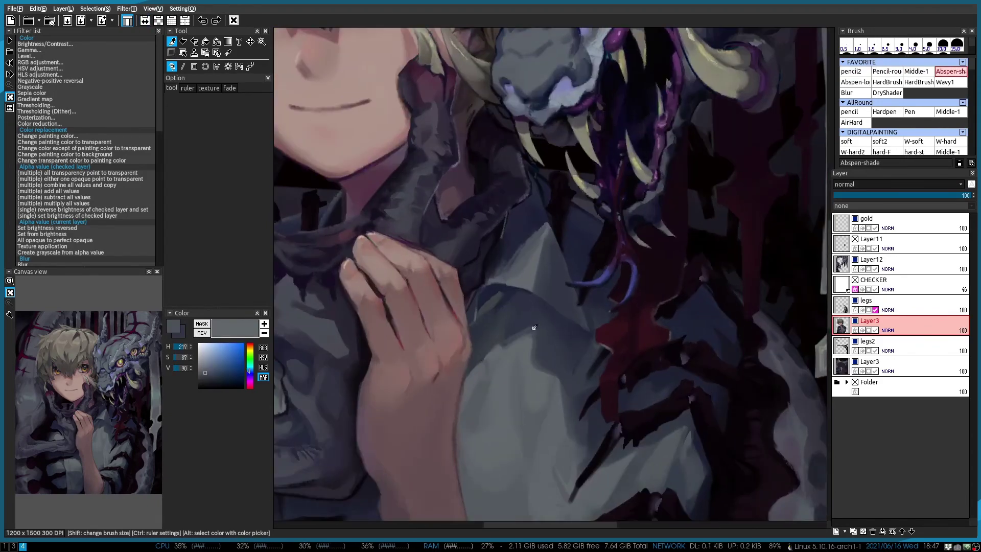
Soften the shadow edge on the shirt beneath the collar with sampled blue-grey using Abspen-shade
scroll(534, 337, "down", 3)
scroll(531, 342, "up", 3)
left_click(528, 346, "alt")
scroll(529, 346, "down", 3)
scroll(538, 399, "up", 3)
left_click(538, 398, "alt")
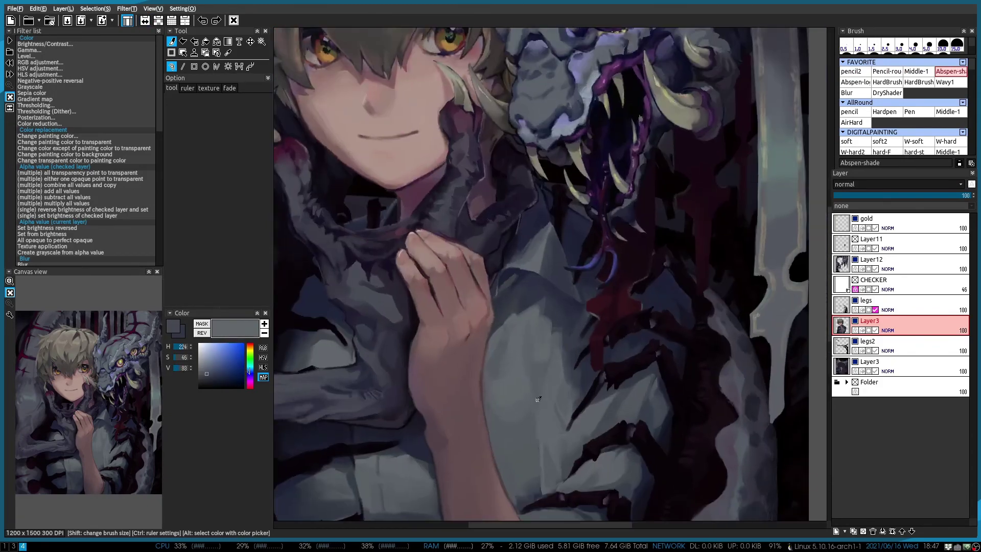
Add a new layer directly above the legs layer
scroll(539, 368, "down", 1)
scroll(523, 423, "down", 1)
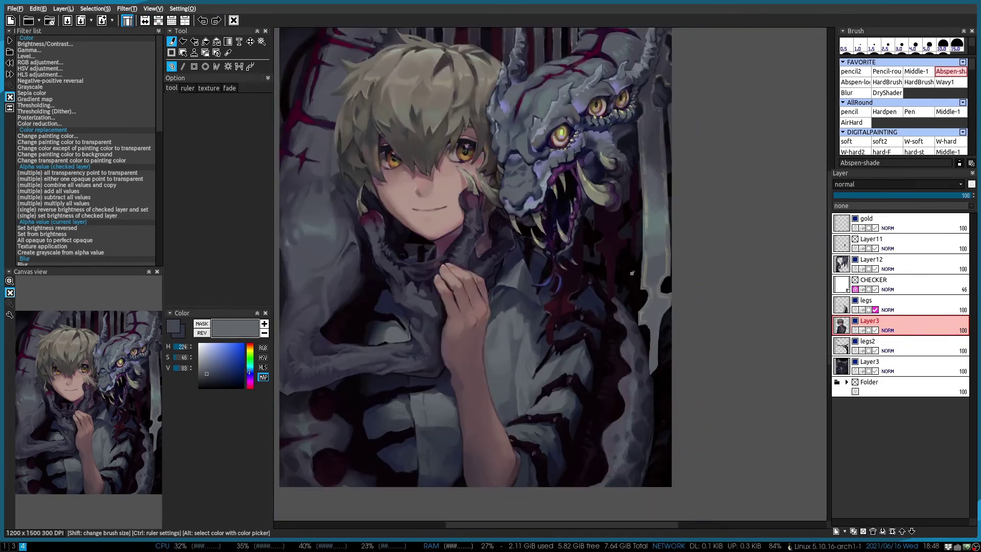
left_click(852, 312)
key("ctrl+shift+n")
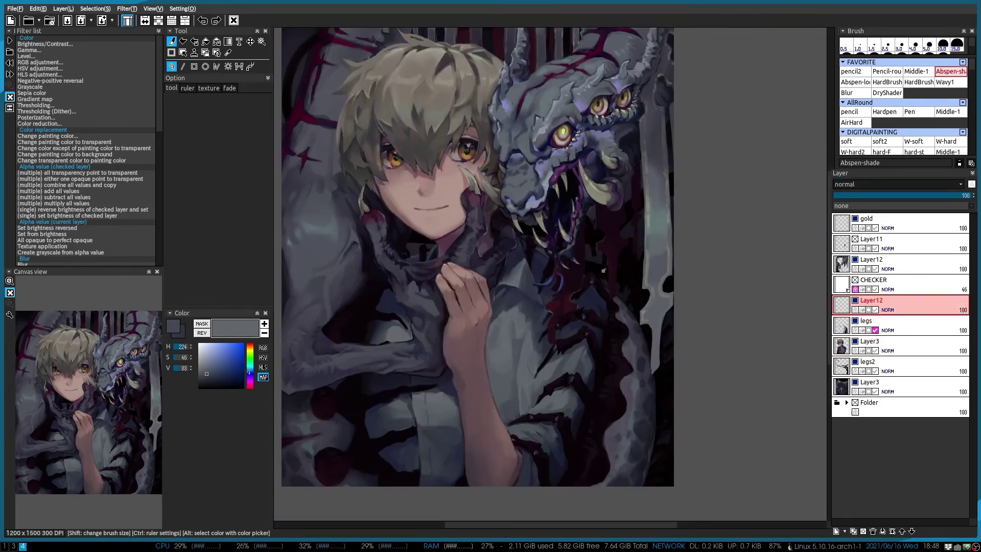
Set the new layer above legs to multiplication, clip it, and shade the claws and blood drip over the shirt with sampled blue-greys using Abspen-shade
scroll(563, 276, "up", 1)
scroll(563, 276, "down", 1)
left_click(562, 276, "alt")
key("m")
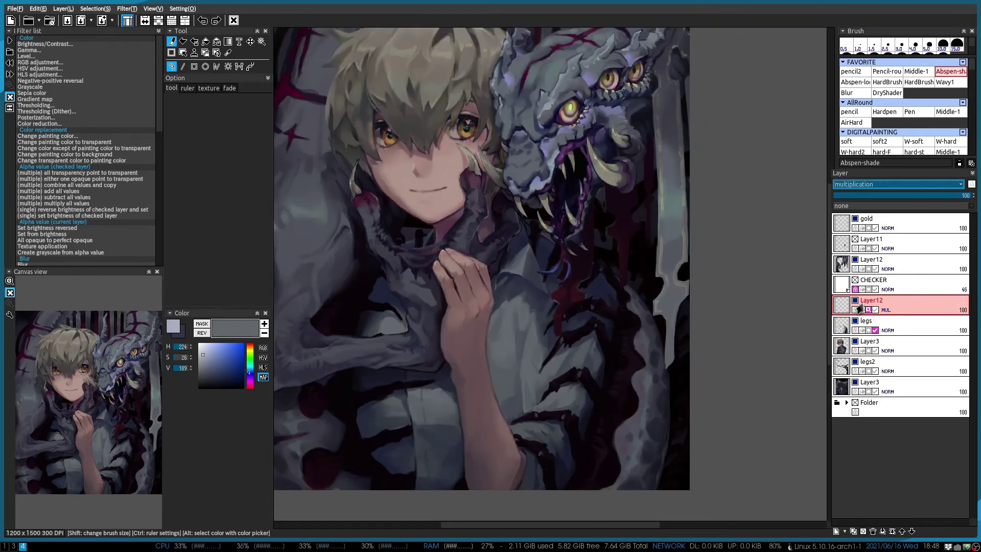
left_click(577, 301, "alt")
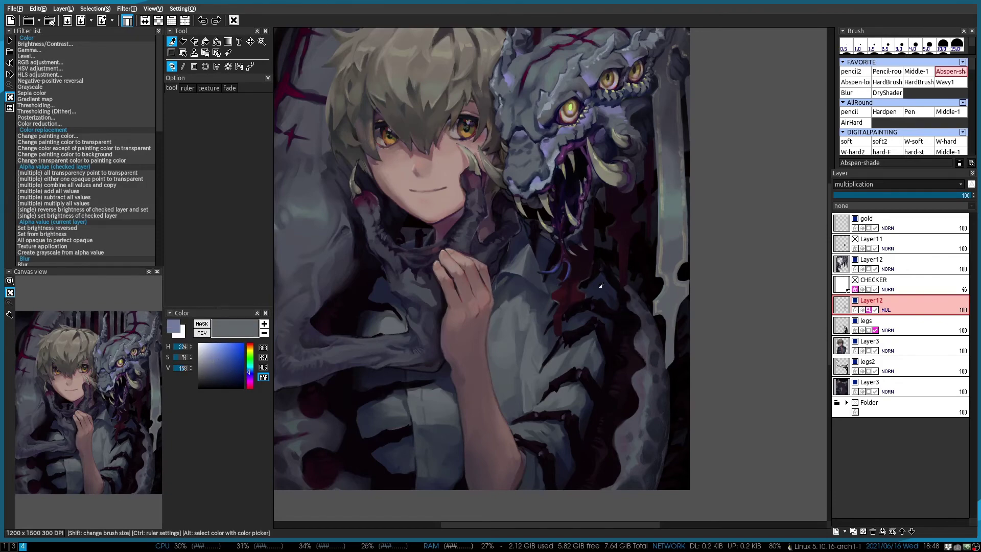
scroll(563, 349, "down", 1)
scroll(551, 356, "up", 3)
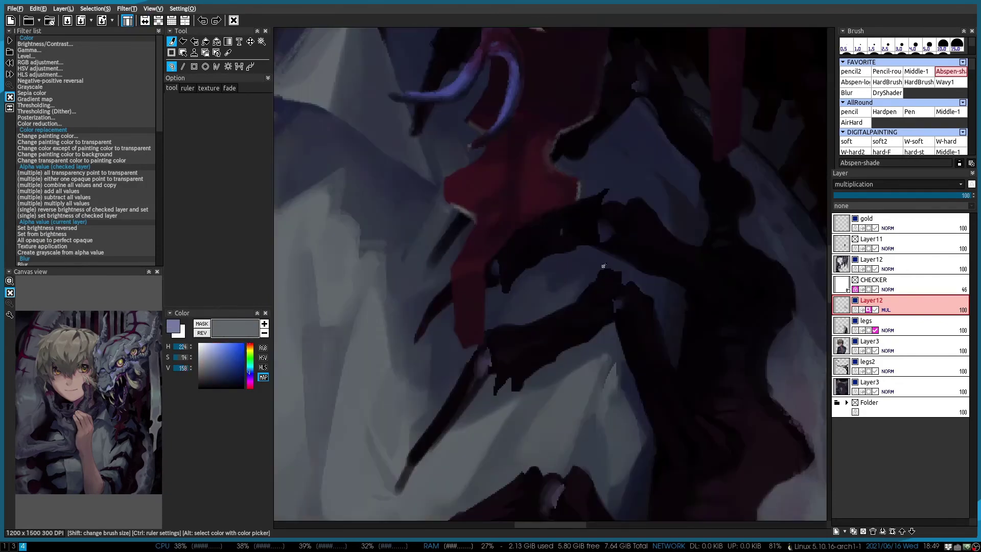
scroll(562, 343, "up", 1)
scroll(572, 330, "down", 2)
scroll(573, 331, "up", 2)
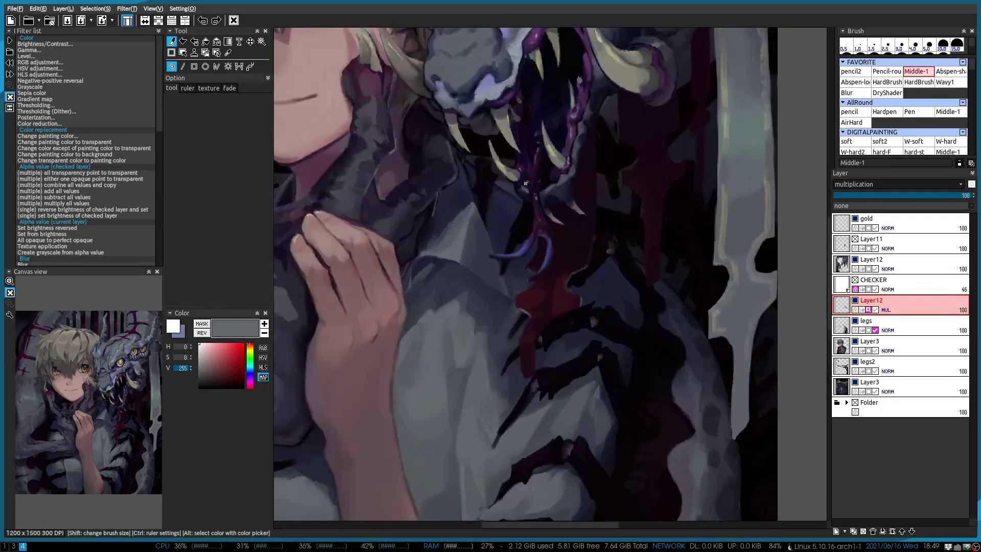
Select the character's Layer3 and refine the collar's edges beside the monster's claw using Pencil-rough and pencil2, including a sampled dark blue
left_click(499, 265, "ctrl+shift")
key("h")
scroll(531, 248, "down", 2)
scroll(531, 247, "up", 3)
key("h")
left_click(537, 286, "ctrl+shift")
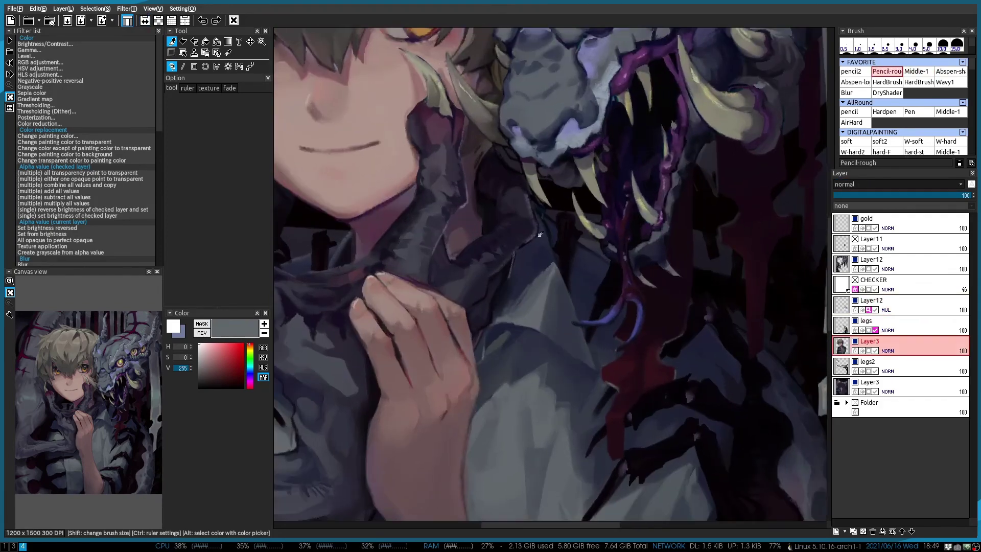
left_click(542, 307, "alt")
scroll(544, 316, "down", 2)
key("h")
key("h")
scroll(544, 321, "up", 3)
scroll(544, 320, "down", 1)
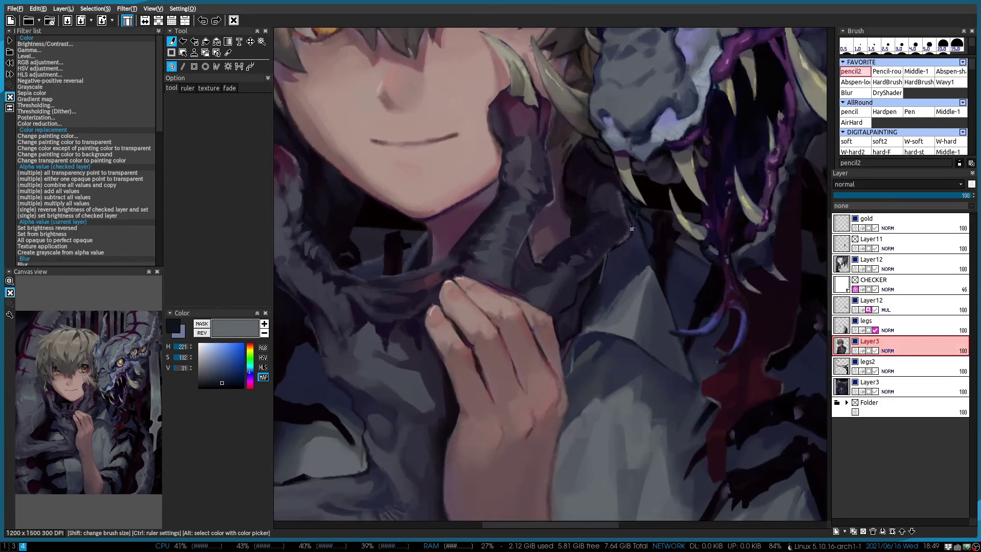
Shade the collar flap beneath the monster's claw with sampled blue-grey using Abspen-shade
scroll(649, 289, "down", 2)
key("h")
key("h")
scroll(649, 289, "up", 2)
left_click(951, 71)
left_click(542, 333, "alt")
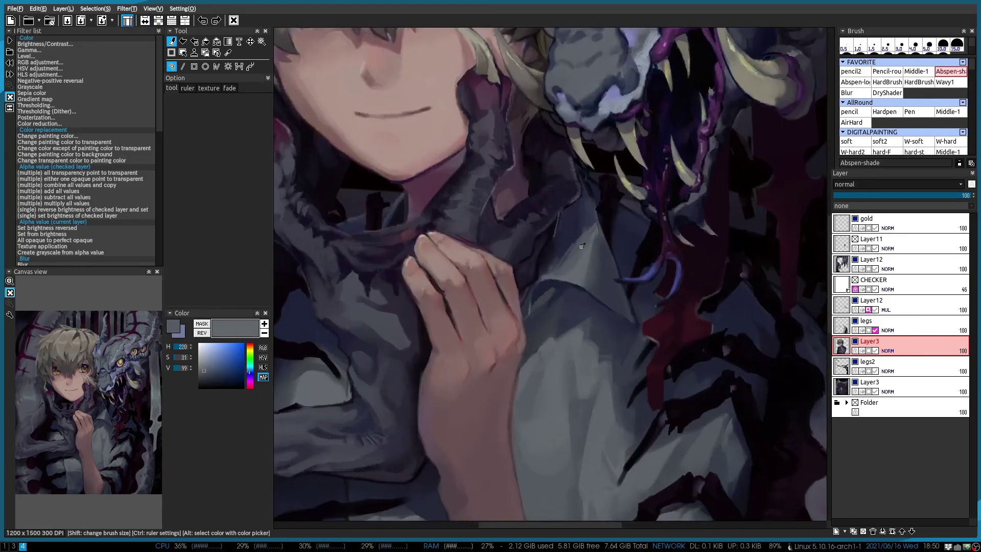
scroll(542, 334, "up", 1)
scroll(522, 323, "down", 2)
key("h")
key("h")
scroll(524, 327, "up", 2)
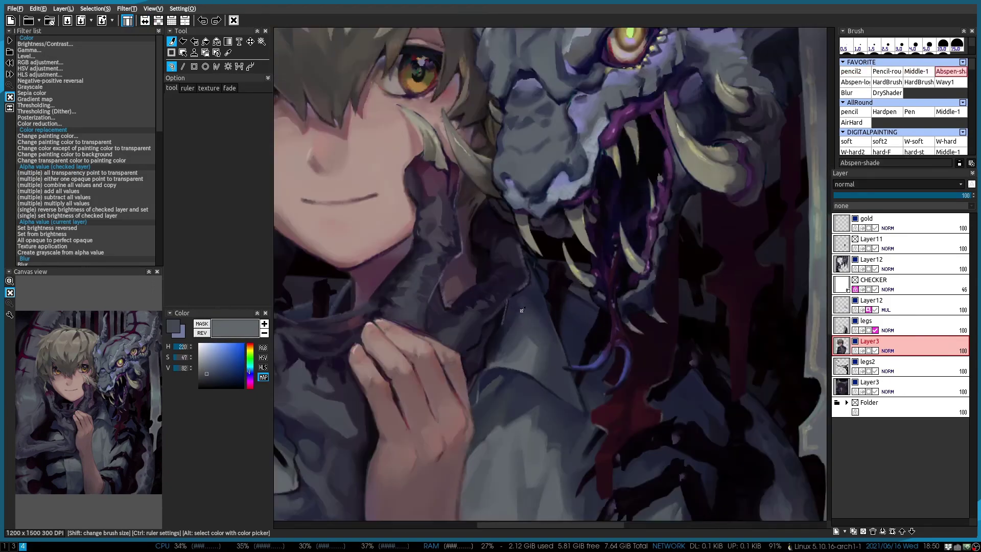
Deepen the upper collar shadow beside the monster's fangs with a darker sampled blue-grey using HardBrush2
left_click(526, 337, "alt")
left_click(519, 344, "alt")
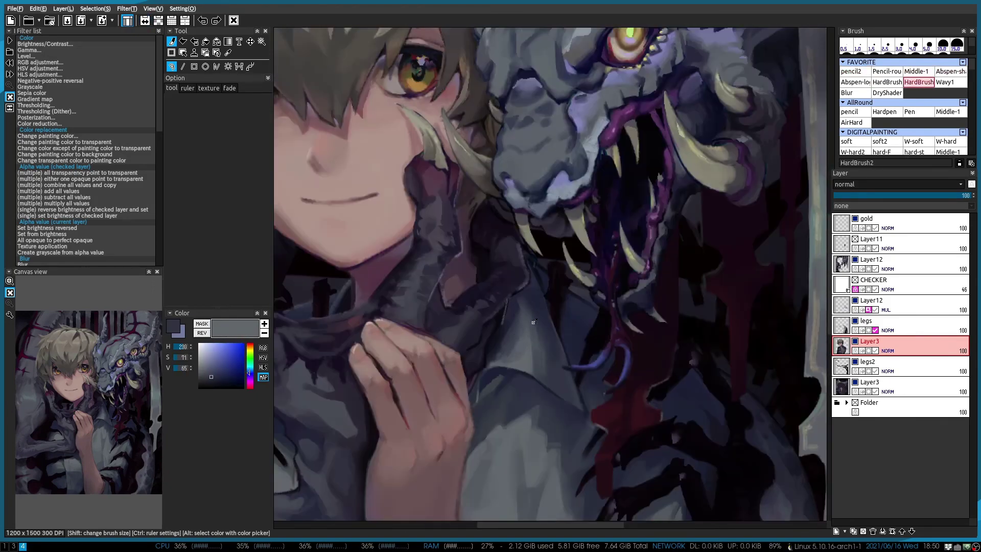
scroll(520, 344, "down", 2)
key("h")
key("h")
scroll(511, 317, "up", 2)
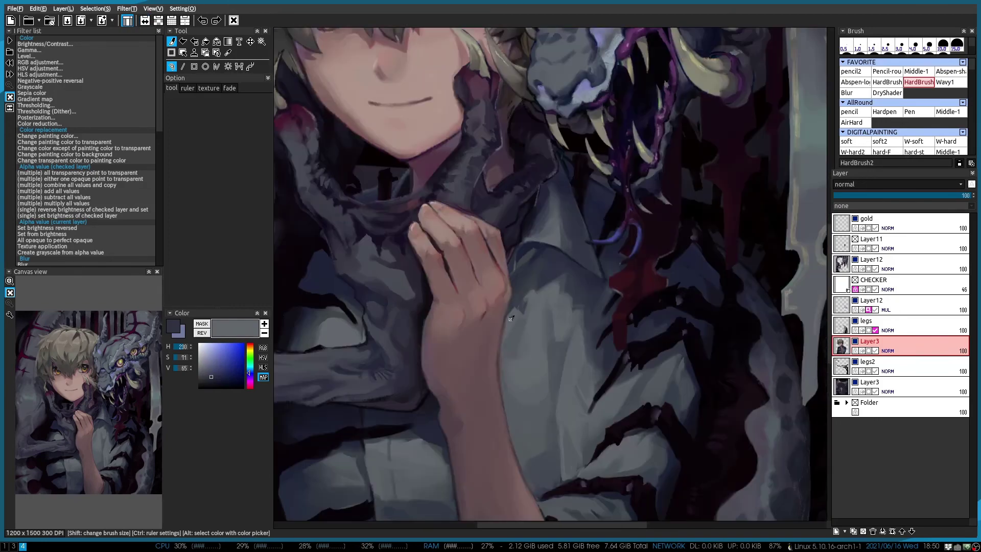
Rework the shirt shading along the edge of the raised hand with sampled grey-blue using HardBrush2
left_click(499, 347, "alt")
scroll(515, 321, "up", 1)
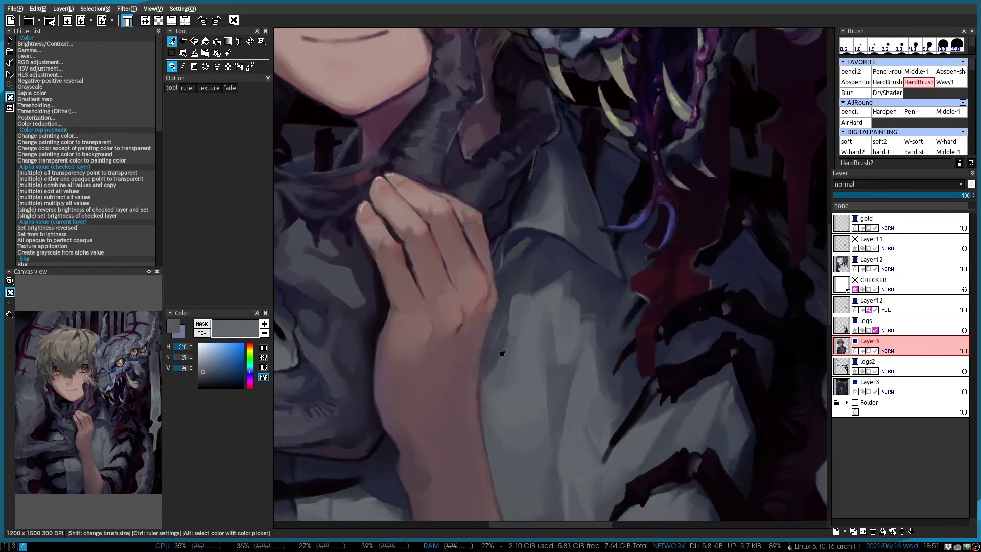
scroll(511, 322, "down", 2)
key("h")
key("h")
scroll(511, 322, "up", 2)
Sharpen the dark gaps between the fingers with sampled dark red and near-black using pencil2
left_click(416, 228, "alt")
key("1")
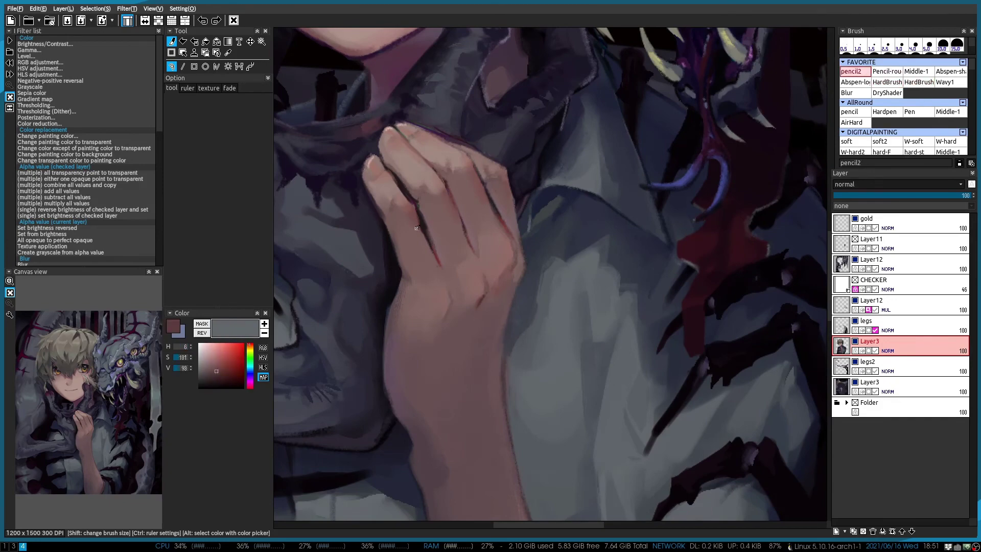
left_click(426, 203, "alt")
scroll(591, 268, "down", 3)
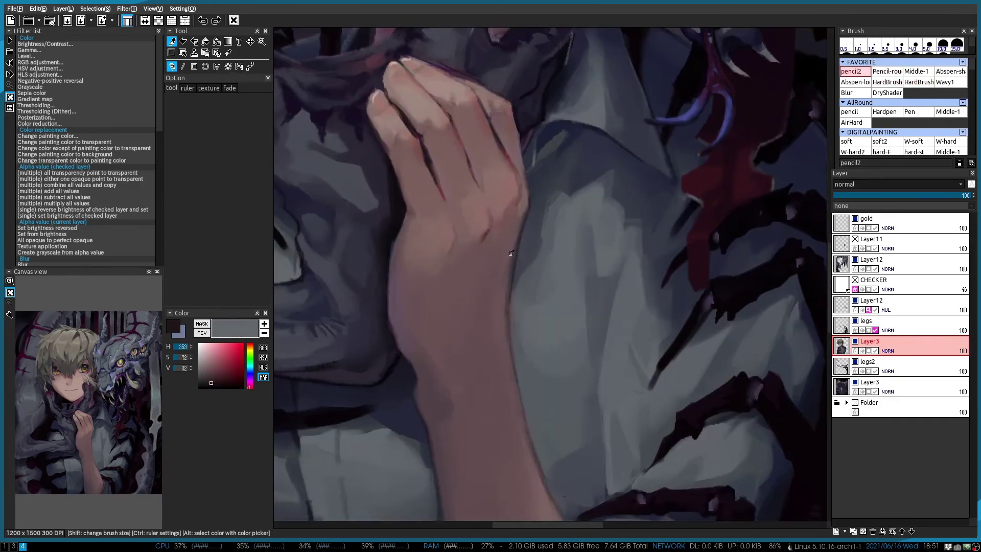
scroll(591, 269, "up", 3)
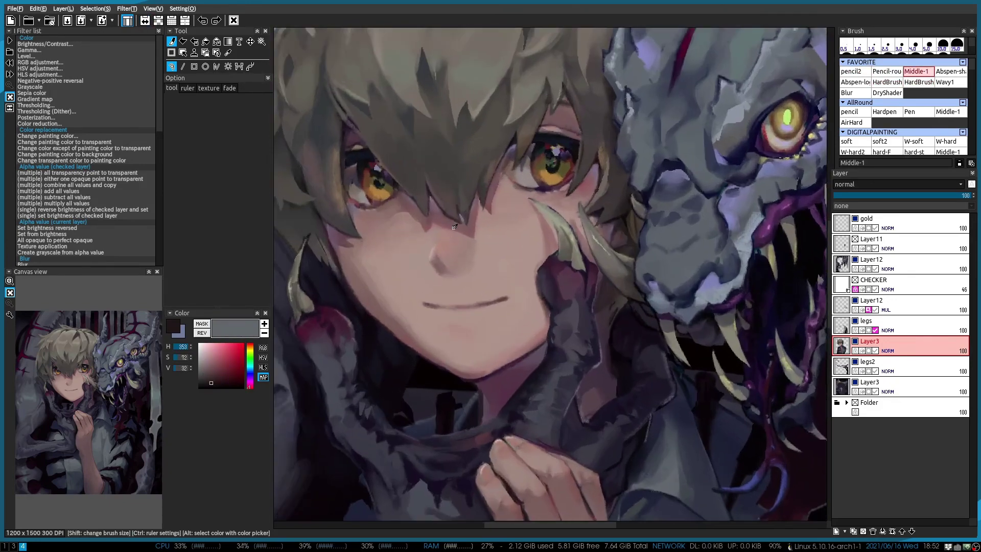
Lift the nose area onto its own layer, merge it back into Layer3, and soften the nose with sampled skin tones using Abspen-shade
left_click(450, 239, "alt")
key("2")
scroll(450, 239, "up", 1)
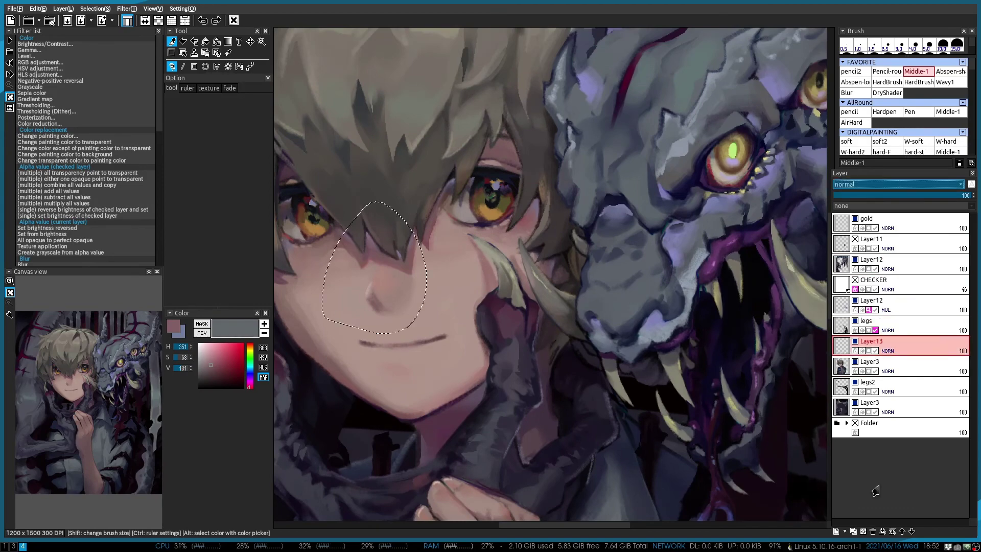
scroll(408, 274, "up", 1)
left_click(407, 274, "alt")
key("3")
left_click(425, 286, "alt")
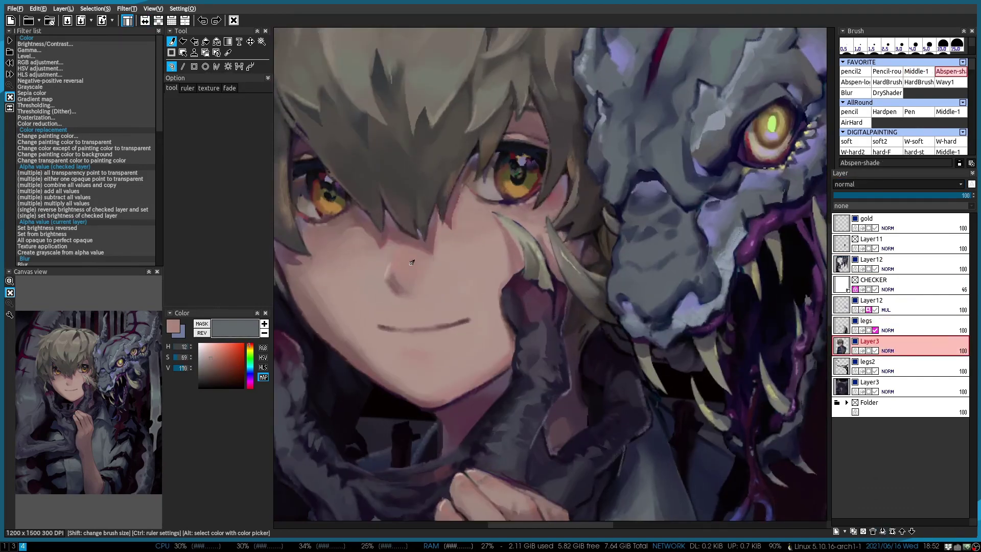
Refine the dark linework of the face and around the mouth with near-black using Pencil-rough and pencil2
scroll(411, 263, "down", 1)
scroll(434, 286, "up", 2)
key("1")
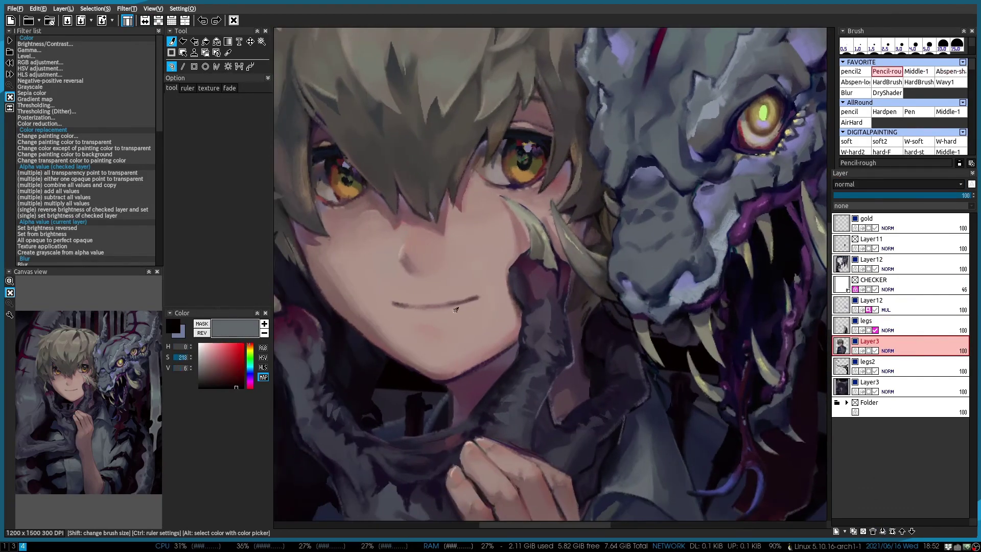
key("2")
scroll(438, 309, "down", 1)
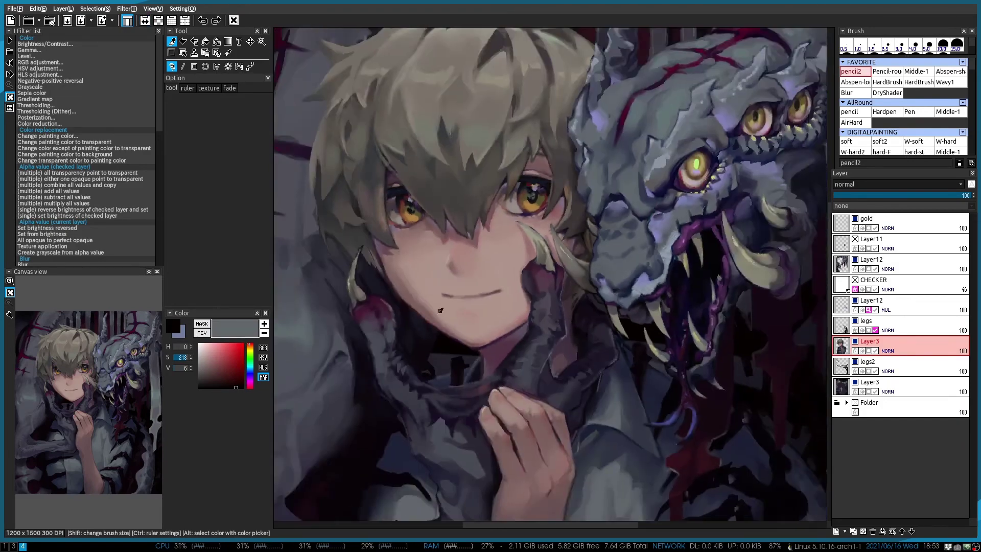
scroll(551, 241, "up", 1)
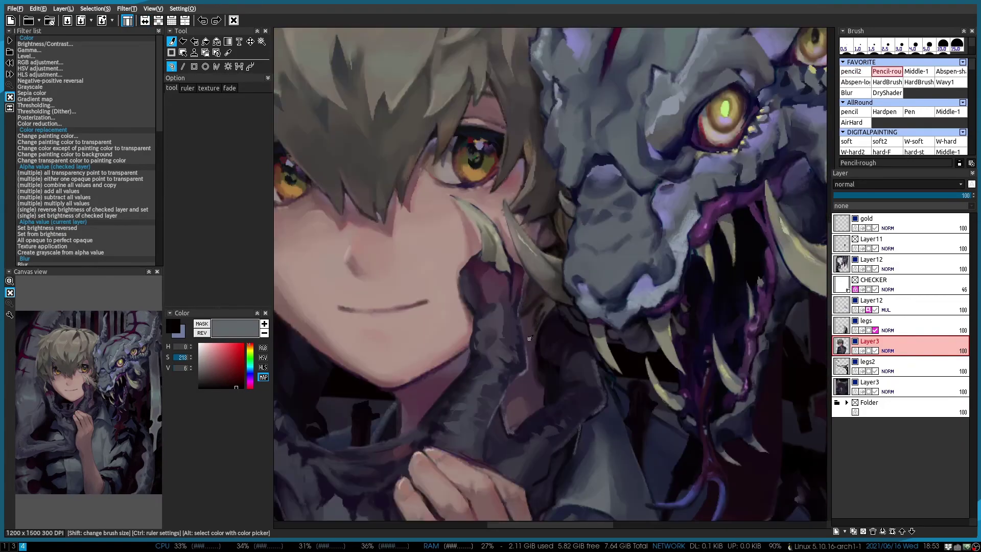
scroll(468, 287, "down", 1)
scroll(405, 237, "up", 1)
Define the outer hair strands and silhouette with sampled dark brown using Pencil-rough and pencil2
left_click(405, 237, "alt")
key("2")
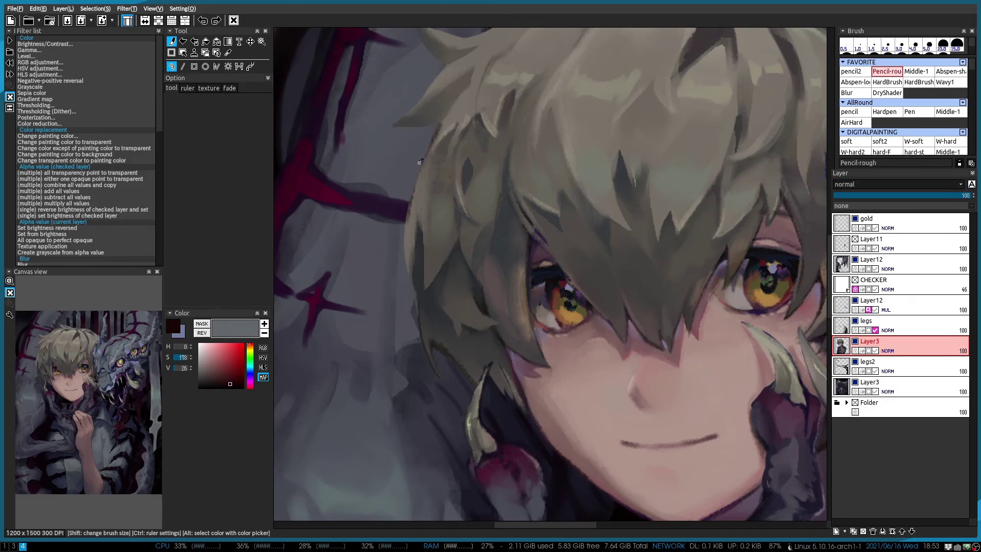
scroll(402, 130, "up", 1)
key("h")
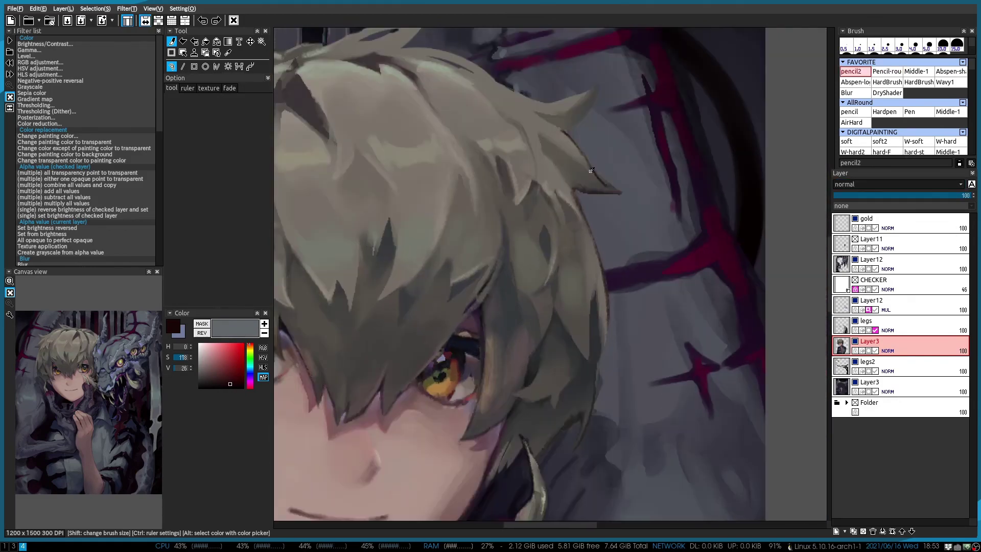
key("h")
scroll(481, 112, "down", 1)
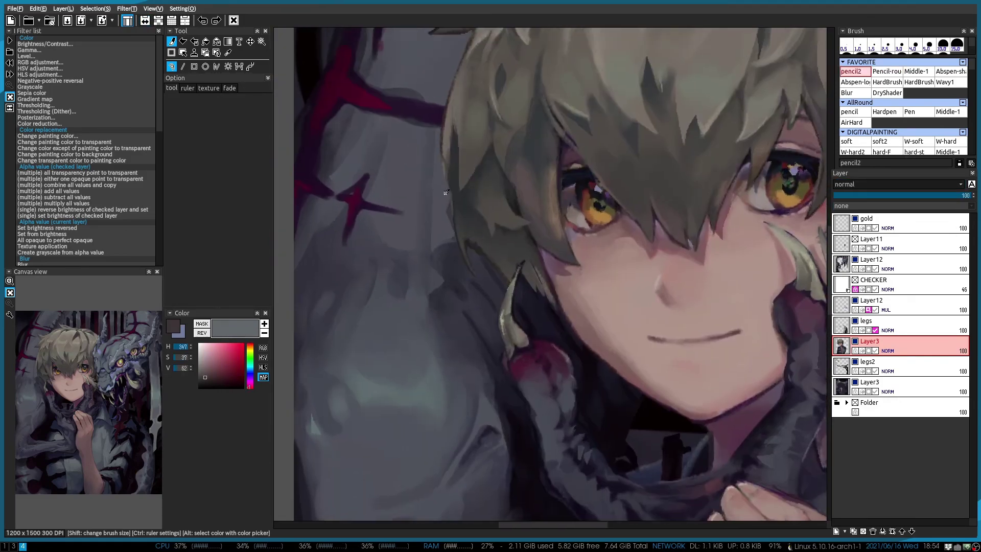
Clean up the hair's outer edge against the monster's body with sampled grey-browns using pencil2
left_click(444, 194, "alt")
scroll(460, 174, "up", 2)
key("2")
key("1")
scroll(511, 255, "down", 2)
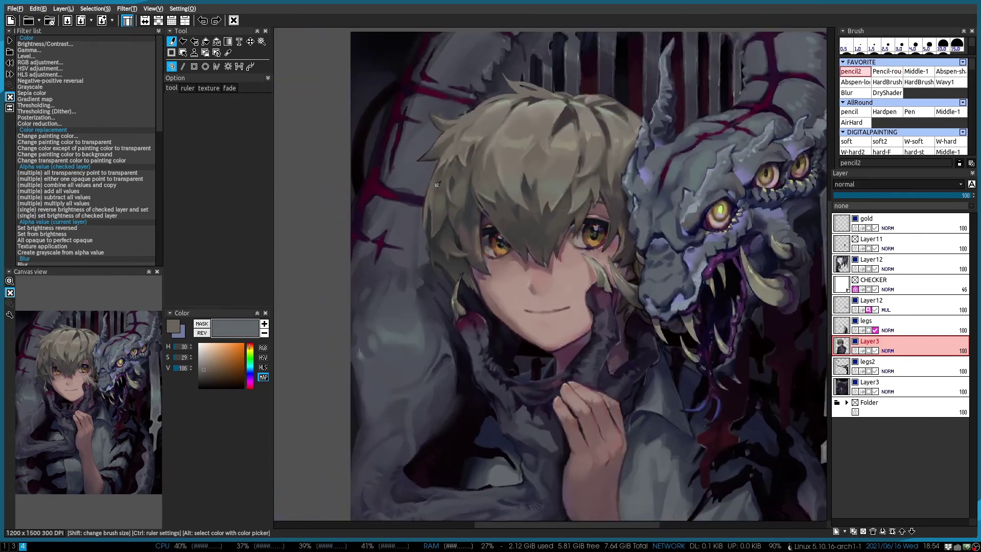
Add a new layer named pat directly above the monster's Layer12
scroll(392, 149, "down", 2)
scroll(392, 148, "up", 2)
left_click(862, 271)
key("ctrl+shift+n")
key("3")
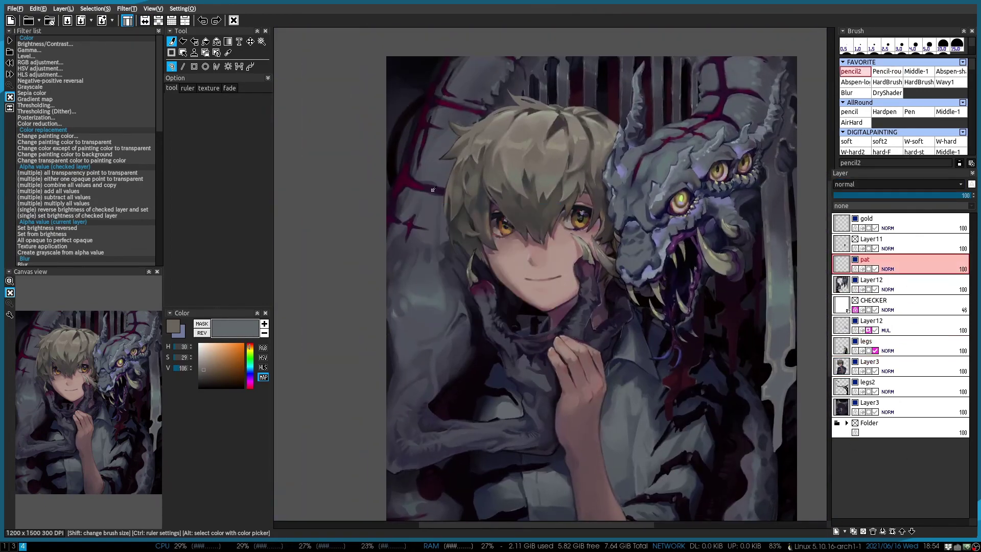
Clip the pat layer to the layer below and paint dark blue-grey spots on the monster's body behind the hair using Middle-1
left_click(783, 293, "alt")
scroll(783, 293, "up", 1)
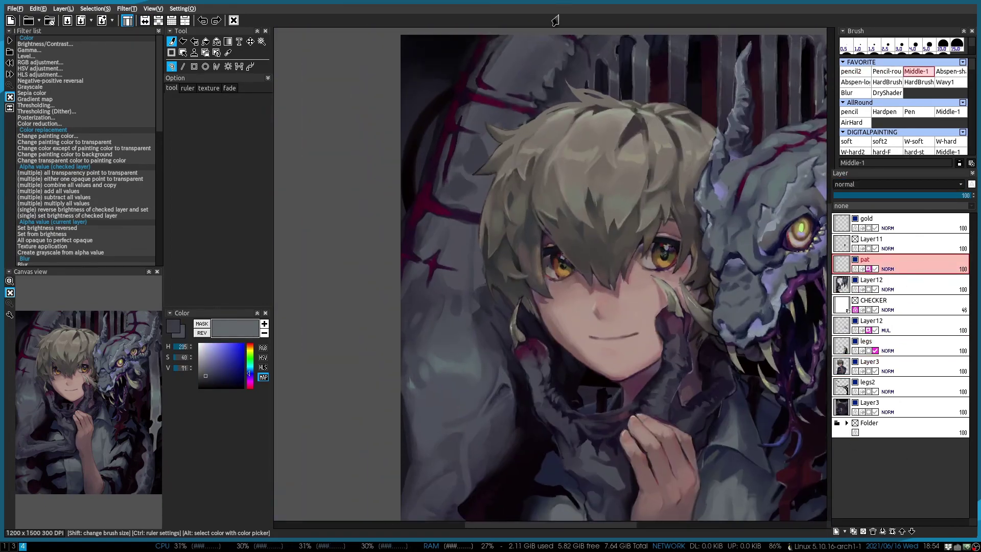
scroll(477, 118, "up", 1)
scroll(475, 153, "up", 1)
scroll(472, 205, "down", 1)
scroll(472, 236, "up", 2)
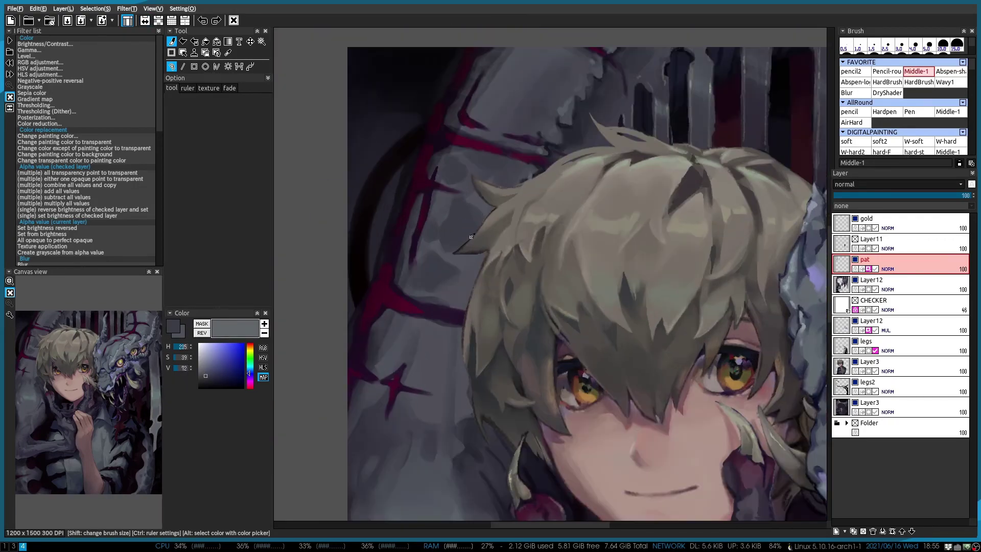
key("w")
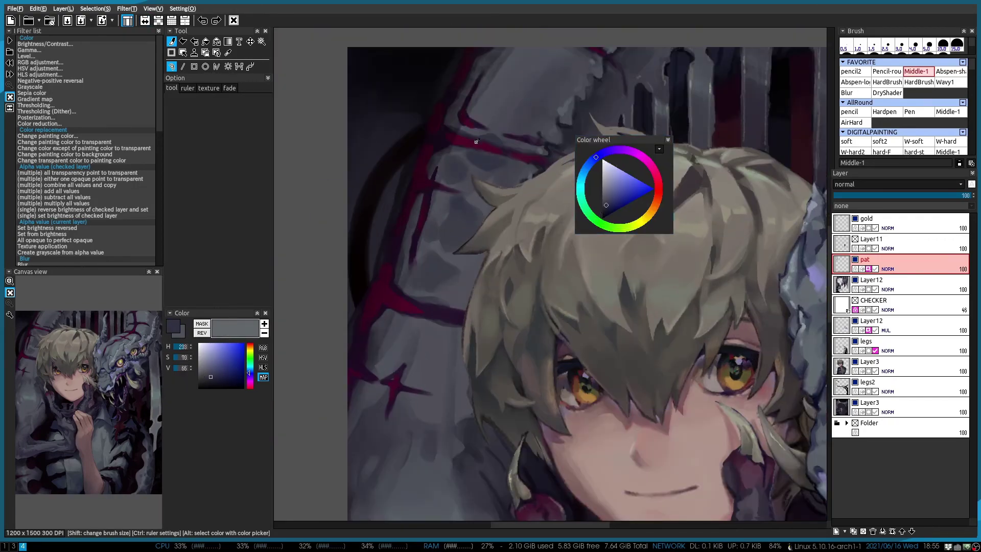
left_click_drag(494, 151, 459, 120)
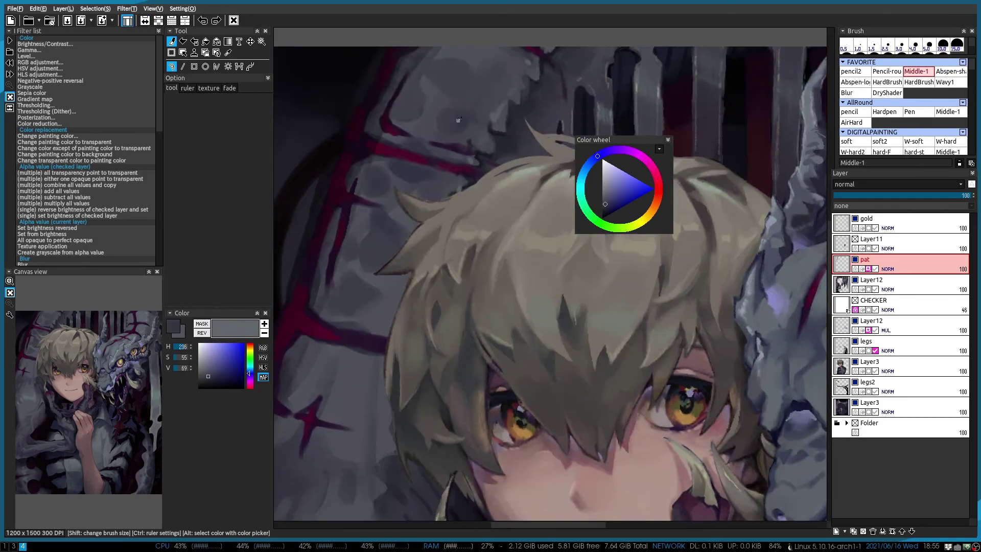
scroll(411, 63, "down", 1)
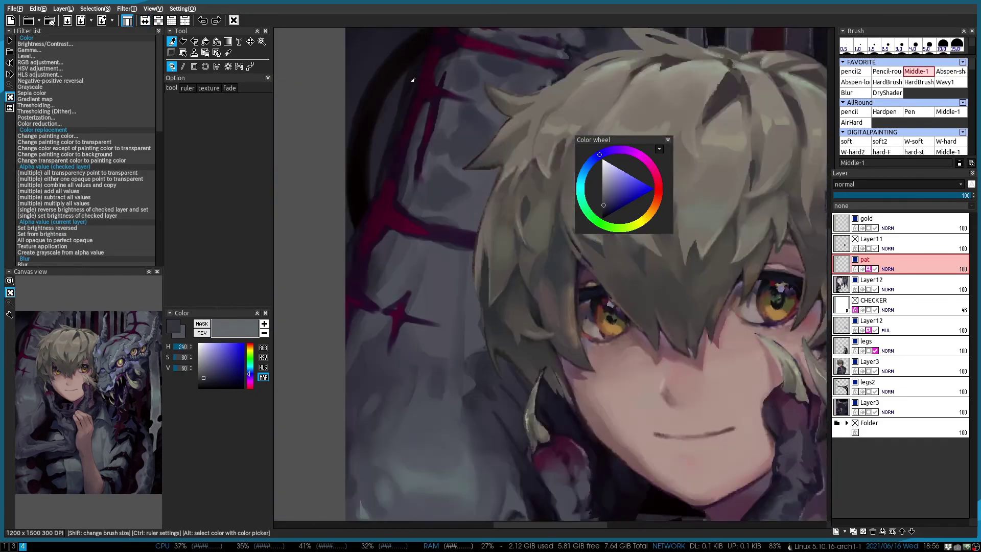
Extend the blue-grey spot pattern down the monster's body beside the hair, around the red star-shaped mark
scroll(434, 66, "up", 1)
scroll(511, 72, "down", 1)
scroll(471, 184, "up", 2)
scroll(470, 183, "down", 2)
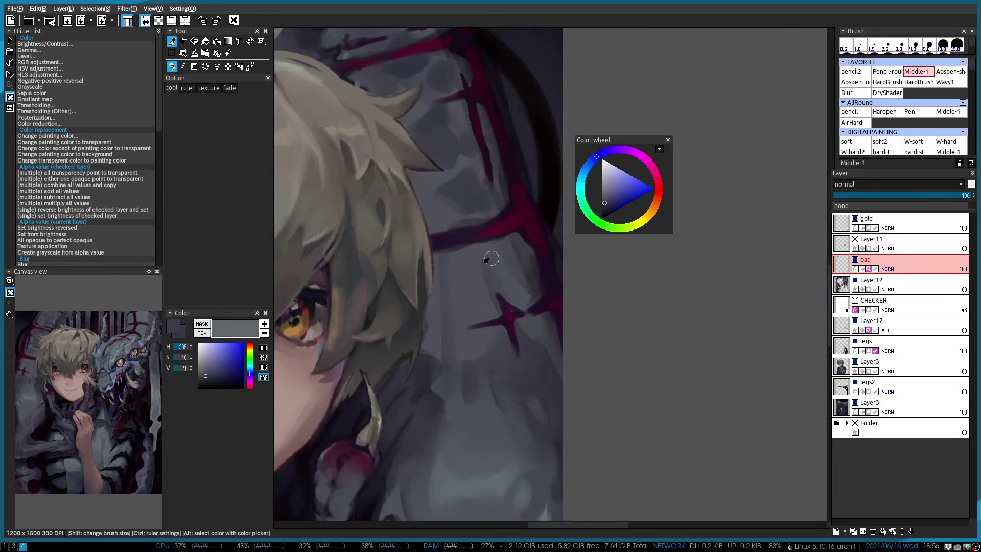
scroll(452, 190, "up", 1)
left_click_drag(451, 189, 564, 336)
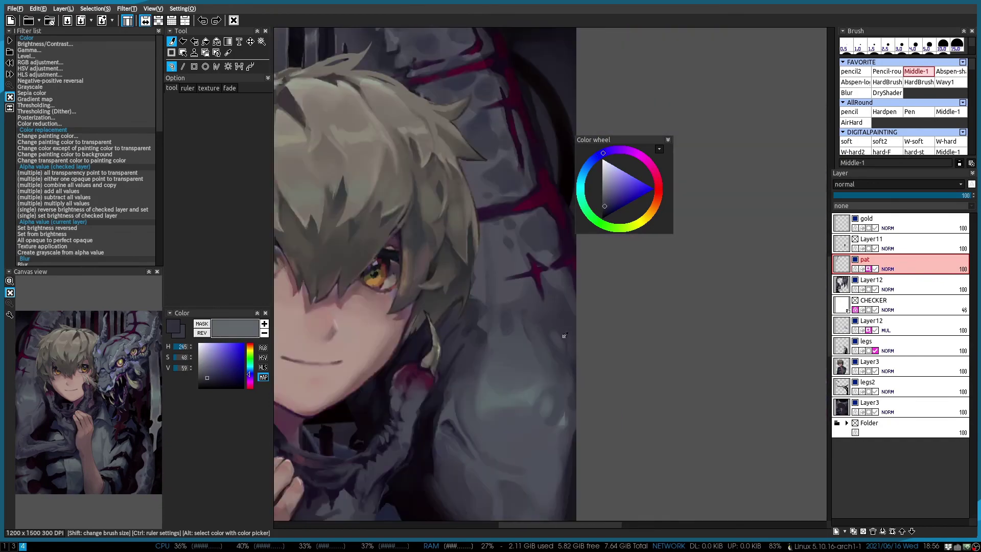
left_click_drag(561, 284, 570, 449)
scroll(573, 307, "down", 1)
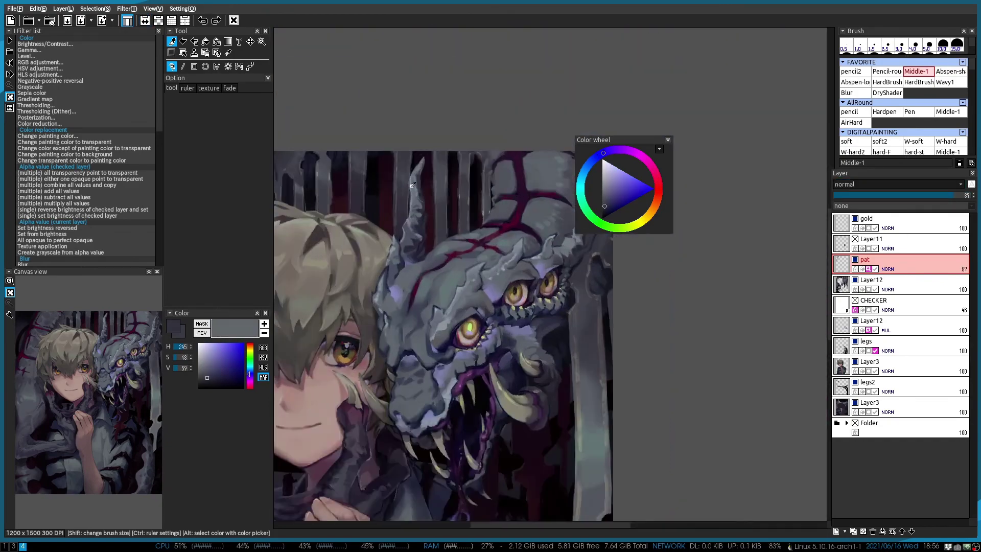
Paint spots on the monster's upper neck segments between the red veins with sampled blue-greys using Middle-1
scroll(578, 303, "up", 2)
left_click(563, 299, "alt")
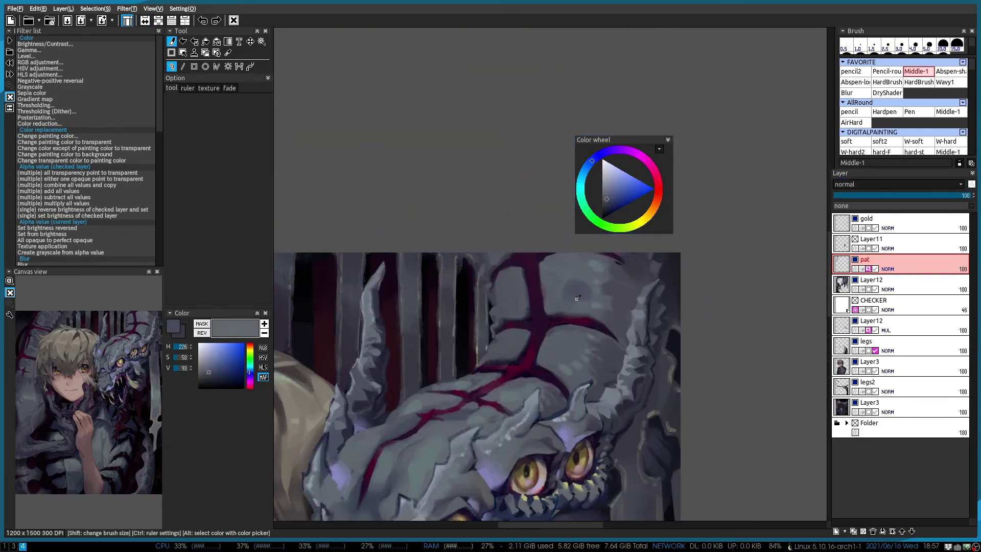
scroll(552, 286, "up", 1)
scroll(484, 327, "up", 1)
left_click(470, 337, "alt")
left_click(460, 343)
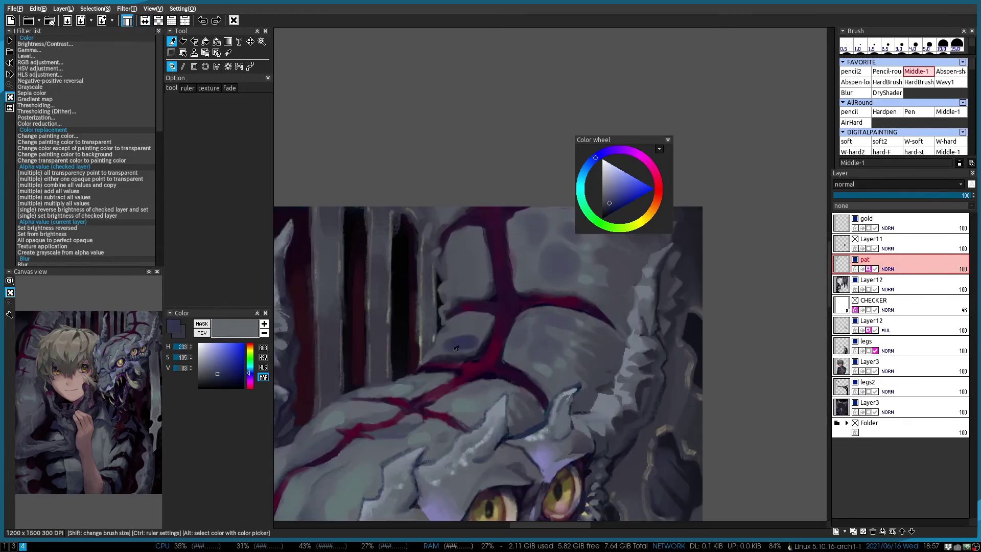
scroll(467, 286, "down", 3)
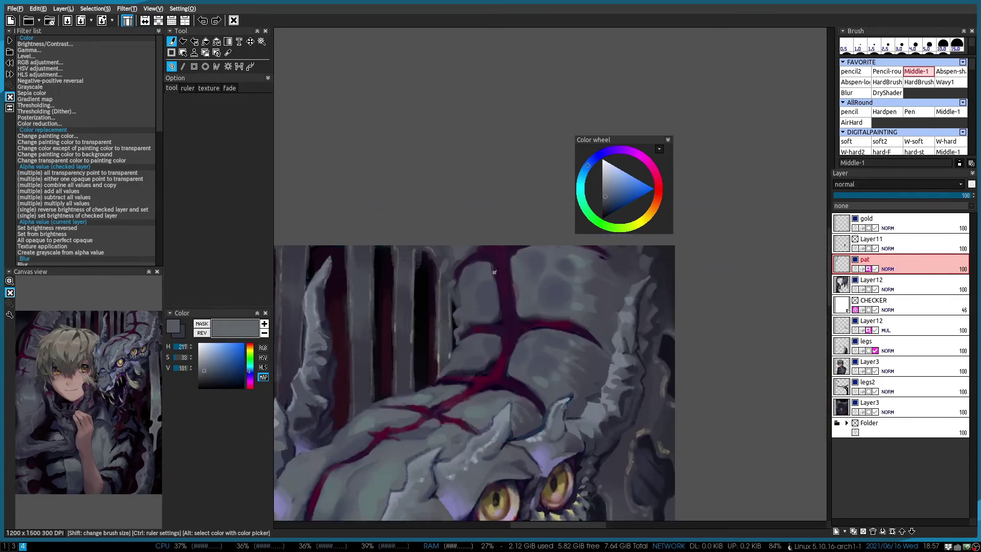
Paint more spots across the monster's forehead and upper neck segments on the pat layer with sampled blue-greys using Middle-1
scroll(524, 237, "up", 2)
left_click(496, 276, "alt")
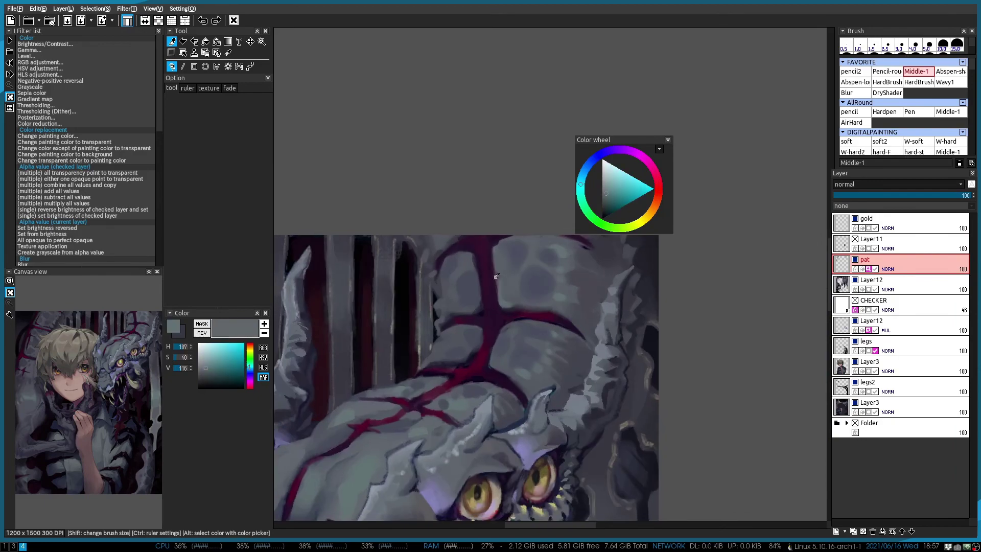
scroll(470, 274, "down", 5)
left_click(388, 289, "alt")
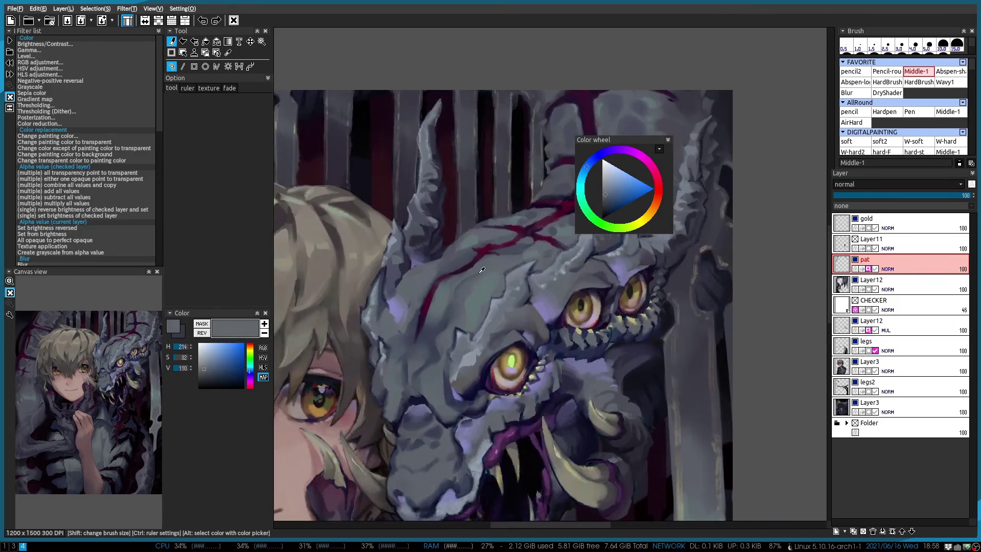
scroll(388, 290, "down", 1)
scroll(551, 359, "up", 2)
left_click(551, 360, "alt")
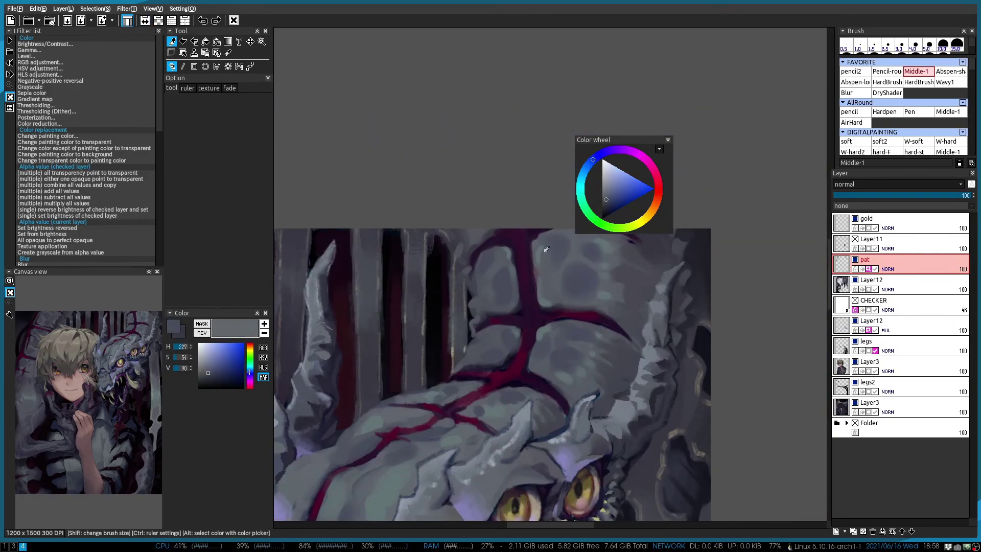
scroll(546, 249, "down", 2)
scroll(595, 297, "up", 3)
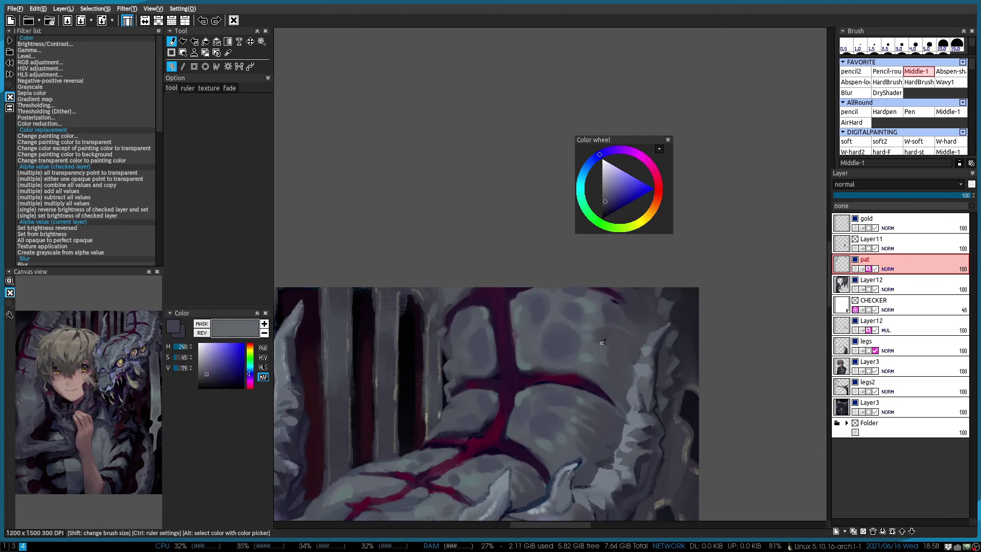
scroll(348, 270, "down", 2)
scroll(446, 320, "up", 4)
Extend the spots on the monster's body beneath the red star-shaped mark with sampled blue-greys and check the mirrored canvas
left_click(446, 320, "alt")
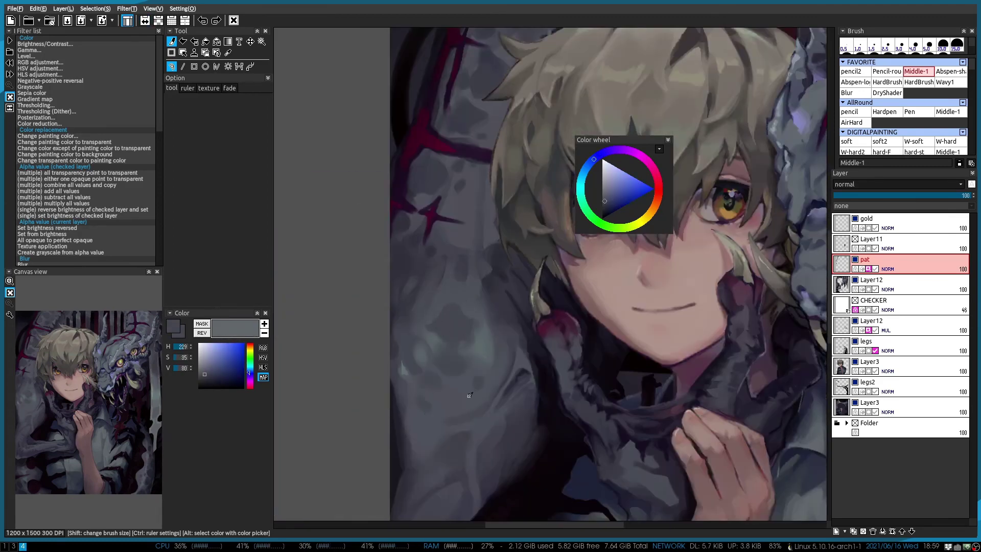
left_click(414, 345, "alt")
scroll(414, 345, "down", 1)
key("h")
key("h")
scroll(414, 307, "down", 2)
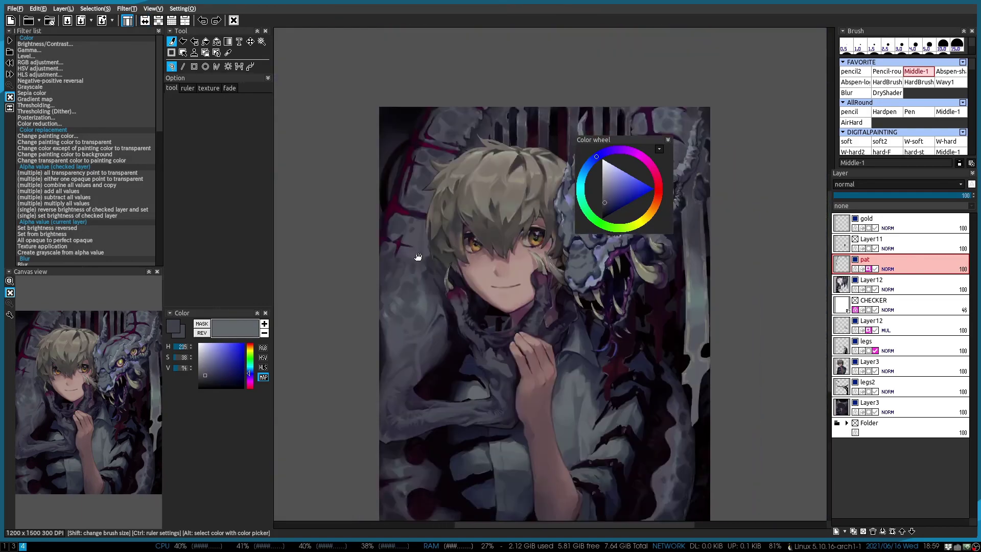
scroll(562, 256, "up", 6)
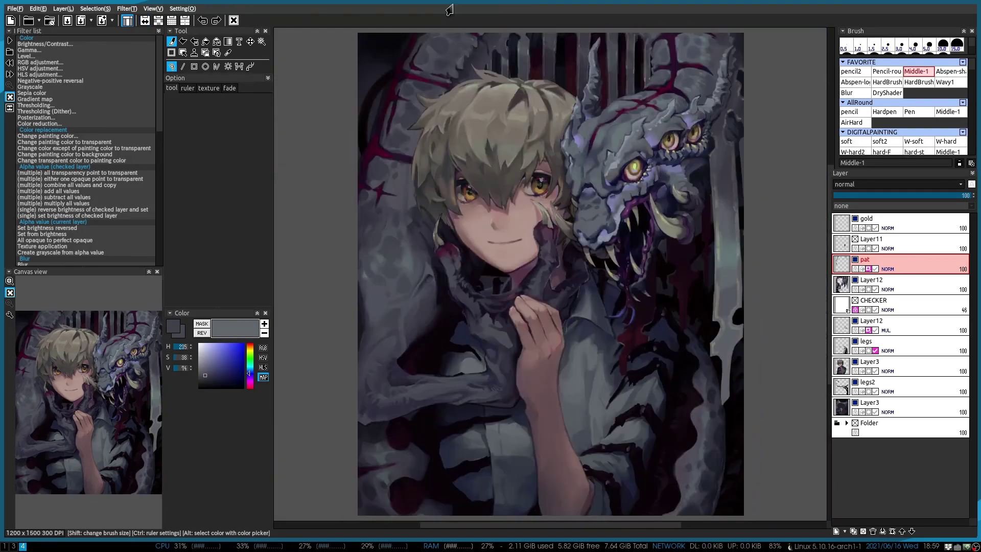
Touch up dark edges on the monster's Layer12 with near-black, alternating between the pencil2 and Pencil-rough brushes
left_click(549, 228, "alt")
scroll(548, 252, "down", 5)
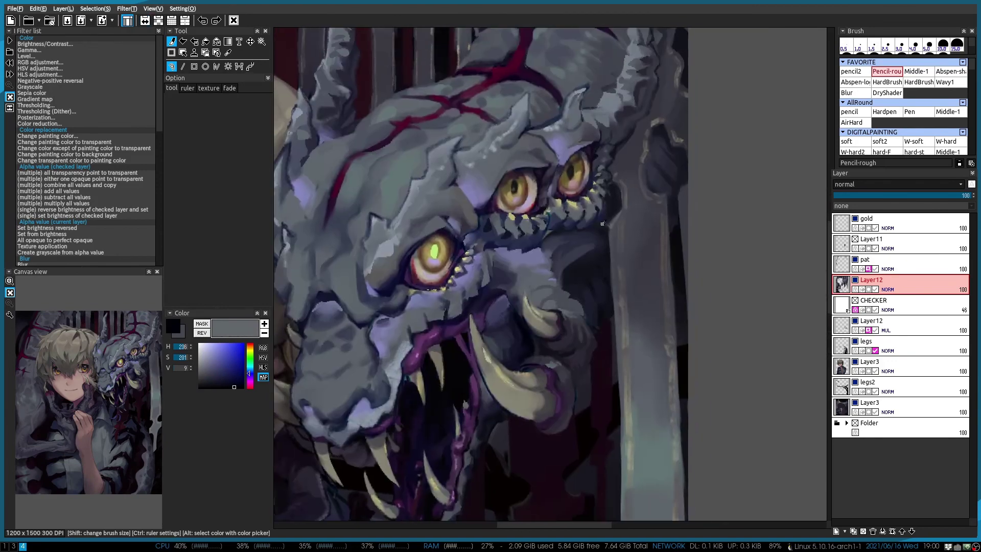
key("1")
scroll(499, 275, "up", 4)
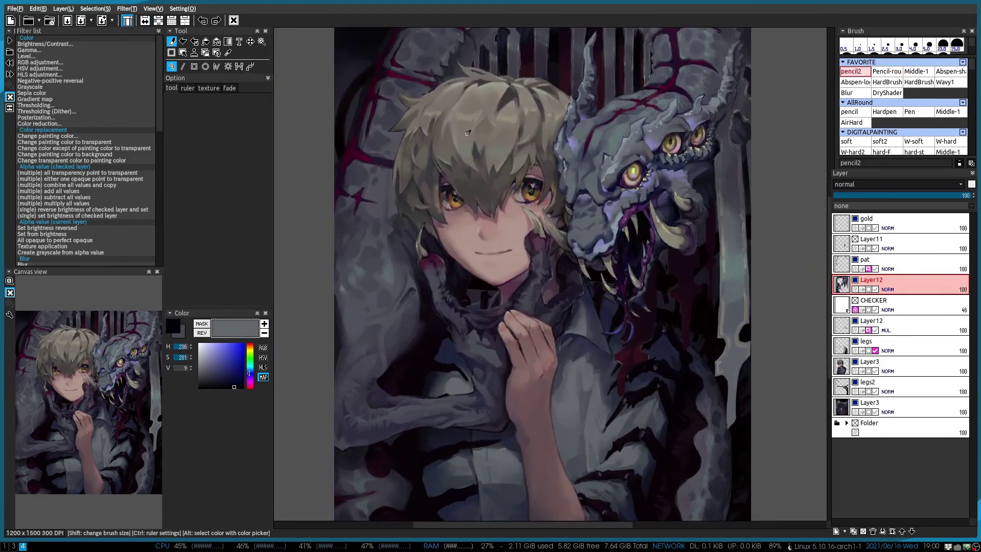
key("2")
scroll(515, 321, "down", 4)
key("1")
scroll(474, 389, "up", 4)
key("2")
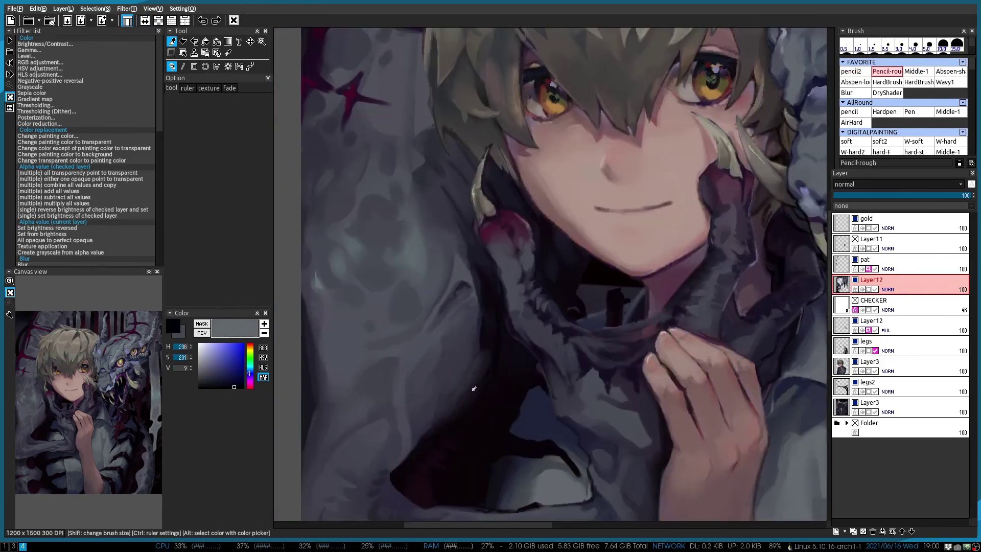
Refine the dark shapes around the collar and clawed hand, using Pencil-rough and Abspen-shade on the background Layer3
scroll(475, 327, "down", 4)
scroll(523, 399, "up", 3)
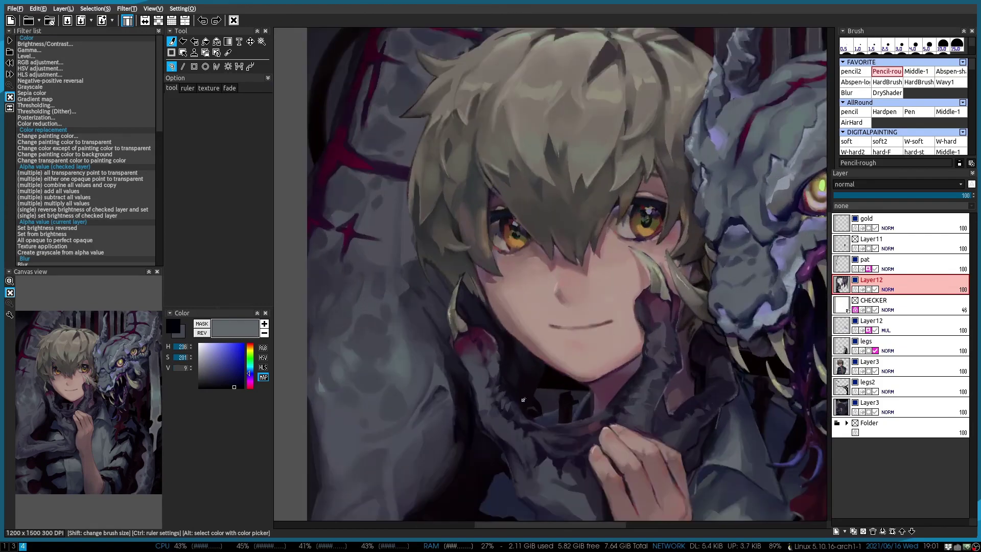
scroll(511, 364, "down", 4)
scroll(475, 358, "up", 4)
left_click(475, 357, "alt")
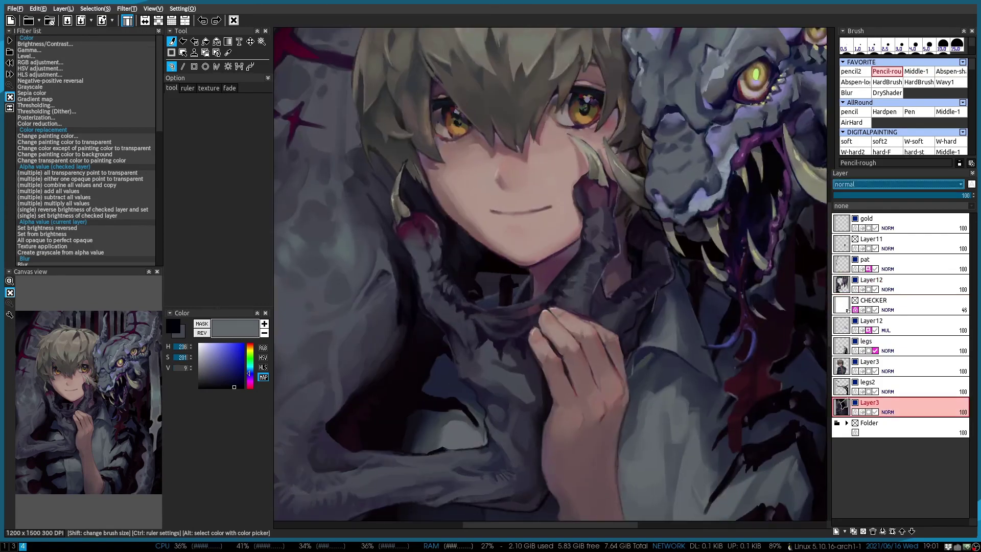
scroll(450, 351, "down", 1)
scroll(629, 363, "down", 1)
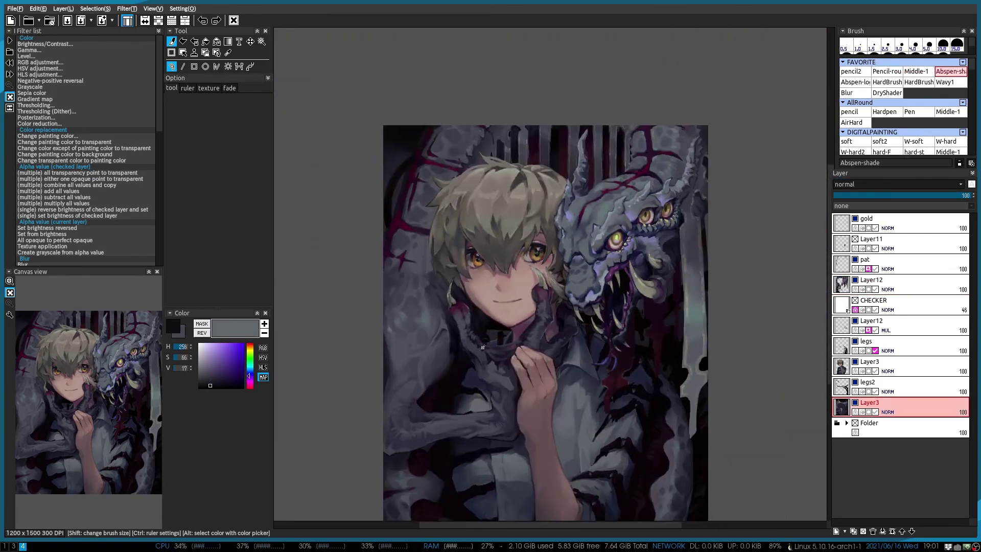
Retouch the background edge beside the monster's horn on Layer12 with a sampled dark blue-grey using Middle-1
scroll(715, 293, "up", 3)
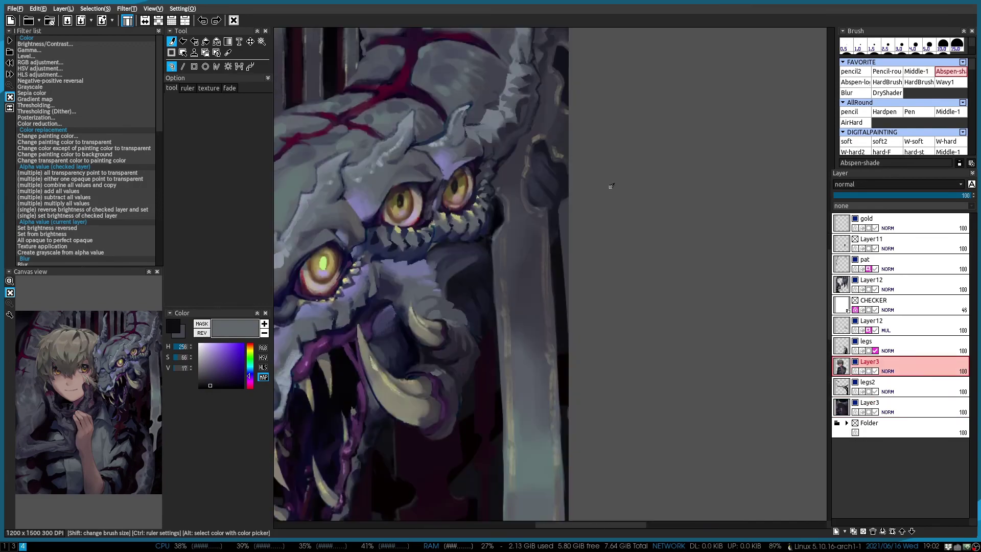
left_click(558, 229, "alt")
left_click(565, 221, "alt")
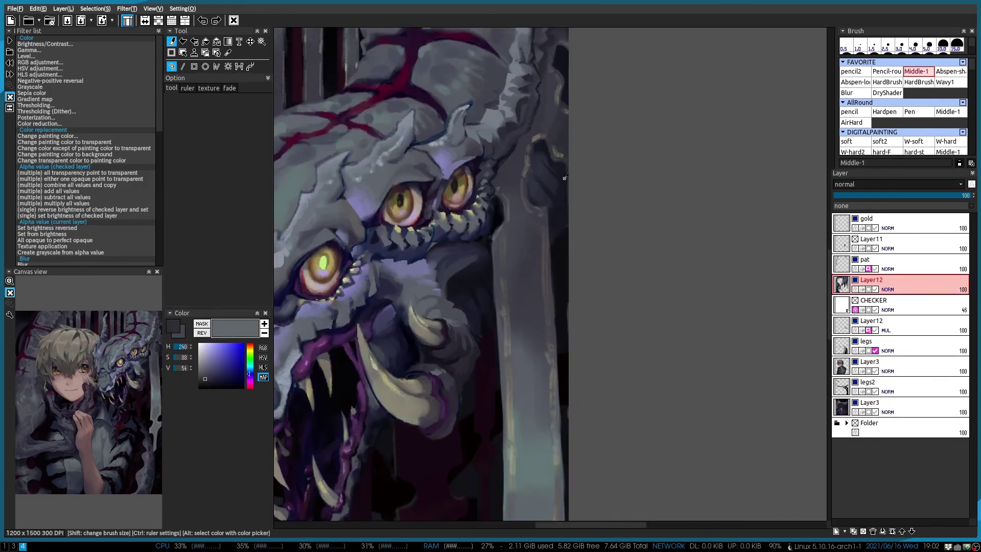
scroll(495, 223, "down", 2)
scroll(495, 223, "down", 2)
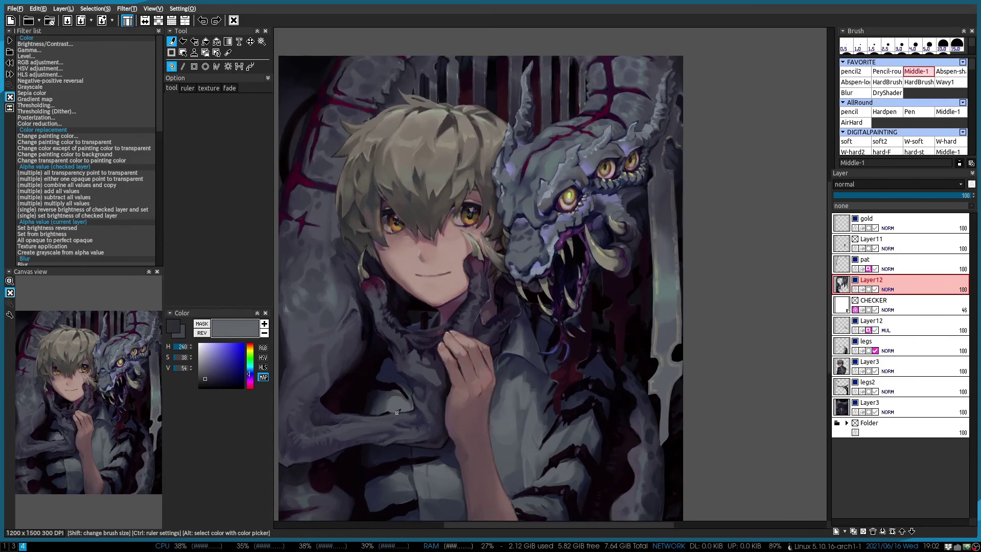
Copy the whole merged painting into a new top layer and recolour it with a grey custom gradient map
key("ctrl+shift+n")
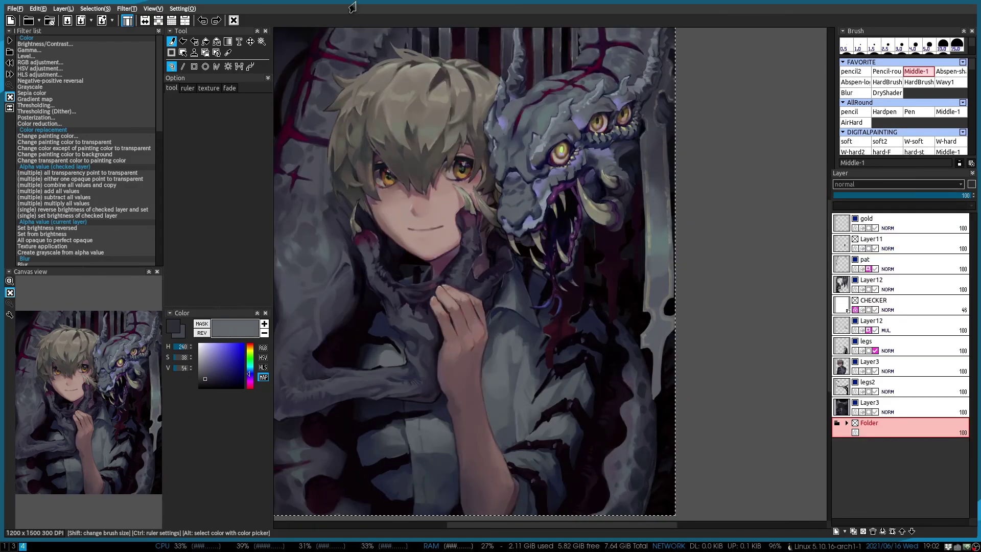
left_click_drag(631, 285, 684, 347)
left_click(228, 41)
left_click(223, 123)
left_click(214, 154)
left_click_drag(357, 76, 665, 511)
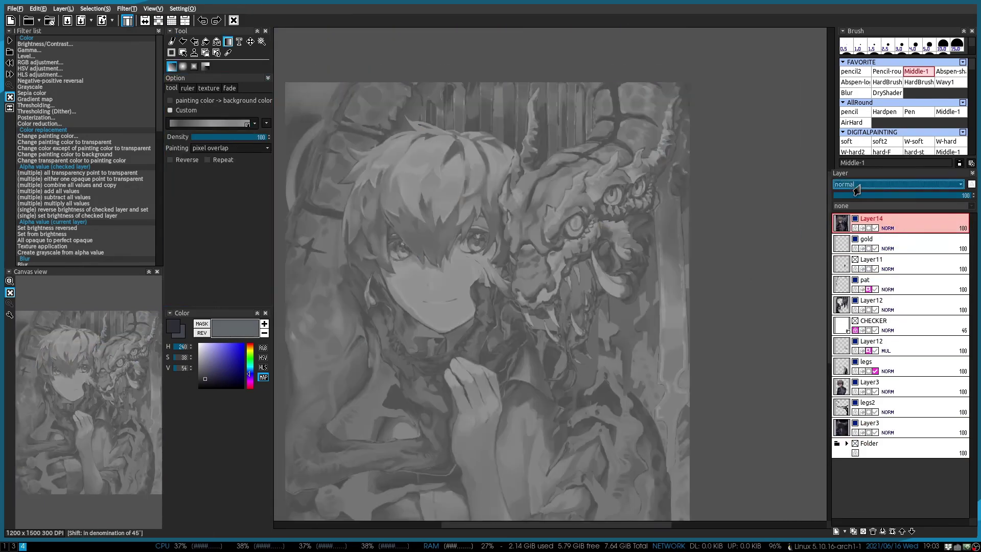
Try blending the gradient-mapped Layer14 as soft light at a reduced opacity
left_click(898, 184)
scroll(496, 276, "up", 2)
scroll(496, 276, "down", 1)
left_click_drag(965, 196, 950, 195)
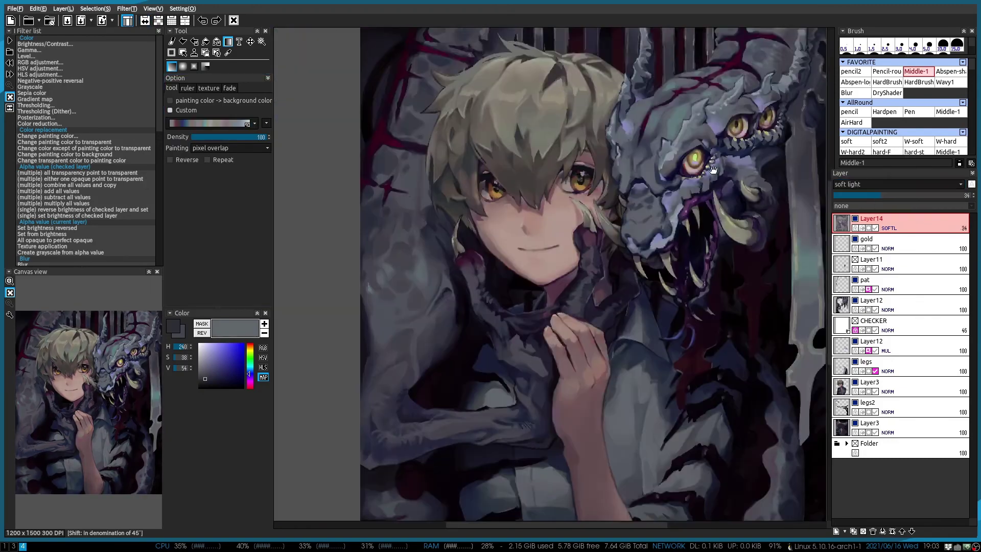
Try shifting Layer14's hue towards negative values with HLS adjustment and lowering its opacity to 64
key("ctrl+u")
left_click_drag(122, 242, 146, 240)
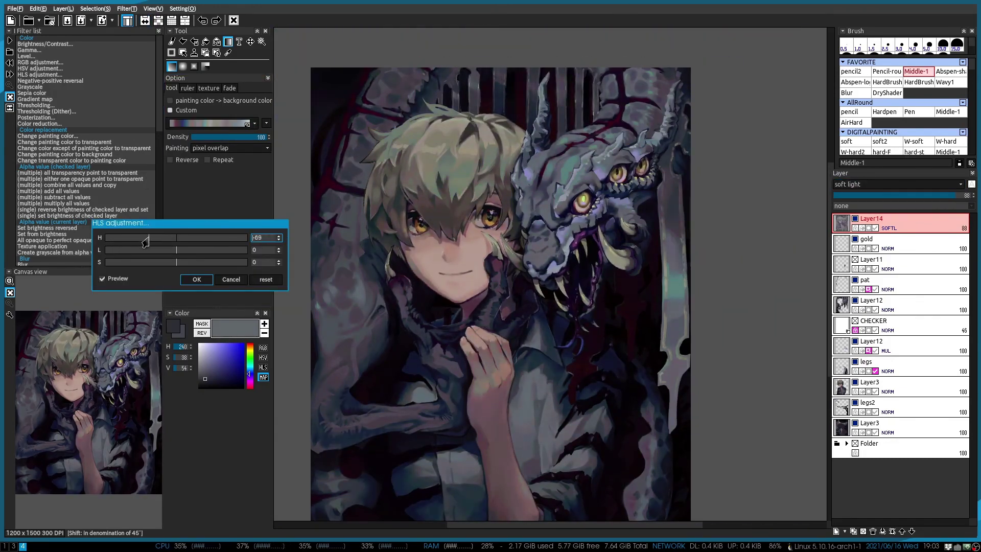
left_click(196, 280)
left_click_drag(956, 196, 933, 195)
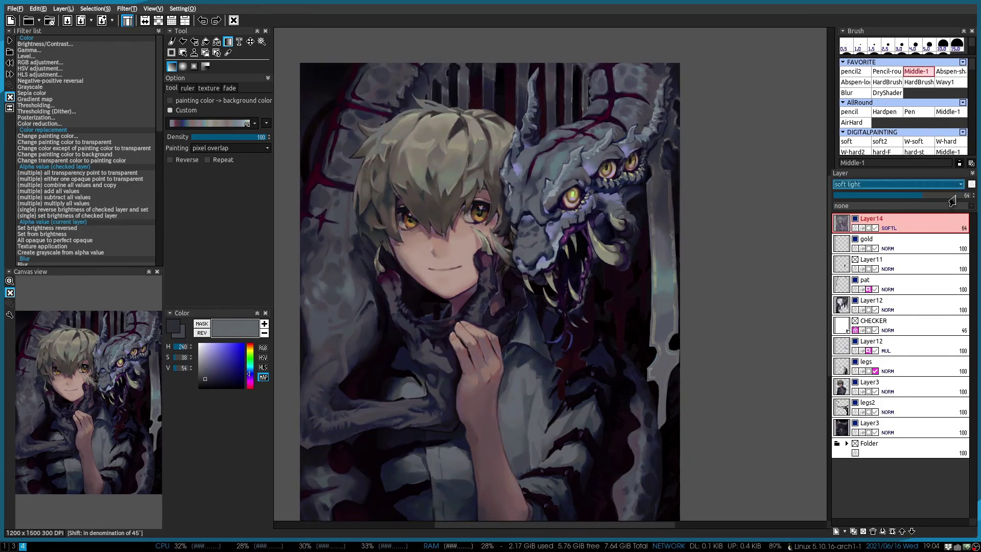
key("Delete")
key("ctrl+z")
Set Layer14's blend mode to subtraction and its opacity to 12, checking the mirrored canvas
left_click(898, 184)
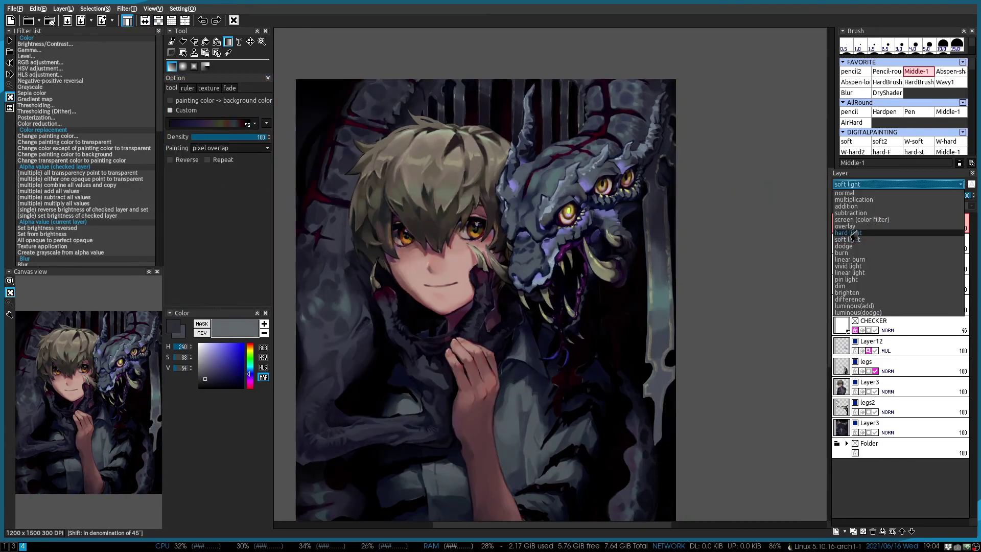
left_click(893, 215)
key("h")
left_click_drag(893, 195, 853, 197)
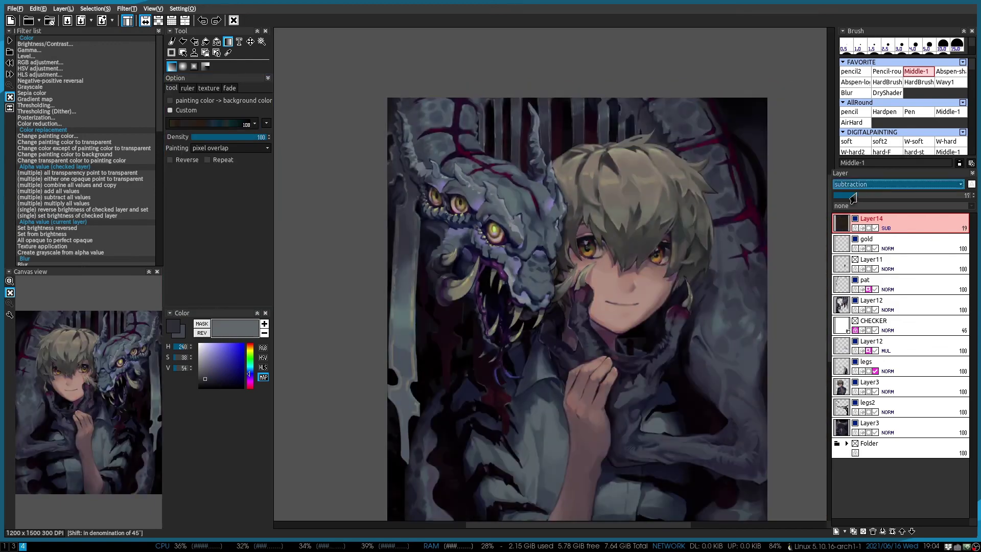
key("h")
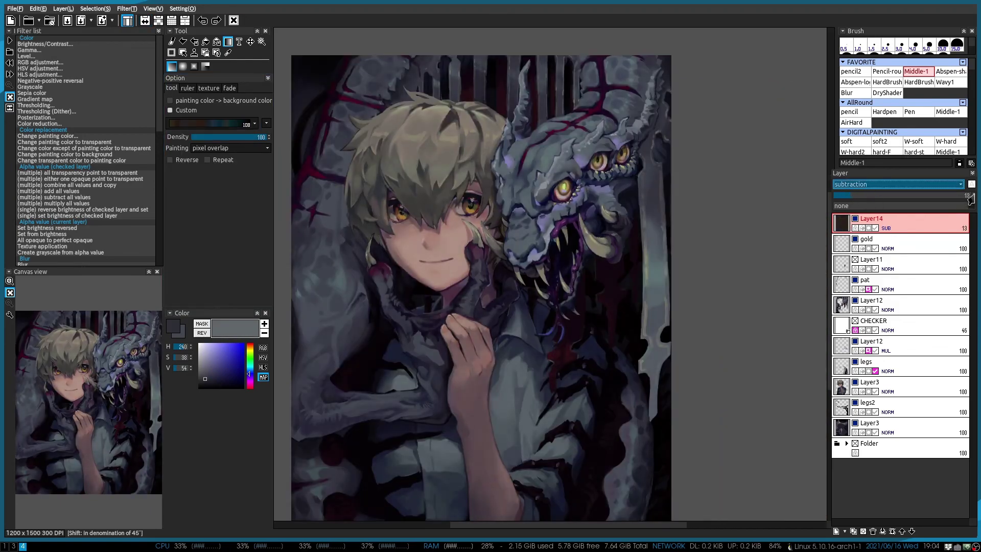
left_click_drag(971, 196, 968, 196)
Paste a merged copy of the painting as new Layer15 on top and try a multicoloured gradient map in soft light
key("ctrl+shift+n")
key("ctrl+a")
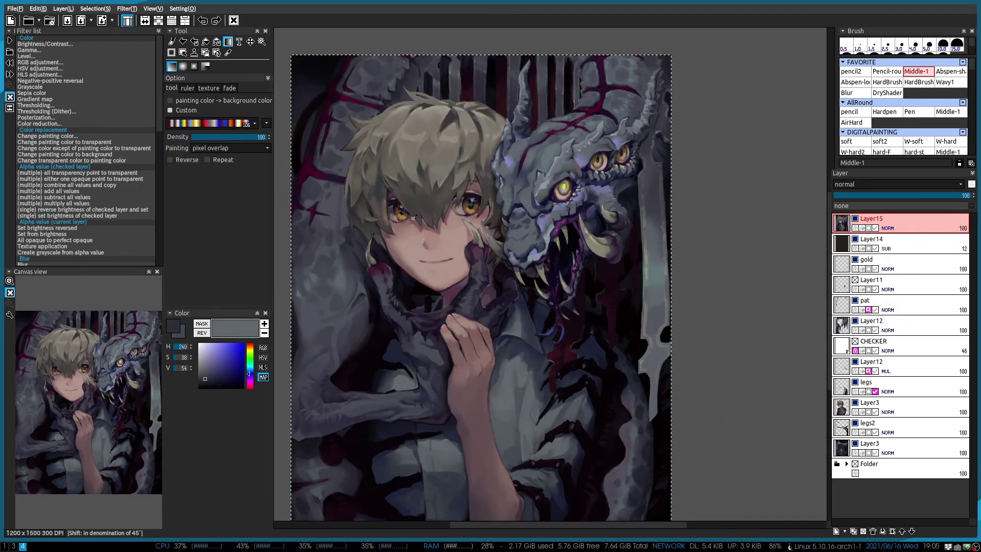
key("ctrl+v")
key("h")
scroll(550, 173, "up", 1)
key("h")
scroll(550, 173, "up", 1)
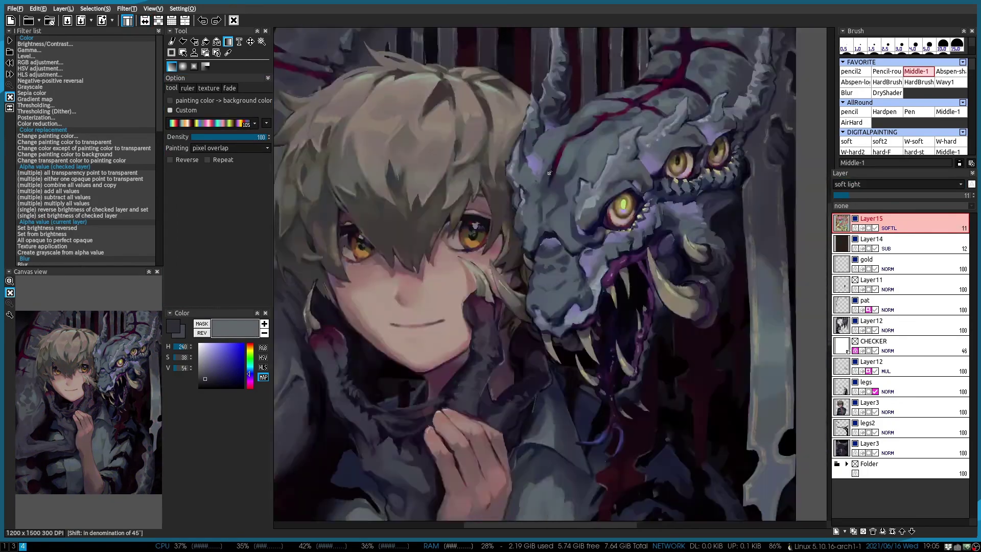
Try Layer15's soft light effect at opacities 36 and 6, then undo the last gradient change
scroll(550, 172, "down", 1)
left_click(883, 196)
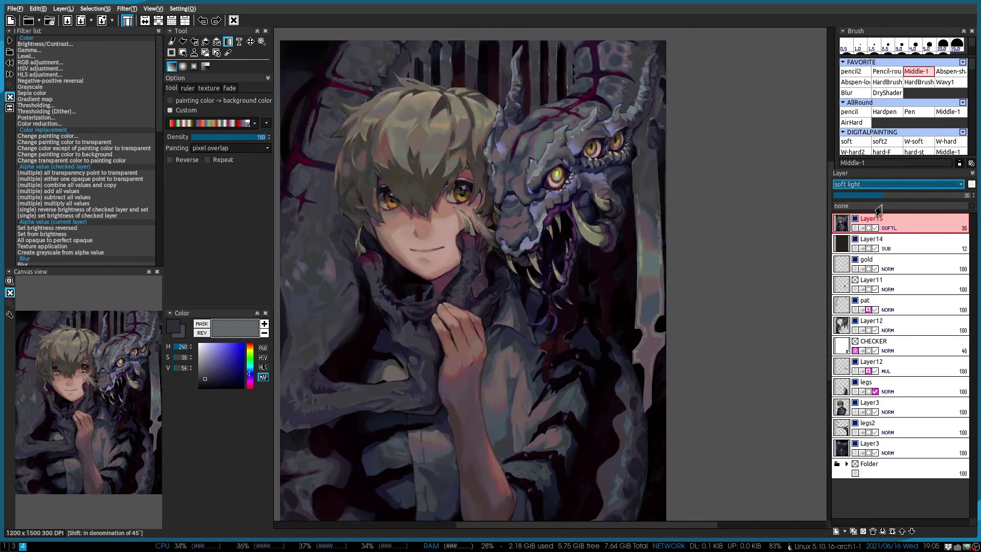
left_click(861, 195)
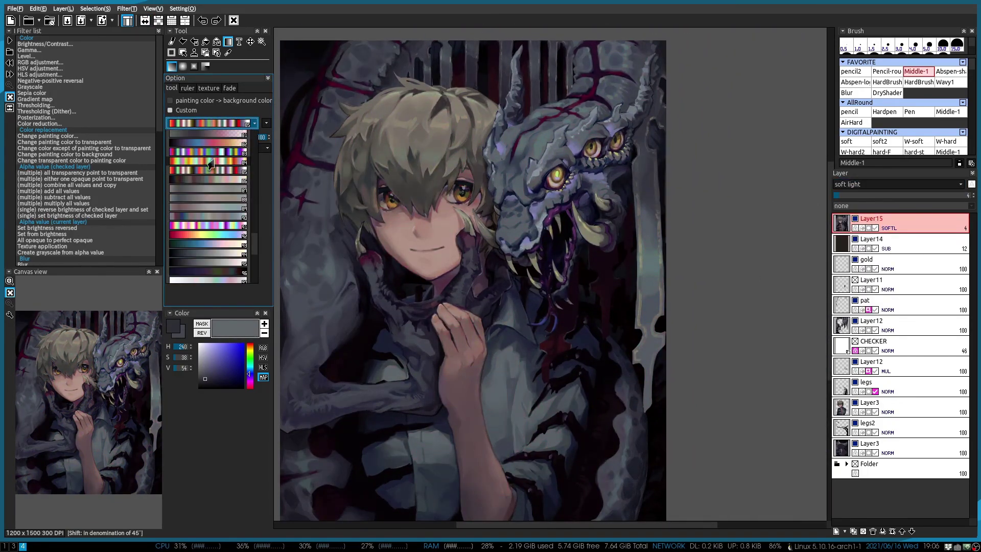
key("ctrl+z")
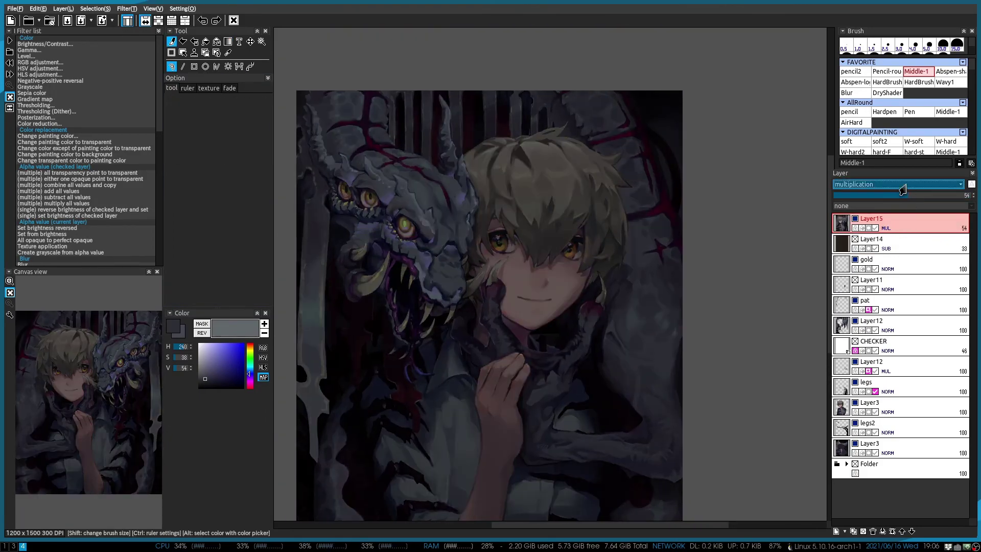
Change Layer15's blend mode from multiplication to soft light at opacity 50
left_click(872, 185)
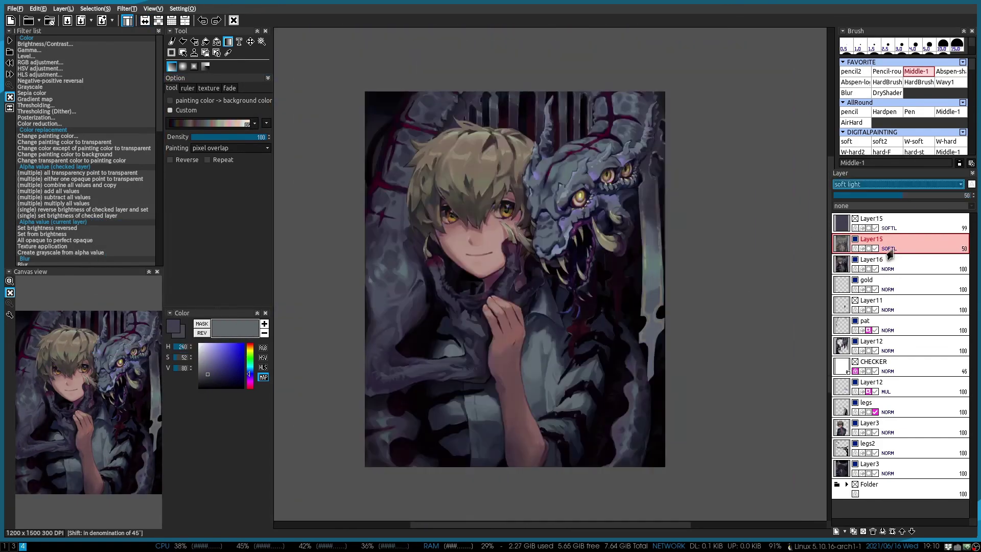
left_click(890, 255)
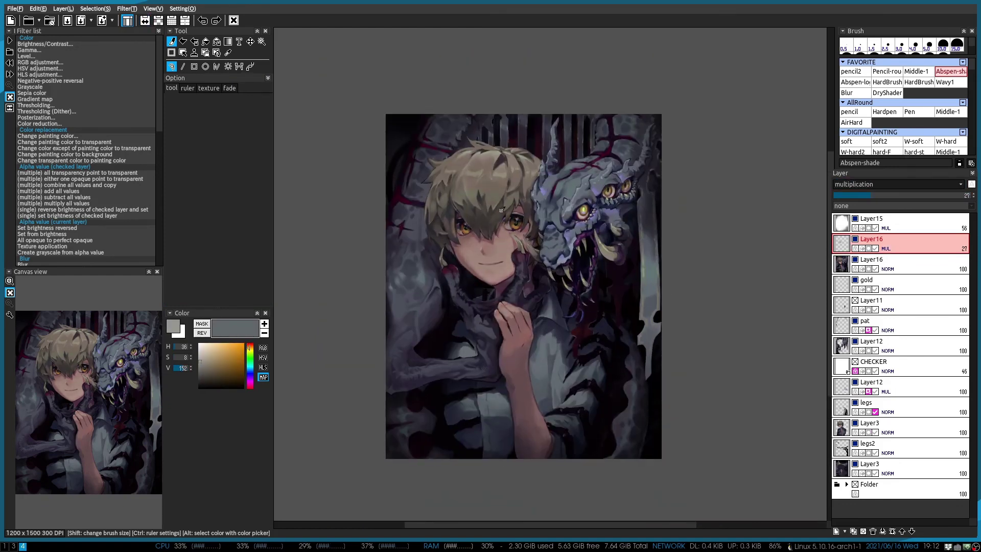
Set the darken layer's opacity to 30 beneath the multiplied vignette layer
scroll(538, 249, "left", 1)
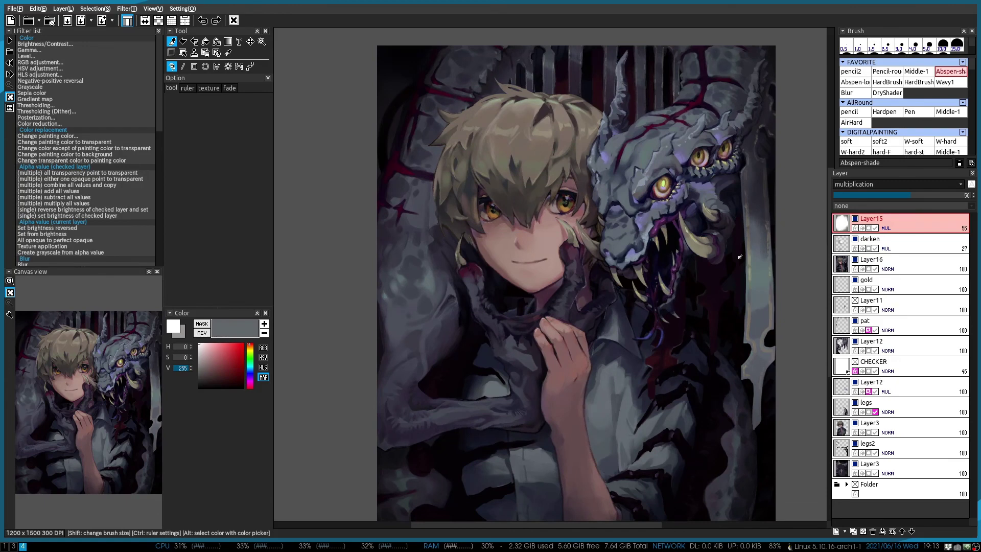
left_click_drag(740, 257, 682, 273)
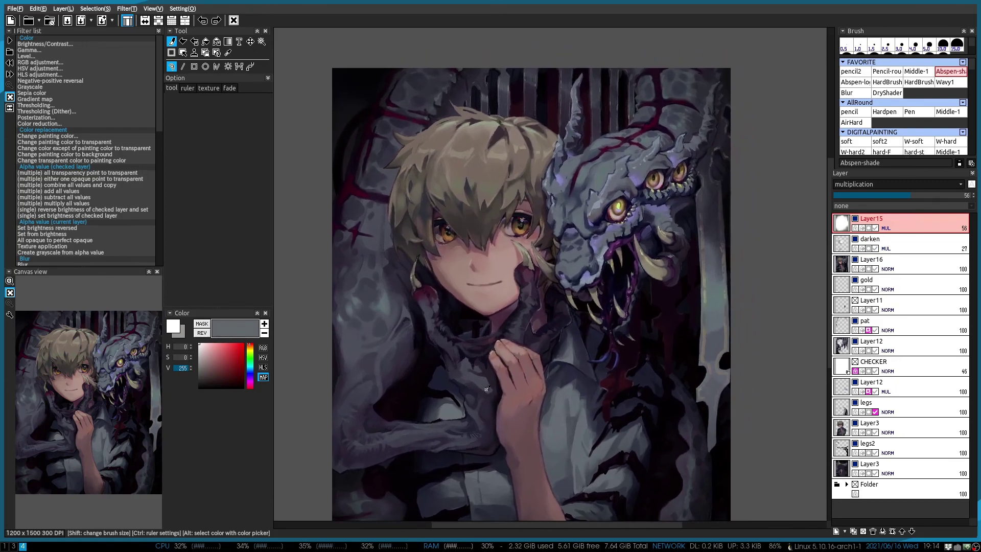
left_click(870, 239)
left_click(891, 196)
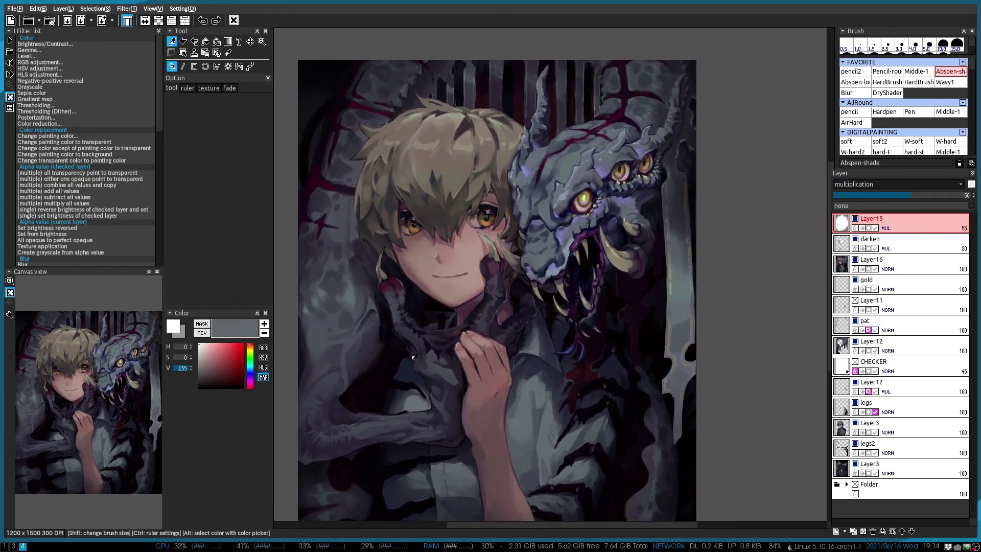